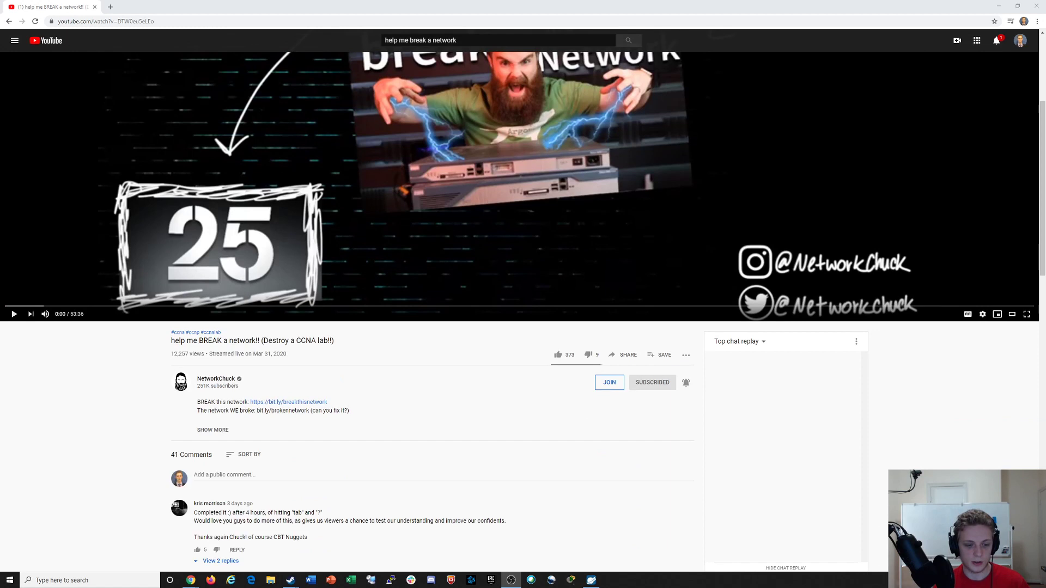
# Expand the description of the "help me BREAK a network!!" video and open its "BREAK this network" link
pyautogui.click(222, 430)
pyautogui.scroll(-1, 228, 430)
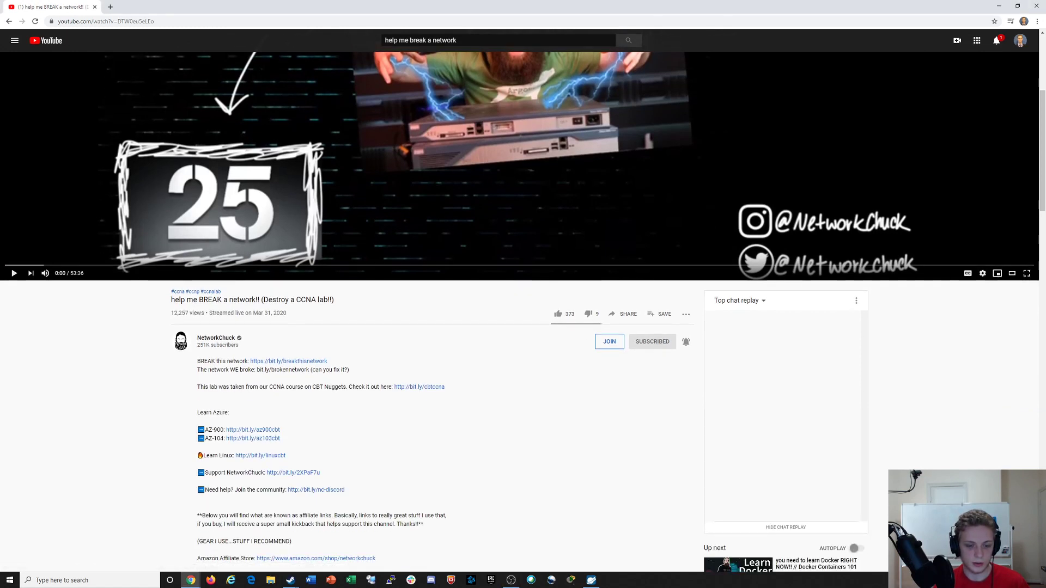
pyautogui.moveTo(273, 387); pyautogui.dragTo(446, 387)
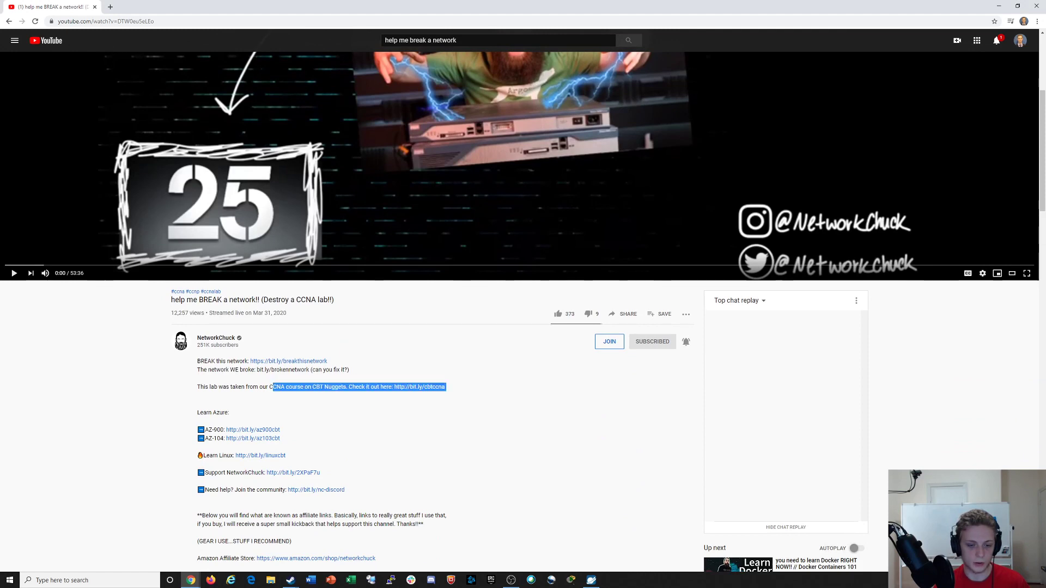
pyautogui.scroll(-2, 446, 387)
pyautogui.scroll(-1, 446, 305)
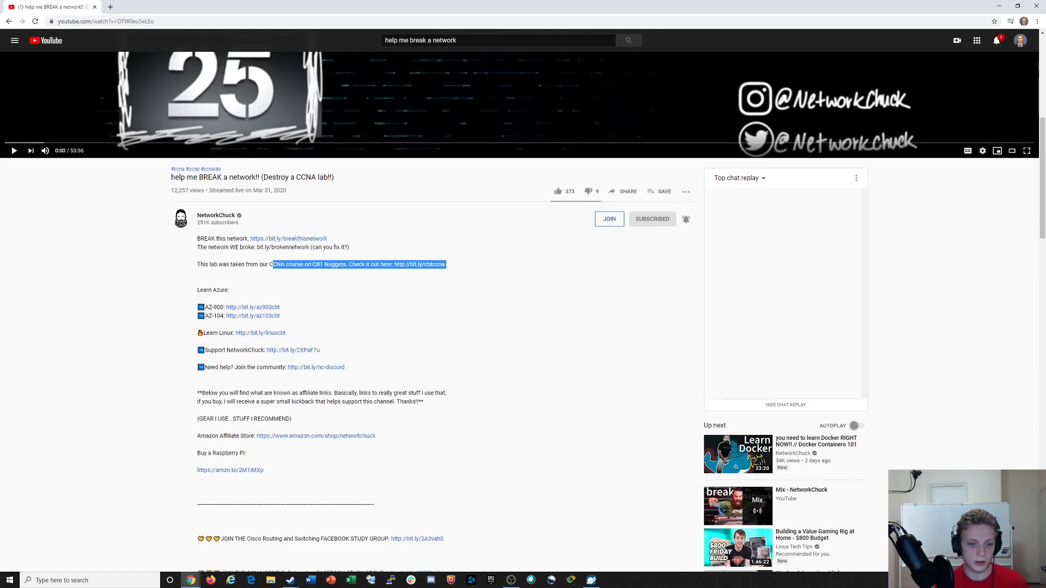
pyautogui.click(289, 239)
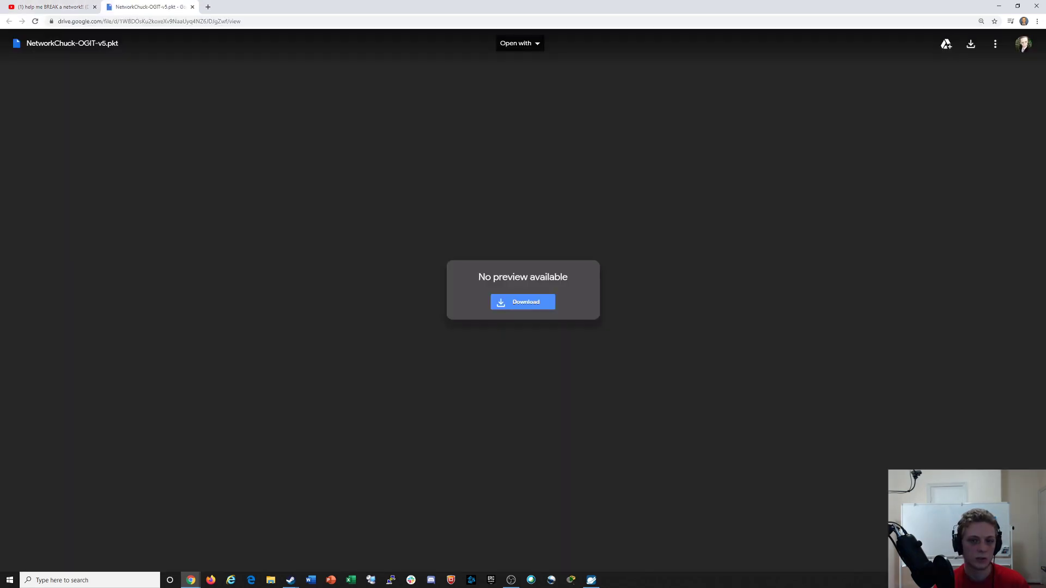
# Return to the YouTube video and read through its description and the viewer comments on completing the lab
pyautogui.click(82, 7)
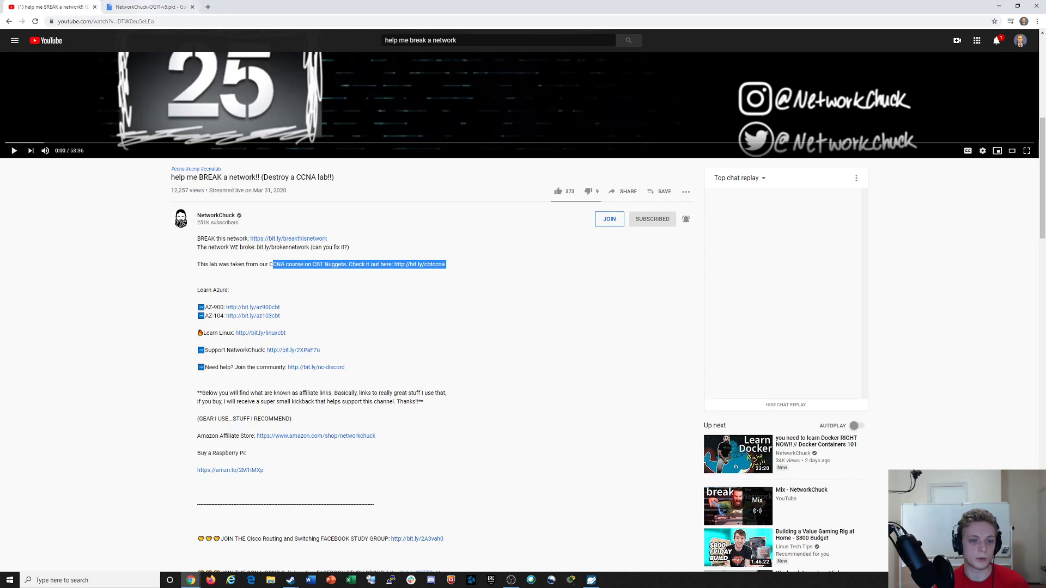
pyautogui.scroll(-3, 523, 305)
pyautogui.scroll(-8, 522, 305)
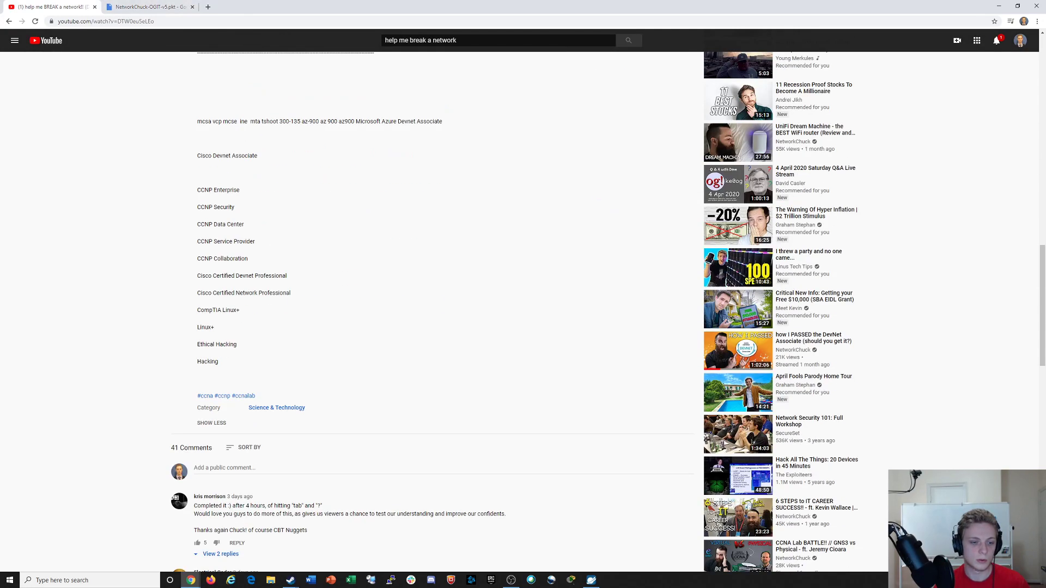
pyautogui.scroll(-4, 523, 305)
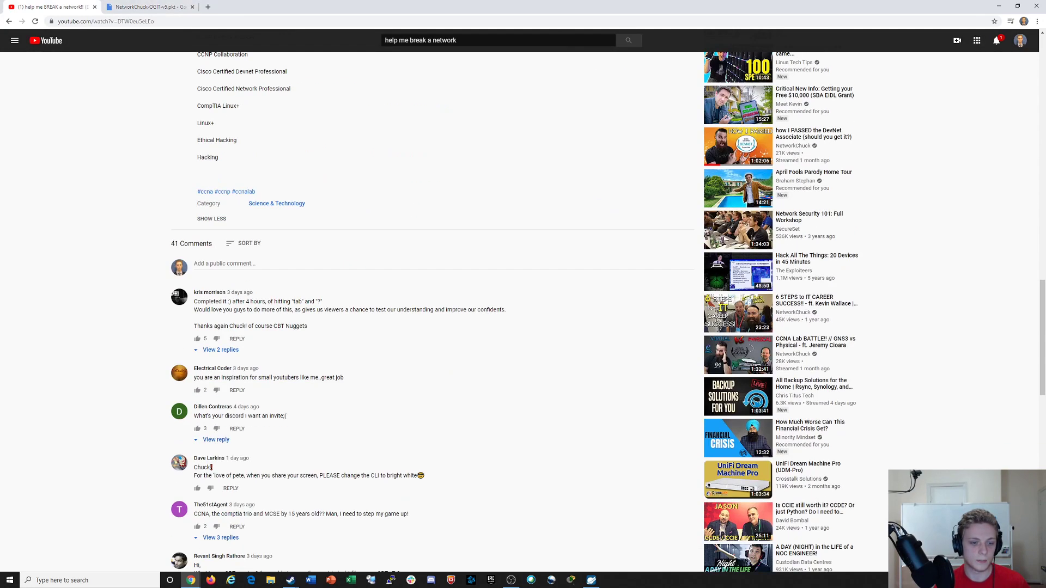
pyautogui.moveTo(292, 301); pyautogui.dragTo(322, 302)
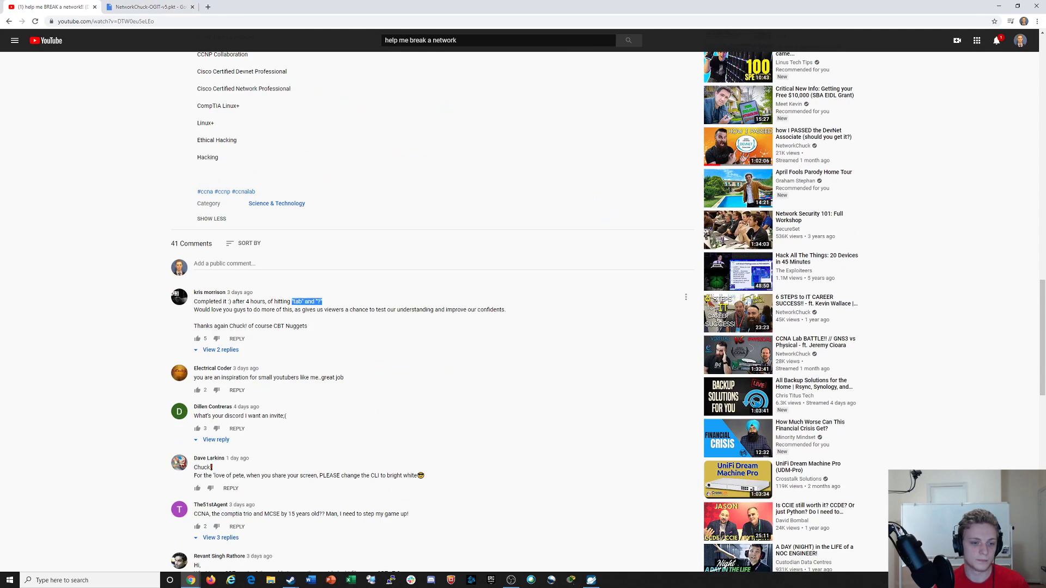
pyautogui.scroll(1, 430, 310)
pyautogui.scroll(15, 431, 311)
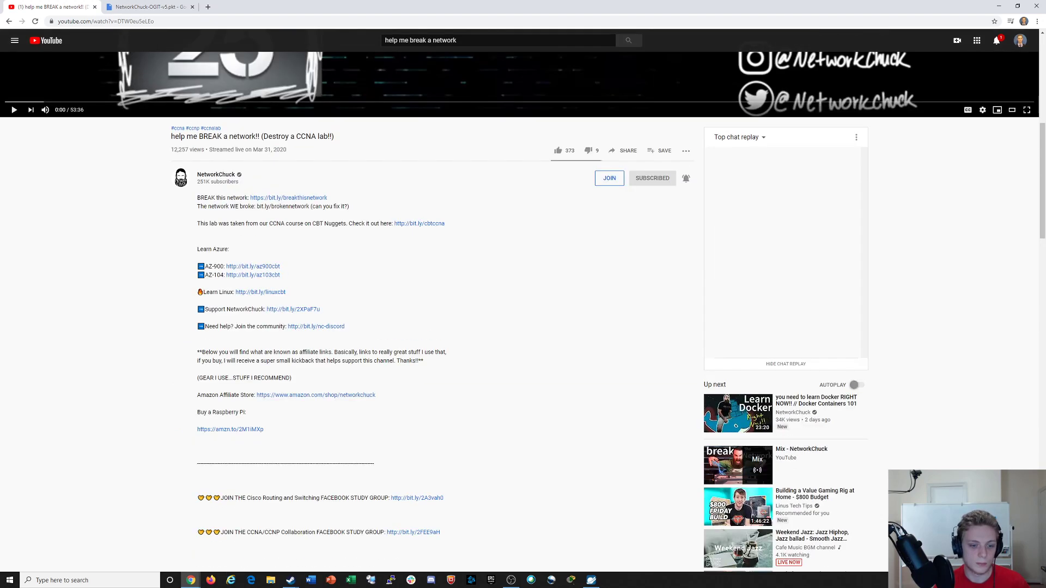
pyautogui.scroll(3, 431, 310)
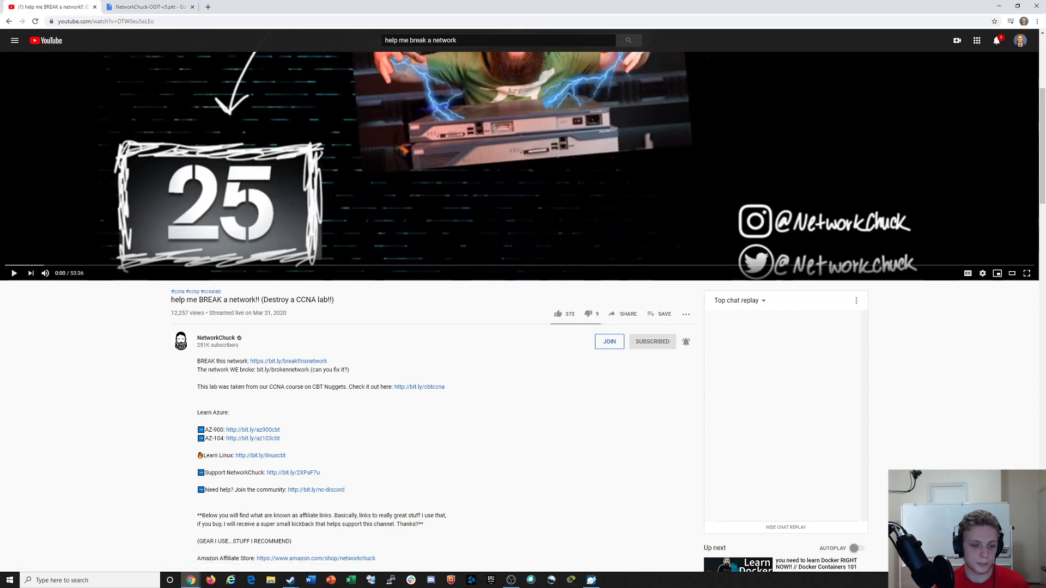
pyautogui.scroll(5, 523, 294)
# Download NetworkChuck-OGIT-v5.pkt from Google Drive into the Documents > CCNA folder
pyautogui.hotkey('ctrl', 'Tab')
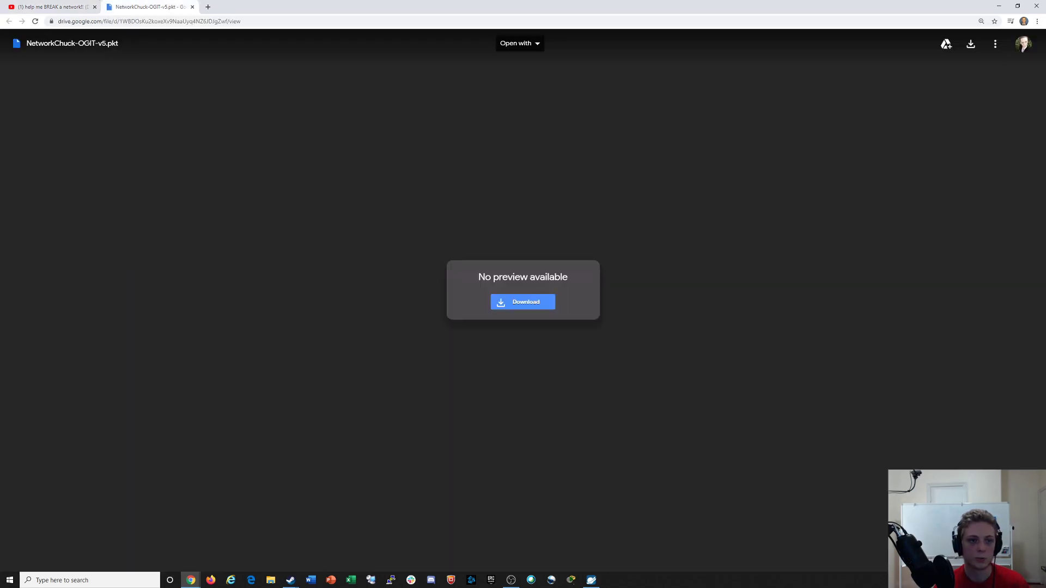
pyautogui.click(523, 302)
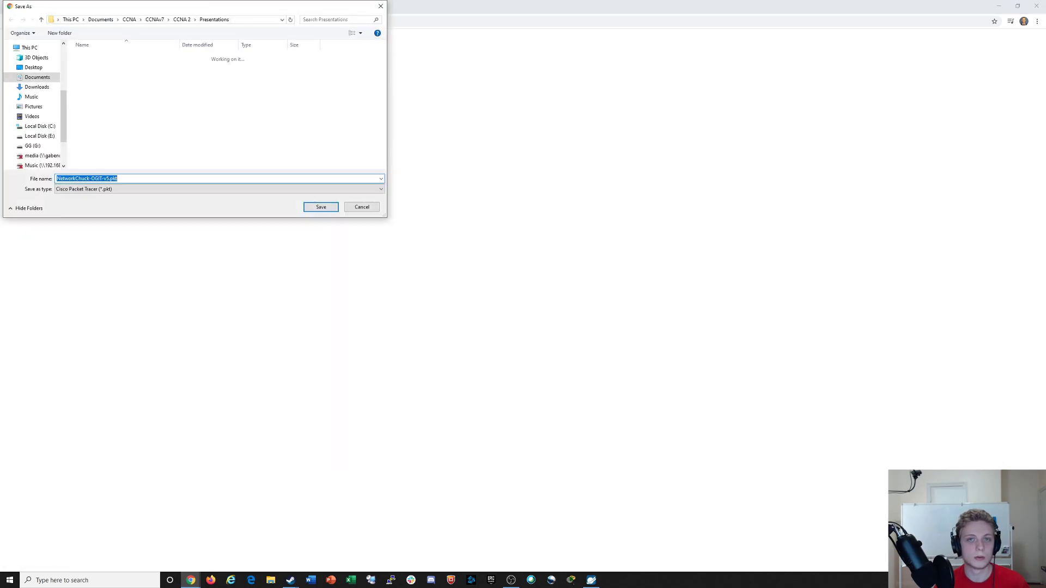
pyautogui.click(126, 179)
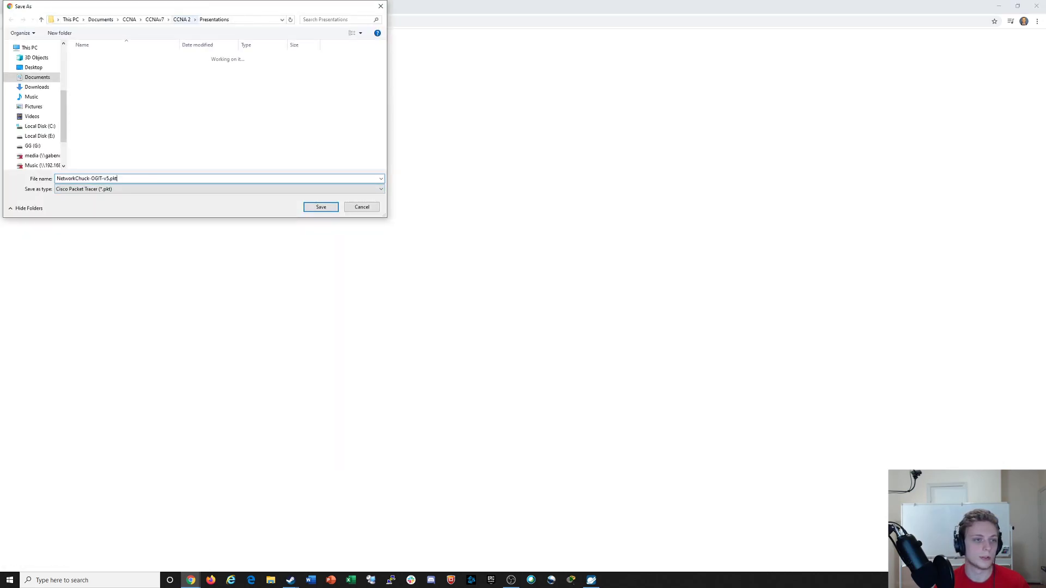
pyautogui.click(129, 19)
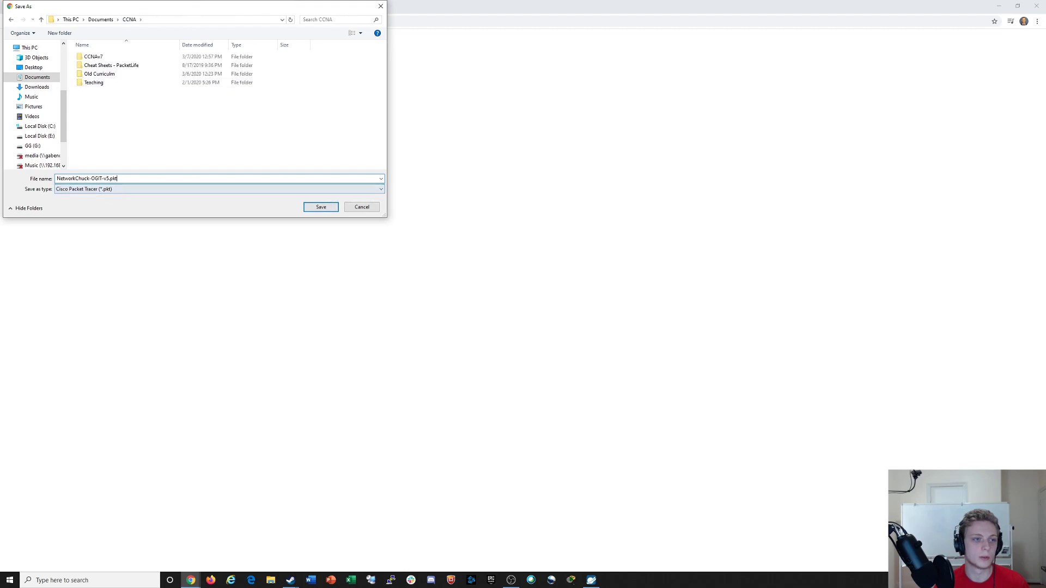
pyautogui.press('Return')
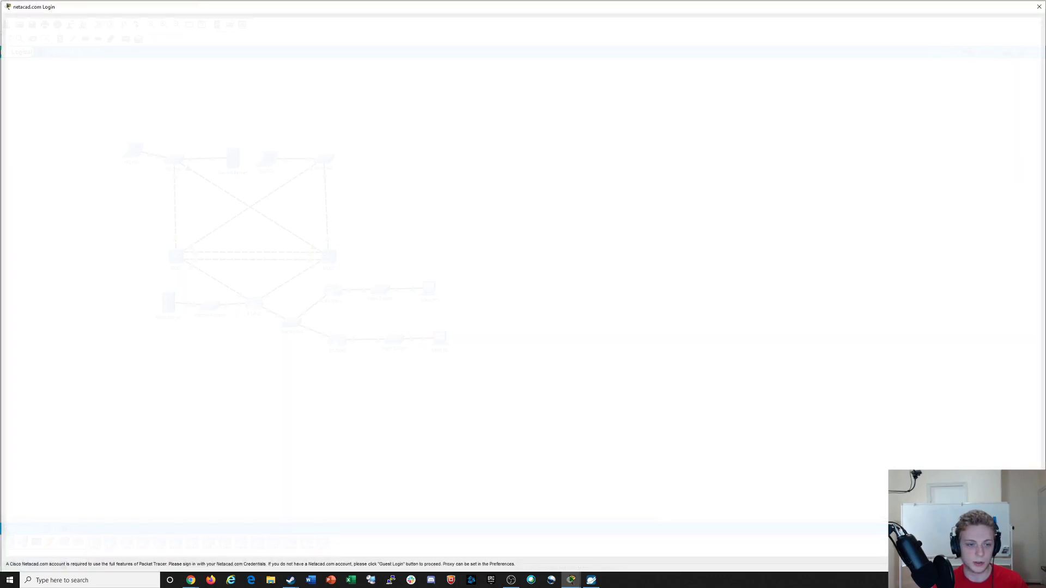
# Dismiss the netacad.com login window and the exit prompt without saving in Packet Tracer
pyautogui.click(1040, 6)
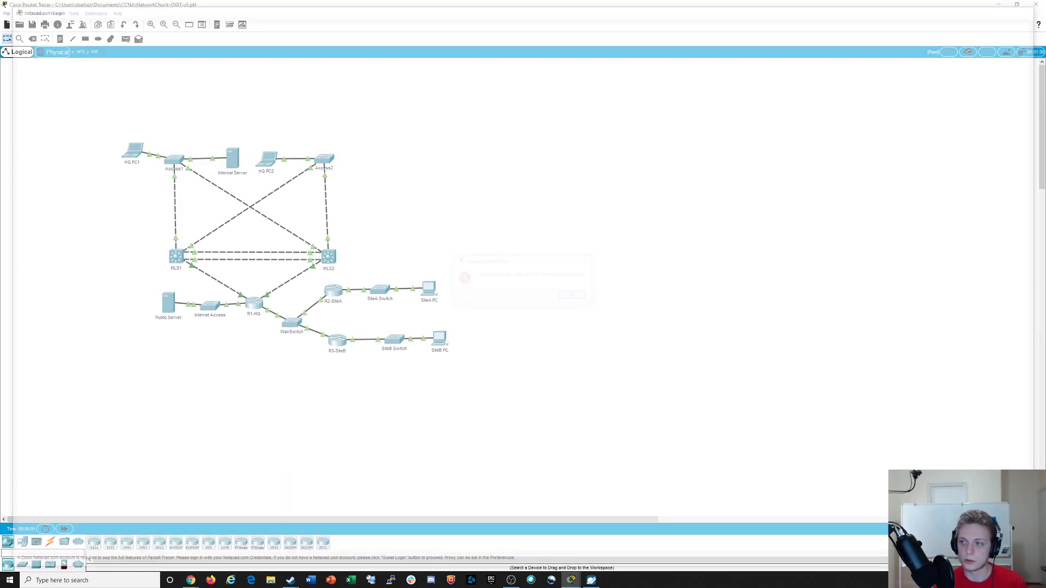
pyautogui.click(574, 296)
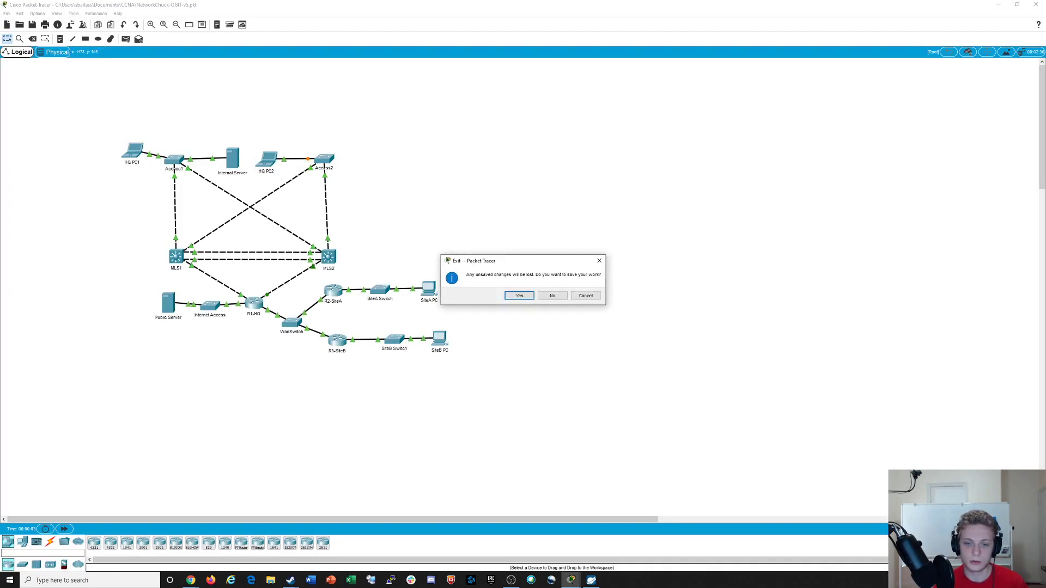
pyautogui.click(552, 295)
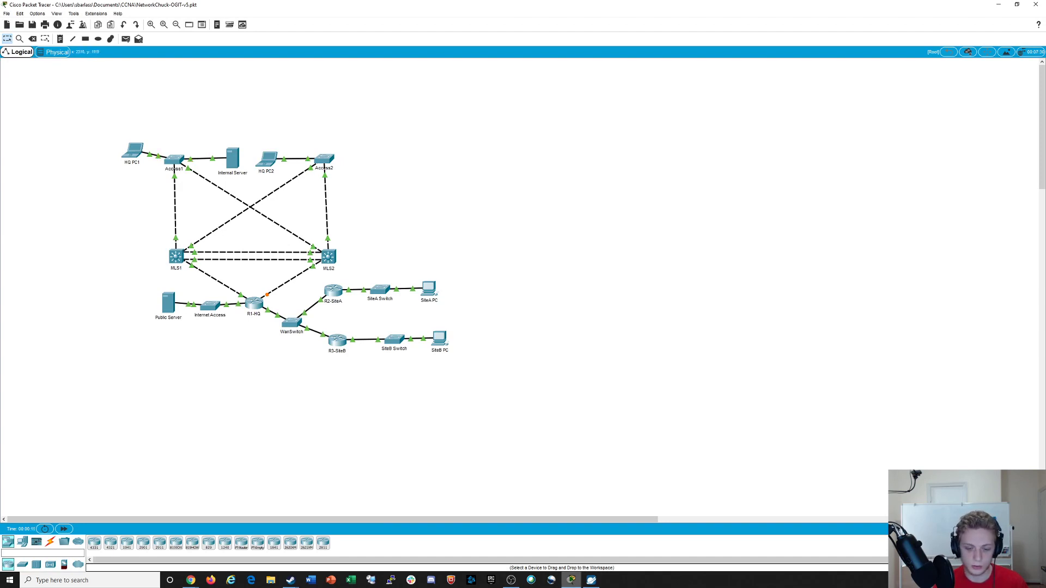
# Check the IP configuration of the SiteB PC and close its window
pyautogui.moveTo(571, 580)
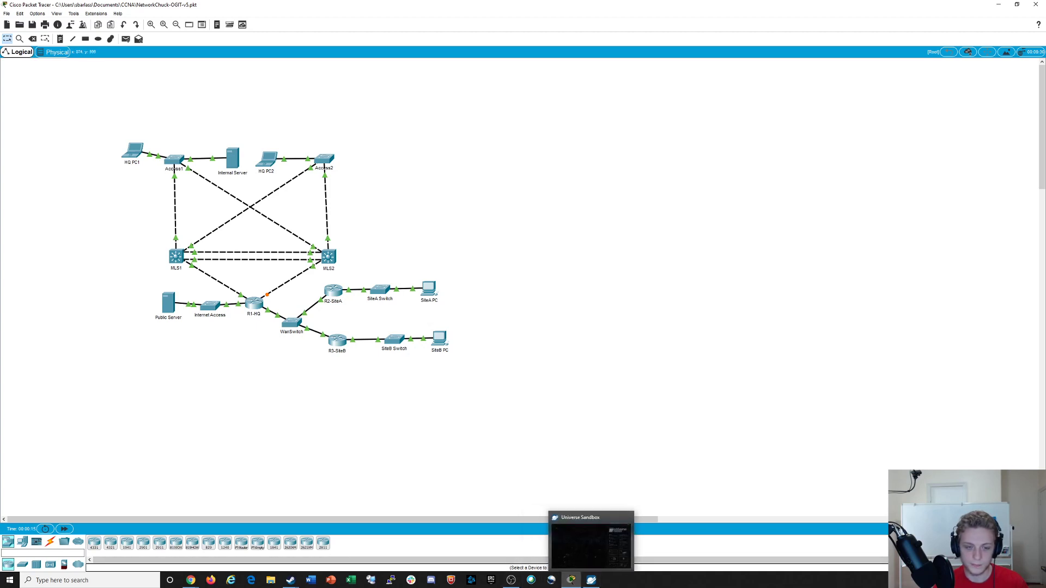
pyautogui.click(440, 339)
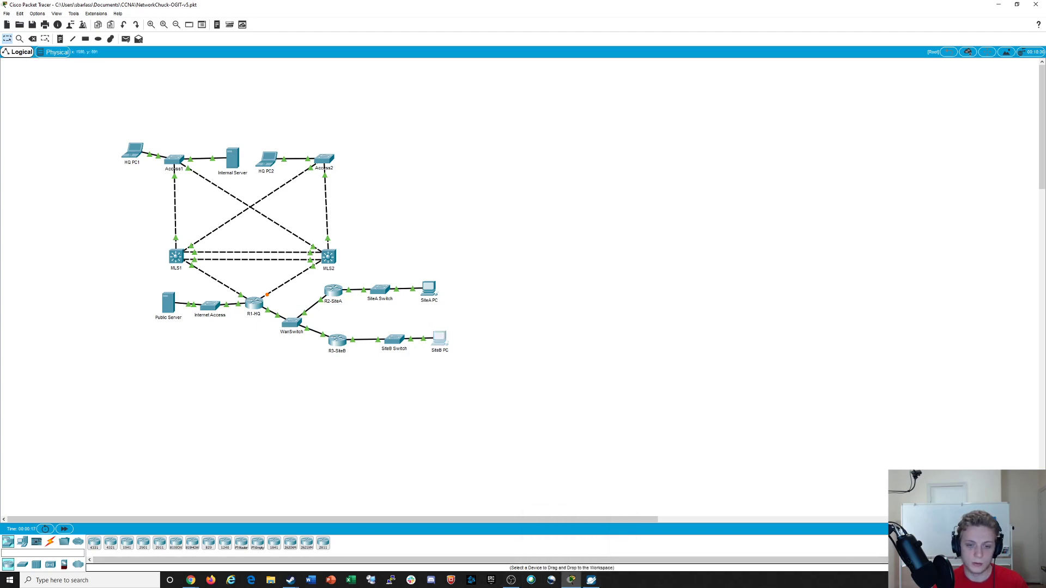
pyautogui.click(475, 181)
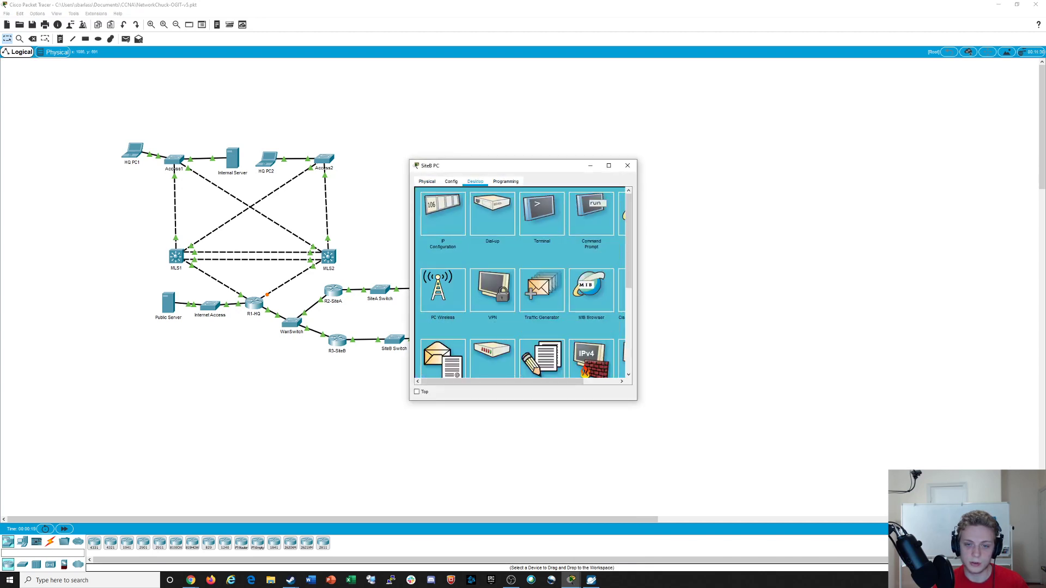
pyautogui.click(436, 210)
pyautogui.moveTo(557, 172); pyautogui.dragTo(772, 187)
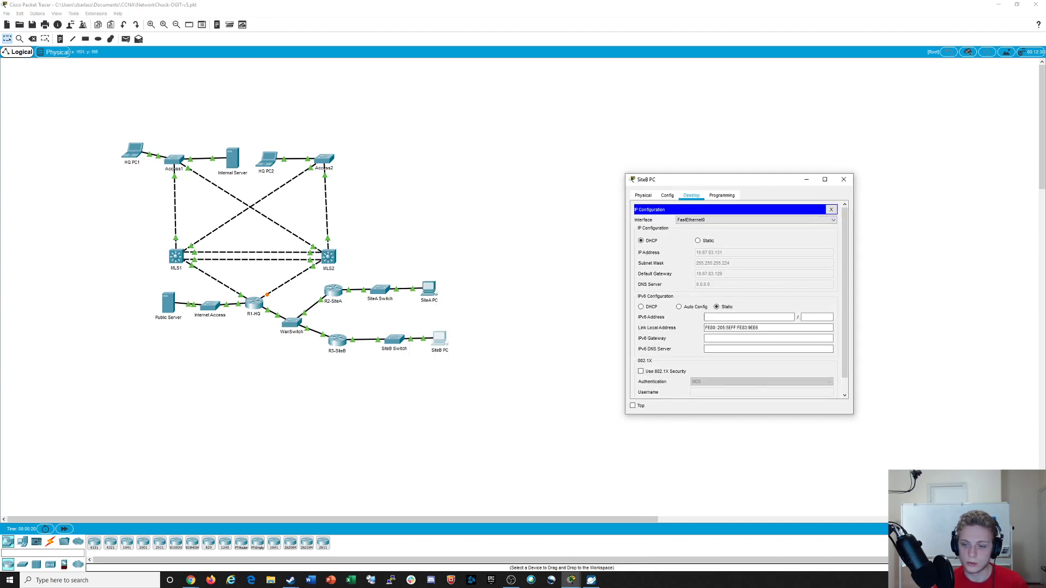
pyautogui.click(749, 317)
pyautogui.click(843, 180)
# Check the IP configuration of the SiteA PC and close its window
pyautogui.click(429, 289)
pyautogui.click(475, 181)
pyautogui.click(436, 210)
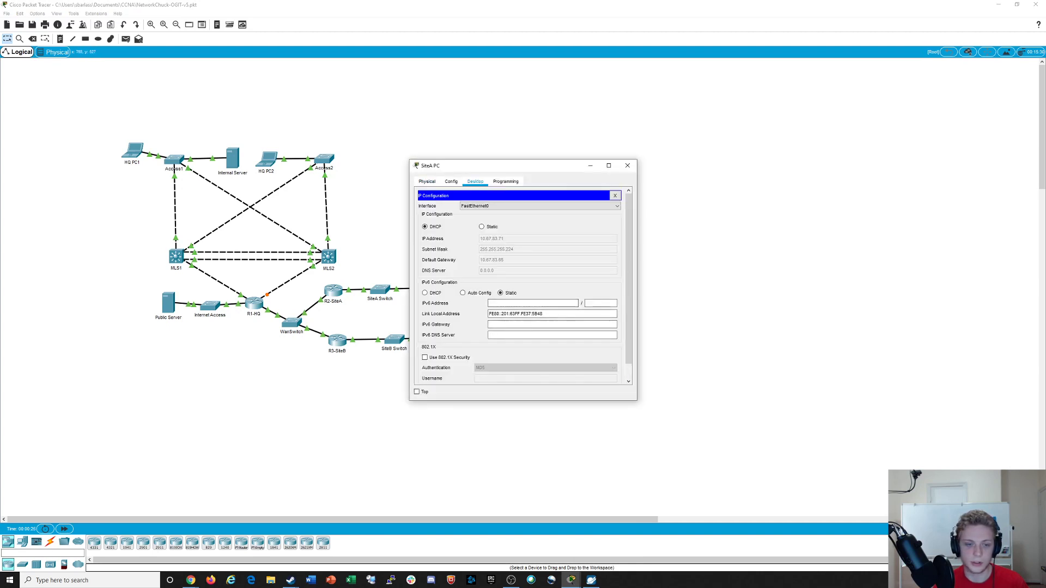
pyautogui.click(627, 166)
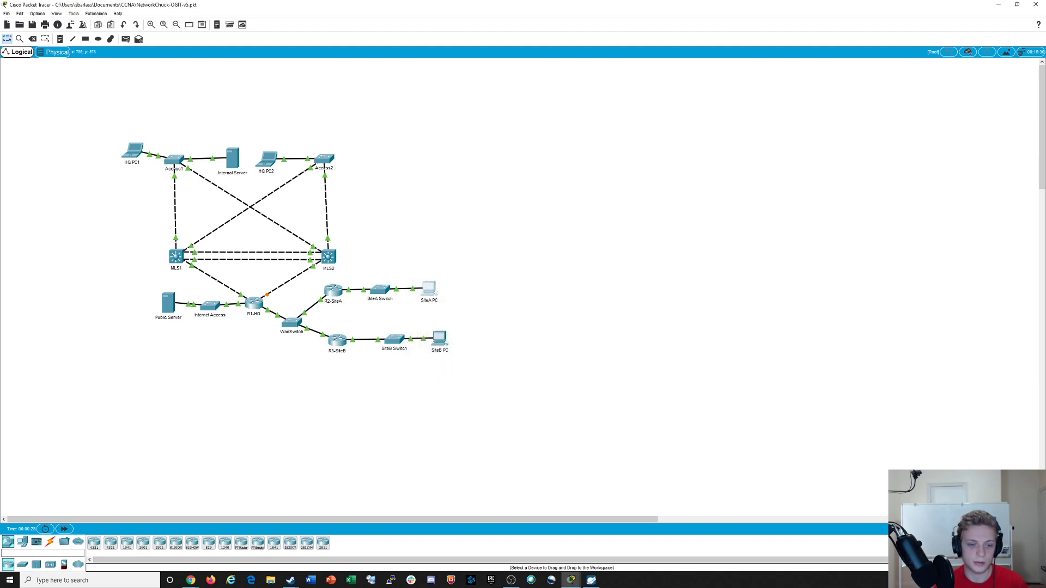
# Open the command line of router R2-SiteA and enter privileged EXEC mode with en
pyautogui.click(333, 291)
pyautogui.click(471, 181)
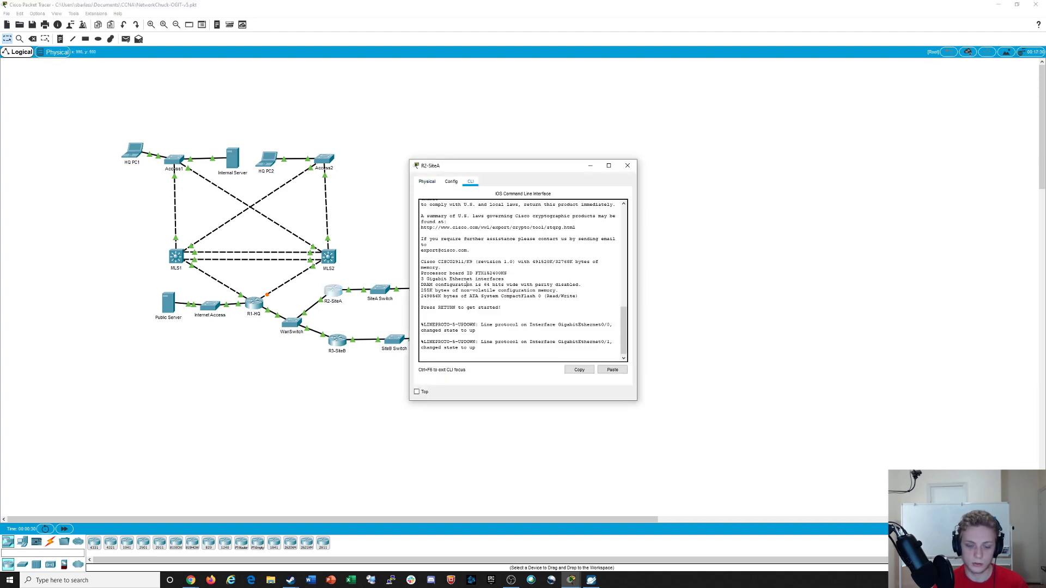
pyautogui.press('Return')
pyautogui.press('Return')
pyautogui.press('Return')
pyautogui.press('Return')
pyautogui.press('Return')
pyautogui.write('en')
pyautogui.press('Return')
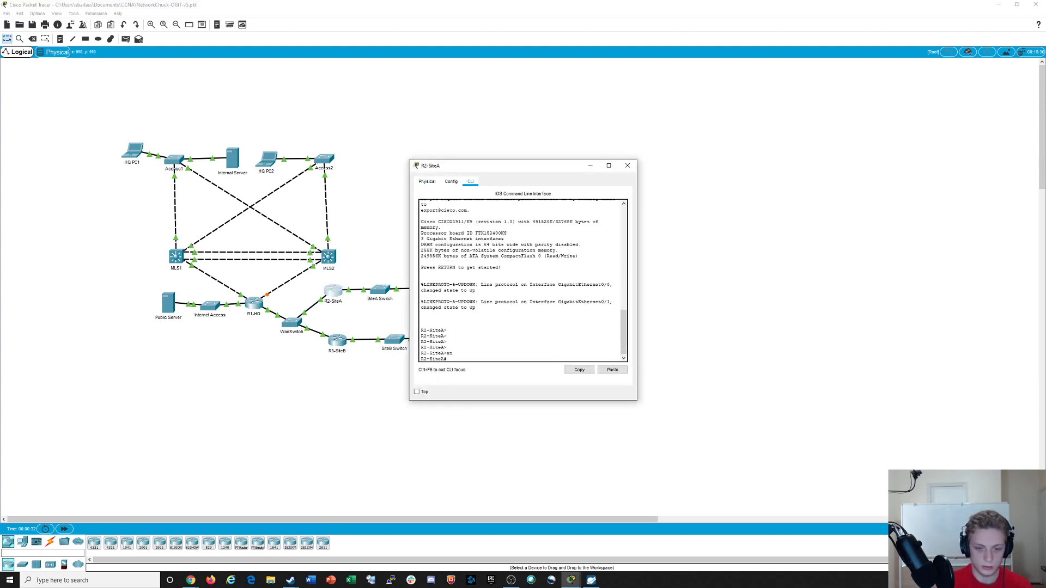
# Run show ip int brief on R2-SiteA to list its interfaces
pyautogui.write('co')
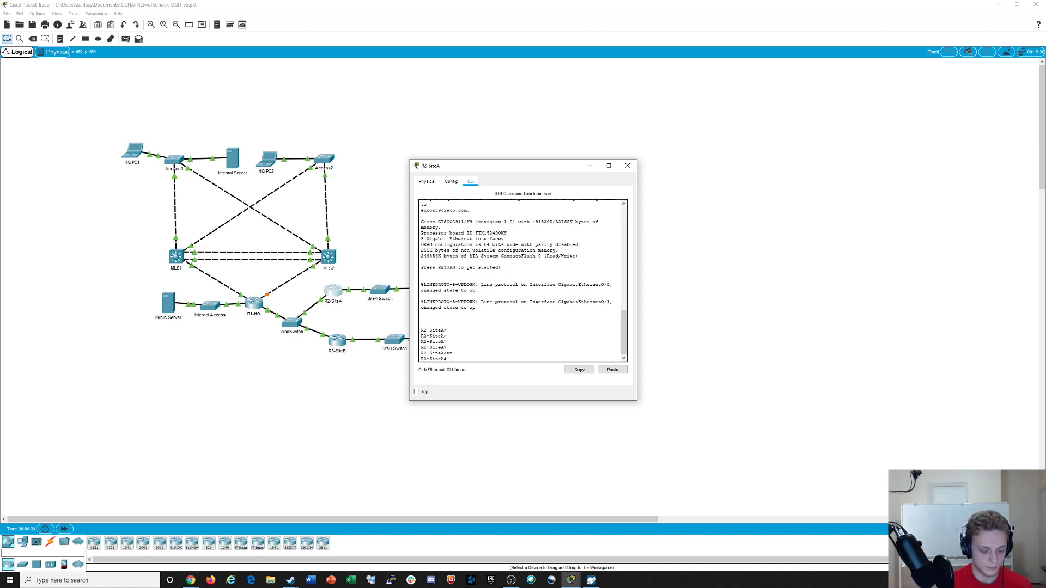
pyautogui.write('ho')
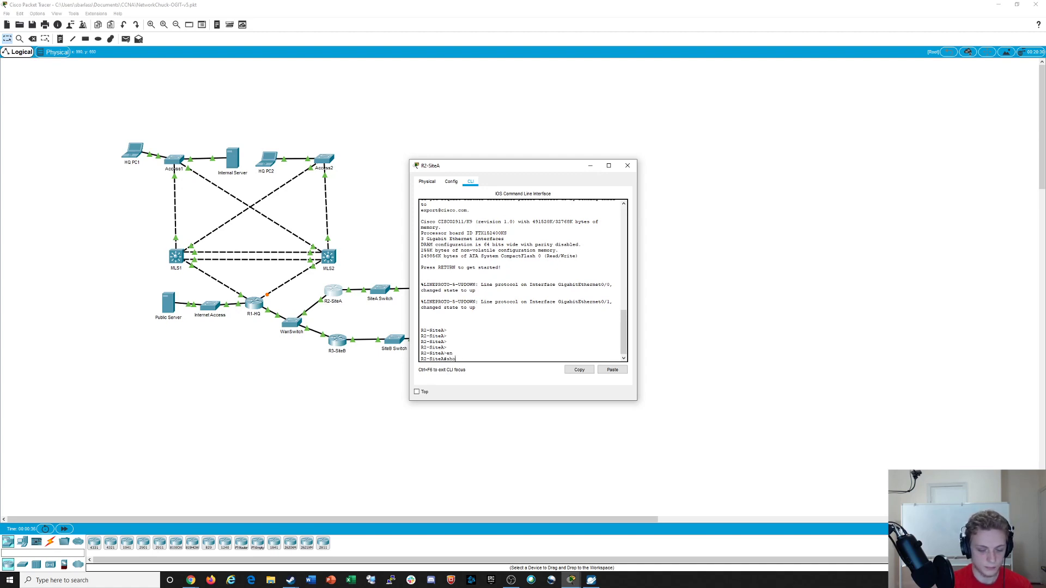
pyautogui.write('w ip int bried')
pyautogui.press('Return')
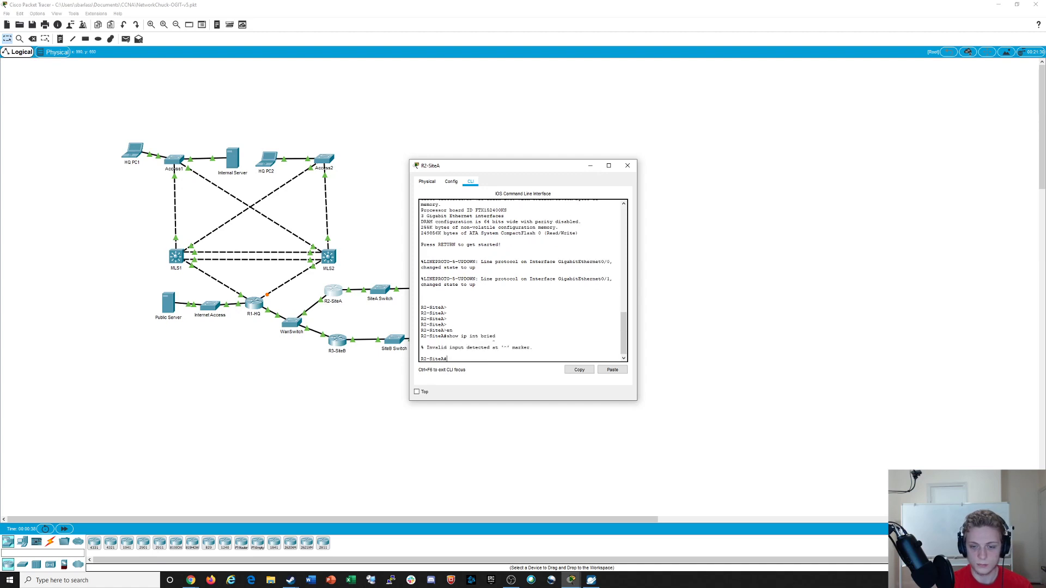
pyautogui.press('Up')
pyautogui.press('BackSpace')
pyautogui.write('f')
pyautogui.press('Return')
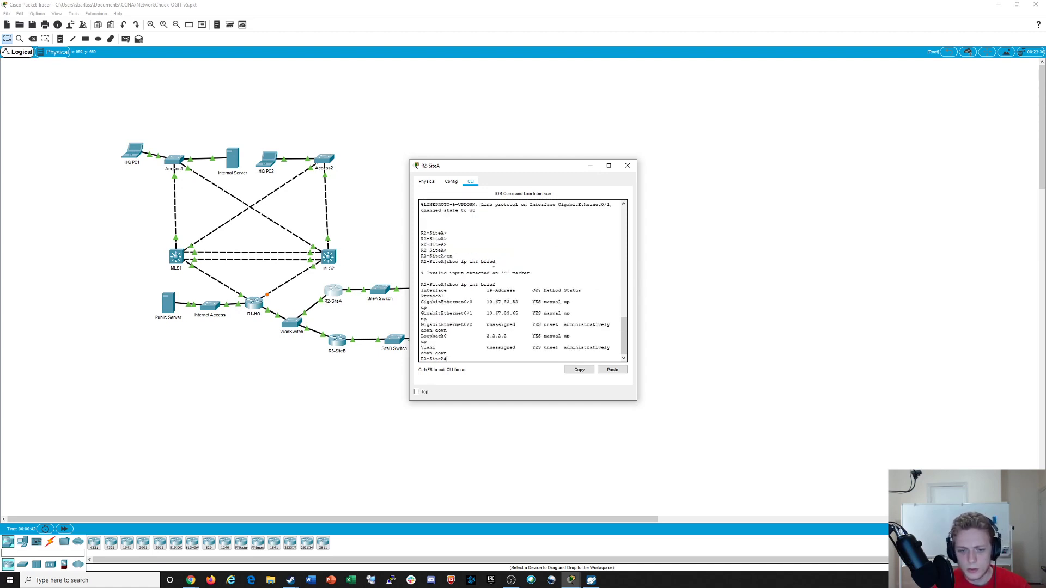
# Examine R2-SiteA's interface addresses and the OSPF adjacency messages in the command-line output
pyautogui.moveTo(521, 313); pyautogui.dragTo(426, 291)
pyautogui.click(426, 291)
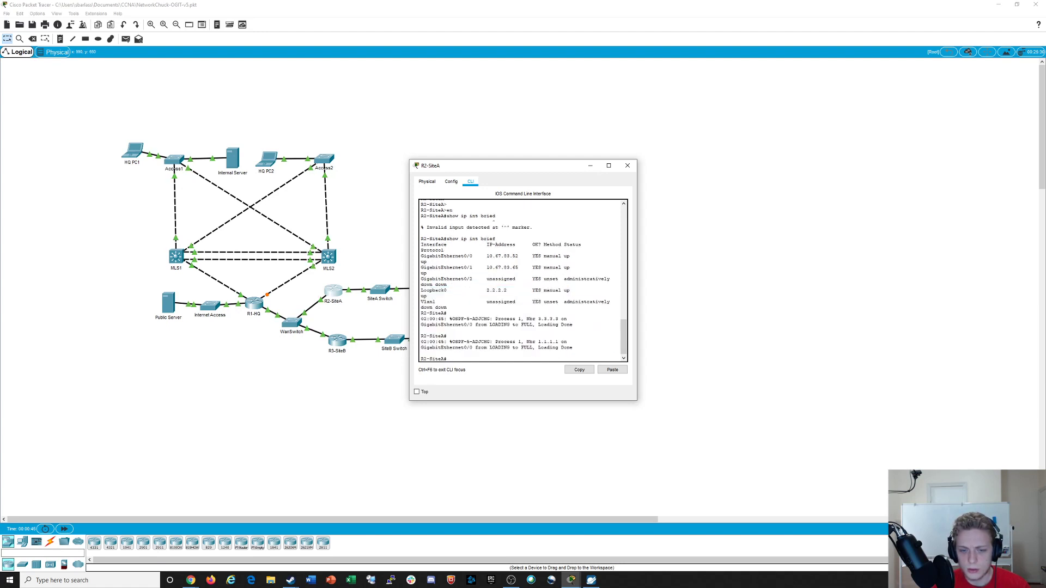
pyautogui.moveTo(464, 325)
pyautogui.mouseDown()
pyautogui.moveTo(421, 330)
pyautogui.moveTo(448, 336)
pyautogui.mouseUp()
pyautogui.click(448, 336)
pyautogui.moveTo(573, 349); pyautogui.dragTo(436, 336)
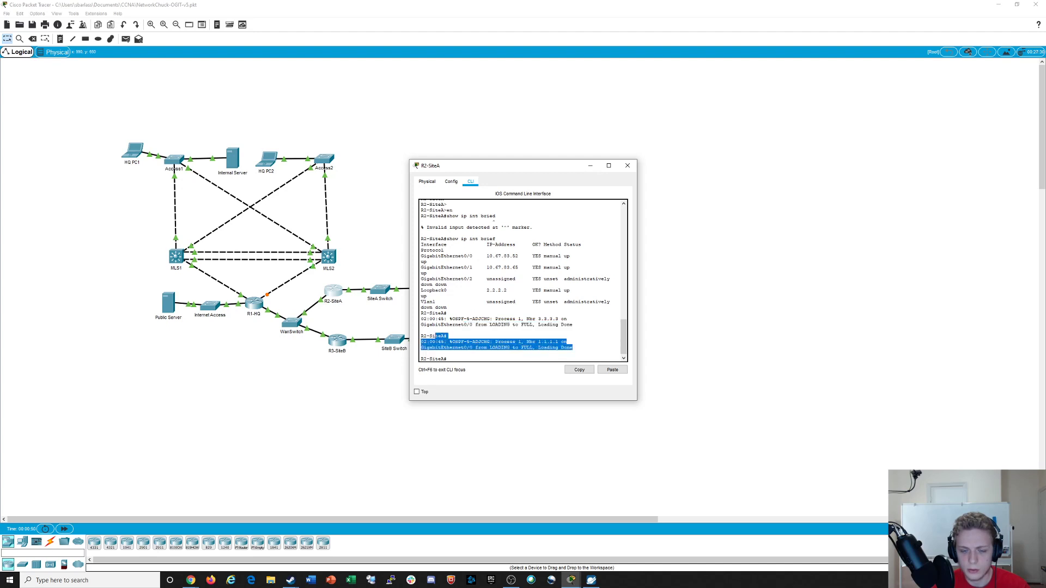
pyautogui.click(538, 347)
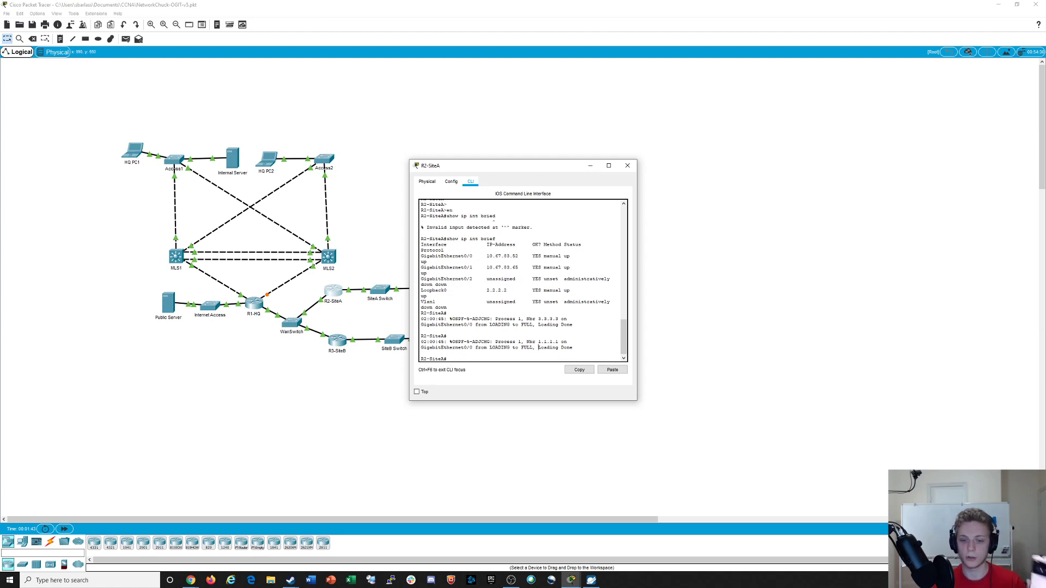
# Close the R2-SiteA window and exit Packet Tracer without saving the lab
pyautogui.click(628, 166)
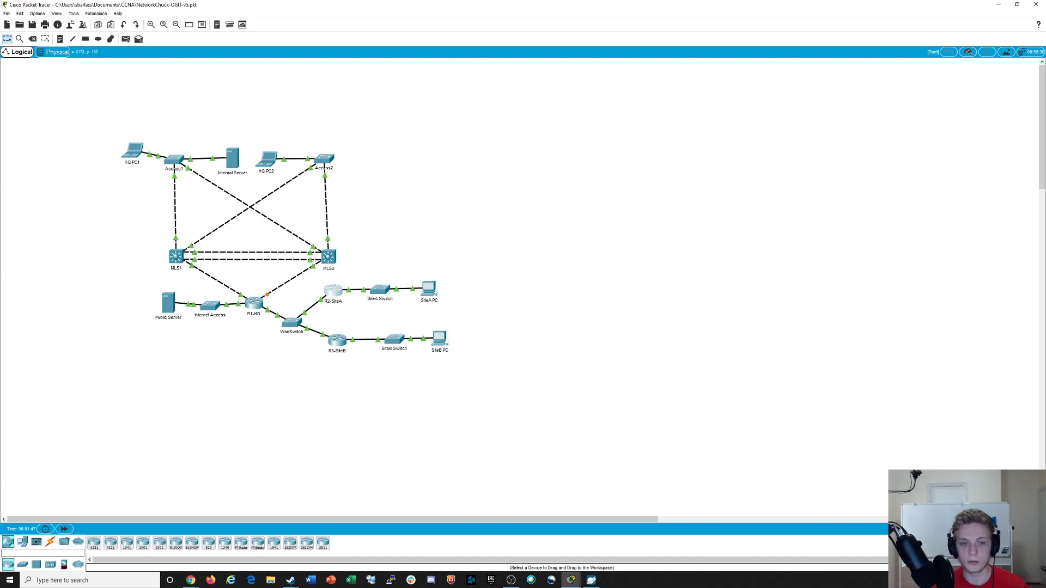
pyautogui.click(1035, 4)
pyautogui.click(552, 295)
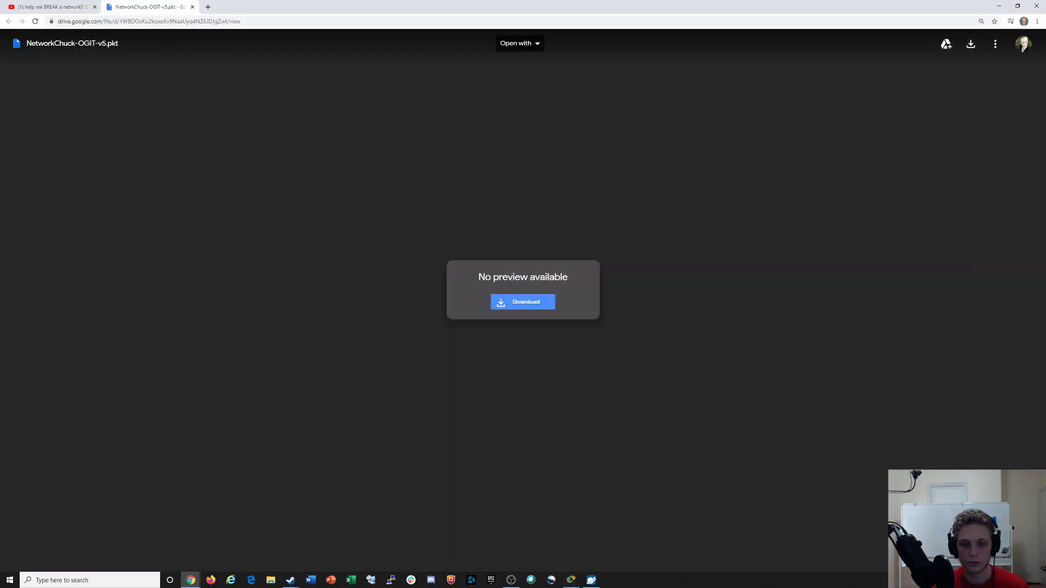
# Return to the YouTube page and search for "troubleshooting with PT networkchuck"
pyautogui.click(52, 7)
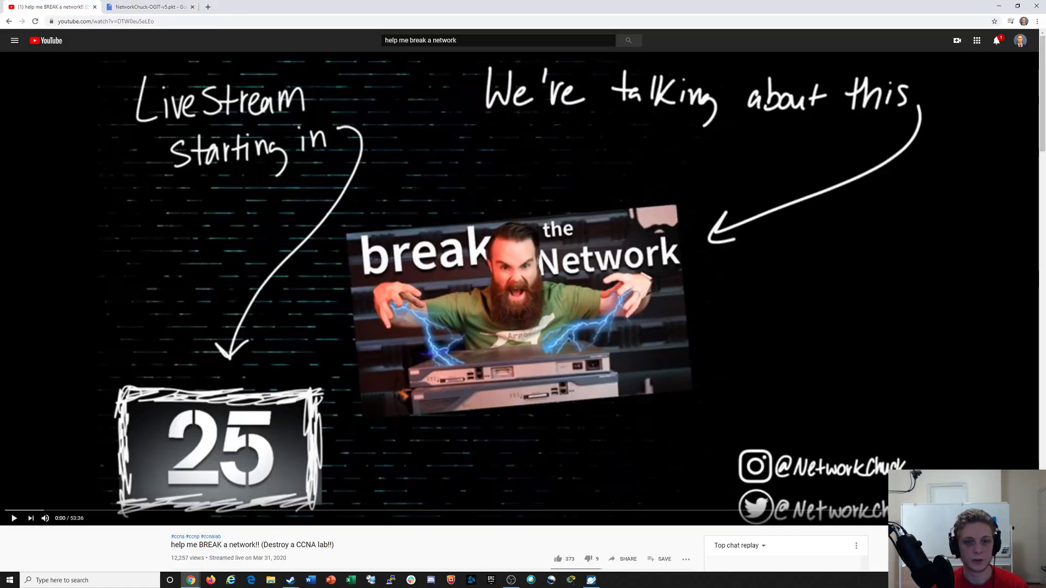
pyautogui.scroll(-7, 523, 311)
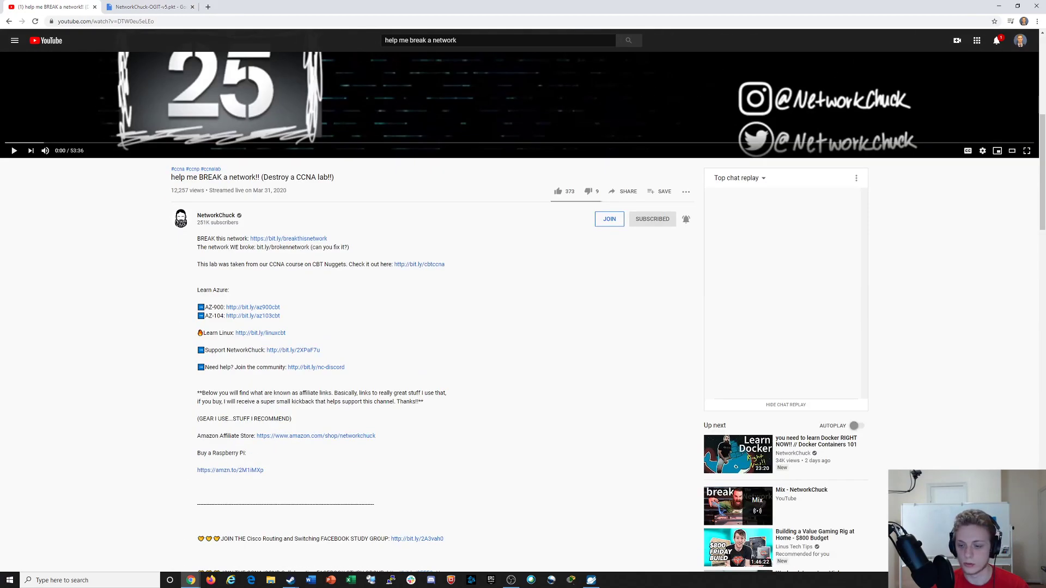
pyautogui.scroll(-4, 523, 311)
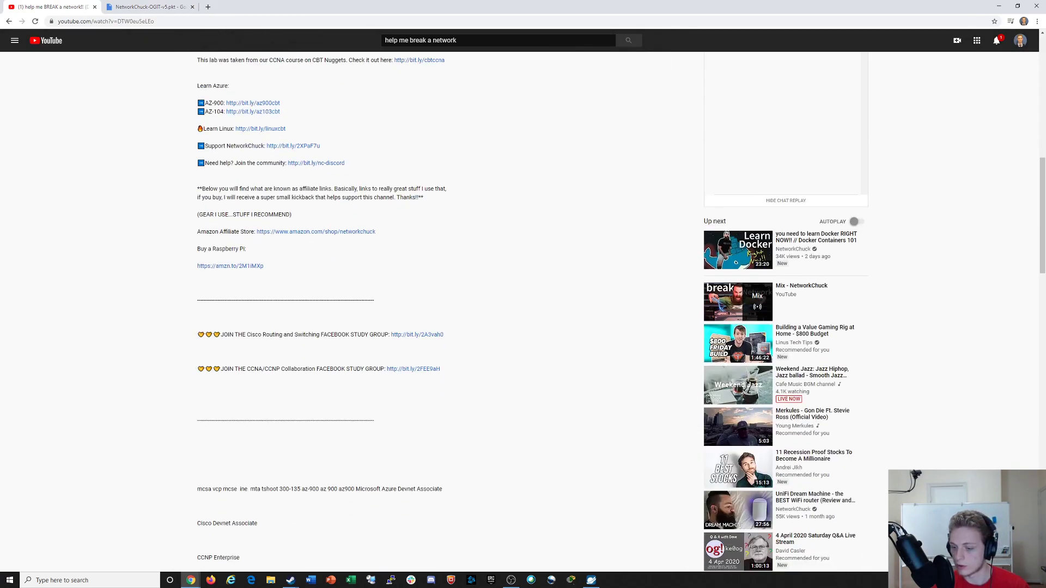
pyautogui.scroll(11, 522, 311)
pyautogui.tripleClick(435, 40)
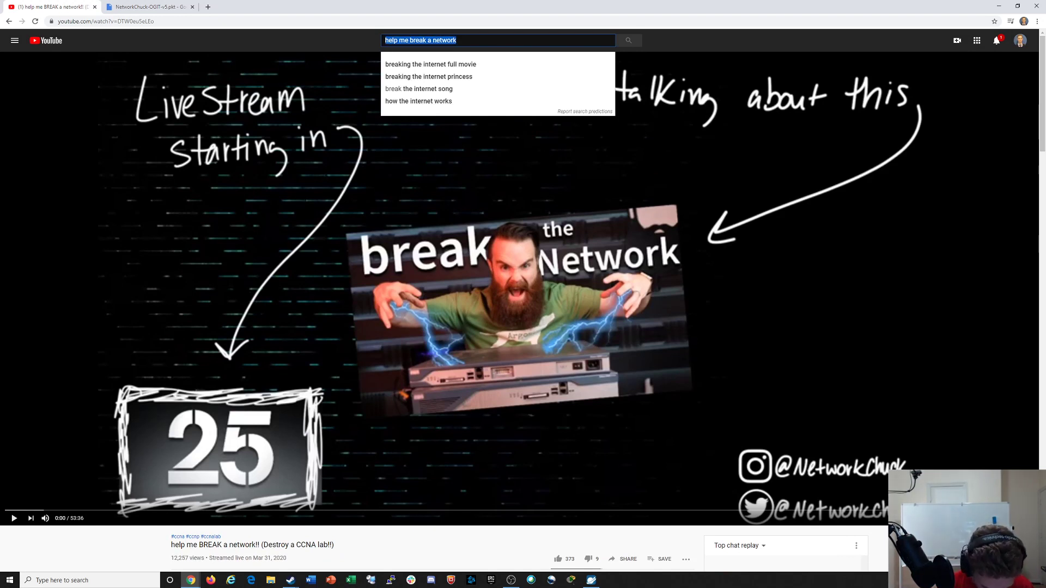
pyautogui.write('tr')
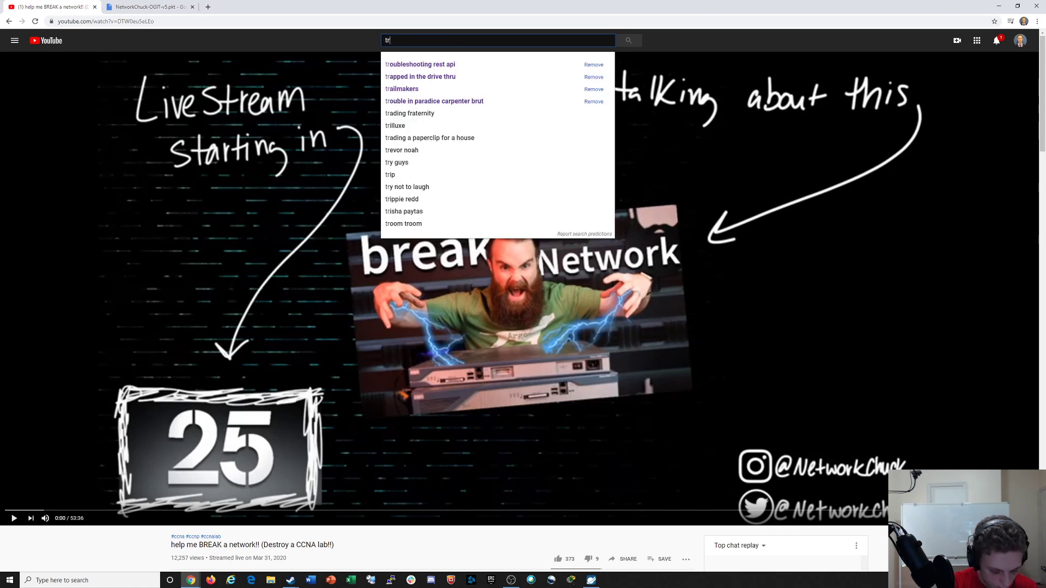
pyautogui.write('oubleshooting w')
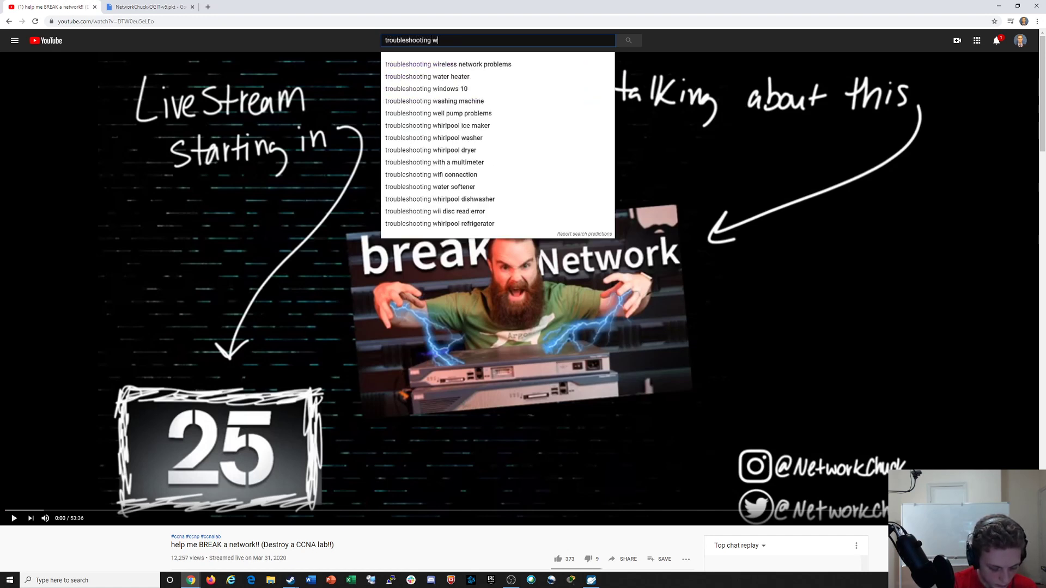
pyautogui.write('ith PT network')
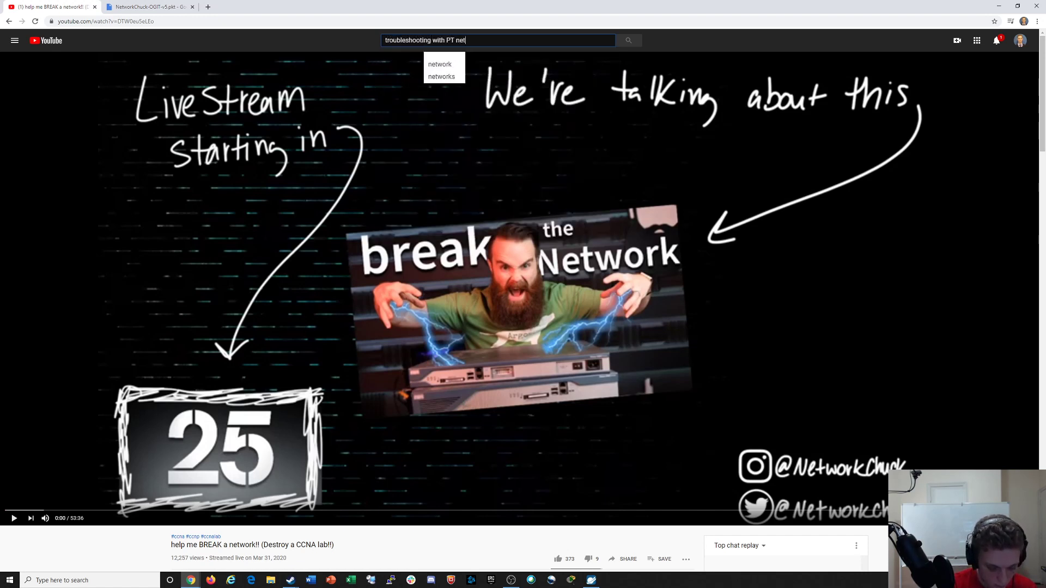
pyautogui.write('chuck')
pyautogui.press('Return')
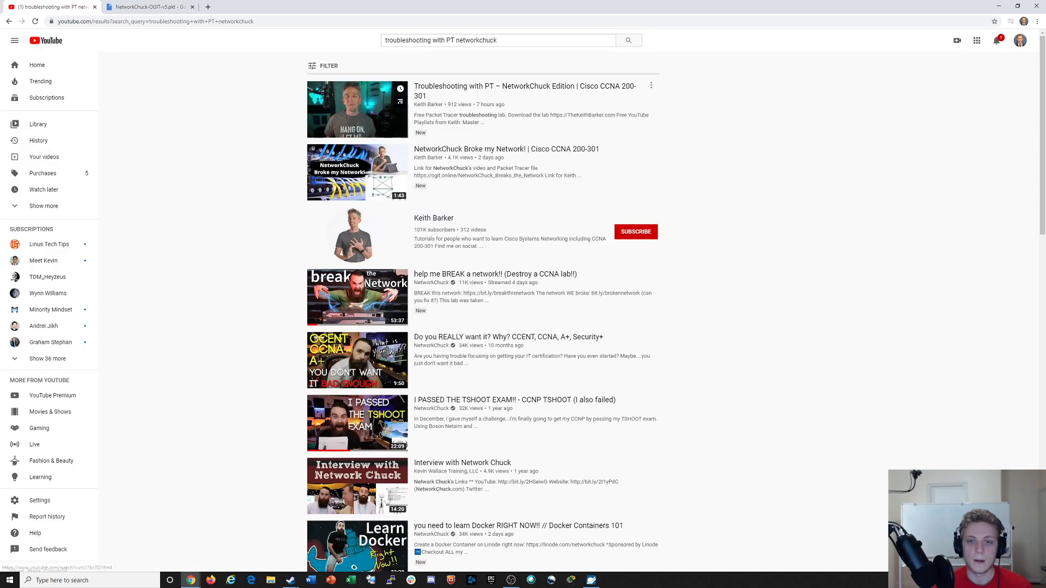
# Open the video "Troubleshooting with PT – NetworkChuck Edition" and follow the lab download link in its expanded description to TheKeithBarker.com
pyautogui.click(356, 109)
pyautogui.scroll(-5, 523, 272)
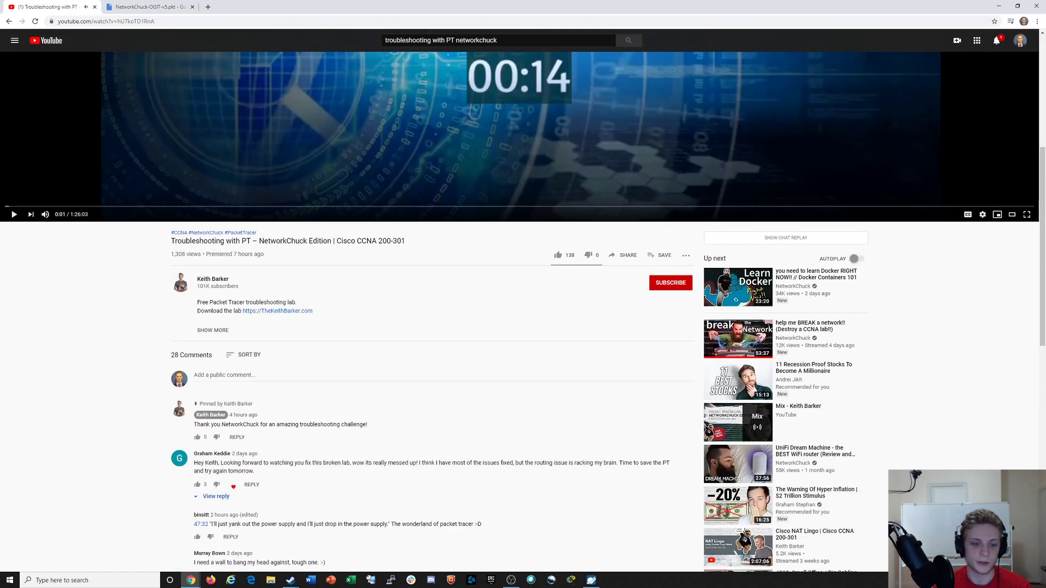
pyautogui.click(278, 311)
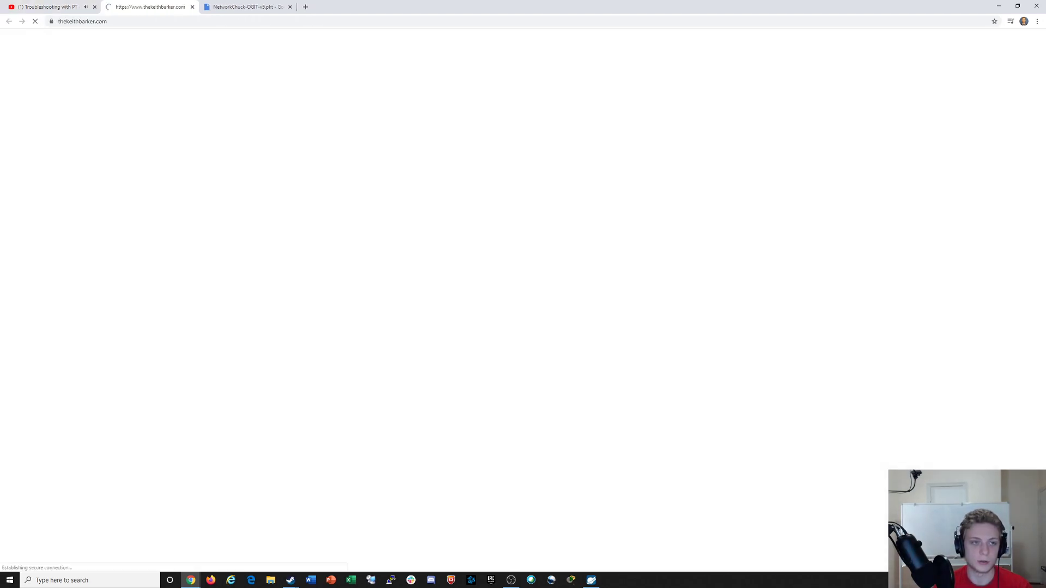
pyautogui.hotkey('ctrl', 'w')
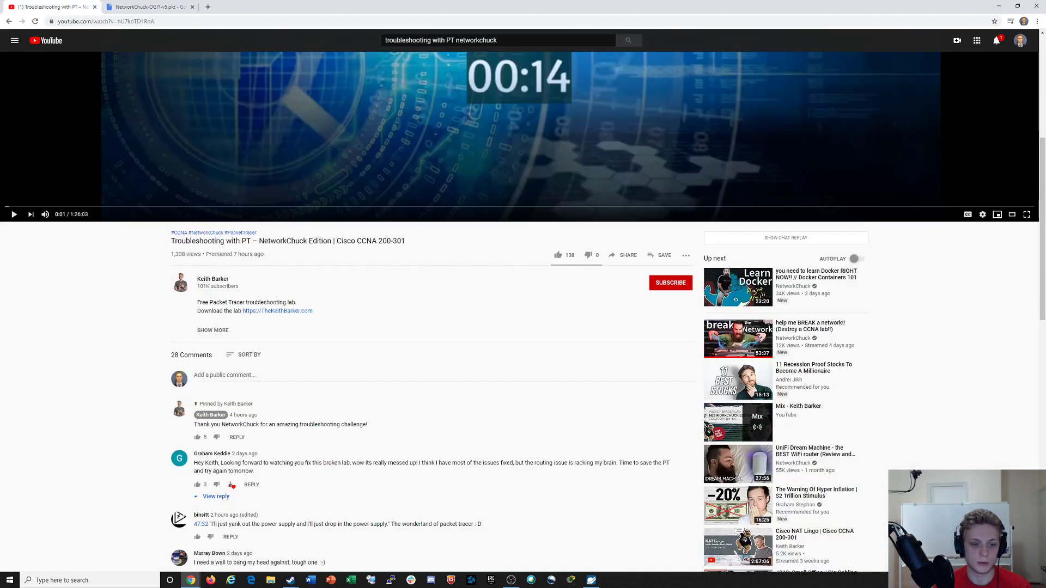
pyautogui.click(213, 330)
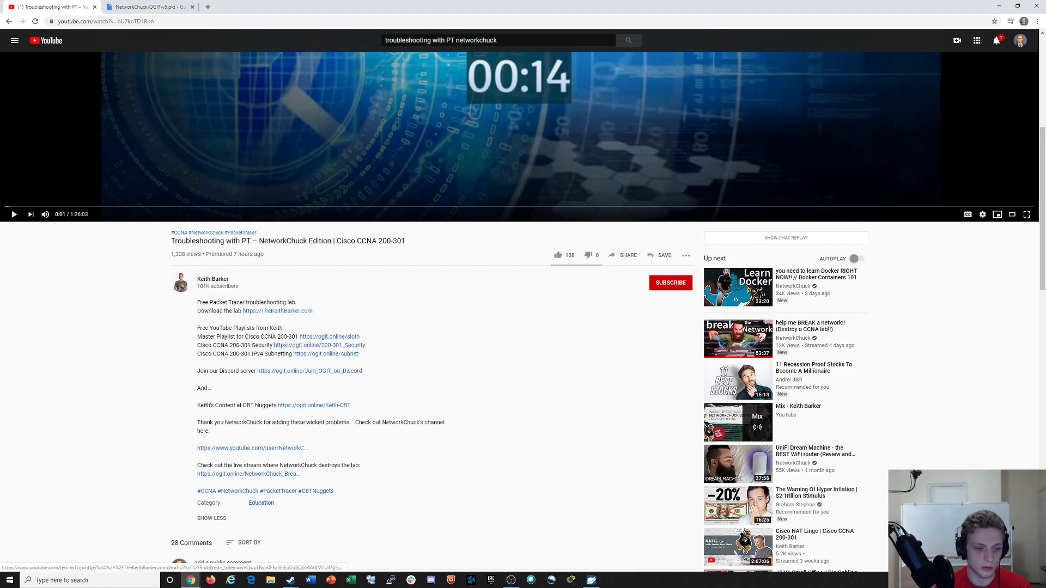
pyautogui.click(278, 311)
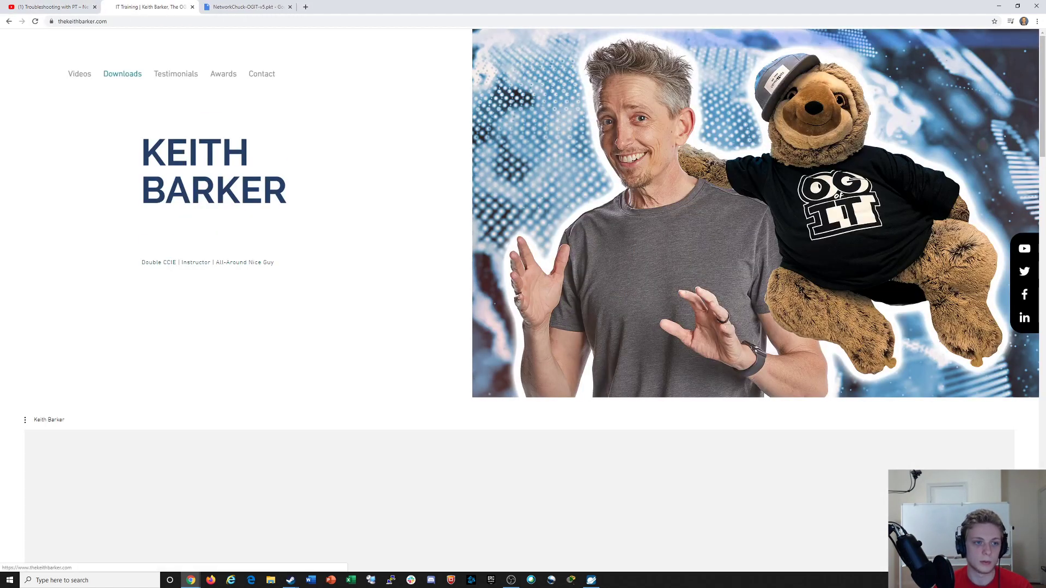
# Download the free "Cisco PT NetworkChuck Destroyed this Network" lab and save PT Lab Troubleshoot NetworkChuck.zip in the CCNA folder
pyautogui.click(122, 74)
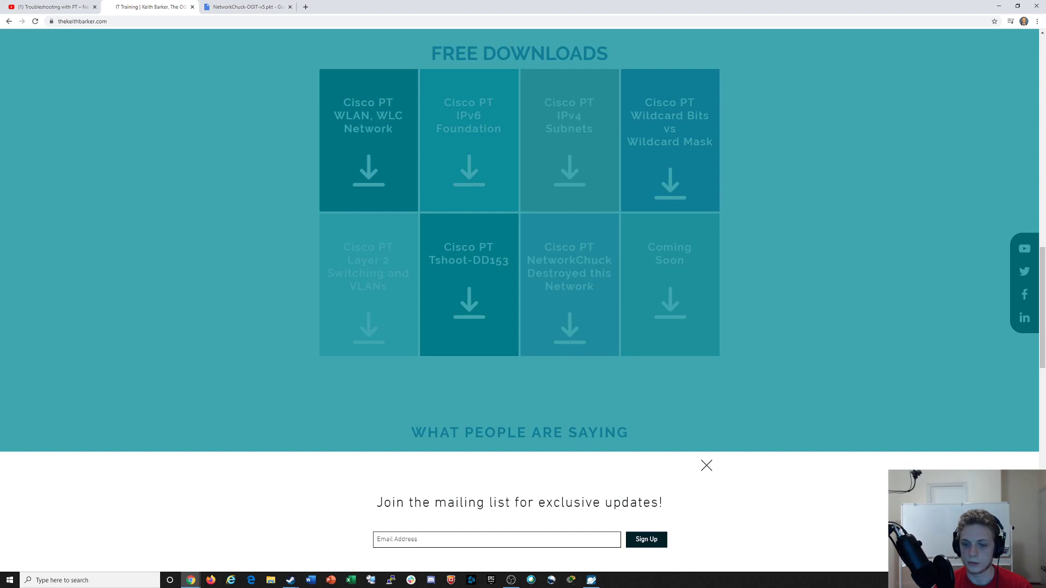
pyautogui.click(707, 466)
pyautogui.click(570, 328)
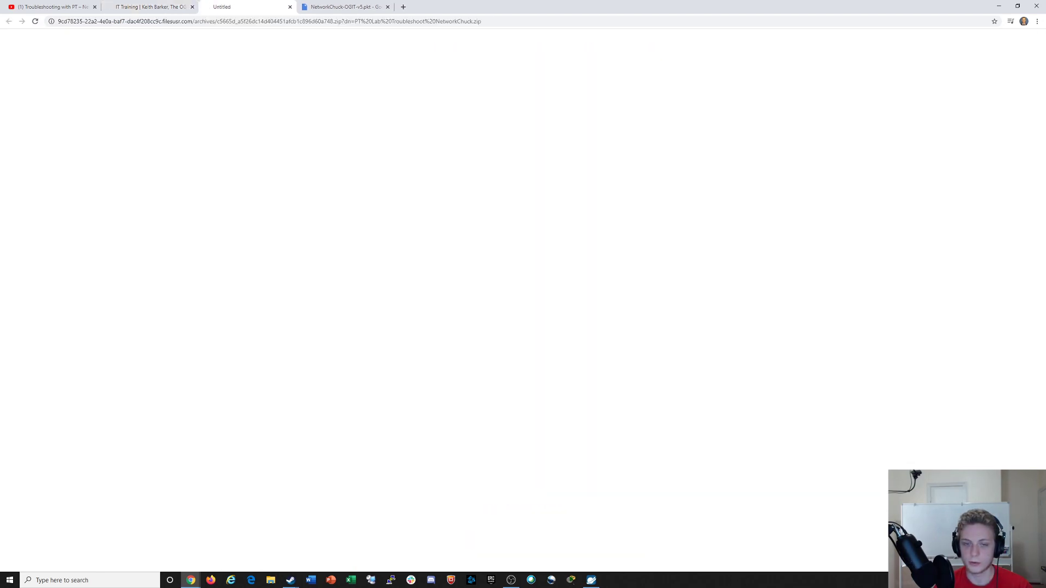
pyautogui.press('Return')
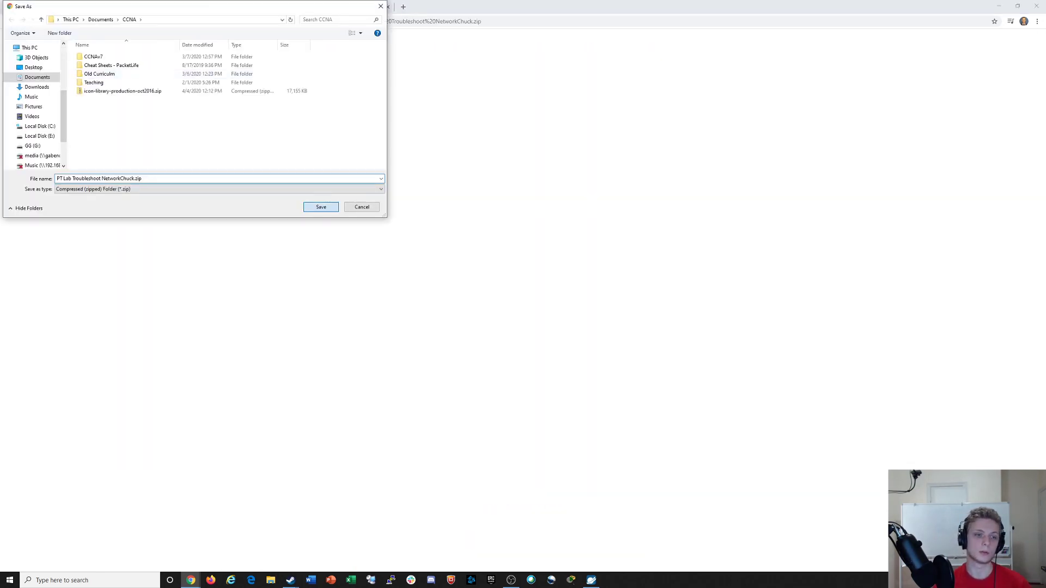
# Open the downloaded zip archive and its instruction file PT Lab Troubleshoot NetworkChuck.pdf
pyautogui.click(45, 562)
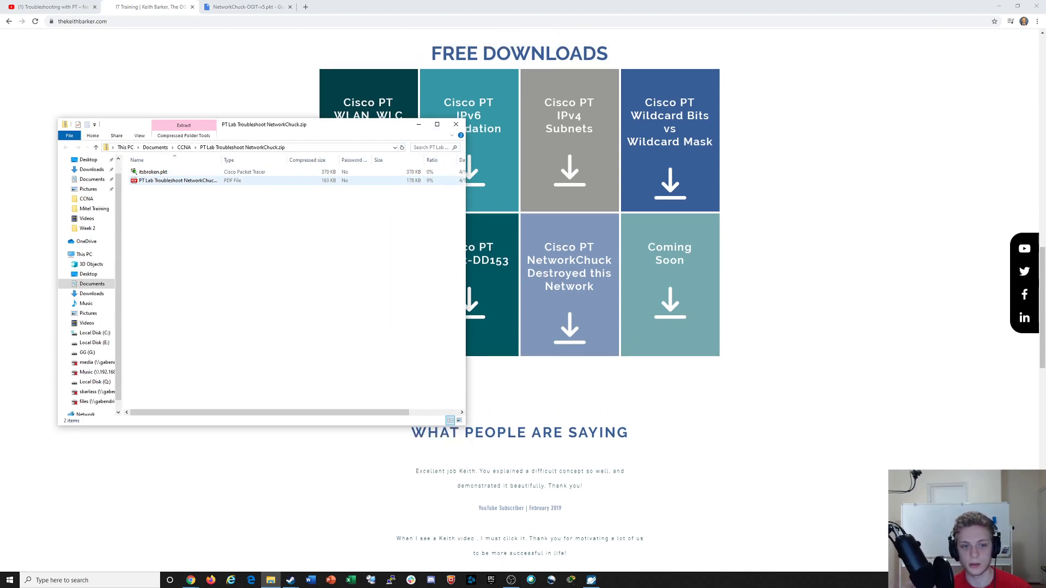
pyautogui.click(178, 181)
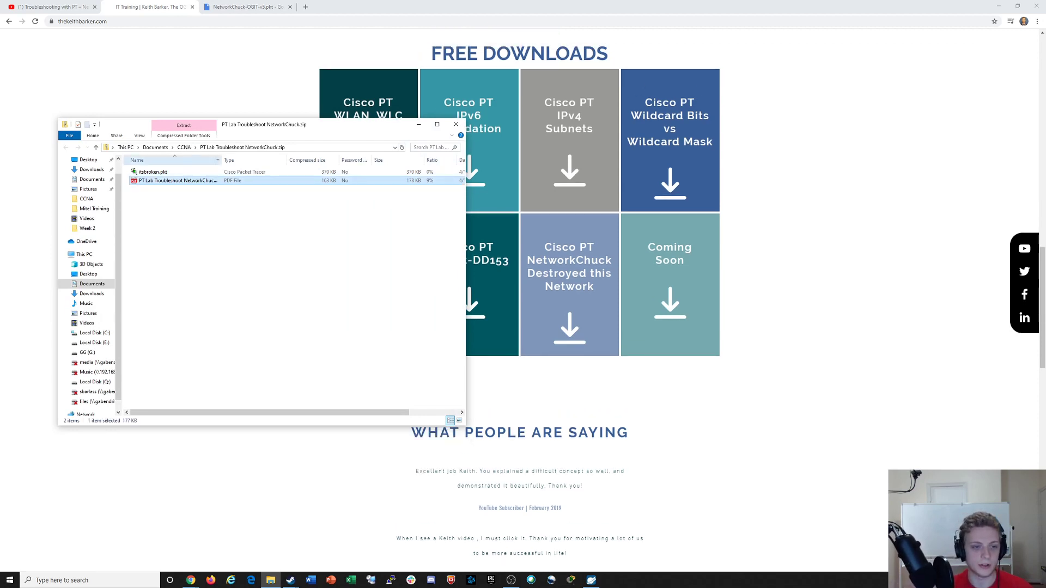
pyautogui.moveTo(221, 160); pyautogui.dragTo(247, 160)
pyautogui.doubleClick(181, 180)
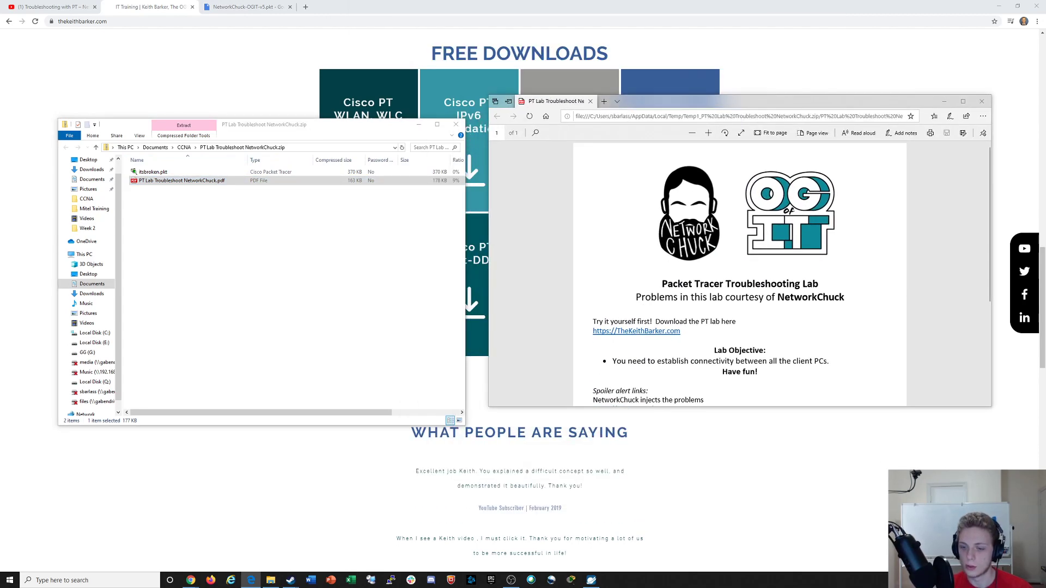
# Read the lab objective and links in the PDF, then move its window out of the way
pyautogui.scroll(-2, 740, 273)
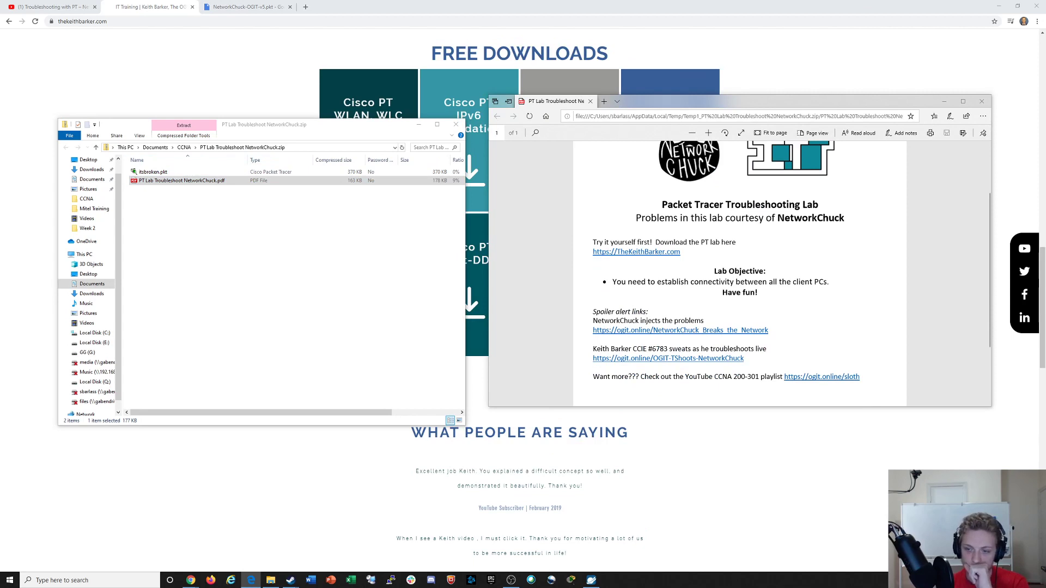
pyautogui.scroll(-2, 740, 272)
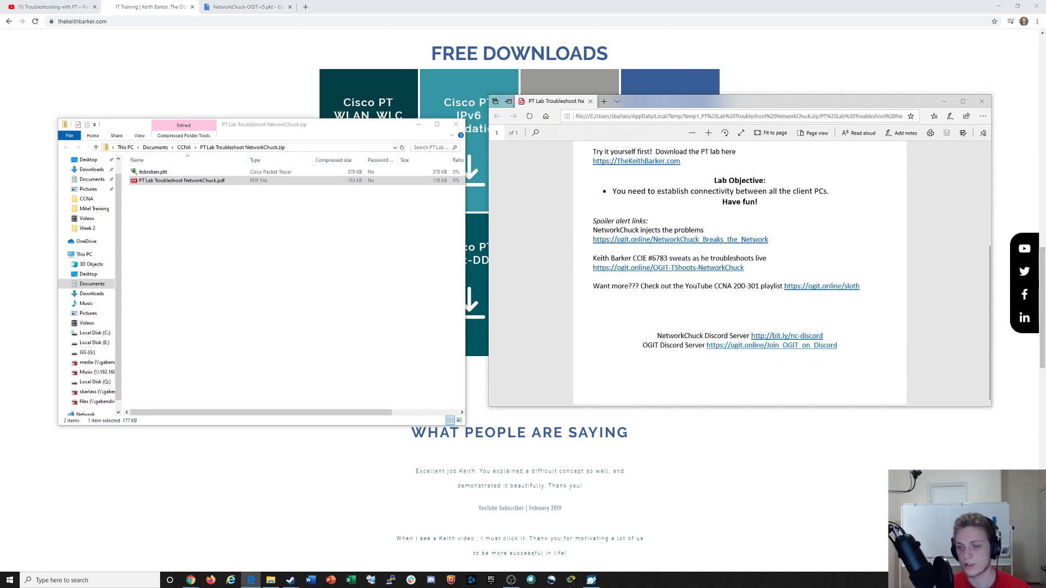
pyautogui.moveTo(651, 192); pyautogui.dragTo(789, 203)
pyautogui.click(790, 212)
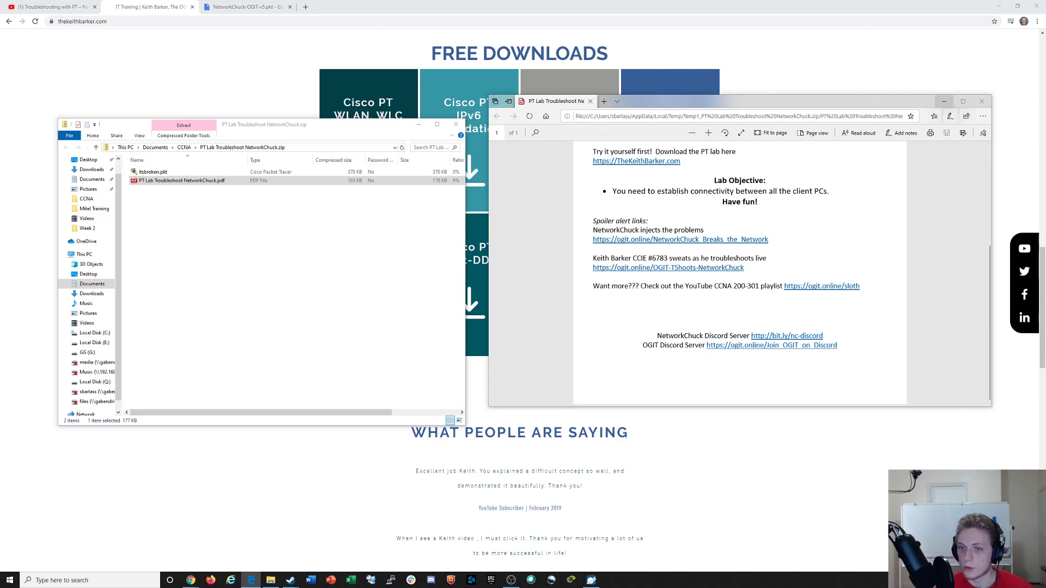
pyautogui.moveTo(885, 104); pyautogui.dragTo(848, 29)
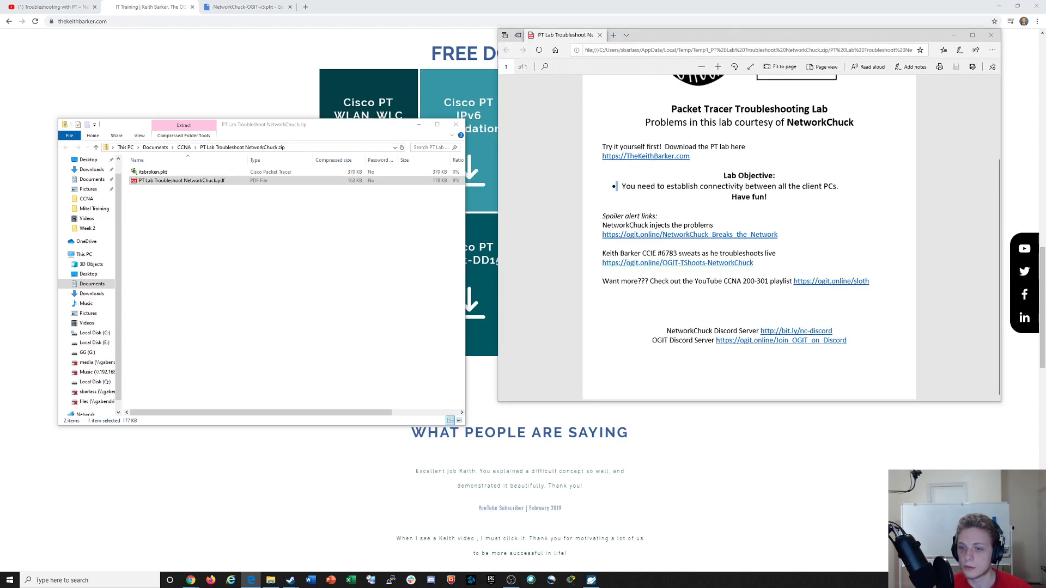
pyautogui.moveTo(616, 186); pyautogui.dragTo(841, 187)
pyautogui.moveTo(861, 36); pyautogui.dragTo(1045, 197)
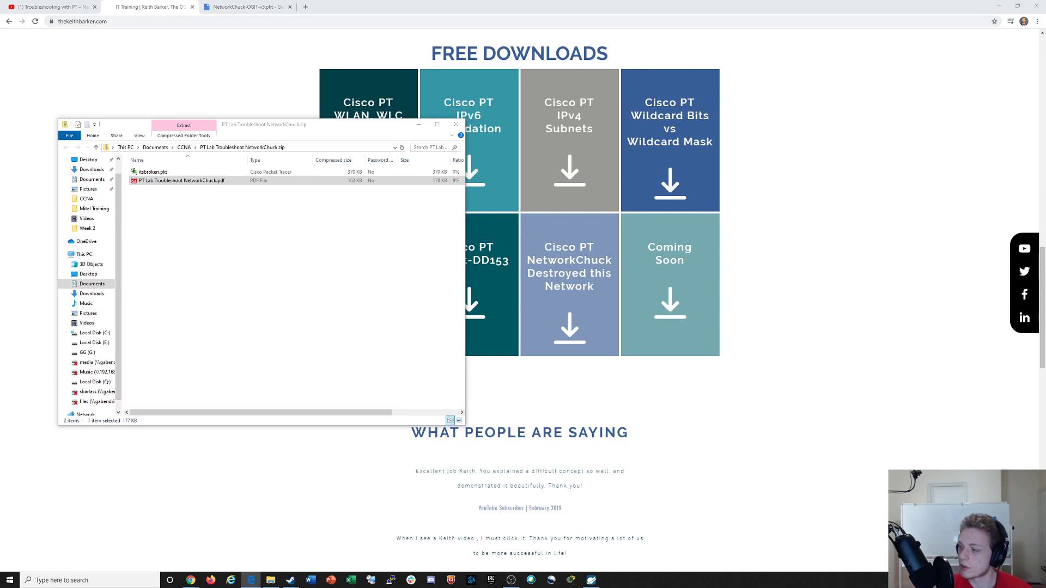
# Copy itsbroken.pkt from the zip archive into the CCNA folder and open the copy in Packet Tracer
pyautogui.moveTo(154, 172); pyautogui.dragTo(181, 147)
pyautogui.click(183, 147)
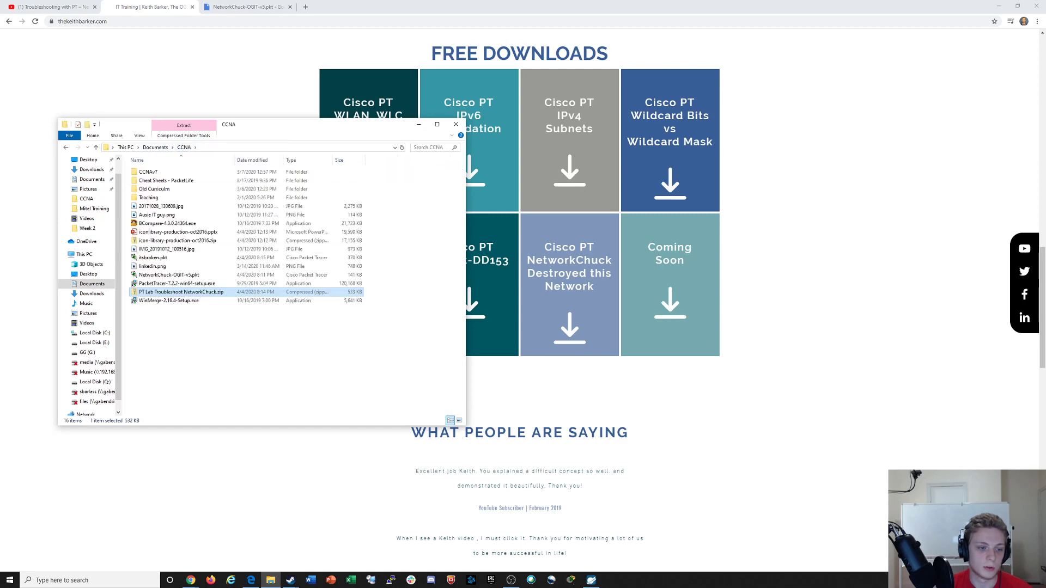
pyautogui.doubleClick(153, 258)
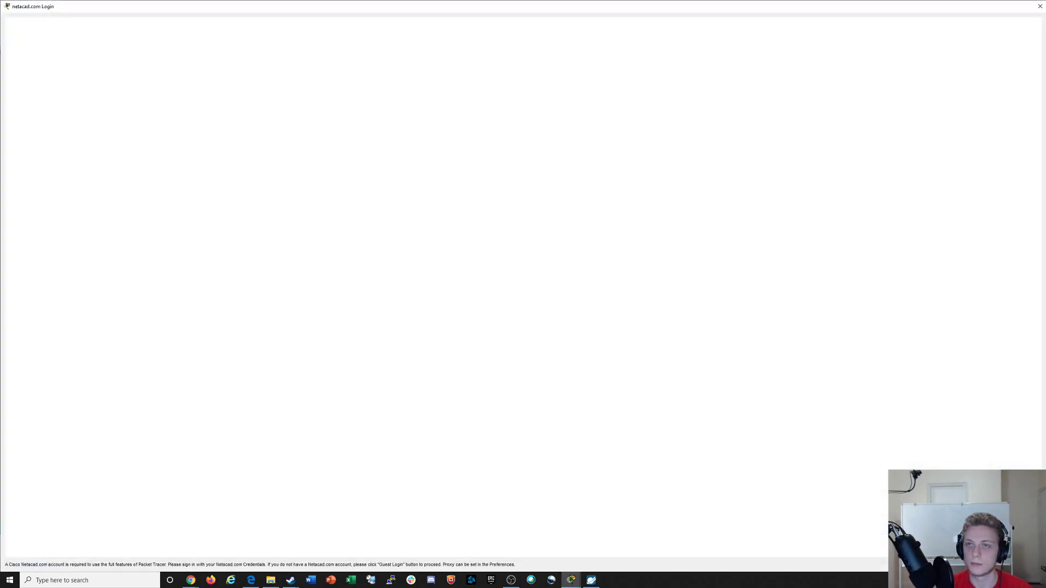
# Move the netacad.com Login window away from the Packet Tracer workspace to expose the lab topology
pyautogui.moveTo(663, 7); pyautogui.dragTo(615, 63)
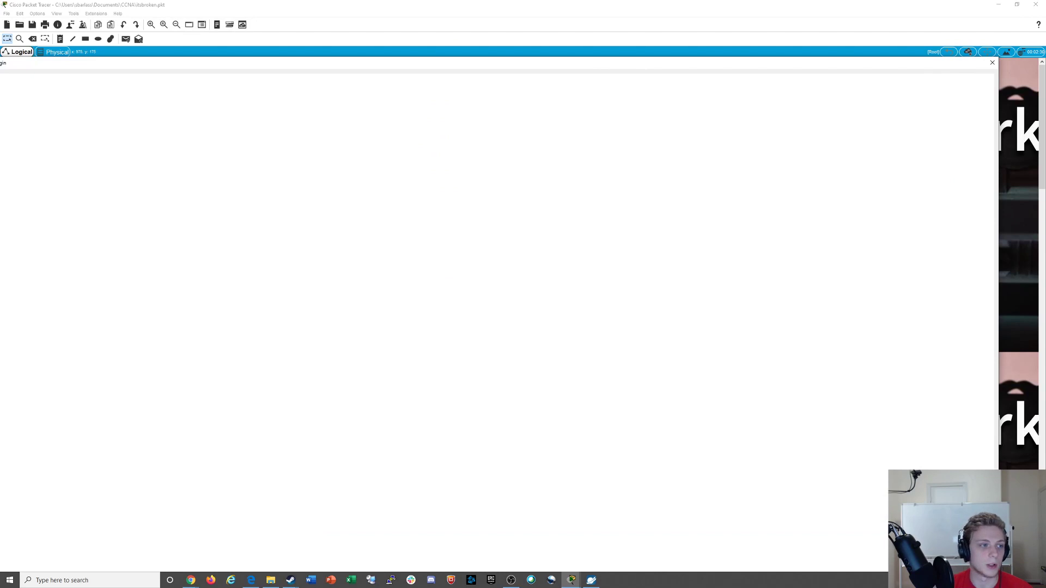
pyautogui.moveTo(0, 57); pyautogui.dragTo(527, 218)
pyautogui.moveTo(725, 224); pyautogui.dragTo(1001, 207)
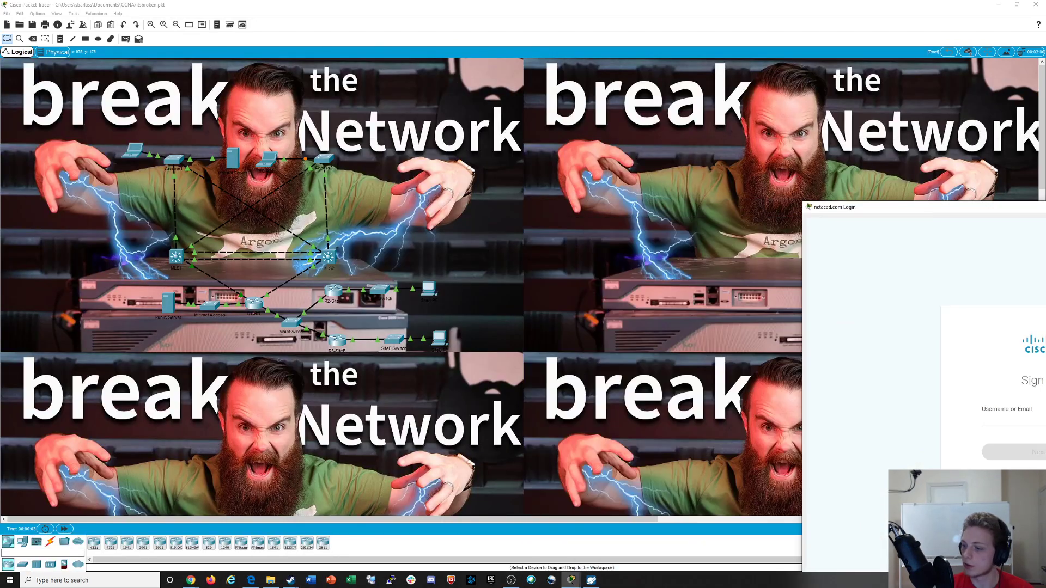
pyautogui.moveTo(898, 208); pyautogui.dragTo(1045, 134)
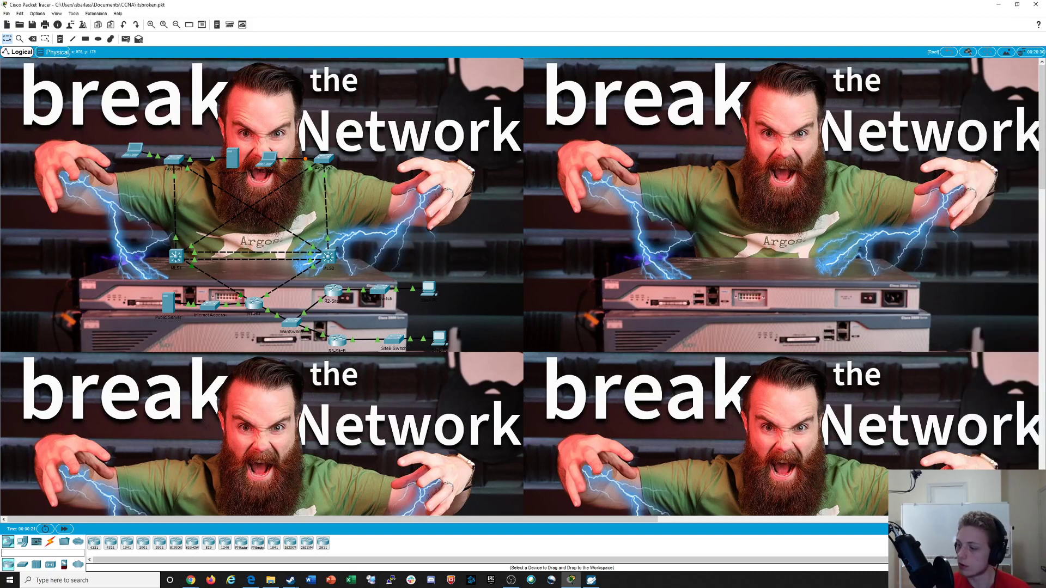
pyautogui.hotkey('alt', 'Tab')
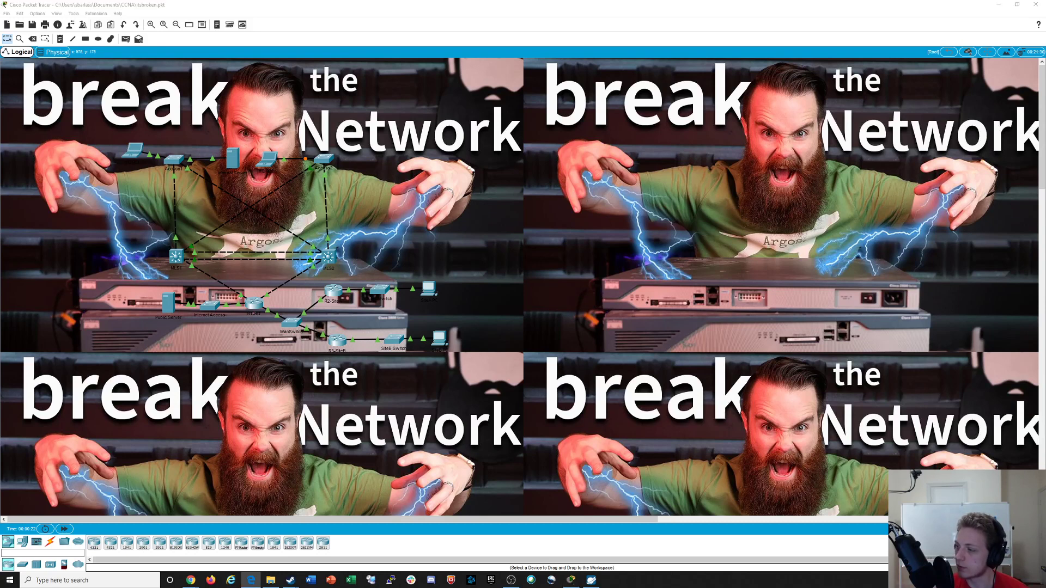
pyautogui.hotkey('alt', 'Tab')
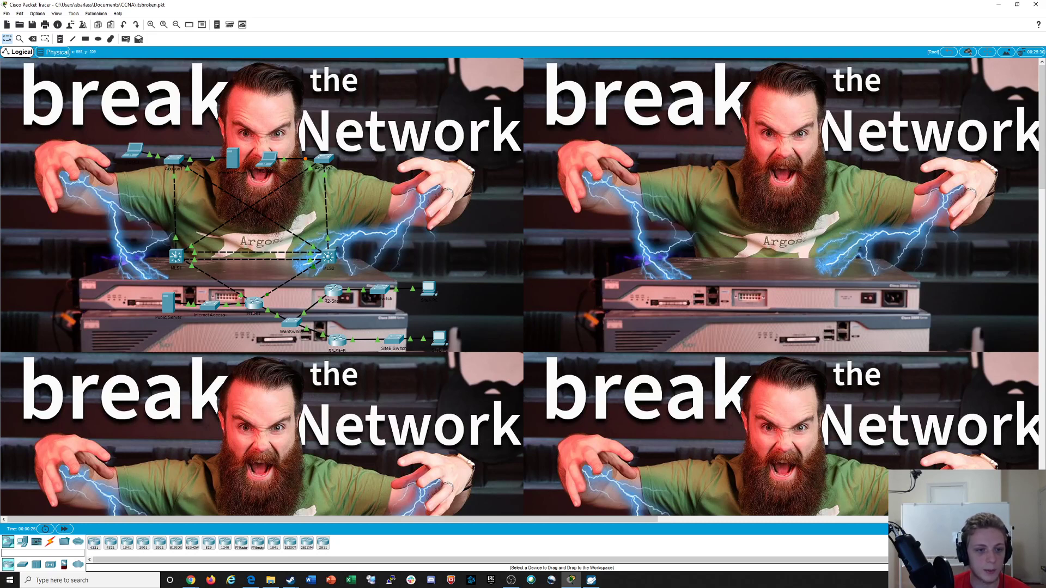
# Check the IP configuration of HQ PC2 and close its window
pyautogui.click(267, 160)
pyautogui.click(475, 182)
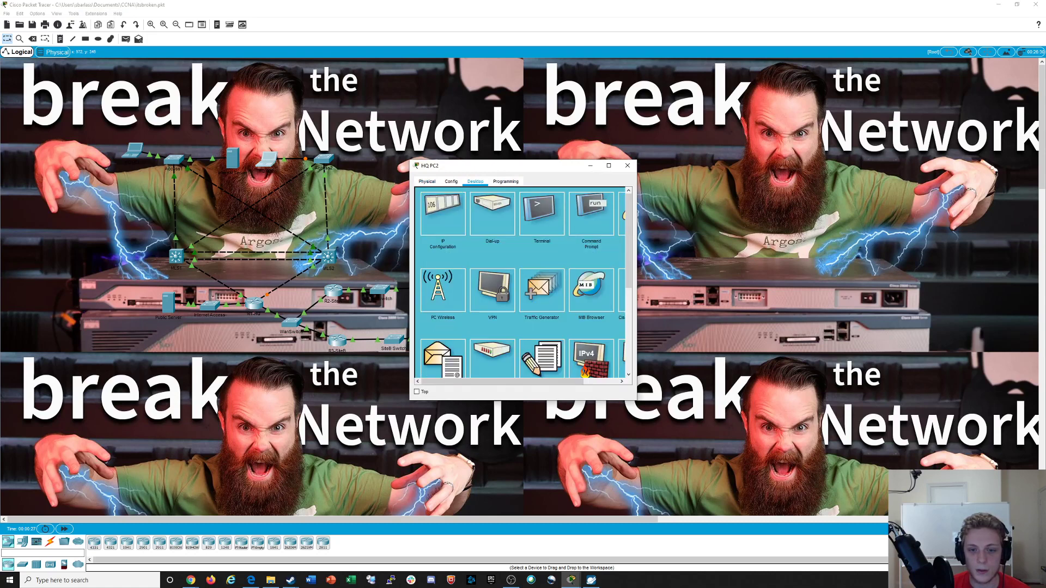
pyautogui.click(443, 214)
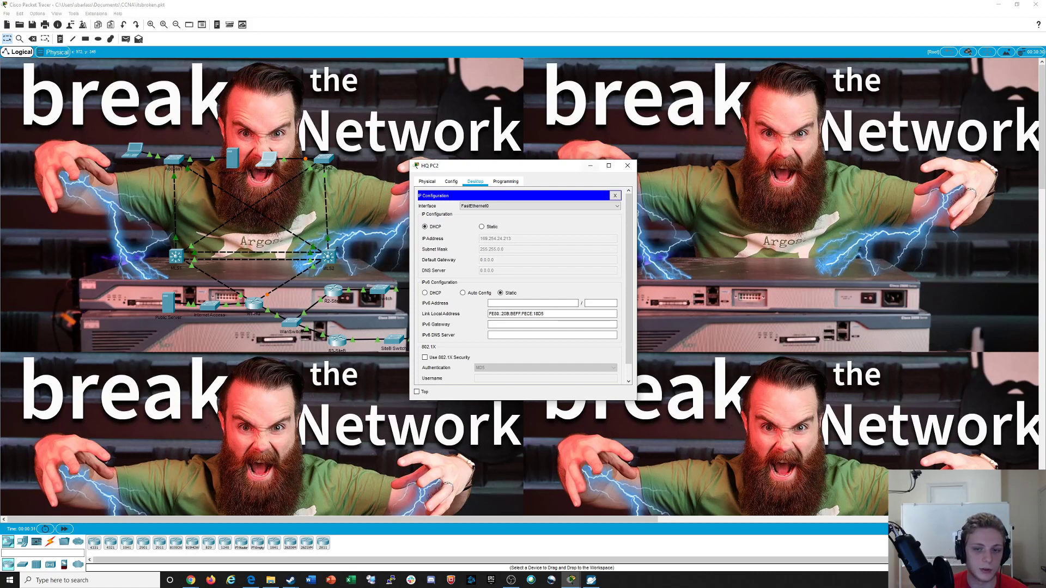
pyautogui.click(628, 165)
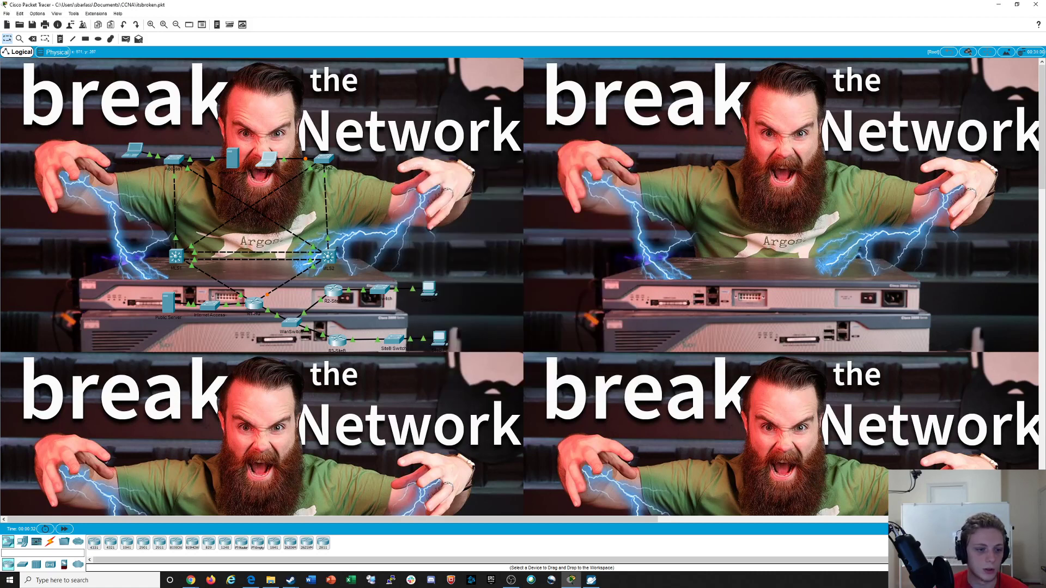
pyautogui.click(133, 151)
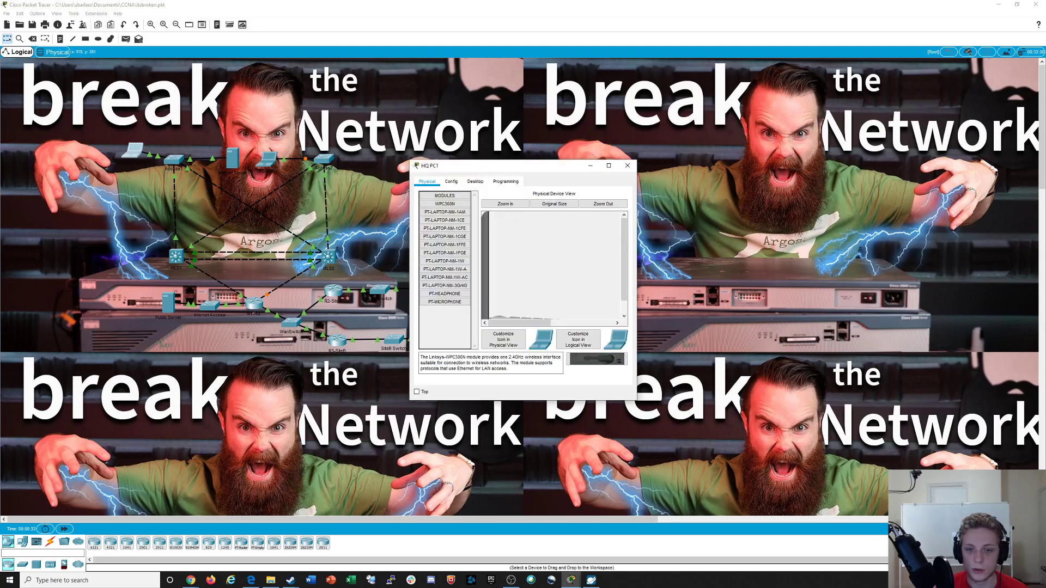
pyautogui.click(475, 181)
pyautogui.click(432, 205)
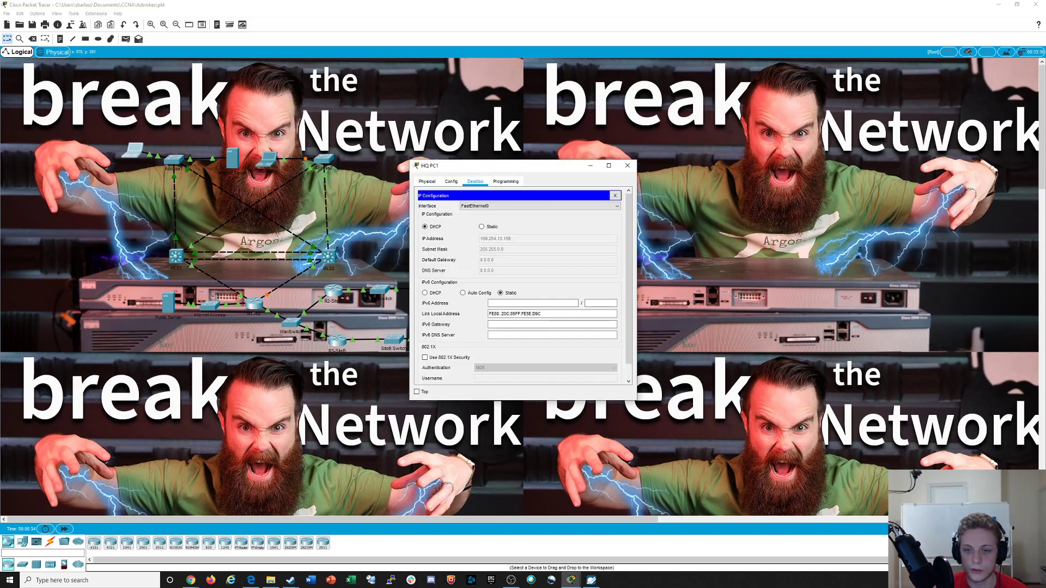
pyautogui.click(628, 166)
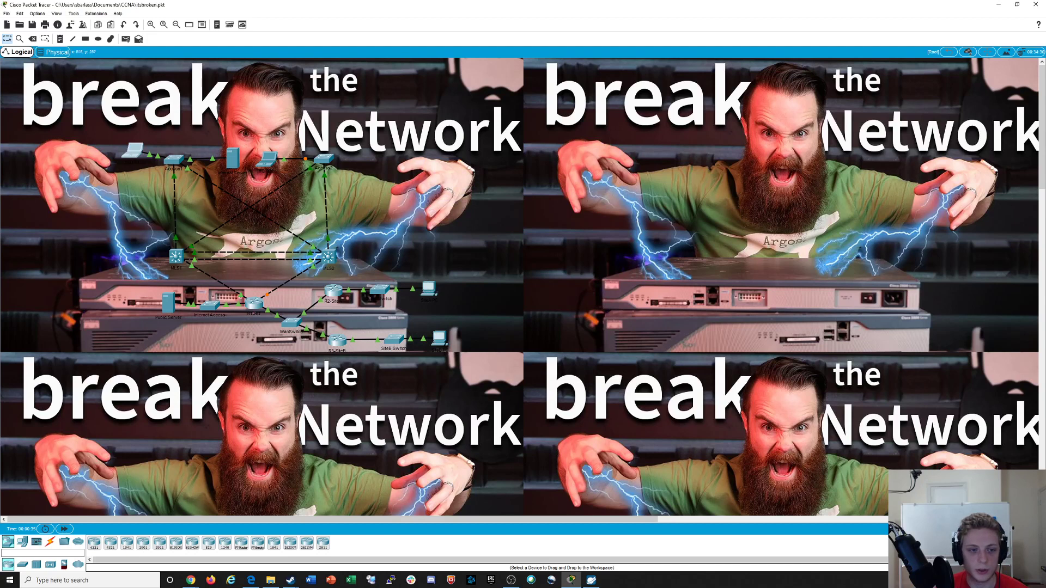
pyautogui.click(233, 159)
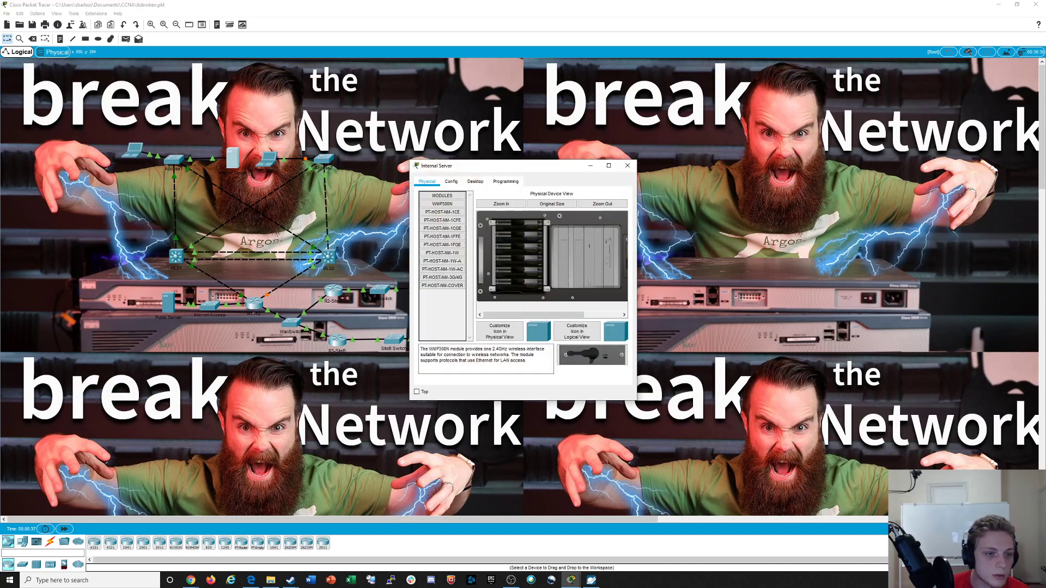
pyautogui.click(628, 166)
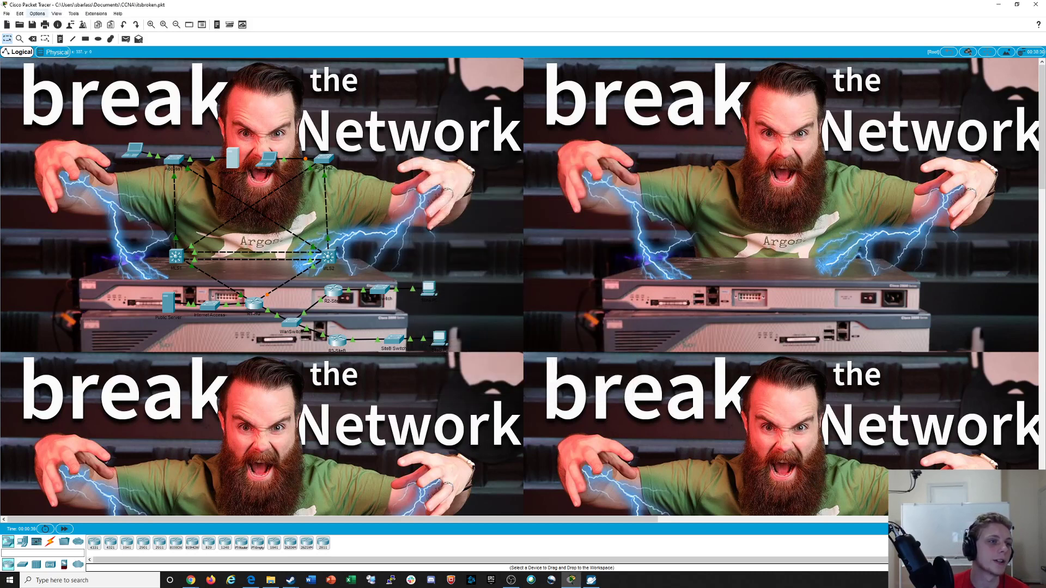
# Start drawing a rectangle with white outline and white fill colour
pyautogui.click(37, 13)
pyautogui.click(38, 13)
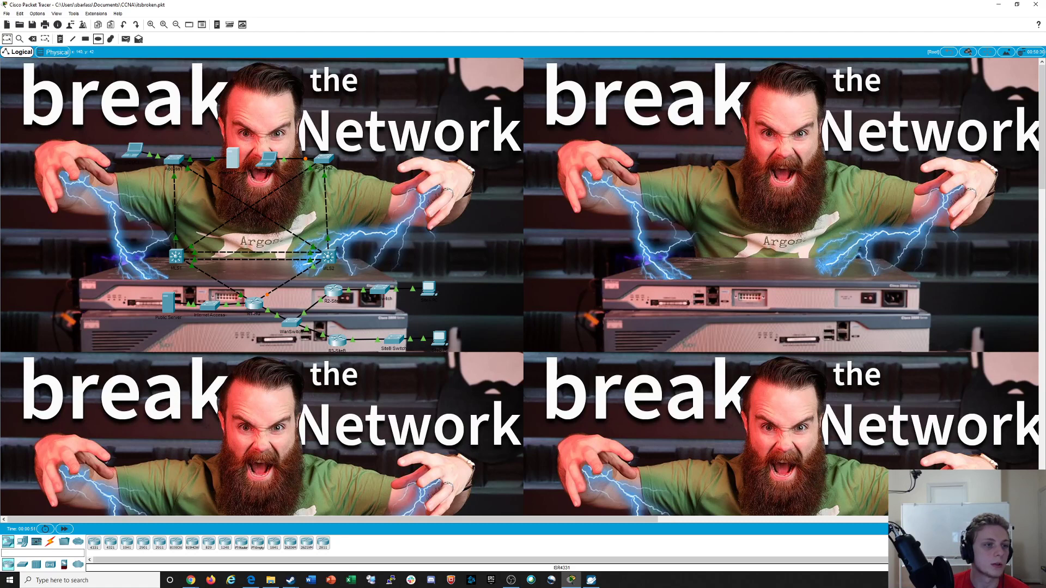
pyautogui.click(85, 39)
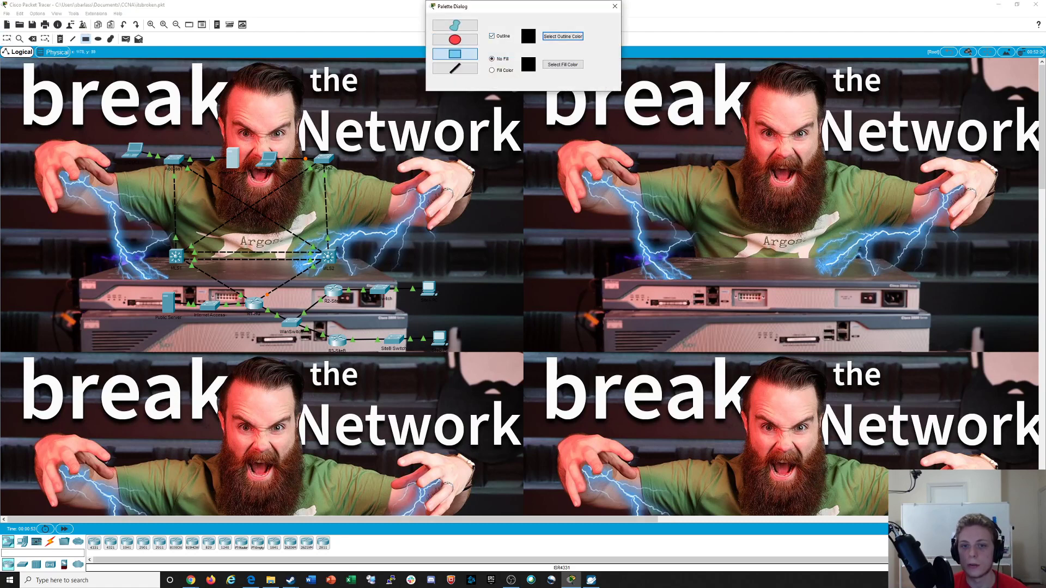
pyautogui.click(492, 70)
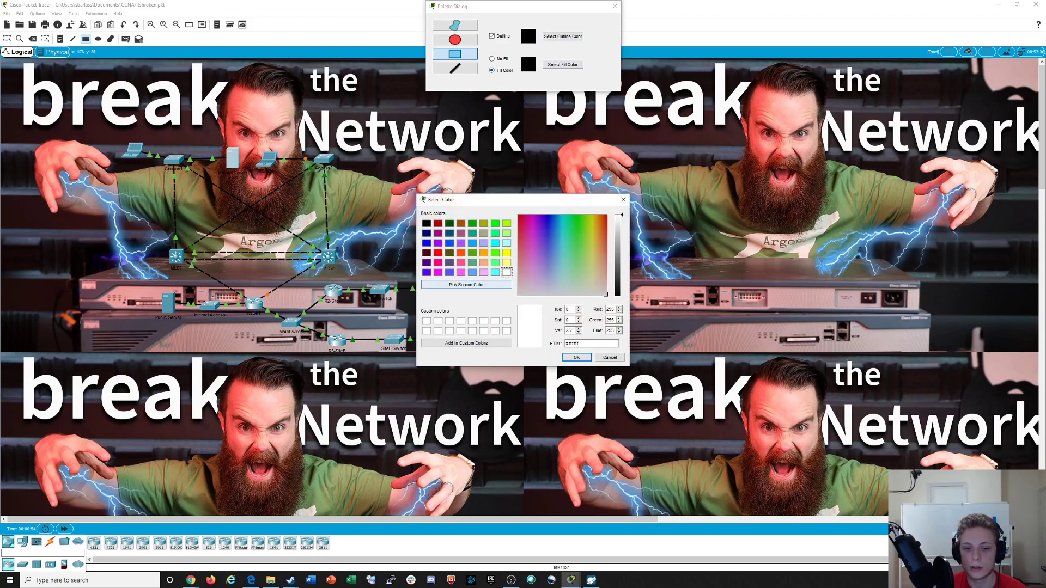
pyautogui.click(426, 321)
pyautogui.click(577, 357)
pyautogui.click(563, 36)
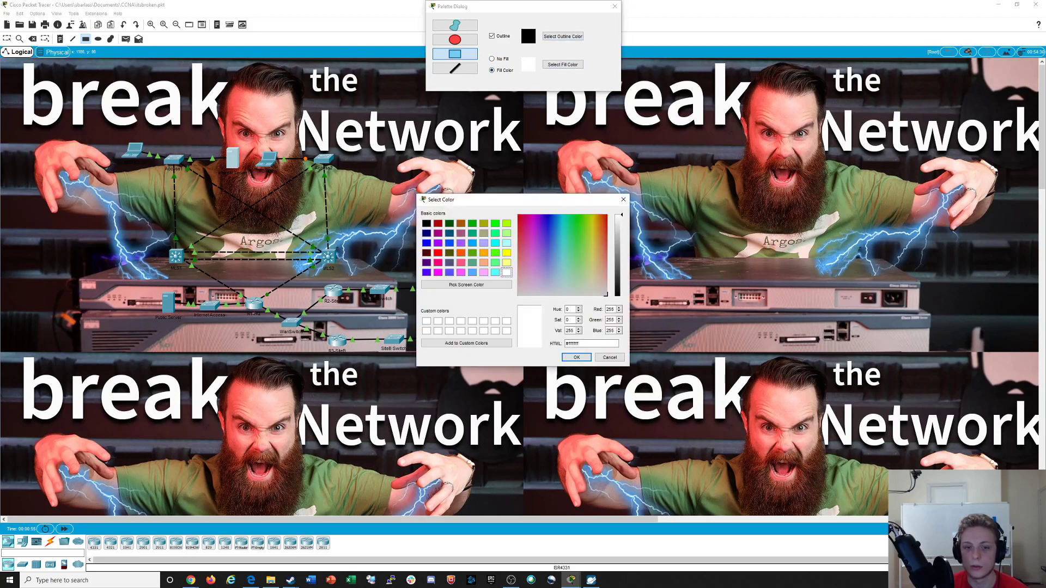
pyautogui.click(427, 321)
pyautogui.click(576, 358)
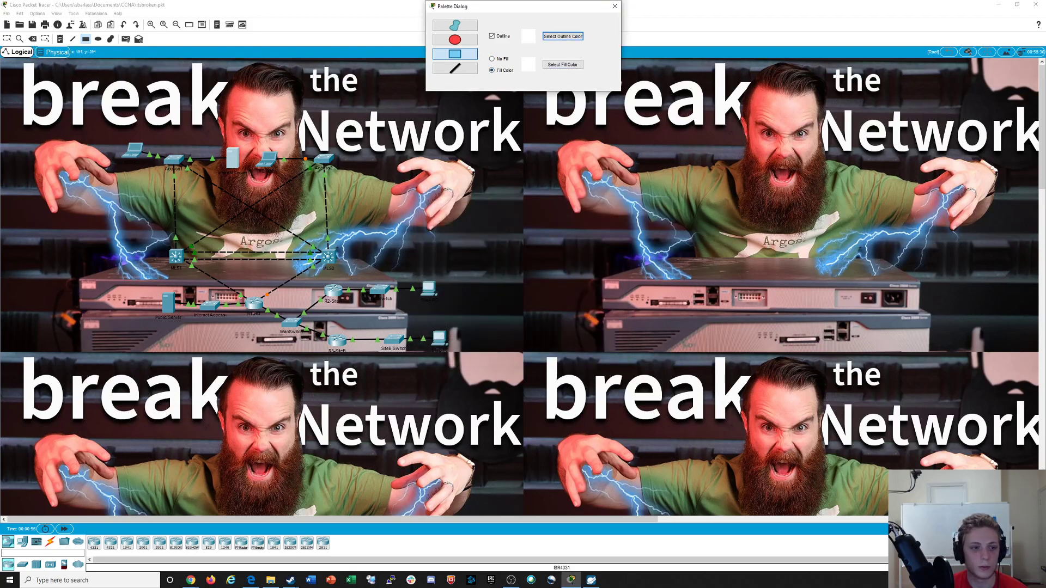
# Draw the white rectangle behind the entire network topology, close the palette and return to the selection tool
pyautogui.click(75, 123)
pyautogui.moveTo(57, 106); pyautogui.dragTo(499, 379)
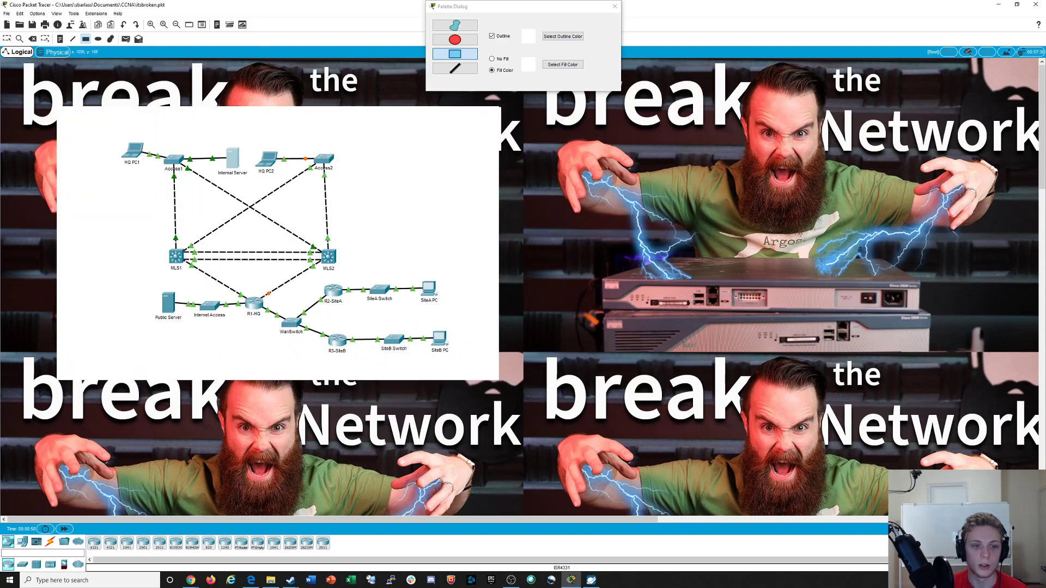
pyautogui.click(614, 6)
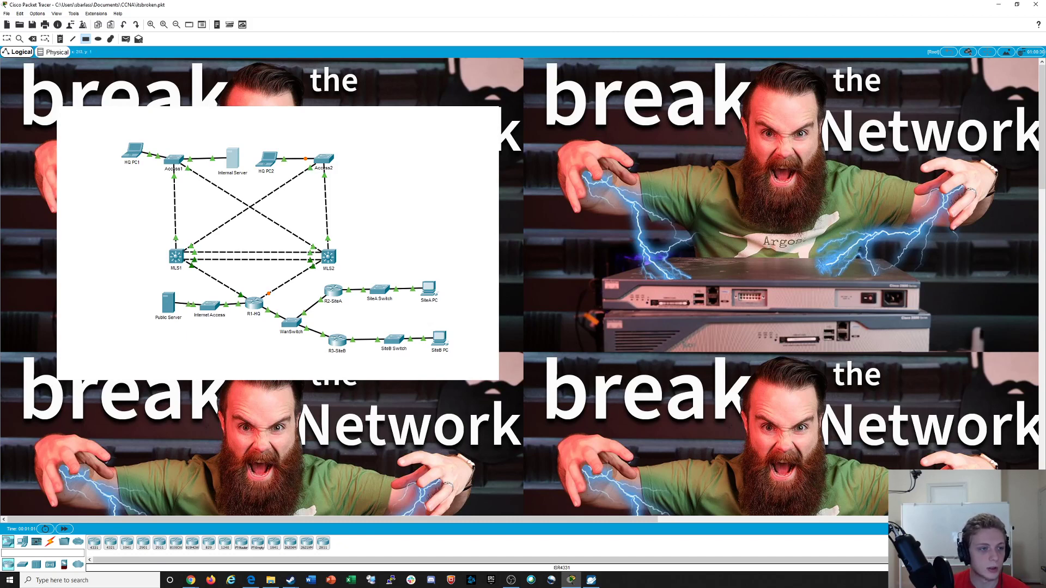
pyautogui.click(7, 39)
# Examine the Public Server's IP address and default gateway settings, moving its window clear of the topology
pyautogui.click(168, 302)
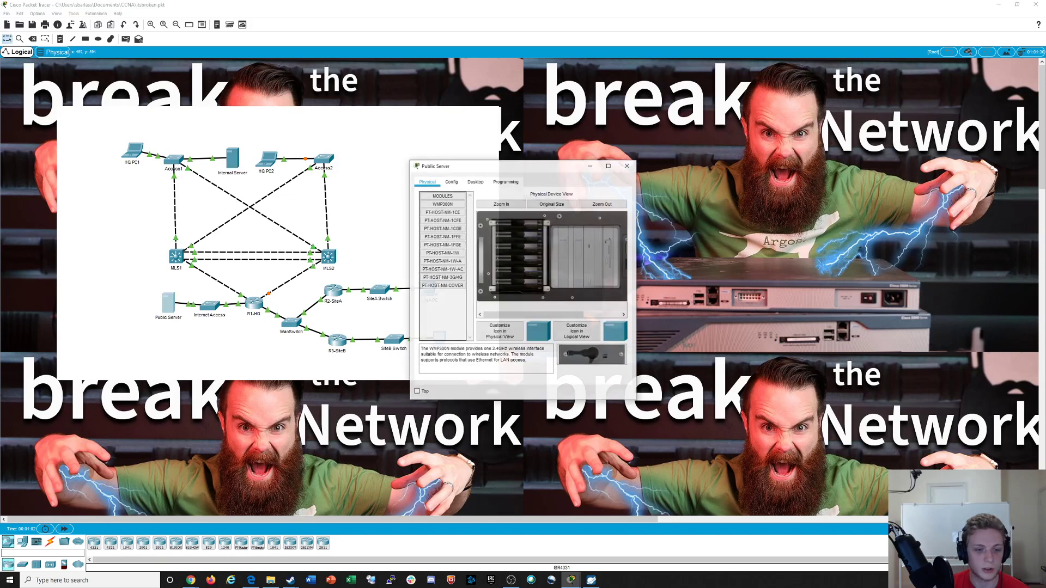
pyautogui.click(451, 182)
pyautogui.click(475, 182)
pyautogui.click(443, 214)
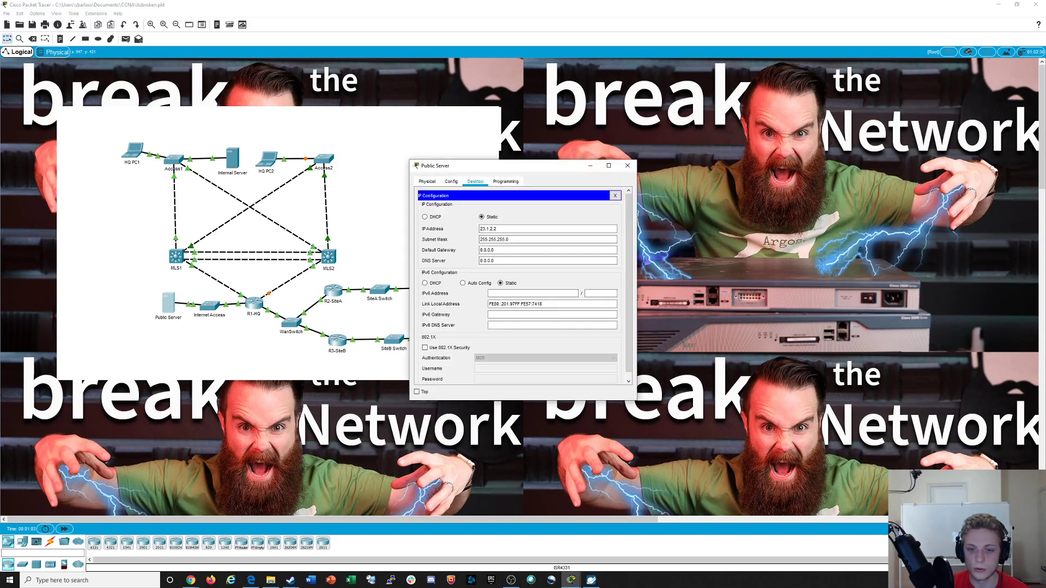
pyautogui.doubleClick(491, 229)
pyautogui.click(507, 228)
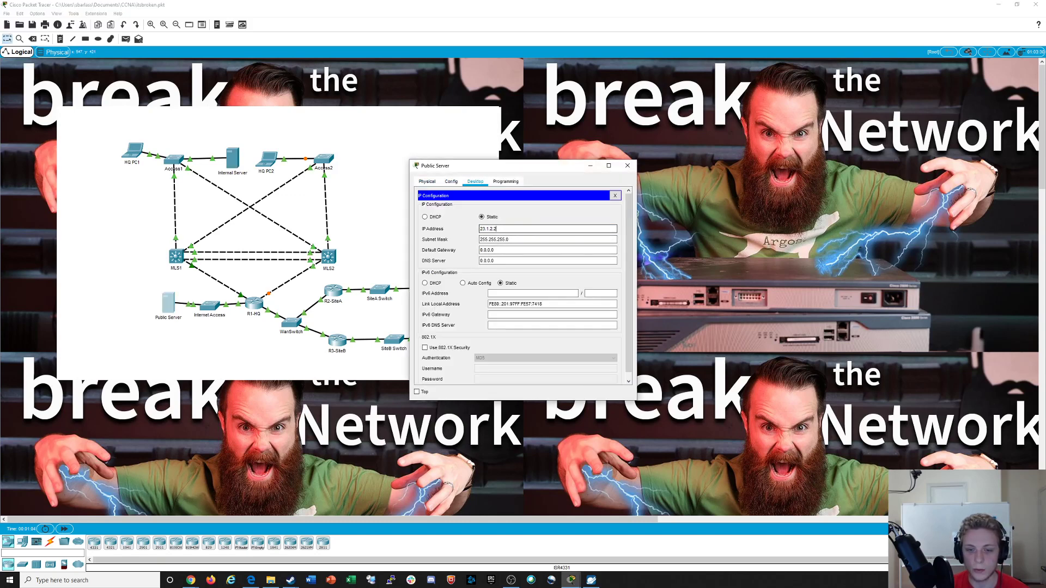
pyautogui.moveTo(542, 166); pyautogui.dragTo(672, 165)
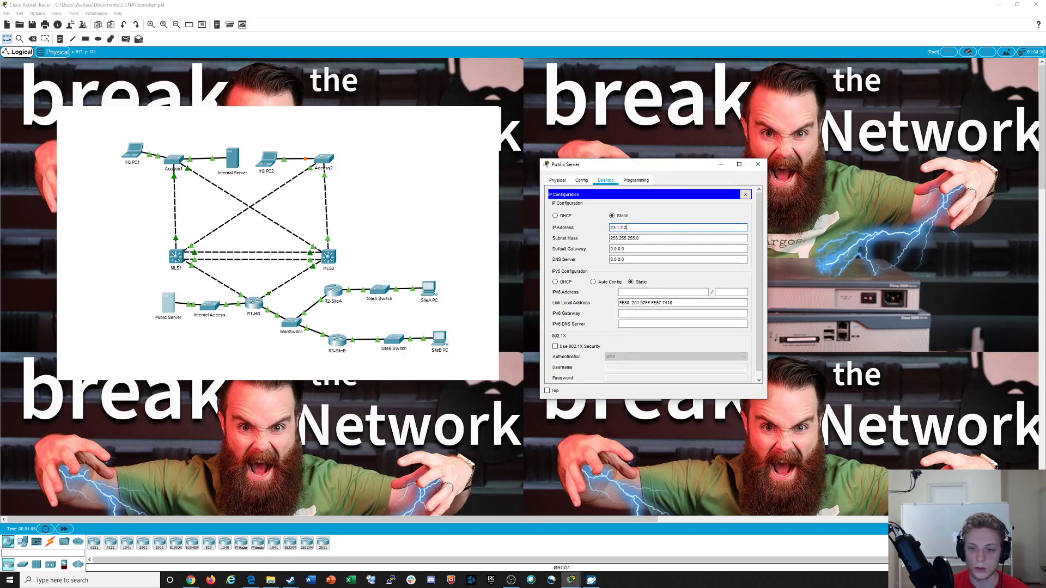
pyautogui.doubleClick(638, 249)
pyautogui.click(638, 249)
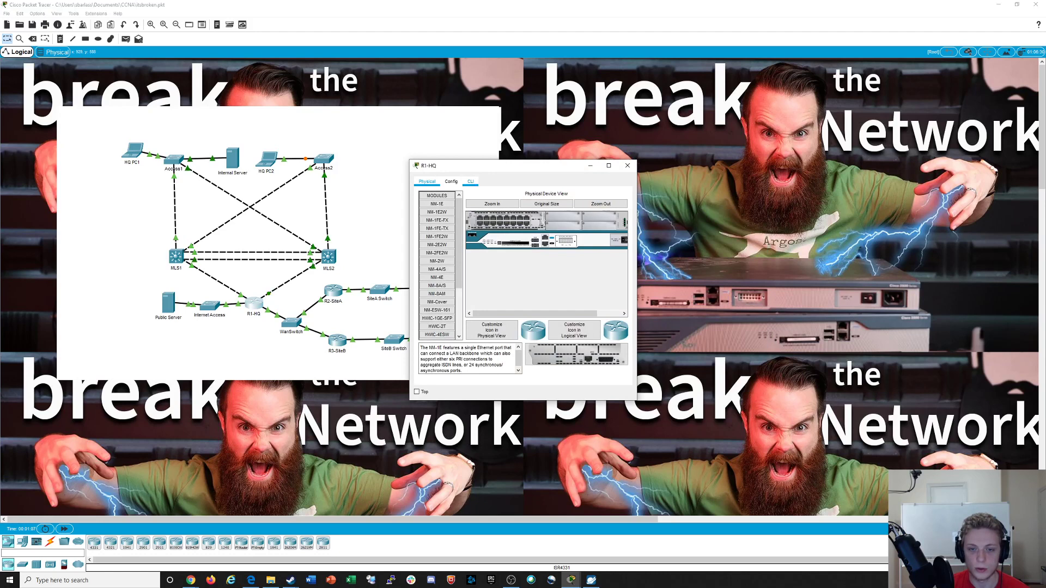
# Enter privileged mode on the R1-HQ router's command line and run "show ip int bri" to list its interfaces
pyautogui.click(470, 181)
pyautogui.press('Return')
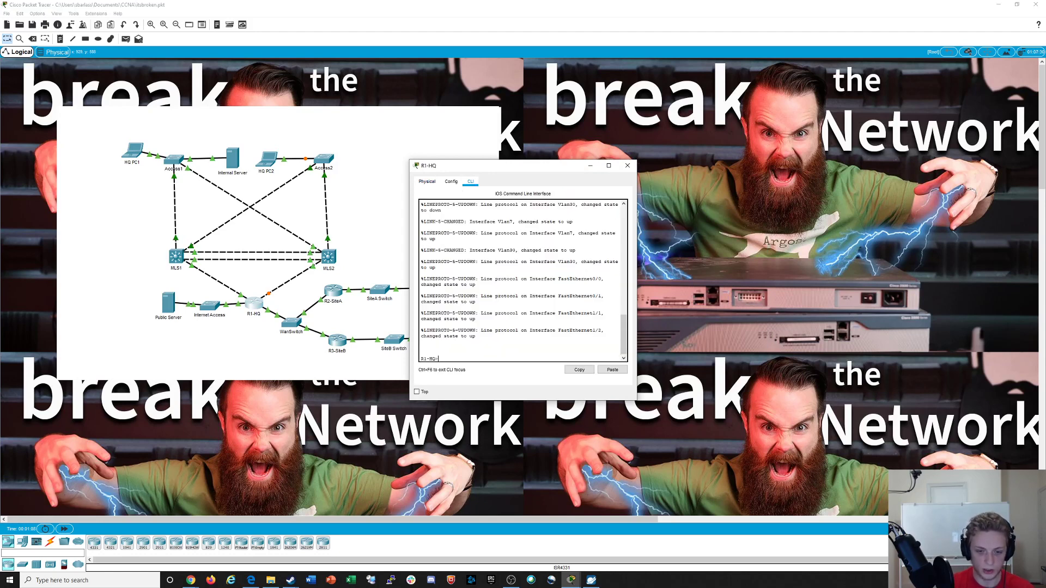
pyautogui.write('en')
pyautogui.press('Return')
pyautogui.write('sho')
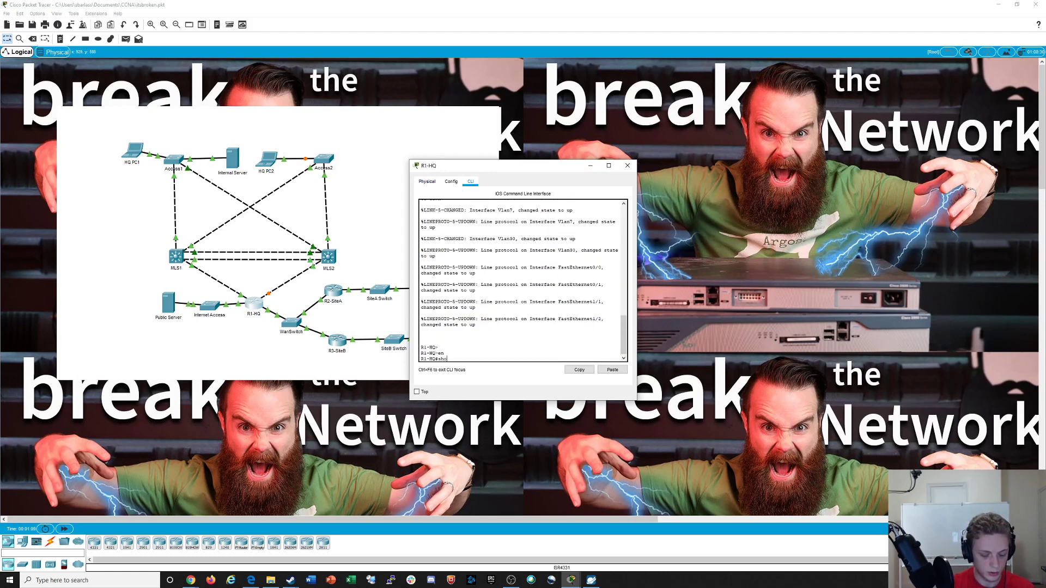
pyautogui.write('w ip int bri')
pyautogui.press('Return')
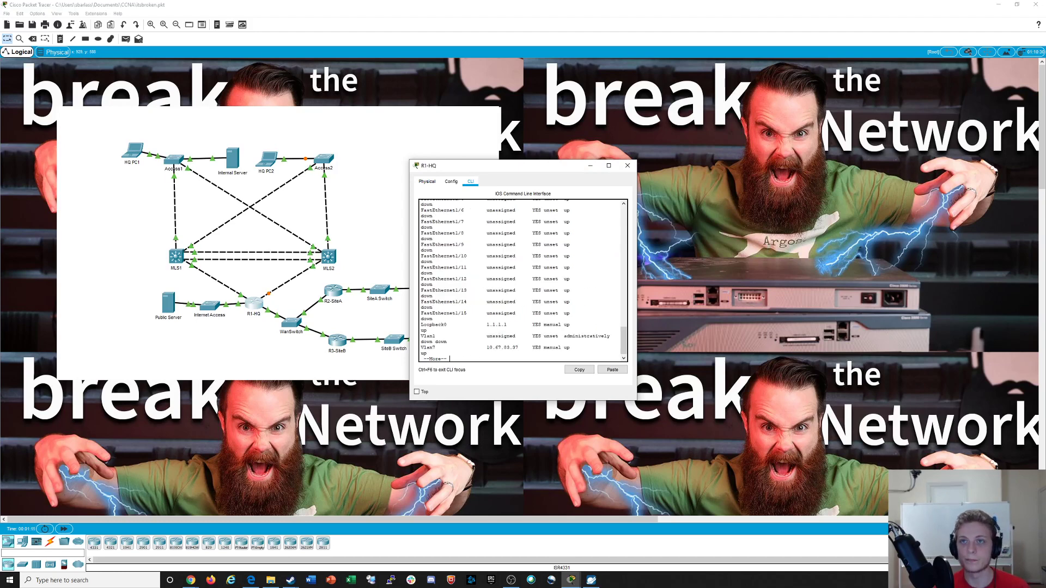
# Arrange the R1-HQ and Public Server windows side by side and return focus to the router's command line
pyautogui.moveTo(522, 171); pyautogui.dragTo(468, 131)
pyautogui.hotkey('alt', 'Tab')
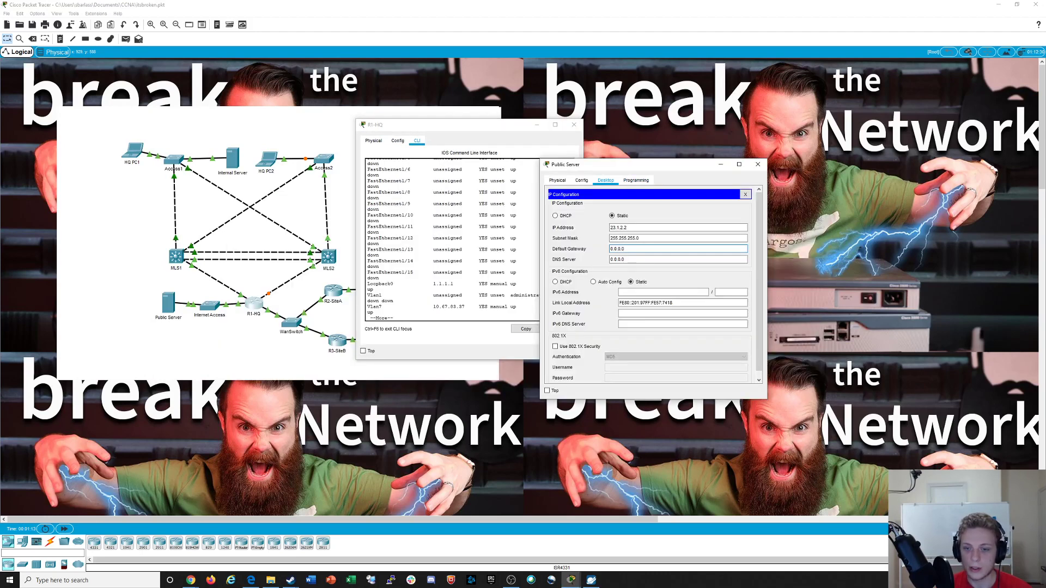
pyautogui.moveTo(627, 168); pyautogui.dragTo(718, 149)
pyautogui.click(479, 234)
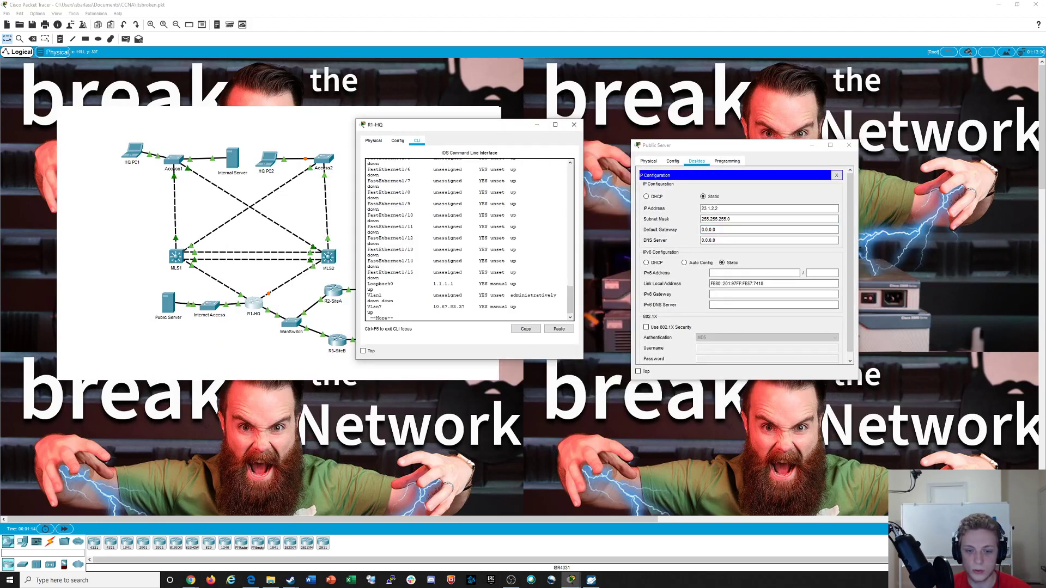
# Display the rest of the R1-HQ interface list, enlarge its window, and examine the loopback, VLAN and FastEthernet0/0 addresses
pyautogui.press('space')
pyautogui.moveTo(461, 272); pyautogui.dragTo(399, 273)
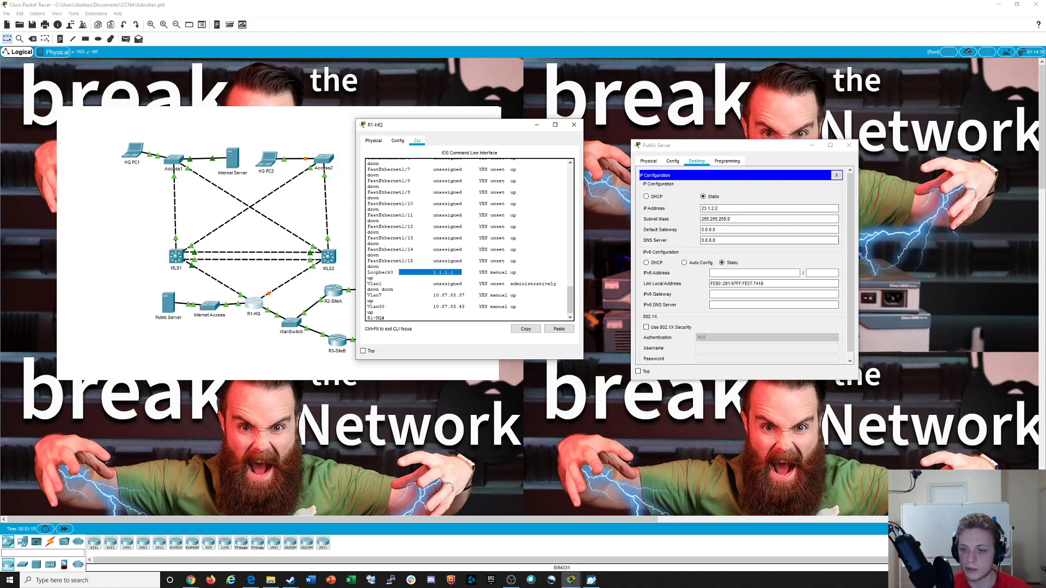
pyautogui.click(376, 278)
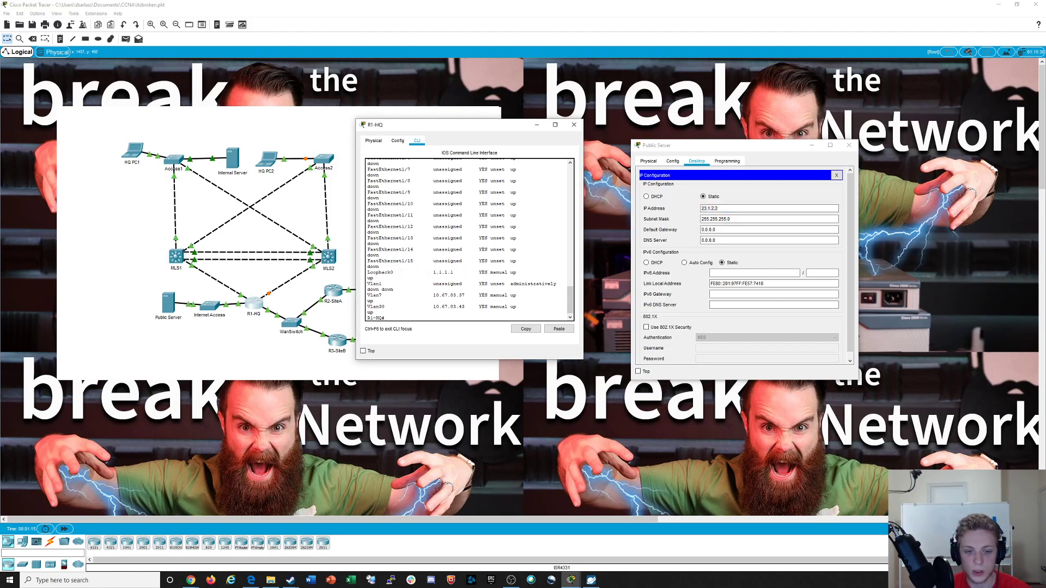
pyautogui.moveTo(422, 295); pyautogui.dragTo(515, 308)
pyautogui.click(376, 313)
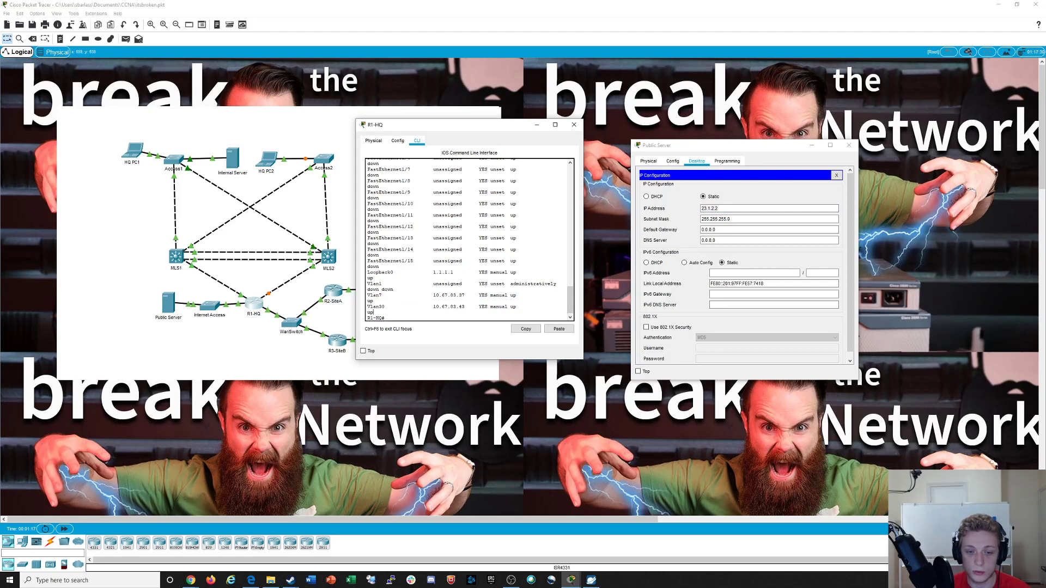
pyautogui.moveTo(583, 359); pyautogui.dragTo(718, 405)
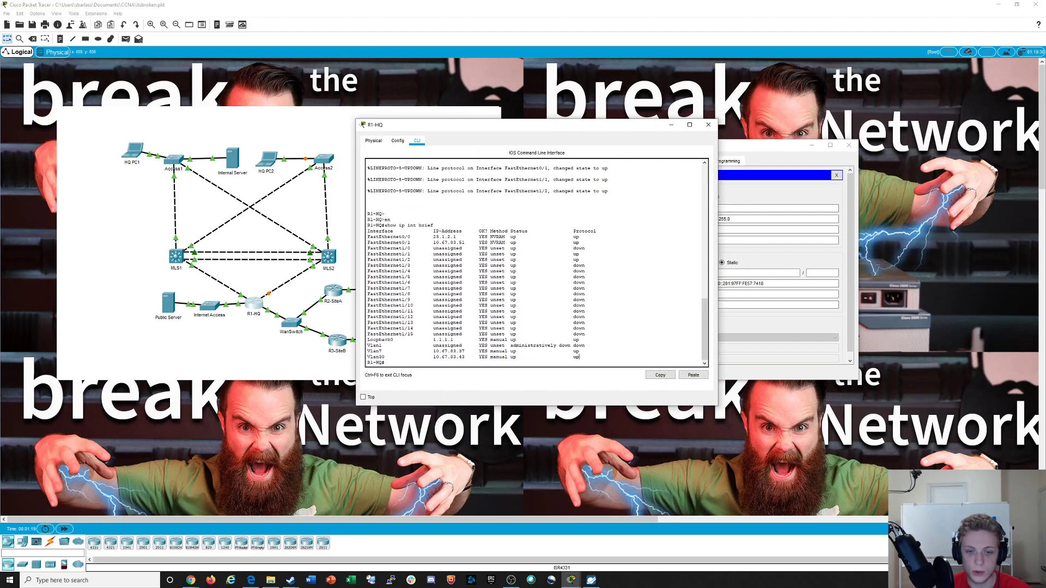
pyautogui.moveTo(413, 231); pyautogui.dragTo(461, 236)
# Move the R1-HQ window clear of the Public Server's settings and set the server's default gateway to 23.1.2.1
pyautogui.moveTo(526, 127); pyautogui.dragTo(440, 119)
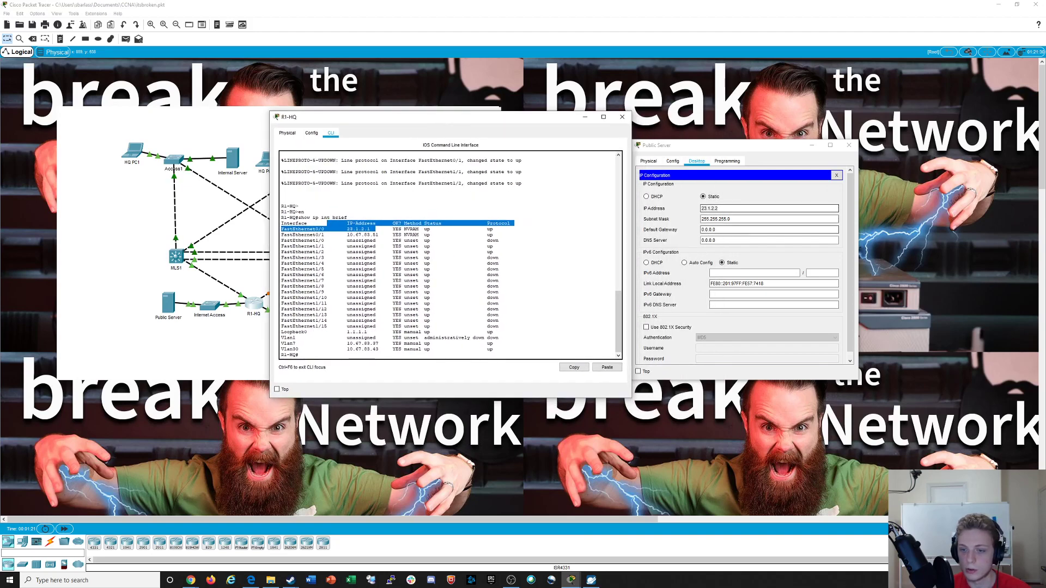
pyautogui.doubleClick(709, 230)
pyautogui.write('23.1.2.1')
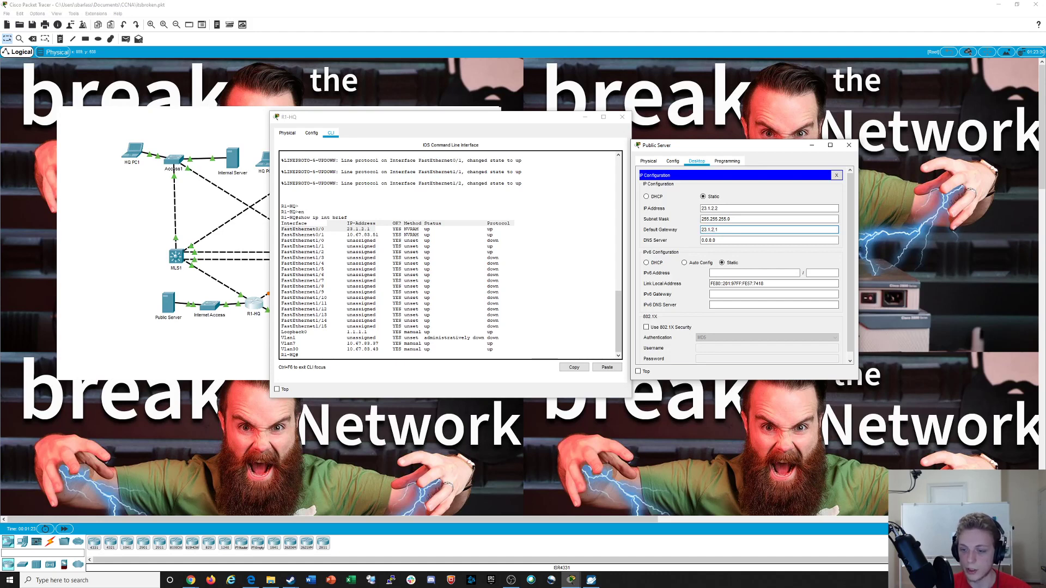
pyautogui.scroll(-2, 744, 266)
pyautogui.scroll(2, 744, 265)
# Ping 23.1.2.1 from the Public Server's command prompt and stop the ping after the first replies
pyautogui.click(648, 161)
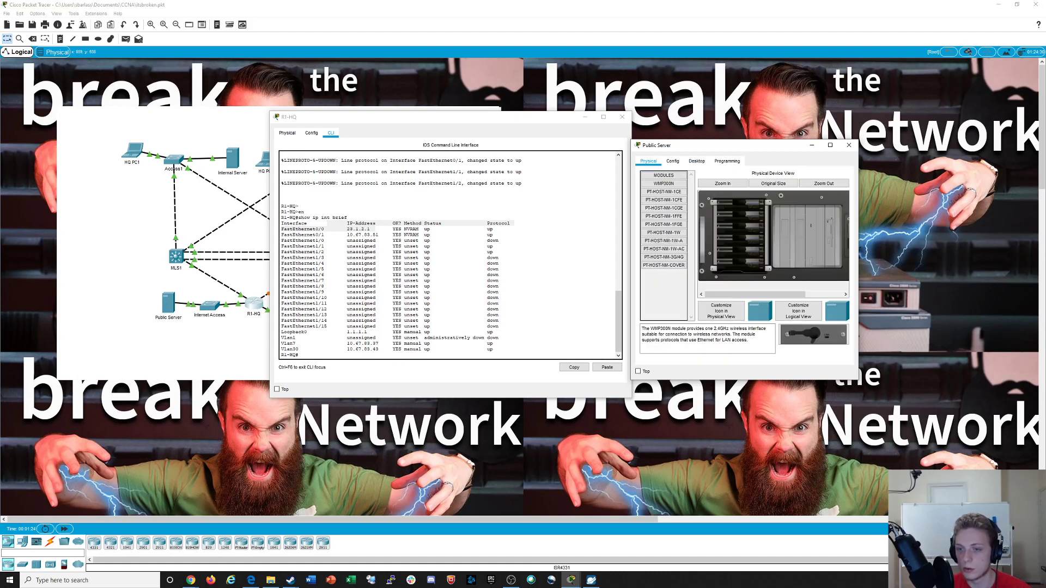
pyautogui.click(673, 161)
pyautogui.click(697, 161)
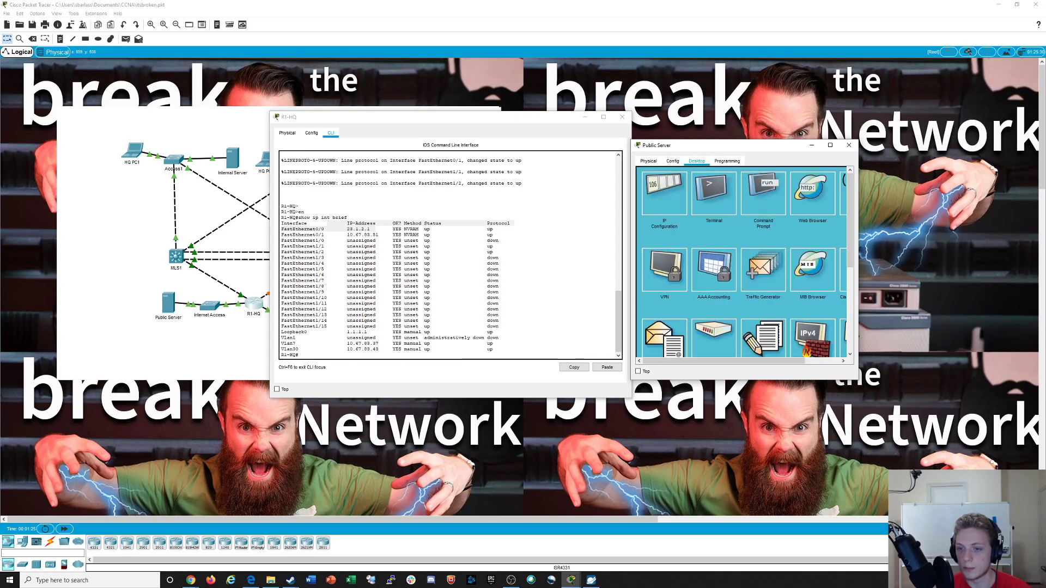
pyautogui.click(763, 194)
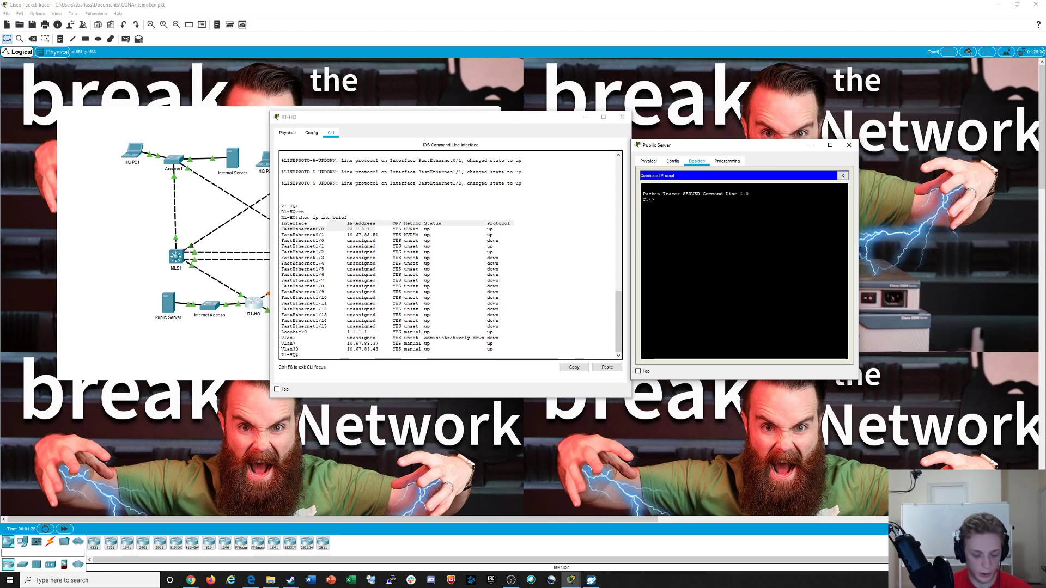
pyautogui.write('ping 2')
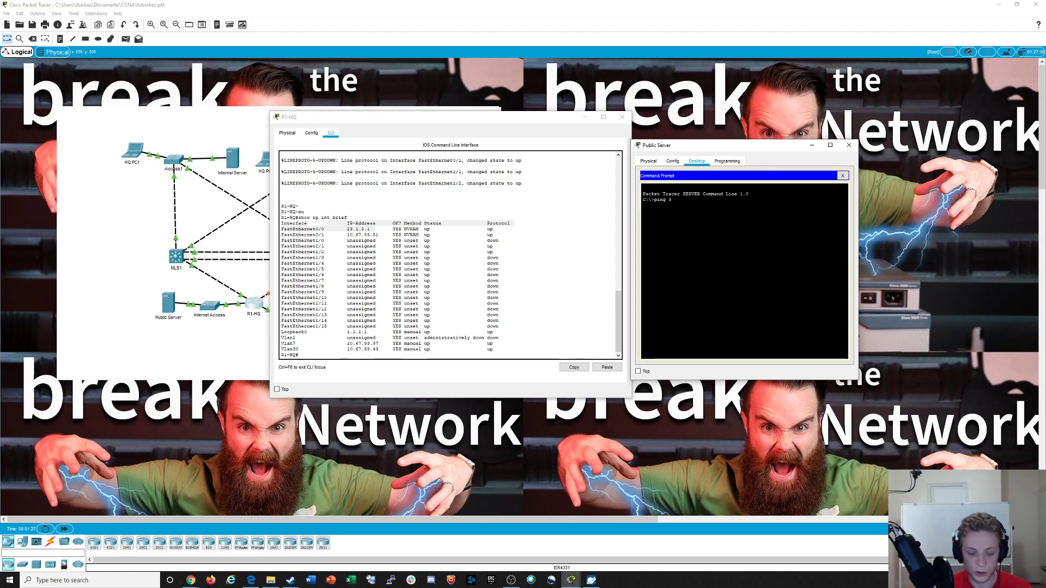
pyautogui.write('3.')
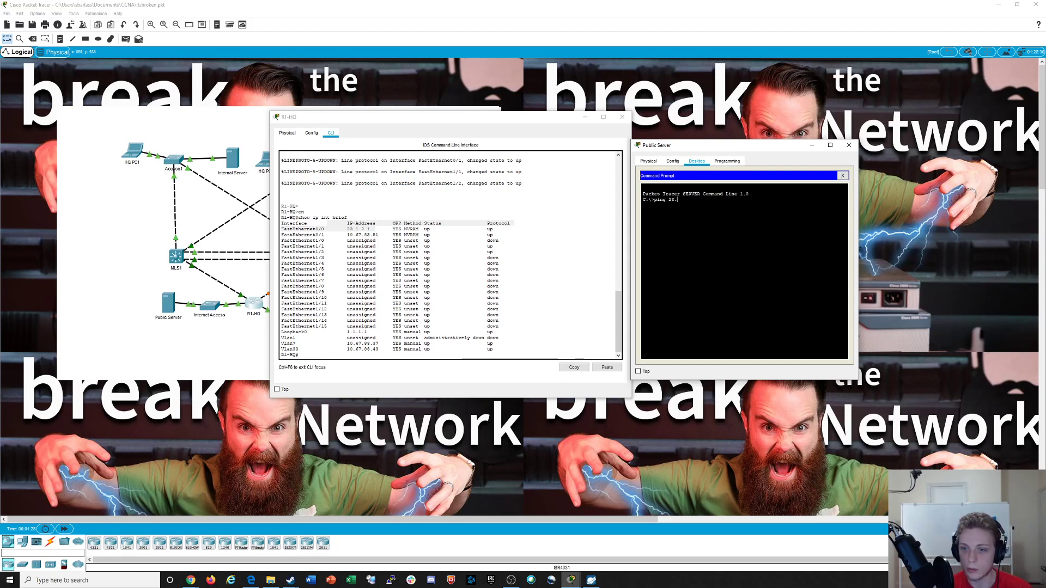
pyautogui.write('1.2.1')
pyautogui.press('Return')
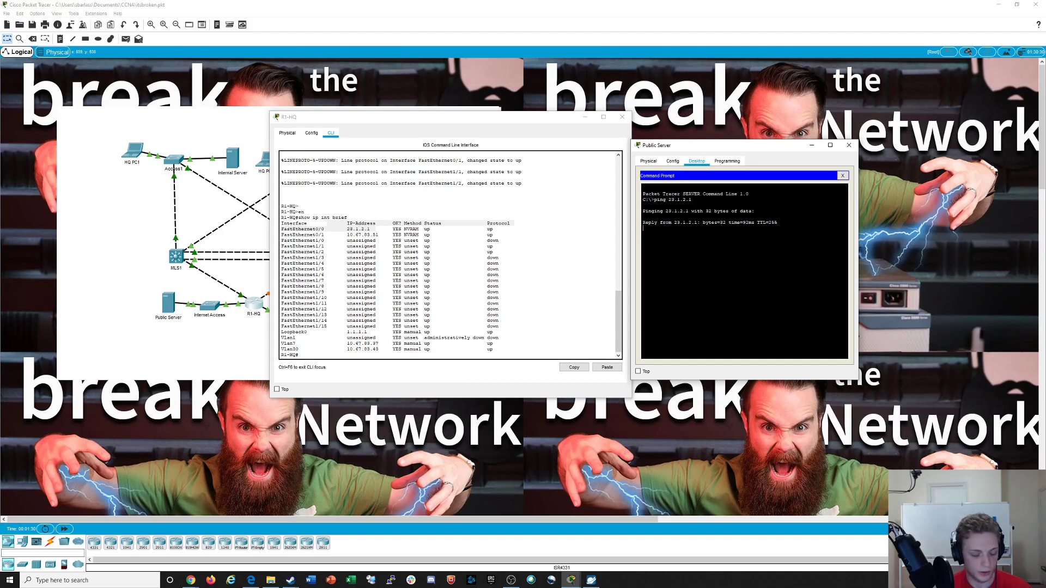
pyautogui.hotkey('ctrl', 'c')
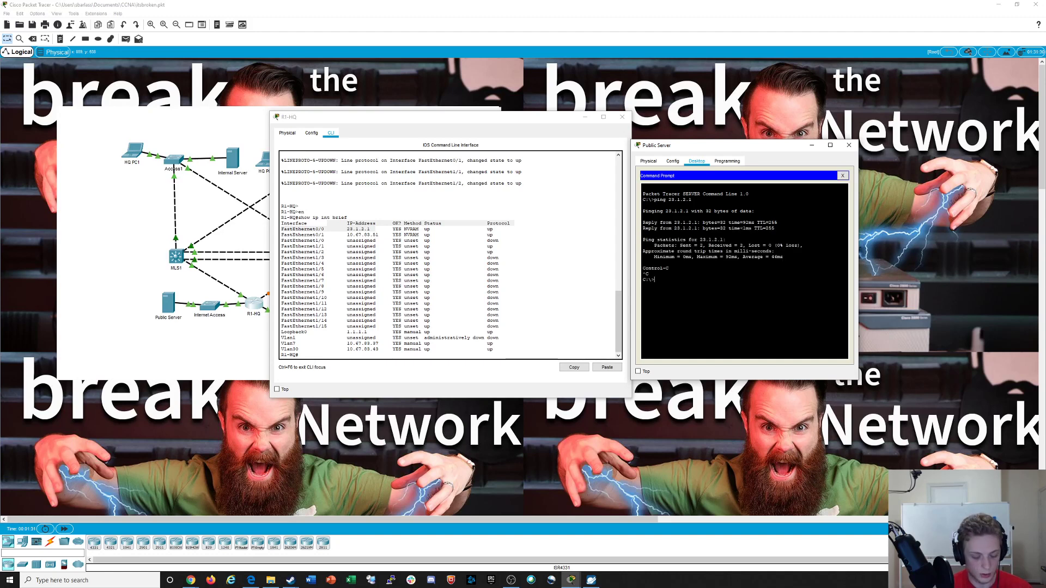
# Ping 10.67.83.51 from the Public Server's command prompt
pyautogui.write('ping ')
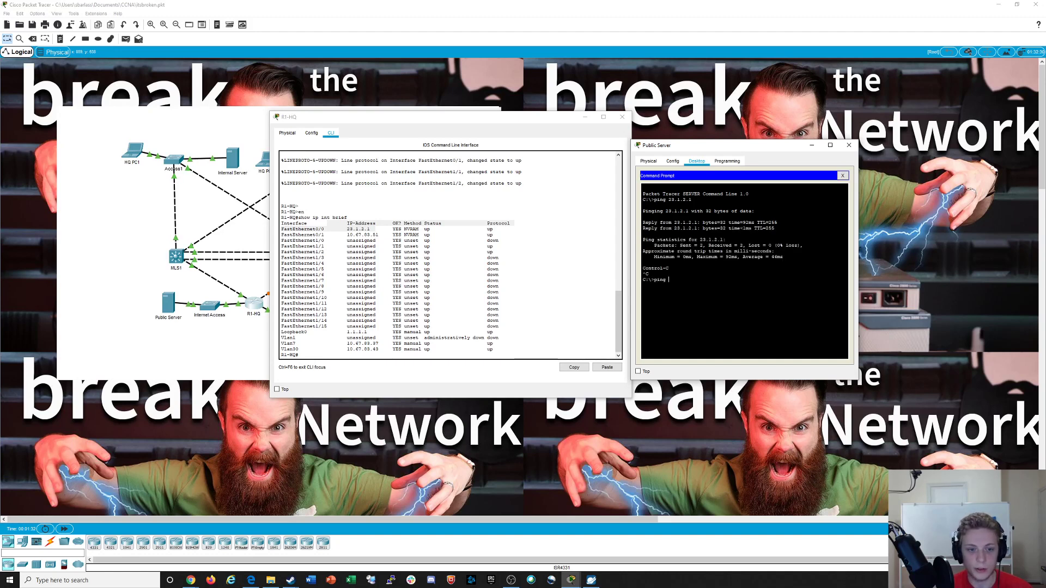
pyautogui.write('10')
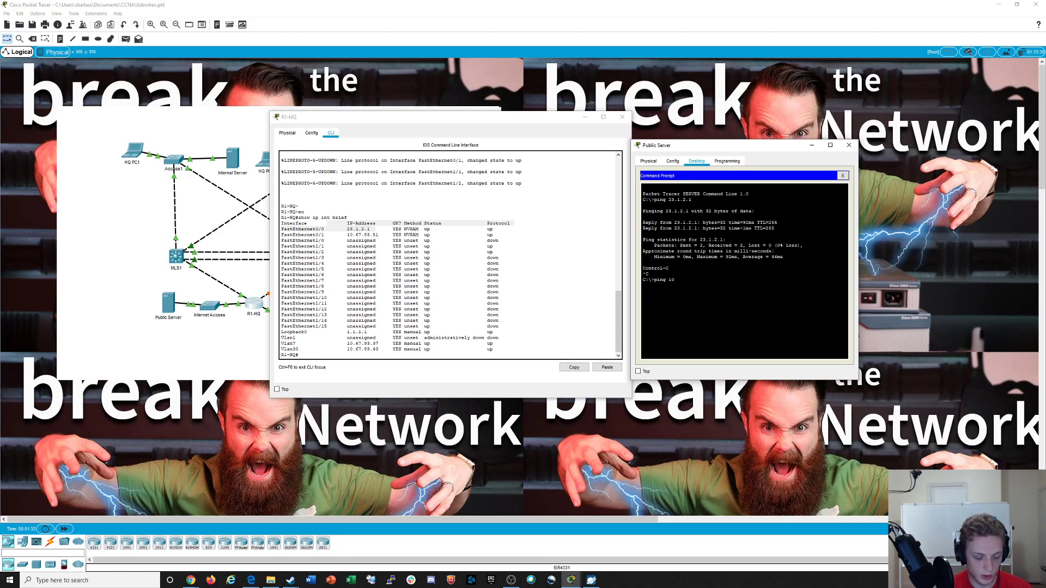
pyautogui.write('.67.')
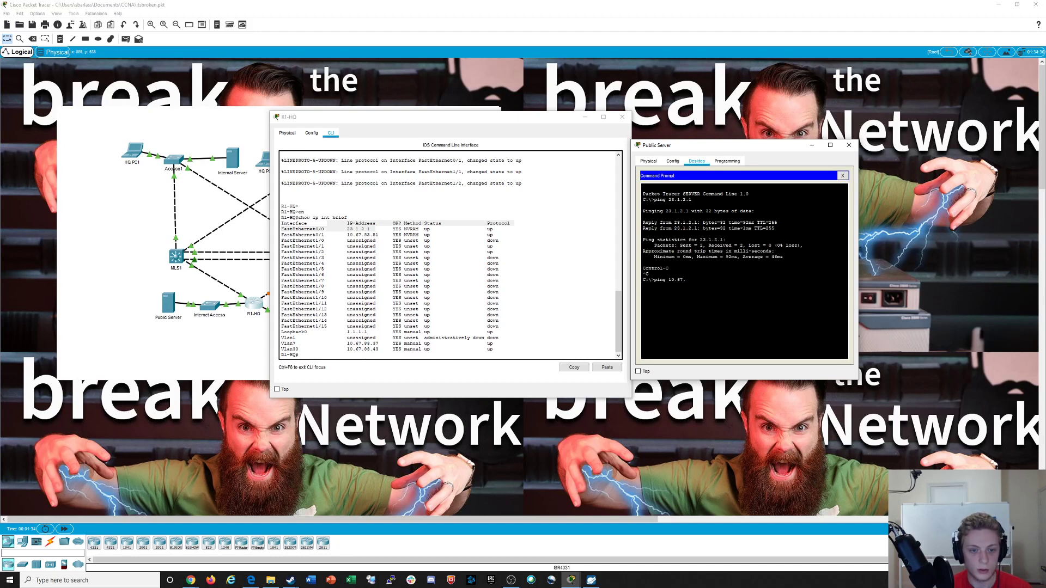
pyautogui.write('83')
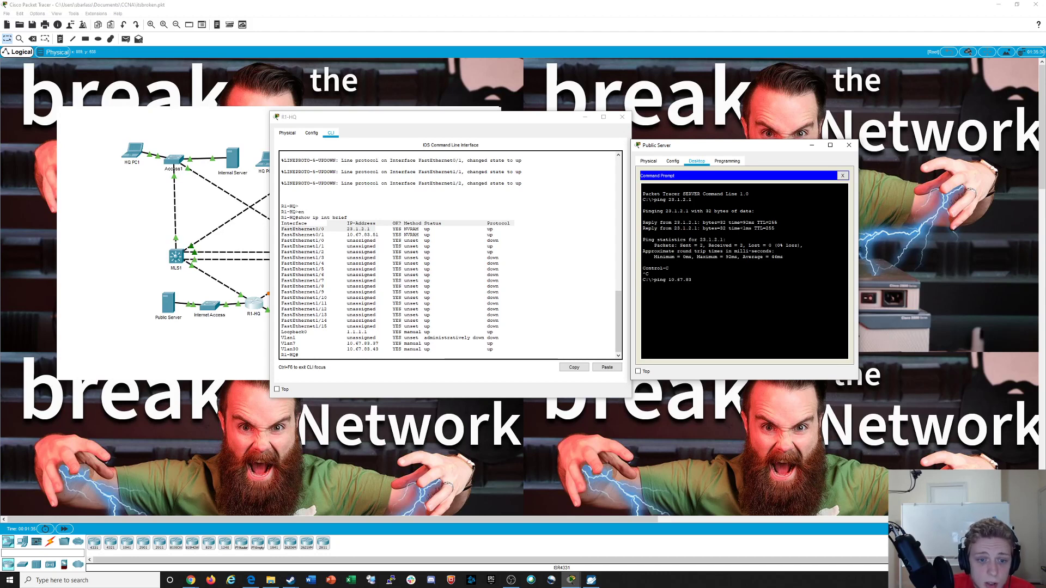
pyautogui.write('.51')
pyautogui.press('Return')
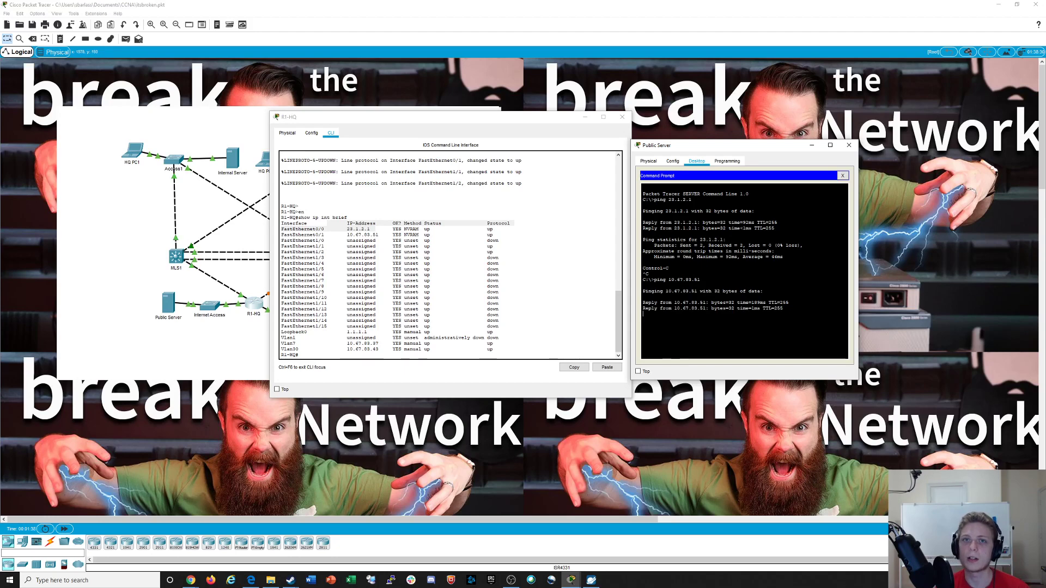
# Move the R1-HQ and Public Server windows clear of the topology and examine R1-HQ's VLAN interface entries
pyautogui.moveTo(499, 117)
pyautogui.mouseDown()
pyautogui.moveTo(495, 104)
pyautogui.moveTo(499, 119)
pyautogui.mouseUp()
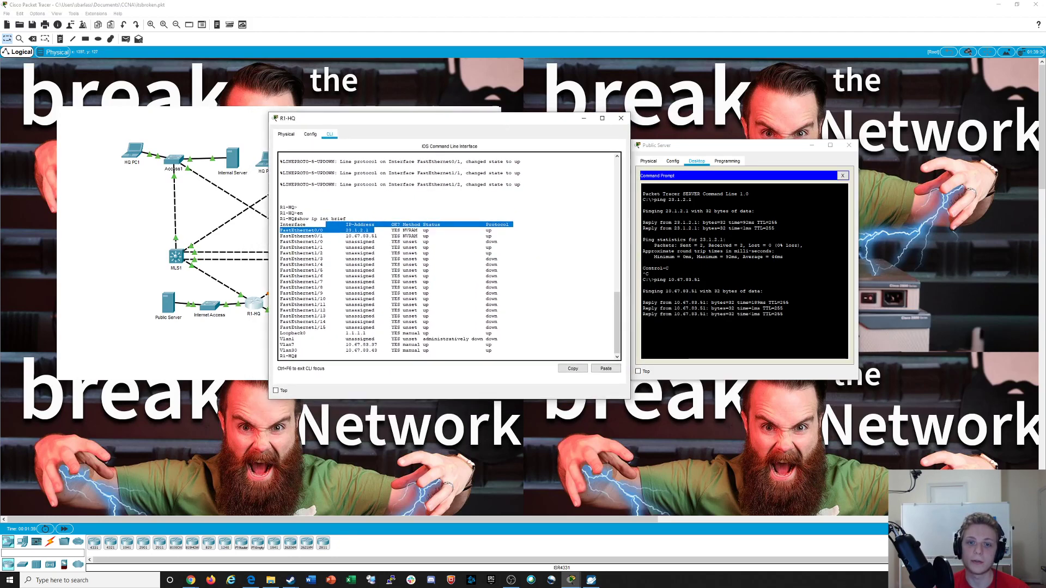
pyautogui.moveTo(269, 113); pyautogui.dragTo(291, 38)
pyautogui.moveTo(403, 44); pyautogui.dragTo(440, 83)
pyautogui.moveTo(707, 148); pyautogui.dragTo(876, 77)
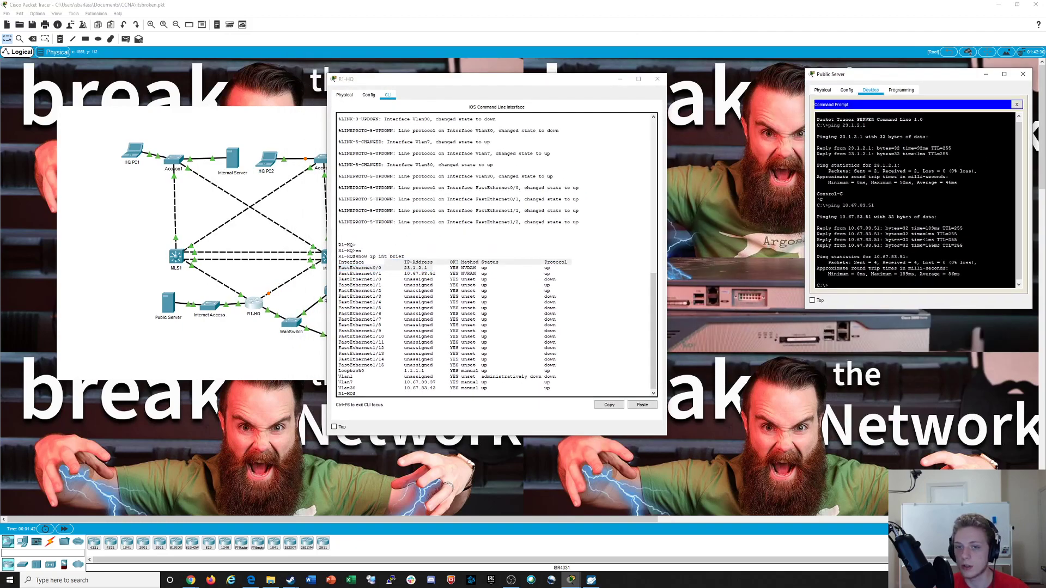
pyautogui.moveTo(545, 83); pyautogui.dragTo(679, 73)
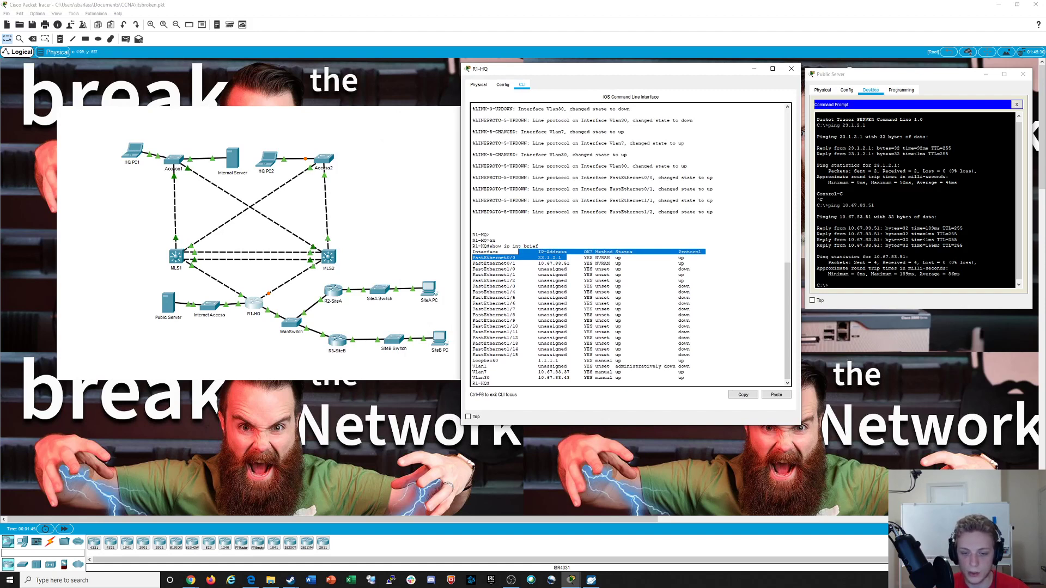
pyautogui.moveTo(473, 366); pyautogui.dragTo(684, 378)
pyautogui.click(684, 378)
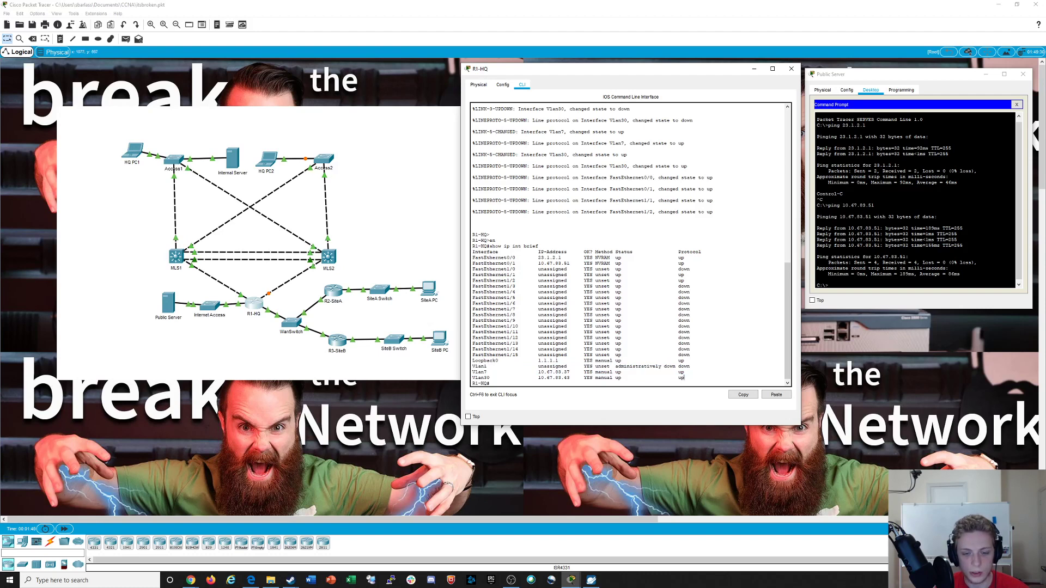
# Open R3-SiteB's command line, enter privileged mode, and enter and leave global configuration mode to reach a clean privileged prompt
pyautogui.click(337, 340)
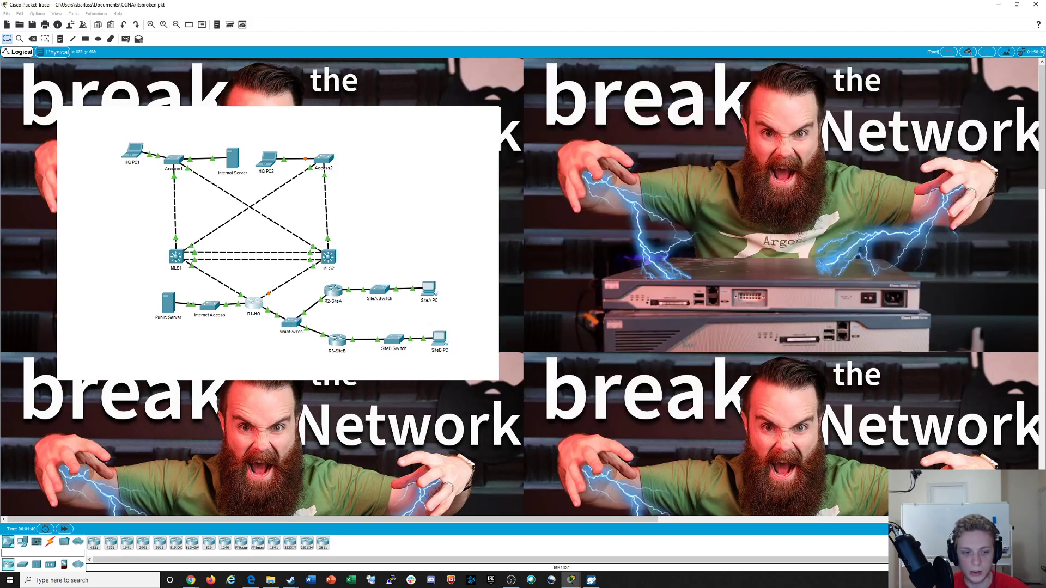
pyautogui.click(470, 181)
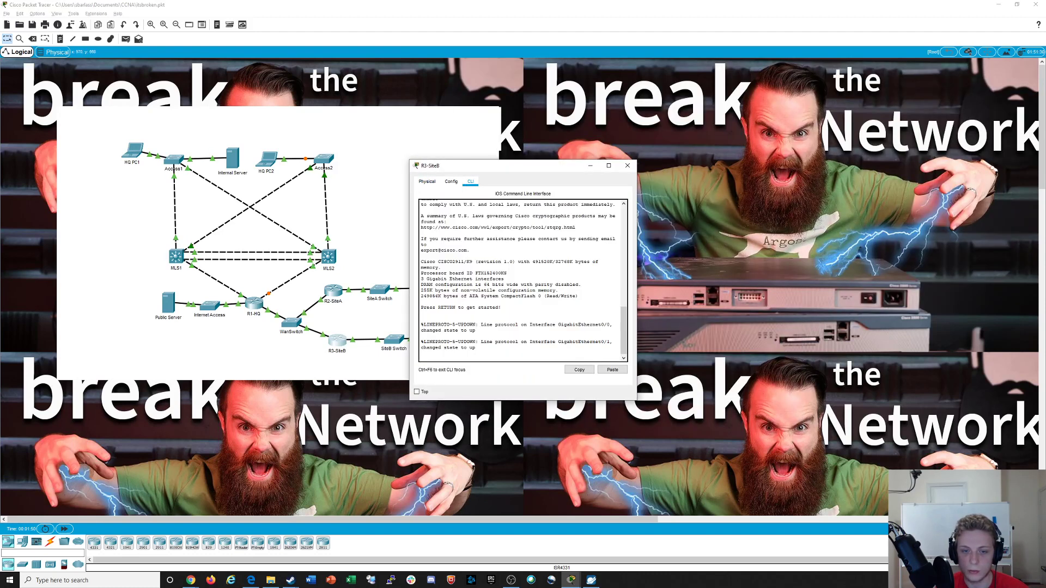
pyautogui.write('en')
pyautogui.press('Return')
pyautogui.write('conf t')
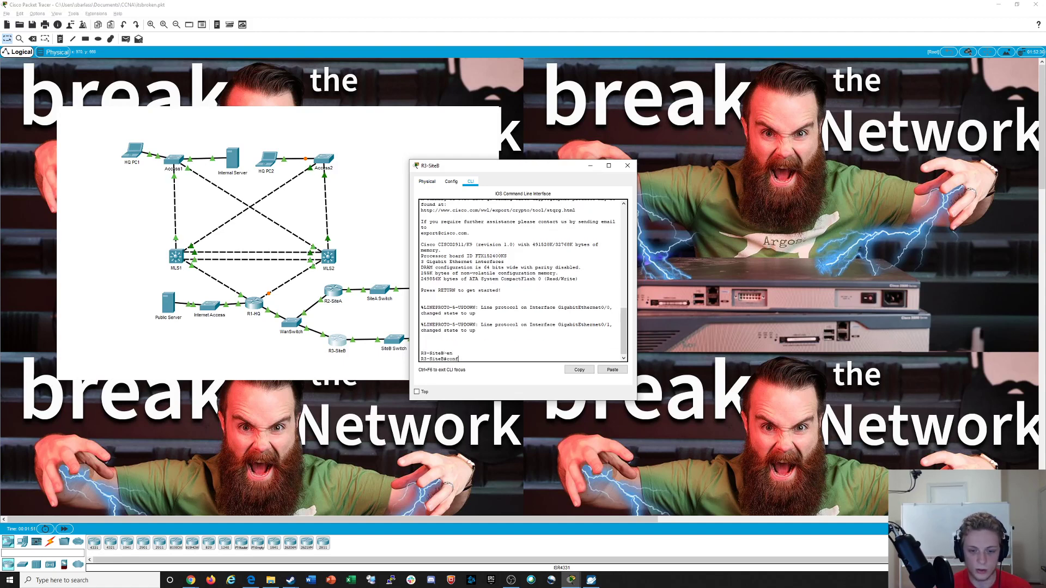
pyautogui.press('Return')
pyautogui.write('exit')
pyautogui.press('Return')
pyautogui.press('Return')
pyautogui.press('Return')
pyautogui.press('Return')
pyautogui.press('Return')
pyautogui.press('Return')
pyautogui.press('Return')
pyautogui.press('Return')
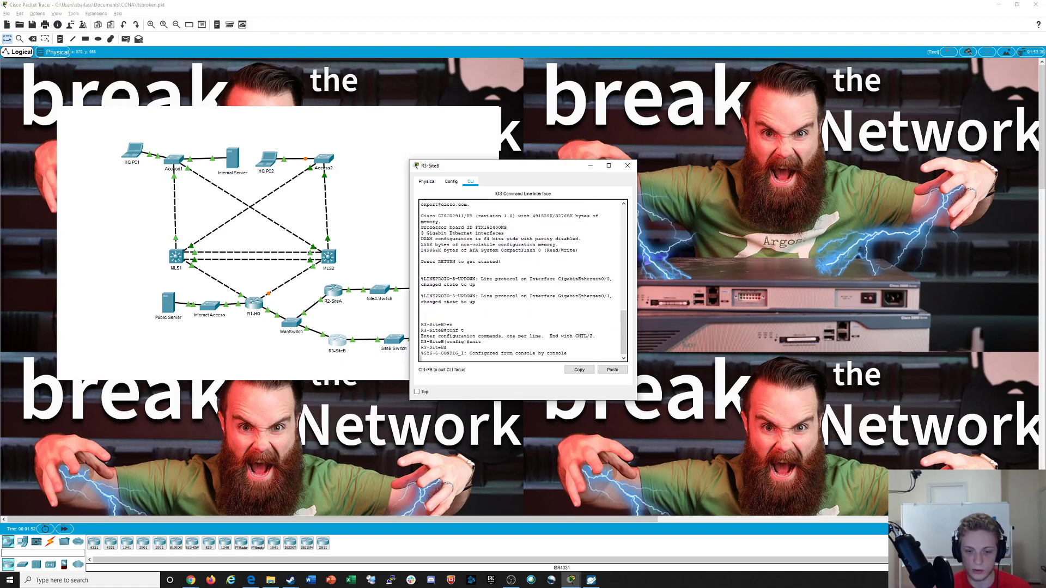
# Display R3-SiteB's interfaces with show ip int brief and examine the Loopback0 address
pyautogui.write('show')
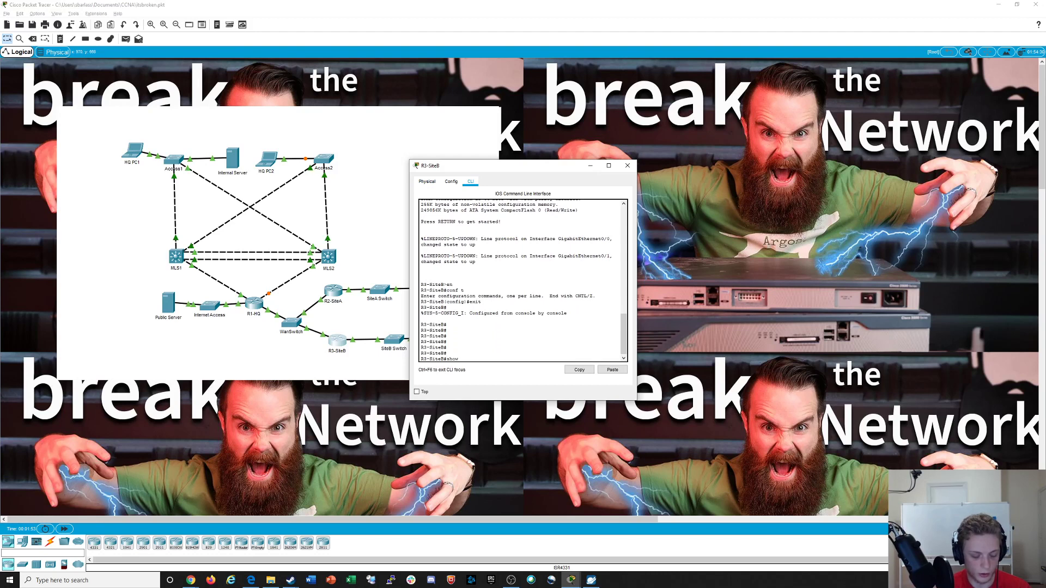
pyautogui.write(' ip in')
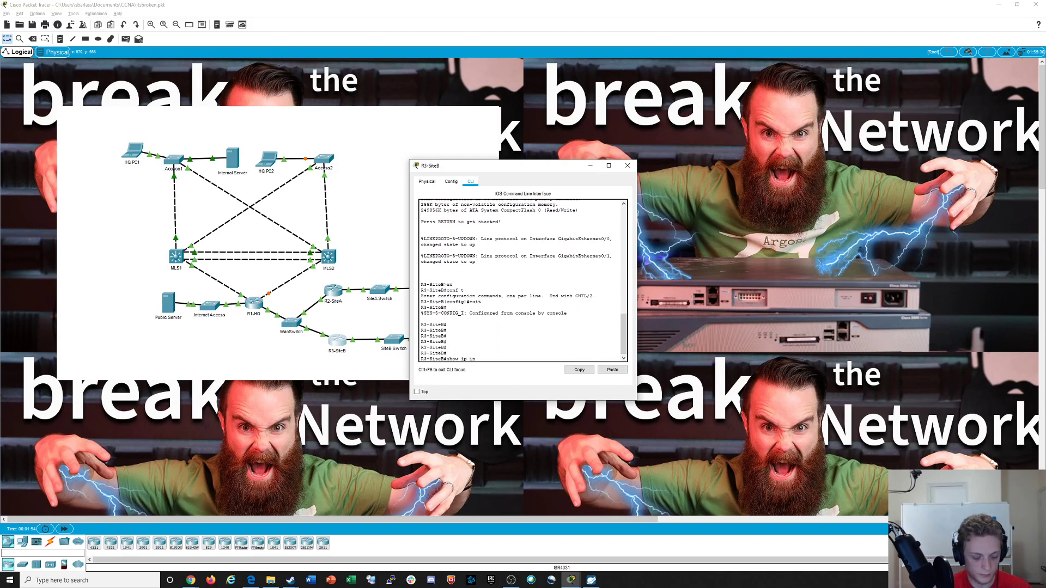
pyautogui.write('t brief')
pyautogui.press('Return')
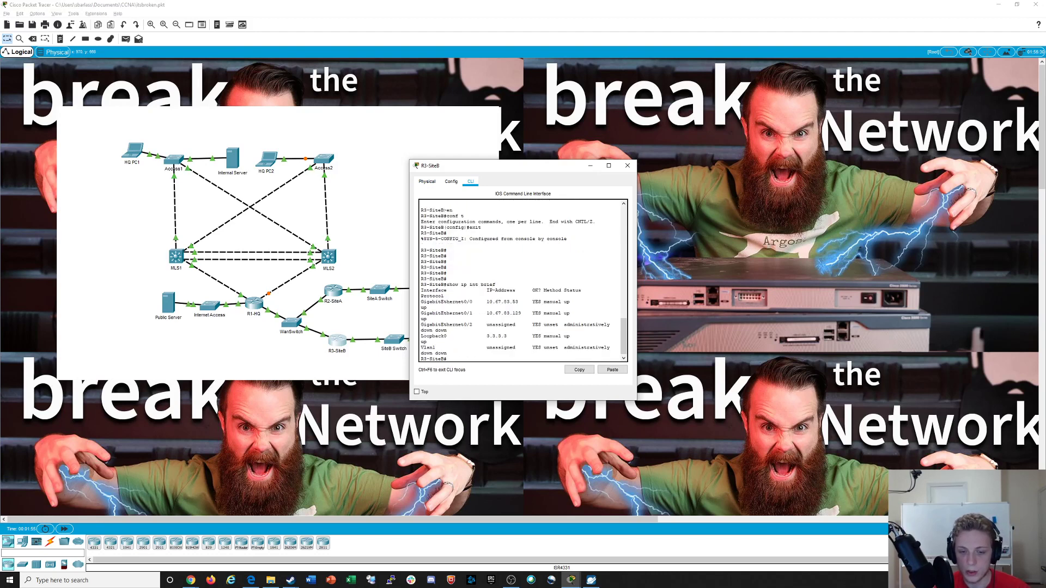
pyautogui.moveTo(445, 336); pyautogui.dragTo(512, 336)
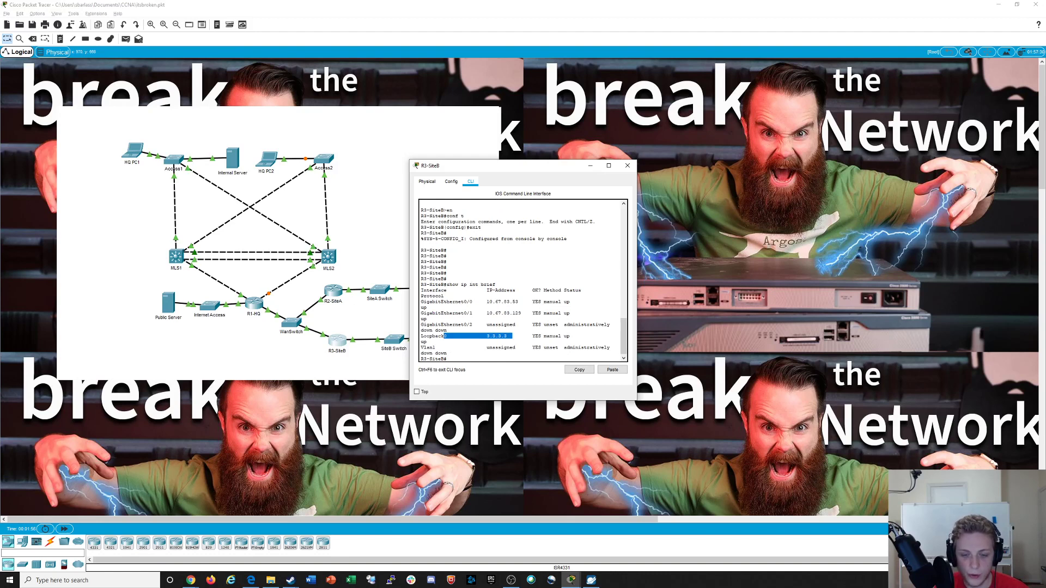
# Ping R3-SiteB's loopback address 3.3.3.3 from the R1-HQ command line
pyautogui.hotkey('alt', 'Tab')
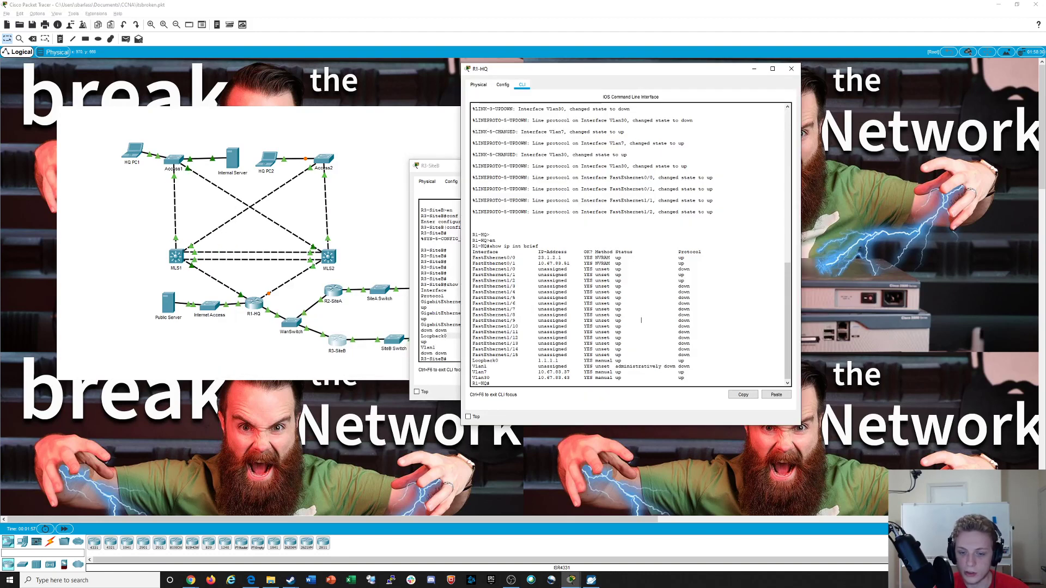
pyautogui.write('ping 3.3.3.3')
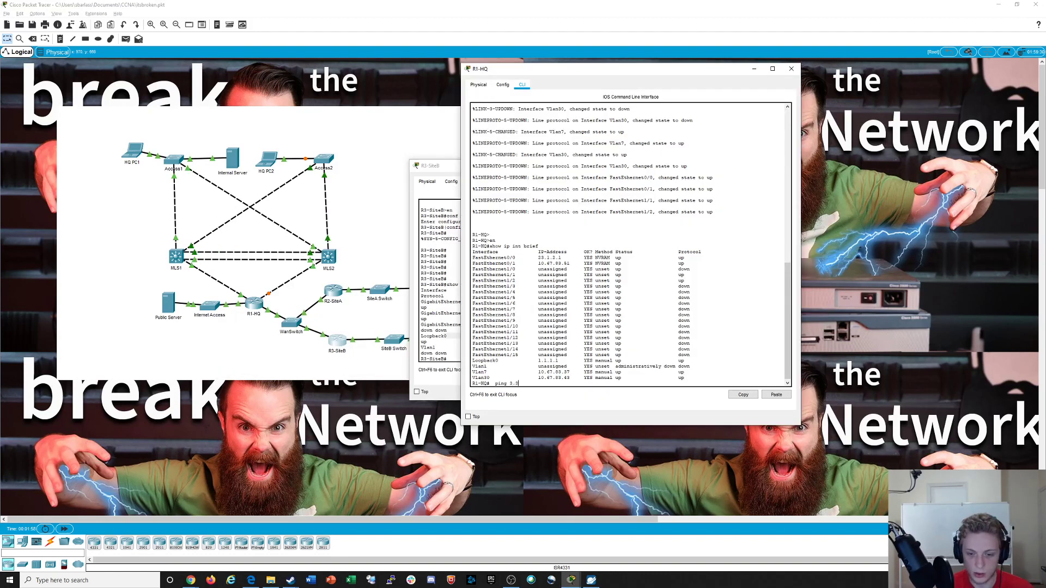
pyautogui.press('Return')
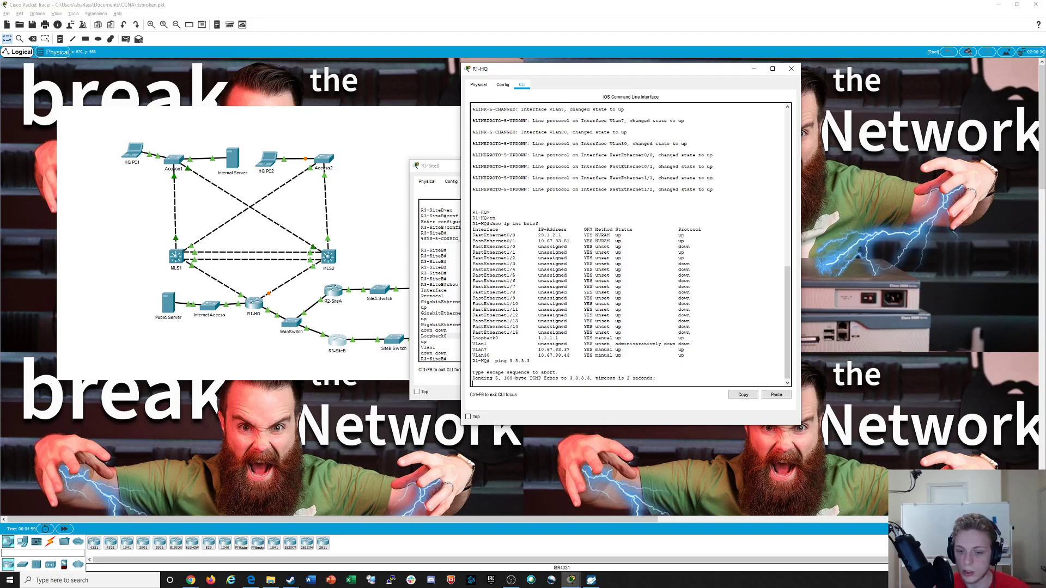
# Separate the R1-HQ and R3-SiteB windows so that both interface lists can be read side by side
pyautogui.moveTo(545, 69); pyautogui.dragTo(693, 81)
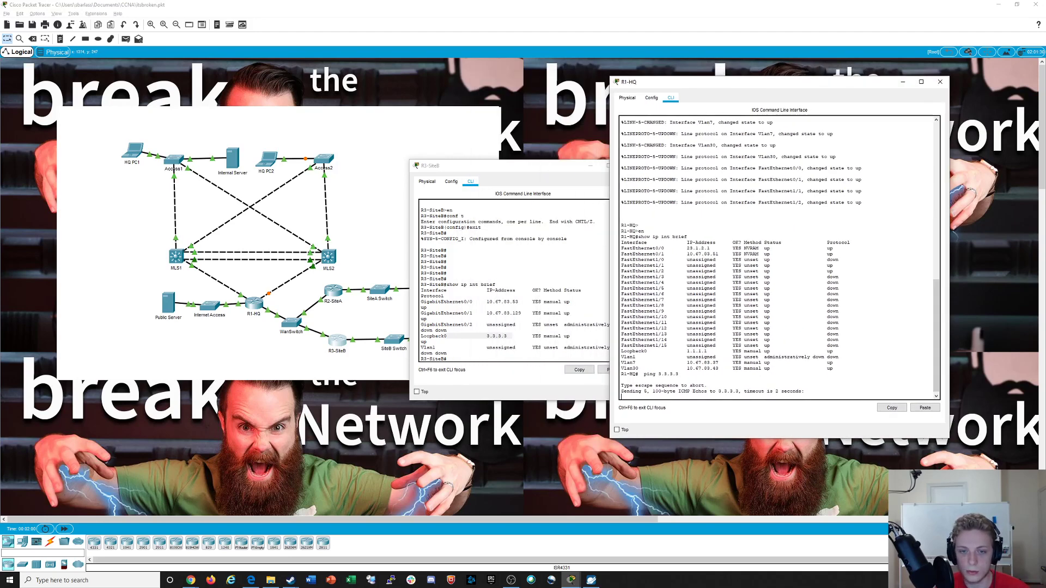
pyautogui.moveTo(525, 168); pyautogui.dragTo(496, 116)
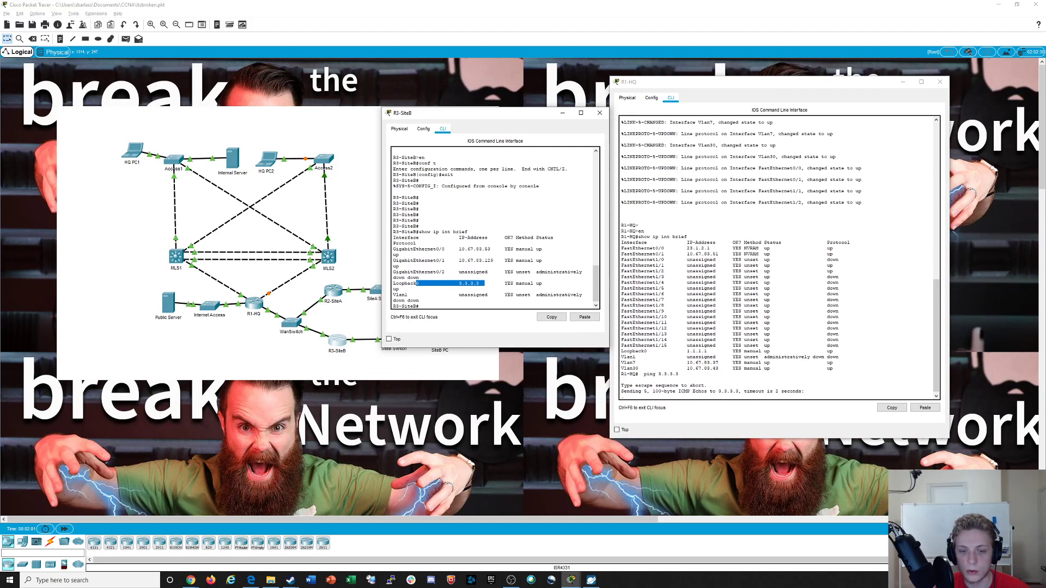
pyautogui.click(747, 352)
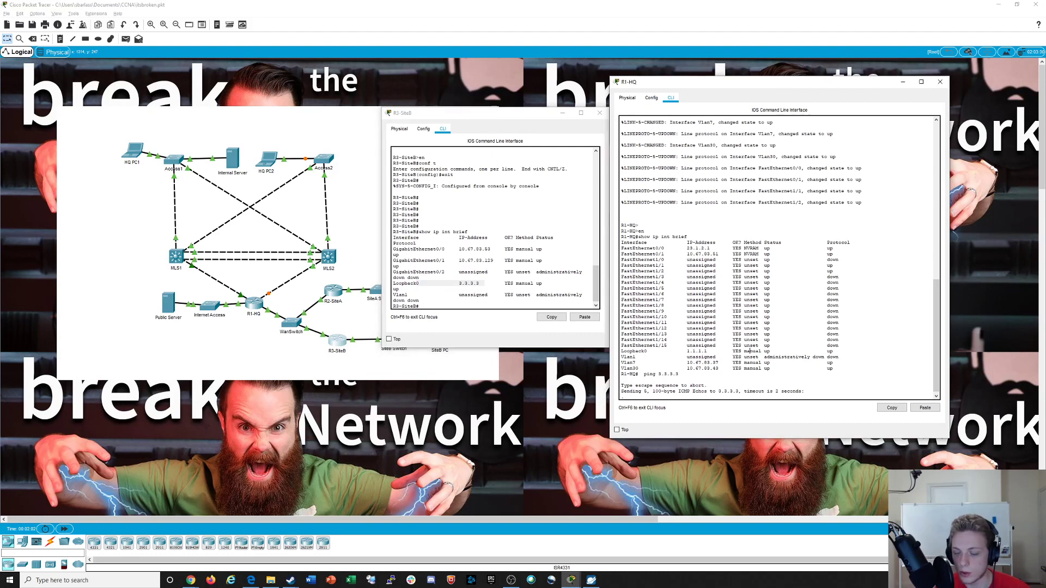
pyautogui.moveTo(524, 108)
pyautogui.mouseDown()
pyautogui.moveTo(524, 57)
pyautogui.moveTo(519, 98)
pyautogui.mouseUp()
# Restore the main Packet Tracer window from full screen, minimize File Explorer, and move and resize the main window to fit the whole topology
pyautogui.moveTo(522, 5); pyautogui.dragTo(420, 94)
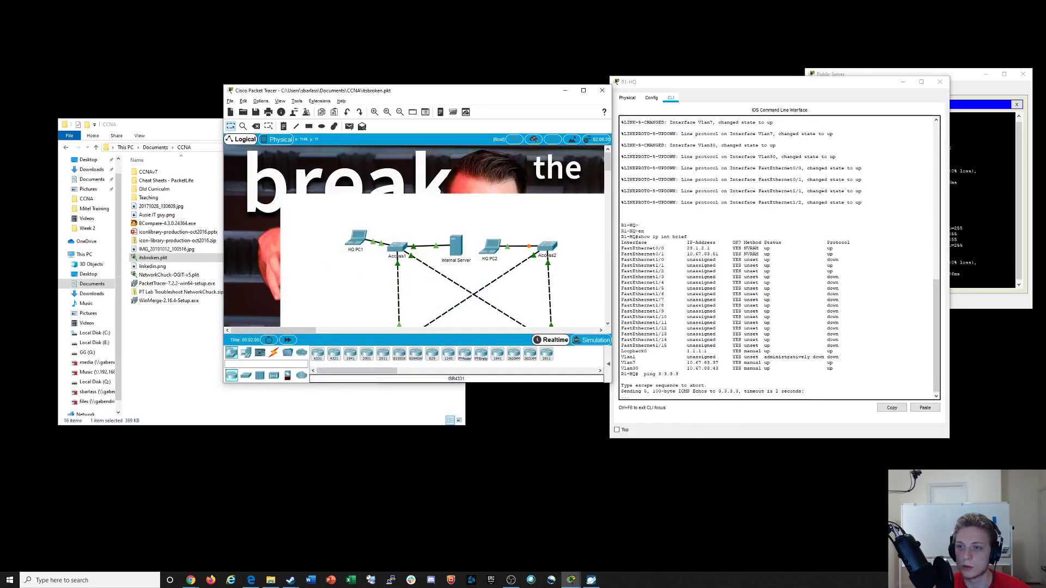
pyautogui.click(183, 125)
pyautogui.click(419, 125)
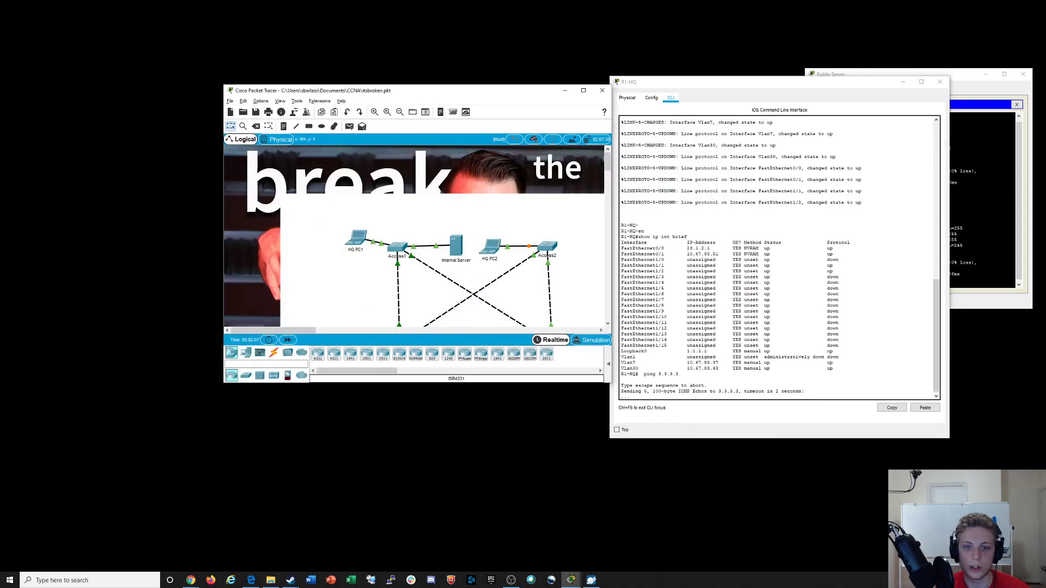
pyautogui.moveTo(489, 93); pyautogui.dragTo(275, 19)
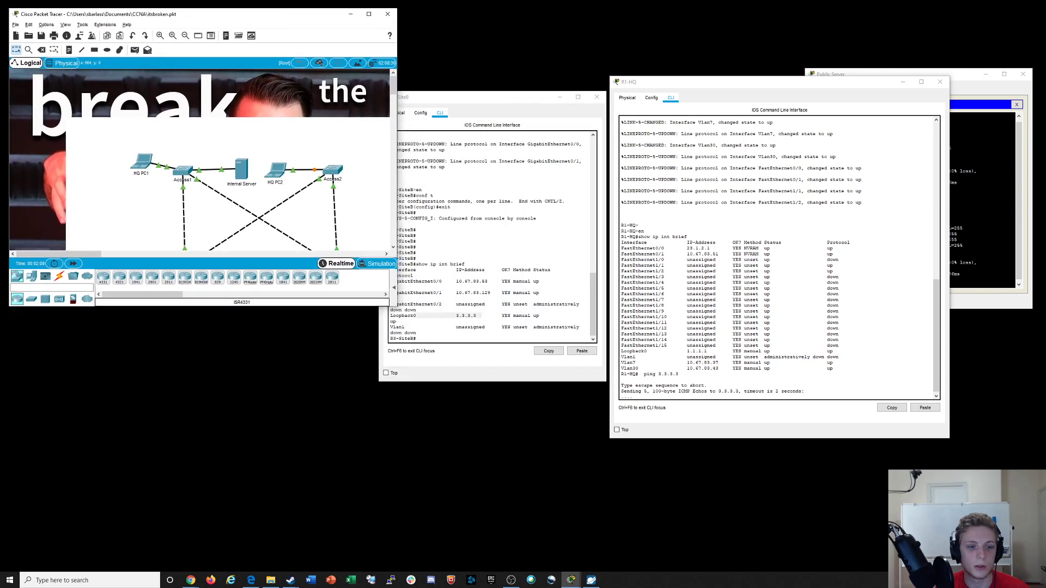
pyautogui.moveTo(397, 305); pyautogui.dragTo(512, 441)
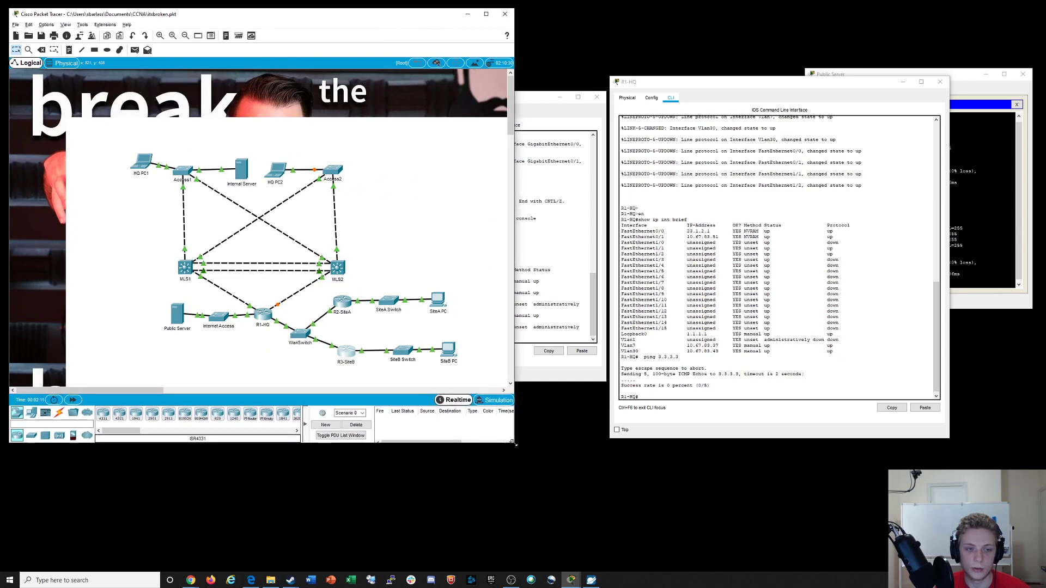
# Place the R3-SiteB and R1-HQ command-line windows next to each other beside the topology, with the Public Server window below R1-HQ
pyautogui.click(537, 97)
pyautogui.moveTo(842, 76); pyautogui.dragTo(864, 339)
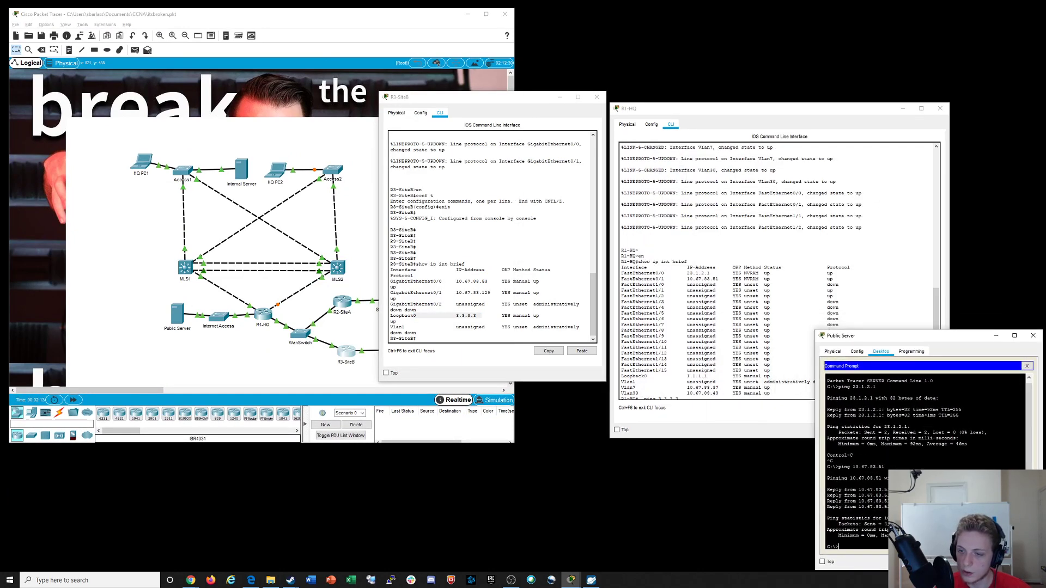
pyautogui.moveTo(743, 109); pyautogui.dragTo(837, 9)
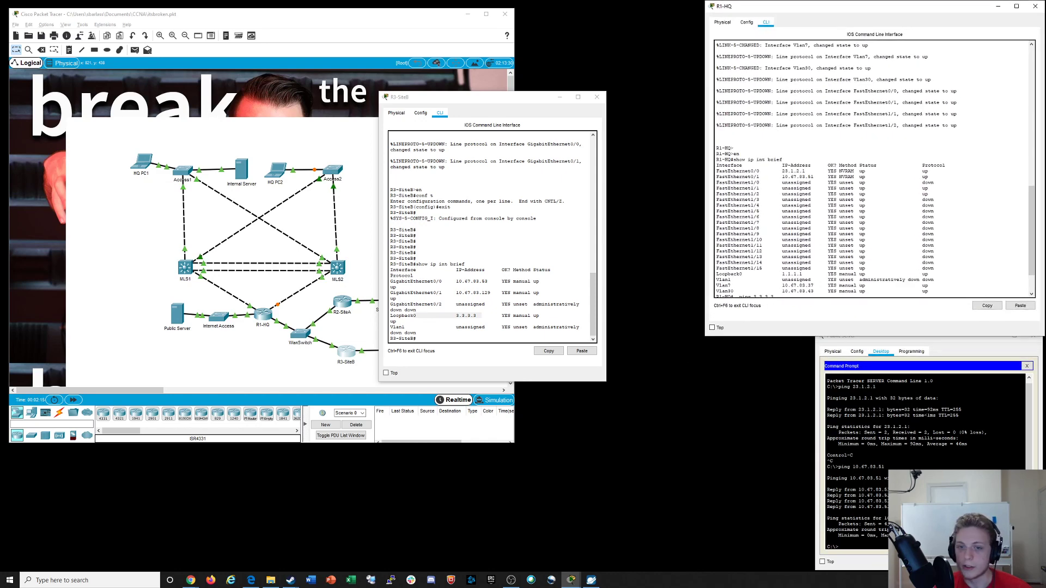
pyautogui.moveTo(508, 100); pyautogui.dragTo(608, 8)
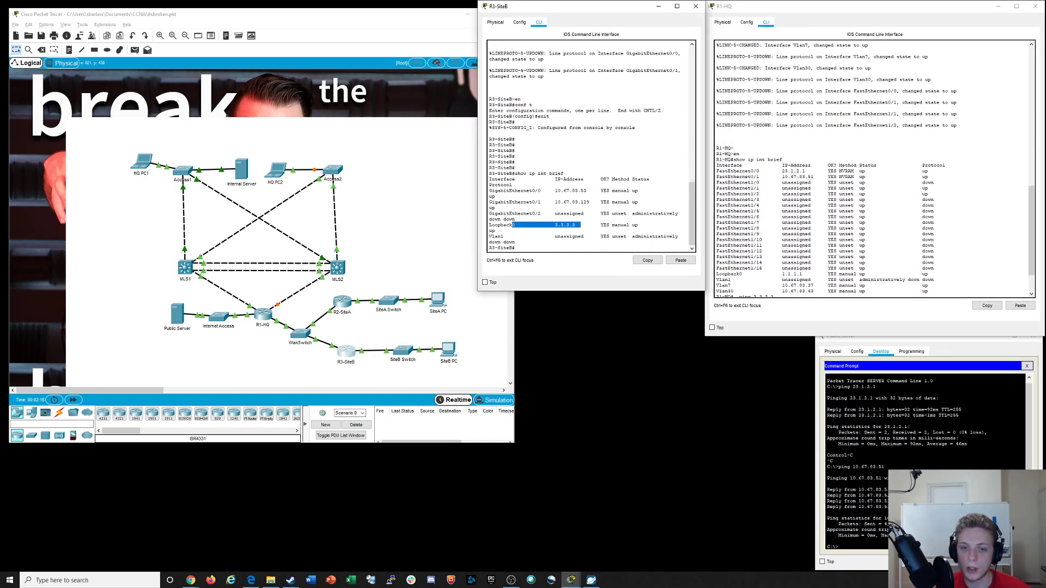
pyautogui.click(850, 245)
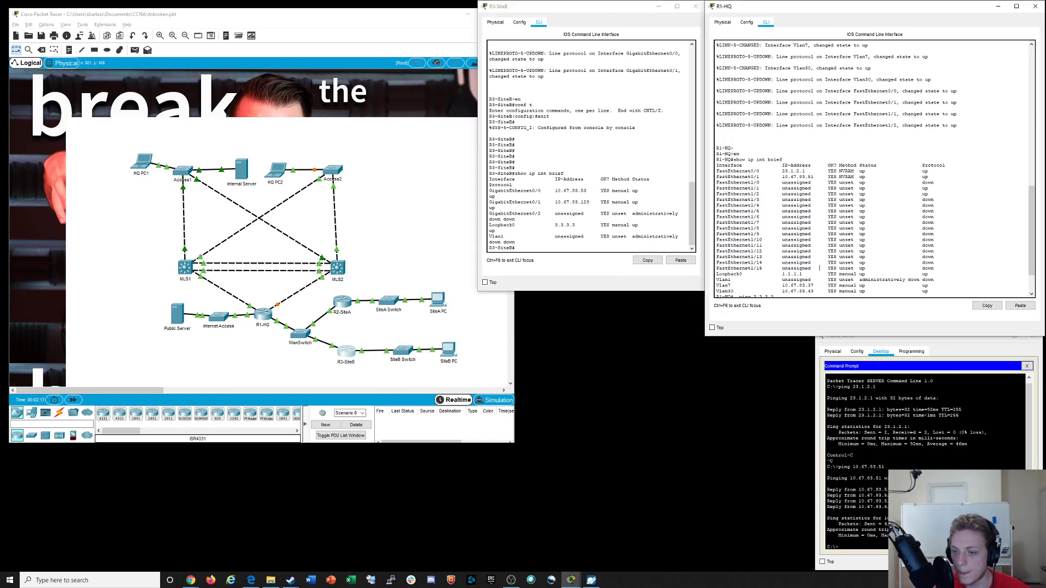
# Widen the R3-SiteB window so each interface fits on one line and examine the GigabitEthernet0/0 and GigabitEthernet0/1 addresses
pyautogui.moveTo(552, 190); pyautogui.dragTo(589, 202)
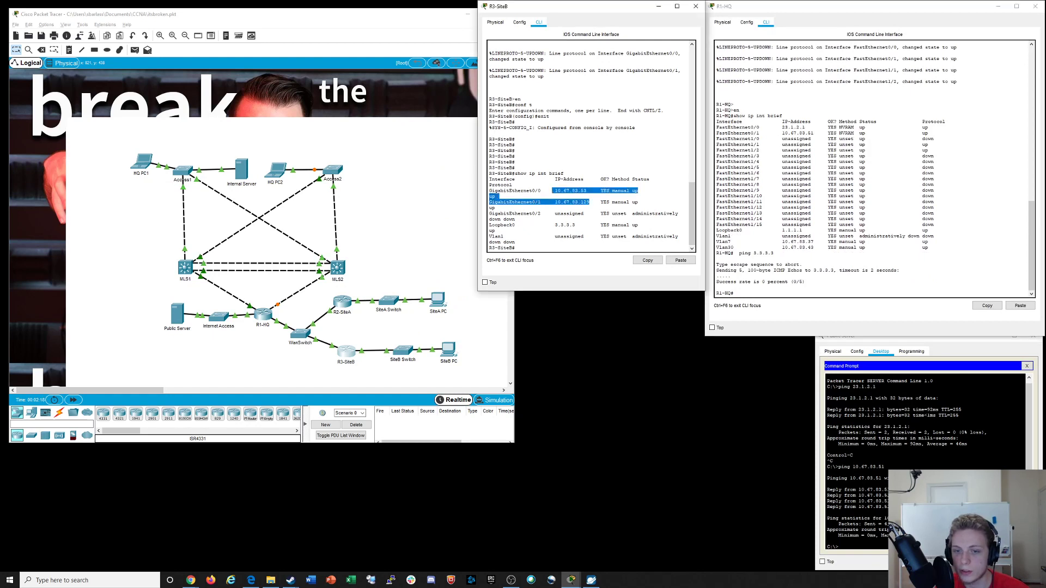
pyautogui.click(498, 196)
pyautogui.moveTo(498, 196); pyautogui.dragTo(578, 191)
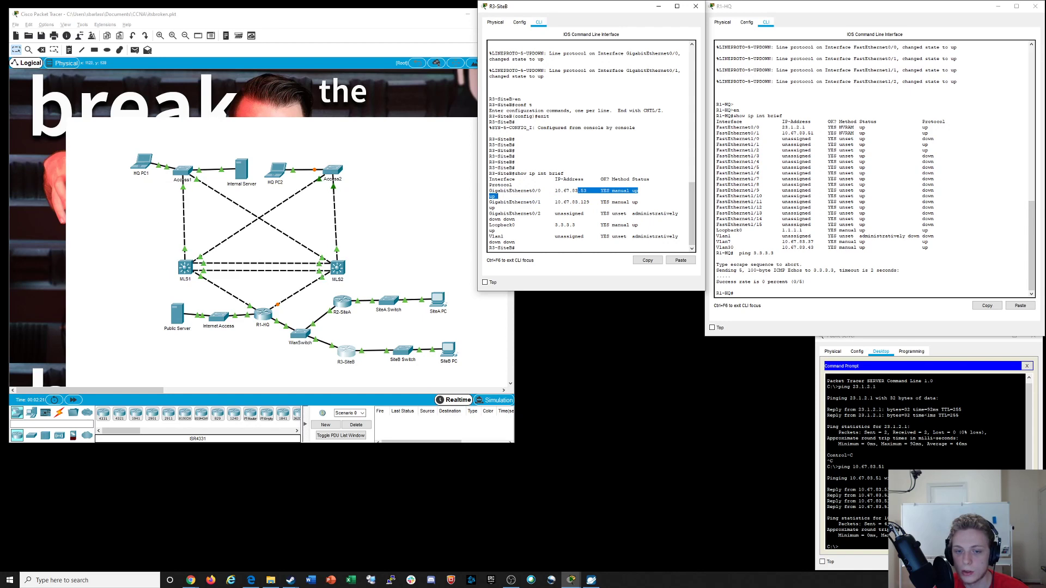
pyautogui.moveTo(477, 291); pyautogui.dragTo(445, 292)
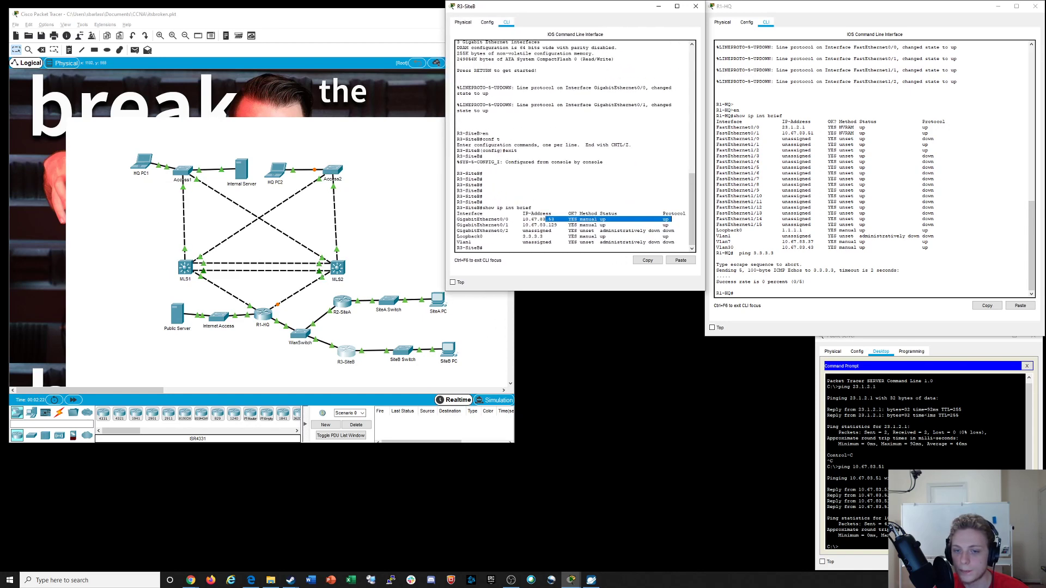
pyautogui.moveTo(550, 224); pyautogui.dragTo(568, 225)
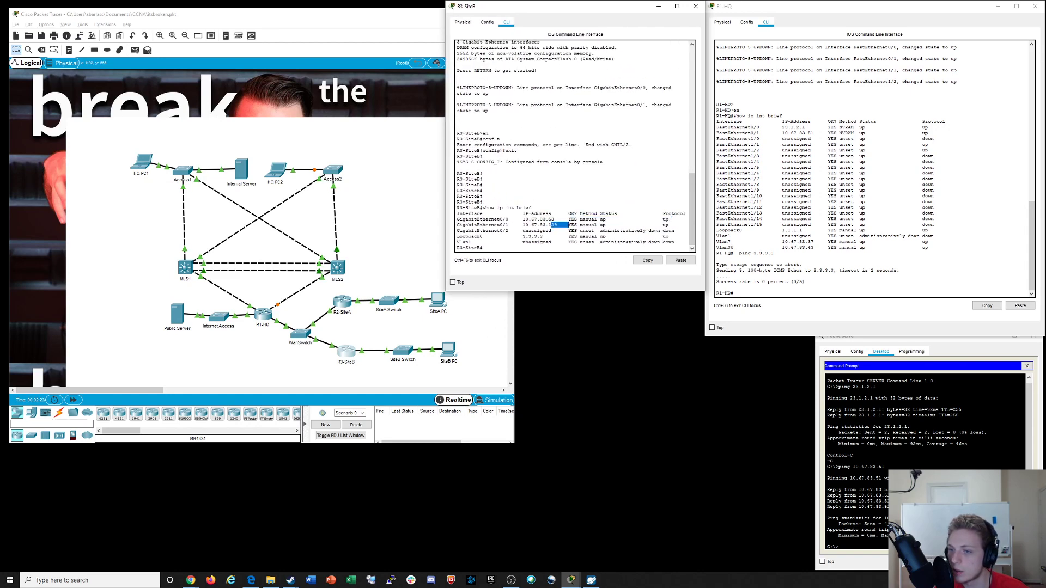
# Check R1-HQ's FastEthernet0/1 entry in the interface list and display its running configuration starting from 0/1 with "show run | beg 0/1"
pyautogui.moveTo(799, 133); pyautogui.dragTo(821, 133)
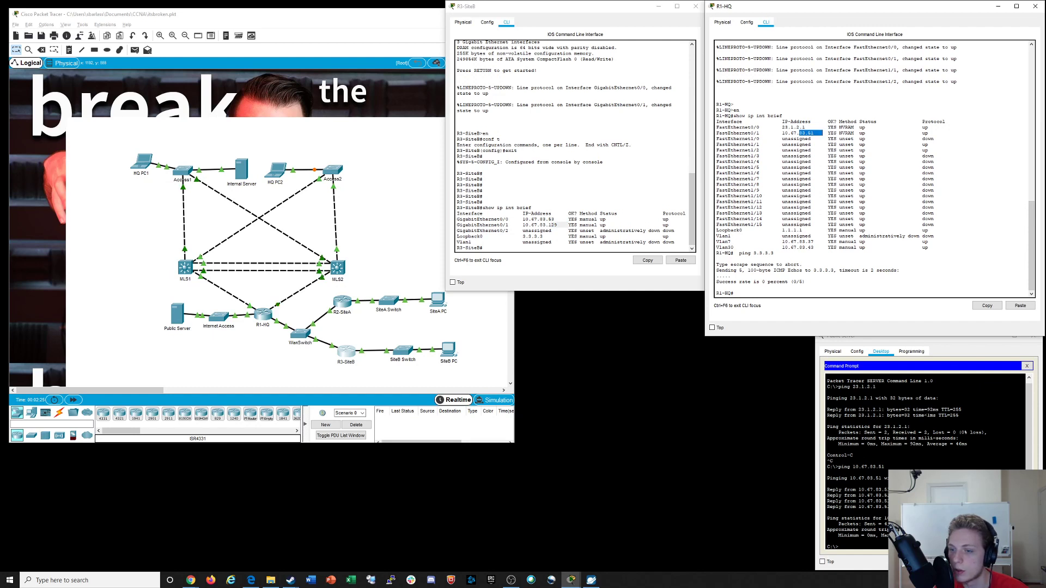
pyautogui.moveTo(931, 133); pyautogui.dragTo(715, 133)
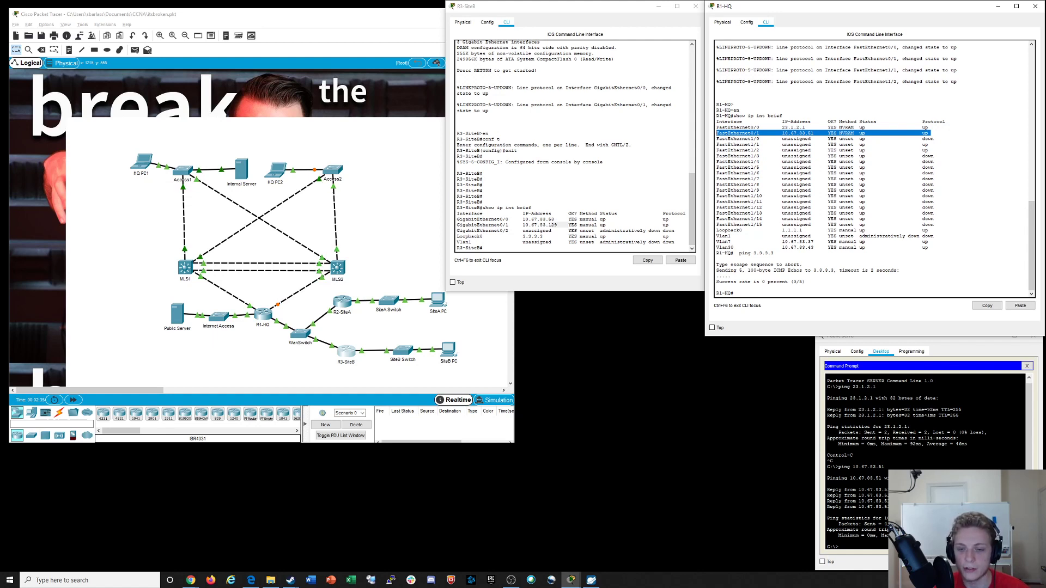
pyautogui.click(806, 293)
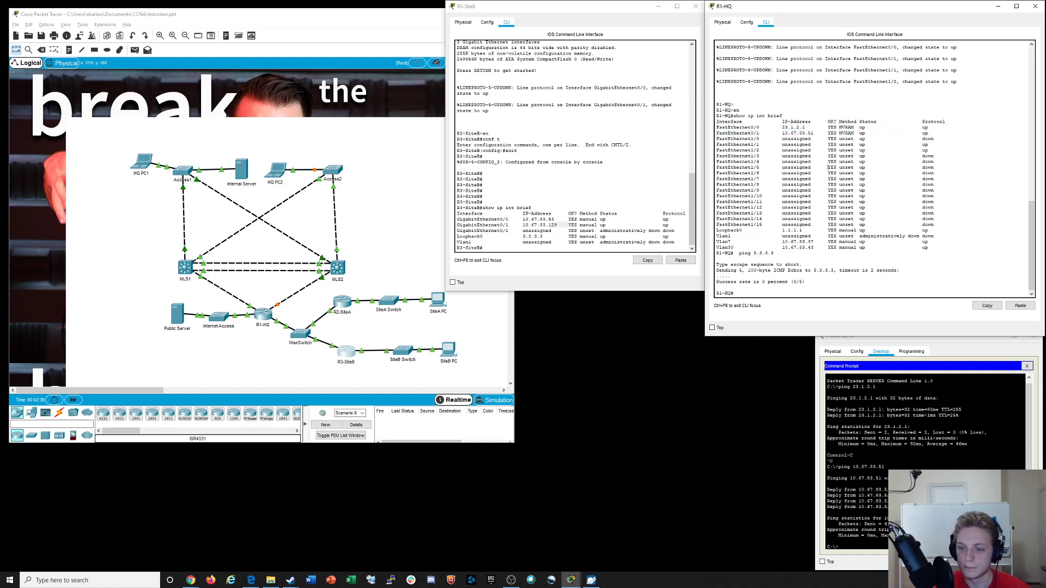
pyautogui.press('Return')
pyautogui.press('Return')
pyautogui.press('Return')
pyautogui.write('show run | beg 0/1')
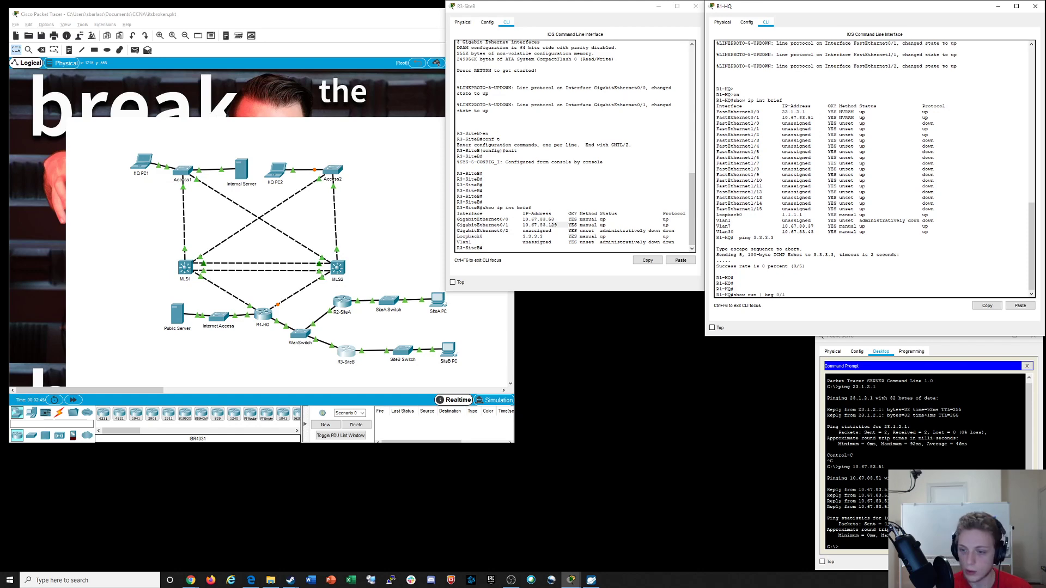
pyautogui.press('Return')
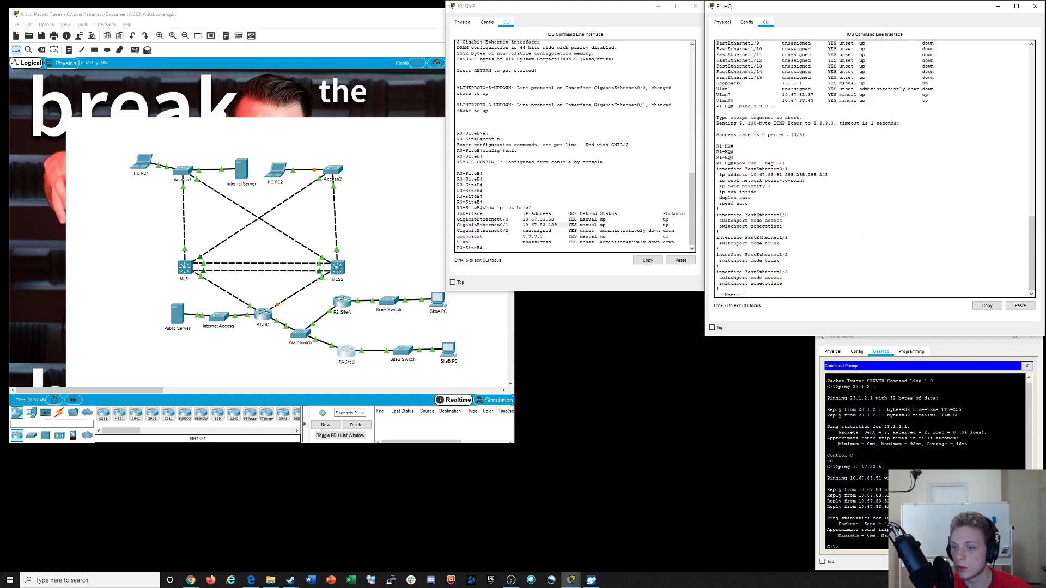
# Examine FastEthernet0/1's IP address, mask, OSPF and NAT lines on R1-HQ against R3-SiteB's GigabitEthernet0/1 address, and quit the configuration listing
pyautogui.moveTo(719, 174); pyautogui.dragTo(828, 174)
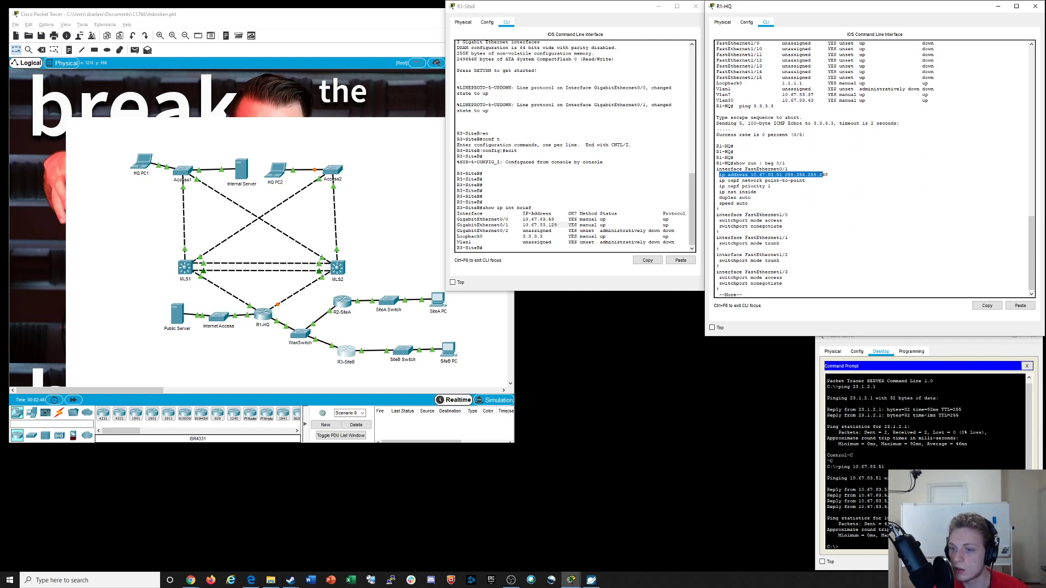
pyautogui.click(823, 176)
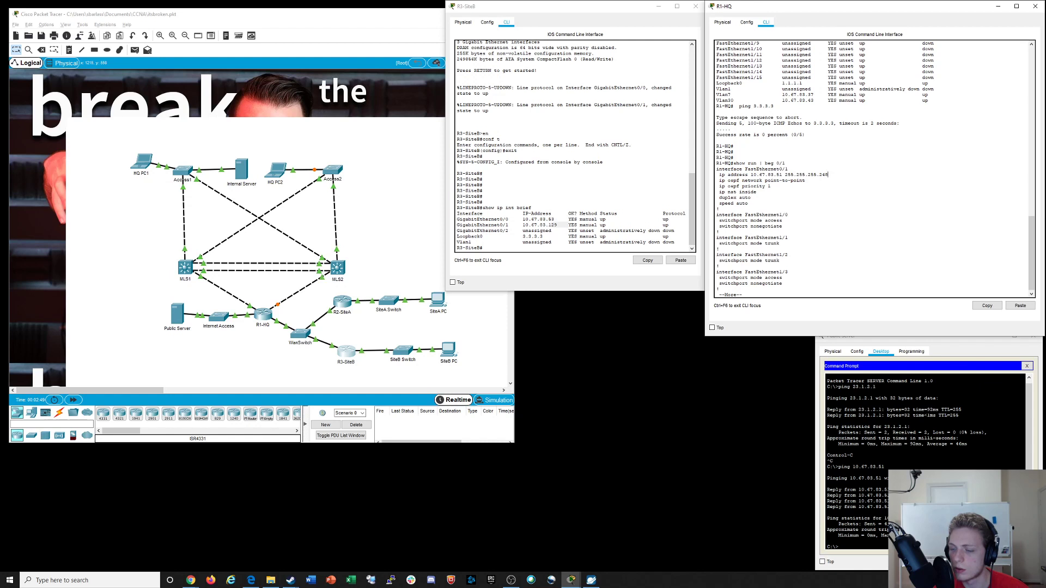
pyautogui.moveTo(828, 174); pyautogui.dragTo(769, 175)
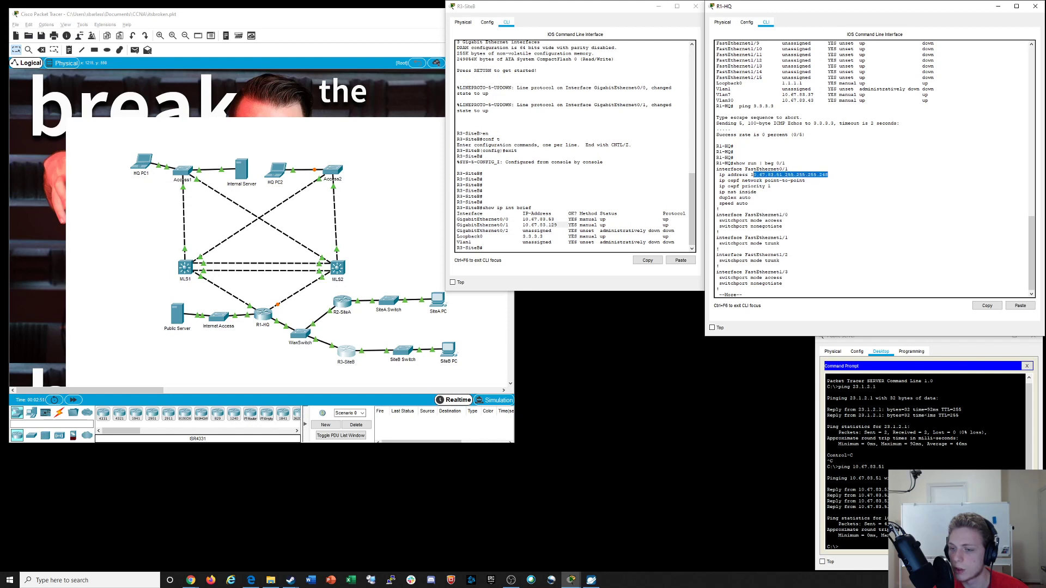
pyautogui.moveTo(741, 180); pyautogui.dragTo(802, 180)
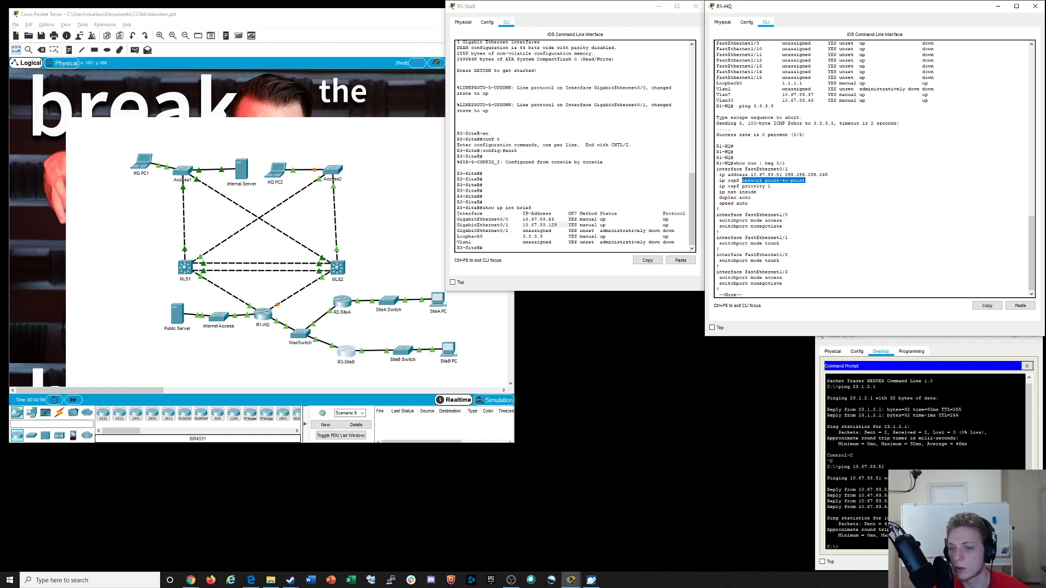
pyautogui.moveTo(719, 186)
pyautogui.mouseDown()
pyautogui.moveTo(770, 187)
pyautogui.moveTo(716, 192)
pyautogui.mouseUp()
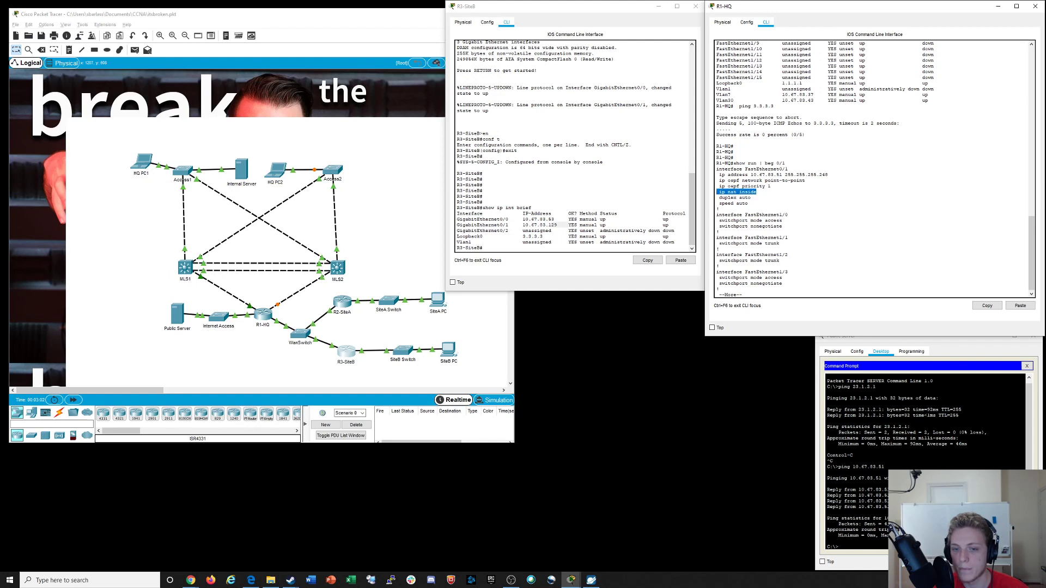
pyautogui.moveTo(520, 225); pyautogui.dragTo(565, 225)
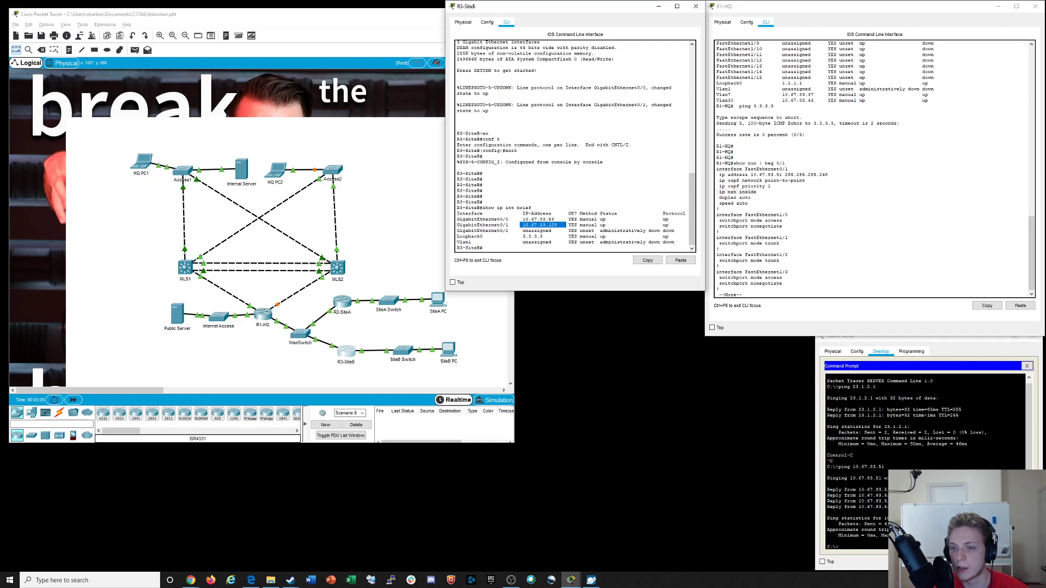
pyautogui.click(751, 198)
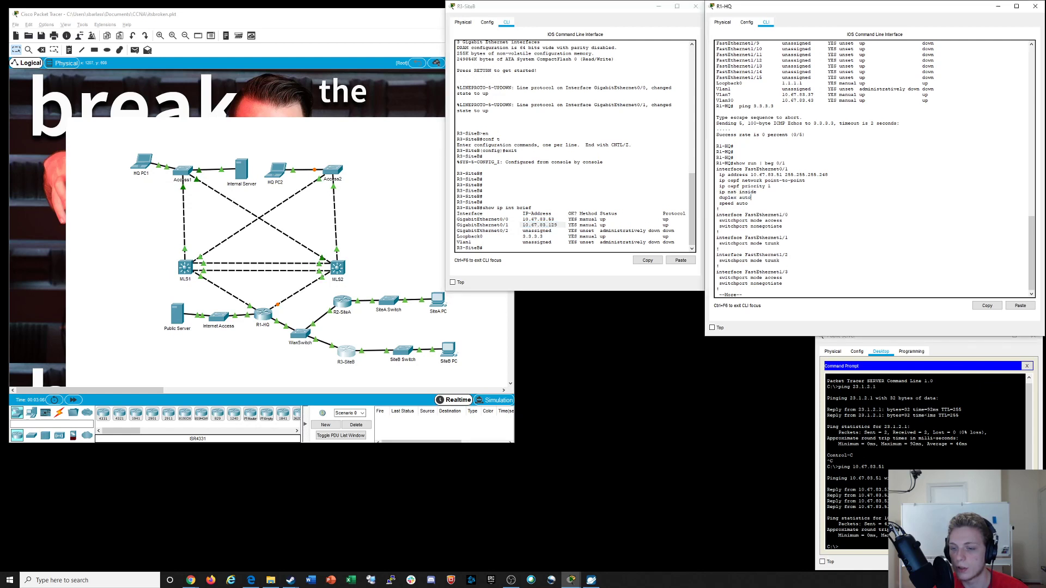
pyautogui.moveTo(719, 197); pyautogui.dragTo(806, 181)
pyautogui.click(806, 181)
pyautogui.write('q')
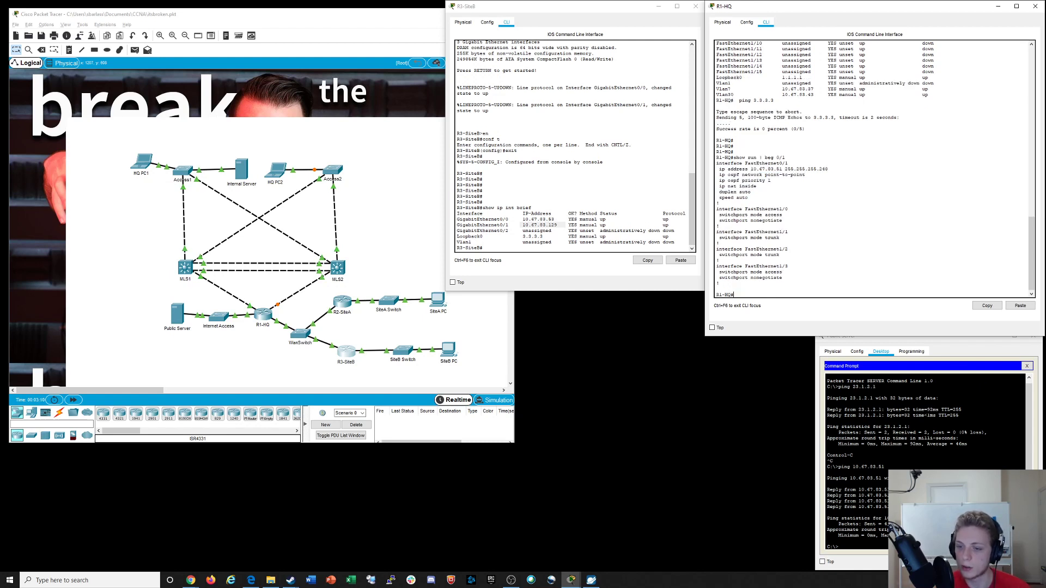
# Enter interface configuration mode for FastEthernet0/1 on R1-HQ
pyautogui.write('conf t')
pyautogui.press('Return')
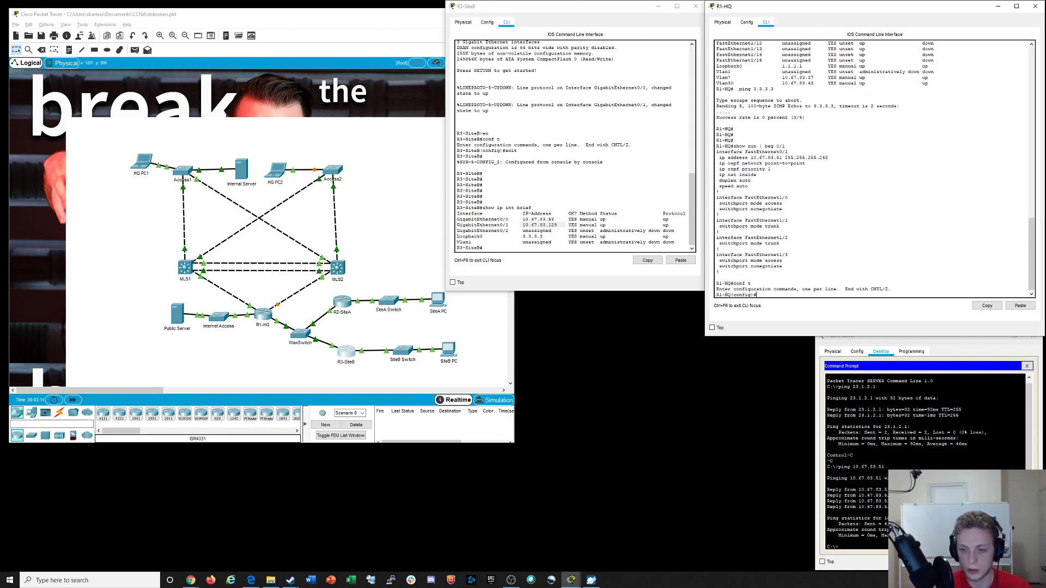
pyautogui.write('int ')
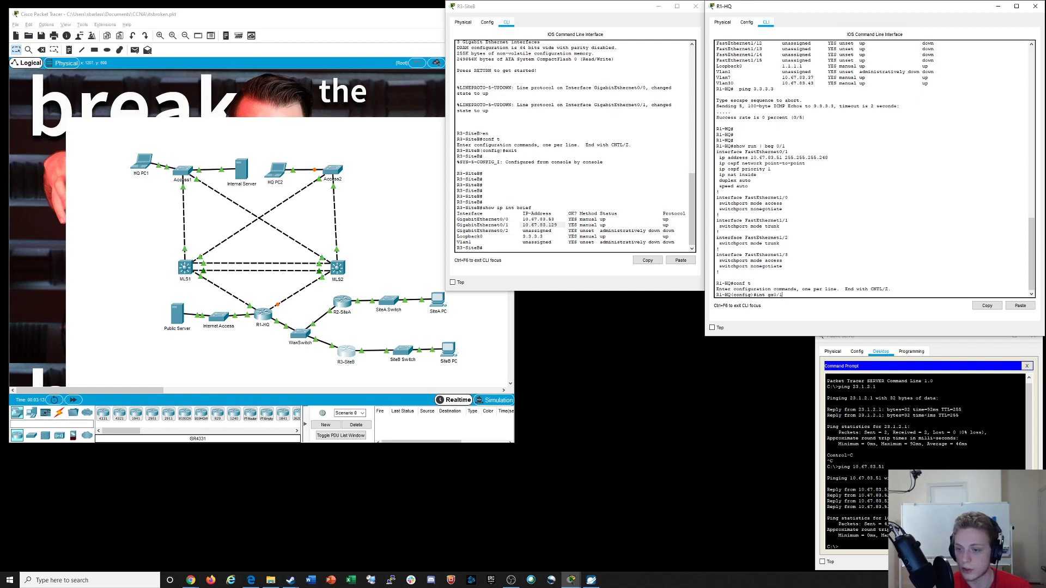
pyautogui.write('ga0/1')
pyautogui.press('Return')
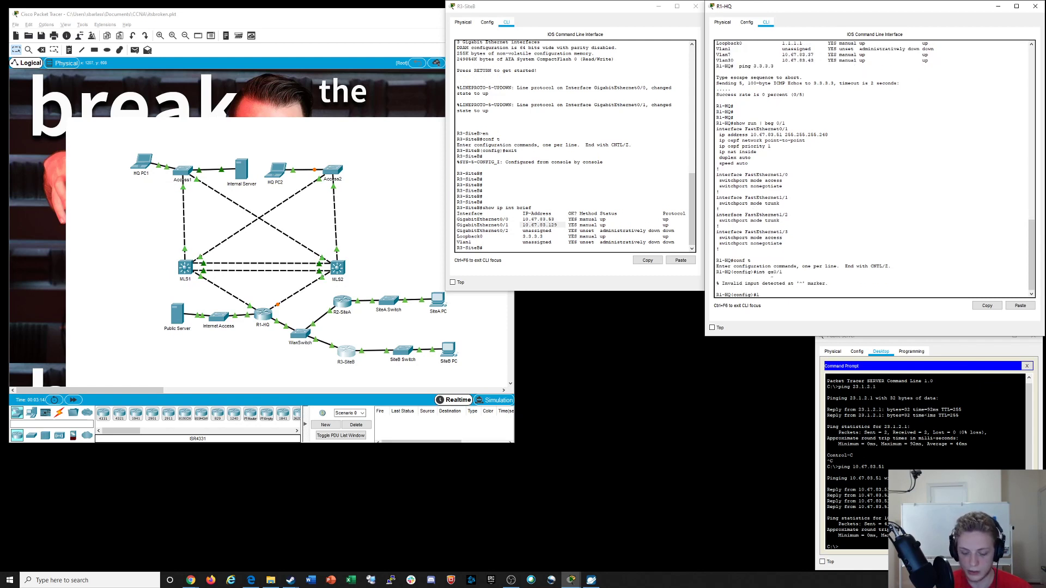
pyautogui.press('Up')
pyautogui.press('BackSpace')
pyautogui.write('f')
pyautogui.press('Return')
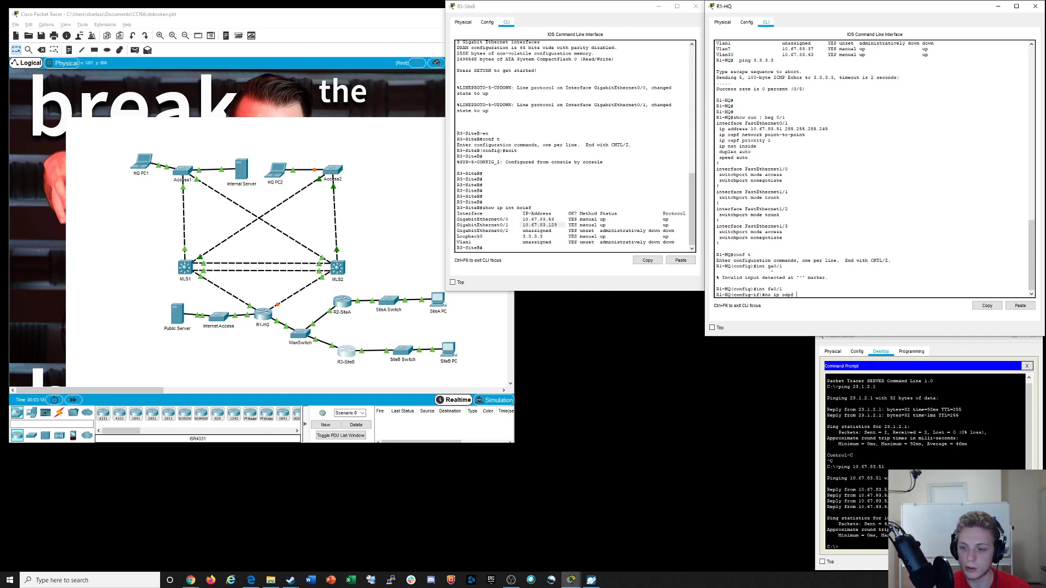
# Remove the OSPF network type setting from R1-HQ's FastEthernet0/1 with "no ip ospf network"
pyautogui.write('no ip o')
pyautogui.write('s')
pyautogui.press('Tab')
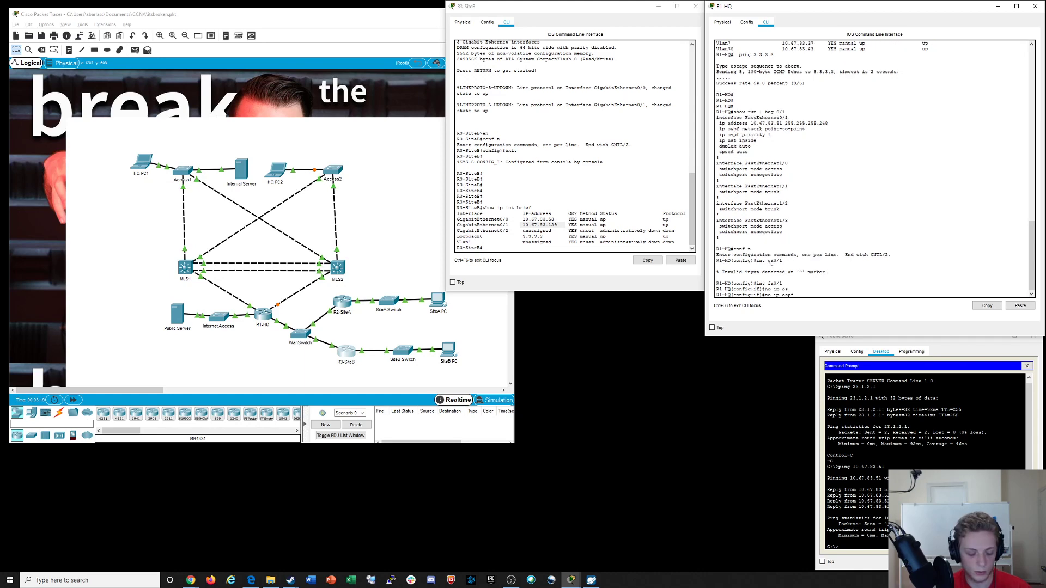
pyautogui.write('ne')
pyautogui.press('Tab')
pyautogui.write('po')
pyautogui.press('Tab')
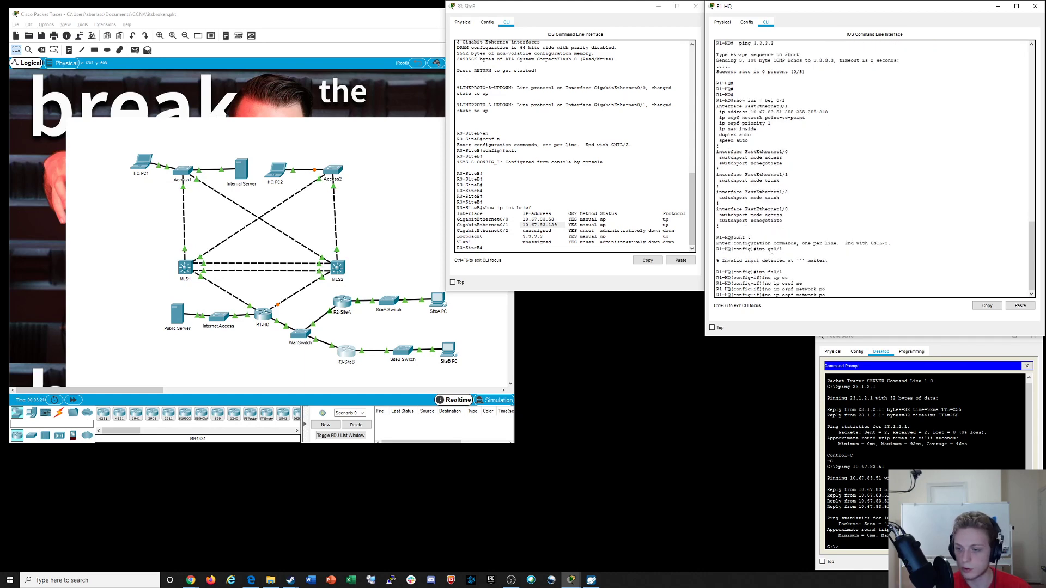
pyautogui.press('BackSpace')
pyautogui.press('BackSpace')
pyautogui.press('Return')
pyautogui.press('Return')
pyautogui.press('Return')
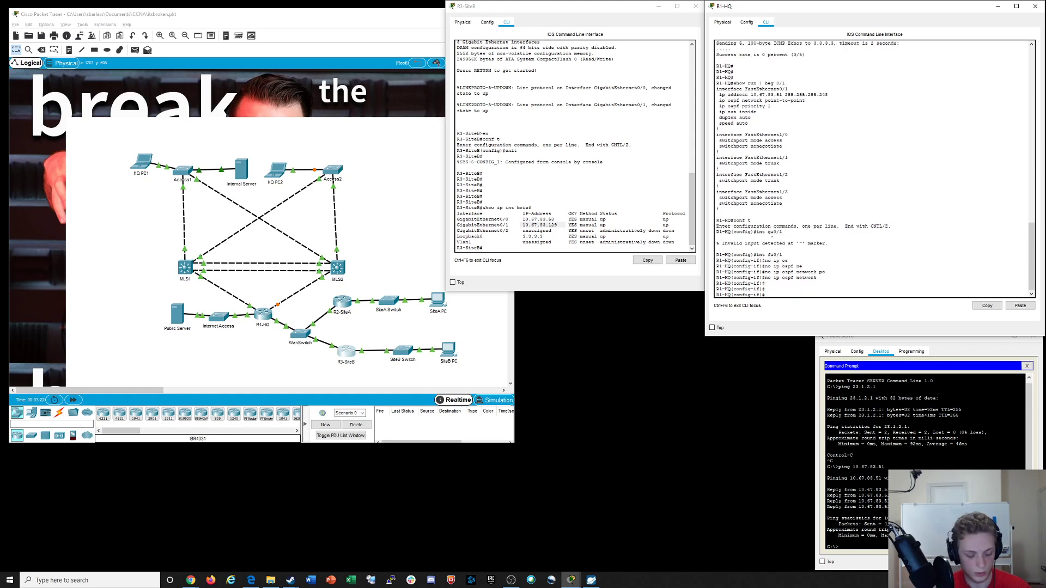
# Display R1-HQ's running configuration from 0/1 again and compare FastEthernet0/1's OSPF lines with the earlier listing
pyautogui.write('do show run ')
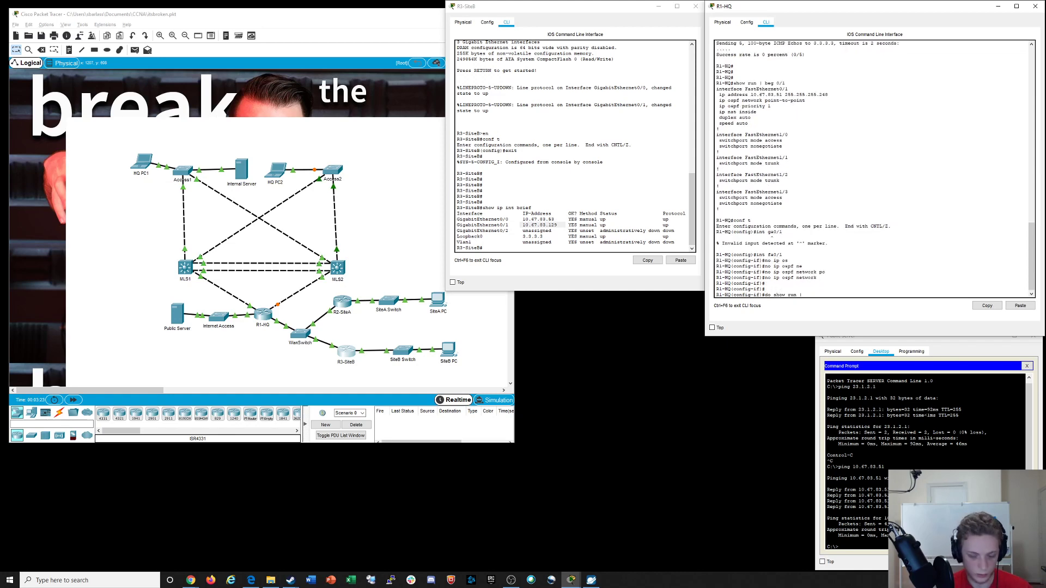
pyautogui.write('| beg 0/1')
pyautogui.press('Return')
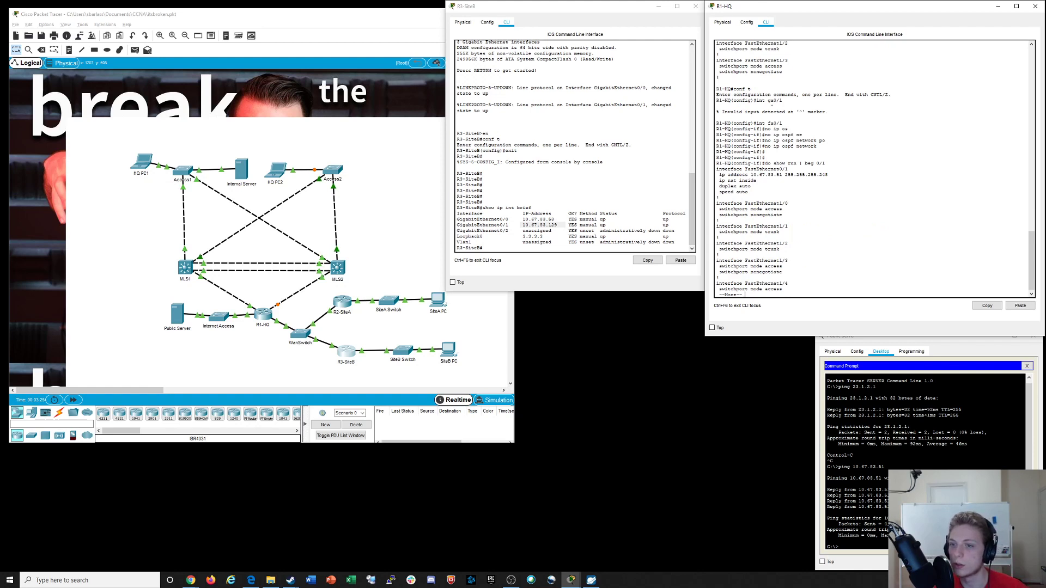
pyautogui.scroll(6, 871, 169)
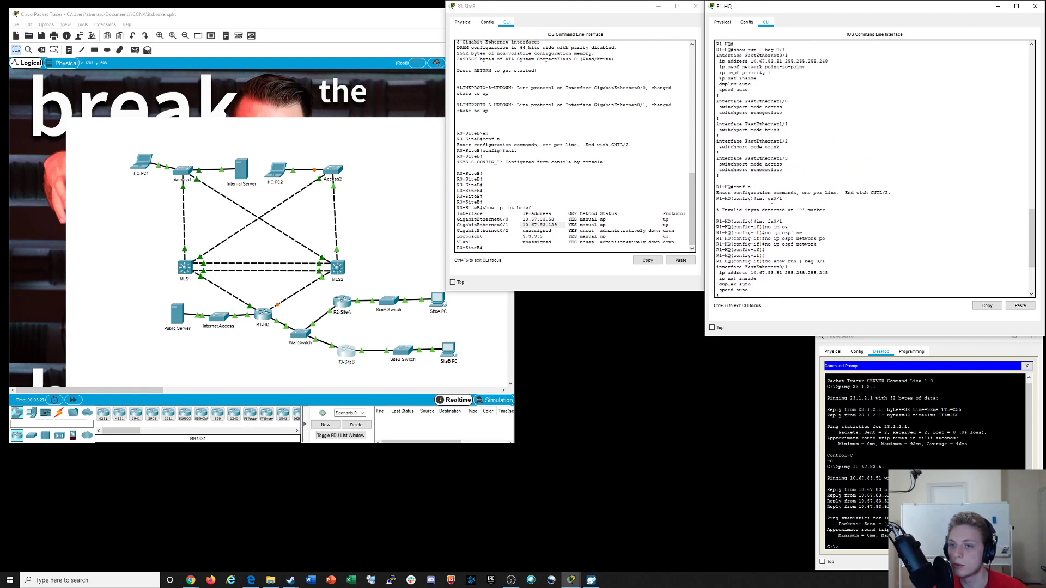
pyautogui.moveTo(720, 72); pyautogui.dragTo(771, 73)
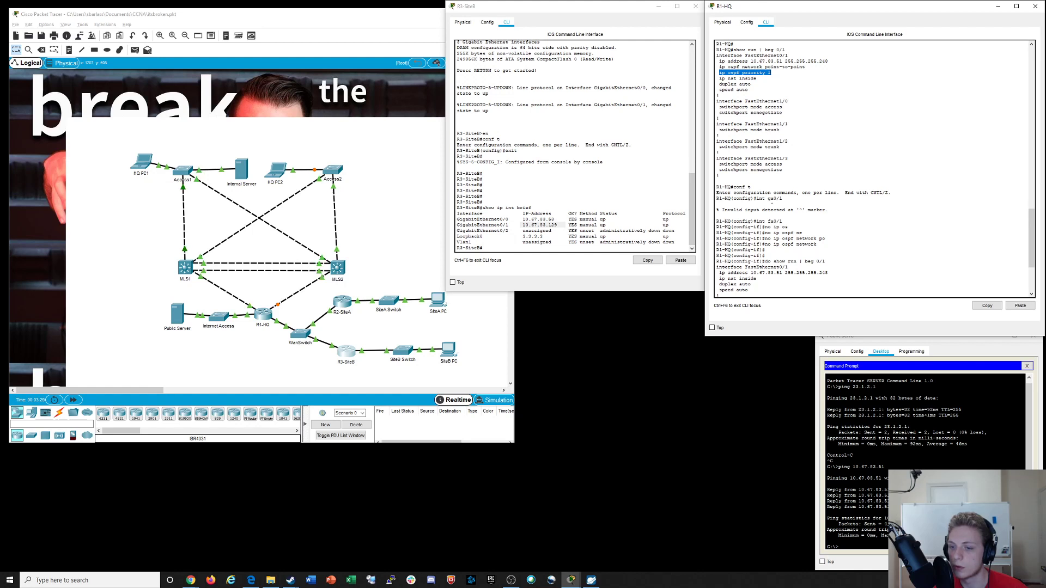
pyautogui.moveTo(717, 273); pyautogui.dragTo(747, 290)
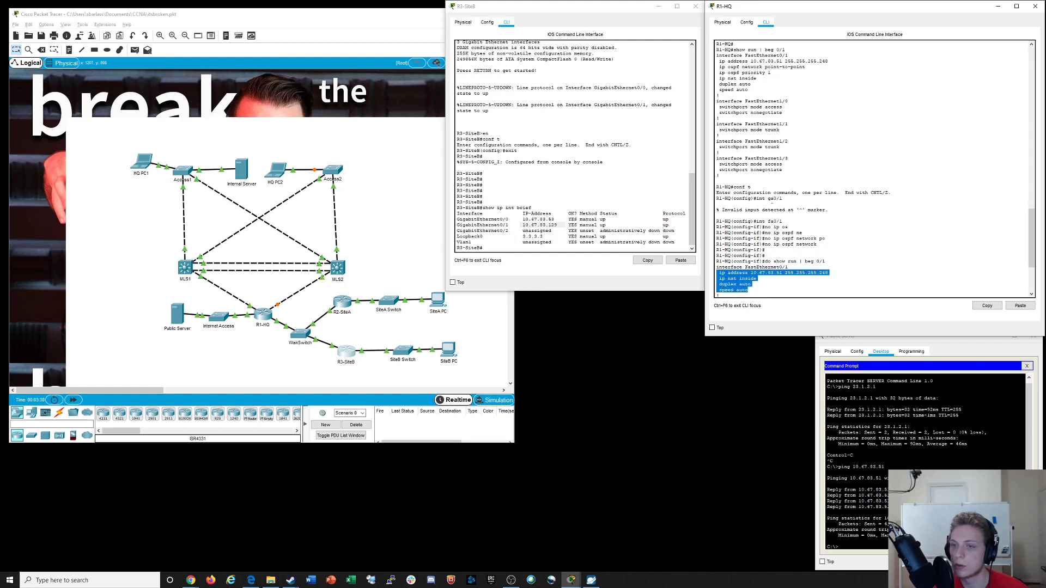
pyautogui.click(763, 289)
pyautogui.scroll(-6, 874, 169)
pyautogui.hotkey('ctrl', 'c')
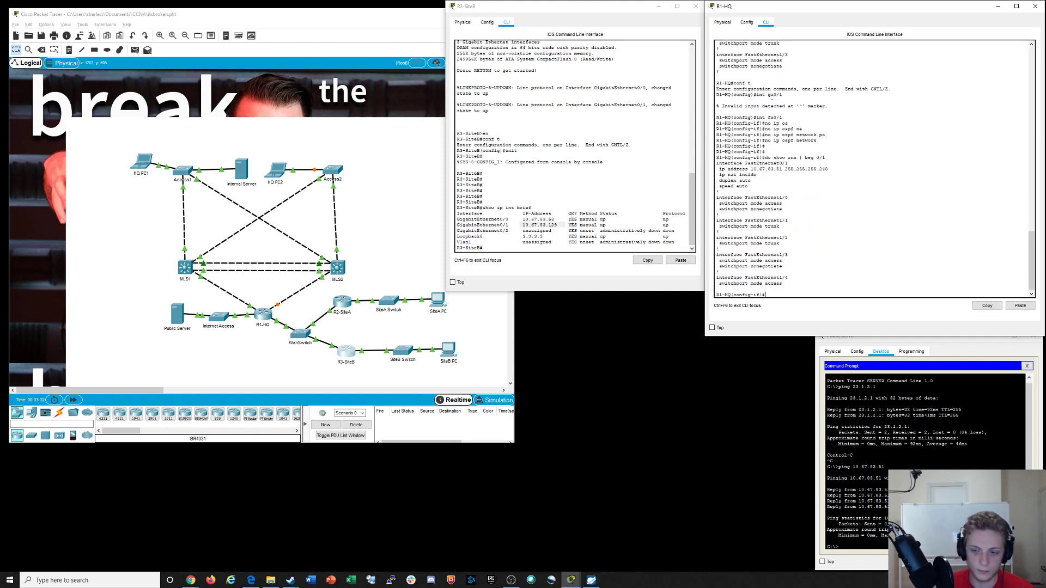
# Set the OSPF priority of R1-HQ's FastEthernet0/1 to 1
pyautogui.write('ip ospf pri')
pyautogui.press('Tab')
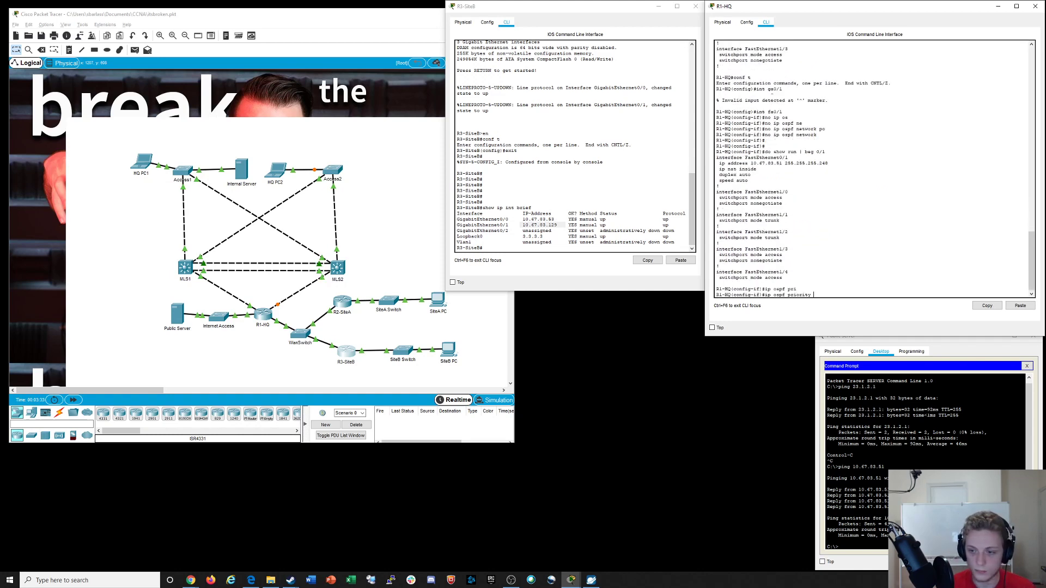
pyautogui.write('1')
pyautogui.press('Return')
pyautogui.press('Return')
pyautogui.press('Return')
pyautogui.press('Return')
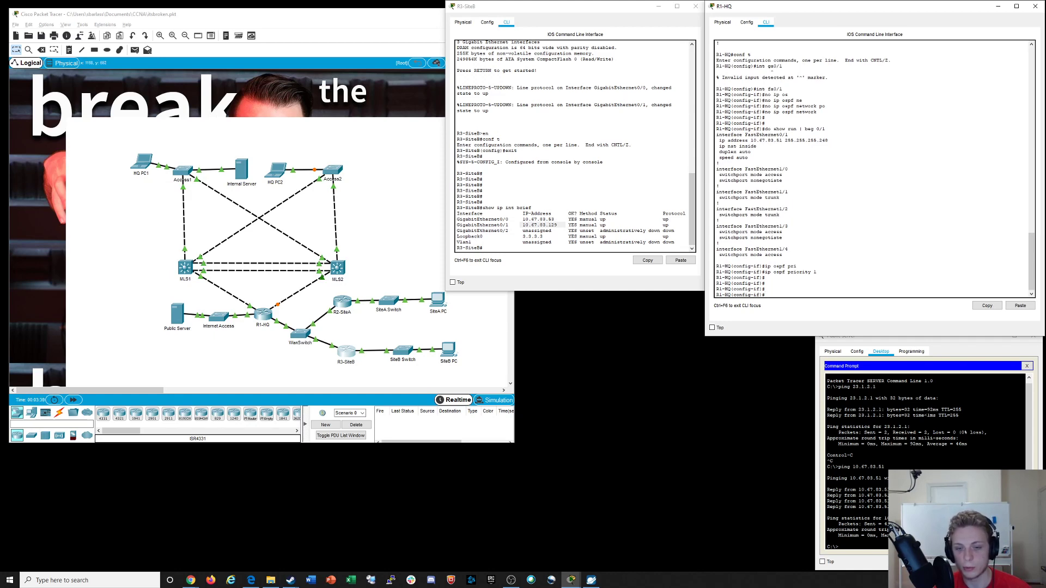
# Check R3-SiteB's GigabitEthernet0/0 address, list R2-SiteA's interfaces with "show ip int brief", and move its window below the other router windows
pyautogui.click(554, 220)
pyautogui.moveTo(554, 219); pyautogui.dragTo(514, 219)
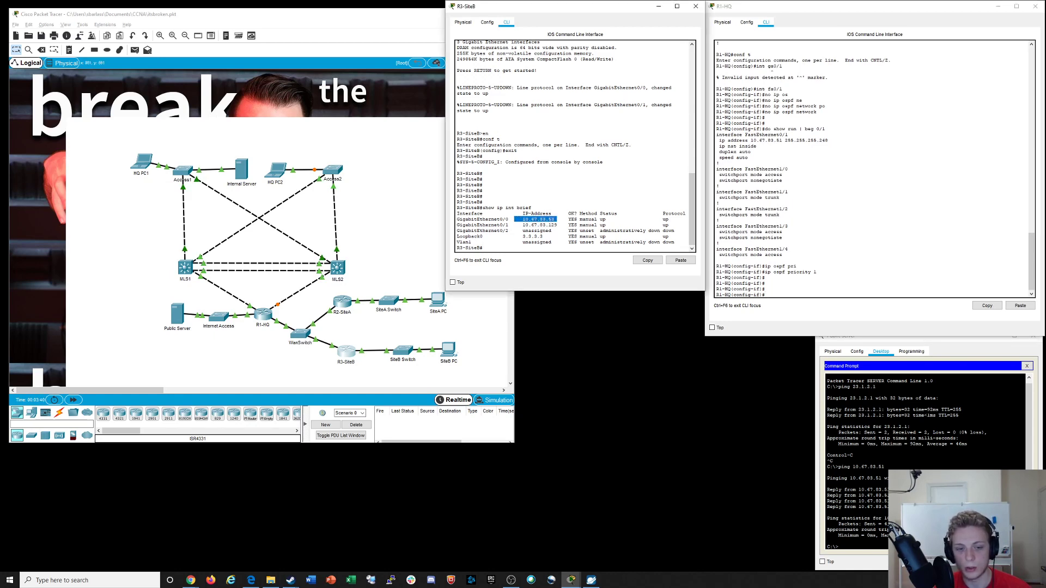
pyautogui.click(342, 301)
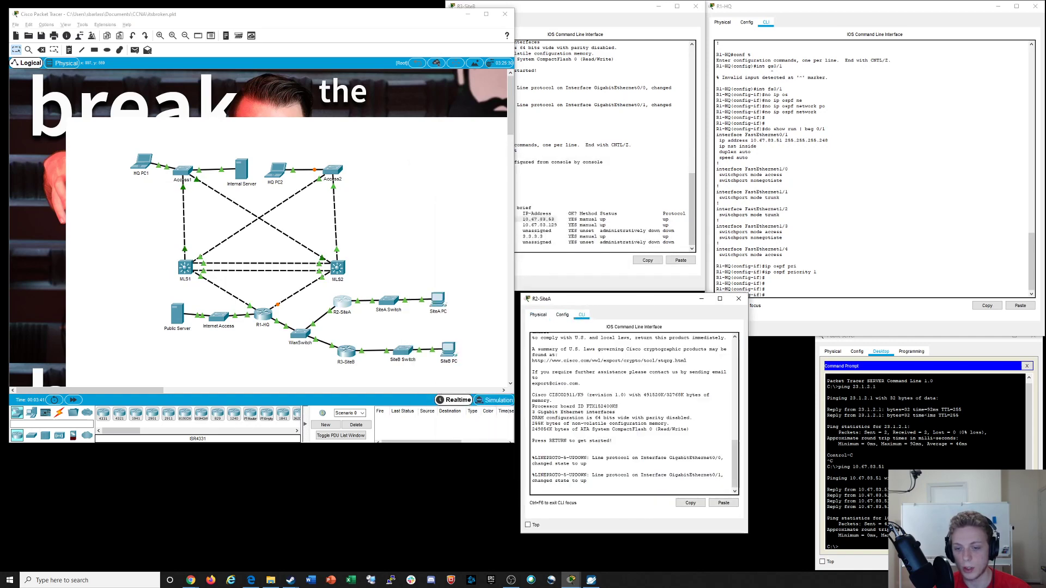
pyautogui.press('Return')
pyautogui.write('en')
pyautogui.press('Return')
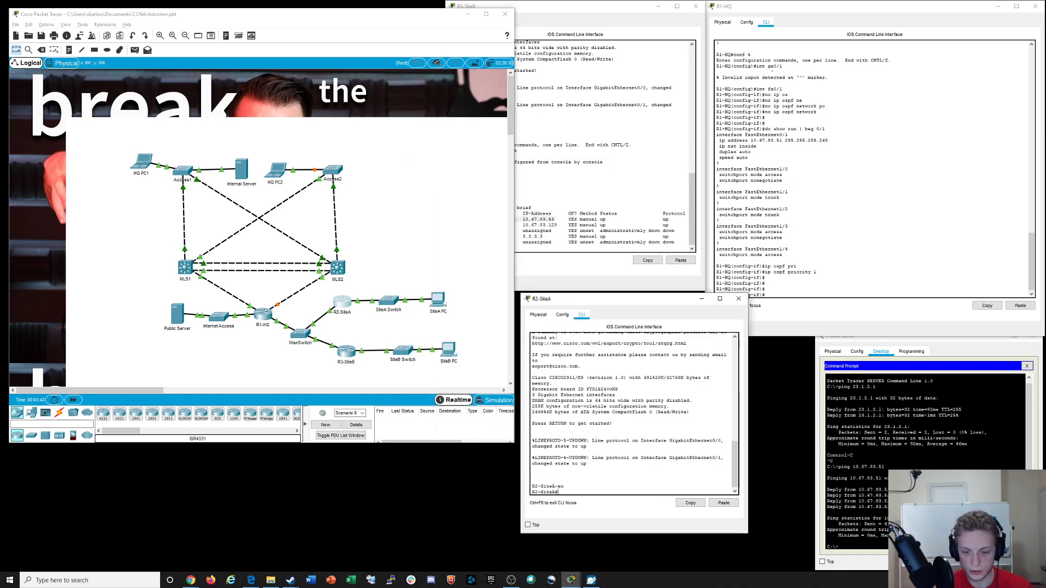
pyautogui.write('show ip int')
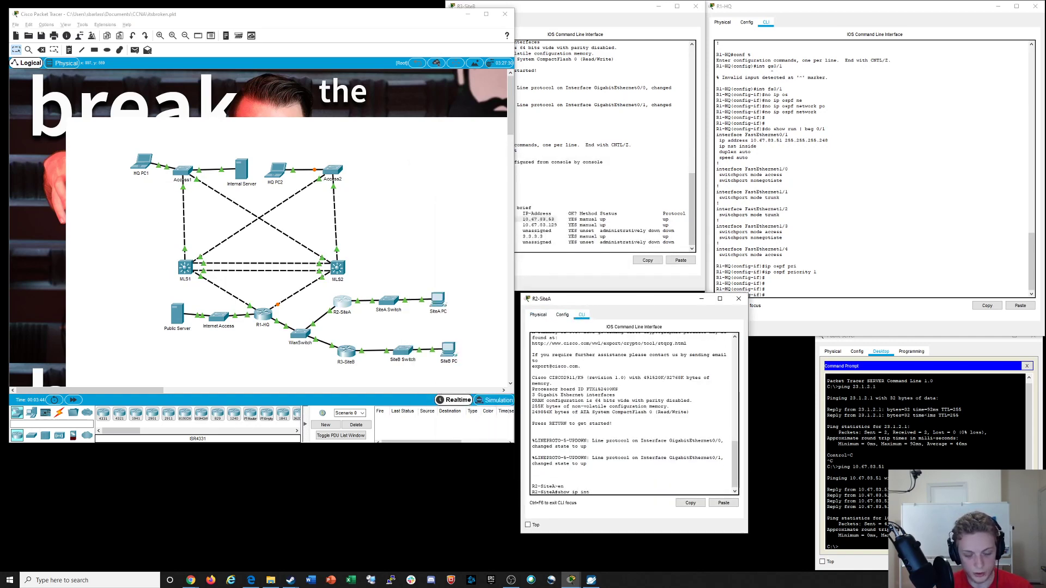
pyautogui.write(' brief')
pyautogui.press('Return')
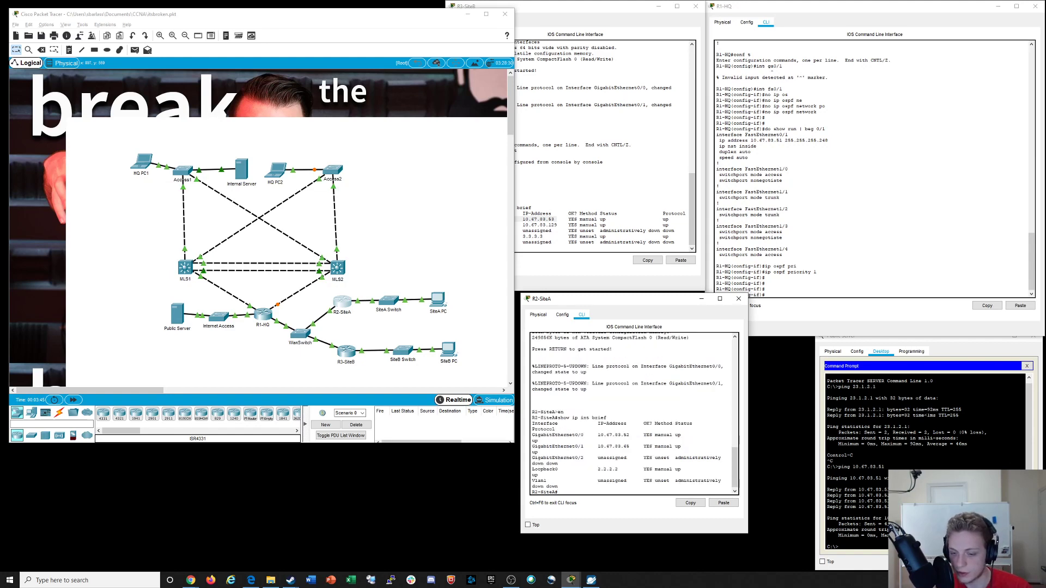
pyautogui.moveTo(632, 435); pyautogui.dragTo(581, 434)
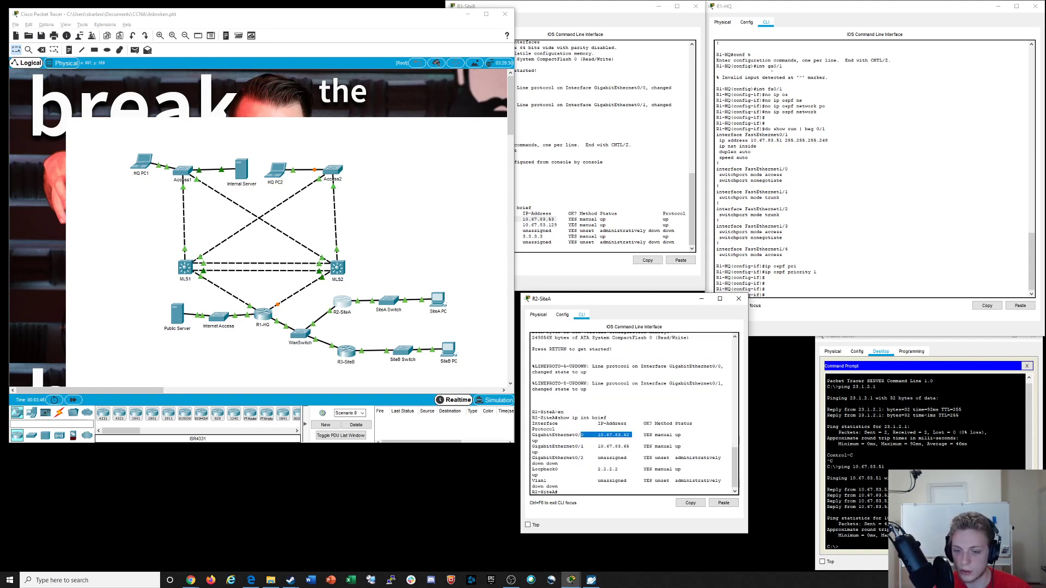
pyautogui.moveTo(632, 302); pyautogui.dragTo(700, 339)
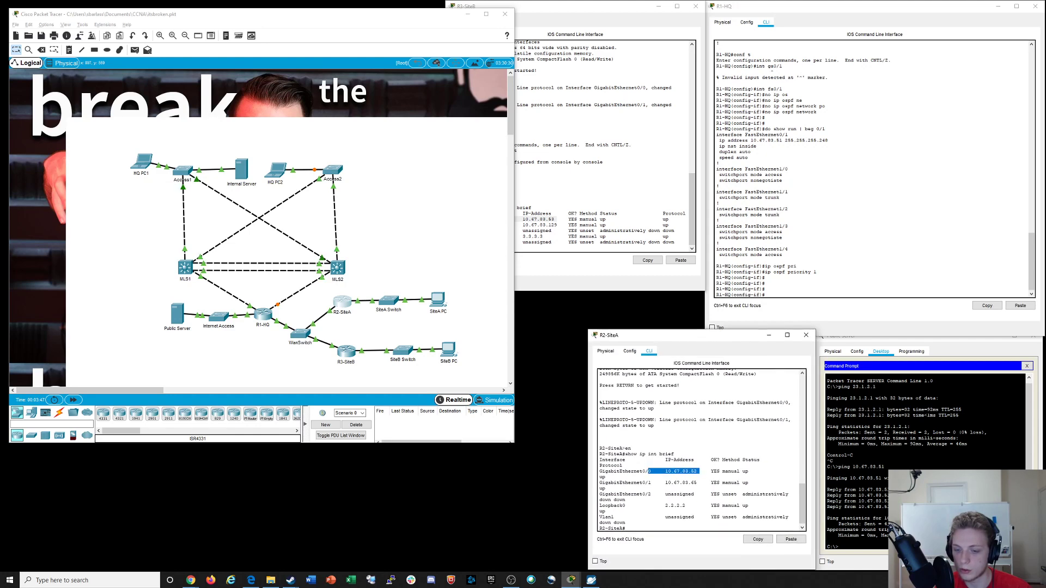
# Move R2-SiteA's window below R3-SiteB's and bring R3-SiteB's CLI forward so both routers' interface addresses can be compared
pyautogui.moveTo(588, 330); pyautogui.dragTo(511, 288)
pyautogui.click(550, 274)
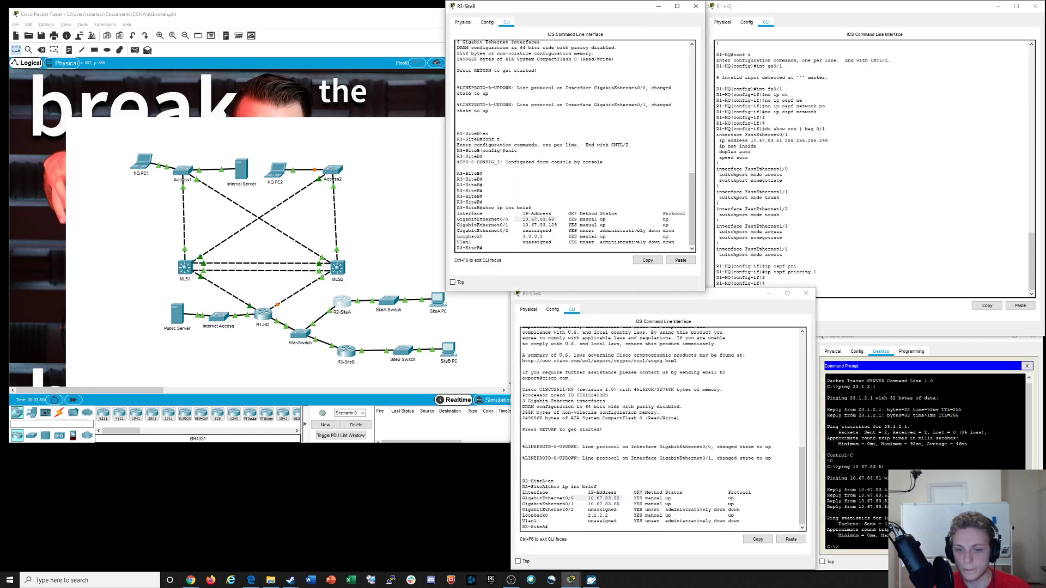
pyautogui.click(554, 242)
# Ping R3-SiteB at 10.67.83.53 from R1-HQ's interface configuration mode, using "do ping"
pyautogui.click(796, 266)
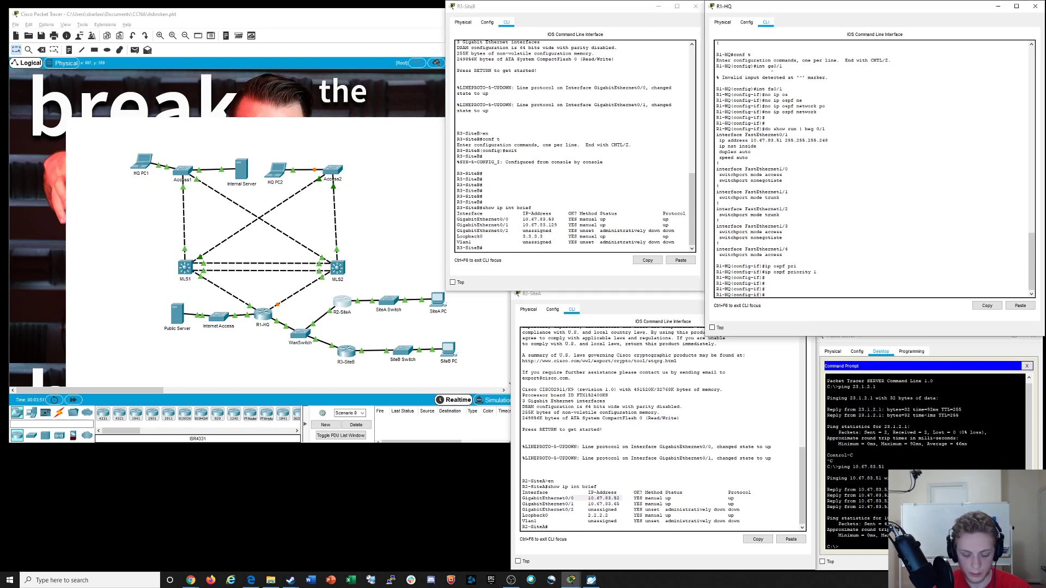
pyautogui.press('Return')
pyautogui.press('Return')
pyautogui.press('Return')
pyautogui.press('Return')
pyautogui.press('Return')
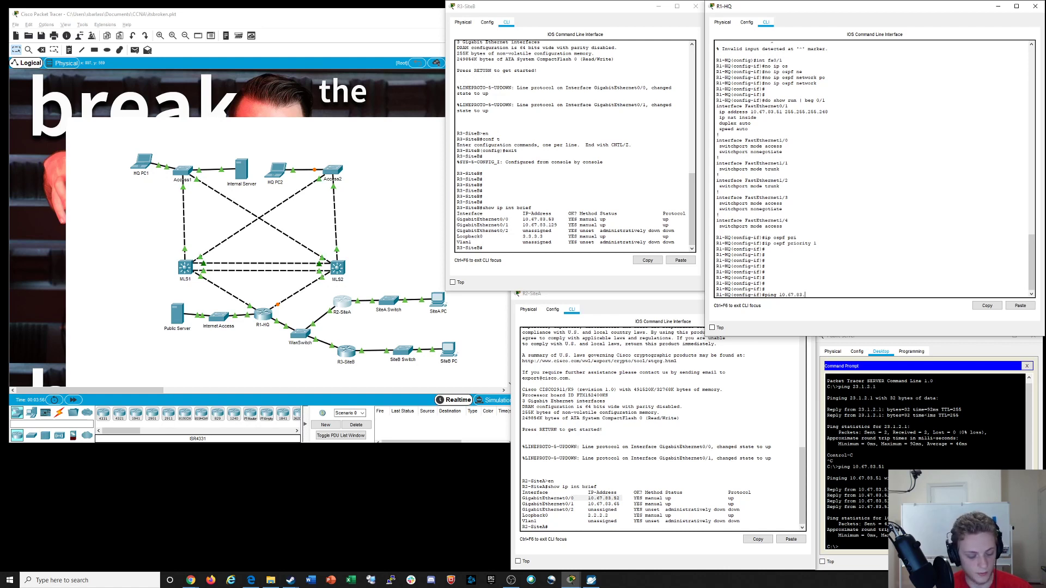
pyautogui.press('Return')
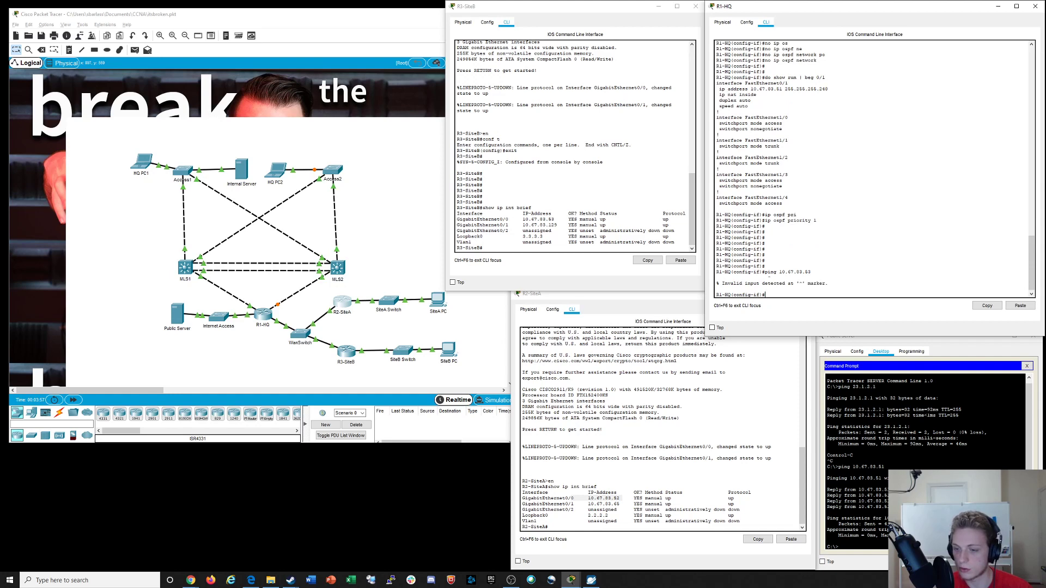
pyautogui.press('Up')
pyautogui.press('Home')
pyautogui.write('do')
pyautogui.press('Return')
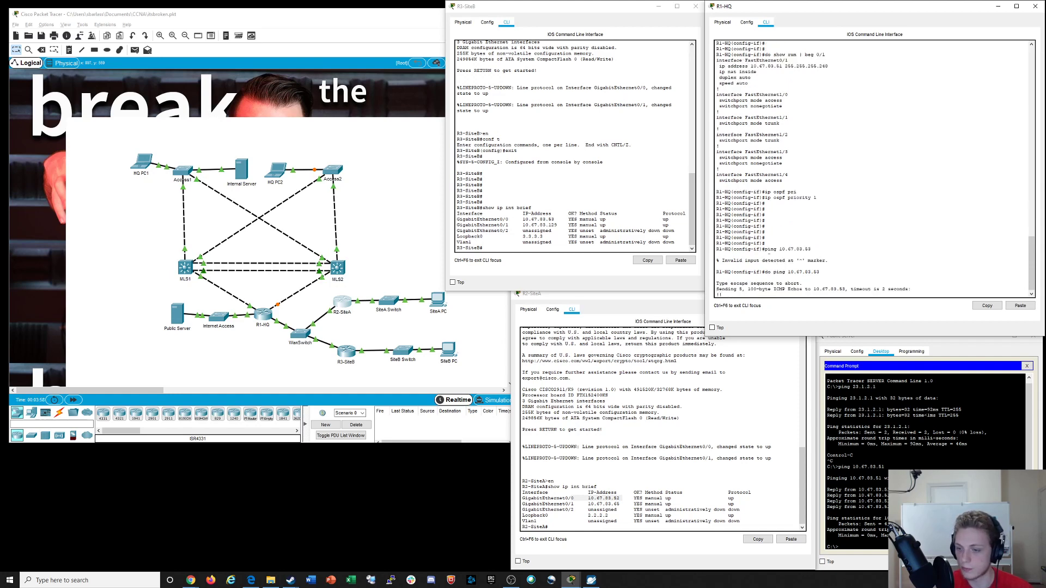
# Ping R2-SiteA at 10.67.83.52 from R1-HQ
pyautogui.press('Up')
pyautogui.press('BackSpace')
pyautogui.write('2')
pyautogui.press('Return')
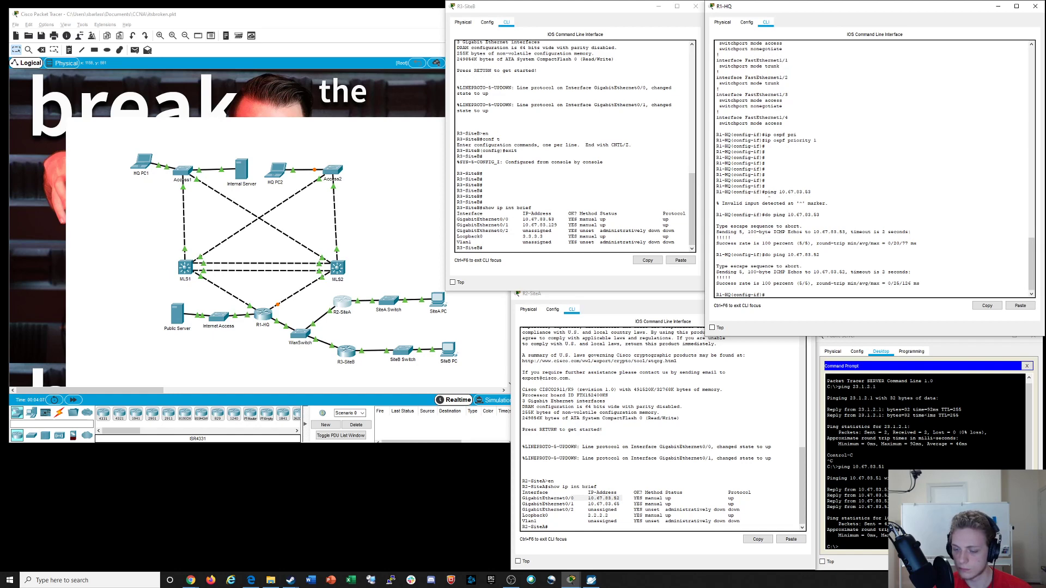
# Open SiteA PC's IP configuration to check its DHCP address and gateway, moving its window clear of the router consoles
pyautogui.click(438, 300)
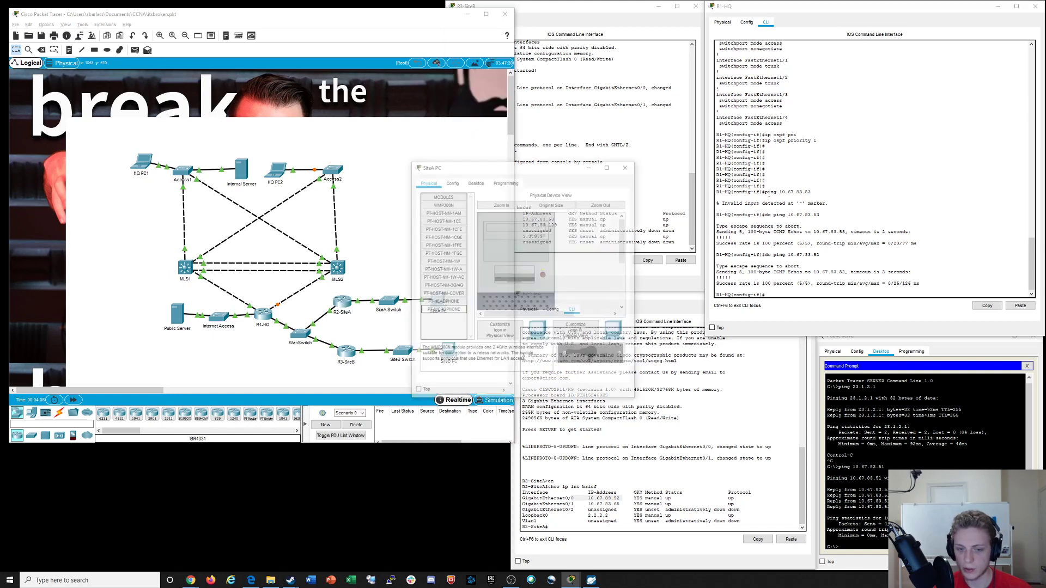
pyautogui.click(442, 215)
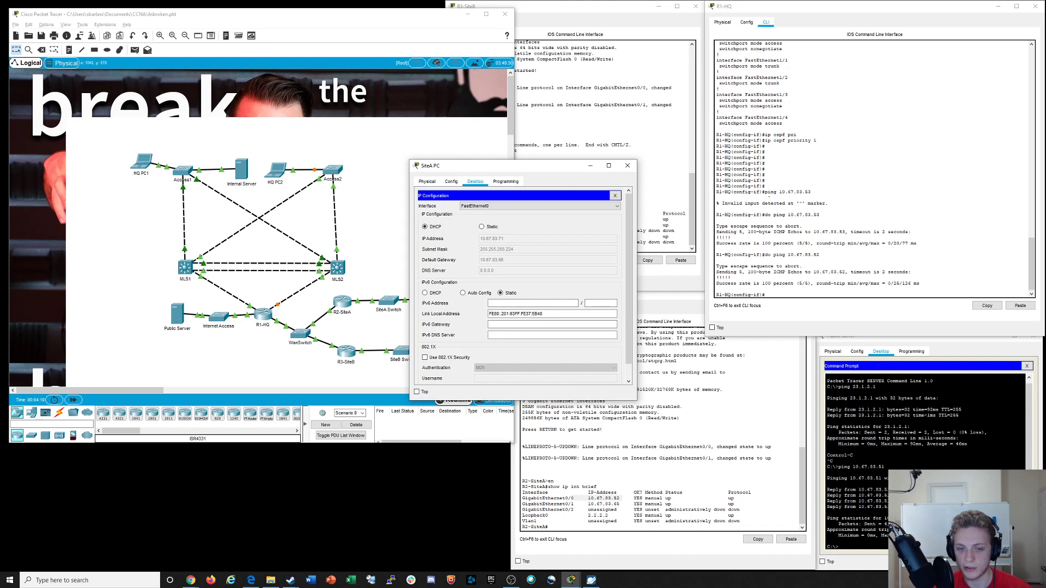
pyautogui.moveTo(535, 167); pyautogui.dragTo(386, 209)
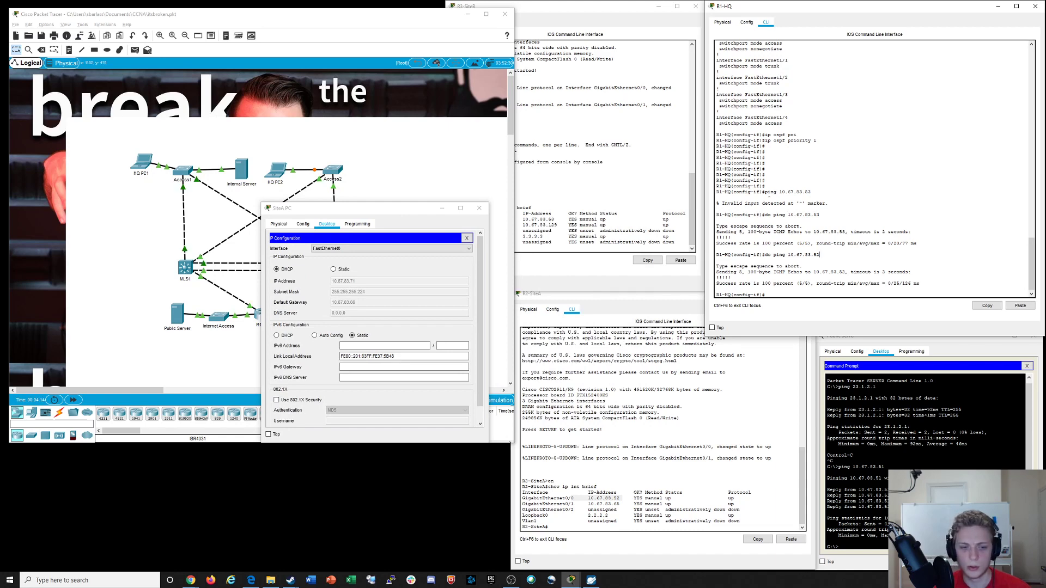
pyautogui.moveTo(409, 209); pyautogui.dragTo(449, 190)
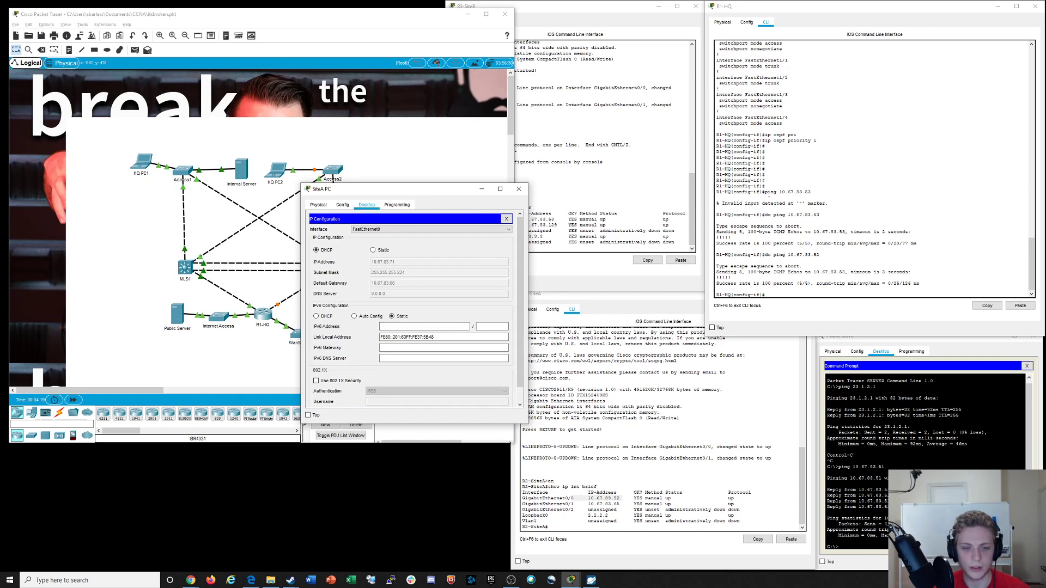
pyautogui.moveTo(434, 191); pyautogui.dragTo(417, 162)
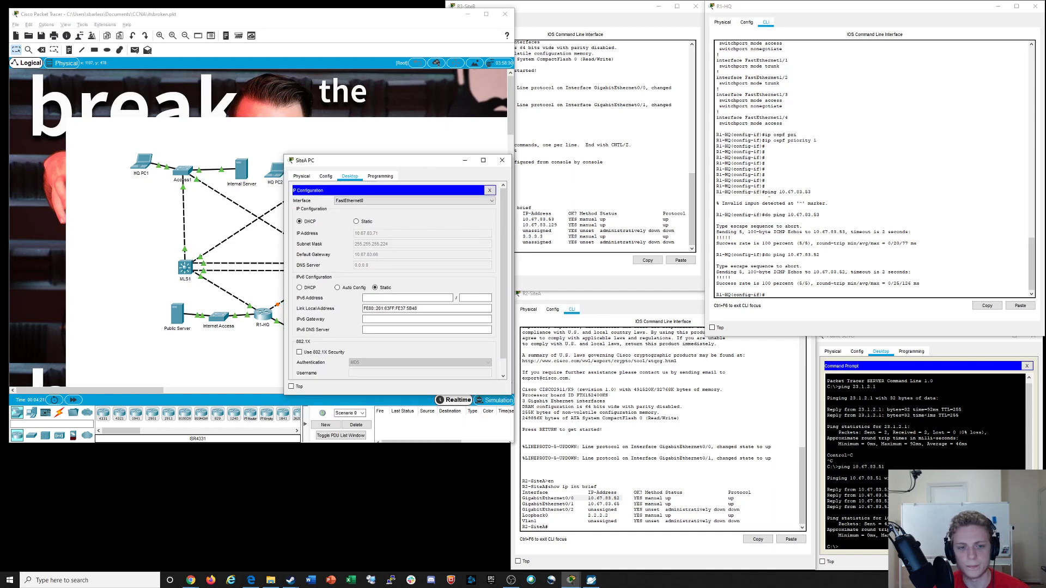
# List R1-HQ's interfaces with "do show ip int brief" and examine the FastEthernet0/1 and VLAN interface addresses
pyautogui.click(793, 243)
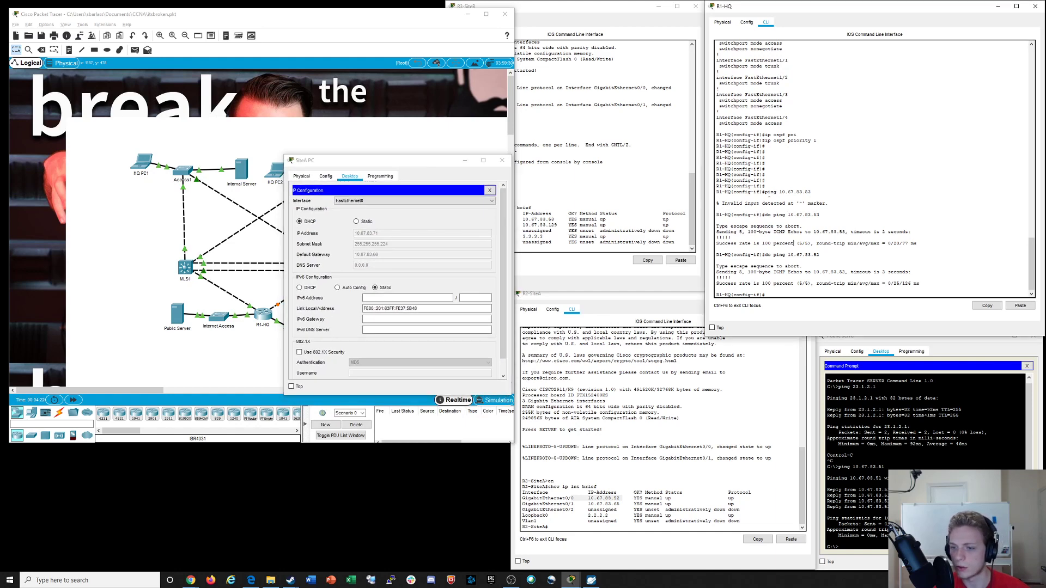
pyautogui.write('dop s')
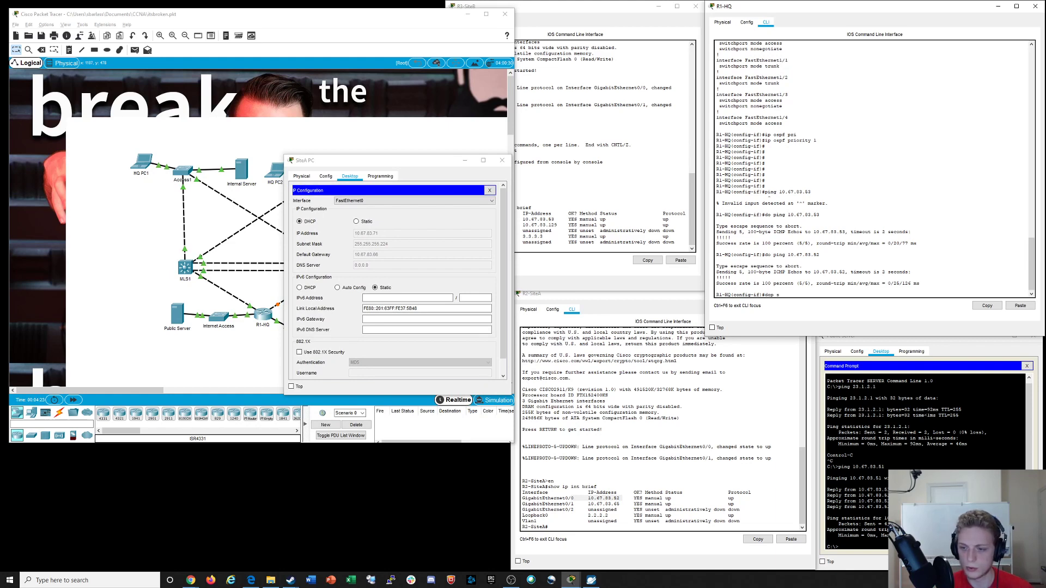
pyautogui.press('BackSpace')
pyautogui.press('BackSpace')
pyautogui.press('BackSpace')
pyautogui.write(' show ip ')
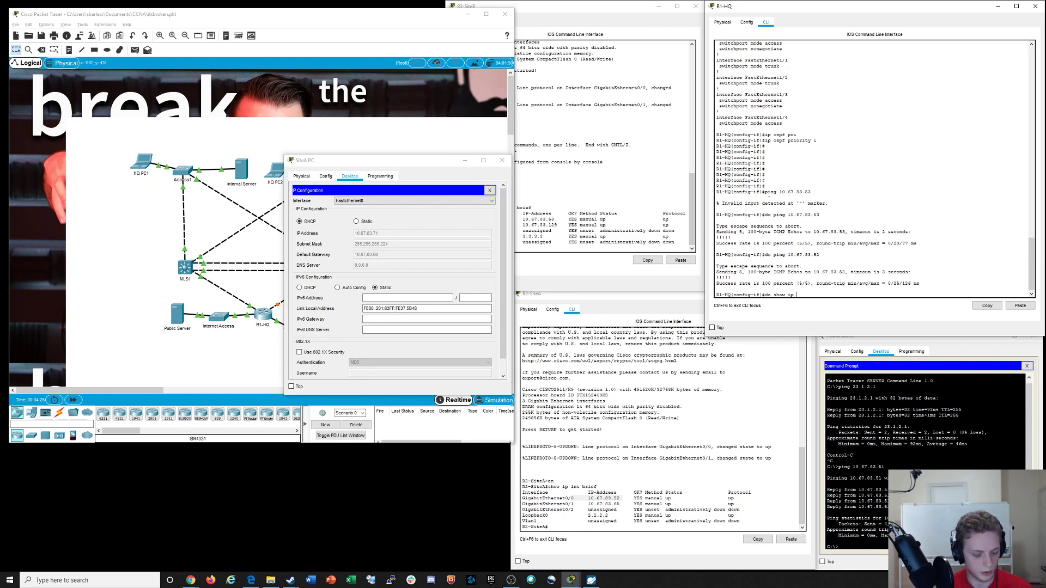
pyautogui.write('int brief')
pyautogui.press('Return')
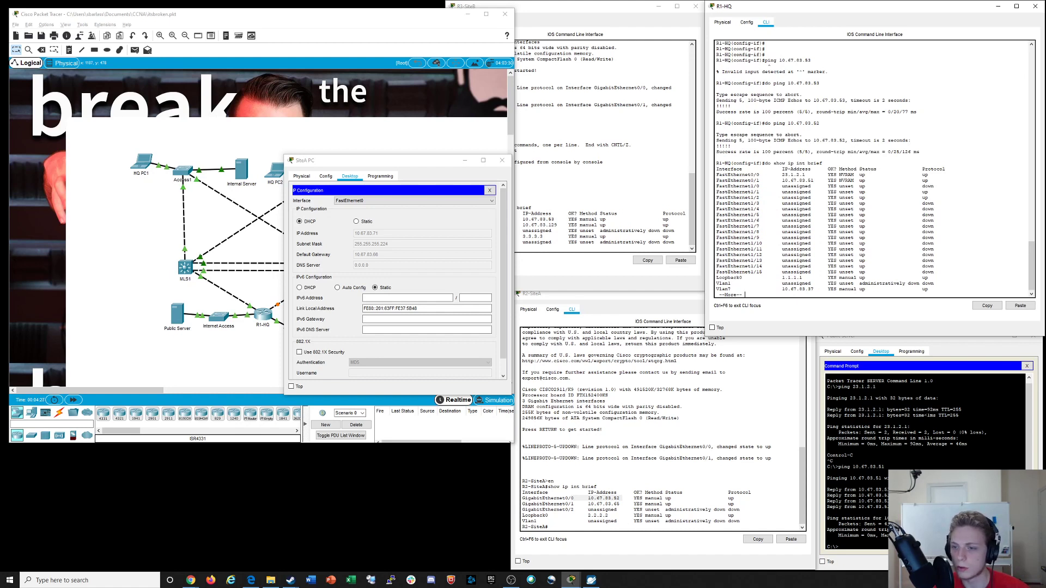
pyautogui.moveTo(776, 180); pyautogui.dragTo(823, 180)
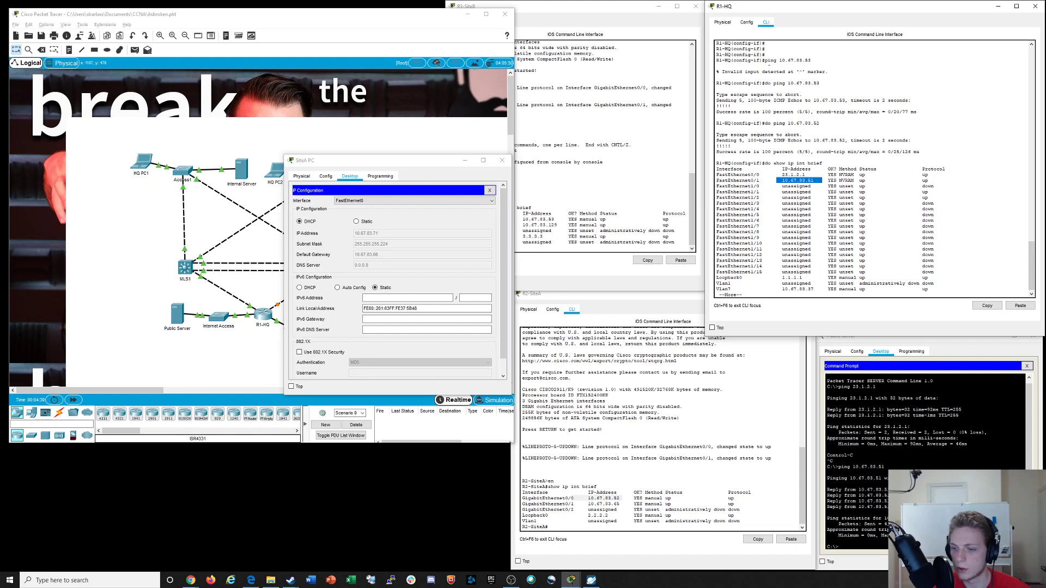
pyautogui.press('space')
pyautogui.moveTo(819, 289); pyautogui.dragTo(765, 283)
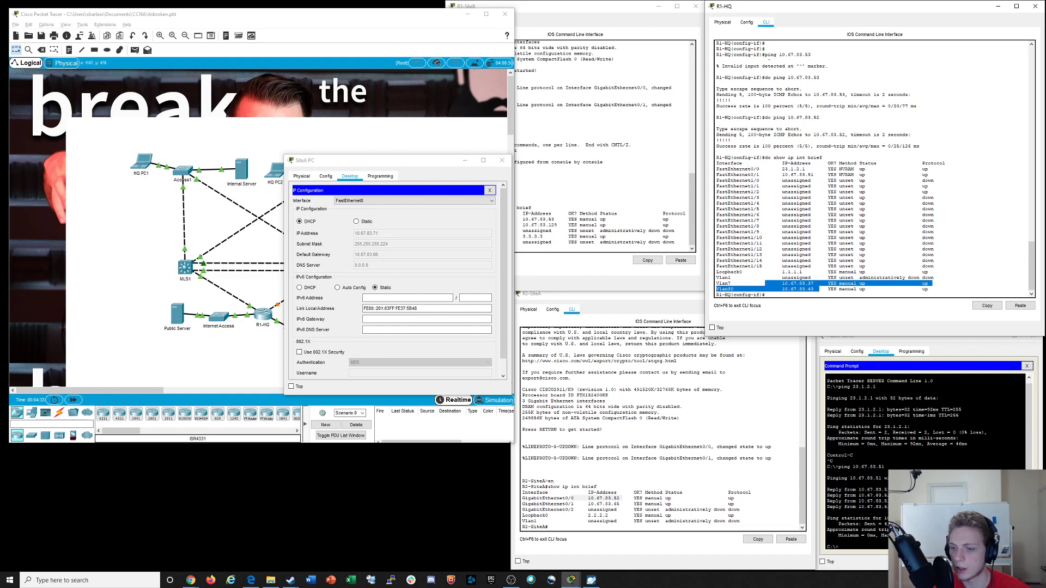
# Move SiteA PC's window aside, list SiteA Switch's interfaces with "show ip int brief" in privileged mode, and check its VLAN address
pyautogui.moveTo(414, 161); pyautogui.dragTo(696, 316)
pyautogui.click(389, 300)
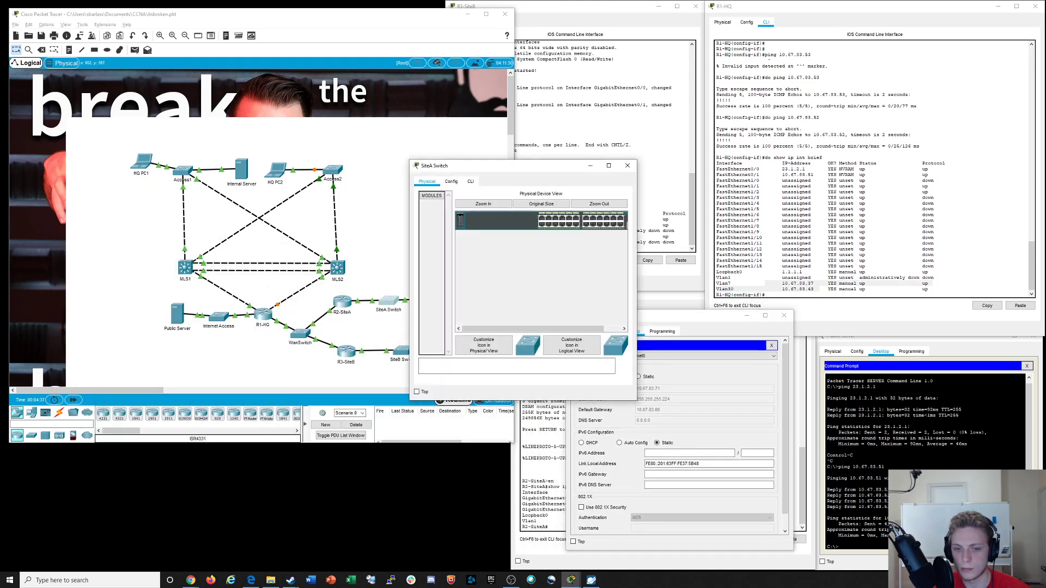
pyautogui.click(470, 182)
pyautogui.press('Return')
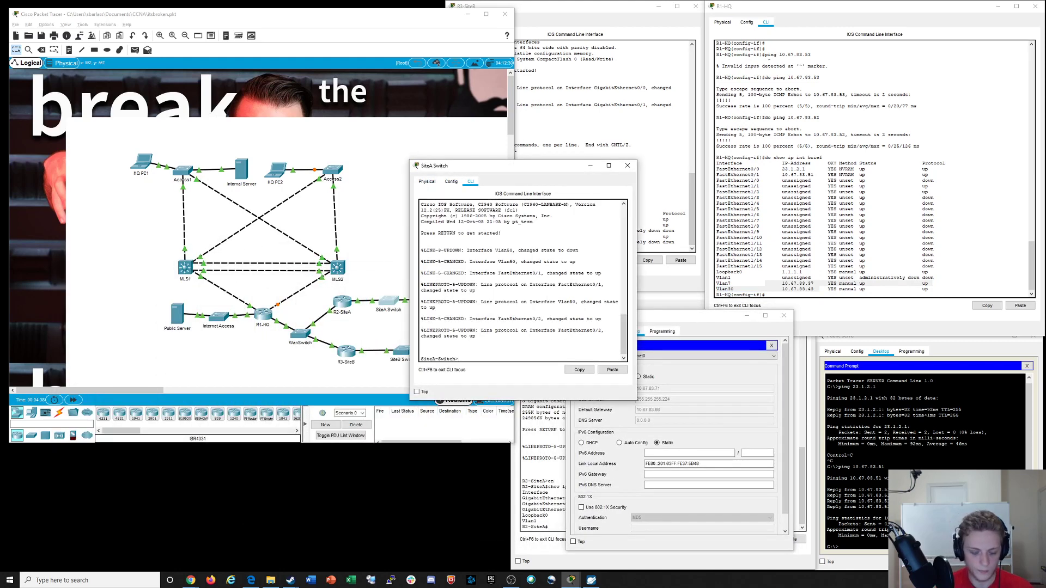
pyautogui.write('en')
pyautogui.press('Return')
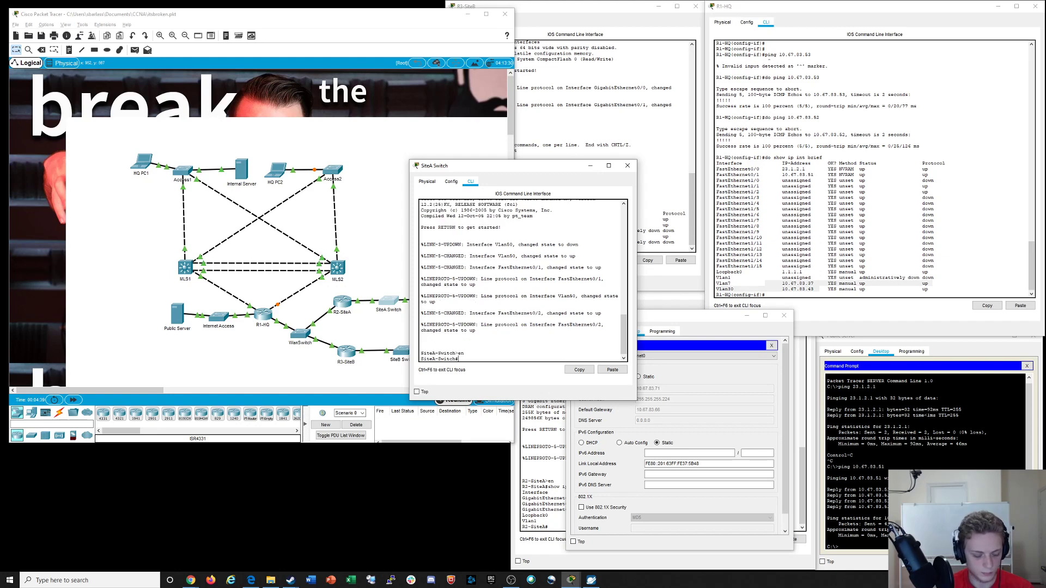
pyautogui.write('show ip int brief')
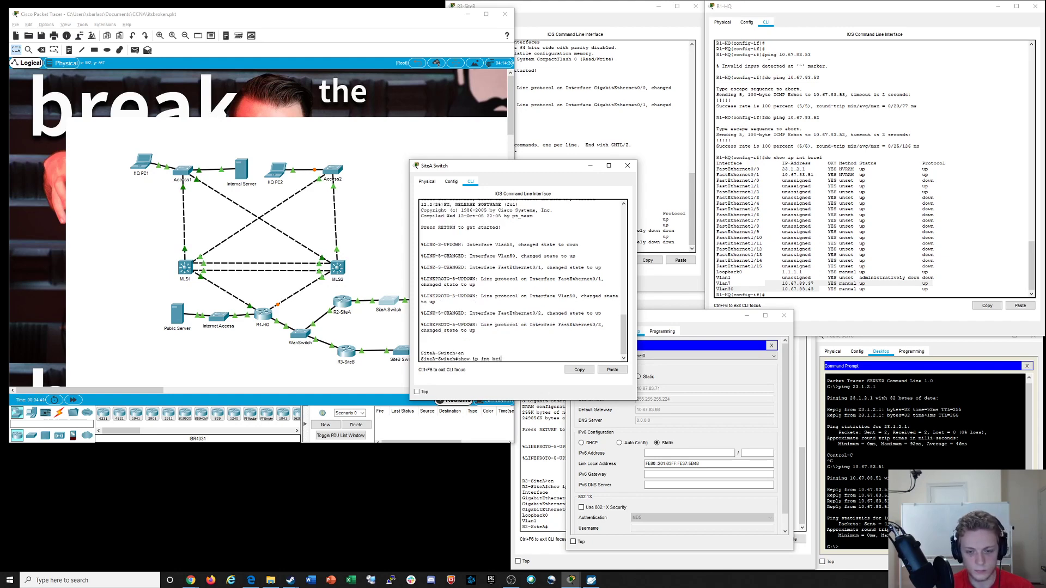
pyautogui.press('Return')
pyautogui.press('space')
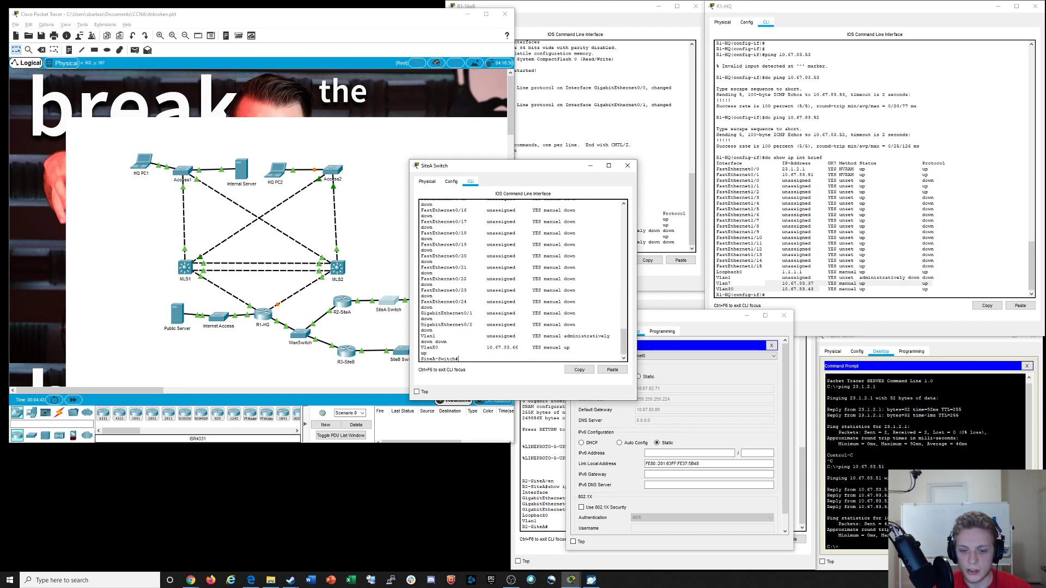
pyautogui.moveTo(458, 348)
pyautogui.mouseDown()
pyautogui.moveTo(517, 348)
pyautogui.moveTo(475, 348)
pyautogui.mouseUp()
pyautogui.tripleClick(515, 348)
pyautogui.click(517, 348)
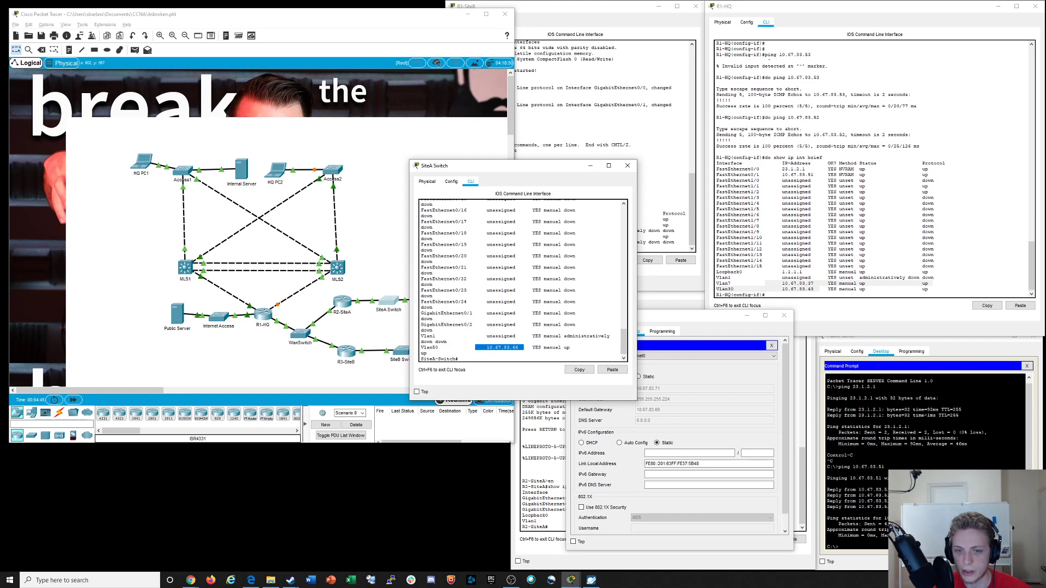
# Move SiteA Switch's window off SiteA PC's settings and ping SiteA PC at 10.67.83.71 from the switch
pyautogui.moveTo(543, 171); pyautogui.dragTo(416, 186)
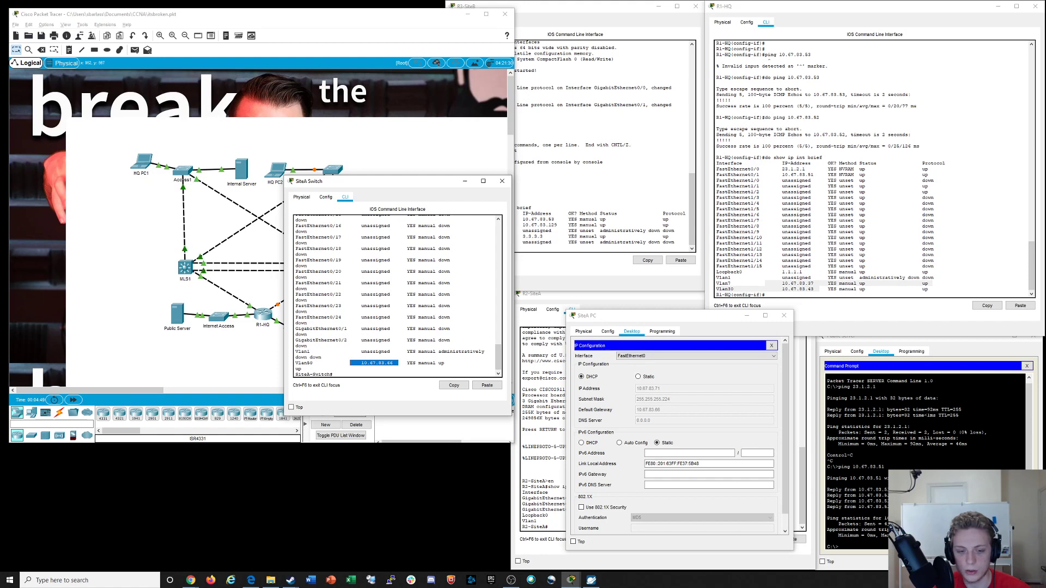
pyautogui.click(301, 369)
pyautogui.write('ping 10.67.83.')
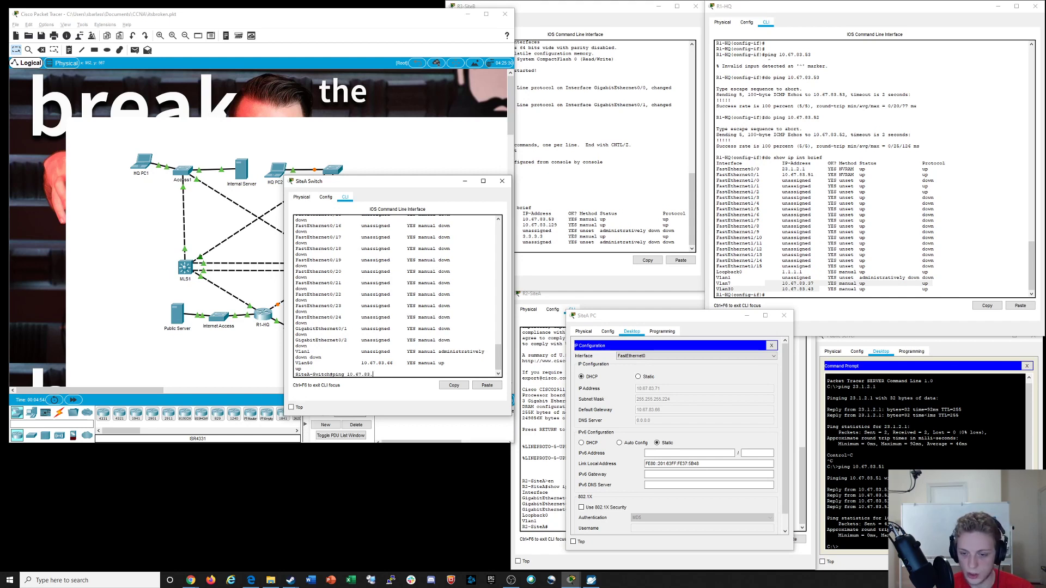
pyautogui.write('71')
pyautogui.press('Return')
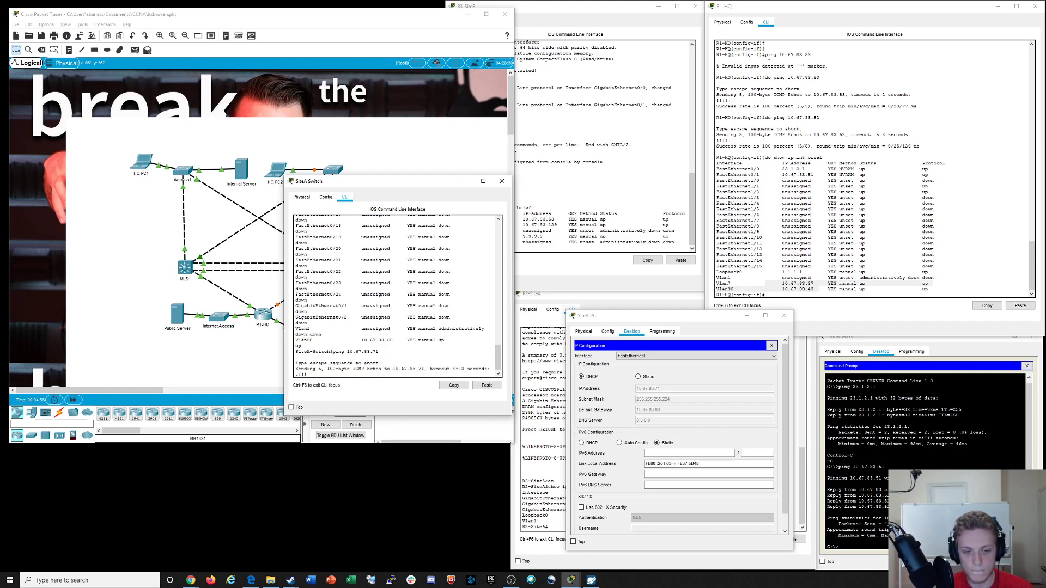
pyautogui.press('Return')
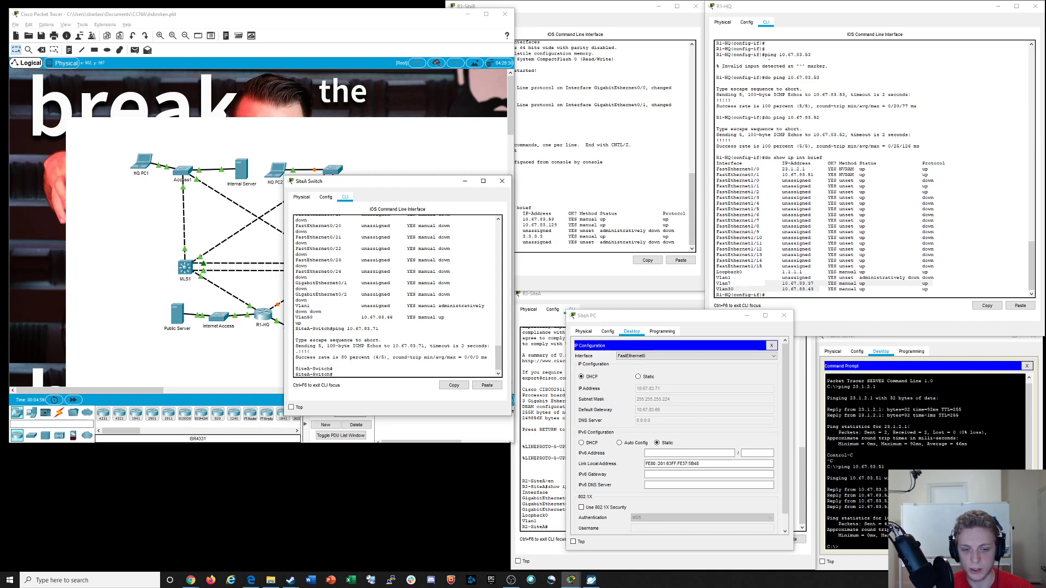
# Ping SiteA PC at 10.67.83.71 from R1-HQ with "do ping" and review R1-HQ's interface listing meanwhile
pyautogui.click(828, 285)
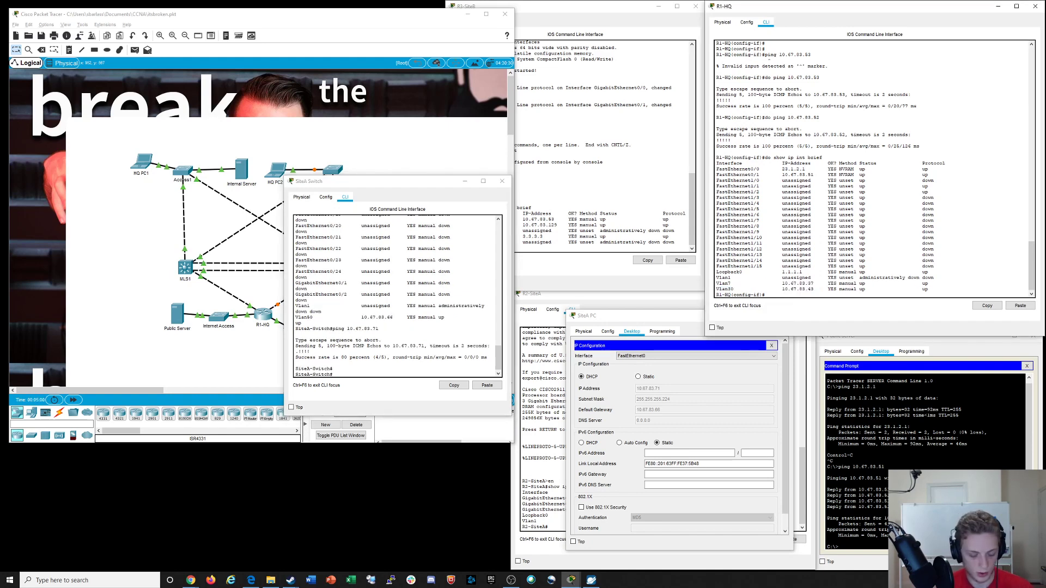
pyautogui.press('BackSpace')
pyautogui.press('BackSpace')
pyautogui.press('BackSpace')
pyautogui.press('BackSpace')
pyautogui.write('do ')
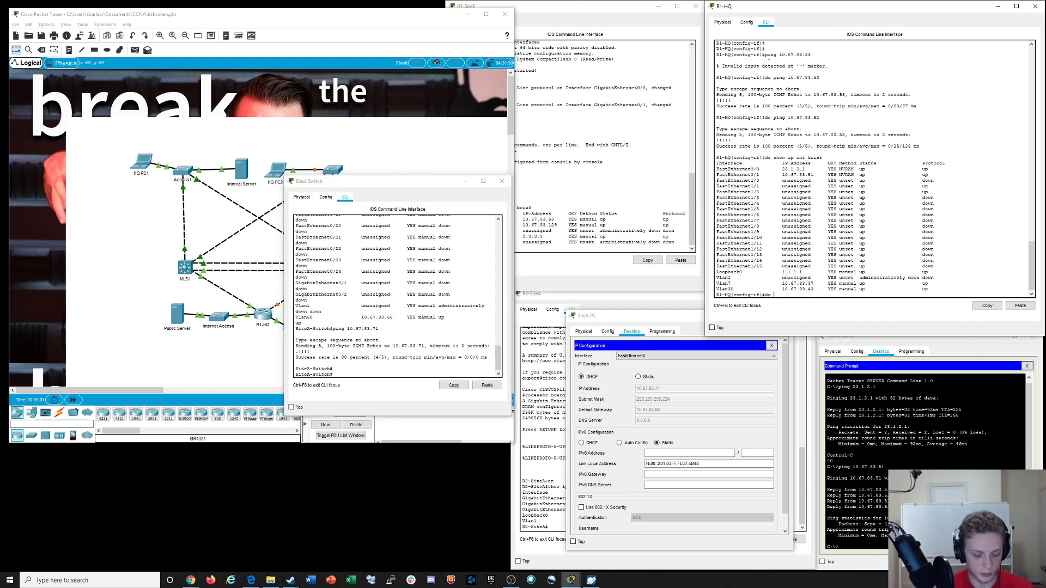
pyautogui.write('ping')
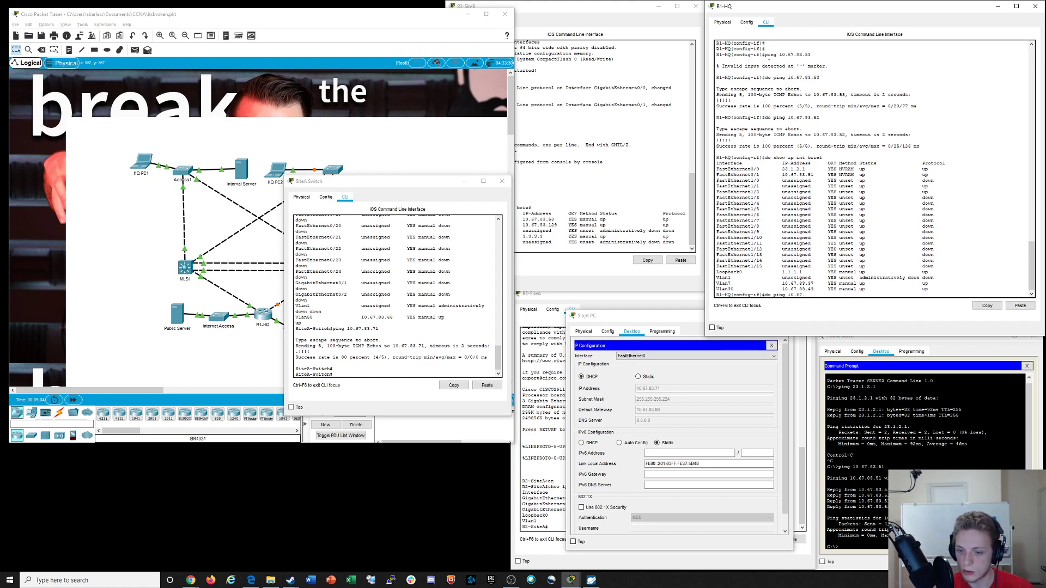
pyautogui.write('10.67.83.7')
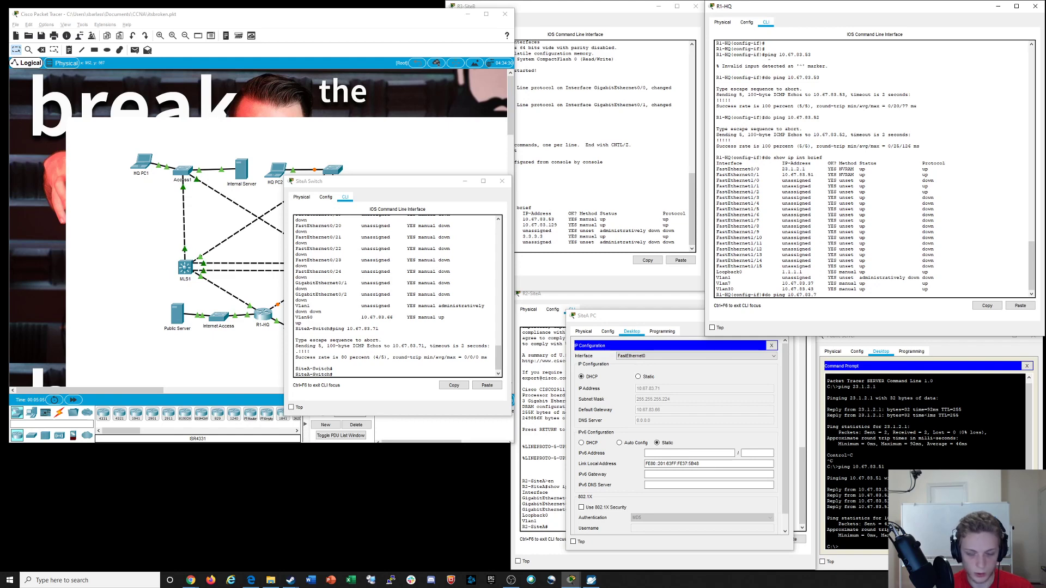
pyautogui.write('1')
pyautogui.press('Return')
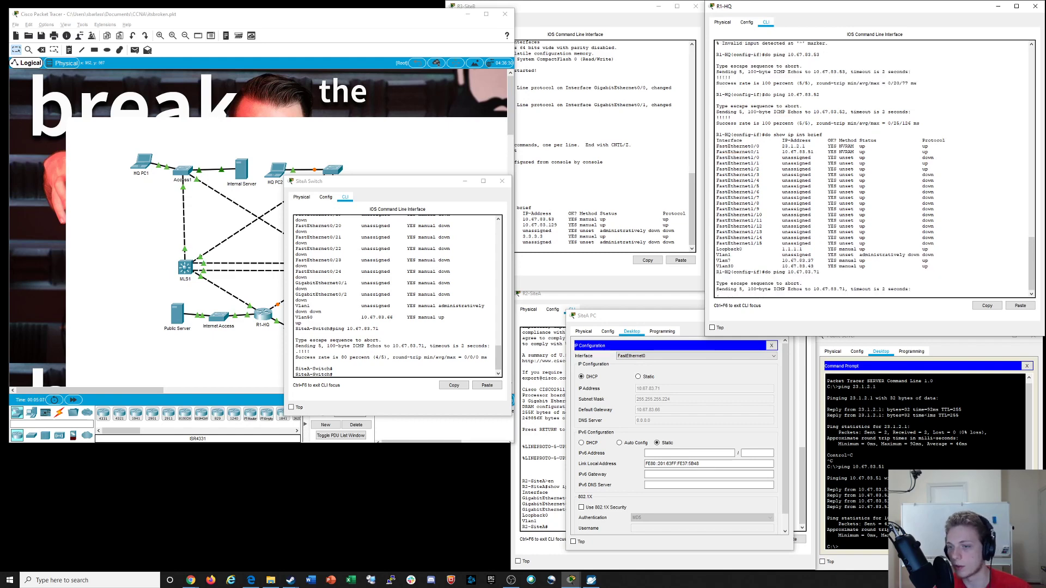
pyautogui.moveTo(823, 266); pyautogui.dragTo(764, 135)
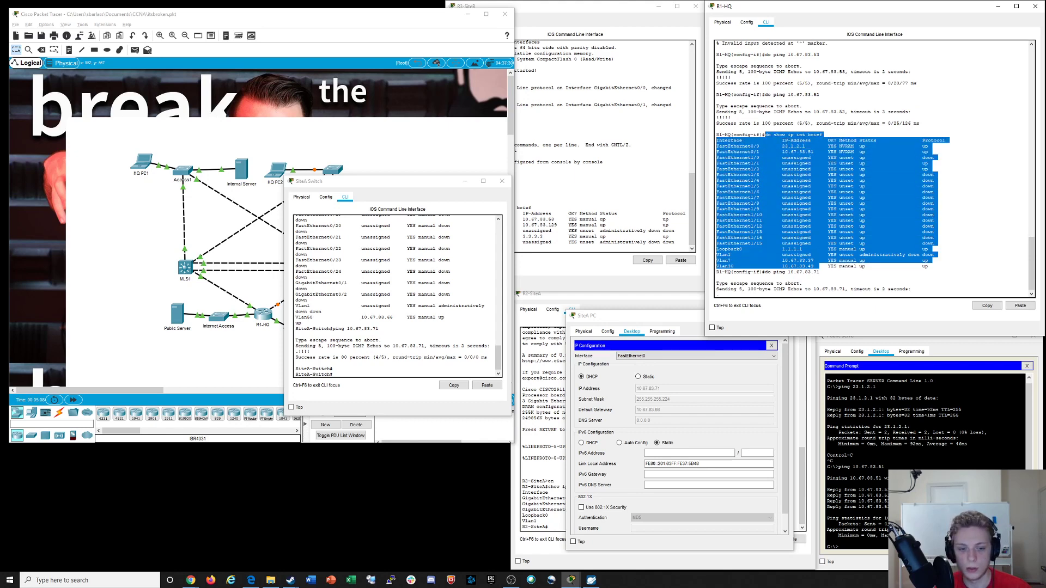
# List SiteA Switch's interfaces with "show ip int brief | beg 10" and check its VLAN interface address
pyautogui.click(309, 352)
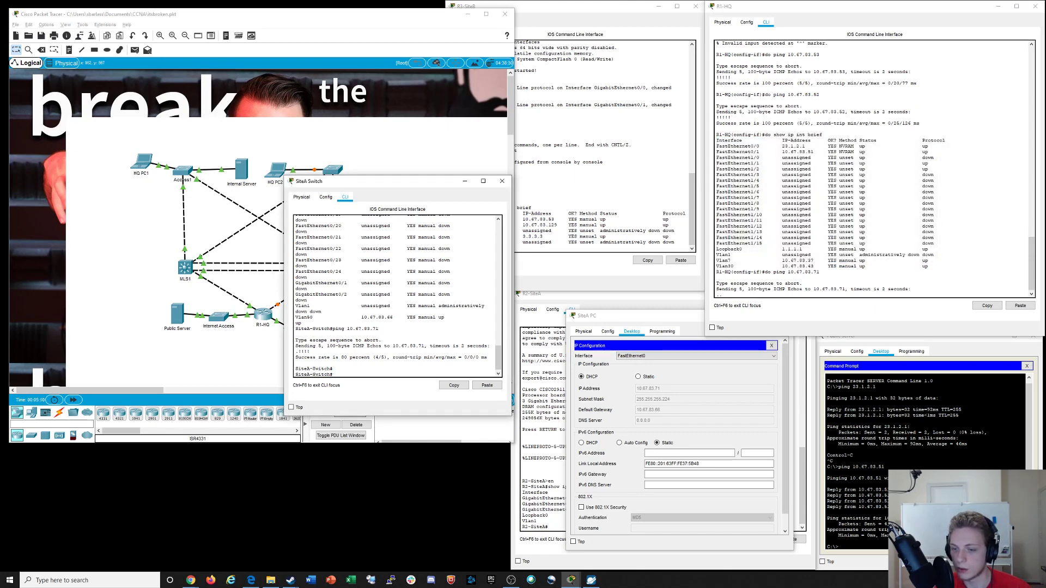
pyautogui.write('show ip int brief')
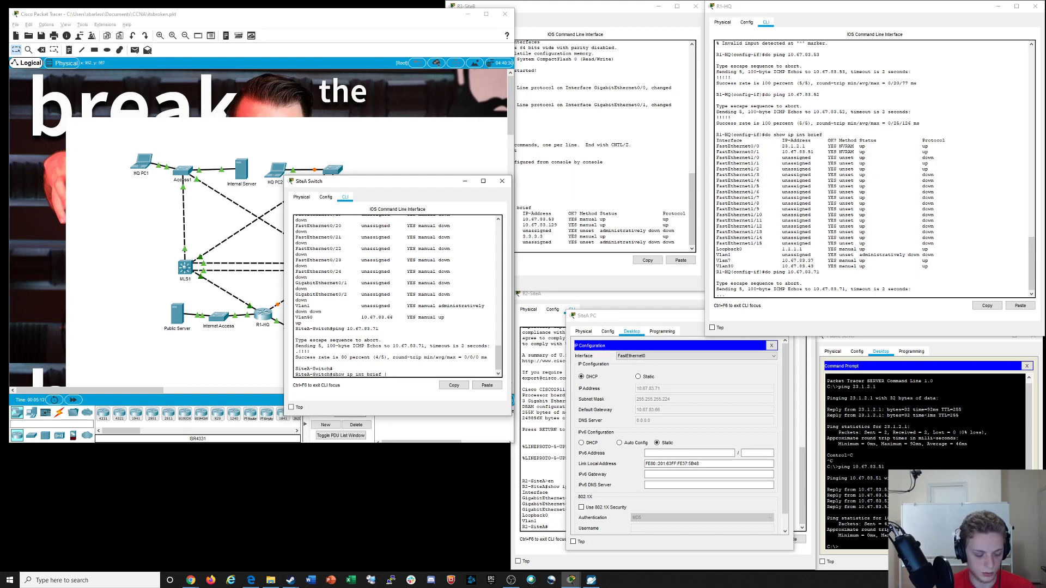
pyautogui.write(' | beg 10')
pyautogui.press('Return')
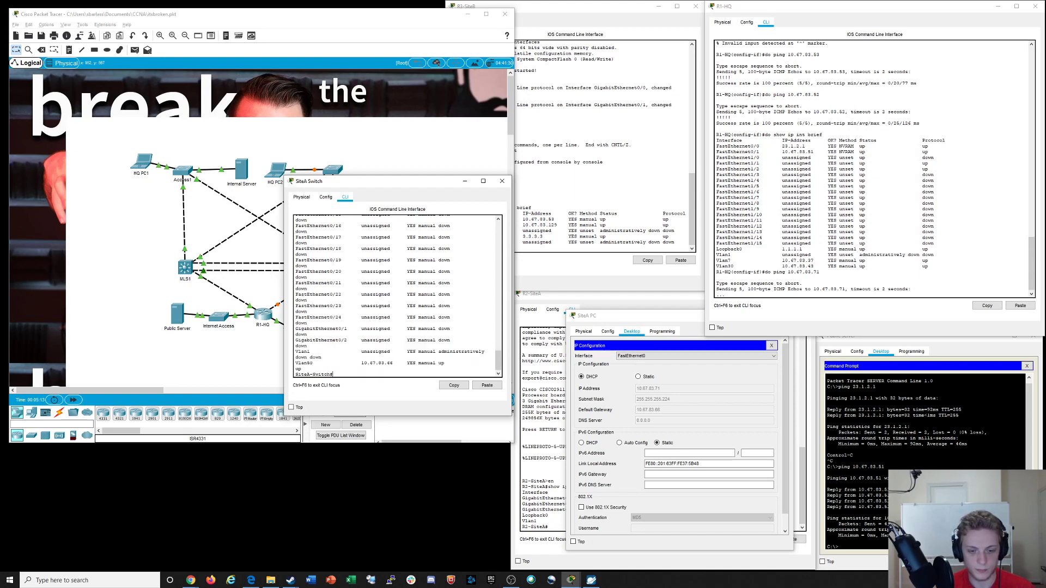
pyautogui.scroll(6, 397, 294)
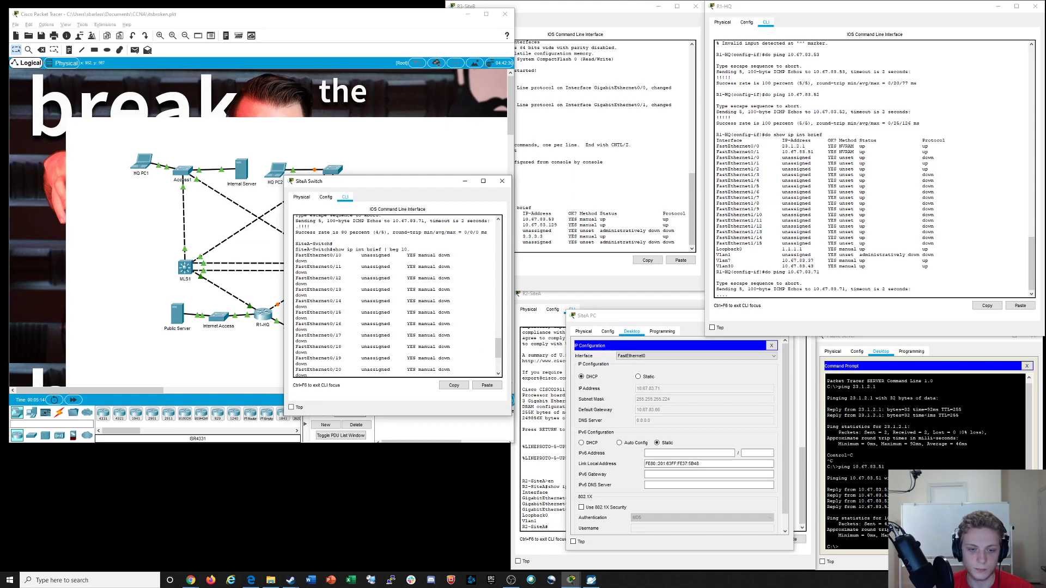
pyautogui.scroll(-6, 396, 294)
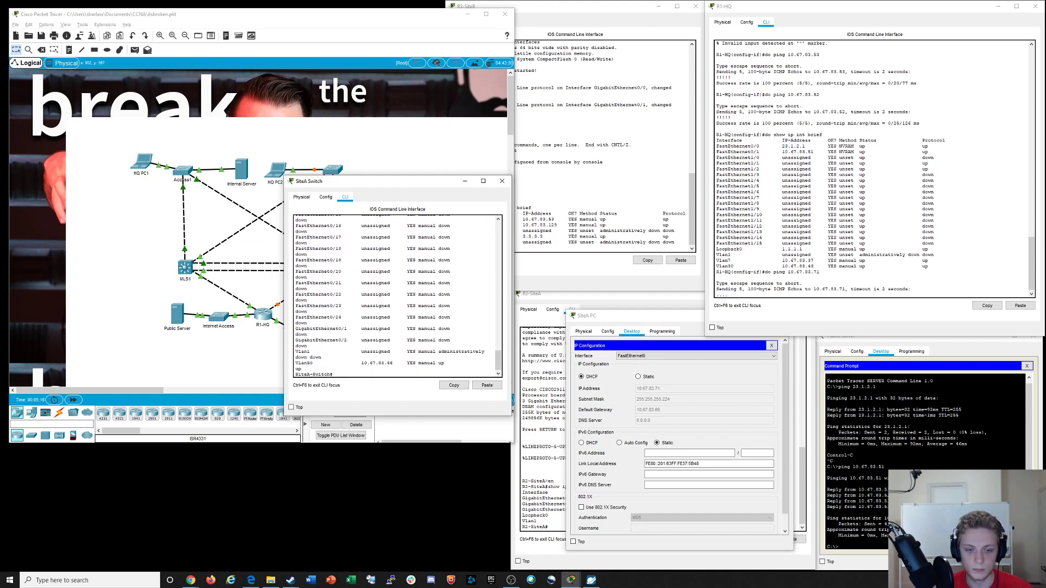
pyautogui.moveTo(398, 361); pyautogui.dragTo(325, 355)
pyautogui.moveTo(398, 362); pyautogui.dragTo(353, 361)
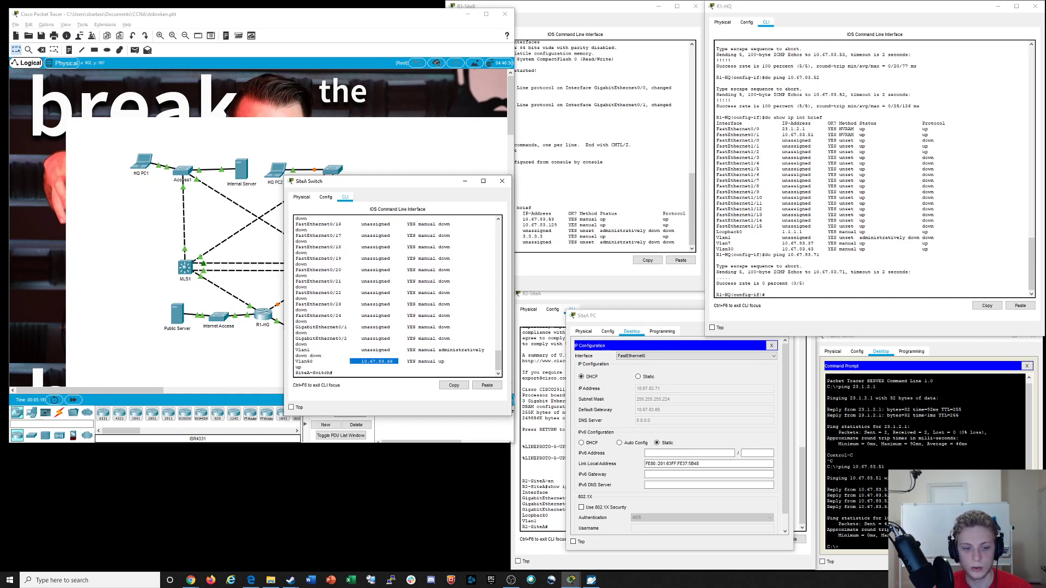
# Move SiteA Switch's window off the topology and ping the switch at 10.67.83.66 from R2-SiteA
pyautogui.moveTo(402, 184); pyautogui.dragTo(127, 323)
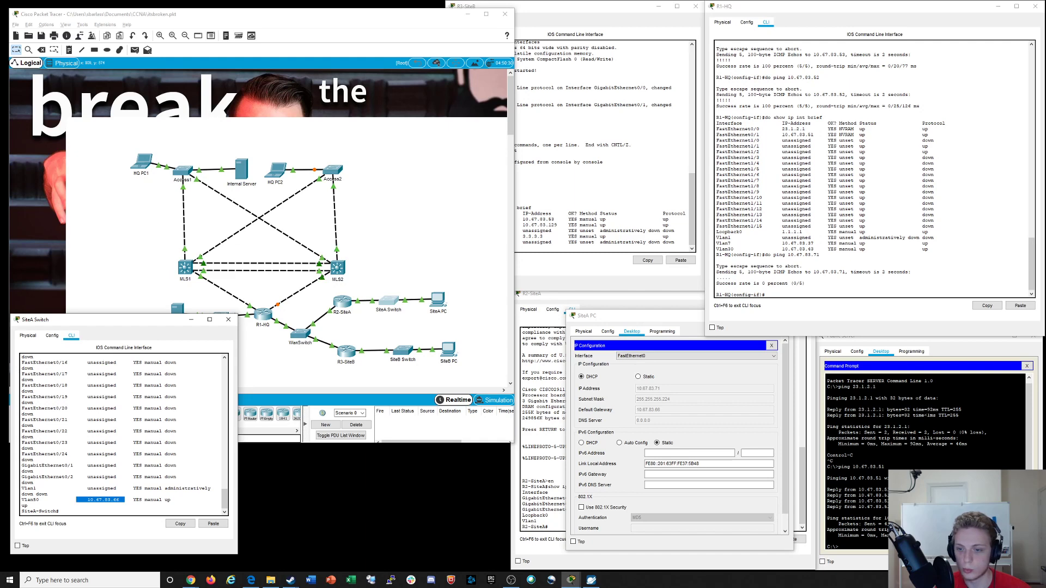
pyautogui.click(577, 201)
pyautogui.click(540, 389)
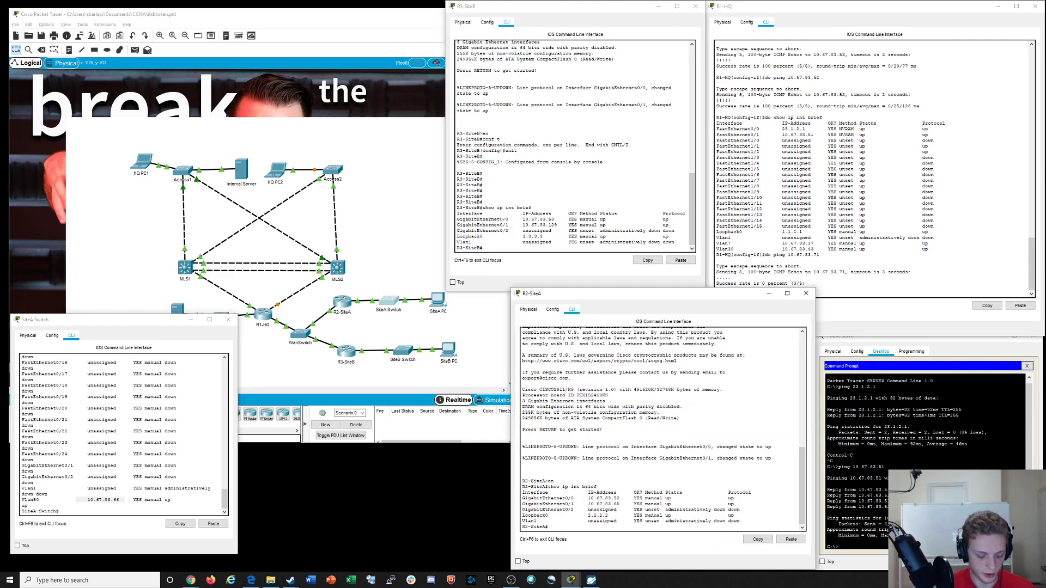
pyautogui.write('ping 10')
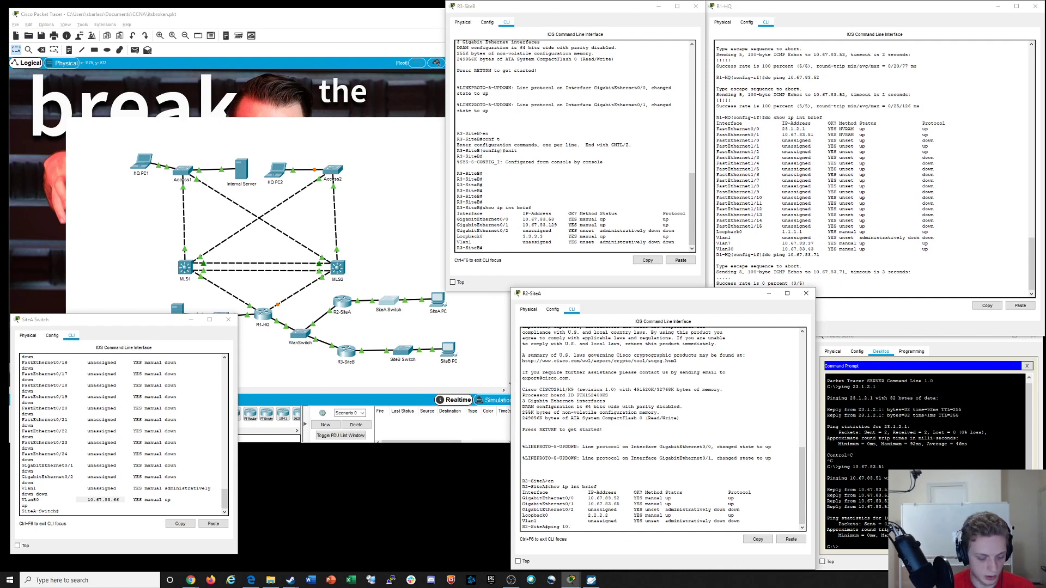
pyautogui.write('.67')
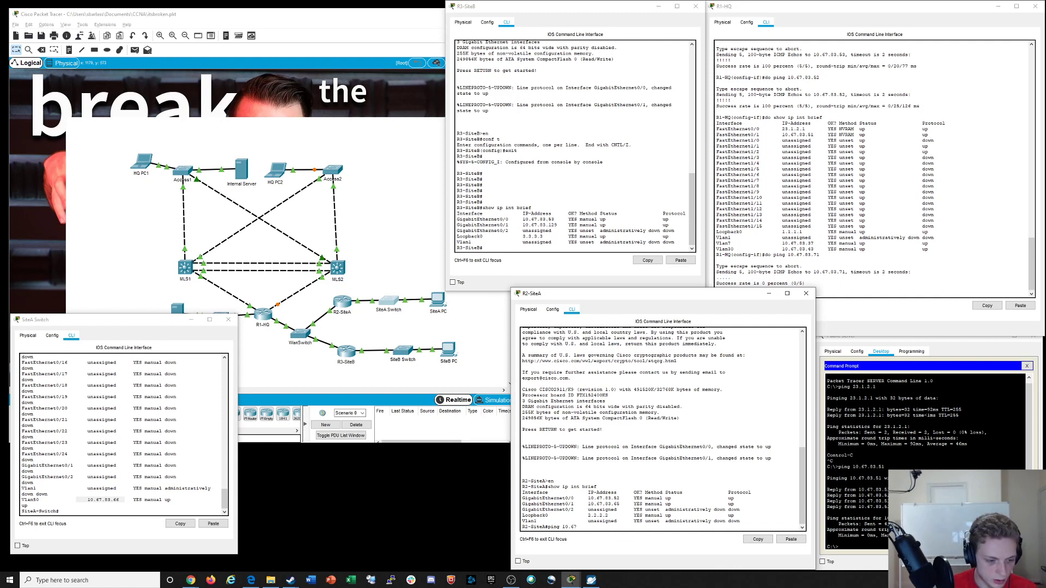
pyautogui.write('.83.66')
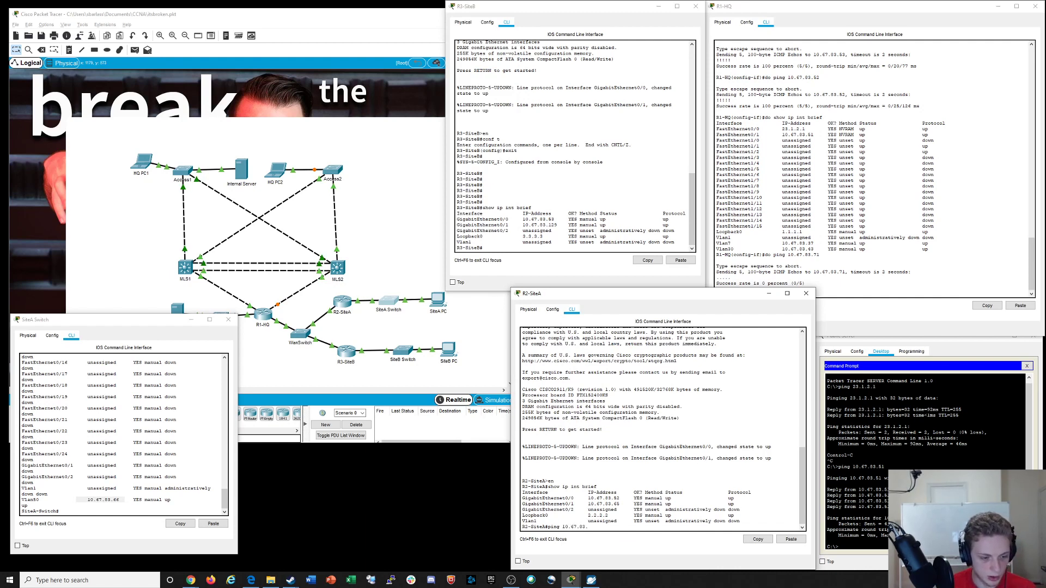
pyautogui.press('Return')
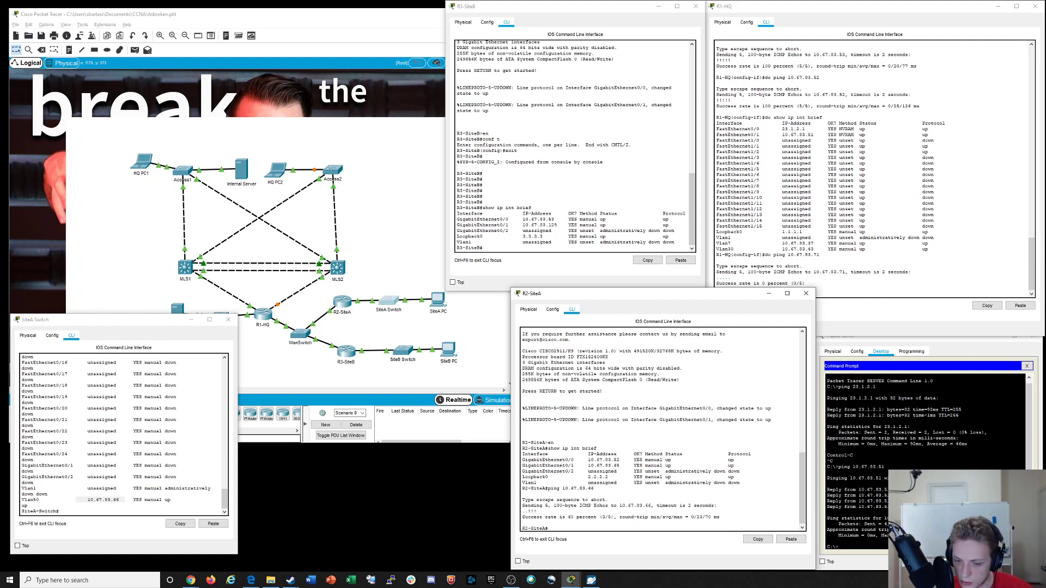
# Check R2-SiteA's GigabitEthernet0/1 entry, then run "show cdp neighbors" and examine the SiteA-Switch neighbor's local interface and port
pyautogui.moveTo(622, 466); pyautogui.dragTo(522, 466)
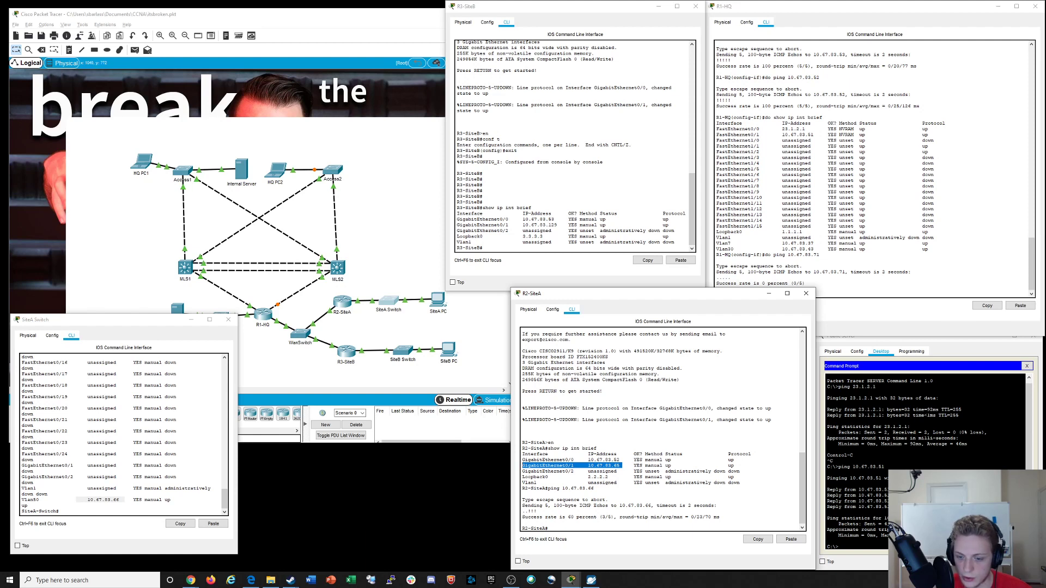
pyautogui.moveTo(737, 466); pyautogui.dragTo(521, 465)
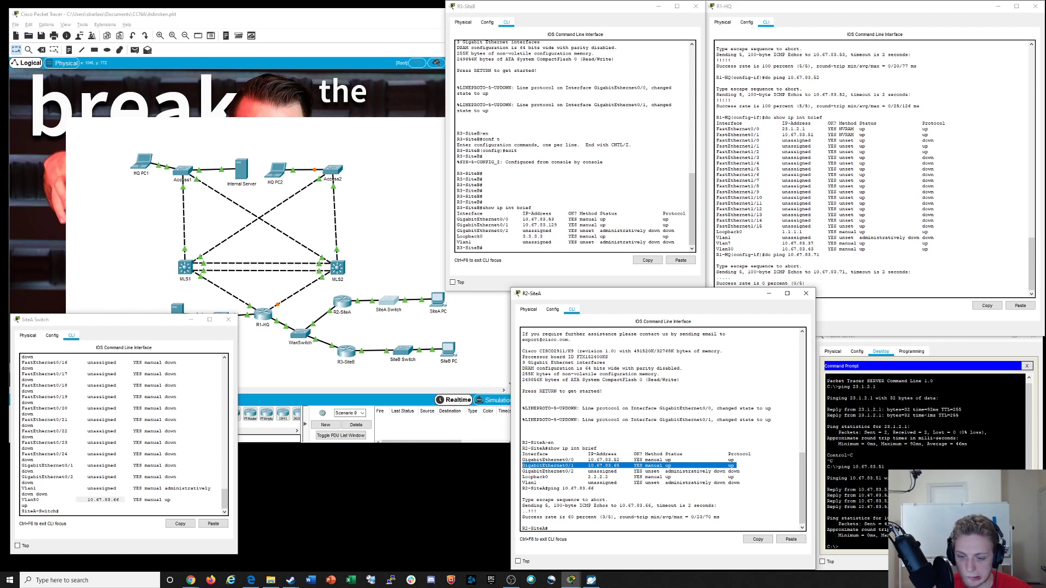
pyautogui.write('show cdp n')
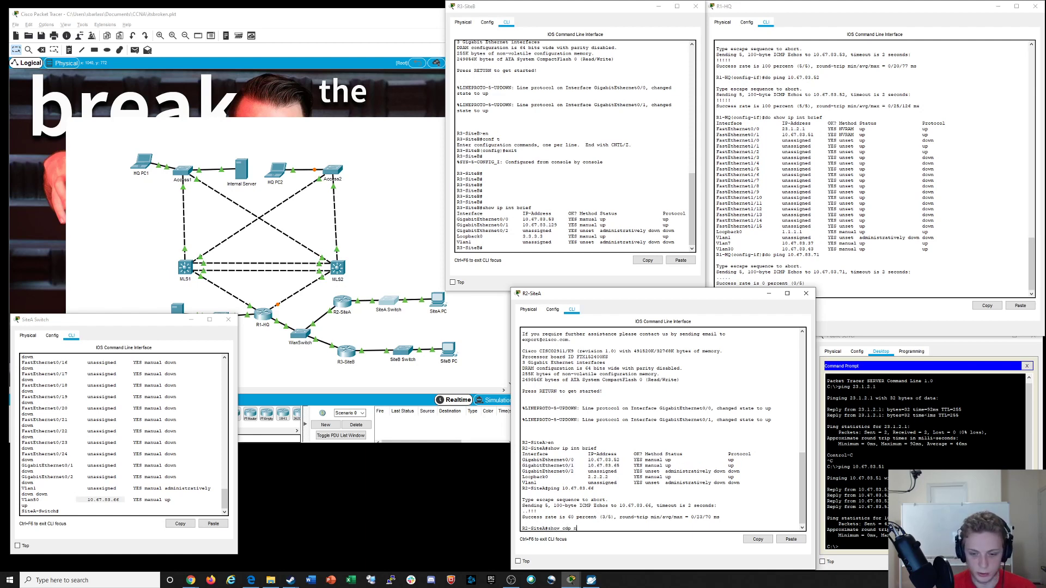
pyautogui.write('ei')
pyautogui.press('Tab')
pyautogui.press('Return')
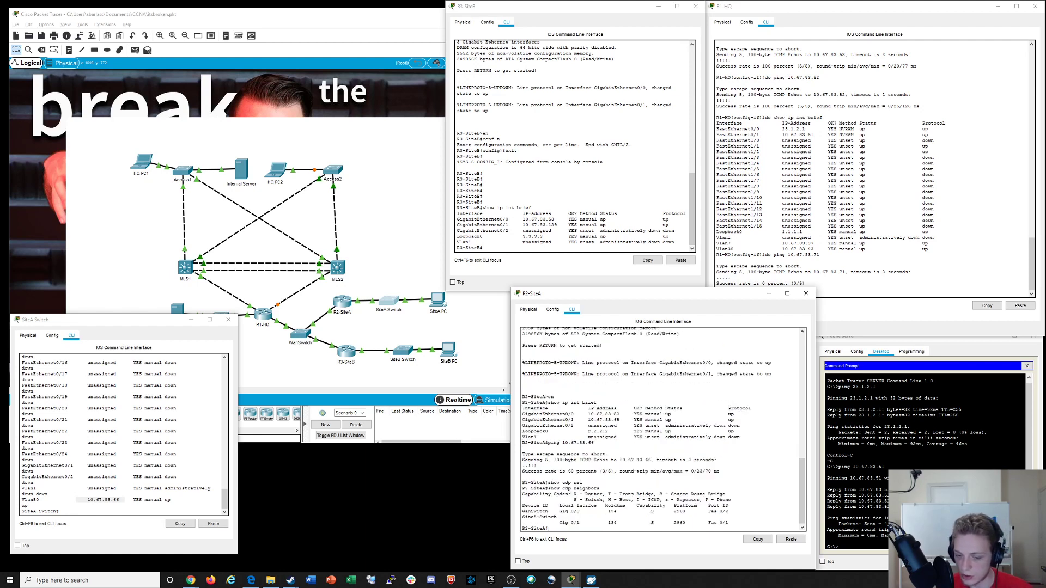
pyautogui.moveTo(557, 523); pyautogui.dragTo(728, 523)
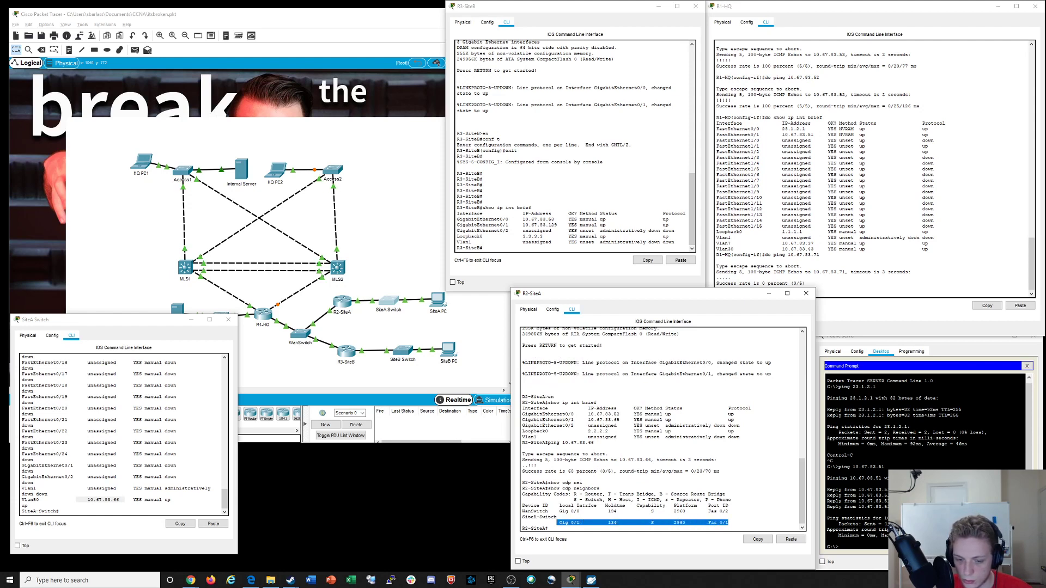
pyautogui.moveTo(557, 517); pyautogui.dragTo(521, 517)
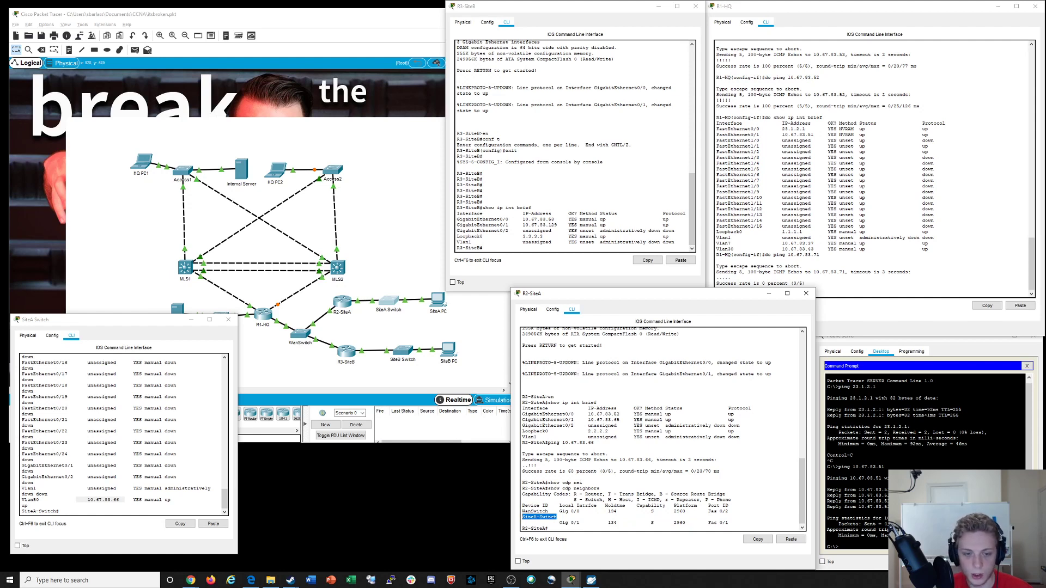
# Check the switch port in R2-SiteA's CDP entry and display SiteA Switch's configuration with "show run | beg 0/1"
pyautogui.click(36, 448)
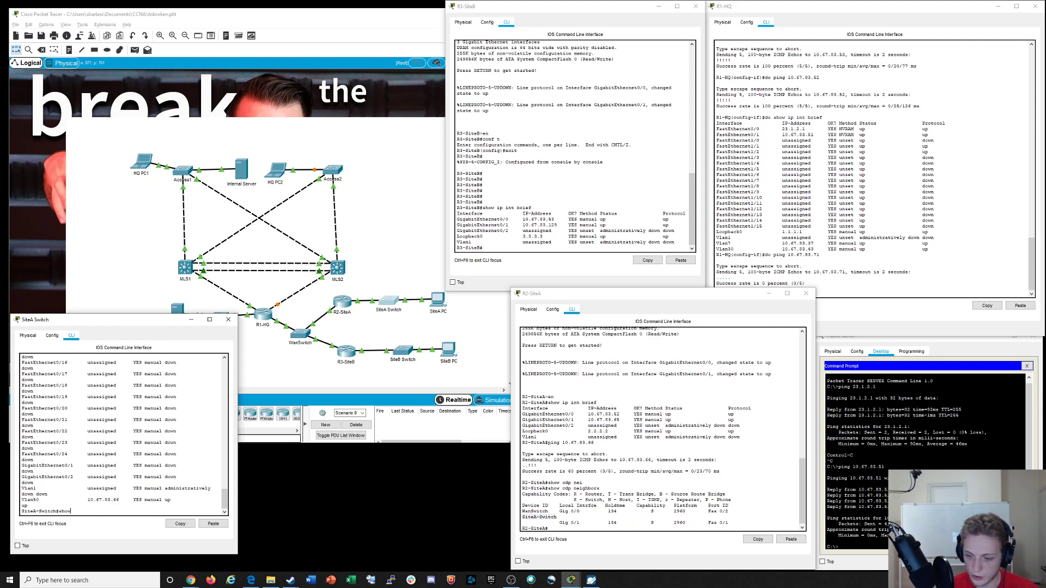
pyautogui.press('BackSpace')
pyautogui.press('BackSpace')
pyautogui.press('BackSpace')
pyautogui.press('BackSpace')
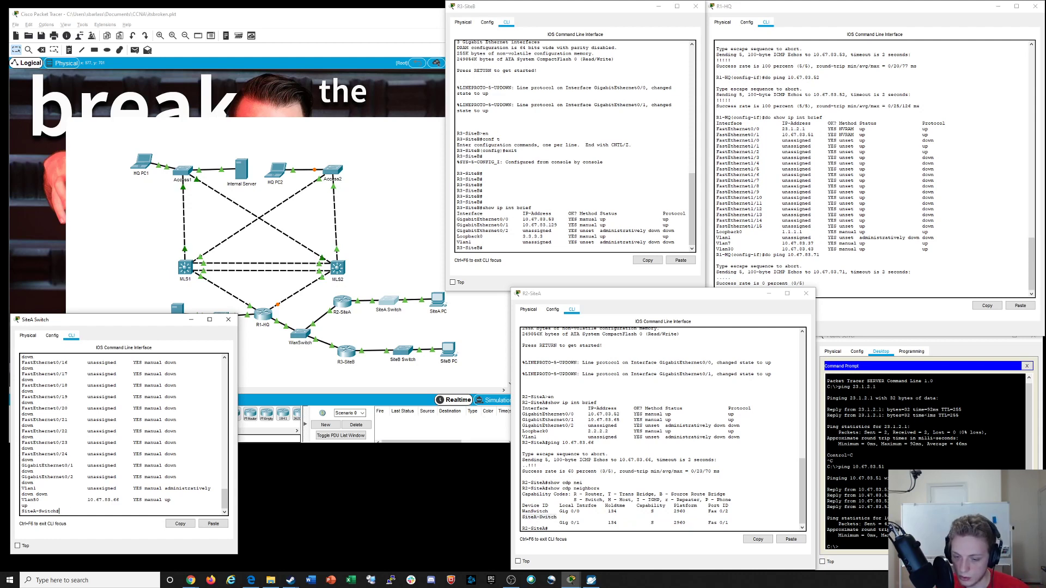
pyautogui.moveTo(697, 523); pyautogui.dragTo(728, 523)
pyautogui.click(50, 494)
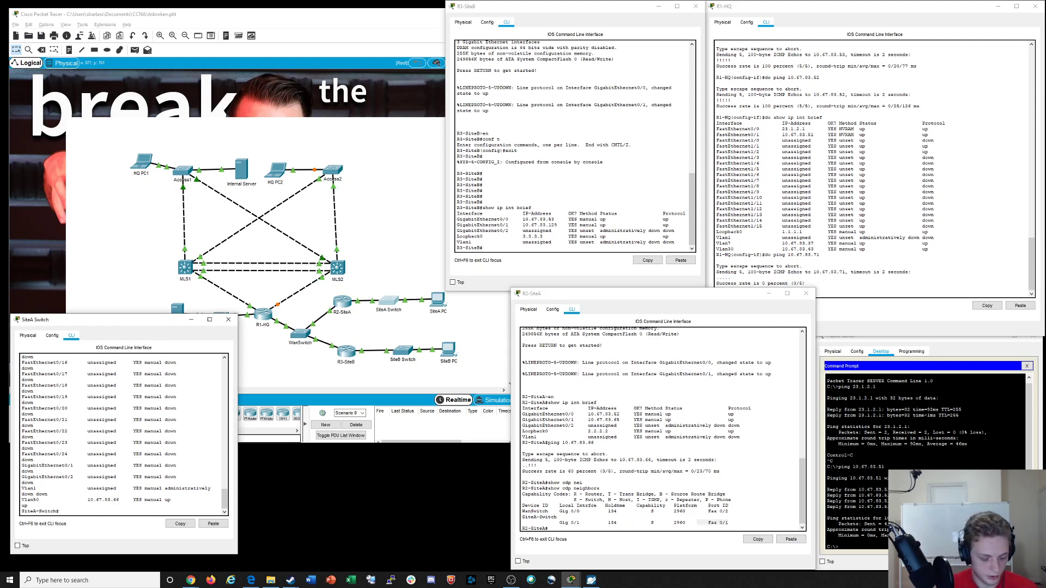
pyautogui.write('show ru')
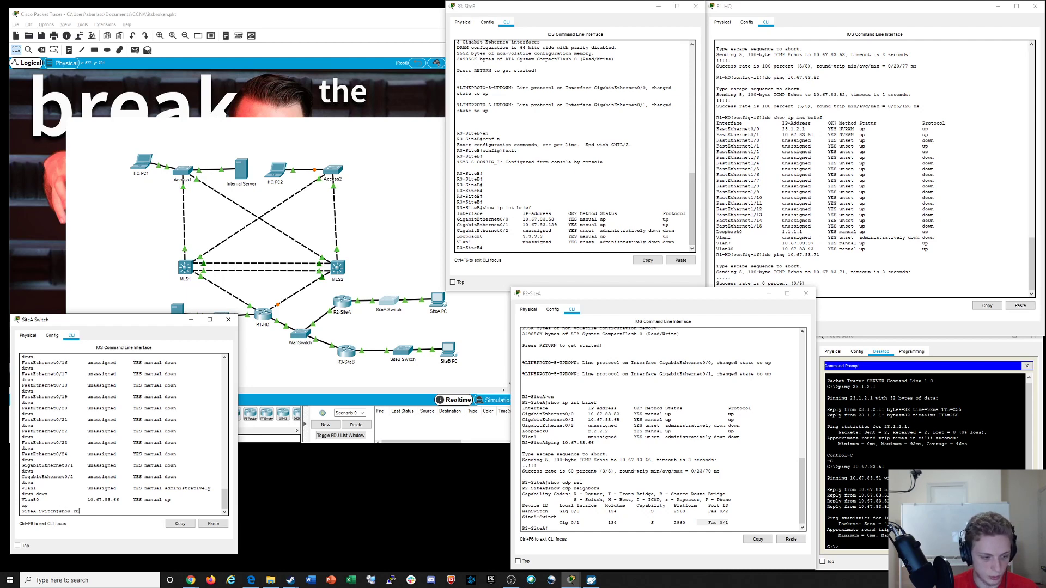
pyautogui.write('n | beg')
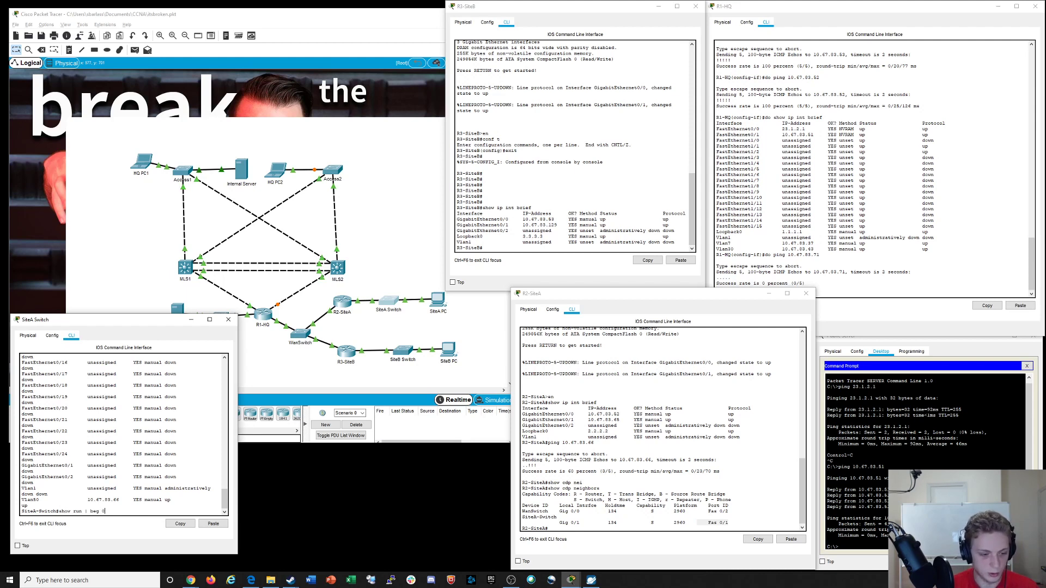
pyautogui.write(' 0')
pyautogui.press('Return')
pyautogui.scroll(1, 123, 433)
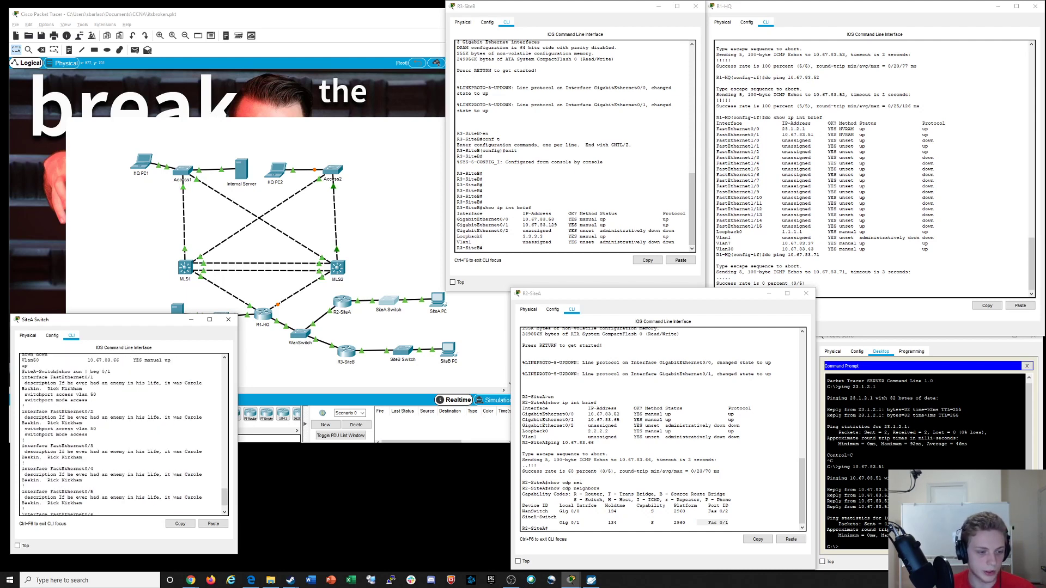
# Examine the description, access VLAN and switchport mode of FastEthernet0/1 in SiteA Switch's running configuration
pyautogui.moveTo(21, 388); pyautogui.dragTo(87, 400)
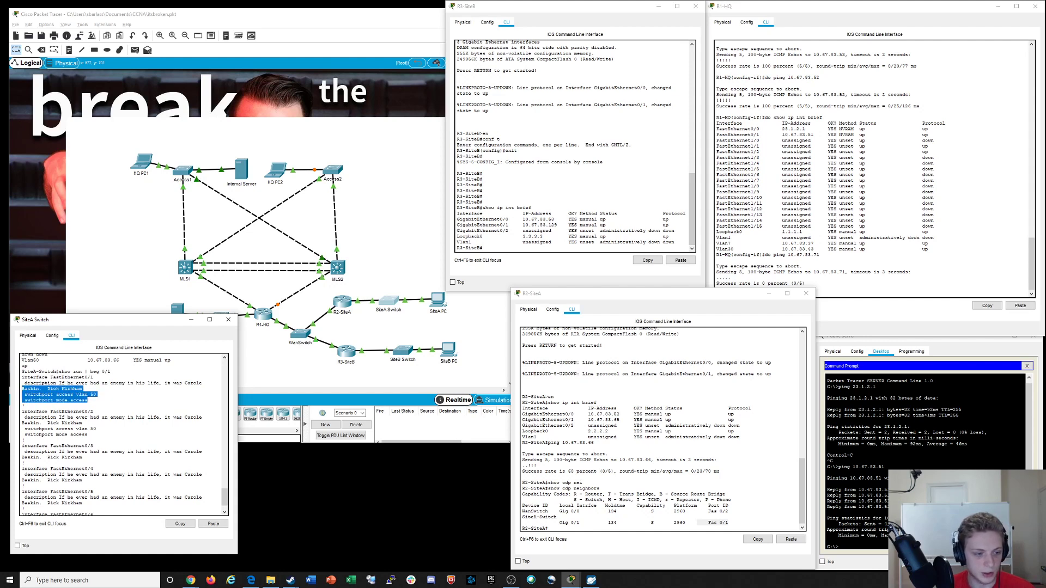
pyautogui.click(90, 400)
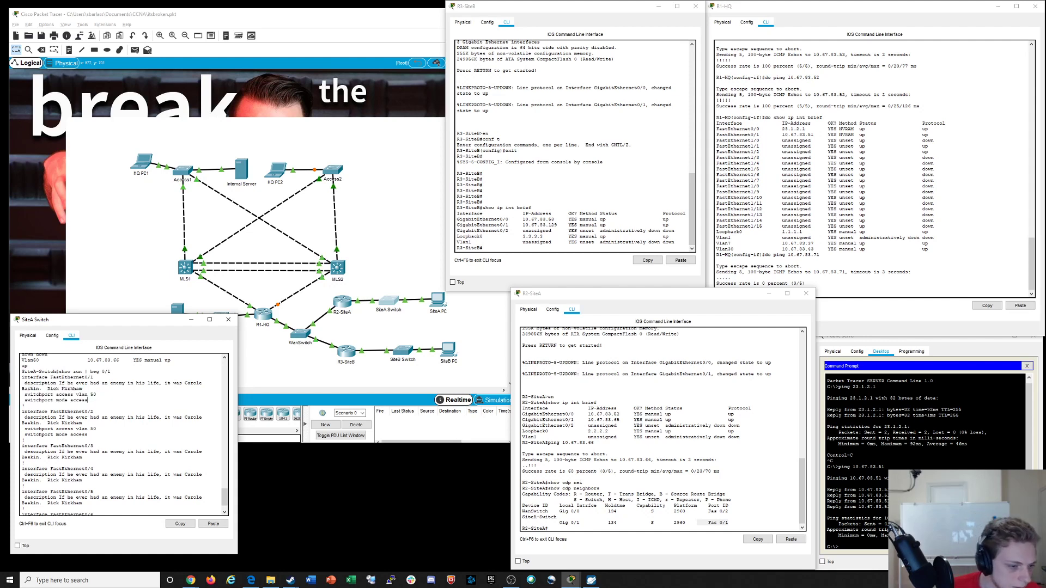
pyautogui.moveTo(22, 383); pyautogui.dragTo(82, 389)
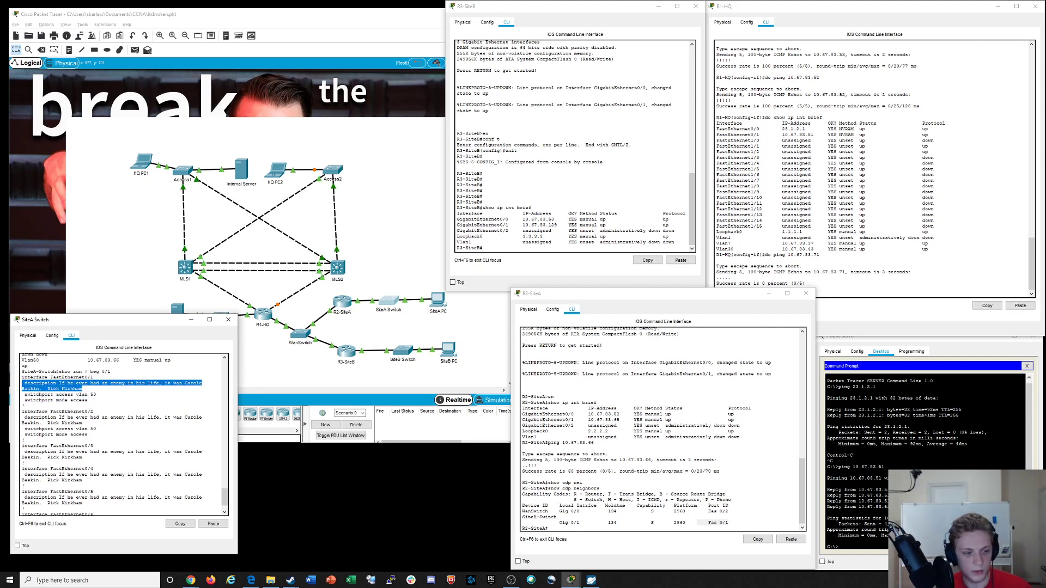
pyautogui.click(82, 389)
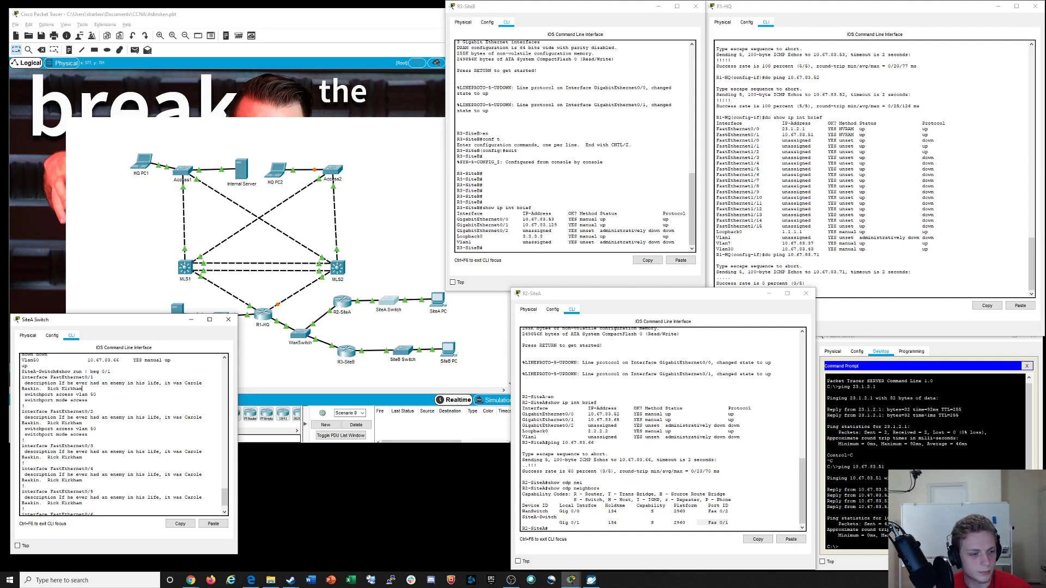
pyautogui.moveTo(83, 389); pyautogui.dragTo(23, 383)
pyautogui.click(22, 383)
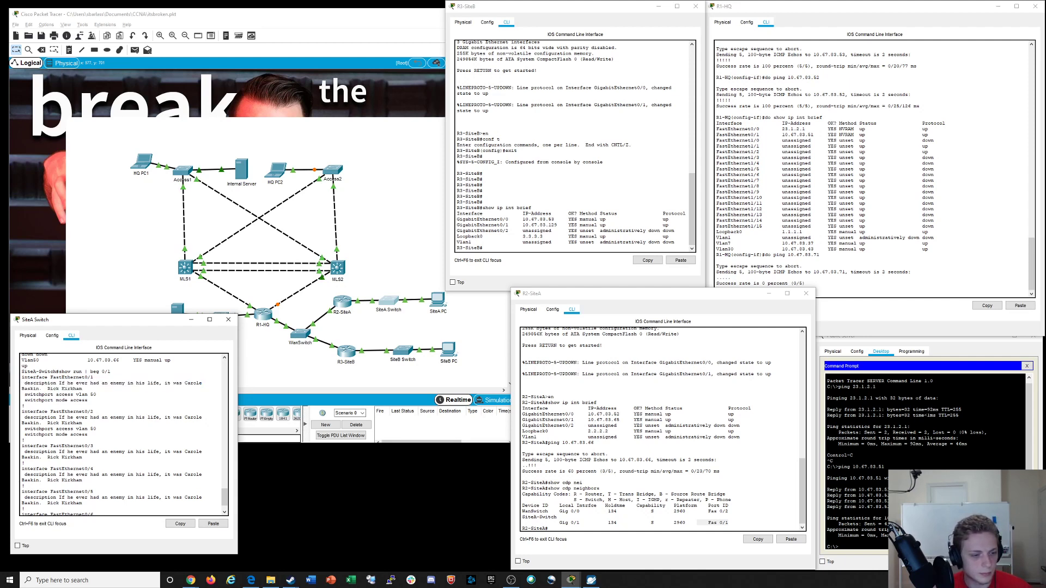
pyautogui.moveTo(88, 400); pyautogui.dragTo(23, 395)
pyautogui.click(22, 395)
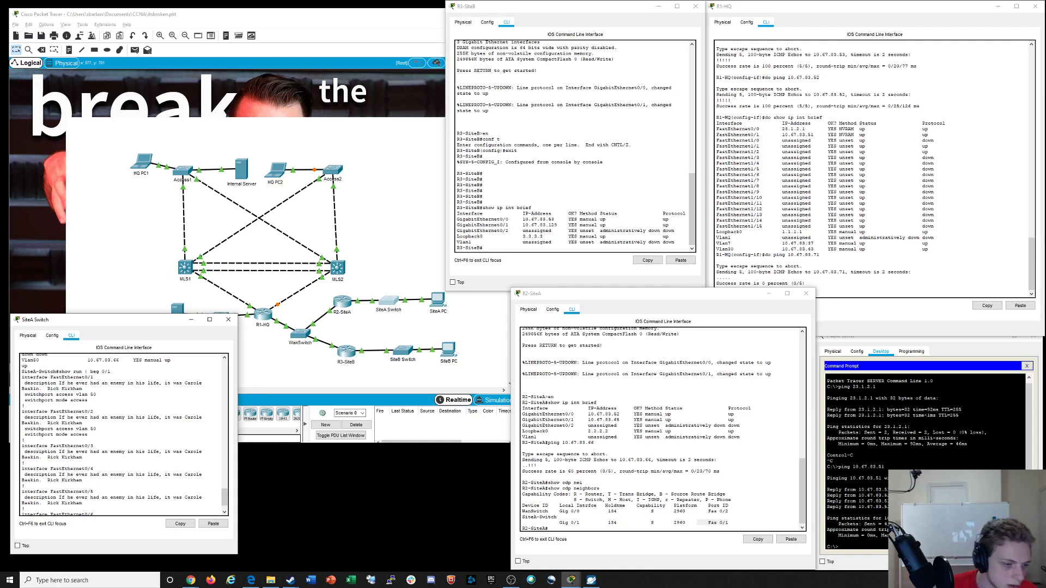
pyautogui.doubleClick(39, 394)
pyautogui.moveTo(39, 394); pyautogui.dragTo(87, 400)
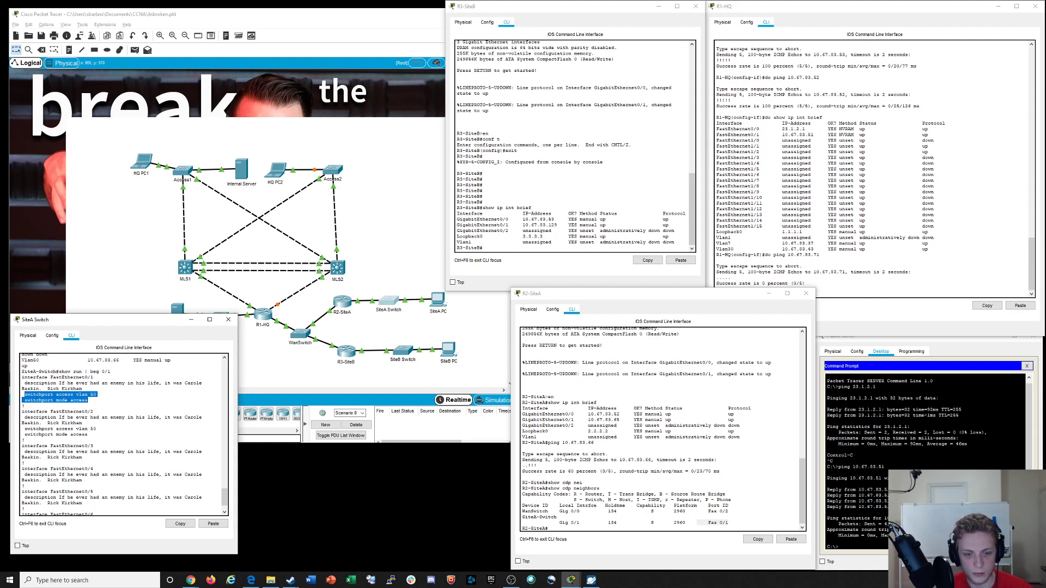
pyautogui.click(93, 412)
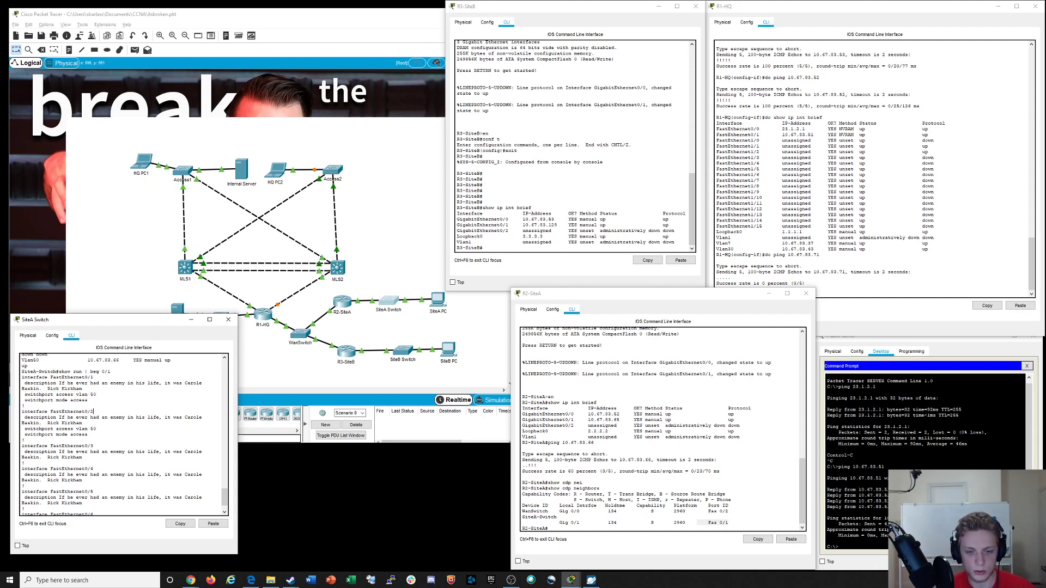
# Review SiteA Switch's other FastEthernet entries, end the paged configuration output, and compare the first two ports' settings
pyautogui.scroll(-3, 93, 411)
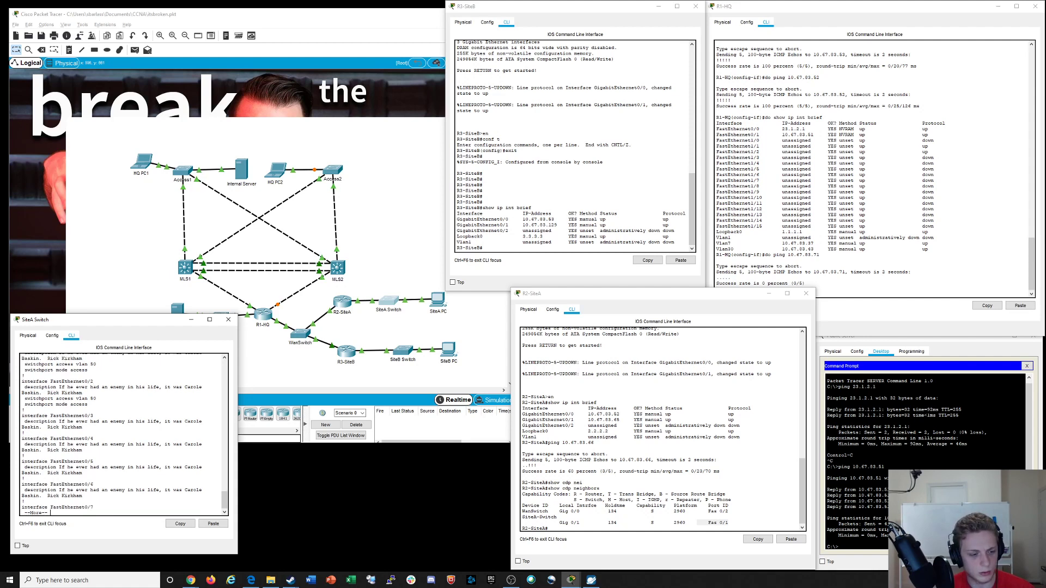
pyautogui.press('q')
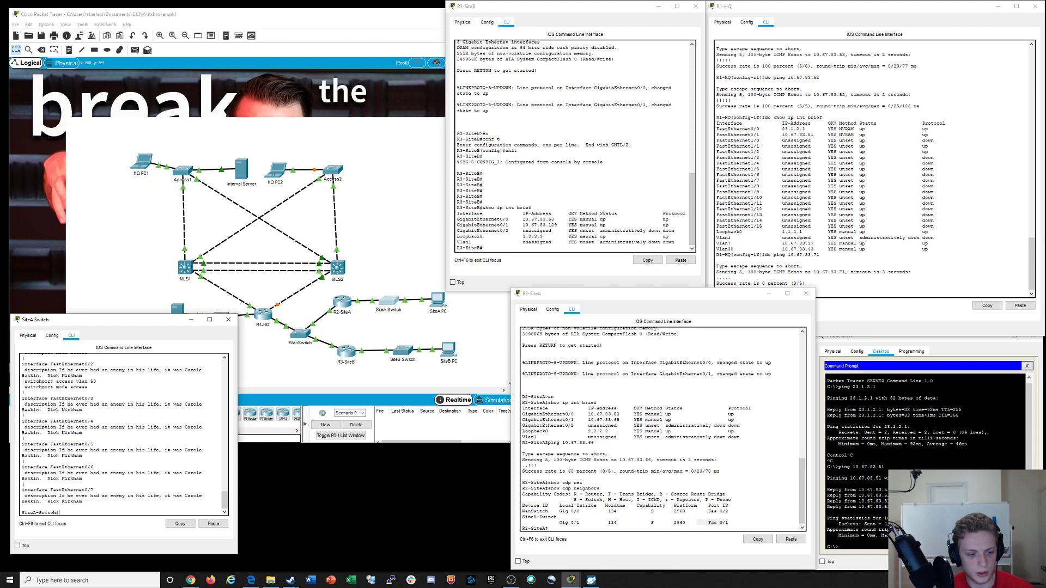
pyautogui.scroll(4, 123, 433)
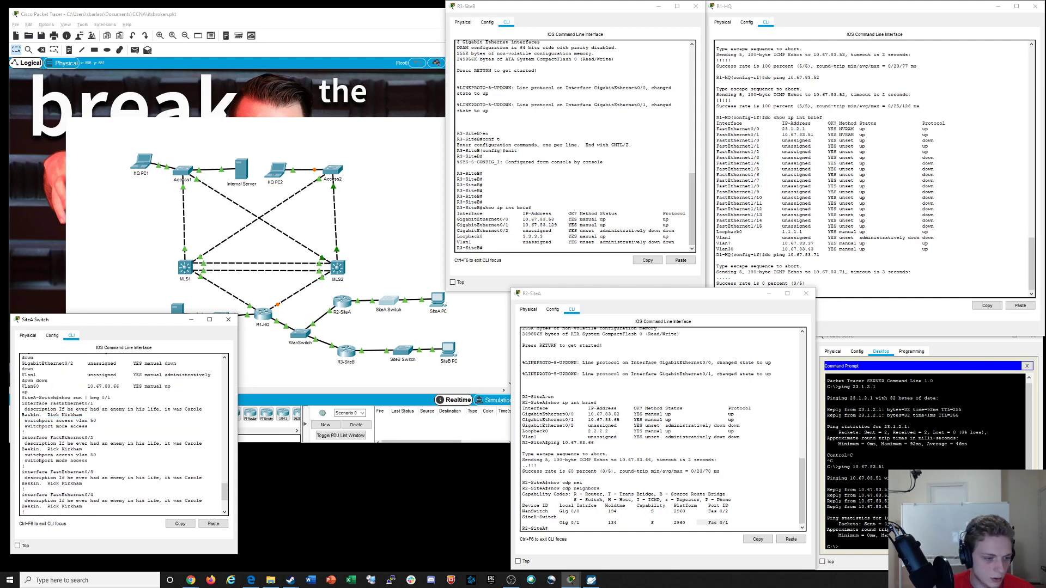
# Check the Vlan50 interface's IP address and status in SiteA Switch's interface summary
pyautogui.scroll(1, 122, 433)
pyautogui.moveTo(48, 411); pyautogui.dragTo(27, 416)
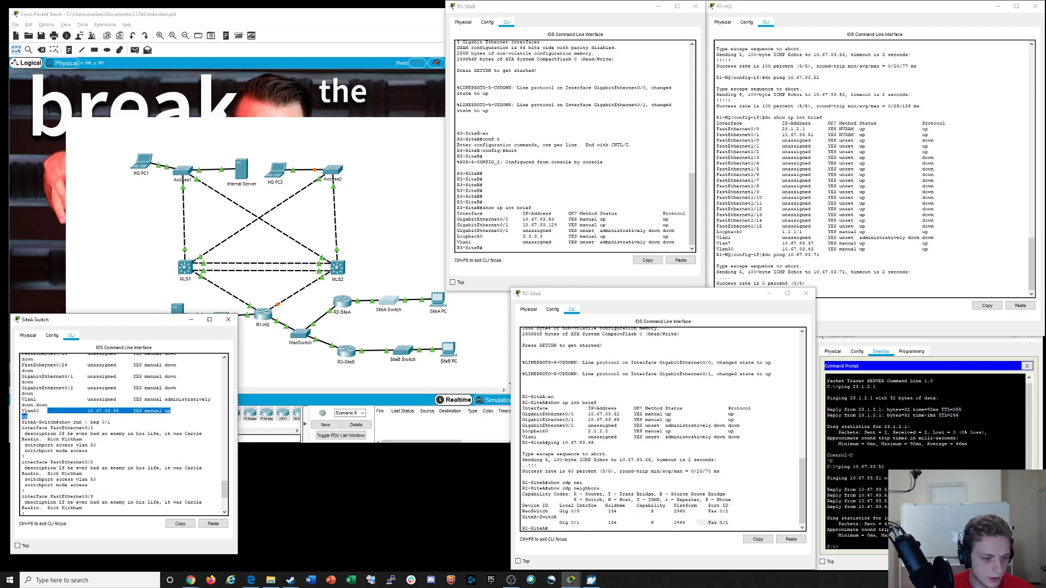
pyautogui.click(116, 411)
pyautogui.moveTo(116, 411); pyautogui.dragTo(85, 410)
pyautogui.click(121, 411)
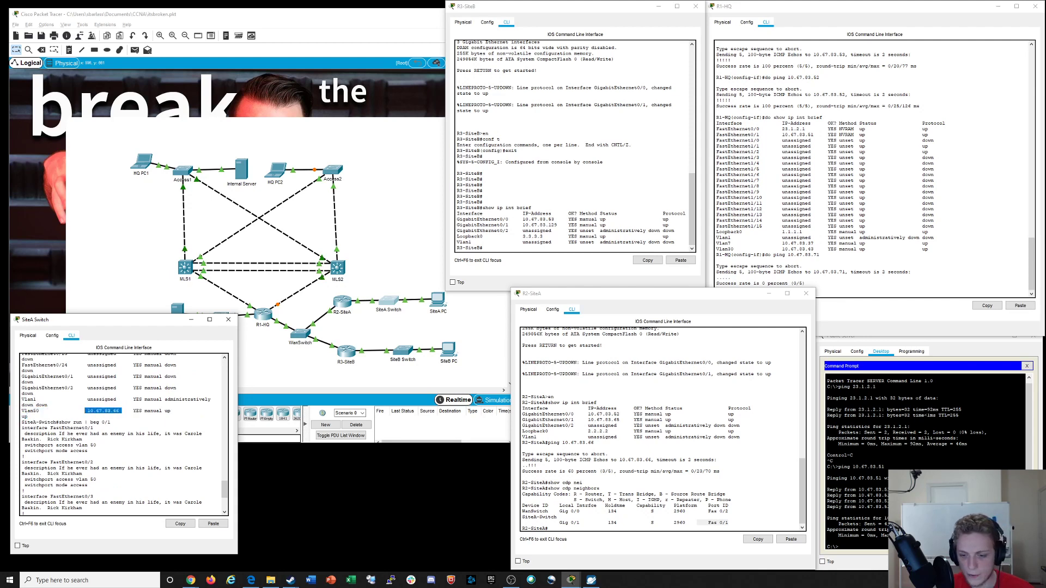
# Review the result of R2-SiteA's ping to 10.67.83.66
pyautogui.click(631, 498)
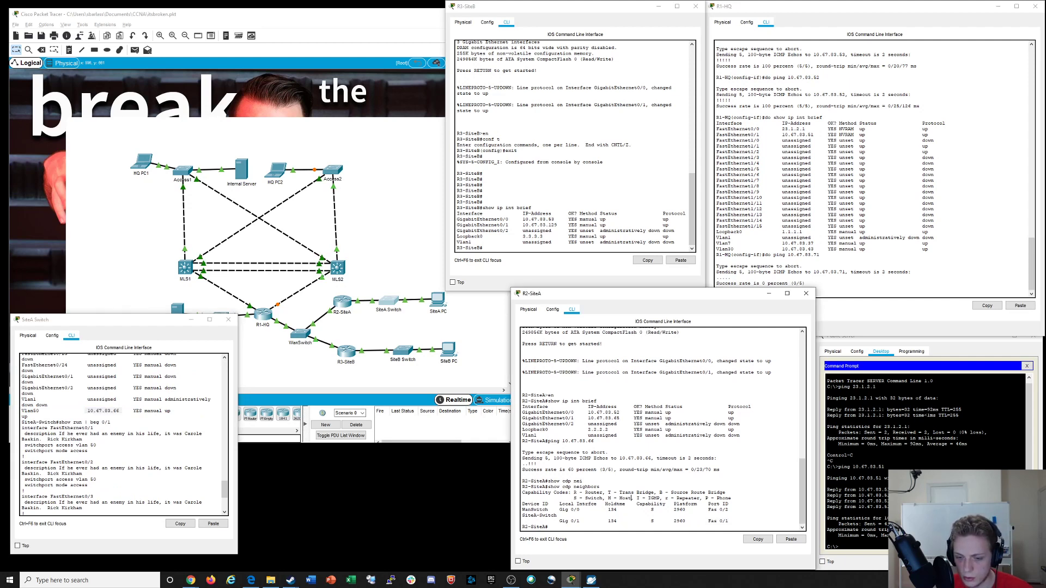
pyautogui.moveTo(530, 458); pyautogui.dragTo(700, 470)
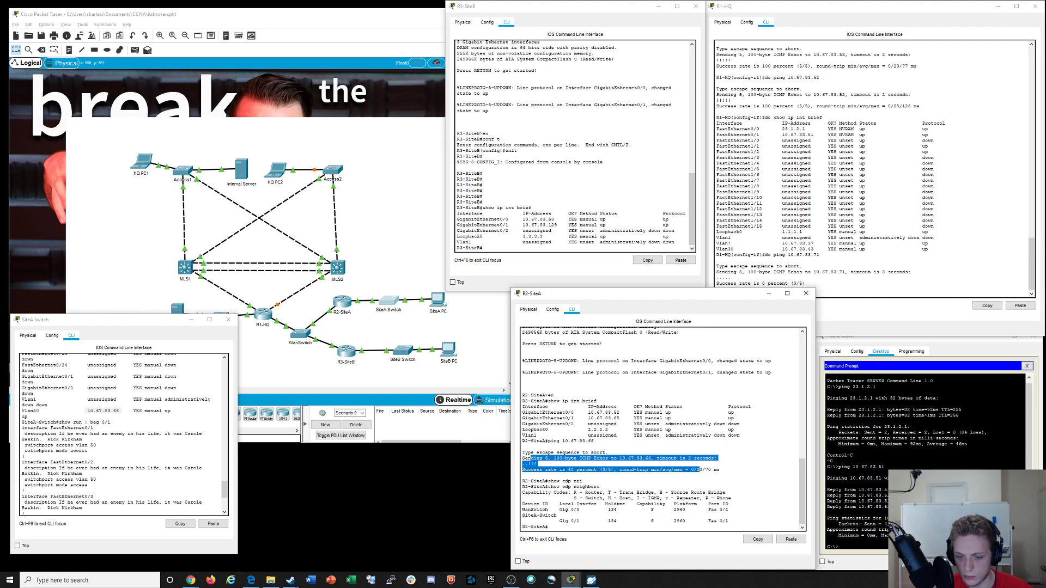
pyautogui.click(700, 470)
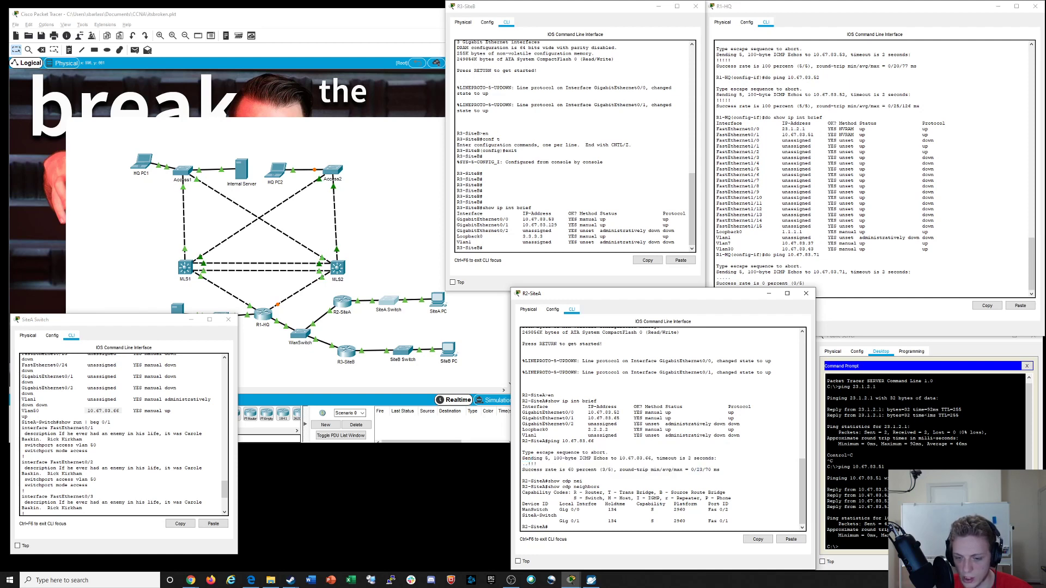
# Prepare another ping on R2-SiteA and place SiteA PC's IP configuration beside it to read the PC's address
pyautogui.press('Up')
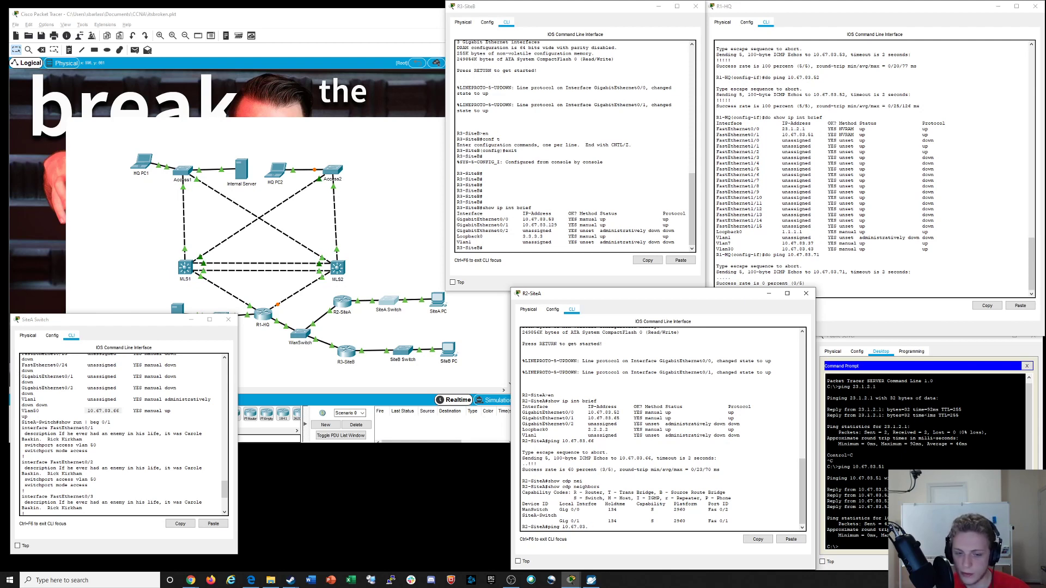
pyautogui.hotkey('alt', 'Tab')
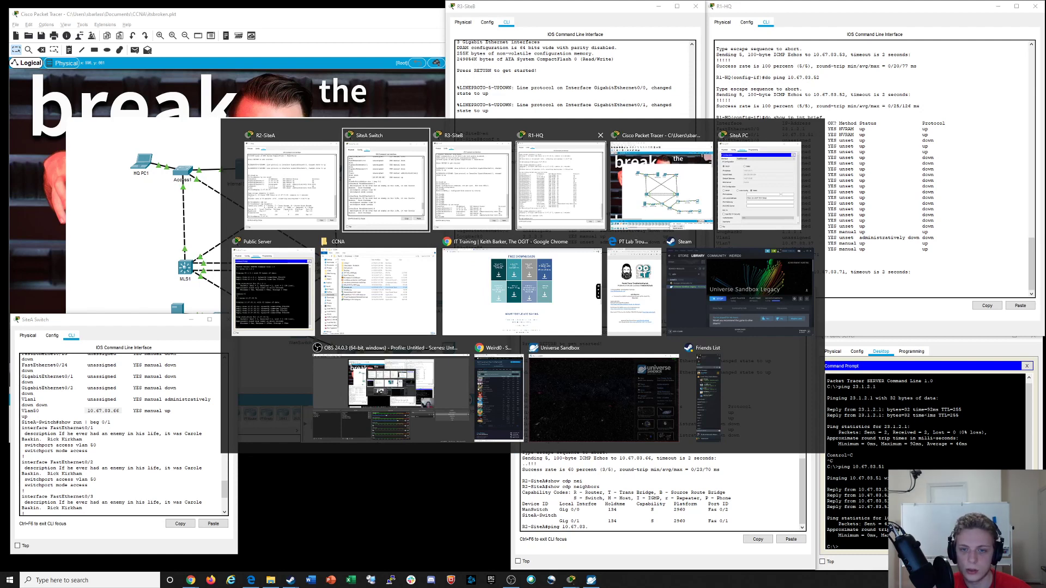
pyautogui.hotkey('alt', 'Tab')
pyautogui.hotkey('alt', 'Tab')
pyautogui.hotkey('alt', 'Tab')
pyautogui.hotkey('alt', 'Tab')
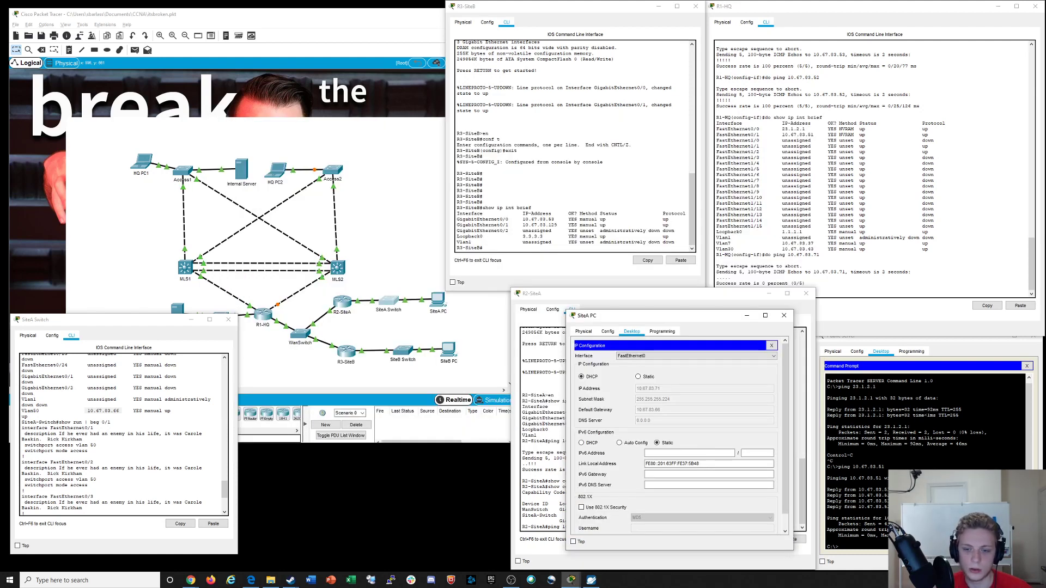
pyautogui.moveTo(654, 315); pyautogui.dragTo(336, 321)
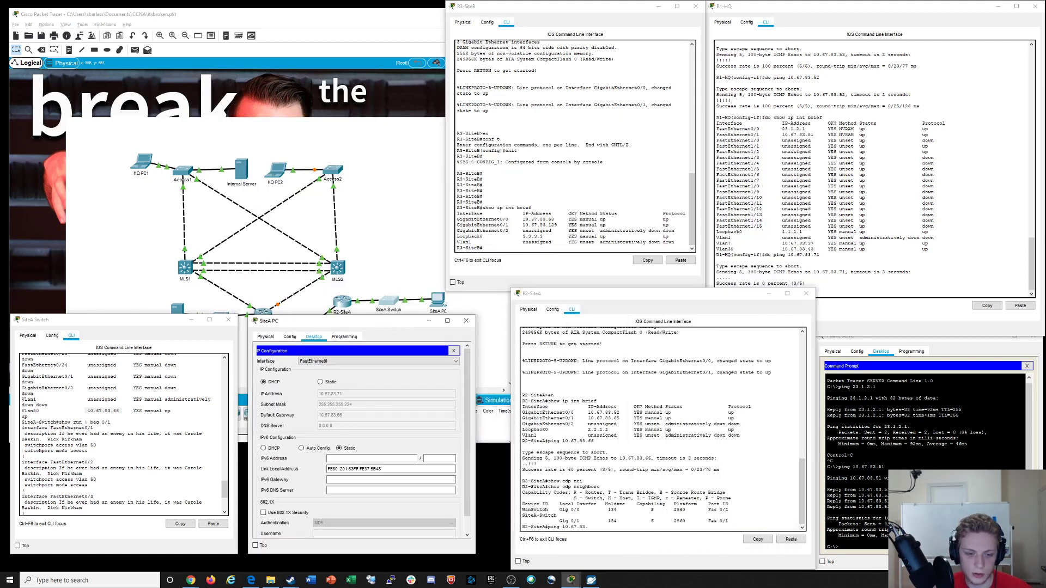
# Ping SiteA PC at 10.67.83.71 from R2-SiteA, and close the PC's configuration window
pyautogui.click(597, 510)
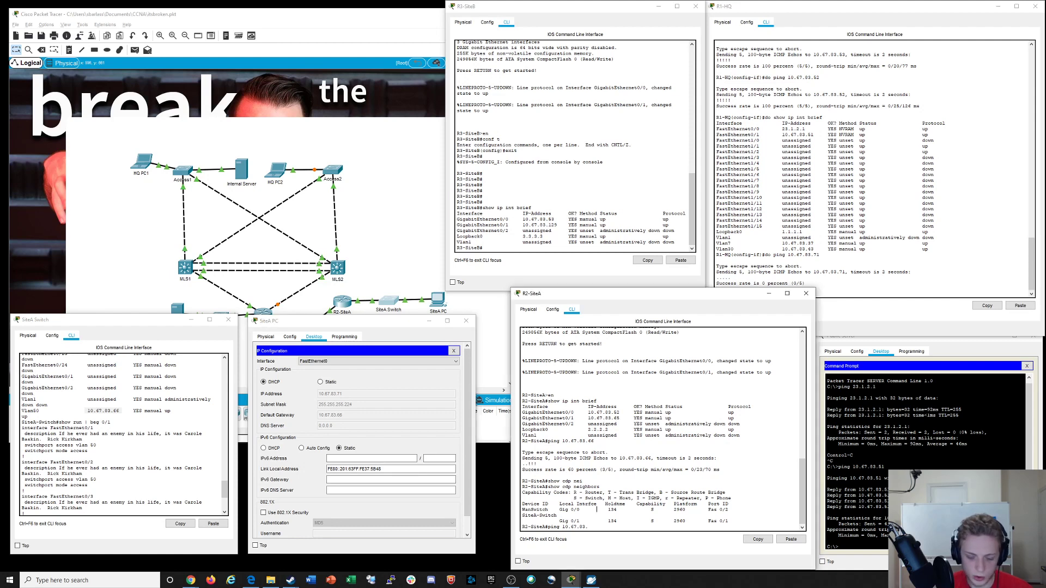
pyautogui.write('71')
pyautogui.press('Return')
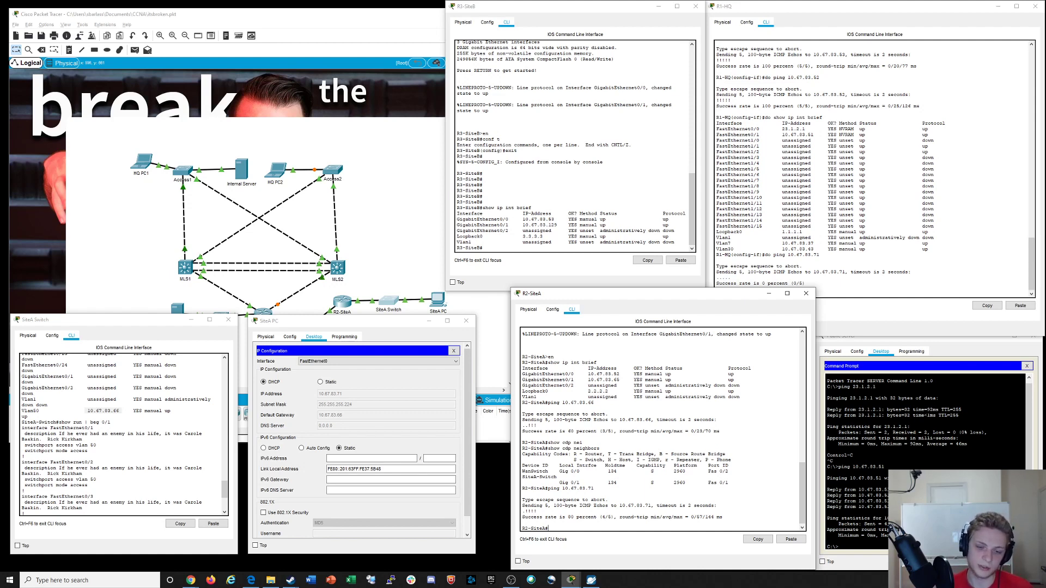
pyautogui.click(466, 321)
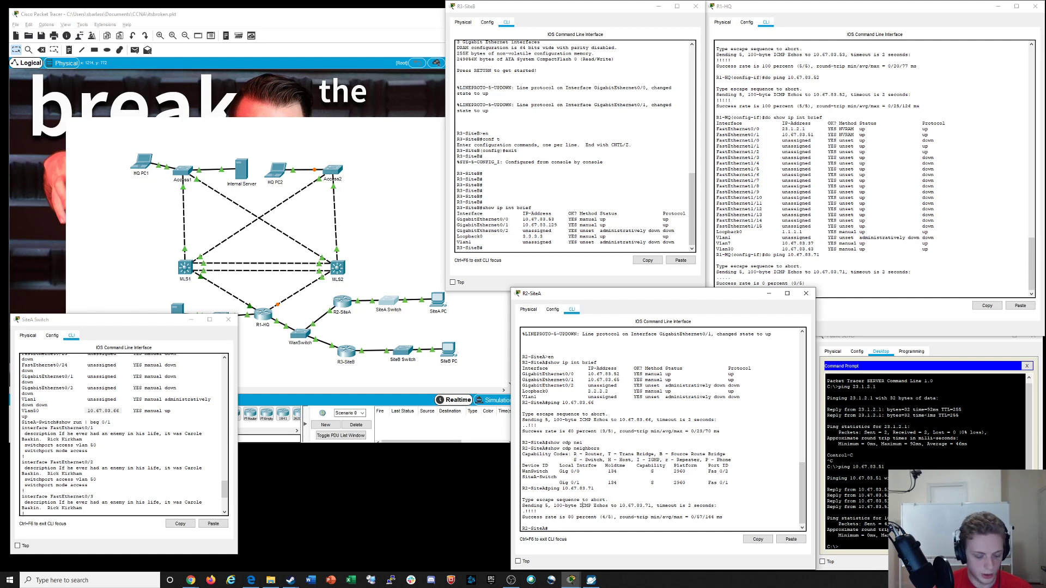
pyautogui.write('ow cdp')
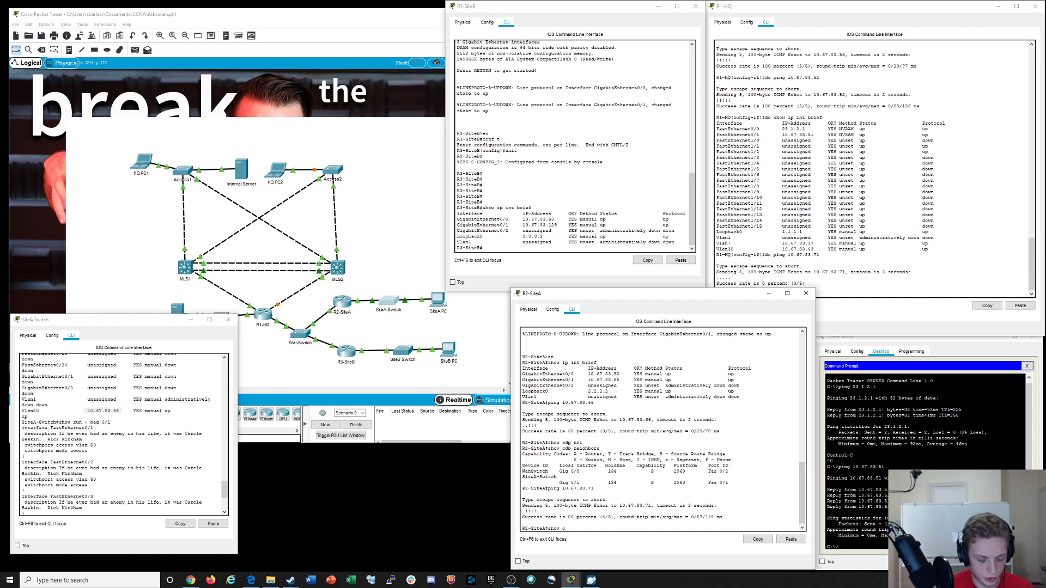
pyautogui.press('BackSpace')
pyautogui.press('BackSpace')
pyautogui.write('s')
pyautogui.press('Tab')
pyautogui.write('p')
pyautogui.press('Tab')
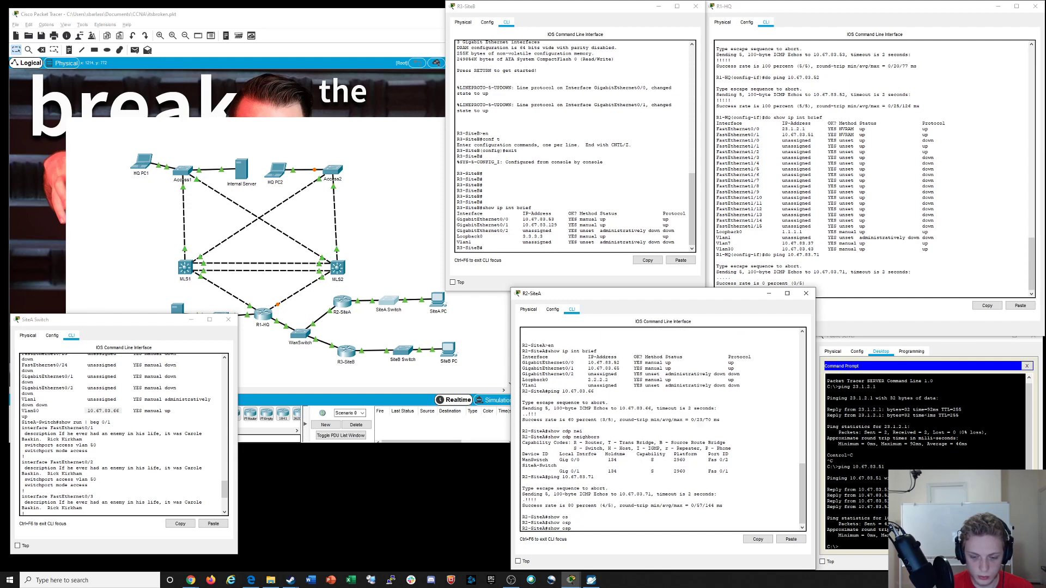
pyautogui.press('BackSpace')
pyautogui.press('BackSpace')
pyautogui.press('BackSpace')
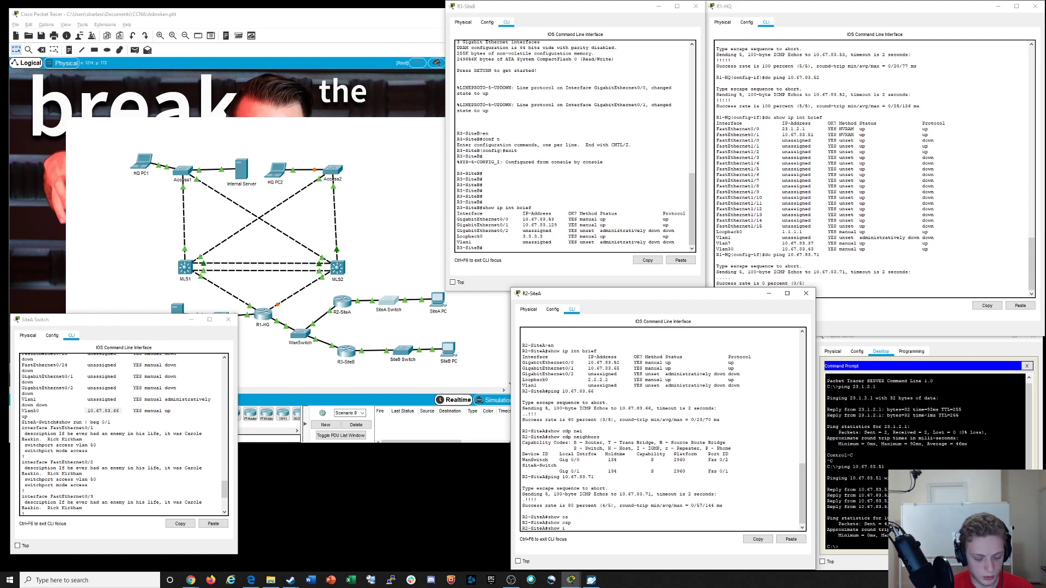
# Run "show ip route" on R2-SiteA and examine the gateway of last resort and the connected routes
pyautogui.write('ip route')
pyautogui.press('Return')
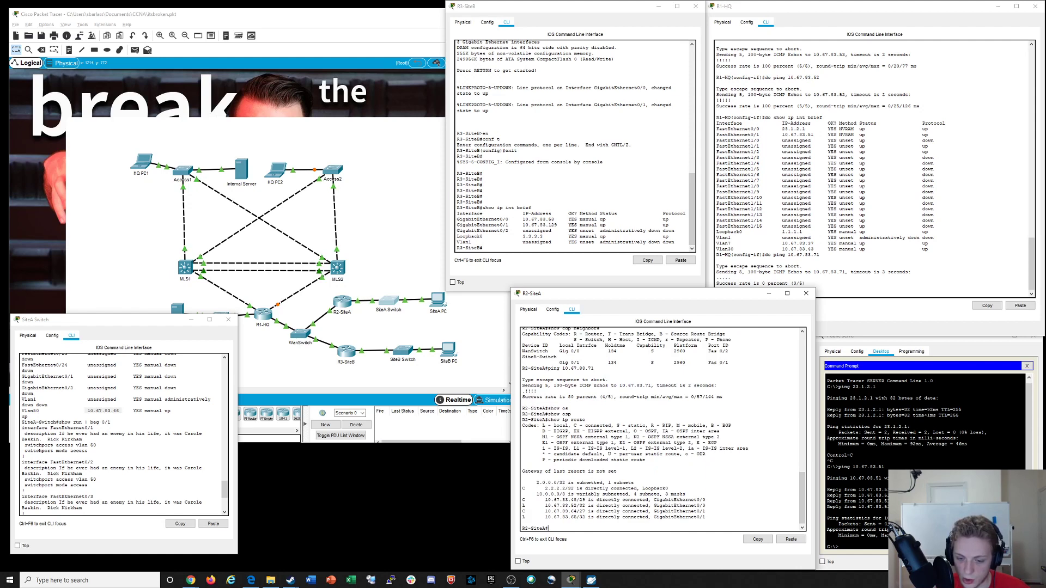
pyautogui.moveTo(533, 482); pyautogui.dragTo(706, 518)
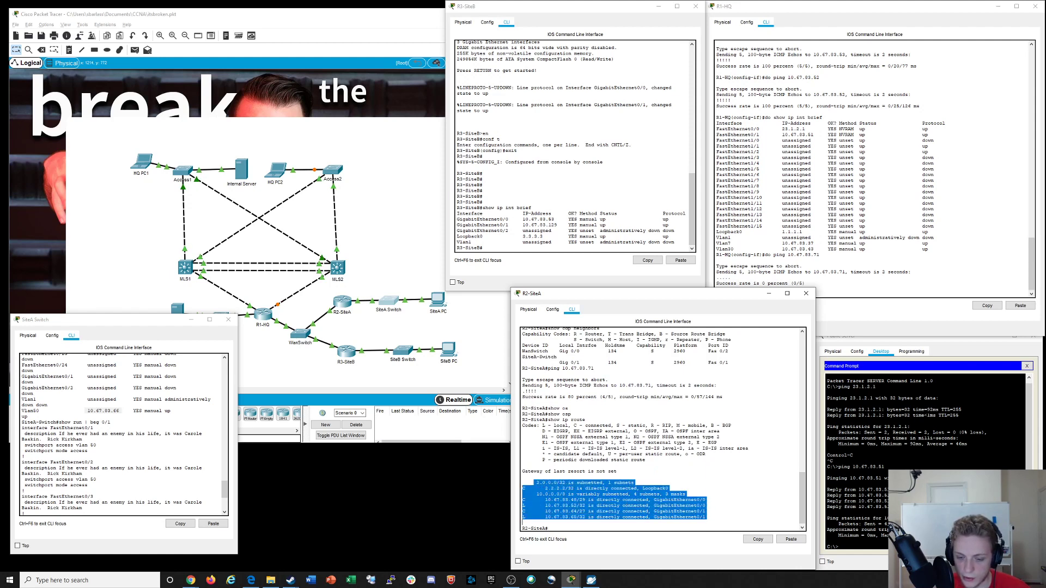
pyautogui.click(531, 483)
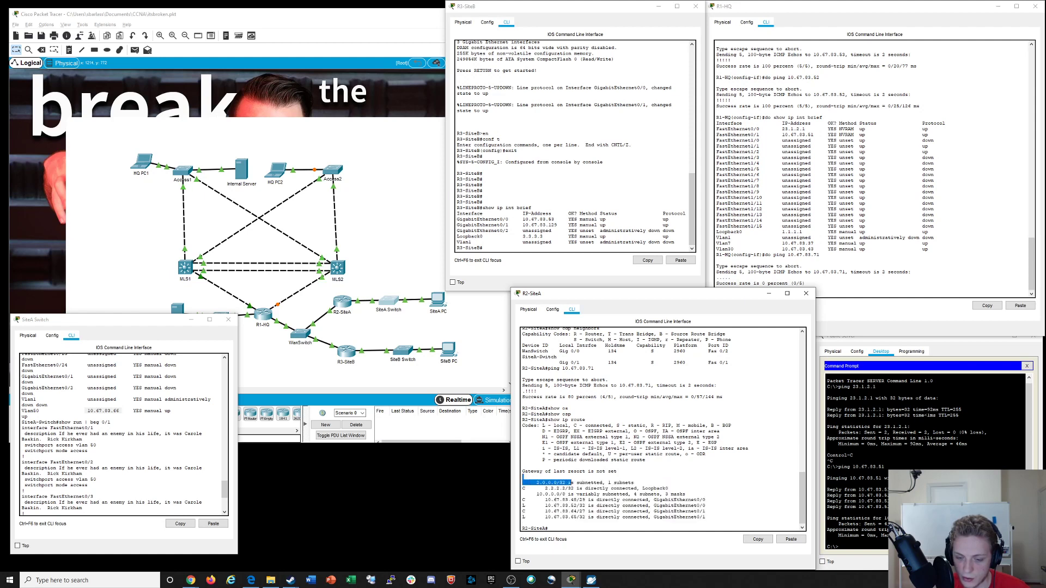
pyautogui.moveTo(554, 471); pyautogui.dragTo(618, 471)
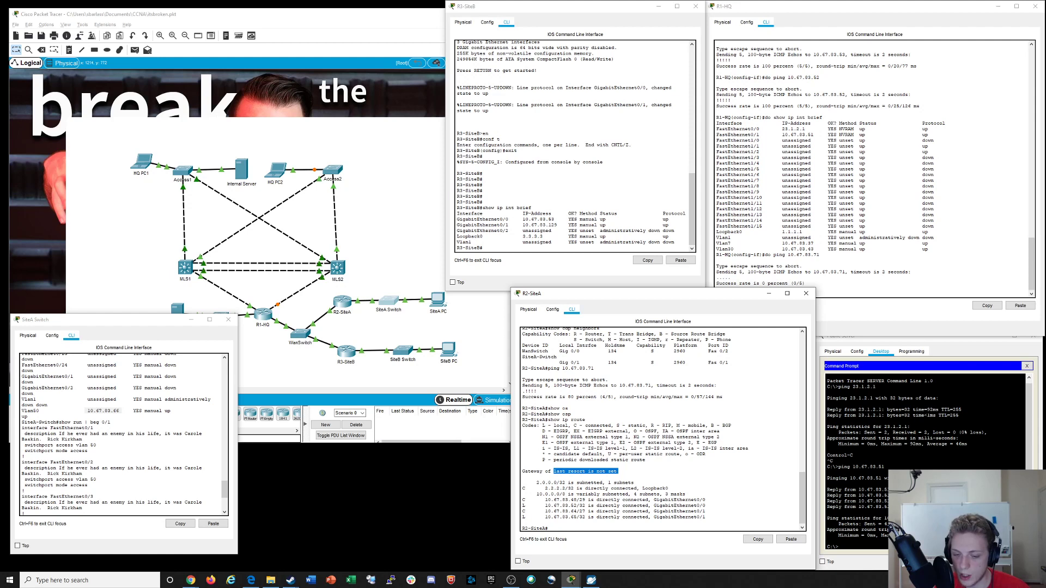
pyautogui.moveTo(523, 482); pyautogui.dragTo(705, 517)
pyautogui.click(703, 518)
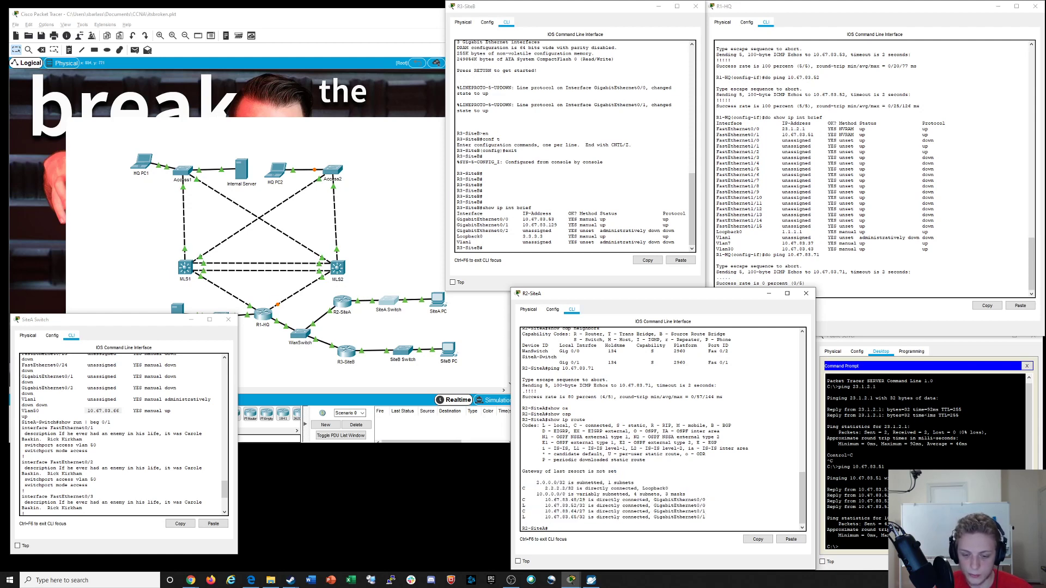
# Display R2-SiteA's configuration with "show run | beg router", check the default-router entry, and page to the end of the output
pyautogui.write('show')
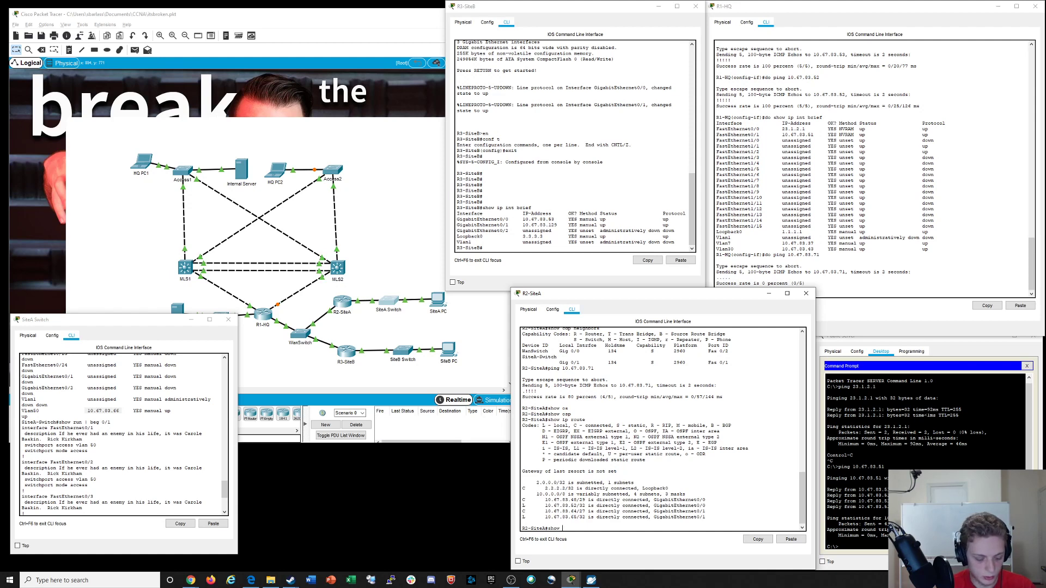
pyautogui.write(' run | beg')
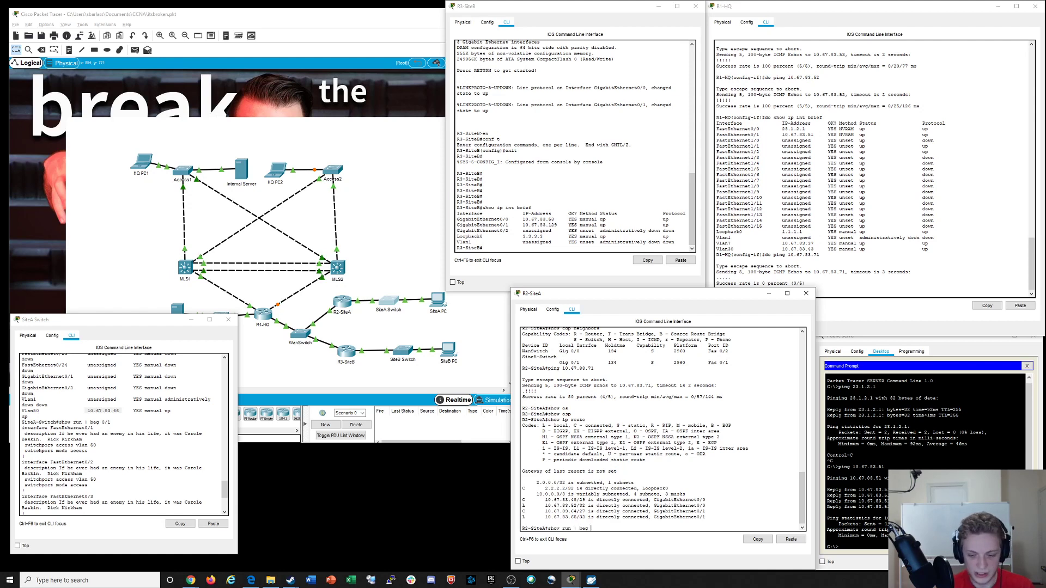
pyautogui.write(' router')
pyautogui.press('Return')
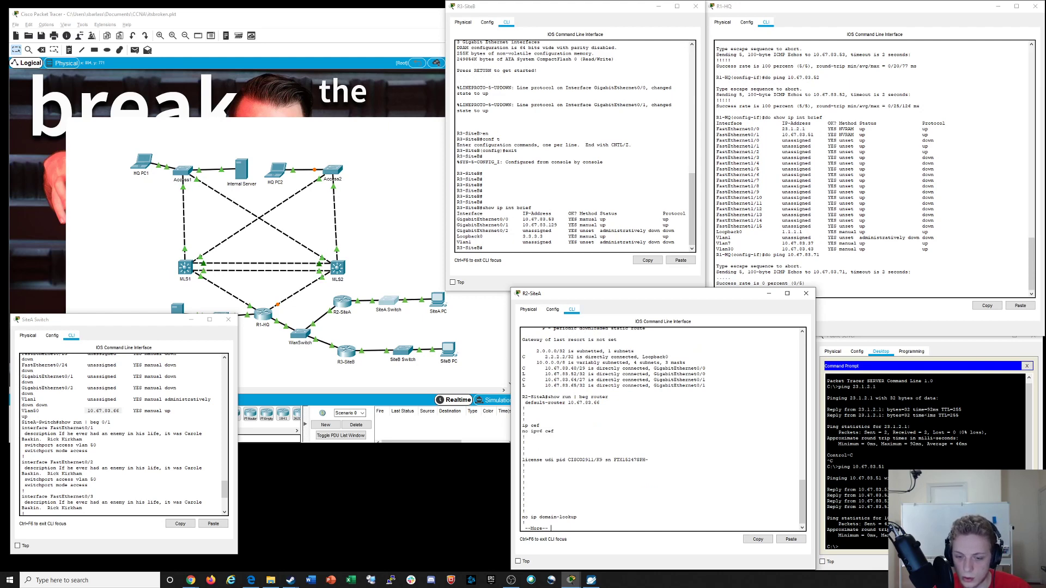
pyautogui.moveTo(525, 403); pyautogui.dragTo(600, 403)
pyautogui.click(539, 425)
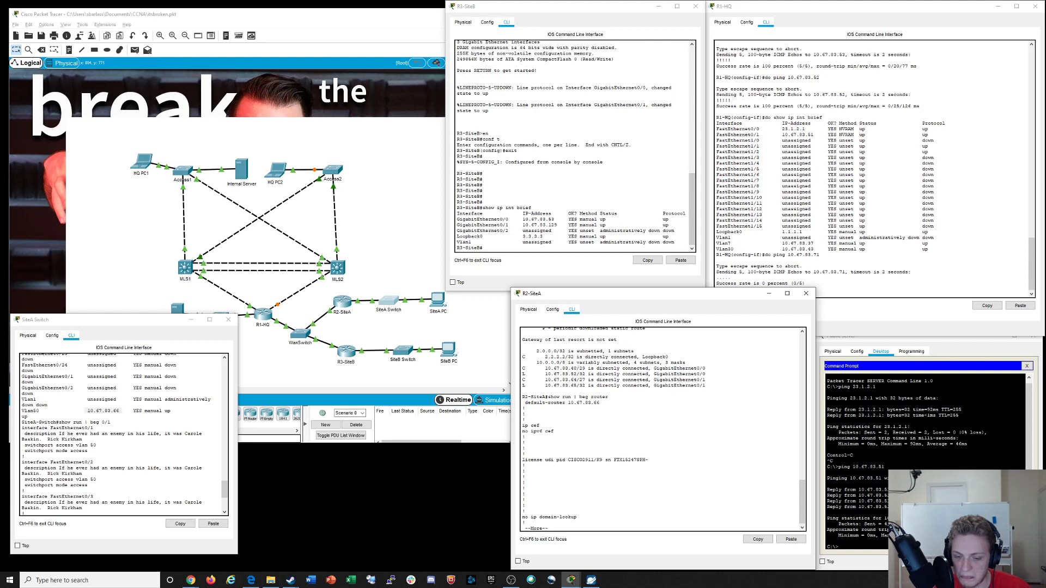
pyautogui.press('space')
pyautogui.press('space')
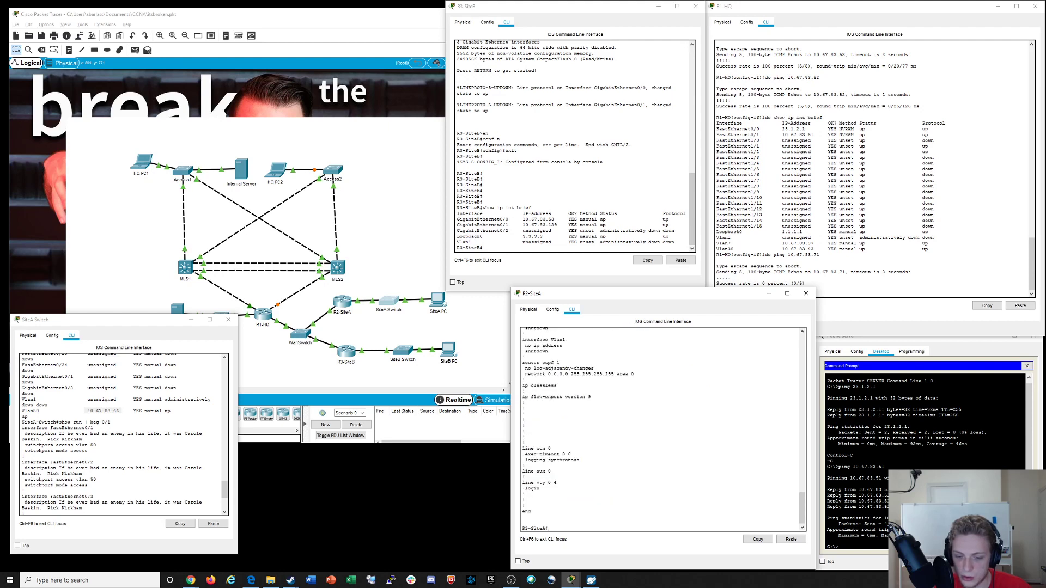
# Examine the "router ospf 1" section of R2-SiteA's configuration, especially the network statement's wildcard mask
pyautogui.moveTo(522, 362)
pyautogui.mouseDown()
pyautogui.moveTo(634, 374)
pyautogui.moveTo(523, 375)
pyautogui.mouseUp()
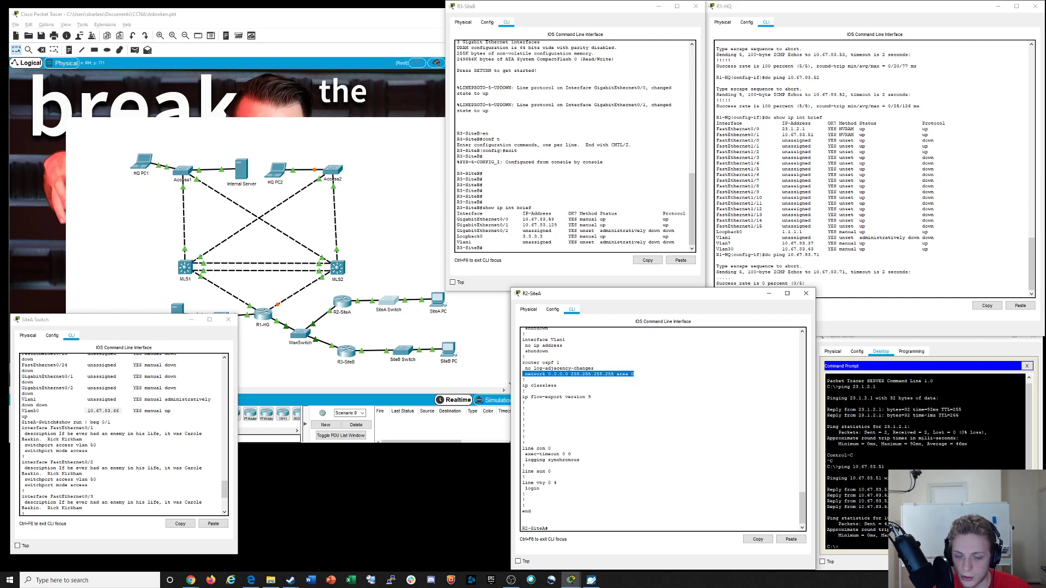
pyautogui.moveTo(522, 374); pyautogui.dragTo(522, 368)
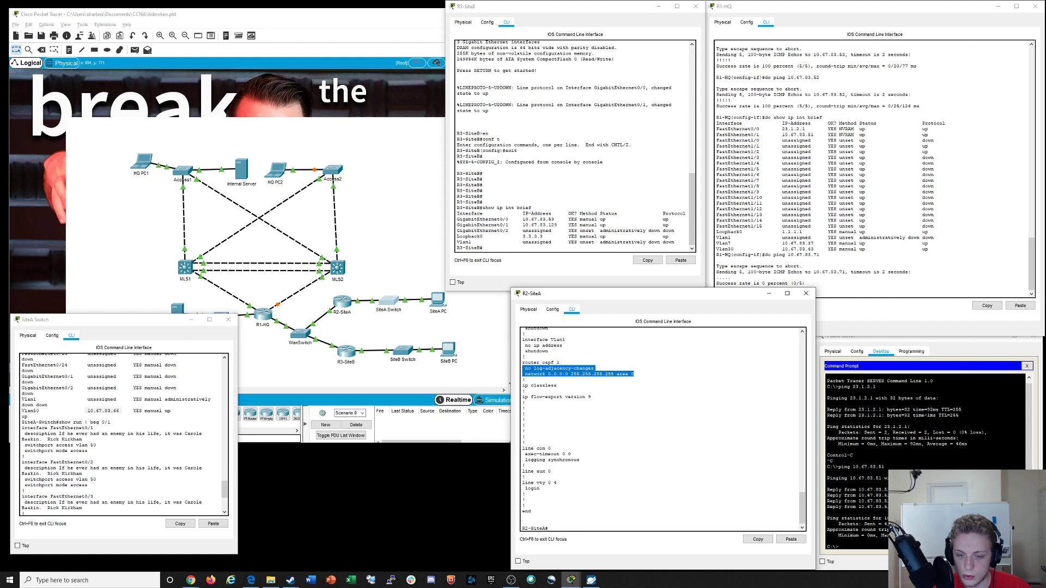
pyautogui.click(524, 369)
pyautogui.moveTo(571, 374); pyautogui.dragTo(614, 374)
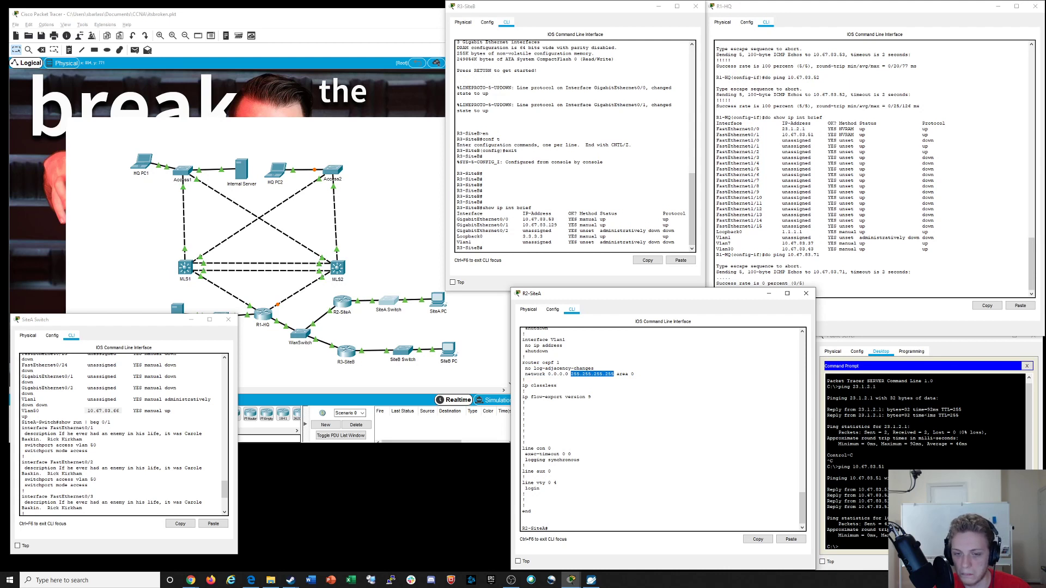
pyautogui.click(590, 397)
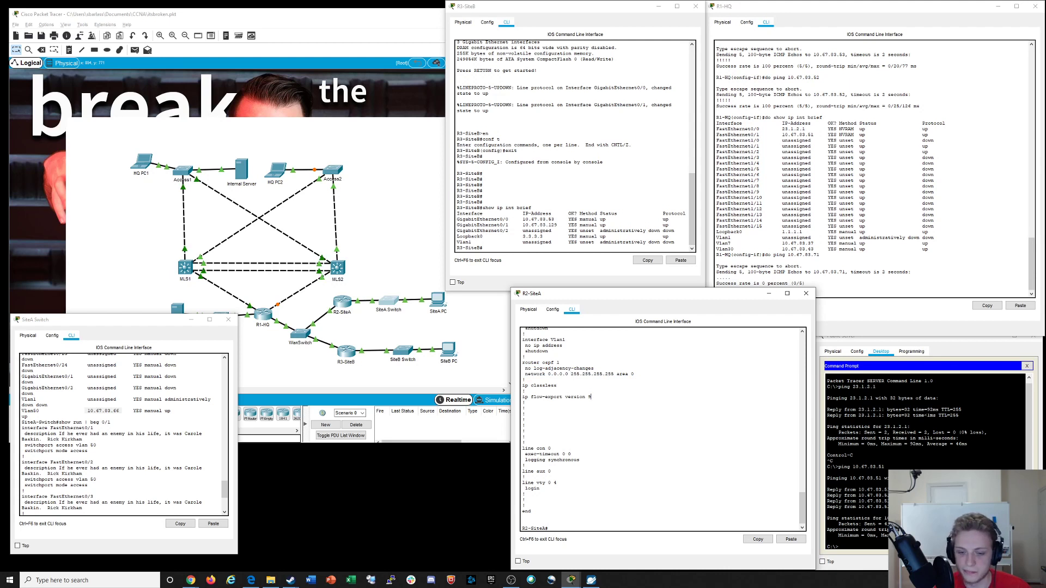
# Enter global configuration on R2-SiteA and open OSPF process 1 with "router ospf 1"
pyautogui.press('Return')
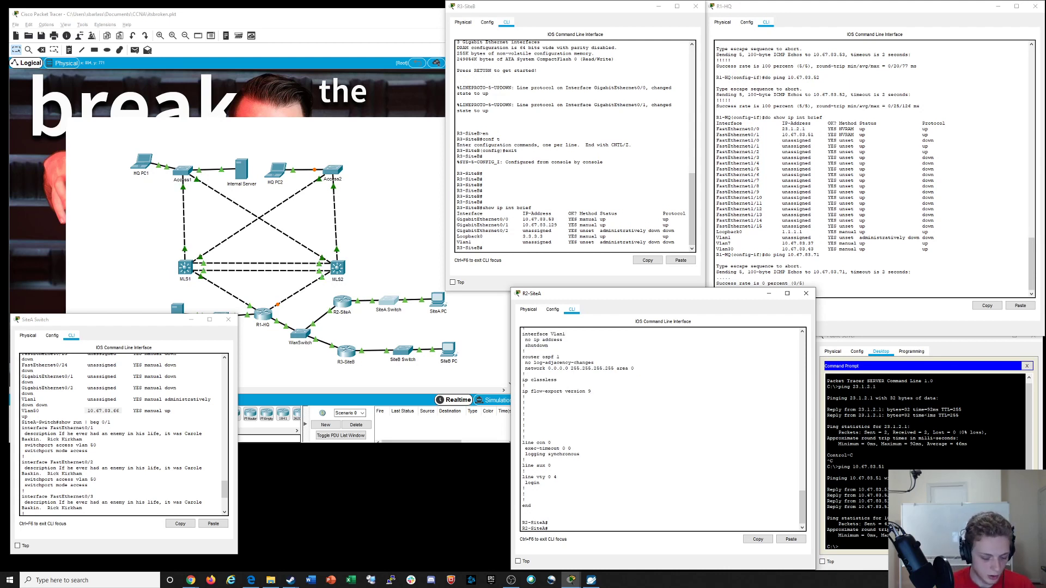
pyautogui.write('conf t')
pyautogui.press('Return')
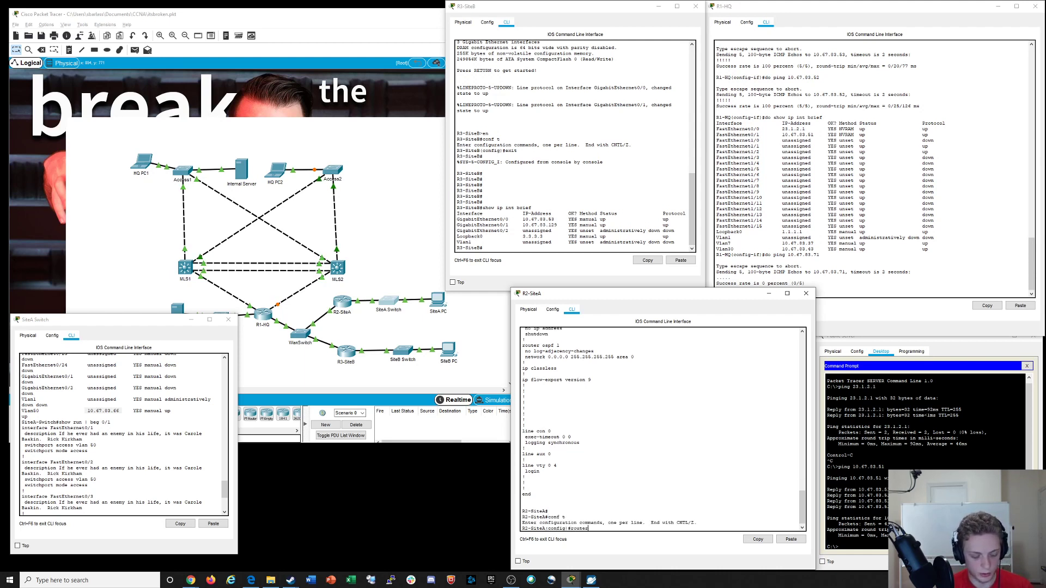
pyautogui.write('router ospf')
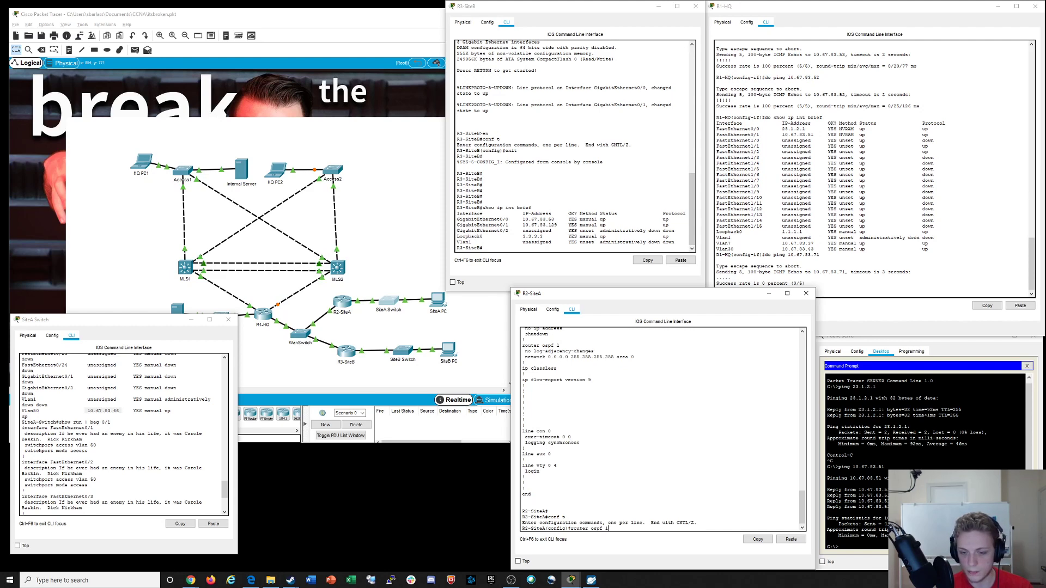
pyautogui.write(' 1')
pyautogui.press('Return')
pyautogui.write('net')
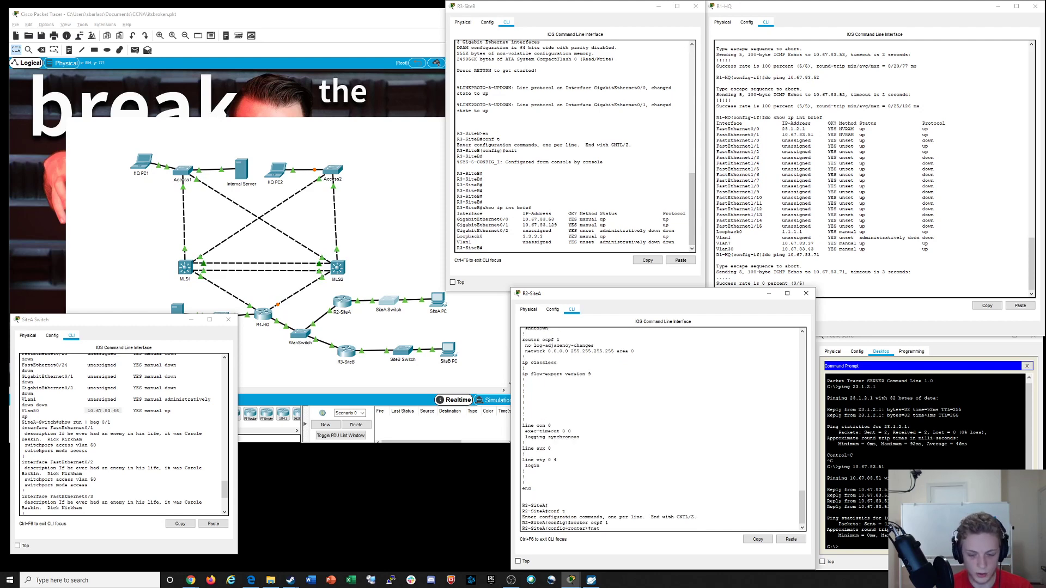
pyautogui.write('work')
pyautogui.press('Tab')
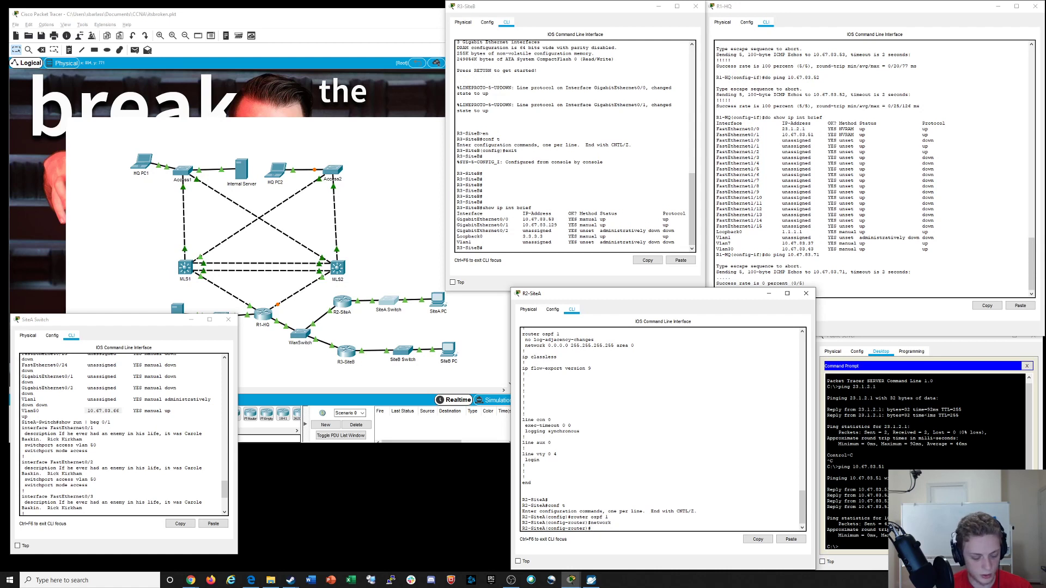
pyautogui.press('BackSpace')
pyautogui.press('BackSpace')
# Run "do show ip ospf int" on R2-SiteA, examine the GigabitEthernet0/0 details, and page to the end of the output
pyautogui.write('do show i')
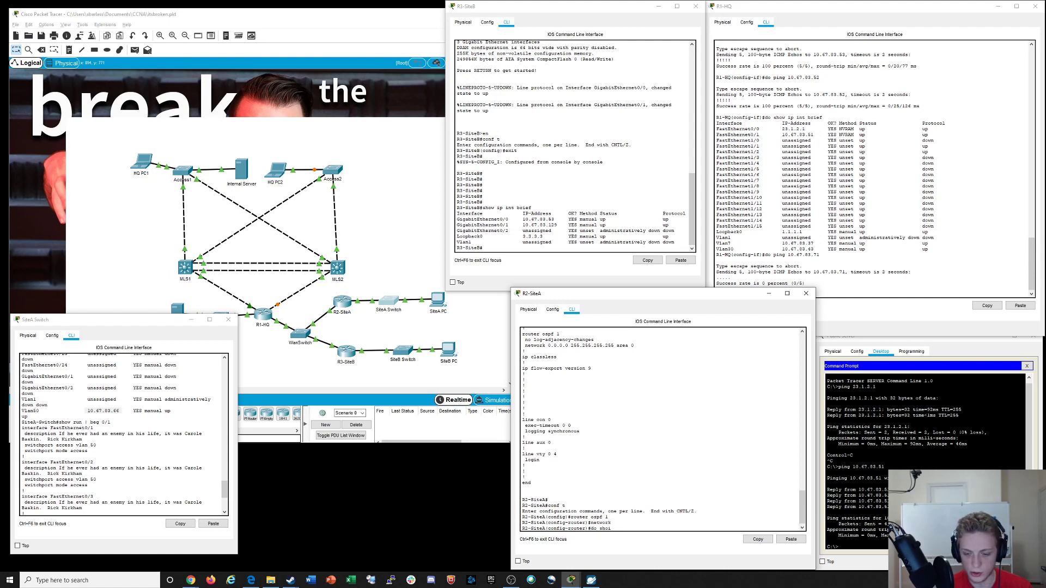
pyautogui.write('p ospf int')
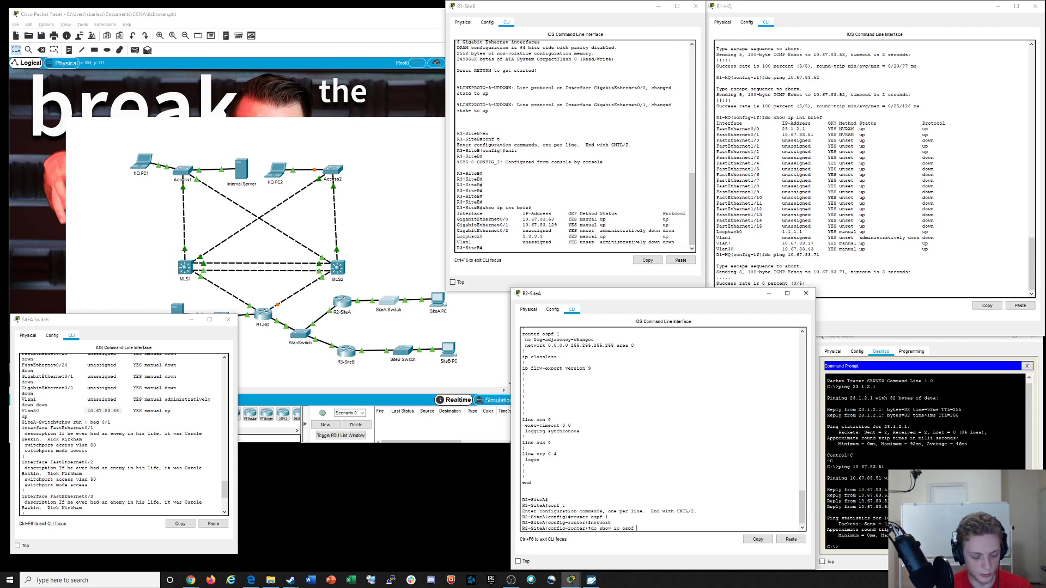
pyautogui.press('Tab')
pyautogui.press('Return')
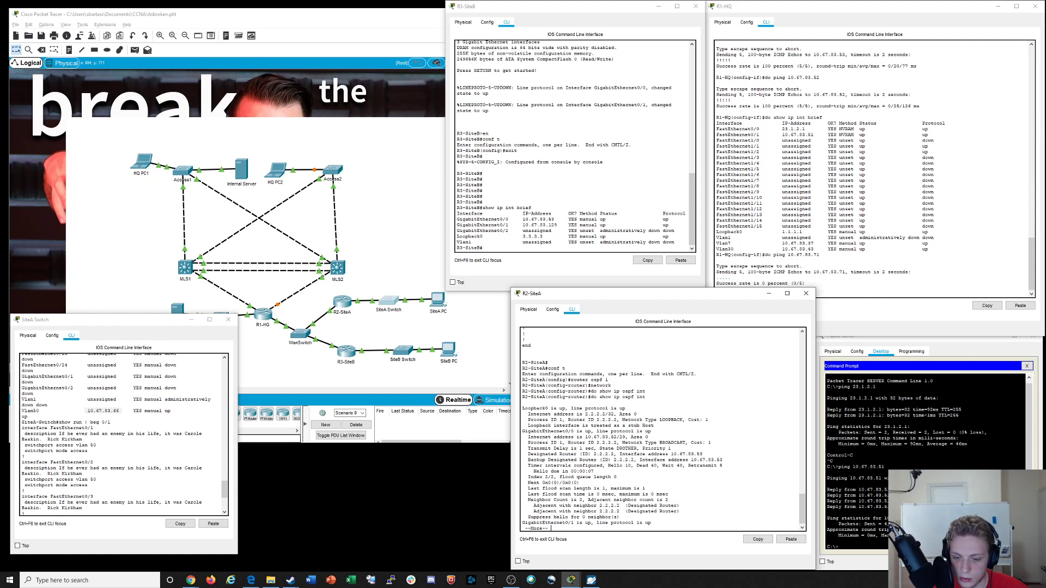
pyautogui.moveTo(528, 436); pyautogui.dragTo(680, 466)
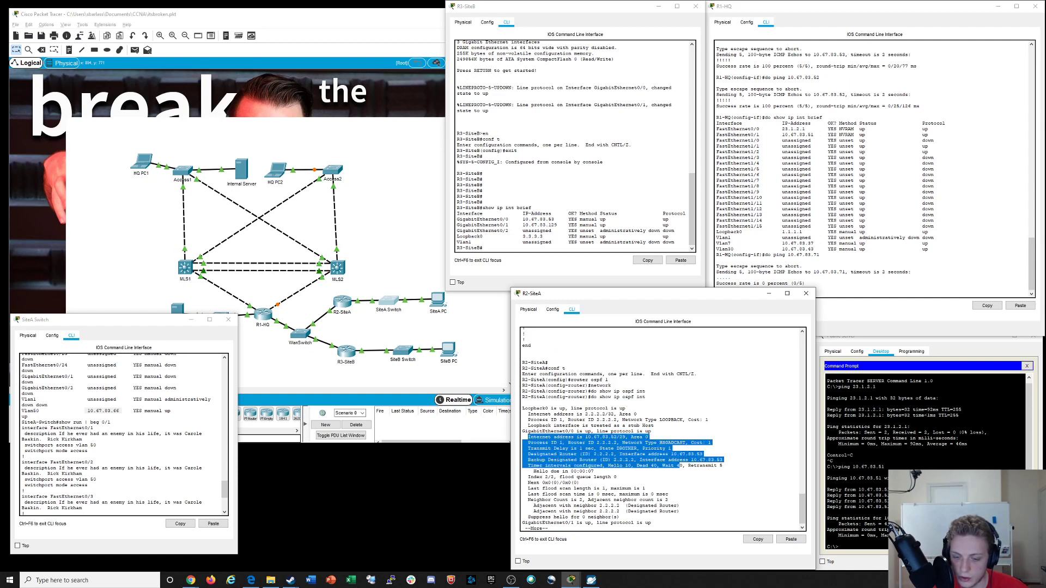
pyautogui.moveTo(560, 431); pyautogui.dragTo(606, 430)
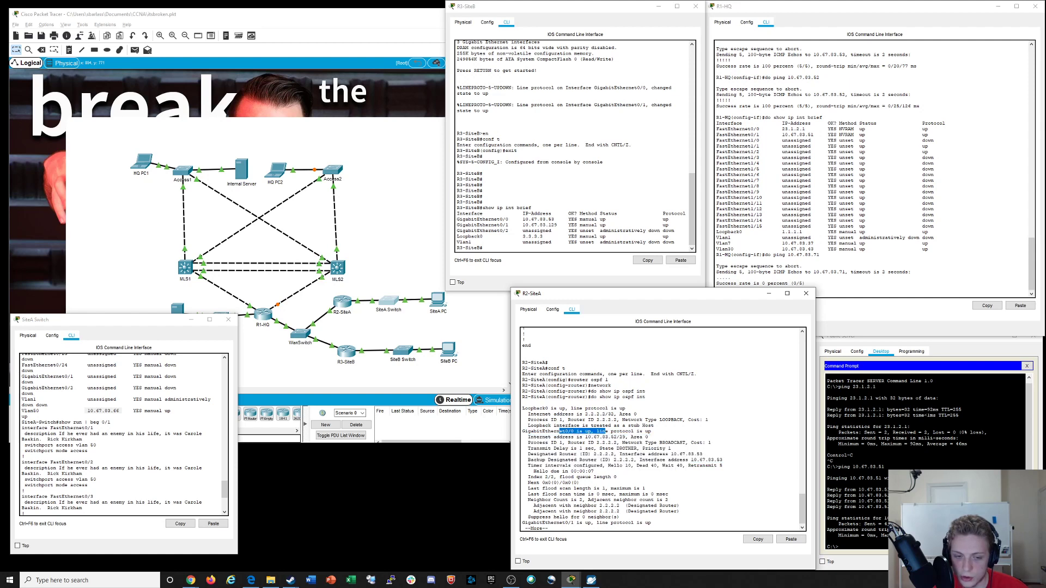
pyautogui.press('space')
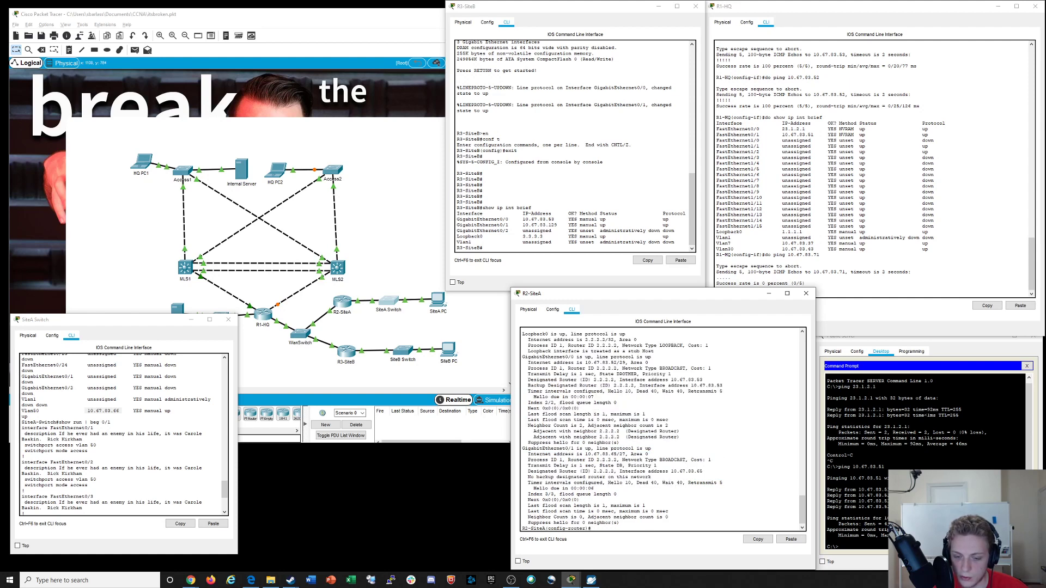
# Examine R2-SiteA's GigabitEthernet0/1 OSPF details: address, network type, designated router, hello and dead timers, and neighbor count
pyautogui.moveTo(551, 448); pyautogui.dragTo(656, 467)
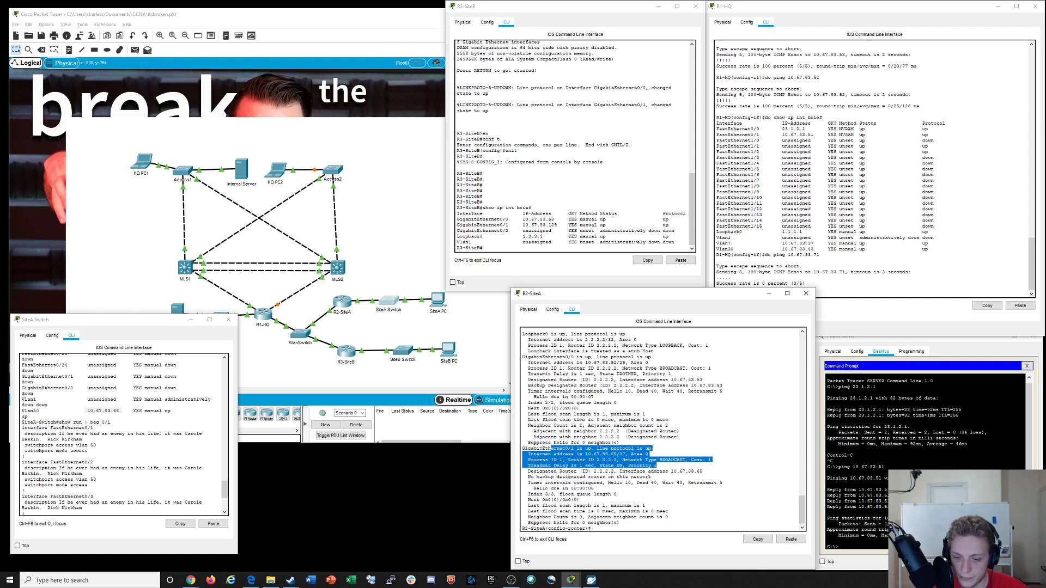
pyautogui.moveTo(556, 448); pyautogui.dragTo(657, 466)
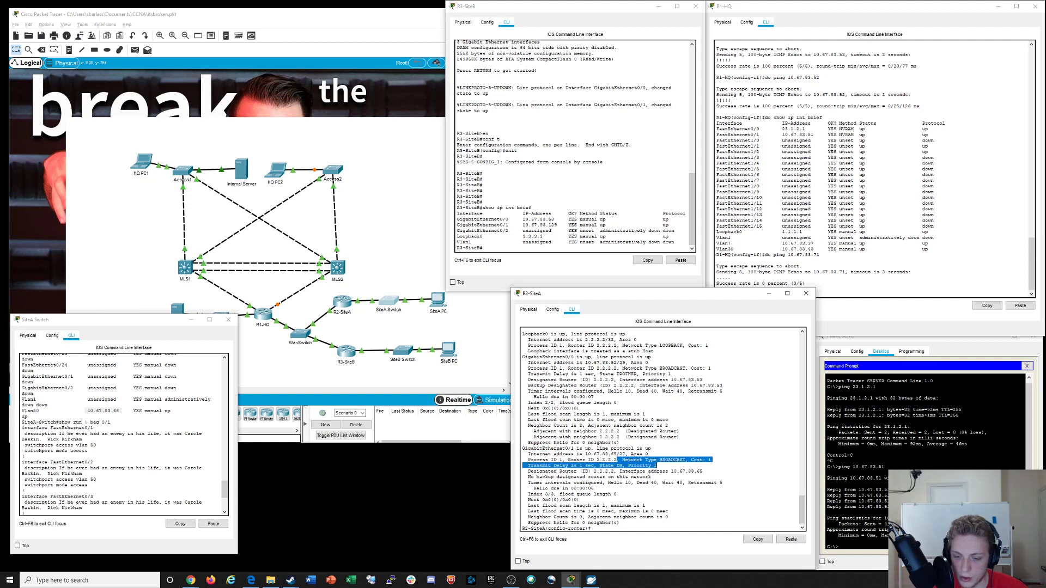
pyautogui.scroll(1, 662, 430)
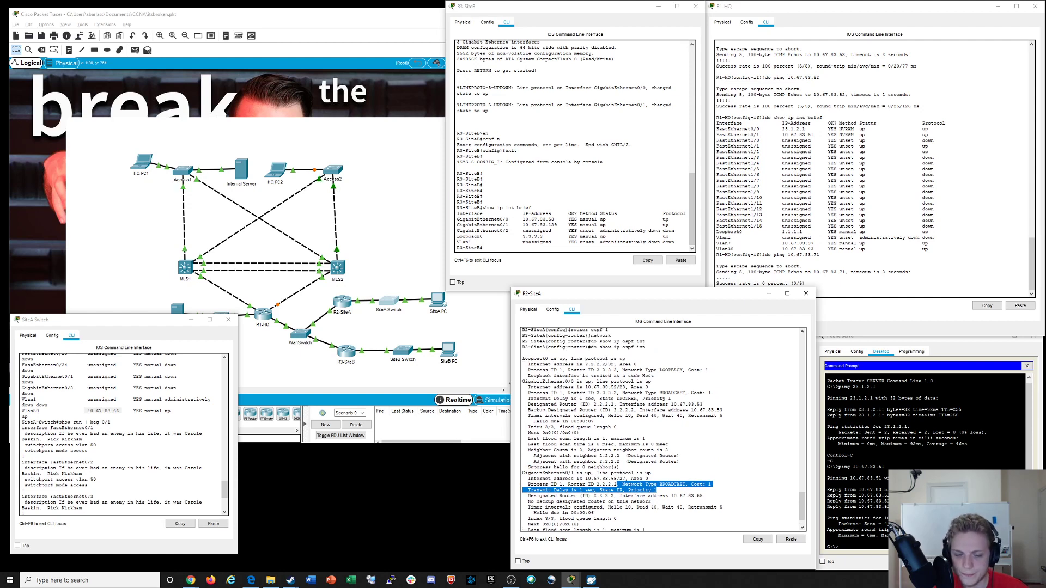
pyautogui.scroll(-1, 526, 447)
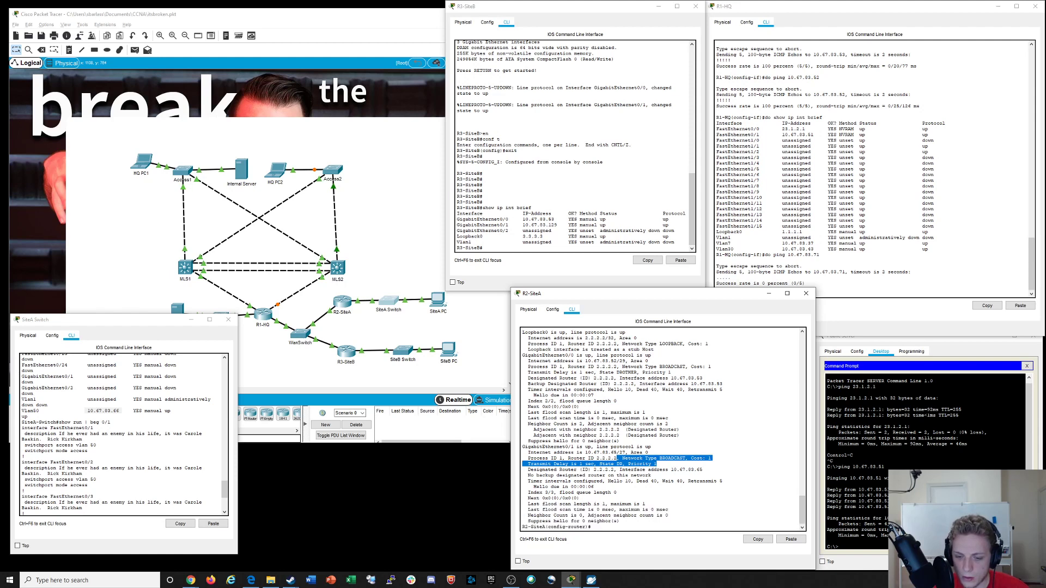
pyautogui.click(526, 446)
pyautogui.moveTo(524, 447); pyautogui.dragTo(703, 469)
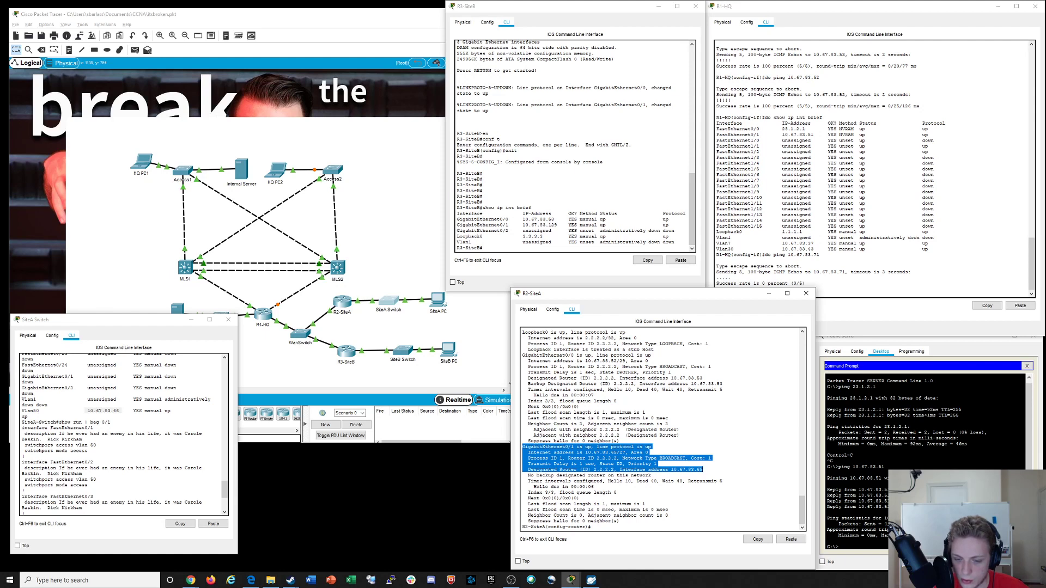
pyautogui.moveTo(702, 470); pyautogui.dragTo(651, 475)
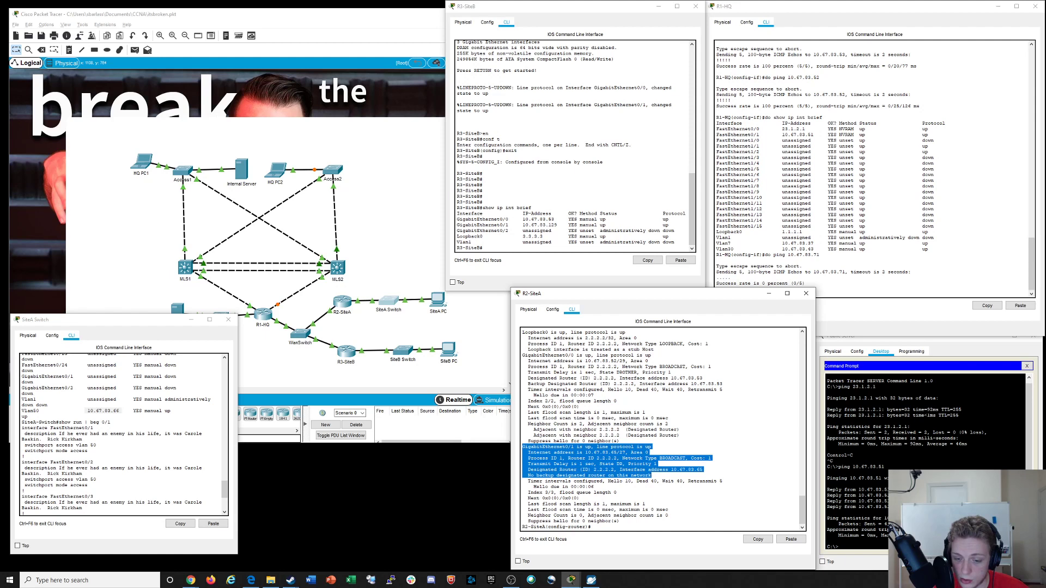
pyautogui.moveTo(651, 475); pyautogui.dragTo(722, 482)
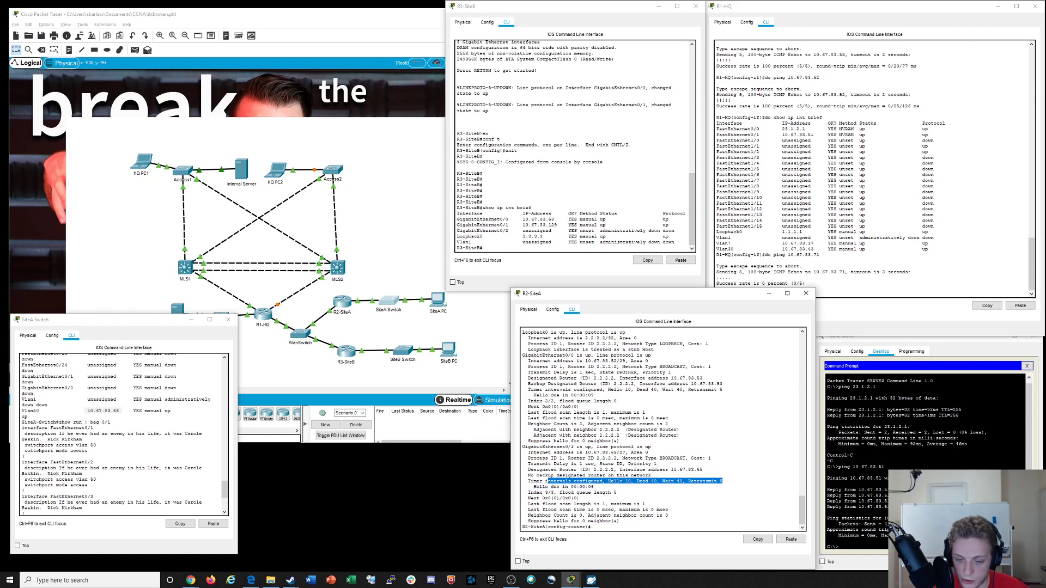
pyautogui.moveTo(532, 487); pyautogui.dragTo(594, 486)
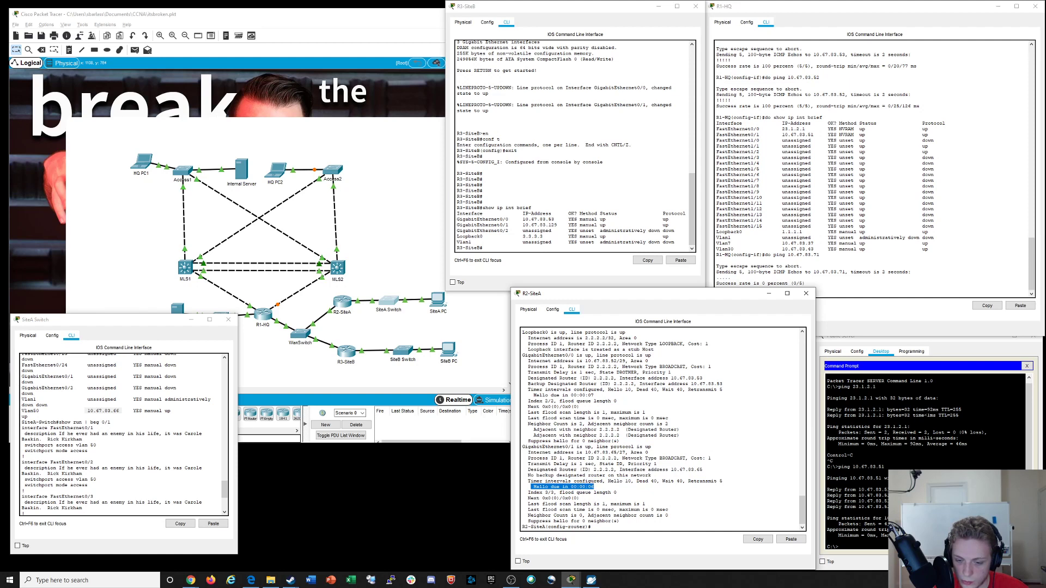
pyautogui.moveTo(523, 504); pyautogui.dragTo(667, 515)
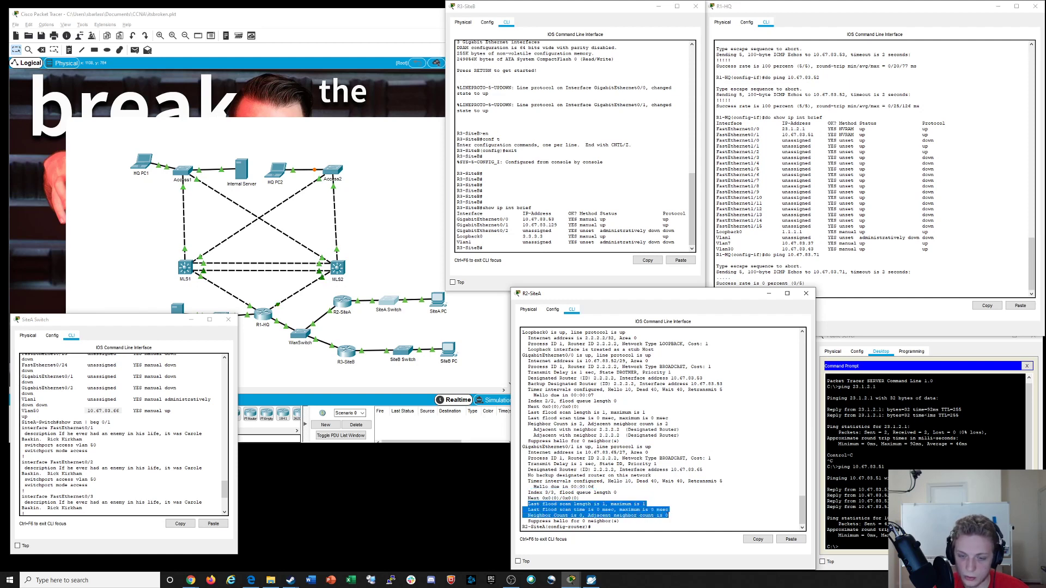
# Leave configuration mode on R1-HQ, run "show ip route", and examine the static default route
pyautogui.click(677, 231)
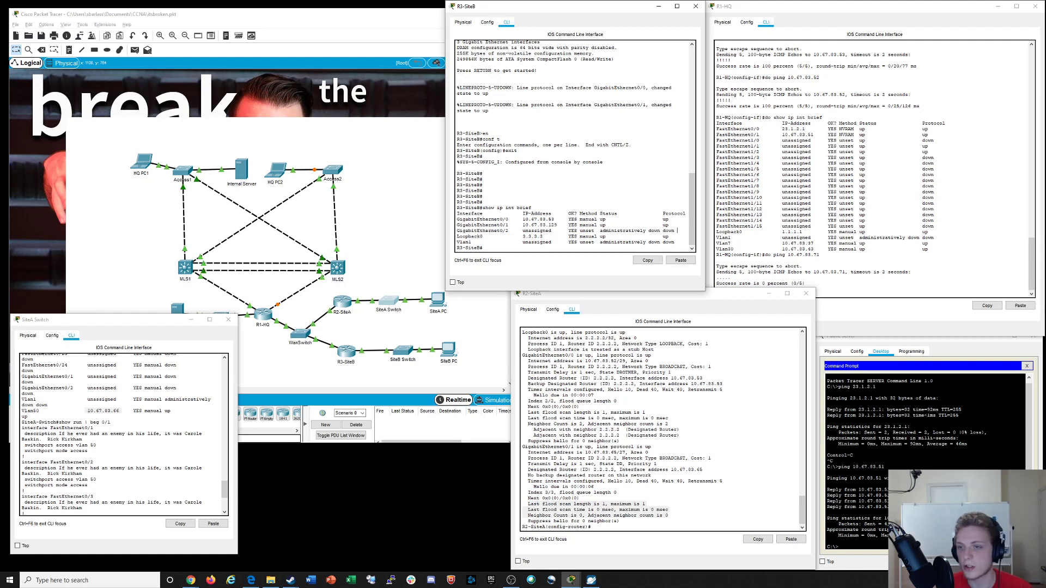
pyautogui.click(801, 232)
pyautogui.press('Return')
pyautogui.write('e')
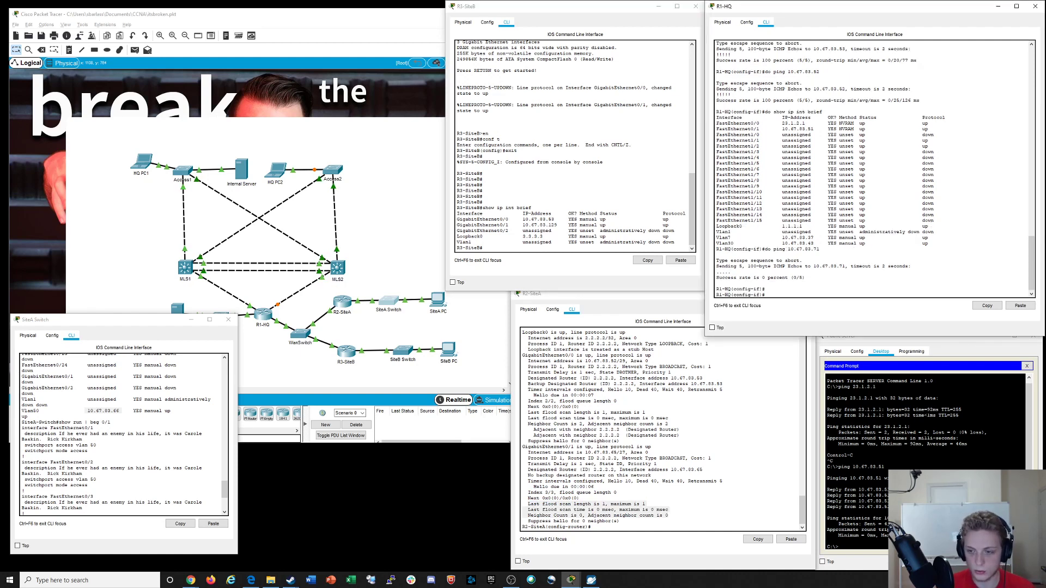
pyautogui.write('xit')
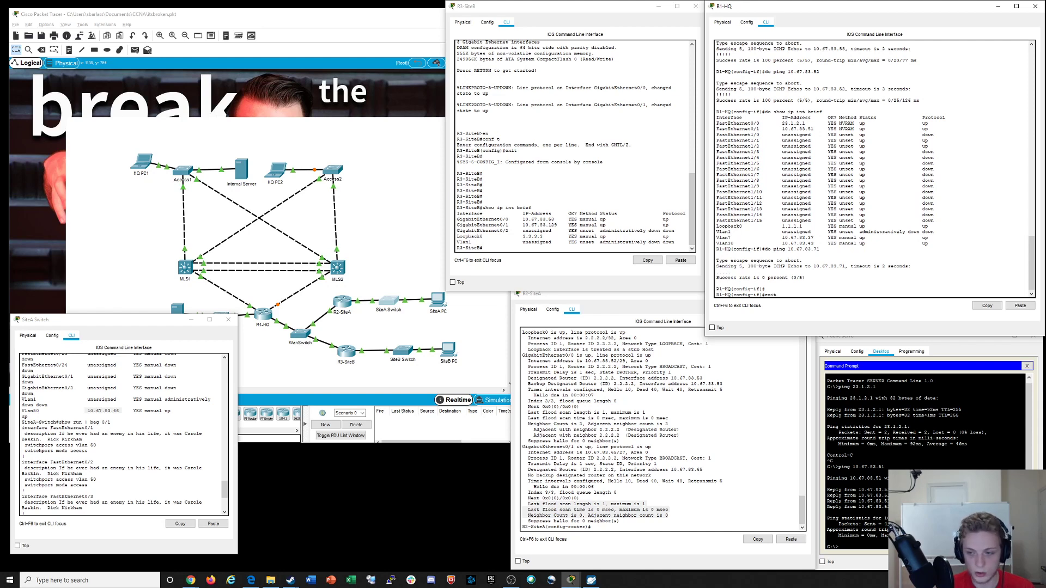
pyautogui.press('Return')
pyautogui.write('exit')
pyautogui.press('Return')
pyautogui.write('show ip route')
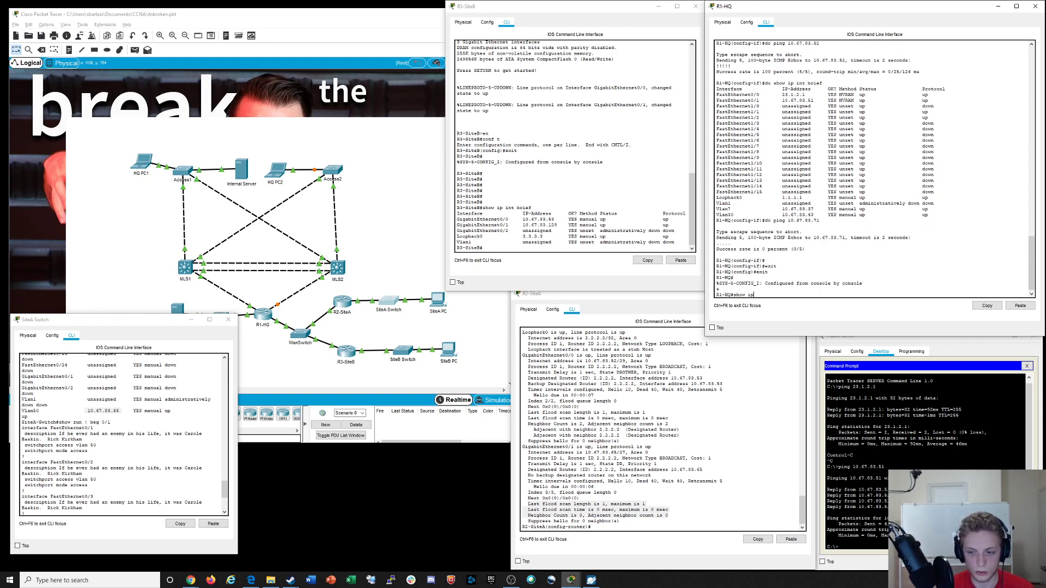
pyautogui.press('Return')
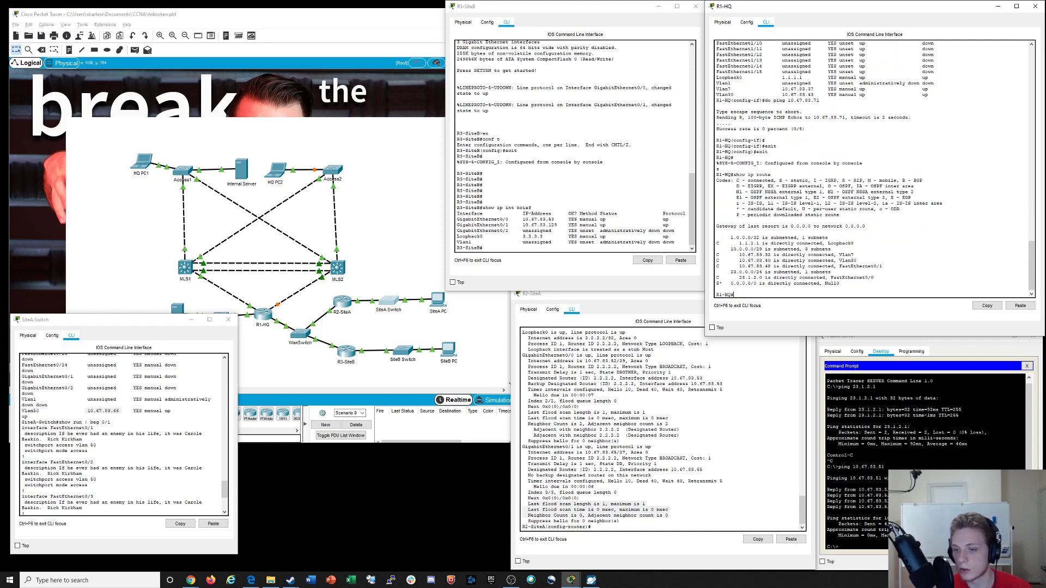
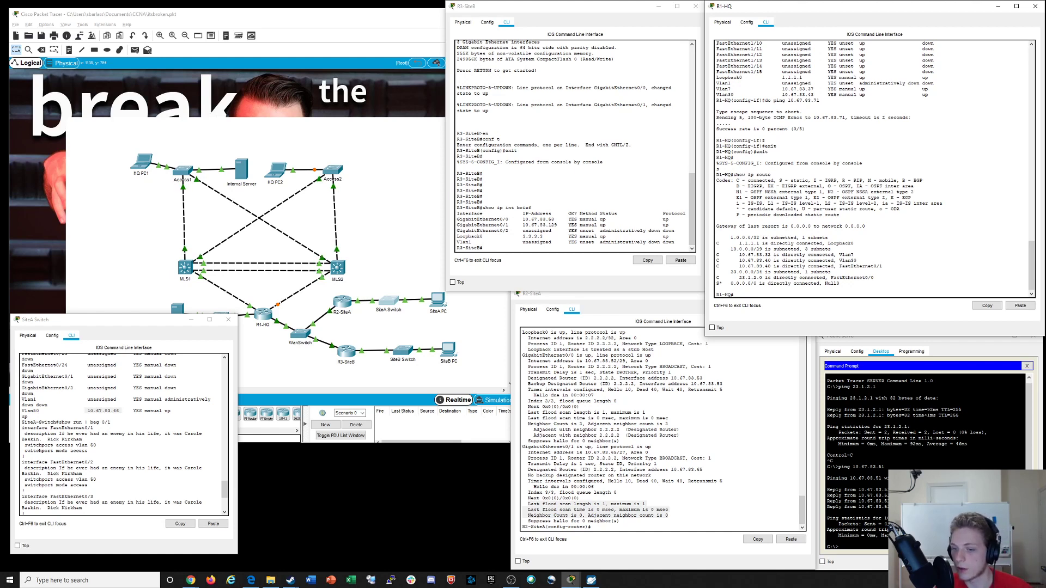
pyautogui.moveTo(716, 283); pyautogui.dragTo(841, 284)
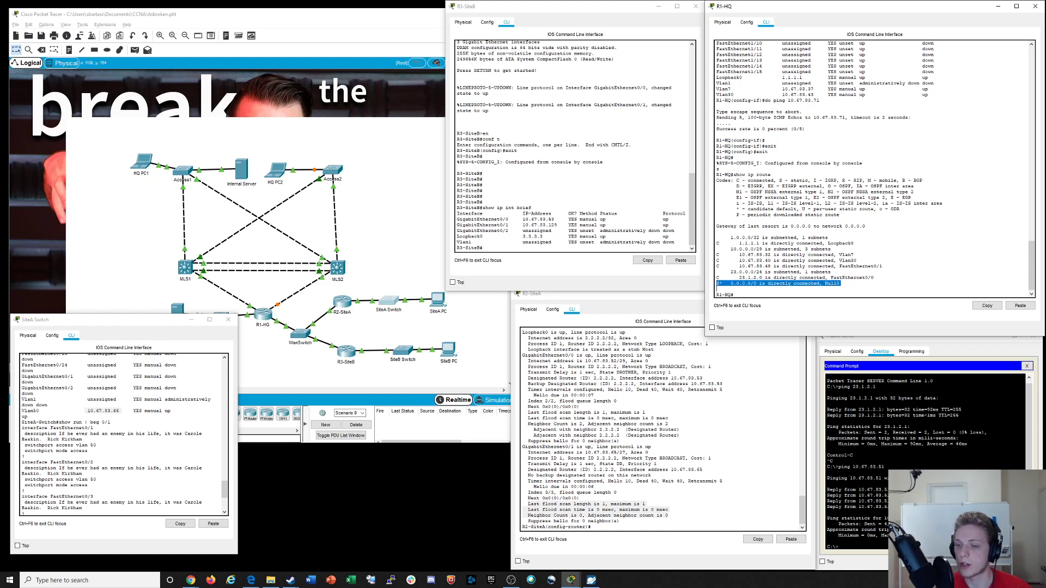
# Run "show ip ospf neighbor" on R1-HQ and examine the states of the FastEthernet0/1 and Vlan7 neighbors
pyautogui.click(734, 295)
pyautogui.press('Return')
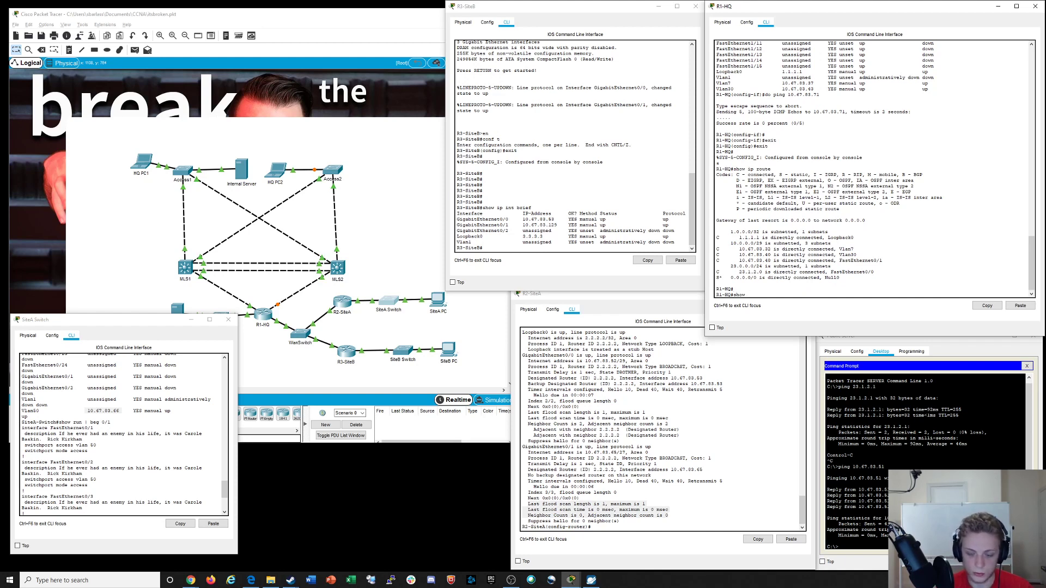
pyautogui.write('show ip ospf nei')
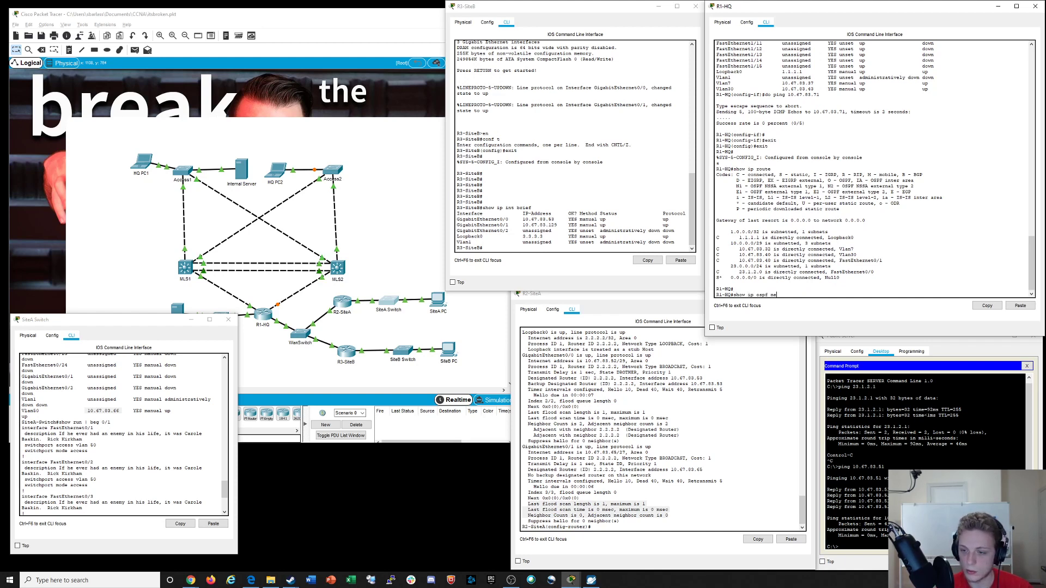
pyautogui.press('Tab')
pyautogui.press('Return')
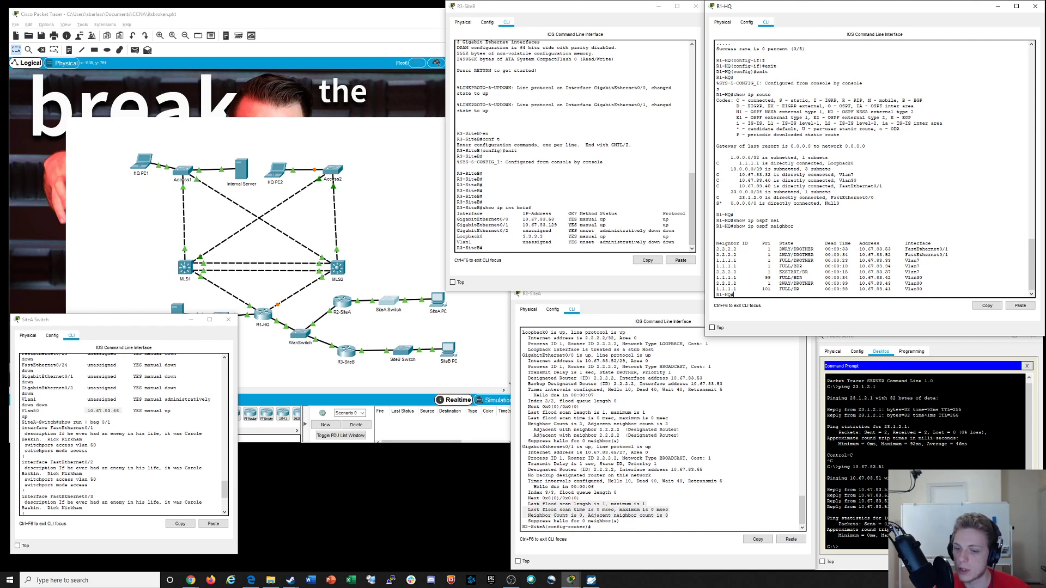
pyautogui.tripleClick(832, 249)
pyautogui.moveTo(716, 249); pyautogui.dragTo(748, 255)
pyautogui.moveTo(822, 255); pyautogui.dragTo(949, 254)
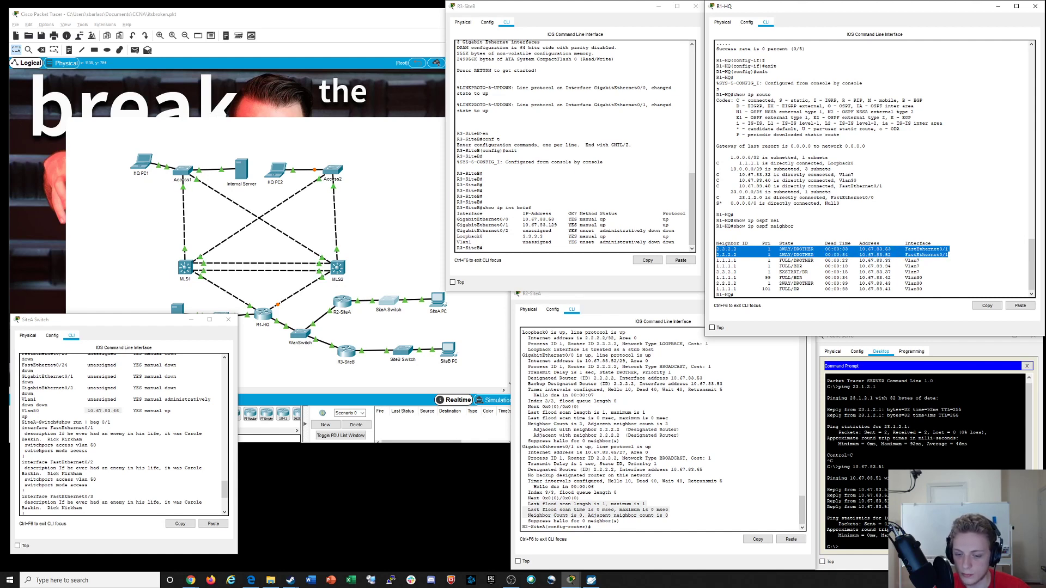
pyautogui.click(703, 463)
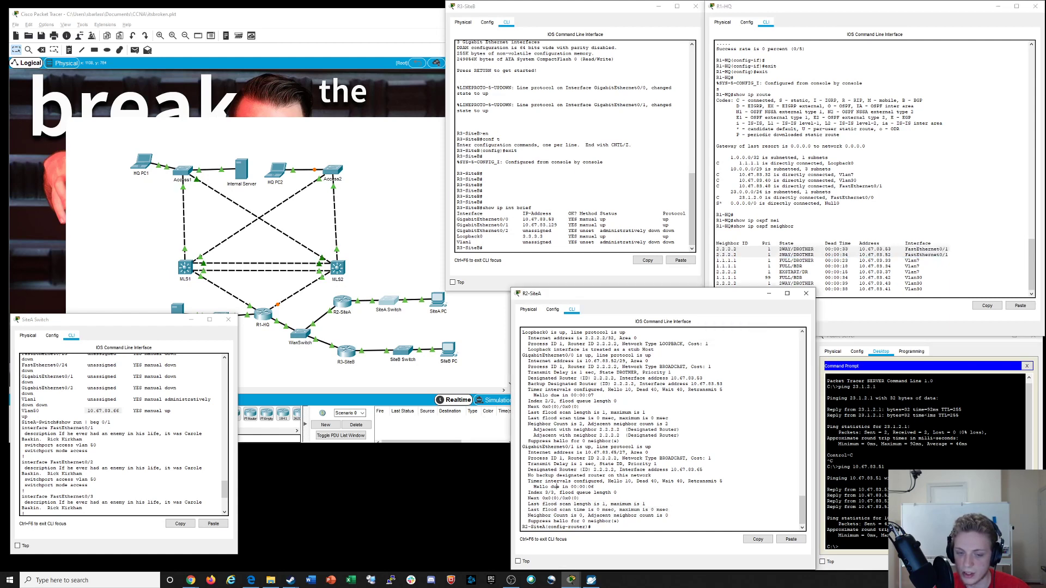
pyautogui.click(893, 260)
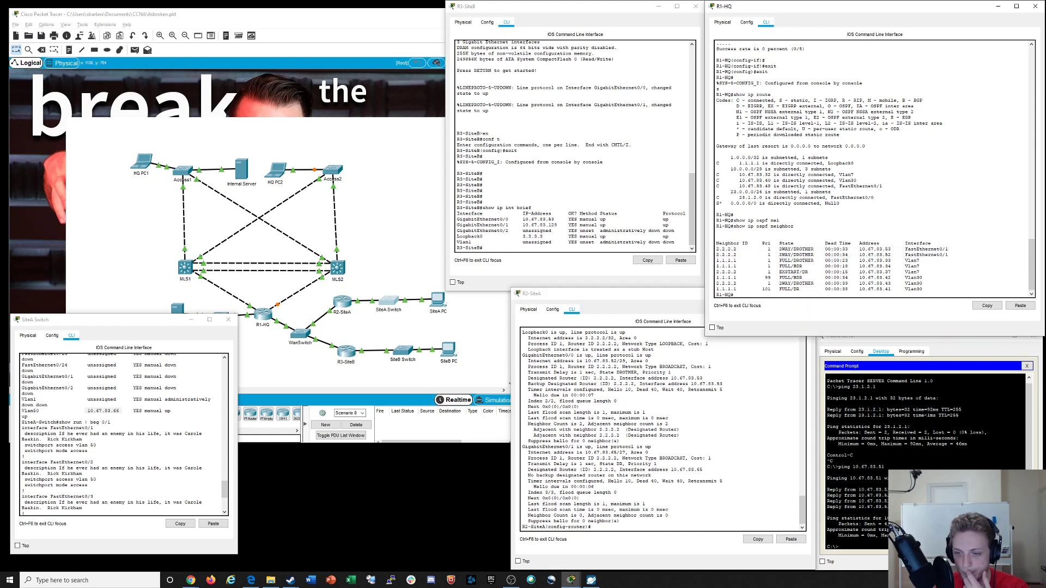
pyautogui.moveTo(721, 260); pyautogui.dragTo(845, 271)
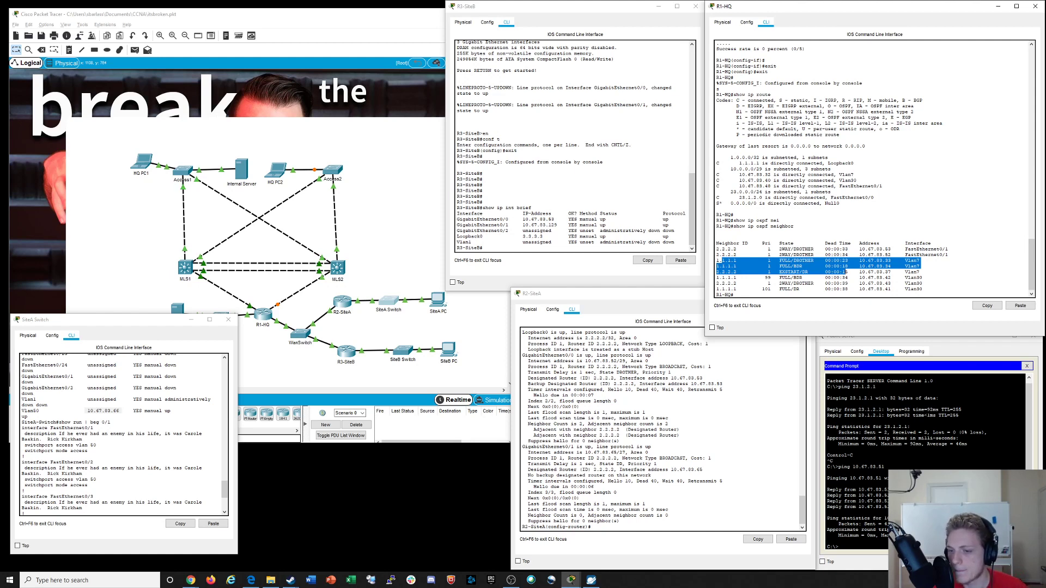
# Run "do show ip ospf neig" on R2-SiteA and compare its neighbors with R1-HQ's Vlan30 and FastEthernet0/1 entries
pyautogui.click(649, 452)
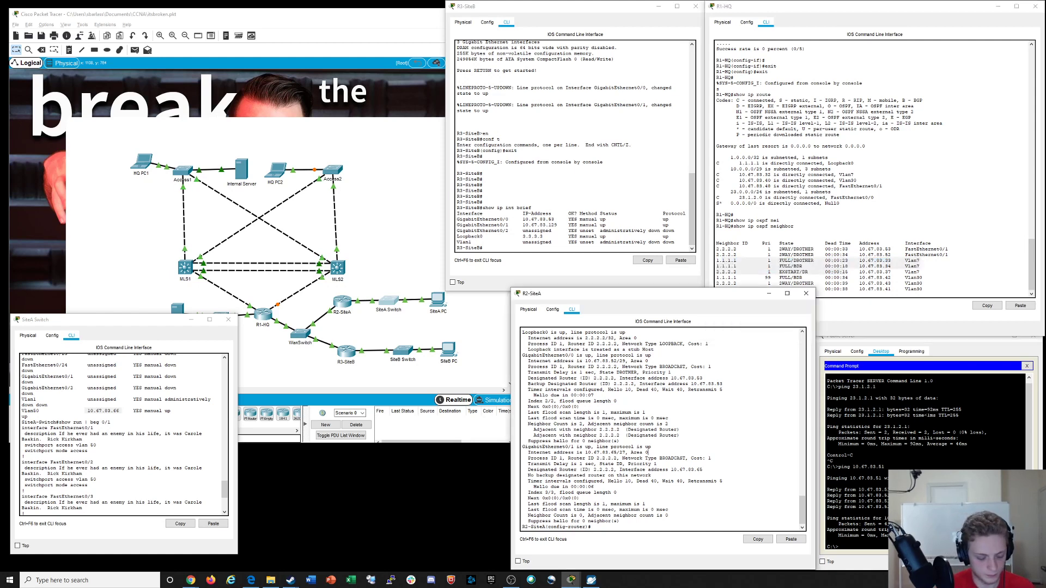
pyautogui.write('do show ip ospf')
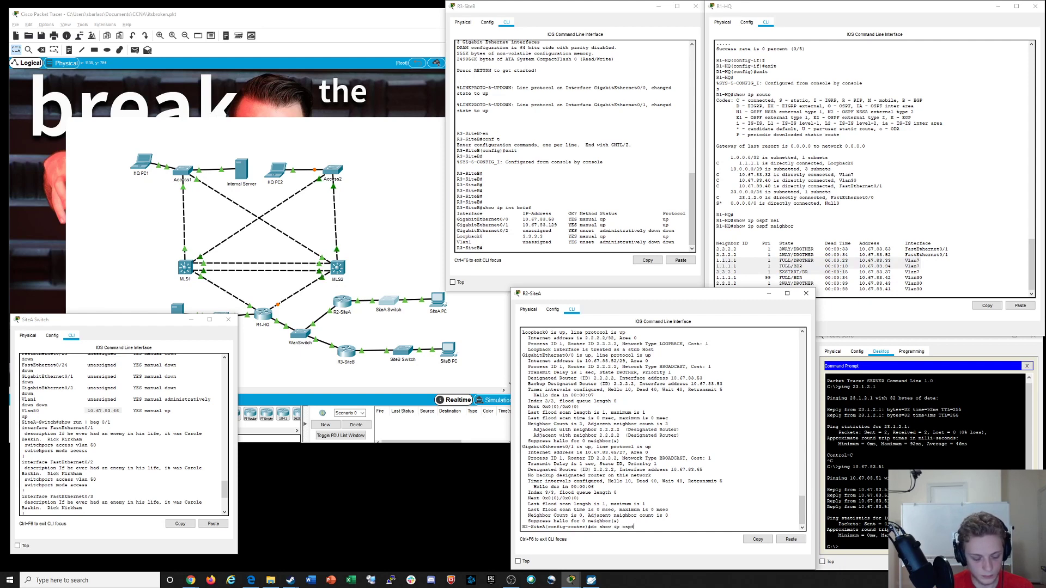
pyautogui.write(' neig')
pyautogui.press('Return')
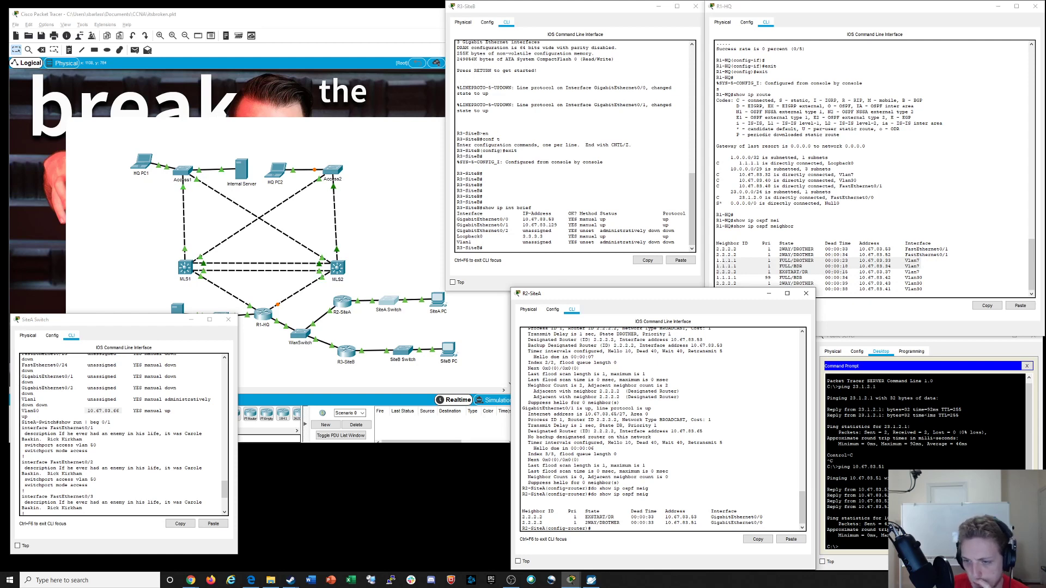
pyautogui.click(907, 248)
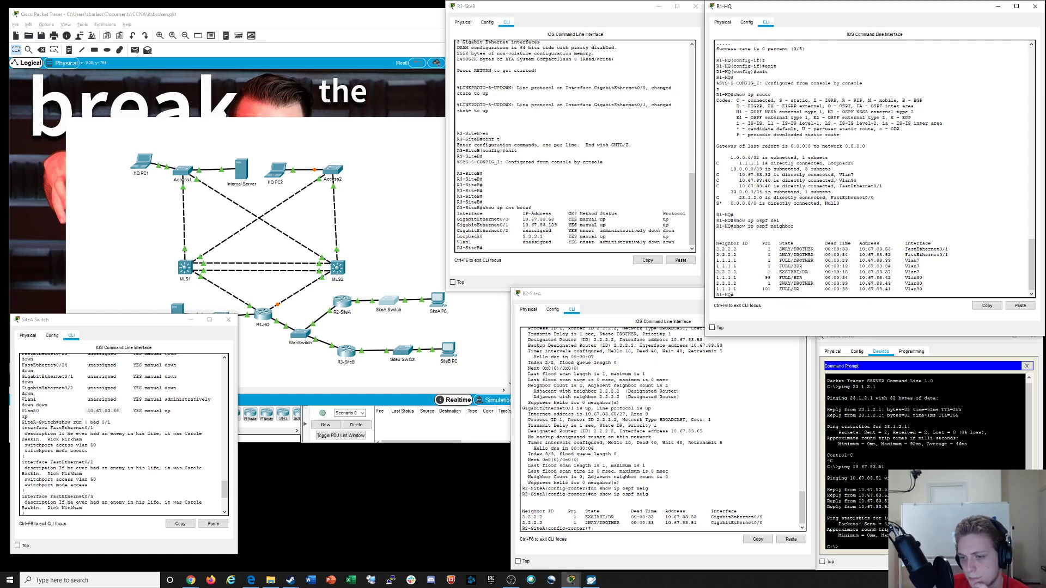
pyautogui.moveTo(765, 277); pyautogui.dragTo(747, 288)
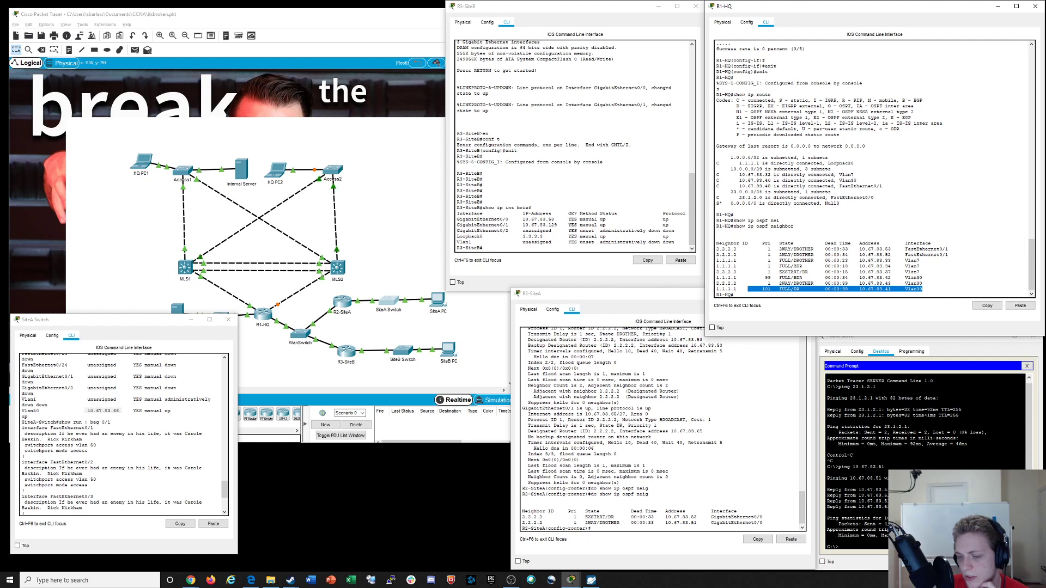
pyautogui.moveTo(948, 249); pyautogui.dragTo(759, 249)
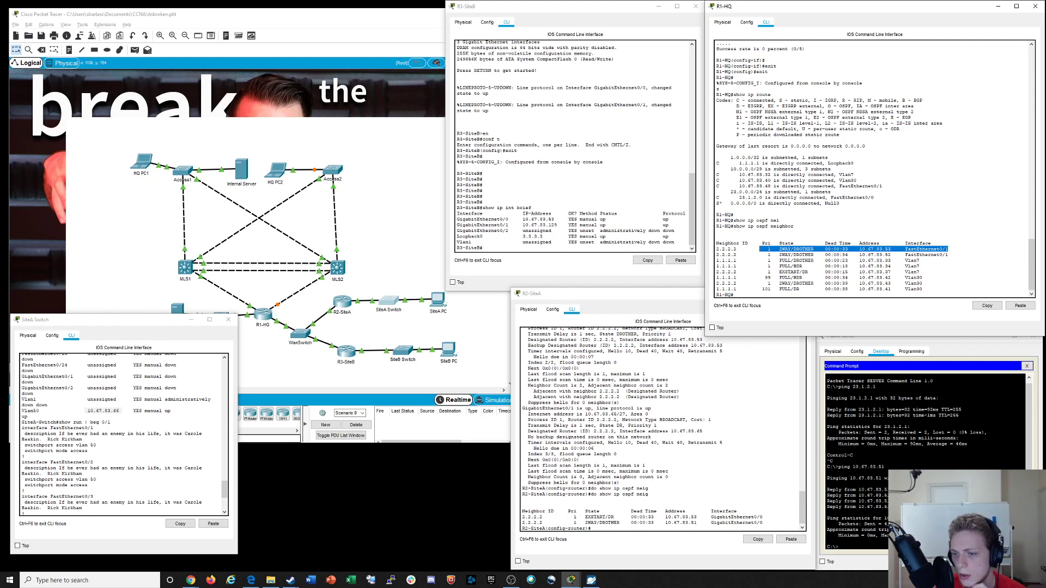
# Examine the Vlan7 and Vlan30 entries and their states in R1-HQ's OSPF neighbor table
pyautogui.moveTo(717, 261); pyautogui.dragTo(921, 266)
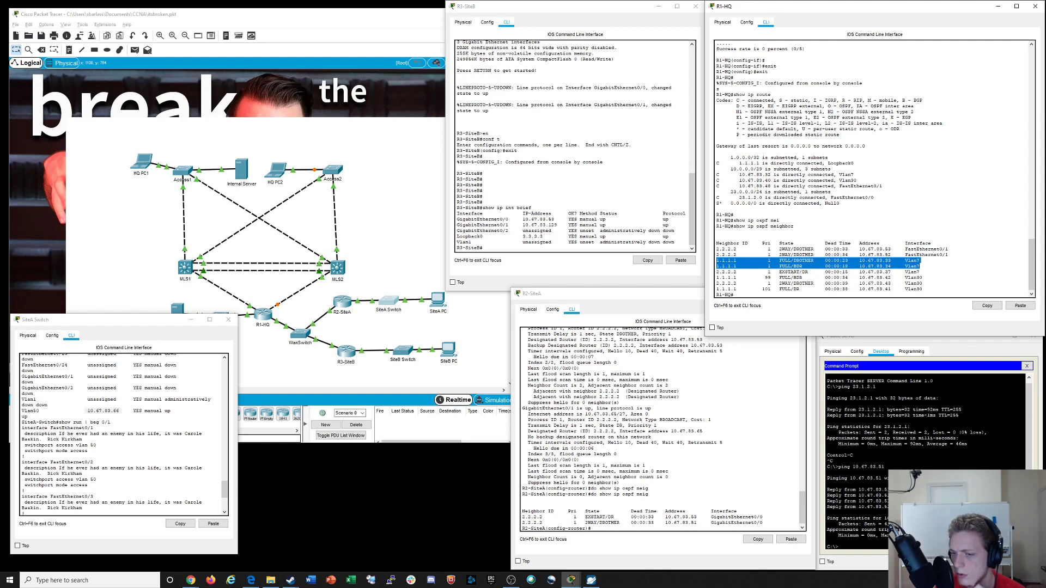
pyautogui.moveTo(920, 272); pyautogui.dragTo(716, 272)
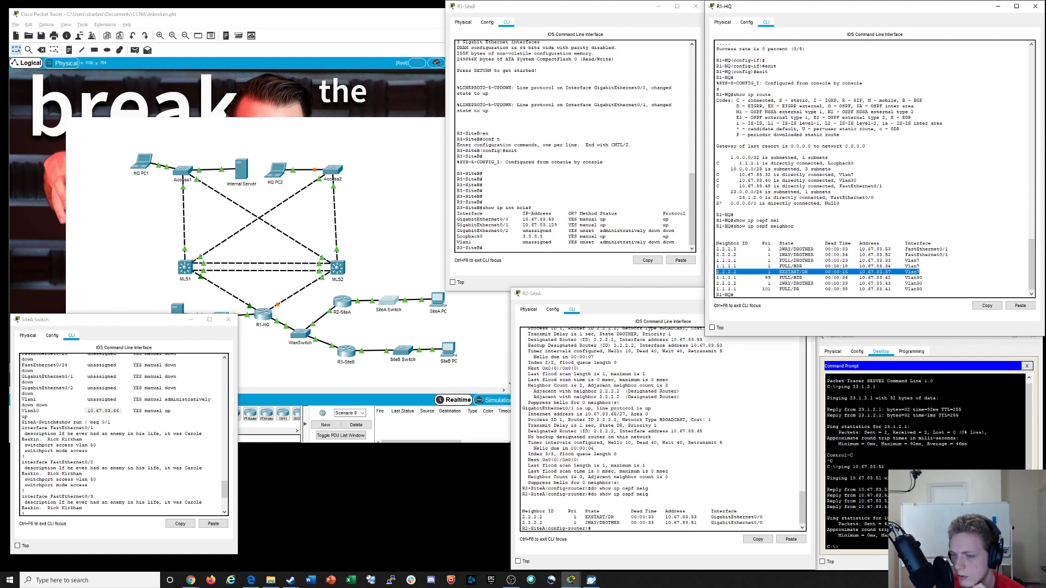
pyautogui.moveTo(921, 272)
pyautogui.mouseDown()
pyautogui.moveTo(781, 283)
pyautogui.moveTo(924, 284)
pyautogui.mouseUp()
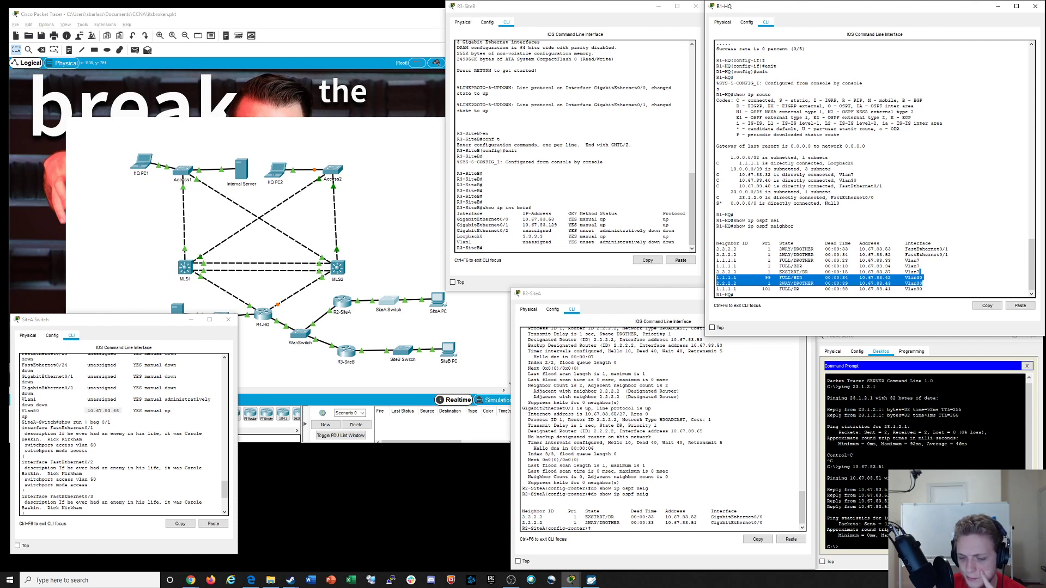
# Examine R2-SiteA's OSPF neighbor IDs and GigabitEthernet0/0 entries against the Loopback0 address and router ID
pyautogui.click(559, 516)
pyautogui.moveTo(543, 517); pyautogui.dragTo(522, 517)
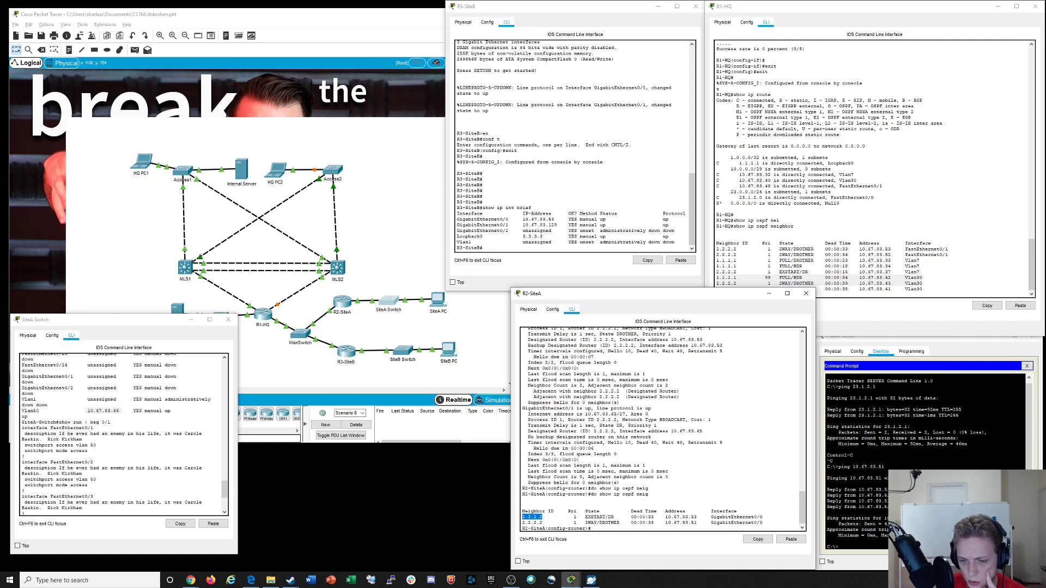
pyautogui.scroll(3, 661, 429)
pyautogui.scroll(2, 661, 429)
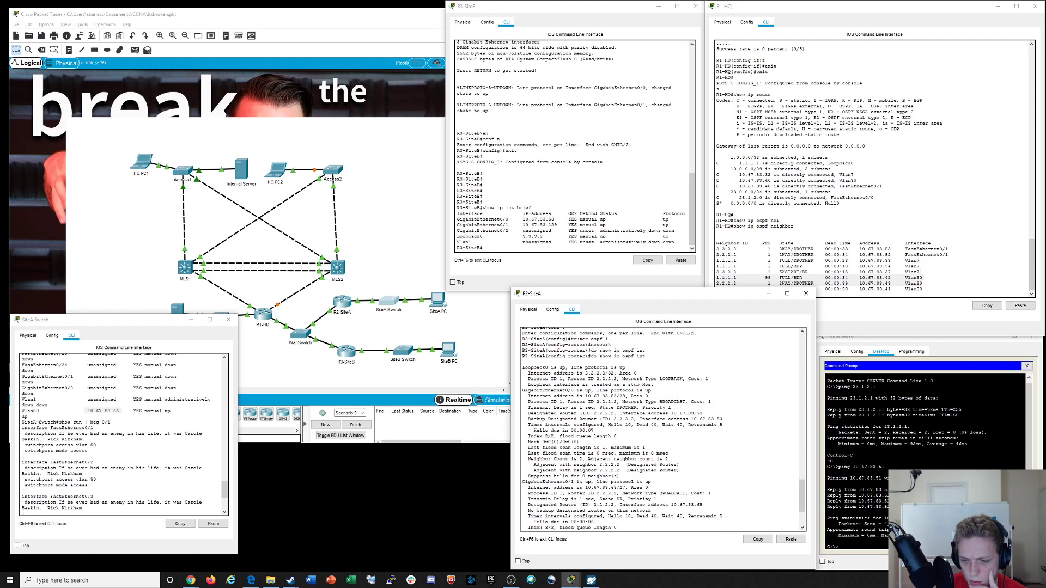
pyautogui.moveTo(579, 373); pyautogui.dragTo(642, 378)
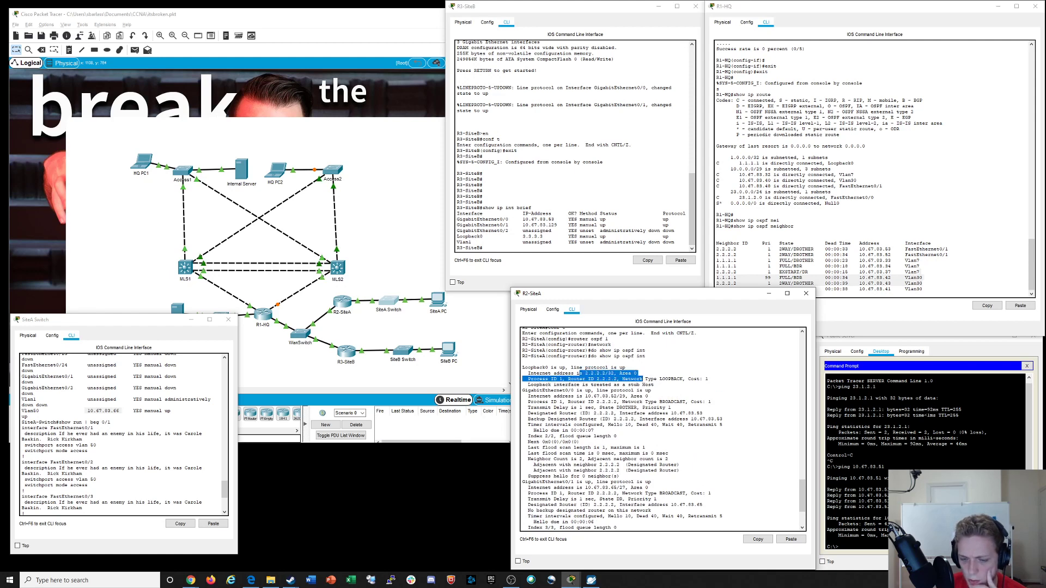
pyautogui.scroll(-5, 643, 378)
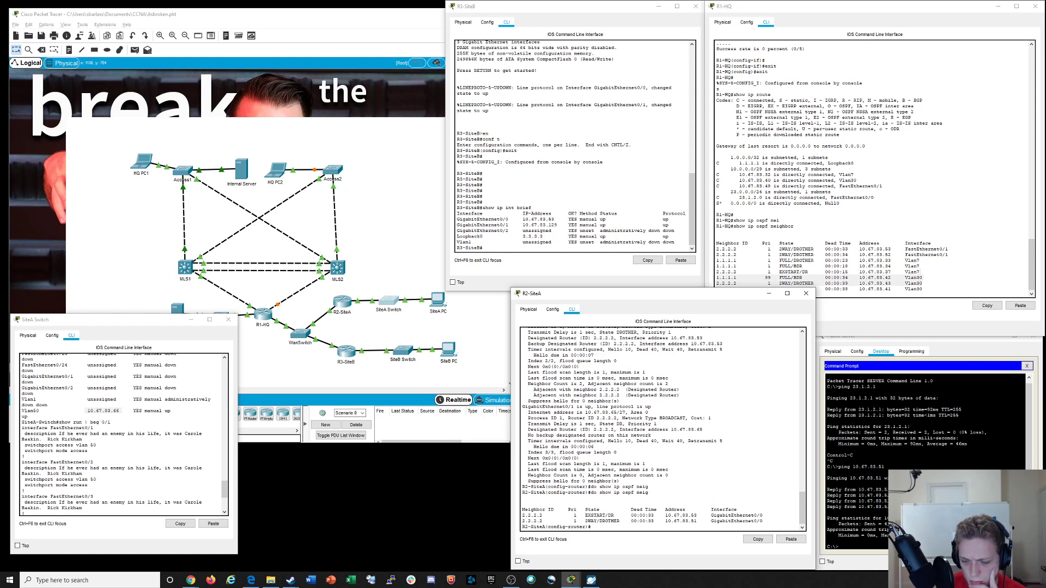
pyautogui.moveTo(710, 515); pyautogui.dragTo(762, 515)
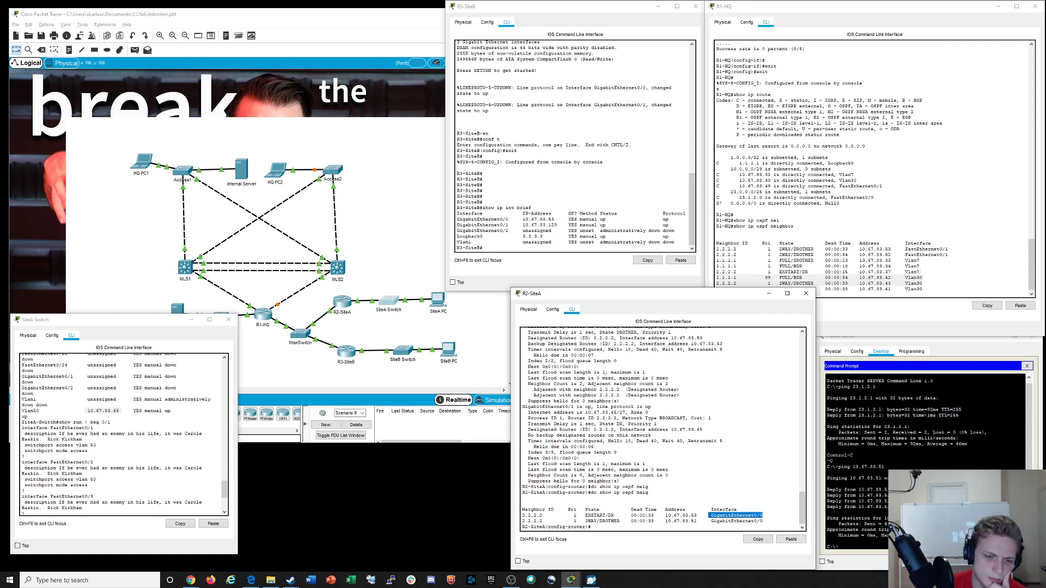
# Detach the WanSwitch cable from R2-SiteA in the topology and reconnect it to the router's GigabitEthernet0/0 port
pyautogui.click(330, 310)
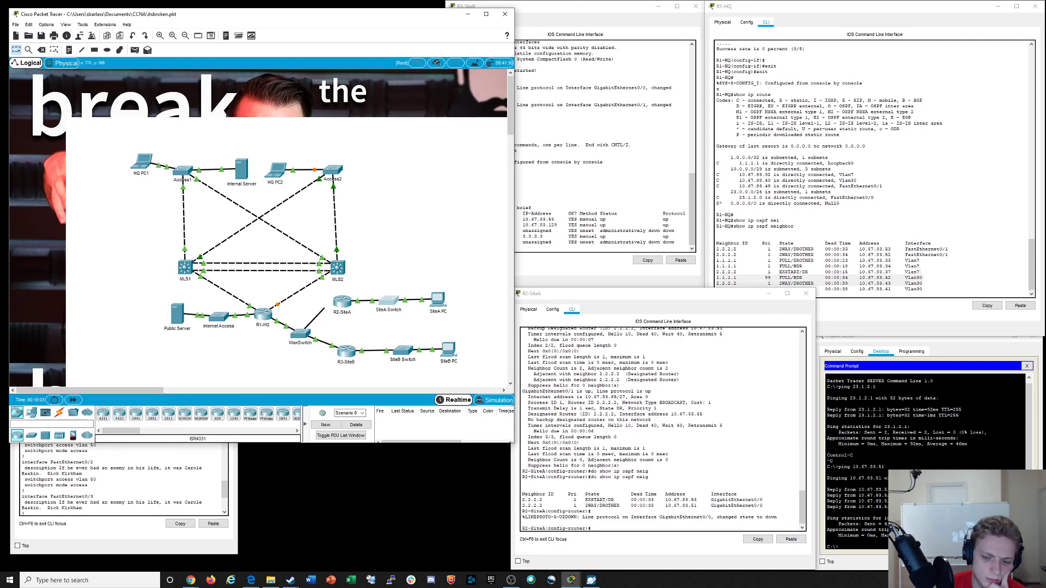
pyautogui.click(342, 301)
pyautogui.click(370, 329)
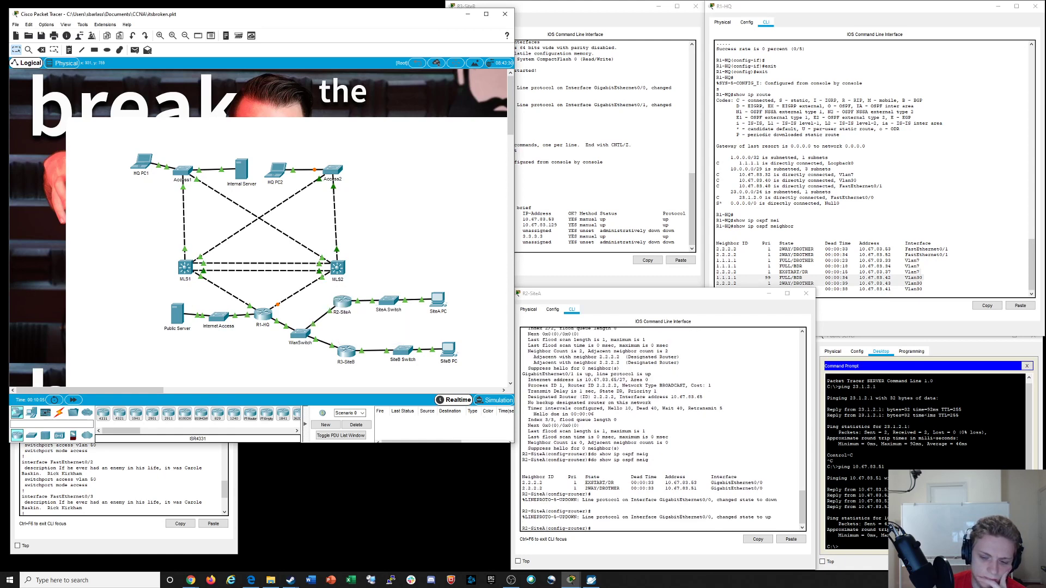
# Review the two neighbor IDs and states in R2-SiteA's OSPF neighbor table
pyautogui.click(624, 499)
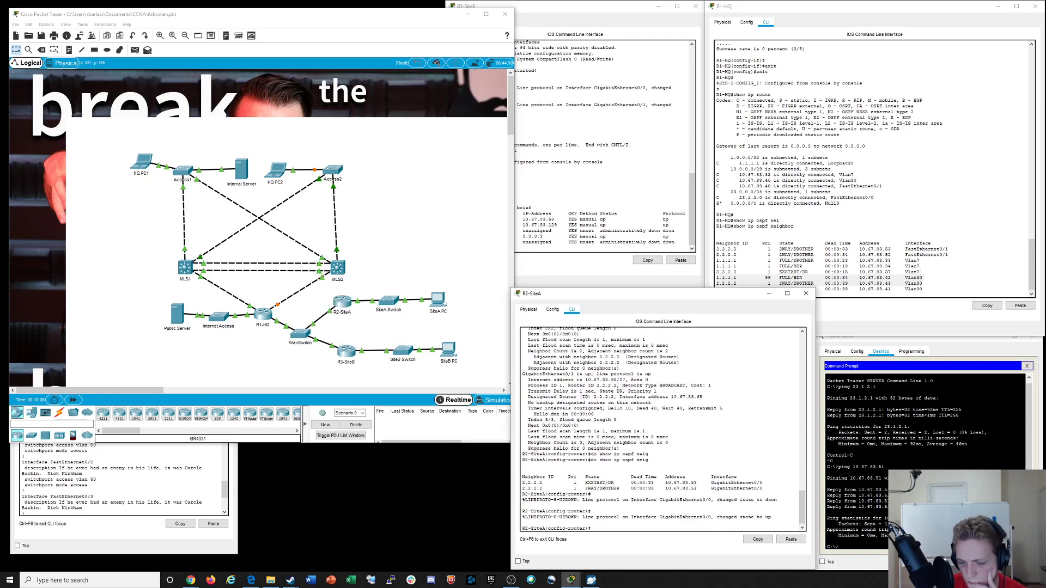
pyautogui.moveTo(622, 489); pyautogui.dragTo(522, 476)
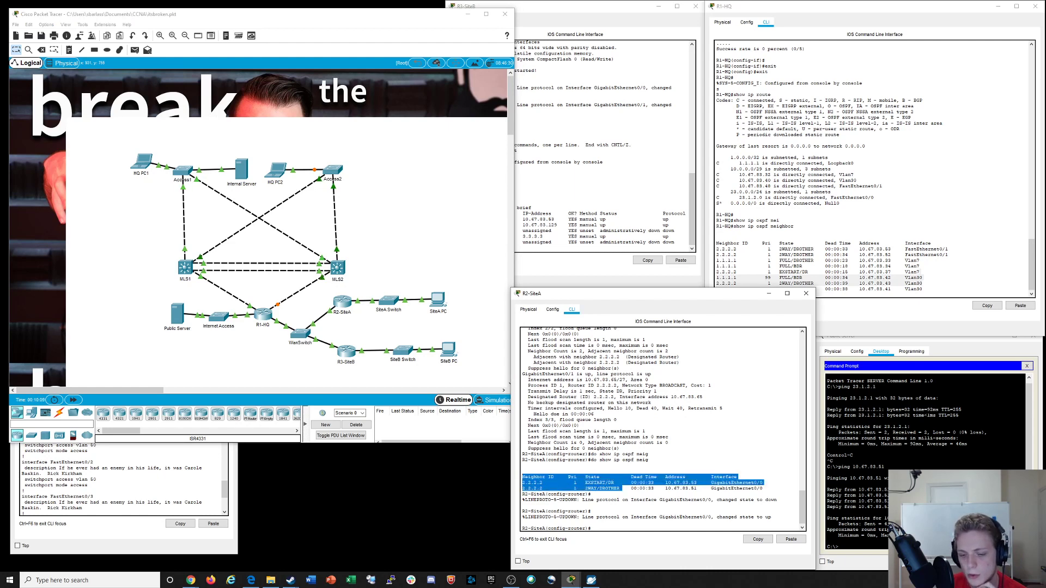
pyautogui.click(554, 488)
pyautogui.moveTo(553, 488); pyautogui.dragTo(522, 477)
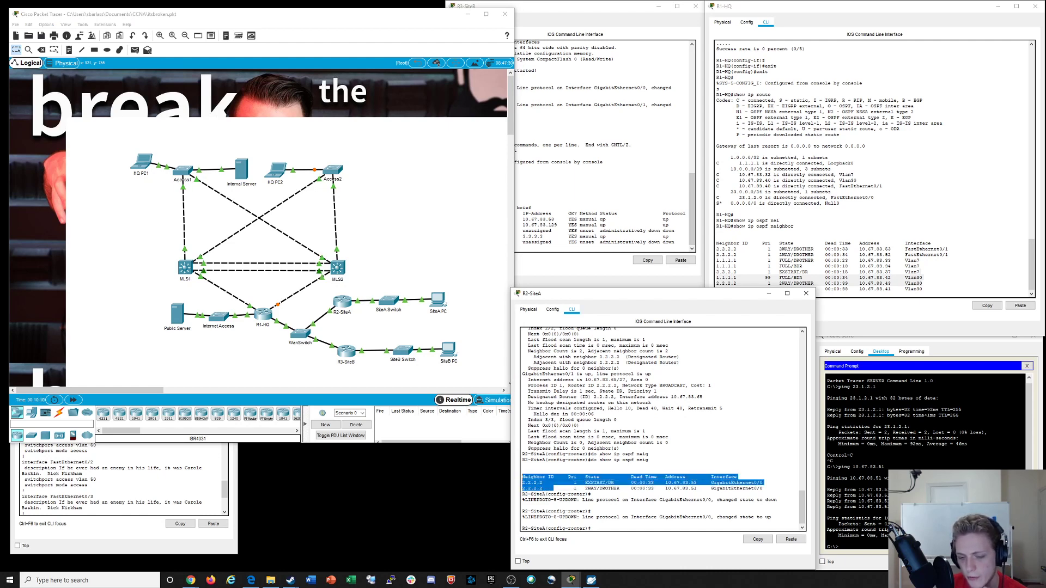
pyautogui.click(649, 454)
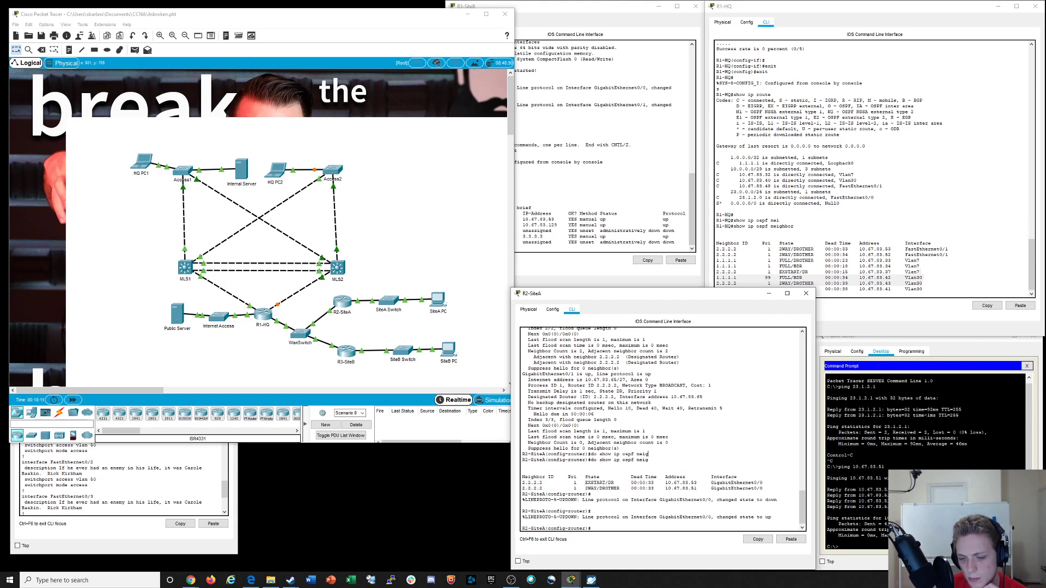
# Examine R2-SiteA's OSPF interface details for GigabitEthernet0/1 and GigabitEthernet0/0, including the adjacent neighbors listed
pyautogui.moveTo(620, 449); pyautogui.dragTo(522, 375)
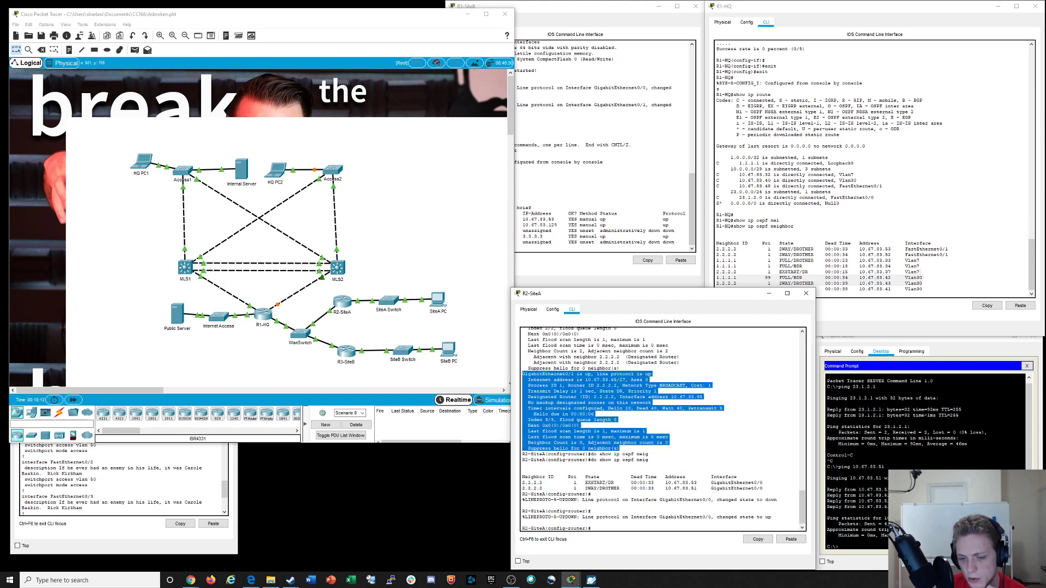
pyautogui.scroll(3, 662, 429)
pyautogui.moveTo(619, 417); pyautogui.dragTo(522, 330)
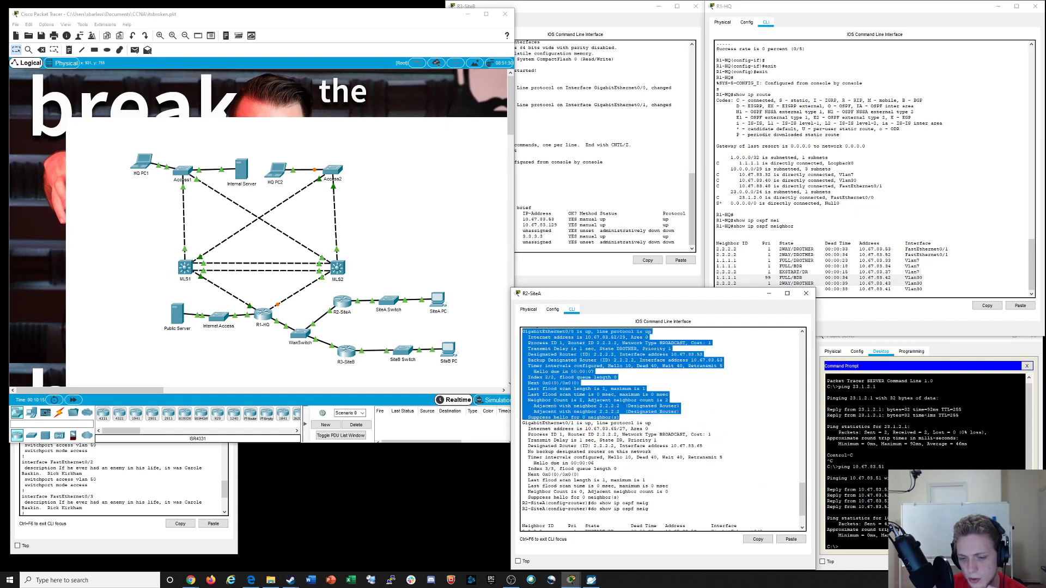
pyautogui.click(588, 423)
pyautogui.doubleClick(596, 418)
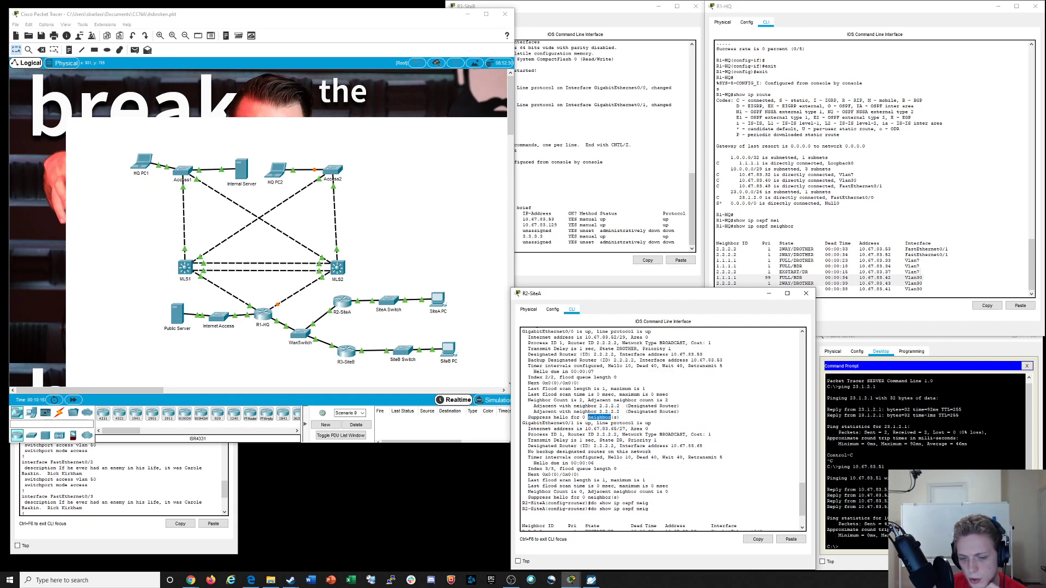
pyautogui.moveTo(525, 418); pyautogui.dragTo(682, 413)
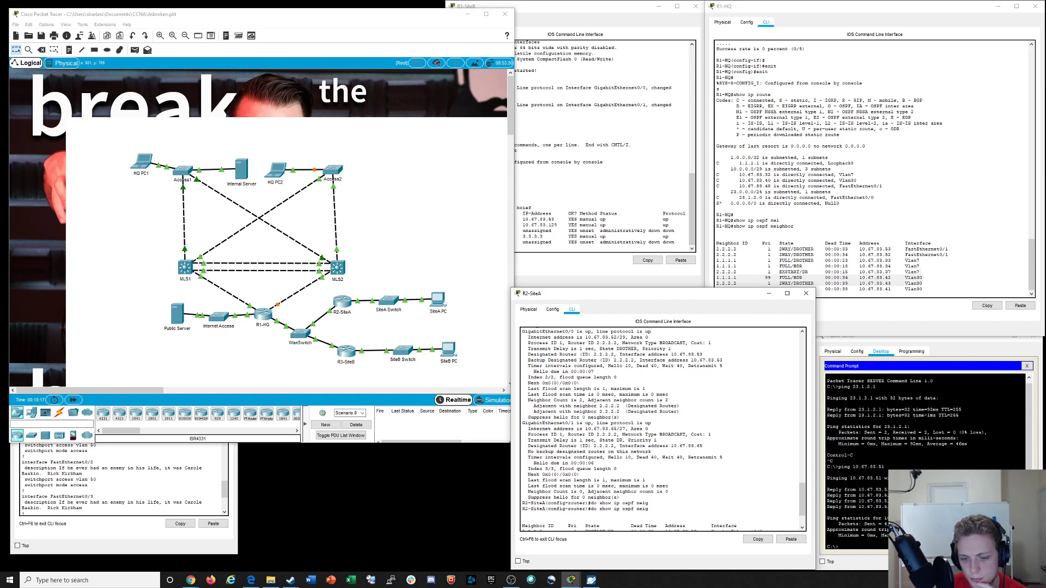
pyautogui.moveTo(529, 406); pyautogui.dragTo(680, 412)
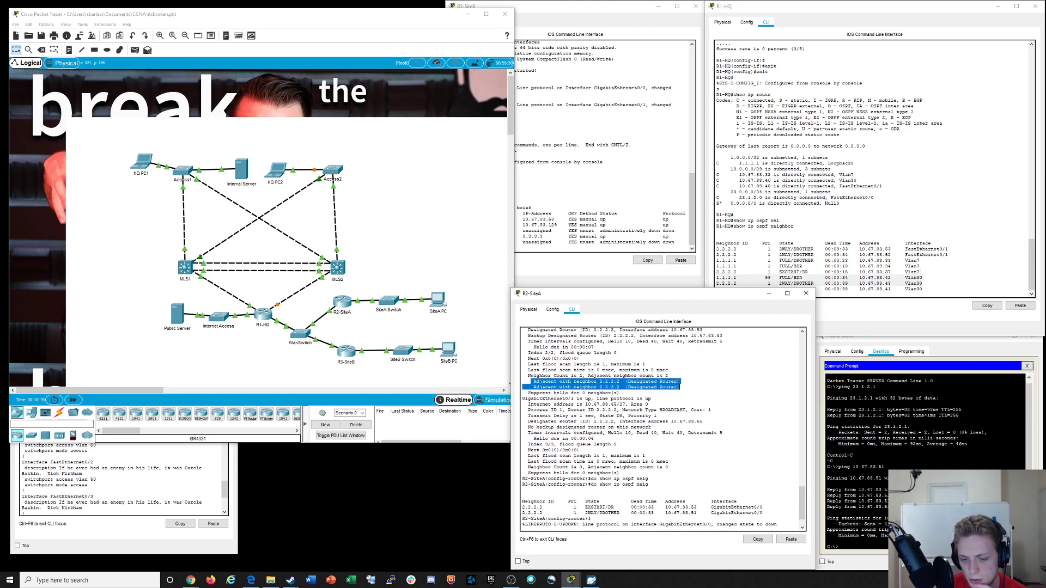
# Compare the OSPF neighbor counts of R2-SiteA's GigabitEthernet0/1 and GigabitEthernet0/0, and return to the prompt
pyautogui.moveTo(669, 461); pyautogui.dragTo(590, 461)
pyautogui.moveTo(525, 466); pyautogui.dragTo(669, 467)
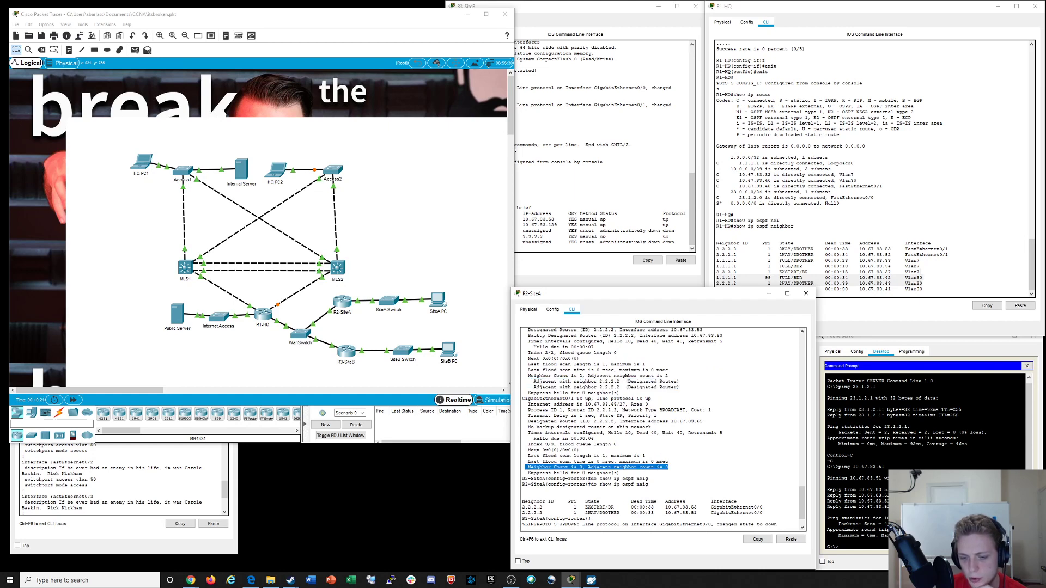
pyautogui.moveTo(568, 376); pyautogui.dragTo(668, 388)
pyautogui.scroll(3, 661, 428)
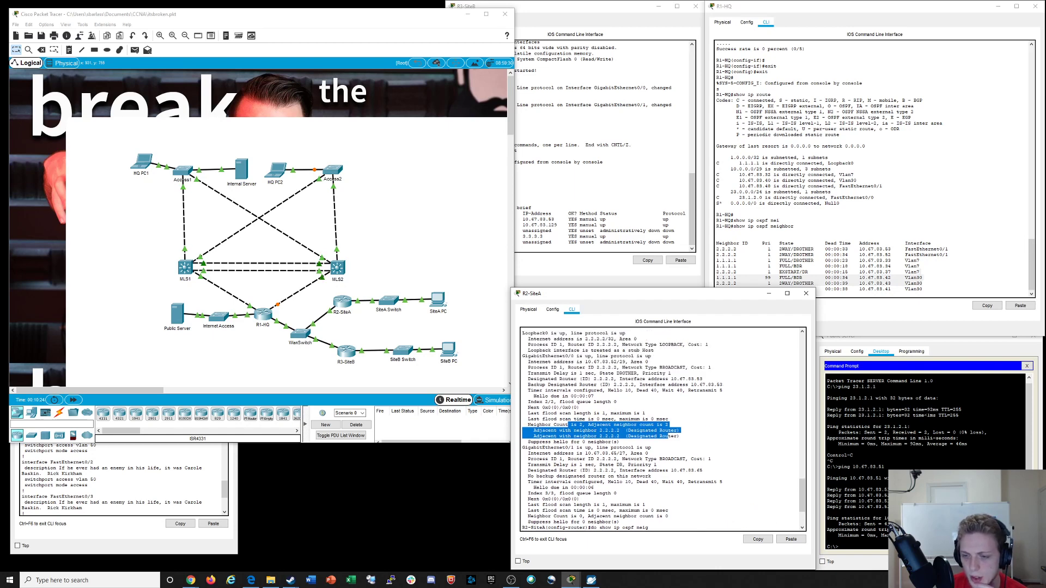
pyautogui.press('Tab')
pyautogui.press('Return')
pyautogui.click(669, 360)
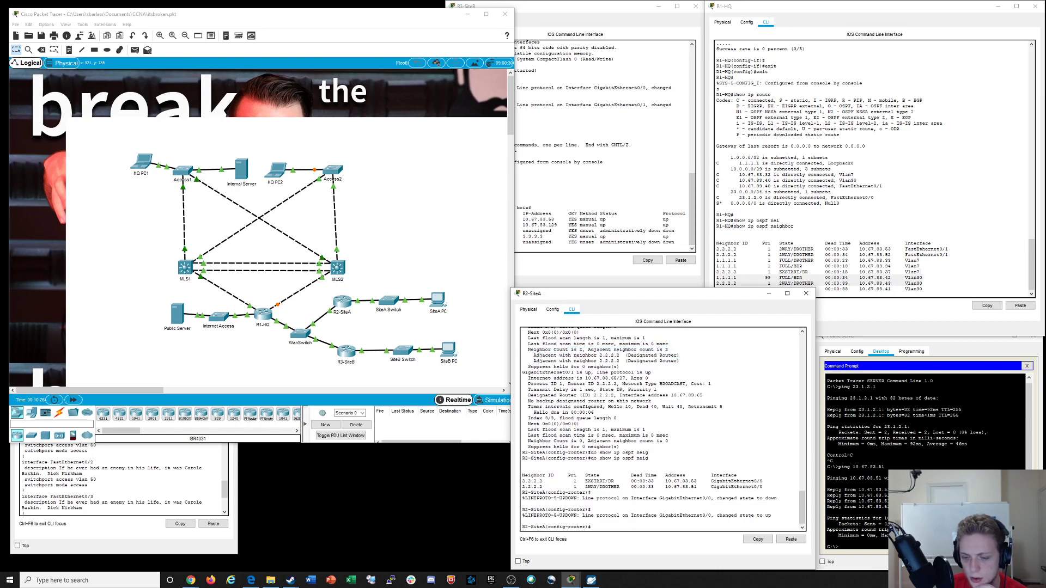
# Run "show run | beg ospf" on R1-HQ, check the interface OSPF line, and quit the output
pyautogui.click(768, 259)
pyautogui.click(643, 228)
pyautogui.click(774, 277)
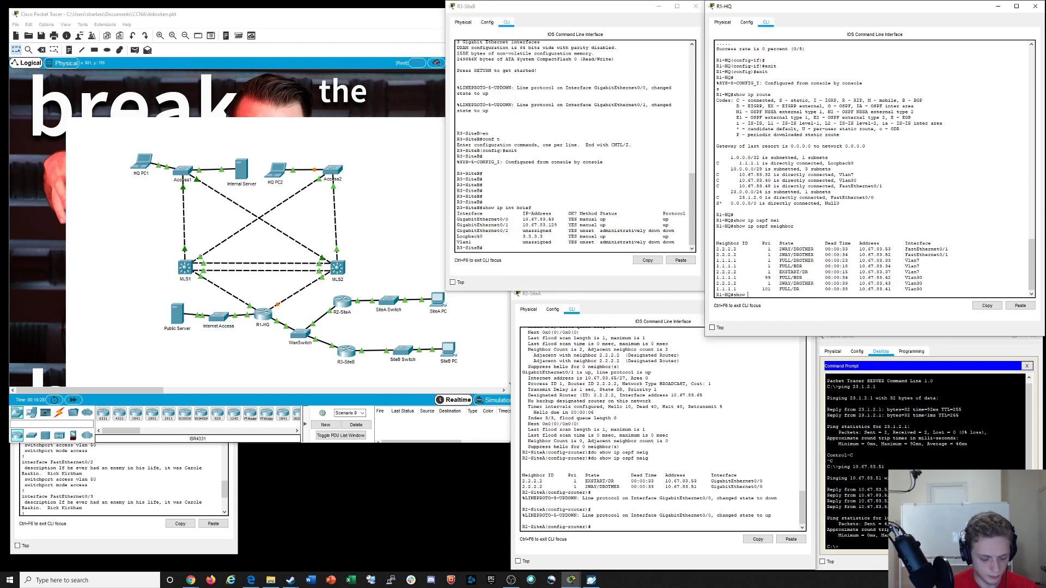
pyautogui.write('show run | beg os')
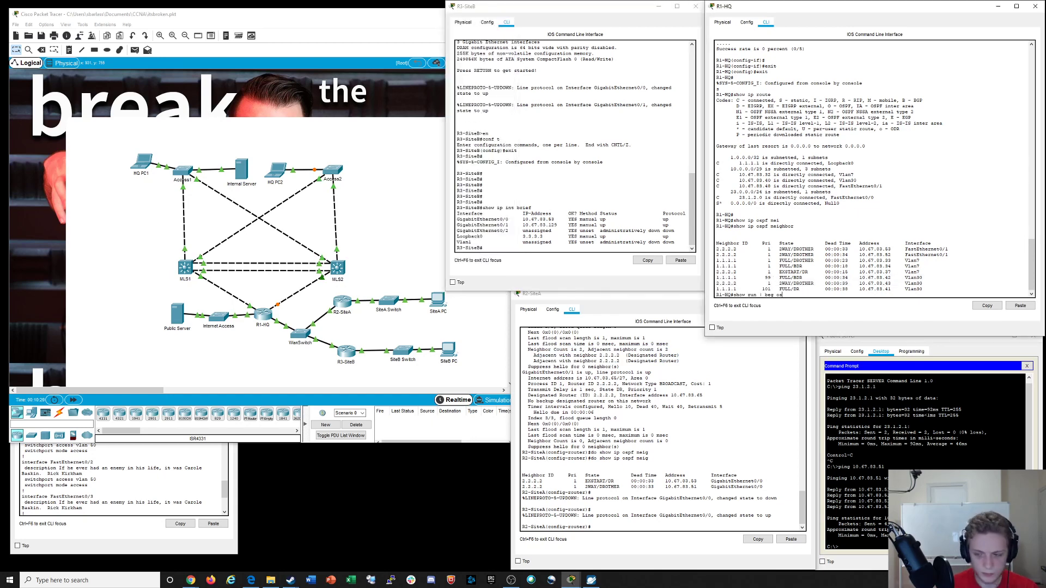
pyautogui.write('pf')
pyautogui.press('Return')
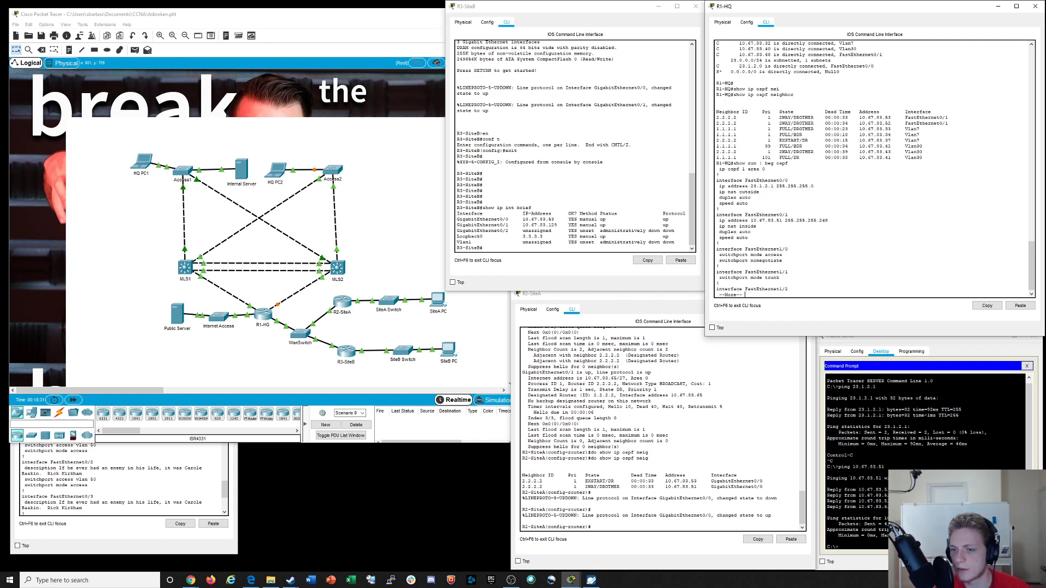
pyautogui.moveTo(719, 169); pyautogui.dragTo(765, 170)
pyautogui.click(767, 170)
pyautogui.write('q')
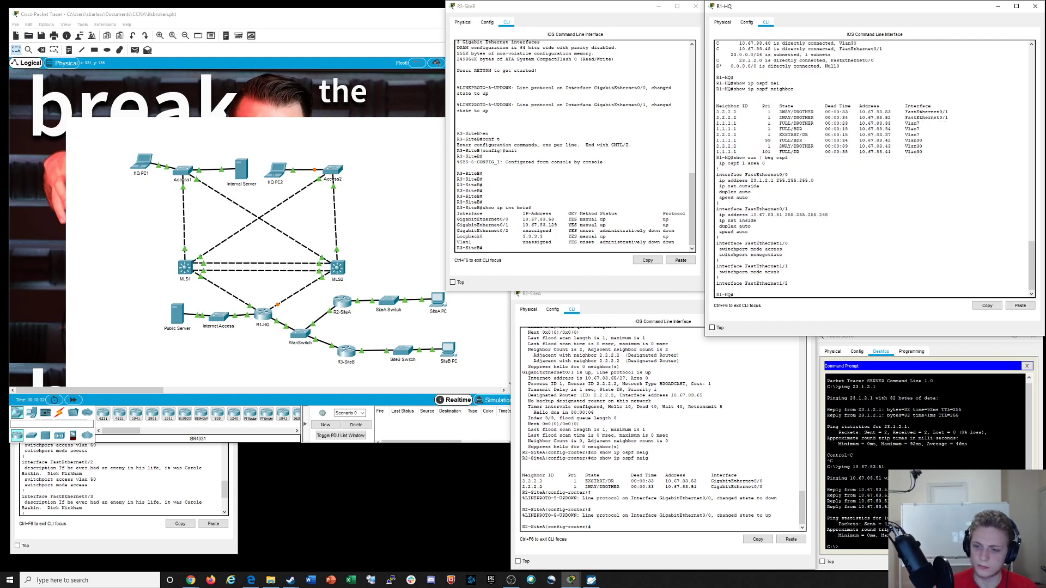
# Run "show run | beg ospf 1" on R1-HQ and quit the paged output
pyautogui.write('show run | beg os')
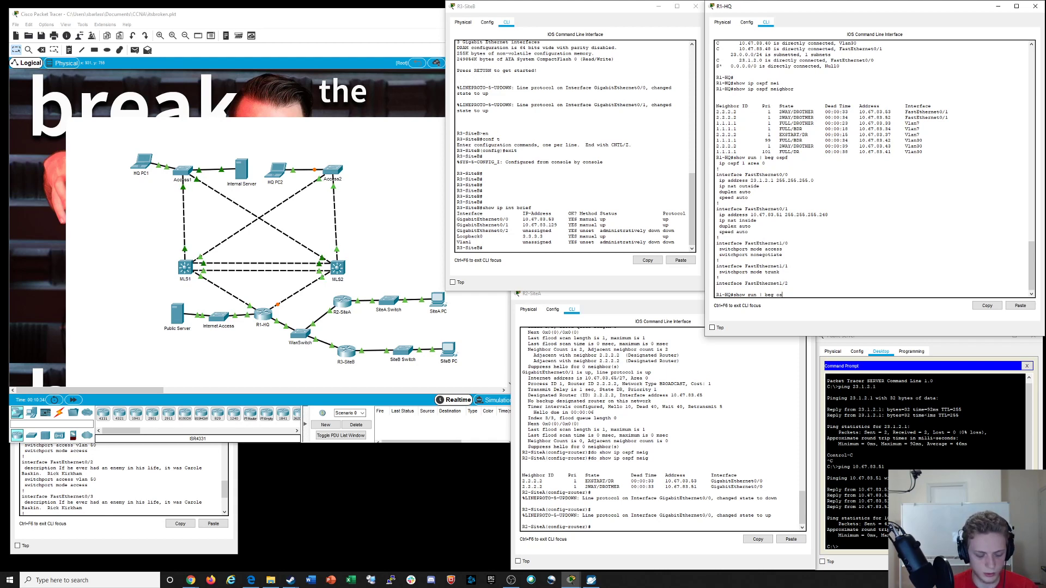
pyautogui.write('pf 1')
pyautogui.press('Return')
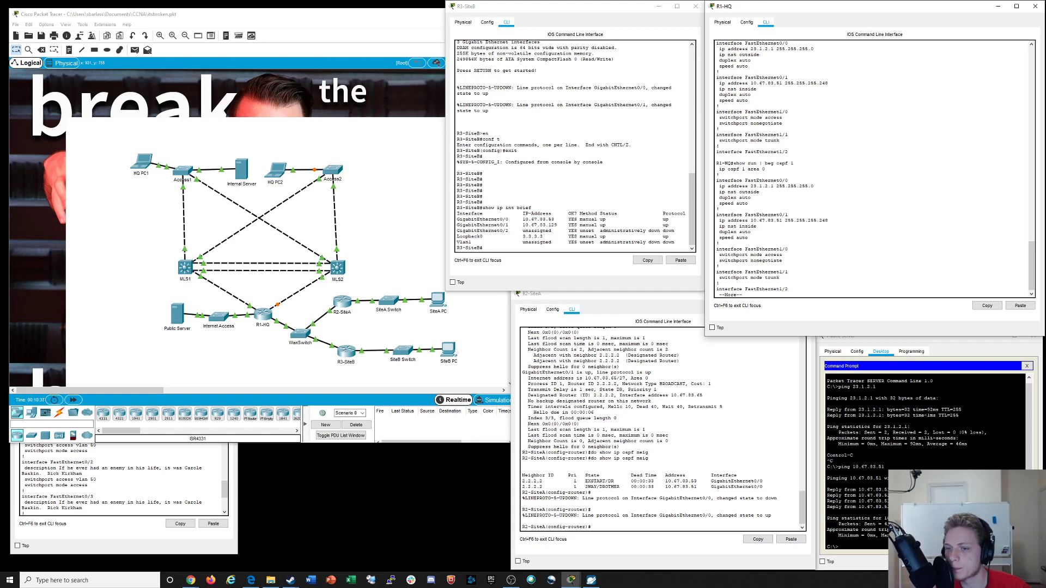
pyautogui.press('q')
# Run "show run | beg router ospf 1" on R1-HQ and examine the router ID, networks and default-information setting
pyautogui.press('Up')
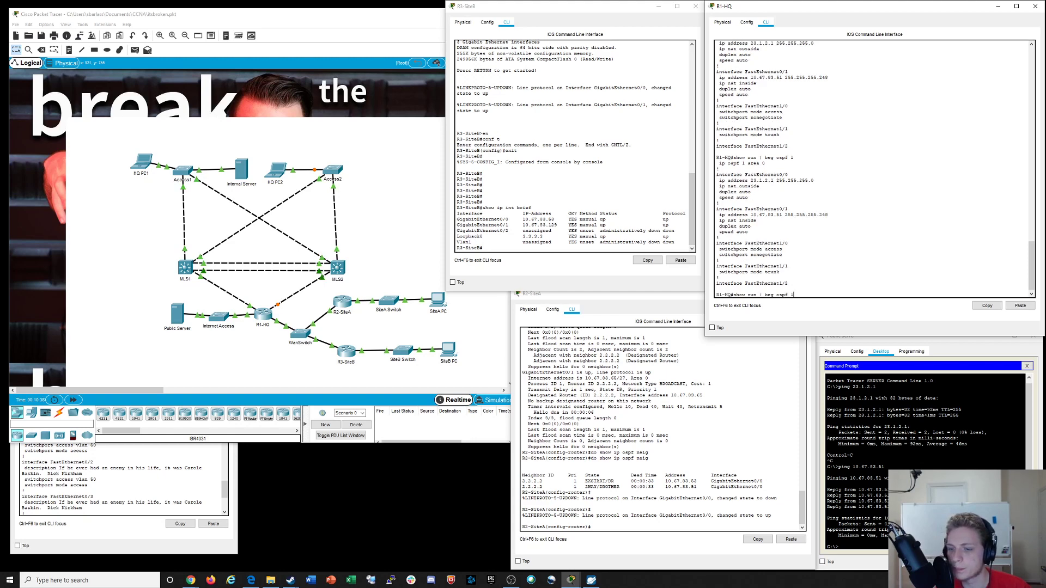
pyautogui.write('router')
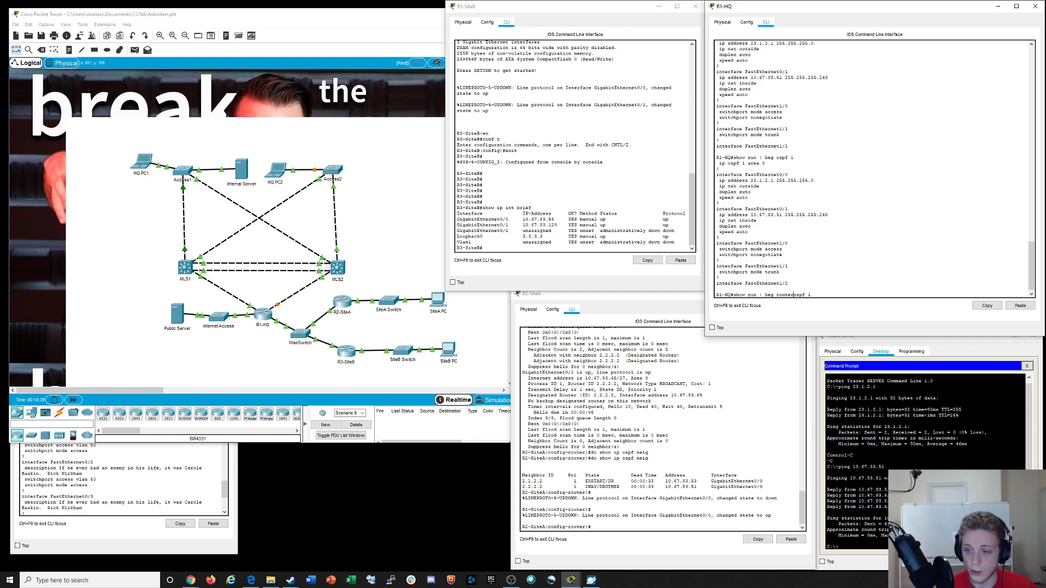
pyautogui.press('Return')
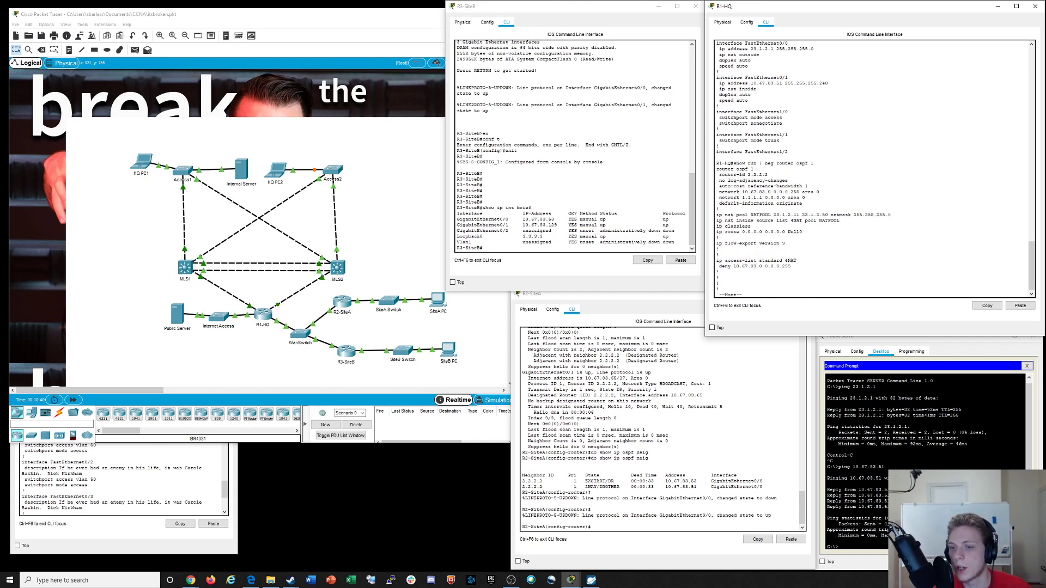
pyautogui.moveTo(716, 169); pyautogui.dragTo(803, 204)
pyautogui.click(804, 204)
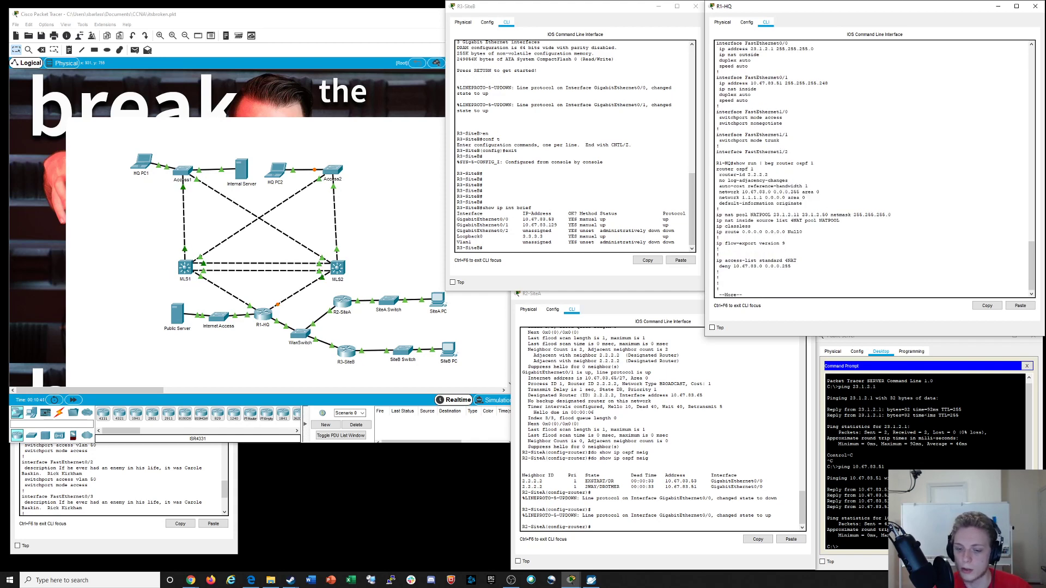
# Run "do show run | beg router ospf 1" on R2-SiteA to view its OSPF process configuration
pyautogui.click(653, 441)
pyautogui.write('s')
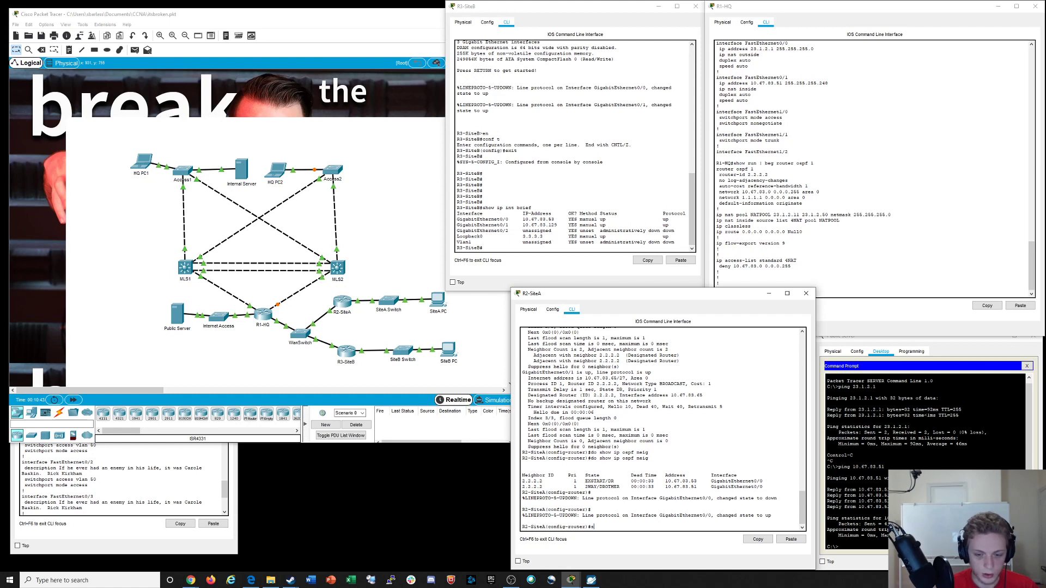
pyautogui.press('BackSpace')
pyautogui.write('do show run | beg route')
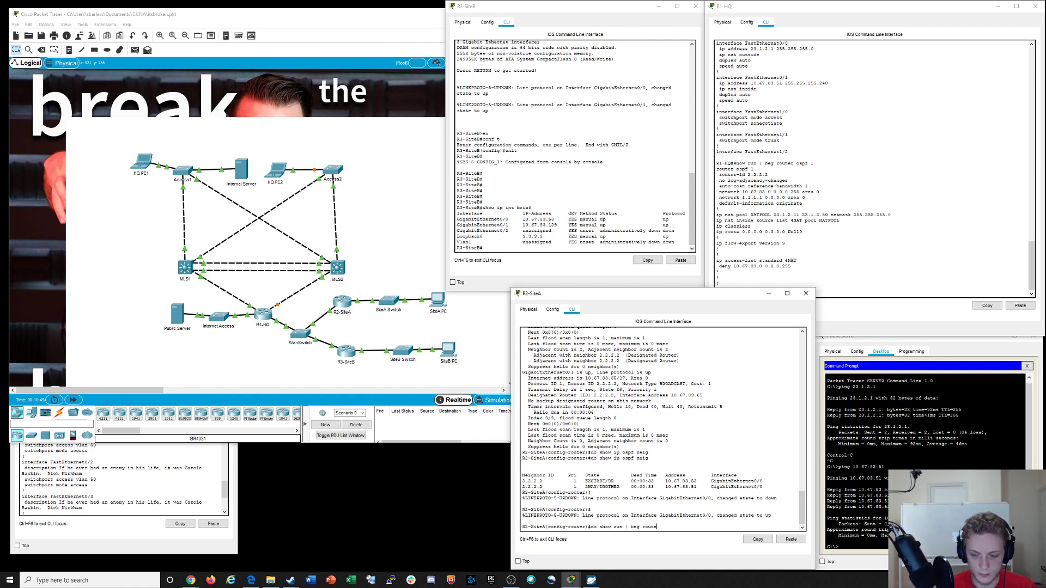
pyautogui.write('r ospf 1')
pyautogui.press('Return')
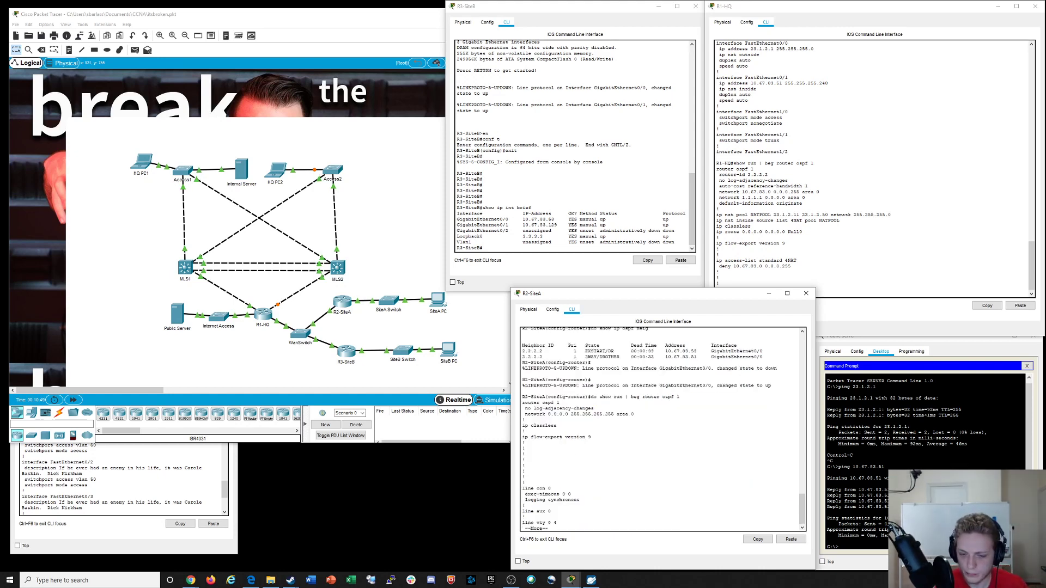
# Compare the OSPF process settings of R2-SiteA with those of R1-HQ, focusing on the network statements
pyautogui.moveTo(522, 403)
pyautogui.mouseDown()
pyautogui.moveTo(561, 405)
pyautogui.moveTo(525, 419)
pyautogui.mouseUp()
pyautogui.moveTo(634, 414); pyautogui.dragTo(524, 403)
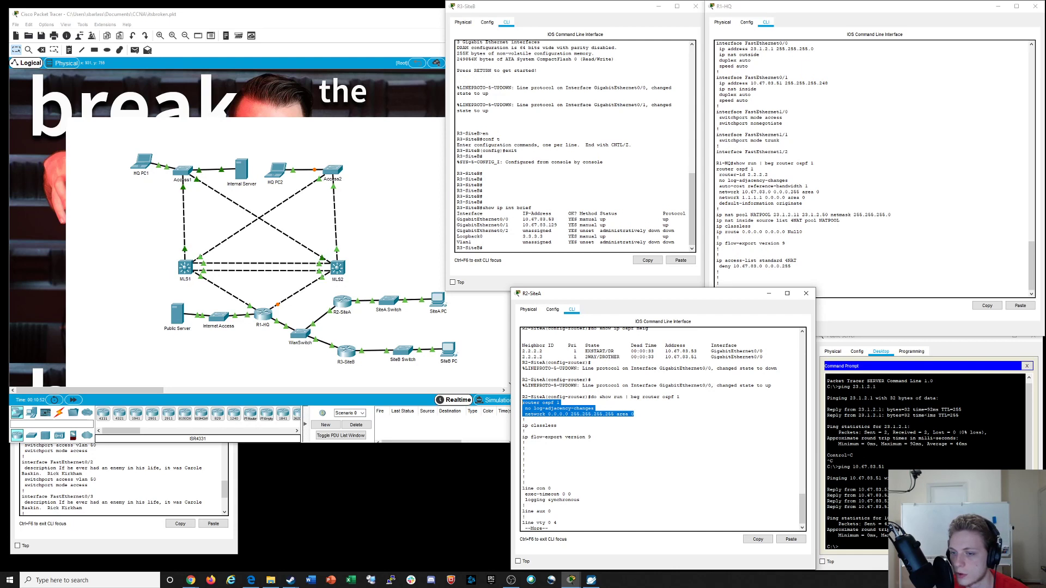
pyautogui.click(718, 238)
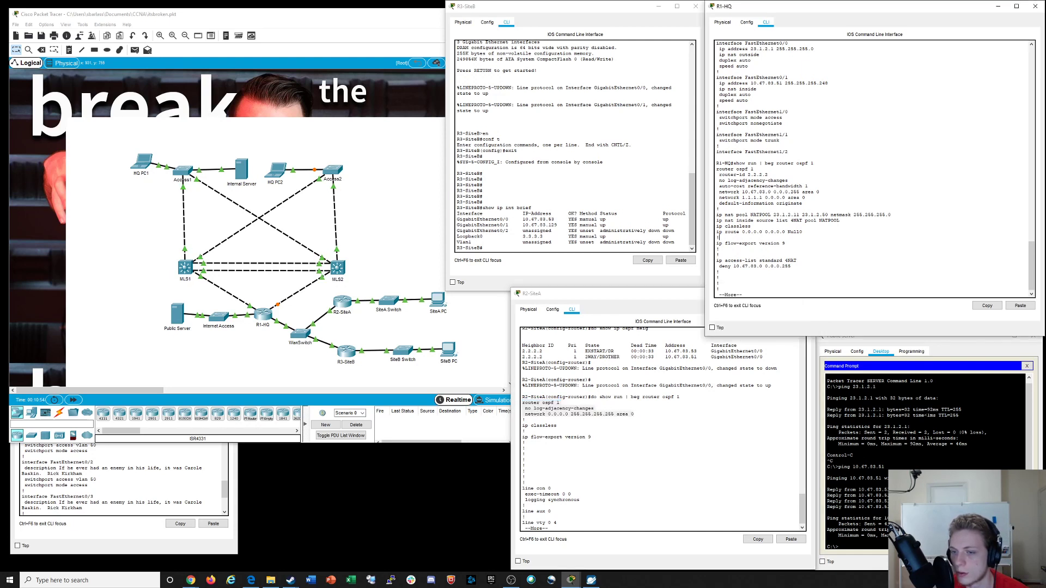
pyautogui.moveTo(717, 174); pyautogui.dragTo(804, 203)
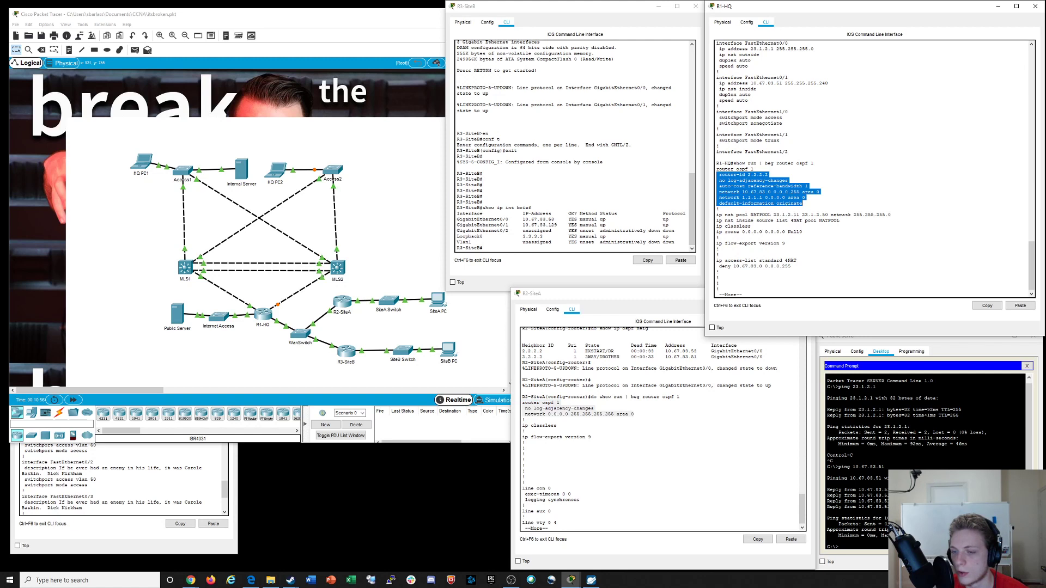
pyautogui.click(804, 197)
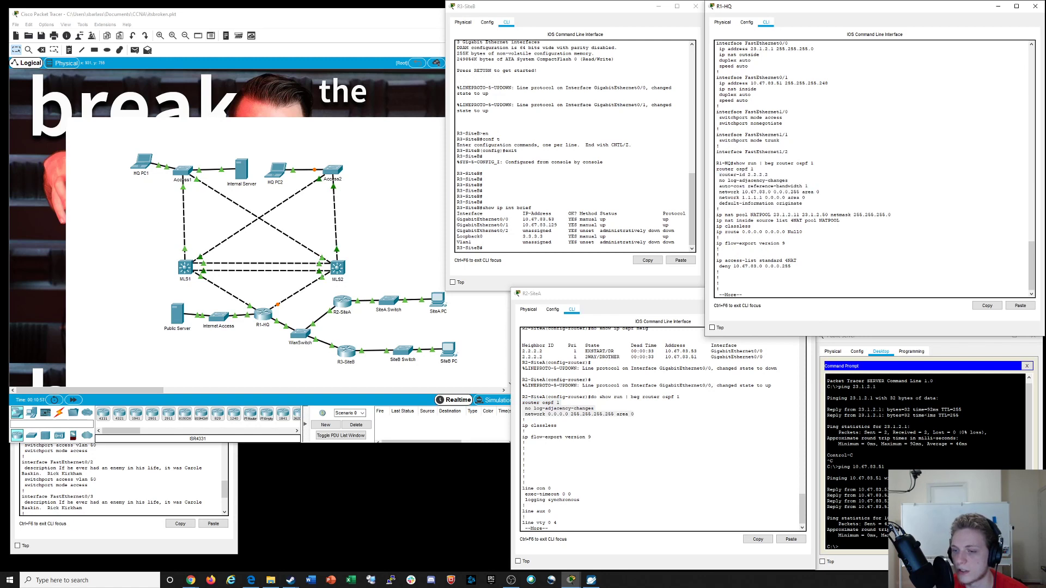
pyautogui.moveTo(717, 197); pyautogui.dragTo(717, 192)
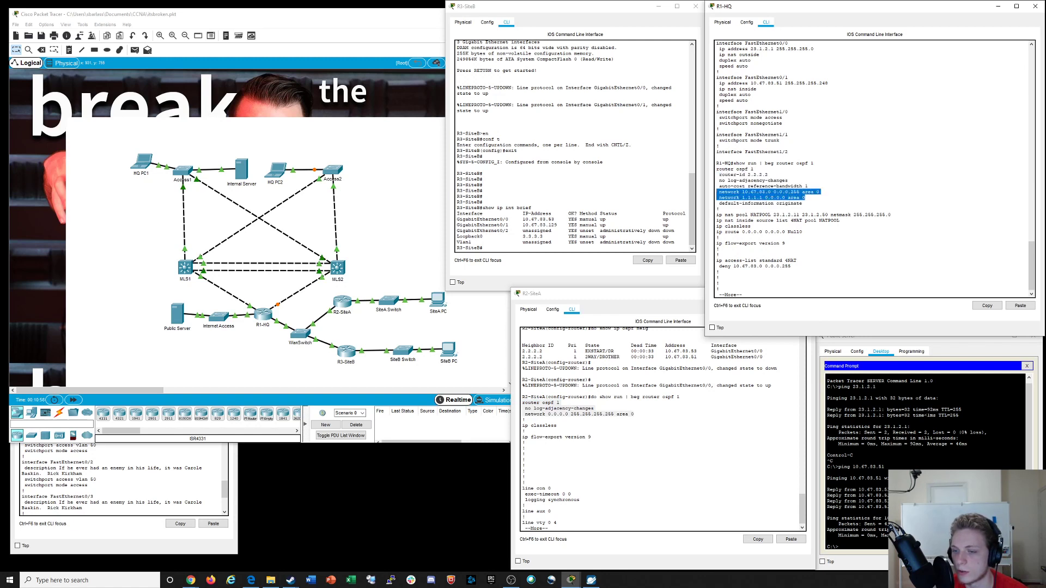
pyautogui.click(742, 192)
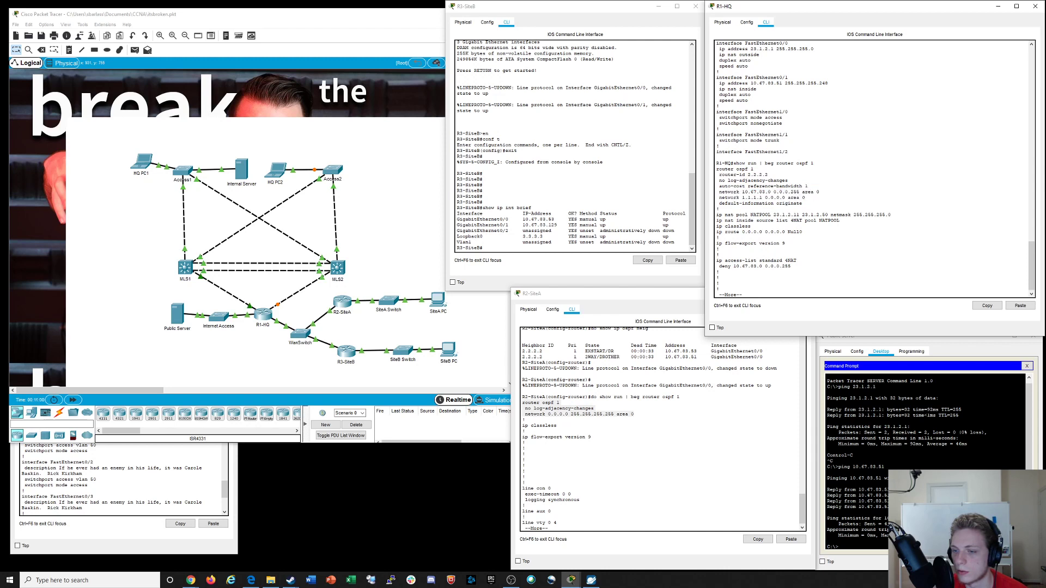
pyautogui.moveTo(742, 192); pyautogui.dragTo(820, 192)
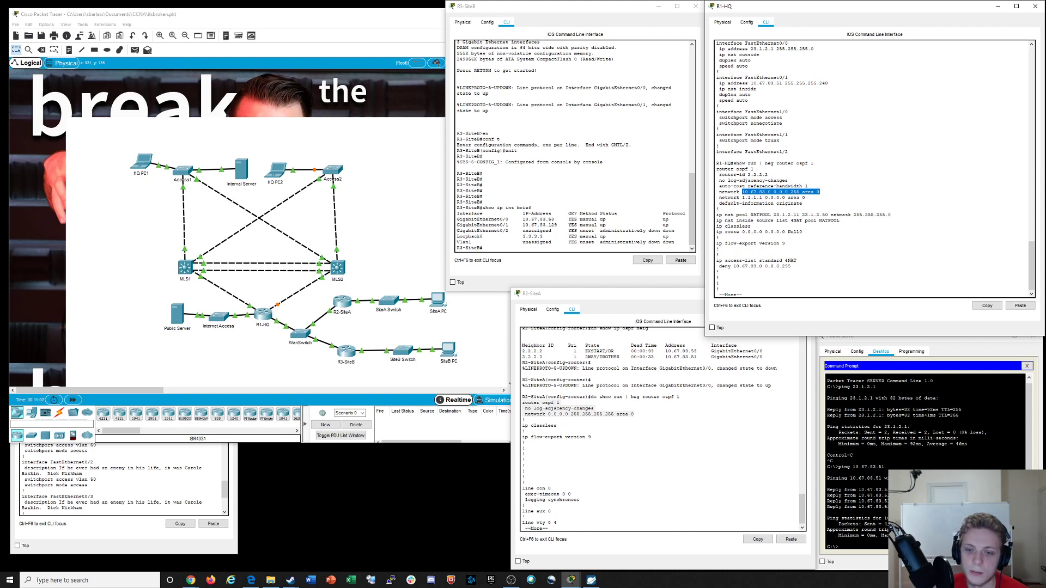
# Examine R3-SiteB's Gigabit interface addresses and R1-HQ's OSPF reference bandwidth, router ID and default-information lines
pyautogui.moveTo(456, 219); pyautogui.dragTo(545, 225)
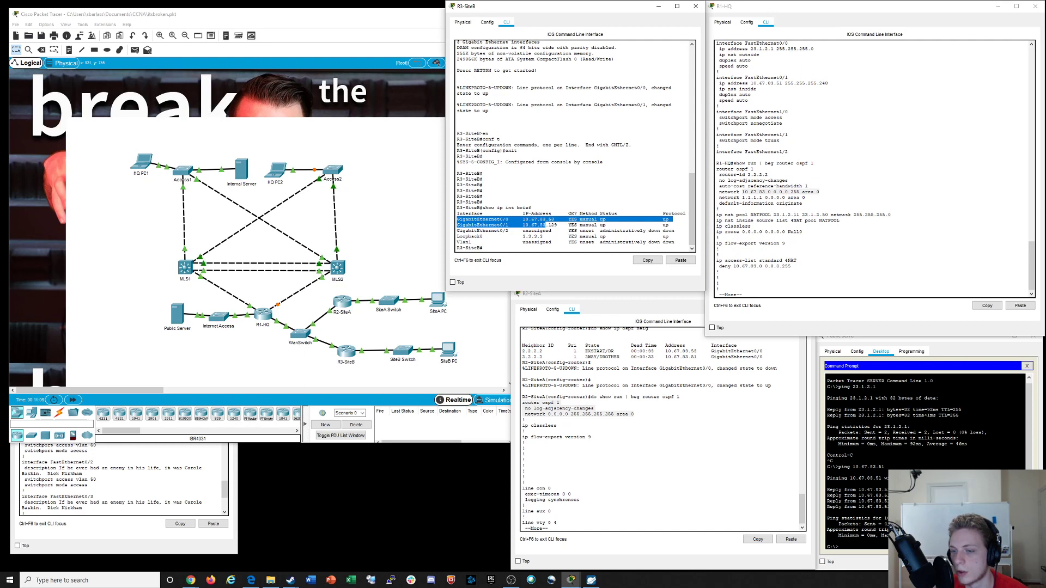
pyautogui.moveTo(719, 187); pyautogui.dragTo(808, 186)
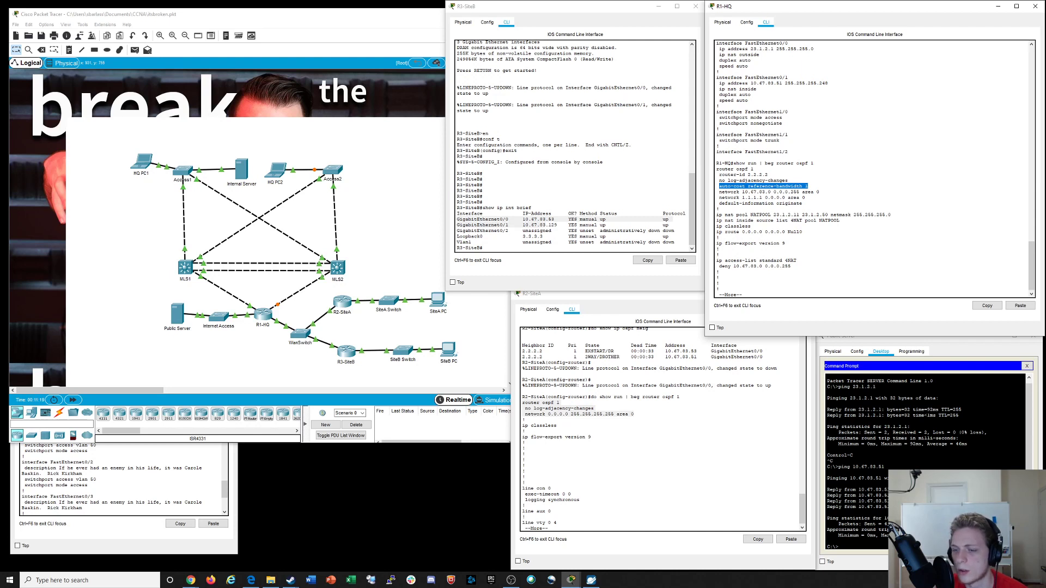
pyautogui.moveTo(718, 174); pyautogui.dragTo(769, 175)
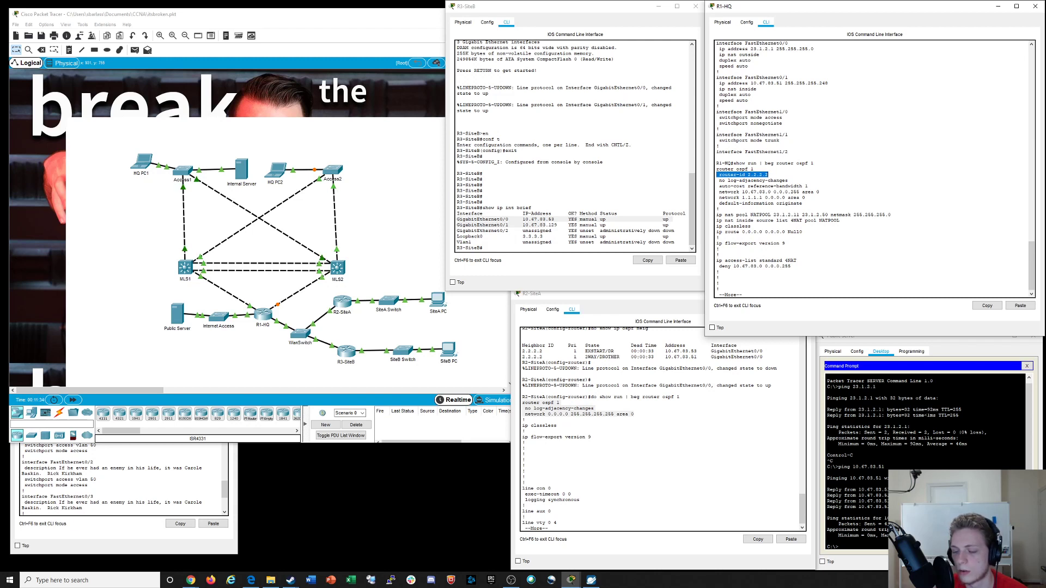
pyautogui.click(768, 175)
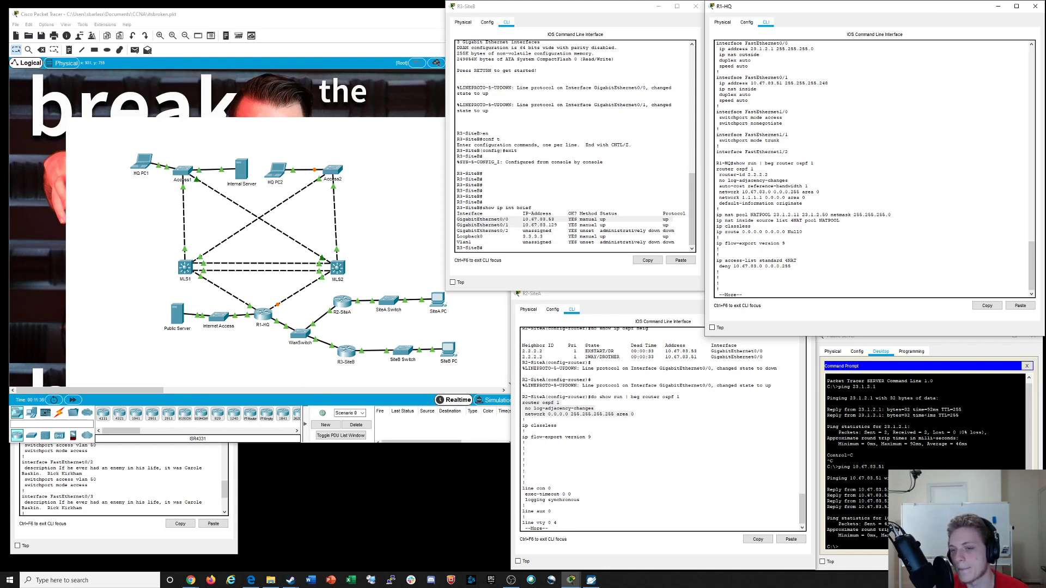
pyautogui.moveTo(717, 192)
pyautogui.mouseDown()
pyautogui.moveTo(805, 198)
pyautogui.moveTo(717, 207)
pyautogui.mouseUp()
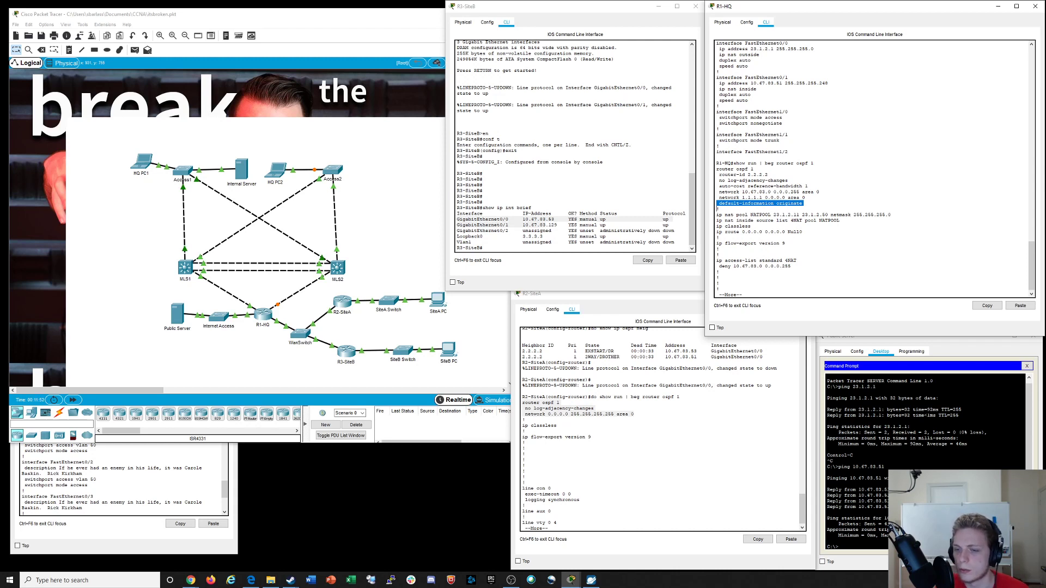
pyautogui.moveTo(809, 187); pyautogui.dragTo(717, 187)
pyautogui.click(718, 187)
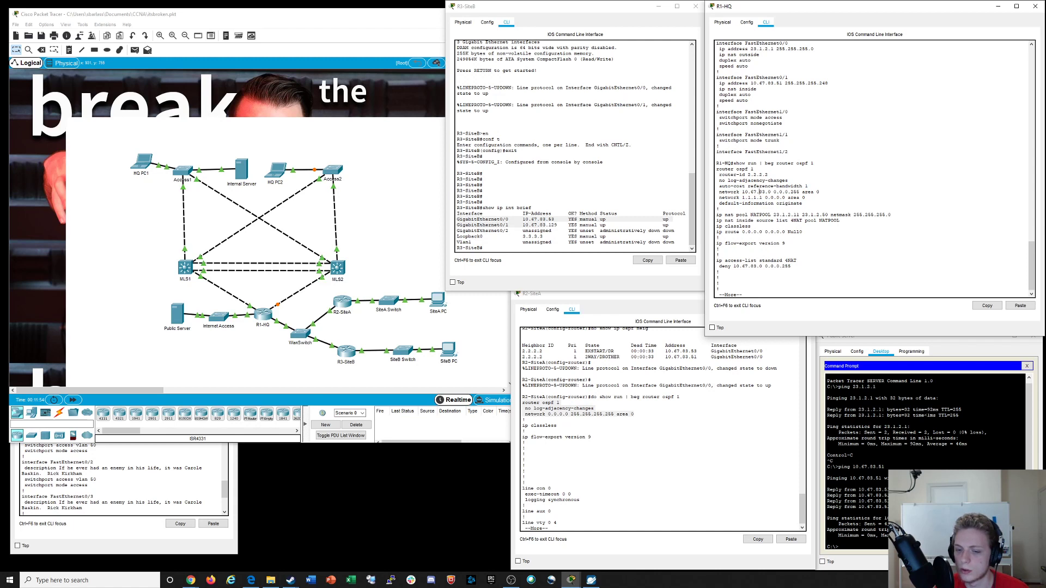
# Quit the paged output on R2-SiteA and run "do show ip ospf ne" to check the neighbor IDs
pyautogui.click(659, 463)
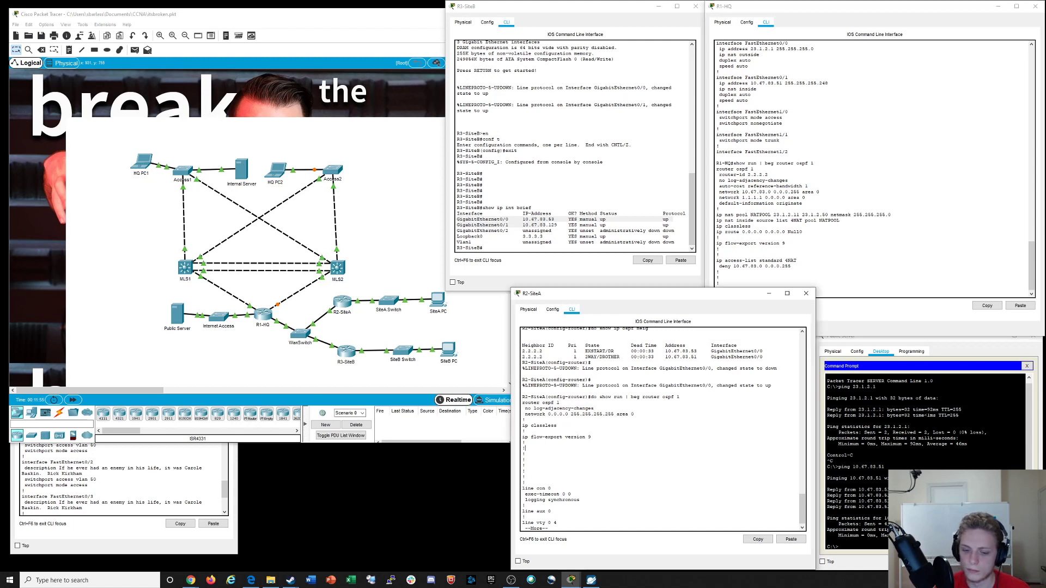
pyautogui.hotkey('ctrl', 'c')
pyautogui.write('do show ip')
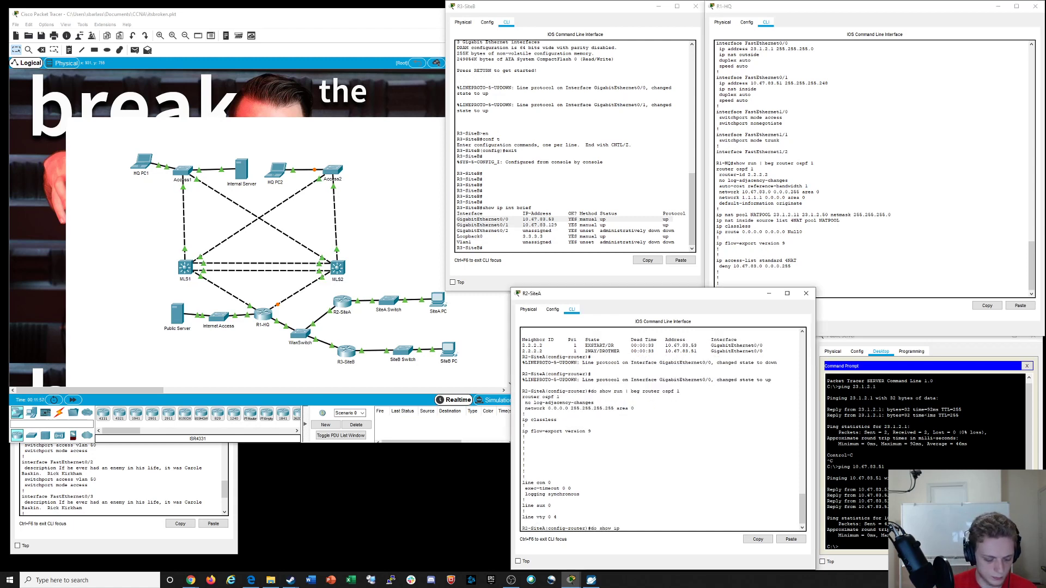
pyautogui.write(' ospf net')
pyautogui.press('Tab')
pyautogui.press('Return')
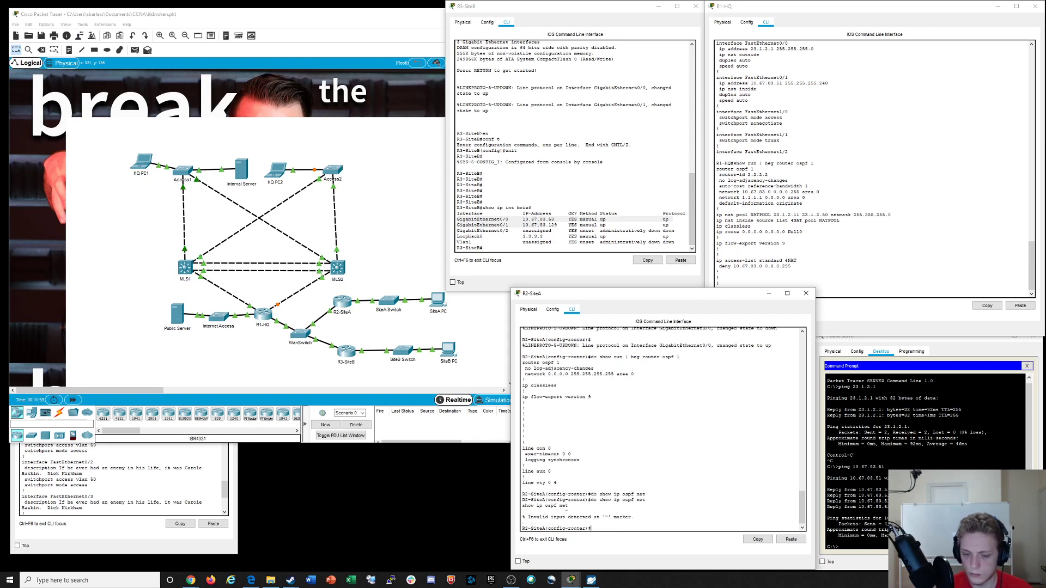
pyautogui.press('Up')
pyautogui.press('BackSpace')
pyautogui.press('Return')
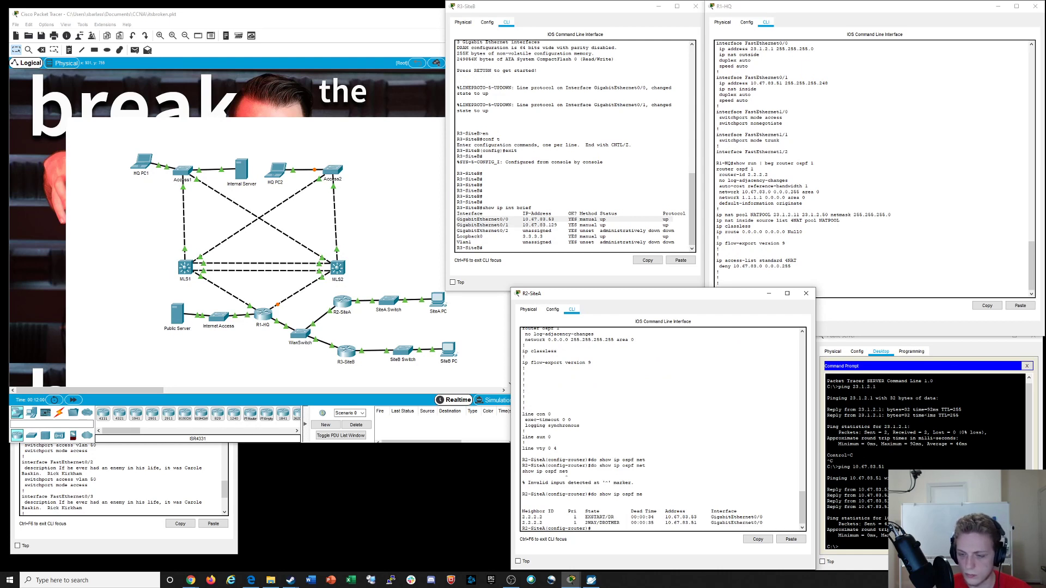
pyautogui.click(873, 239)
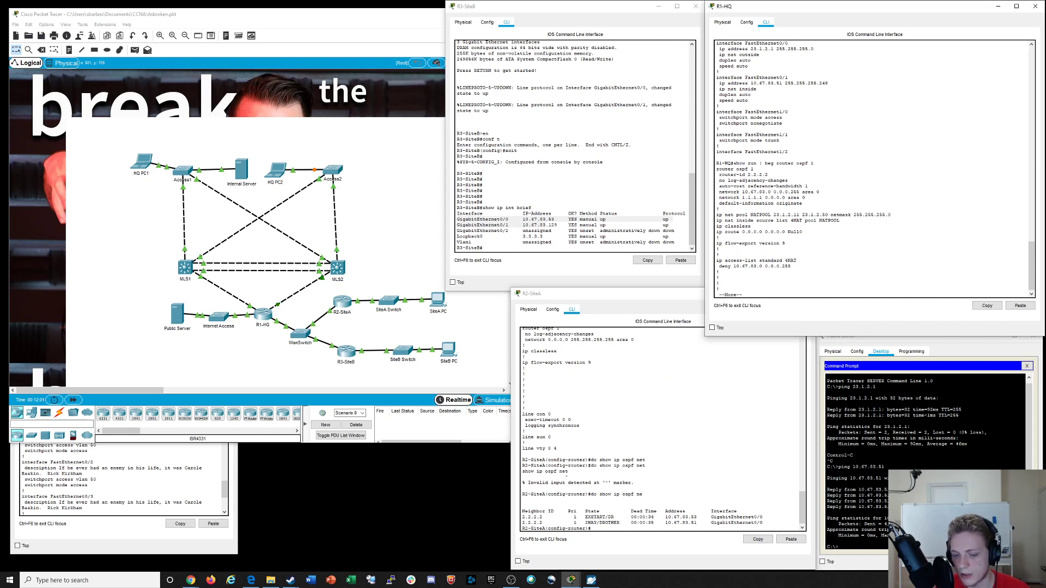
pyautogui.moveTo(523, 516); pyautogui.dragTo(550, 523)
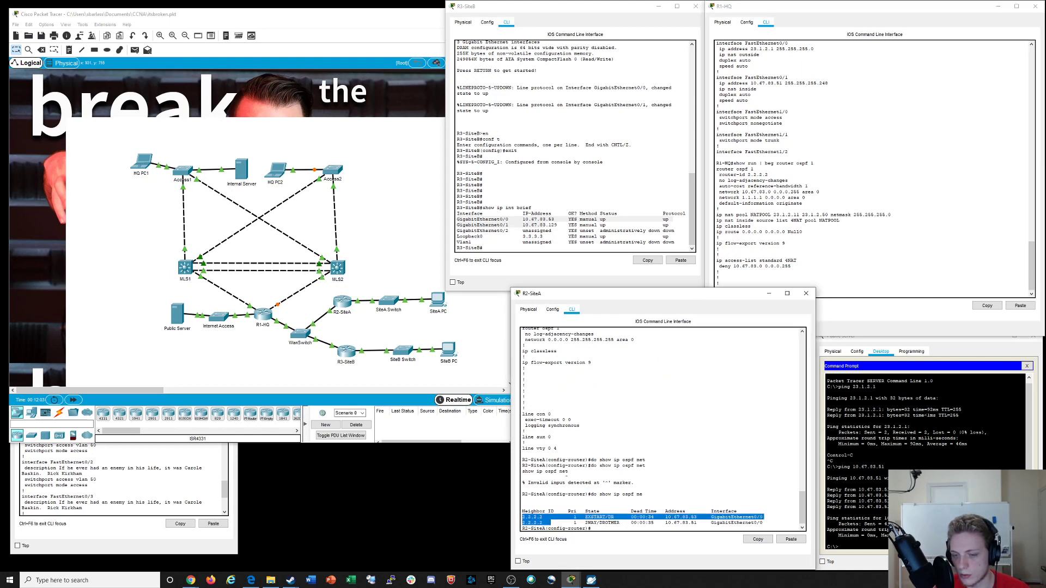
# Leave the paged output on R1-HQ and enter configuration of OSPF process 1 with "router ospf 1"
pyautogui.click(752, 226)
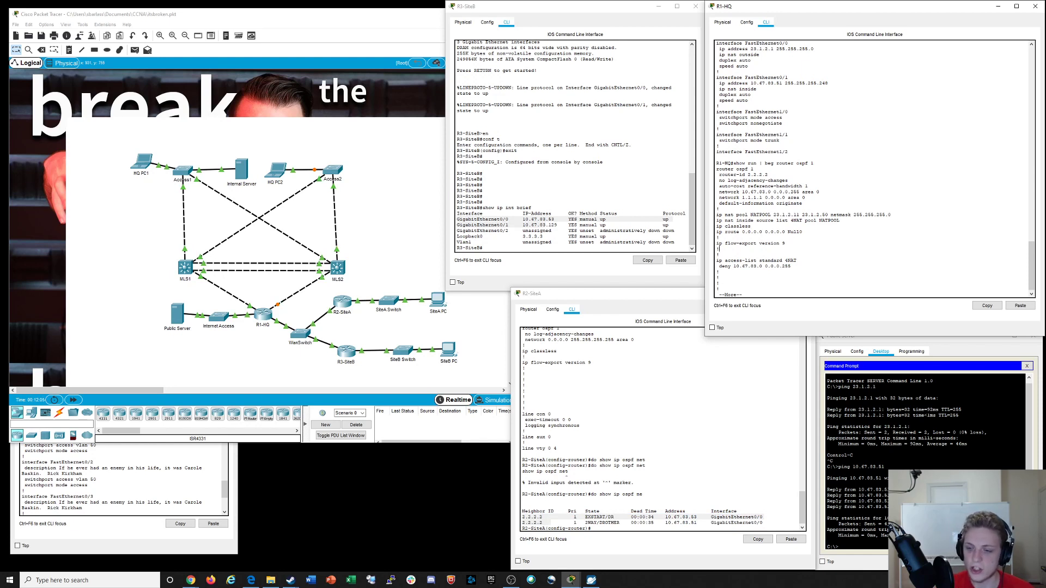
pyautogui.press('space')
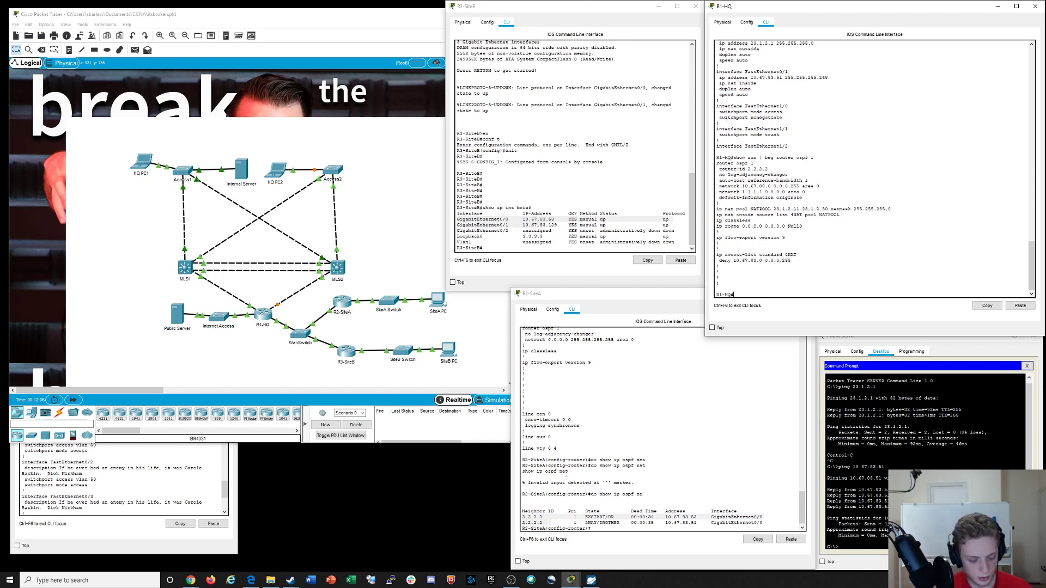
pyautogui.write('conf t')
pyautogui.press('Return')
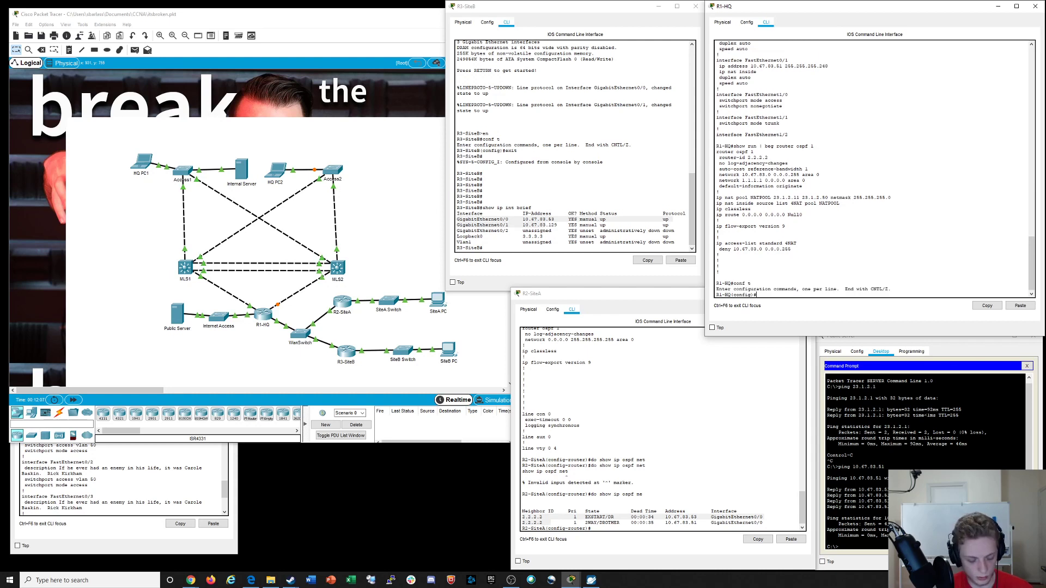
pyautogui.write('router ospf')
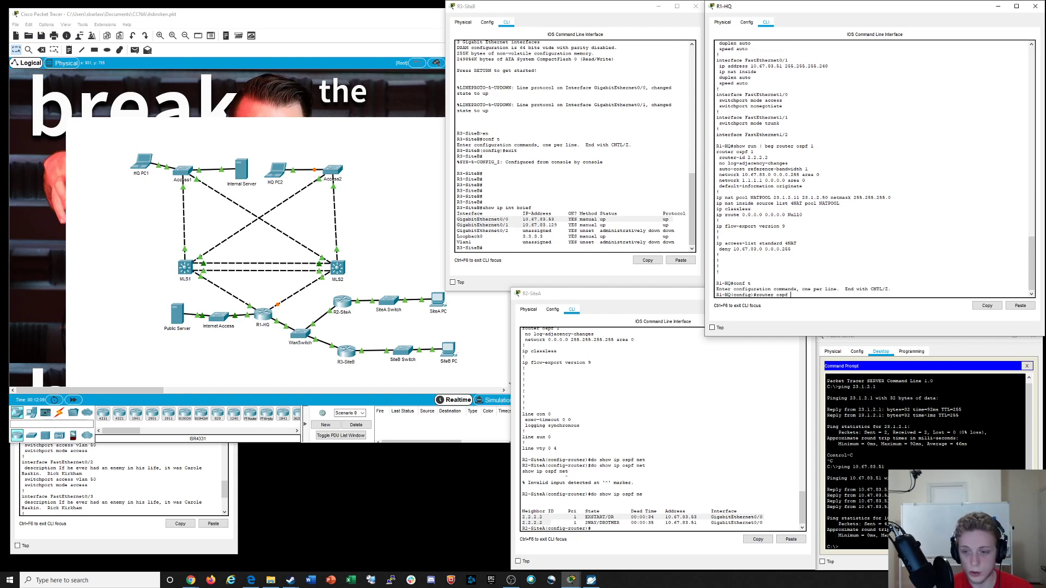
pyautogui.write(' 1')
pyautogui.press('Return')
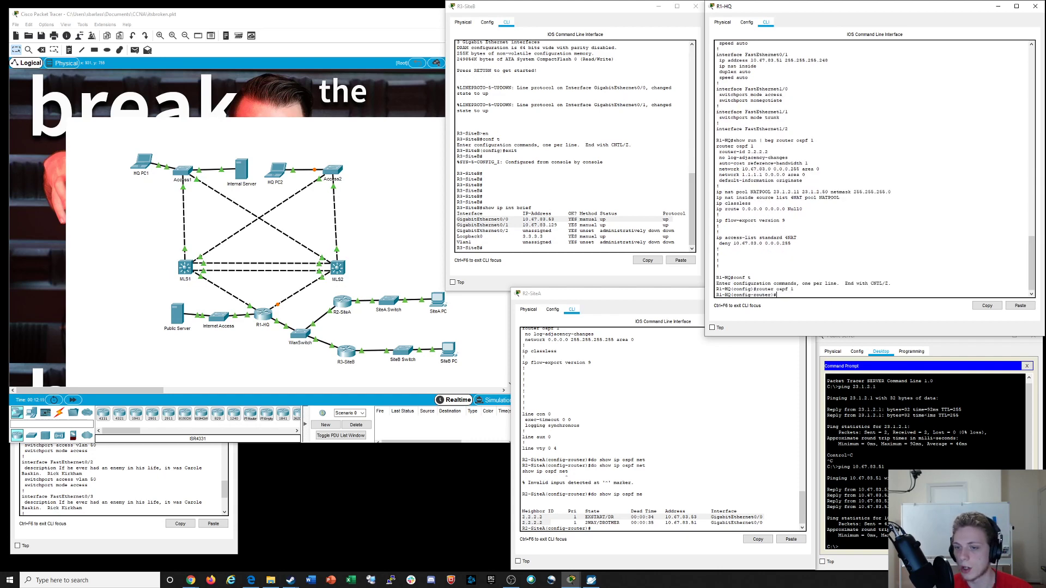
# Remove the OSPF reference bandwidth setting on R1-HQ with "no auto-cost reference-bandwidth 1"
pyautogui.write('suto')
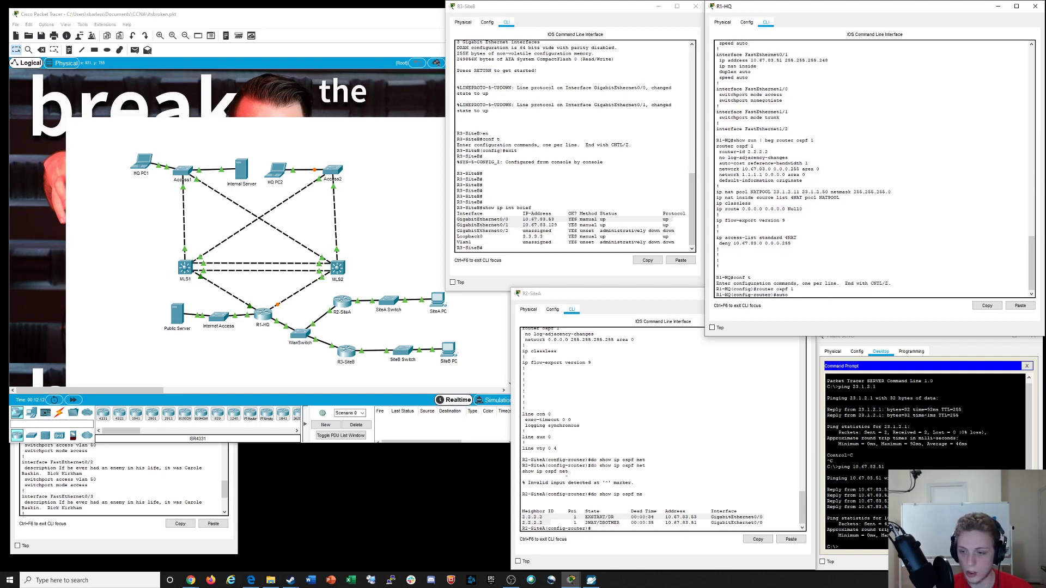
pyautogui.write('-cost')
pyautogui.press('BackSpace')
pyautogui.press('BackSpace')
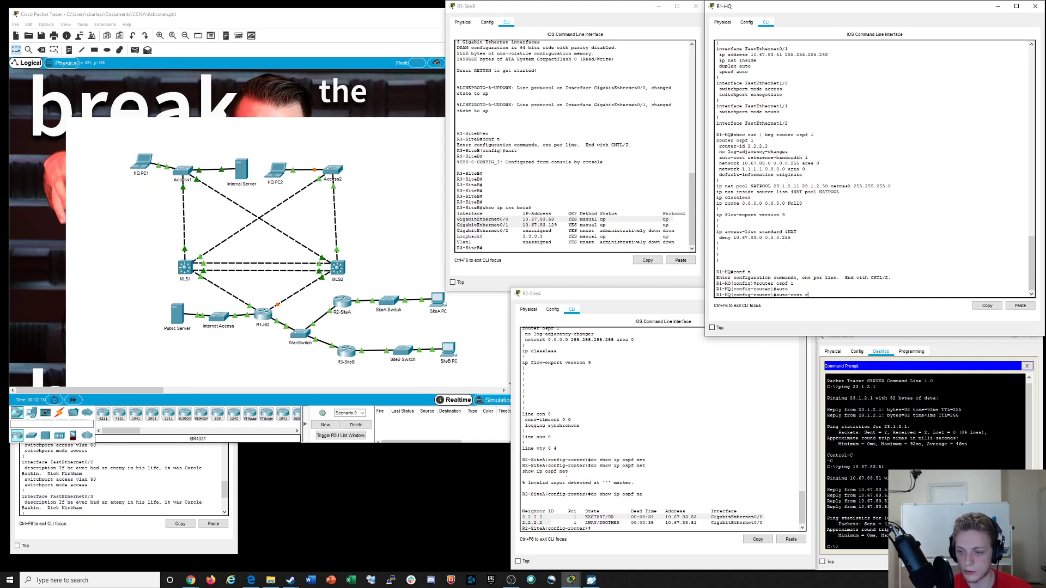
pyautogui.press('BackSpace')
pyautogui.press('BackSpace')
pyautogui.press('BackSpace')
pyautogui.press('BackSpace')
pyautogui.press('BackSpace')
pyautogui.press('BackSpace')
pyautogui.press('BackSpace')
pyautogui.press('BackSpace')
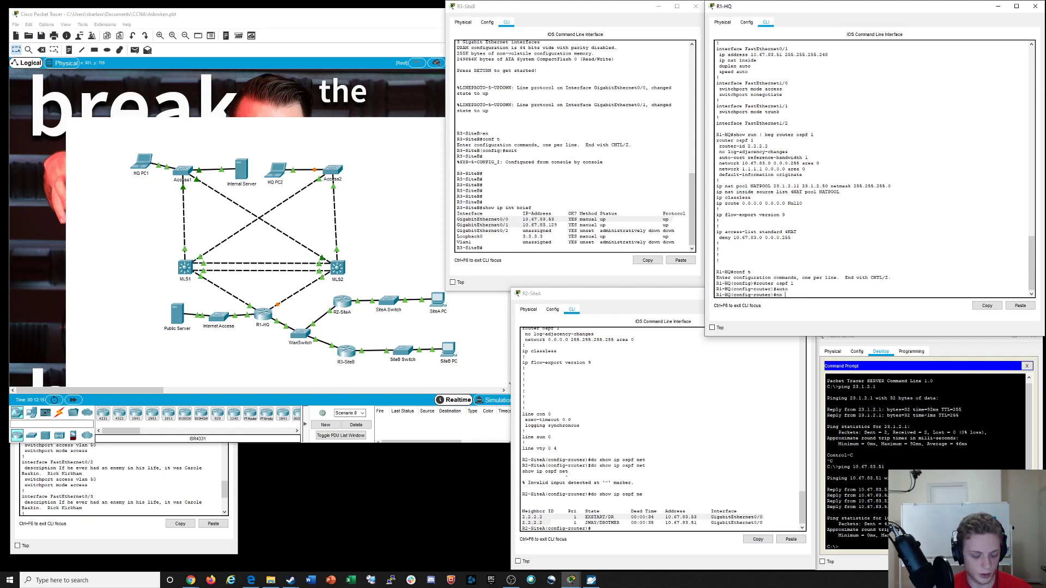
pyautogui.write('o')
pyautogui.press('Tab')
pyautogui.write('re')
pyautogui.press('Tab')
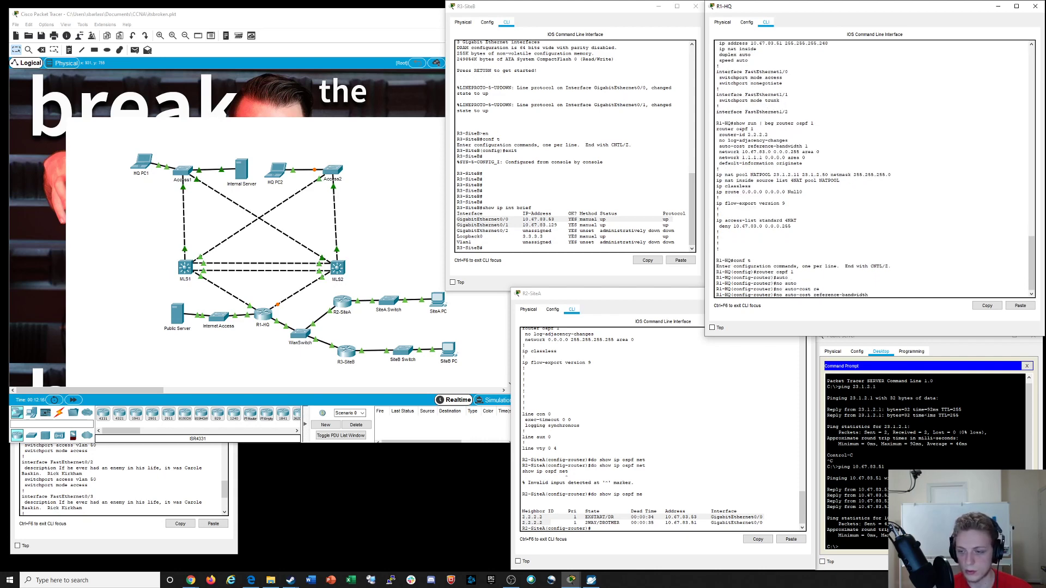
pyautogui.press('Return')
pyautogui.write('1')
pyautogui.press('Return')
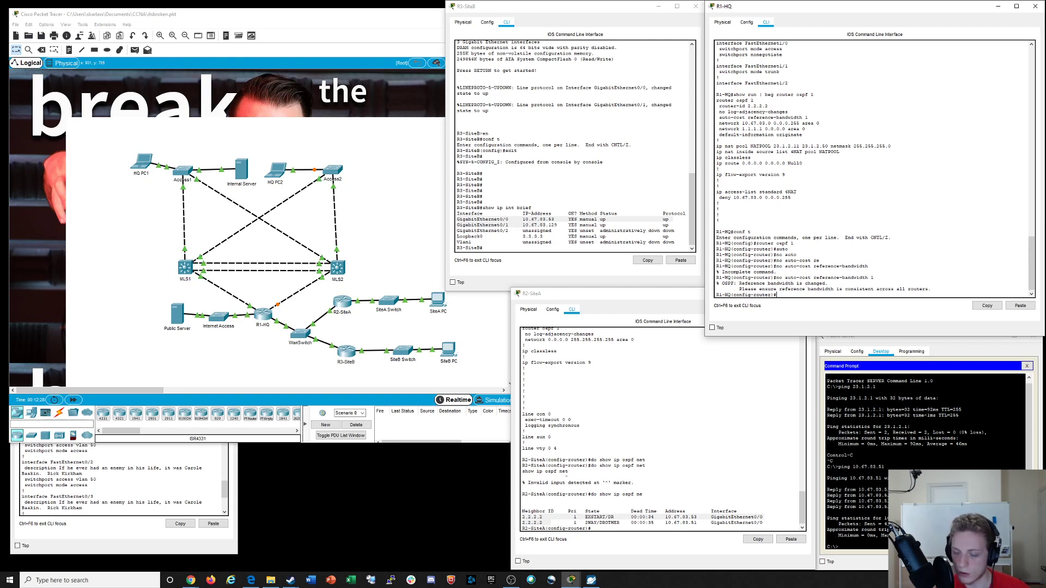
# Set the OSPF router ID on R1-HQ to 1.1.1.1
pyautogui.write('router')
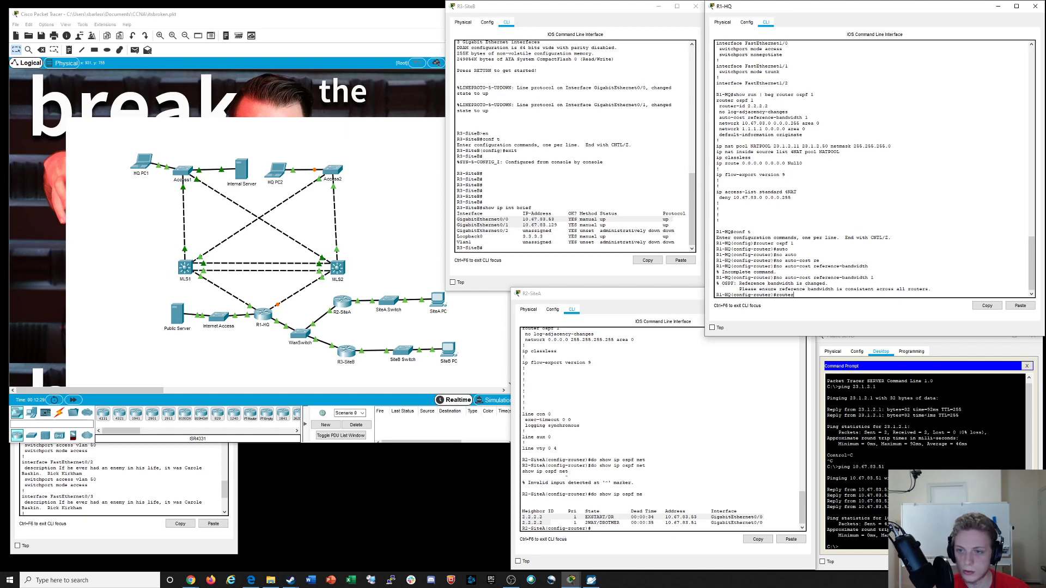
pyautogui.write('-id 1.1')
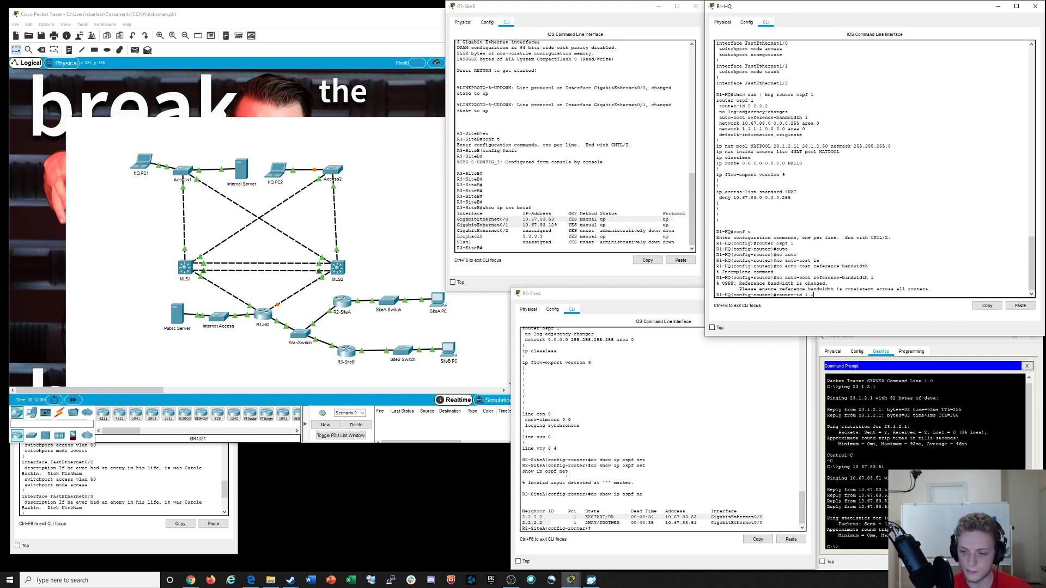
pyautogui.write('.1.1')
pyautogui.press('Return')
pyautogui.press('Return')
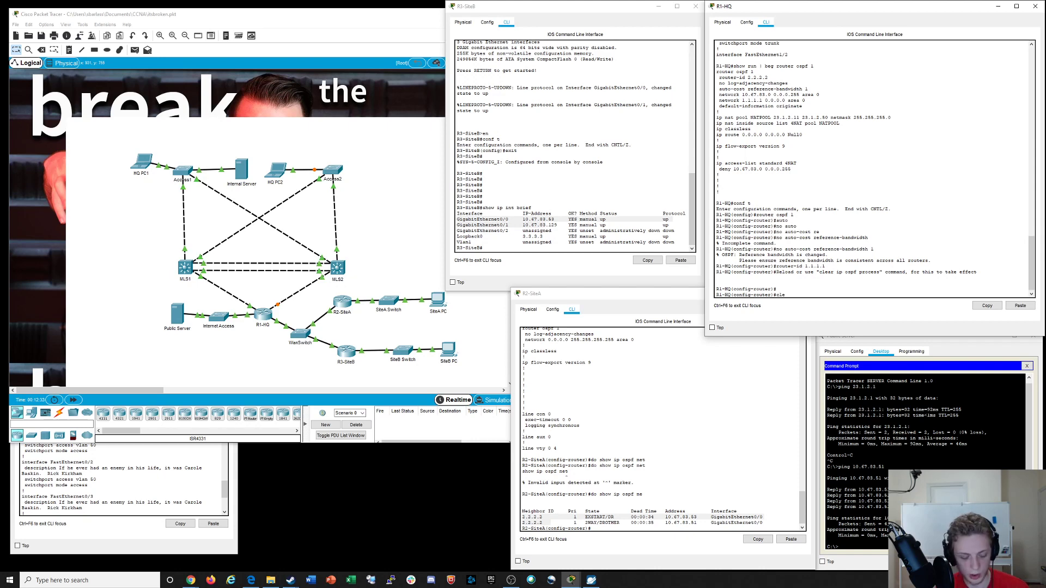
# Try to clear the OSPF process from R1-HQ's router configuration mode with "clear ospf pro"
pyautogui.write('clear ospf pr')
pyautogui.press('Tab')
pyautogui.write('o')
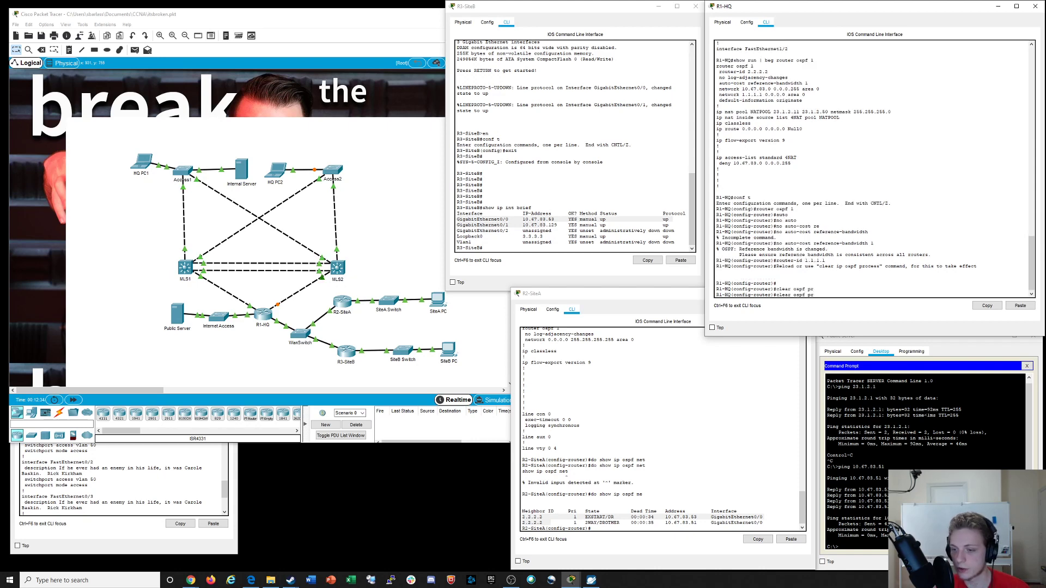
pyautogui.press('Tab')
pyautogui.press('Return')
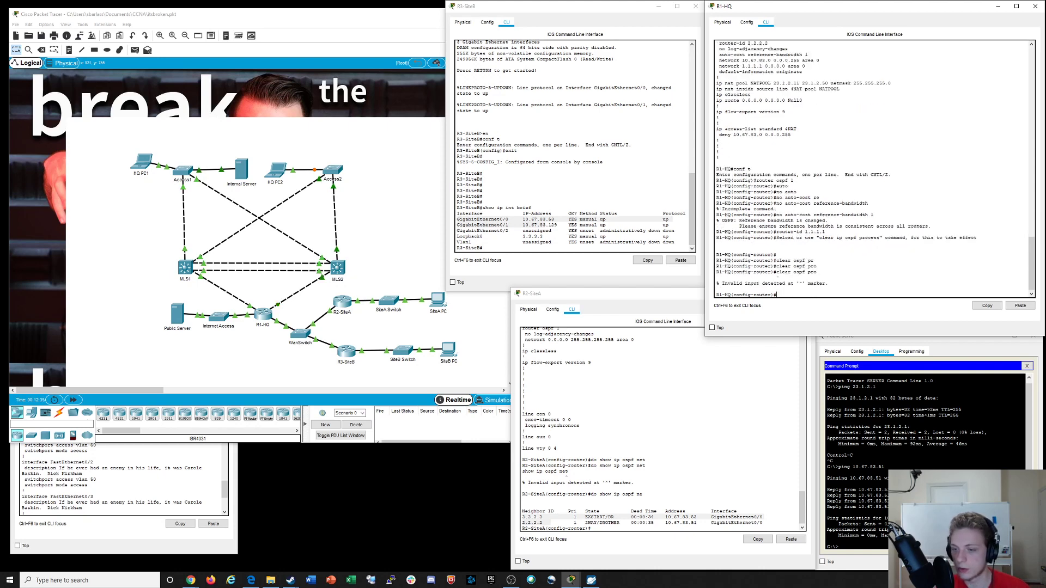
# Exit R1-HQ's router and global configuration modes back to the privileged prompt
pyautogui.write('exit')
pyautogui.press('Return')
pyautogui.write('exit')
pyautogui.press('Return')
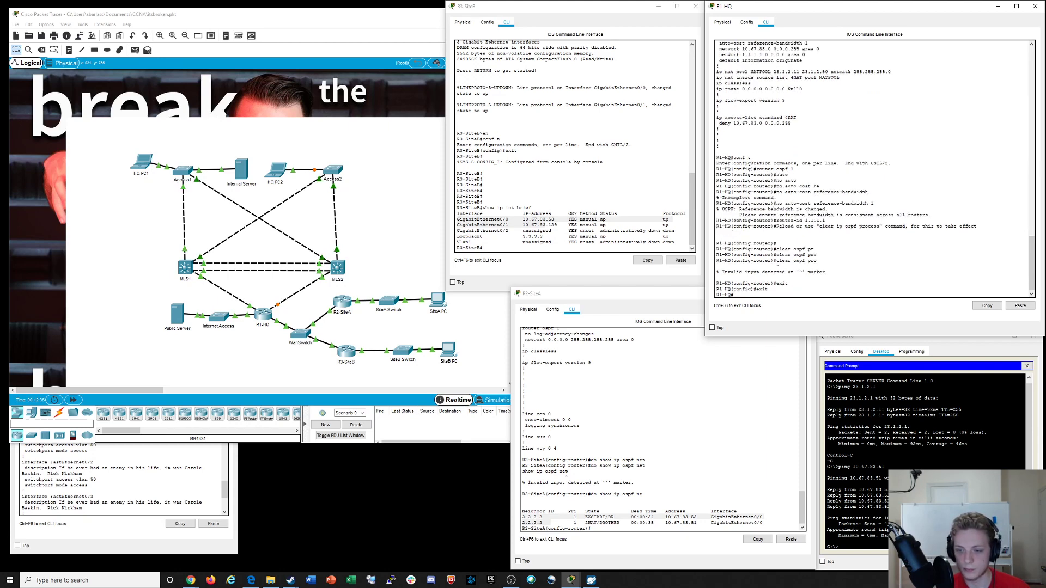
# Try to clear the OSPF process from R1-HQ's privileged prompt with "clear ospf pro"
pyautogui.write('clea')
pyautogui.press('Tab')
pyautogui.write('ospf p')
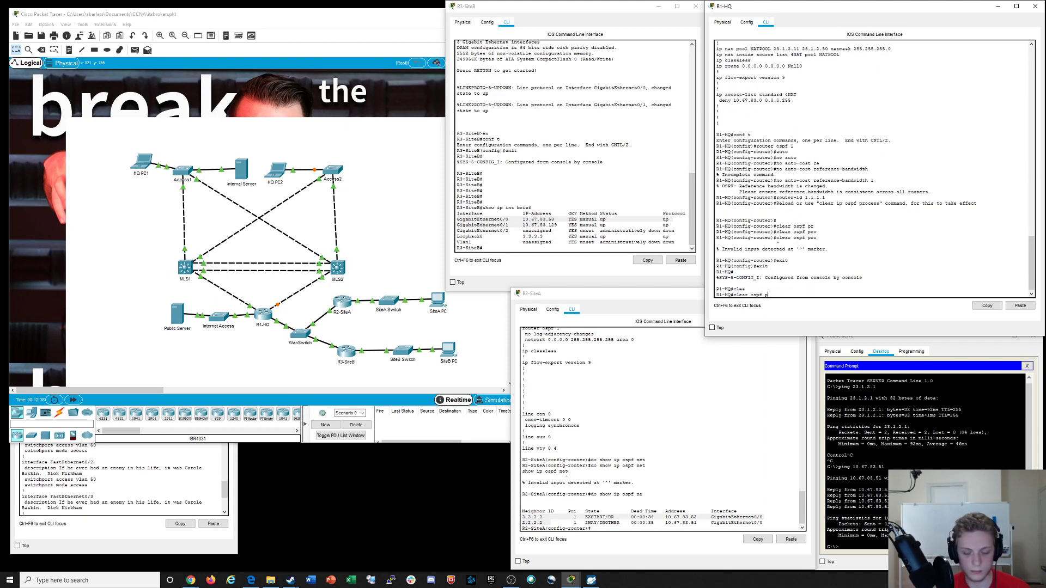
pyautogui.write('ro')
pyautogui.press('Tab')
pyautogui.press('Return')
# Reset all OSPF processes on R1-HQ with "clear ip ospf pro", answering yes to the reset confirmation
pyautogui.press('Up')
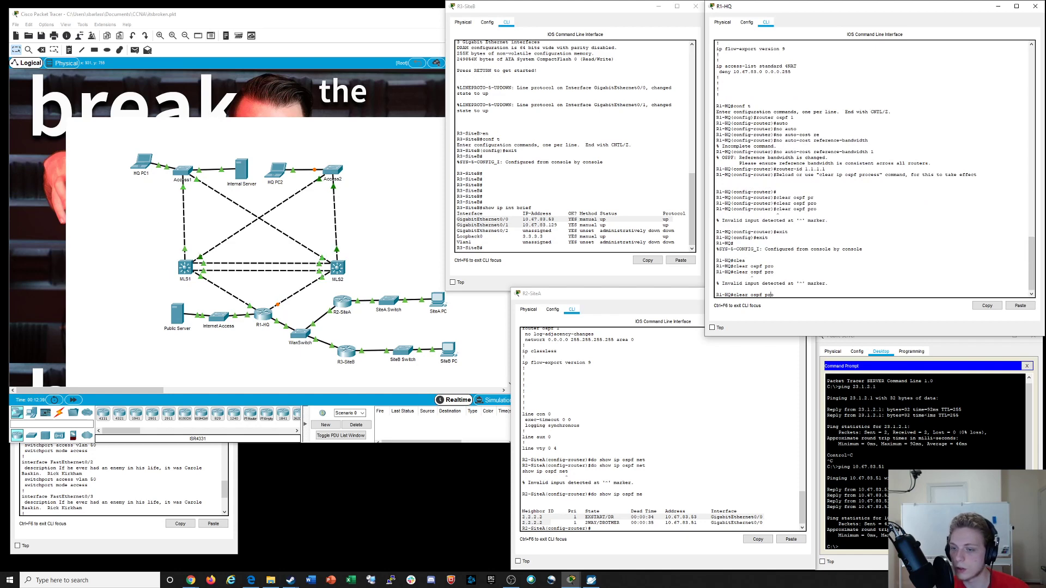
pyautogui.press('Left')
pyautogui.press('Left')
pyautogui.press('Left')
pyautogui.press('Left')
pyautogui.press('Left')
pyautogui.press('Left')
pyautogui.press('Left')
pyautogui.press('Left')
pyautogui.write('ip')
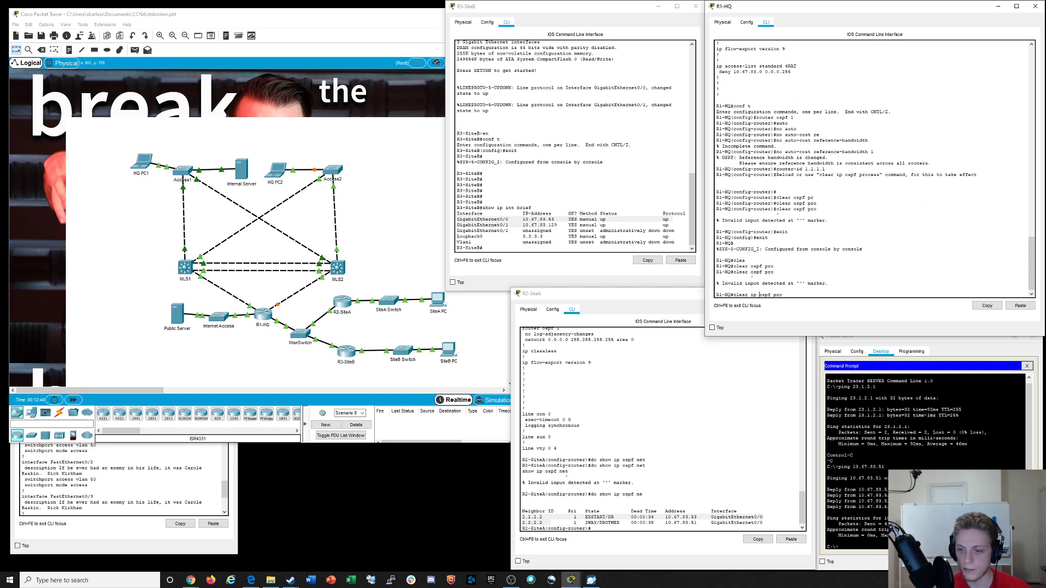
pyautogui.press('Return')
pyautogui.write('yes')
pyautogui.press('Return')
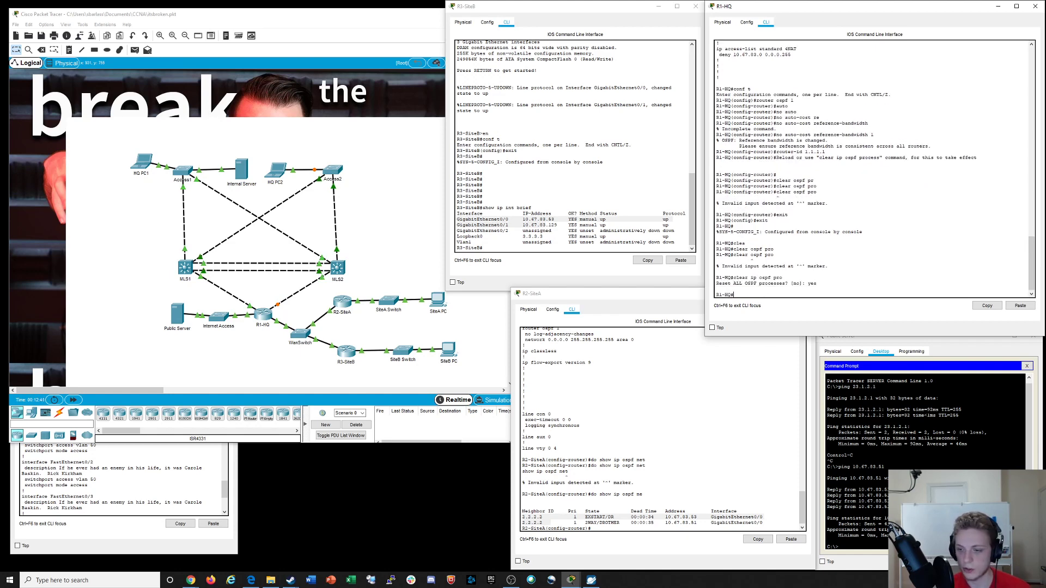
pyautogui.press('Return')
pyautogui.press('Return')
pyautogui.press('Return')
pyautogui.press('Return')
pyautogui.press('Return')
pyautogui.press('Return')
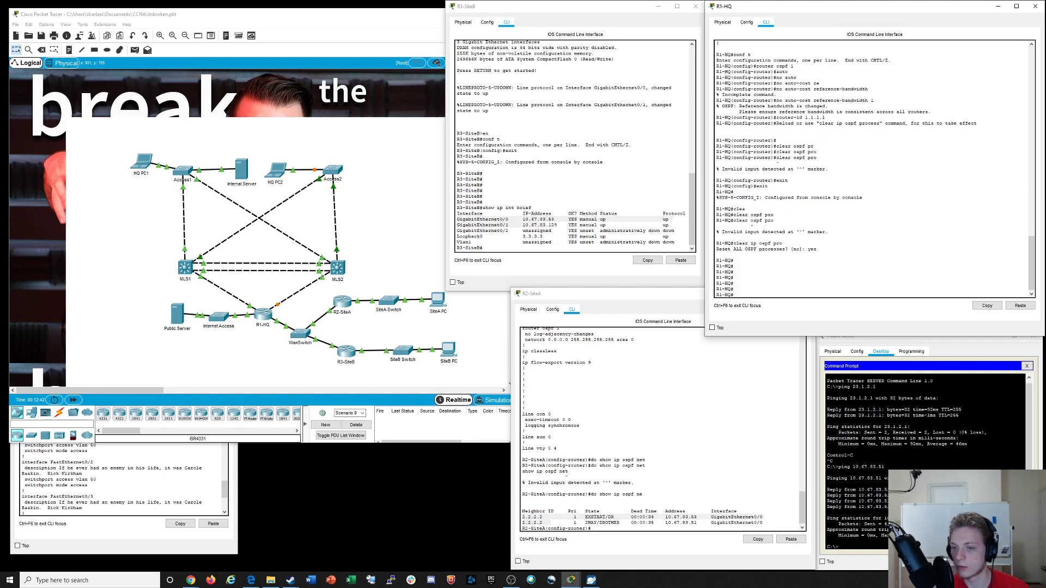
# List the "show ip ospf" options on R1-HQ and display its OSPF process details with "show ip ospf"
pyautogui.write('show i')
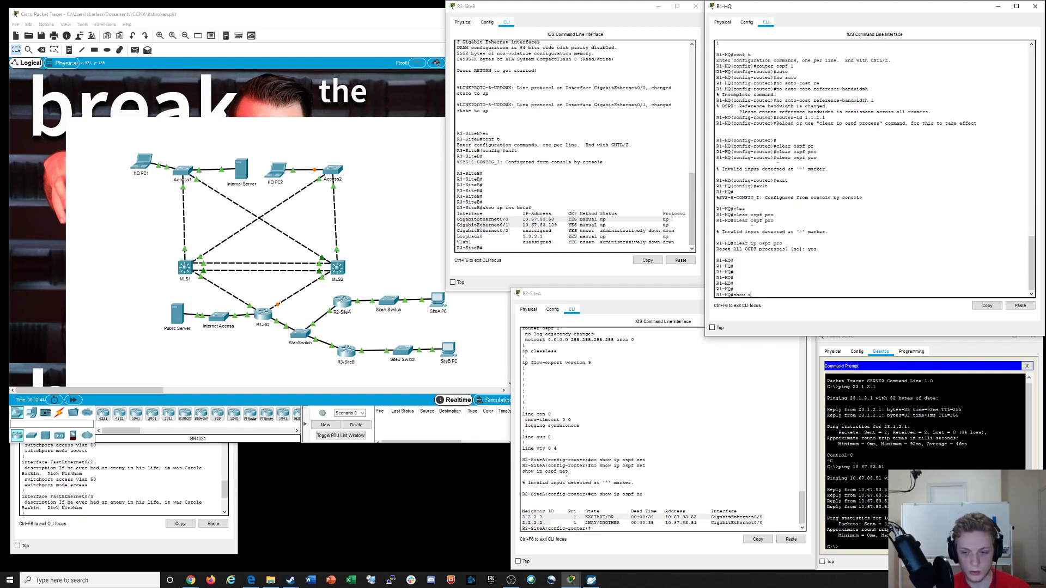
pyautogui.write('p ospf')
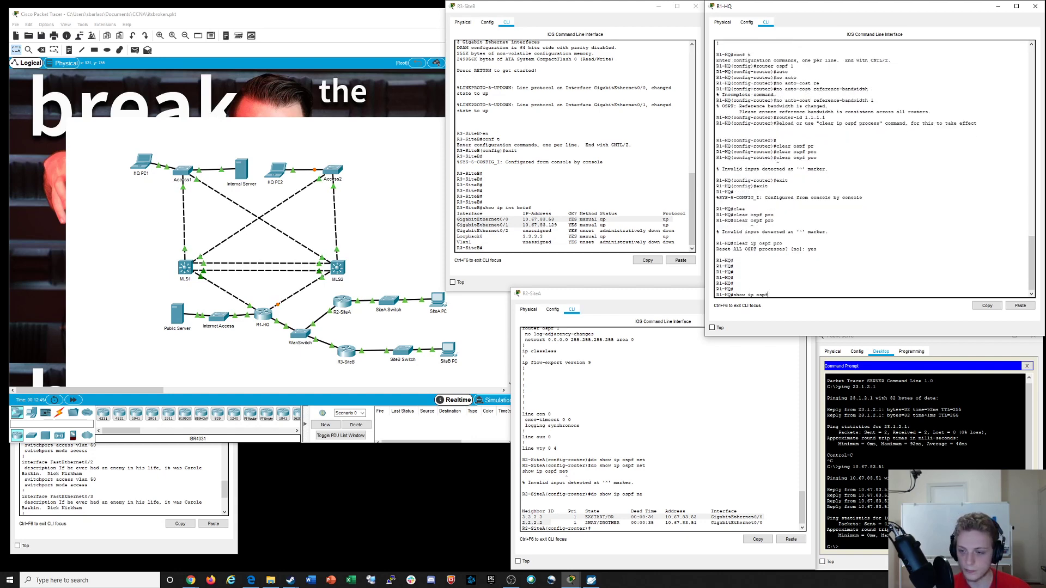
pyautogui.press('Tab')
pyautogui.write('?')
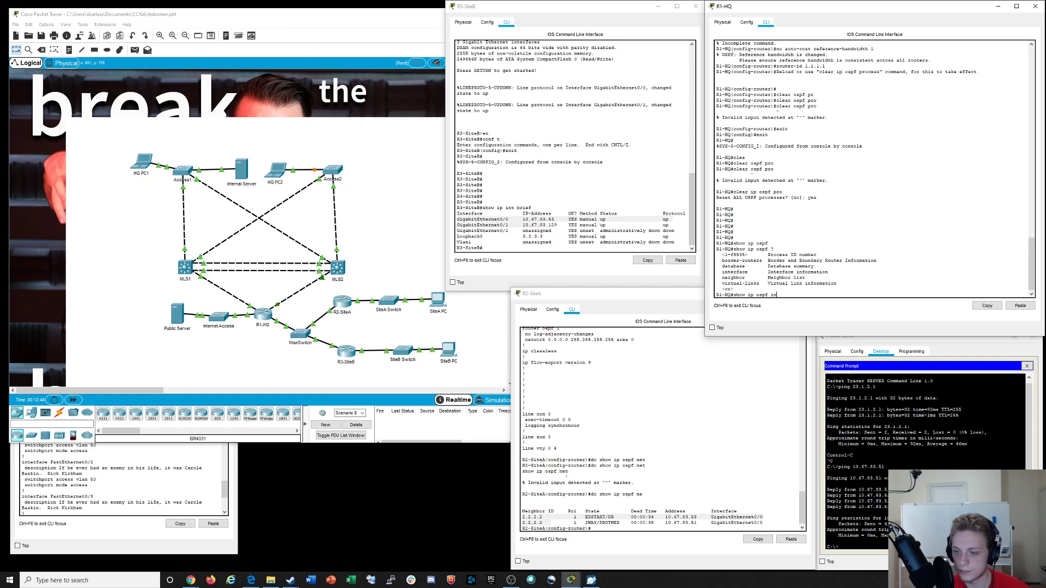
pyautogui.press('Return')
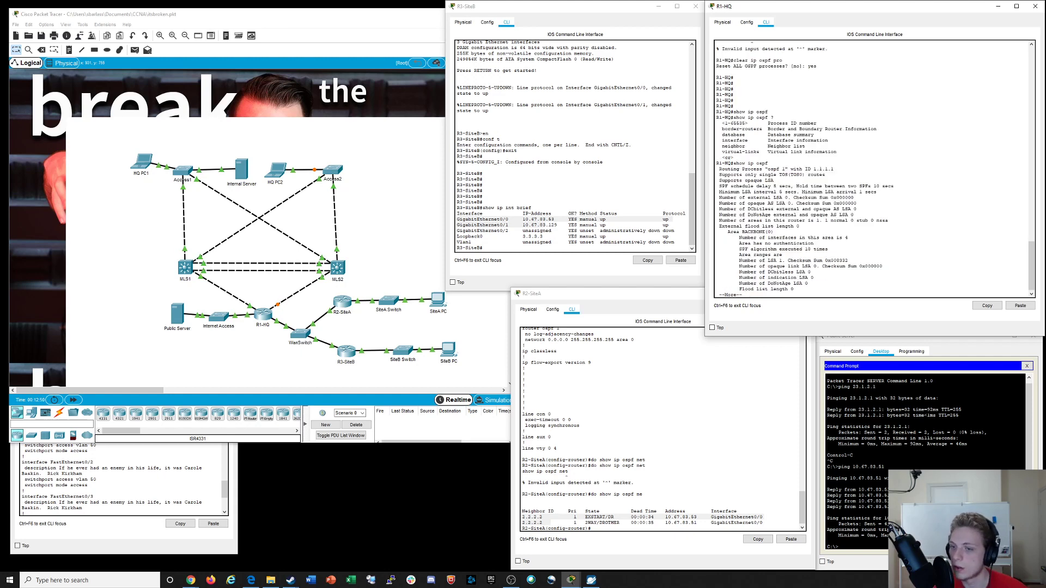
# Compare the OSPF router ID on R1-HQ with R2-SiteA's by running "do show ip ospf" on R2-SiteA
pyautogui.moveTo(772, 163); pyautogui.dragTo(810, 169)
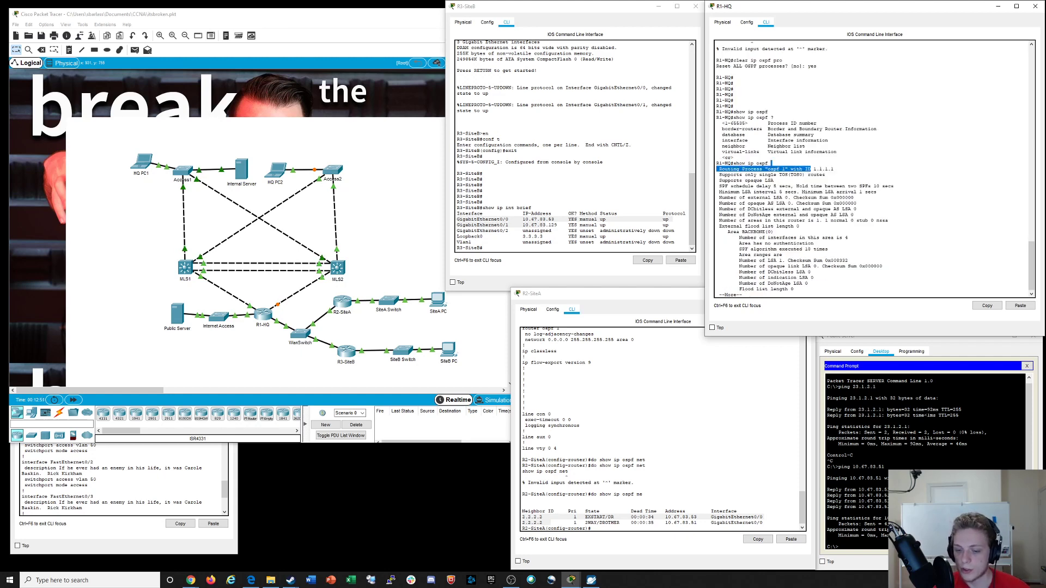
pyautogui.click(550, 437)
pyautogui.write('do shic')
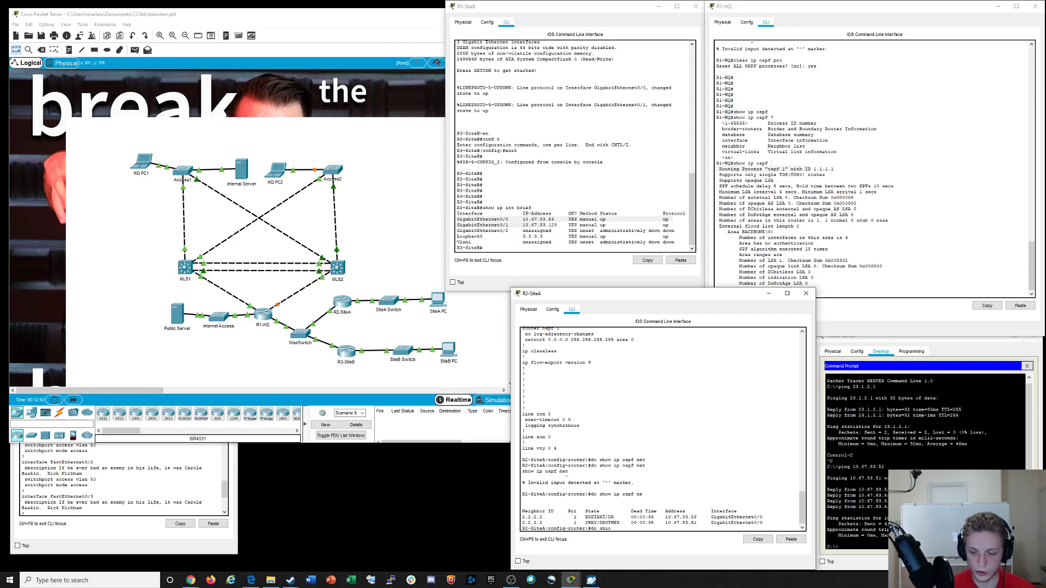
pyautogui.press('BackSpace')
pyautogui.press('BackSpace')
pyautogui.write('ow ip')
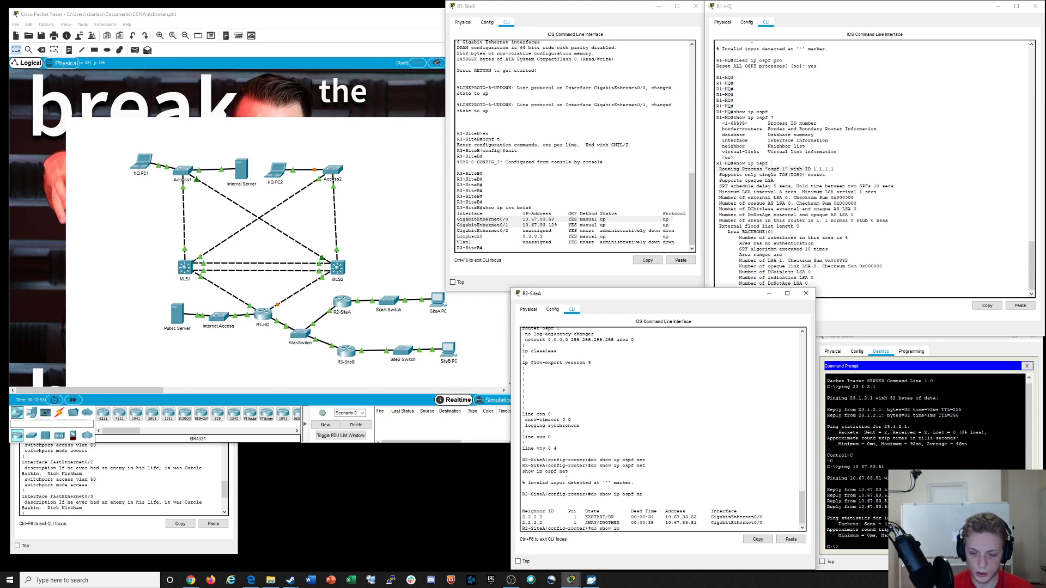
pyautogui.write(' ospf')
pyautogui.press('Return')
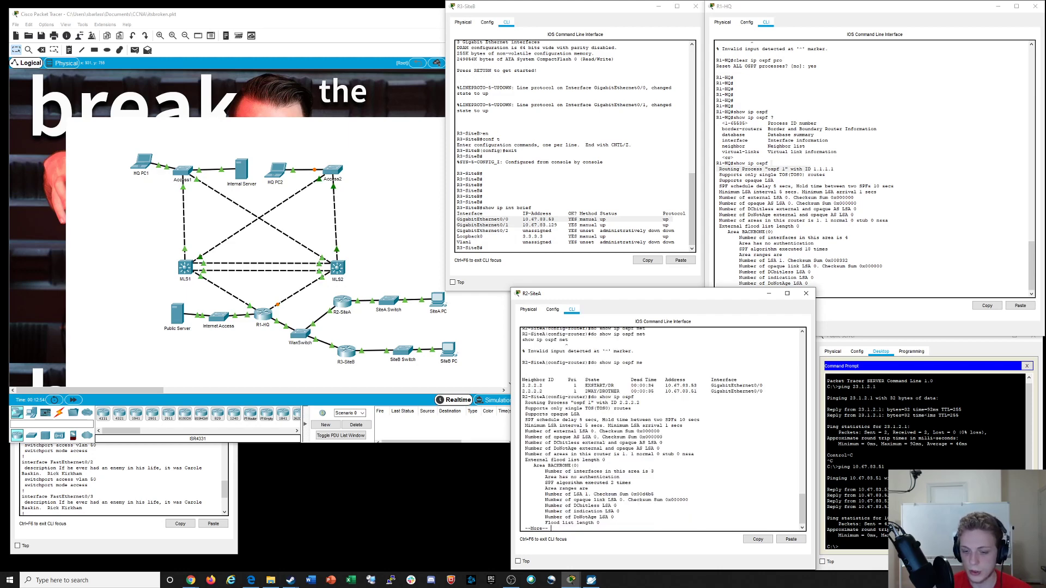
pyautogui.moveTo(608, 403); pyautogui.dragTo(639, 403)
# Display the OSPF process details on R3-SiteB with "show ip ospf" to check its router ID
pyautogui.click(482, 191)
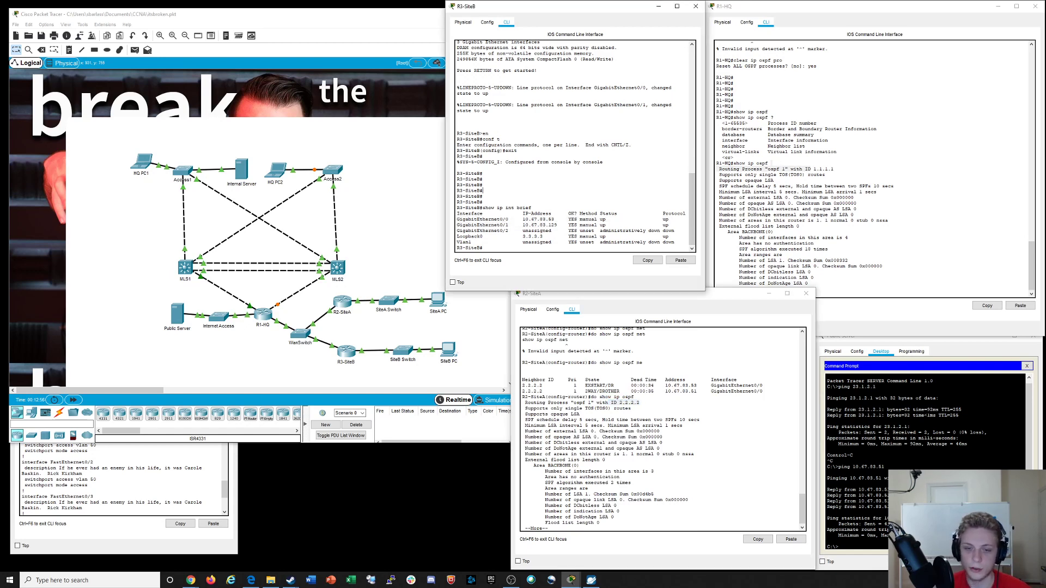
pyautogui.press('Return')
pyautogui.write('s')
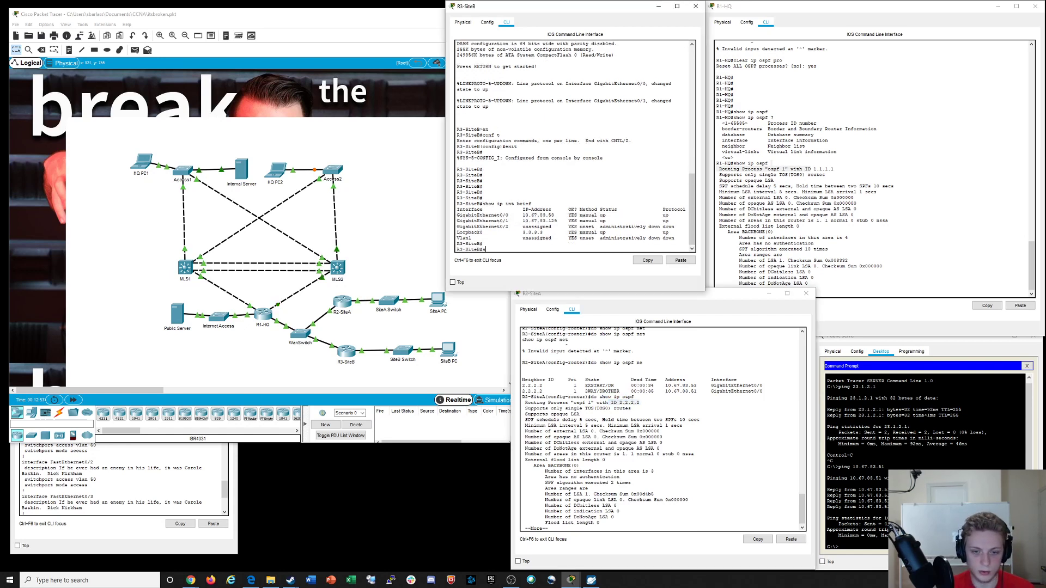
pyautogui.write('how ip o')
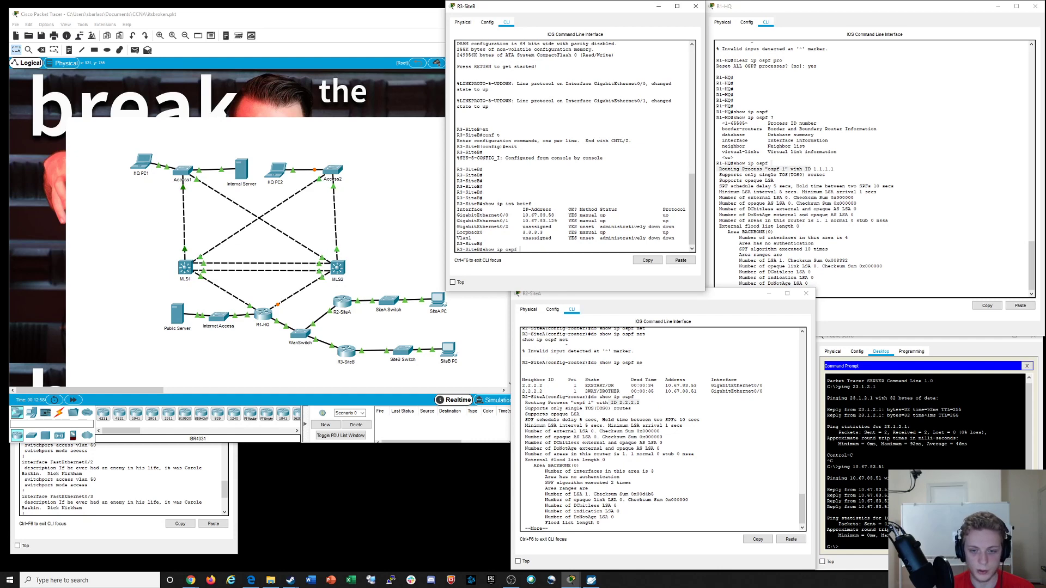
pyautogui.write('spf')
pyautogui.press('Return')
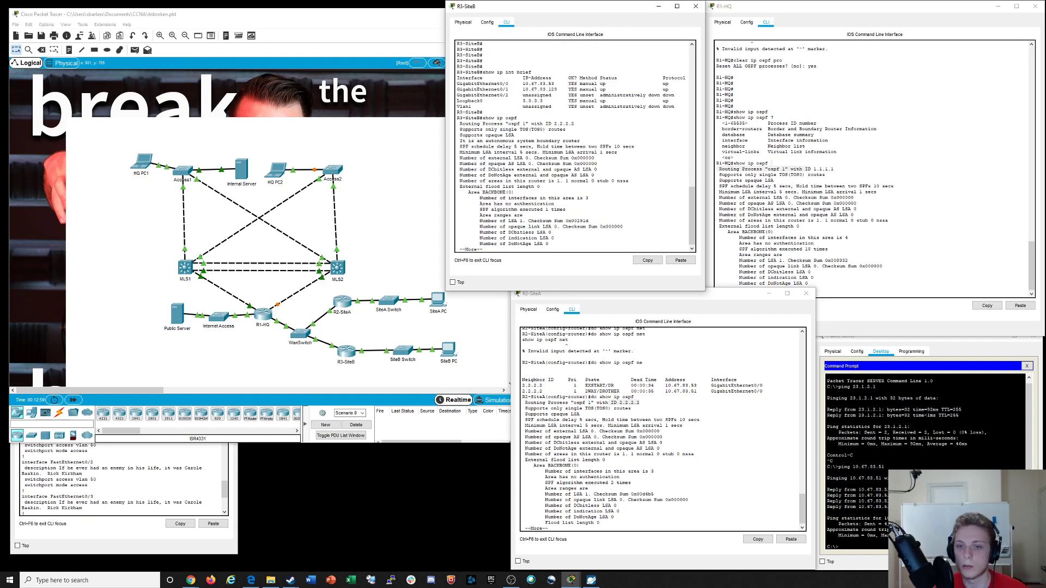
pyautogui.press('space')
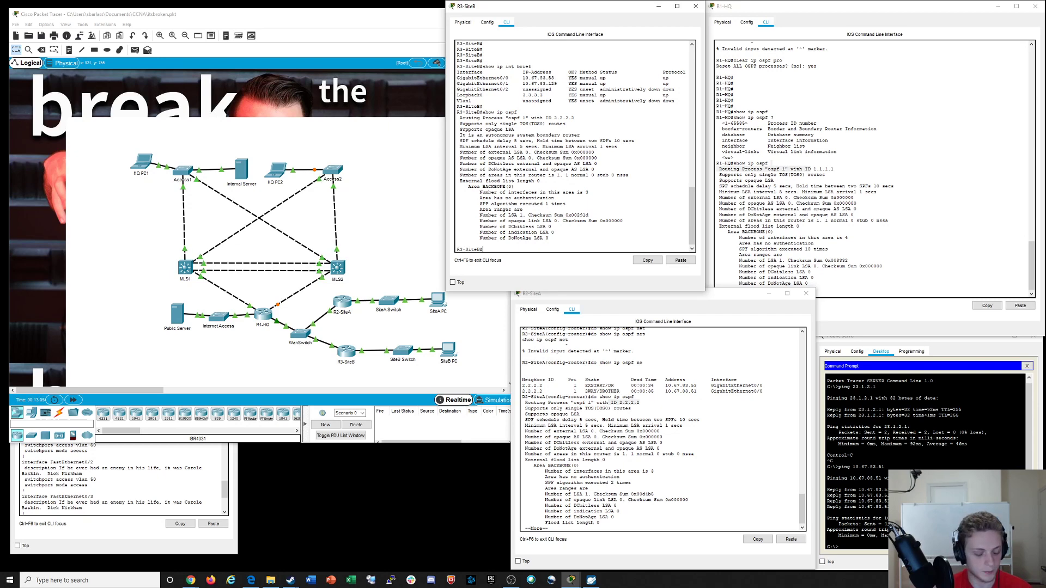
# Enter configuration of OSPF process 1 on R3-SiteB and list the available router commands
pyautogui.write('conf t')
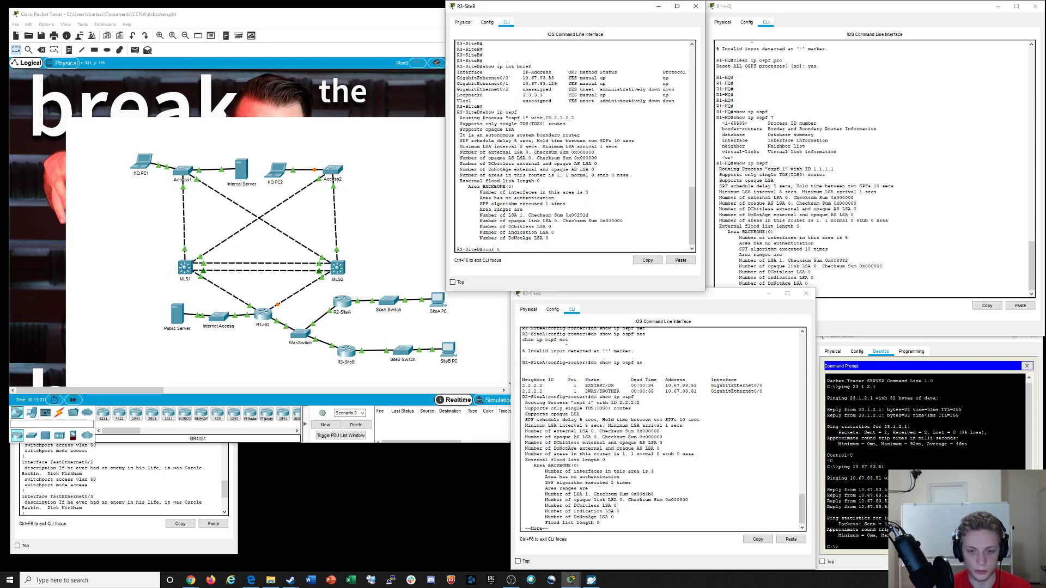
pyautogui.press('Return')
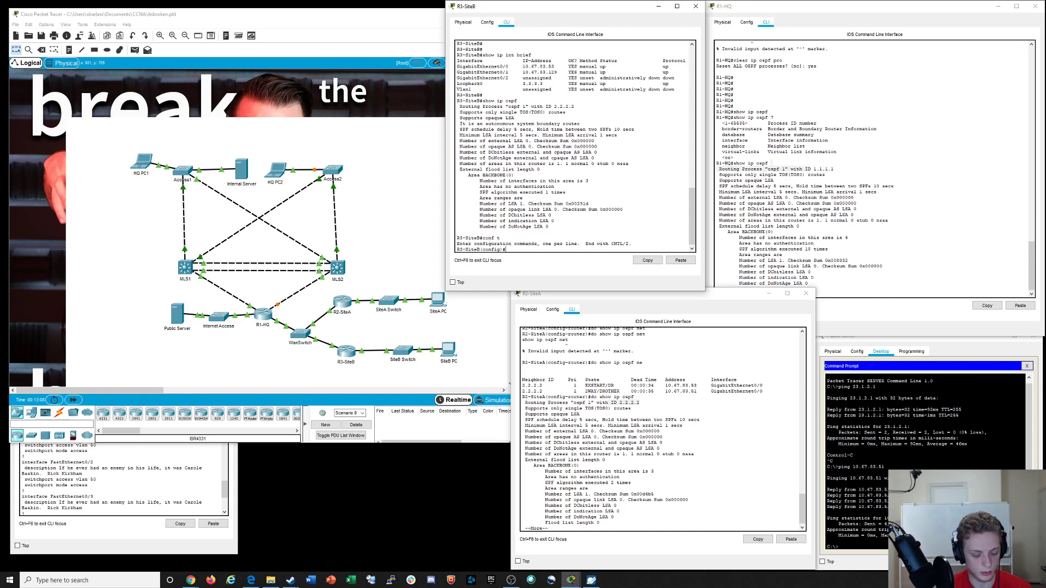
pyautogui.write('router ospf 1')
pyautogui.press('Return')
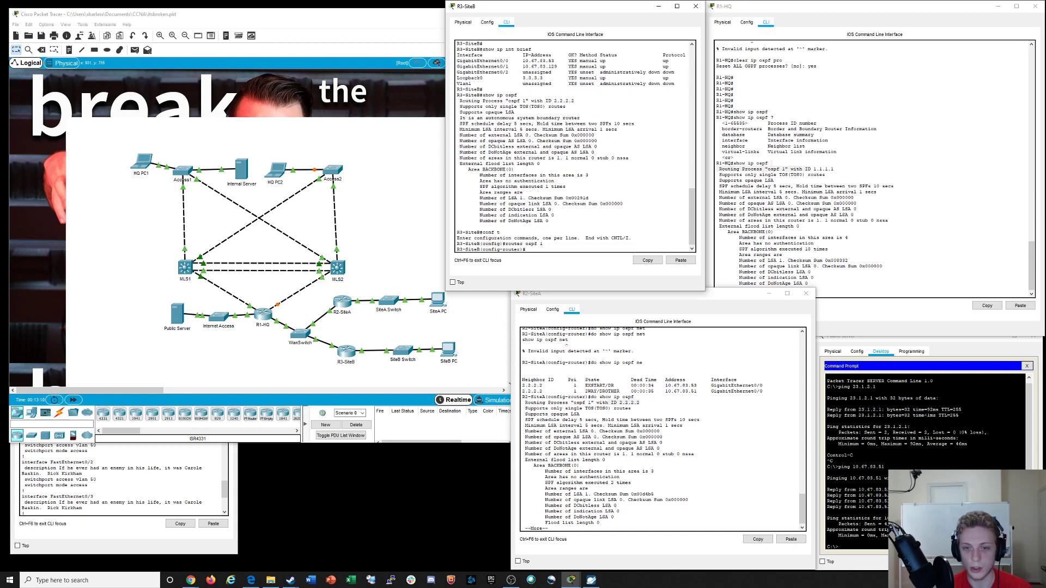
pyautogui.write('?')
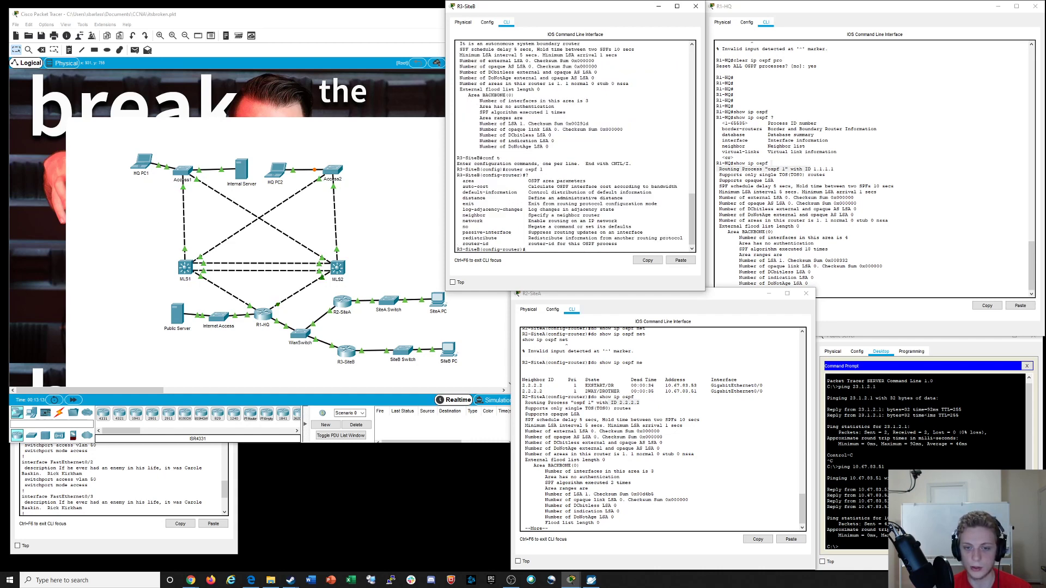
# Display R3-SiteB's running configuration starting at the "router ospf" section
pyautogui.write('do show run')
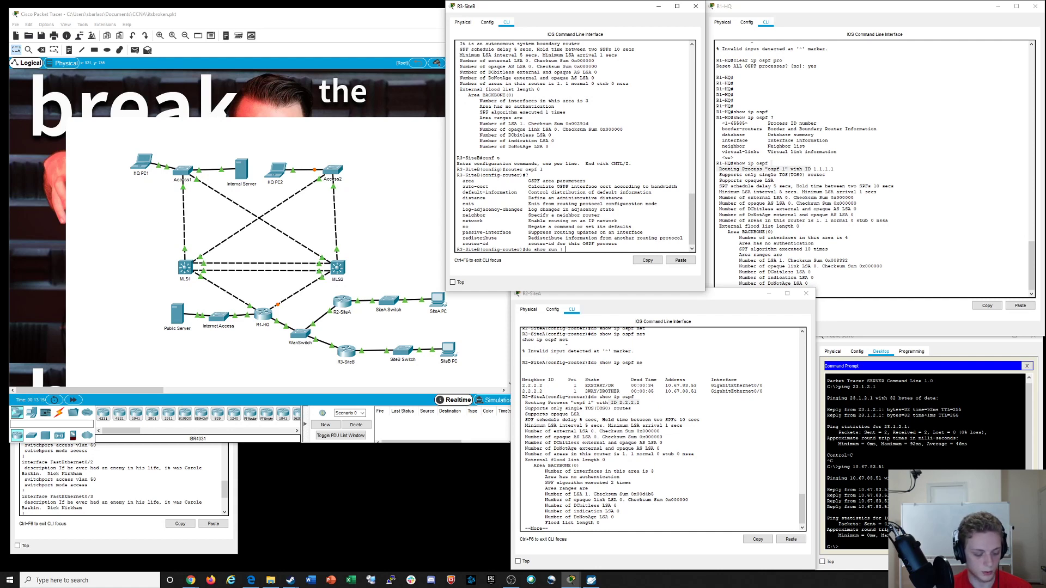
pyautogui.write(' | beg router ospf')
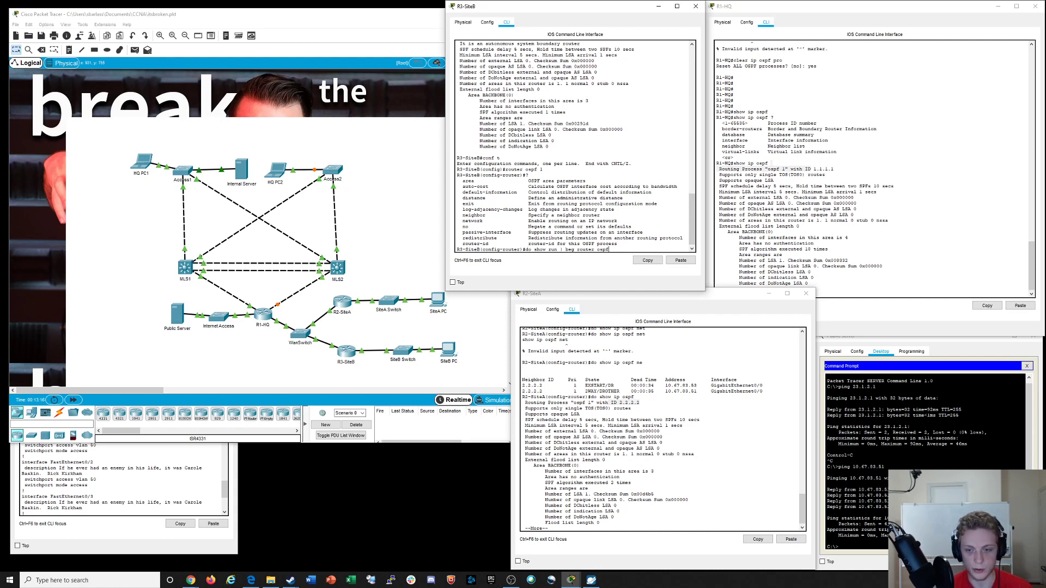
pyautogui.press('Return')
pyautogui.press('space')
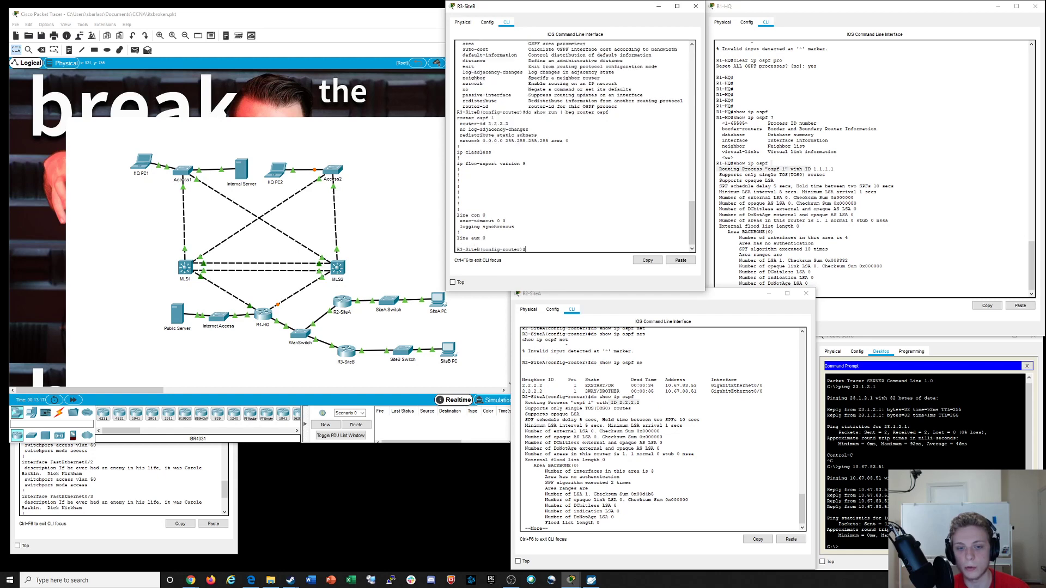
# Set the OSPF router ID on R3-SiteB to 3.3.3.3
pyautogui.write('router-id ')
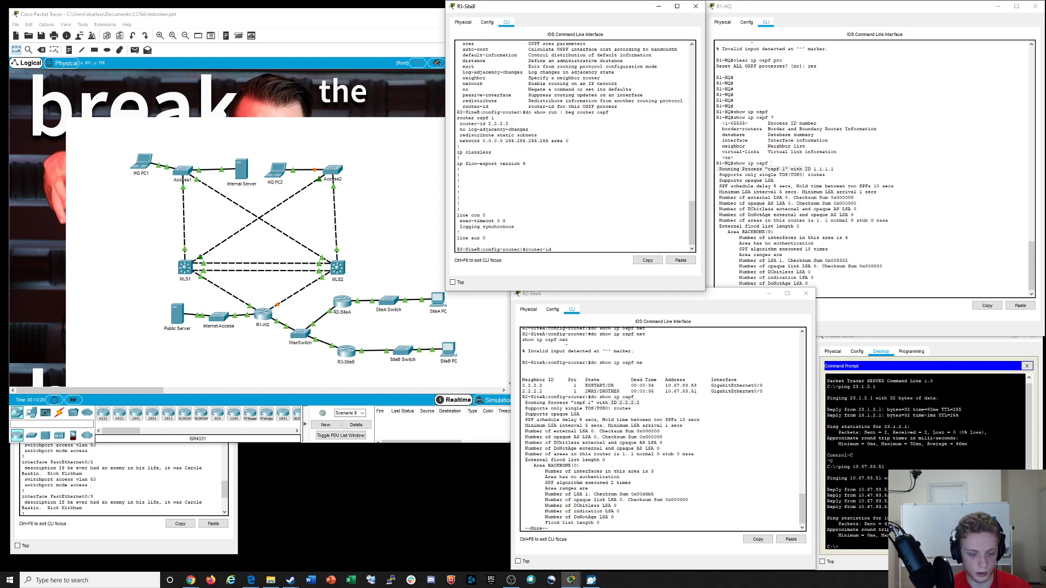
pyautogui.write('3.3.3.3')
pyautogui.press('Return')
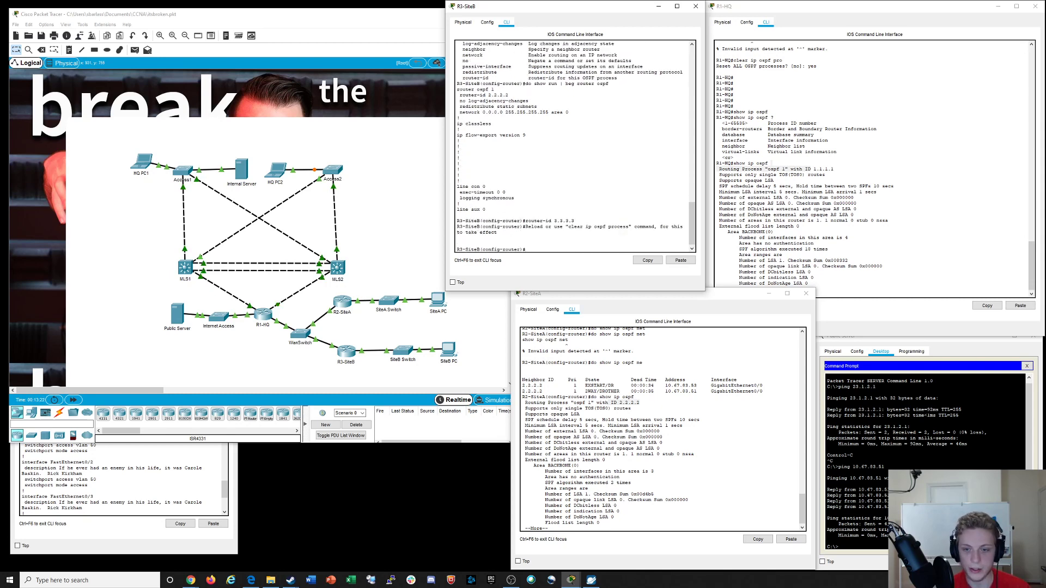
# Try to clear the OSPF process from within R3-SiteB's router configuration mode
pyautogui.write('clear ip')
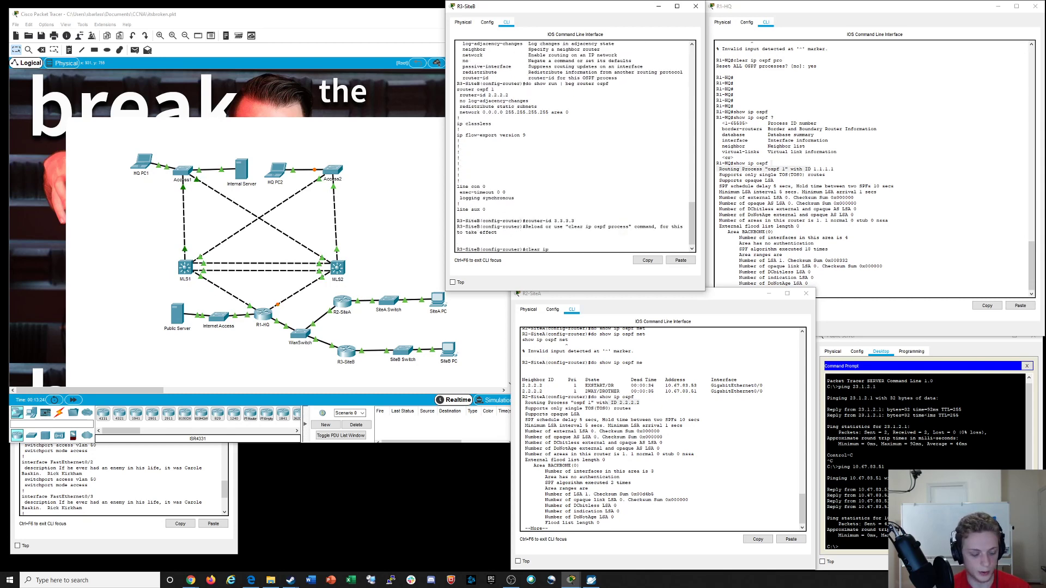
pyautogui.write(' ospf pro')
pyautogui.press('Tab')
pyautogui.press('Return')
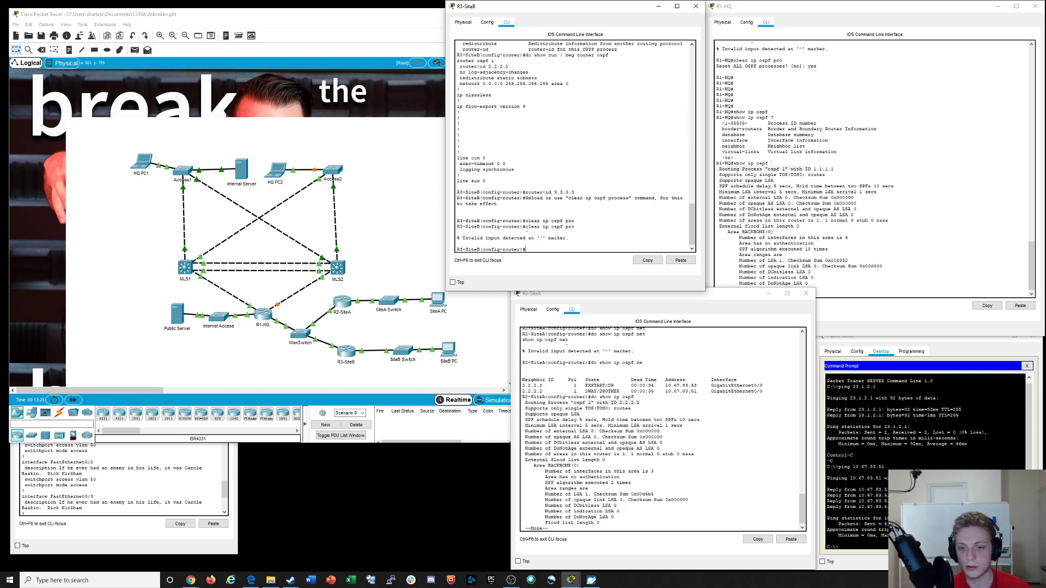
# Leave router and global configuration modes on R3-SiteB to return to privileged EXEC mode
pyautogui.write('exit')
pyautogui.press('Return')
pyautogui.write('exit')
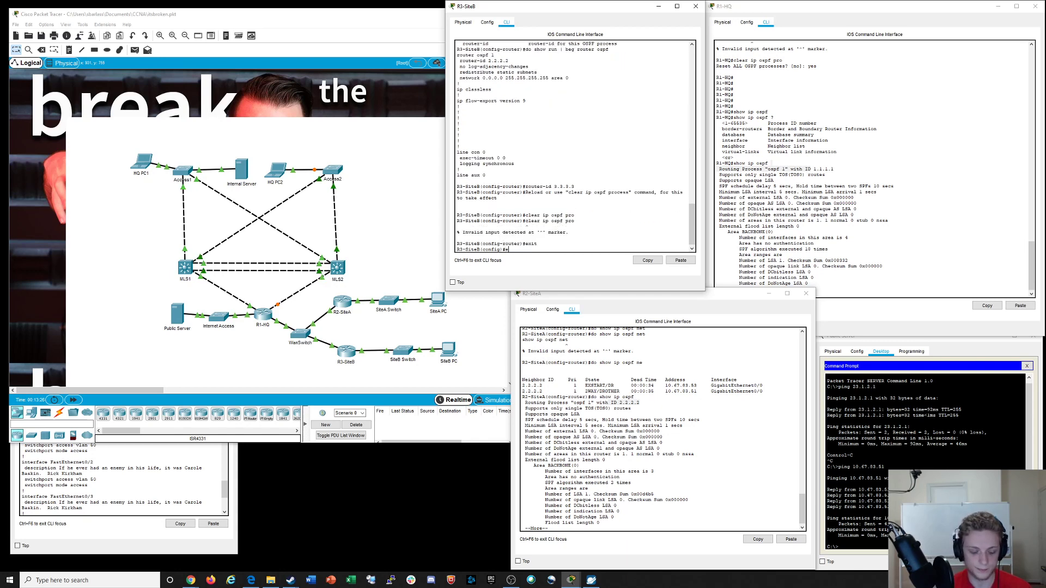
pyautogui.press('Return')
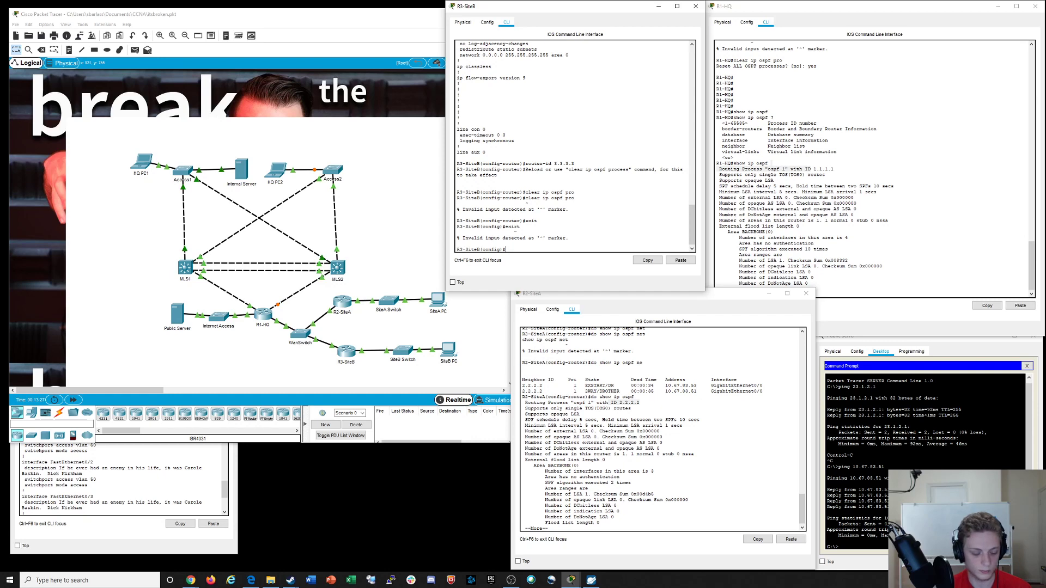
pyautogui.write('exit')
pyautogui.press('Return')
# Reset all OSPF processes on R3-SiteB with "clear ip ospf process", answering yes
pyautogui.write('cl')
pyautogui.press('Tab')
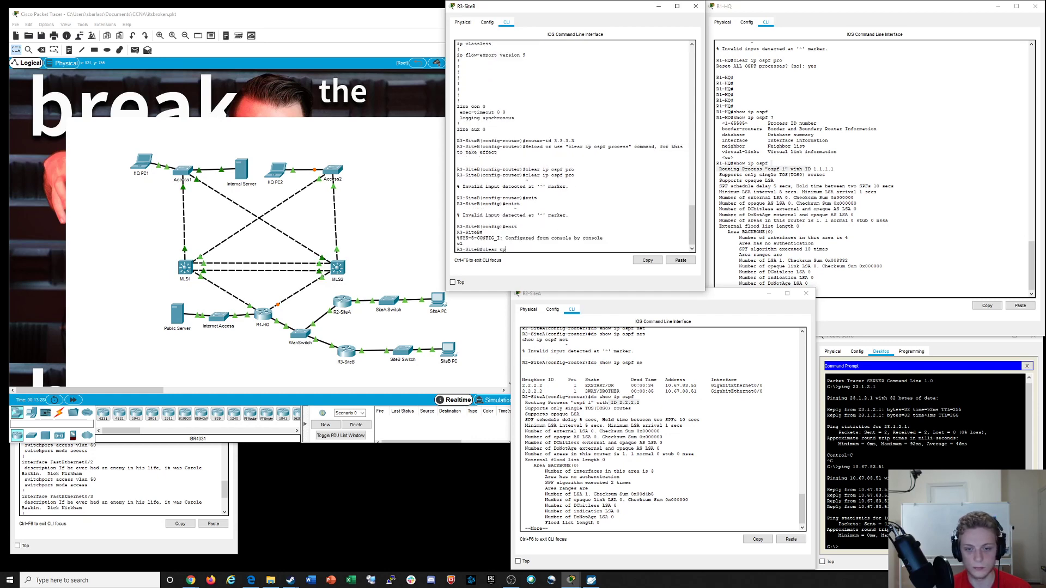
pyautogui.write('ip osp')
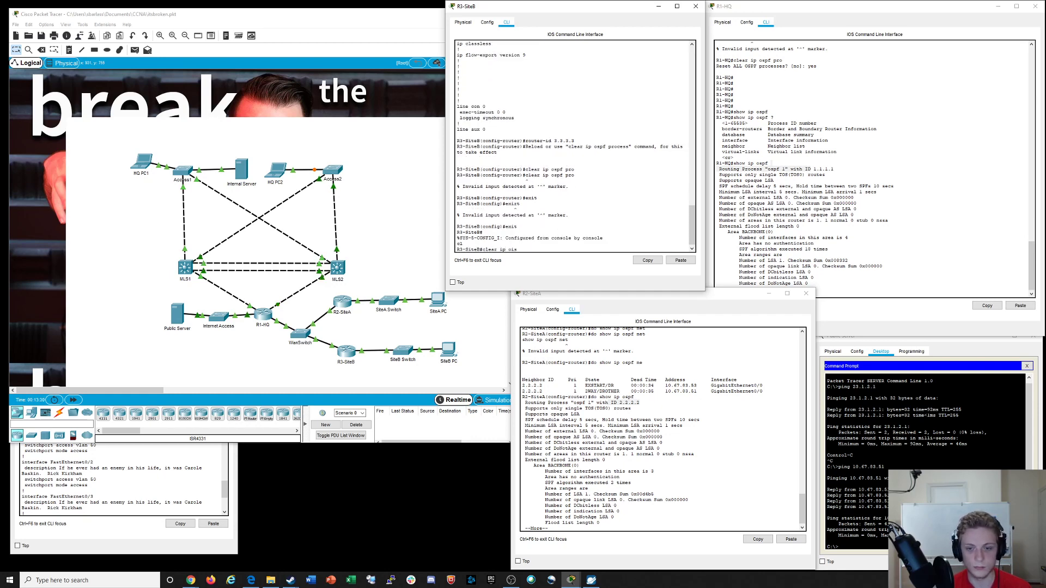
pyautogui.write('f proces')
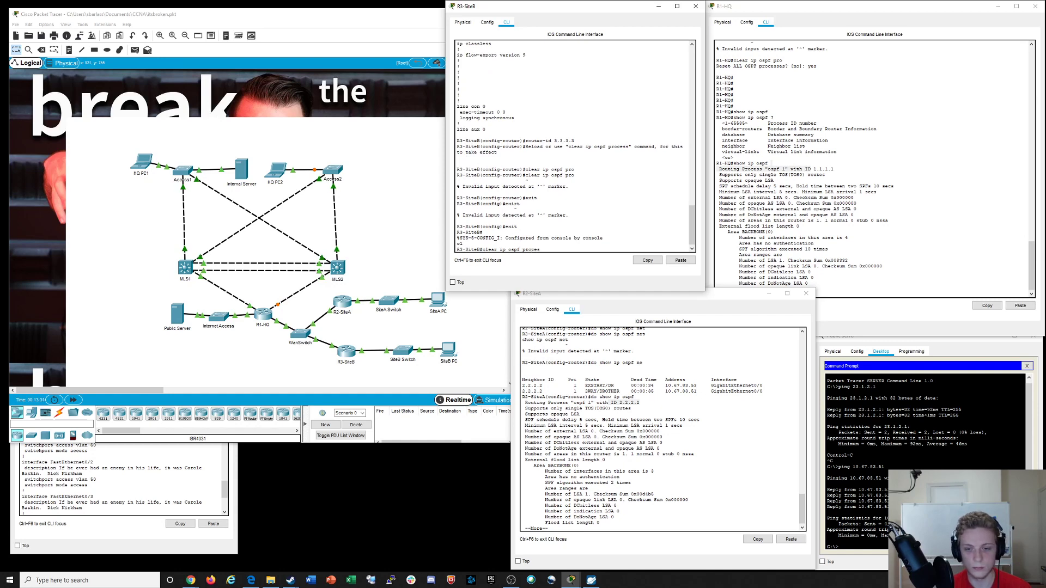
pyautogui.write('s')
pyautogui.press('Return')
pyautogui.write('yes')
pyautogui.press('Return')
pyautogui.press('Return')
pyautogui.press('Return')
pyautogui.press('Return')
pyautogui.press('Return')
pyautogui.press('Return')
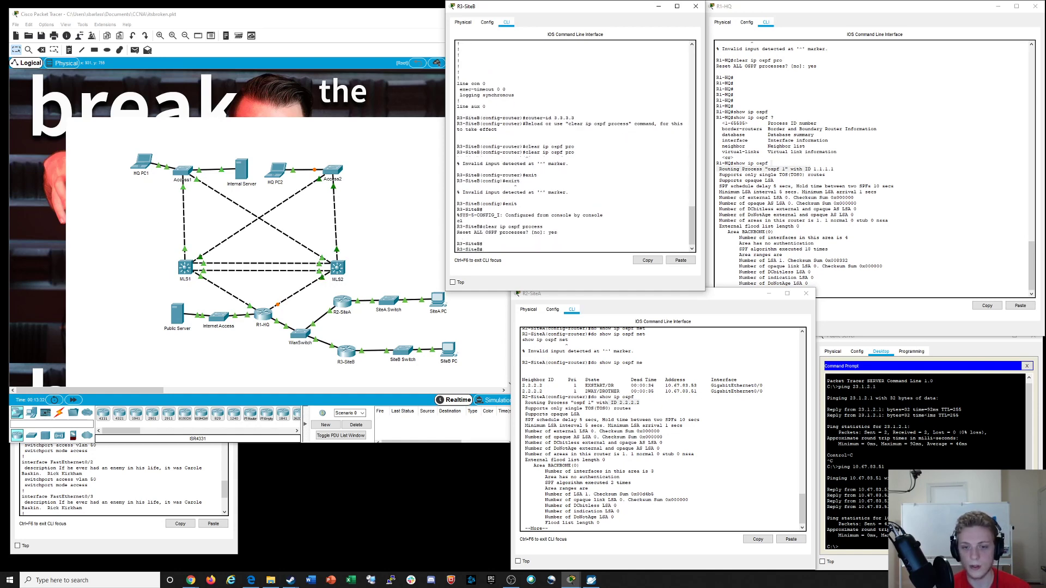
# Review R3-SiteB's OSPF section with "show run | beg router ospf", examining the redistribute static and network lines
pyautogui.write('show run ')
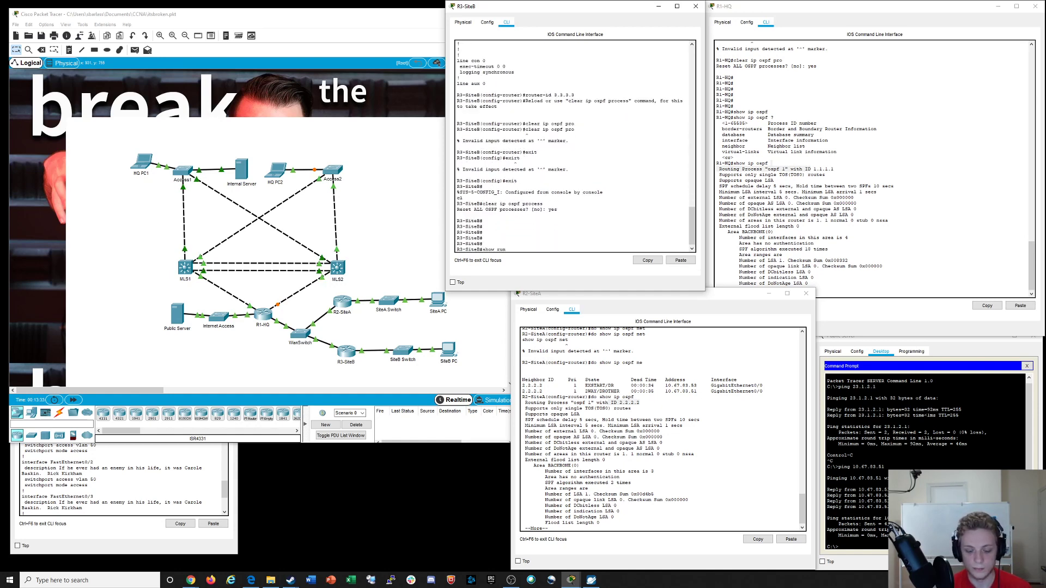
pyautogui.write('| beg rout')
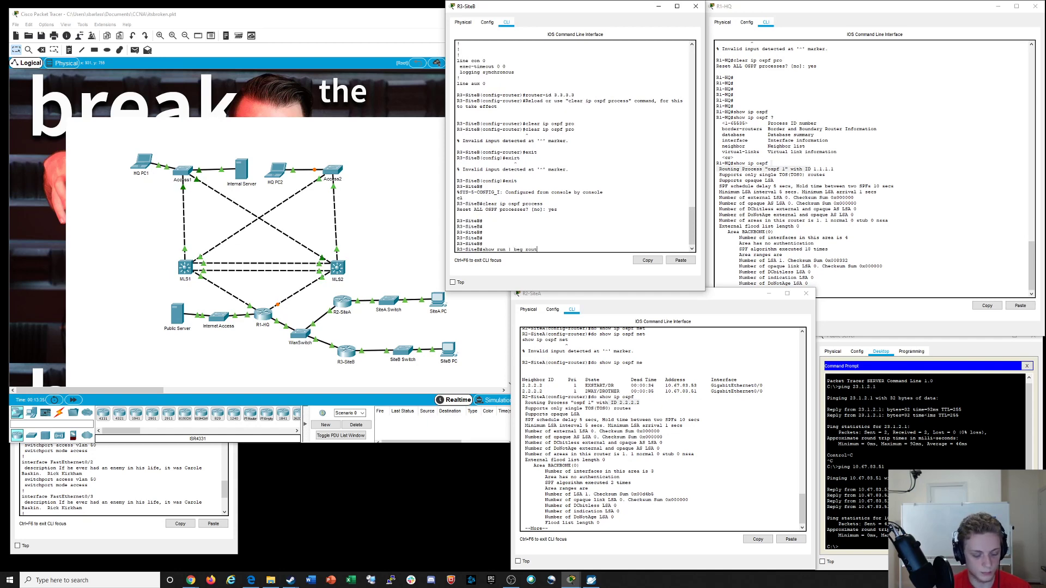
pyautogui.write('er ospf')
pyautogui.press('Return')
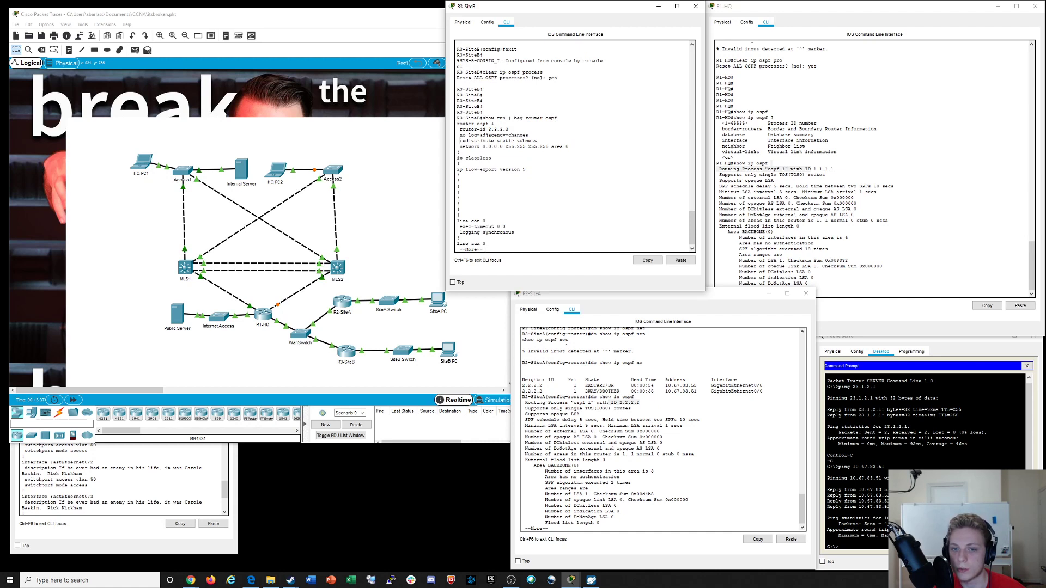
pyautogui.moveTo(460, 141); pyautogui.dragTo(539, 140)
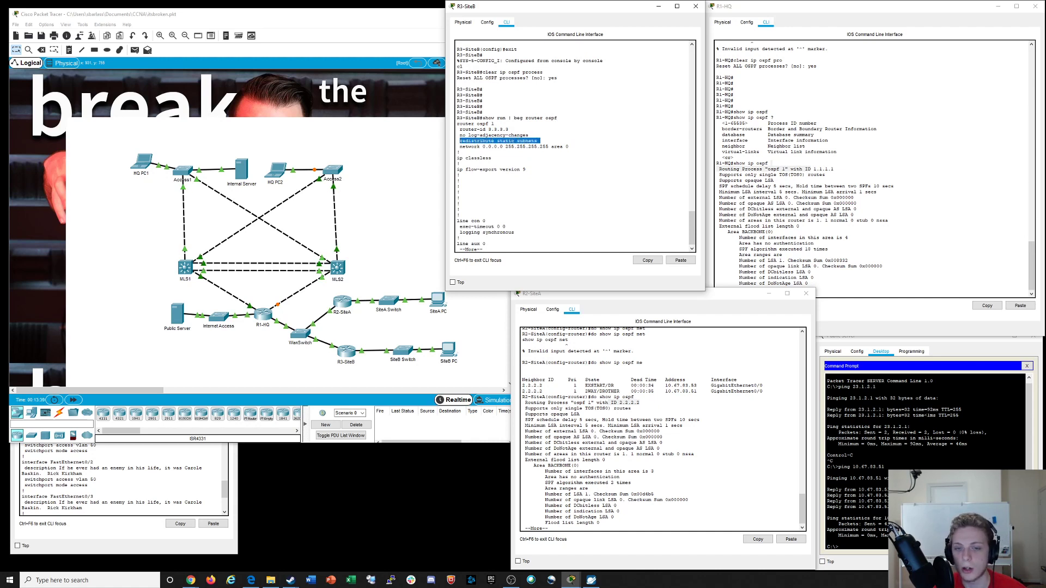
pyautogui.moveTo(460, 146); pyautogui.dragTo(565, 146)
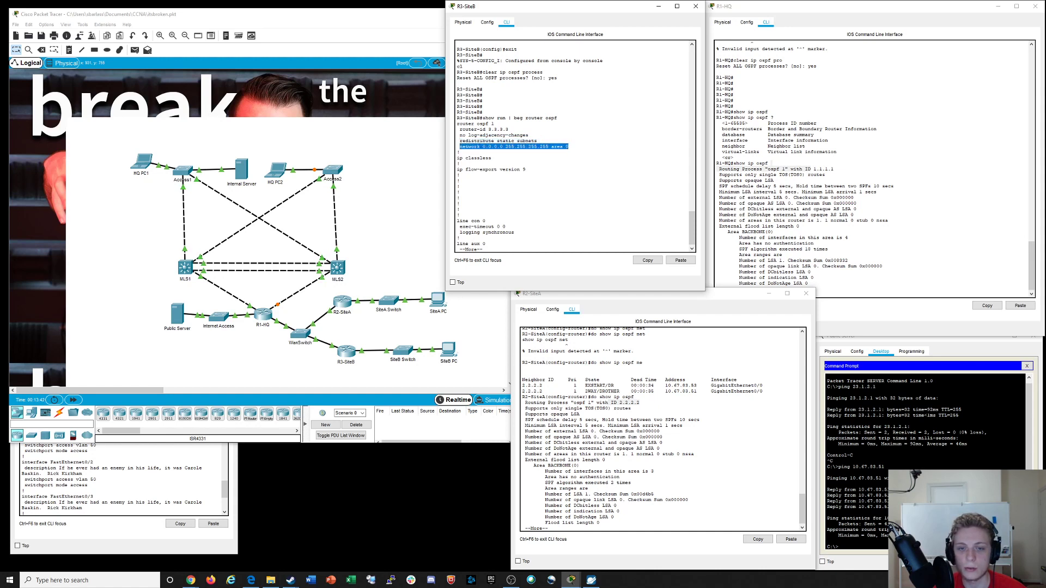
pyautogui.hotkey('ctrl', 'c')
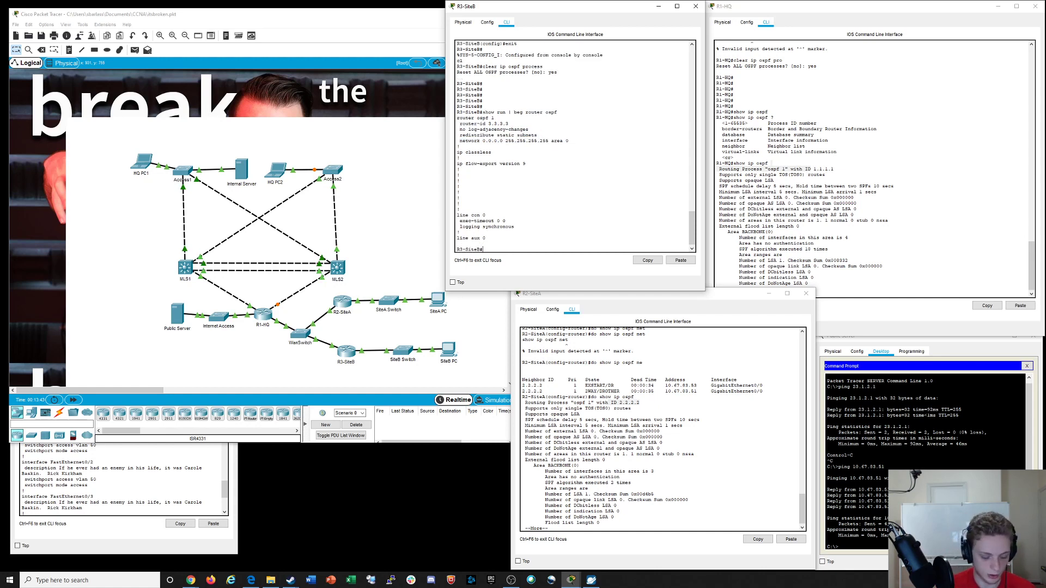
# Display R3-SiteB's routing table with "show ip route" and examine its connected and OSPF routes
pyautogui.write('show ip ')
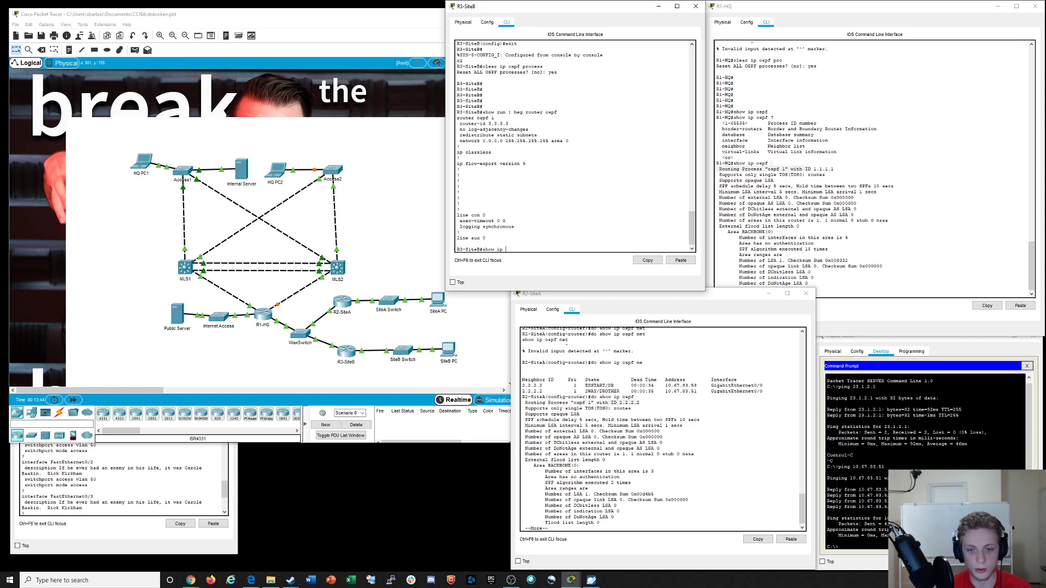
pyautogui.write('route')
pyautogui.press('Return')
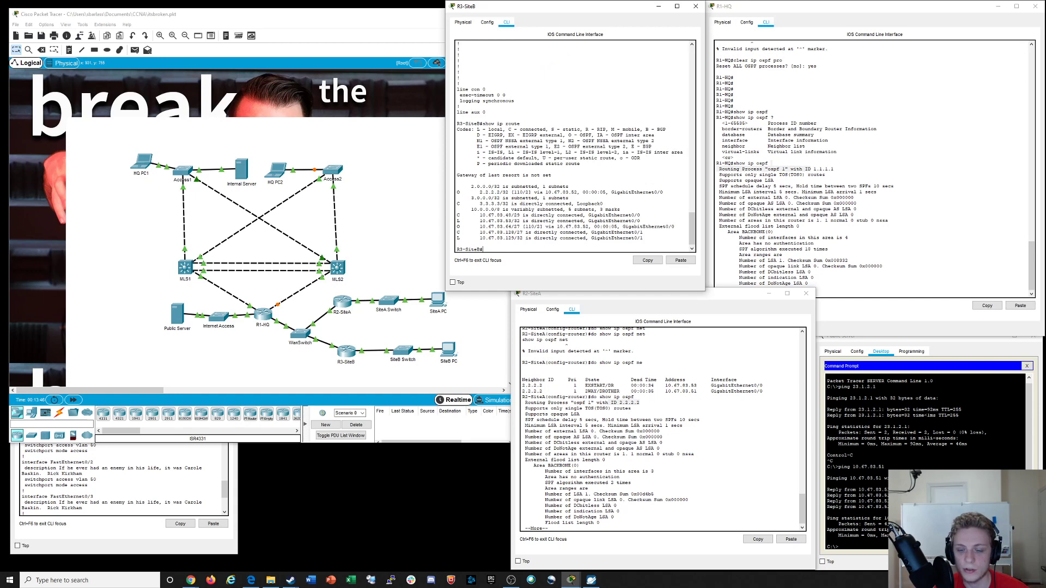
pyautogui.moveTo(457, 192); pyautogui.dragTo(647, 239)
pyautogui.click(647, 239)
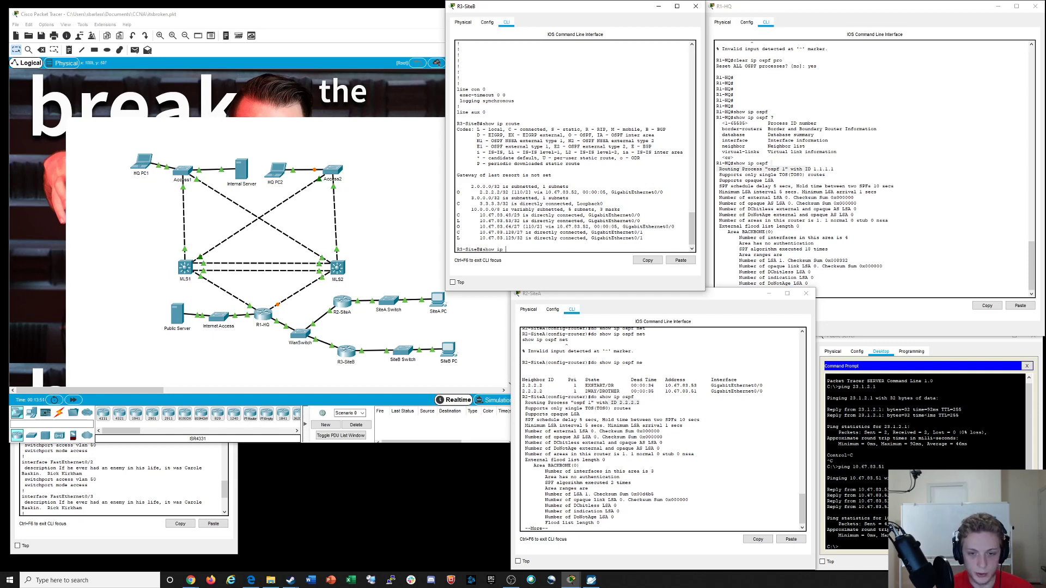
# List R3-SiteB's OSPF neighbors with "show ip ospf neighbor" and examine their adjacency states
pyautogui.write('ospf ne')
pyautogui.press('Tab')
pyautogui.press('Return')
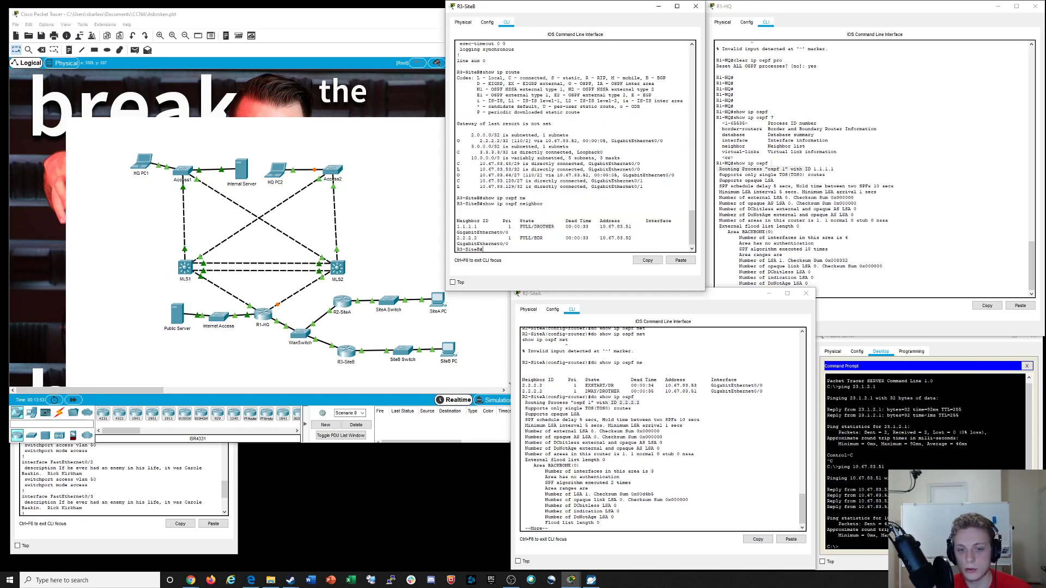
pyautogui.moveTo(643, 244); pyautogui.dragTo(673, 222)
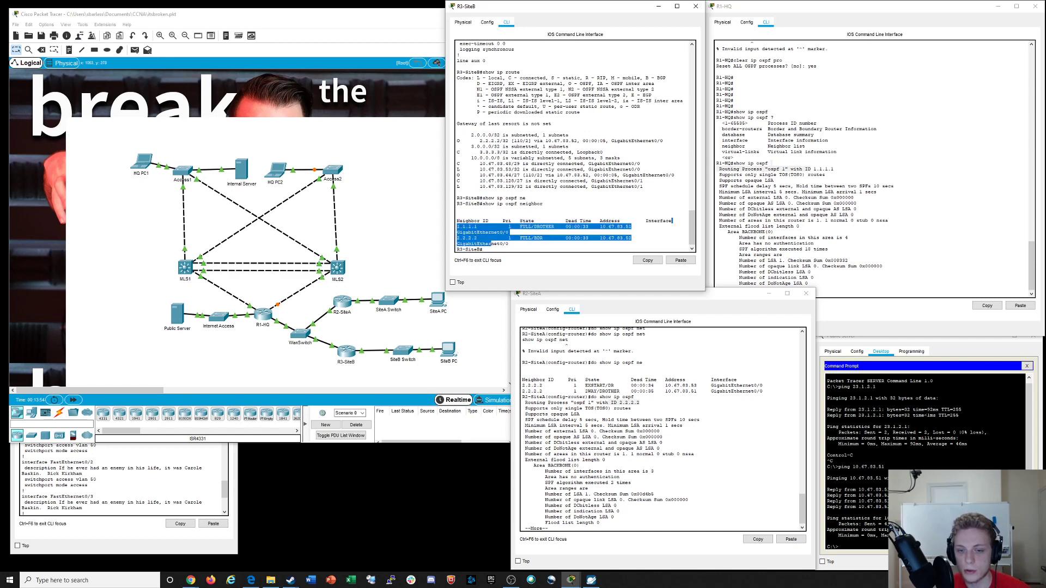
pyautogui.click(547, 238)
pyautogui.moveTo(520, 238); pyautogui.dragTo(545, 238)
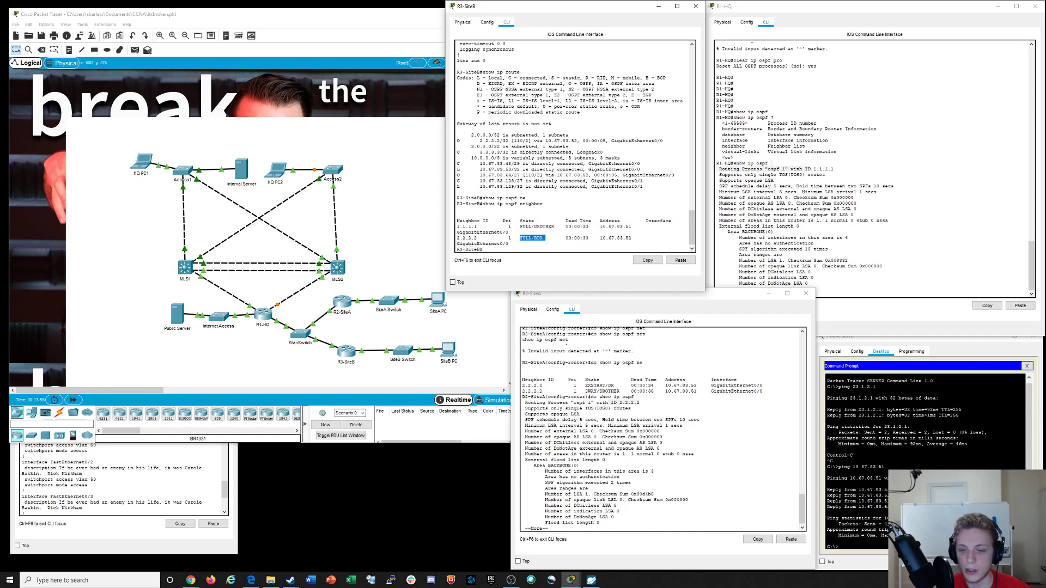
pyautogui.click(508, 243)
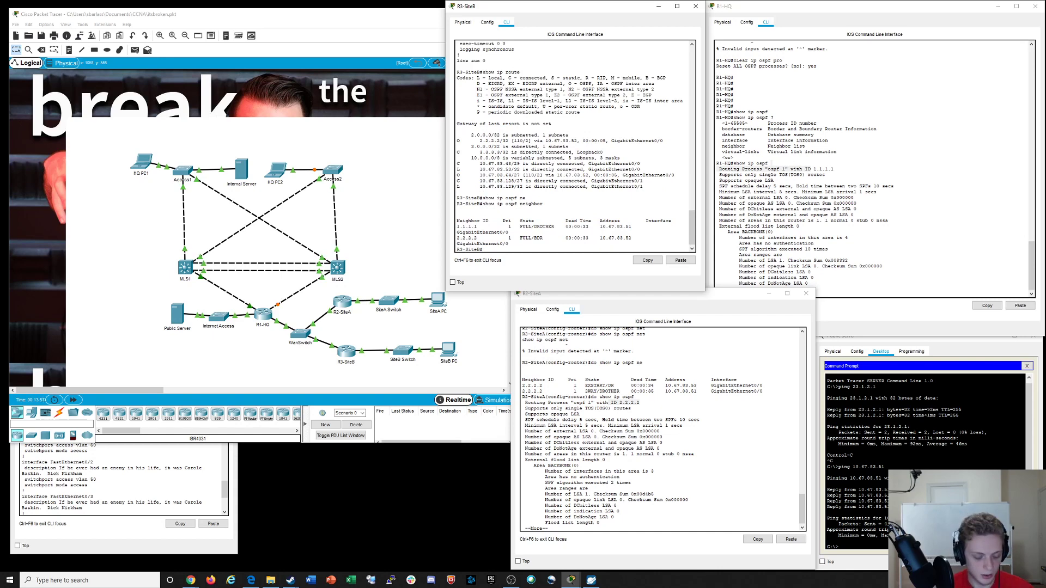
# Display R3-SiteB's full routing table again with "show ip route" and examine the OSPF routes to the other routers' loopbacks
pyautogui.write('show ip route')
pyautogui.press('Return')
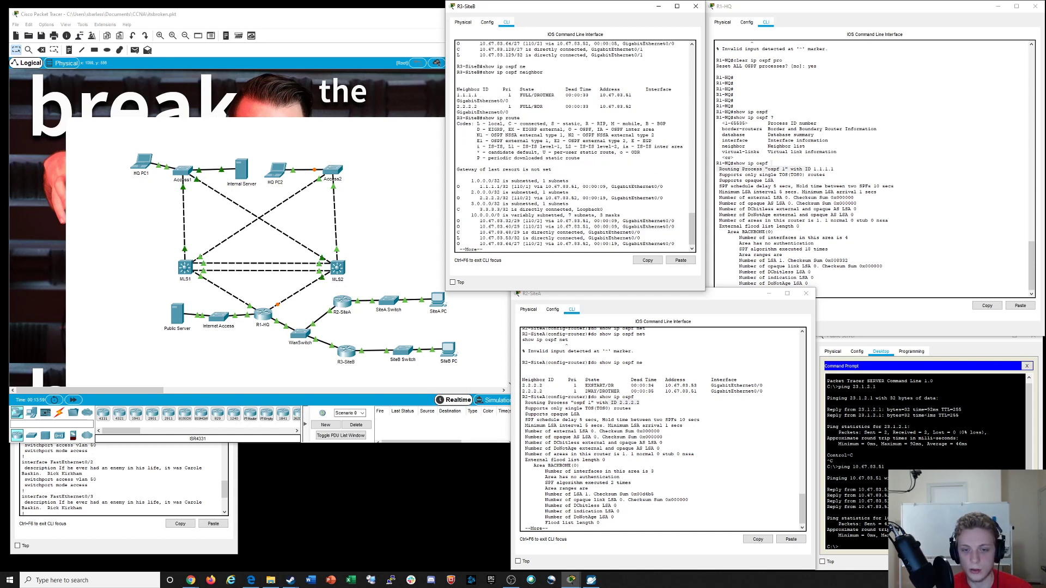
pyautogui.press('space')
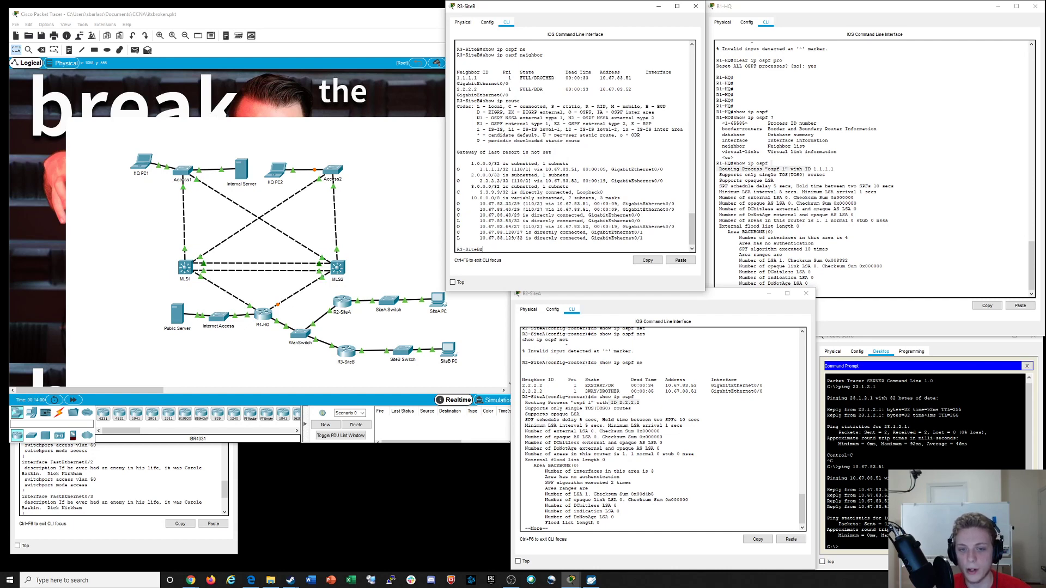
pyautogui.moveTo(457, 167); pyautogui.dragTo(569, 186)
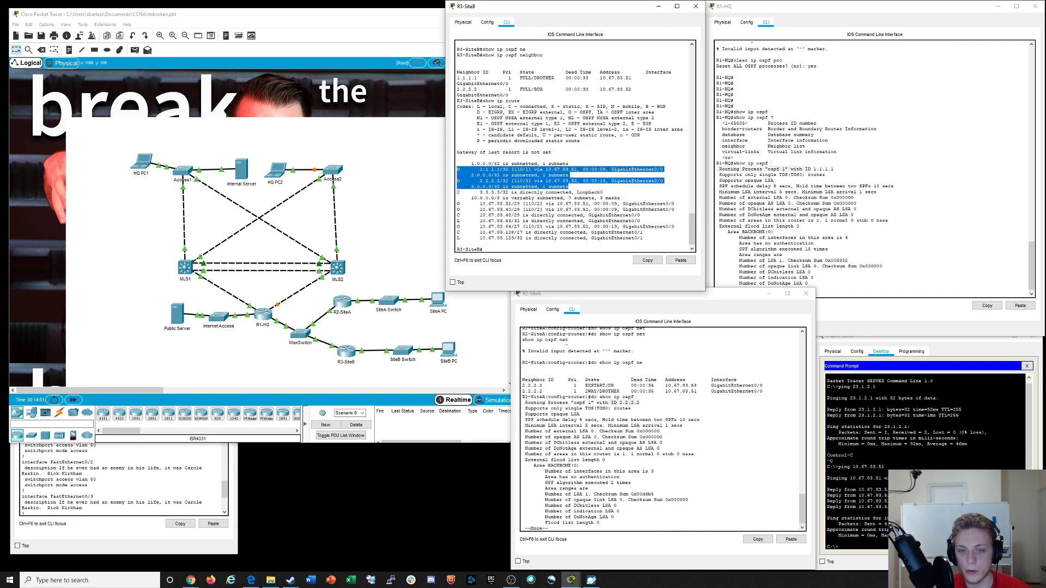
pyautogui.click(569, 187)
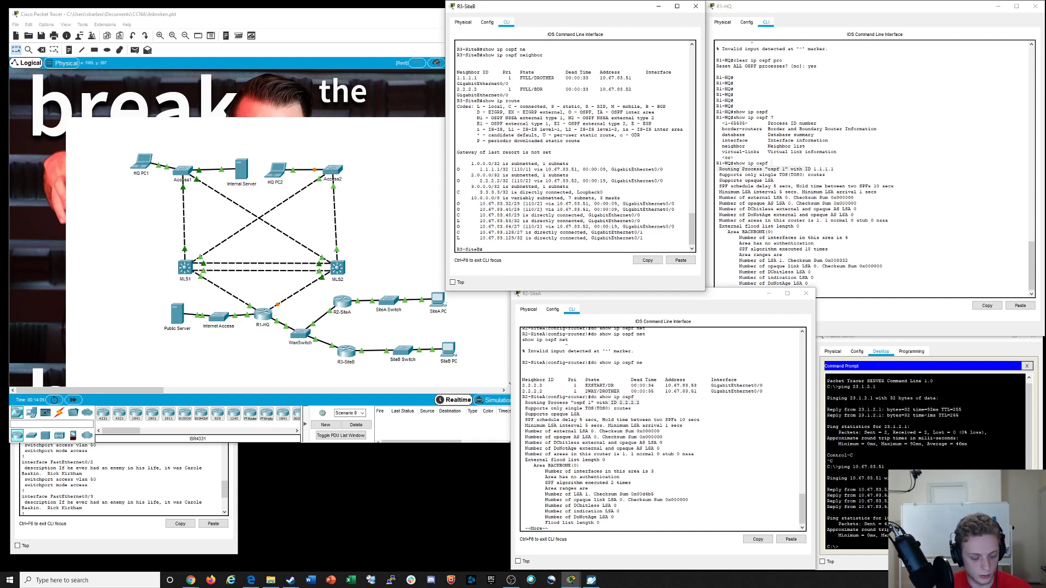
# Look up the SiteA PC's IP address in its IP configuration and ping 10.67.83.71 from R3-SiteB
pyautogui.write('ping')
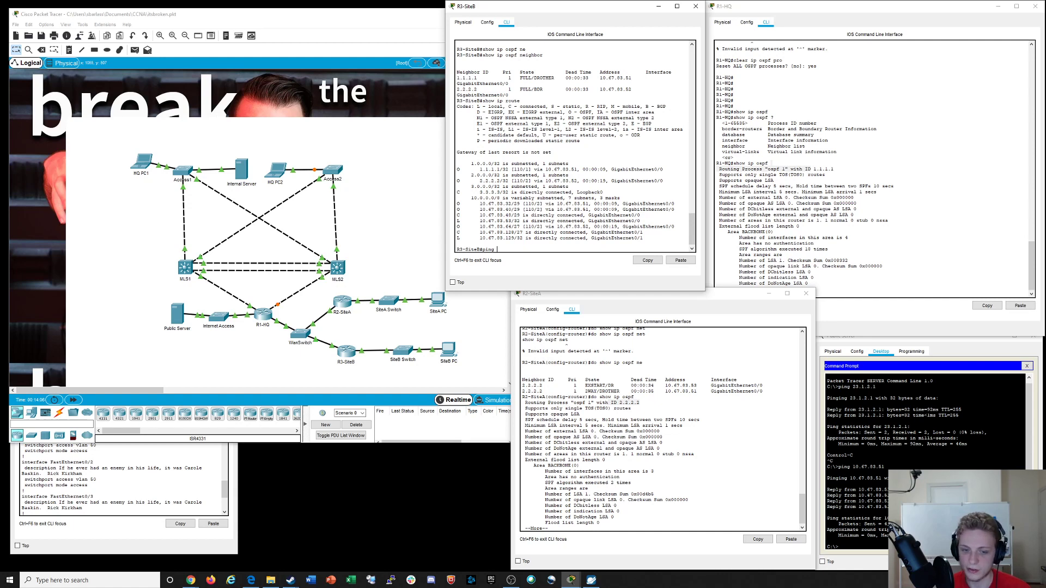
pyautogui.click(438, 300)
pyautogui.click(436, 206)
pyautogui.moveTo(520, 164); pyautogui.dragTo(379, 297)
pyautogui.click(572, 231)
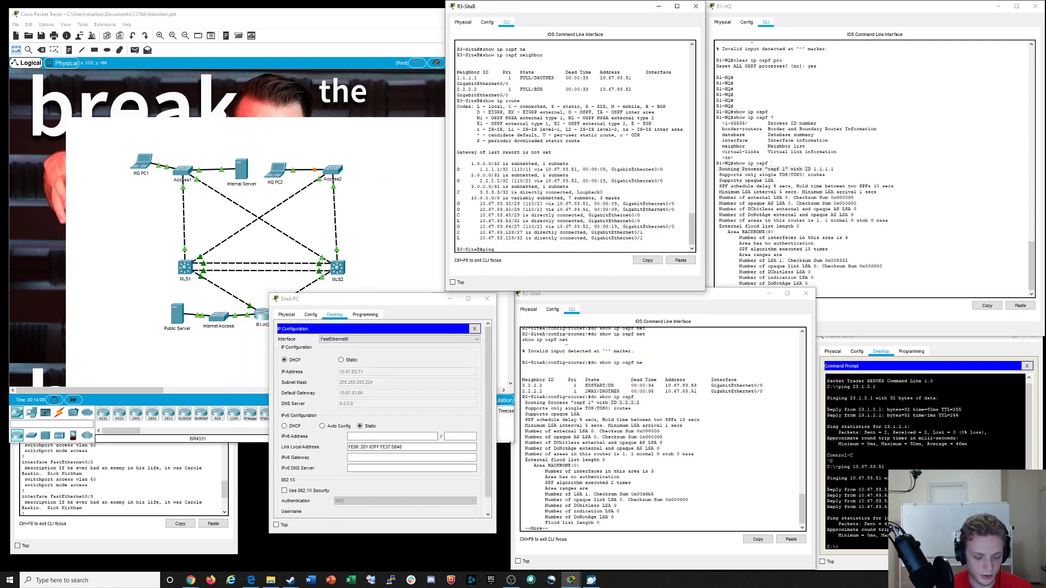
pyautogui.write('10.')
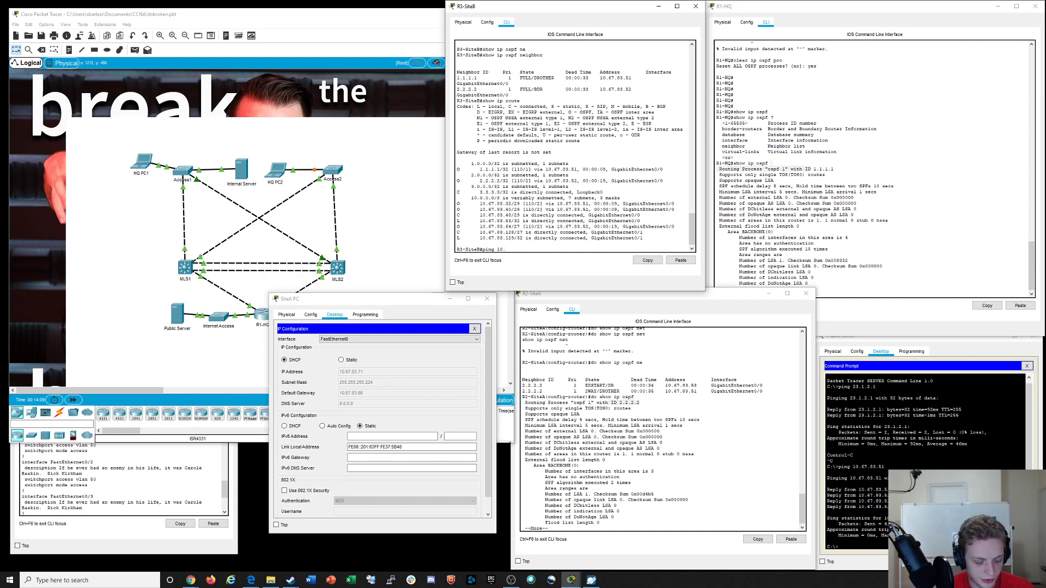
pyautogui.write('67.')
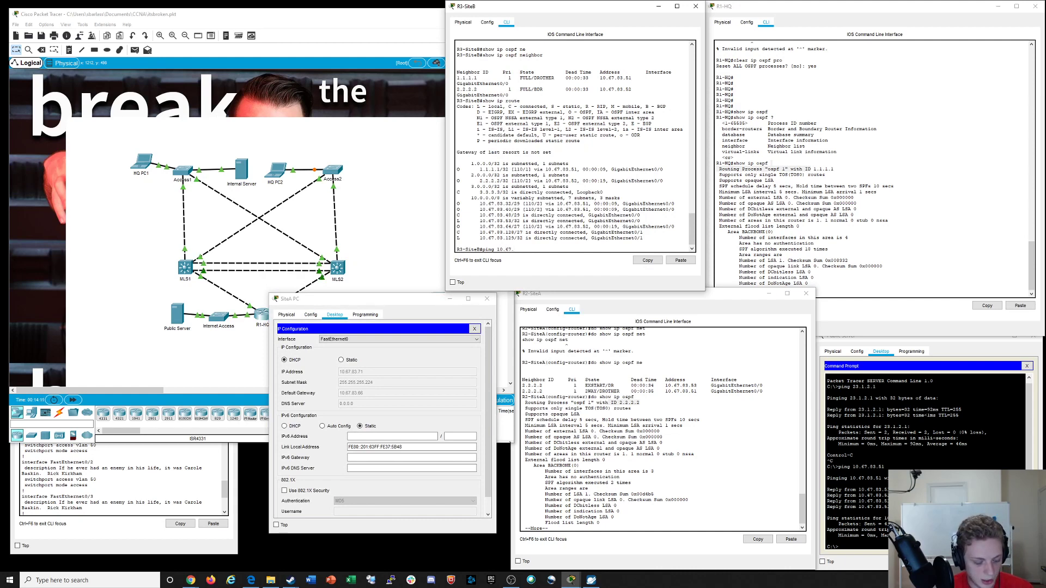
pyautogui.write('83.')
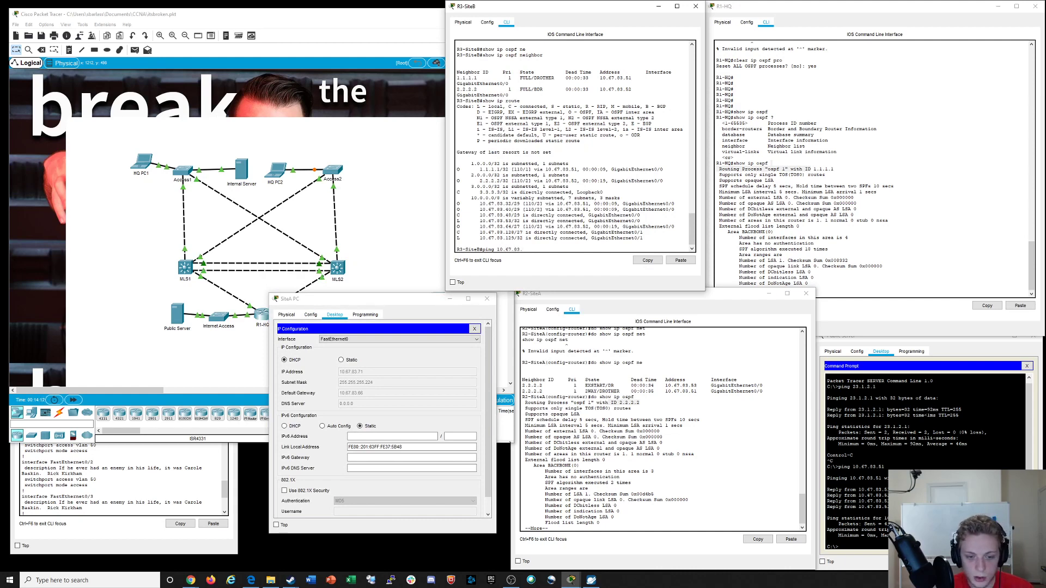
pyautogui.write('71')
pyautogui.press('Return')
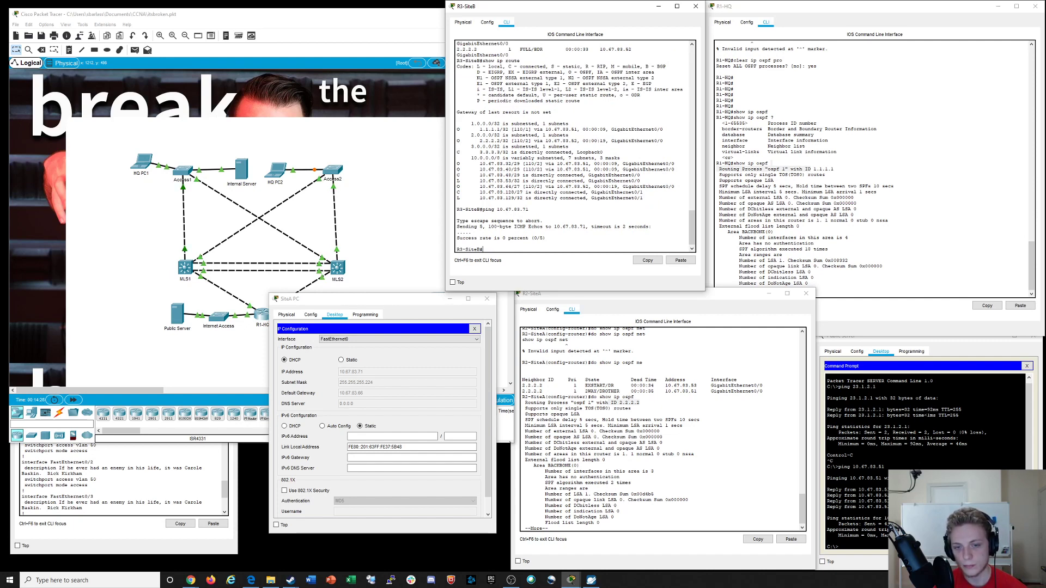
# Examine the OSPF route to the Site A LAN and its next-hop address in R3-SiteB's routing table
pyautogui.moveTo(506, 187); pyautogui.dragTo(674, 187)
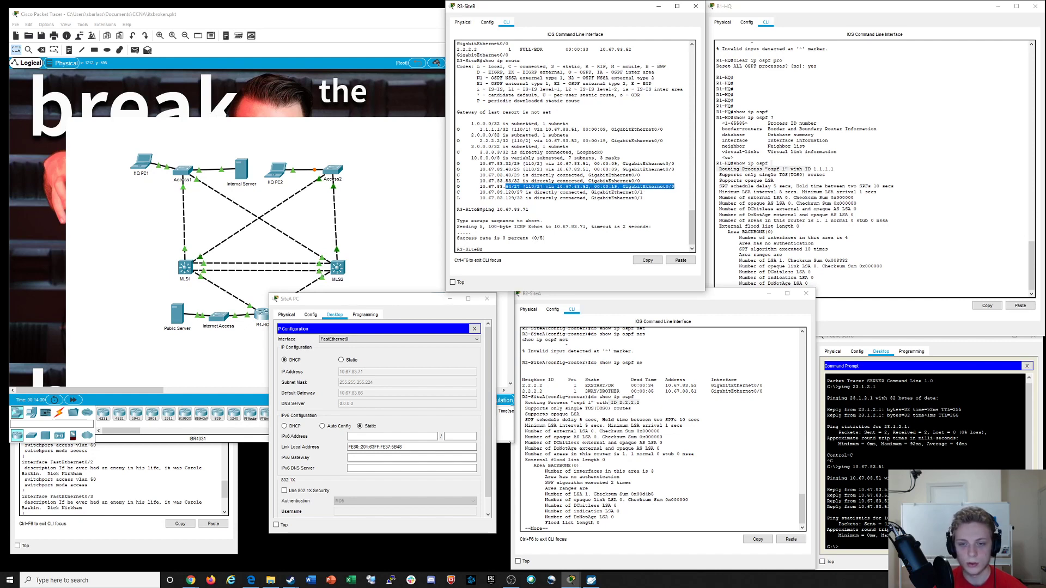
pyautogui.moveTo(557, 186); pyautogui.dragTo(591, 186)
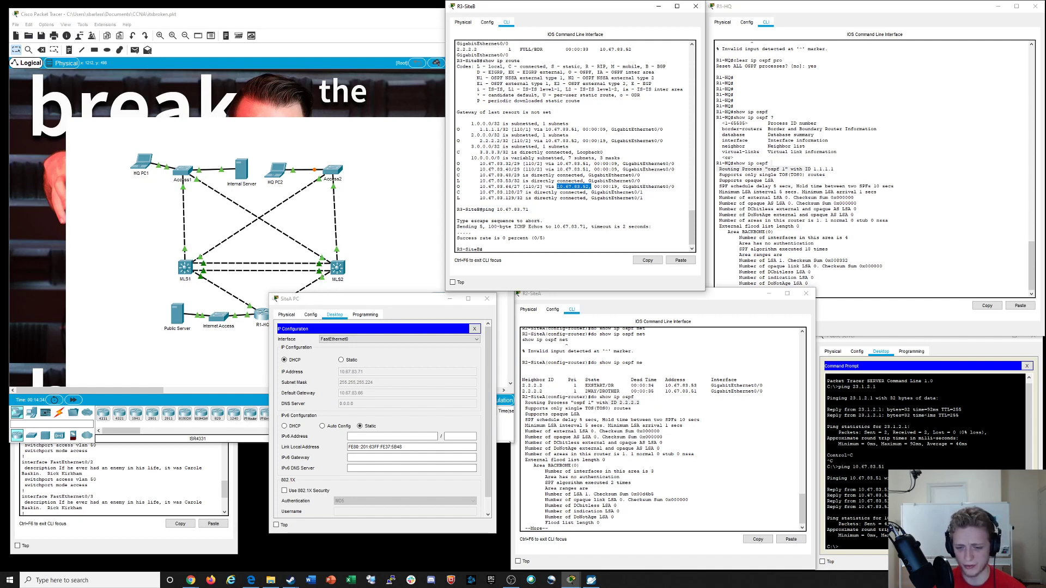
pyautogui.scroll(5, 662, 431)
pyautogui.scroll(-5, 662, 430)
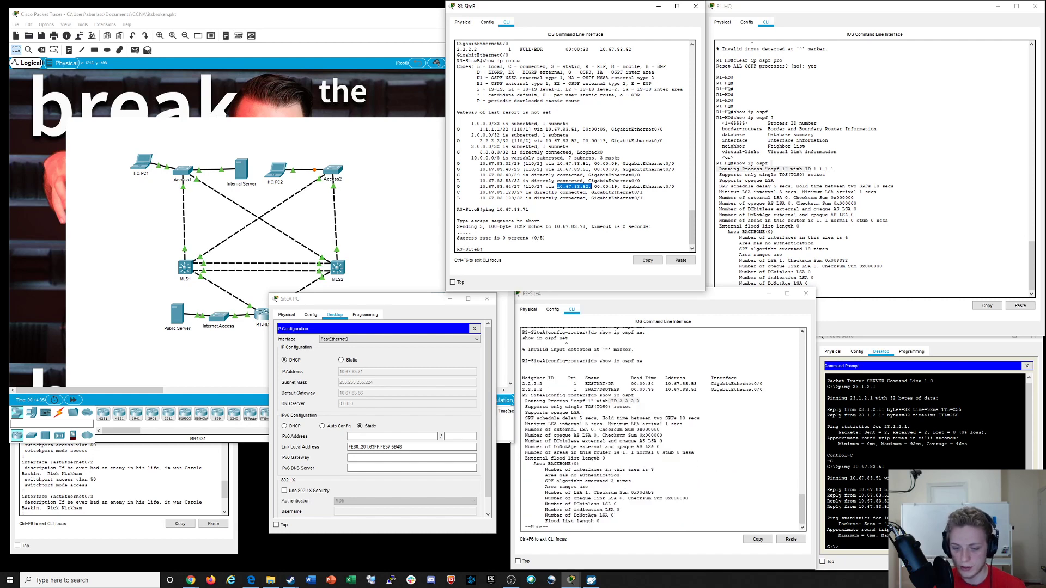
# Move the SiteA PC window aside and check R2-SiteA's interface addresses with "do show ip int brief"
pyautogui.moveTo(425, 304); pyautogui.dragTo(213, 330)
pyautogui.click(640, 401)
pyautogui.press('space')
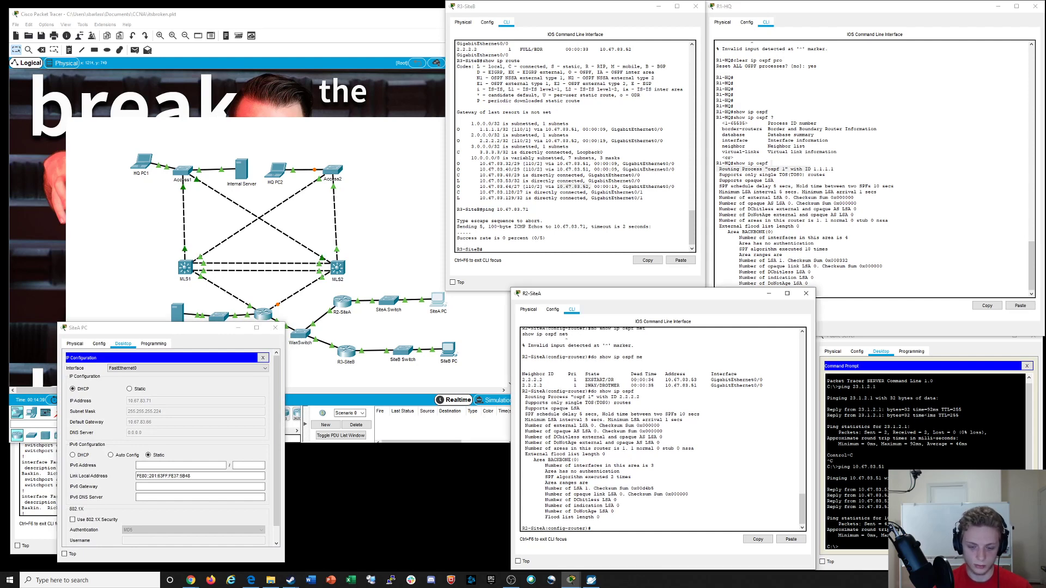
pyautogui.write('show')
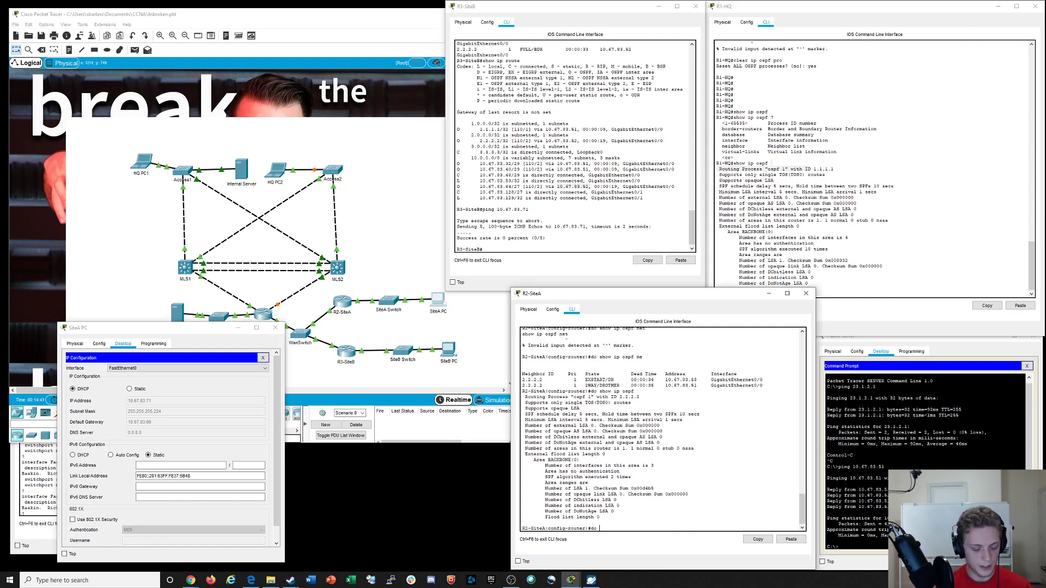
pyautogui.write(' ip int brief')
pyautogui.press('Return')
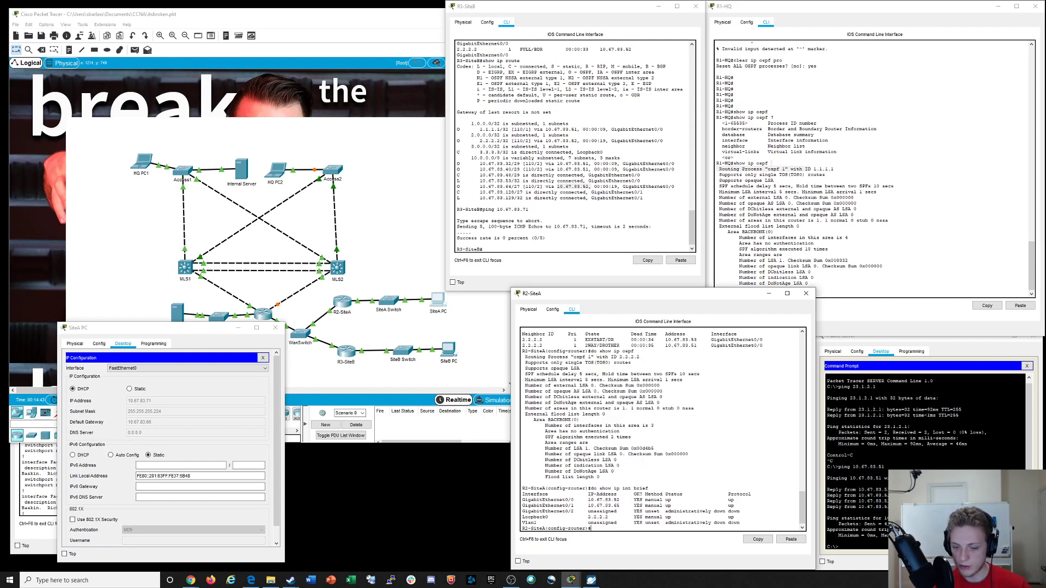
pyautogui.moveTo(621, 500); pyautogui.dragTo(576, 500)
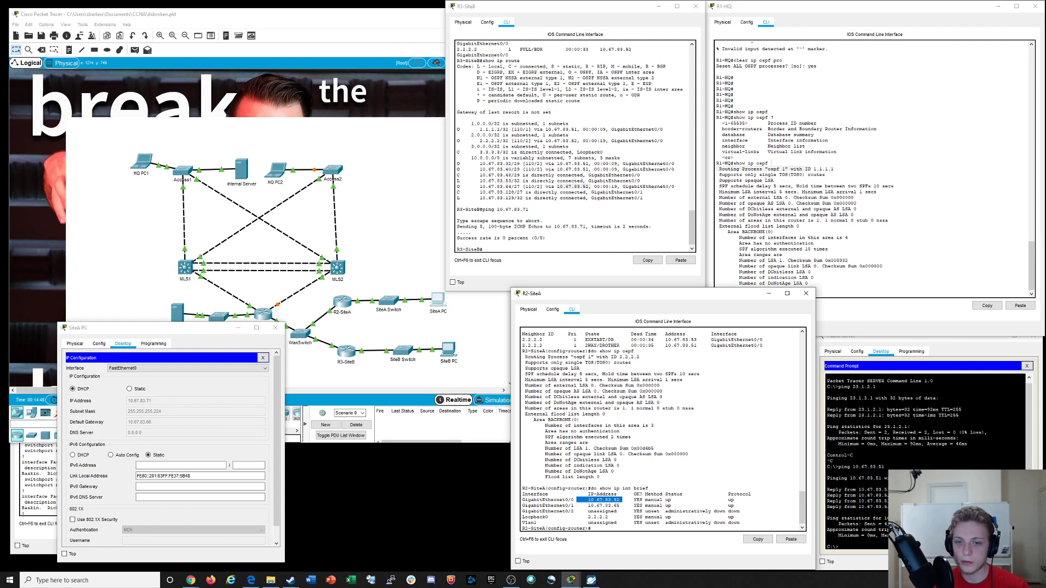
pyautogui.click(599, 499)
# Display R2-SiteA's full routing table with "do show ip route" and examine its loopback routes and the route to the Site B LAN
pyautogui.write('d')
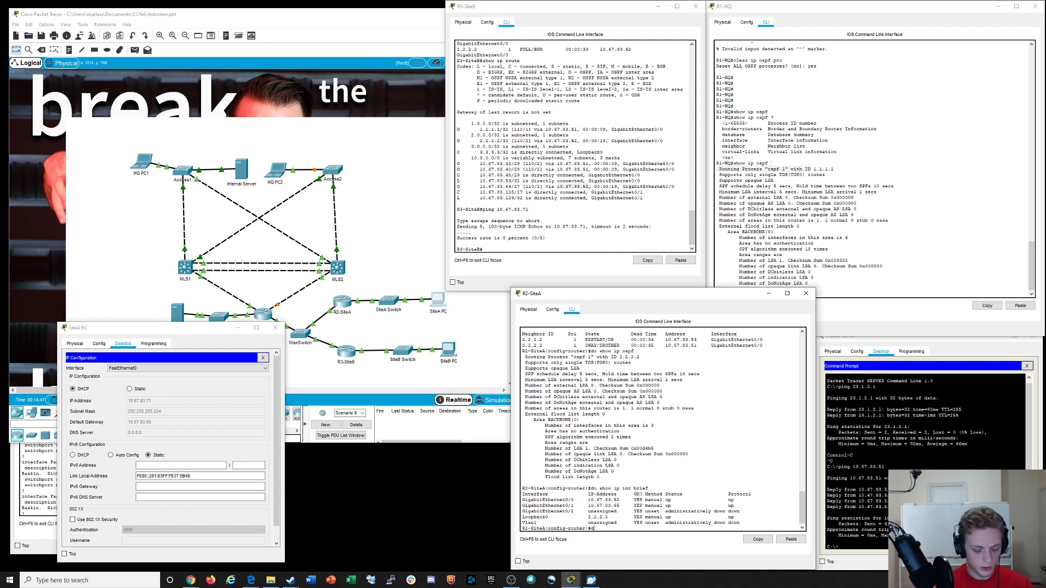
pyautogui.write('o show ip route')
pyautogui.press('Return')
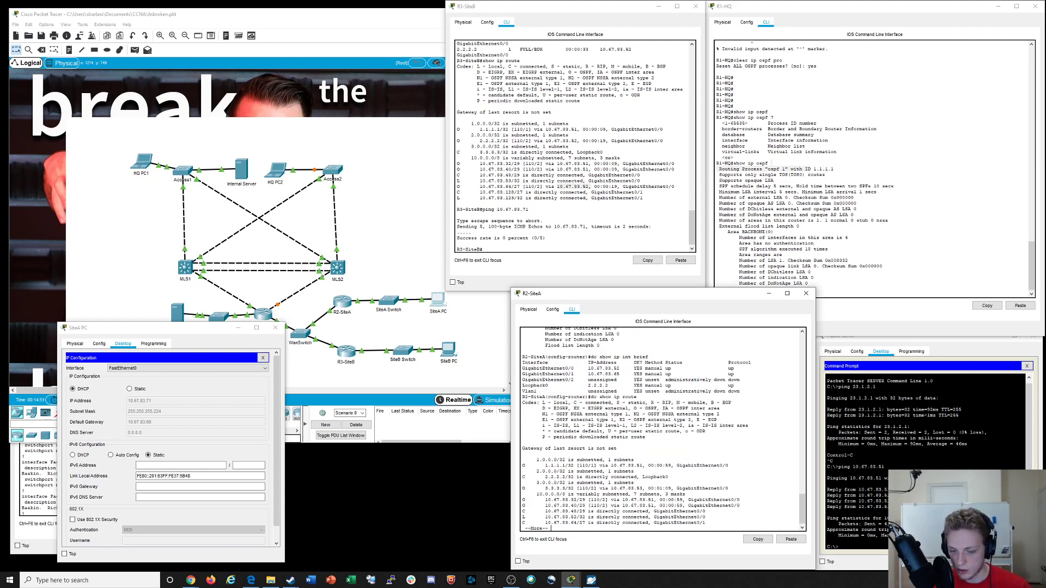
pyautogui.press('space')
pyautogui.moveTo(522, 448); pyautogui.dragTo(606, 447)
pyautogui.moveTo(523, 459); pyautogui.dragTo(574, 466)
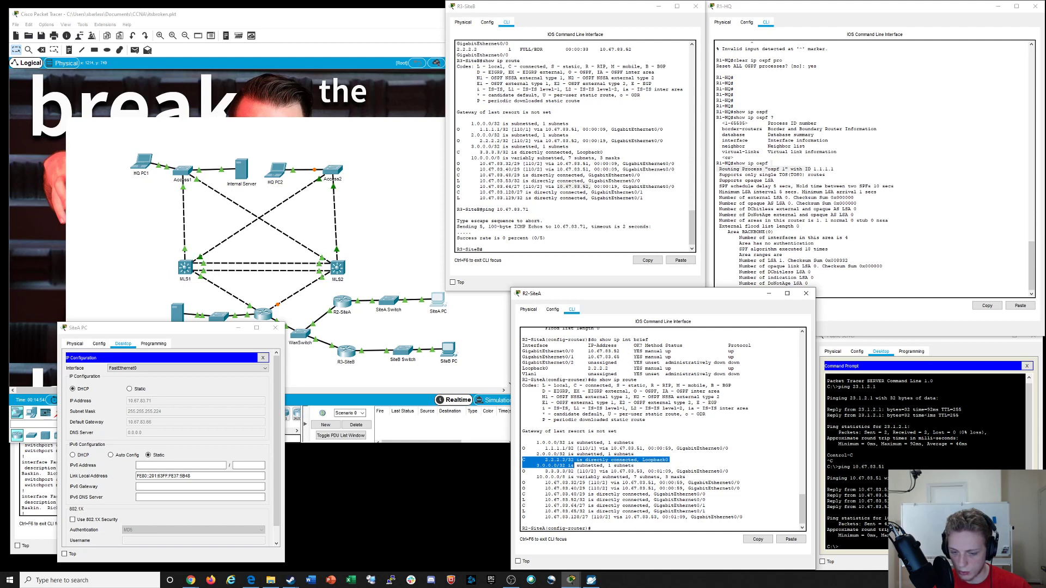
pyautogui.moveTo(528, 471); pyautogui.dragTo(729, 471)
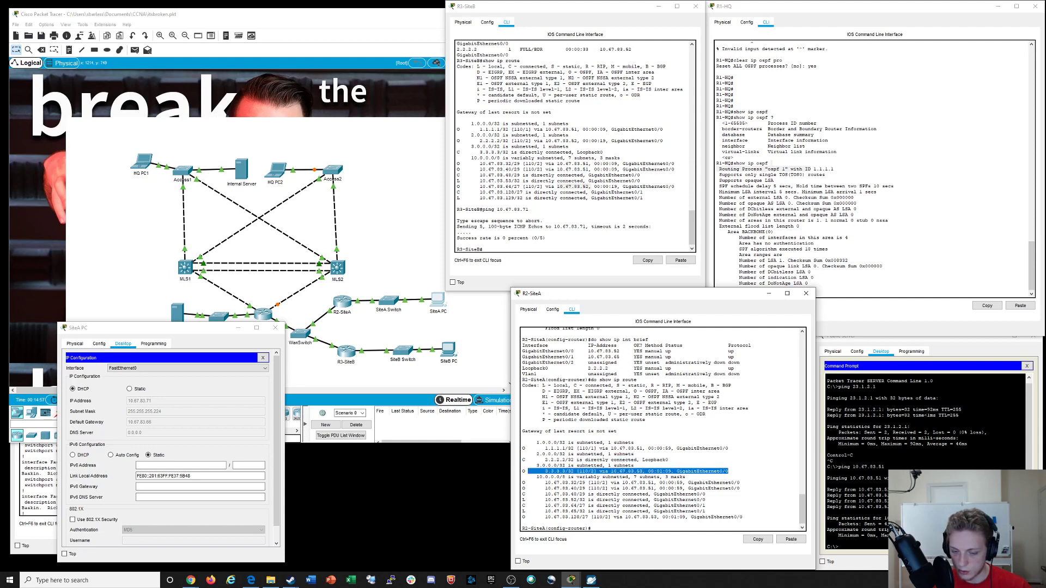
pyautogui.moveTo(544, 517); pyautogui.dragTo(595, 517)
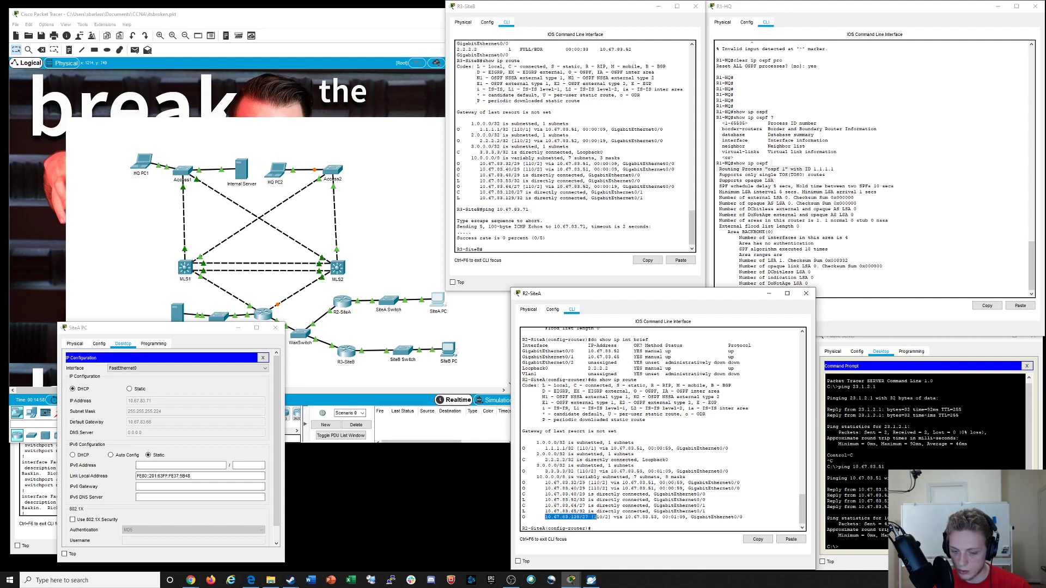
pyautogui.click(597, 517)
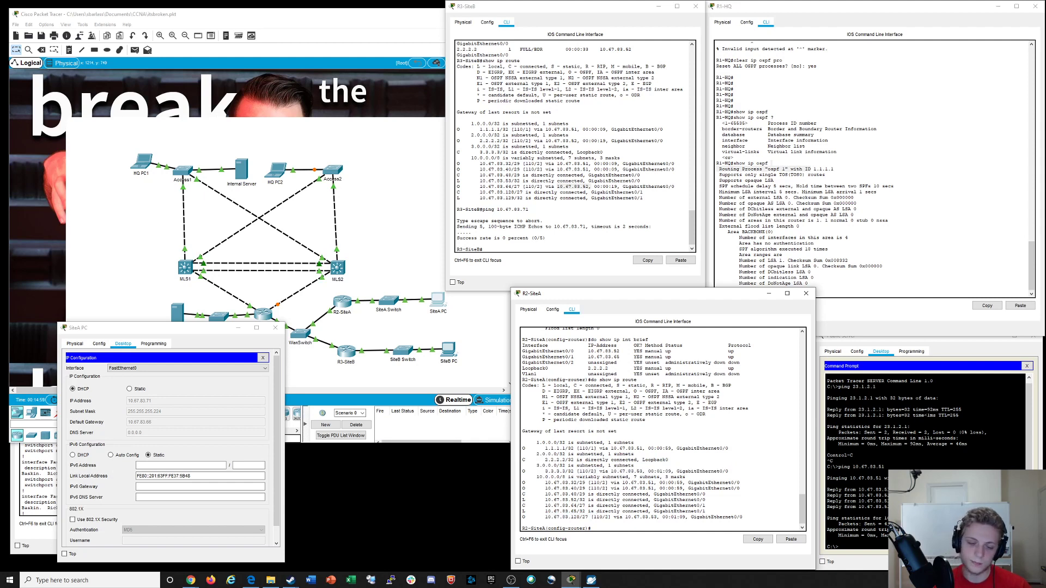
# Trace the path from R3-SiteB to the SiteA PC with "traceroute 10.67.83.71", examine the first hop, and bring the PC's window forward
pyautogui.click(482, 249)
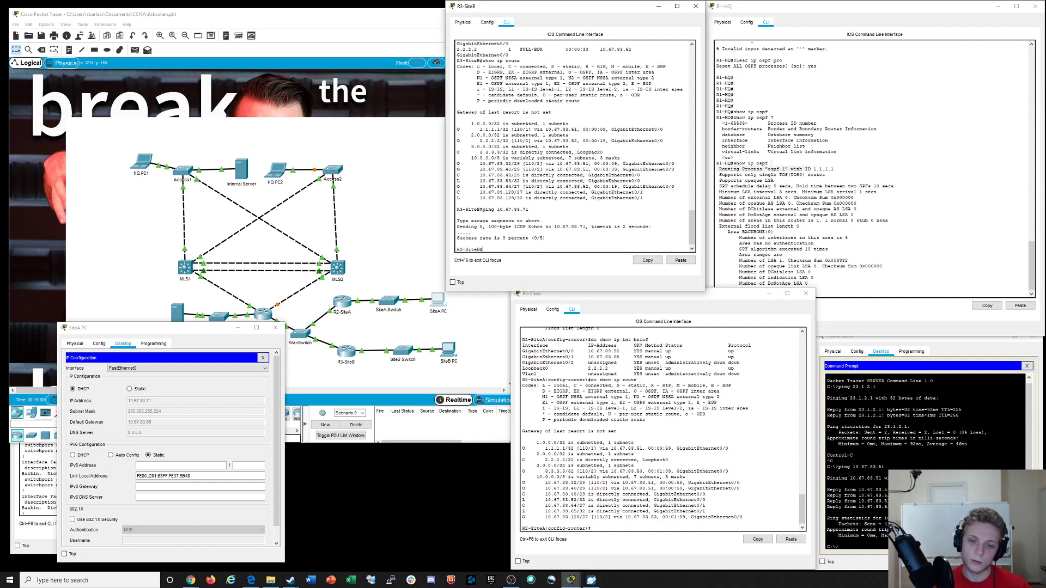
pyautogui.write('trac')
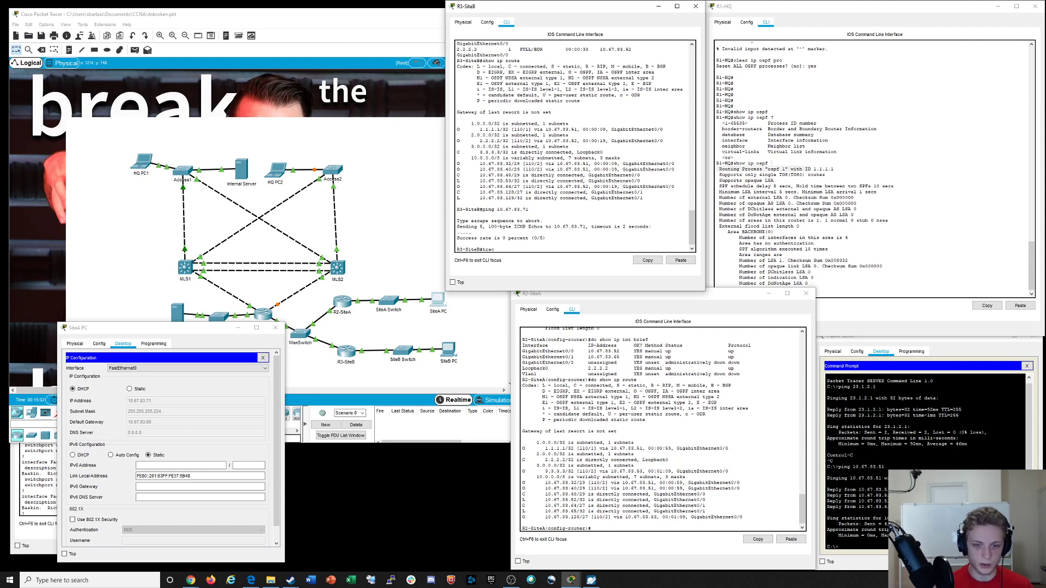
pyautogui.write('e')
pyautogui.press('Tab')
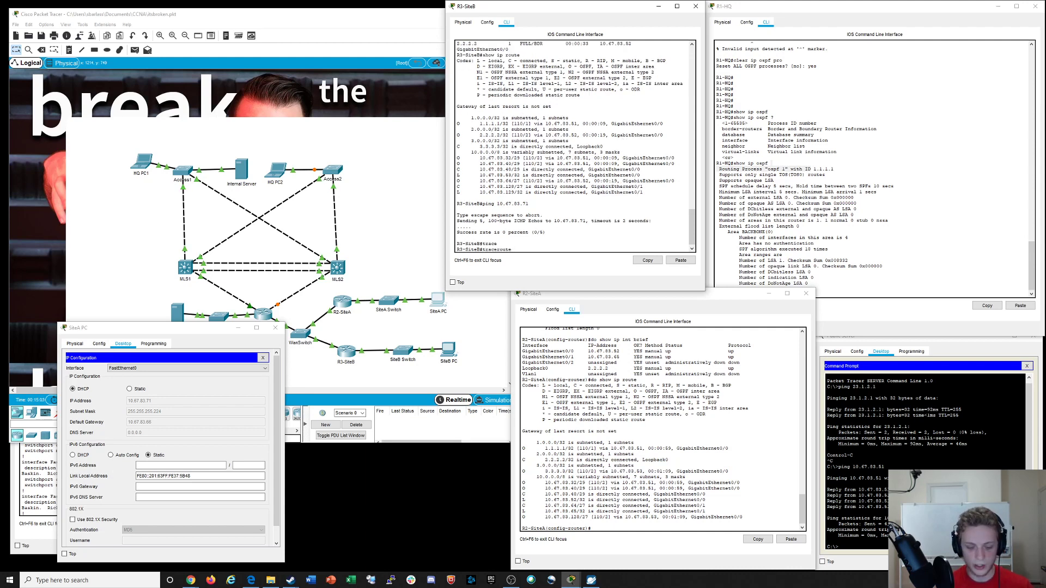
pyautogui.write('10.67.')
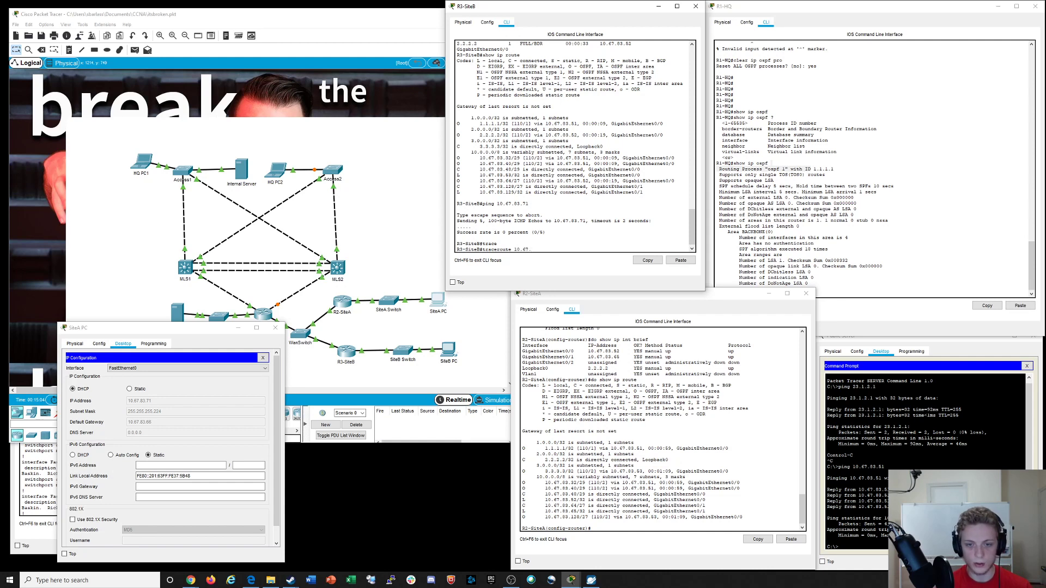
pyautogui.write('83.7')
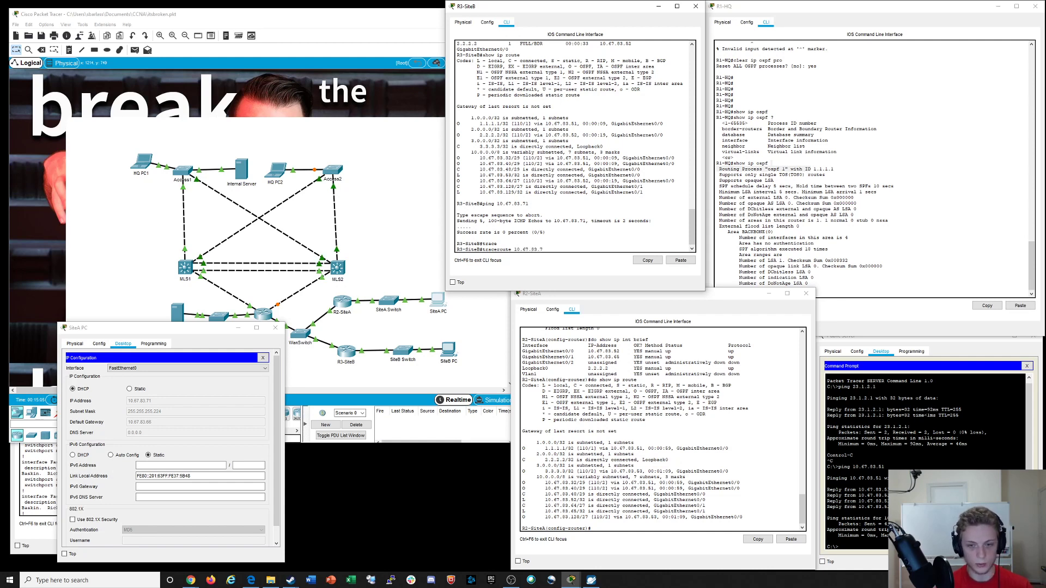
pyautogui.write('1')
pyautogui.press('Return')
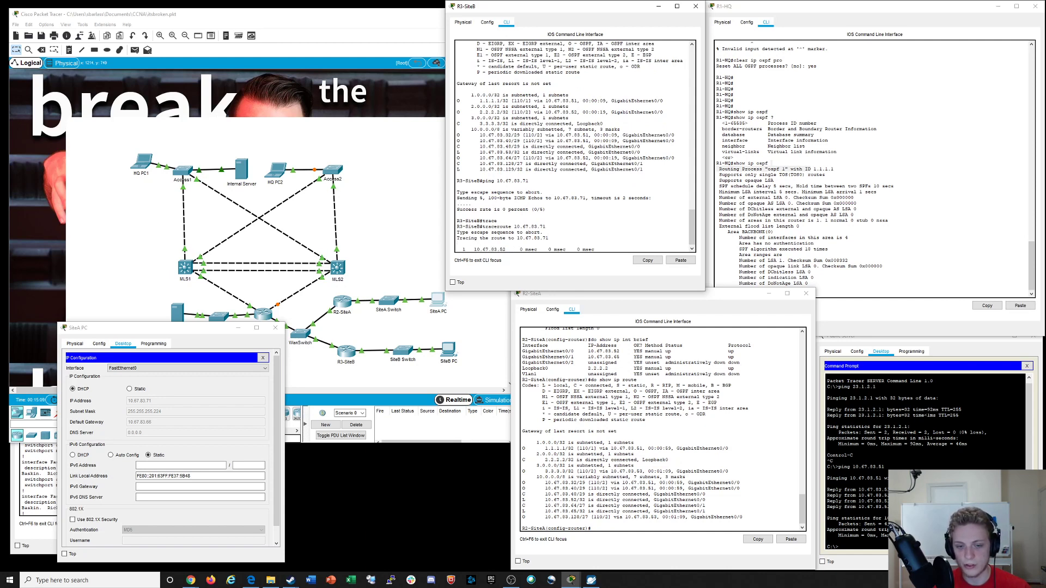
pyautogui.moveTo(475, 249); pyautogui.dragTo(491, 249)
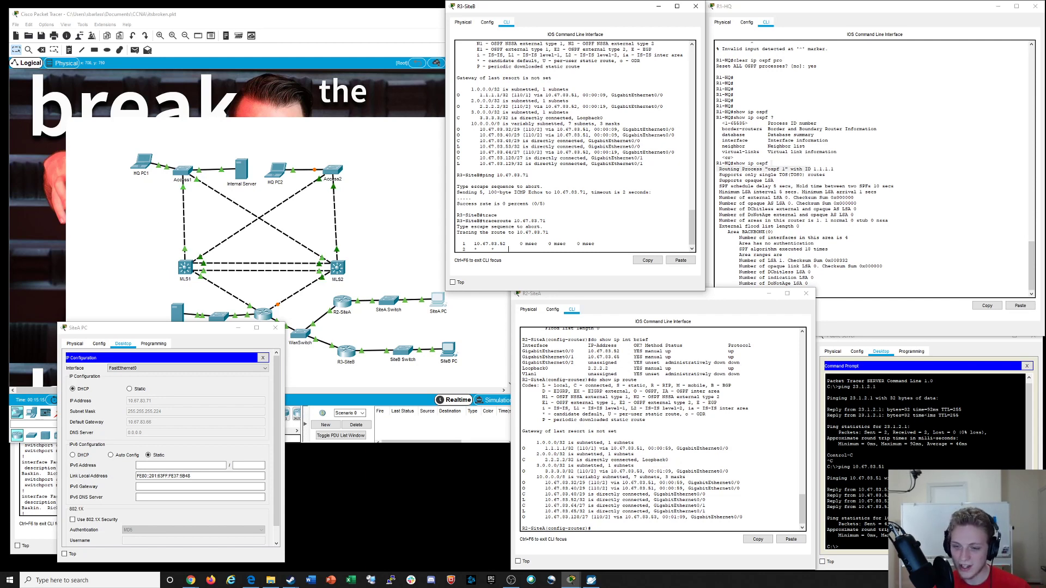
pyautogui.moveTo(181, 329); pyautogui.dragTo(214, 324)
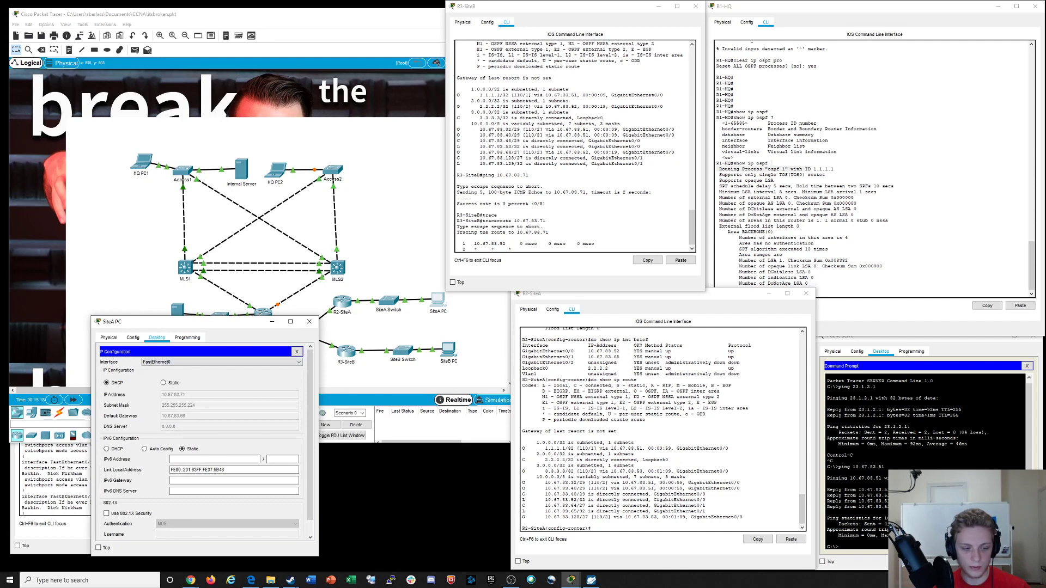
# Check the SiteA Switch's running configuration for DHCP lines with "show run | incl dhcp"
pyautogui.click(59, 485)
pyautogui.press('Return')
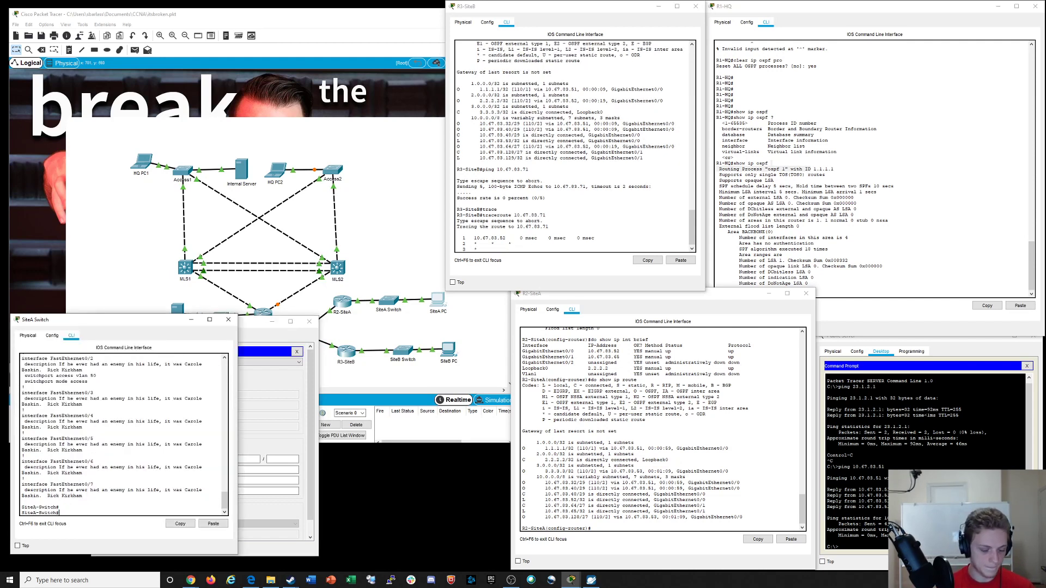
pyautogui.write('show run ')
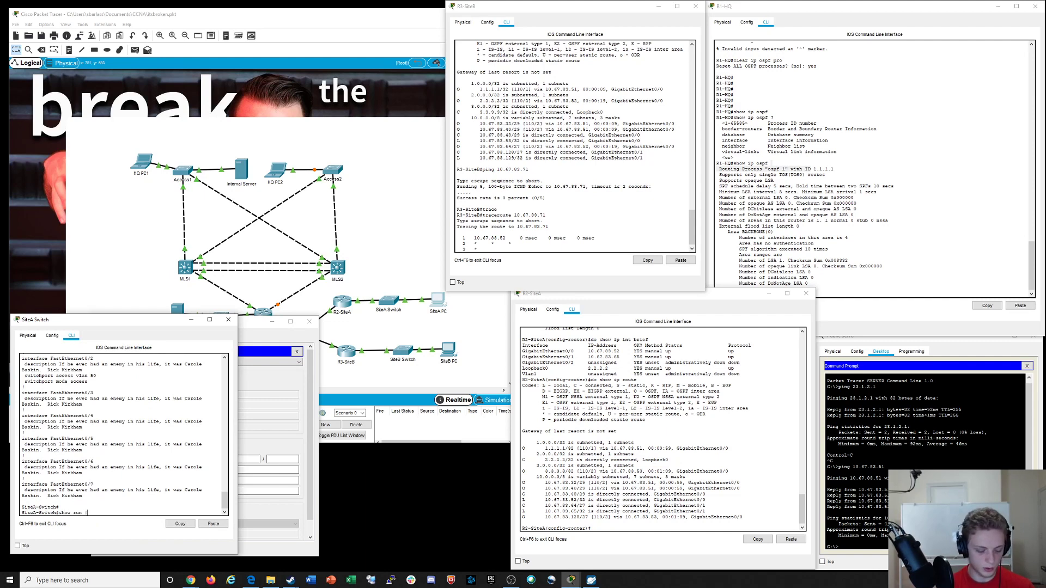
pyautogui.write('| incl dhcp')
pyautogui.press('Return')
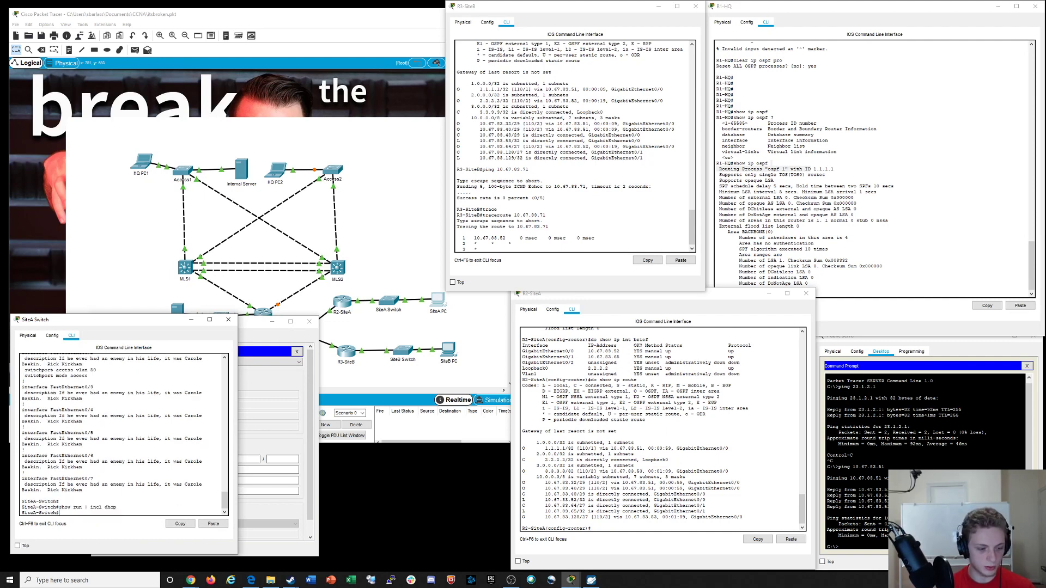
# Check R2-SiteA's running configuration for DHCP lines with "do show run | incl dhcp"
pyautogui.click(660, 463)
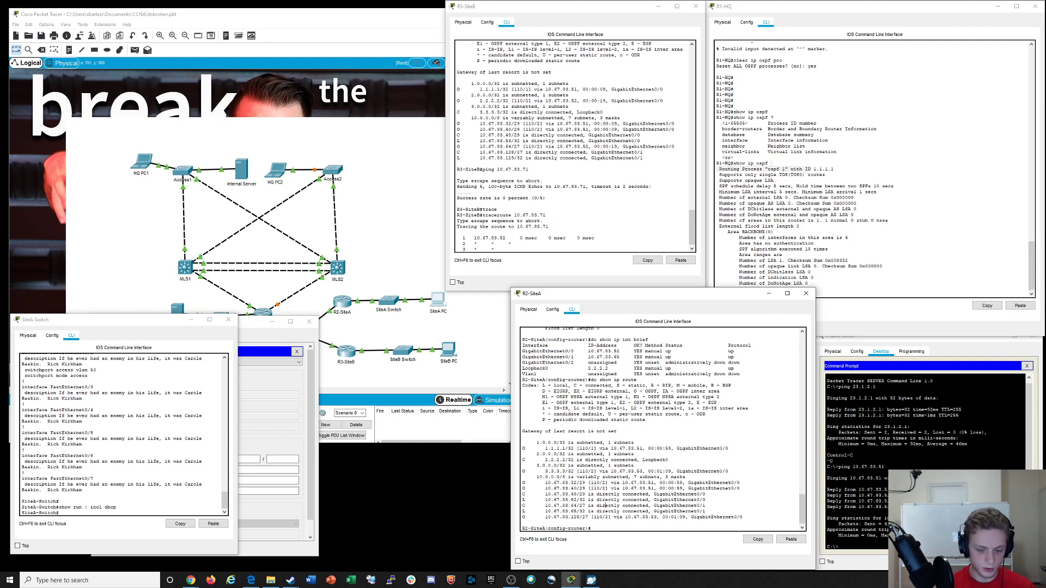
pyautogui.write('do show run')
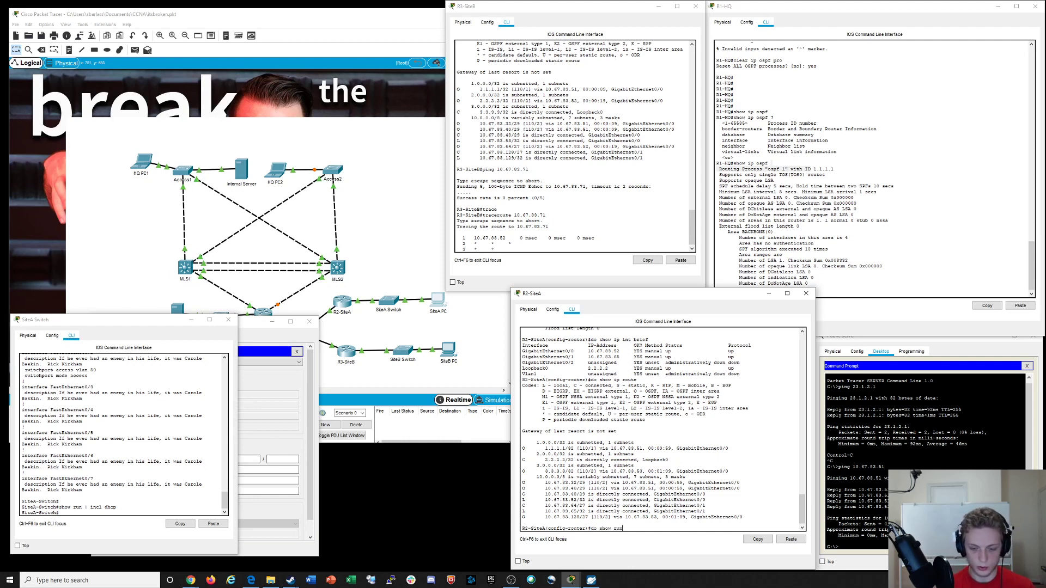
pyautogui.write(' | incl dhcp')
pyautogui.press('Return')
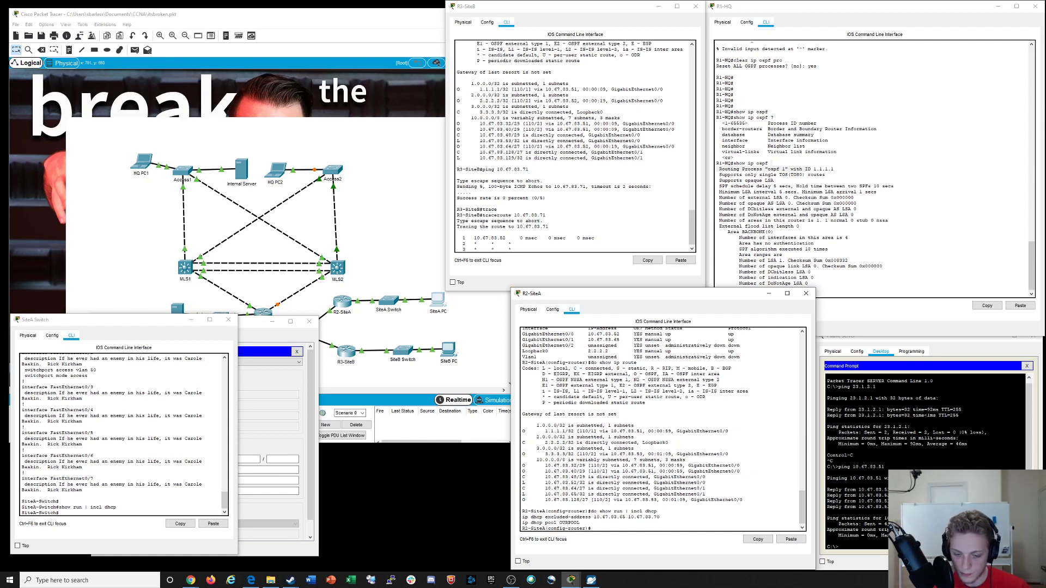
# Leave OSPF router configuration on R2-SiteA and enter the DHCP pool OURPOOL with "ip dhcp pool OURPOOL"
pyautogui.write('exit')
pyautogui.press('Return')
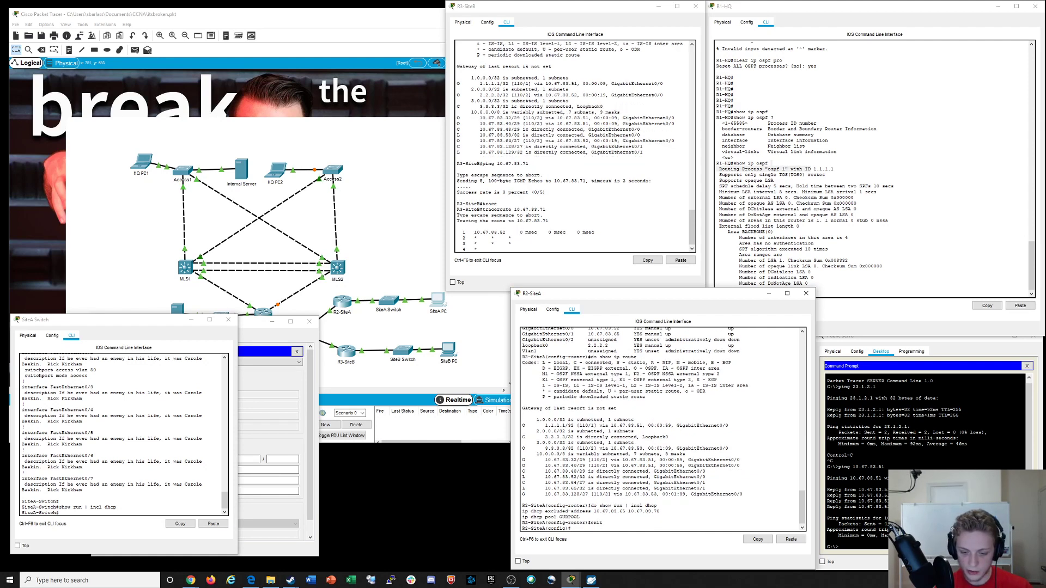
pyautogui.write('ip dh')
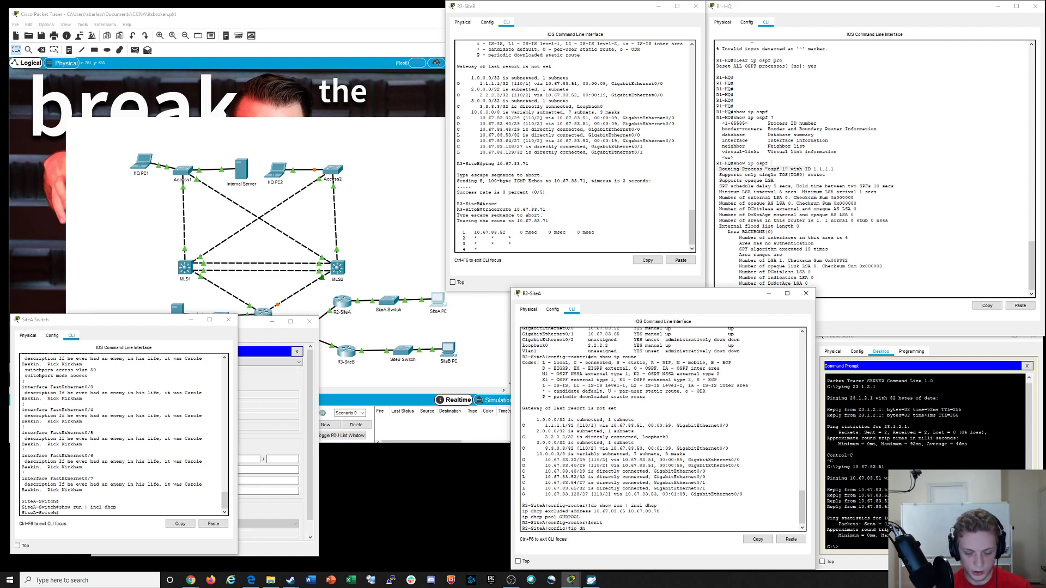
pyautogui.write('cp pool OU')
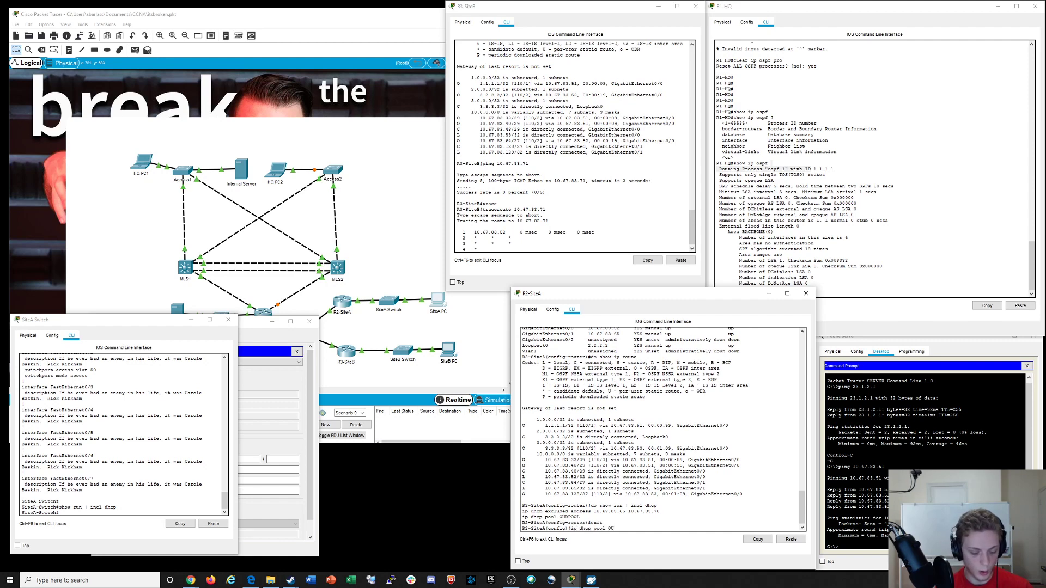
pyautogui.write('RPOOL')
pyautogui.press('Return')
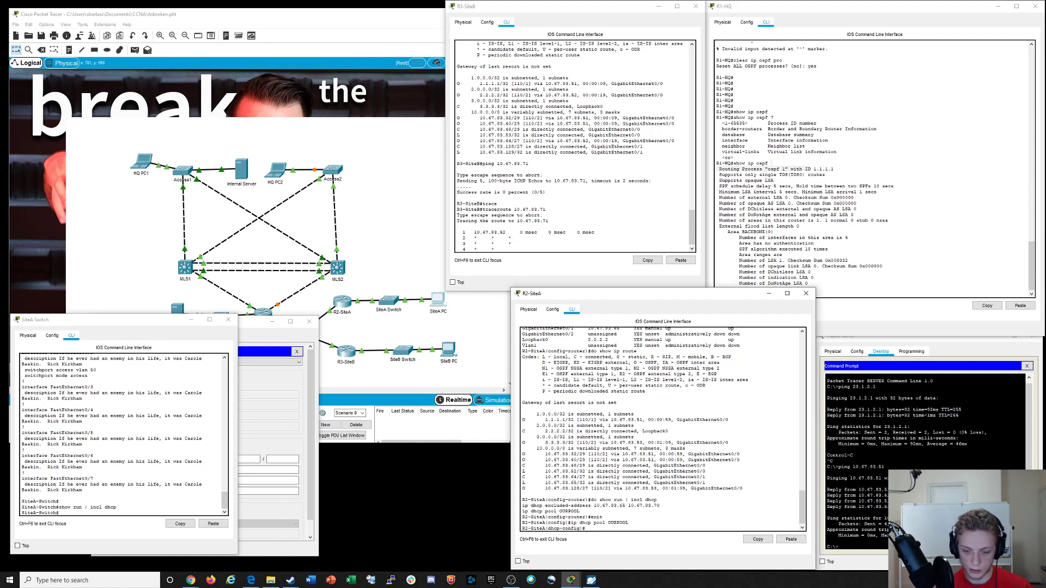
# Display R2-SiteA's configuration with "do show run | beg OURPOOL", examine the pool's network and default router, and quit the listing
pyautogui.write('do show r')
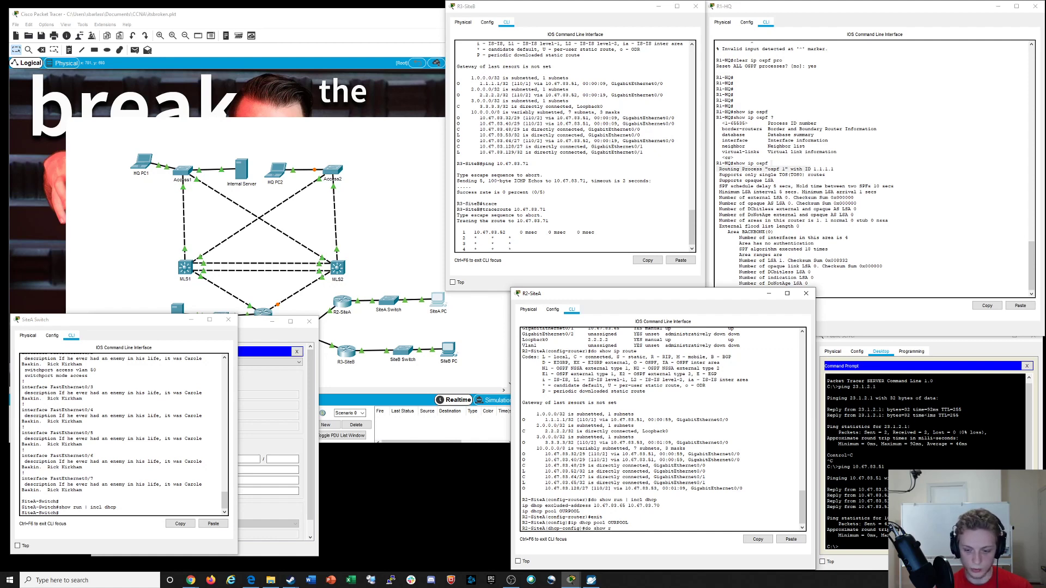
pyautogui.write('un | beg')
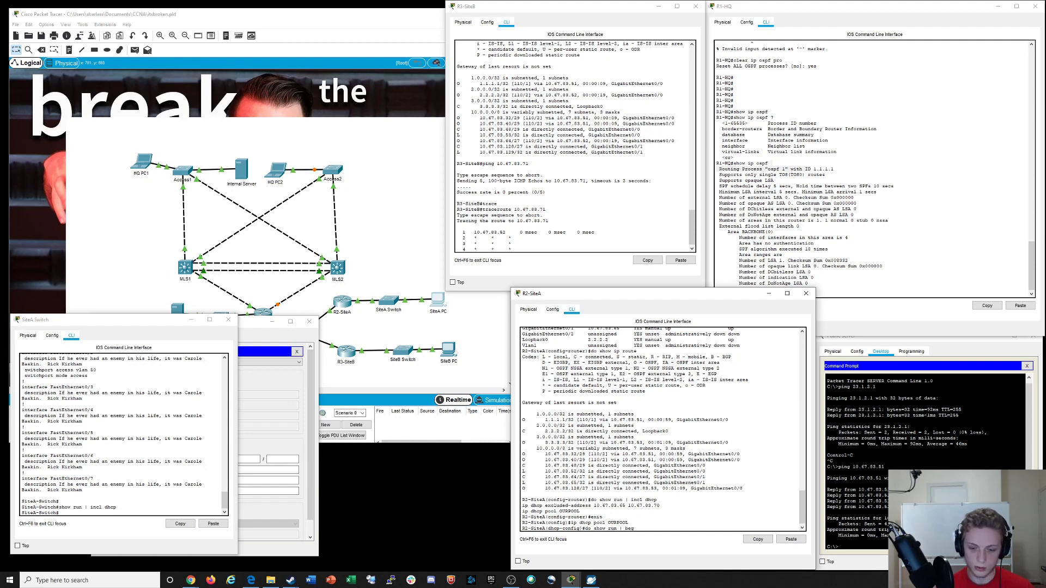
pyautogui.write(' OURPOOL')
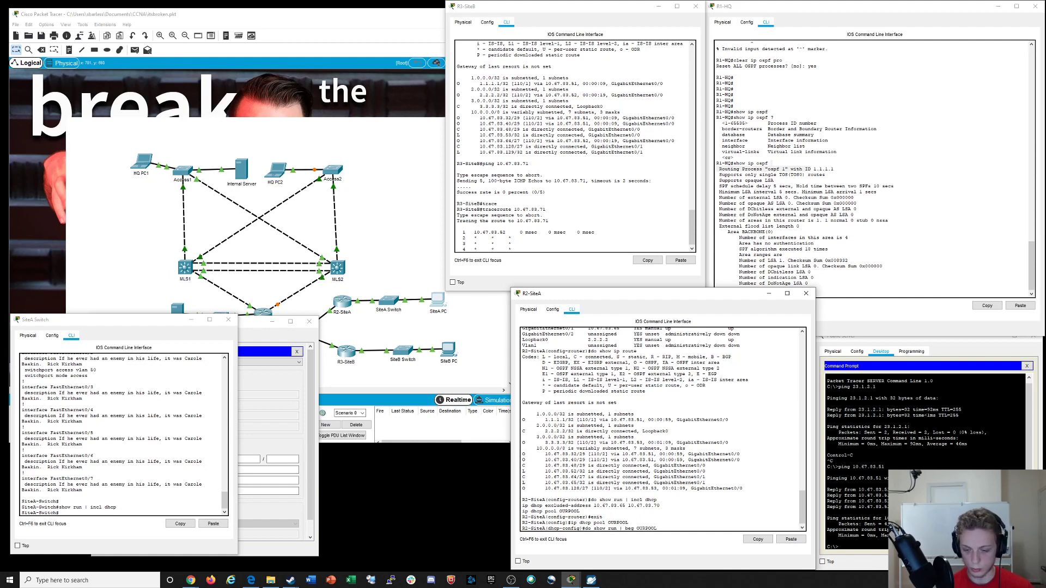
pyautogui.press('Return')
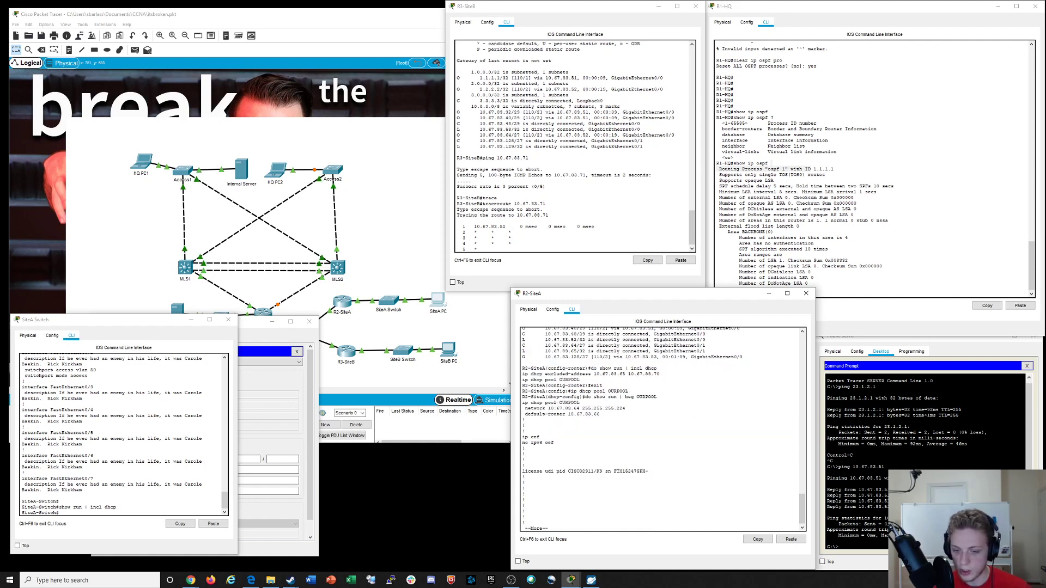
pyautogui.moveTo(565, 414); pyautogui.dragTo(601, 418)
pyautogui.scroll(13, 662, 428)
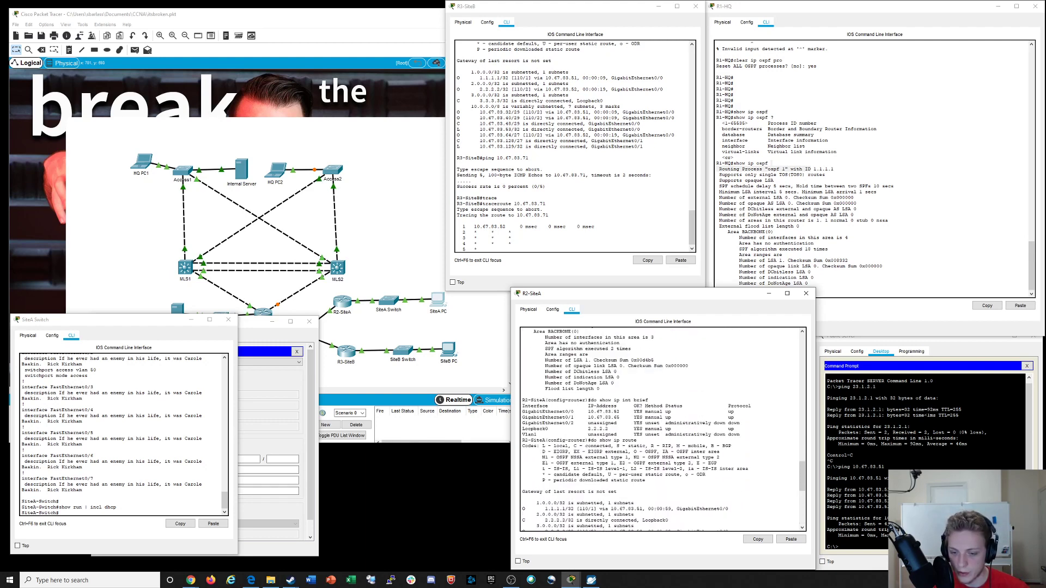
pyautogui.scroll(-12, 662, 428)
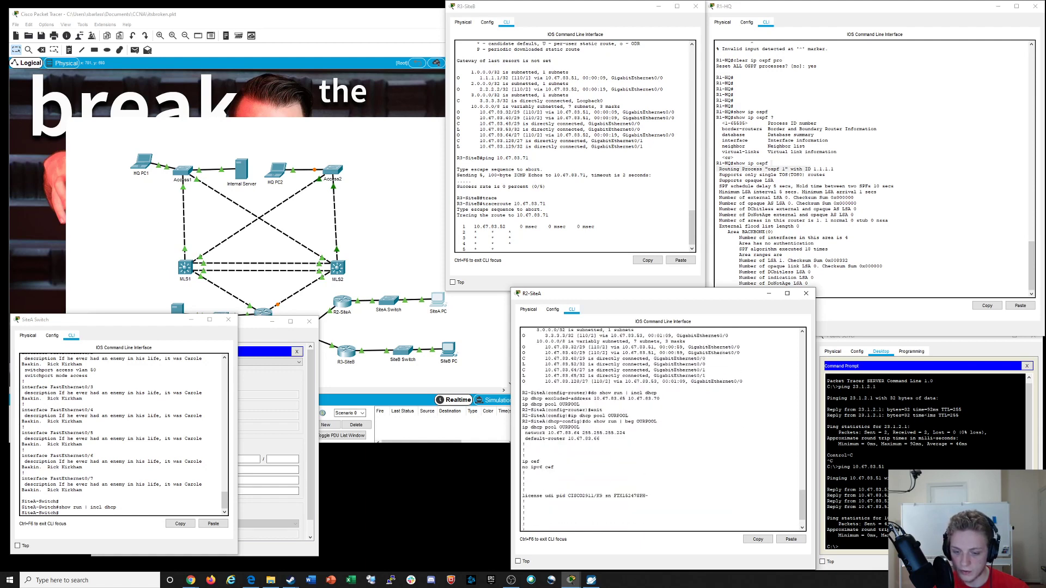
pyautogui.press('q')
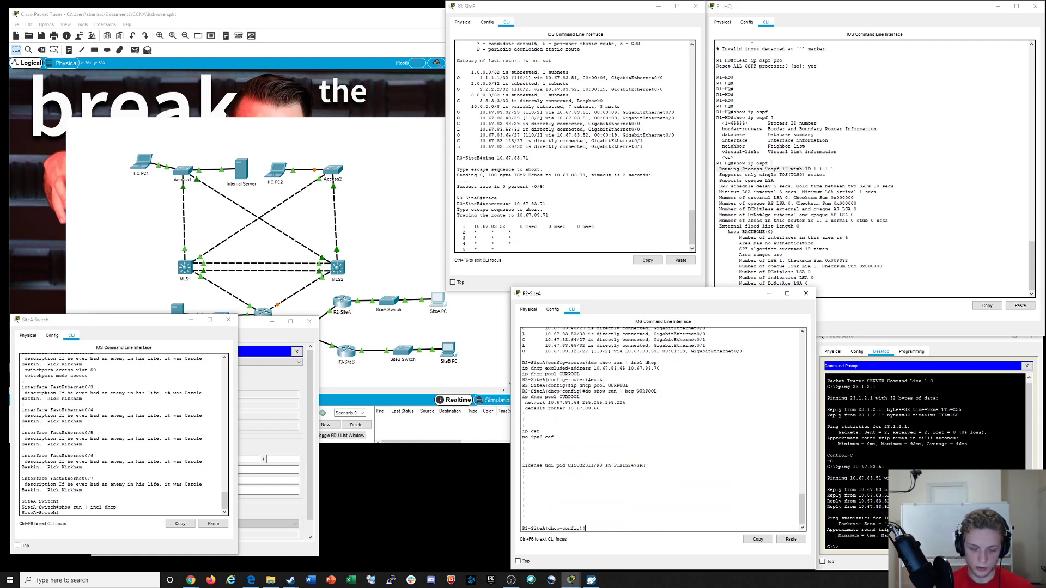
# Set the default gateway of R2-SiteA's DHCP pool with "default-router 10.67.83.65"
pyautogui.write('de')
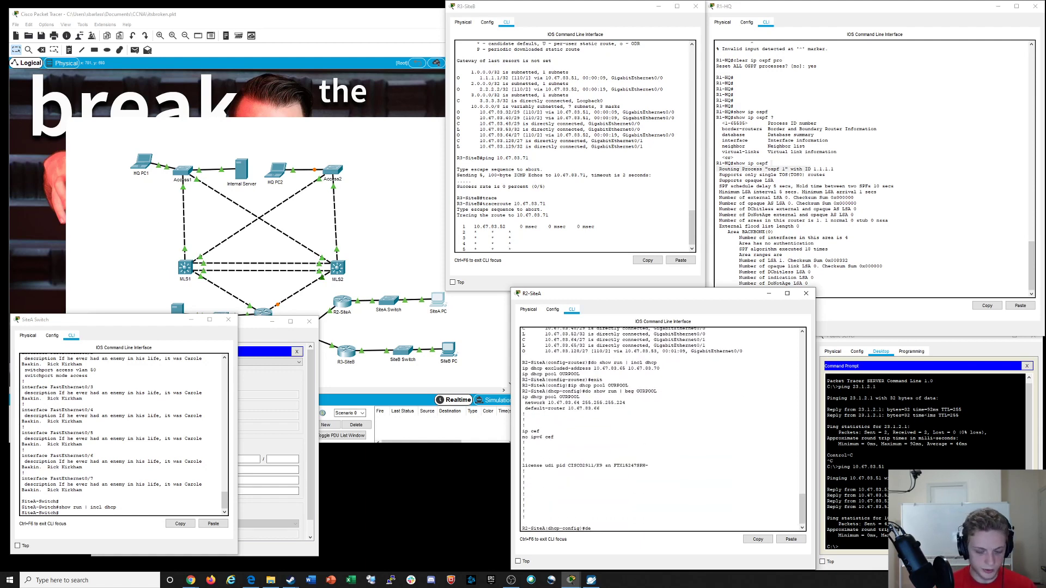
pyautogui.write('f')
pyautogui.press('Tab')
pyautogui.write('10')
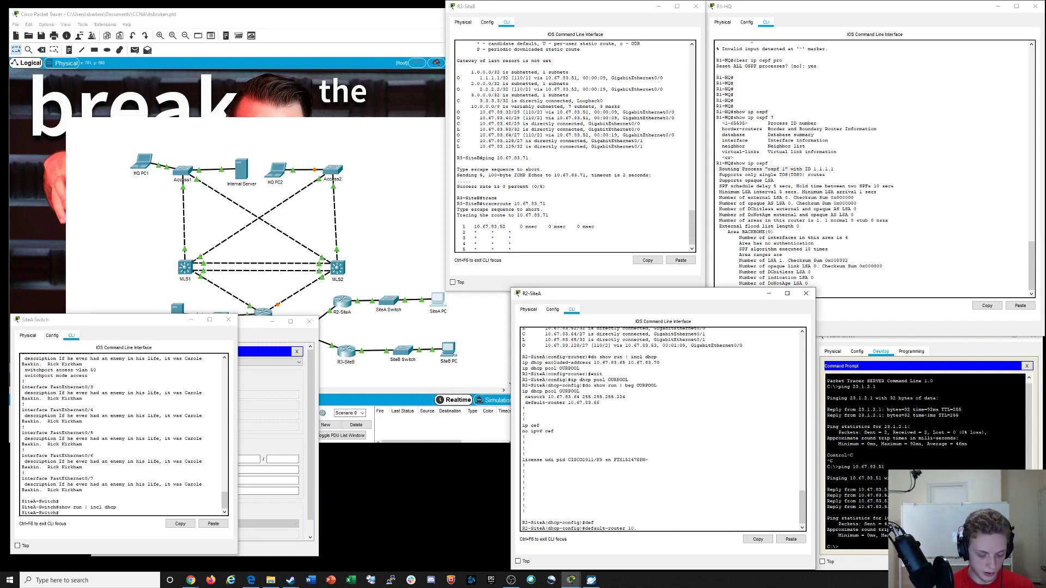
pyautogui.write('.67.')
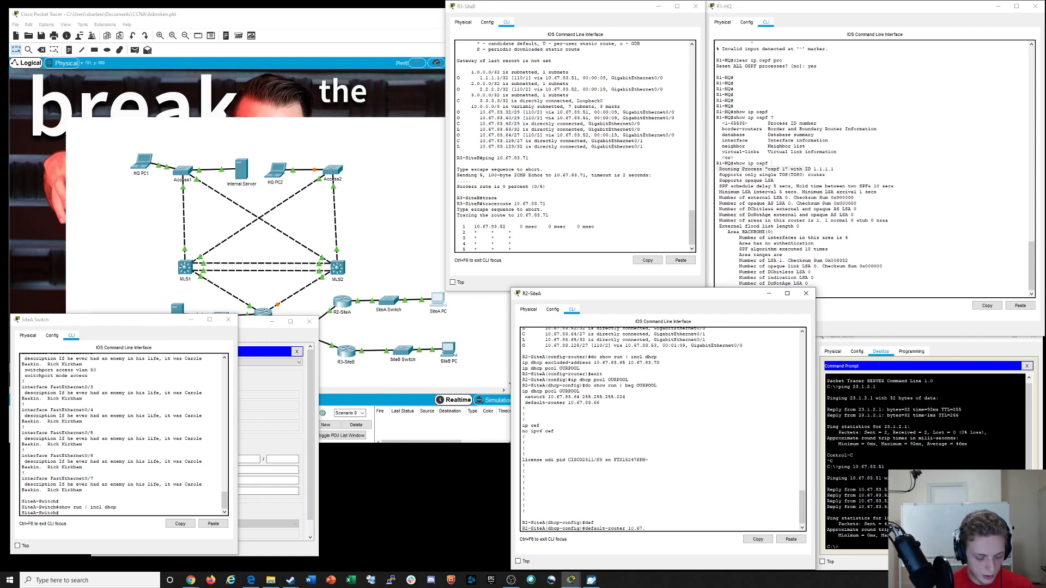
pyautogui.write('83.')
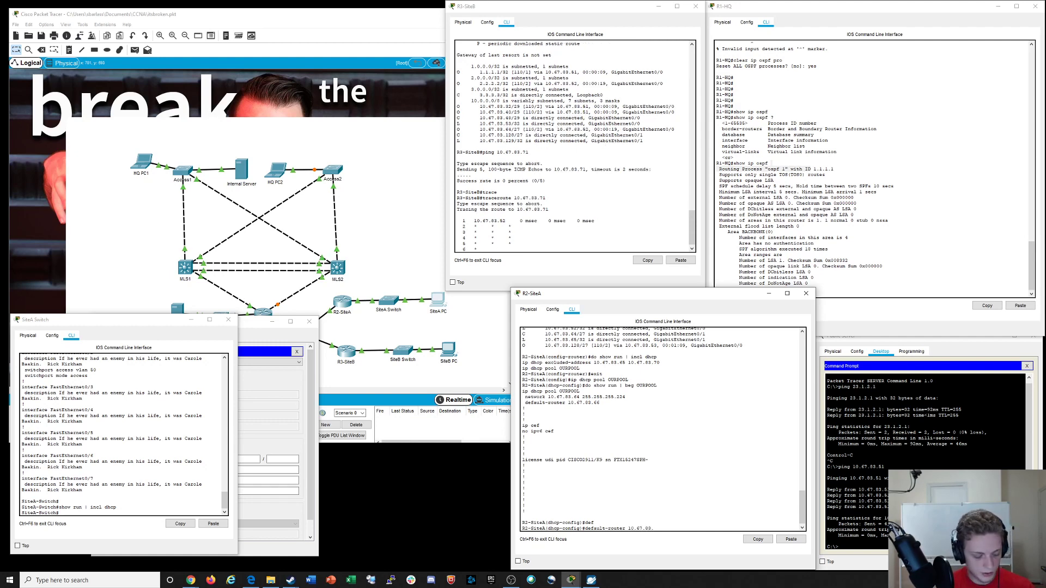
pyautogui.write('65')
pyautogui.press('Return')
pyautogui.press('Return')
pyautogui.press('Return')
pyautogui.press('Return')
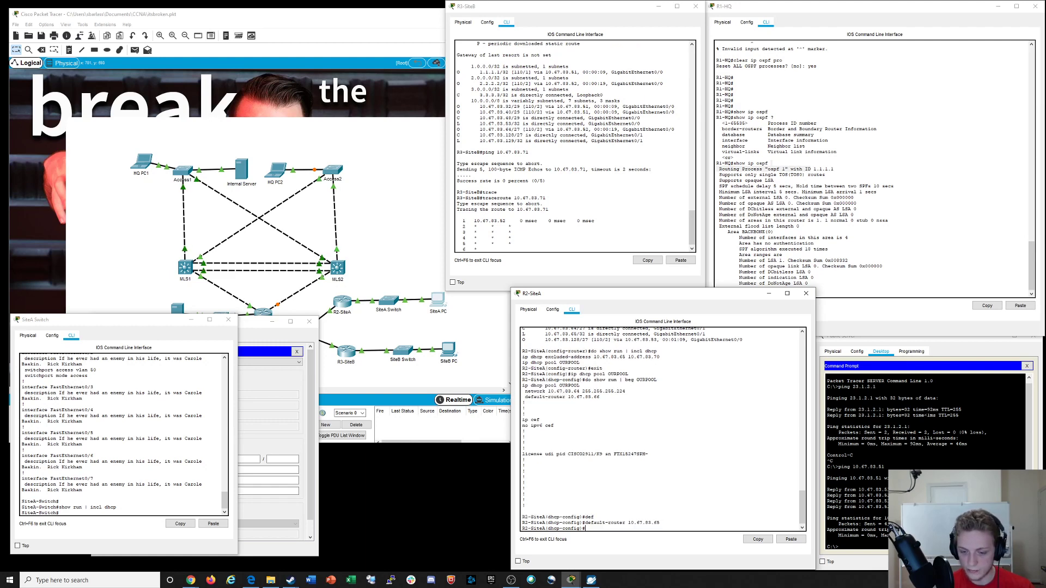
# Exit R2-SiteA's DHCP pool configuration and save the router's configuration with "do wr"
pyautogui.write('exit')
pyautogui.press('Return')
pyautogui.write('wr')
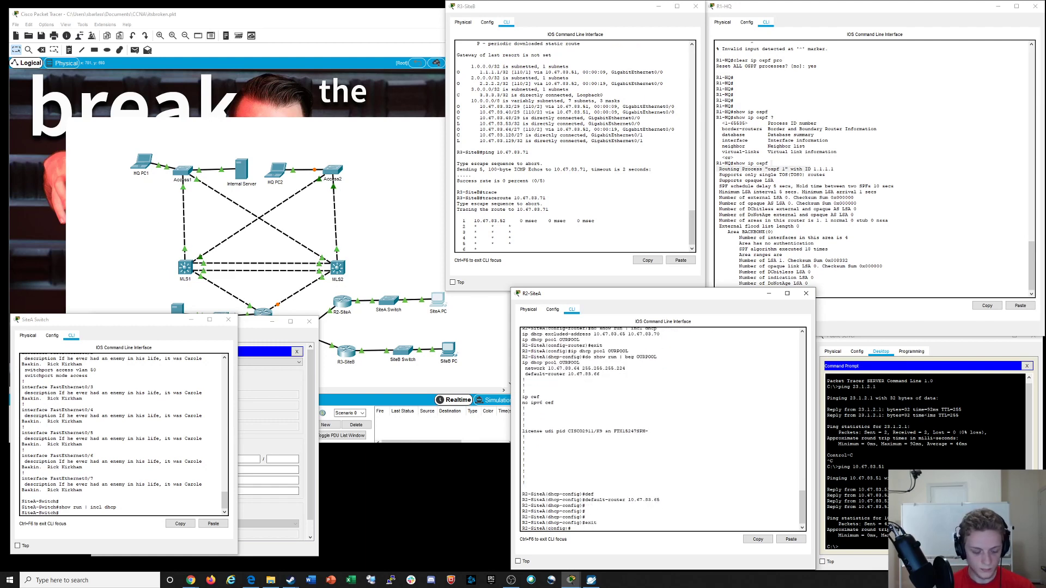
pyautogui.press('BackSpace')
pyautogui.write('do wr')
pyautogui.press('Return')
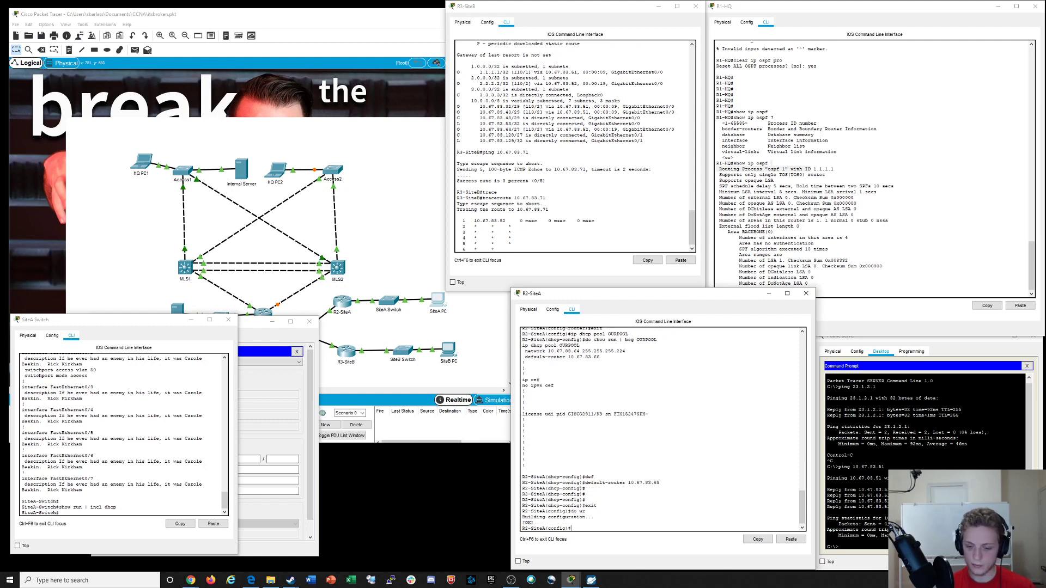
# Save the running configurations of R1-HQ and the SiteA Switch with "wr"
pyautogui.click(577, 229)
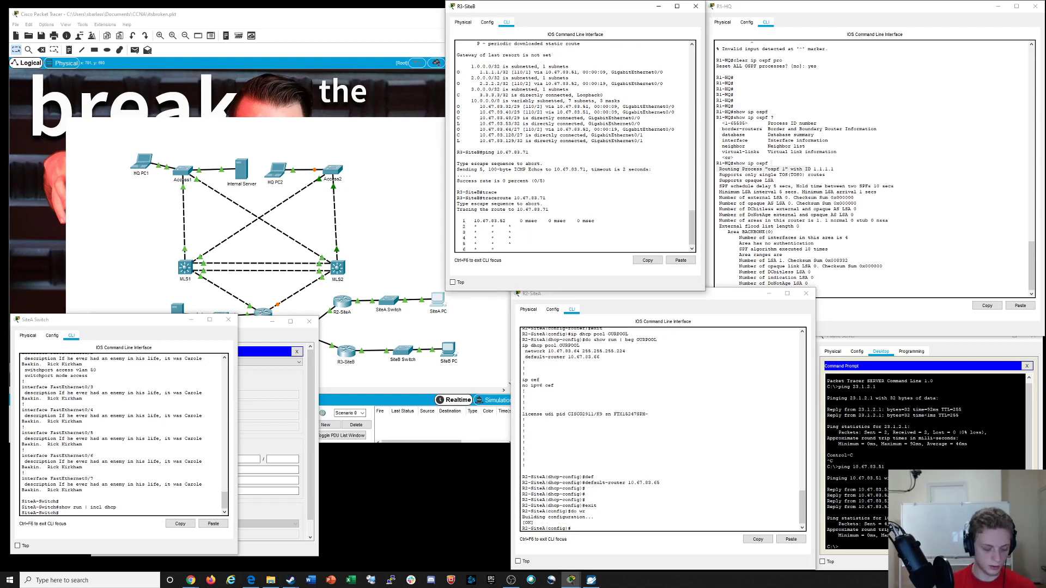
pyautogui.click(877, 240)
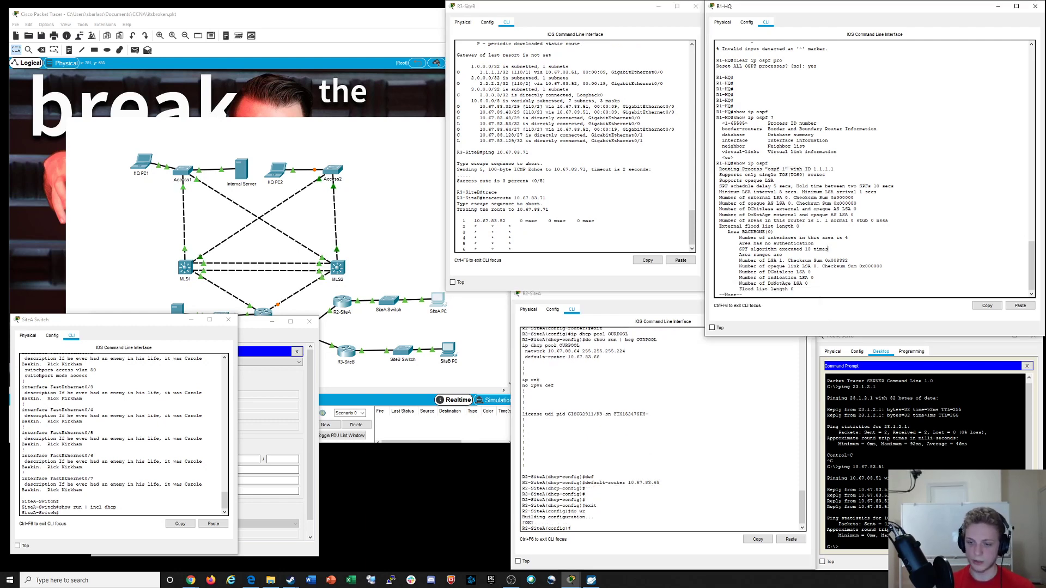
pyautogui.write('wr')
pyautogui.press('Return')
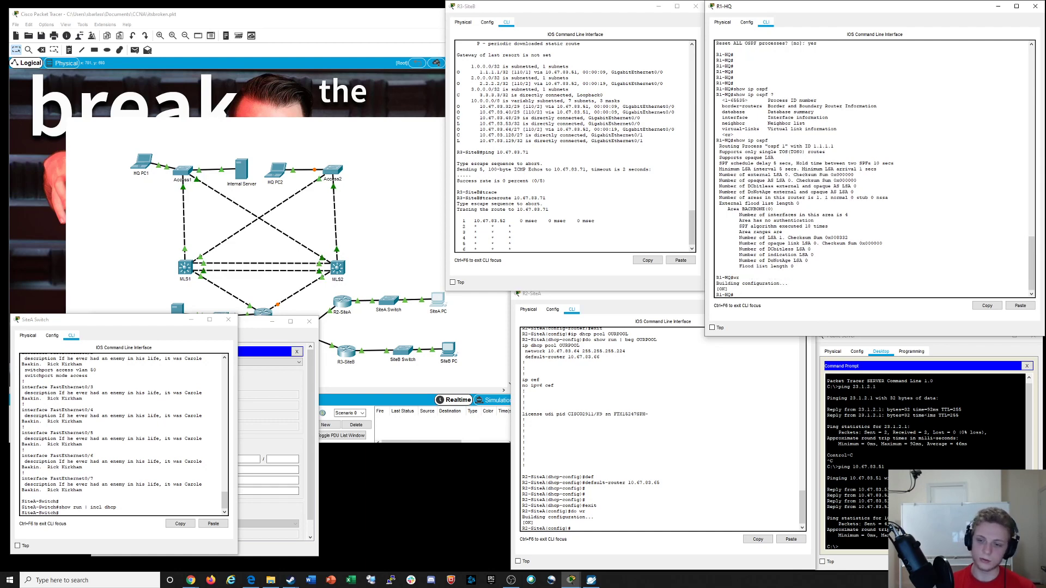
pyautogui.click(124, 447)
pyautogui.write('wr')
pyautogui.press('Return')
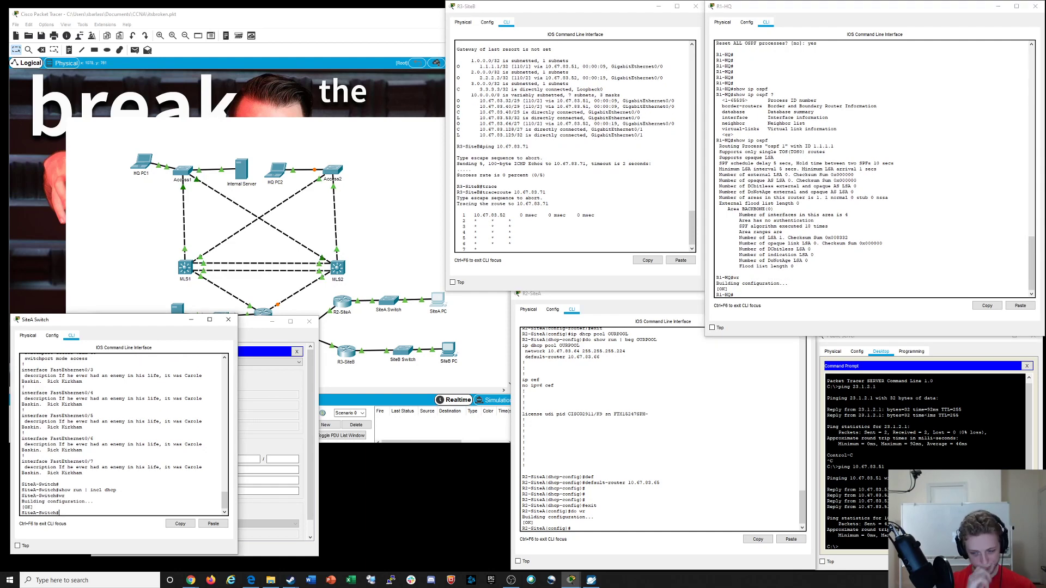
# Move the SiteA PC window beside the switch's, power-cycle the PC, and reopen its IP configuration to renew the DHCP lease
pyautogui.moveTo(254, 322); pyautogui.dragTo(394, 320)
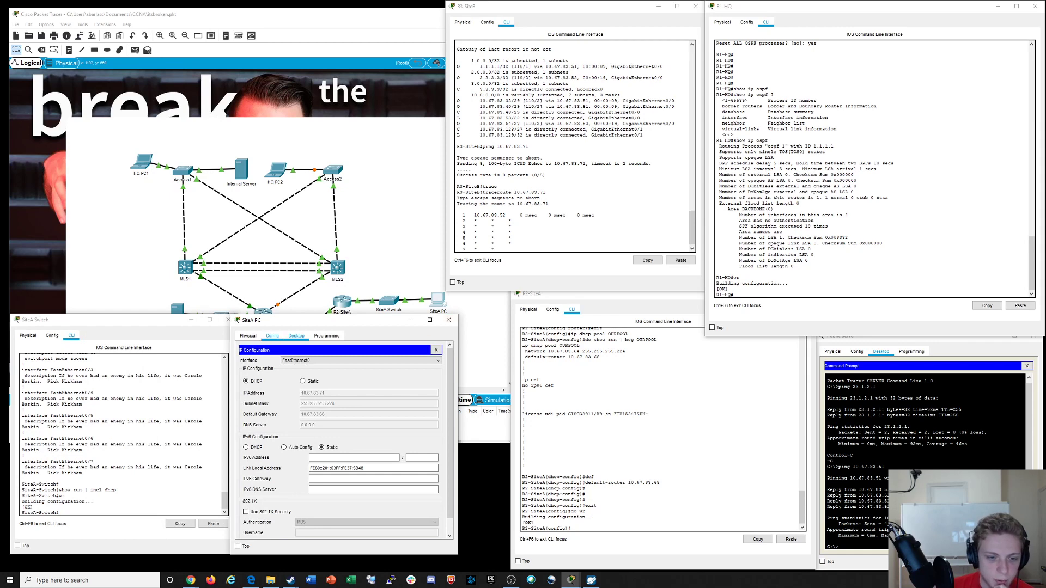
pyautogui.click(248, 337)
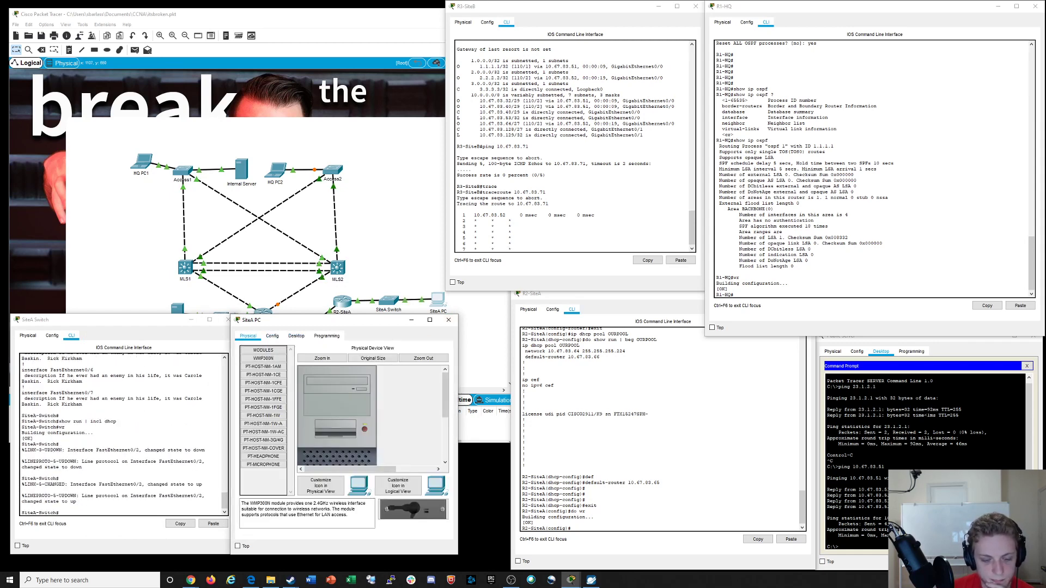
pyautogui.click(296, 337)
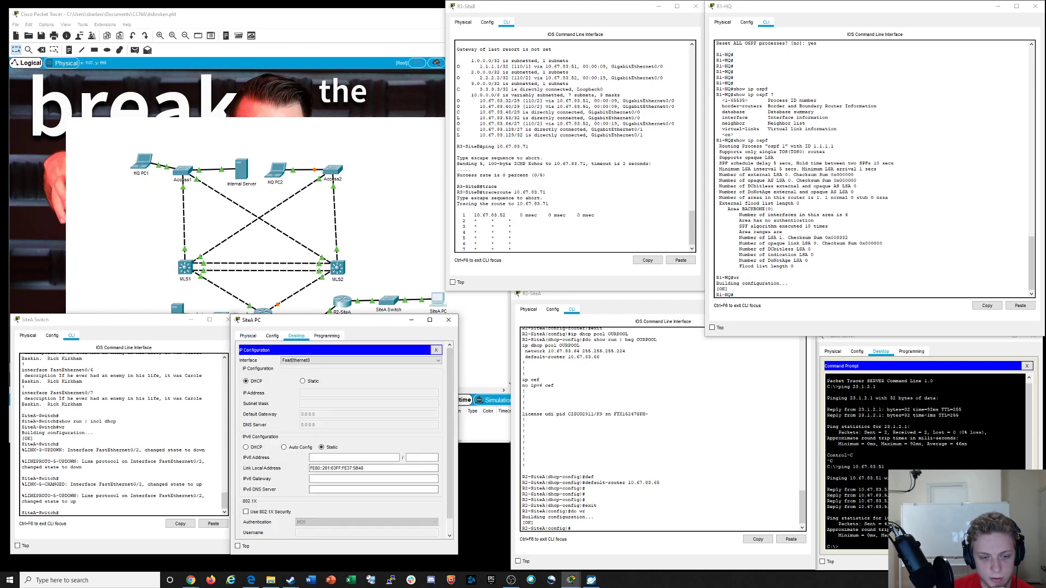
# Fast-forward the simulation time in the main workspace and bring R3-SiteB's running traceroute forward
pyautogui.click(526, 226)
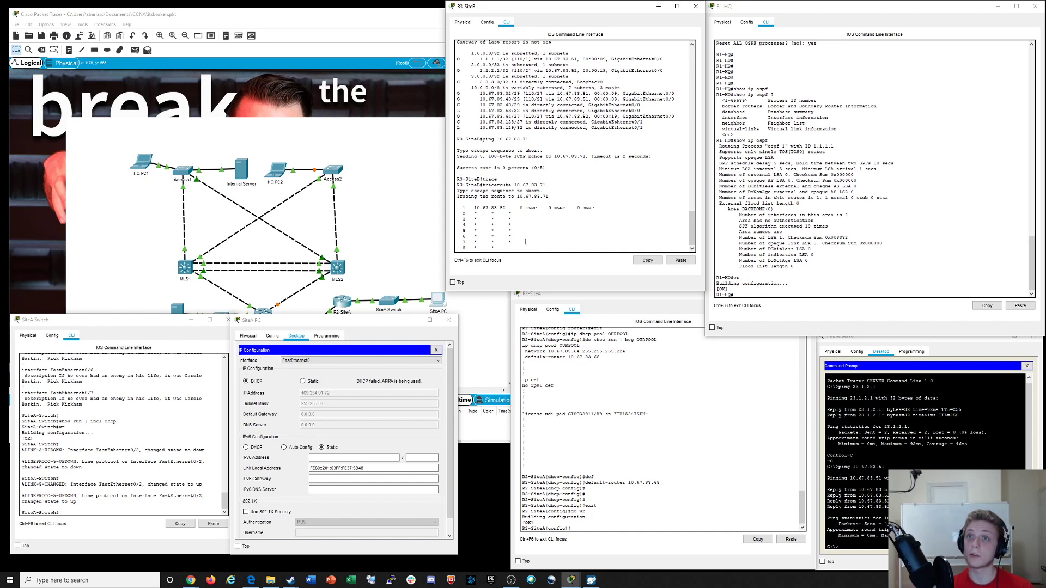
pyautogui.click(282, 254)
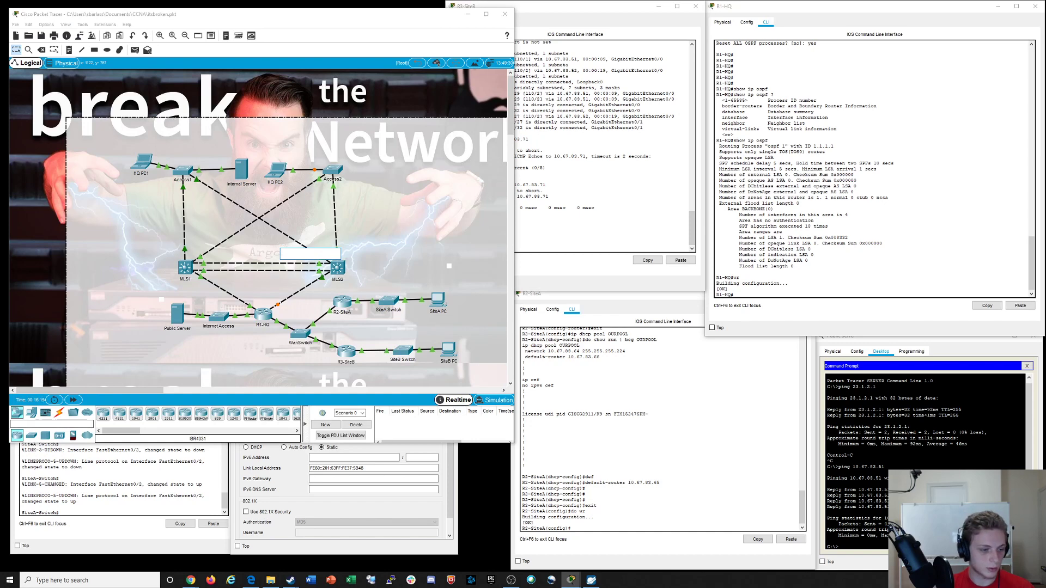
pyautogui.click(73, 399)
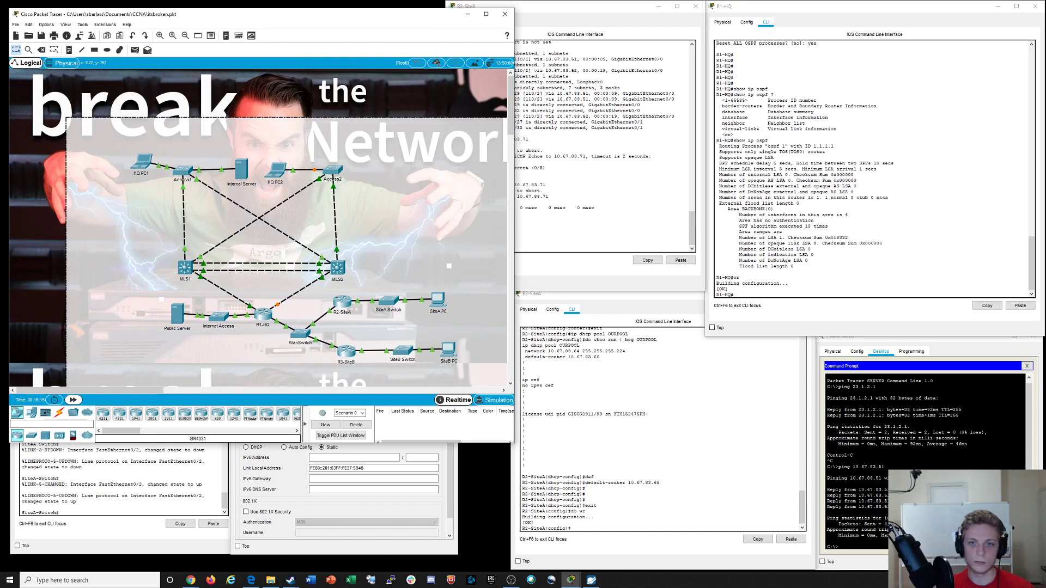
pyautogui.click(605, 229)
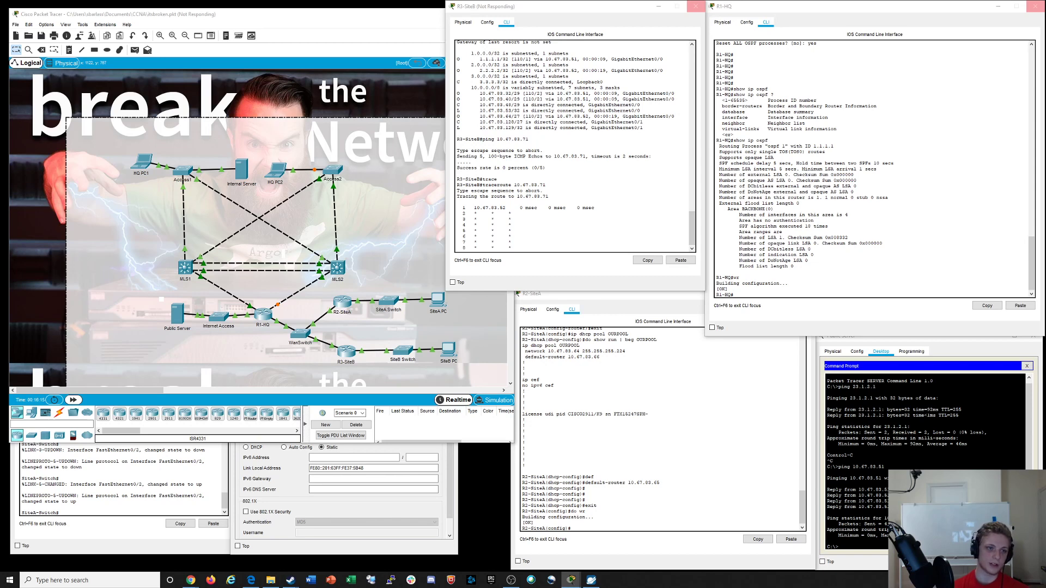
# Save a copy of the network activity in the CCNA folder under the file name itsgoingtobefixed.pkt
pyautogui.hotkey('alt', 'Tab')
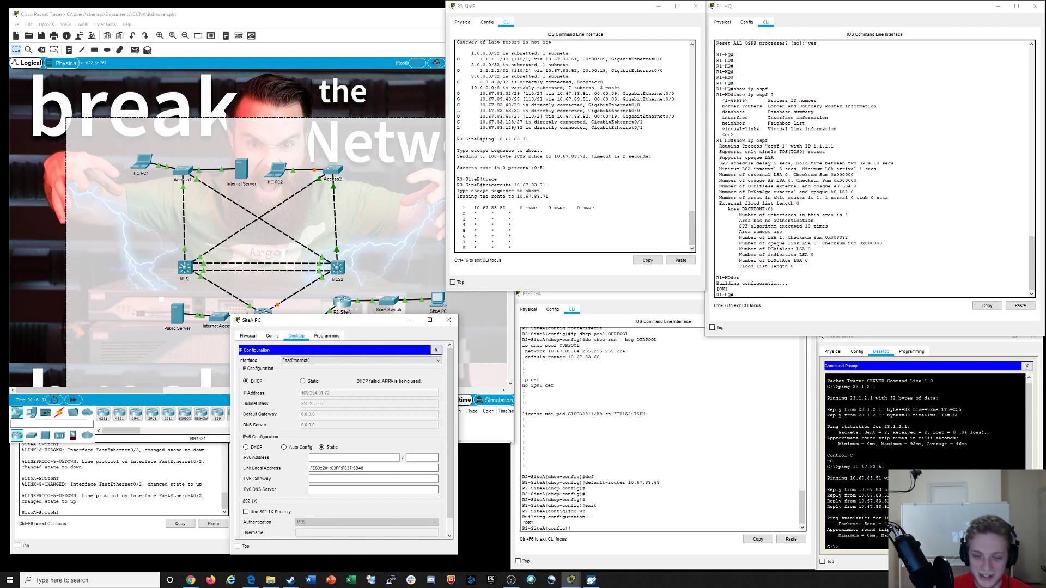
pyautogui.click(526, 238)
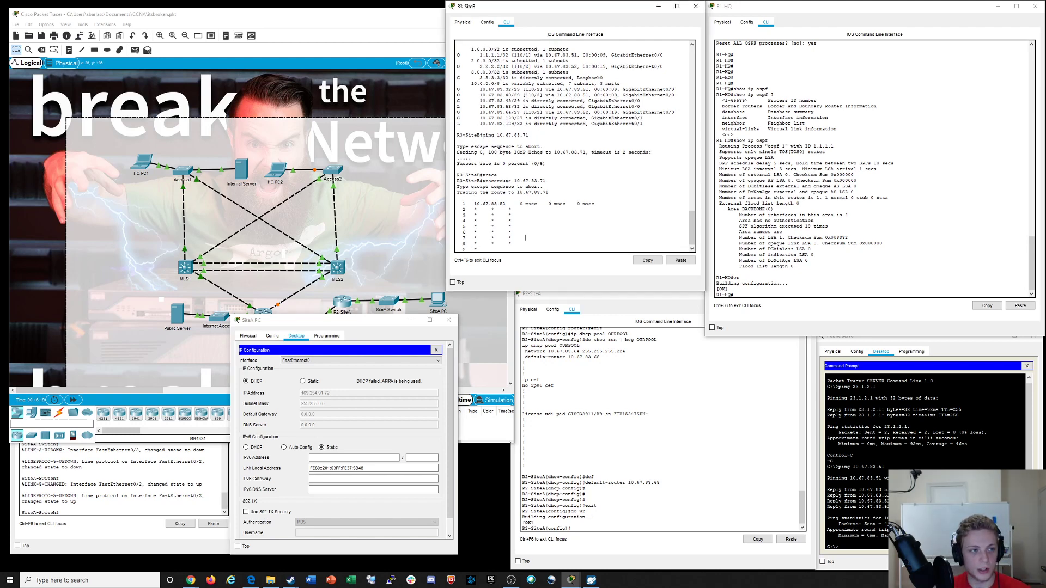
pyautogui.click(15, 25)
pyautogui.click(31, 87)
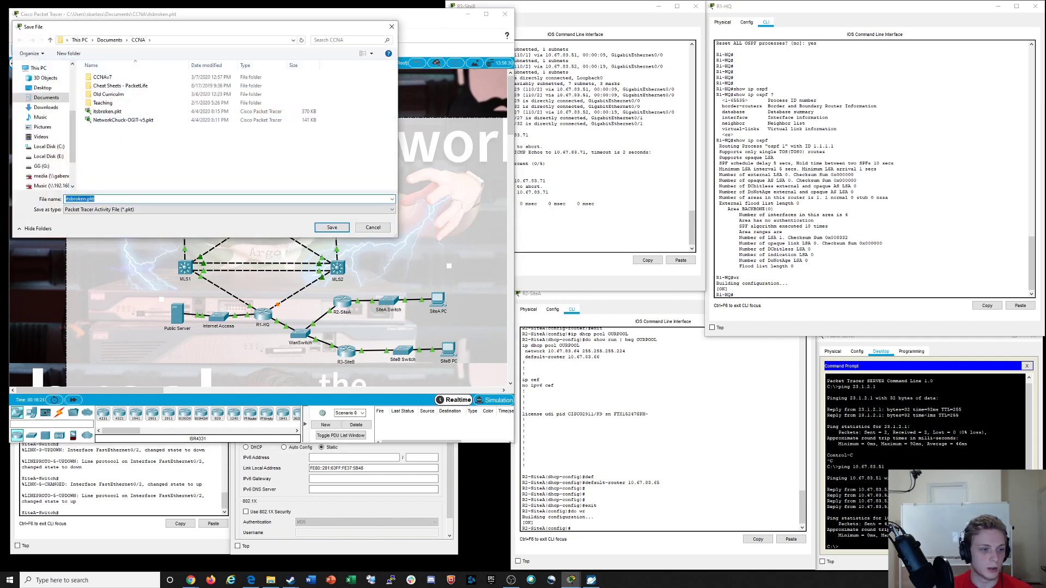
pyautogui.moveTo(80, 199); pyautogui.dragTo(86, 200)
pyautogui.doubleClick(82, 198)
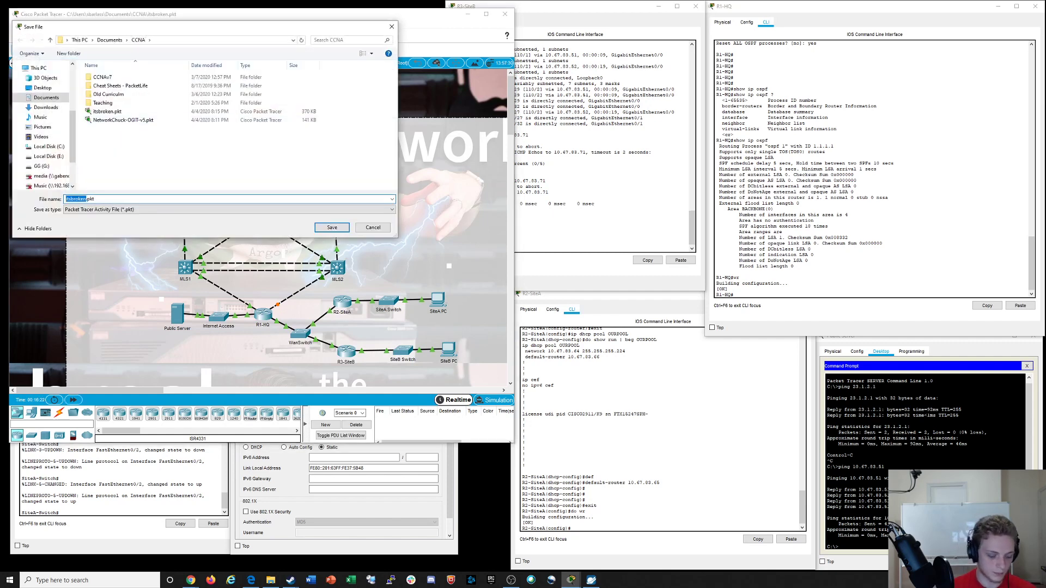
pyautogui.write('itsgoing')
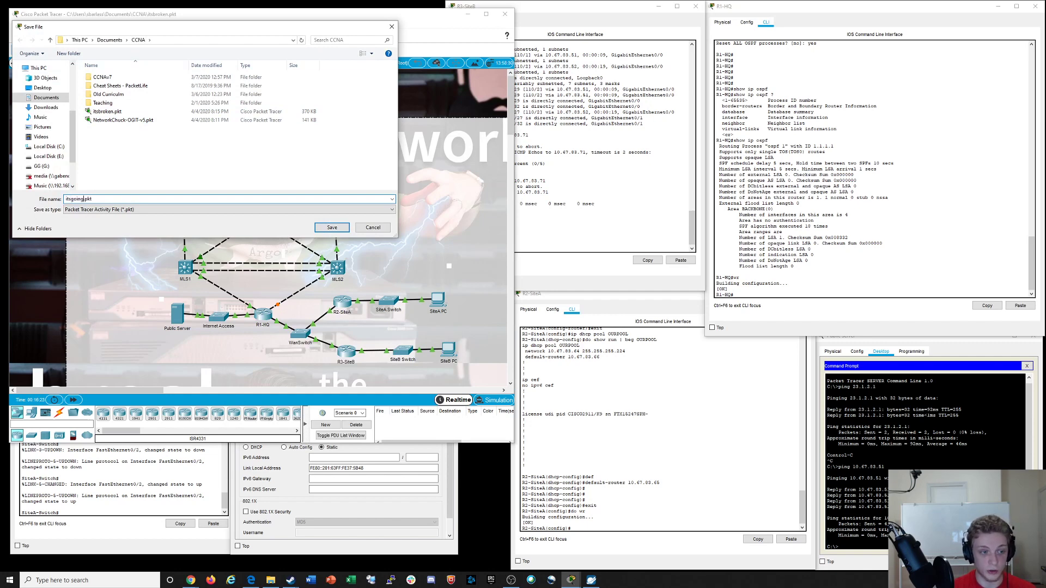
pyautogui.write('tobefixed')
pyautogui.press('Return')
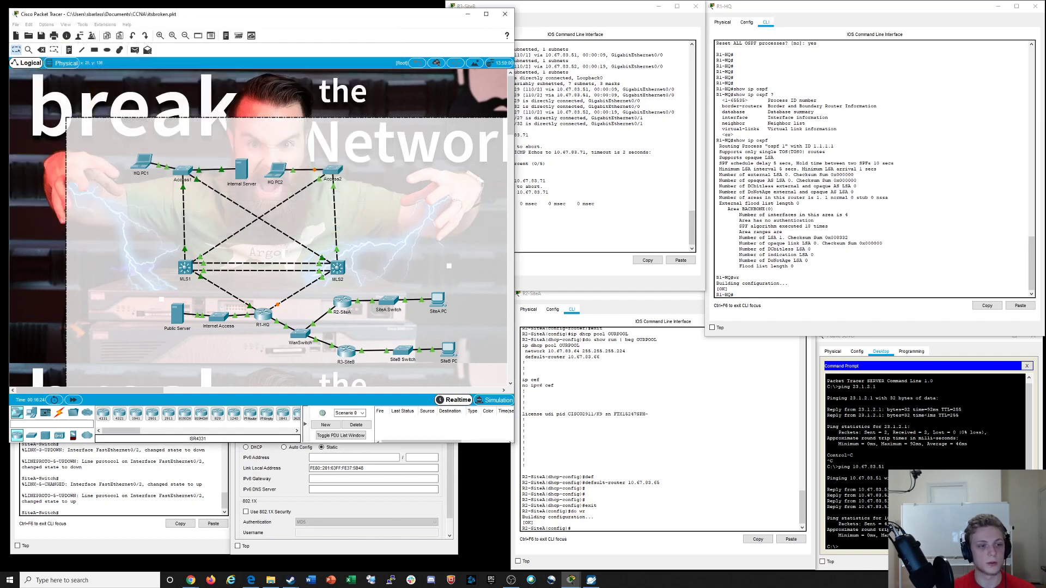
# Check the SiteA PC's renewed IP configuration and ping 10.67.83.71 from R3-SiteB
pyautogui.click(349, 503)
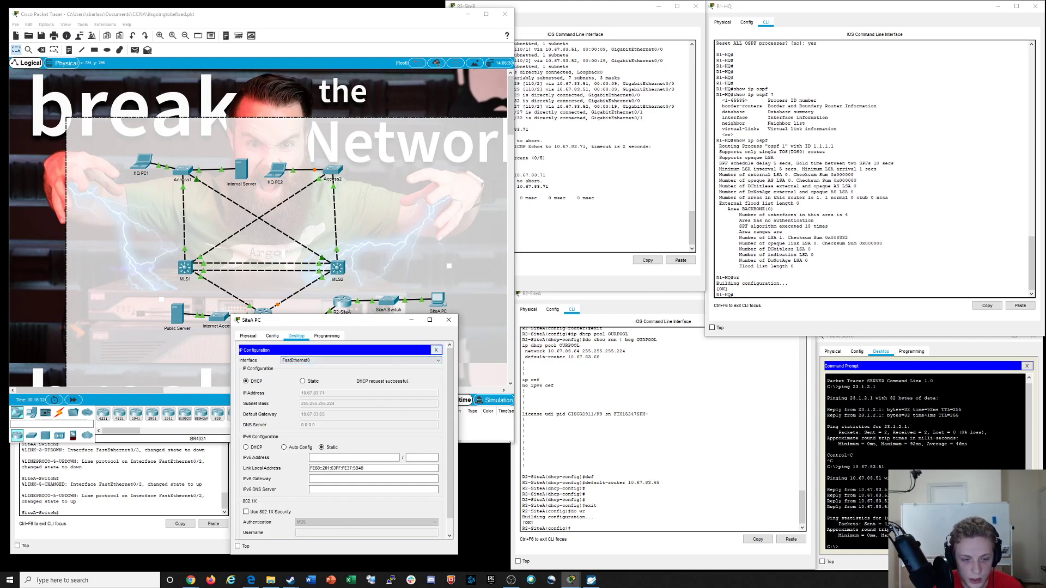
pyautogui.click(525, 226)
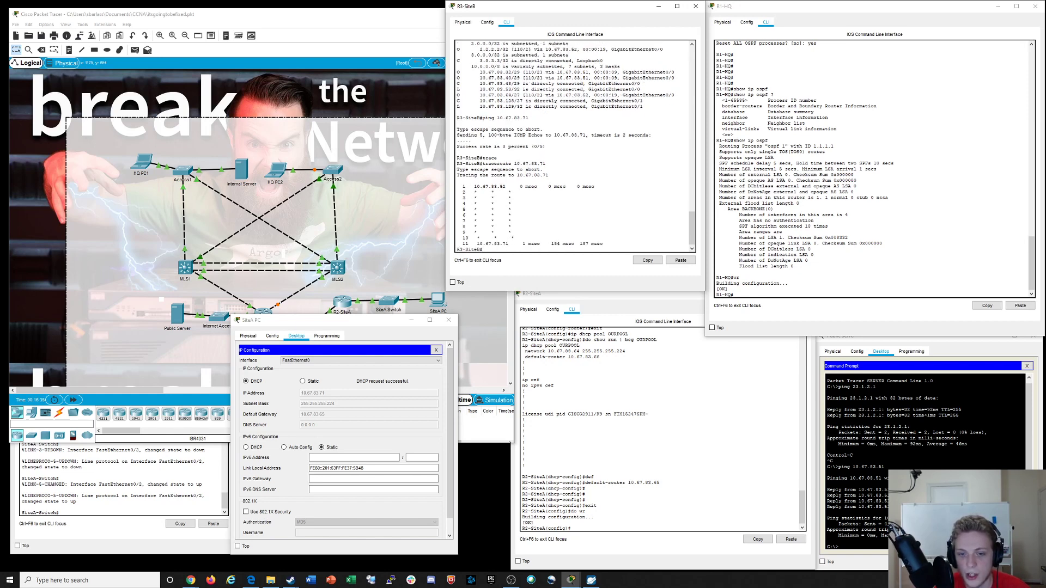
pyautogui.write('ping 10.67.83.71')
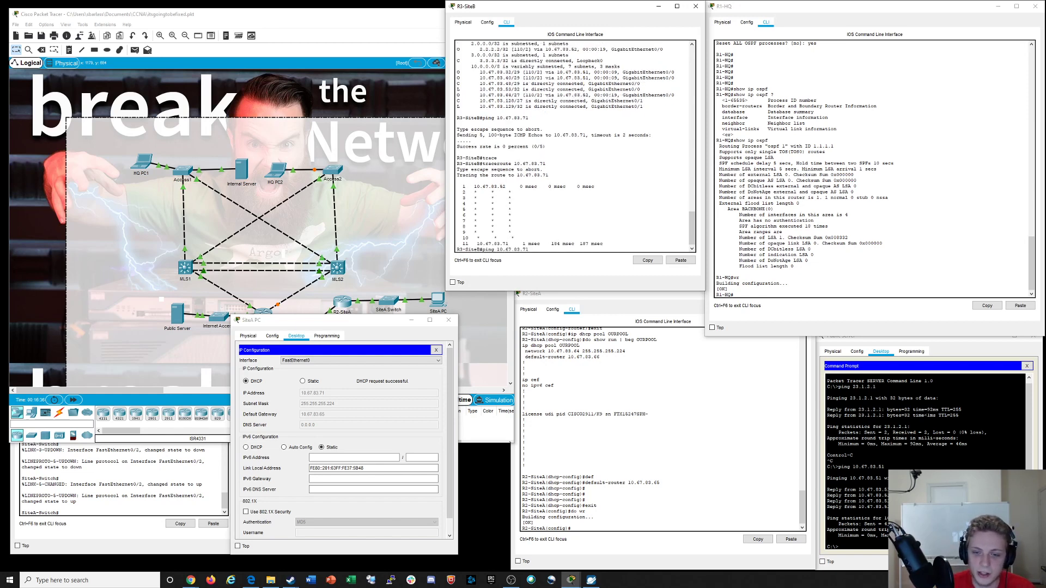
pyautogui.press('Return')
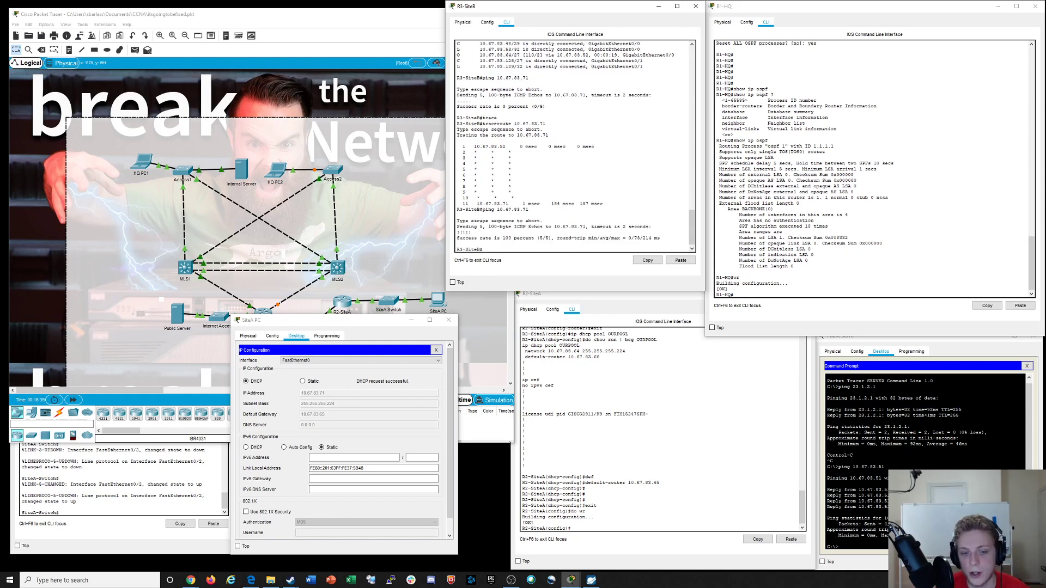
# Move the SiteA PC window clear of the topology and open the SiteB PC's IP configuration beside it
pyautogui.click(386, 340)
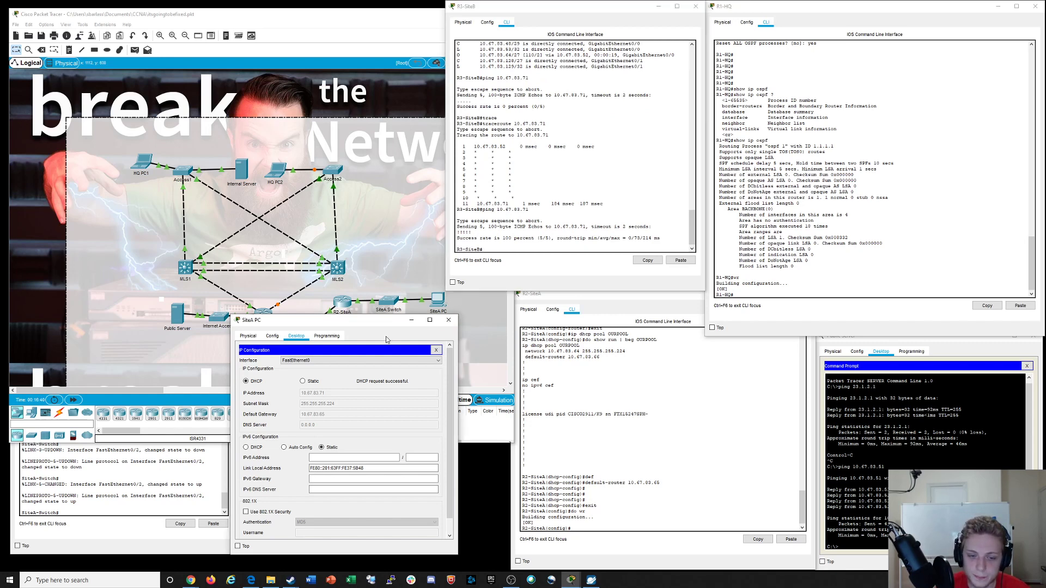
pyautogui.moveTo(382, 320); pyautogui.dragTo(376, 398)
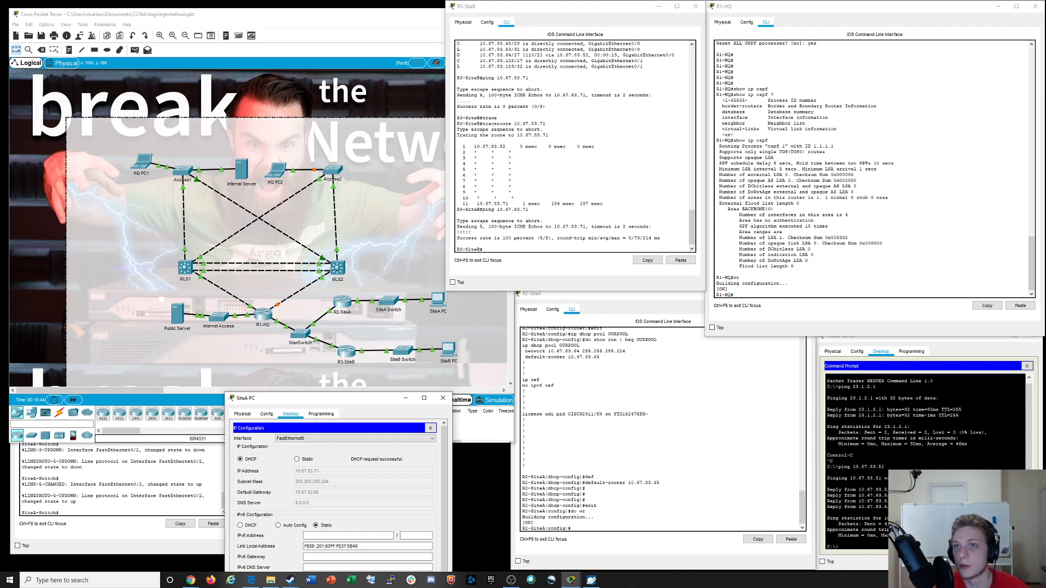
pyautogui.click(346, 352)
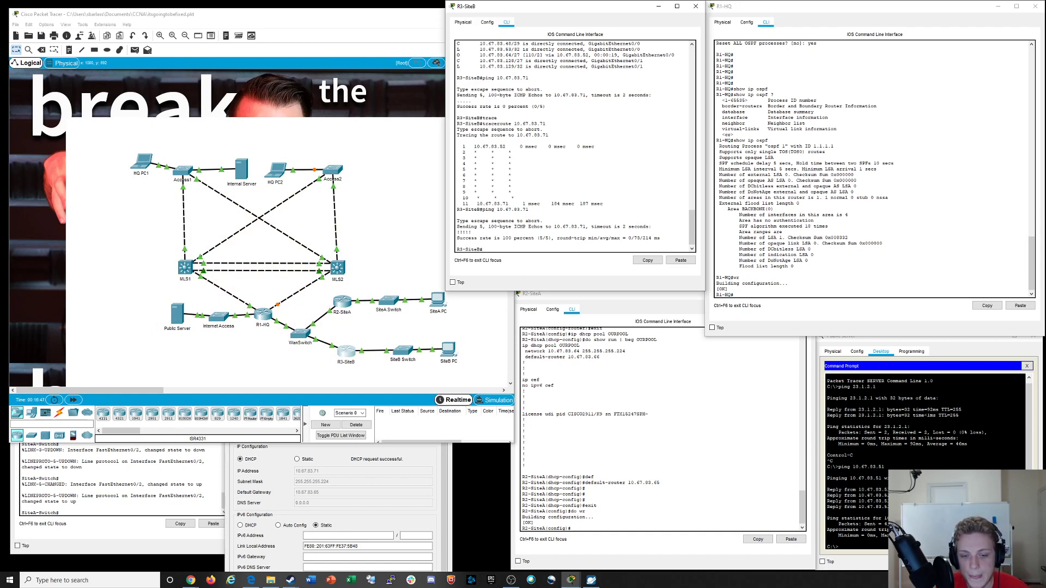
pyautogui.click(448, 350)
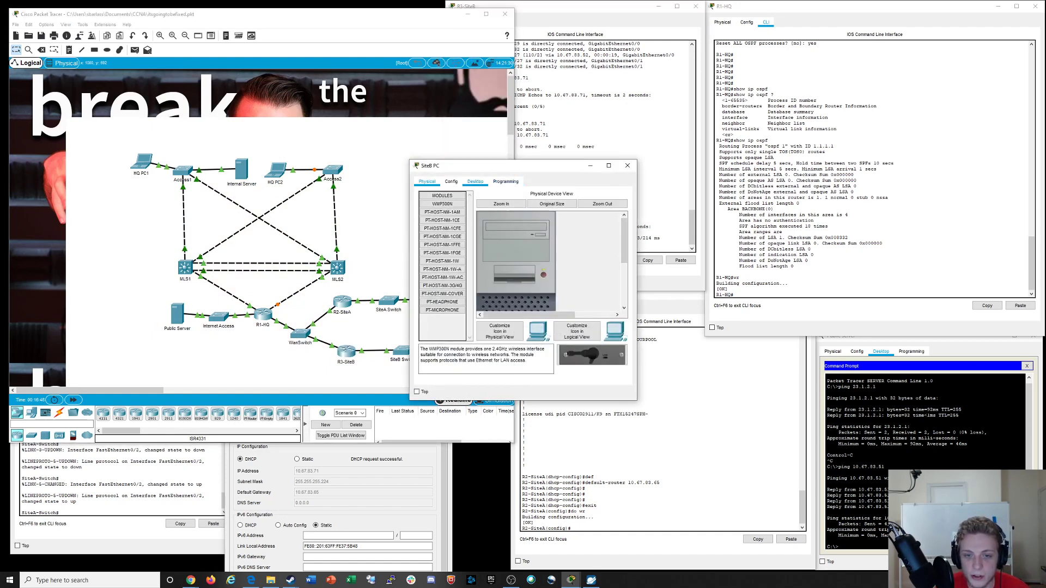
pyautogui.click(475, 182)
pyautogui.click(442, 216)
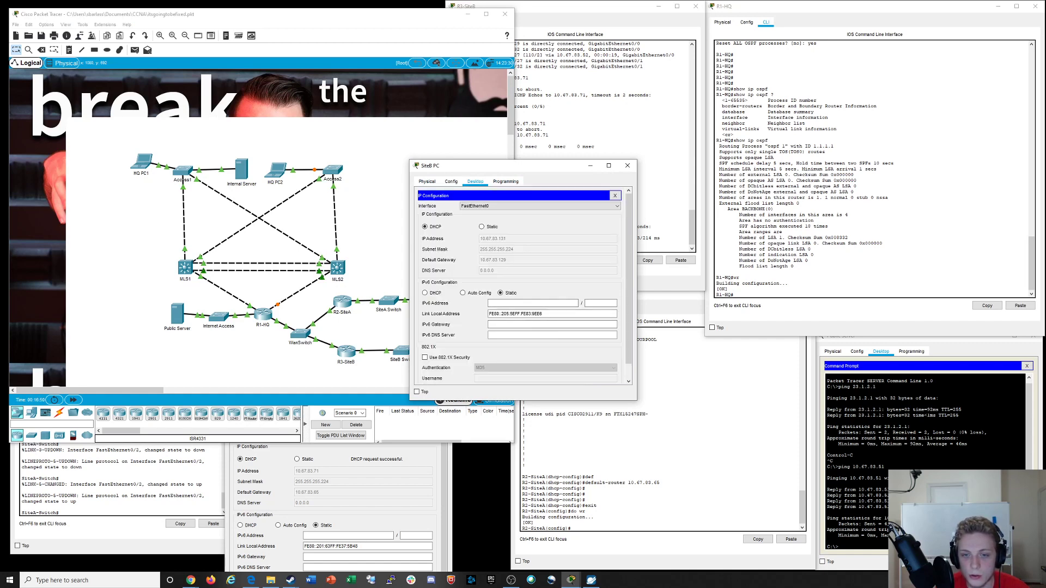
pyautogui.moveTo(551, 168); pyautogui.dragTo(163, 205)
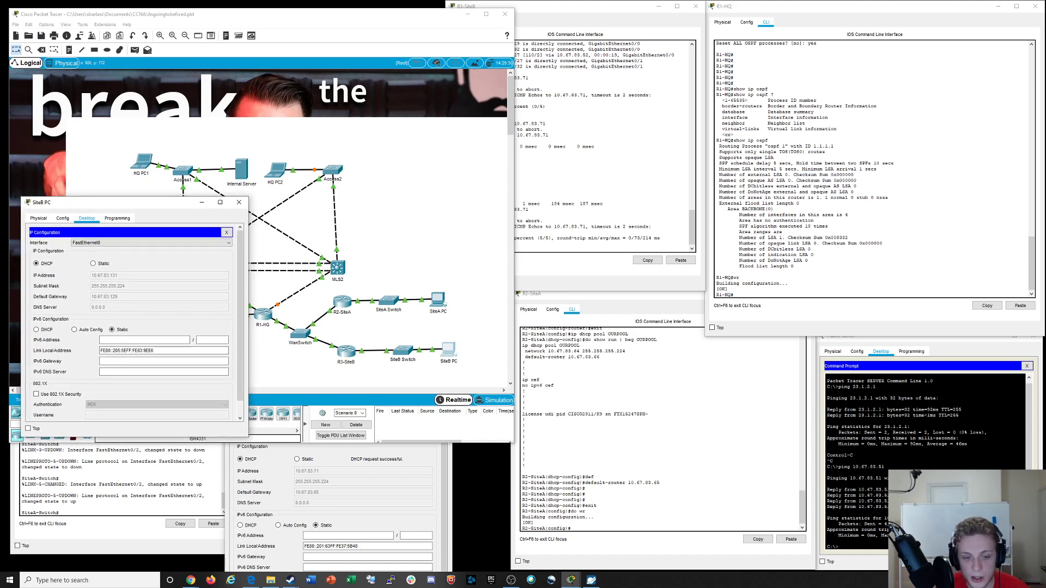
# Run "show ip int brief" on R3-SiteB and check the GigabitEthernet0/1 address against the SiteB PC's default gateway
pyautogui.click(659, 238)
pyautogui.write('sh')
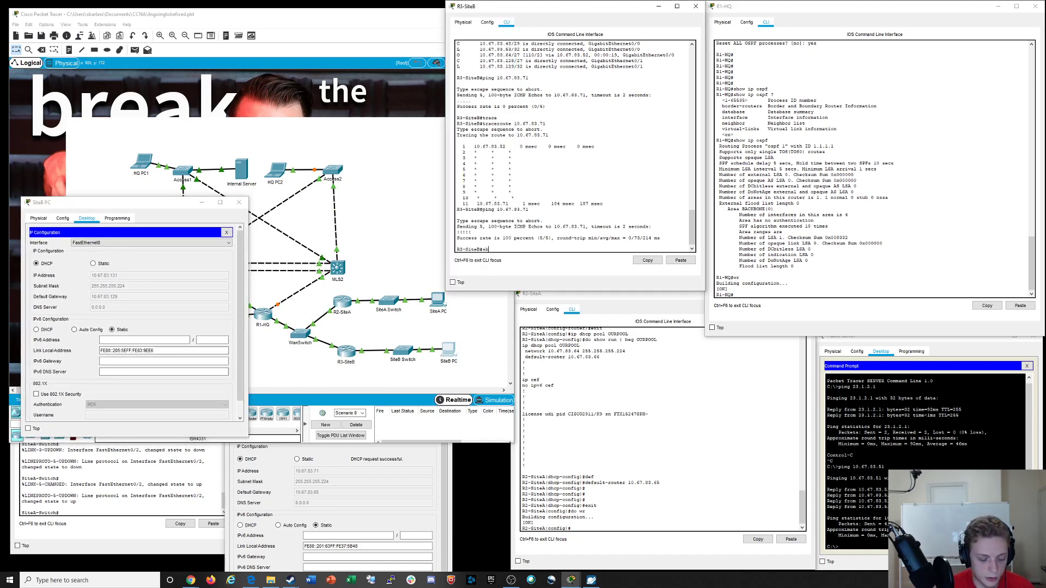
pyautogui.write('ow ip int brief')
pyautogui.press('Return')
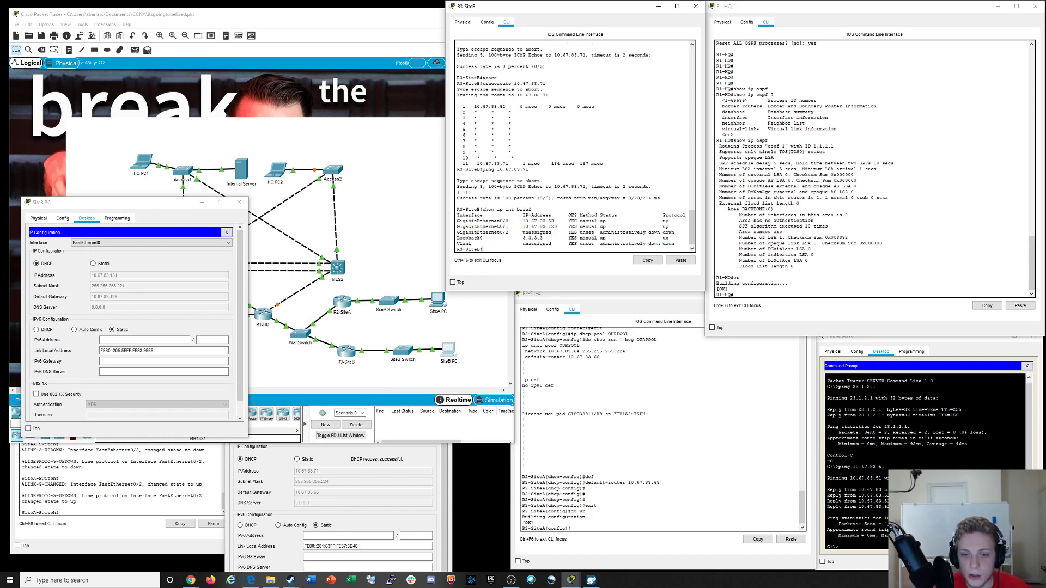
pyautogui.doubleClick(542, 227)
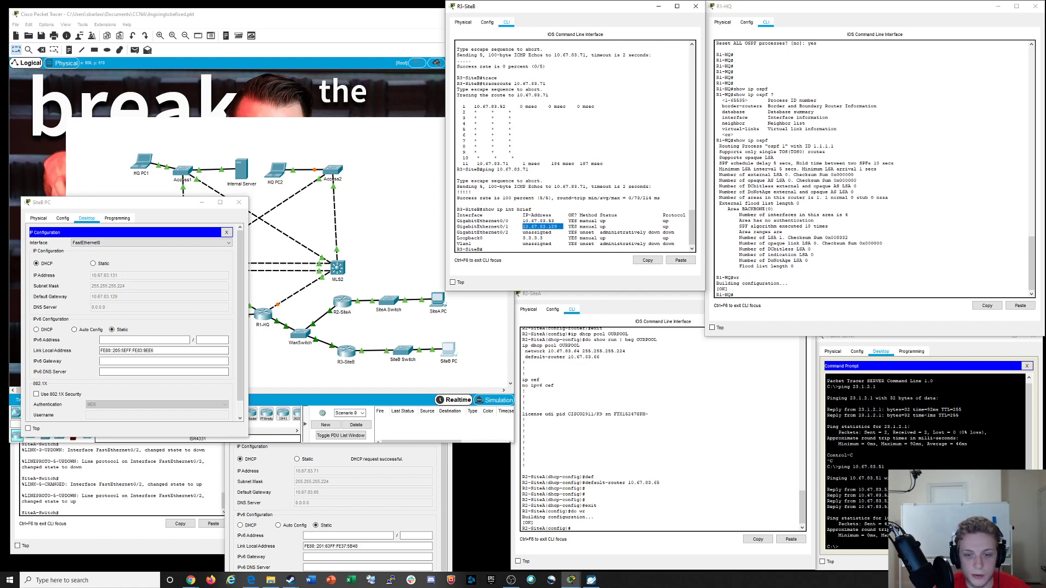
pyautogui.click(569, 232)
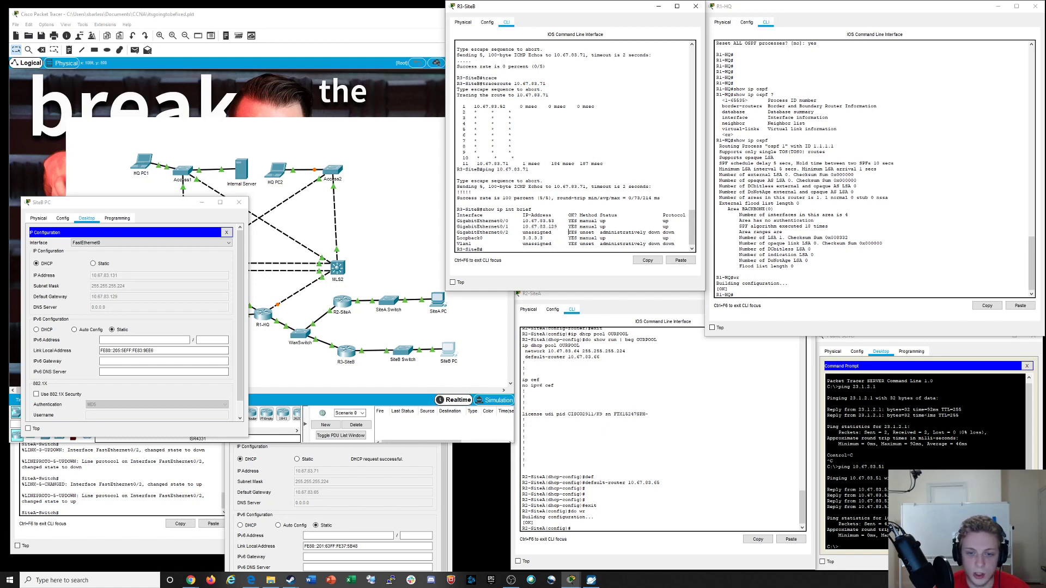
# Ping the SiteB PC at 10.67.83.131 from R3-SiteB
pyautogui.write('ping 10.67.')
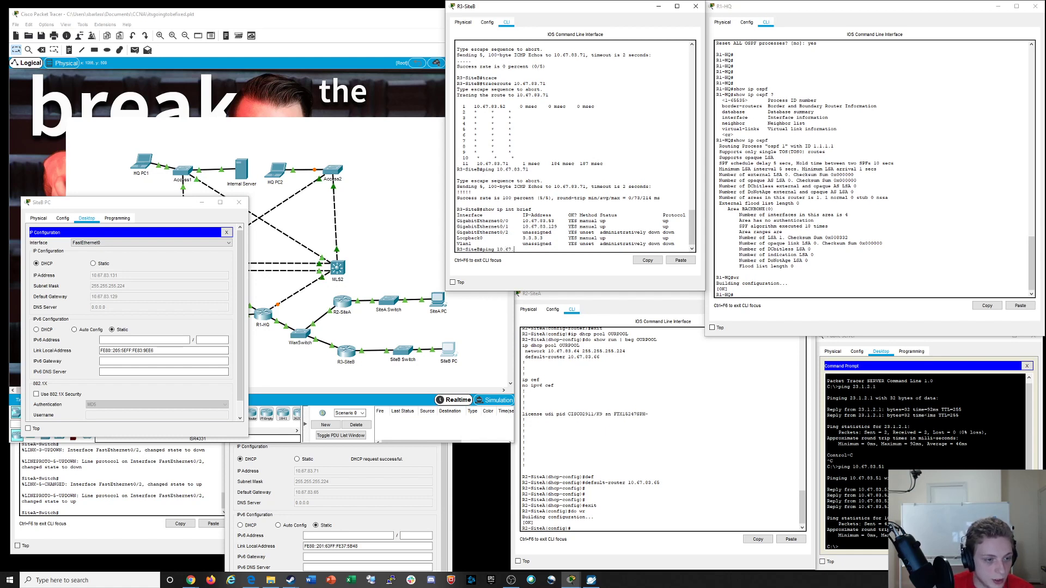
pyautogui.write('83')
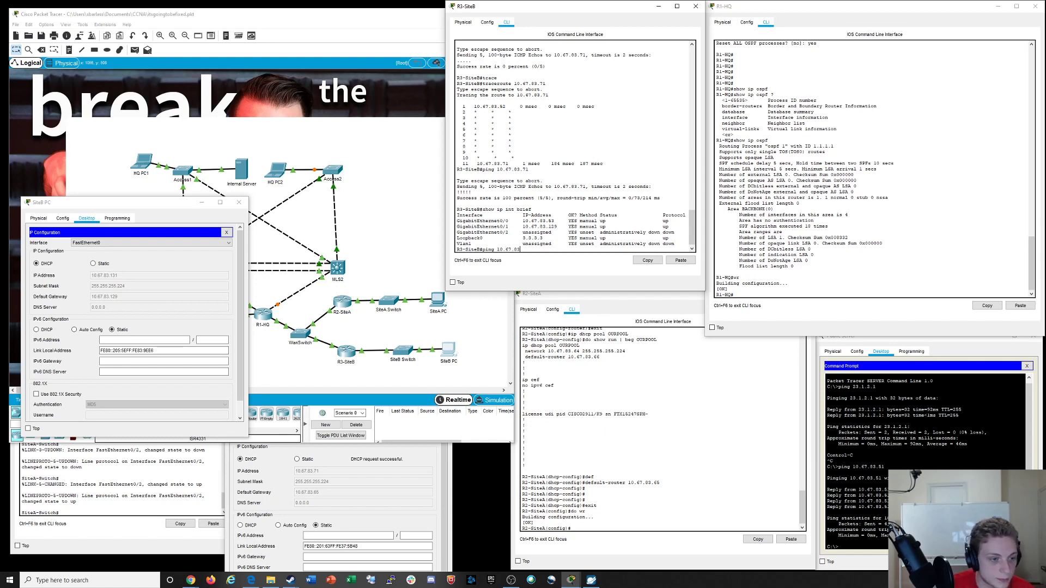
pyautogui.write('.131')
pyautogui.press('Return')
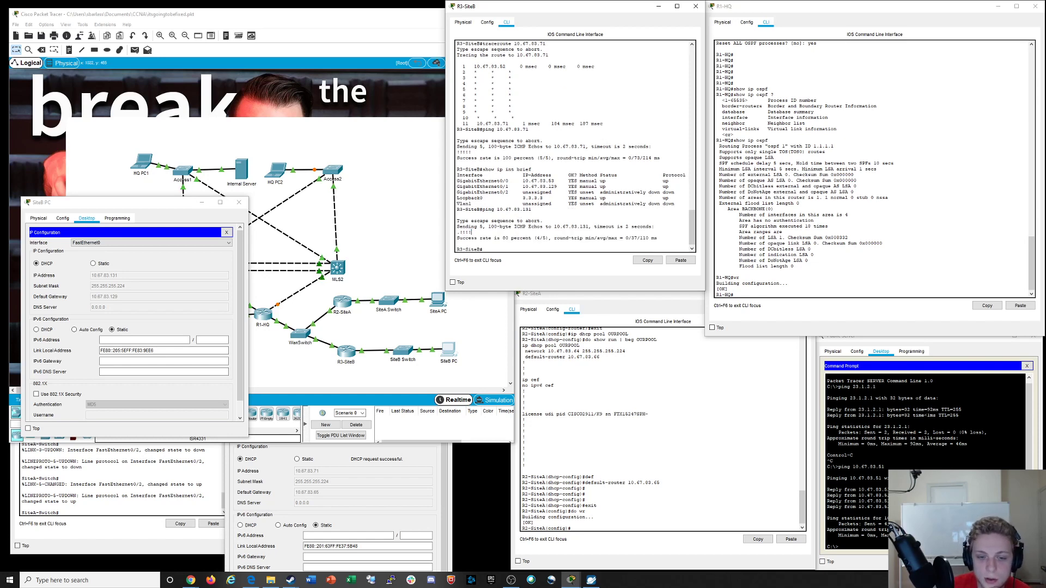
# Bring the SiteA PC window fully into view, reopen its IP configuration to check the addressing, and close it
pyautogui.click(363, 507)
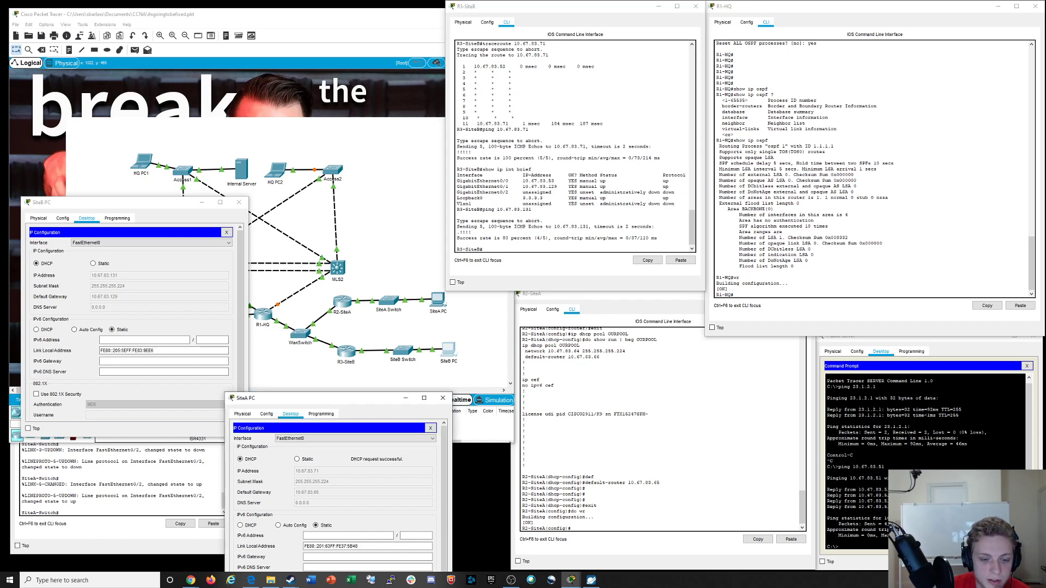
pyautogui.moveTo(327, 398); pyautogui.dragTo(396, 306)
pyautogui.click(432, 349)
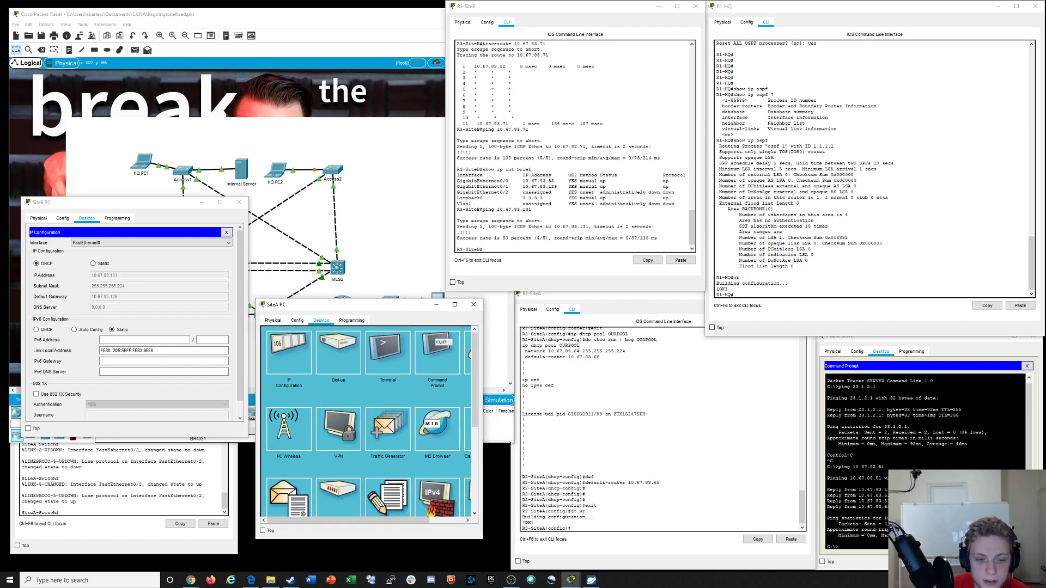
pyautogui.click(289, 353)
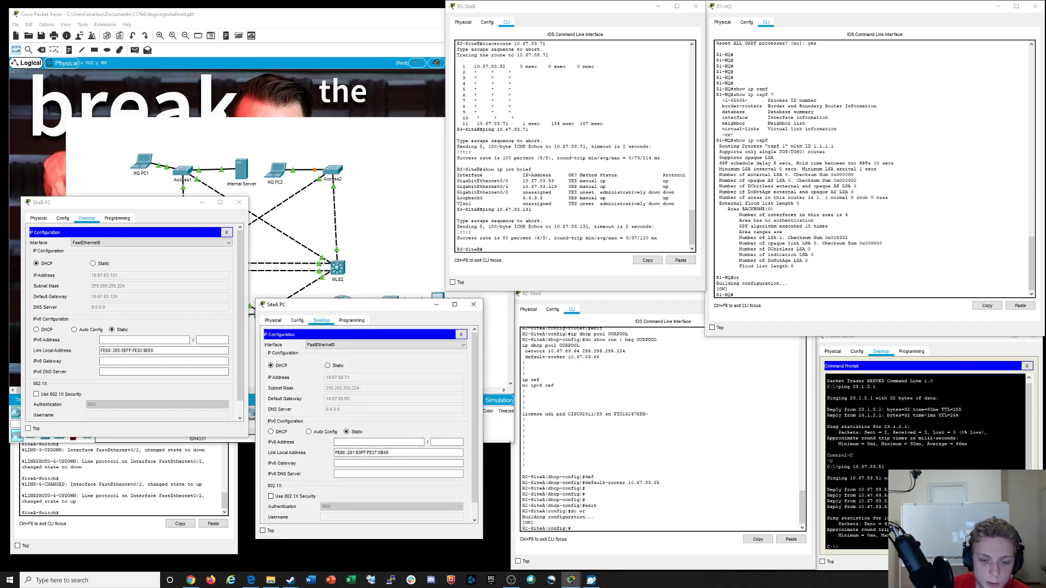
pyautogui.click(461, 335)
# Open the SiteA PC's command prompt and ping the SiteB PC at 10.67.83.131
pyautogui.click(457, 353)
pyautogui.write('p')
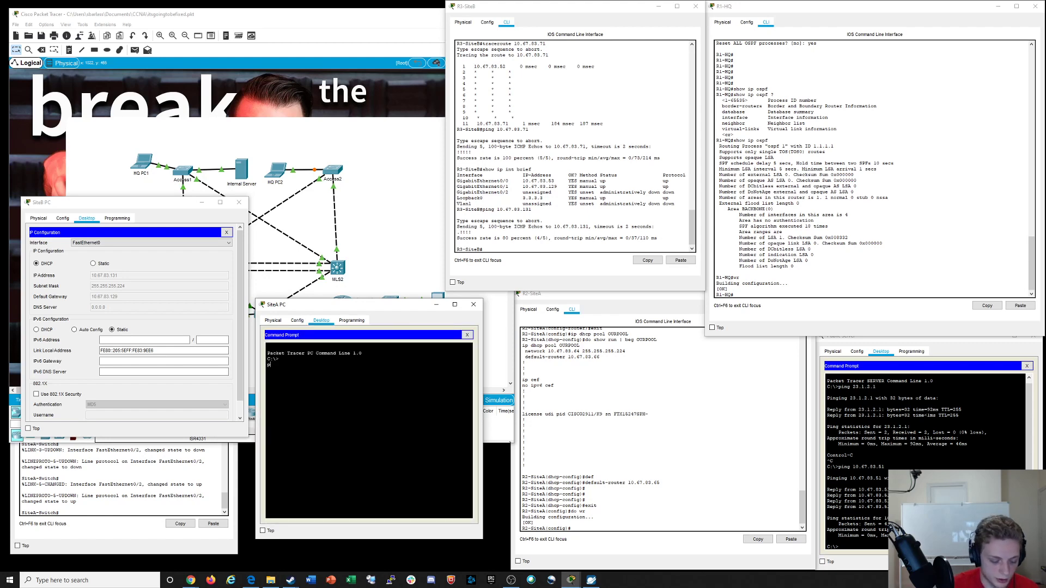
pyautogui.write('ing 10.6')
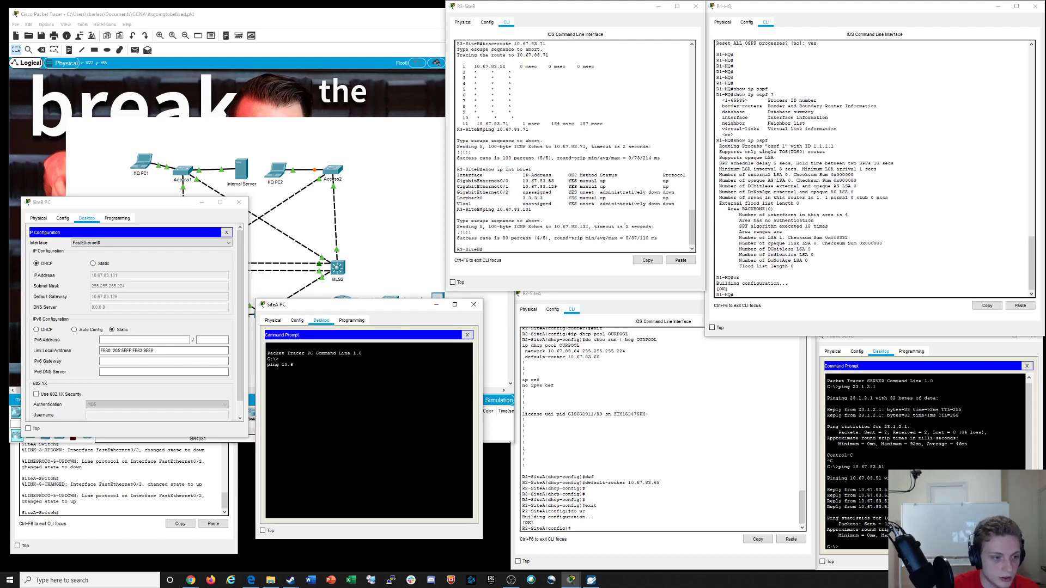
pyautogui.write('7.8')
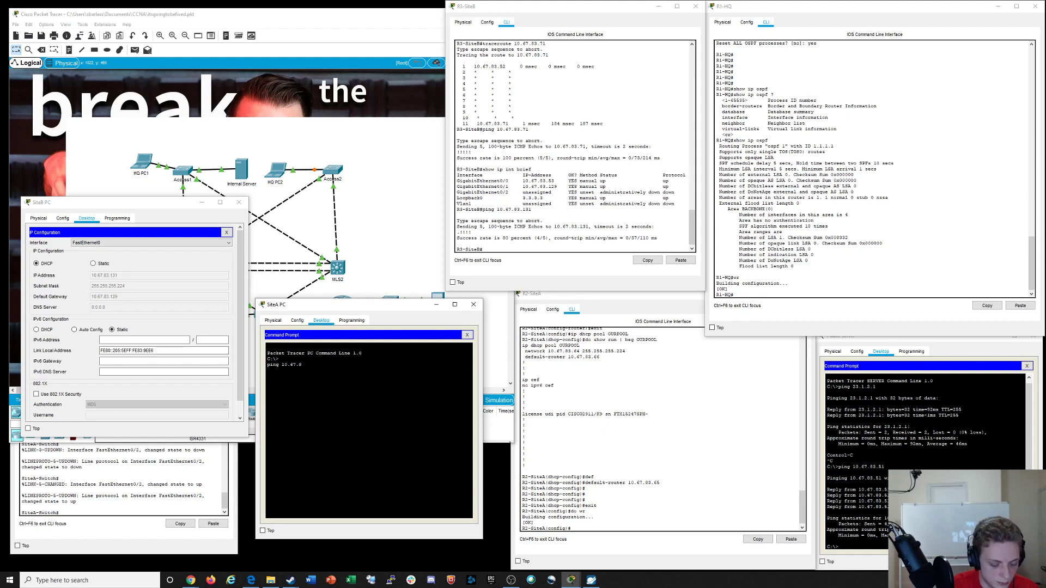
pyautogui.write('3.131')
pyautogui.press('Return')
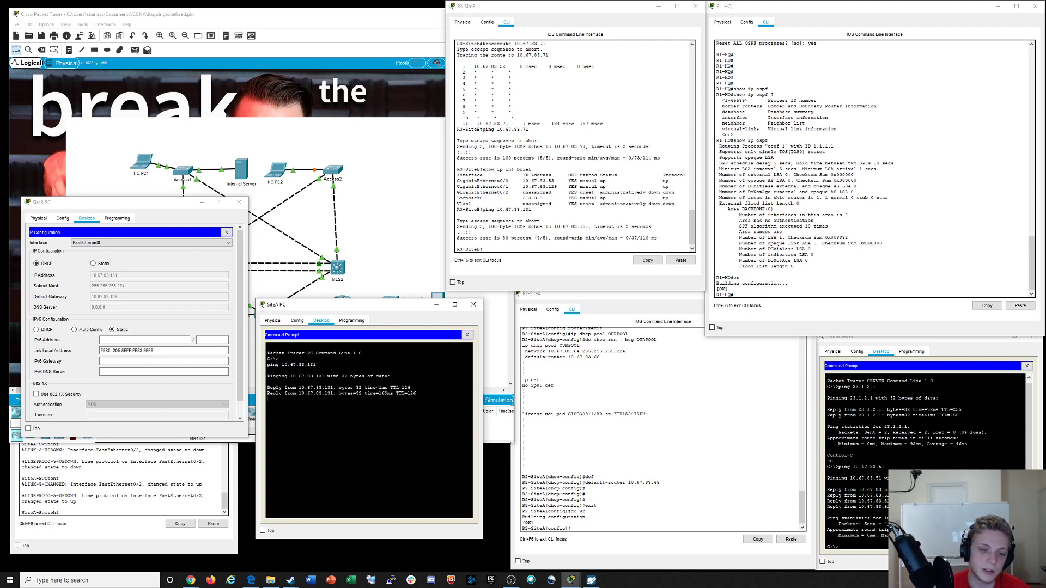
# Arrange the SiteB PC and SiteA PC windows side by side below the main part of the topology
pyautogui.moveTo(393, 312); pyautogui.dragTo(622, 325)
pyautogui.moveTo(216, 197); pyautogui.dragTo(153, 335)
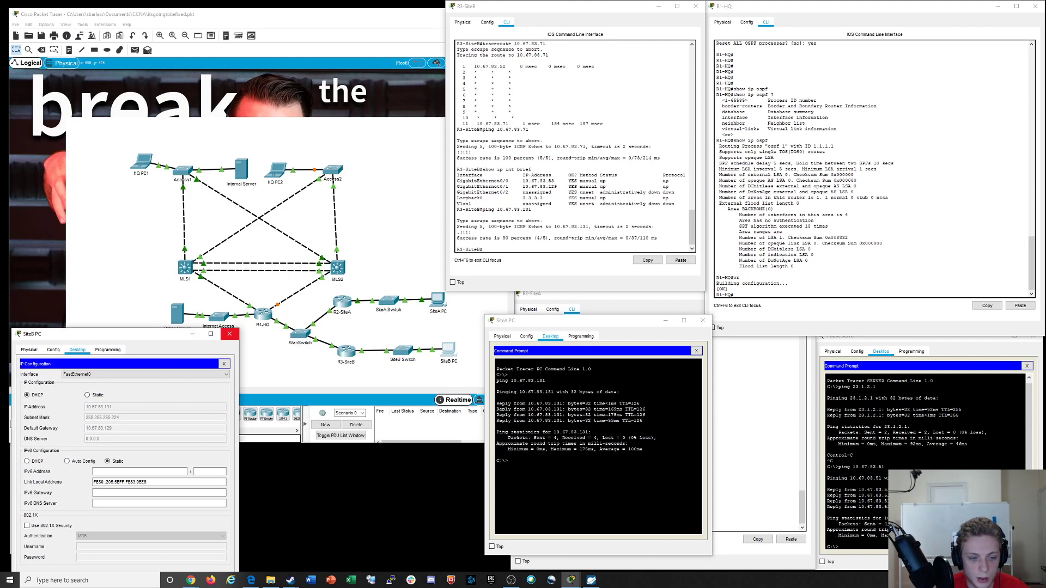
pyautogui.moveTo(238, 328); pyautogui.dragTo(238, 350)
pyautogui.moveTo(597, 325); pyautogui.dragTo(370, 351)
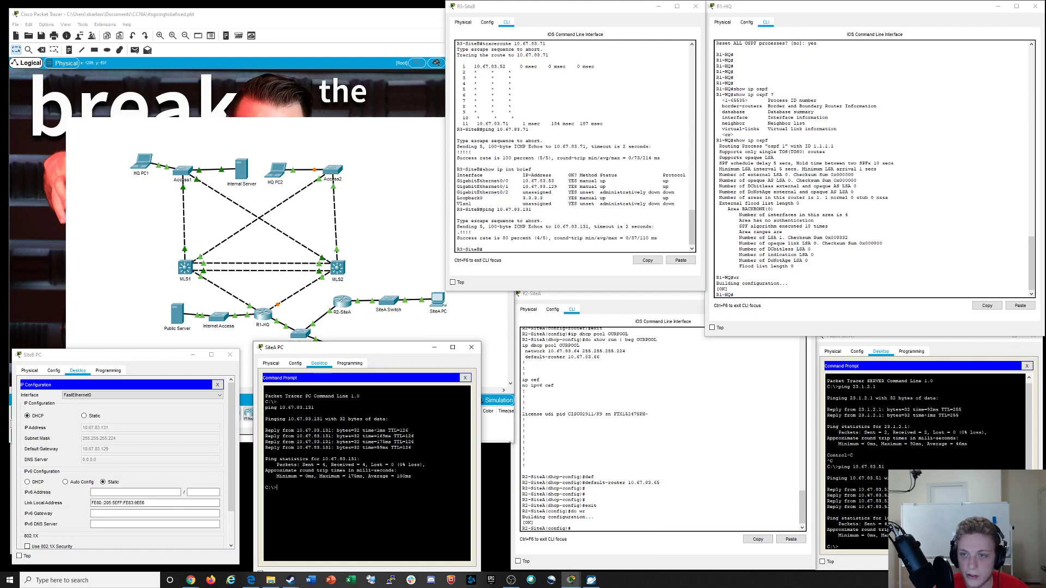
# Ping the SiteB PC at 10.67.83.131 from R1-HQ
pyautogui.click(810, 249)
pyautogui.press('Return')
pyautogui.press('Return')
pyautogui.press('Return')
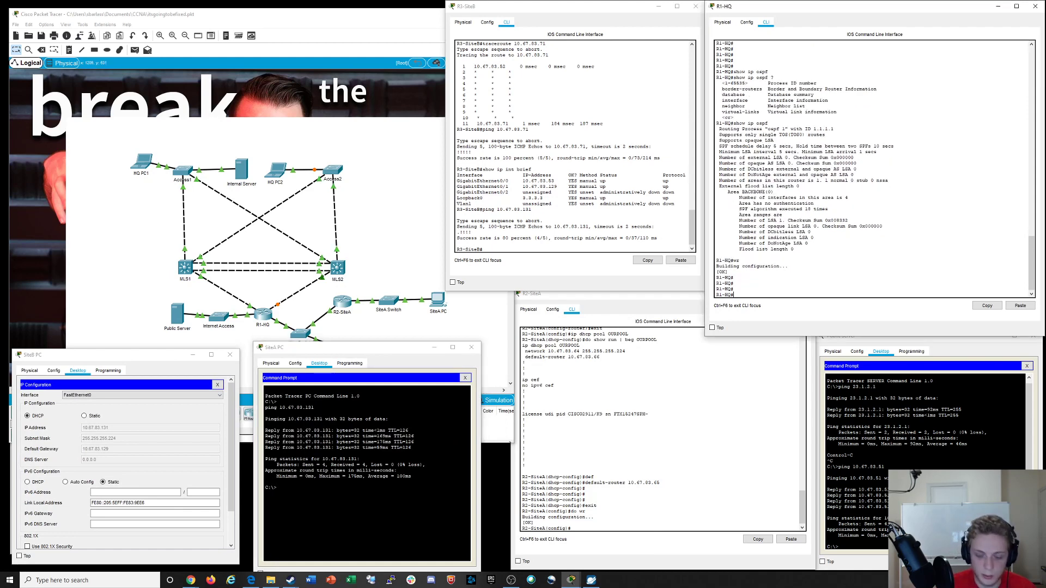
pyautogui.write('ping')
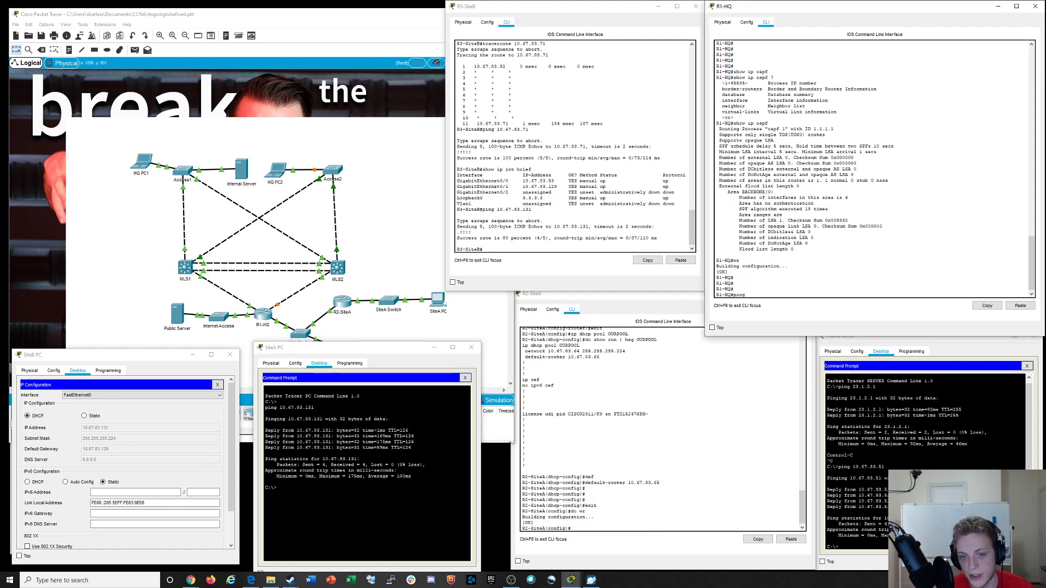
pyautogui.write(' 10.67.')
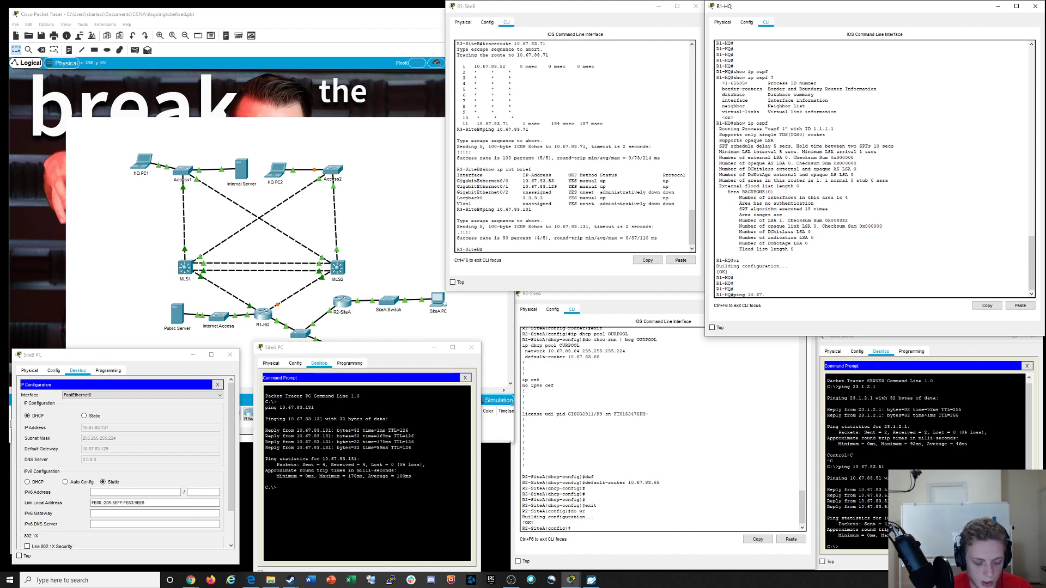
pyautogui.write('83.')
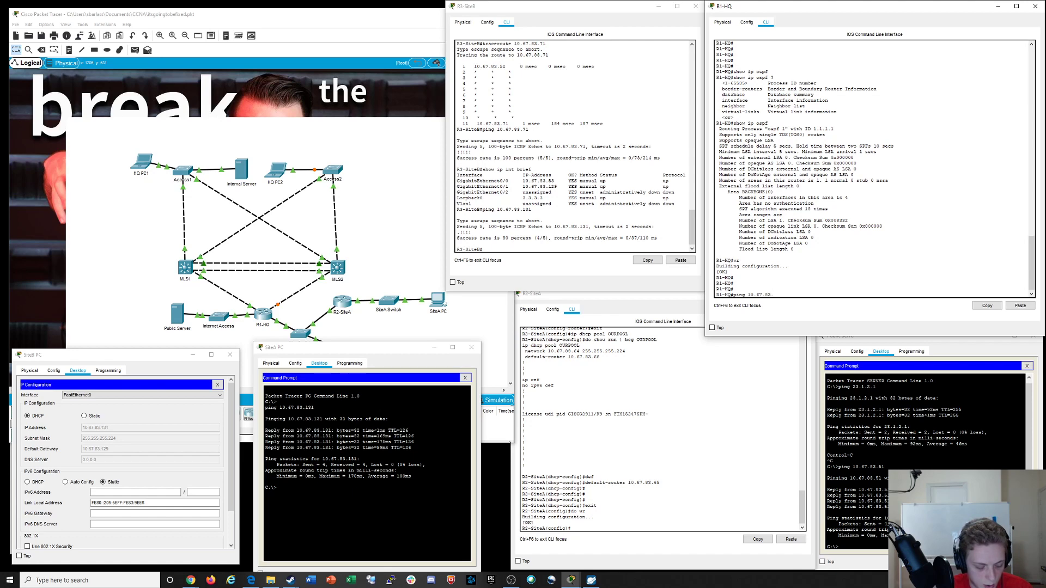
pyautogui.write('1313')
pyautogui.press('Return')
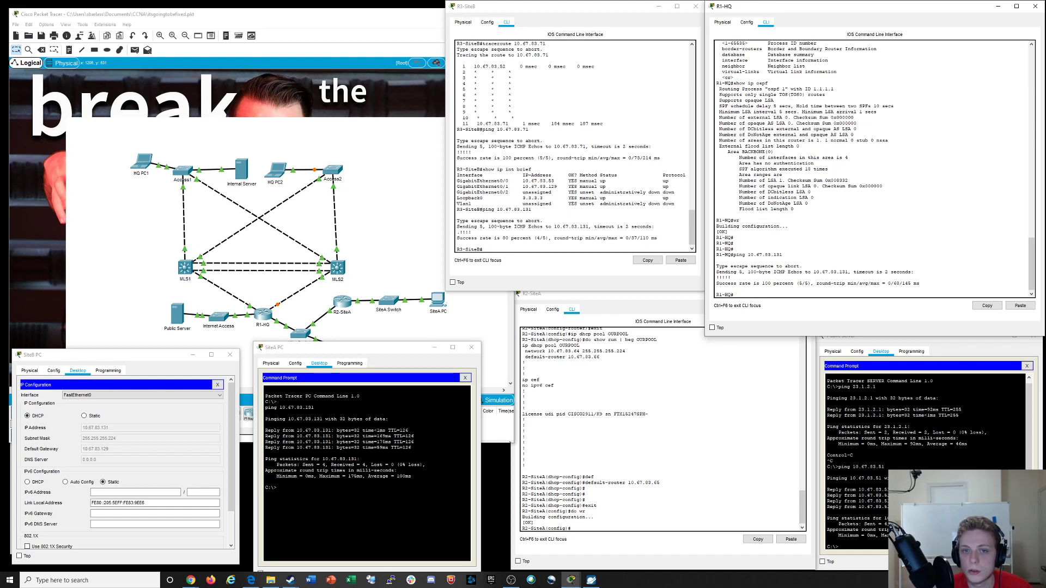
# Ping the SiteA PC at 10.67.83.71 from R1-HQ and look back through the earlier OSPF output in its console
pyautogui.press('Up')
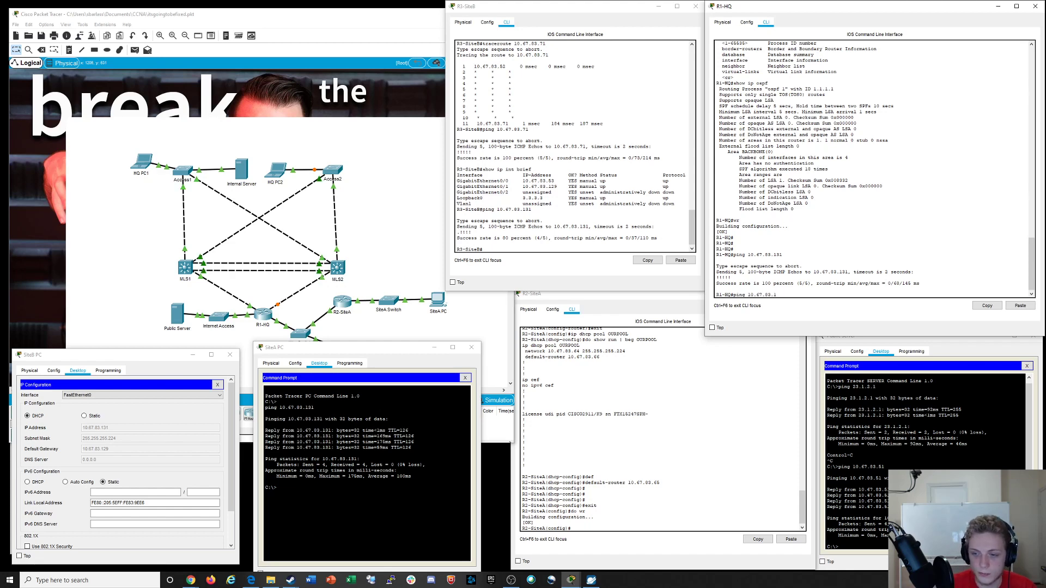
pyautogui.write('71')
pyautogui.press('Return')
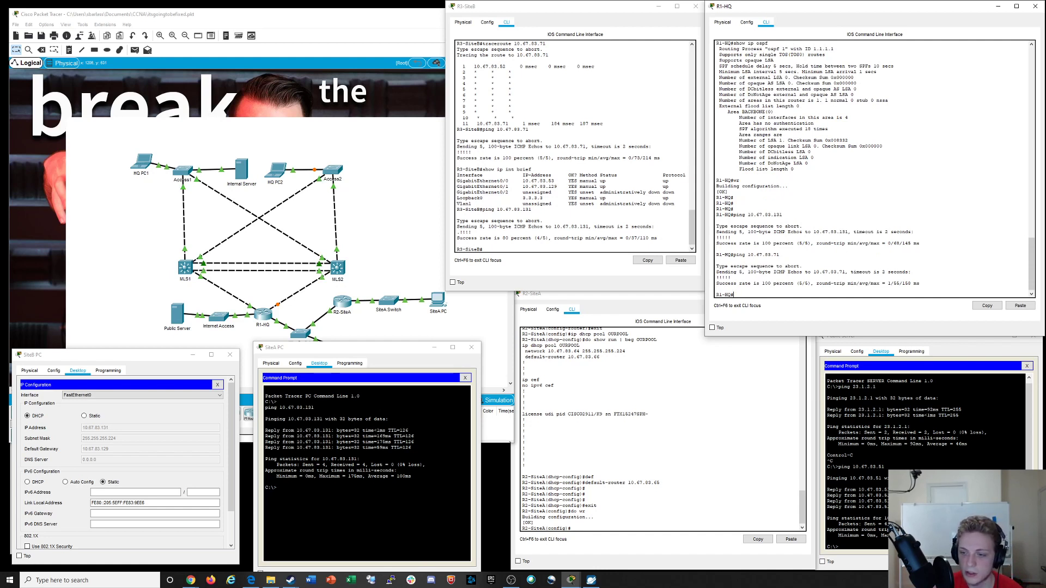
pyautogui.scroll(20, 871, 169)
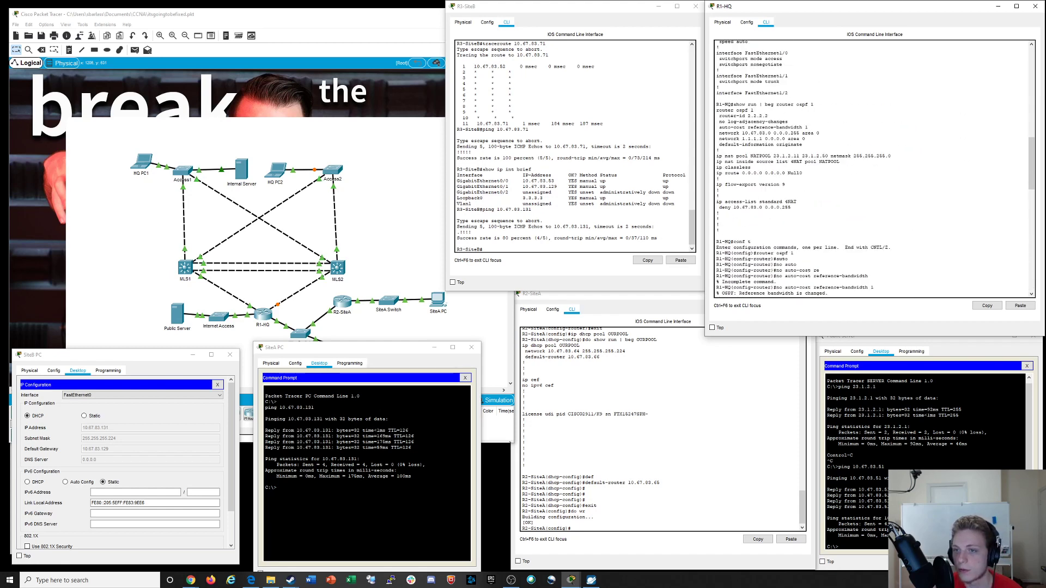
pyautogui.scroll(15, 871, 168)
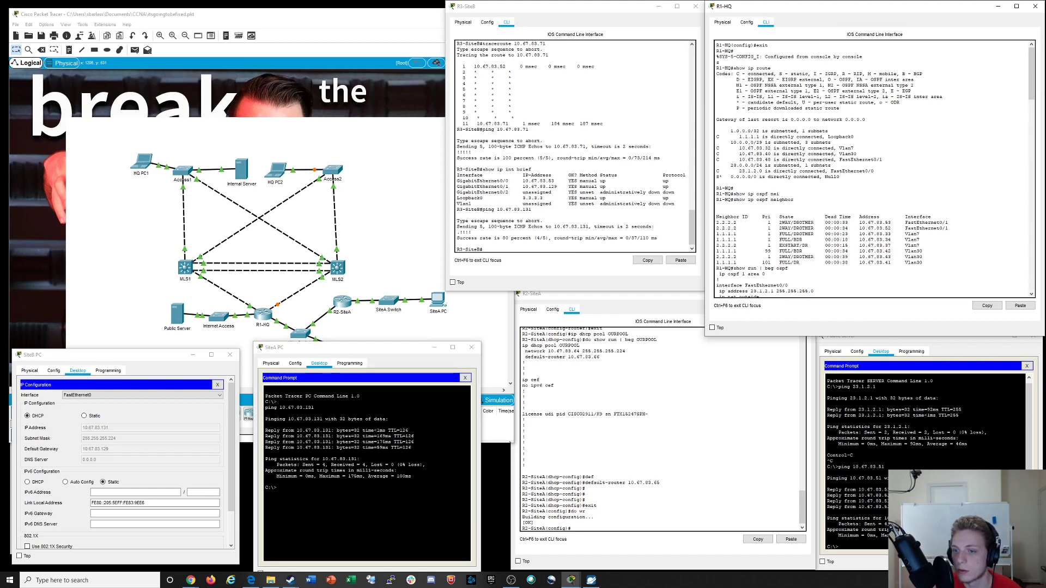
pyautogui.scroll(-15, 871, 169)
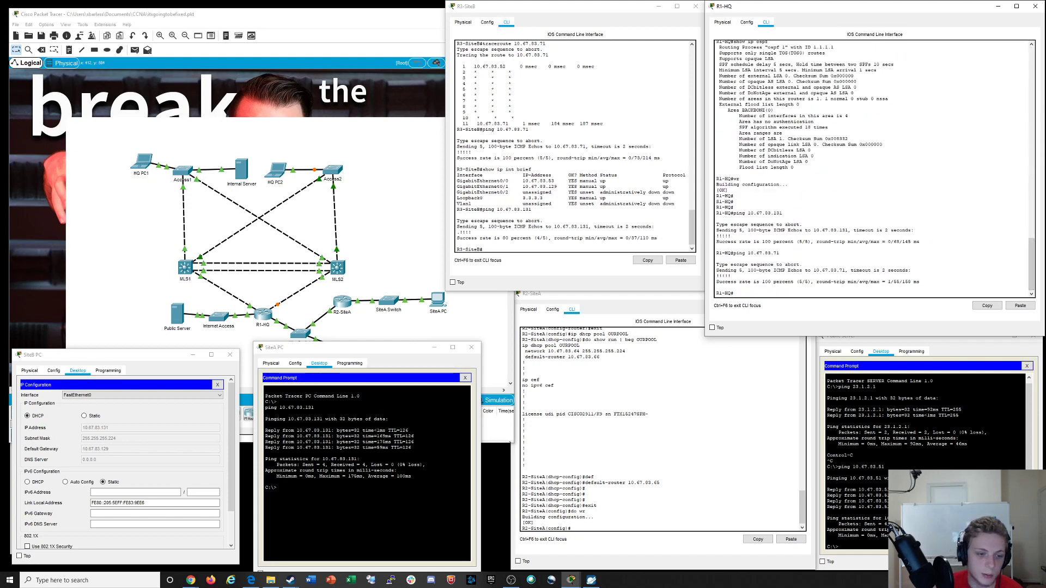
# Bring up the Public Server, close its command prompt and open its IP configuration to check the addressing
pyautogui.click(177, 314)
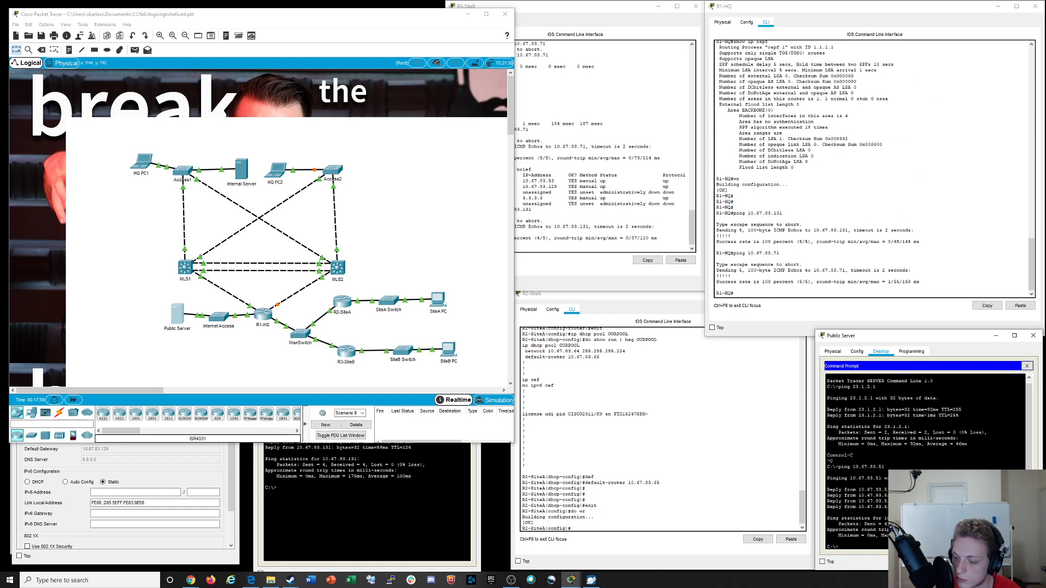
pyautogui.click(833, 352)
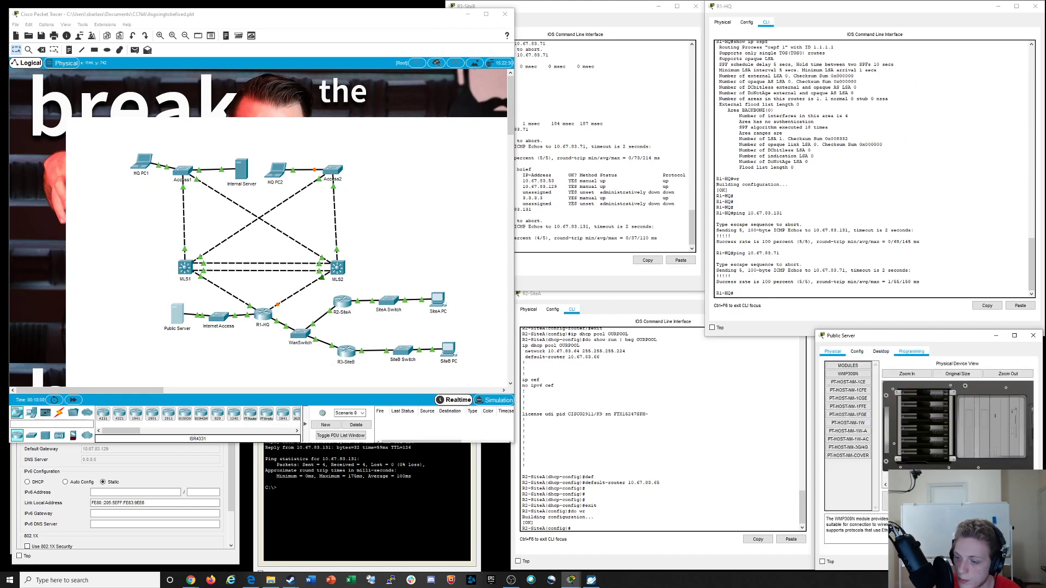
pyautogui.click(911, 351)
pyautogui.click(881, 351)
pyautogui.click(1027, 366)
pyautogui.click(911, 351)
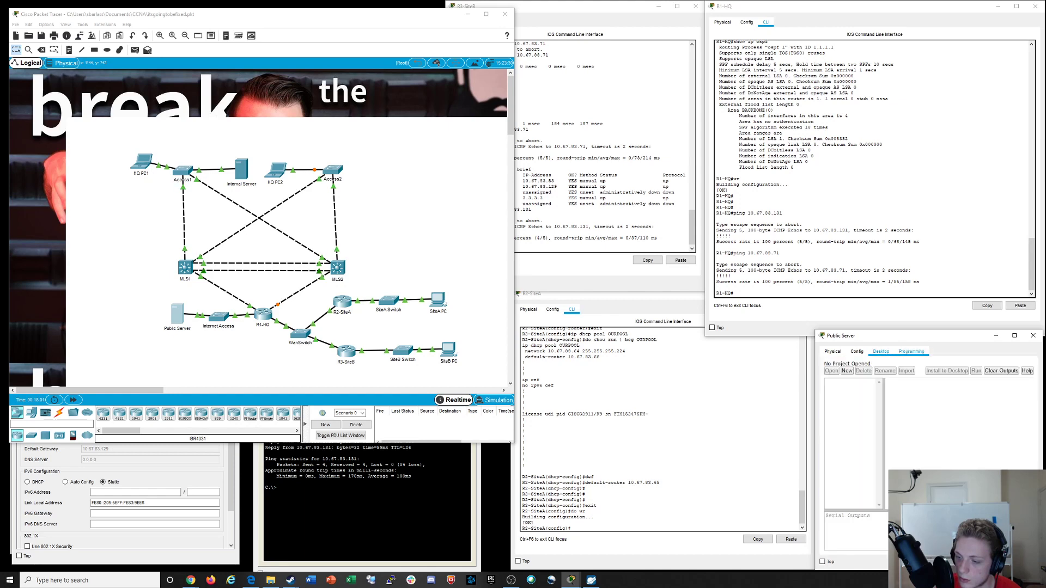
pyautogui.click(880, 352)
pyautogui.click(848, 384)
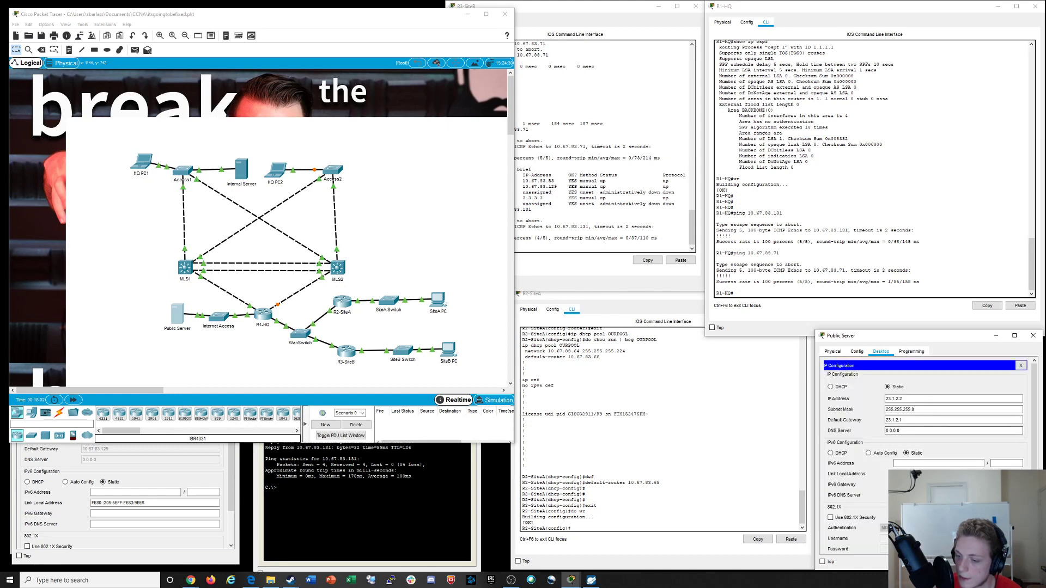
# Ping the Public Server at 23.1.2.2 from R1-HQ
pyautogui.click(781, 253)
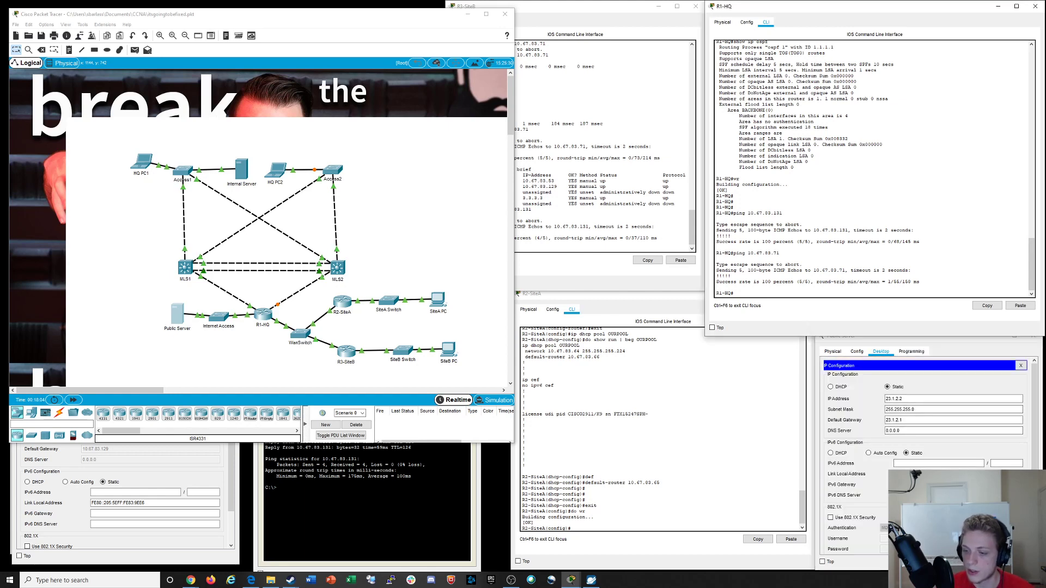
pyautogui.write('pijng')
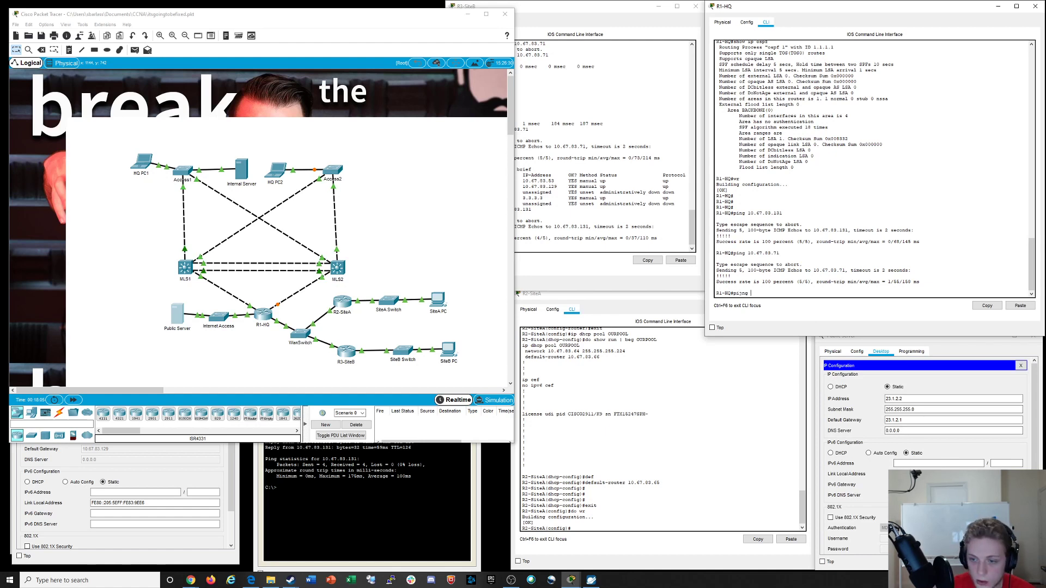
pyautogui.press('BackSpace')
pyautogui.press('BackSpace')
pyautogui.press('BackSpace')
pyautogui.press('BackSpace')
pyautogui.write('ng 23')
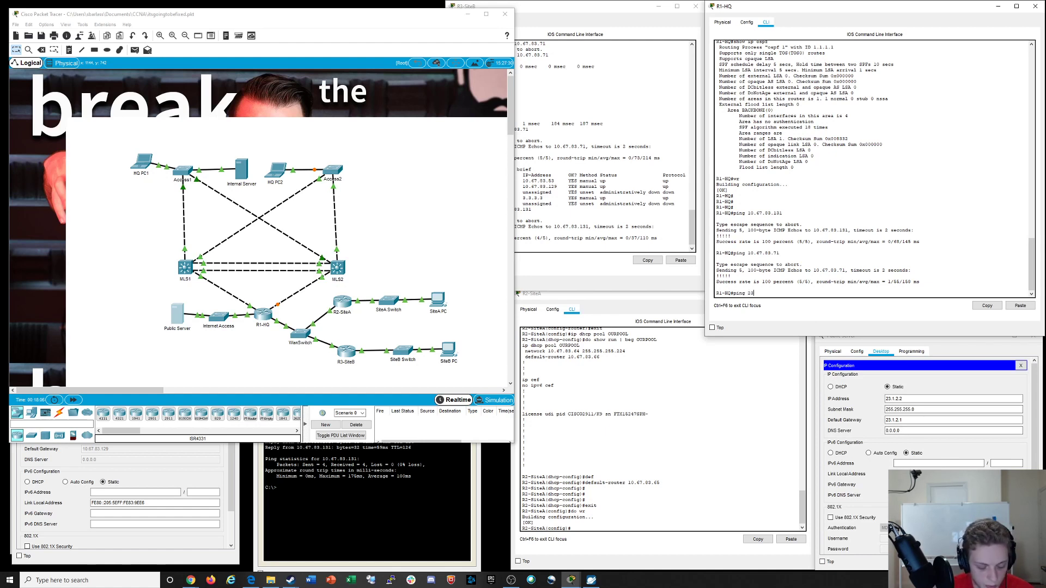
pyautogui.write('.1.2.2')
pyautogui.press('Return')
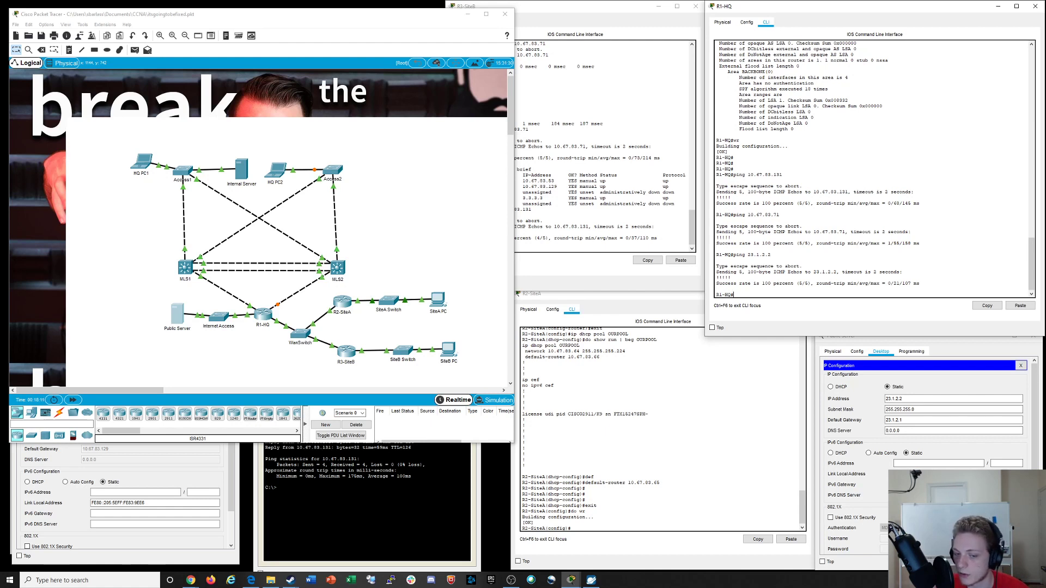
# Close the SiteB PC's IP configuration and ping the Public Server at 23.1.2.2 from the SiteB PC's and SiteA PC's command prompts
pyautogui.click(359, 501)
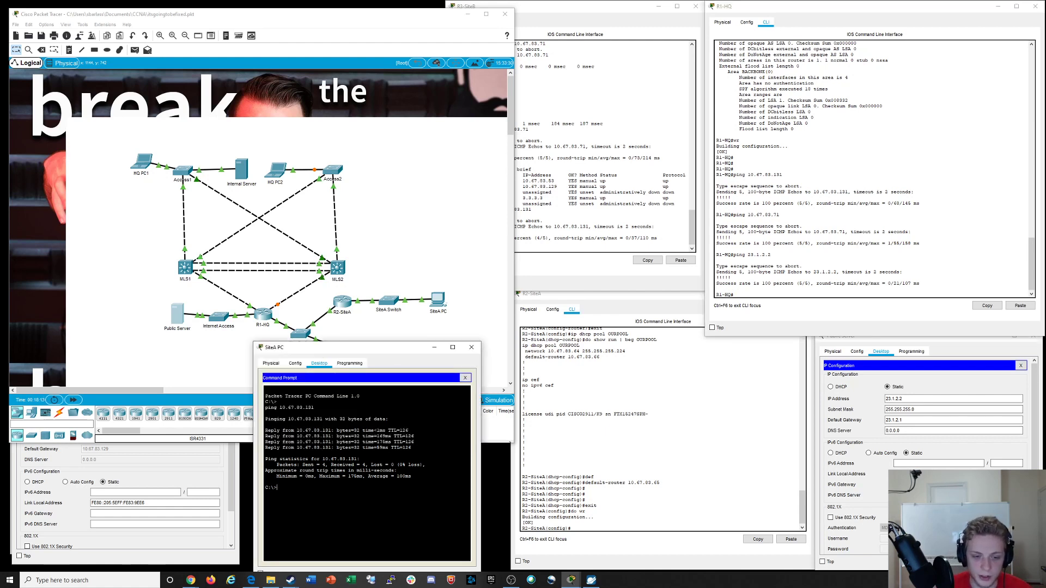
pyautogui.hotkey('alt', 'Tab')
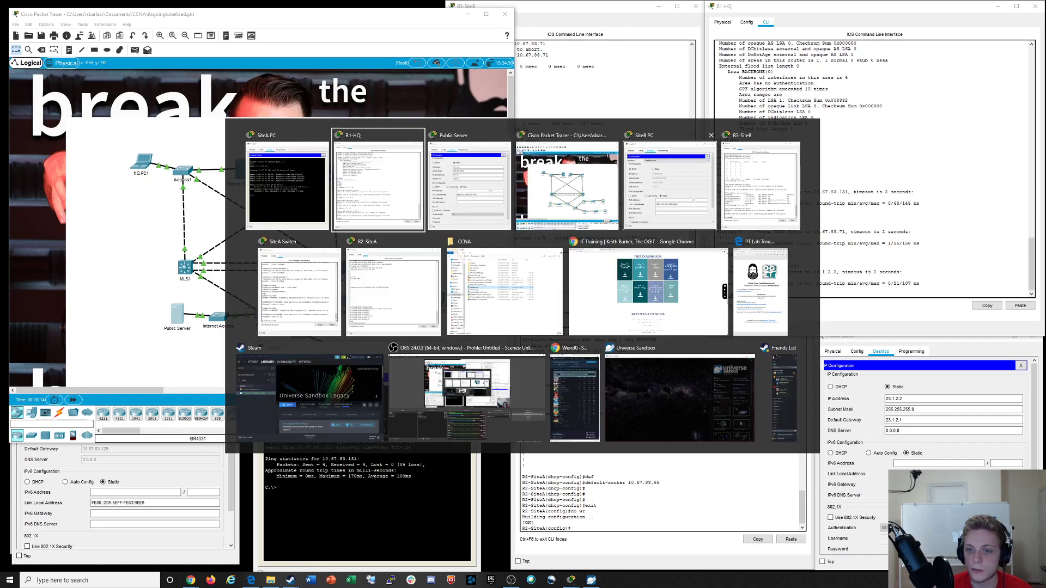
pyautogui.click(670, 186)
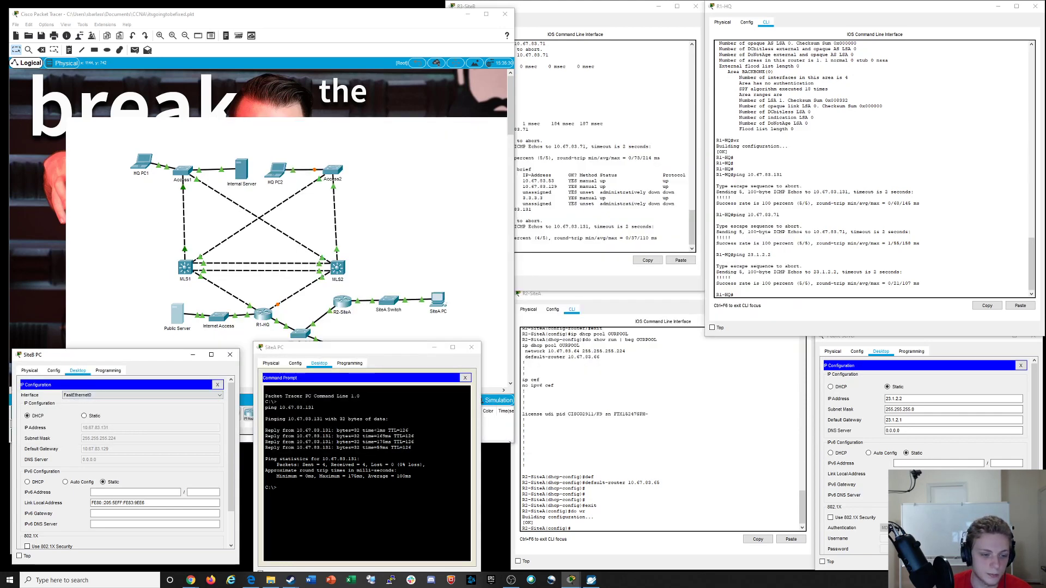
pyautogui.click(218, 384)
pyautogui.click(194, 404)
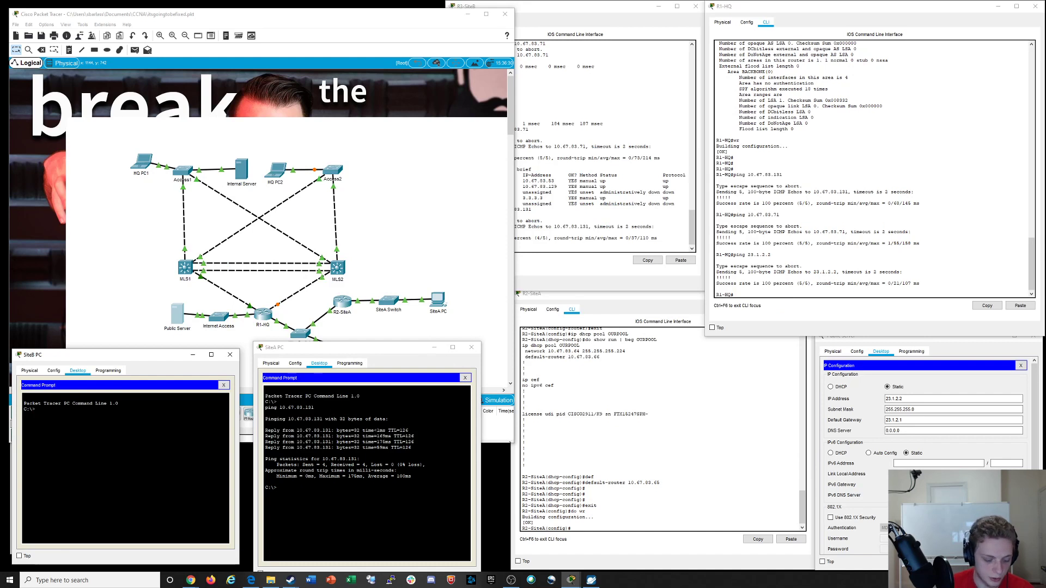
pyautogui.write('ping 23.1')
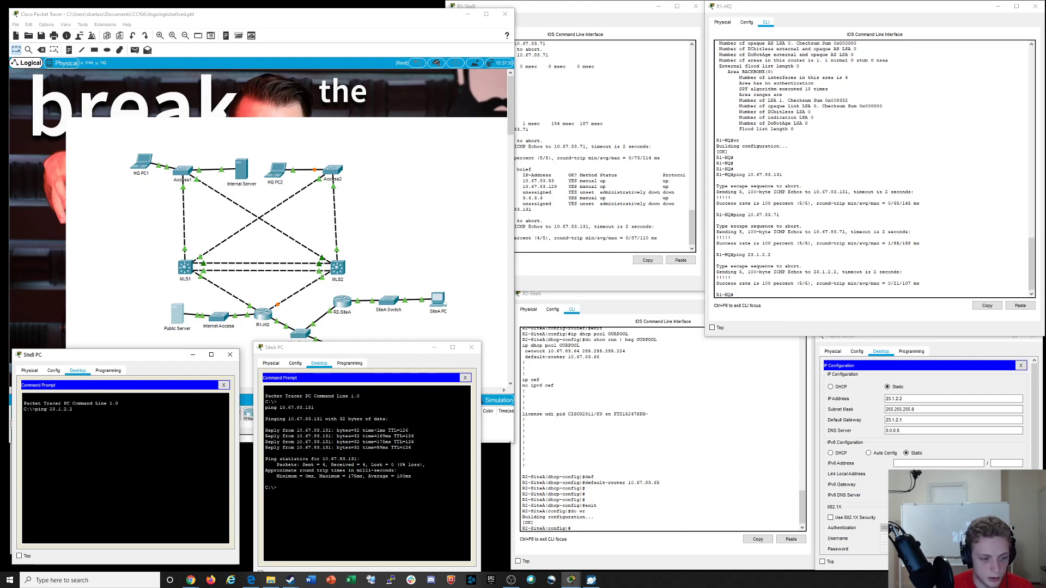
pyautogui.write('.2.2')
pyautogui.press('Return')
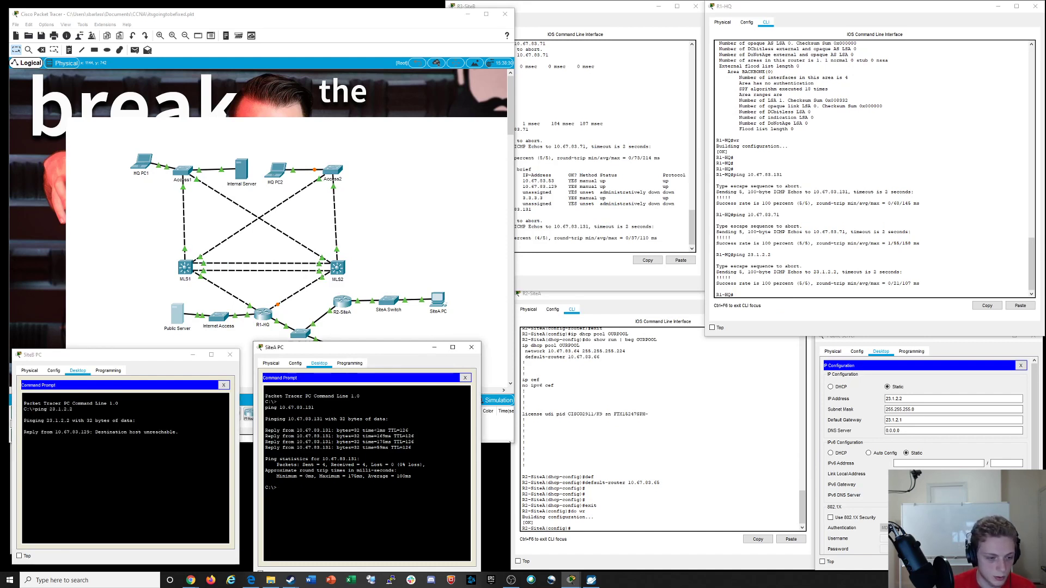
pyautogui.write('ping 23.1.2.2')
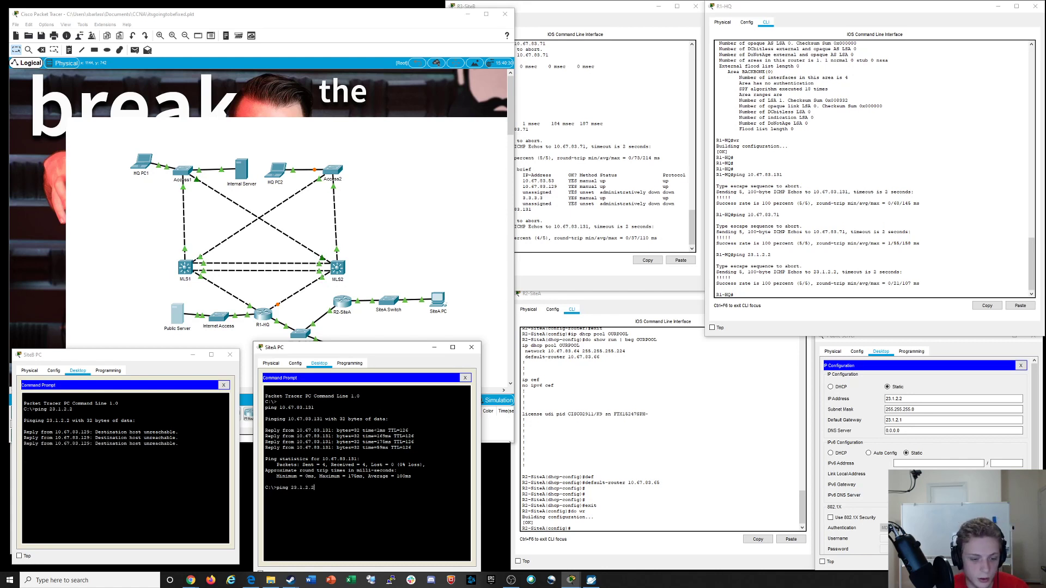
pyautogui.press('Return')
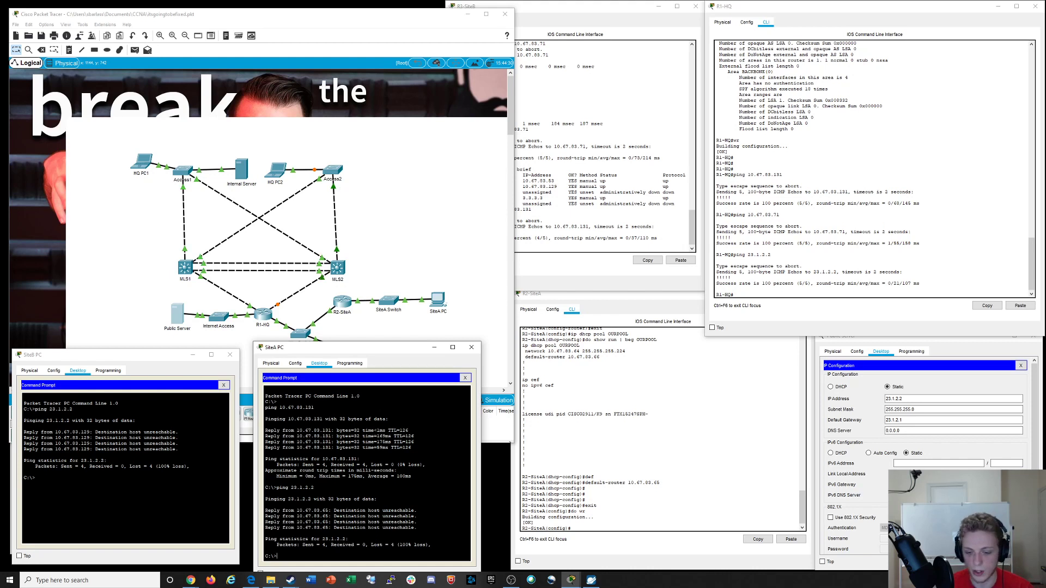
# Return R2-SiteA from global configuration mode to privileged EXEC mode
pyautogui.click(585, 488)
pyautogui.press('Return')
pyautogui.press('Return')
pyautogui.press('Return')
pyautogui.press('Return')
pyautogui.write('en')
pyautogui.press('Return')
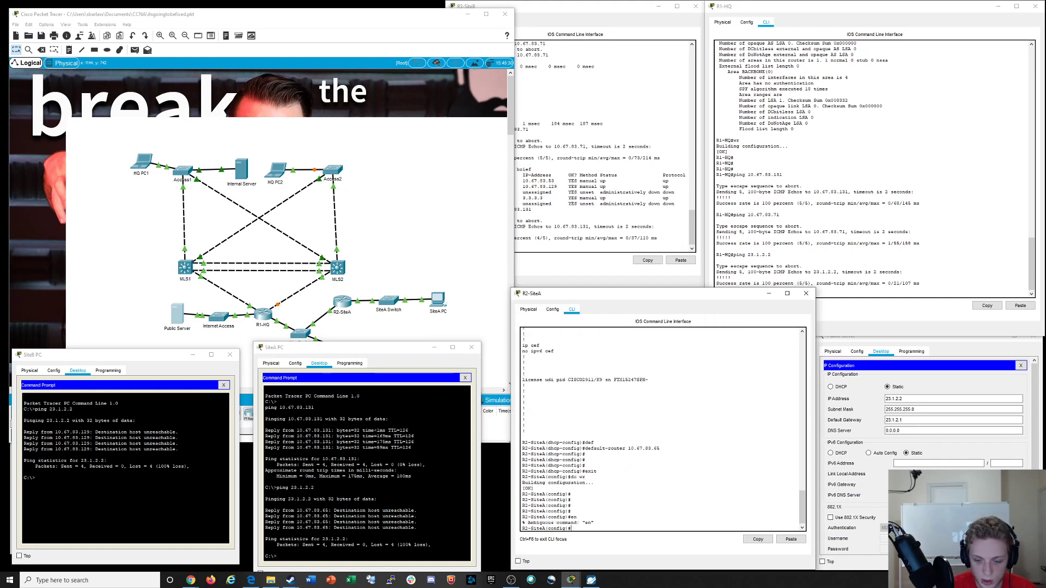
pyautogui.write('end')
pyautogui.press('Return')
pyautogui.press('Return')
pyautogui.press('Return')
pyautogui.press('Return')
pyautogui.press('Return')
pyautogui.press('Return')
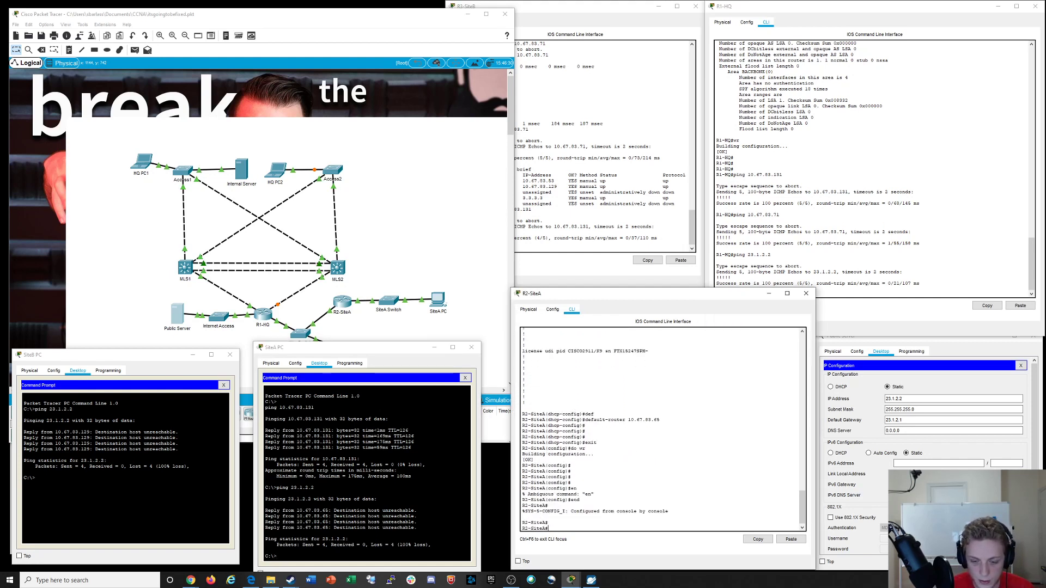
# Show the IP routing table on R2-SiteA and examine its routes and gateway of last resort
pyautogui.write('show ip route')
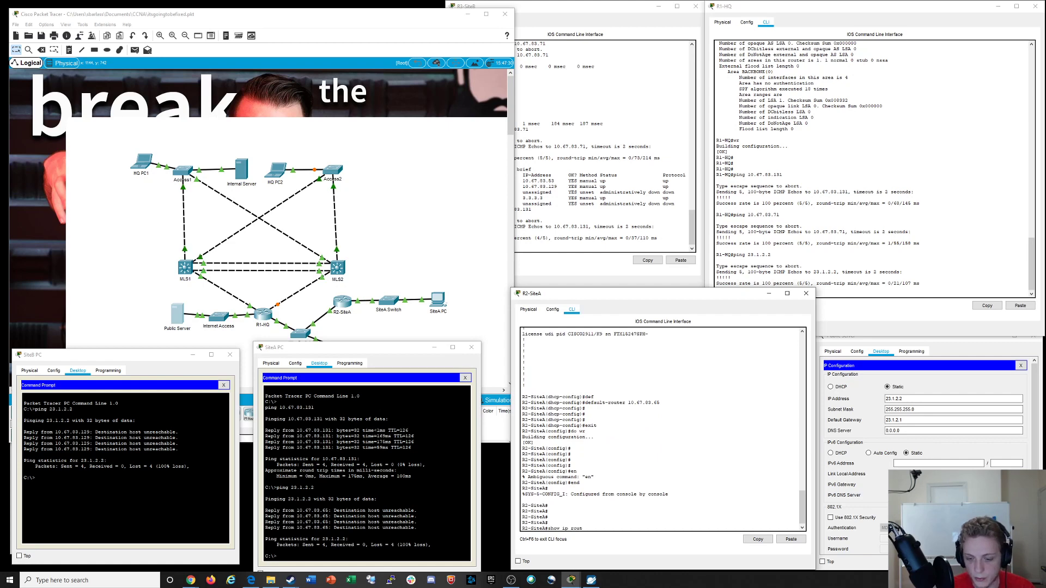
pyautogui.press('Return')
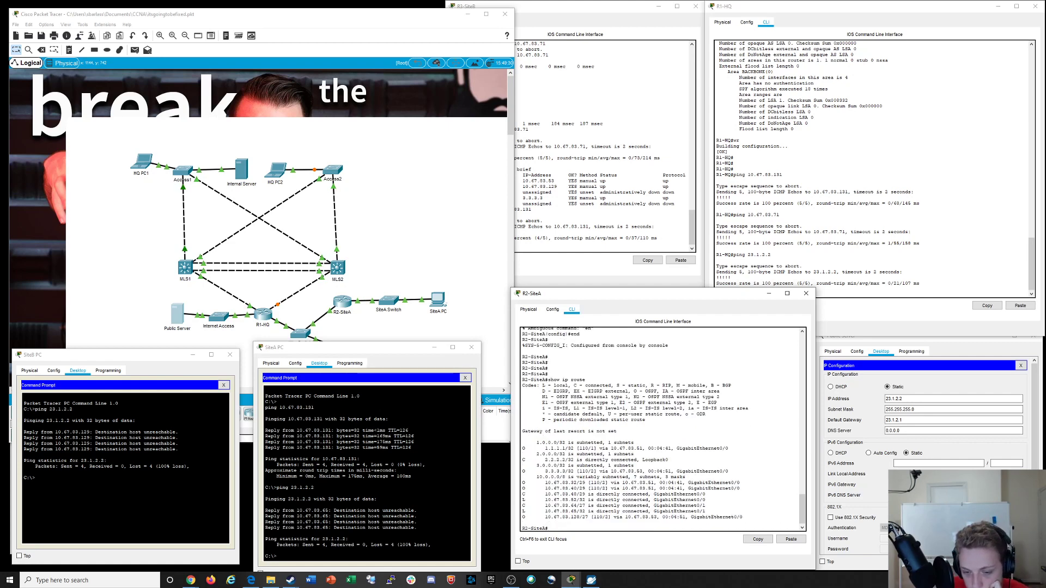
pyautogui.moveTo(522, 443); pyautogui.dragTo(648, 517)
pyautogui.click(648, 517)
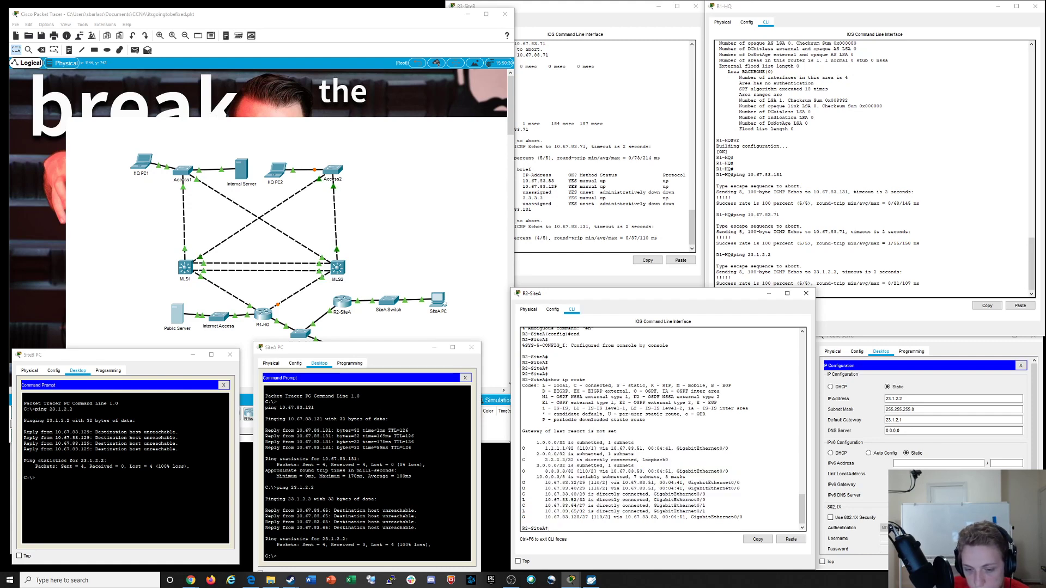
pyautogui.moveTo(552, 430); pyautogui.dragTo(618, 432)
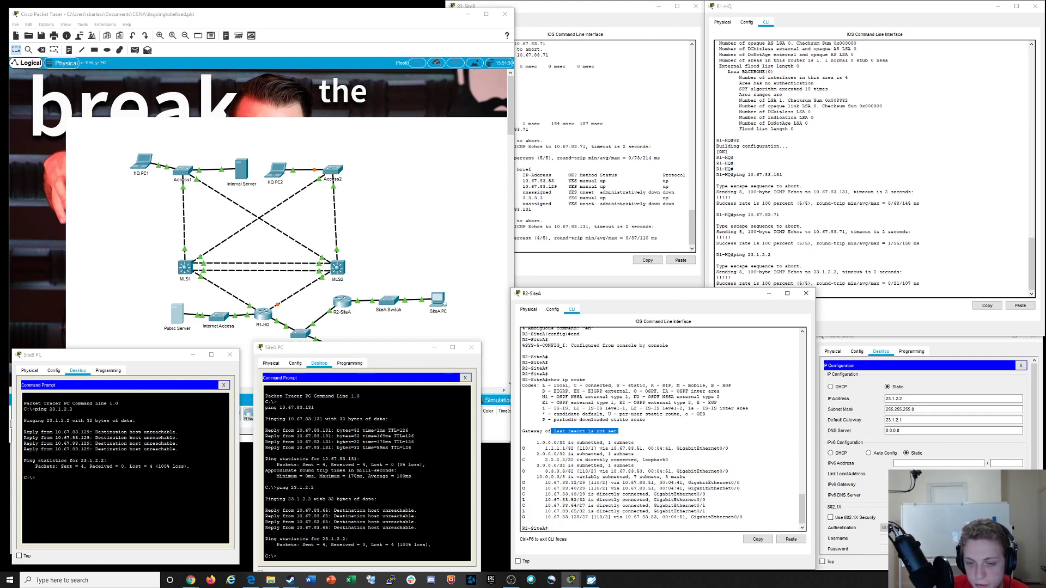
# Show R1-HQ's running configuration starting at router ospf and check the default-information originate line
pyautogui.click(716, 248)
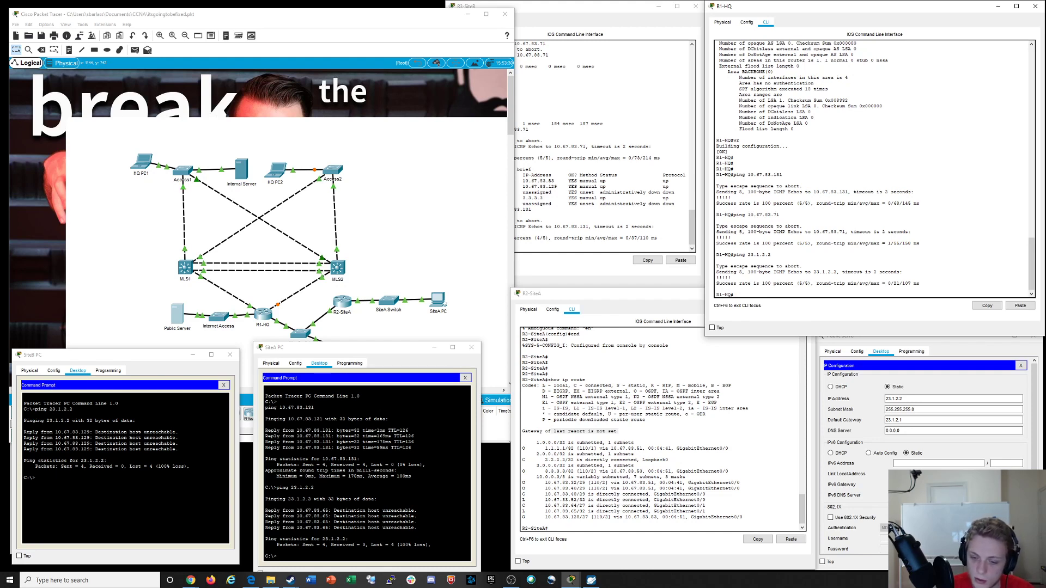
pyautogui.press('Return')
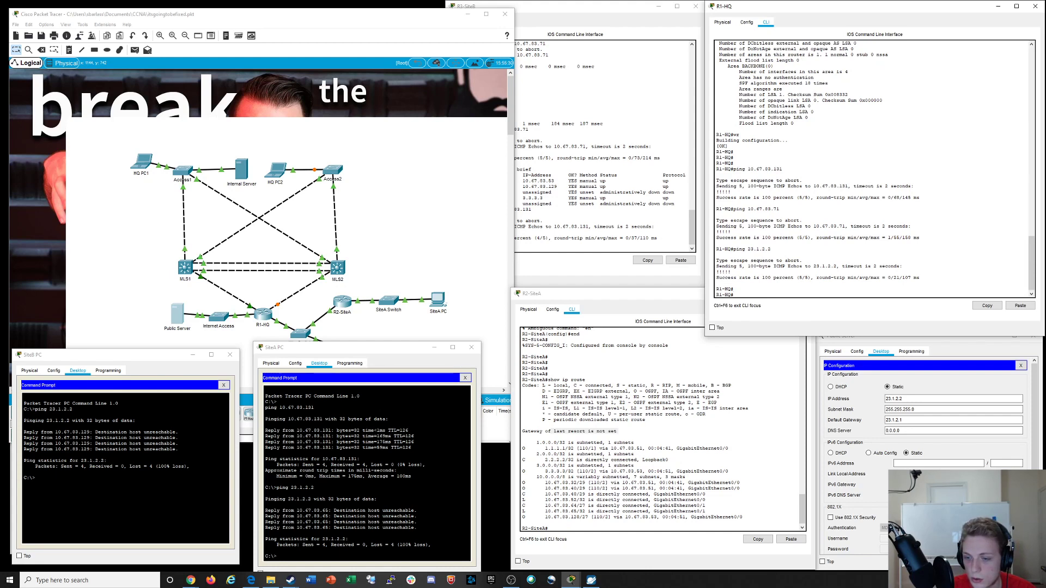
pyautogui.write('show')
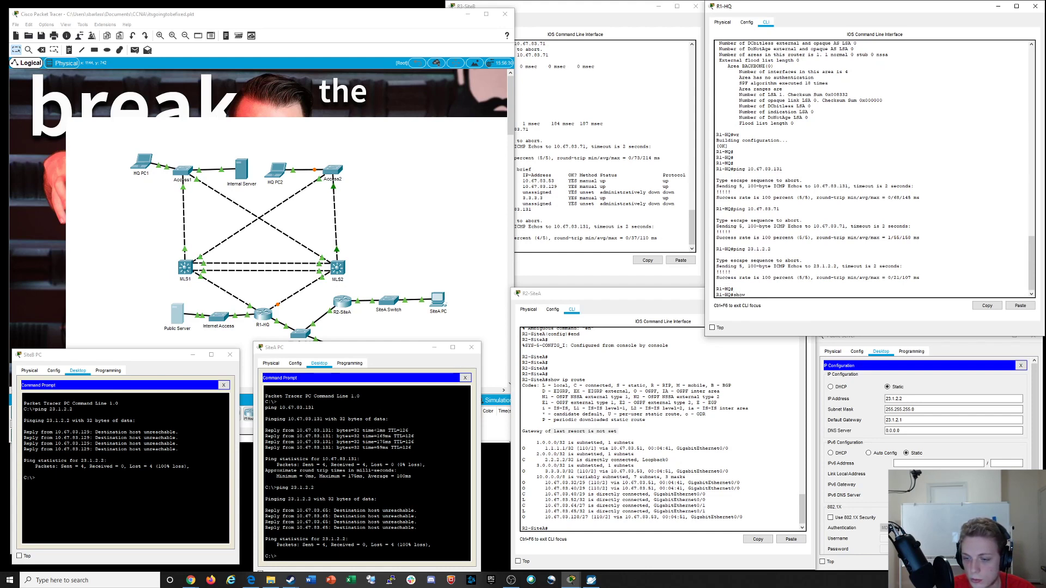
pyautogui.write(' run | incl')
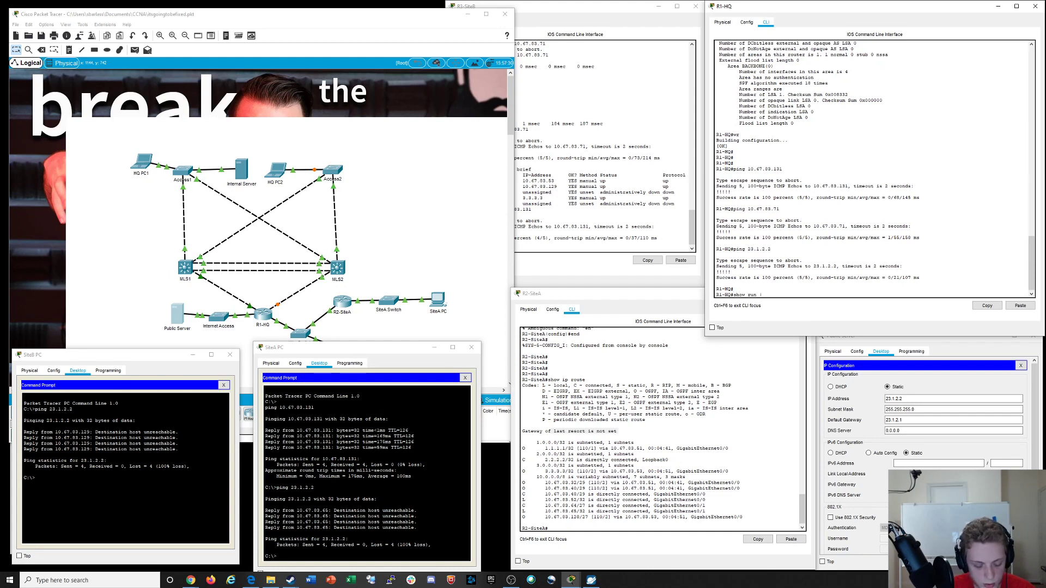
pyautogui.press('BackSpace')
pyautogui.press('BackSpace')
pyautogui.press('BackSpace')
pyautogui.press('BackSpace')
pyautogui.write('beg')
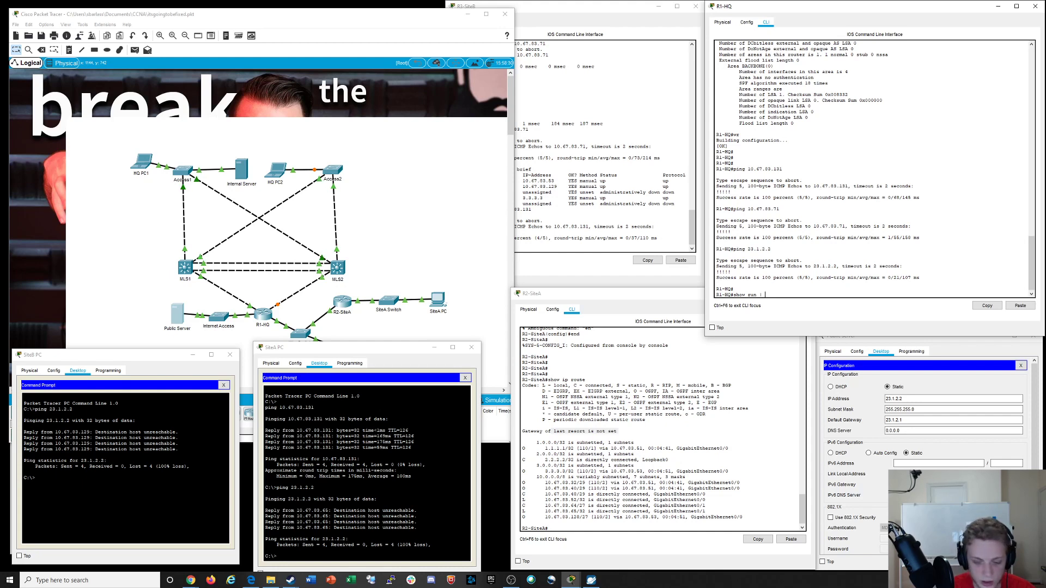
pyautogui.write(' router ospf')
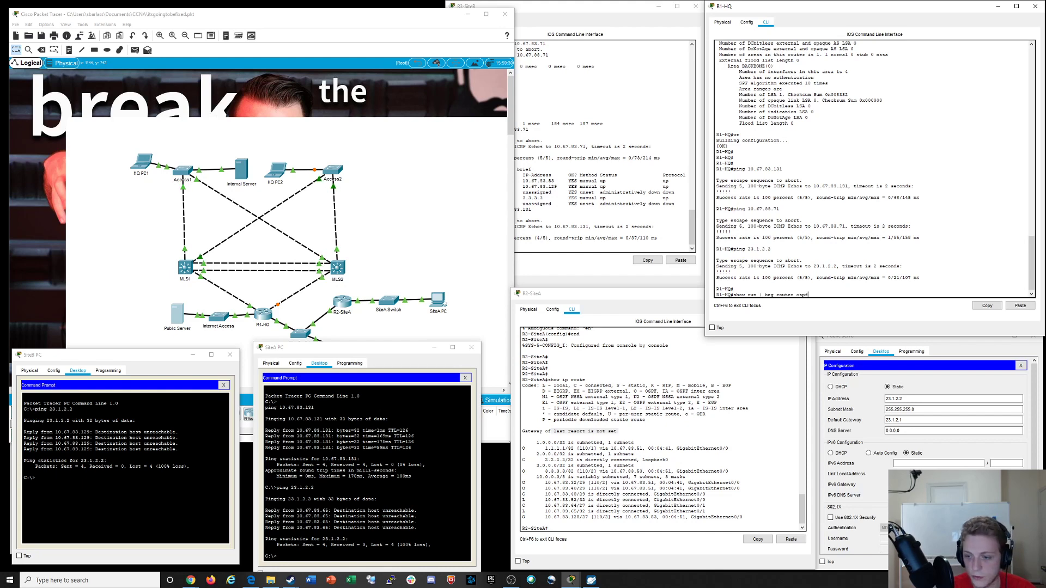
pyautogui.press('Return')
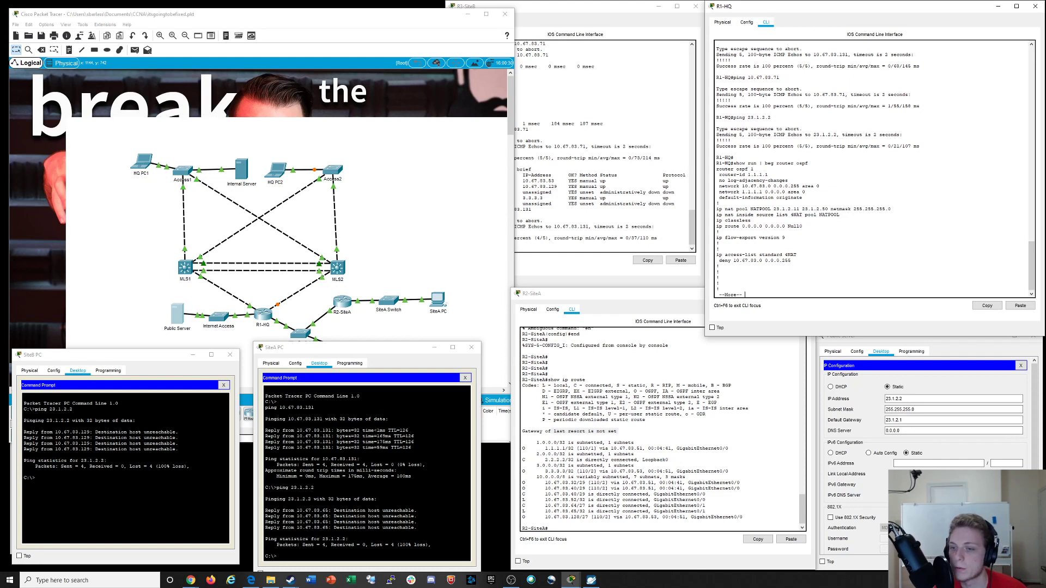
pyautogui.tripleClick(760, 197)
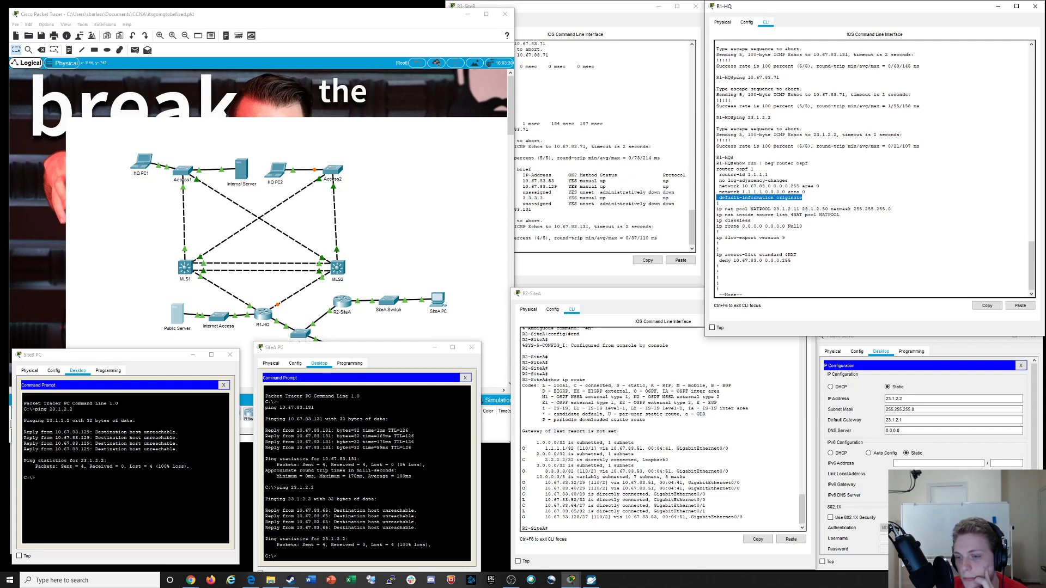
pyautogui.click(760, 198)
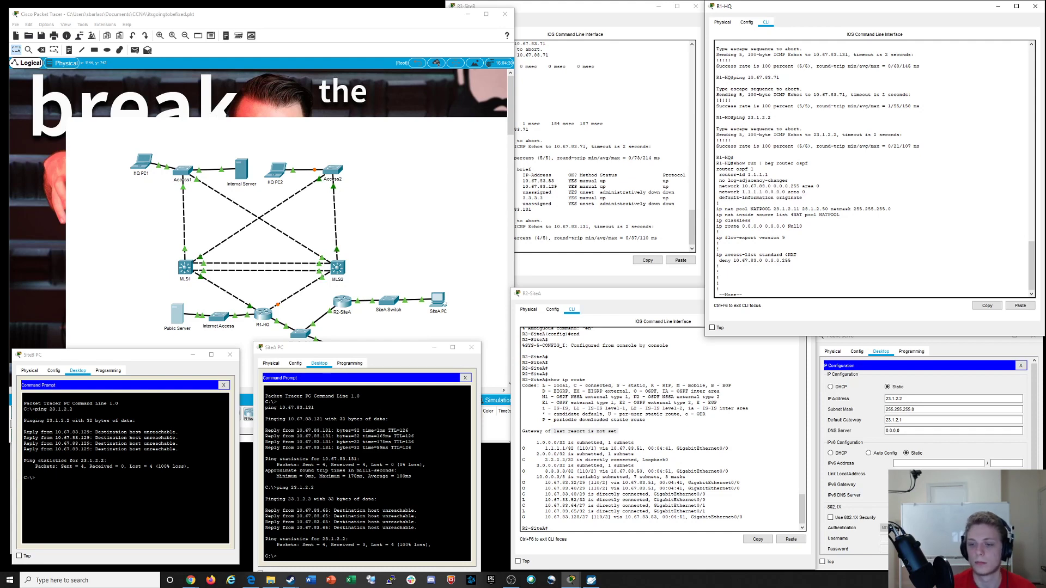
# Show the full IP routing table on R1-HQ and compare its gateway of last resort and OSPF setup with R2-SiteA's routes
pyautogui.write('qshow')
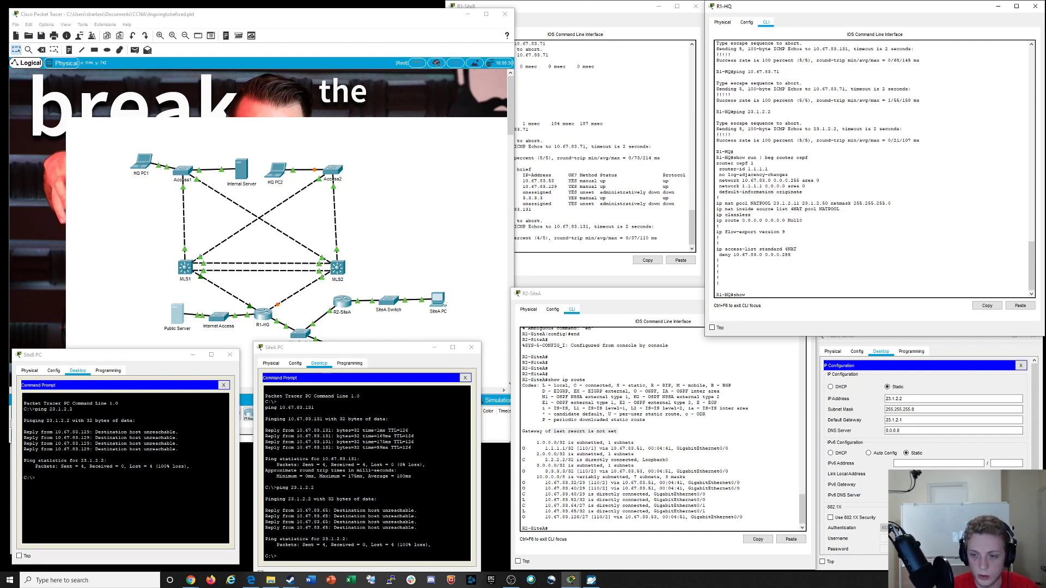
pyautogui.write(' ip rout')
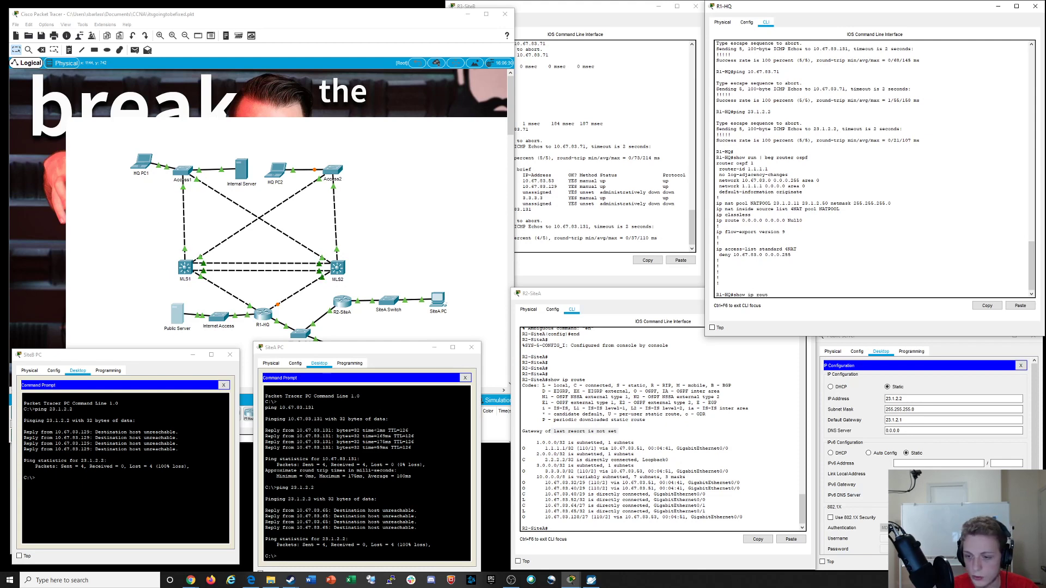
pyautogui.write('e')
pyautogui.press('Return')
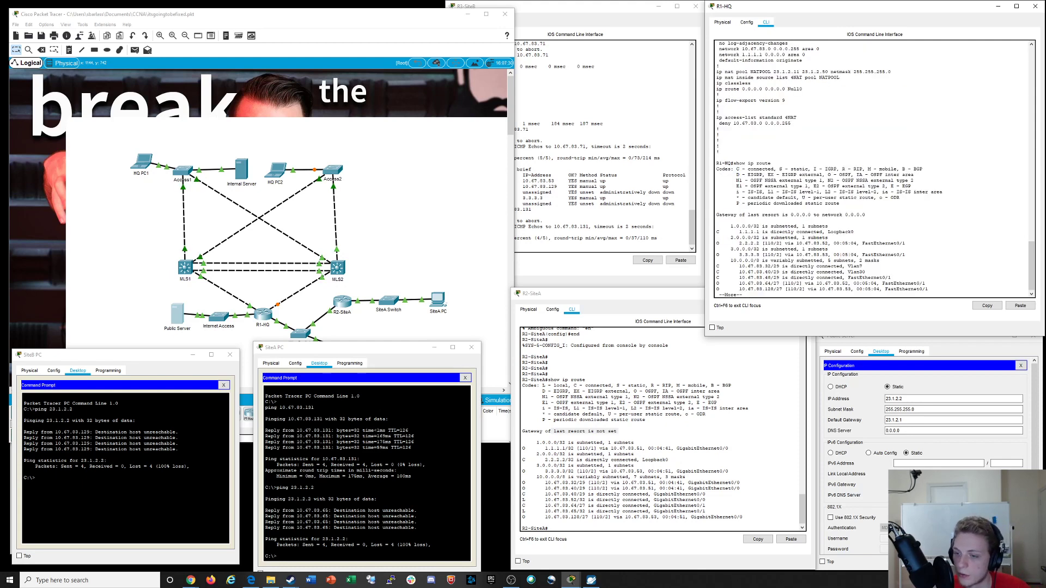
pyautogui.moveTo(865, 215); pyautogui.dragTo(788, 215)
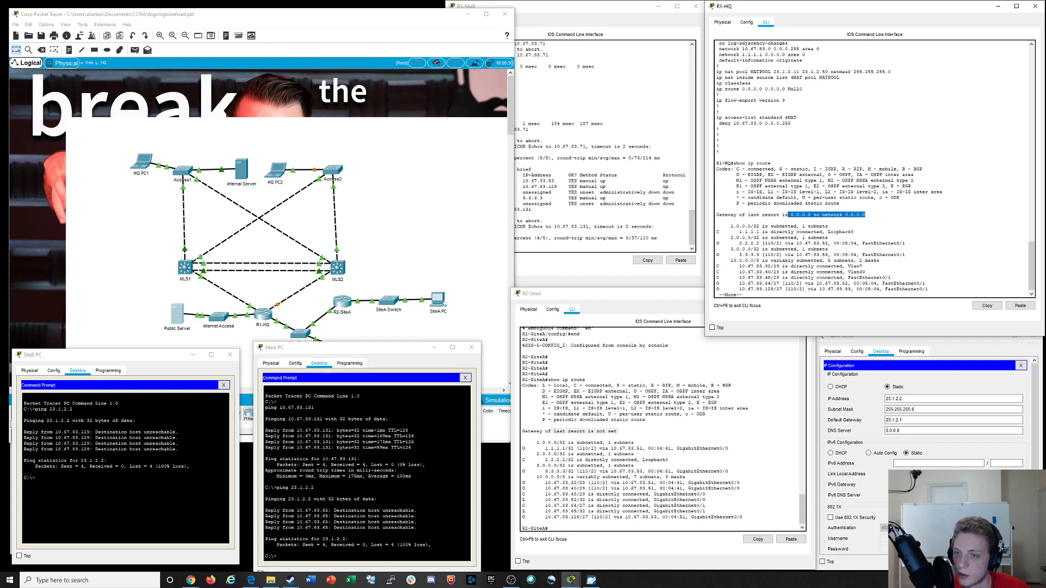
pyautogui.scroll(1, 790, 214)
pyautogui.moveTo(719, 85); pyautogui.dragTo(717, 56)
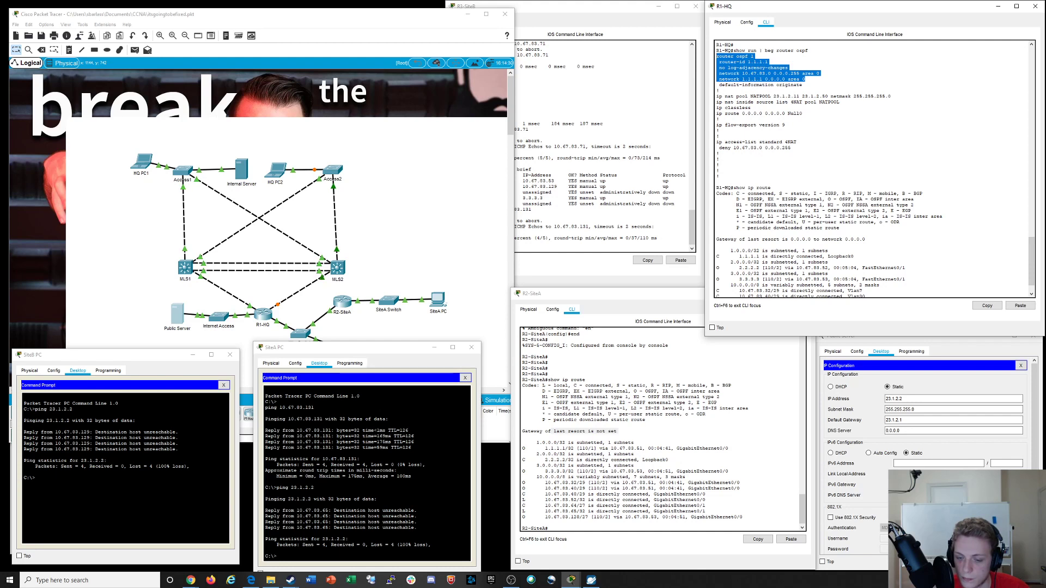
pyautogui.moveTo(611, 448); pyautogui.dragTo(654, 449)
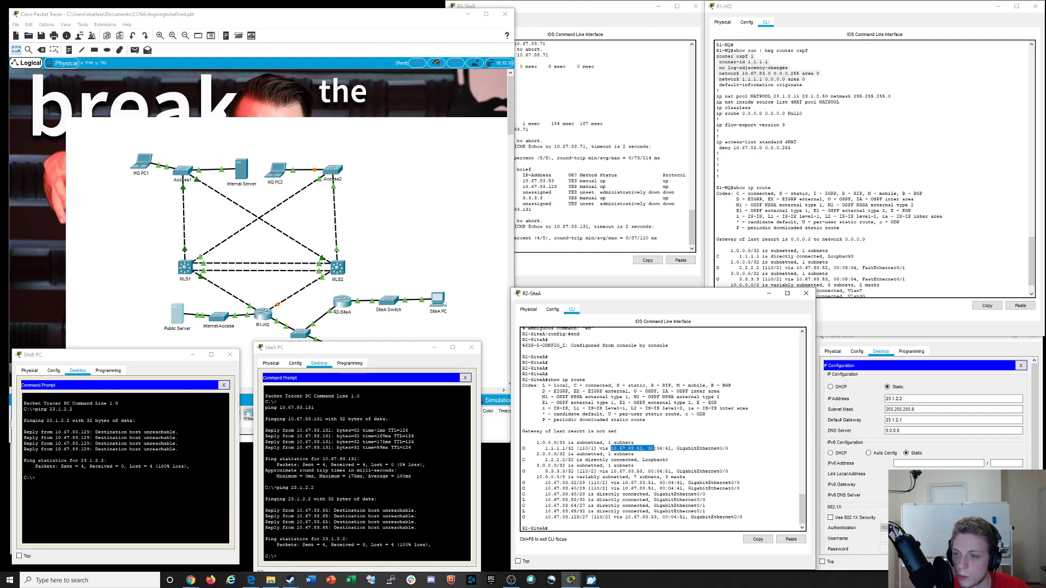
pyautogui.click(872, 163)
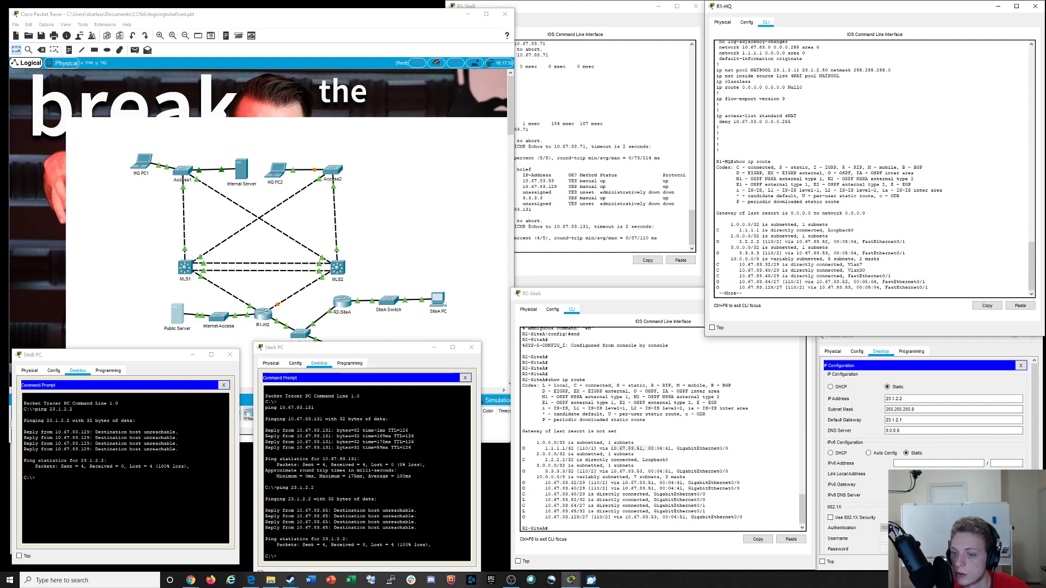
pyautogui.press('space')
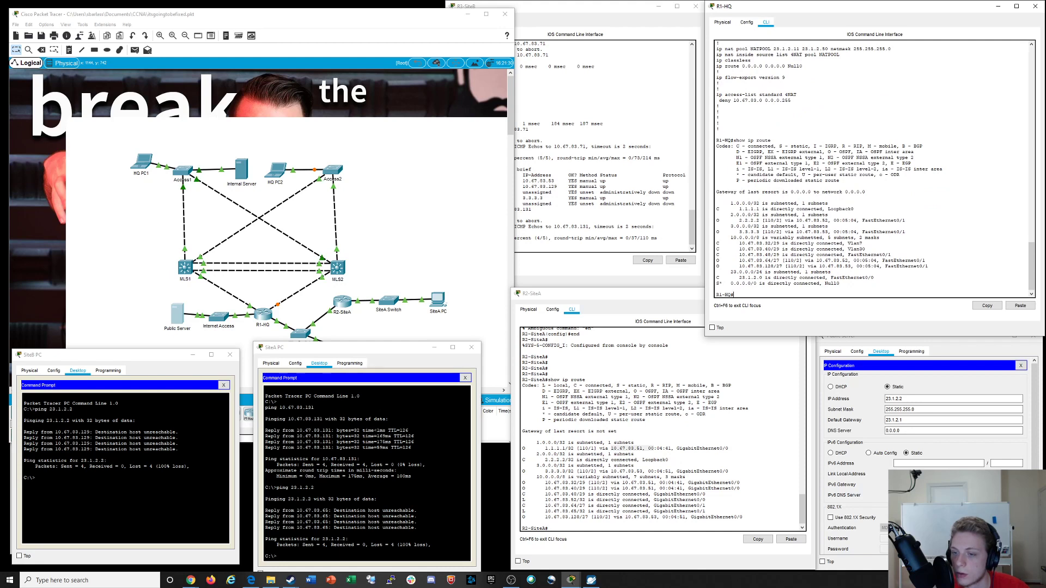
# Show the IP interface brief on R1-HQ and compare FastEthernet0/1's address with the OSPF next hops in R2-SiteA's routing table
pyautogui.write('s')
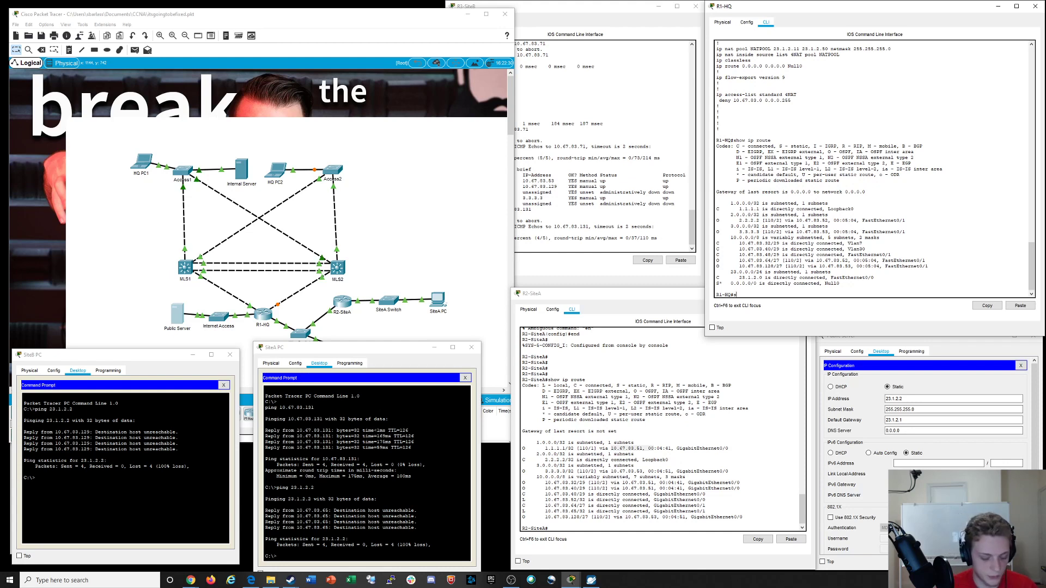
pyautogui.write('how ip int brief')
pyautogui.press('Return')
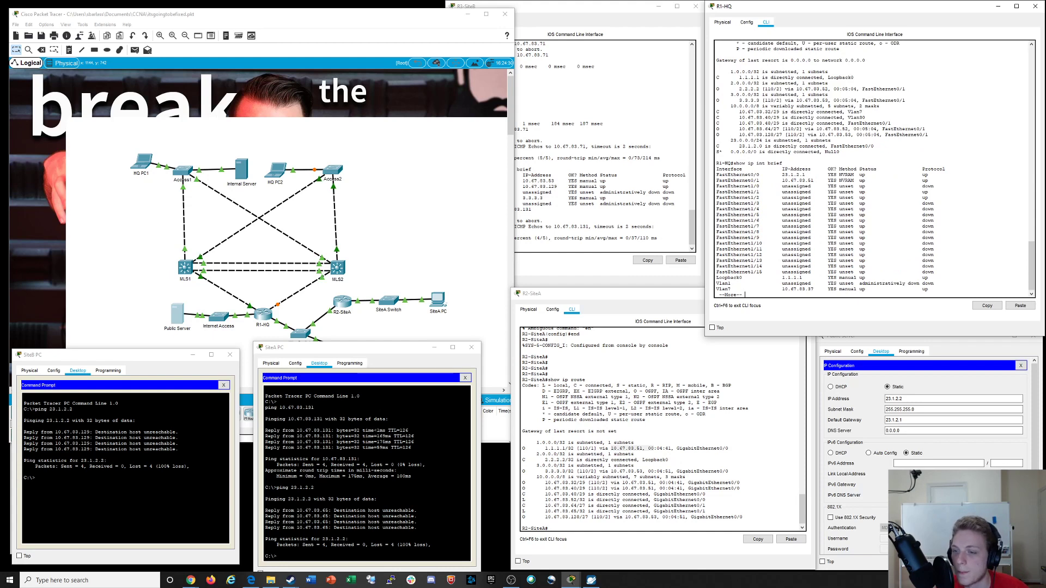
pyautogui.moveTo(813, 181); pyautogui.dragTo(735, 180)
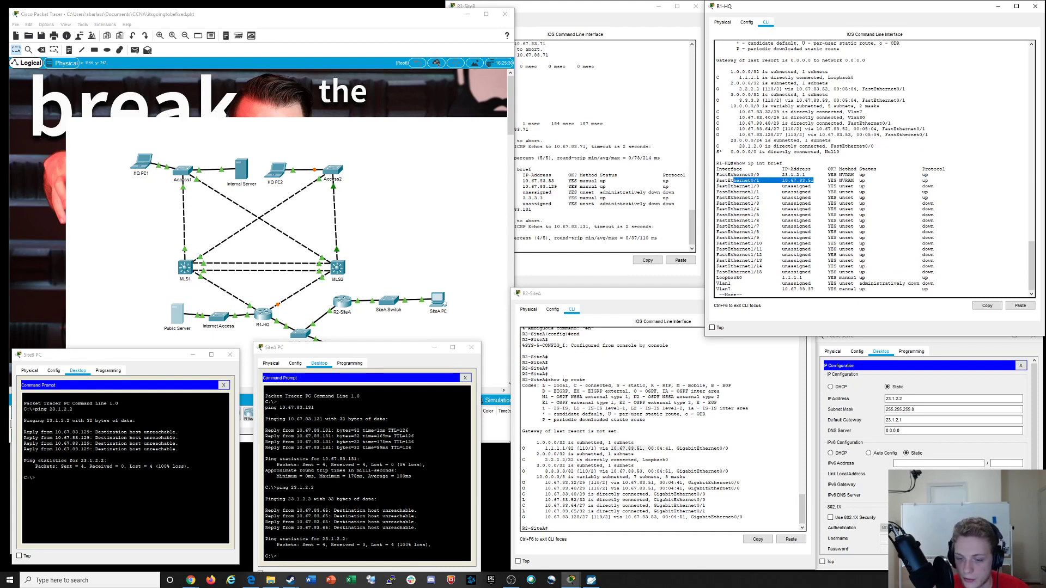
pyautogui.moveTo(643, 449); pyautogui.dragTo(545, 448)
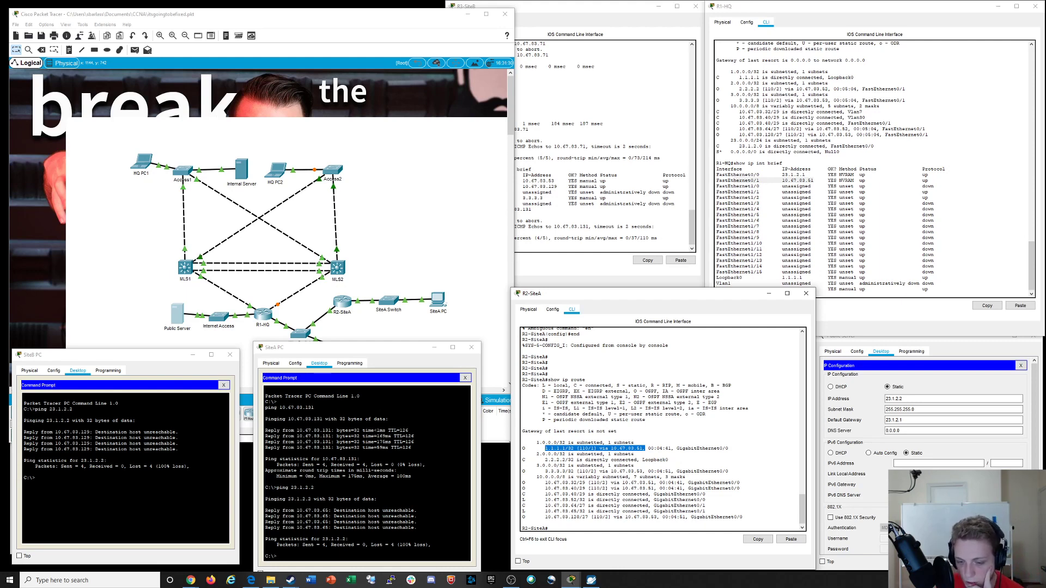
pyautogui.moveTo(590, 489); pyautogui.dragTo(533, 483)
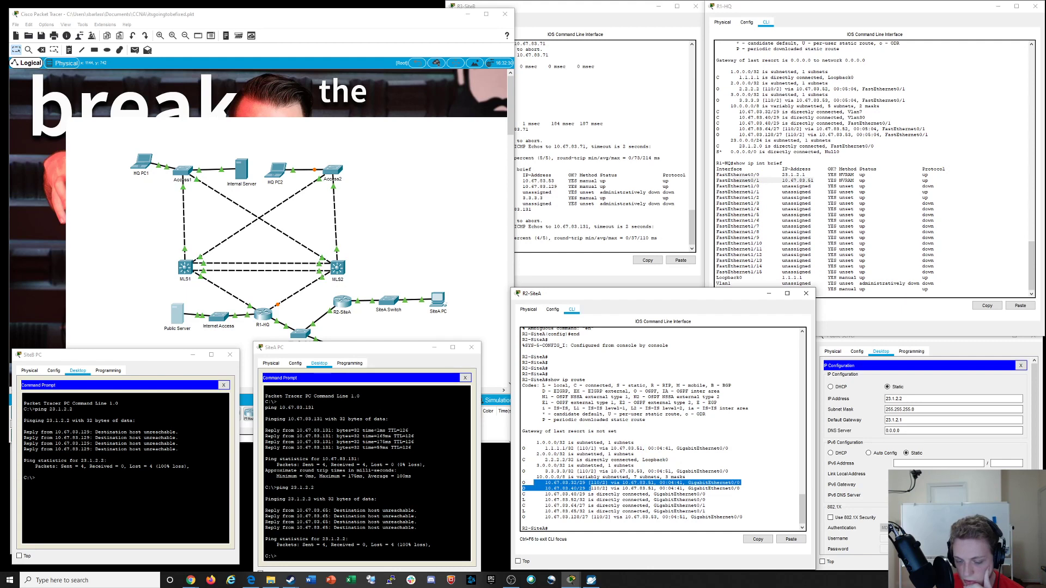
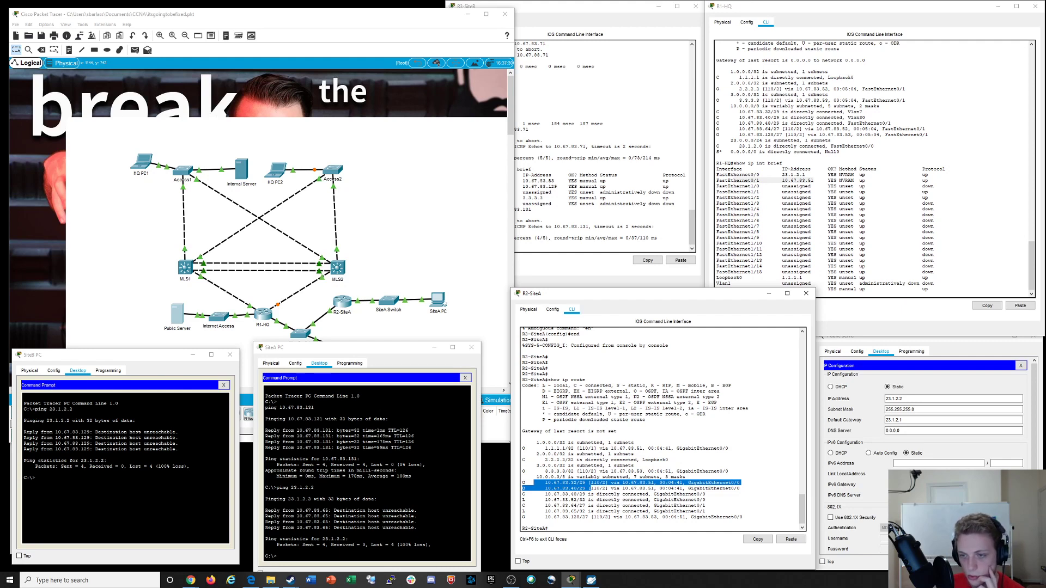
# Examine the static default route and its Null0 exit interface in R1-HQ's routing table
pyautogui.click(757, 220)
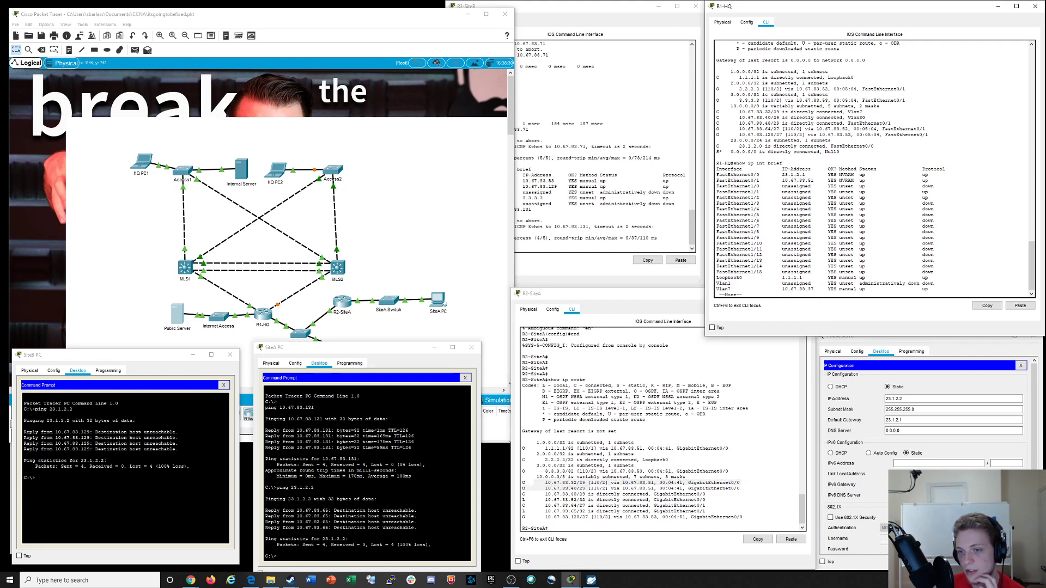
pyautogui.moveTo(716, 152); pyautogui.dragTo(840, 152)
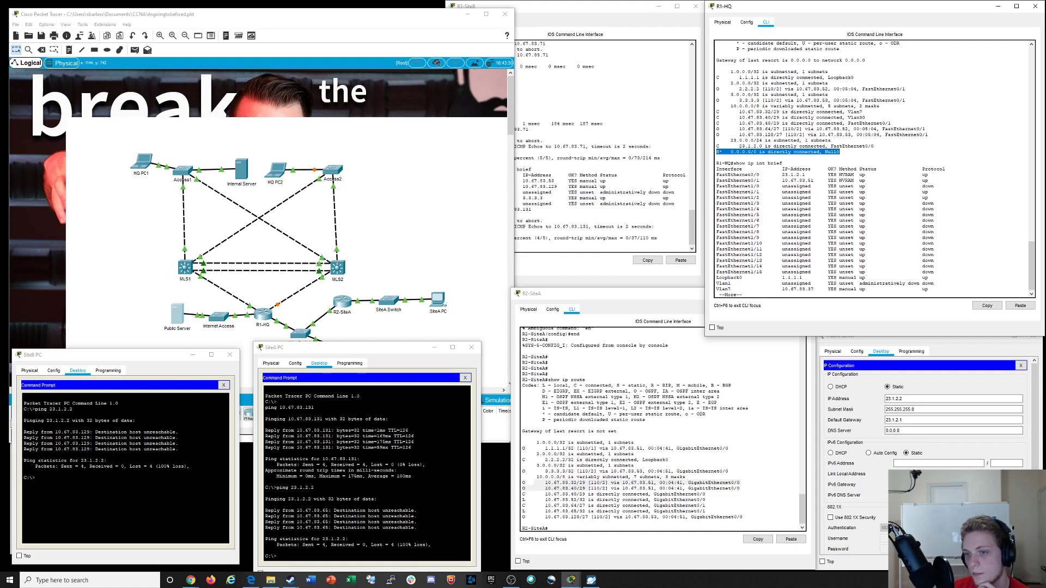
pyautogui.moveTo(822, 152); pyautogui.dragTo(840, 152)
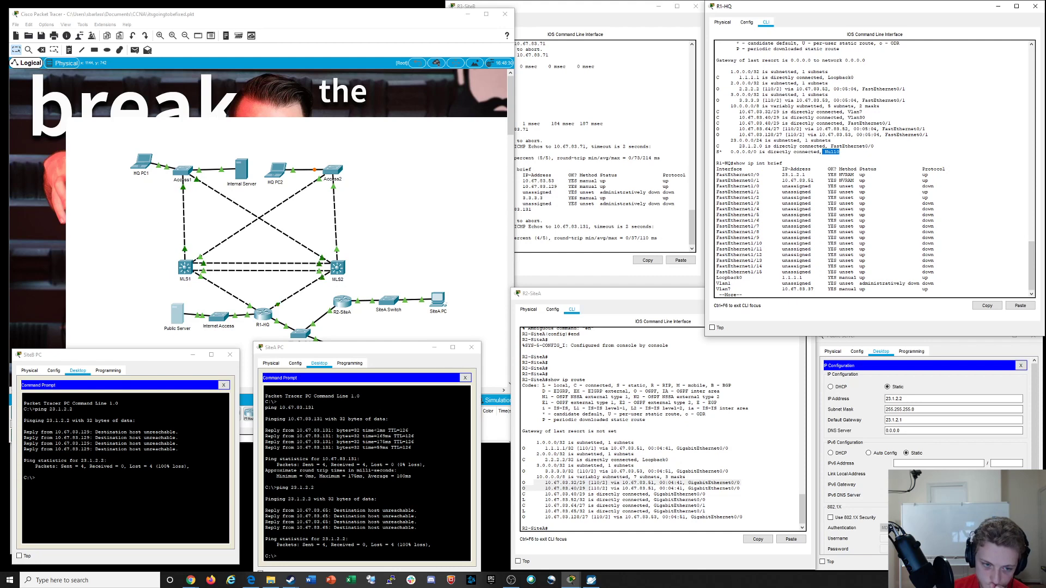
pyautogui.click(866, 163)
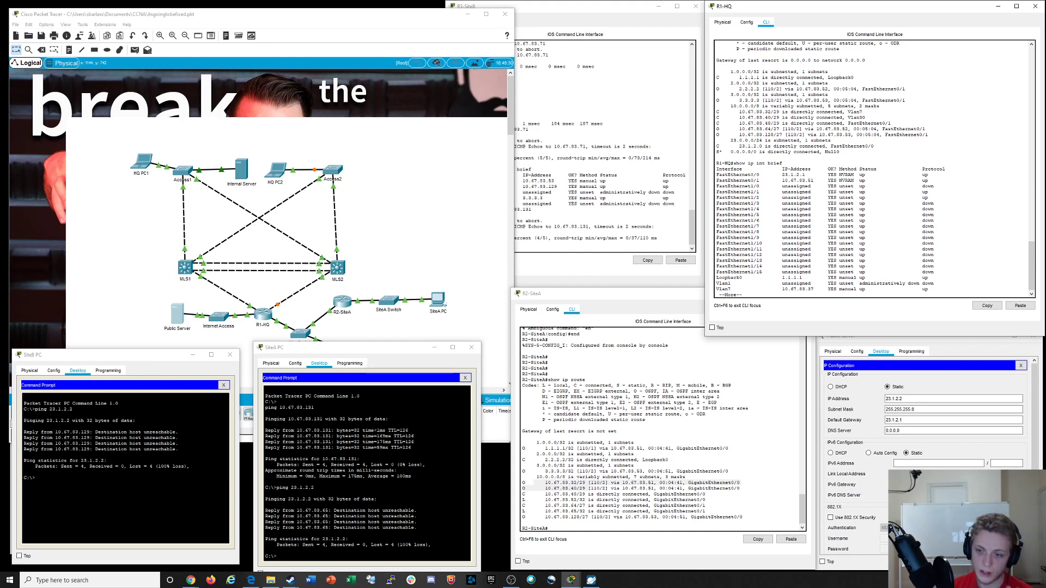
# Leave the interface listing on R1-HQ and enter global configuration mode
pyautogui.press('Return')
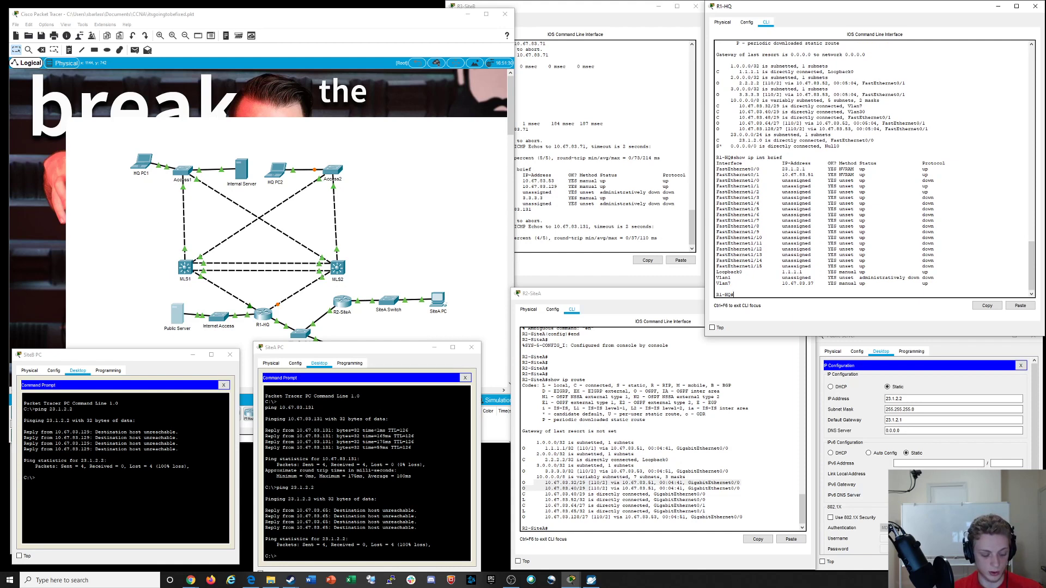
pyautogui.write('conf t')
pyautogui.press('Return')
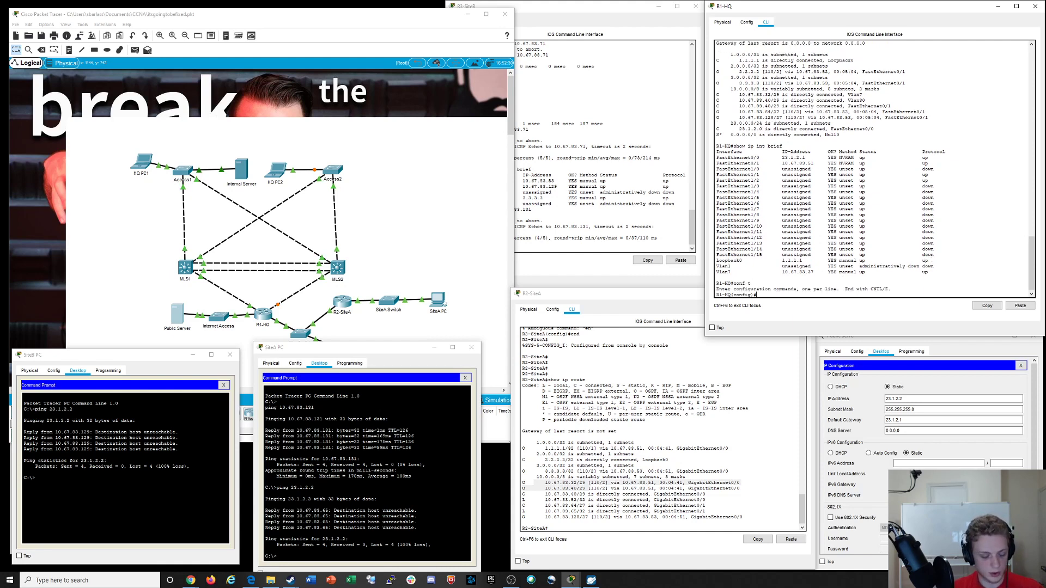
pyautogui.write('ip route 0')
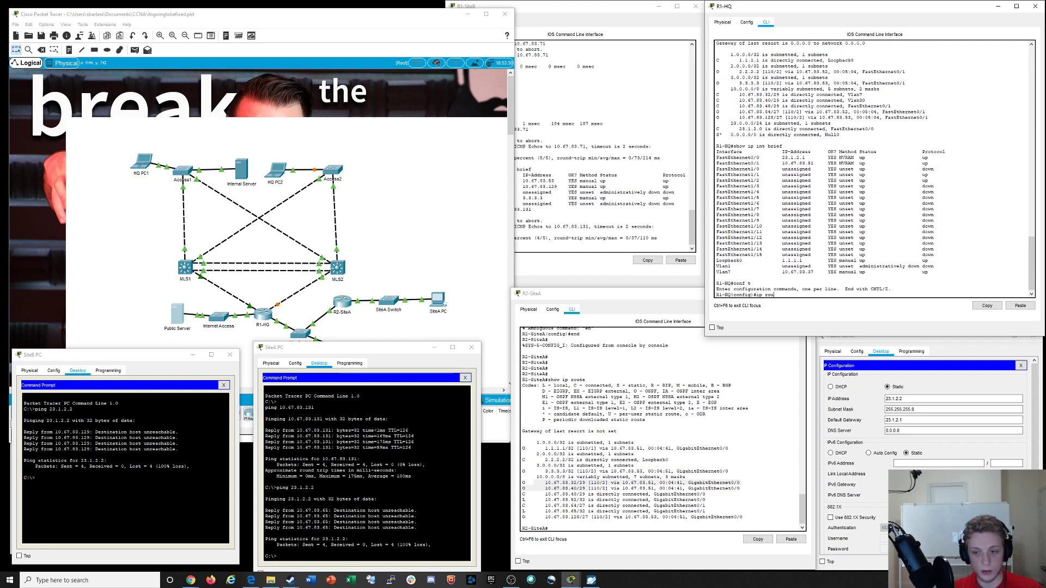
pyautogui.press('BackSpace')
pyautogui.press('BackSpace')
pyautogui.press('BackSpace')
pyautogui.press('BackSpace')
pyautogui.press('BackSpace')
pyautogui.press('BackSpace')
pyautogui.press('BackSpace')
pyautogui.press('BackSpace')
pyautogui.press('BackSpace')
pyautogui.press('BackSpace')
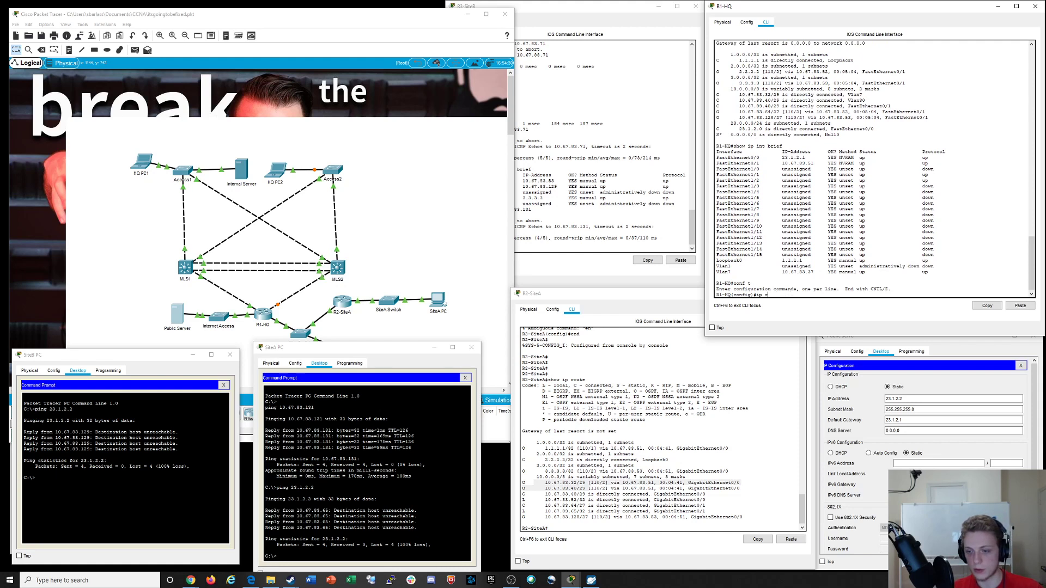
# Remove R1-HQ's static default route with no ip route 0.0.0.0 0.0.0.0
pyautogui.write('no ip route 0')
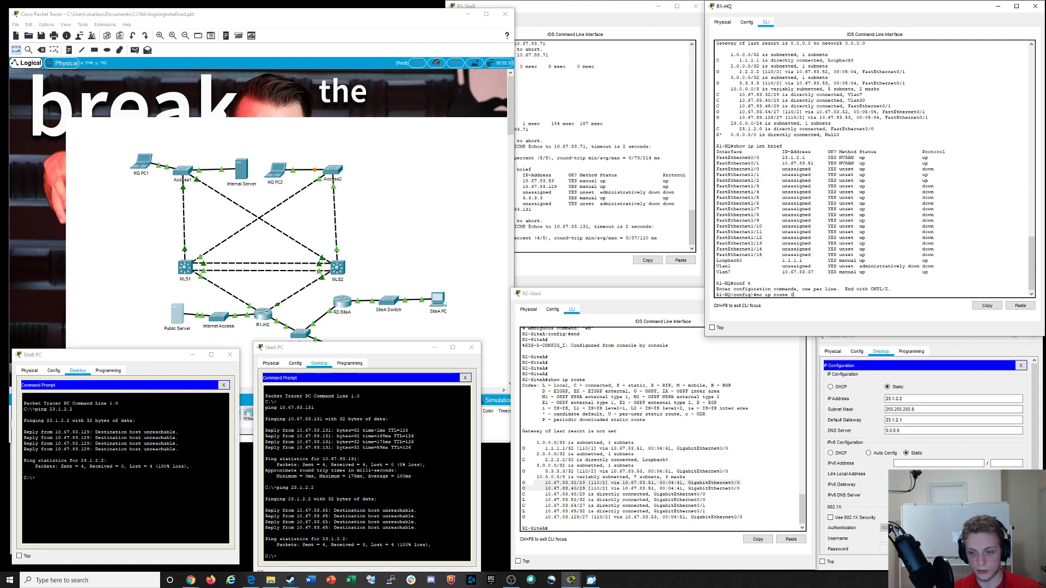
pyautogui.press('BackSpace')
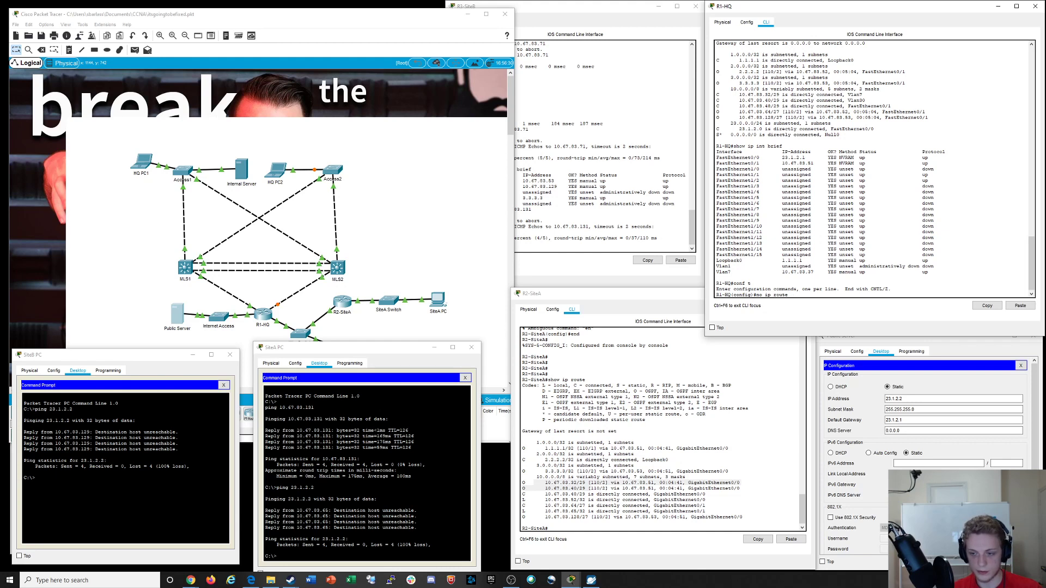
pyautogui.write('0.0.0.0')
pyautogui.press('Return')
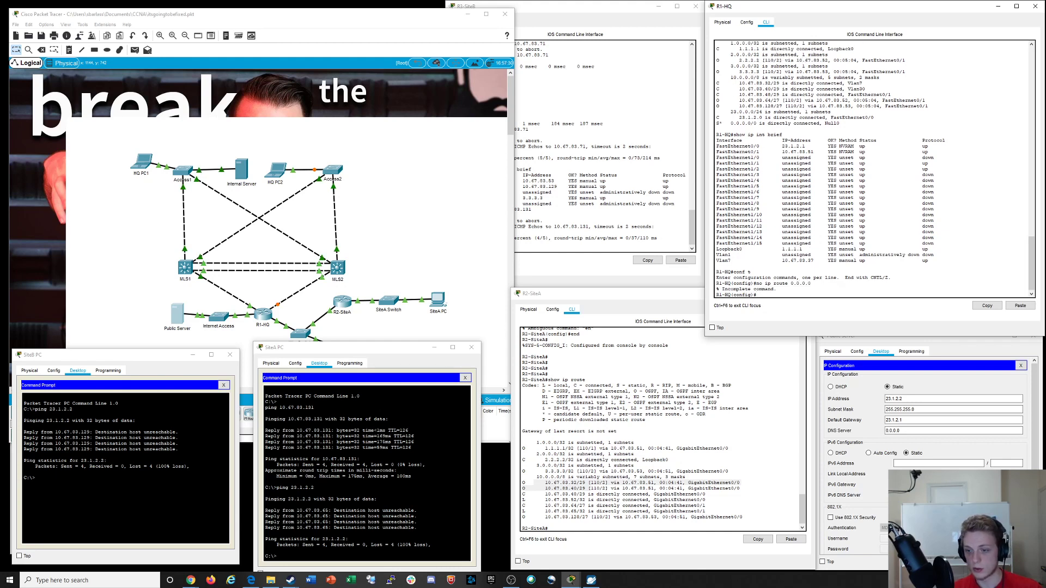
pyautogui.press('Up')
pyautogui.write('0.0.0.0')
pyautogui.press('Return')
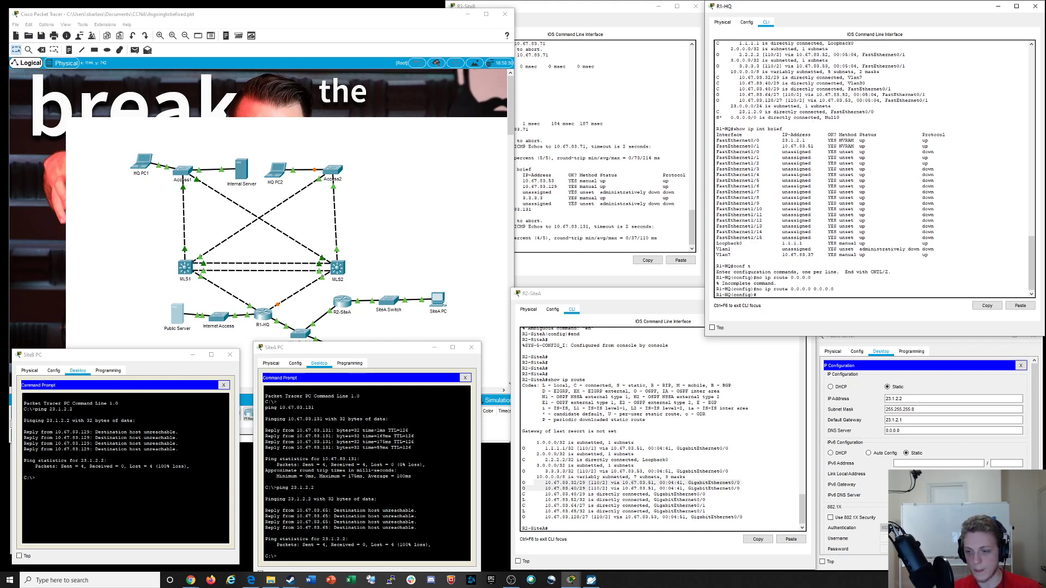
# Add a static default route on R1-HQ with ip route 0.0.0.0 0.0.0.0 out interface f0/0
pyautogui.write('ip ')
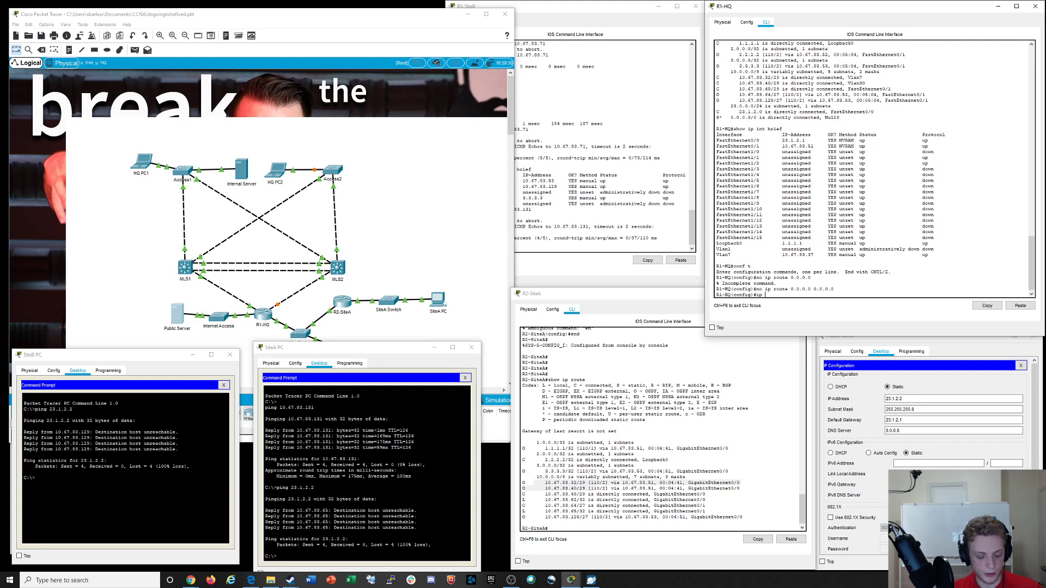
pyautogui.write('route 0.0.0.0')
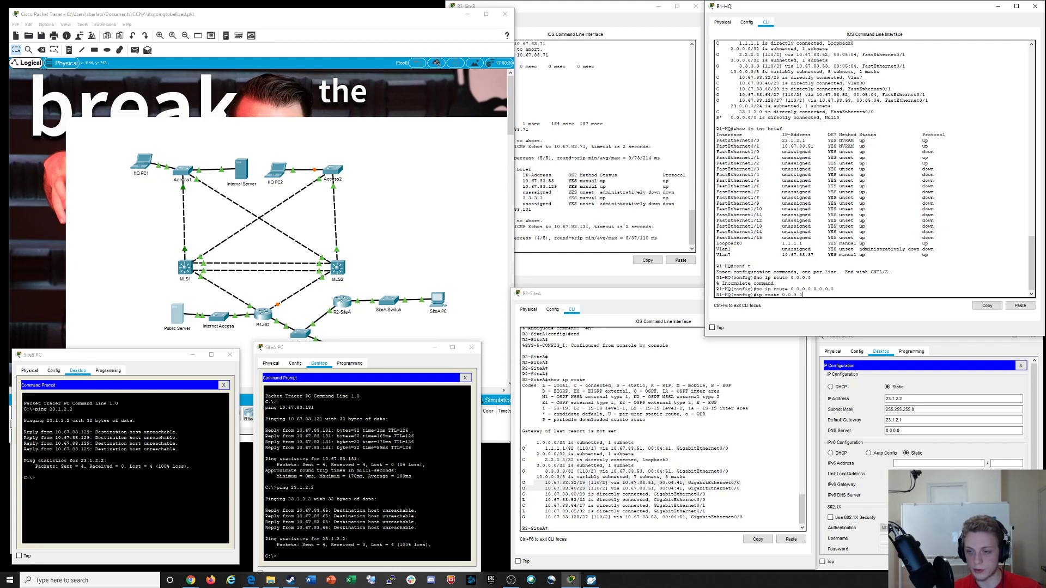
pyautogui.write(' 0.0.0.0 f')
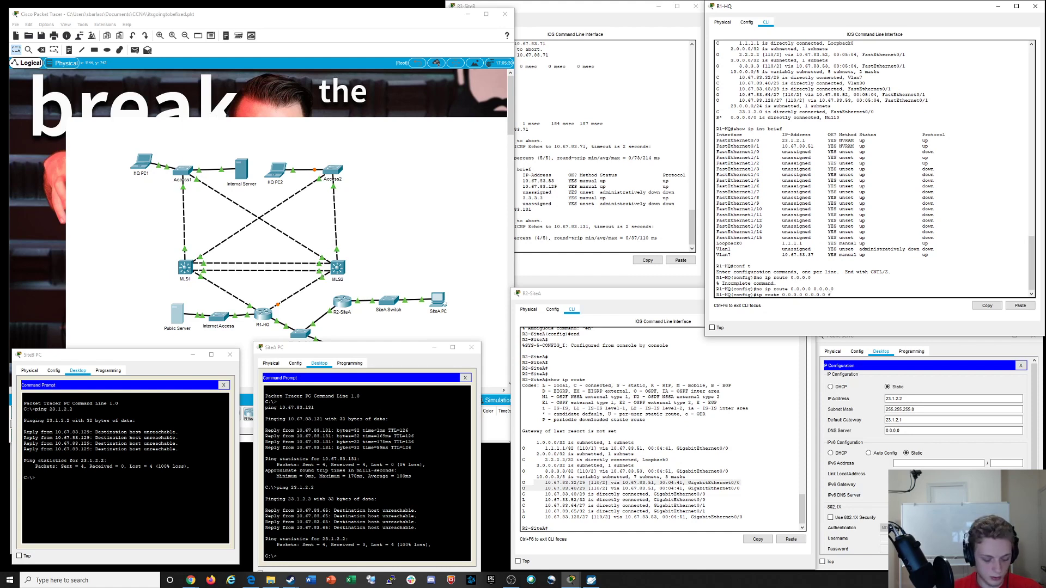
pyautogui.write('0/0')
pyautogui.press('Return')
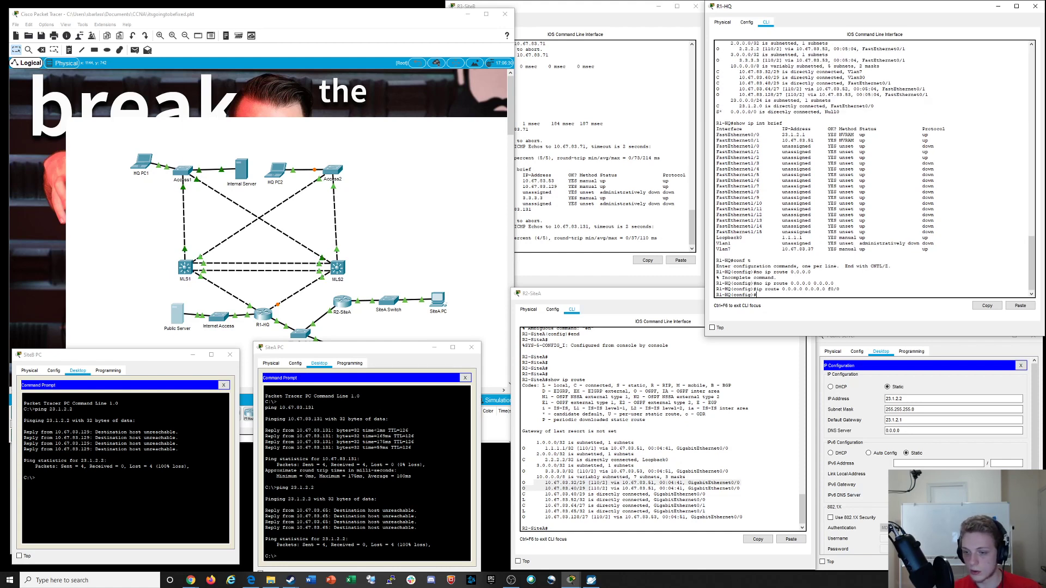
pyautogui.press('Return')
pyautogui.press('Return')
pyautogui.press('Return')
pyautogui.press('Return')
pyautogui.press('Return')
pyautogui.press('Return')
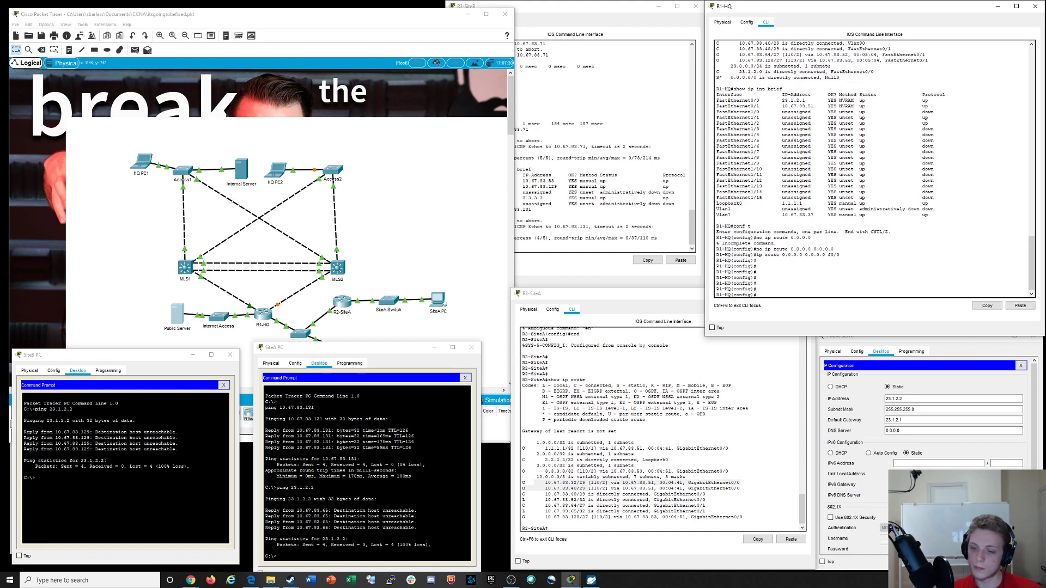
# Display R2-SiteA's IP routing table repeatedly to check whether it learns a default route from R1-HQ
pyautogui.click(654, 437)
pyautogui.press('Up')
pyautogui.press('Return')
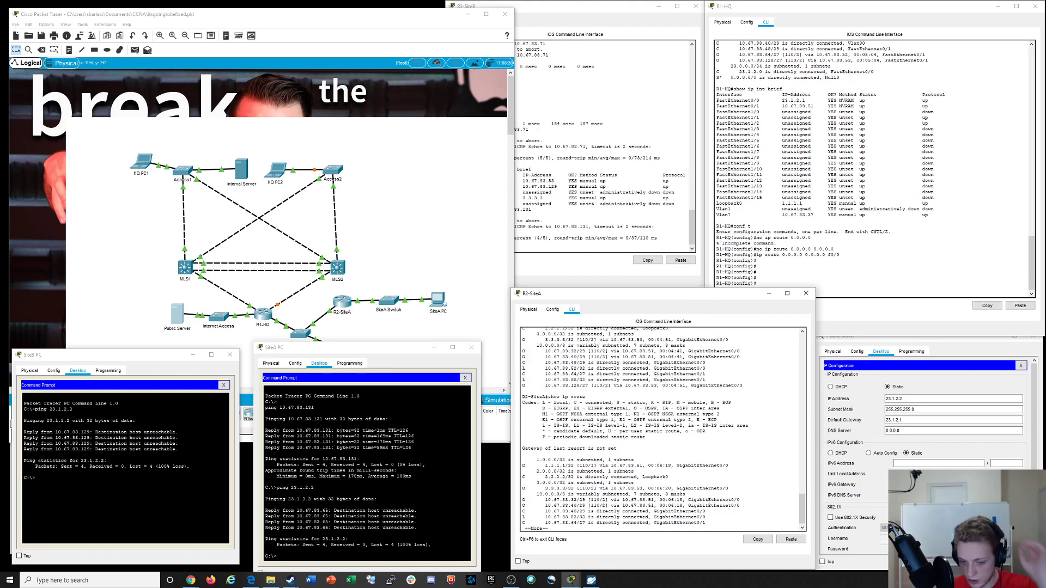
pyautogui.press('Return')
pyautogui.press('Return')
pyautogui.press('Return')
pyautogui.press('Return')
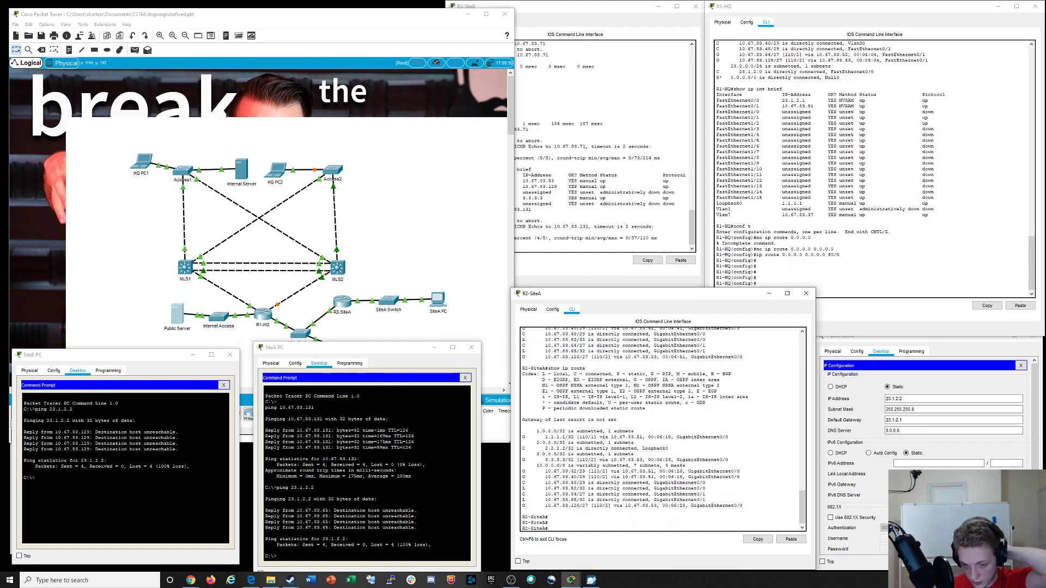
pyautogui.press('Up')
pyautogui.press('Return')
pyautogui.press('Return')
pyautogui.press('Return')
pyautogui.press('Return')
pyautogui.press('Return')
pyautogui.press('Return')
pyautogui.press('Return')
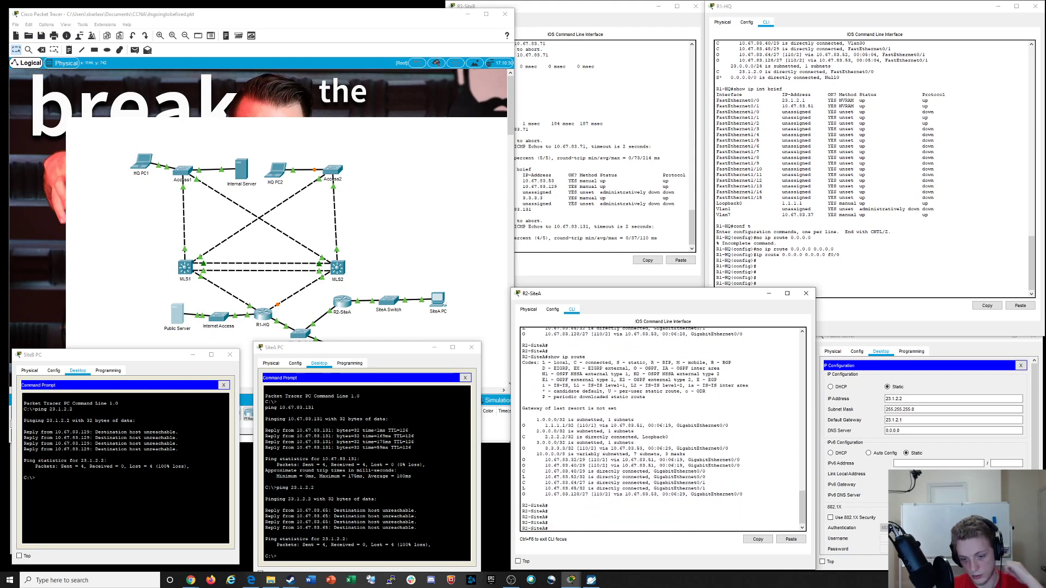
pyautogui.press('Up')
pyautogui.press('Return')
pyautogui.press('Return')
pyautogui.press('Return')
pyautogui.press('Return')
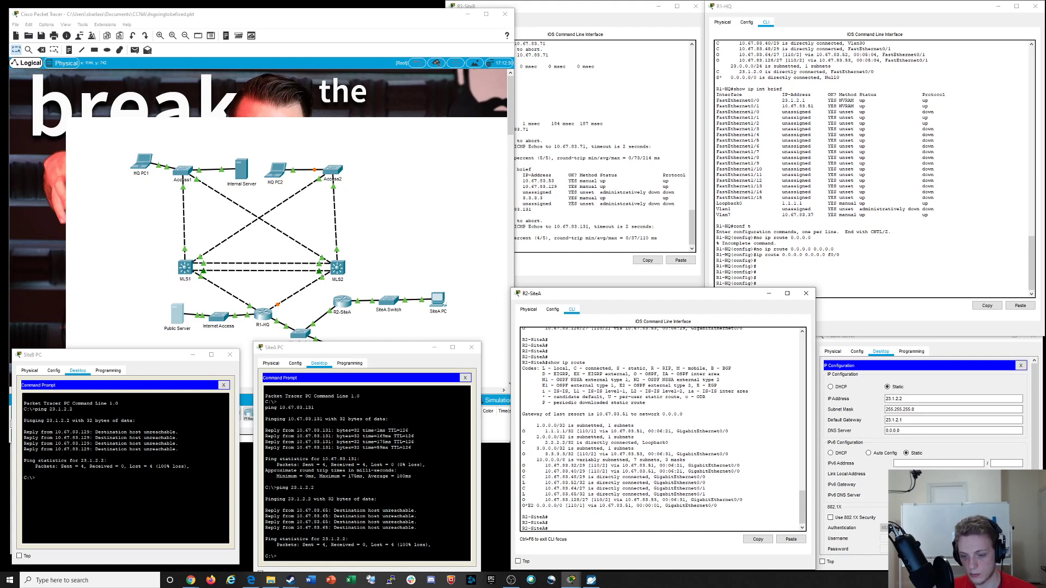
# Examine R2-SiteA's gateway of last resort and compare it with the earlier Null0 default route in R1-HQ's routing table
pyautogui.doubleClick(612, 414)
pyautogui.moveTo(626, 414); pyautogui.dragTo(683, 414)
pyautogui.tripleClick(681, 414)
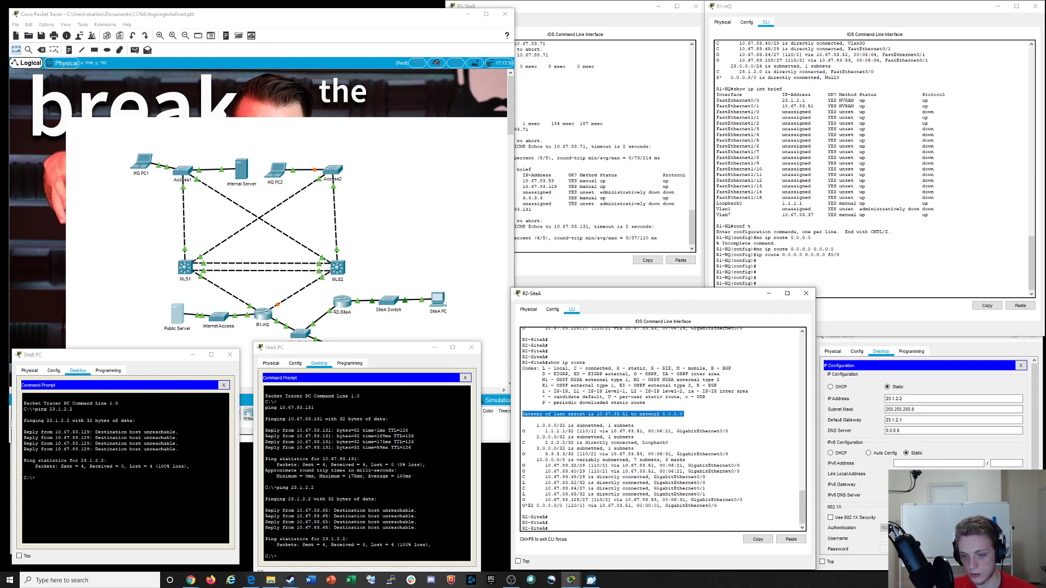
pyautogui.tripleClick(681, 414)
pyautogui.click(840, 254)
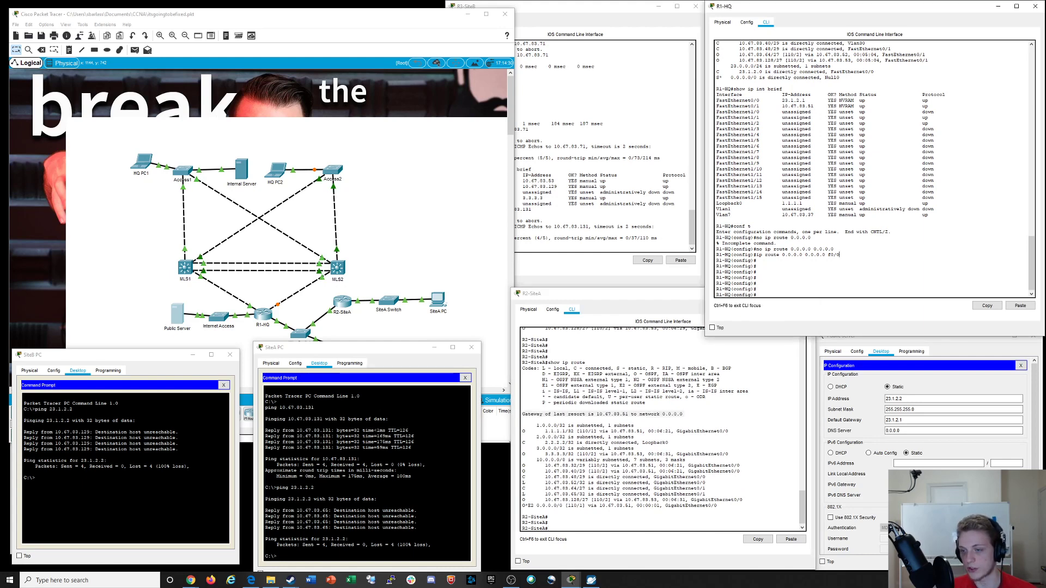
pyautogui.scroll(4, 839, 218)
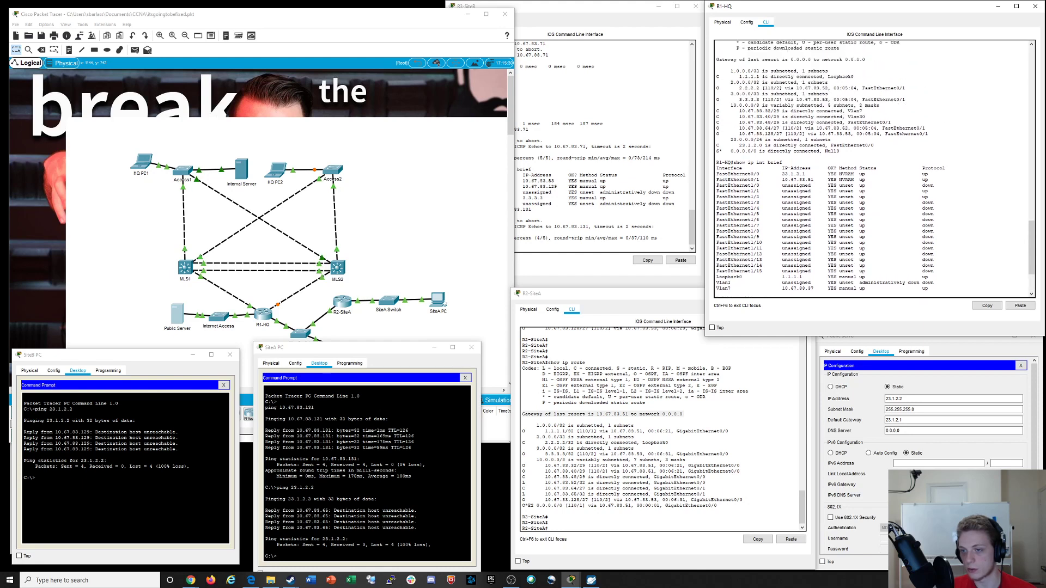
pyautogui.moveTo(716, 144); pyautogui.dragTo(840, 151)
pyautogui.moveTo(717, 145); pyautogui.dragTo(716, 151)
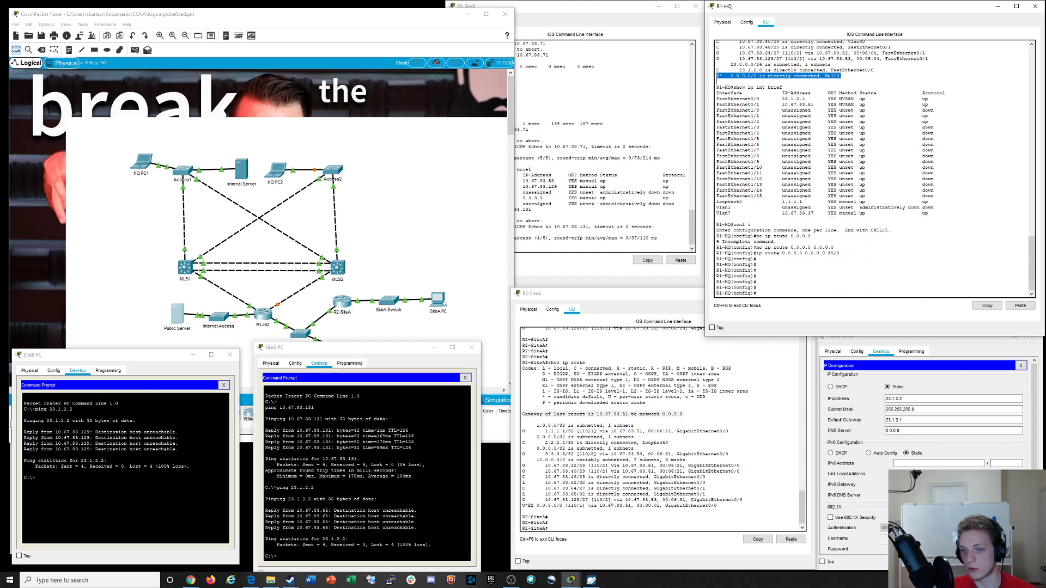
pyautogui.click(763, 293)
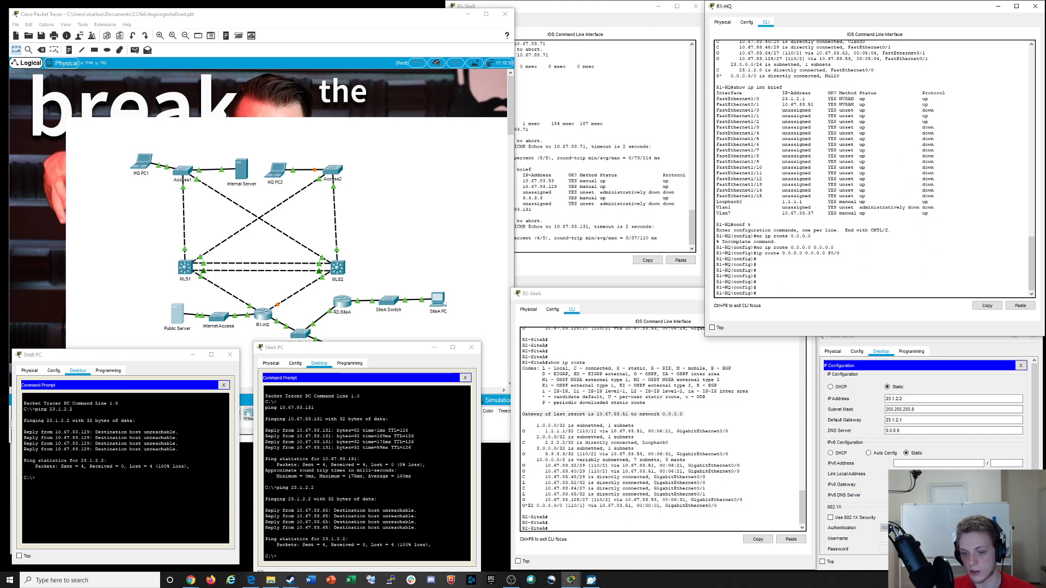
pyautogui.click(522, 414)
pyautogui.moveTo(523, 414); pyautogui.dragTo(683, 414)
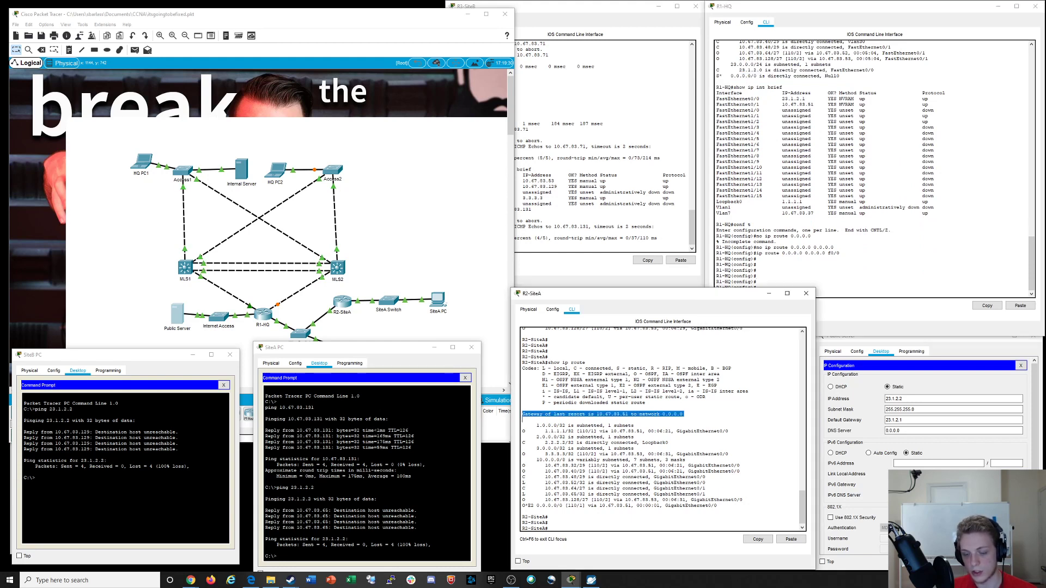
pyautogui.tripleClick(643, 415)
pyautogui.click(599, 414)
pyautogui.moveTo(599, 415); pyautogui.dragTo(633, 414)
pyautogui.click(633, 415)
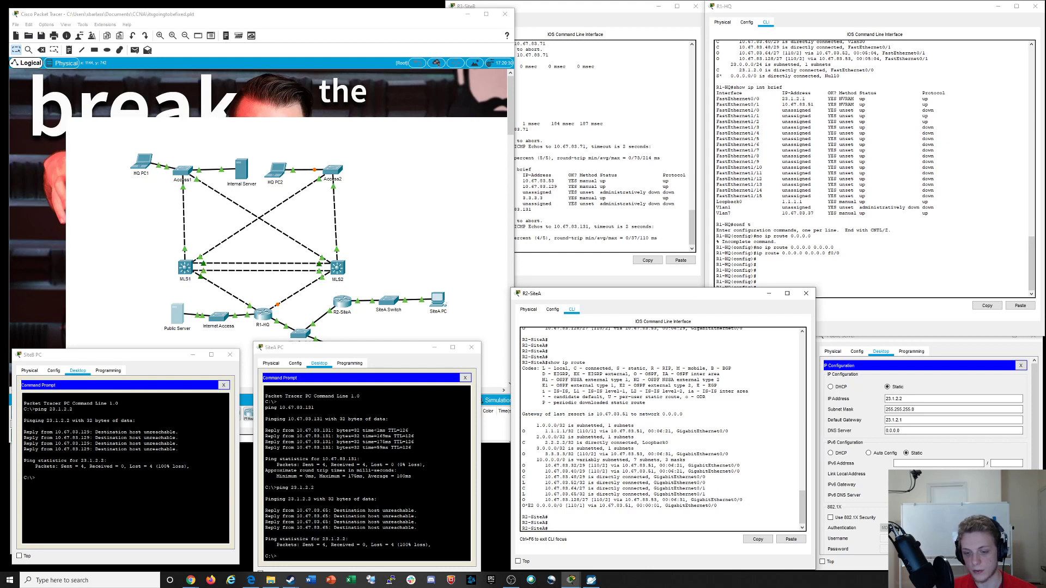
# Ping 10.67.83.71 and the Public Server at 23.1.2.2 from R2-SiteA
pyautogui.write('ping 10.67.83.71')
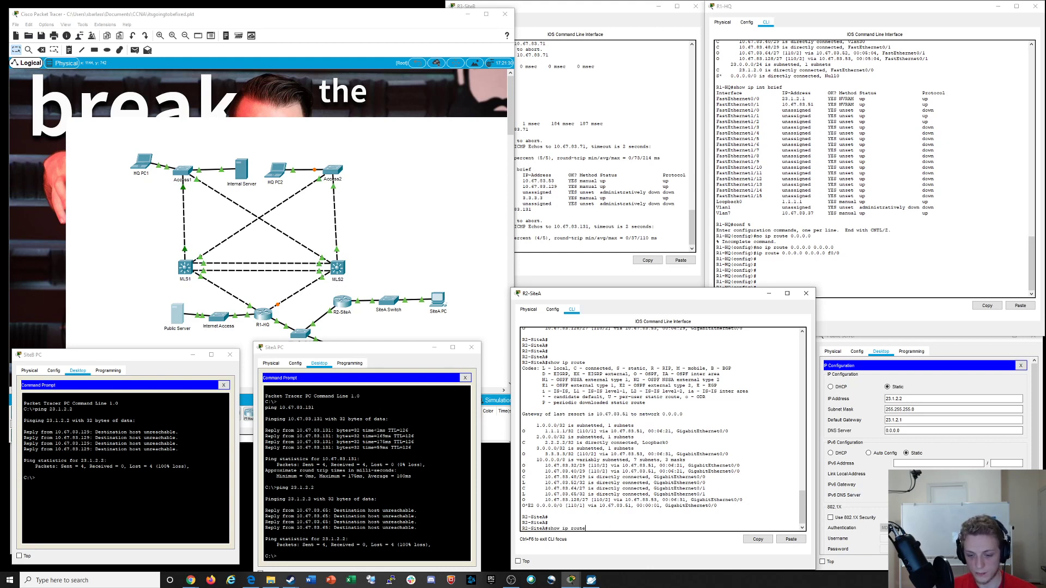
pyautogui.press('Return')
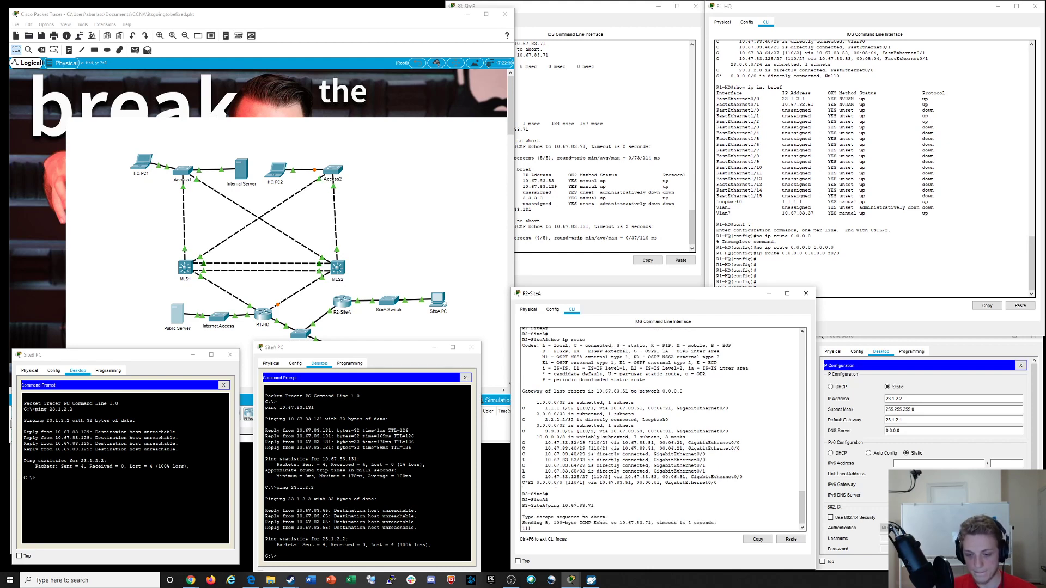
pyautogui.press('Up')
pyautogui.press('Up')
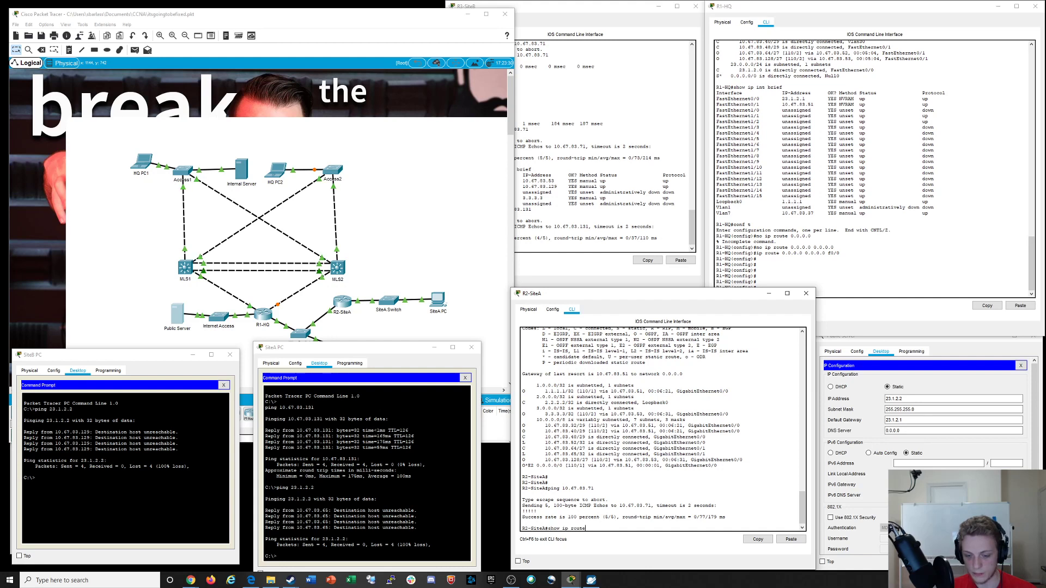
pyautogui.press('Down')
pyautogui.press('BackSpace')
pyautogui.press('BackSpace')
pyautogui.press('BackSpace')
pyautogui.press('BackSpace')
pyautogui.press('BackSpace')
pyautogui.press('BackSpace')
pyautogui.press('BackSpace')
pyautogui.press('BackSpace')
pyautogui.press('BackSpace')
pyautogui.press('BackSpace')
pyautogui.press('BackSpace')
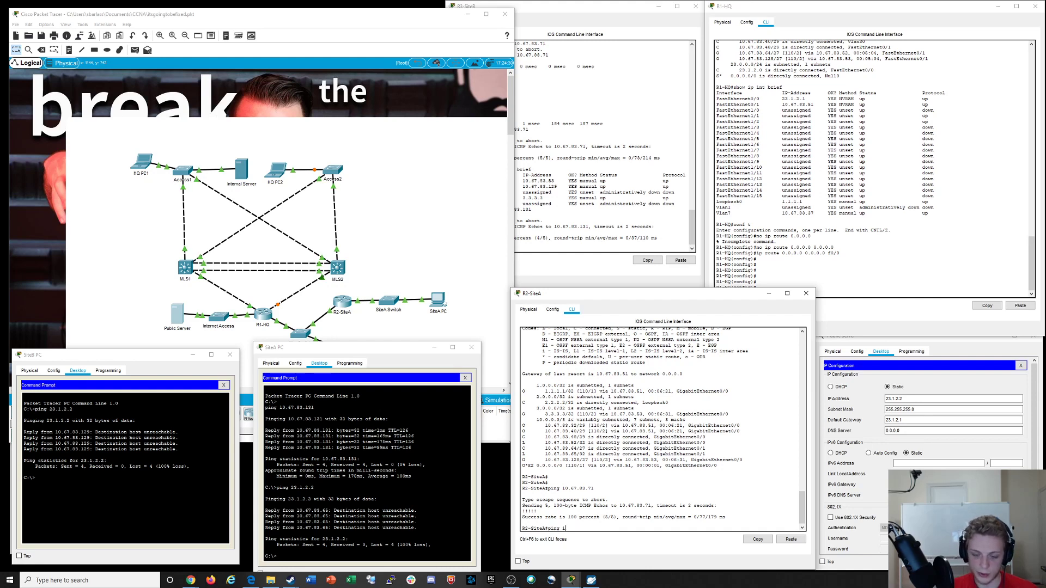
pyautogui.write('23.')
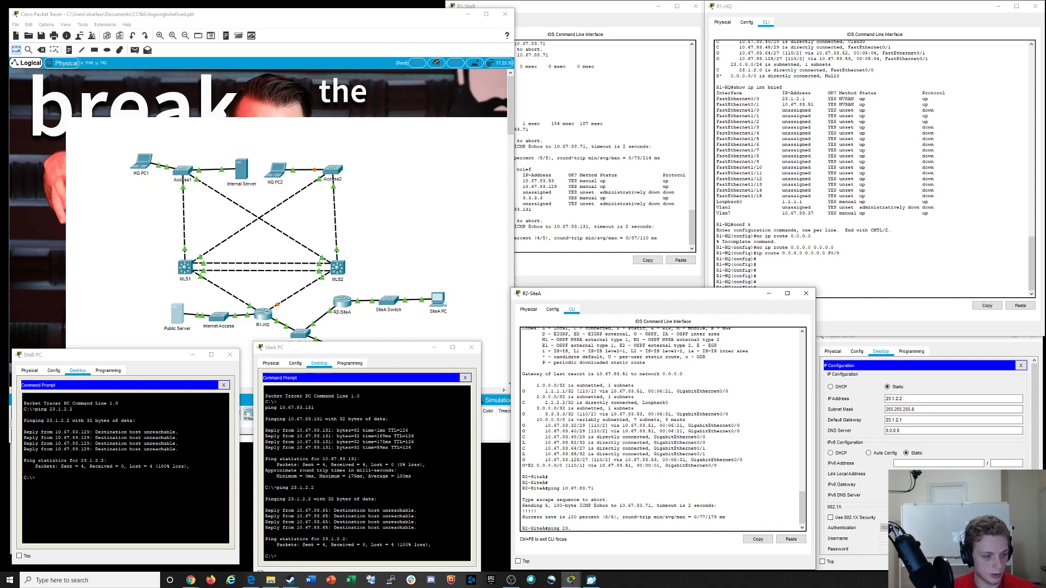
pyautogui.write('1.2.2')
pyautogui.press('Return')
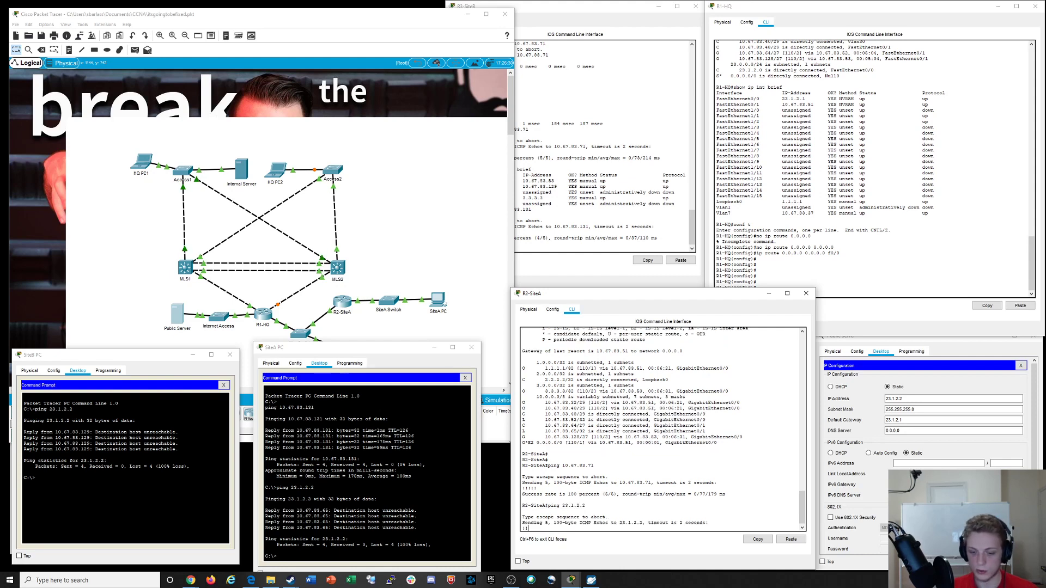
# Repeat the ping to the Public Server at 23.1.2.2 from SiteA PC and from SiteB PC
pyautogui.click(278, 556)
pyautogui.press('Up')
pyautogui.press('Return')
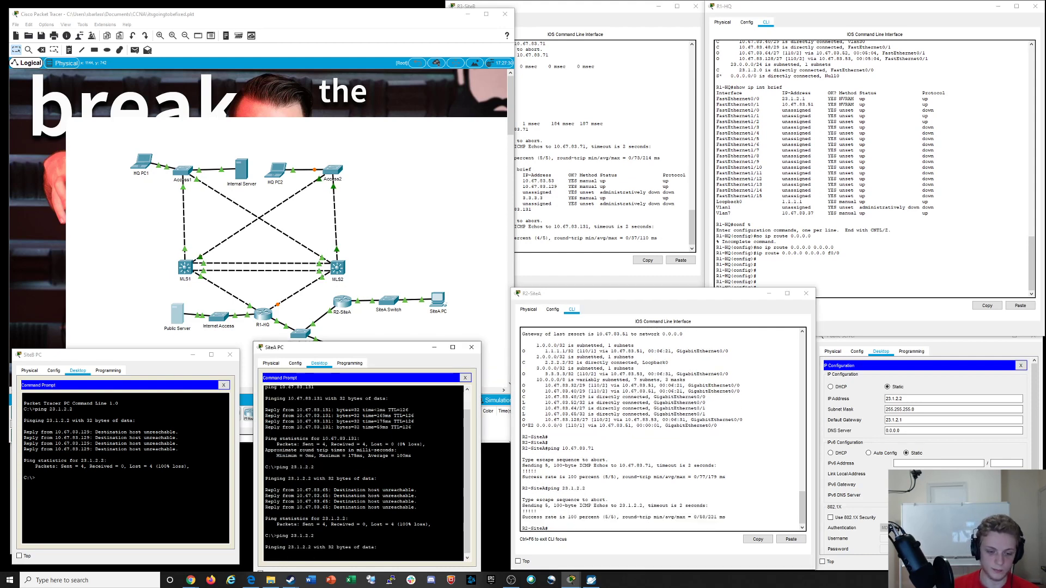
pyautogui.click(36, 477)
pyautogui.press('Return')
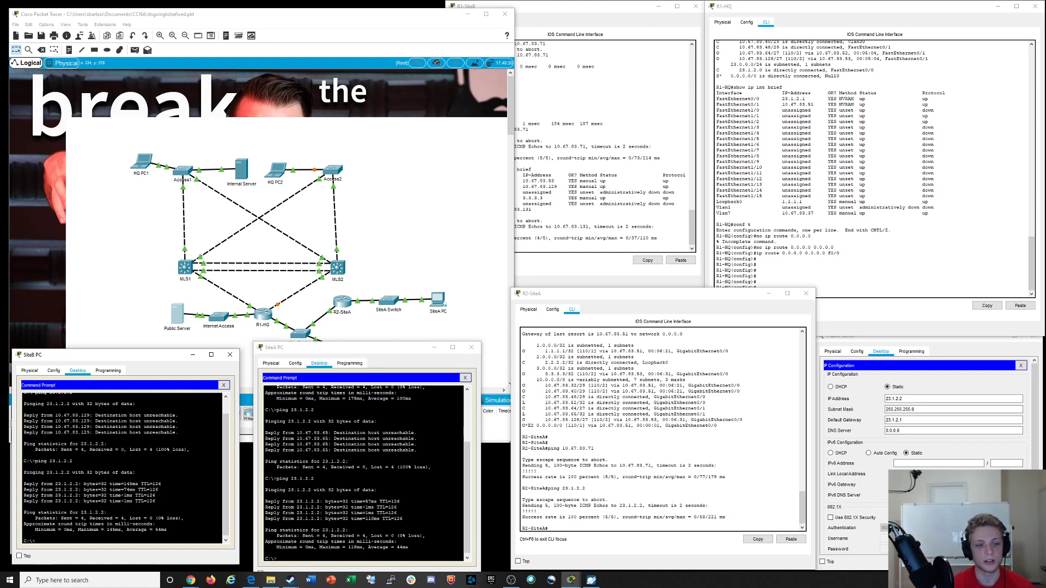
# Bring the topology window forward, open the shape drawing palette and set both the fill and outline colours to red (#ff0000)
pyautogui.moveTo(150, 357); pyautogui.dragTo(159, 369)
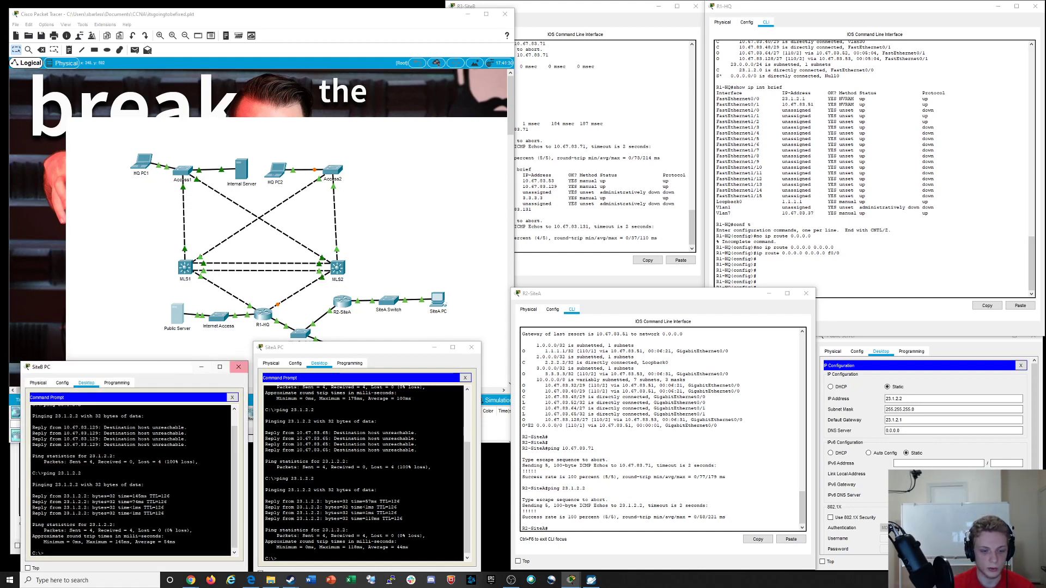
pyautogui.moveTo(322, 348); pyautogui.dragTo(334, 360)
pyautogui.click(94, 50)
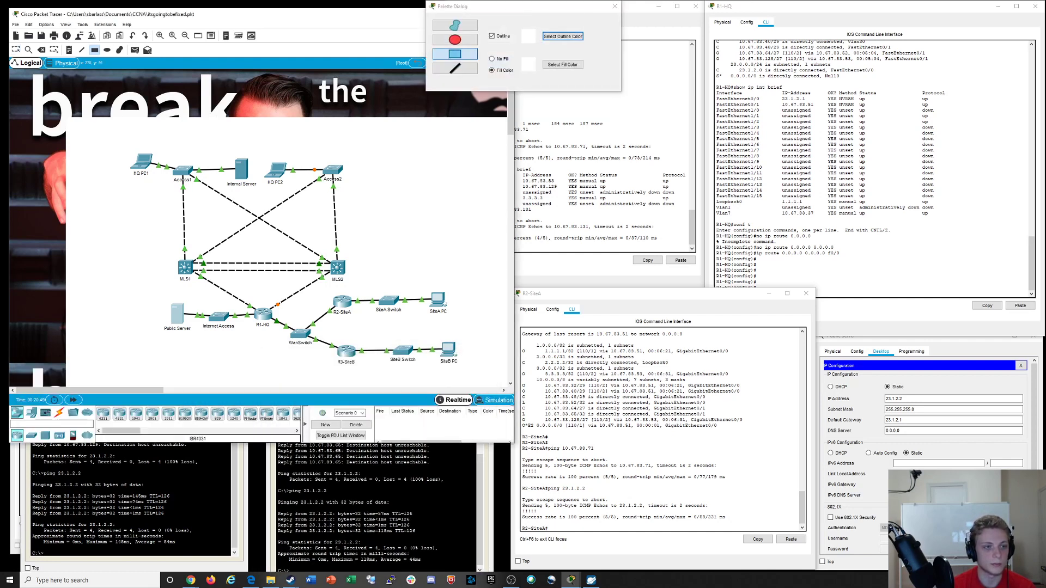
pyautogui.click(455, 39)
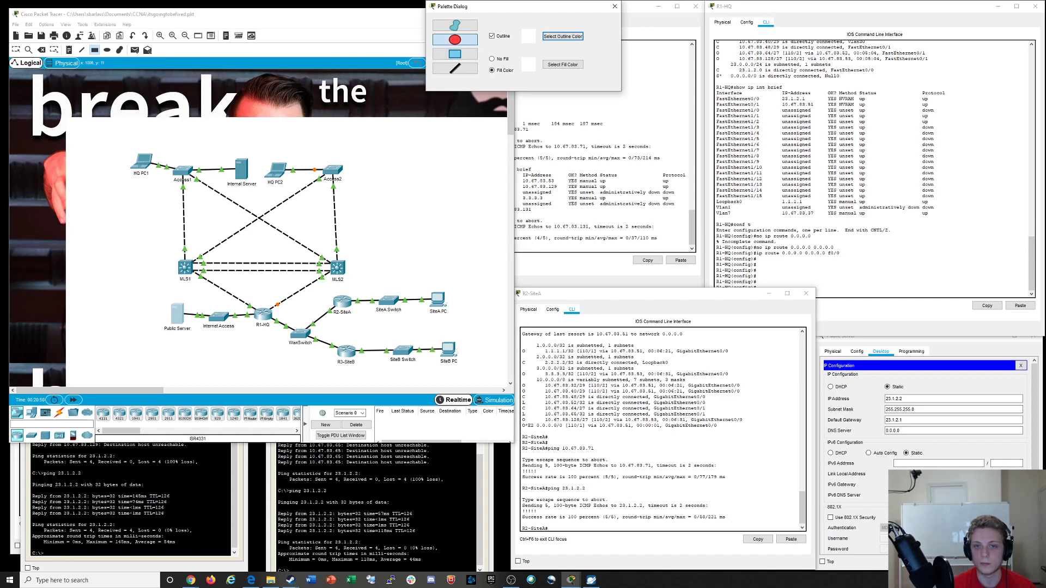
pyautogui.click(563, 65)
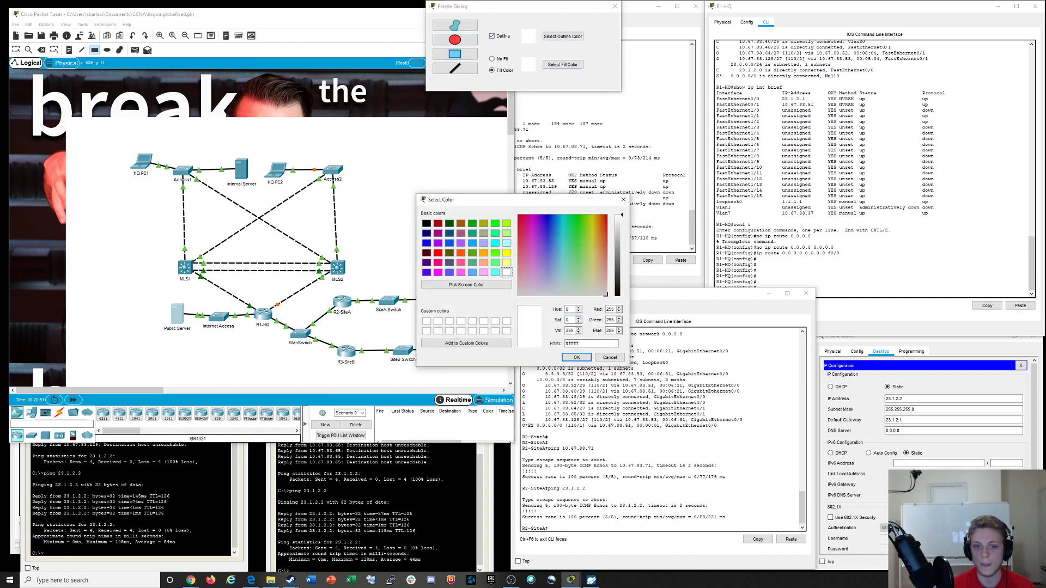
pyautogui.click(438, 253)
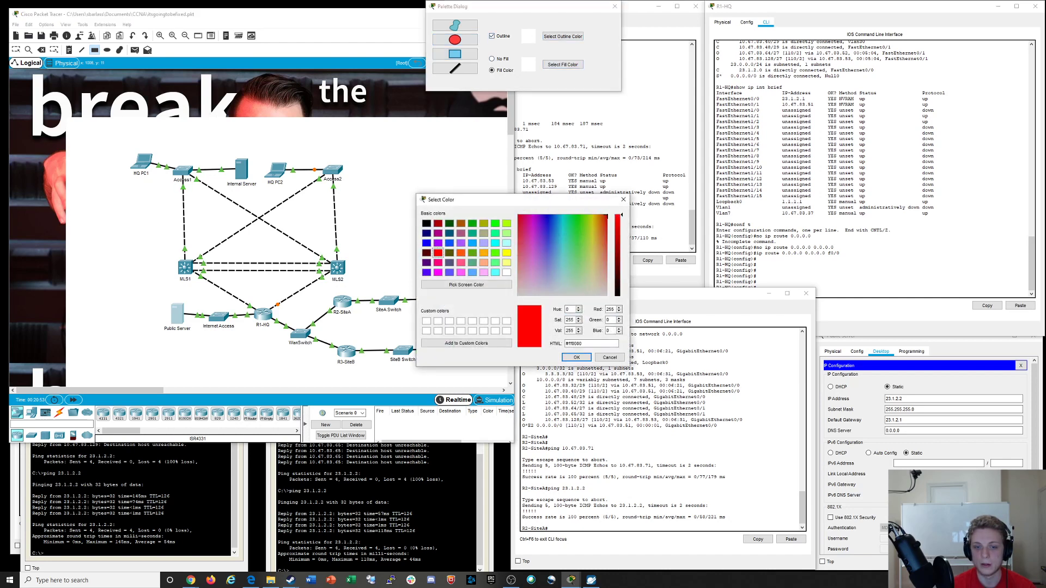
pyautogui.click(577, 358)
pyautogui.click(563, 37)
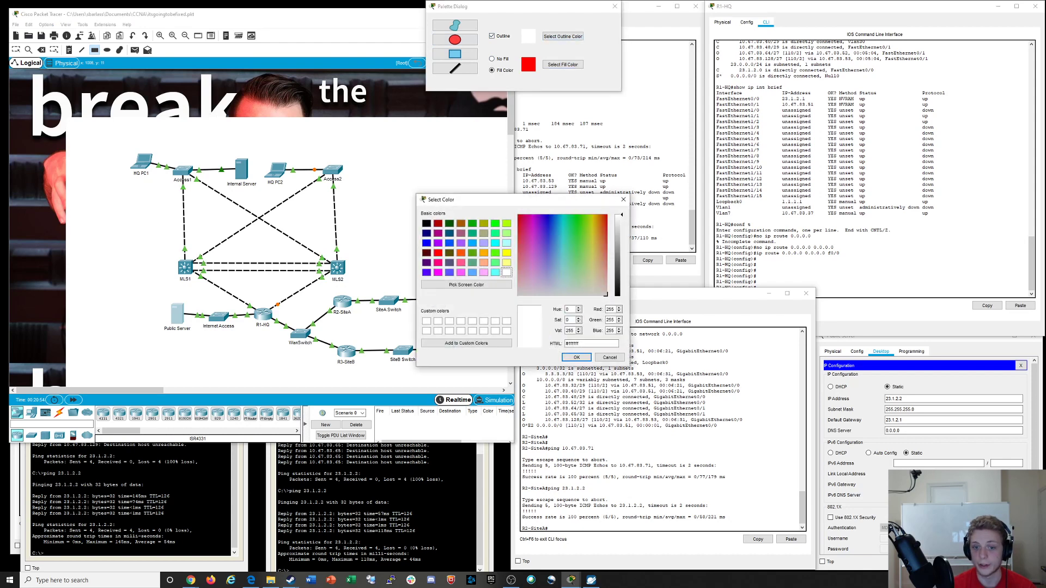
pyautogui.click(438, 253)
pyautogui.click(577, 358)
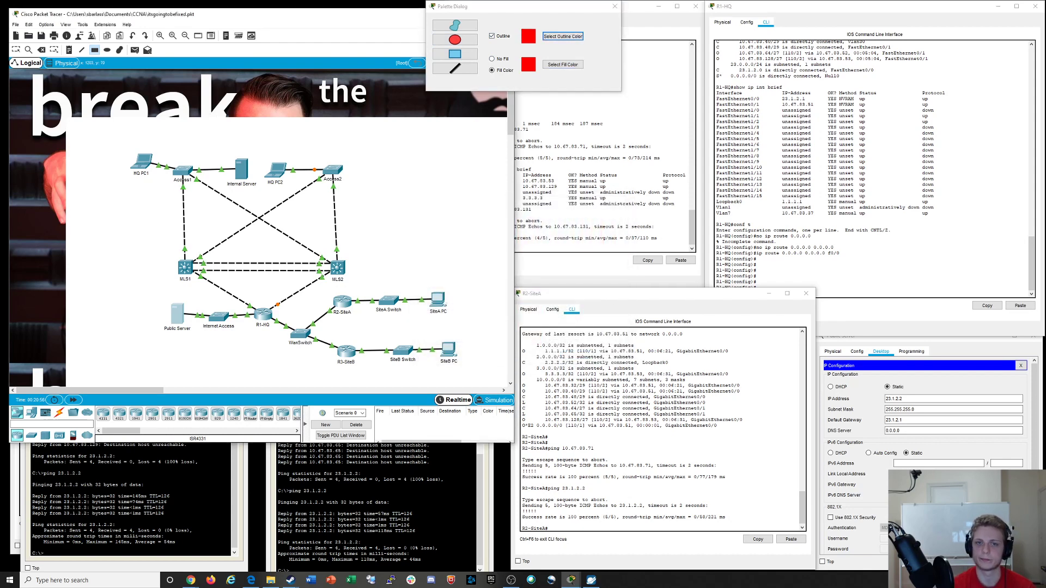
# Draw a filled red rectangle over the Public Server and Internet Access switch, then close the shape palette
pyautogui.moveTo(486, 8); pyautogui.dragTo(477, 75)
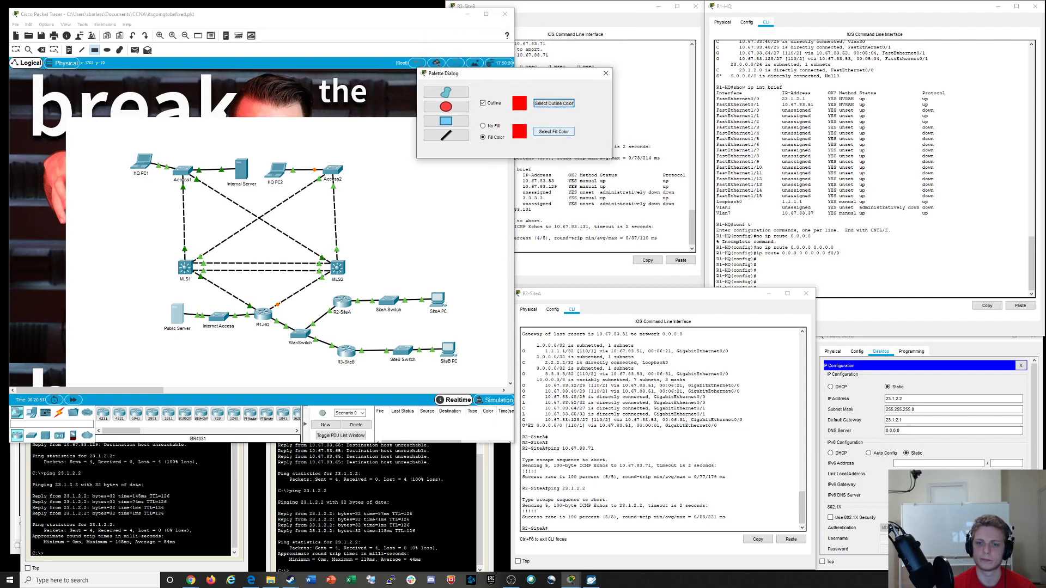
pyautogui.click(605, 73)
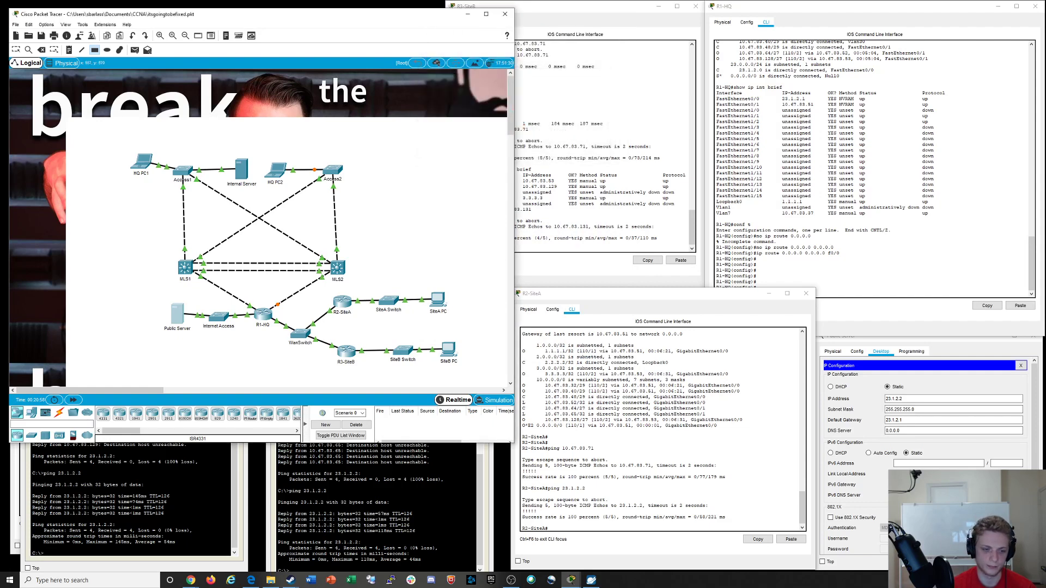
pyautogui.click(95, 49)
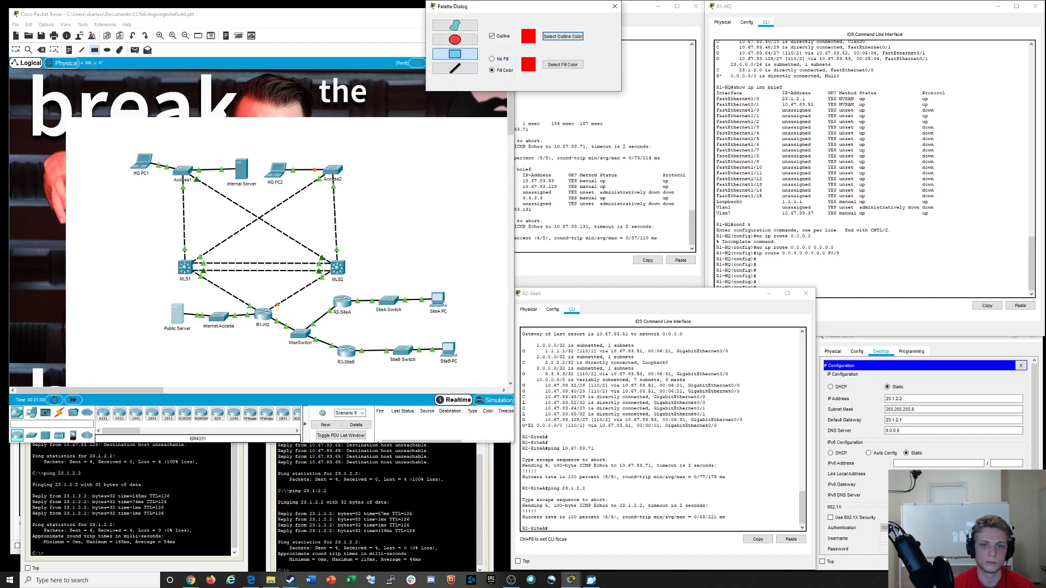
pyautogui.moveTo(472, 14); pyautogui.dragTo(480, 47)
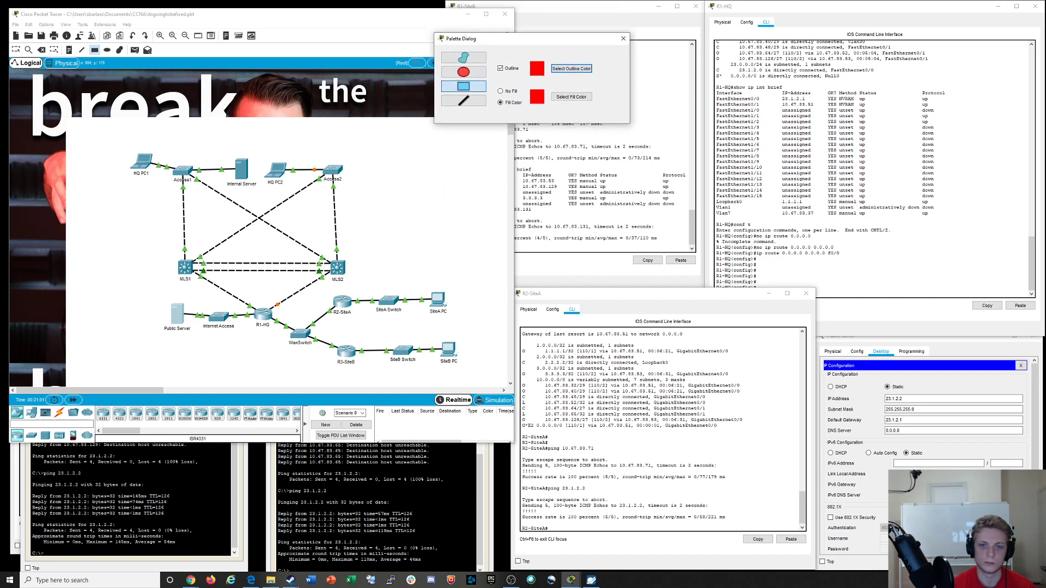
pyautogui.moveTo(150, 293); pyautogui.dragTo(235, 344)
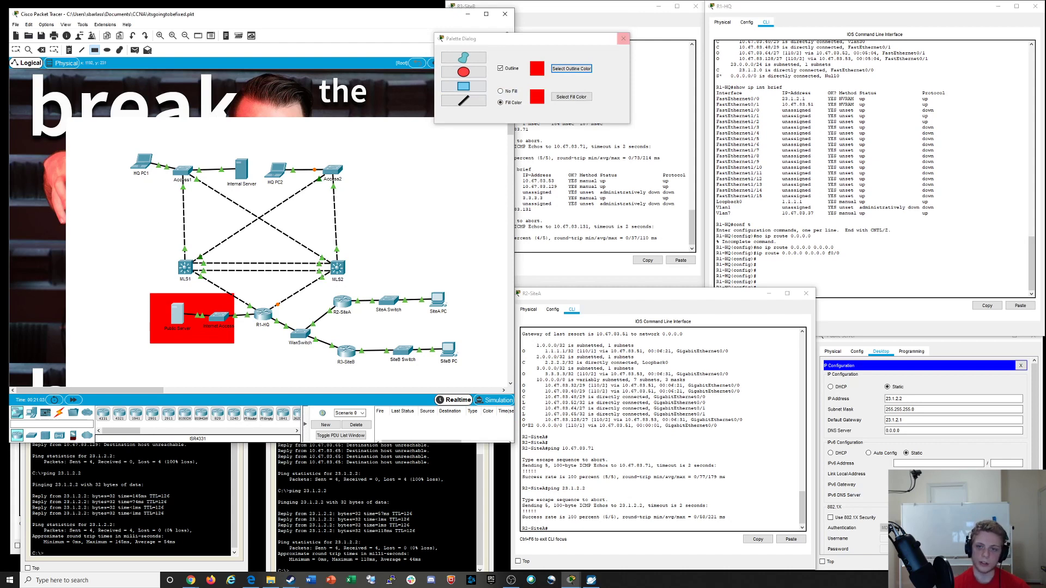
pyautogui.click(623, 38)
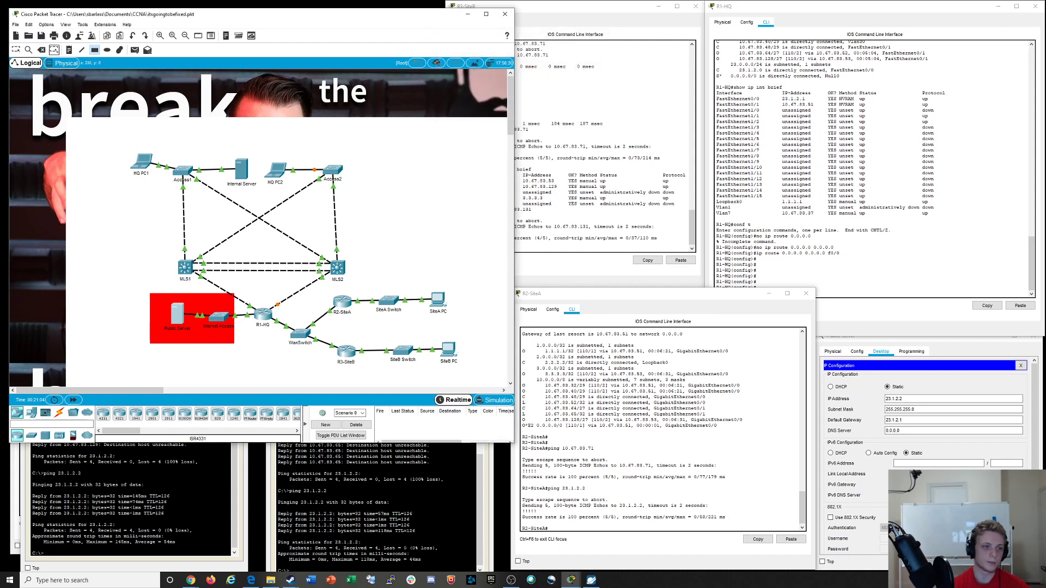
# Shift the red rectangle slightly down at the Public Server and move the white rectangle from there to the area beside MLS1
pyautogui.click(16, 50)
pyautogui.moveTo(204, 300); pyautogui.dragTo(203, 311)
pyautogui.moveTo(161, 292); pyautogui.dragTo(164, 295)
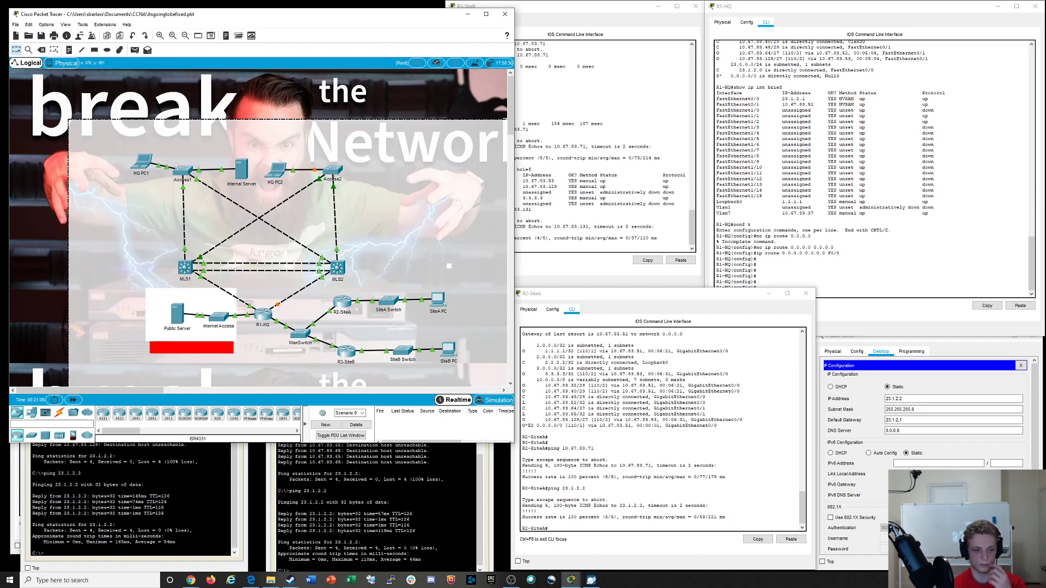
pyautogui.click(164, 346)
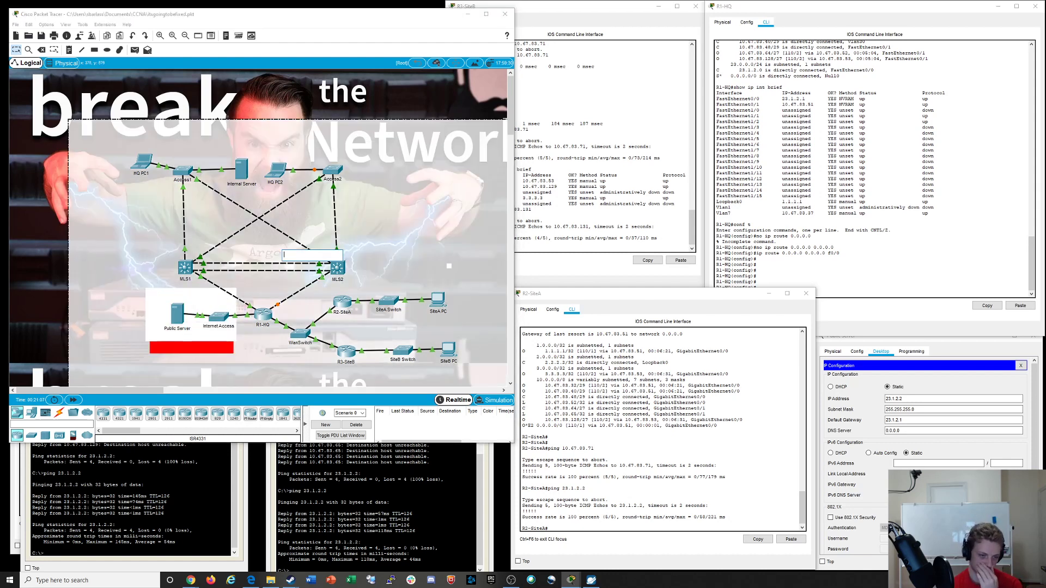
pyautogui.click(164, 345)
pyautogui.click(156, 320)
pyautogui.moveTo(156, 320); pyautogui.dragTo(84, 251)
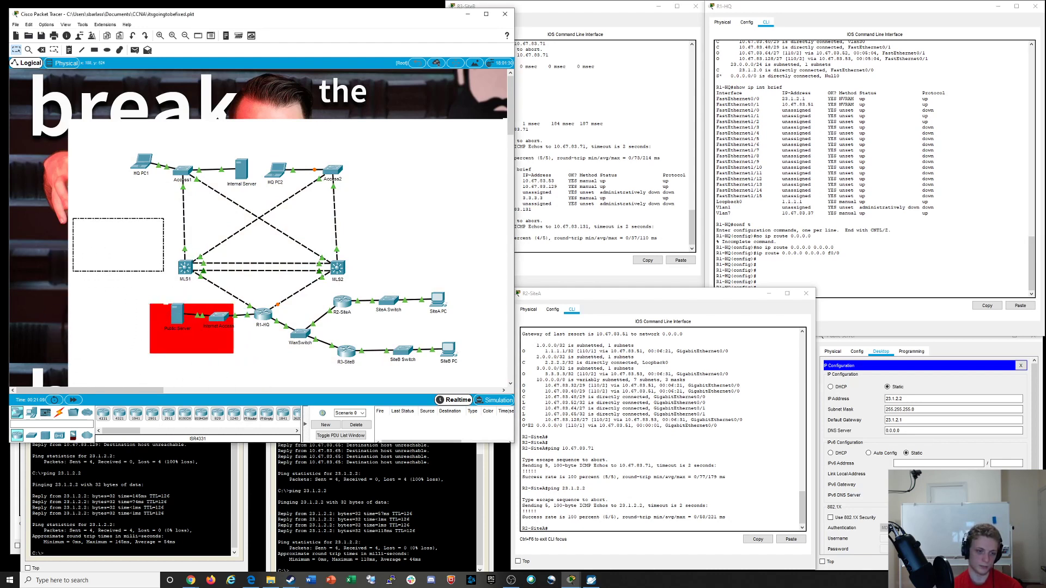
pyautogui.click(147, 207)
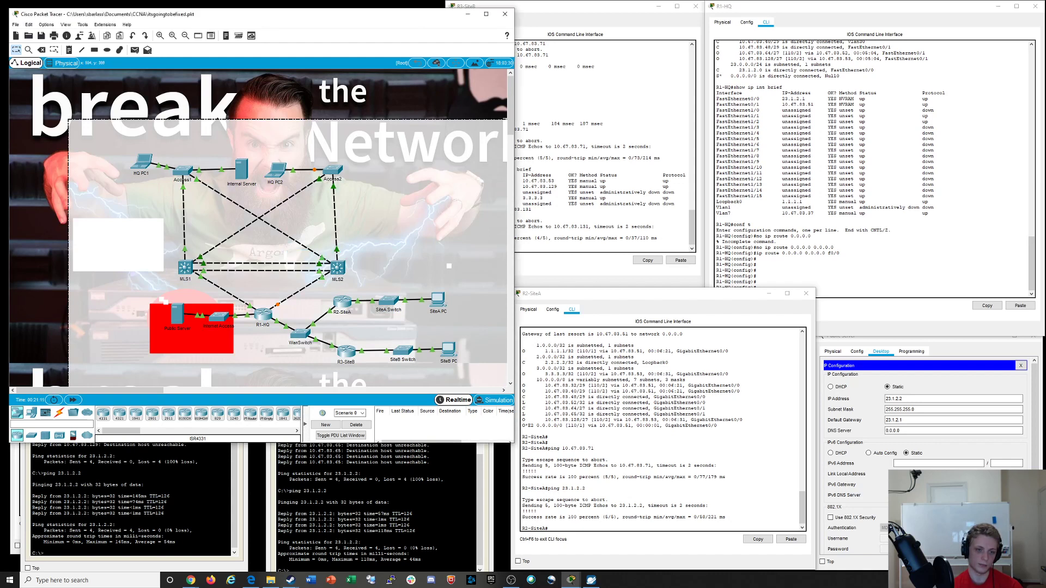
# Open the Internal Server's IP configuration and examine its default gateway
pyautogui.click(241, 170)
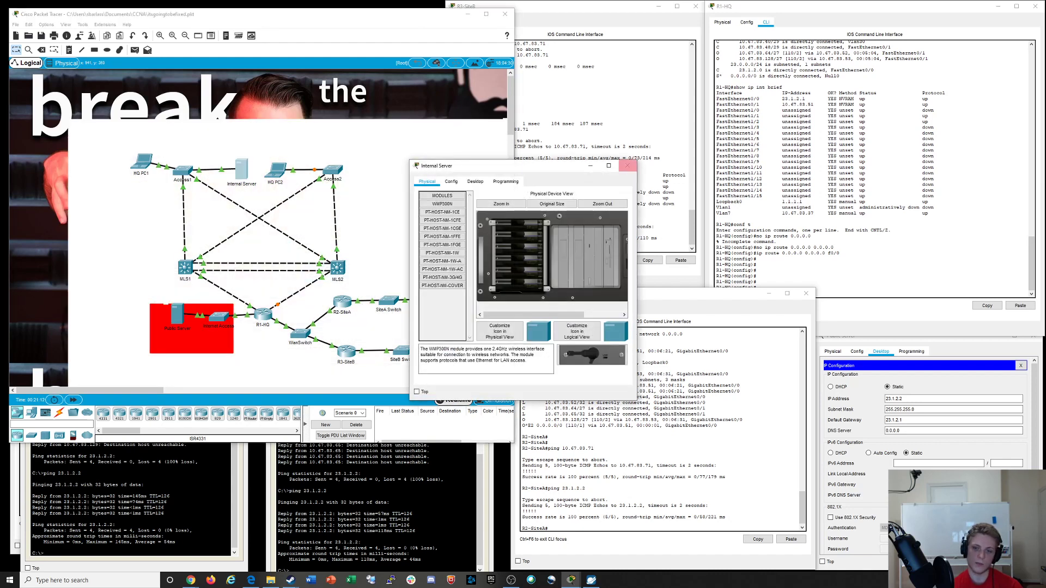
pyautogui.click(475, 182)
pyautogui.click(443, 211)
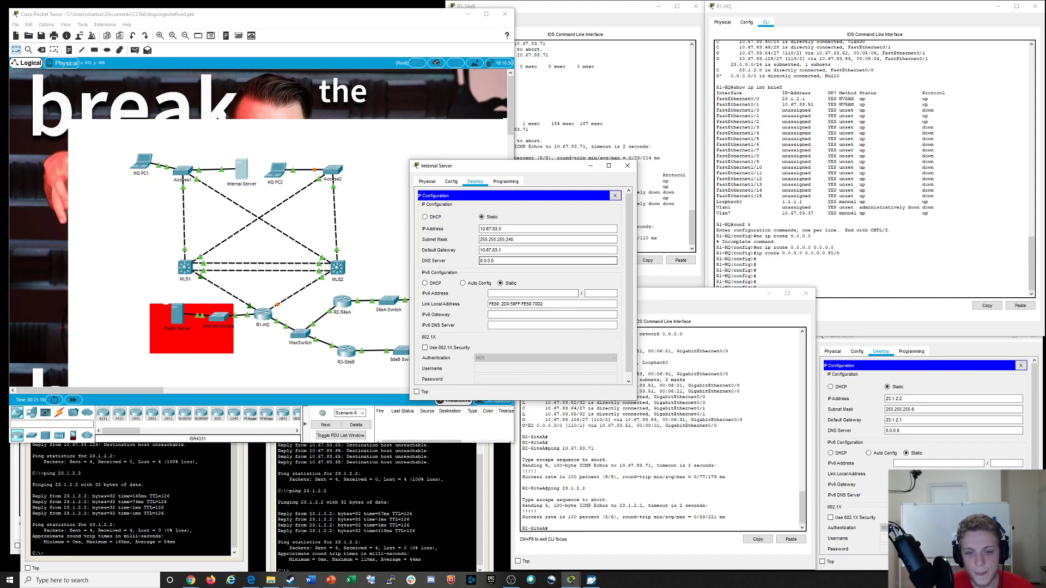
pyautogui.doubleClick(490, 250)
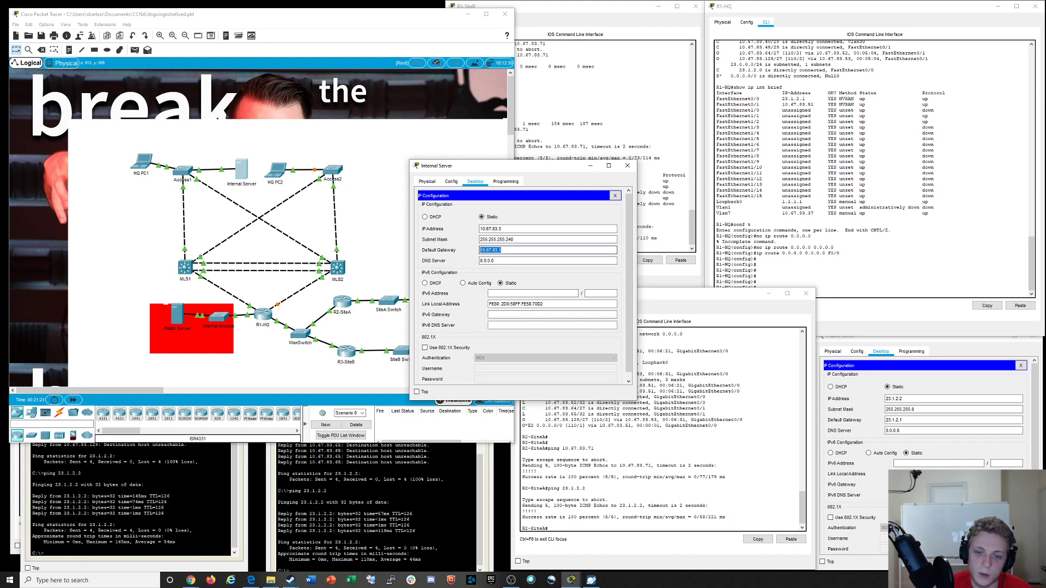
pyautogui.click(428, 182)
pyautogui.click(475, 182)
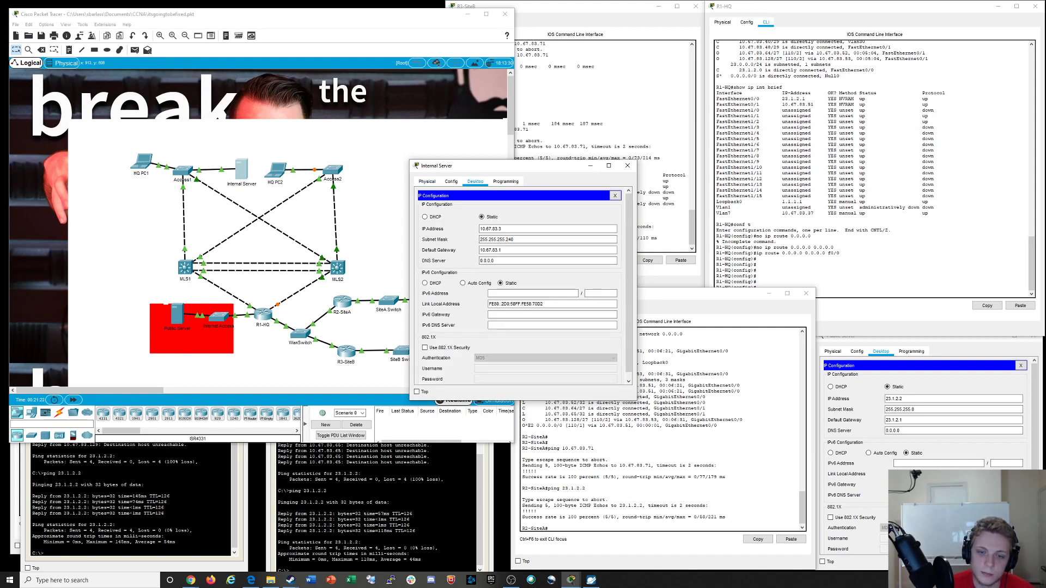
pyautogui.doubleClick(491, 250)
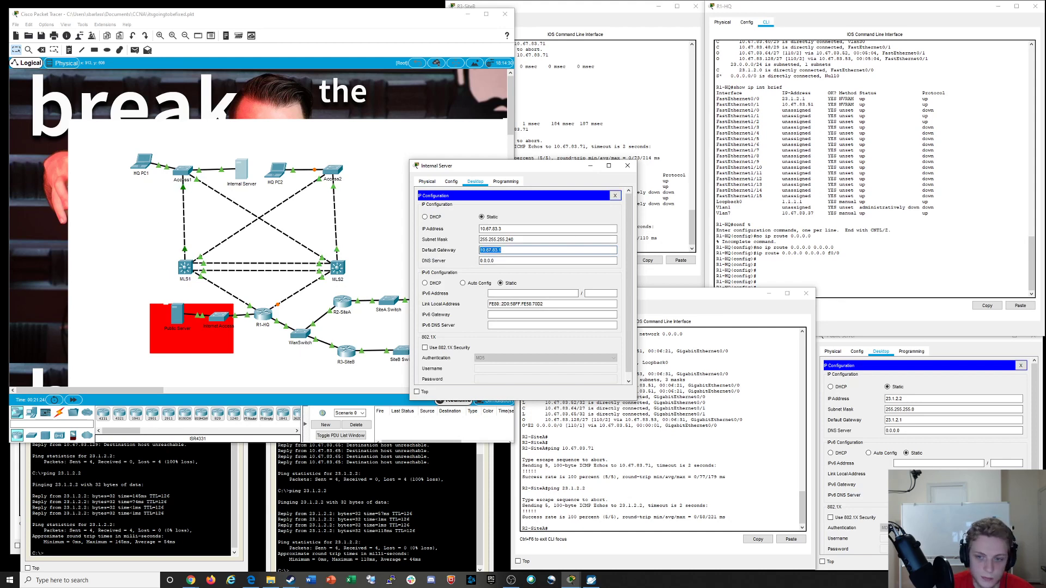
# Ping the default gateway 10.67.83.1 from the Internal Server's command prompt
pyautogui.click(615, 195)
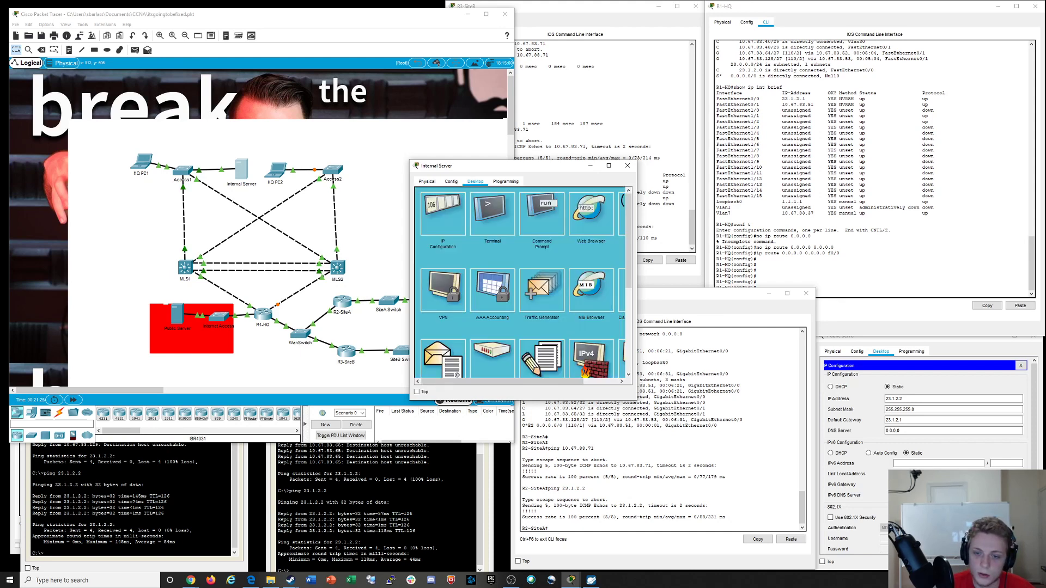
pyautogui.click(591, 210)
pyautogui.click(622, 195)
pyautogui.click(493, 210)
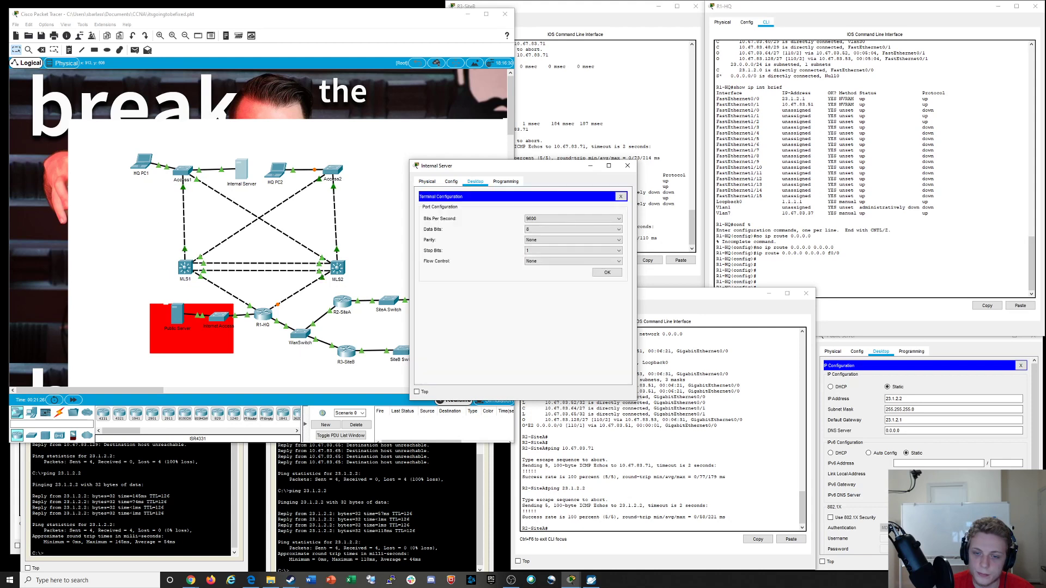
pyautogui.click(622, 195)
pyautogui.click(542, 210)
pyautogui.write('ping 10.6')
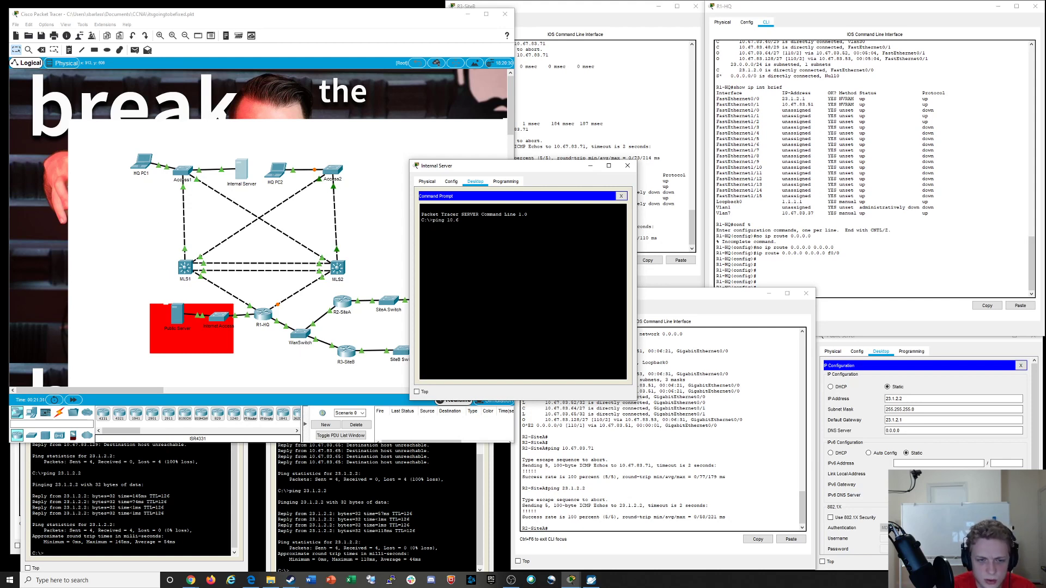
pyautogui.click(621, 196)
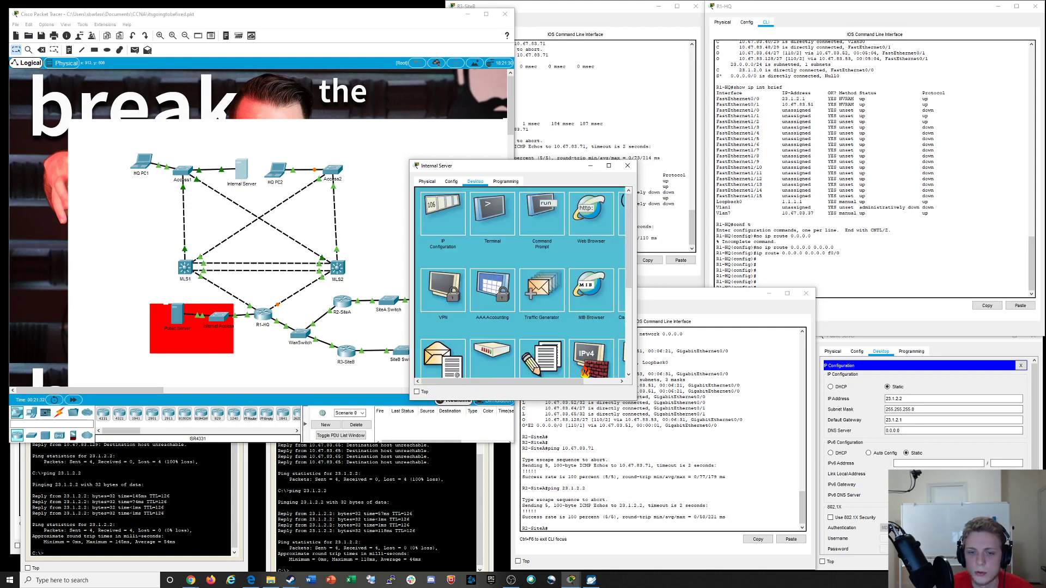
pyautogui.click(443, 207)
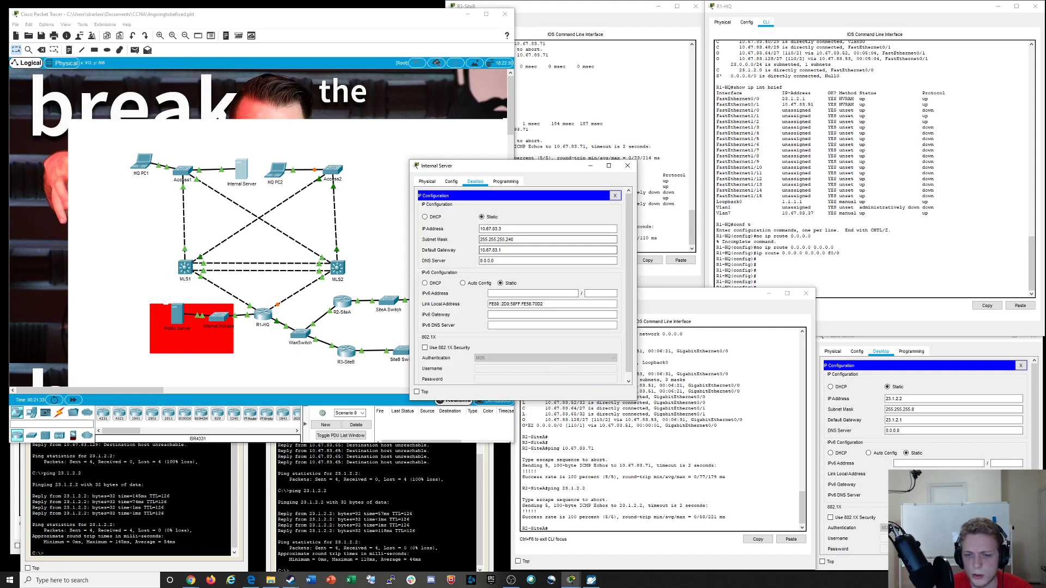
pyautogui.click(615, 196)
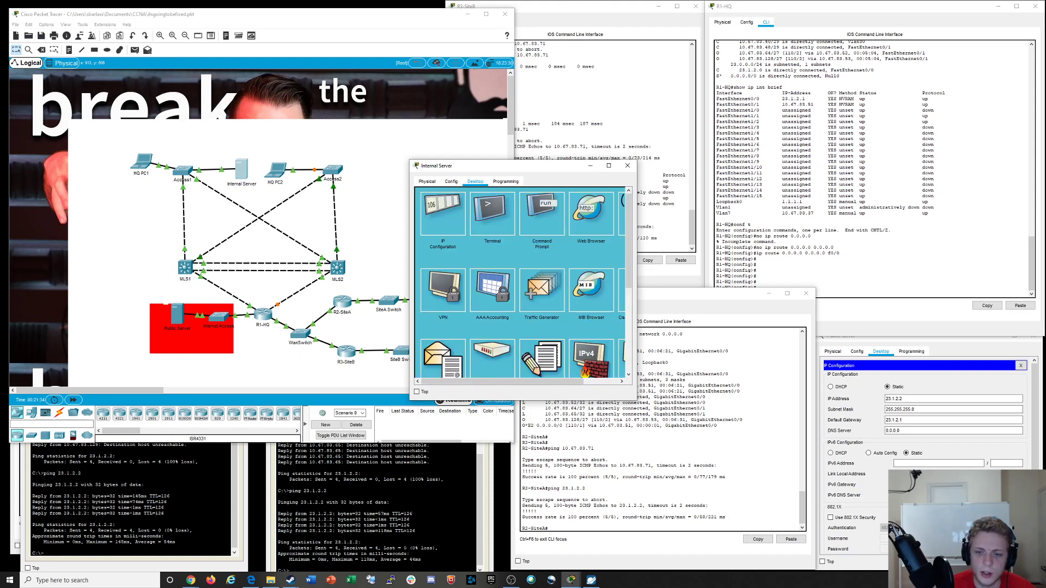
pyautogui.click(541, 208)
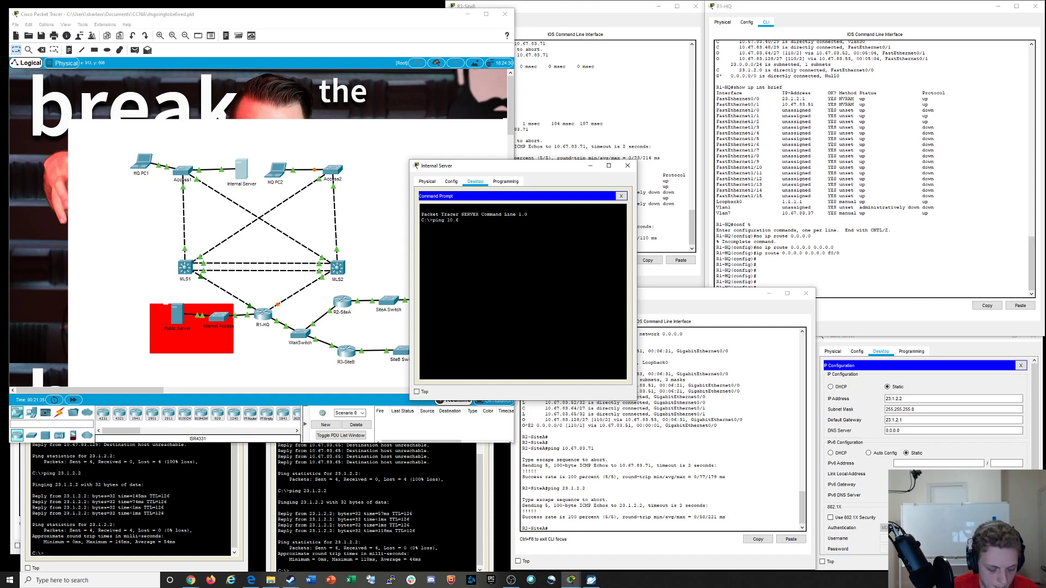
pyautogui.write('7.83.1')
pyautogui.press('Return')
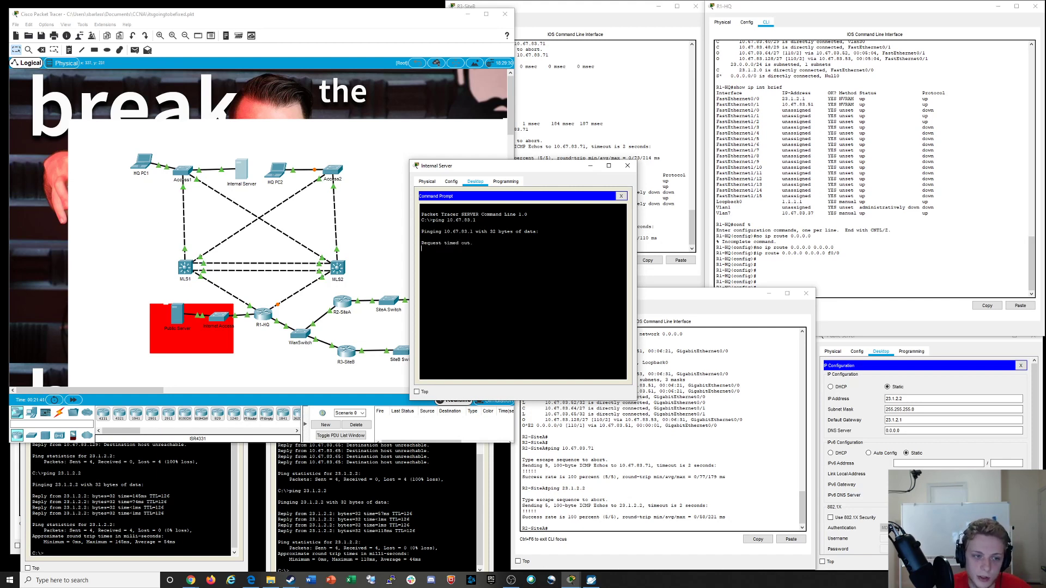
# Move the SiteA PC and SiteB PC windows aside and open HQ PC1's IP configuration to examine its DHCP addressing
pyautogui.click(143, 162)
pyautogui.moveTo(517, 168); pyautogui.dragTo(315, 237)
pyautogui.click(542, 229)
pyautogui.click(333, 491)
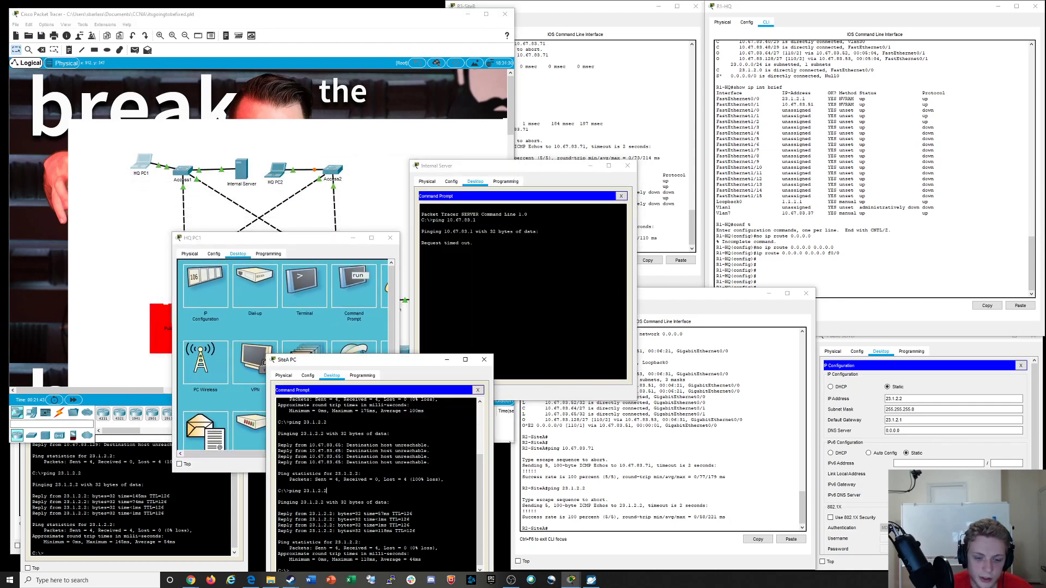
pyautogui.moveTo(384, 360); pyautogui.dragTo(891, 349)
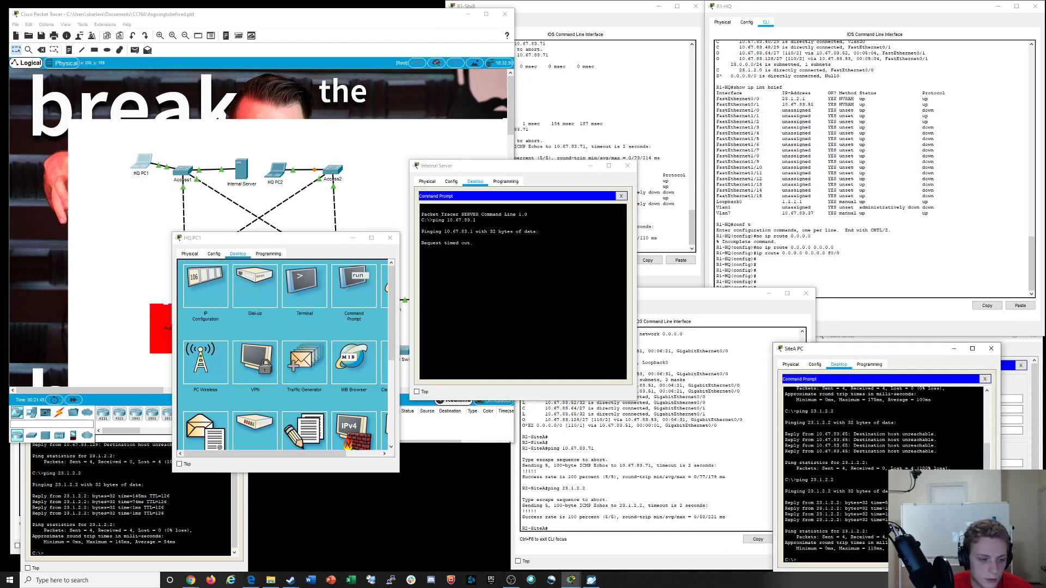
pyautogui.click(111, 468)
pyautogui.moveTo(129, 368); pyautogui.dragTo(928, 361)
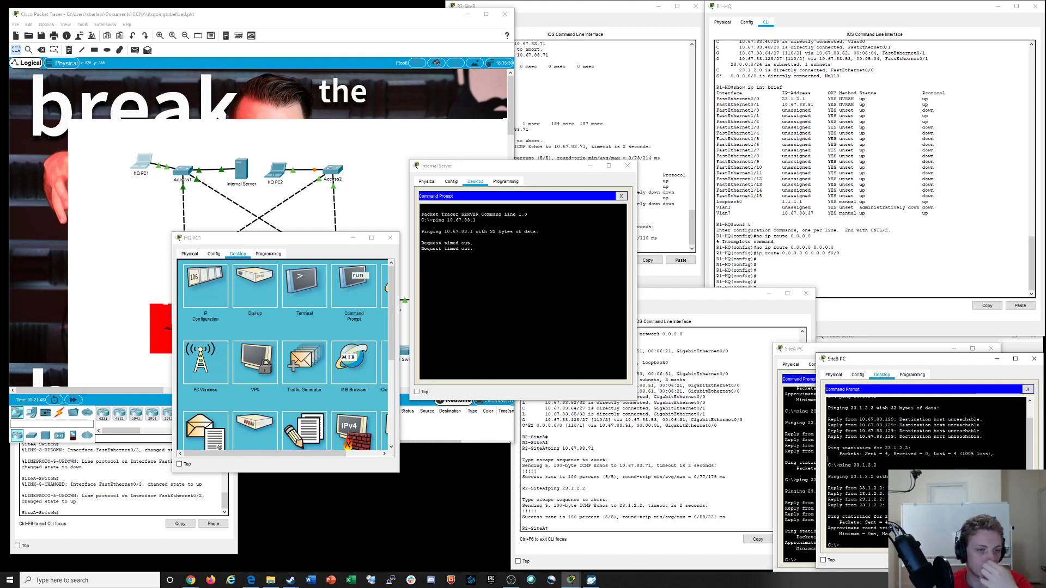
pyautogui.moveTo(305, 241); pyautogui.dragTo(266, 252)
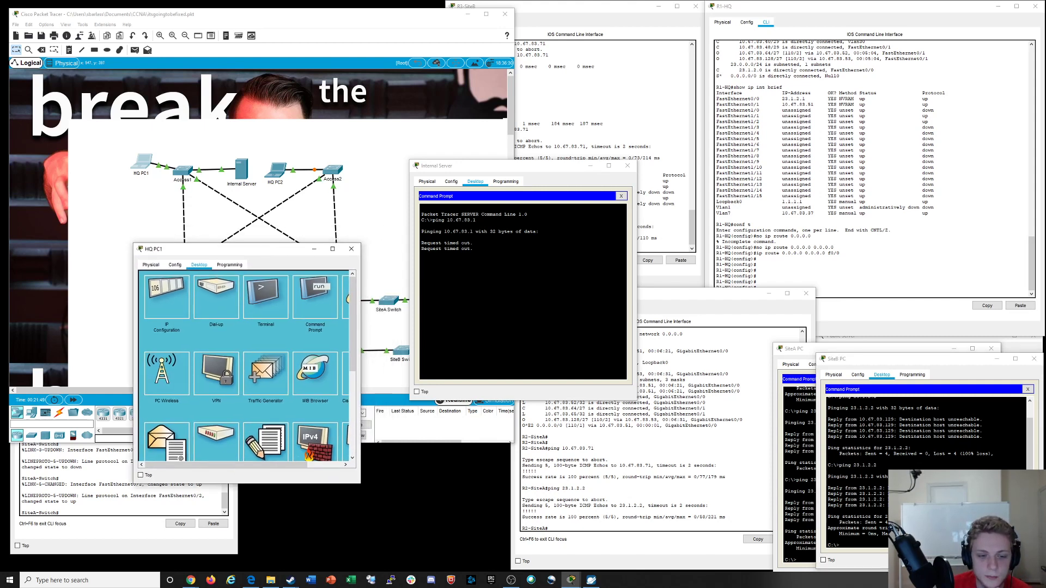
pyautogui.click(166, 297)
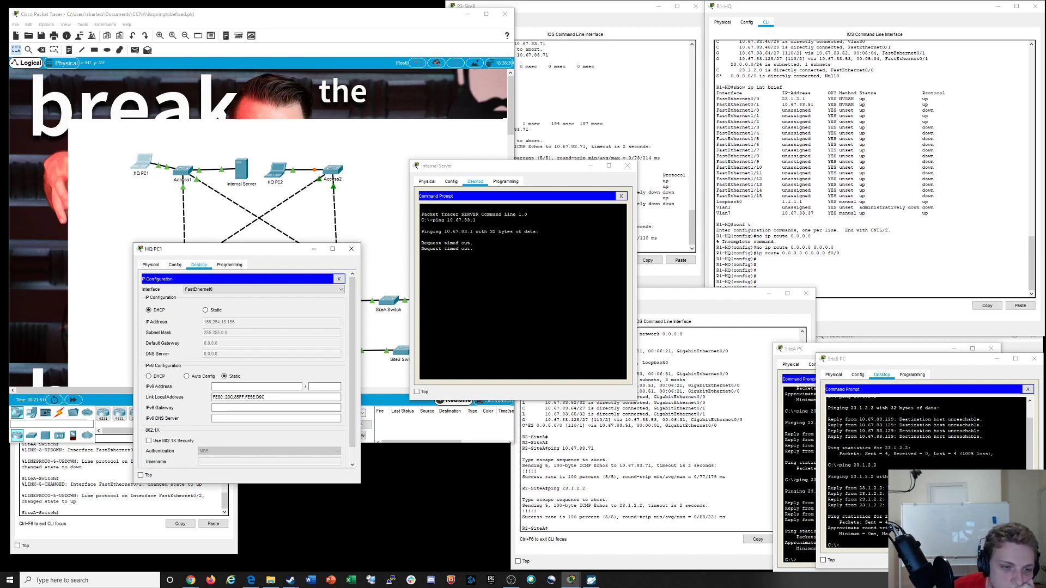
# Open the MLS1 console, enter privileged mode and list the running-configuration lines that include dhcp
pyautogui.moveTo(246, 253); pyautogui.dragTo(433, 309)
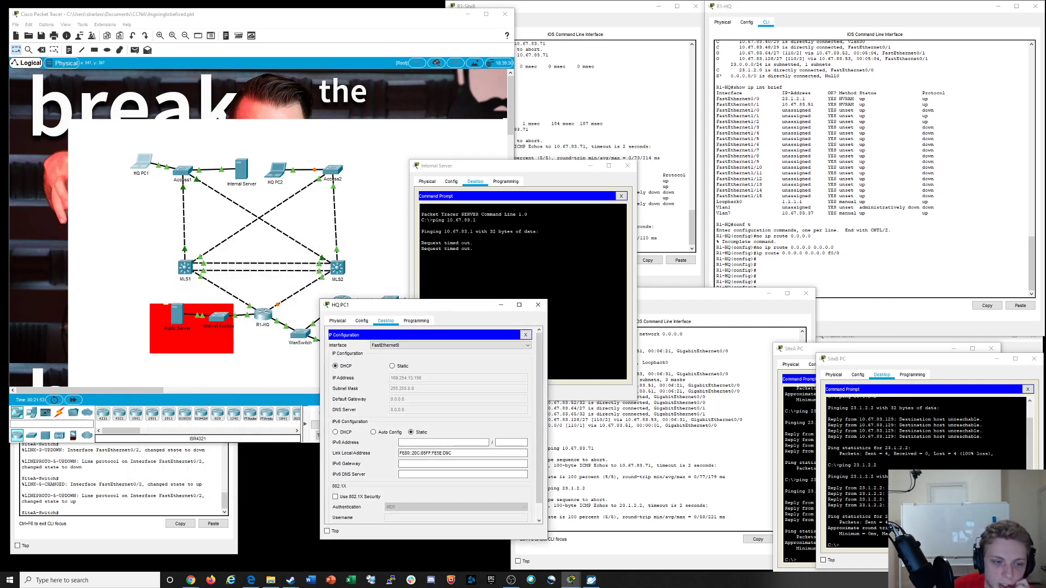
pyautogui.click(185, 267)
pyautogui.click(470, 182)
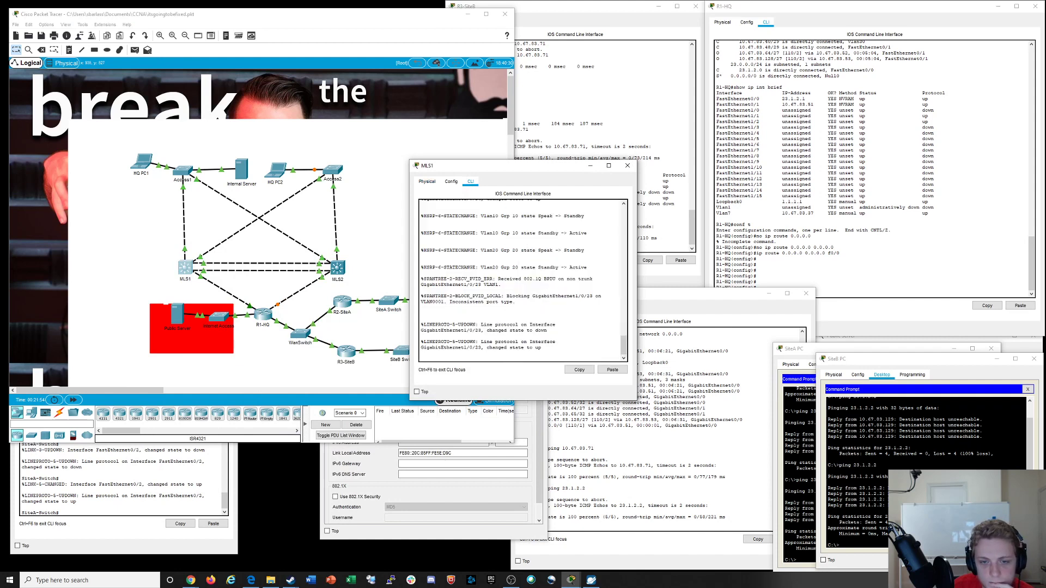
pyautogui.press('Return')
pyautogui.press('Return')
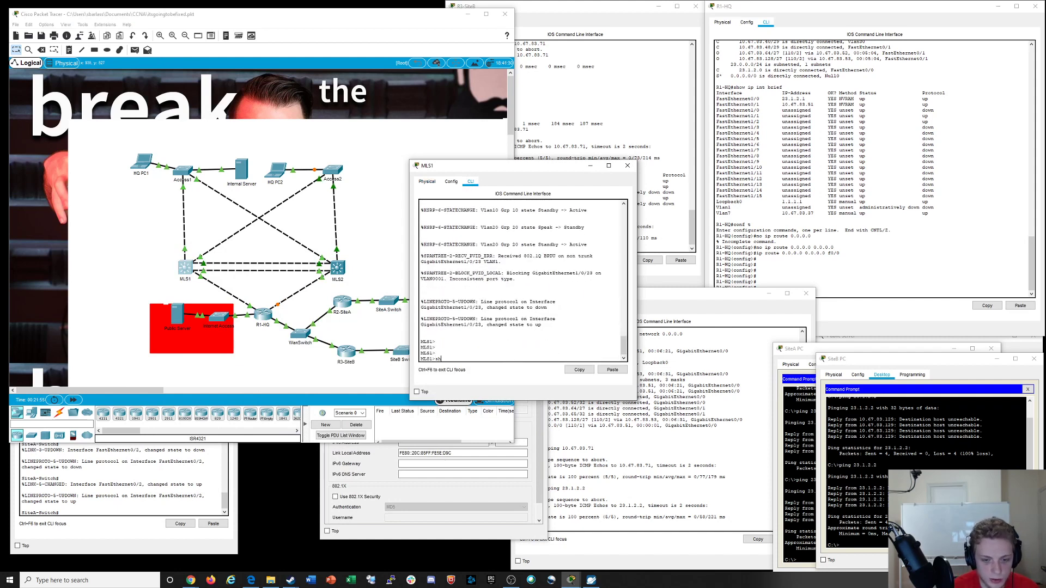
pyautogui.write('en')
pyautogui.press('Return')
pyautogui.write('show run | incl')
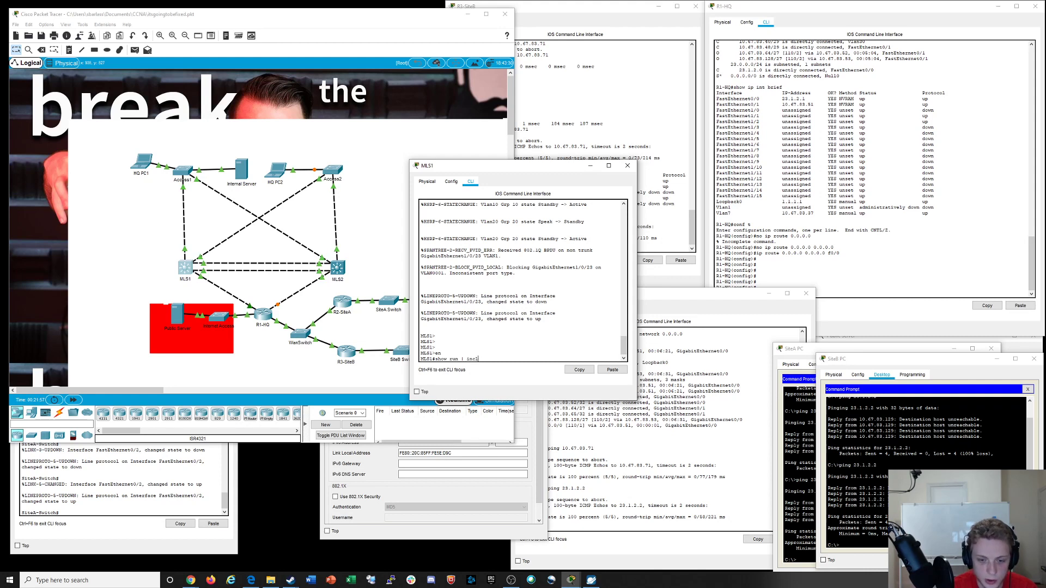
pyautogui.write(' dhcp')
pyautogui.press('Return')
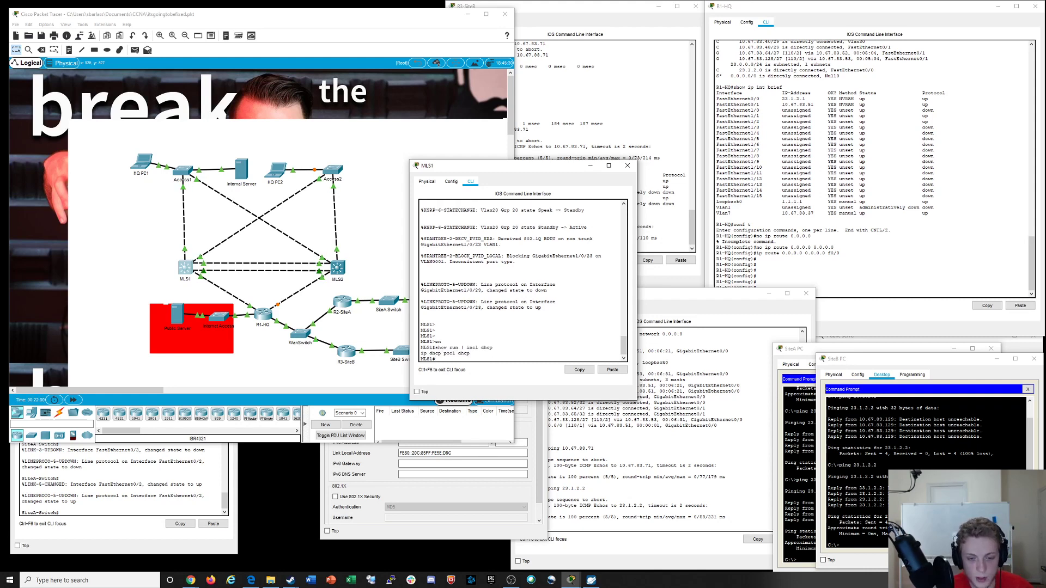
# Display MLS1's running configuration starting from the dhcp section and examine the pool's default-router line
pyautogui.write('sh')
pyautogui.press('Up')
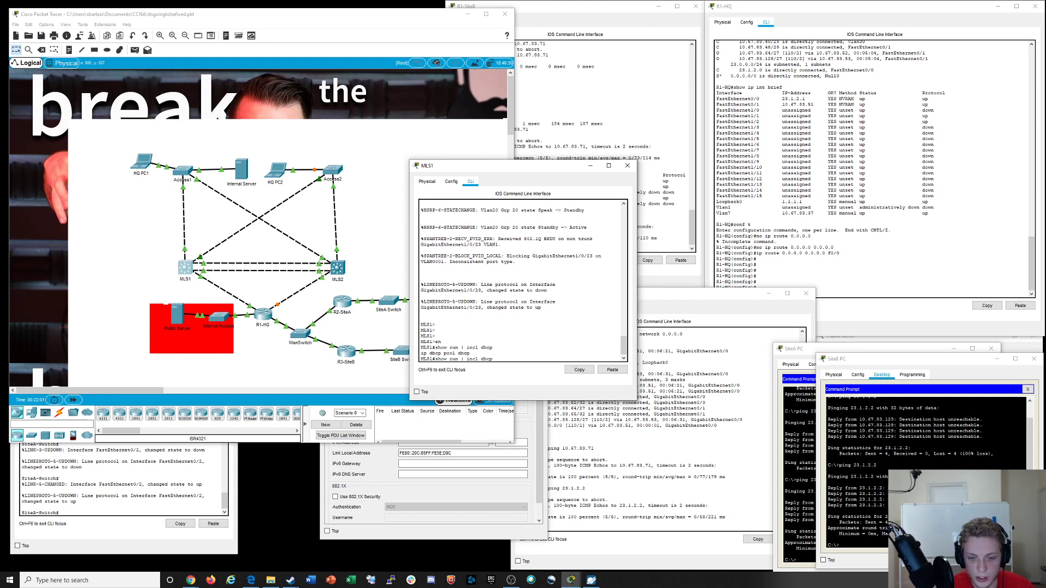
pyautogui.press('BackSpace')
pyautogui.press('BackSpace')
pyautogui.press('BackSpace')
pyautogui.press('BackSpace')
pyautogui.press('BackSpace')
pyautogui.write('beg')
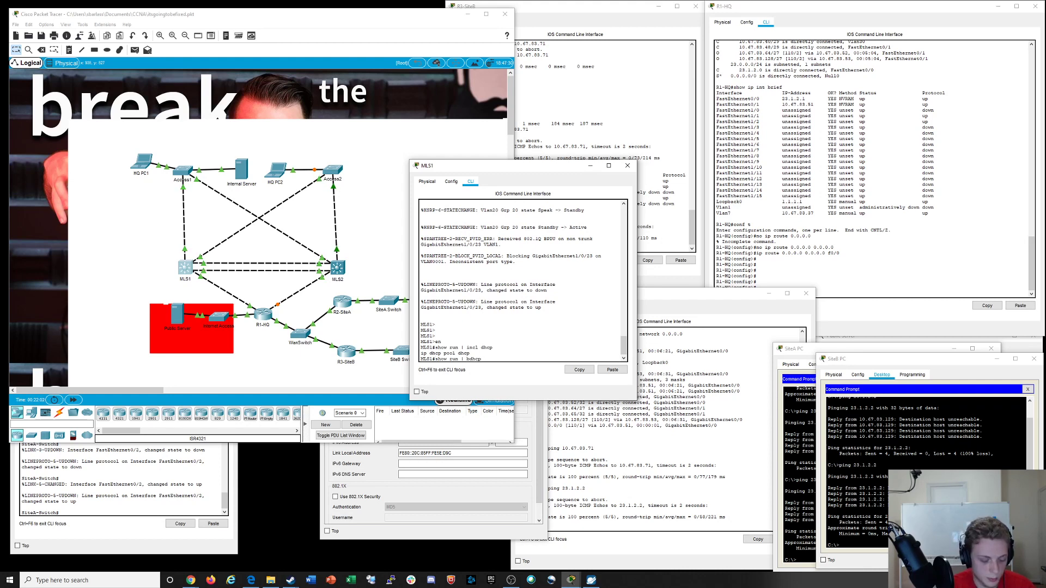
pyautogui.press('Return')
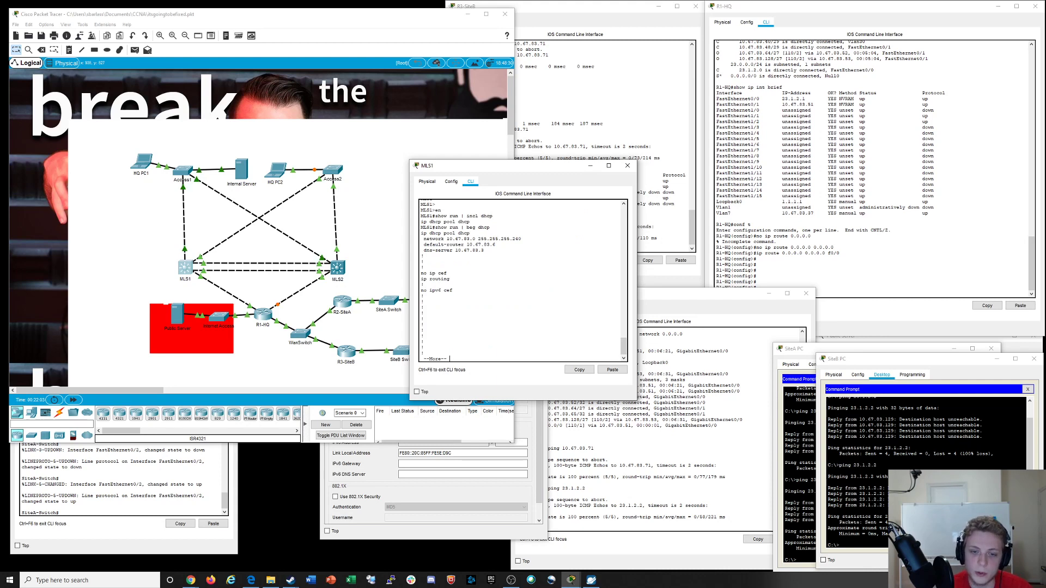
pyautogui.moveTo(420, 244); pyautogui.dragTo(493, 244)
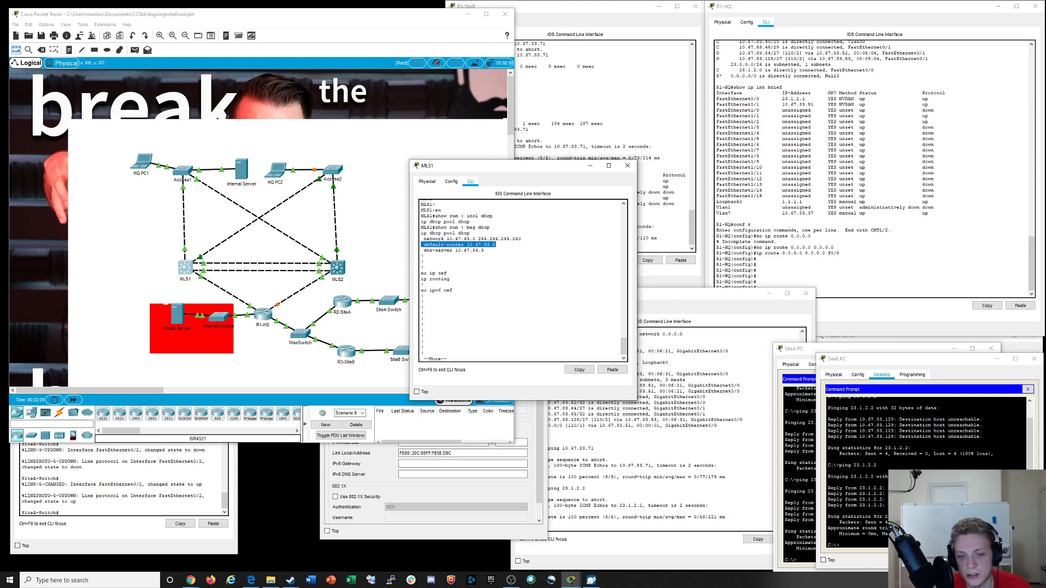
pyautogui.click(495, 245)
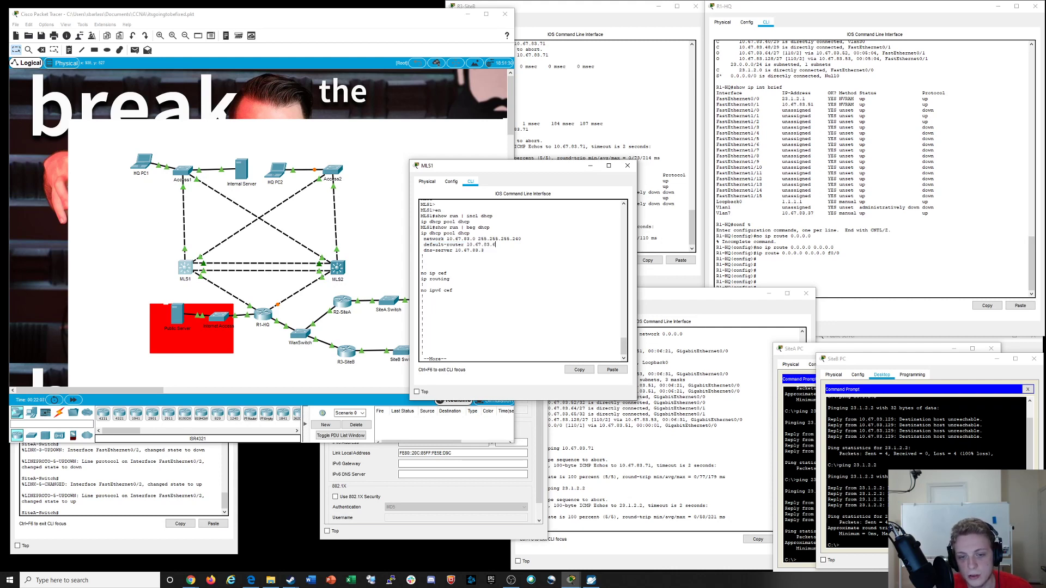
# Place the MLS1 and HQ PC1 windows side by side and compare the pool's default router with HQ PC1's addressing
pyautogui.moveTo(518, 166); pyautogui.dragTo(270, 275)
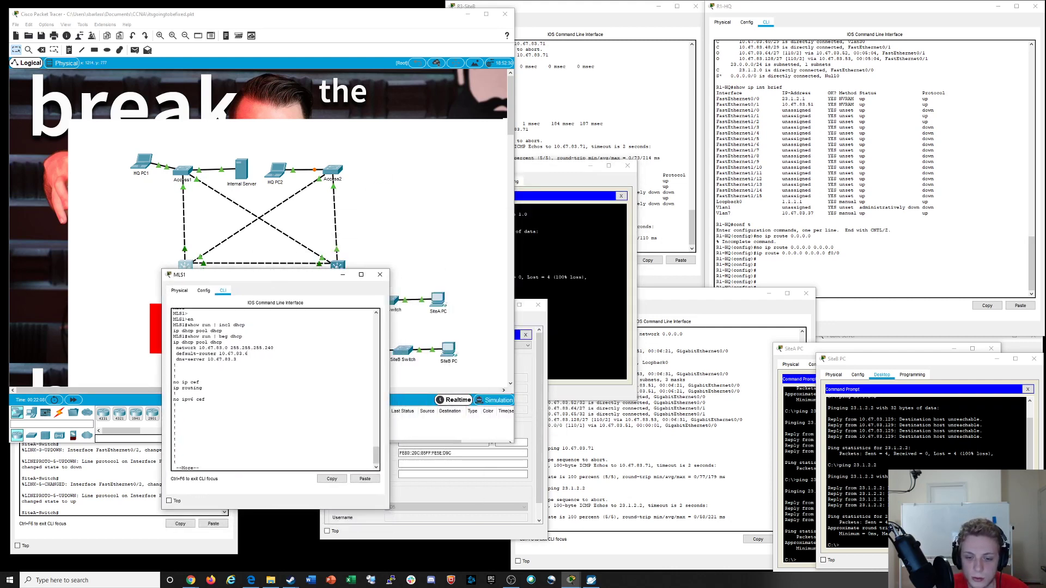
pyautogui.click(531, 463)
pyautogui.moveTo(436, 305); pyautogui.dragTo(533, 287)
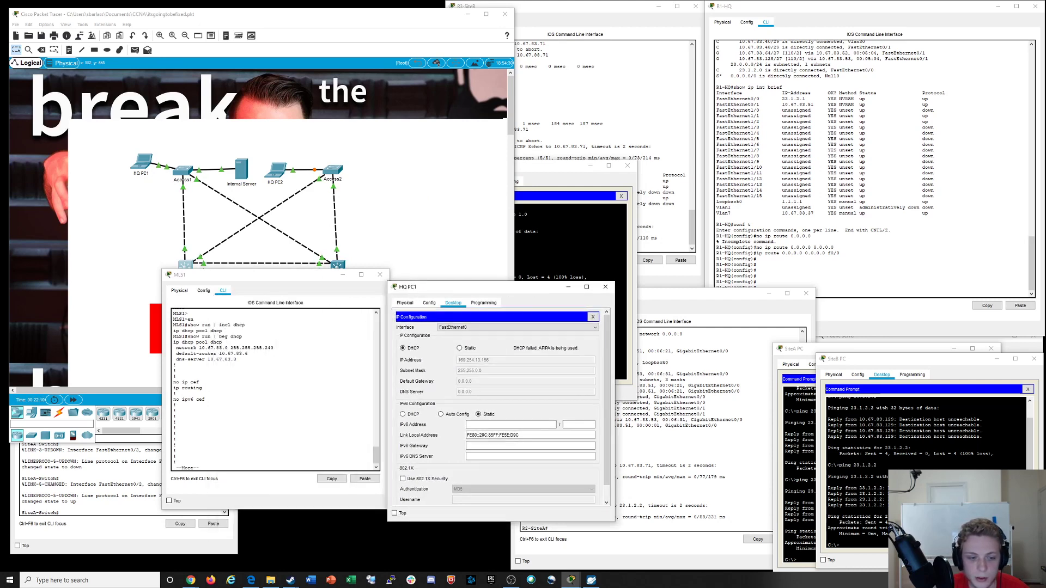
pyautogui.moveTo(200, 354); pyautogui.dragTo(249, 353)
pyautogui.click(211, 355)
pyautogui.click(249, 354)
# Bring up the Internal Server's command prompt beside the other windows and ping 10.67.83.6
pyautogui.click(550, 254)
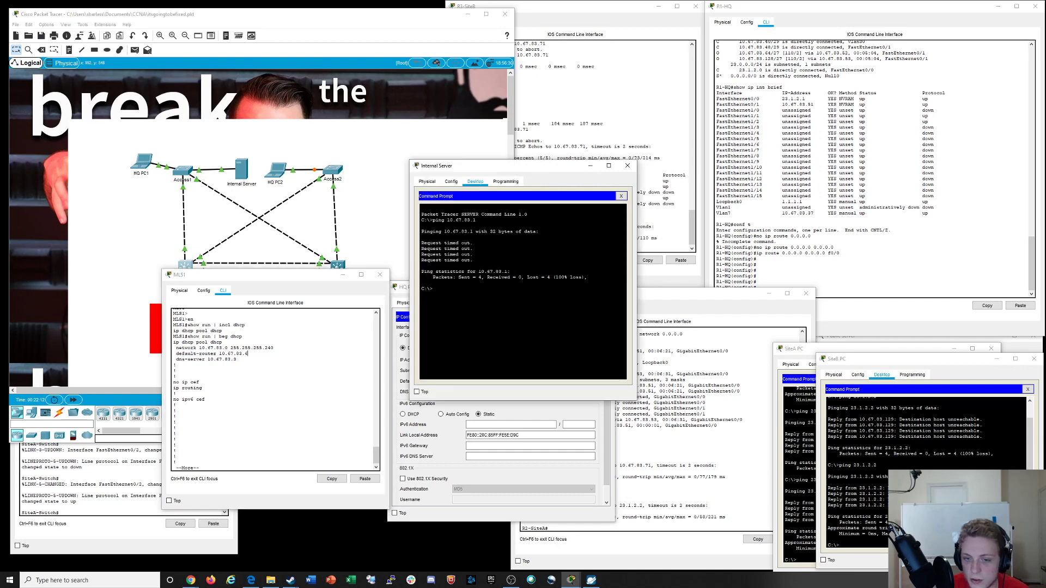
pyautogui.moveTo(507, 166); pyautogui.dragTo(615, 245)
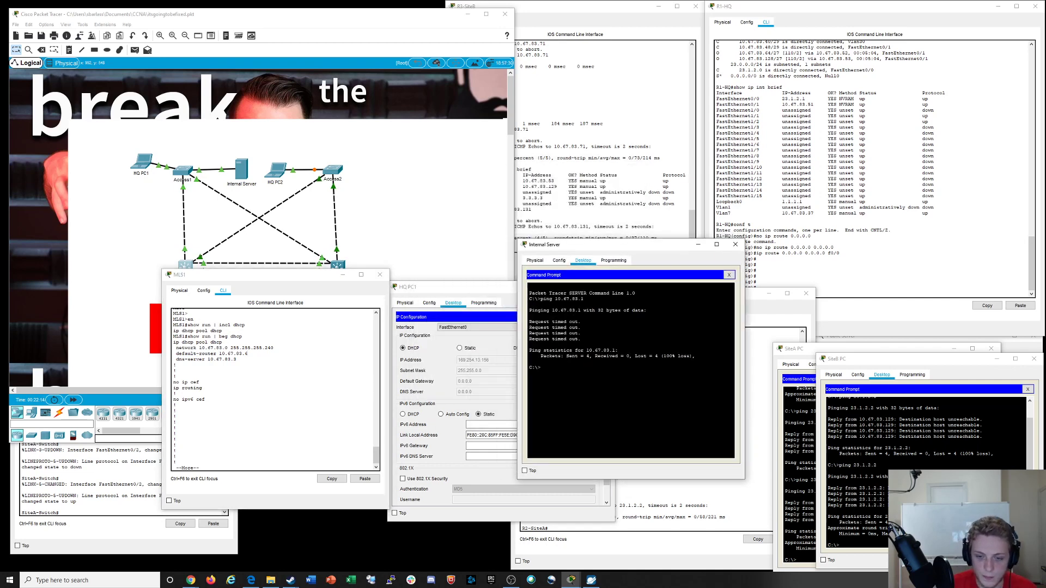
pyautogui.write('ping 10.67.83.6')
pyautogui.press('Return')
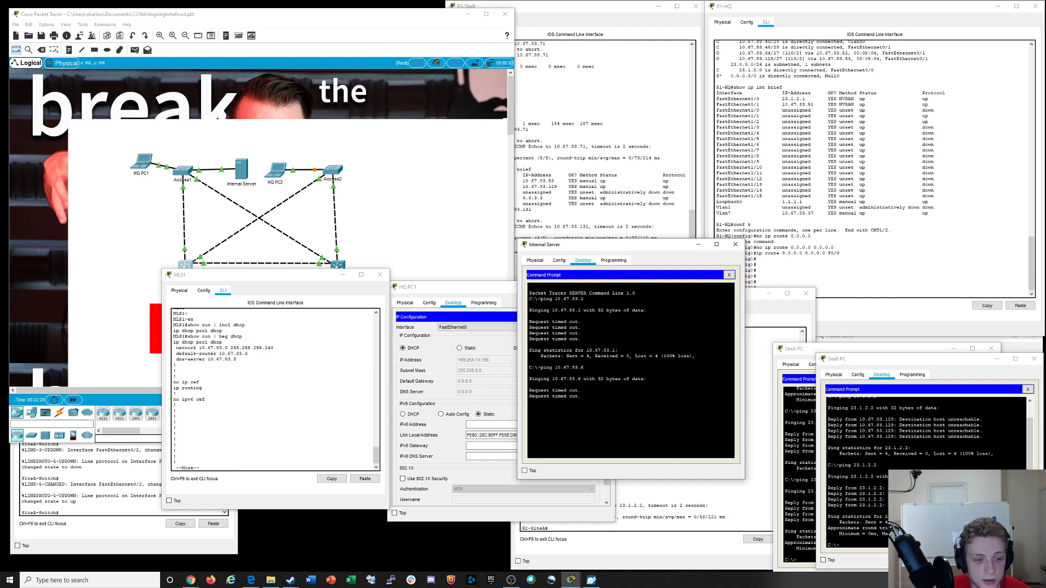
# Examine the network, default-router and dns-server lines of MLS1's DHCP pool, quit the paged listing and move the window clear of the switches
pyautogui.moveTo(194, 347)
pyautogui.mouseDown()
pyautogui.moveTo(248, 353)
pyautogui.moveTo(174, 349)
pyautogui.mouseUp()
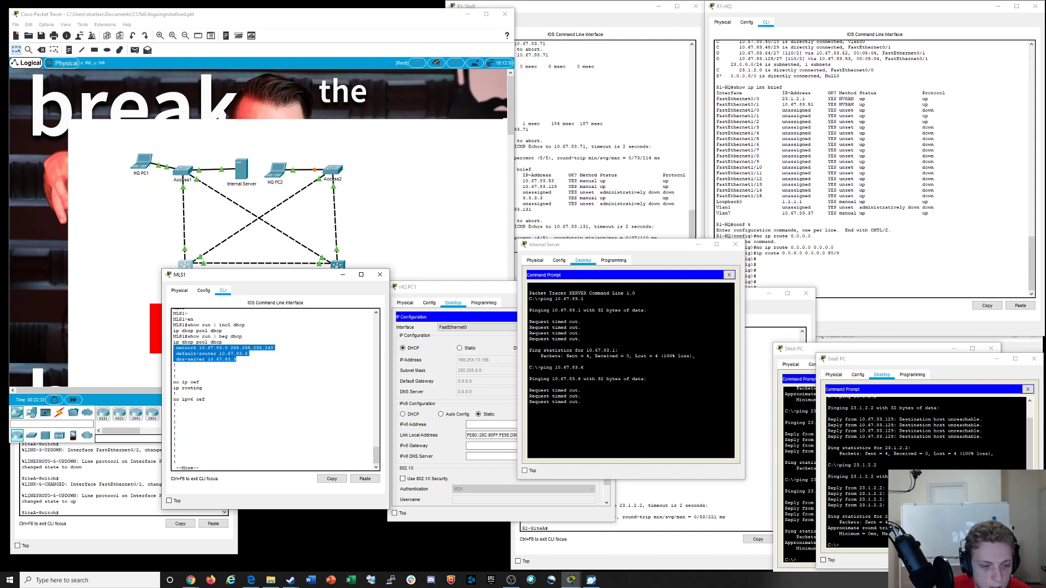
pyautogui.moveTo(274, 348); pyautogui.dragTo(223, 343)
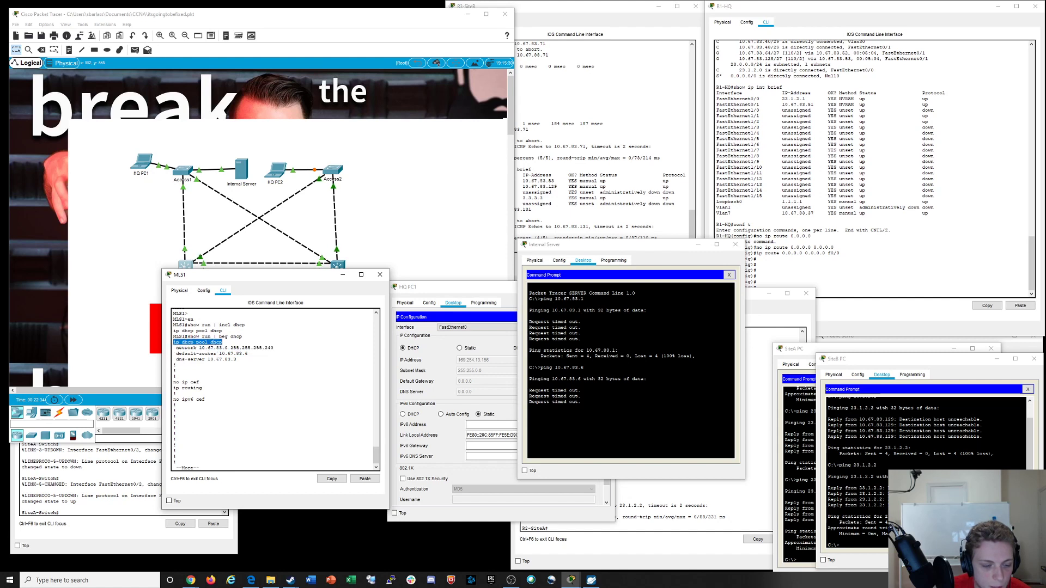
pyautogui.click(223, 343)
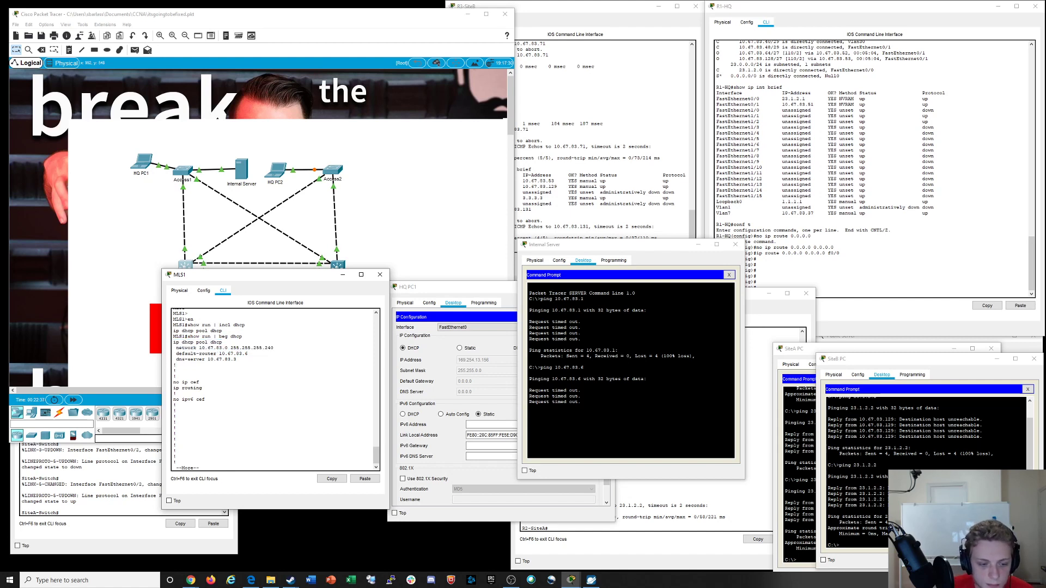
pyautogui.press('q')
pyautogui.moveTo(275, 275); pyautogui.dragTo(276, 307)
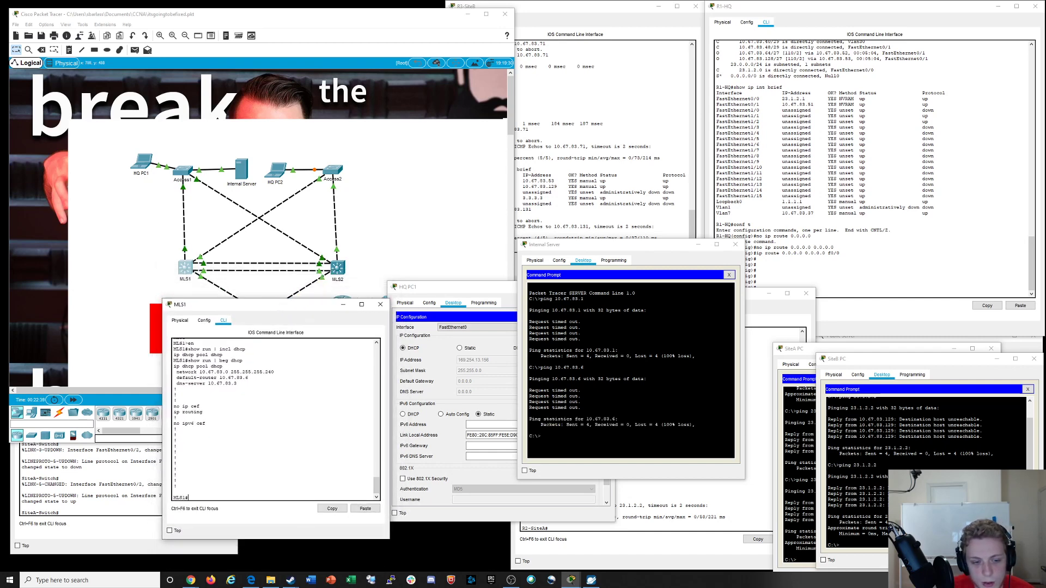
# List the running-configuration lines on MLS1 that include hsrp
pyautogui.write('show r')
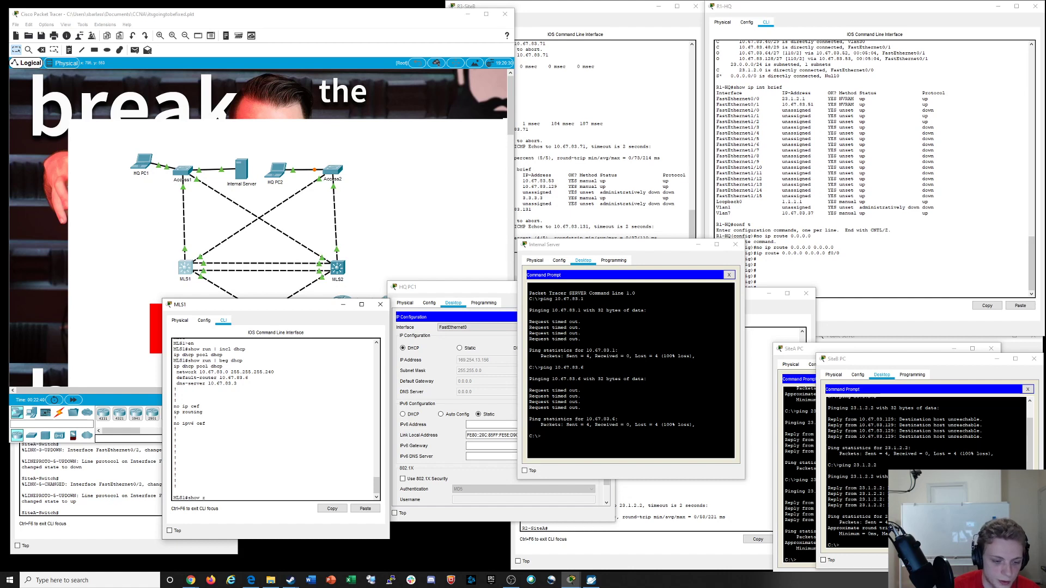
pyautogui.write('un | incl ')
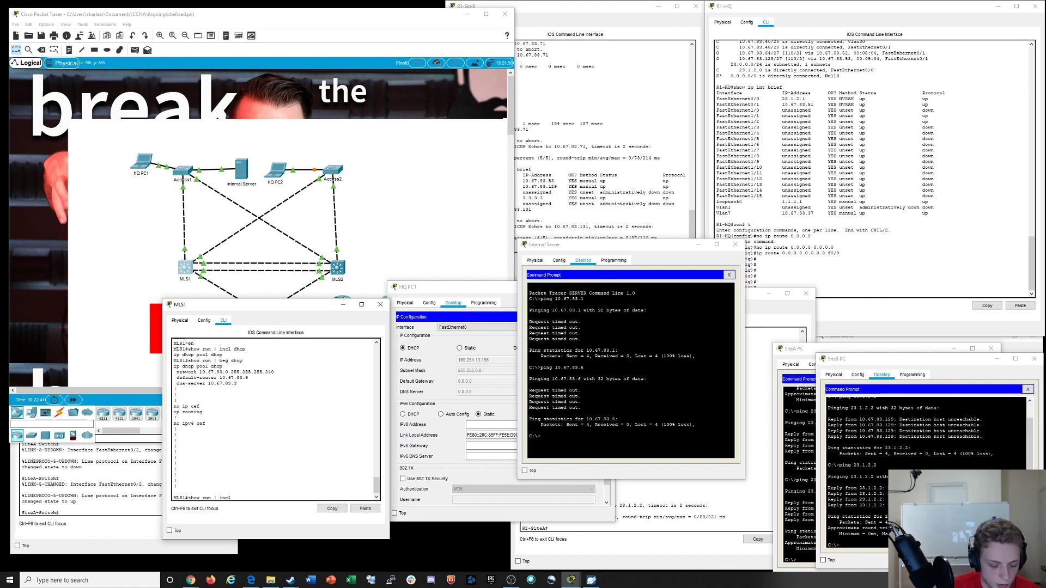
pyautogui.write('hsrp')
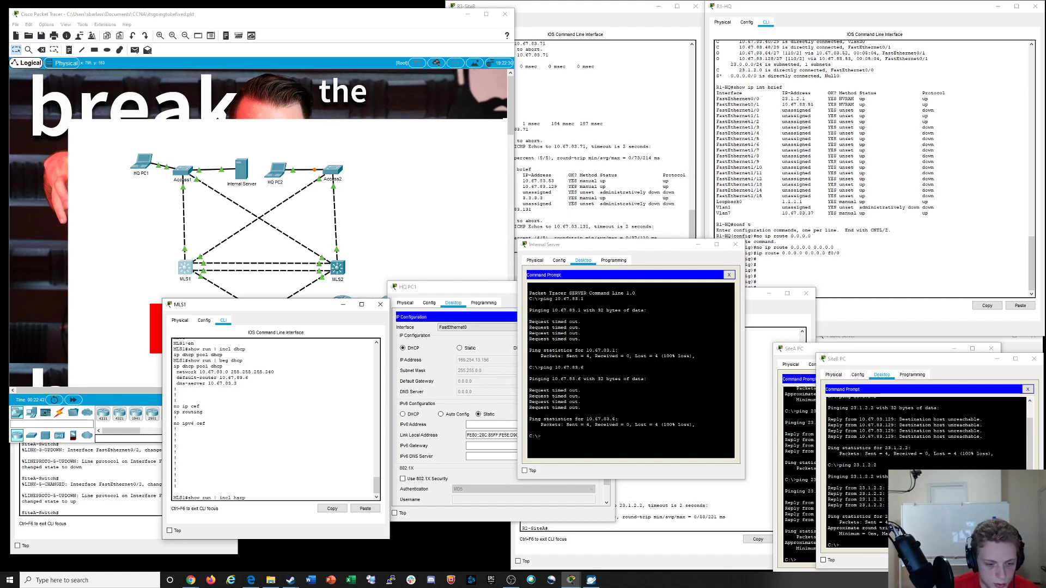
pyautogui.press('Return')
# Display MLS1's full running configuration and page through to the spanning-tree and first interface sections
pyautogui.press('Up')
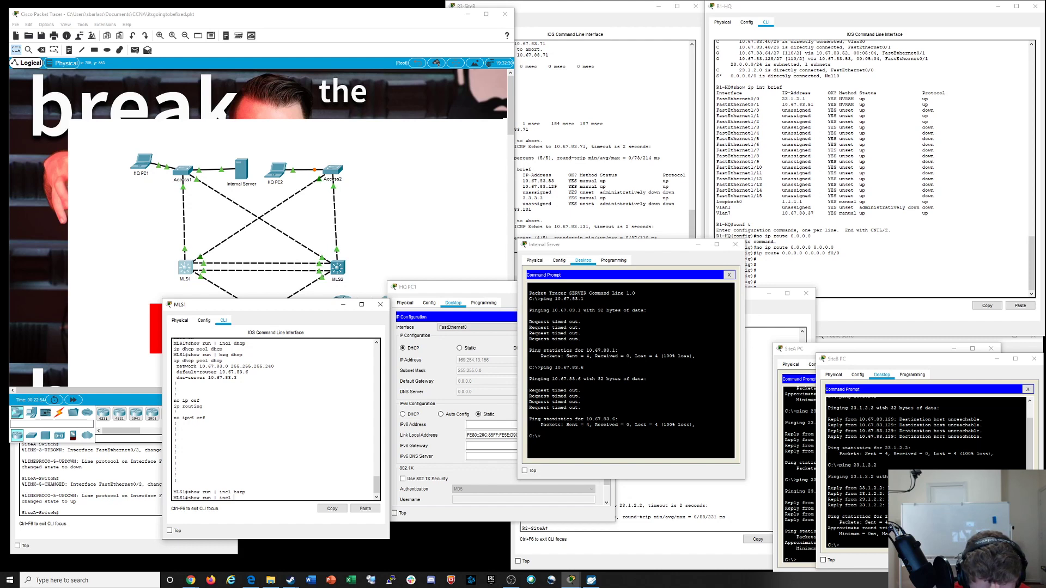
pyautogui.press('BackSpace')
pyautogui.press('BackSpace')
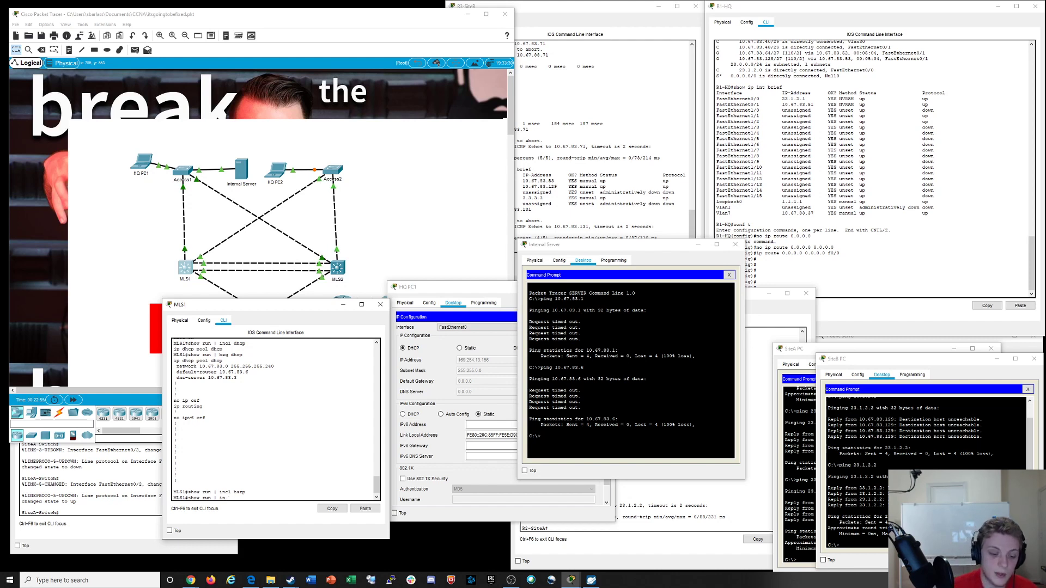
pyautogui.press('BackSpace')
pyautogui.press('BackSpace')
pyautogui.press('BackSpace')
pyautogui.press('BackSpace')
pyautogui.press('BackSpace')
pyautogui.press('Return')
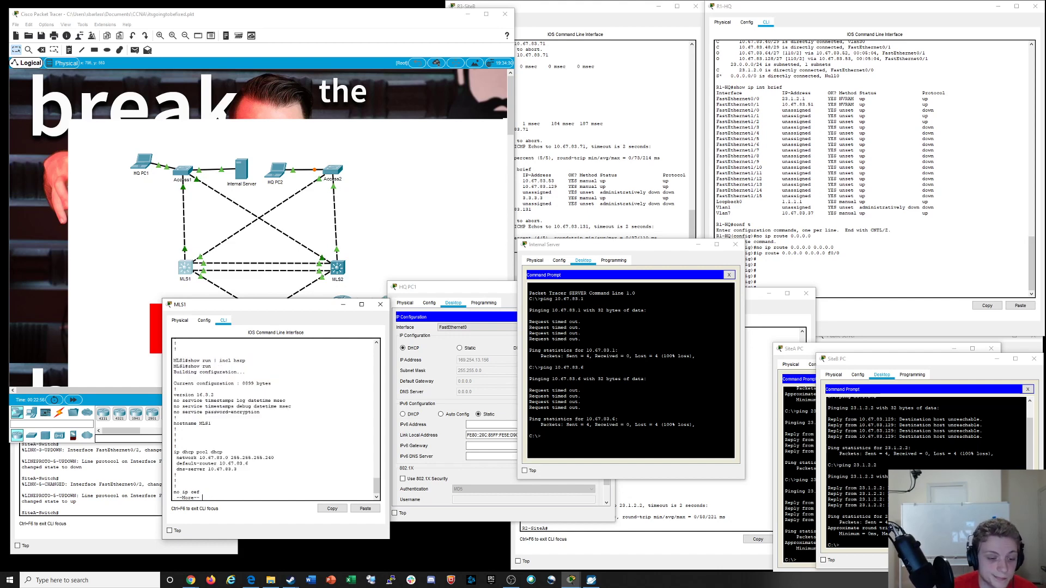
pyautogui.press('space')
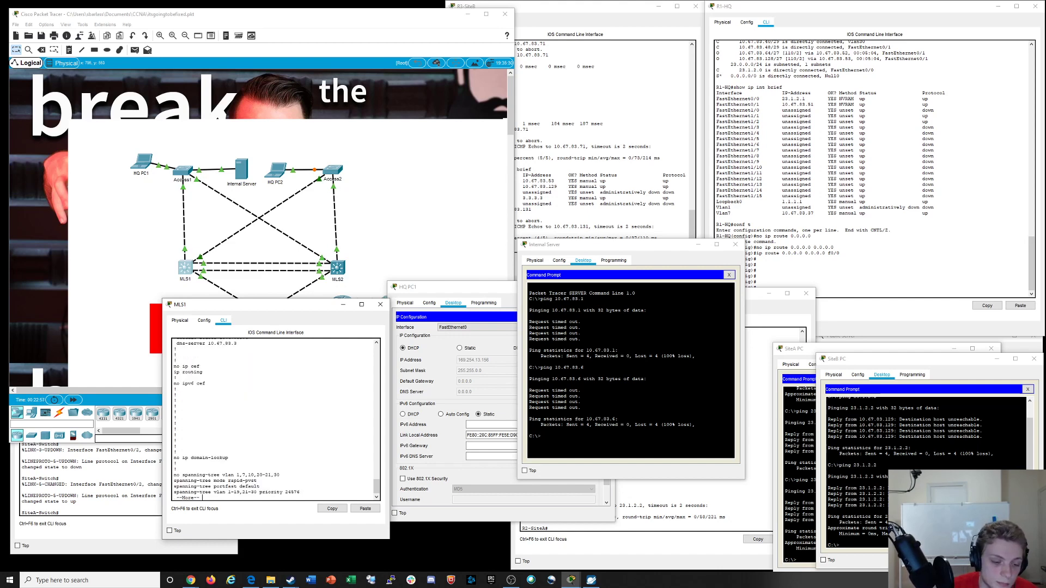
pyautogui.press('space')
# Examine the spanning-tree priorities, the portfast default and the VLANs with spanning tree disabled in MLS1's configuration
pyautogui.scroll(3, 275, 420)
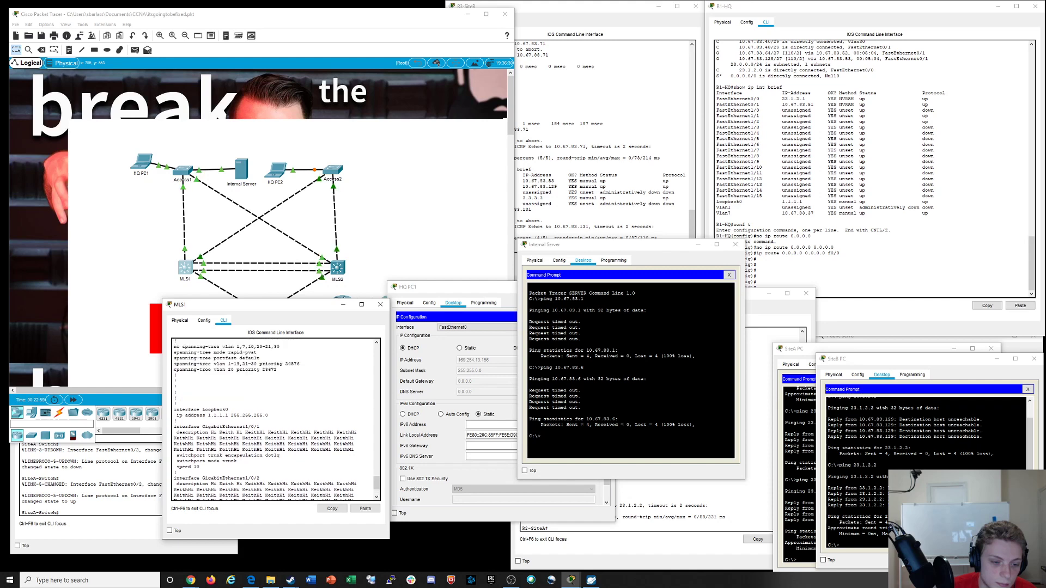
pyautogui.moveTo(174, 363); pyautogui.dragTo(279, 370)
pyautogui.click(278, 372)
pyautogui.moveTo(211, 358); pyautogui.dragTo(260, 357)
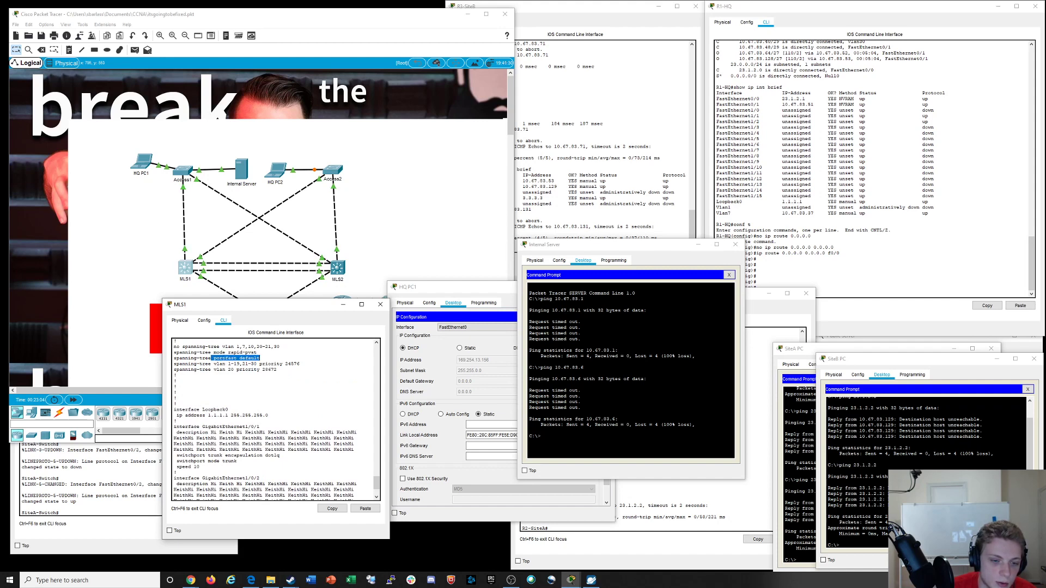
pyautogui.moveTo(282, 306)
pyautogui.mouseDown()
pyautogui.moveTo(280, 380)
pyautogui.moveTo(273, 312)
pyautogui.mouseUp()
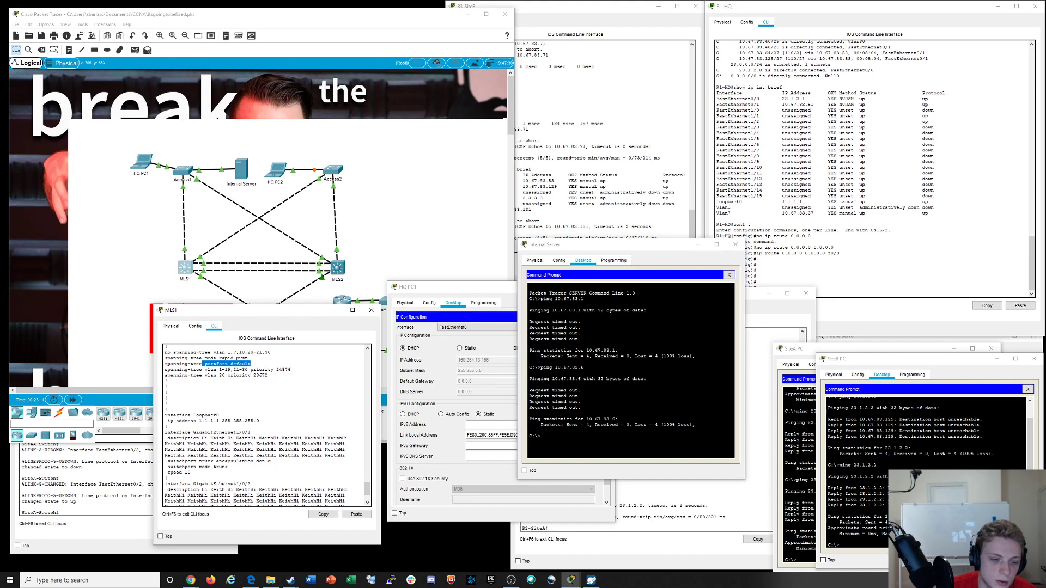
pyautogui.moveTo(165, 353); pyautogui.dragTo(271, 352)
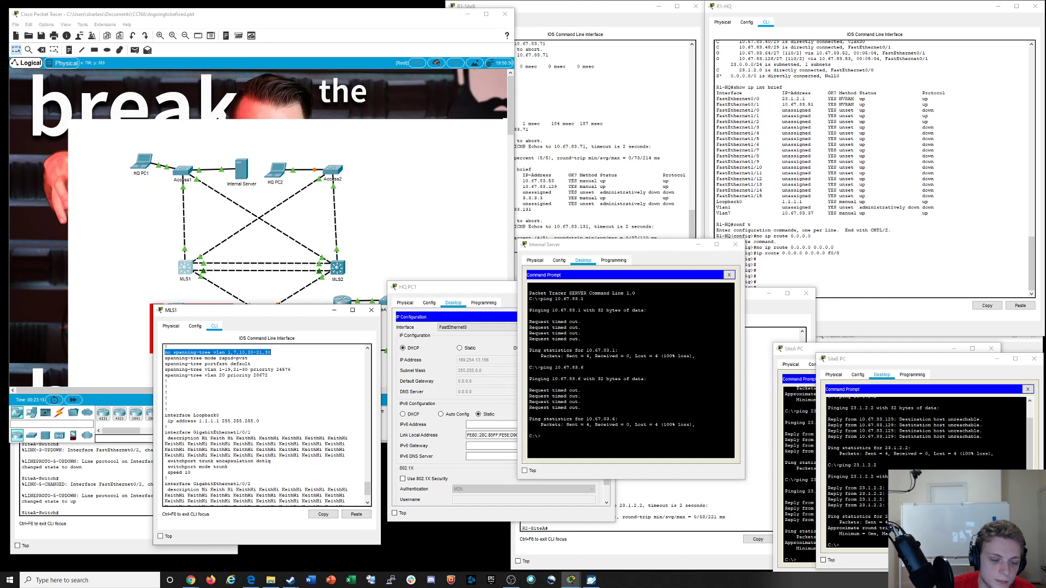
# Examine GigabitEthernet1/0/1's trunk encapsulation line and page on through MLS1's configuration to the VLAN interfaces
pyautogui.scroll(-3, 266, 424)
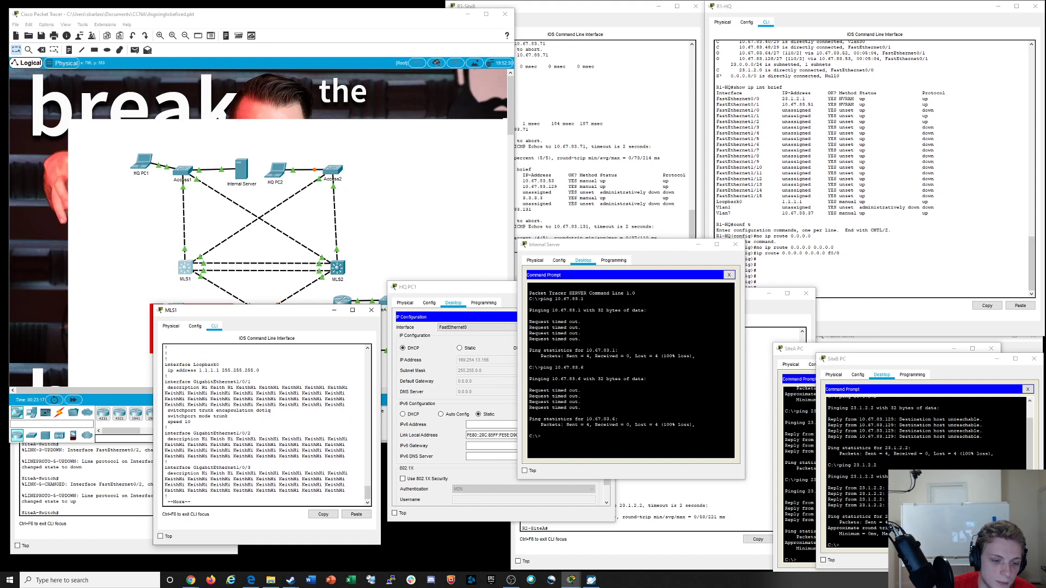
pyautogui.moveTo(200, 388); pyautogui.dragTo(167, 410)
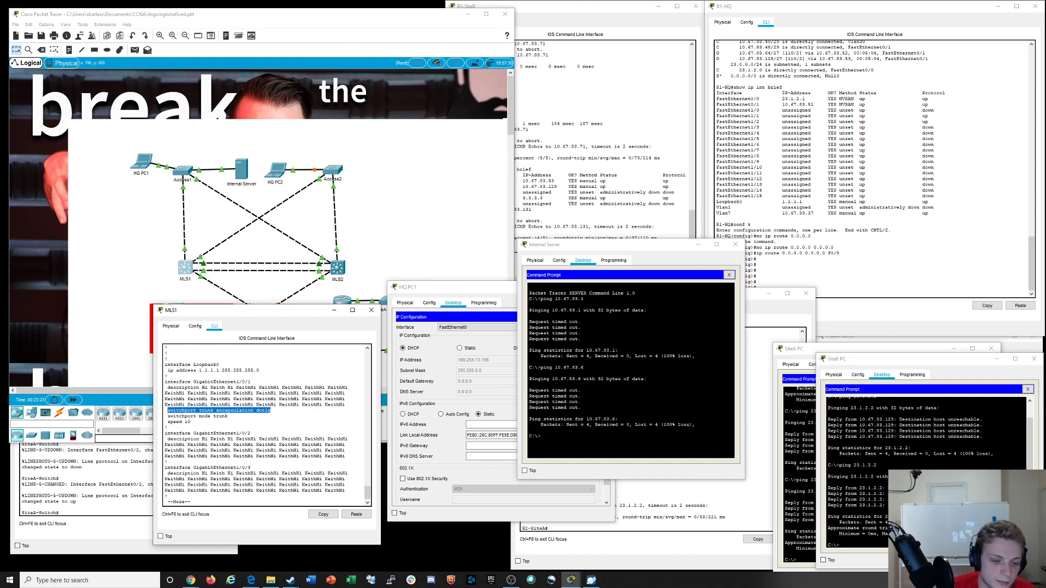
pyautogui.press('space')
pyautogui.press('space')
pyautogui.press('space')
pyautogui.press('space')
pyautogui.press('space')
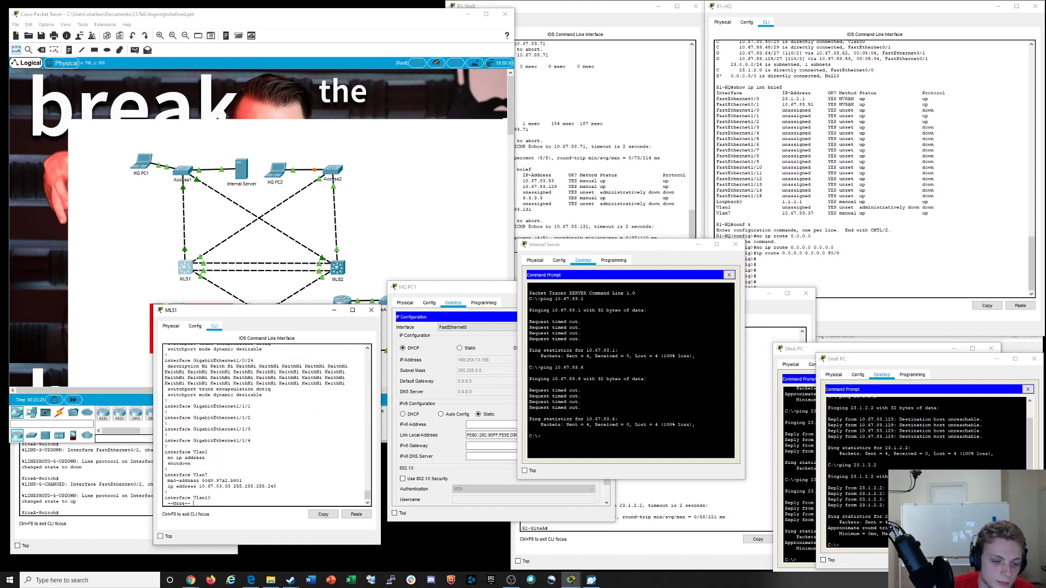
pyautogui.press('space')
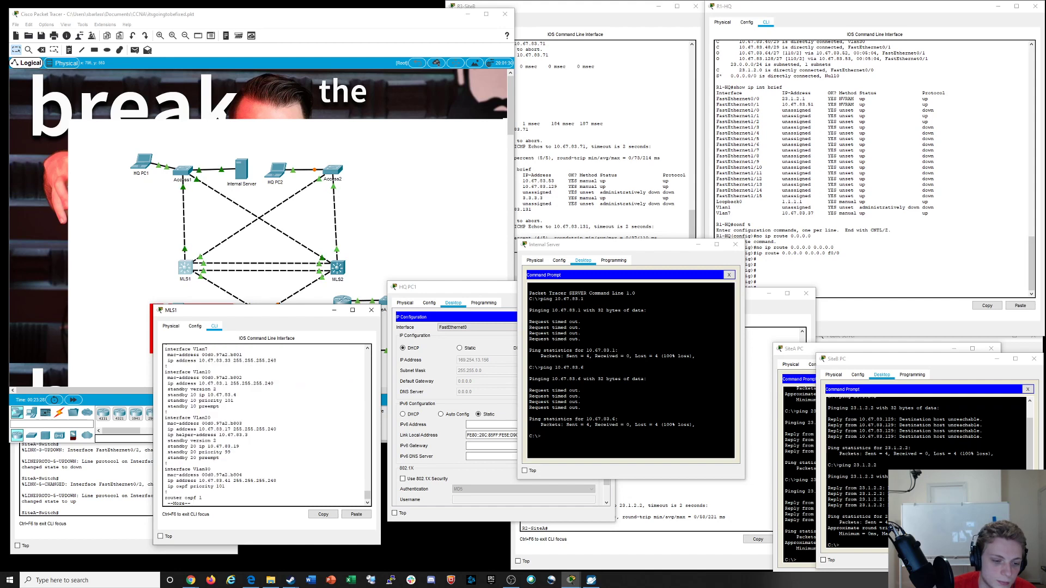
# Examine interface Vlan20's address, helper-address and standby 20 settings, and go back to the physical interface entries
pyautogui.moveTo(167, 423); pyautogui.dragTo(216, 440)
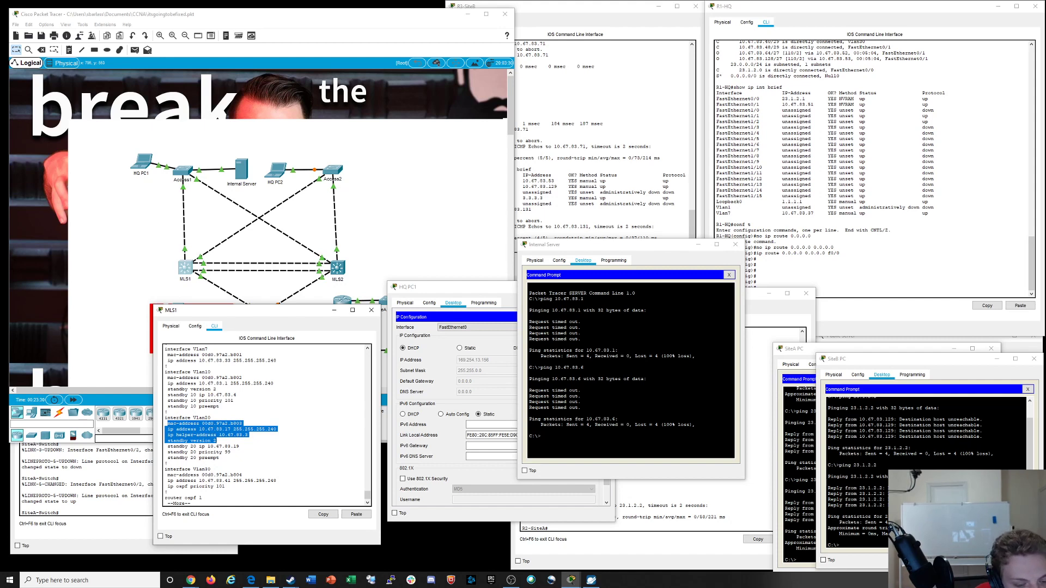
pyautogui.moveTo(216, 440); pyautogui.dragTo(219, 457)
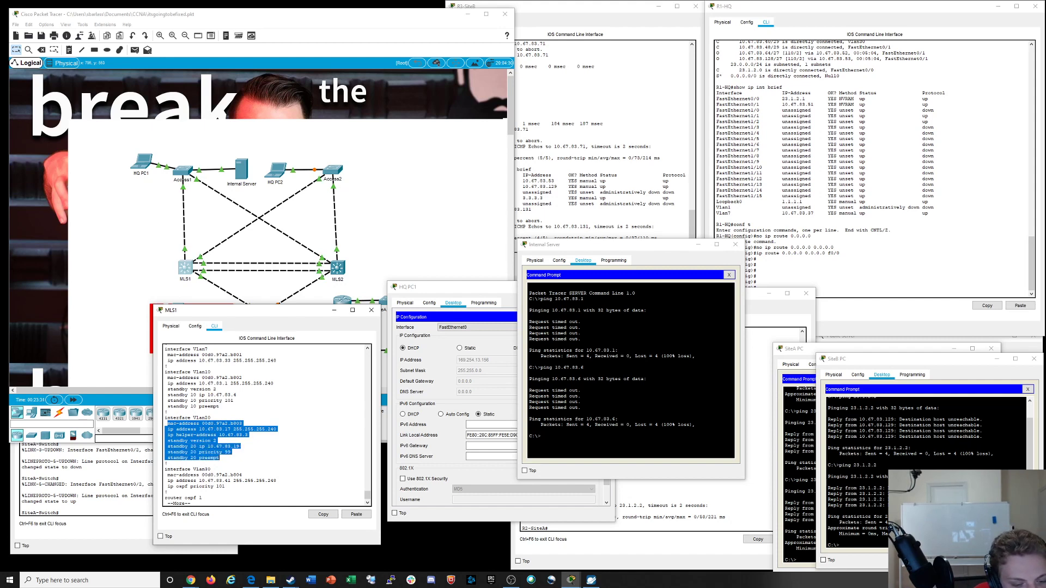
pyautogui.click(219, 457)
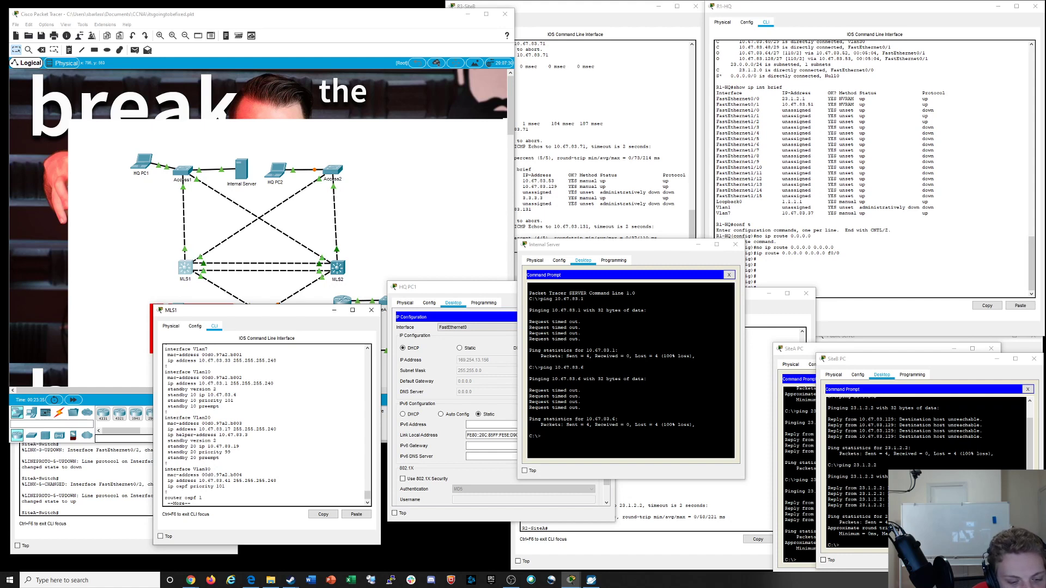
pyautogui.moveTo(219, 458); pyautogui.dragTo(165, 446)
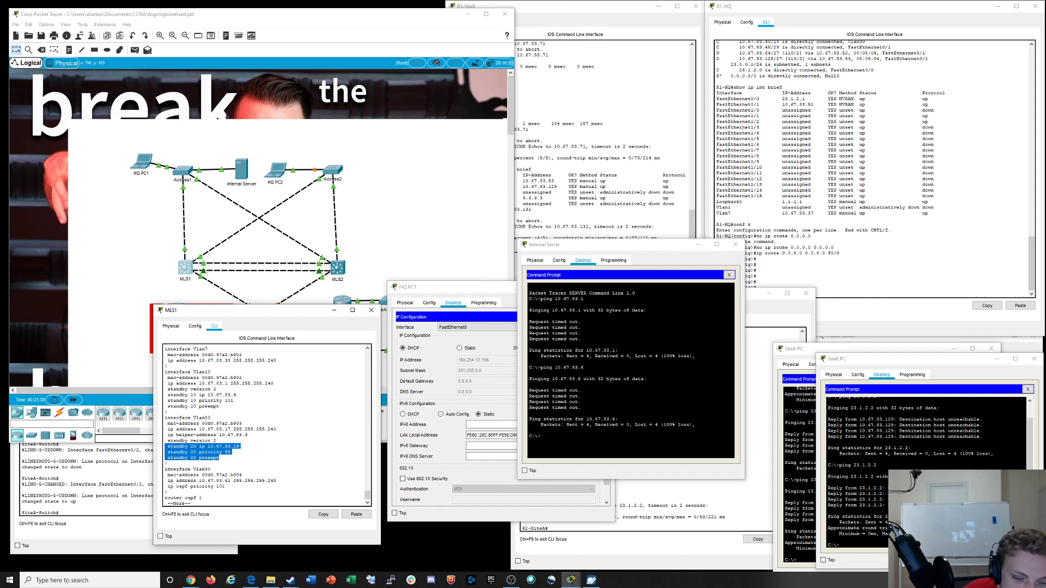
pyautogui.scroll(4, 267, 425)
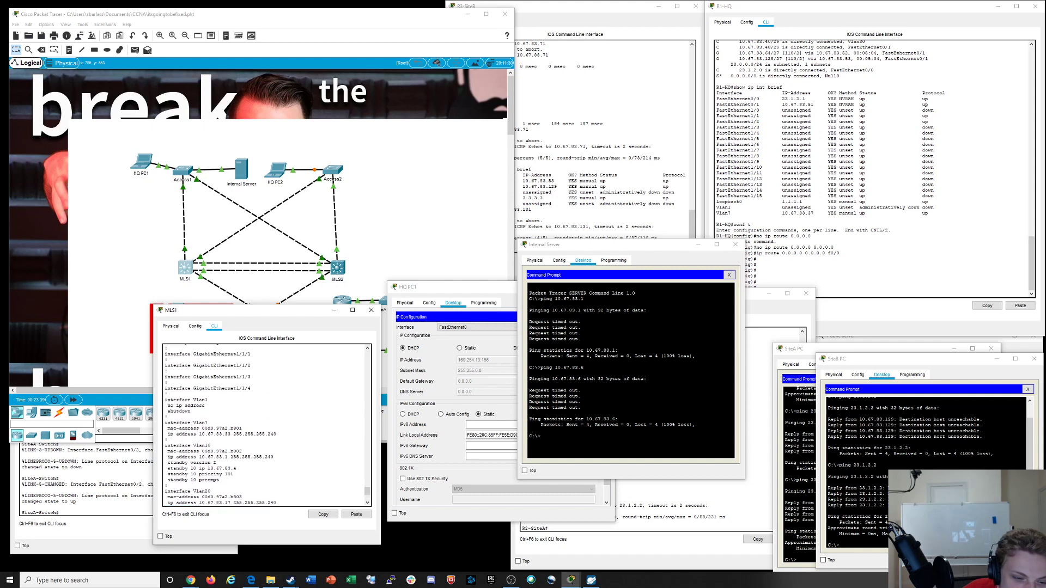
pyautogui.scroll(10, 267, 425)
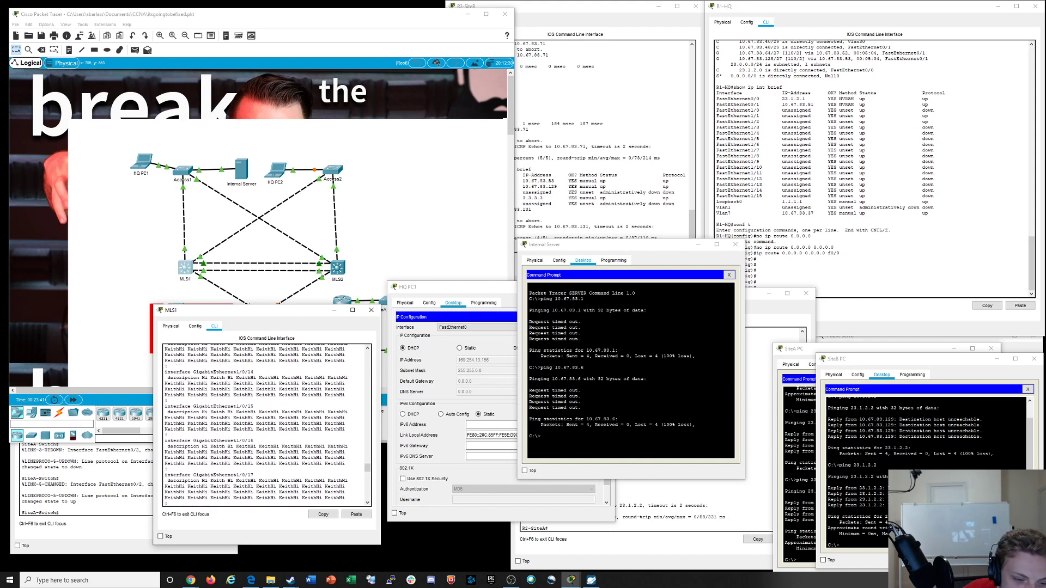
# Go back to the spanning-tree section of MLS1's configuration and examine its portfast, priority and disabled-VLAN lines
pyautogui.scroll(12, 267, 425)
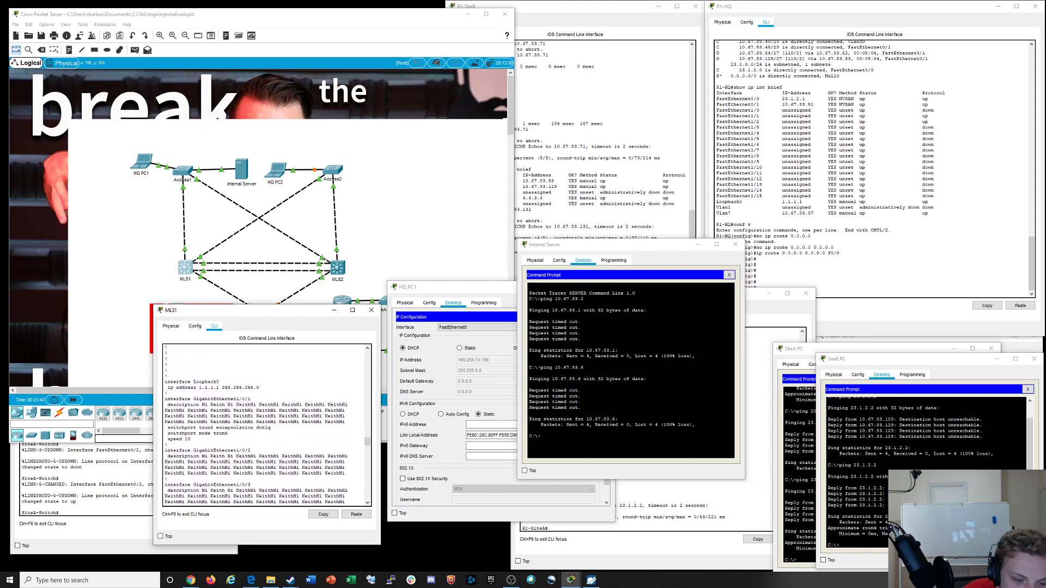
pyautogui.scroll(6, 267, 425)
pyautogui.doubleClick(196, 423)
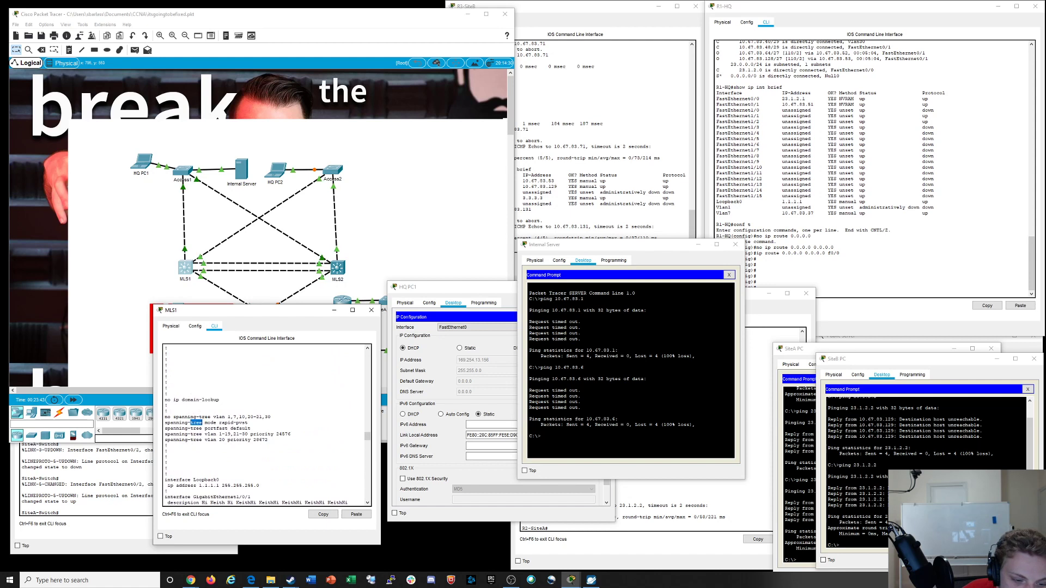
pyautogui.tripleClick(196, 429)
pyautogui.click(196, 434)
pyautogui.doubleClick(196, 434)
pyautogui.click(196, 434)
pyautogui.tripleClick(196, 417)
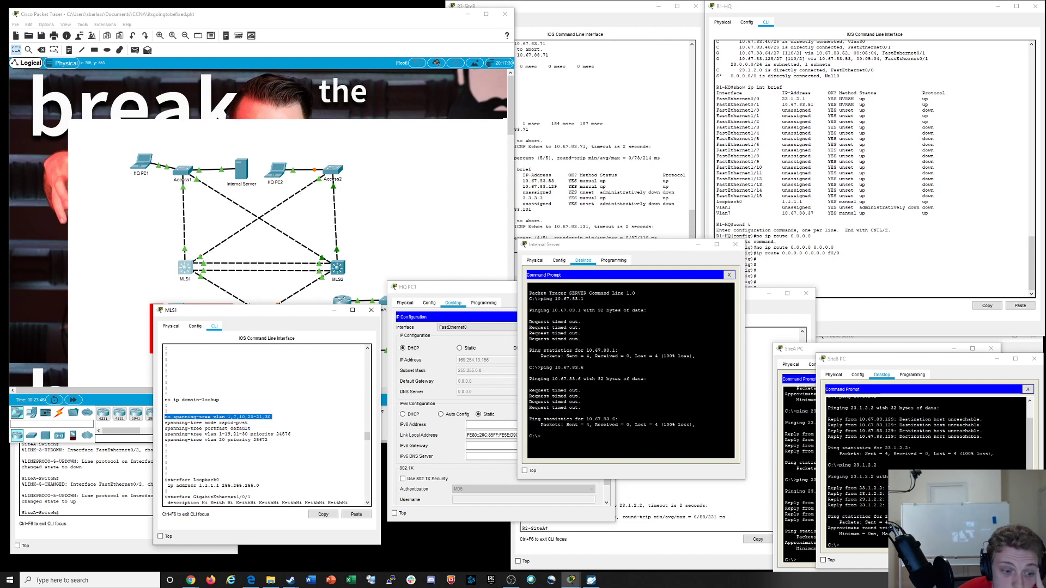
pyautogui.click(196, 417)
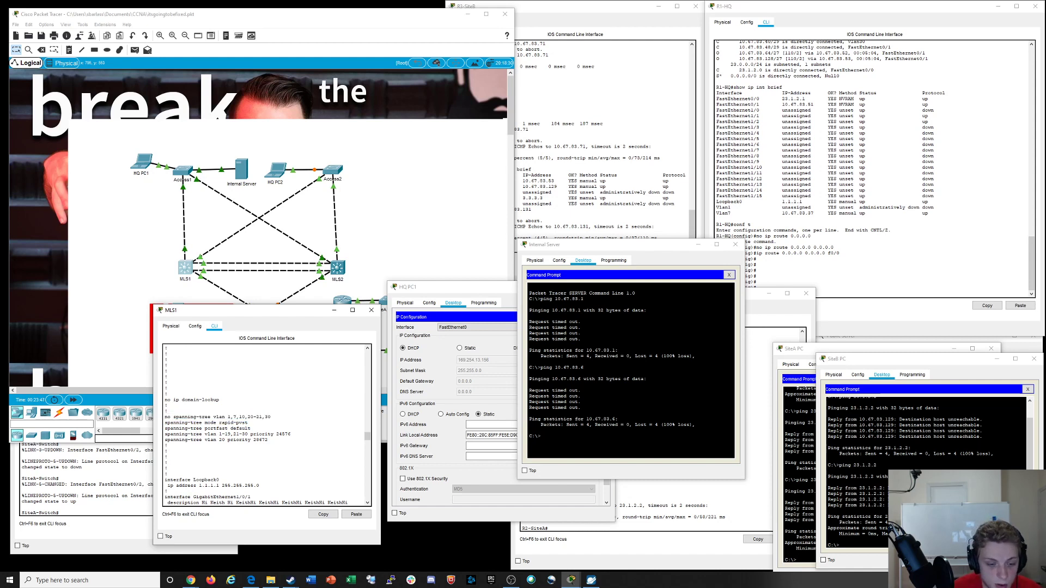
# Copy the VLAN list 1,7,10,20-21,30 from MLS1's "no spanning-tree vlan" line and enter global configuration mode
pyautogui.moveTo(271, 417); pyautogui.dragTo(226, 417)
pyautogui.rightClick(229, 417)
pyautogui.click(242, 423)
pyautogui.click(242, 422)
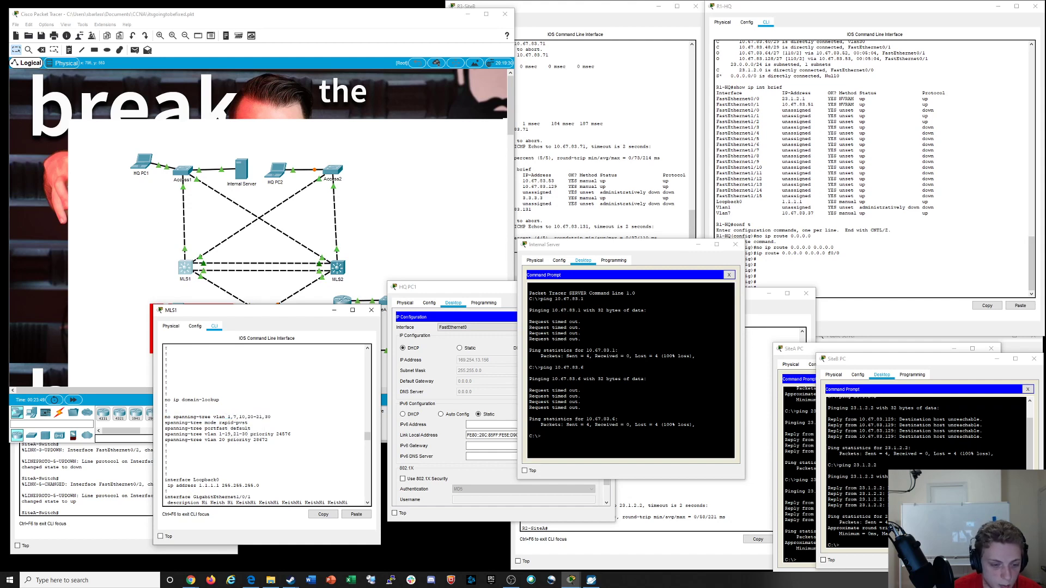
pyautogui.hotkey('ctrl', 'c')
pyautogui.write('conf')
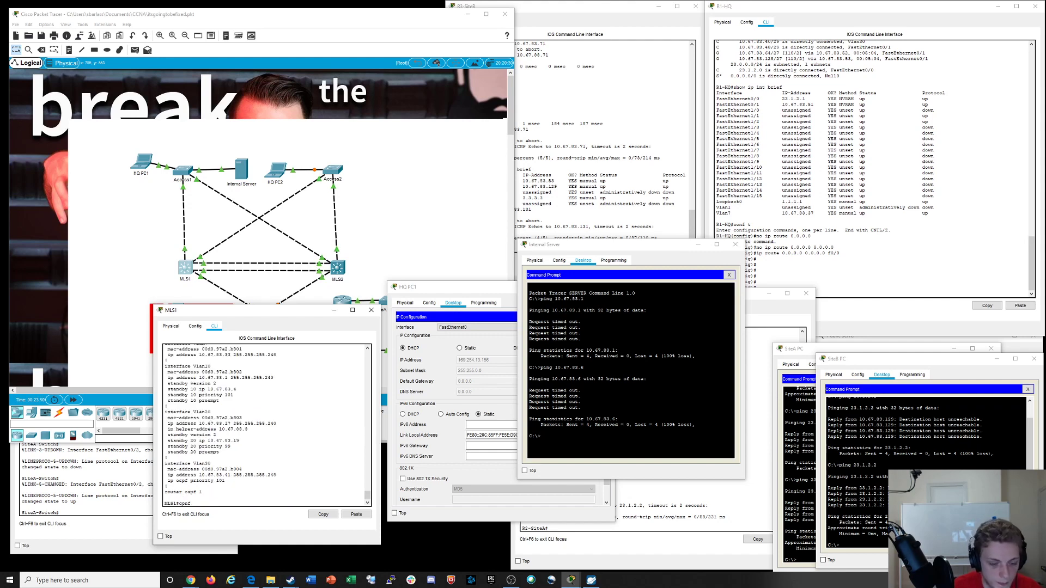
pyautogui.write(' t')
pyautogui.press('Return')
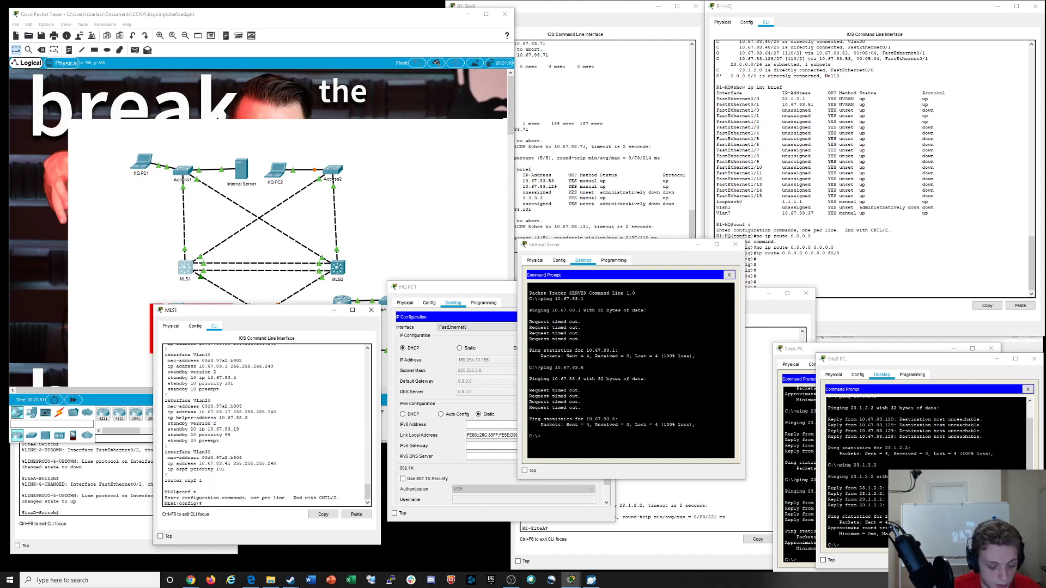
# Enable spanning tree for VLAN 1 on MLS1
pyautogui.write('span')
pyautogui.press('Tab')
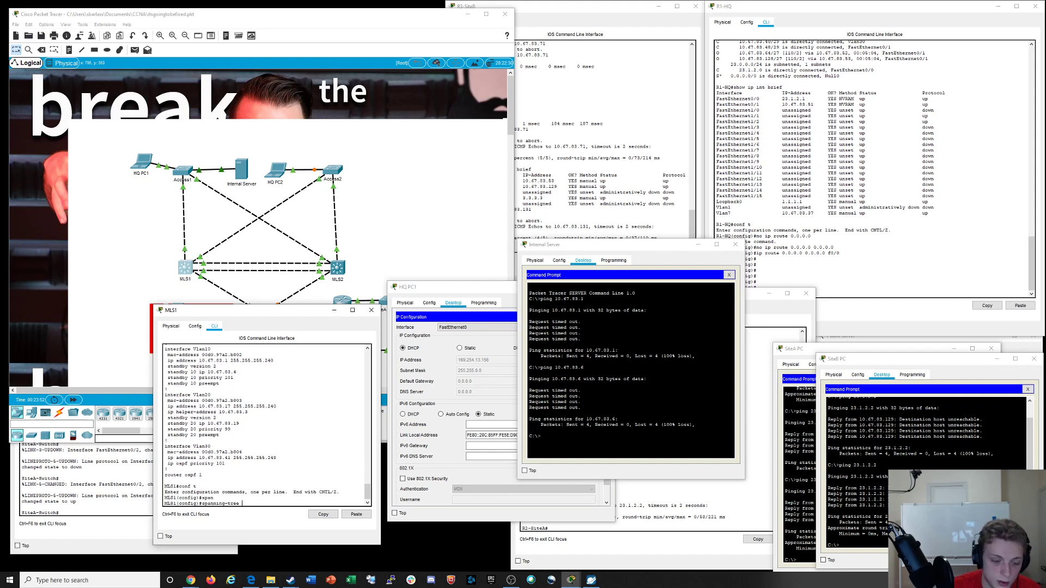
pyautogui.write('1,7,10,20-21,30')
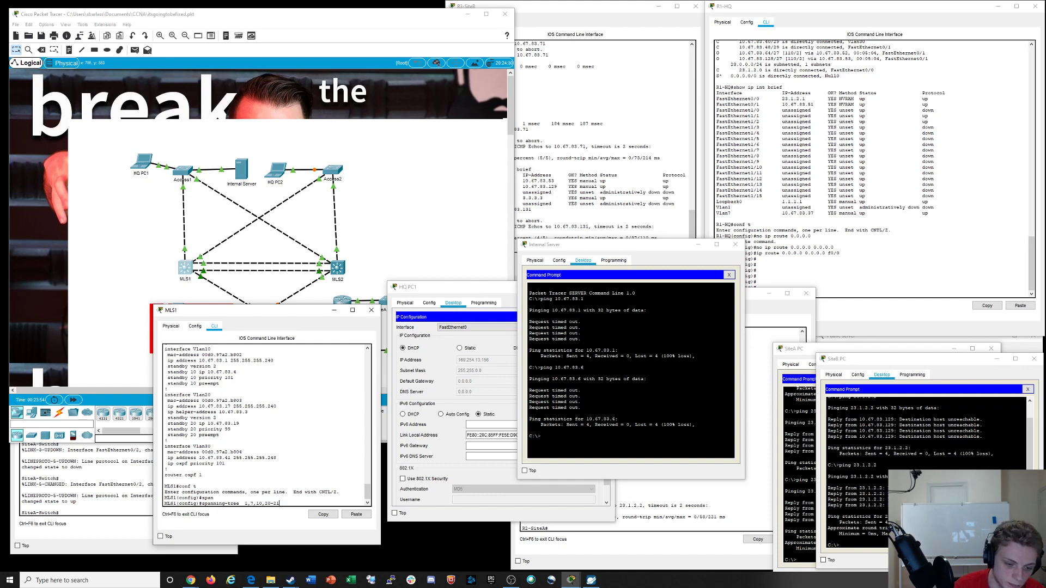
pyautogui.press('BackSpace')
pyautogui.press('BackSpace')
pyautogui.press('BackSpace')
pyautogui.press('BackSpace')
pyautogui.press('BackSpace')
pyautogui.press('BackSpace')
pyautogui.press('BackSpace')
pyautogui.press('BackSpace')
pyautogui.press('BackSpace')
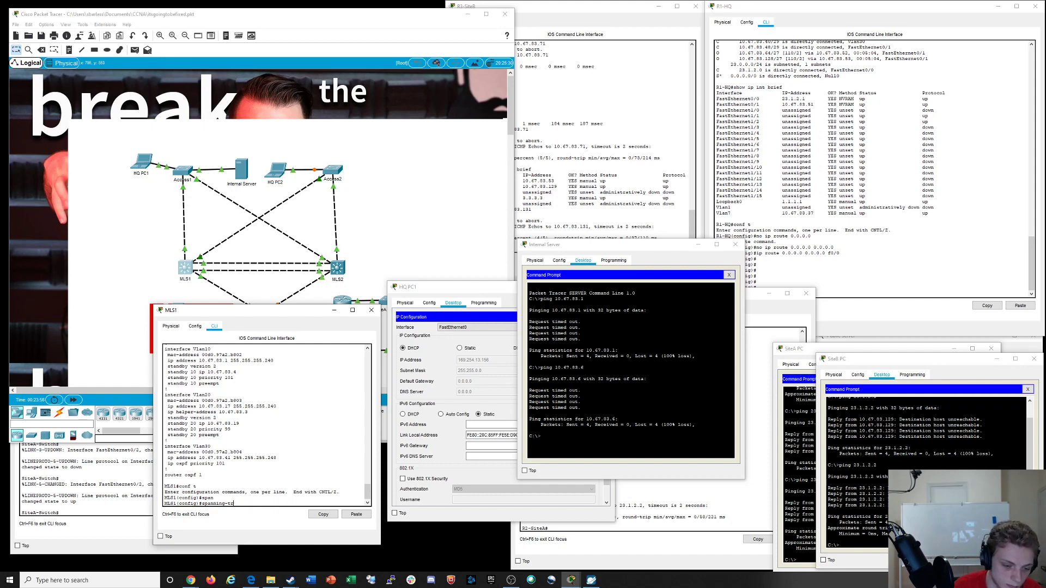
pyautogui.write('vlan 1')
pyautogui.press('Return')
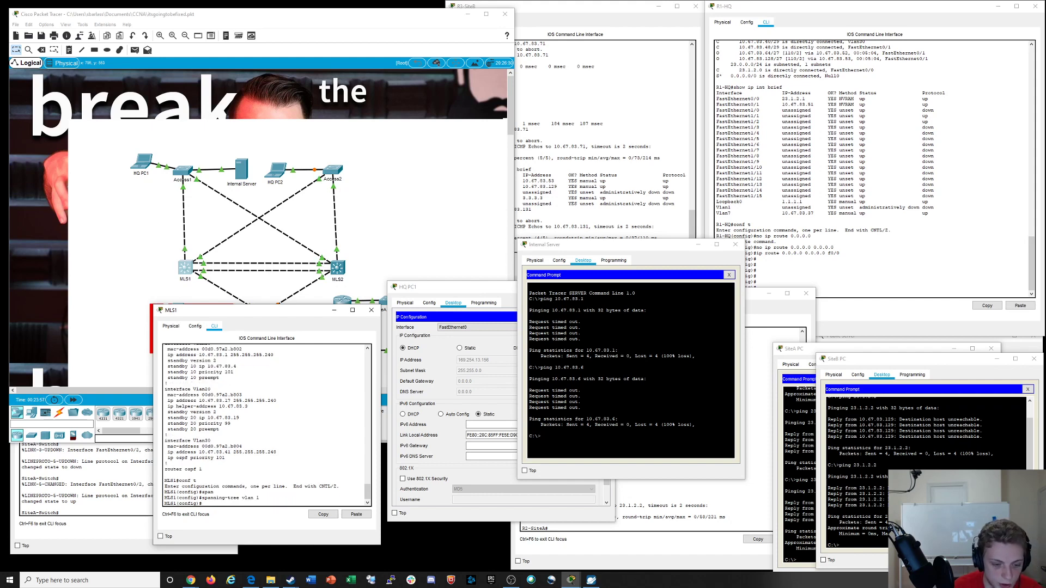
# Enable spanning tree on MLS1 for the copied VLAN list 1,7,10,20-21,30
pyautogui.write('spanning-tree vlan')
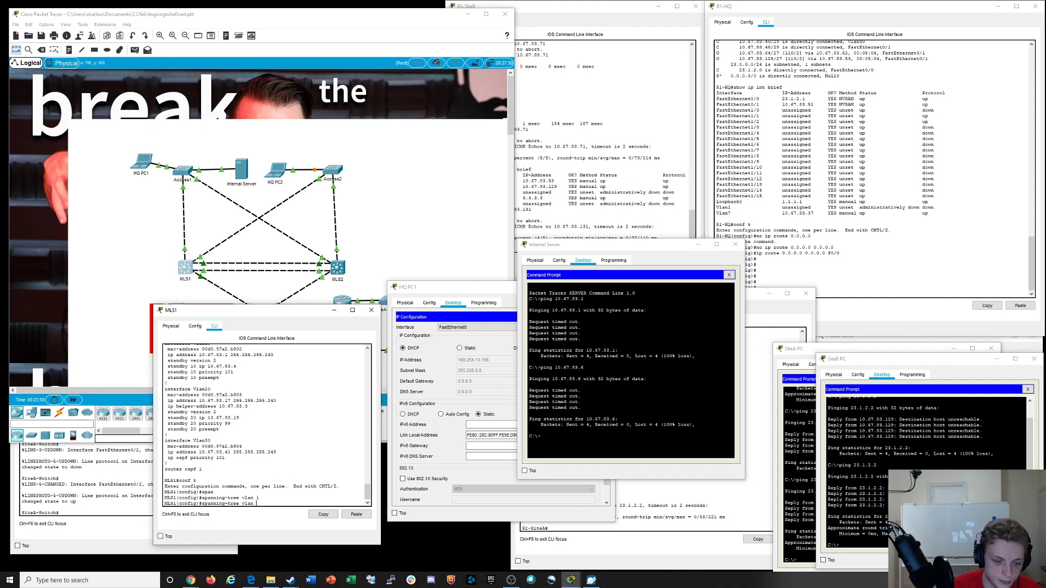
pyautogui.write('  1,7,10,20-21,30')
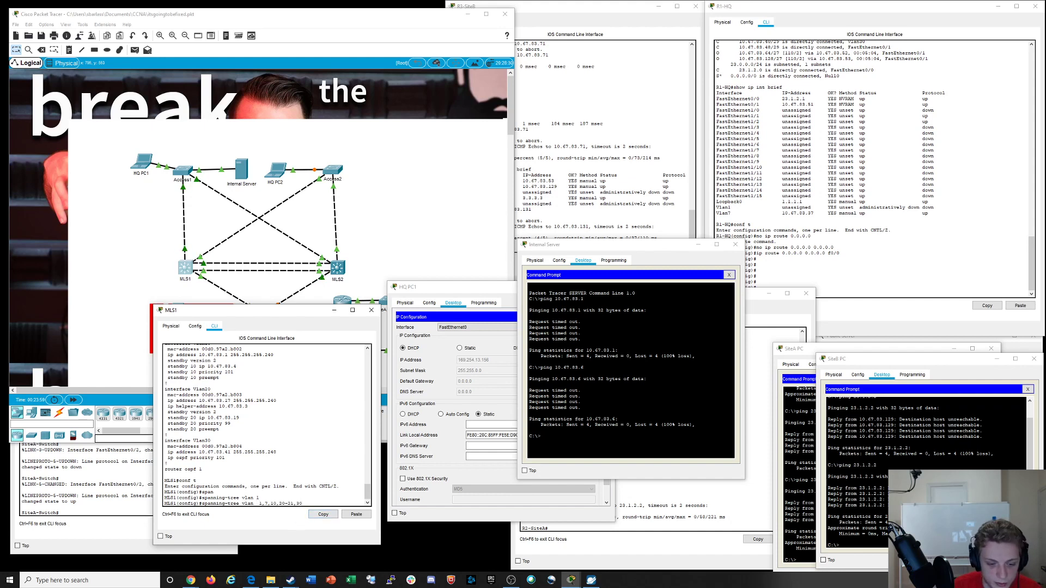
pyautogui.click(357, 514)
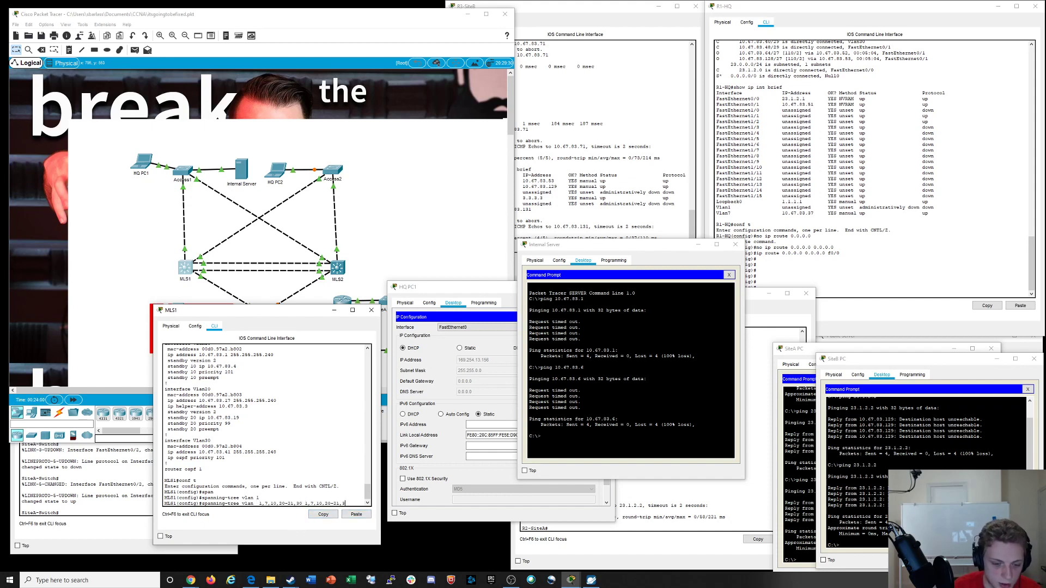
pyautogui.press('BackSpace')
pyautogui.press('BackSpace')
pyautogui.press('BackSpace')
pyautogui.press('BackSpace')
pyautogui.press('BackSpace')
pyautogui.press('BackSpace')
pyautogui.press('BackSpace')
pyautogui.press('BackSpace')
pyautogui.press('BackSpace')
pyautogui.press('BackSpace')
pyautogui.press('BackSpace')
pyautogui.press('BackSpace')
pyautogui.press('BackSpace')
pyautogui.press('BackSpace')
pyautogui.press('BackSpace')
pyautogui.press('BackSpace')
pyautogui.press('Return')
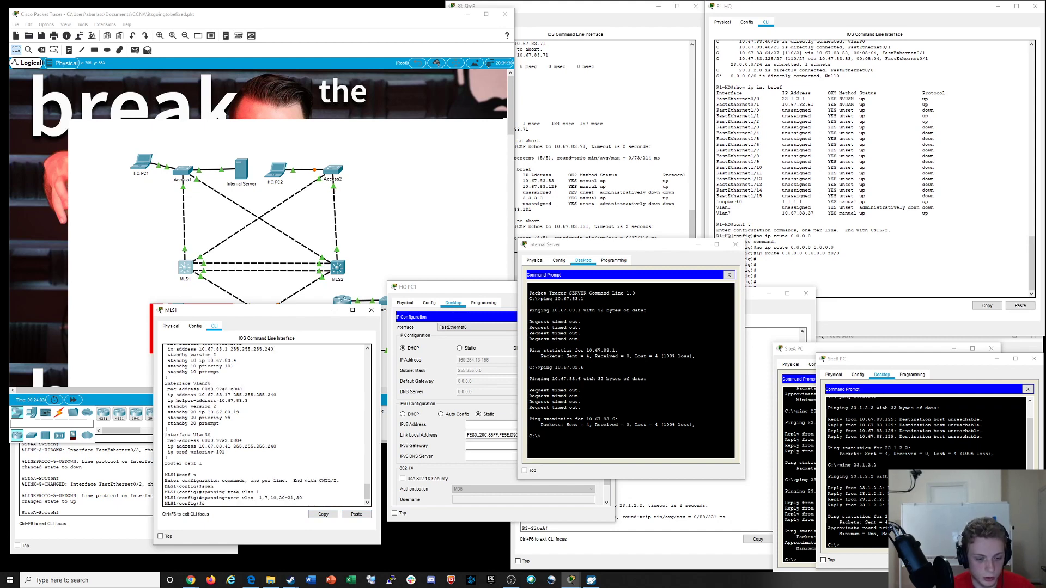
# Filter MLS1's running configuration for spanning-tree lines and check the VLAN priority and portfast entries
pyautogui.write('do show run | ')
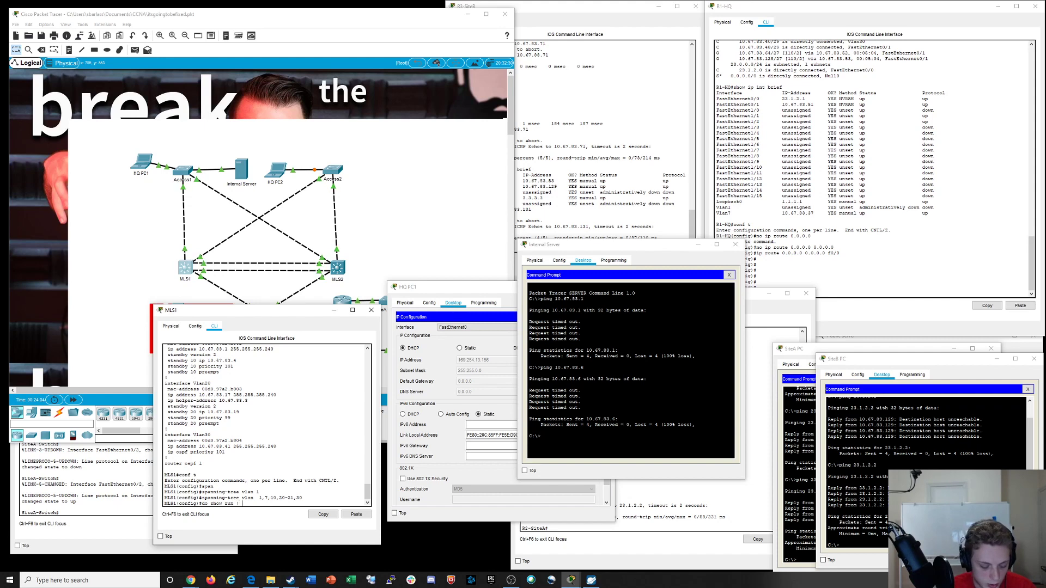
pyautogui.write('incl spanning-tree')
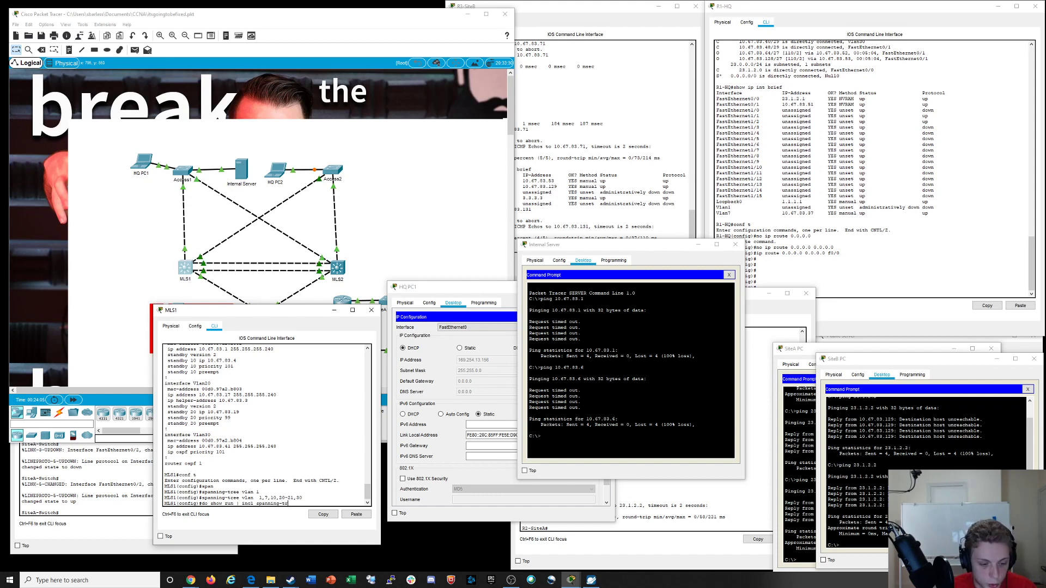
pyautogui.press('Return')
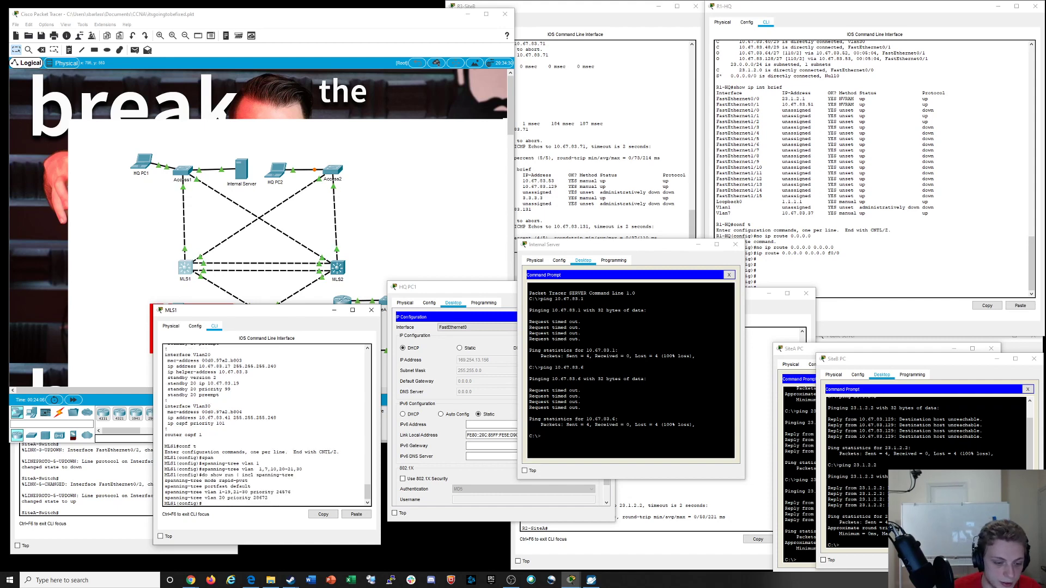
pyautogui.moveTo(269, 497); pyautogui.dragTo(201, 498)
pyautogui.click(292, 495)
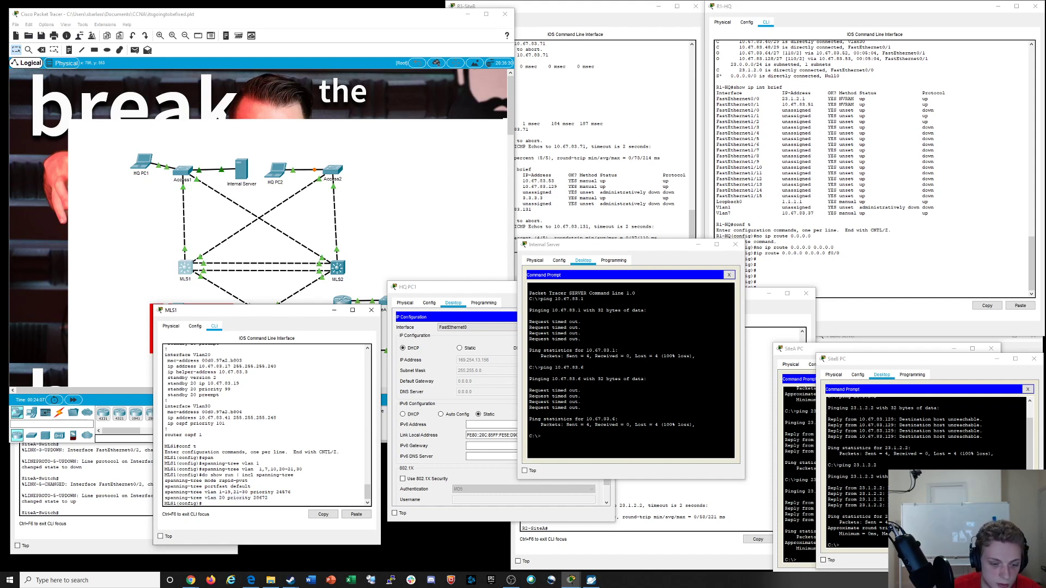
pyautogui.moveTo(292, 493); pyautogui.dragTo(164, 492)
pyautogui.click(251, 487)
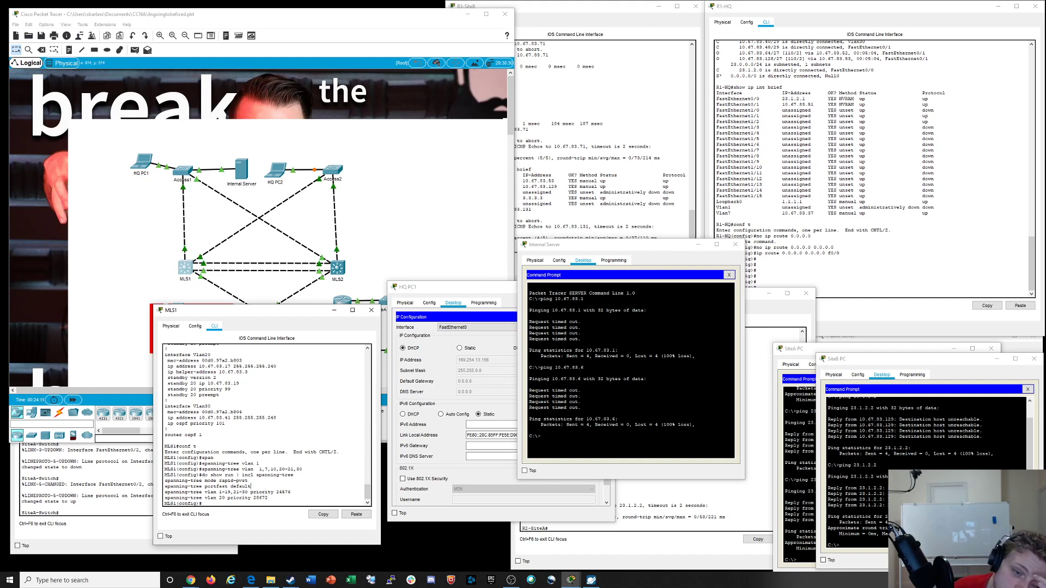
# Open MLS2's command line beside MLS1's window and enter global configuration mode
pyautogui.click(338, 267)
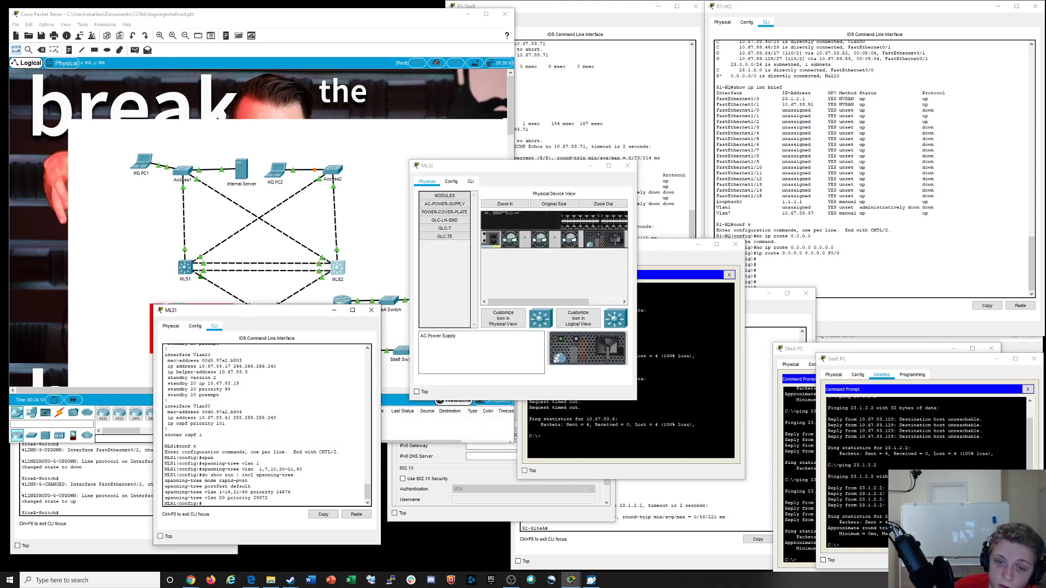
pyautogui.click(470, 181)
pyautogui.moveTo(491, 166); pyautogui.dragTo(475, 300)
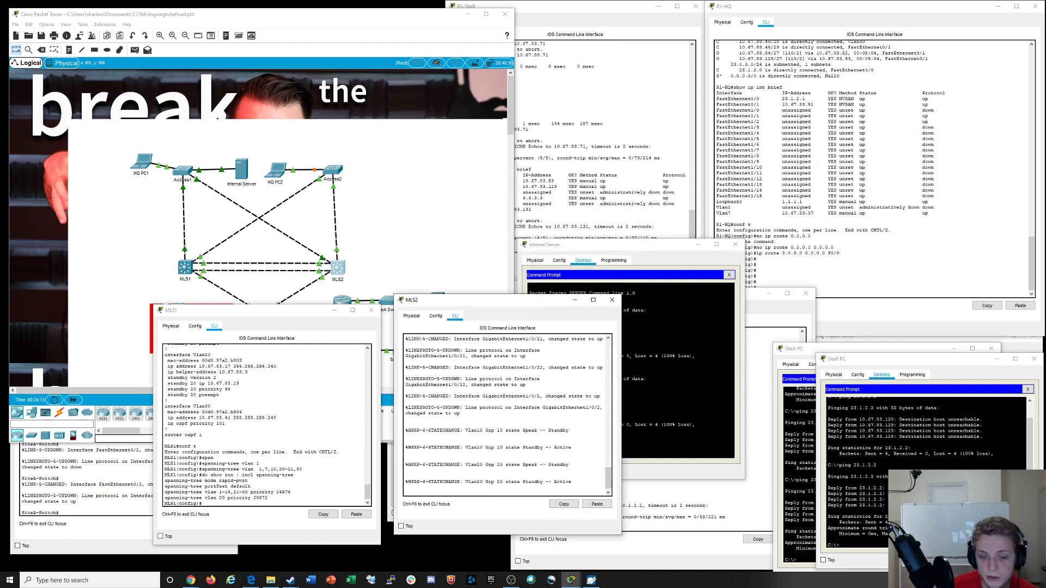
pyautogui.press('Return')
pyautogui.write('en')
pyautogui.press('Return')
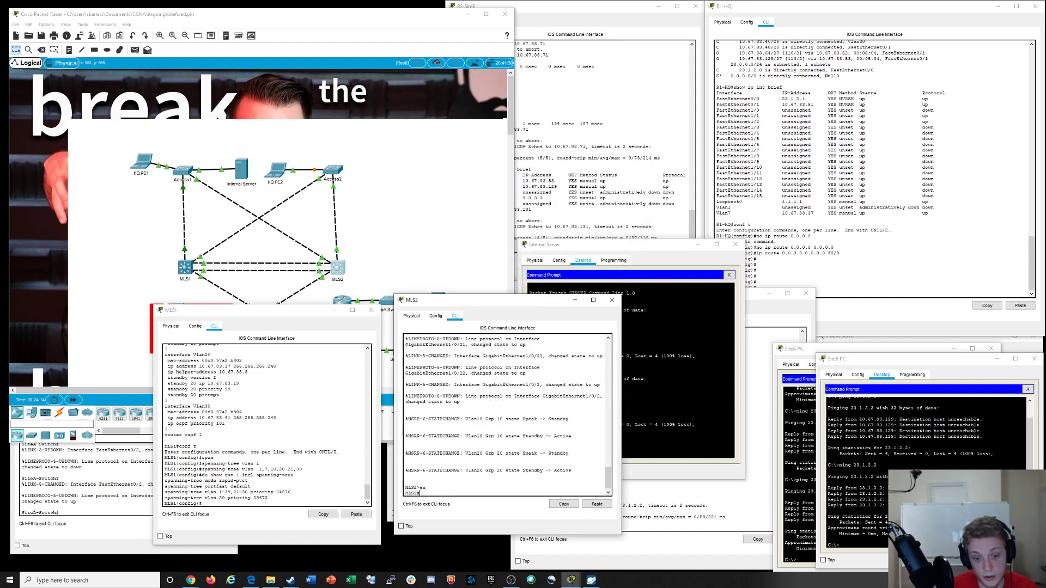
pyautogui.write('conf t')
pyautogui.press('Return')
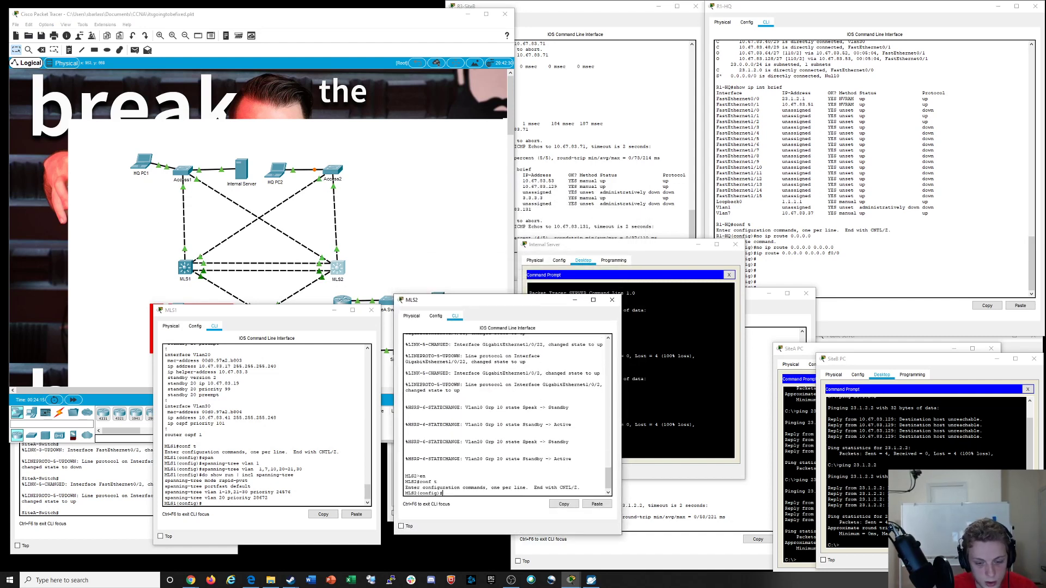
# Filter MLS2's running configuration for lines that include "spanning"
pyautogui.write('do s')
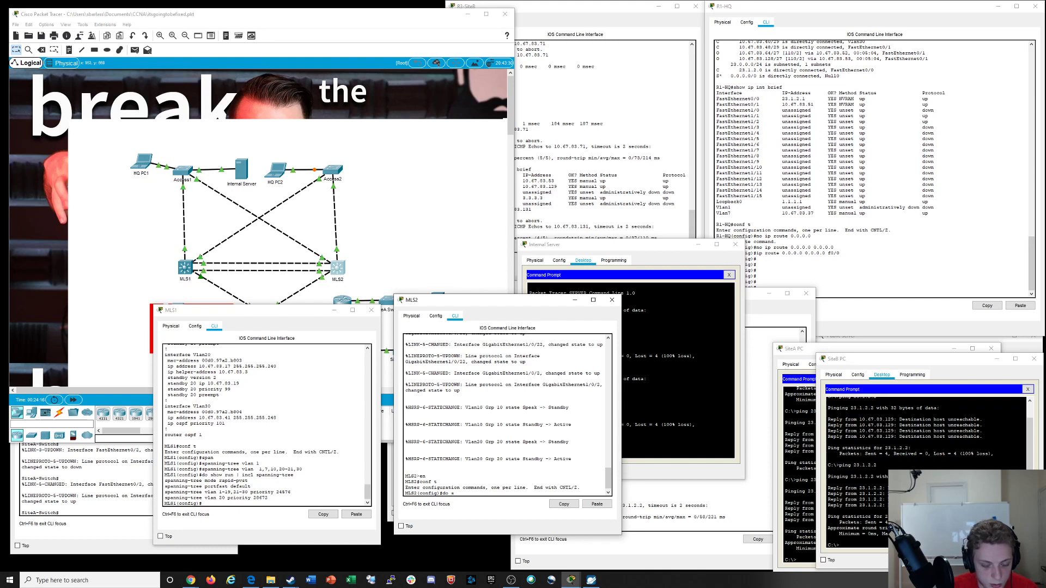
pyautogui.write('how run | incl spanning')
pyautogui.press('Return')
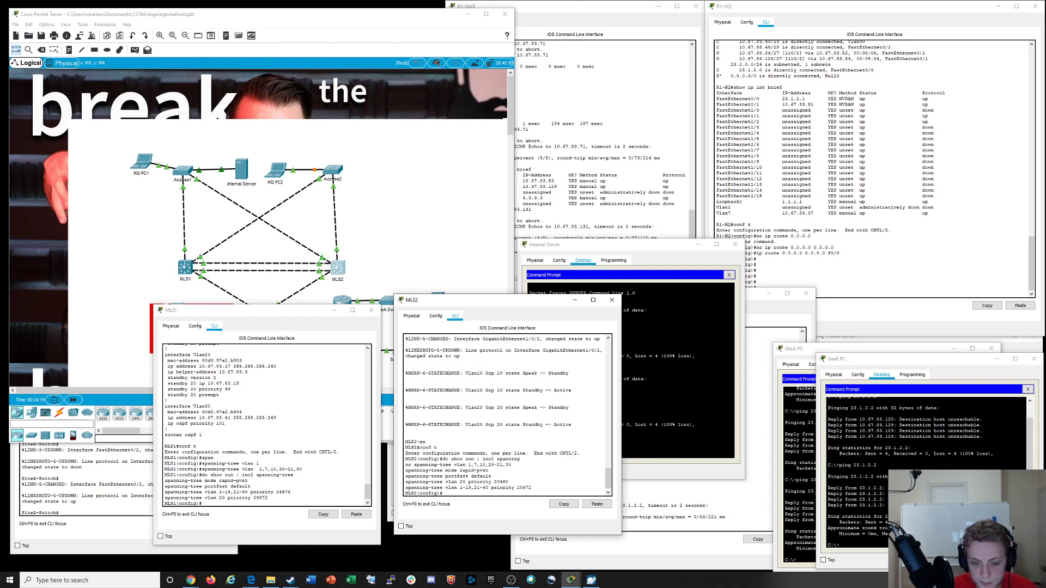
# Reuse the VLAN list from MLS2's "no spanning-tree vlan" line to enable spanning tree for VLANs 1,7,10,20-21,30
pyautogui.moveTo(405, 465)
pyautogui.mouseDown()
pyautogui.moveTo(512, 464)
pyautogui.moveTo(414, 464)
pyautogui.mouseUp()
pyautogui.click(512, 465)
pyautogui.click(437, 470)
pyautogui.rightClick(475, 491)
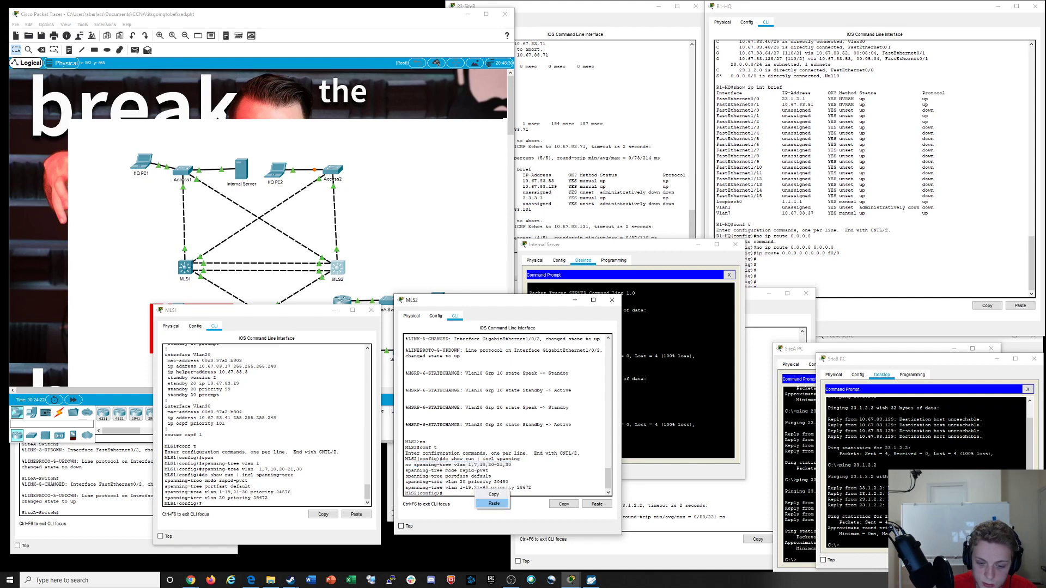
pyautogui.click(492, 504)
pyautogui.press('Return')
pyautogui.press('Return')
pyautogui.press('Return')
pyautogui.press('Return')
pyautogui.press('Return')
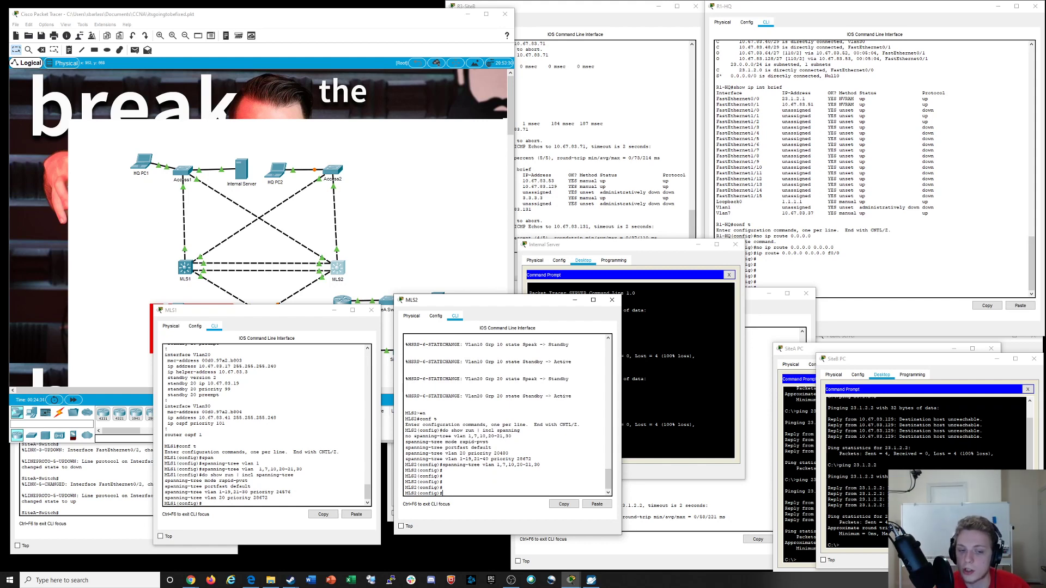
# Display MLS2's running configuration beginning at "Vlan" for comparison with MLS1's VLAN interface settings
pyautogui.moveTo(278, 304); pyautogui.dragTo(283, 335)
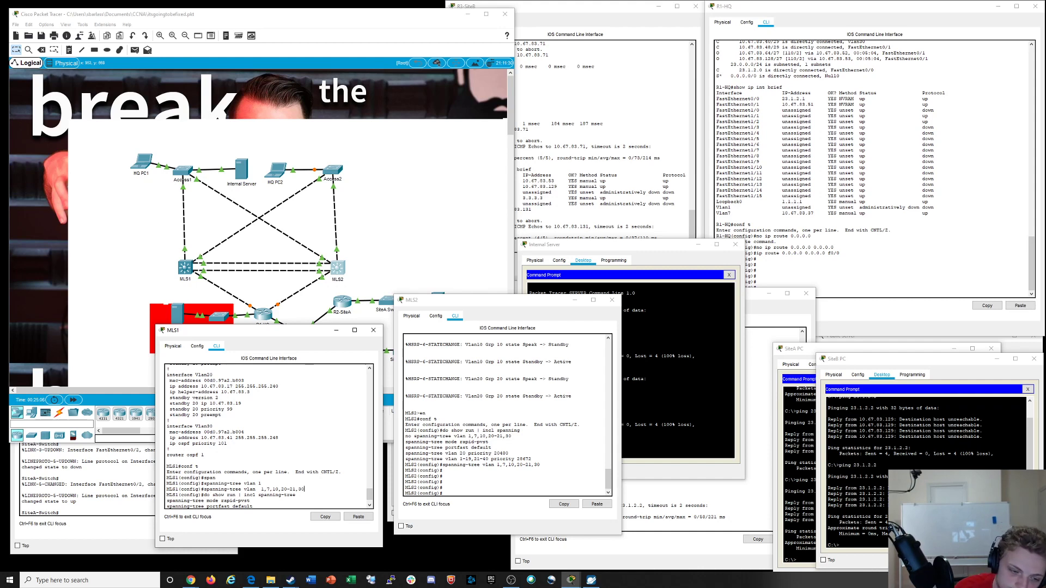
pyautogui.moveTo(245, 432); pyautogui.dragTo(192, 432)
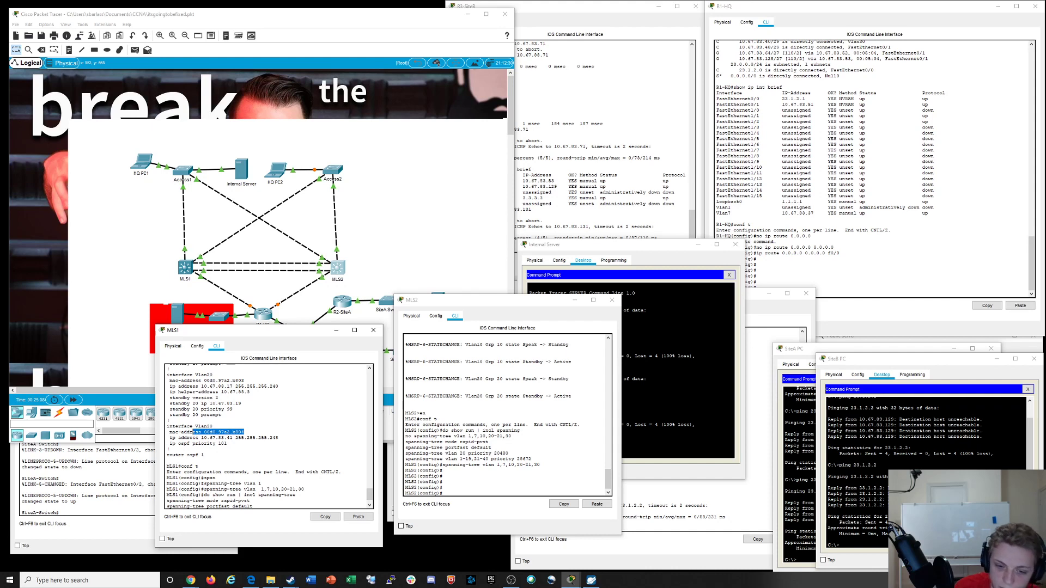
pyautogui.click(489, 442)
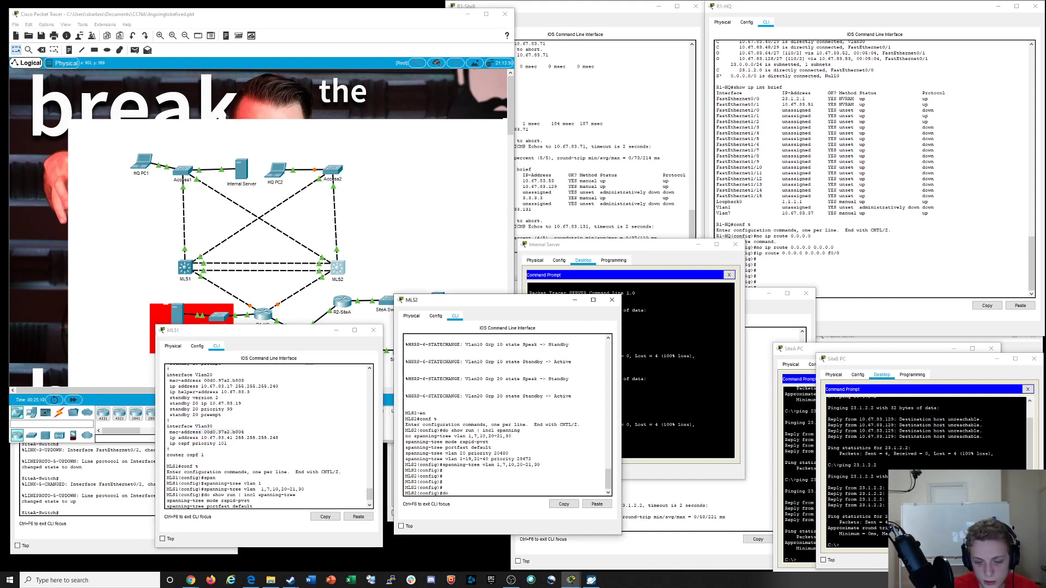
pyautogui.write('run | incl')
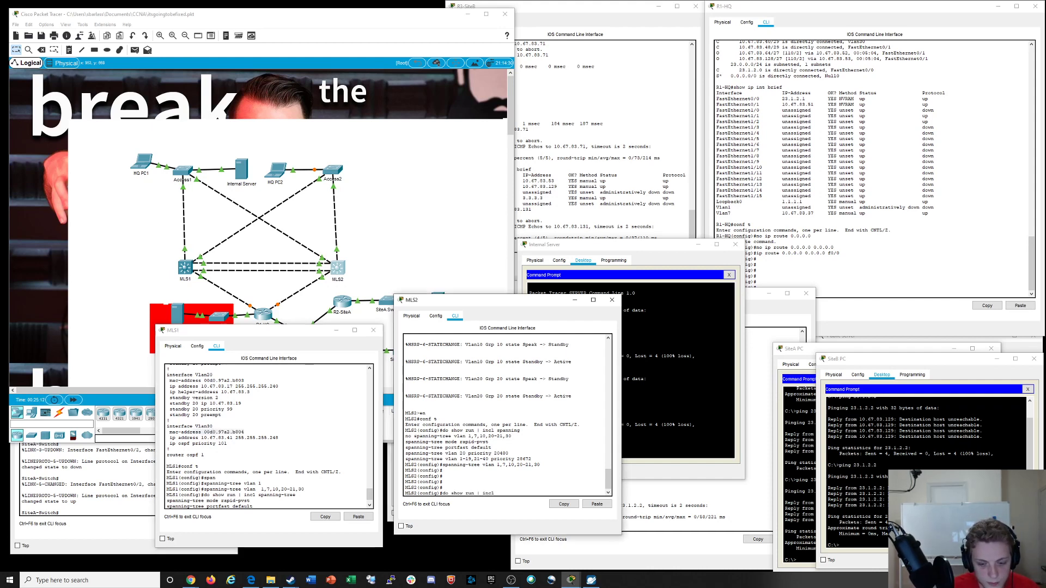
pyautogui.press('BackSpace')
pyautogui.press('BackSpace')
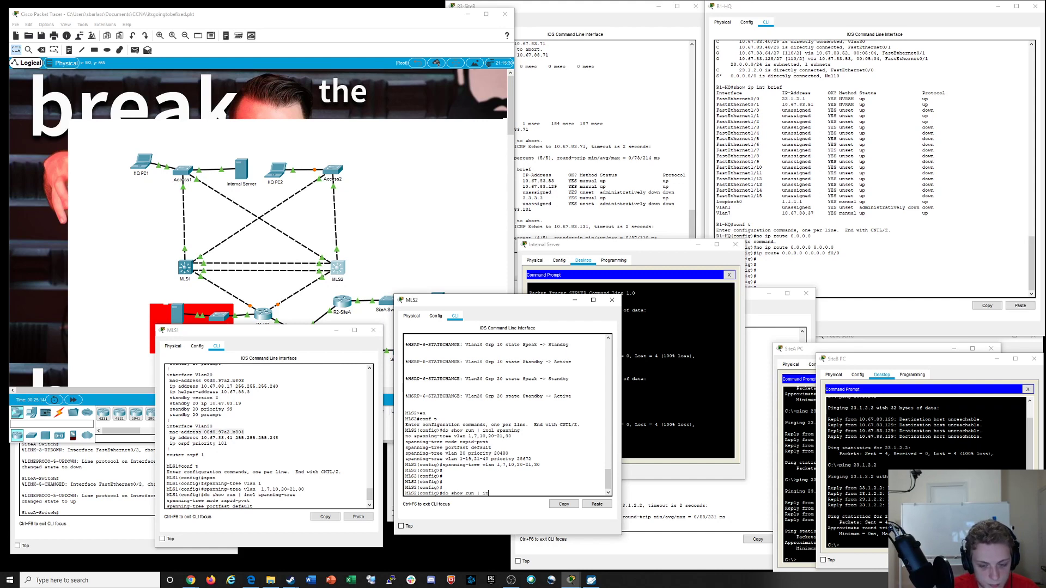
pyautogui.write('g t')
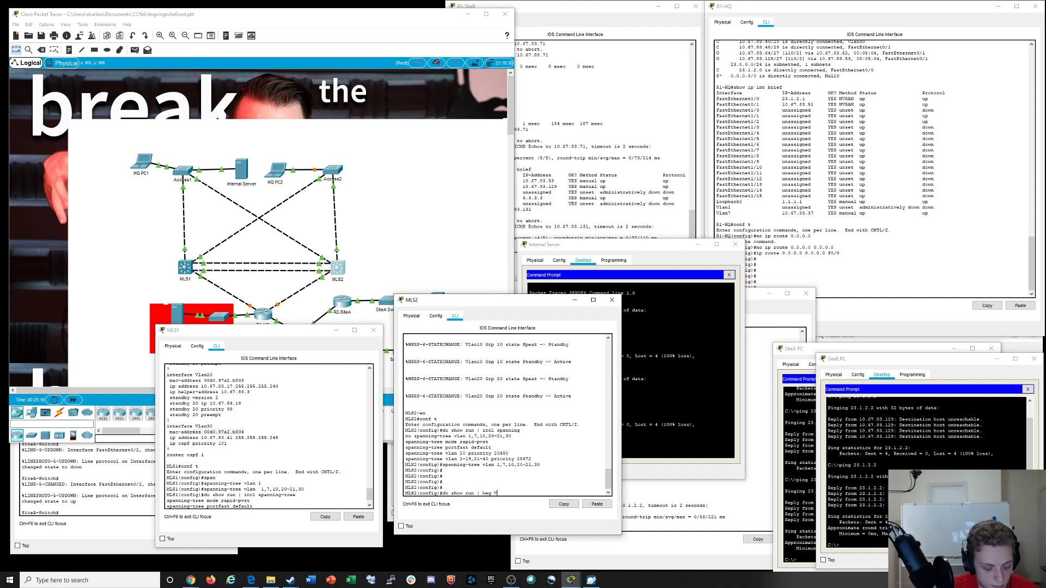
pyautogui.press('Return')
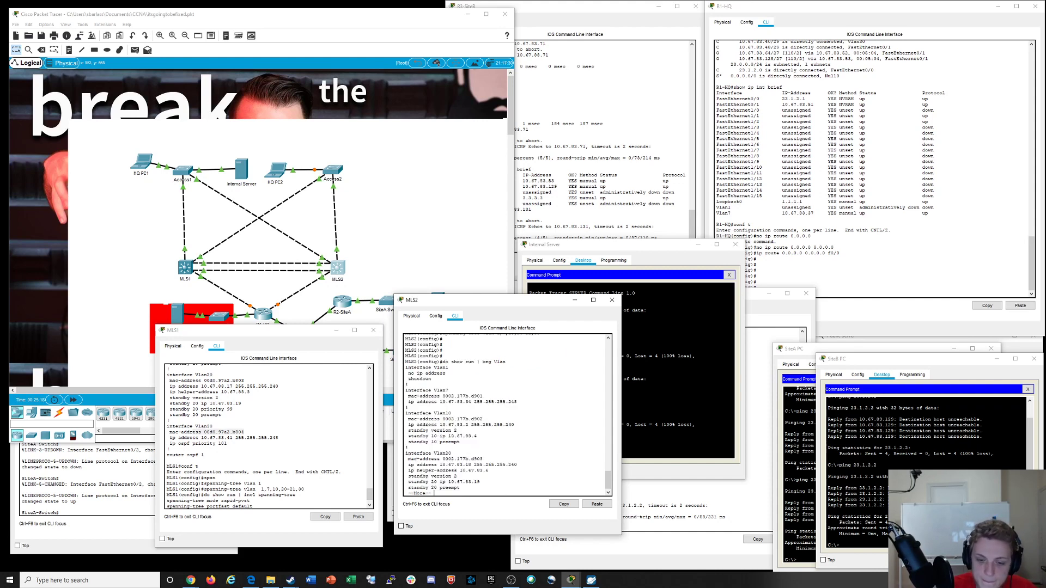
# Compare the MAC addresses of the VLAN interfaces in the running configurations of MLS2 and MLS1
pyautogui.moveTo(471, 420); pyautogui.dragTo(481, 419)
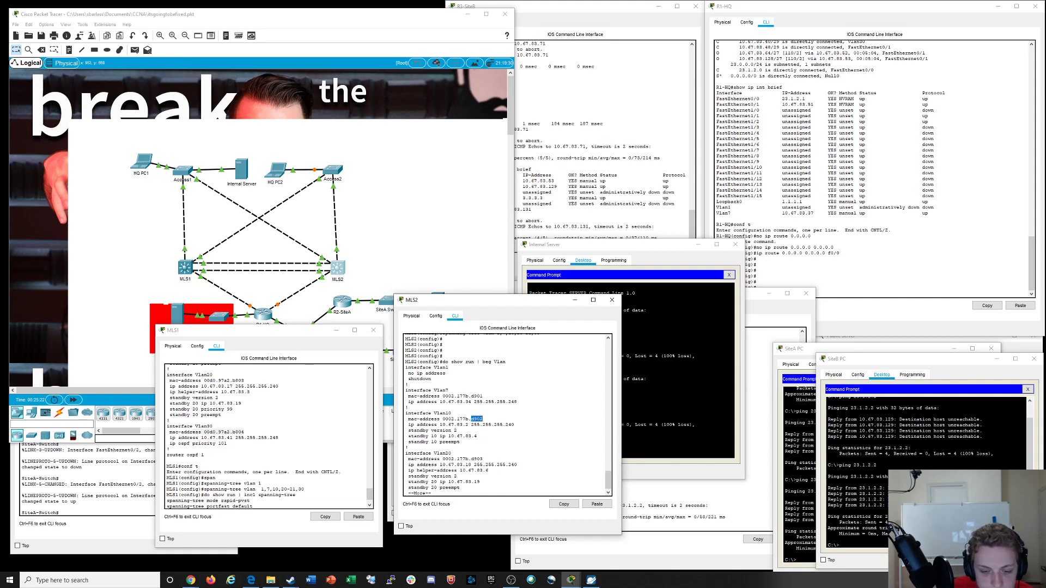
pyautogui.moveTo(443, 459); pyautogui.dragTo(483, 459)
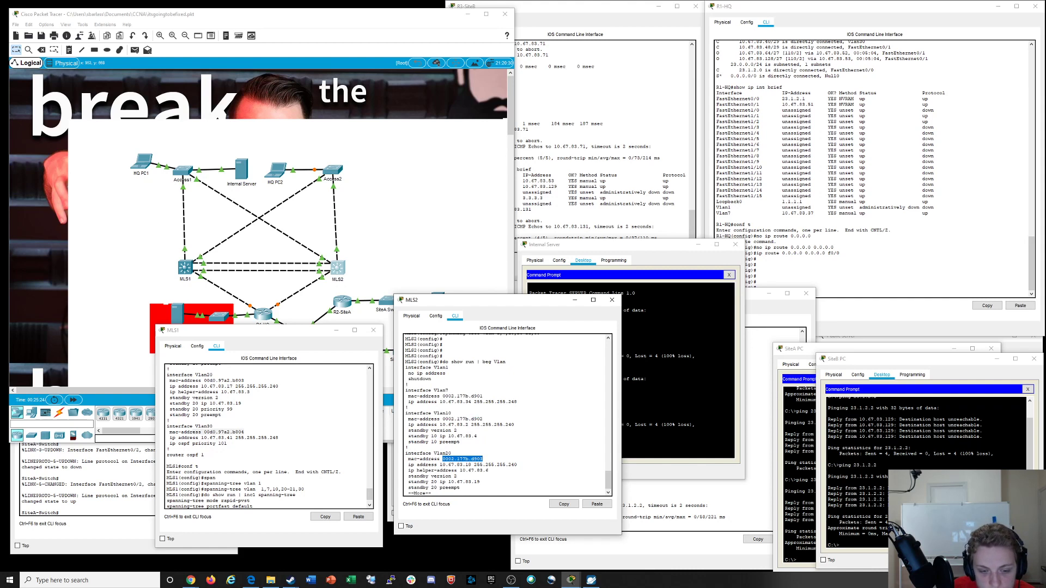
pyautogui.moveTo(204, 380); pyautogui.dragTo(244, 380)
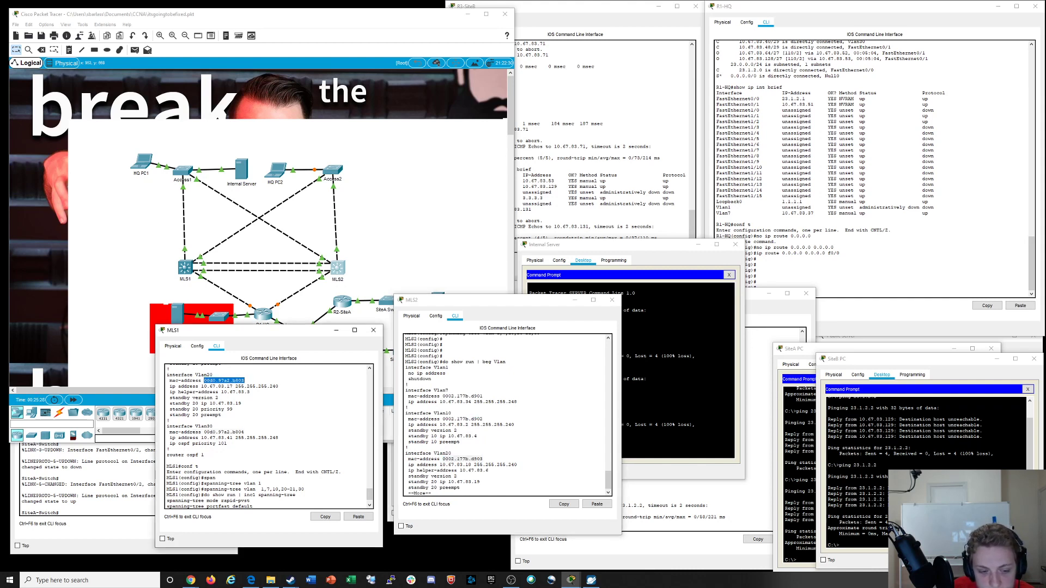
pyautogui.moveTo(204, 431); pyautogui.dragTo(243, 432)
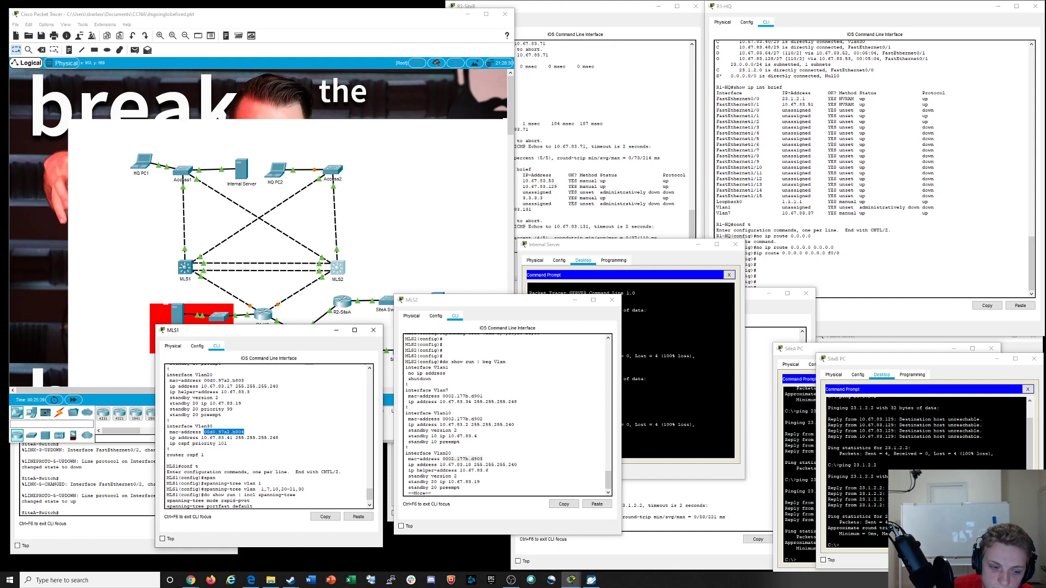
pyautogui.scroll(2, 267, 436)
pyautogui.scroll(2, 267, 436)
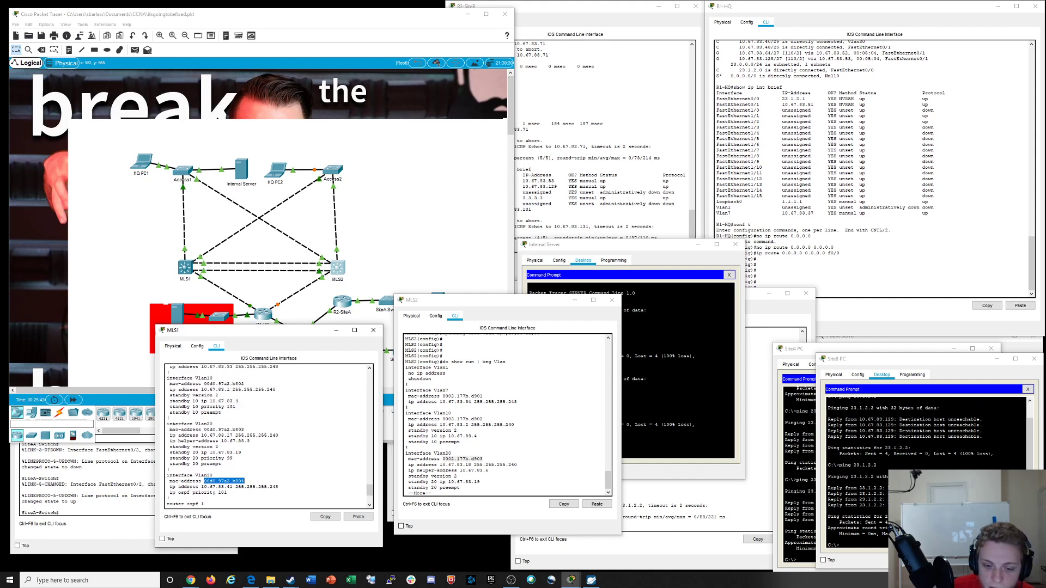
# Compare the VLAN 7 and VLAN 10 IP addresses and the VLAN 10 standby settings between MLS1 and MLS2
pyautogui.moveTo(406, 424); pyautogui.dragTo(456, 430)
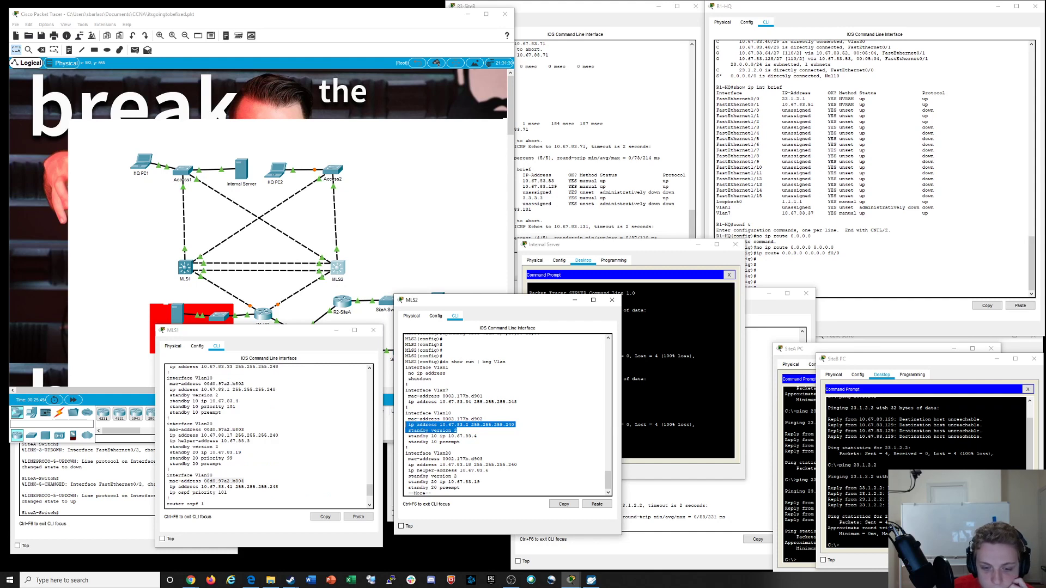
pyautogui.scroll(2, 267, 435)
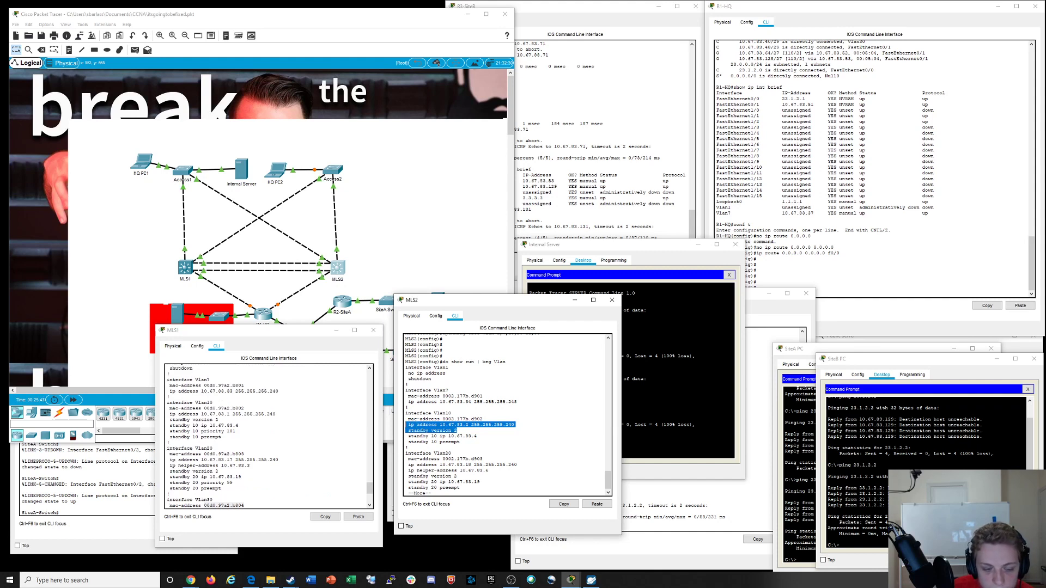
pyautogui.moveTo(170, 385); pyautogui.dragTo(169, 396)
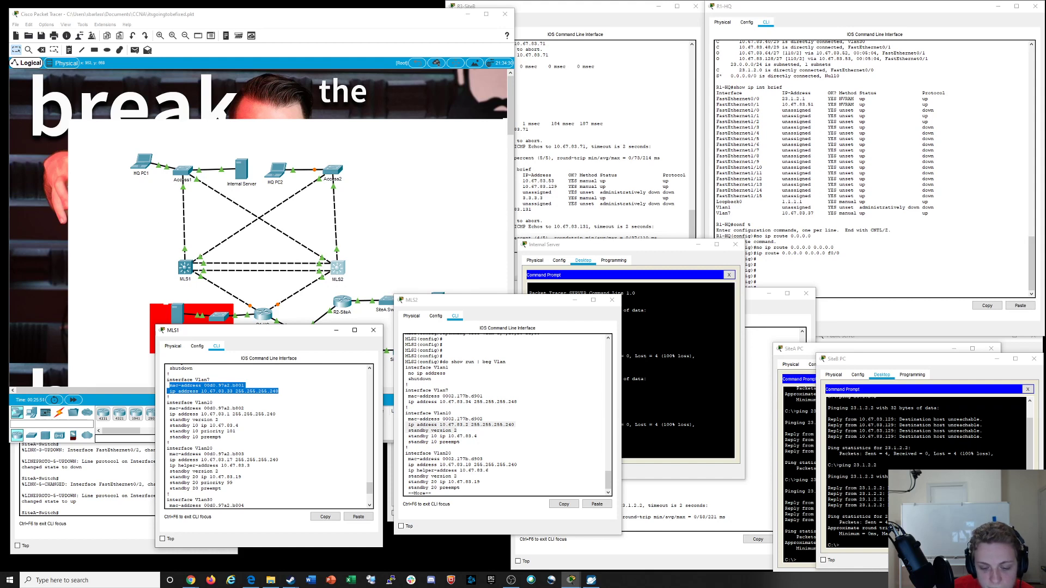
pyautogui.click(408, 431)
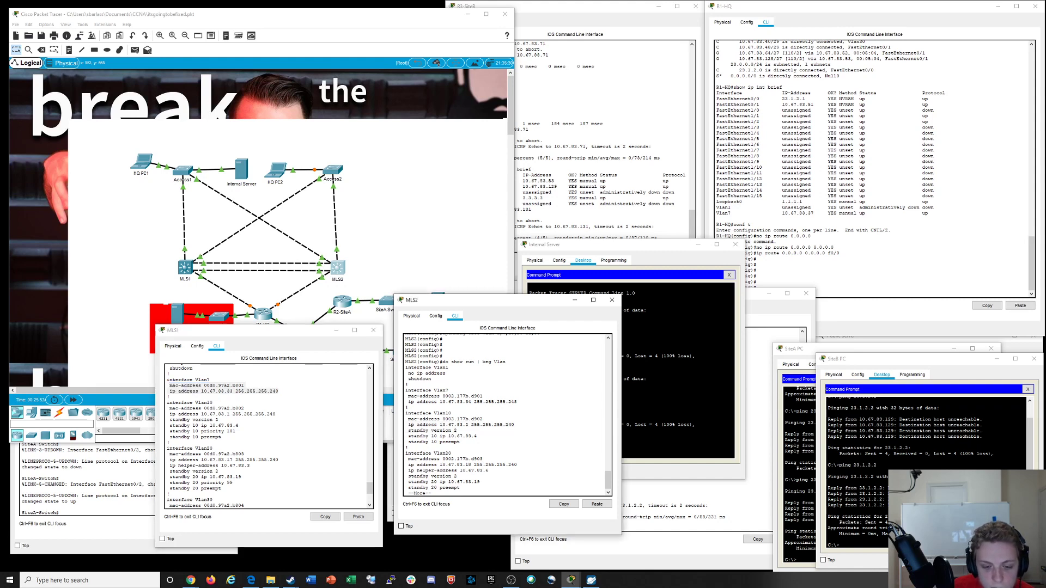
pyautogui.moveTo(408, 431); pyautogui.dragTo(478, 436)
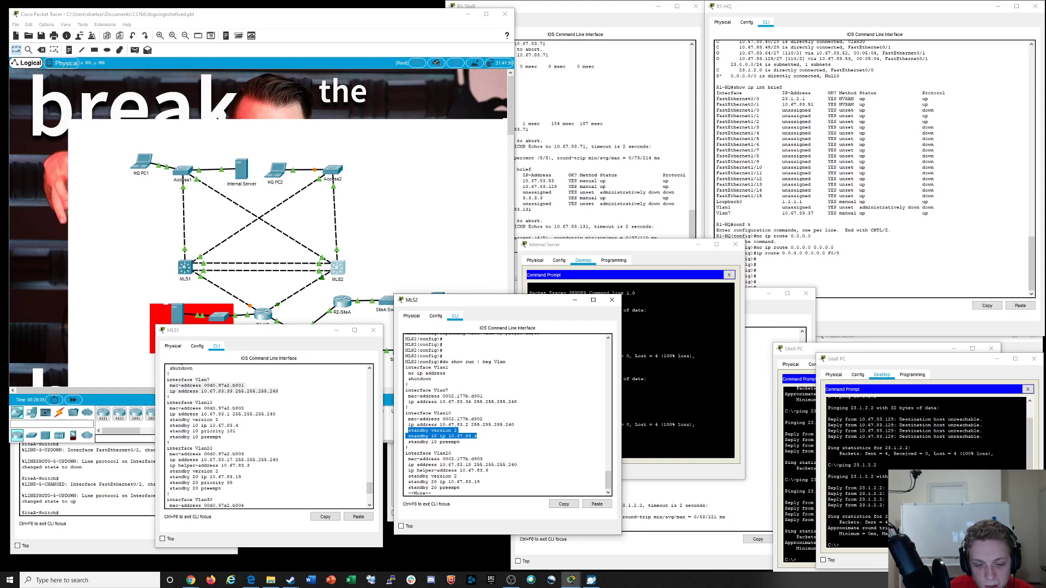
pyautogui.moveTo(236, 430); pyautogui.dragTo(167, 431)
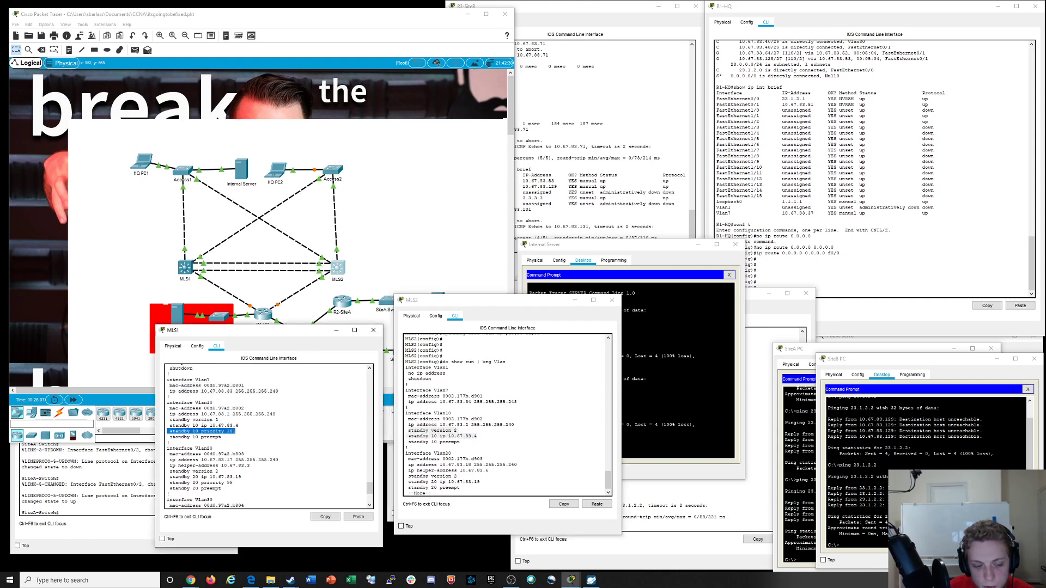
pyautogui.scroll(-5, 269, 436)
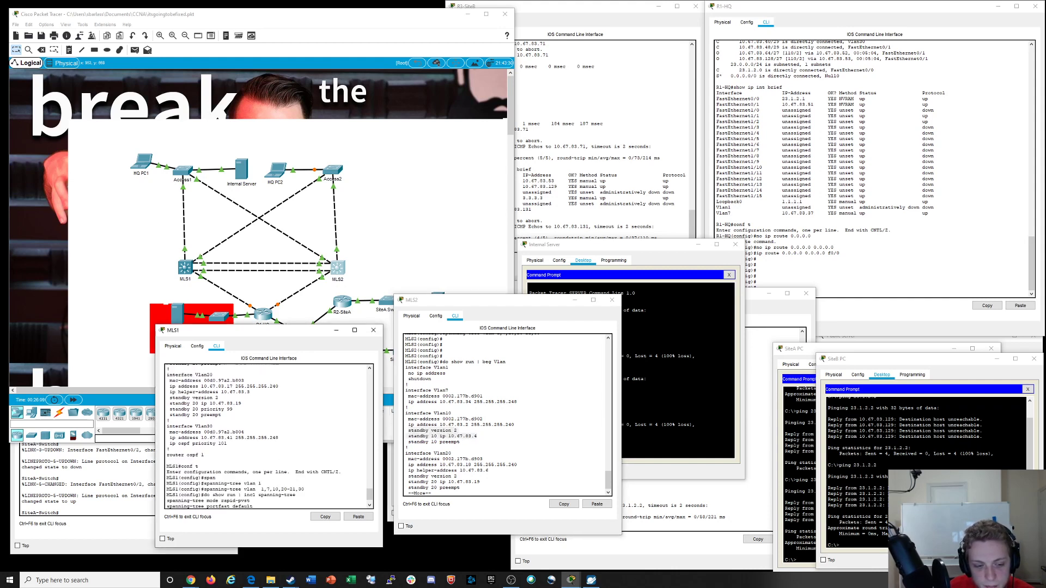
# Page on through MLS2's running configuration and compare its VLAN 20 helper address, standby settings and VLAN 30 settings with MLS1's
pyautogui.click(443, 434)
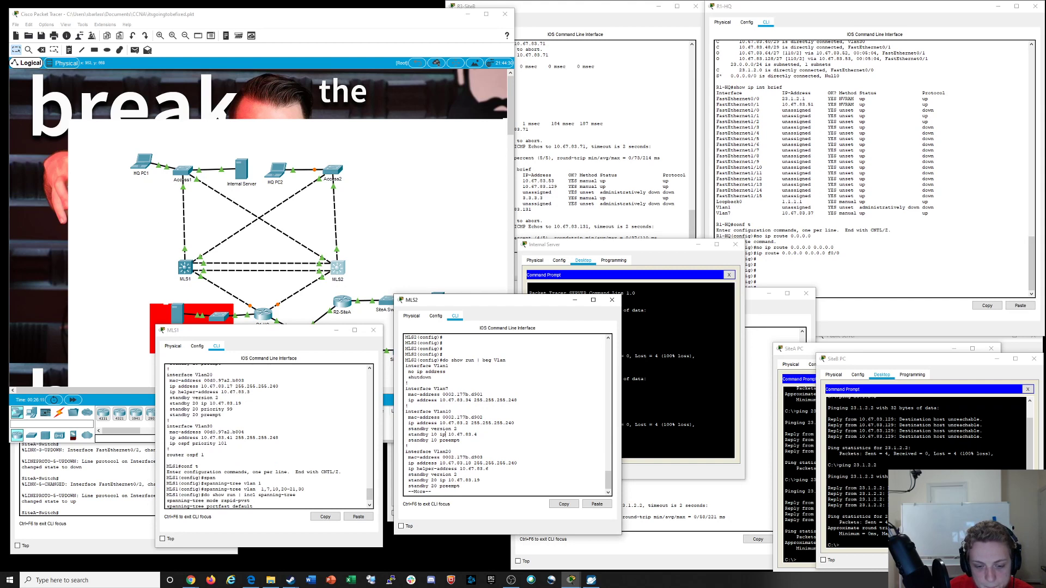
pyautogui.press('space')
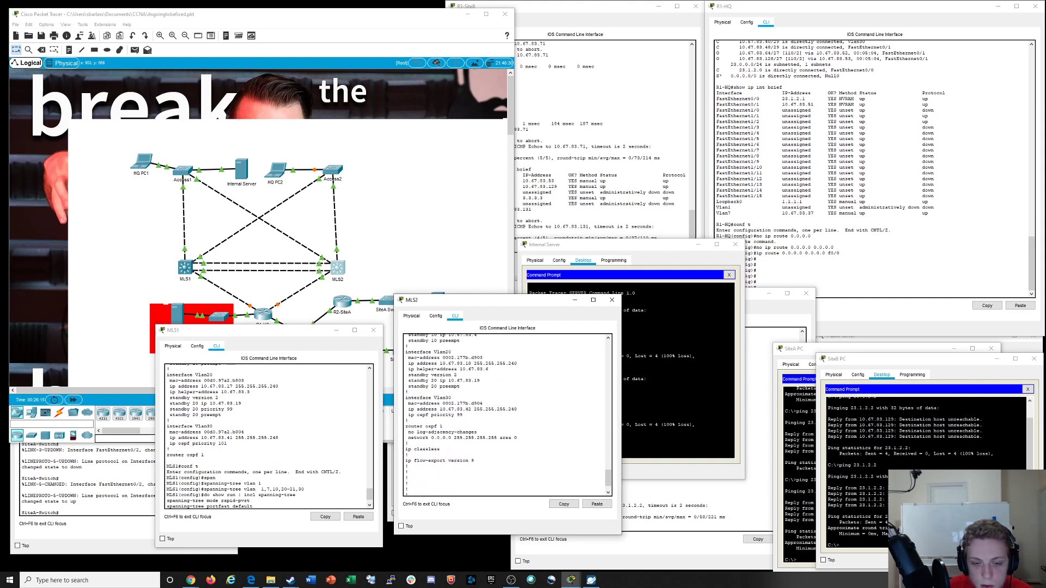
pyautogui.moveTo(408, 369); pyautogui.dragTo(488, 369)
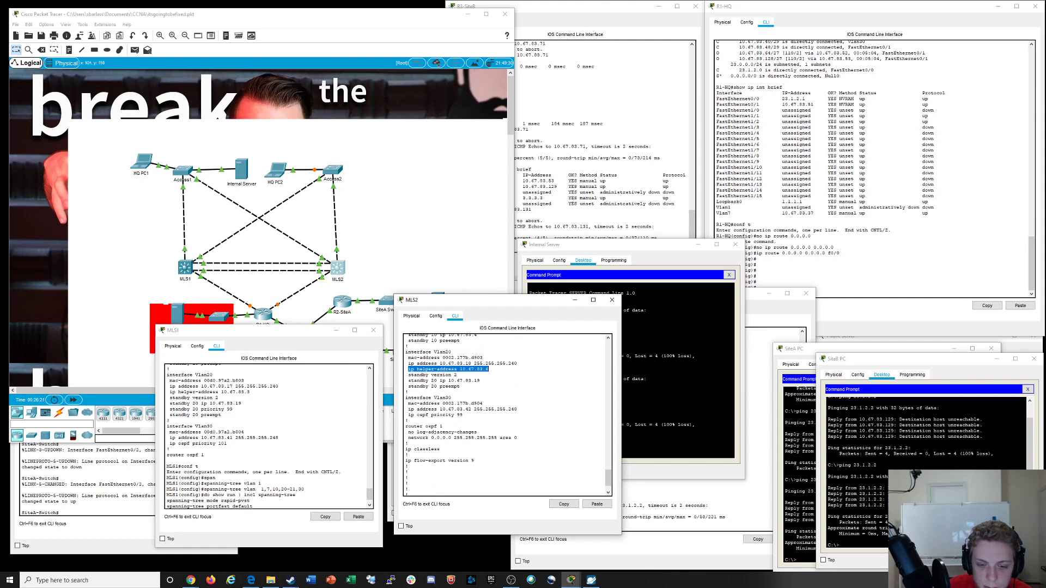
pyautogui.click(221, 391)
pyautogui.moveTo(221, 391); pyautogui.dragTo(249, 392)
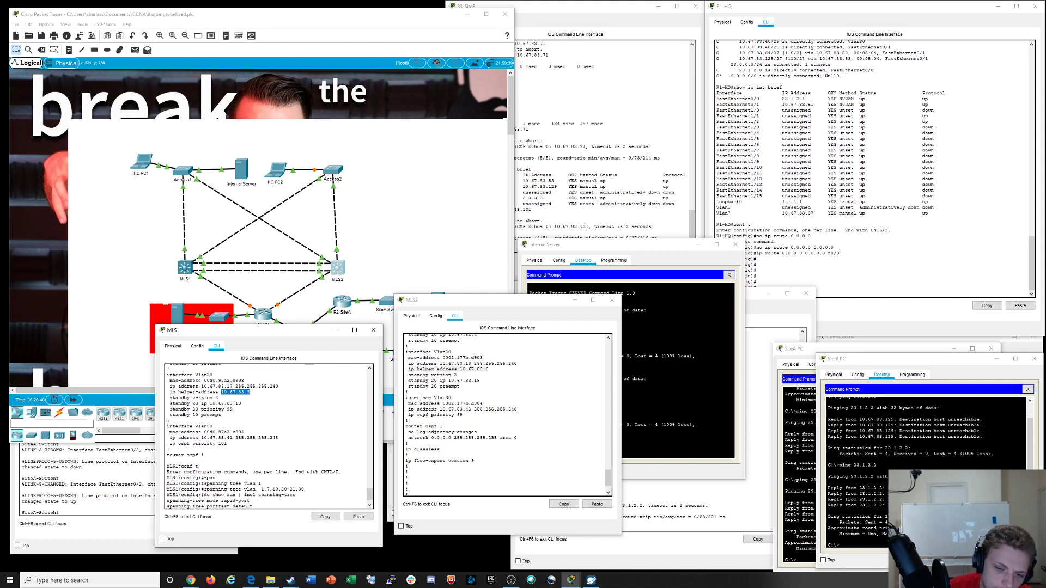
pyautogui.moveTo(431, 380); pyautogui.dragTo(480, 380)
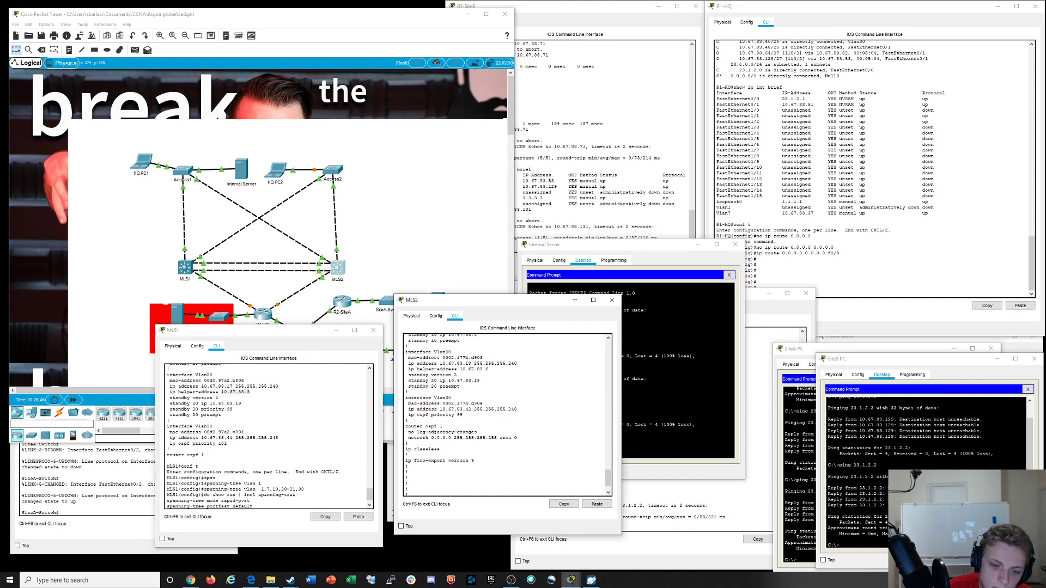
pyautogui.moveTo(233, 409); pyautogui.dragTo(170, 409)
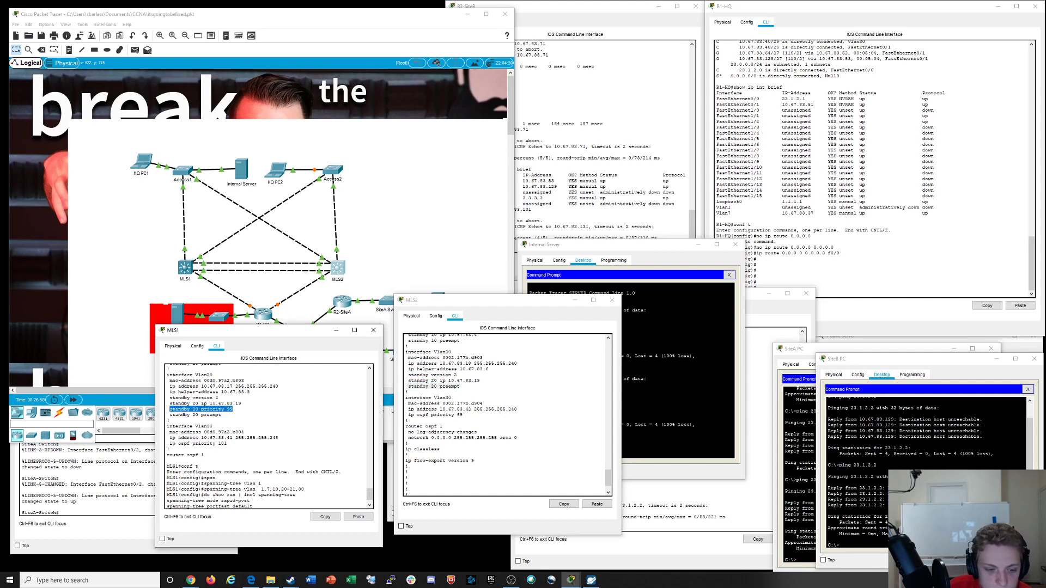
pyautogui.moveTo(169, 438); pyautogui.dragTo(227, 444)
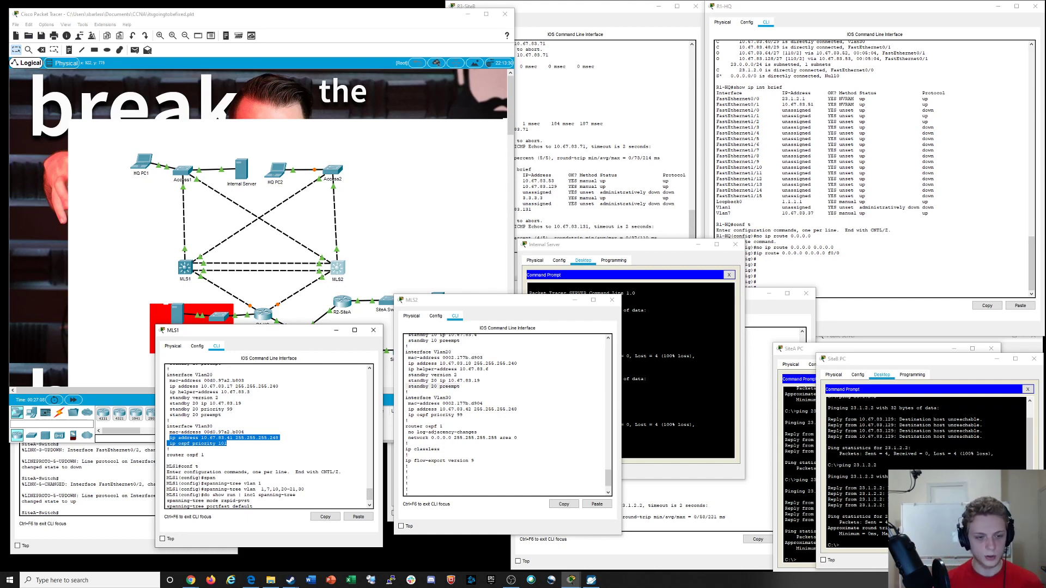
# Exit global configuration mode on MLS1 after reviewing its earlier configuration output
pyautogui.scroll(10, 268, 436)
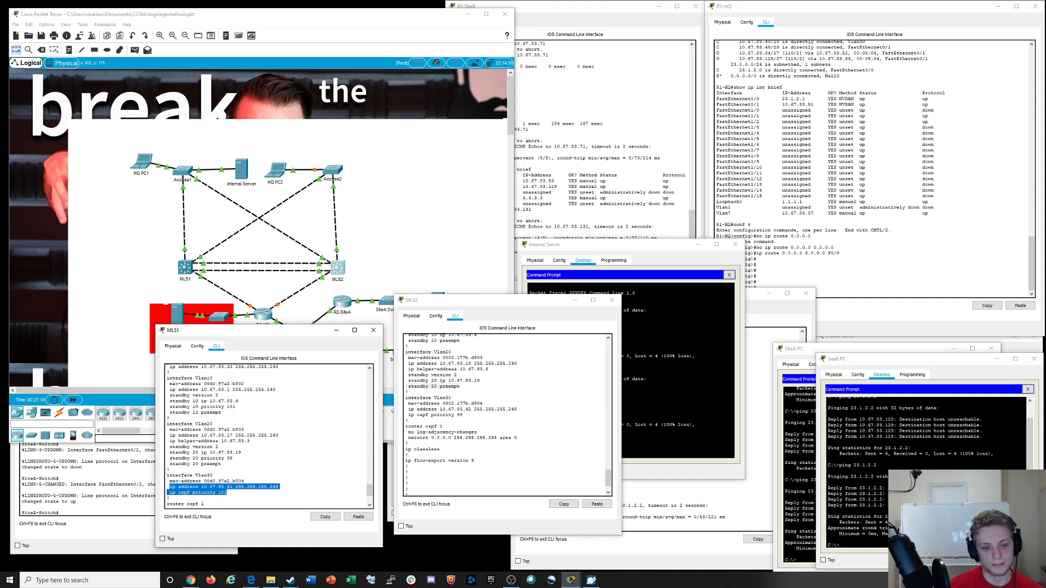
pyautogui.scroll(10, 268, 436)
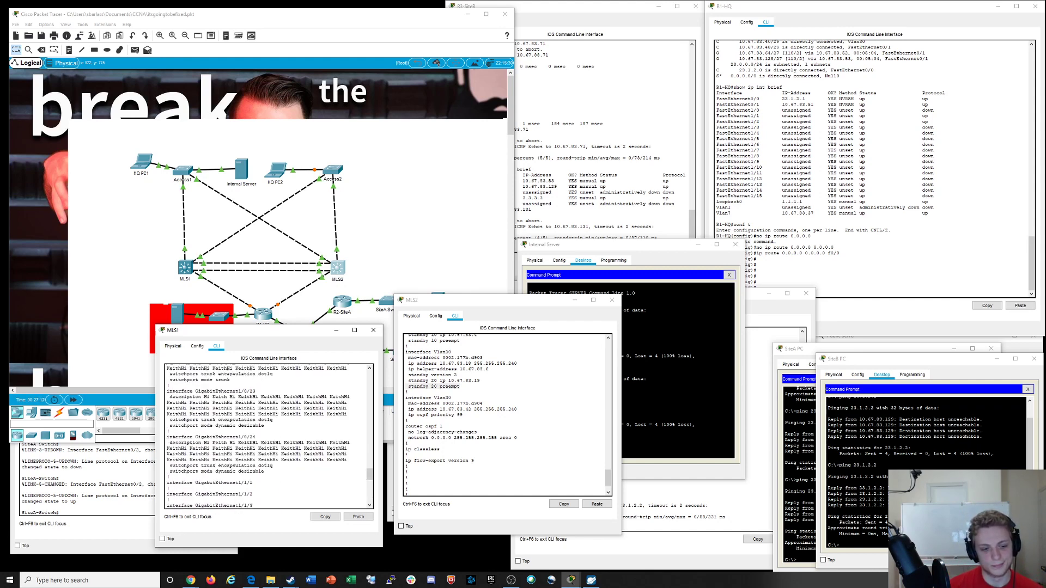
pyautogui.scroll(-20, 268, 436)
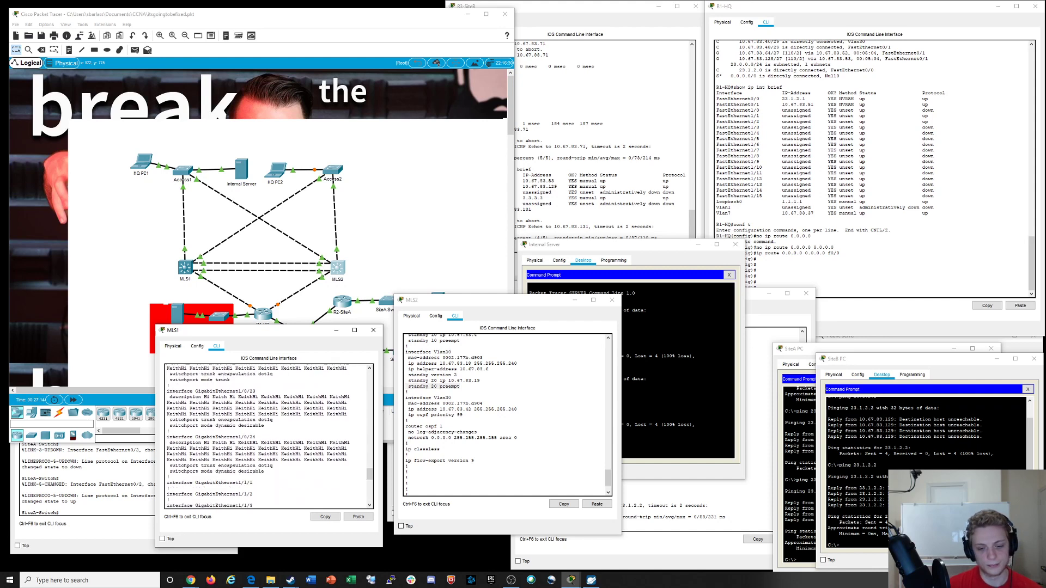
pyautogui.write('d')
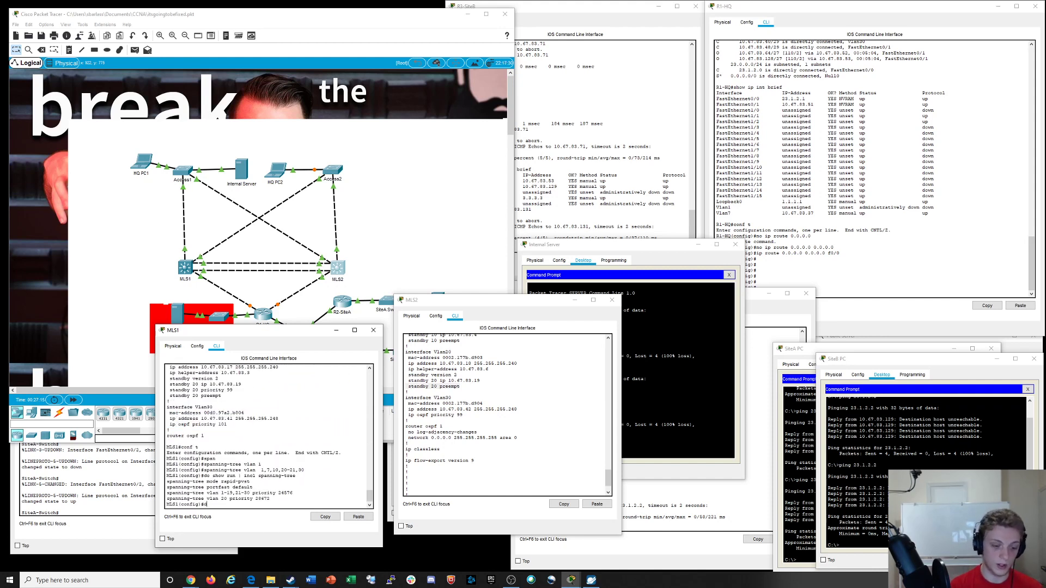
pyautogui.press('BackSpace')
pyautogui.write('exit')
pyautogui.press('Return')
# List the available "show spanning-tree" options on MLS1 and try the interface report
pyautogui.write('s')
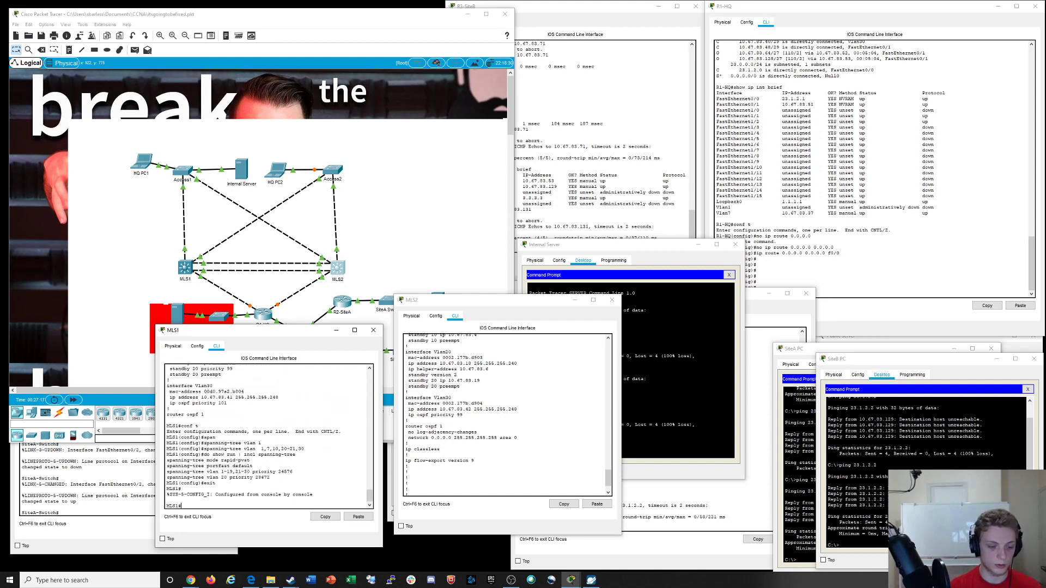
pyautogui.write('how spann')
pyautogui.press('Tab')
pyautogui.write('?')
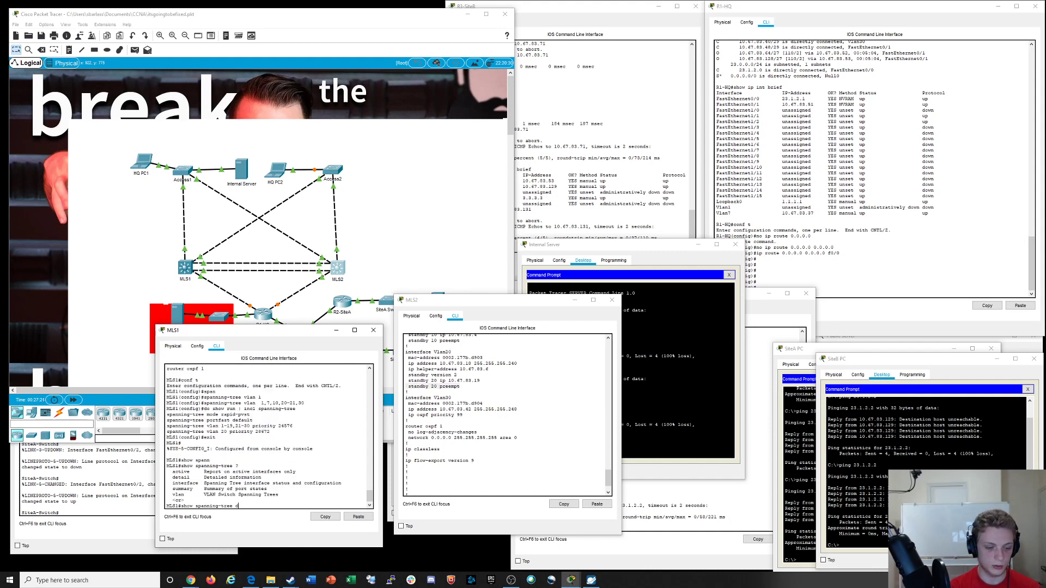
pyautogui.write('int')
pyautogui.press('Tab')
pyautogui.press('Return')
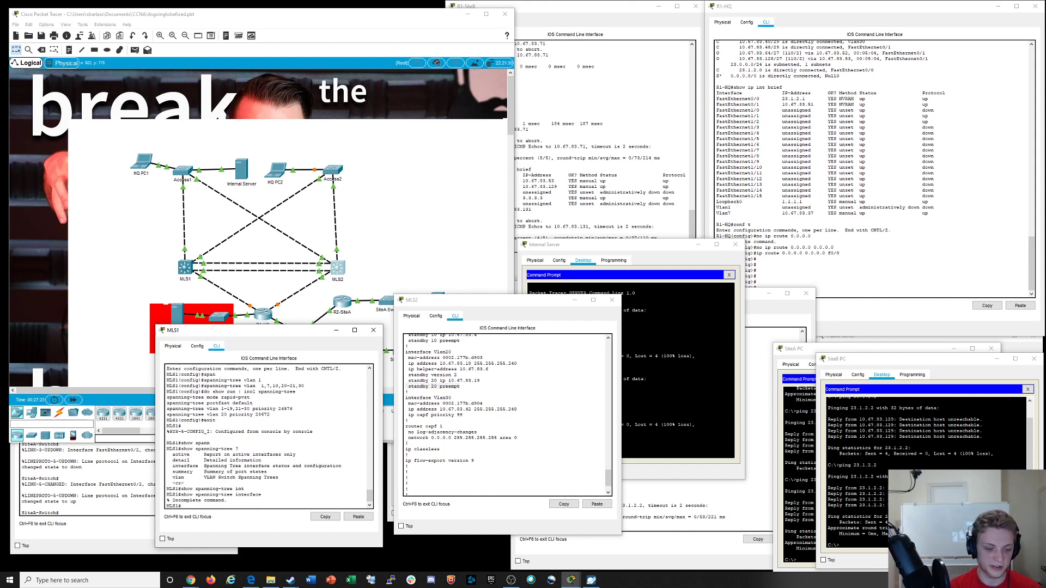
# Display the spanning-tree summary on MLS1
pyautogui.press('Up')
pyautogui.press('BackSpace')
pyautogui.press('BackSpace')
pyautogui.press('BackSpace')
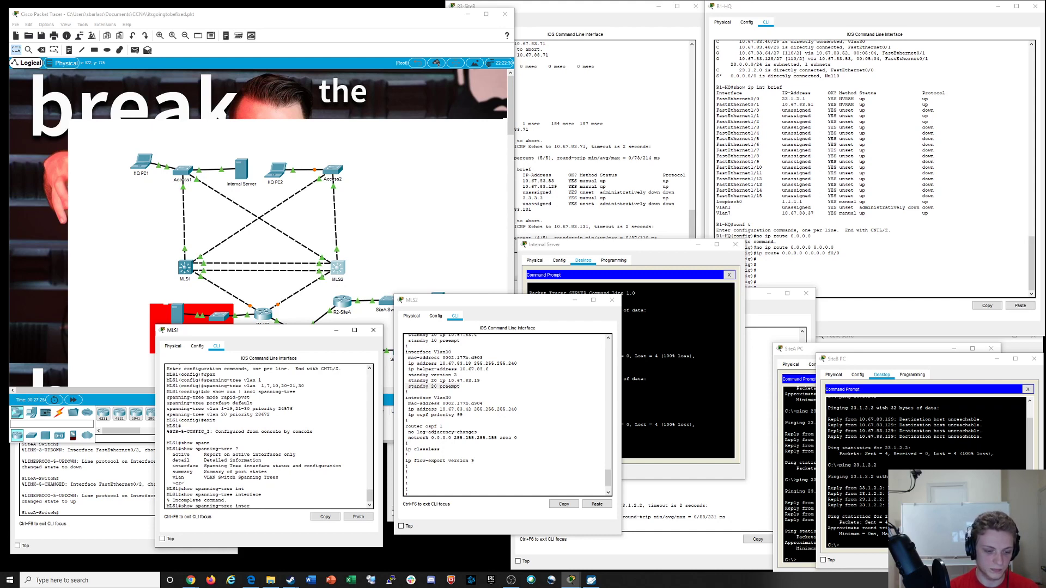
pyautogui.write('summy')
pyautogui.press('Return')
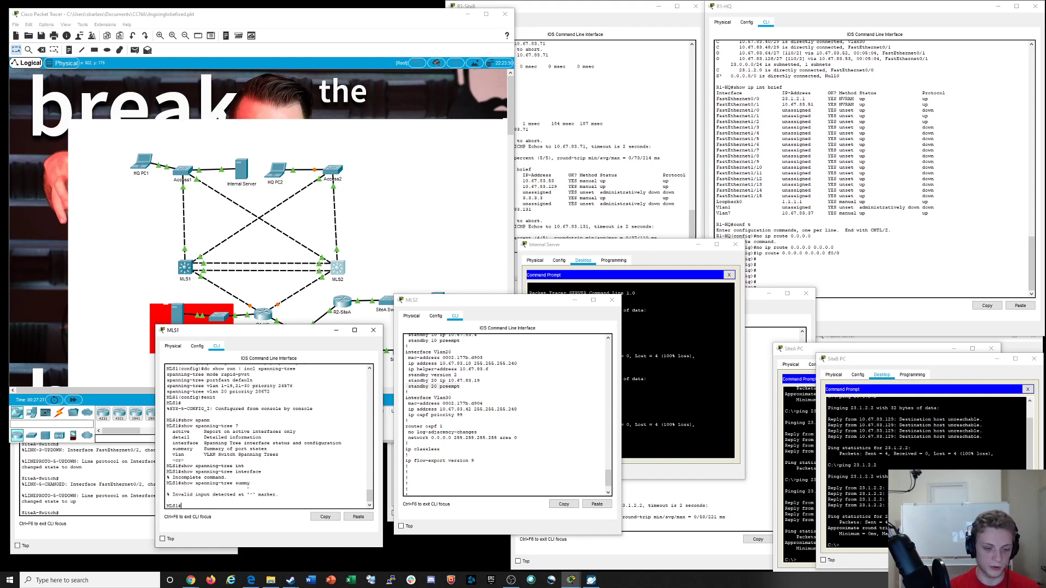
pyautogui.press('Up')
pyautogui.press('BackSpace')
pyautogui.write('ary')
pyautogui.press('Return')
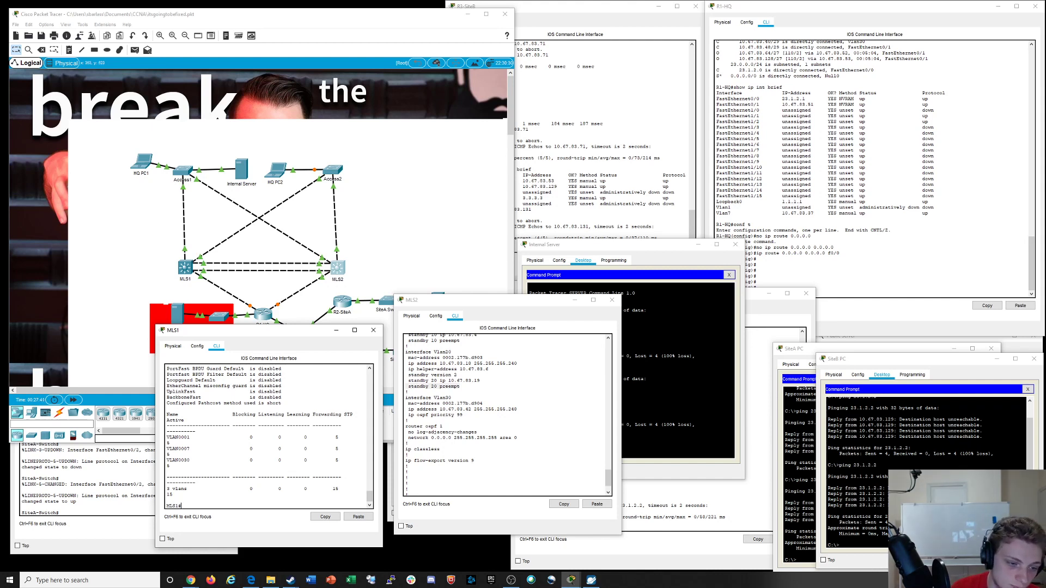
# Enlarge MLS1's window and examine the summary's spanning-tree mode, root bridge, extended system ID and PortFast lines
pyautogui.moveTo(156, 325); pyautogui.dragTo(53, 241)
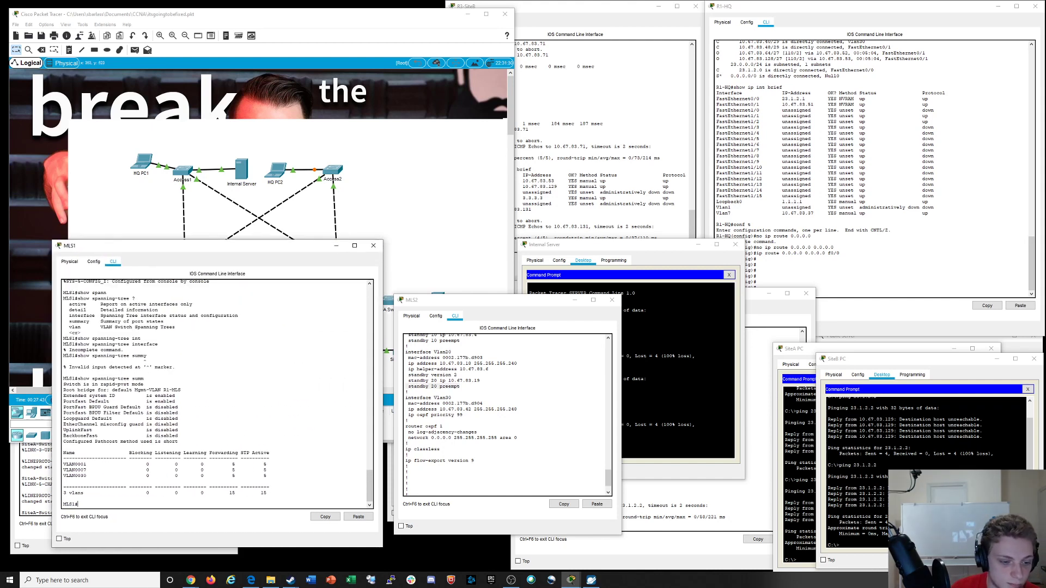
pyautogui.moveTo(63, 396); pyautogui.dragTo(175, 401)
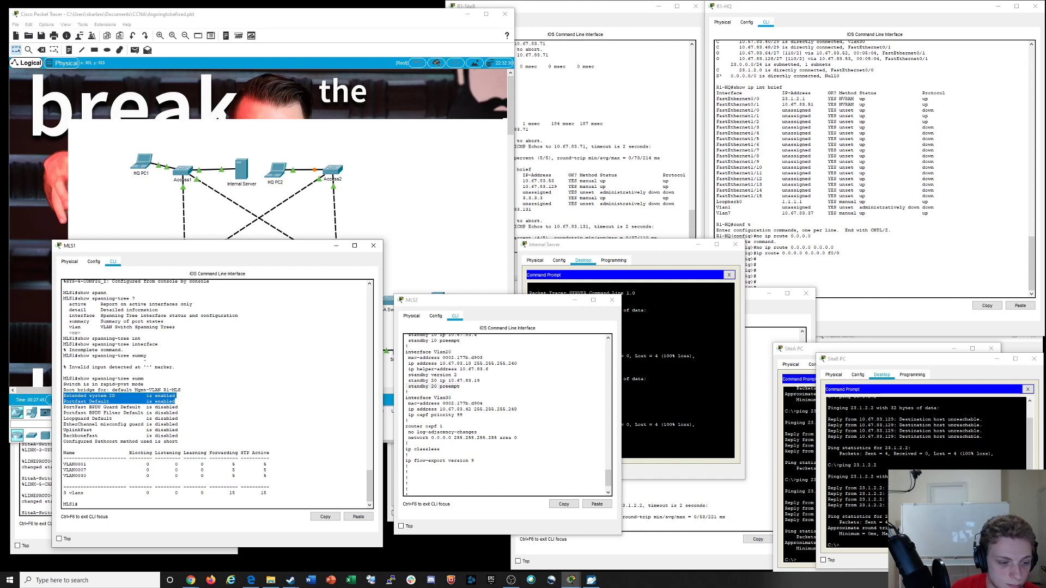
pyautogui.moveTo(63, 396); pyautogui.dragTo(63, 401)
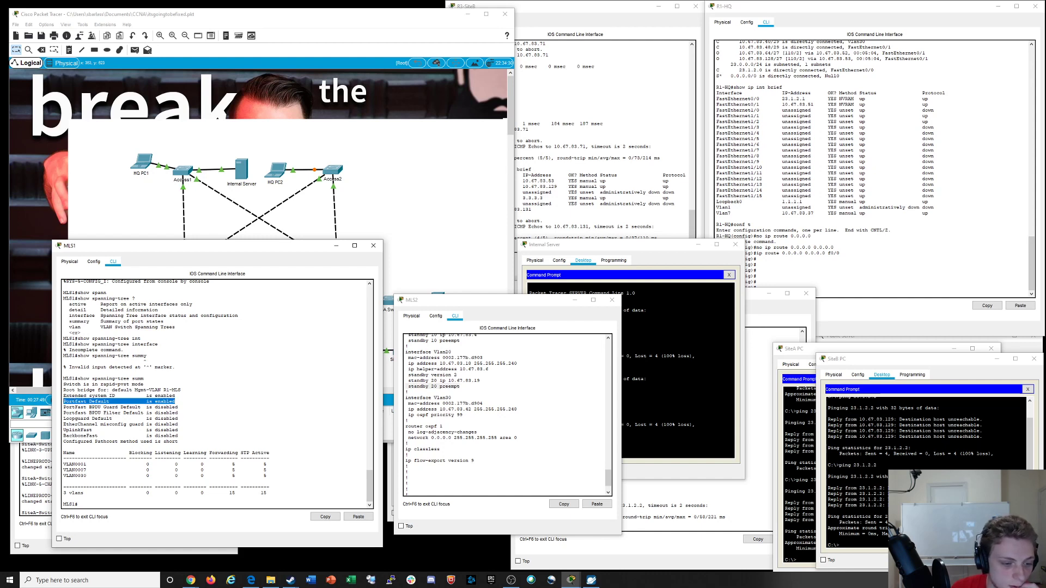
pyautogui.moveTo(70, 384); pyautogui.dragTo(181, 390)
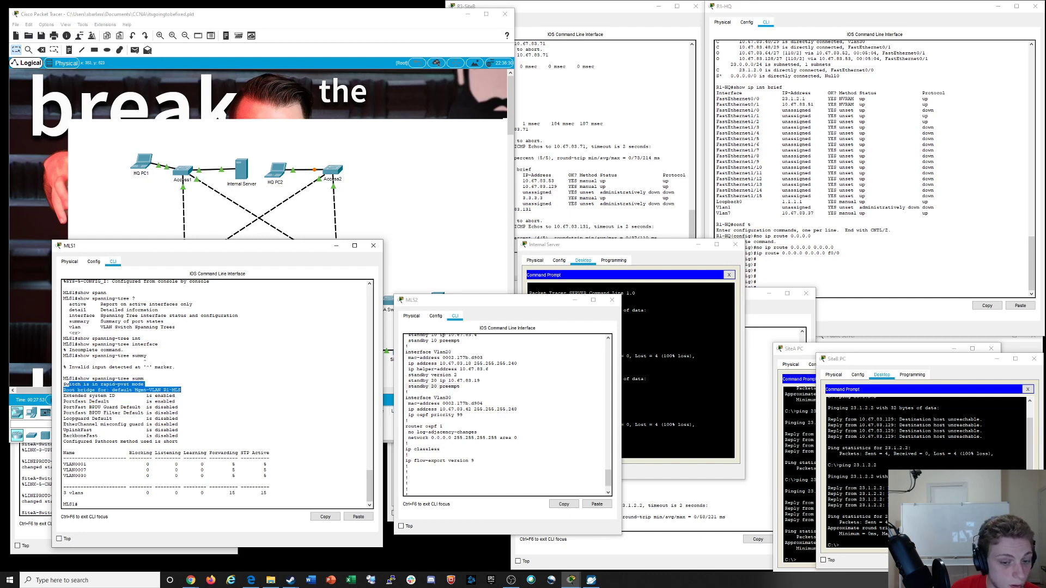
# Return to MLS2's console prompt and exit global configuration mode
pyautogui.click(507, 424)
pyautogui.scroll(-1, 506, 425)
pyautogui.hotkey('ctrl', 'c')
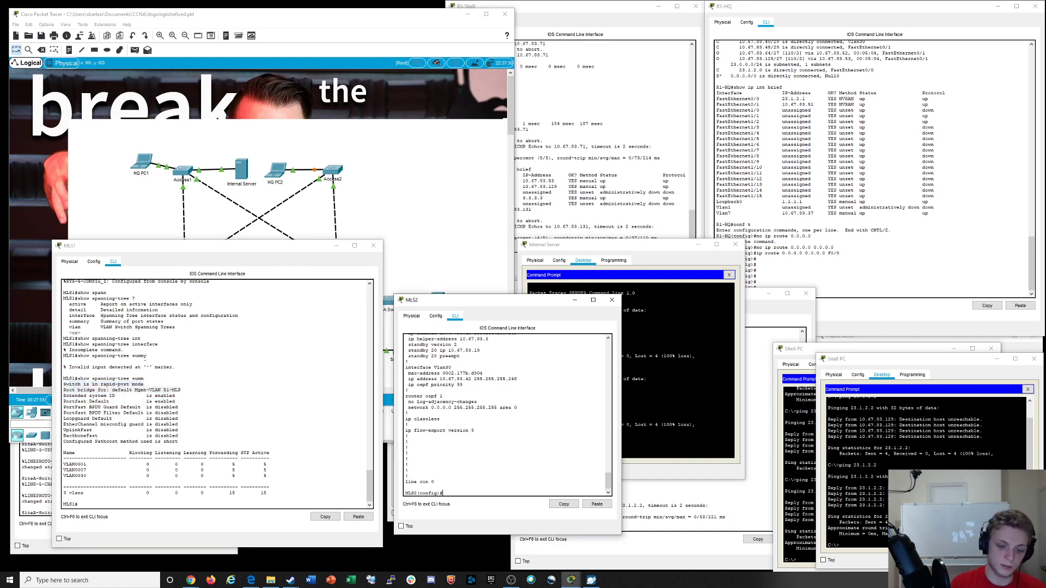
pyautogui.write('exit')
pyautogui.press('Return')
# Display the spanning-tree summary on MLS2
pyautogui.write('sho')
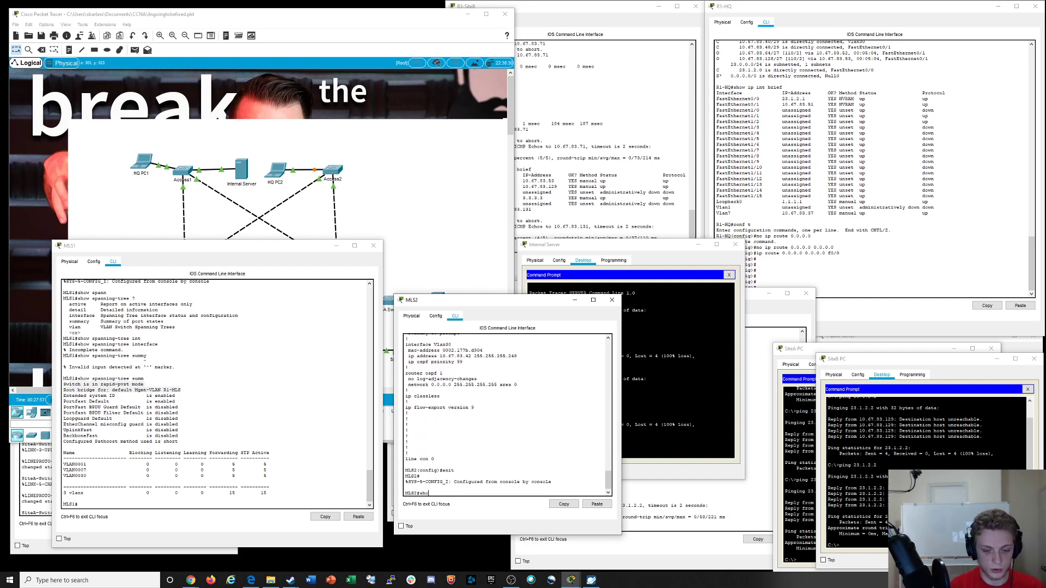
pyautogui.write('w span')
pyautogui.press('Tab')
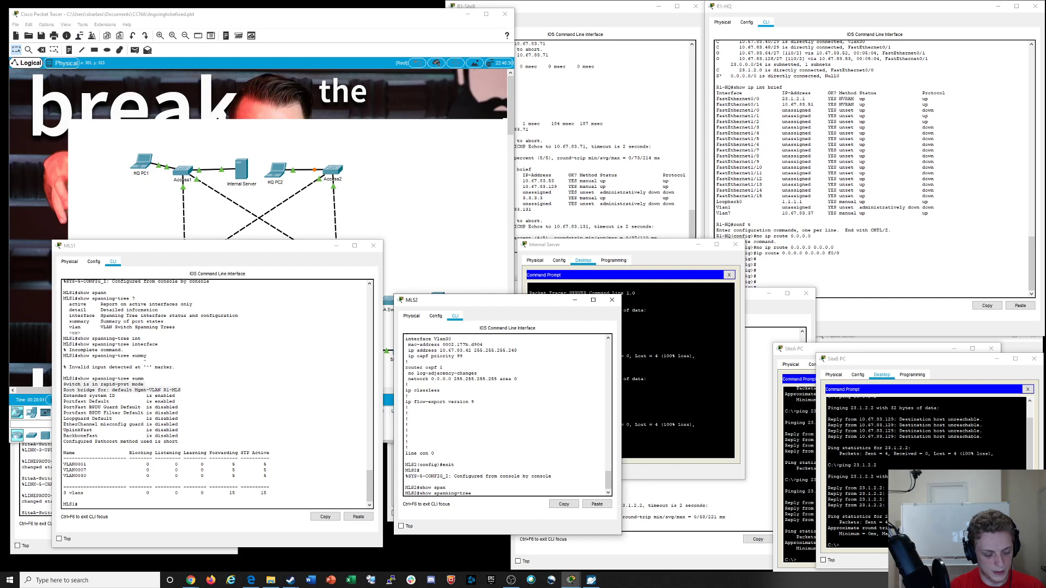
pyautogui.write('sum')
pyautogui.press('Return')
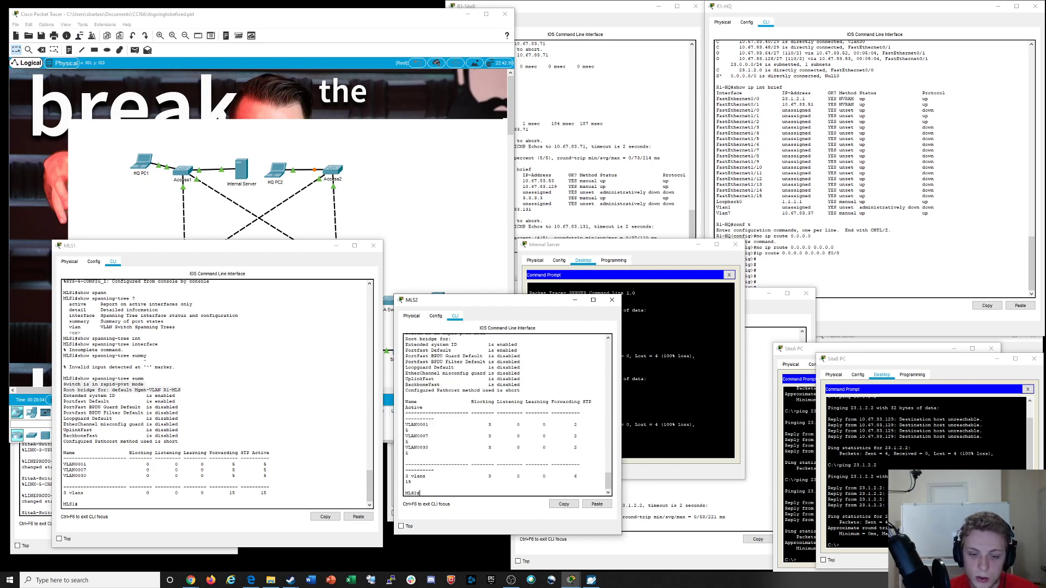
# Reposition MLS2's window and examine the summary's spanning-tree mode, root bridge line and per-VLAN port state counts
pyautogui.moveTo(461, 295); pyautogui.dragTo(455, 237)
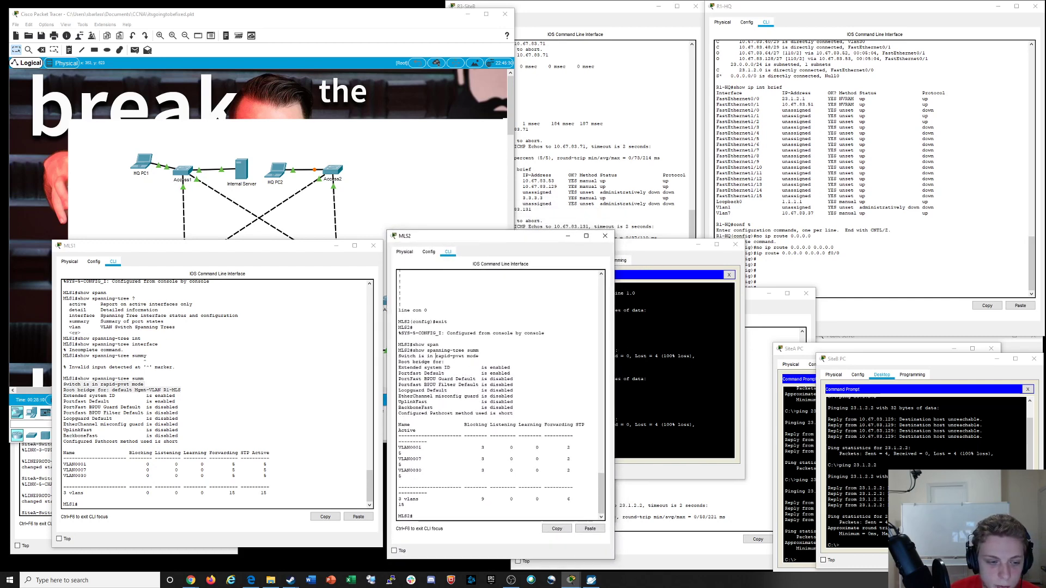
pyautogui.moveTo(435, 355); pyautogui.dragTo(444, 363)
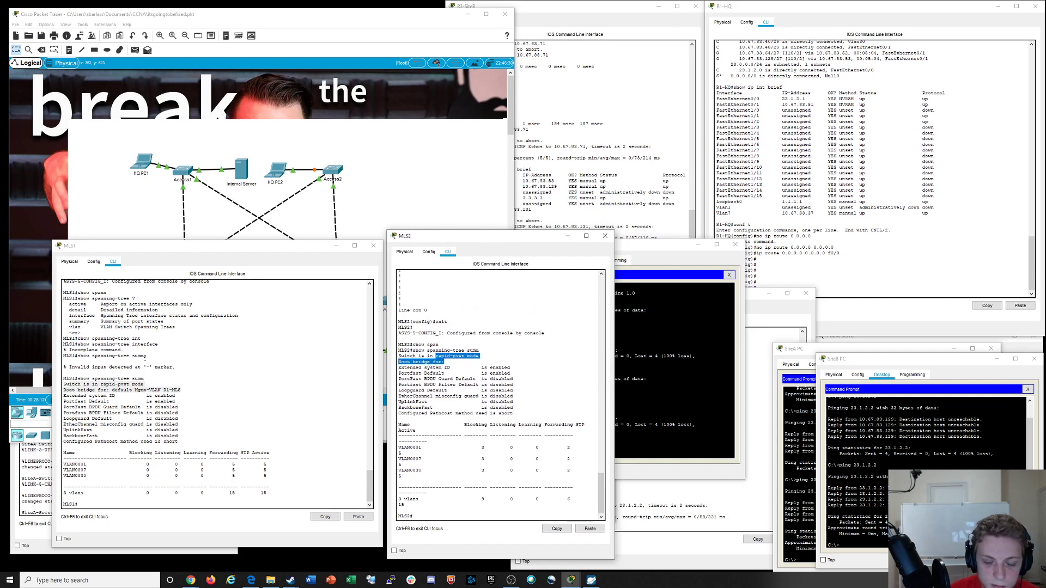
pyautogui.click(445, 363)
pyautogui.moveTo(445, 362); pyautogui.dragTo(398, 362)
pyautogui.click(398, 363)
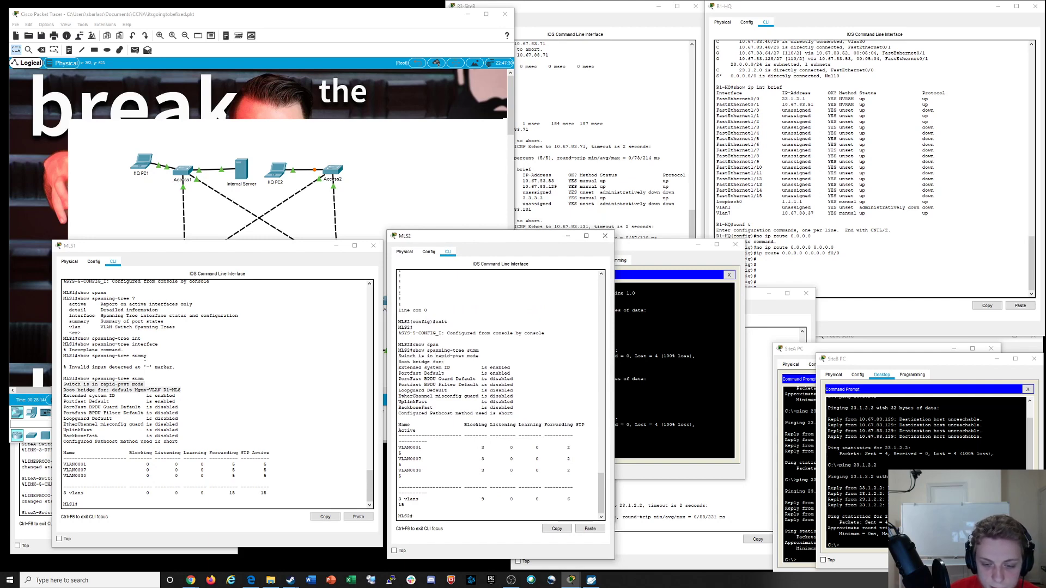
pyautogui.moveTo(478, 448); pyautogui.dragTo(399, 464)
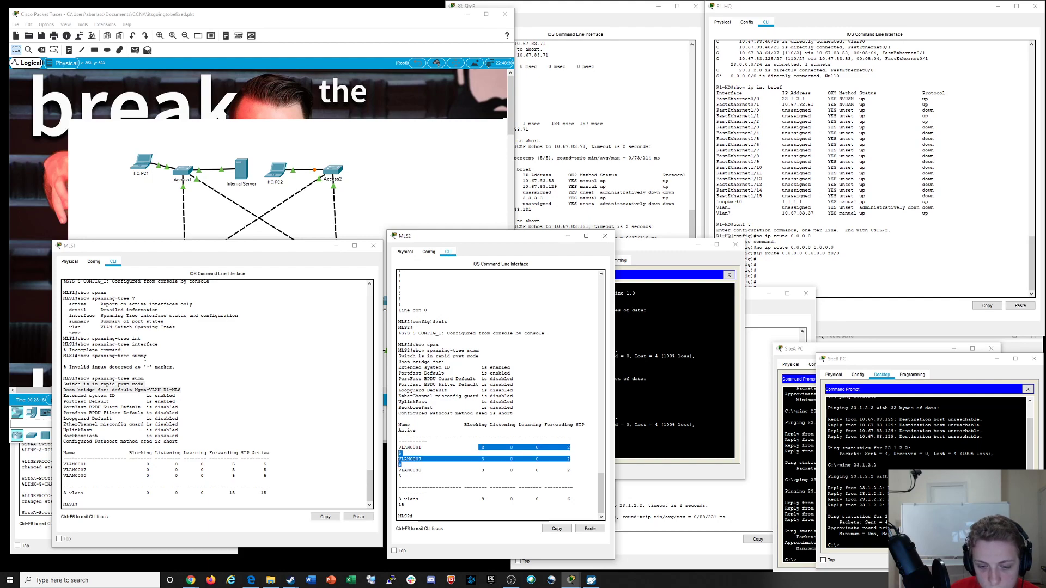
# Rearrange the MLS1 and MLS2 windows side by side so the topology's core and access switches are uncovered
pyautogui.moveTo(463, 236); pyautogui.dragTo(491, 243)
pyautogui.moveTo(305, 248); pyautogui.dragTo(280, 261)
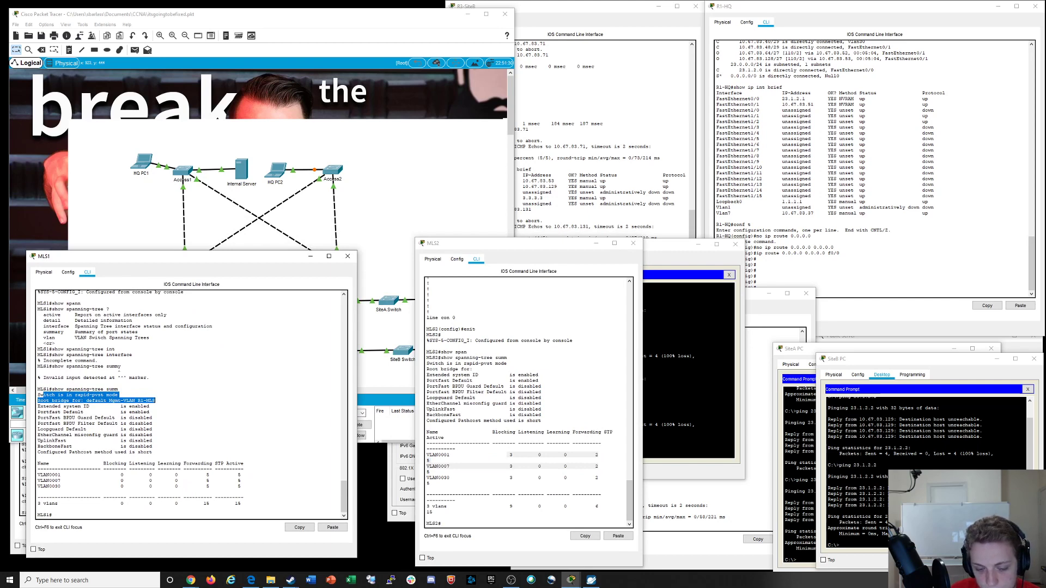
pyautogui.click(428, 483)
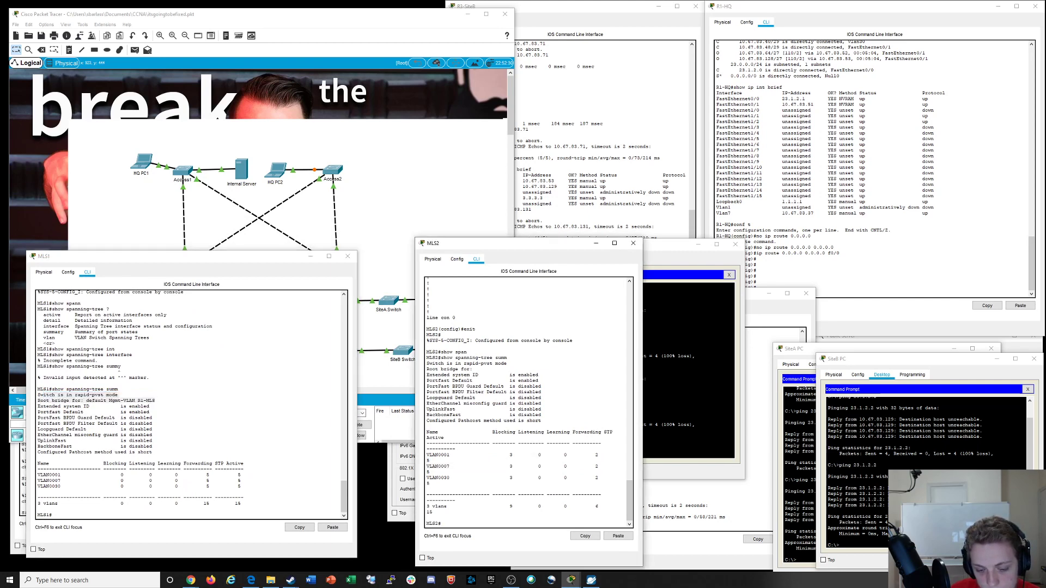
pyautogui.moveTo(259, 256)
pyautogui.mouseDown()
pyautogui.moveTo(268, 286)
pyautogui.moveTo(253, 261)
pyautogui.mouseUp()
pyautogui.moveTo(351, 256); pyautogui.dragTo(341, 296)
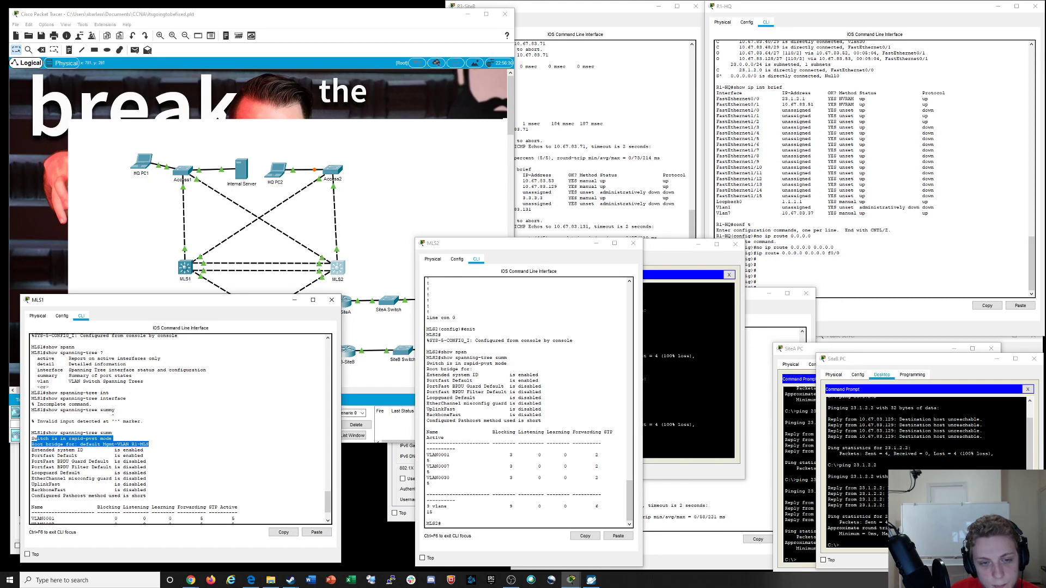
# Open the command line of the Access2 switch and enter privileged EXEC mode
pyautogui.click(332, 170)
pyautogui.click(470, 181)
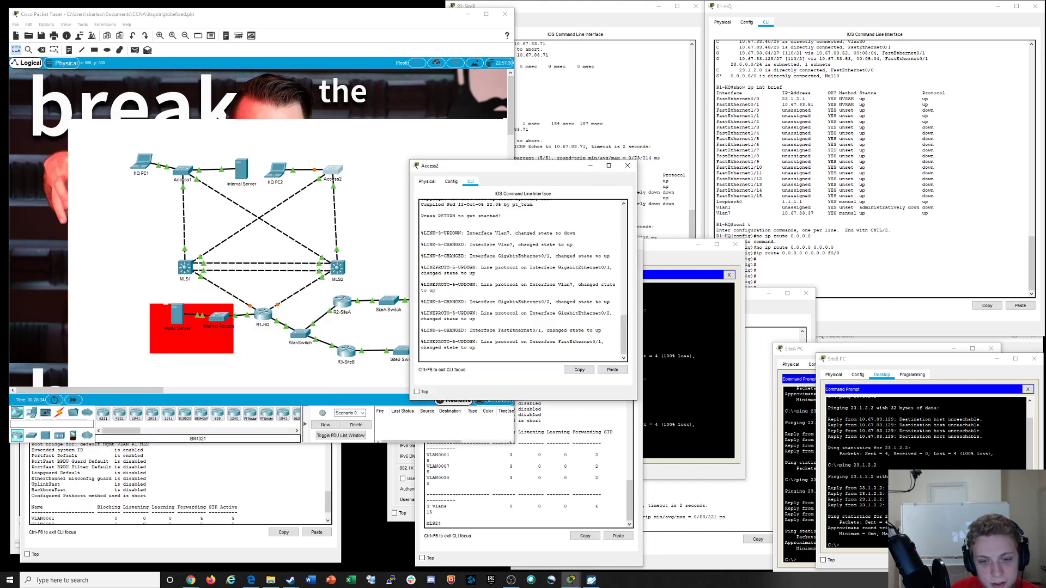
pyautogui.press('Return')
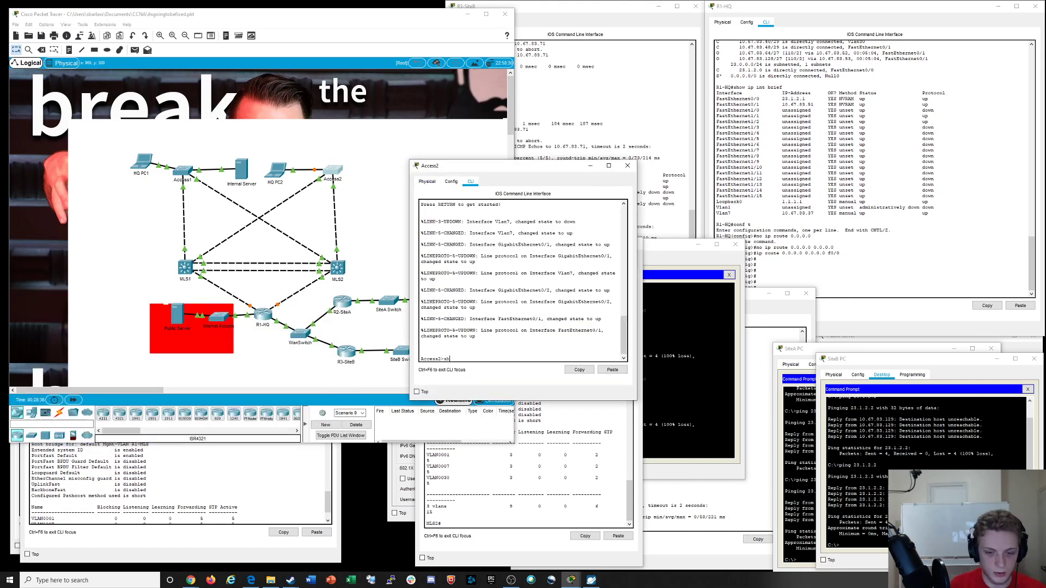
pyautogui.write('enable')
pyautogui.press('Return')
# Display the spanning-tree status on Access2 with "show spanning-tree"
pyautogui.write('show')
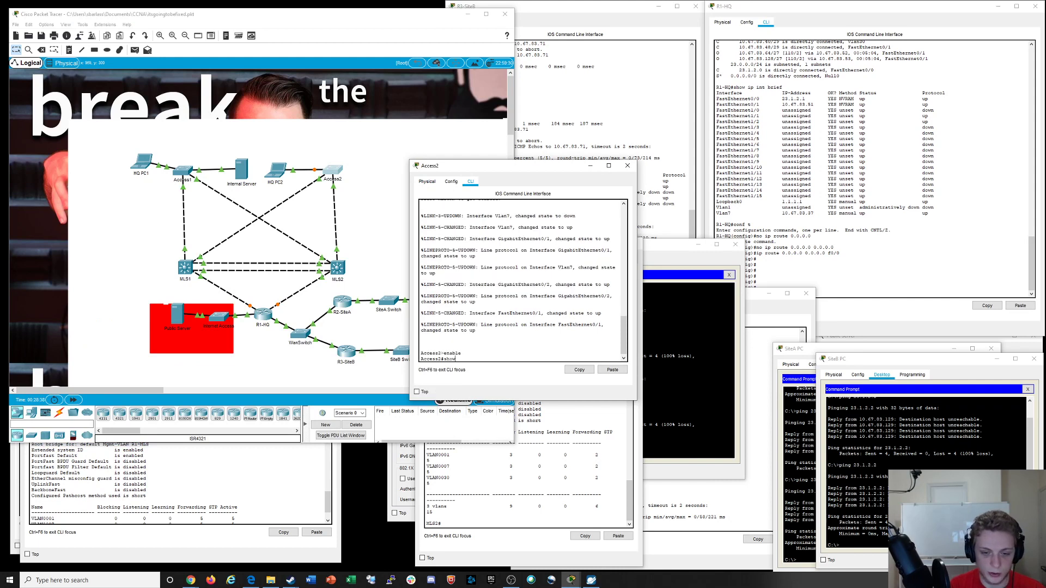
pyautogui.write(' spann')
pyautogui.press('Tab')
pyautogui.press('Return')
# Filter Access2's running configuration for spanning-tree lines with "show run | incl spann"
pyautogui.press('Up')
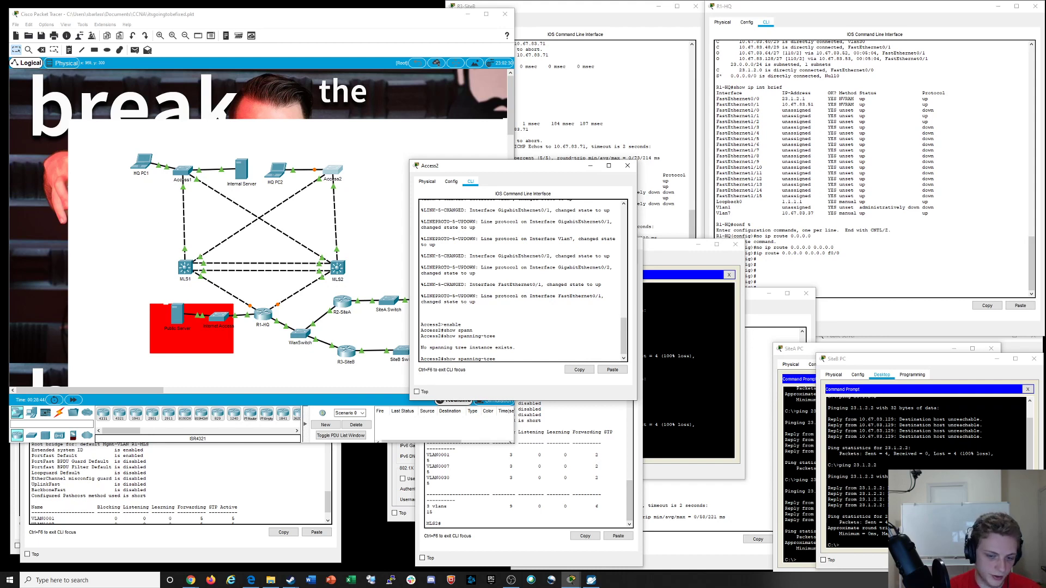
pyautogui.press('BackSpace')
pyautogui.press('BackSpace')
pyautogui.press('BackSpace')
pyautogui.press('BackSpace')
pyautogui.press('BackSpace')
pyautogui.press('BackSpace')
pyautogui.press('BackSpace')
pyautogui.press('BackSpace')
pyautogui.press('BackSpace')
pyautogui.press('BackSpace')
pyautogui.press('BackSpace')
pyautogui.press('BackSpace')
pyautogui.press('BackSpace')
pyautogui.press('BackSpace')
pyautogui.press('BackSpace')
pyautogui.press('BackSpace')
pyautogui.press('BackSpace')
pyautogui.press('BackSpace')
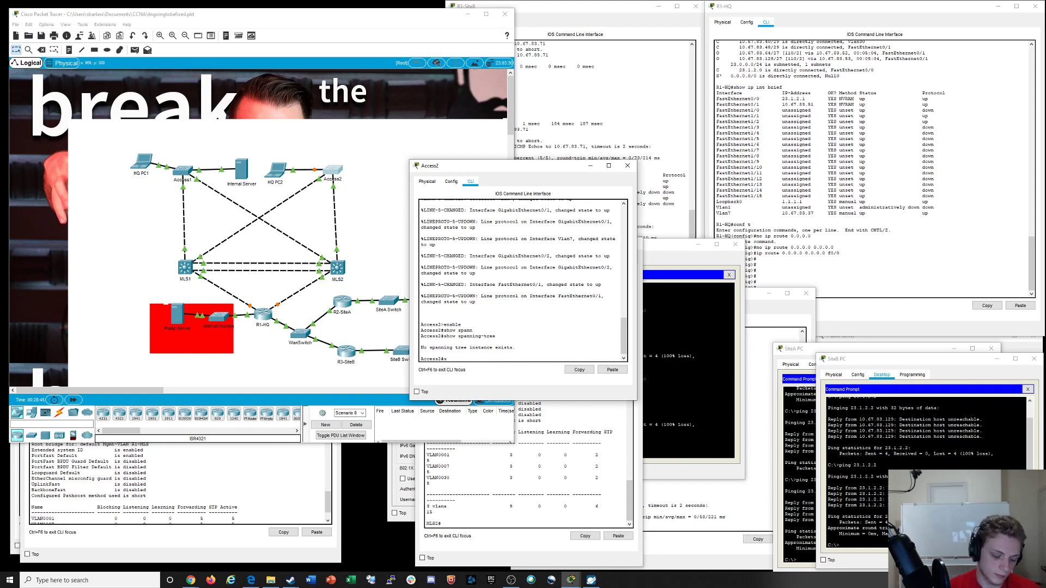
pyautogui.write('how run | incl')
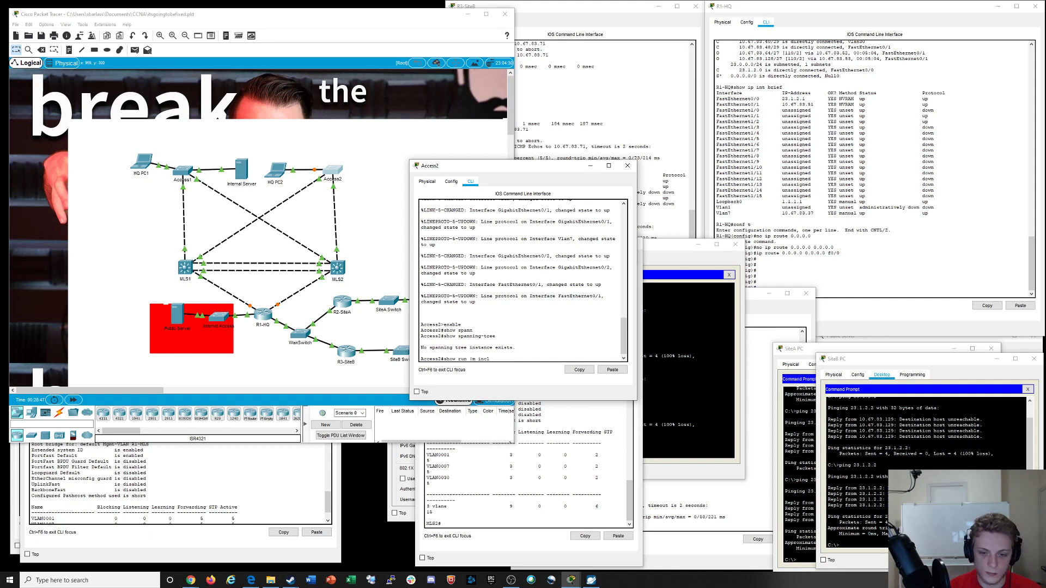
pyautogui.press('BackSpace')
pyautogui.press('BackSpace')
pyautogui.write('incl')
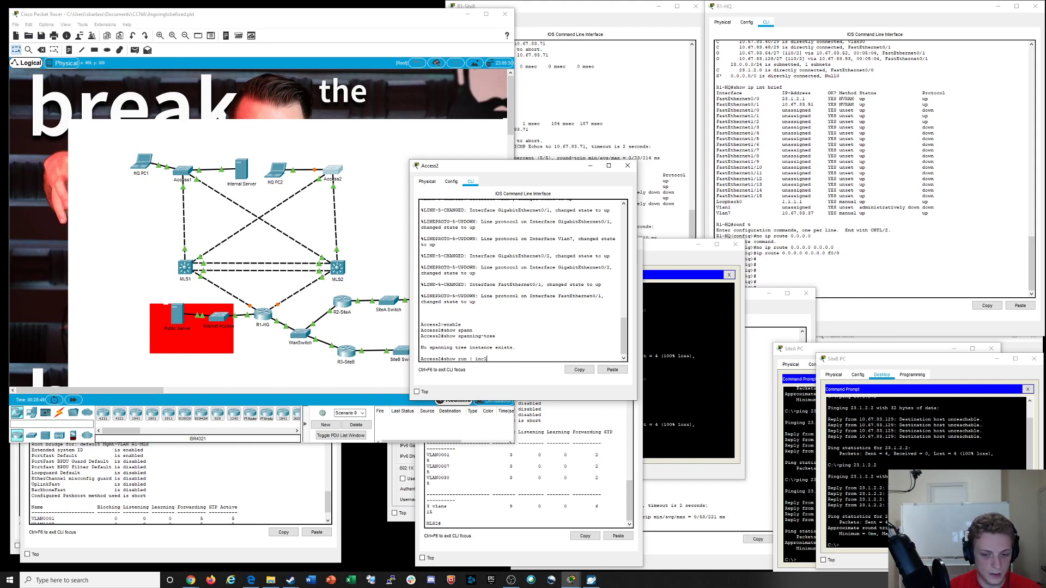
pyautogui.write(' spann')
pyautogui.press('Return')
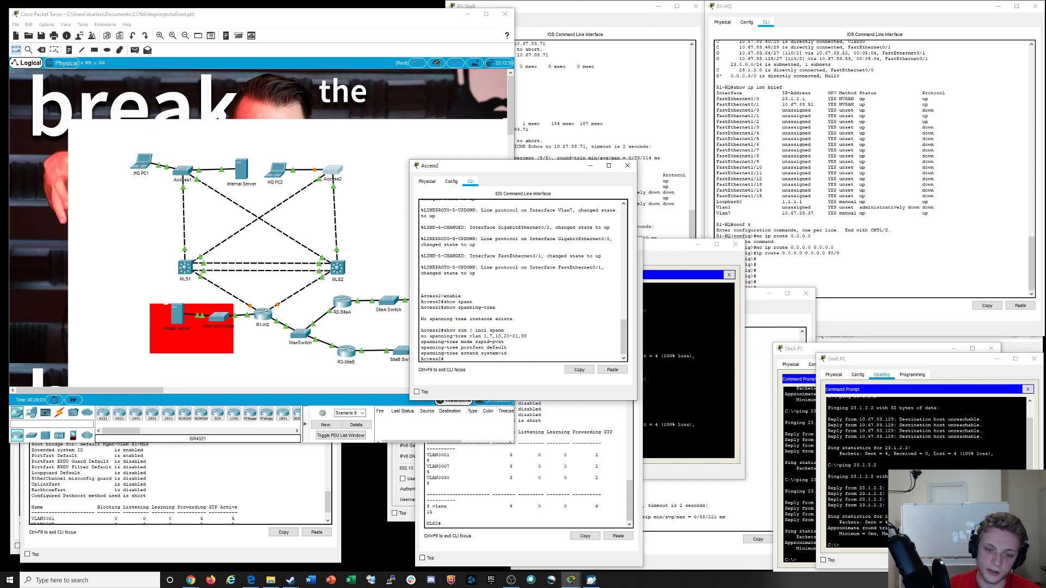
# Re-enable spanning tree for VLANs 1,7,10,20-21,30 in global configuration mode on Access2
pyautogui.rightClick(499, 347)
pyautogui.click(516, 363)
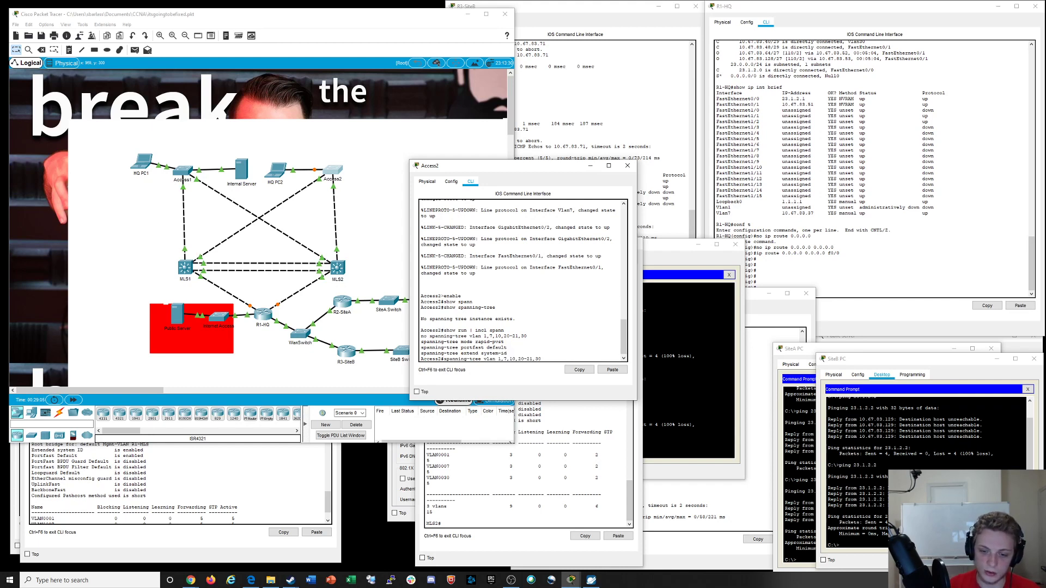
pyautogui.press('Return')
pyautogui.write('conf t')
pyautogui.press('Return')
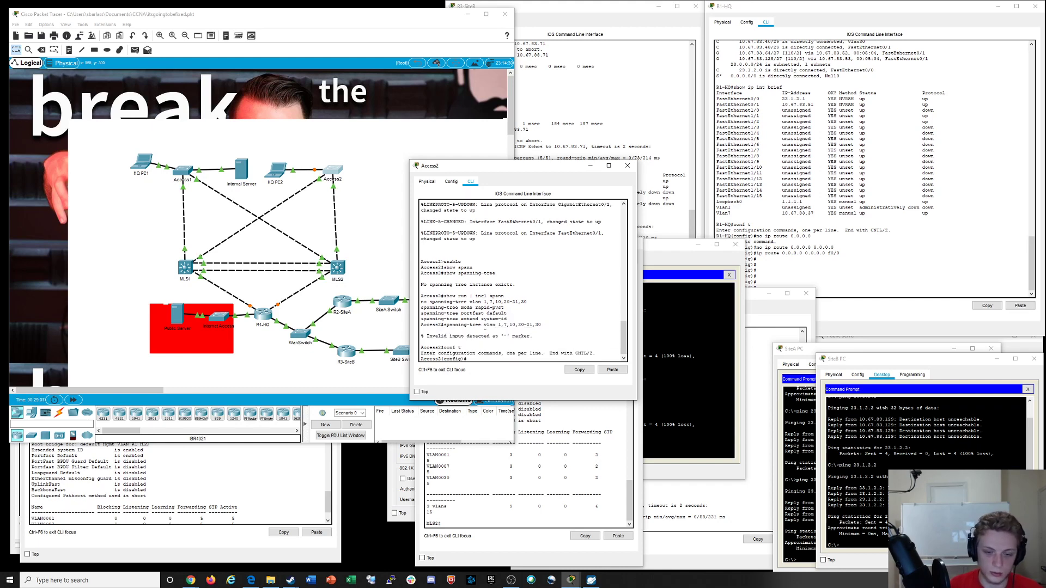
pyautogui.click(612, 369)
pyautogui.press('Return')
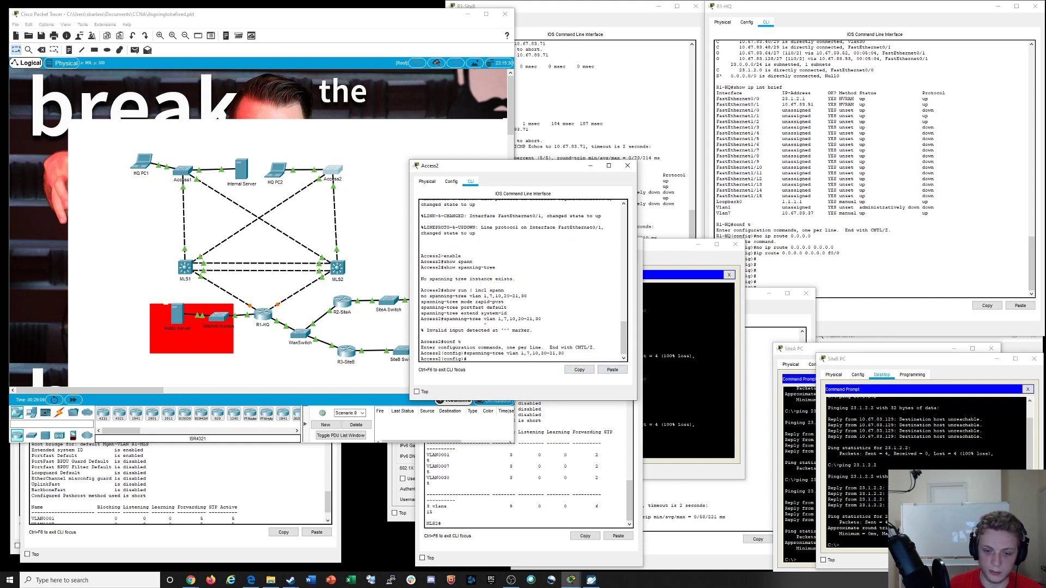
# Open the command line of switch Access1 and enter privileged and global configuration mode
pyautogui.click(183, 171)
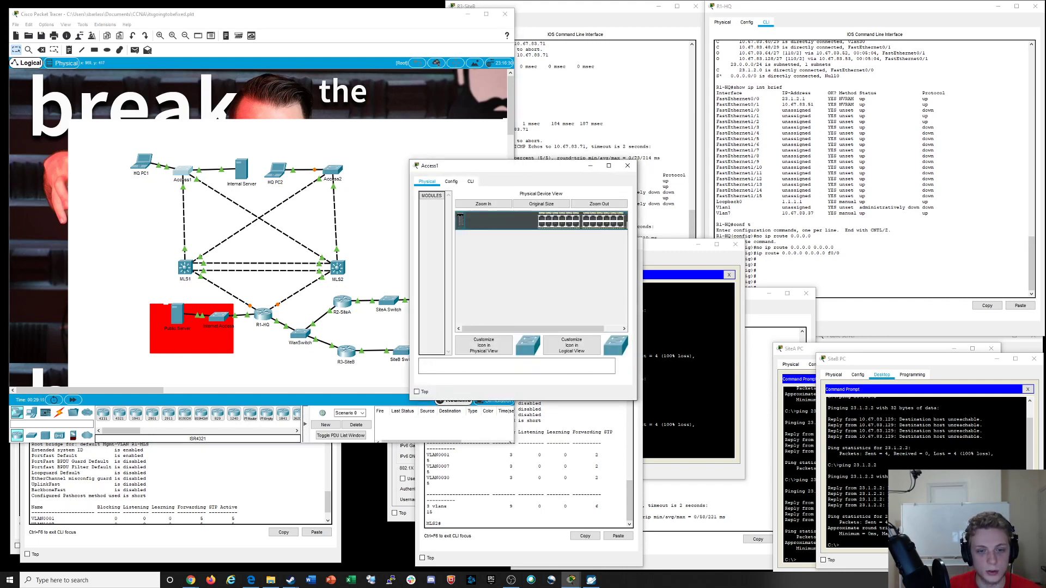
pyautogui.click(470, 182)
pyautogui.press('Return')
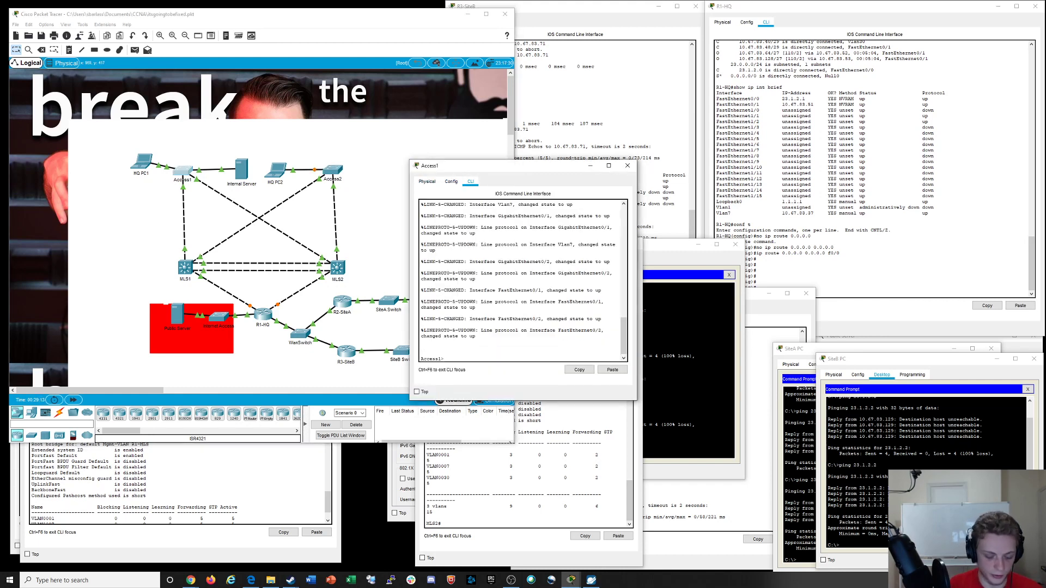
pyautogui.write('en')
pyautogui.press('Return')
pyautogui.write('cond t')
pyautogui.press('Return')
pyautogui.write('con')
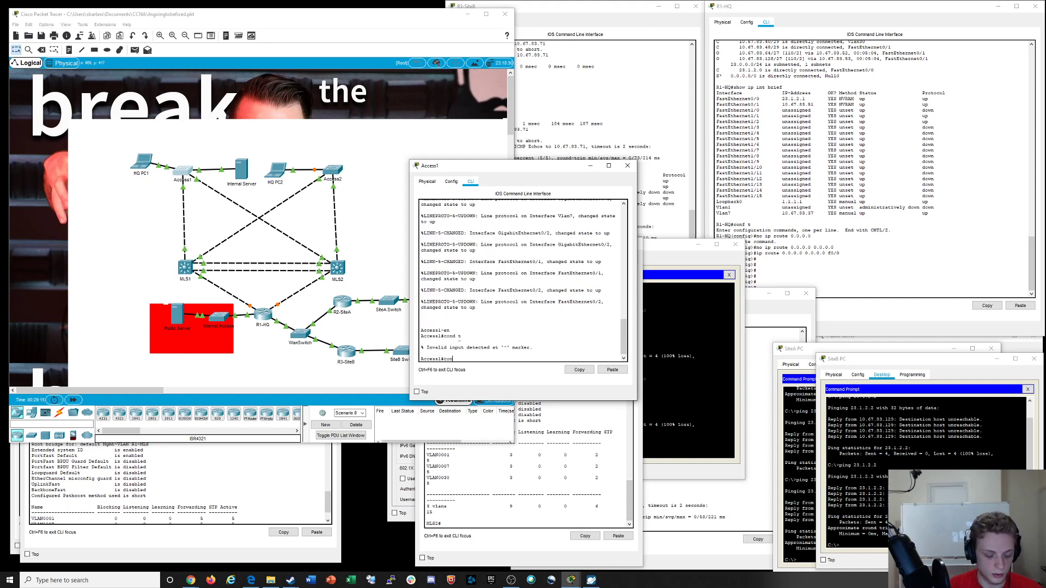
pyautogui.write('ft')
pyautogui.press('Return')
pyautogui.press('Up')
pyautogui.write('t')
pyautogui.press('Return')
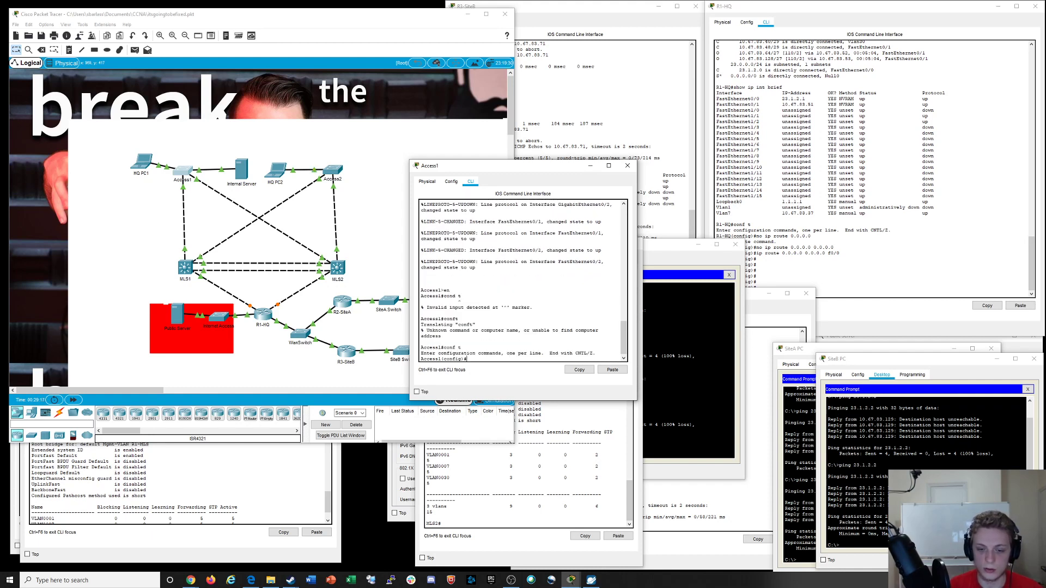
# Enable spanning tree for VLANs 1,7,10,20-21,30 on Access1 by pasting the copied command
pyautogui.rightClick(484, 285)
pyautogui.click(502, 301)
pyautogui.press('Return')
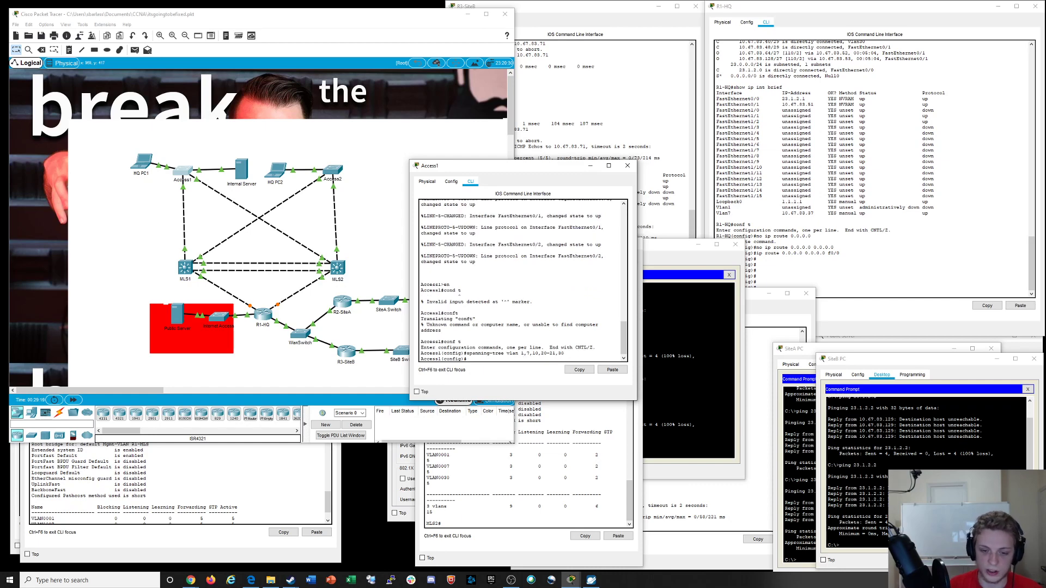
# Move the Access1 and Access2 console windows aside so they no longer cover the network topology
pyautogui.moveTo(504, 166); pyautogui.dragTo(200, 138)
pyautogui.click(338, 170)
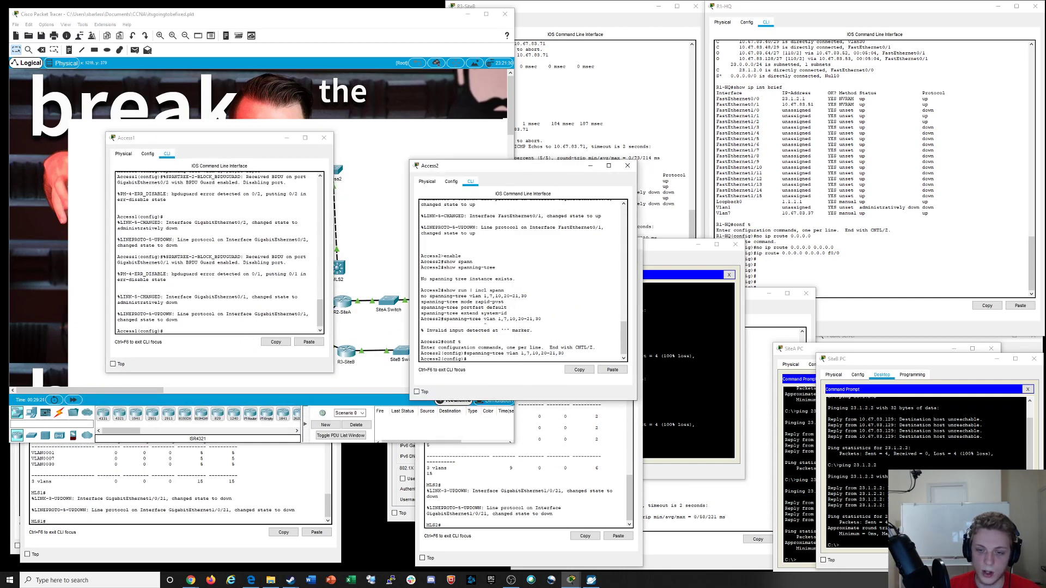
pyautogui.moveTo(518, 166); pyautogui.dragTo(587, 143)
pyautogui.moveTo(218, 144); pyautogui.dragTo(839, 104)
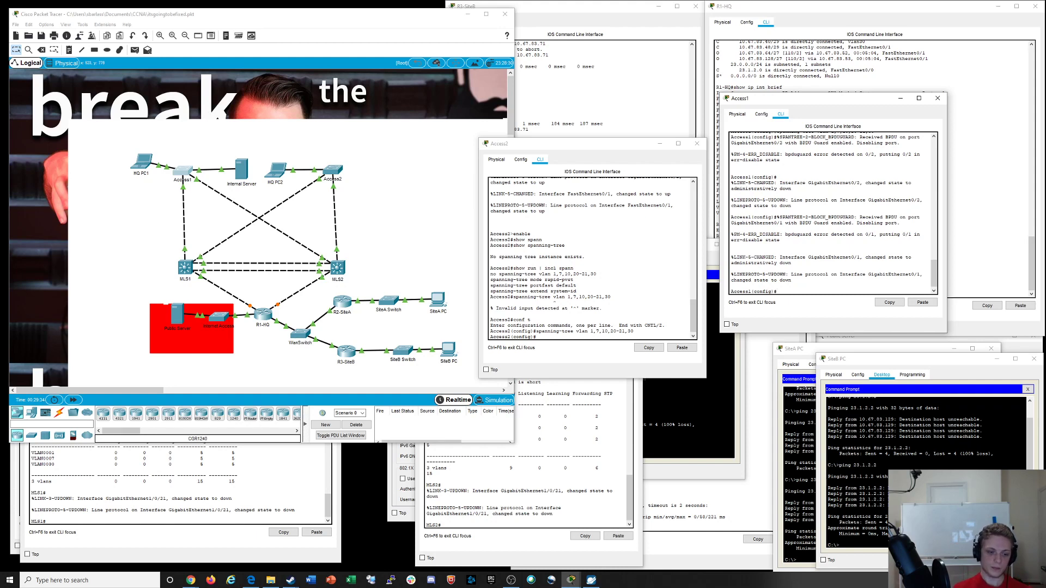
# Remove the global PortFast default on MLS1 with no spanning-tree portfast default
pyautogui.click(218, 488)
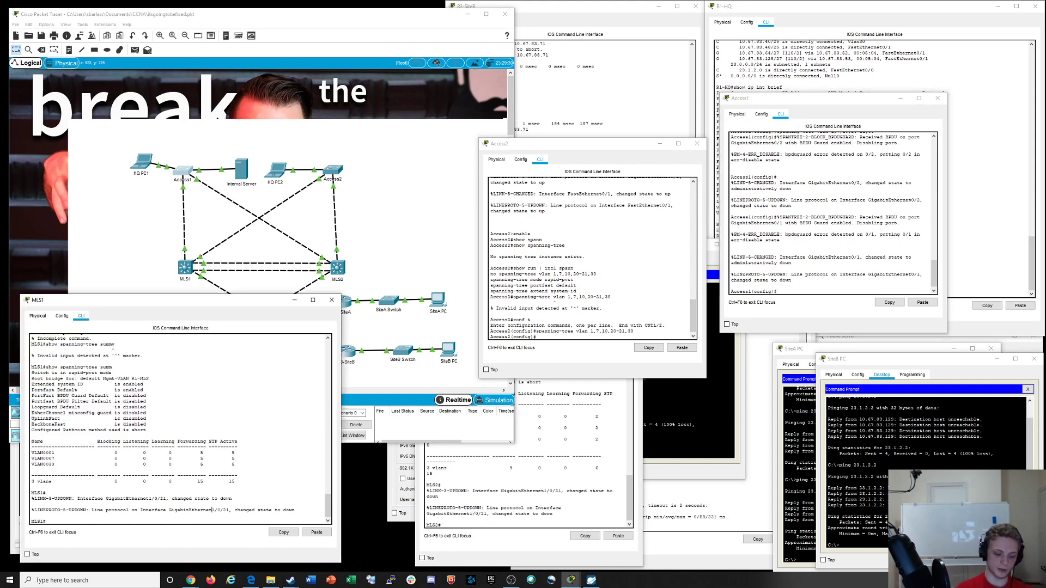
pyautogui.write('conf t')
pyautogui.press('Return')
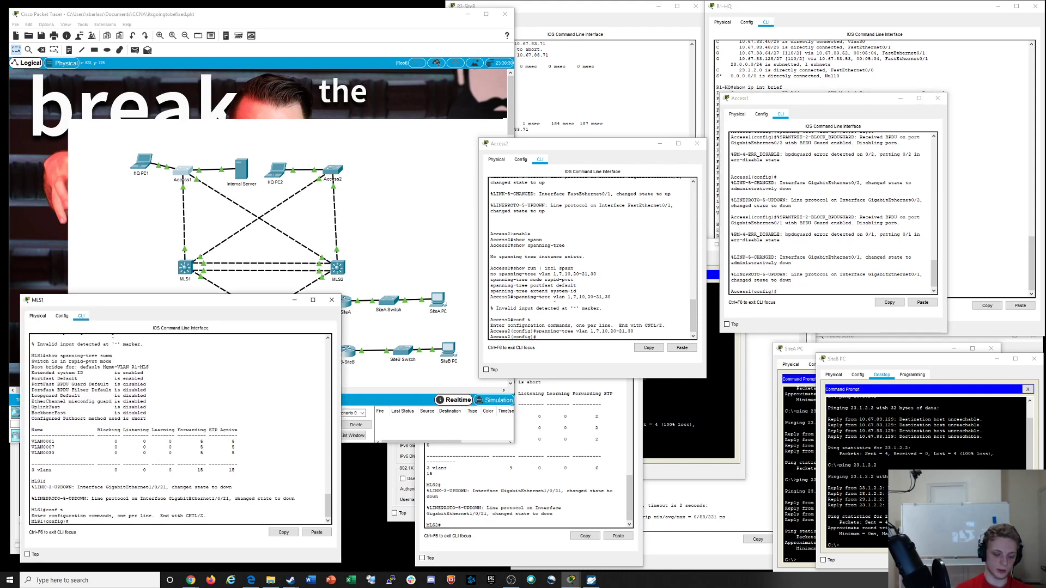
pyautogui.write('no span')
pyautogui.press('Tab')
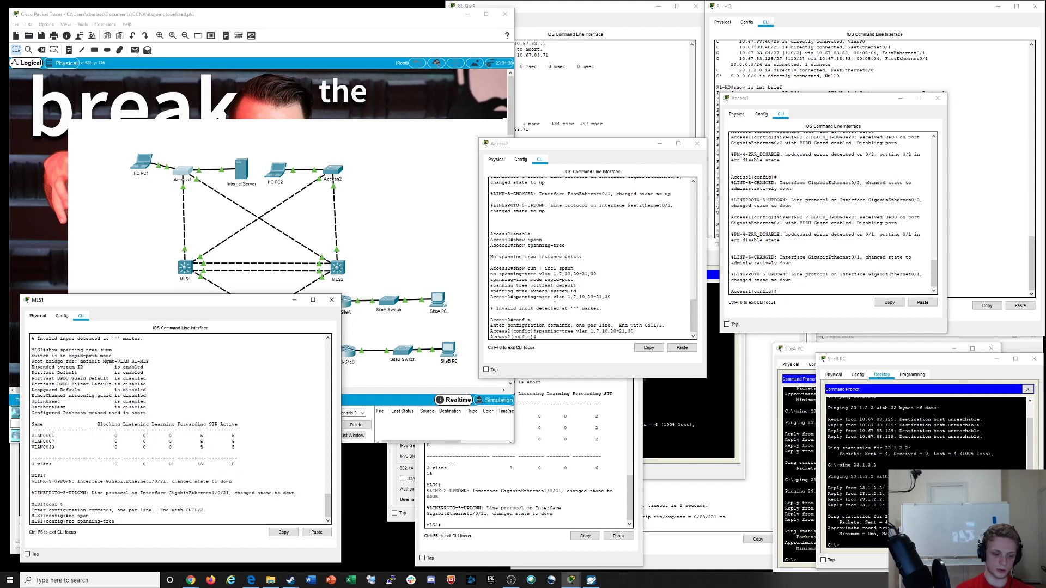
pyautogui.write('swiport')
pyautogui.press('Tab')
pyautogui.write('d')
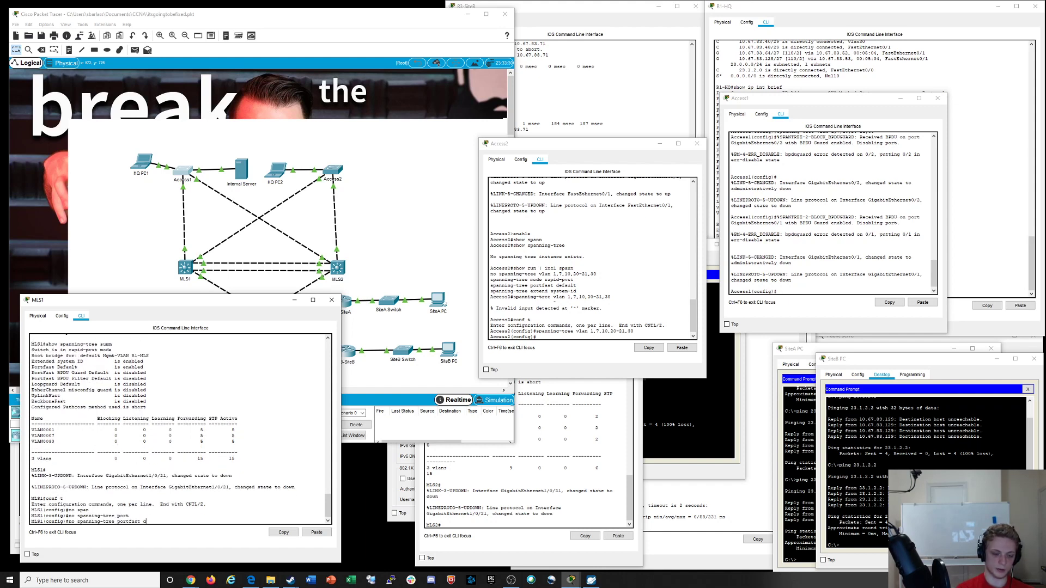
pyautogui.write('ef')
pyautogui.press('Tab')
pyautogui.press('Return')
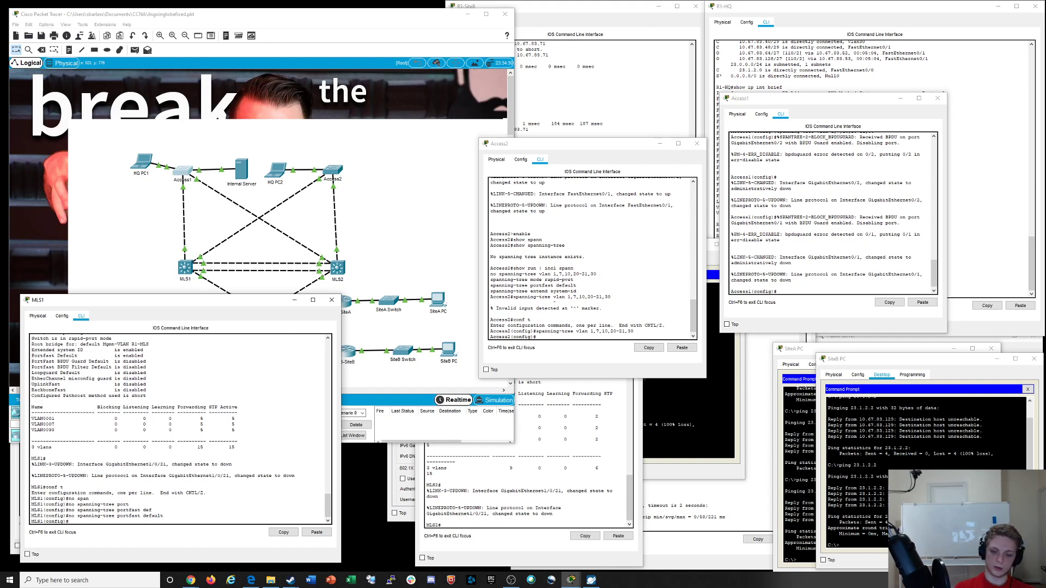
# Remove the global PortFast default on MLS2 with no spanning-tree portfast default
pyautogui.click(561, 507)
pyautogui.write('conf t')
pyautogui.press('Return')
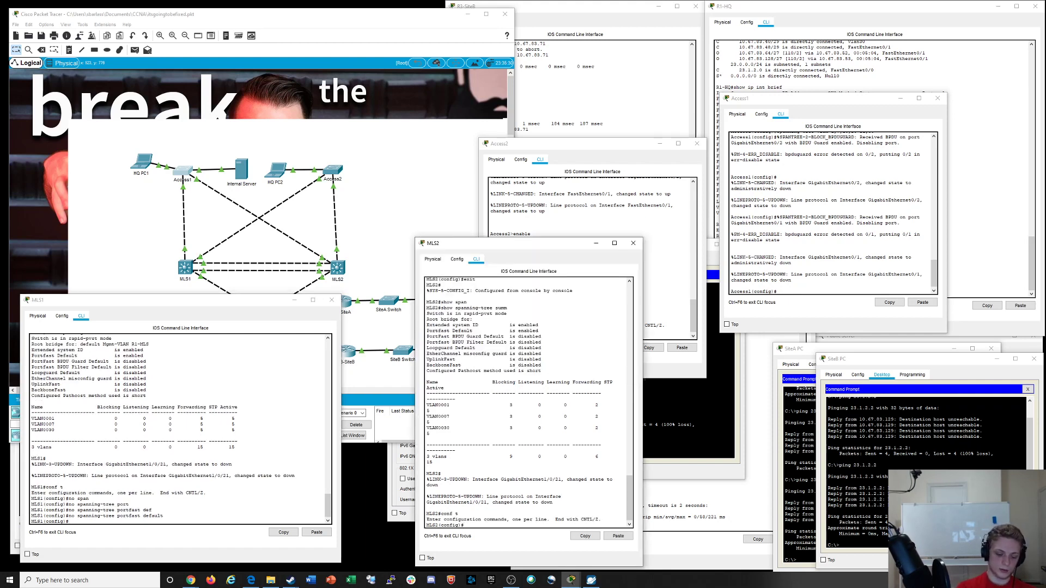
pyautogui.write('no sp')
pyautogui.press('Tab')
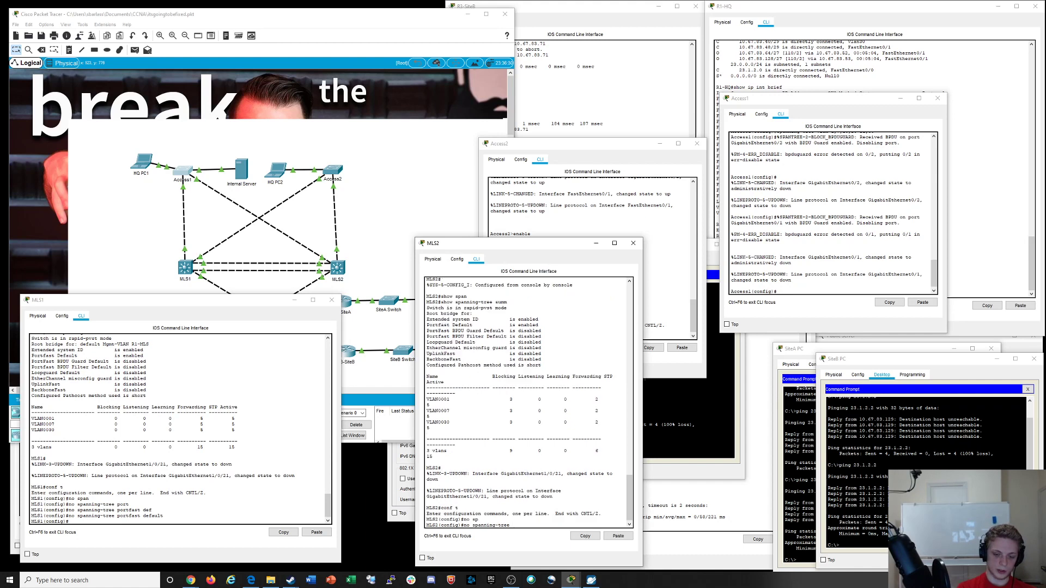
pyautogui.write('port')
pyautogui.press('Tab')
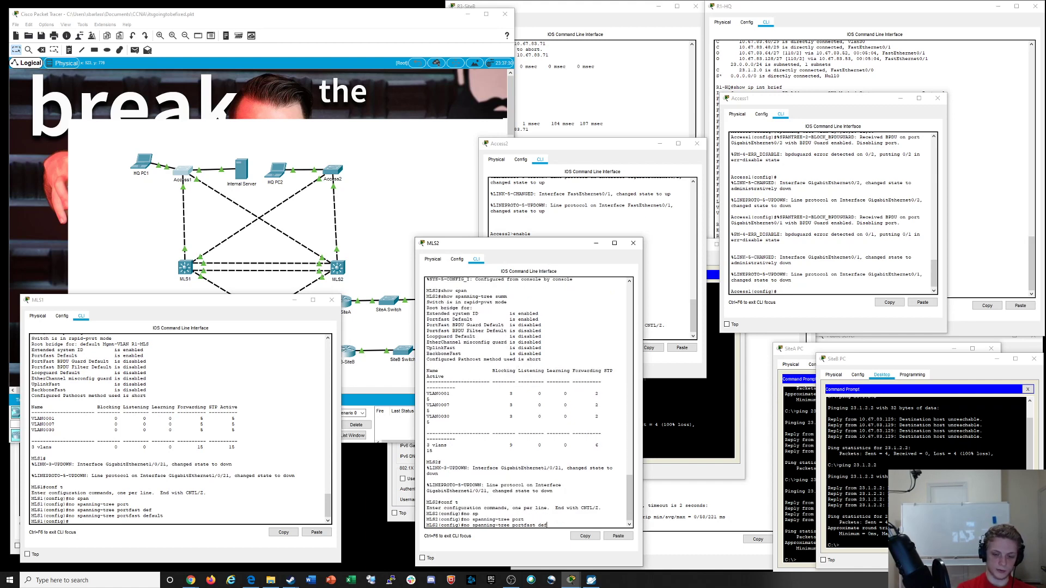
pyautogui.write('def')
pyautogui.press('Tab')
pyautogui.press('Return')
pyautogui.press('Return')
pyautogui.press('Return')
pyautogui.press('Return')
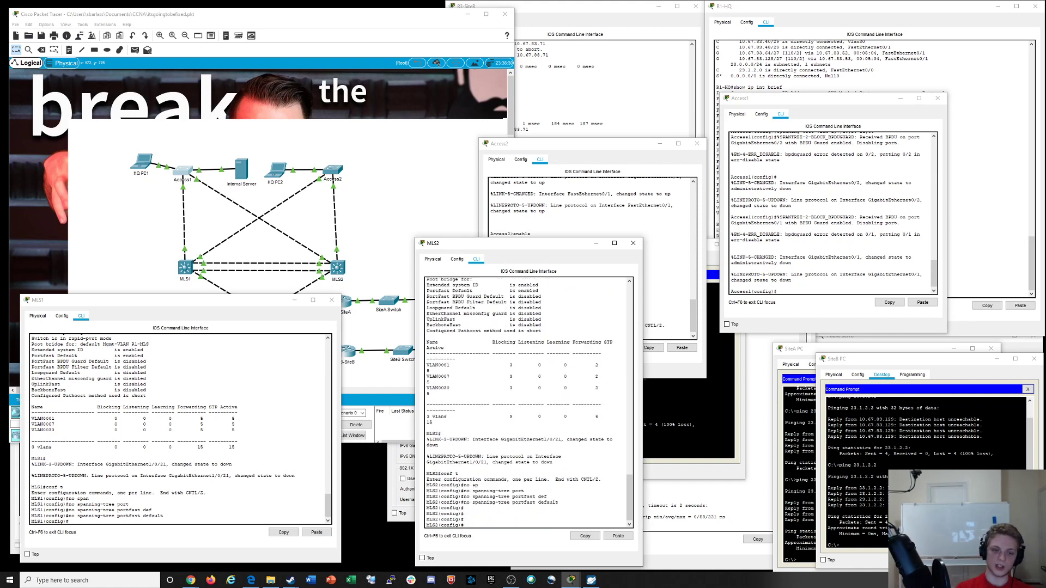
# Uncover the topology and check whether HQ PC1 gets its IP configuration through DHCP
pyautogui.moveTo(528, 238); pyautogui.dragTo(470, 298)
pyautogui.moveTo(279, 295); pyautogui.dragTo(279, 333)
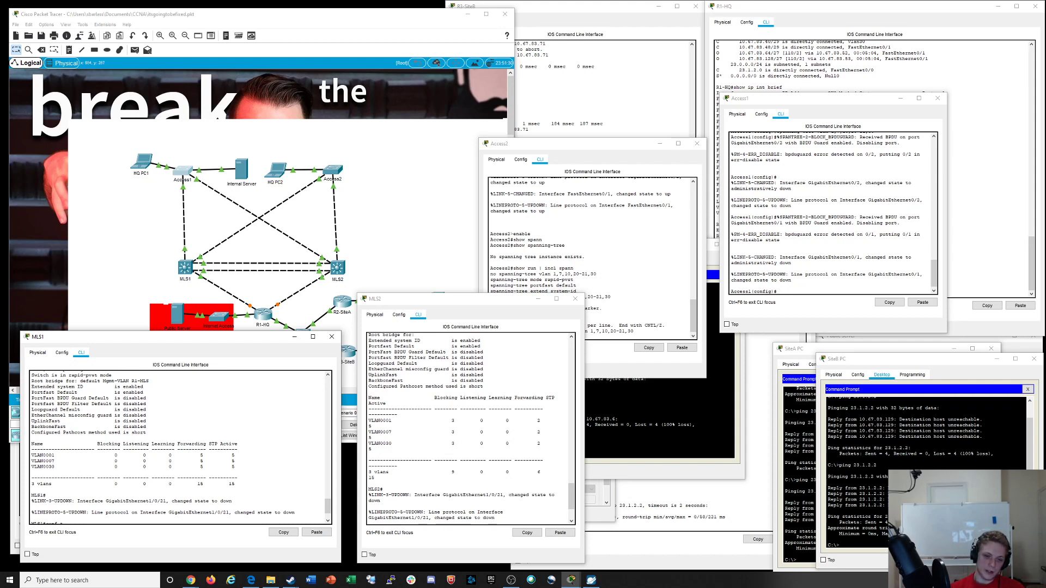
pyautogui.click(143, 162)
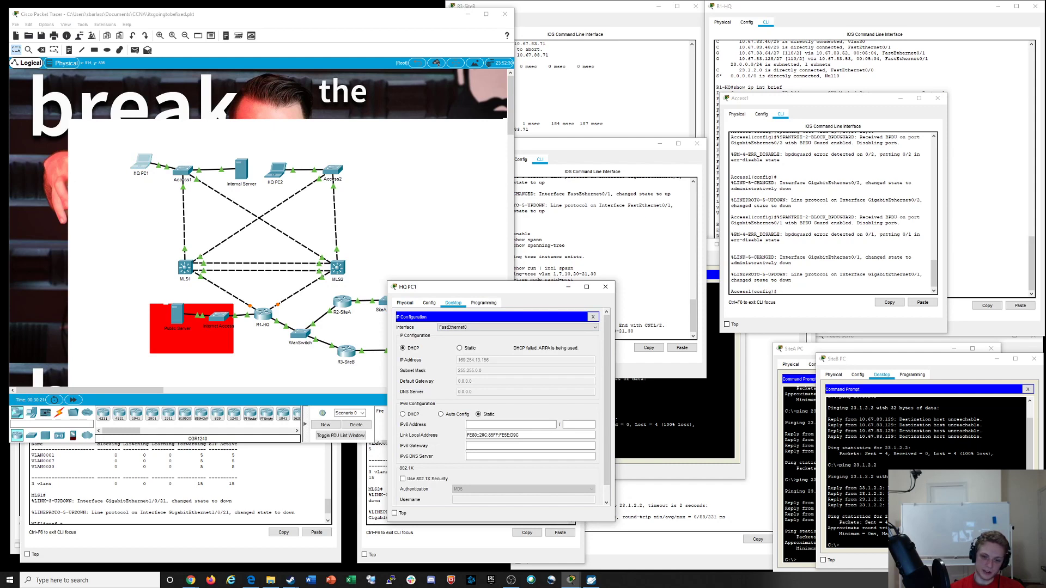
pyautogui.moveTo(512, 289); pyautogui.dragTo(625, 321)
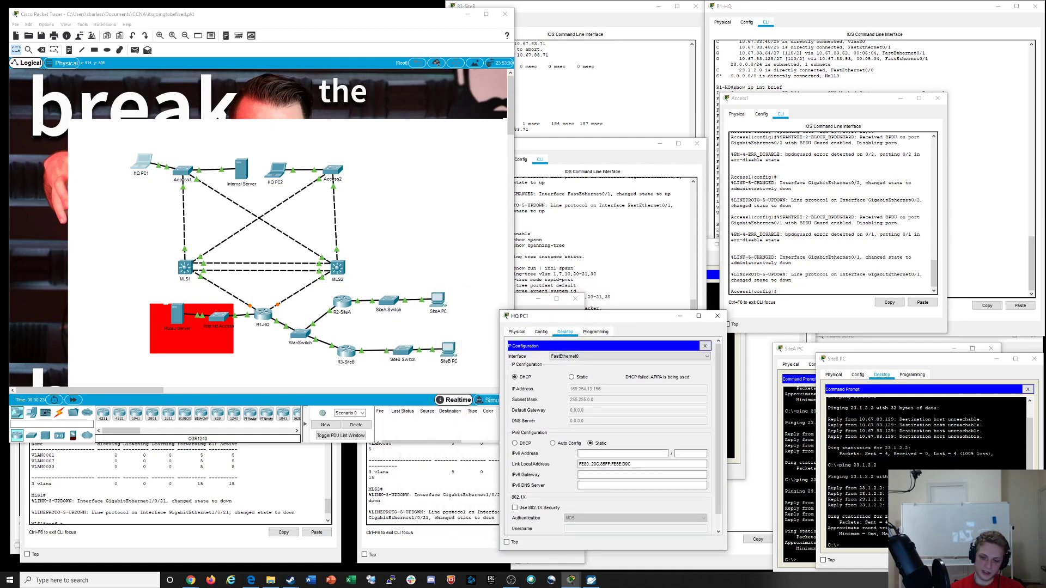
pyautogui.click(540, 331)
pyautogui.click(565, 332)
pyautogui.click(541, 332)
pyautogui.click(564, 332)
pyautogui.click(541, 331)
pyautogui.click(565, 332)
pyautogui.click(541, 332)
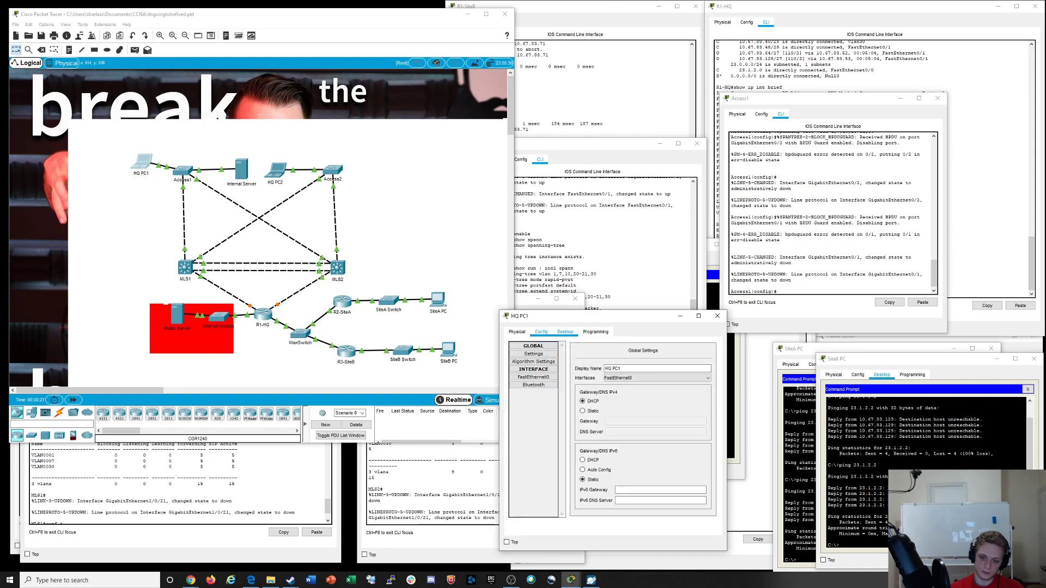
pyautogui.click(717, 316)
# Check the DHCP-assigned IP configuration of HQ PC2
pyautogui.click(277, 170)
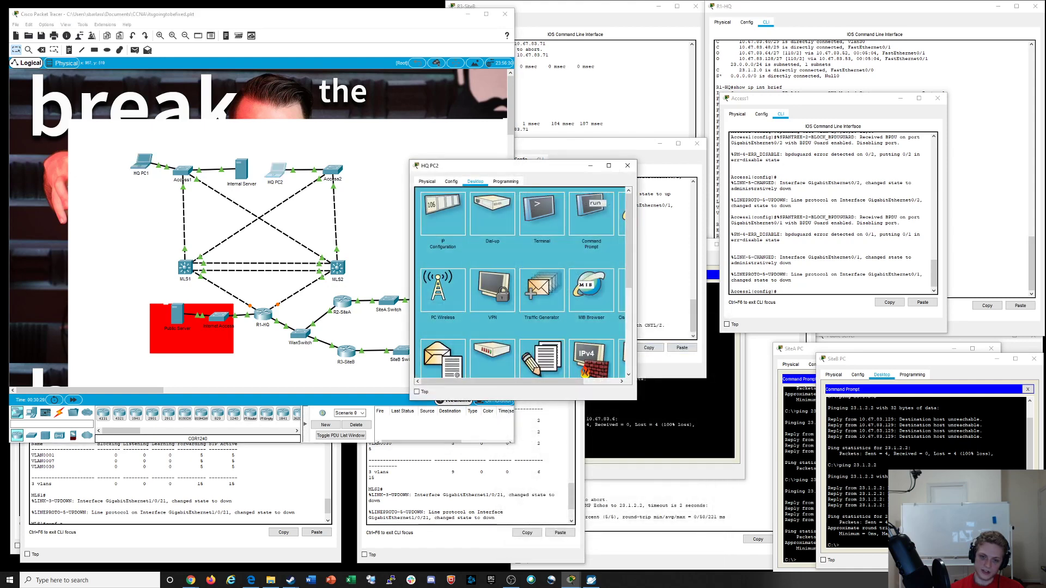
pyautogui.click(442, 214)
pyautogui.moveTo(458, 166); pyautogui.dragTo(500, 262)
pyautogui.click(470, 278)
pyautogui.click(519, 279)
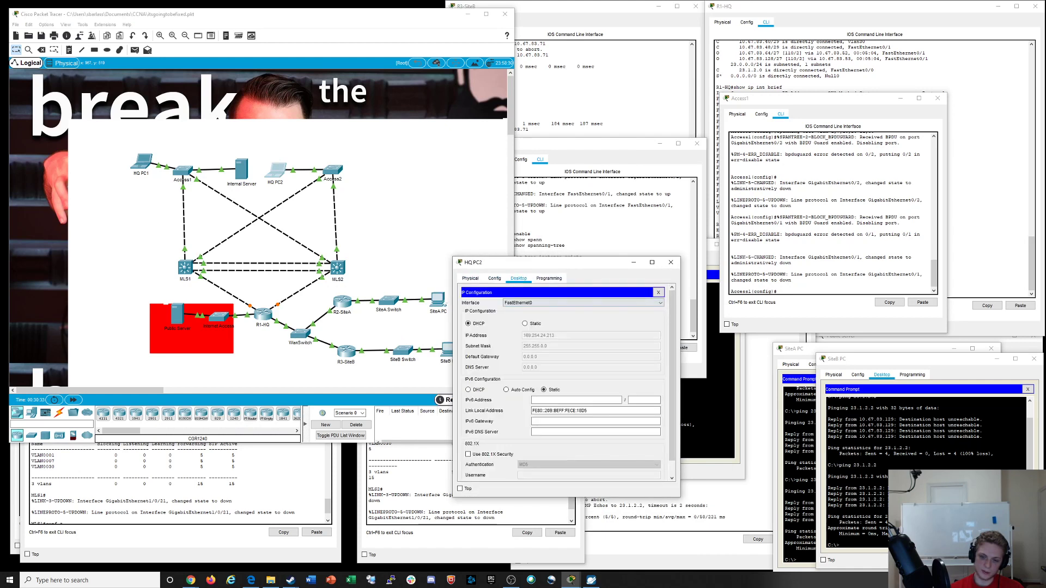
# Set the Internal Server's default gateway to 10.67.83.4 in its IP configuration
pyautogui.click(242, 172)
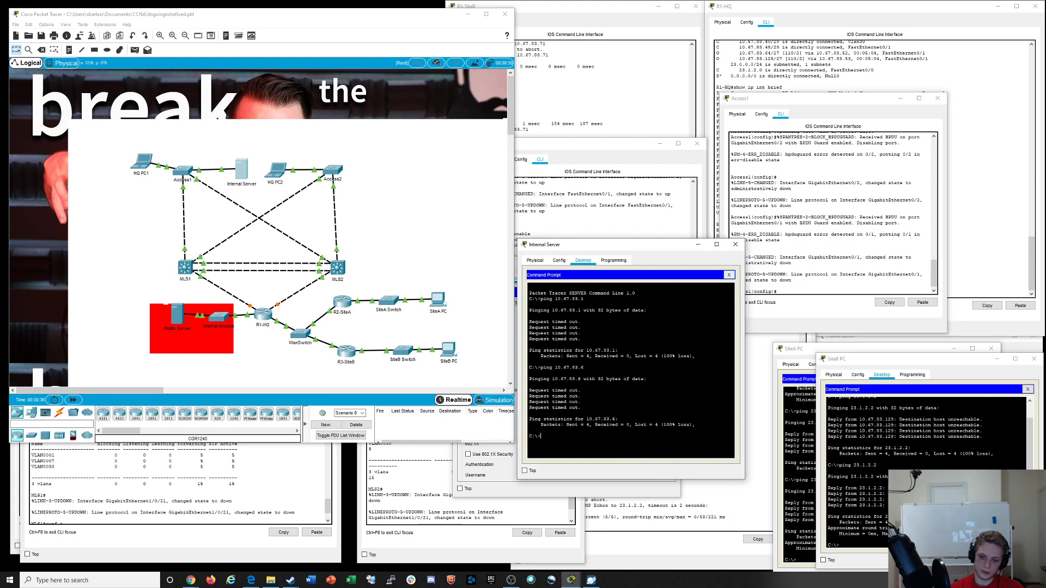
pyautogui.click(729, 275)
pyautogui.click(551, 285)
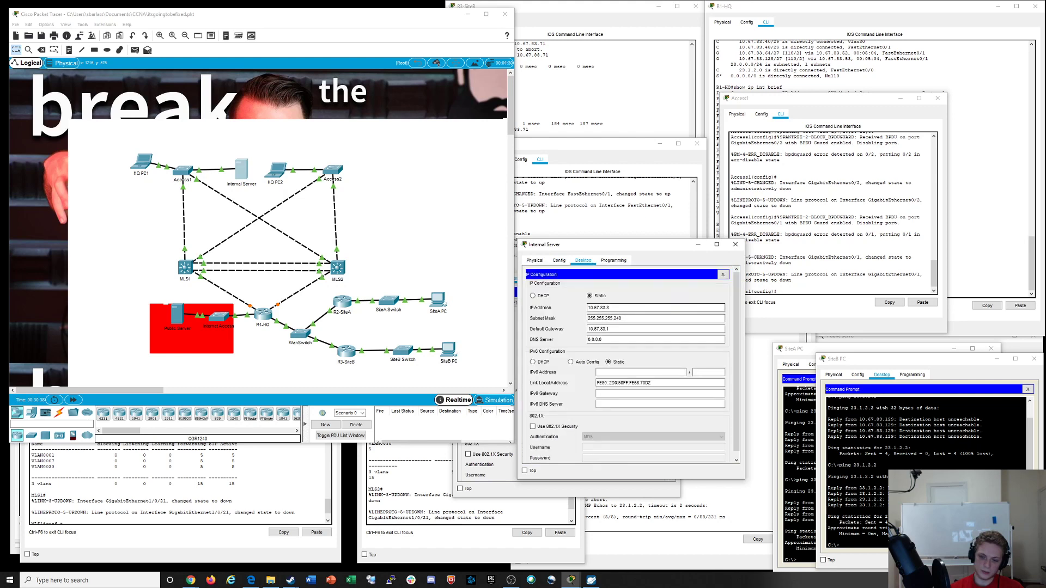
pyautogui.click(610, 329)
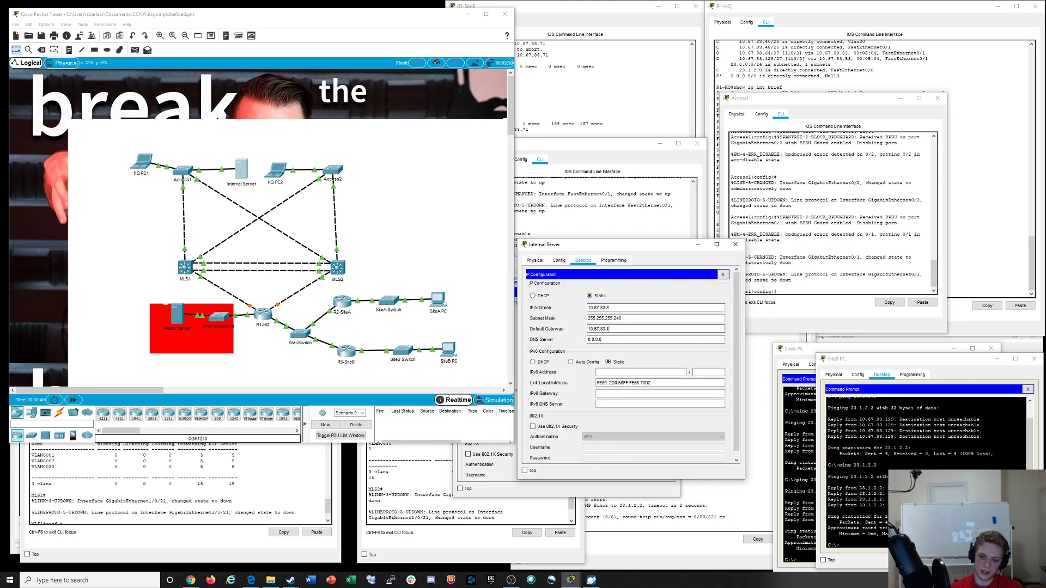
pyautogui.press('BackSpace')
pyautogui.write('4')
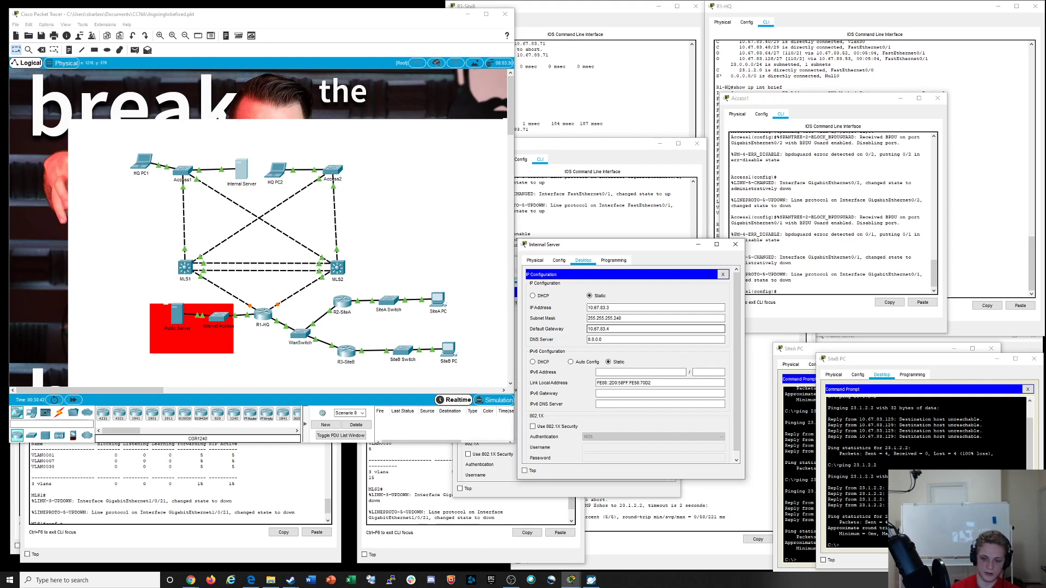
# List MLS2's standby settings with do show run | incl stan and compare them with the Internal Server's default gateway
pyautogui.click(430, 509)
pyautogui.write('d')
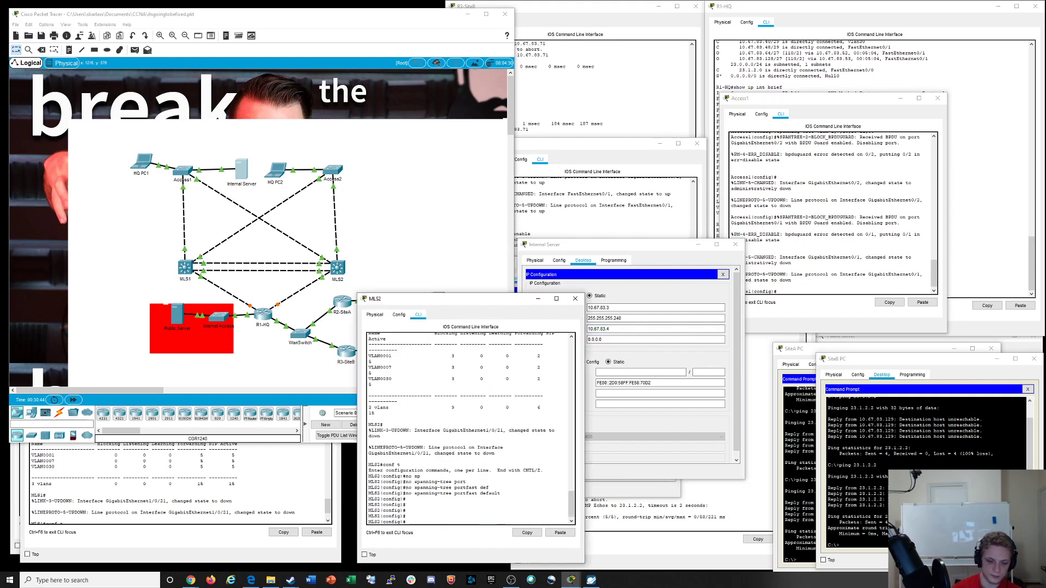
pyautogui.write('o sho')
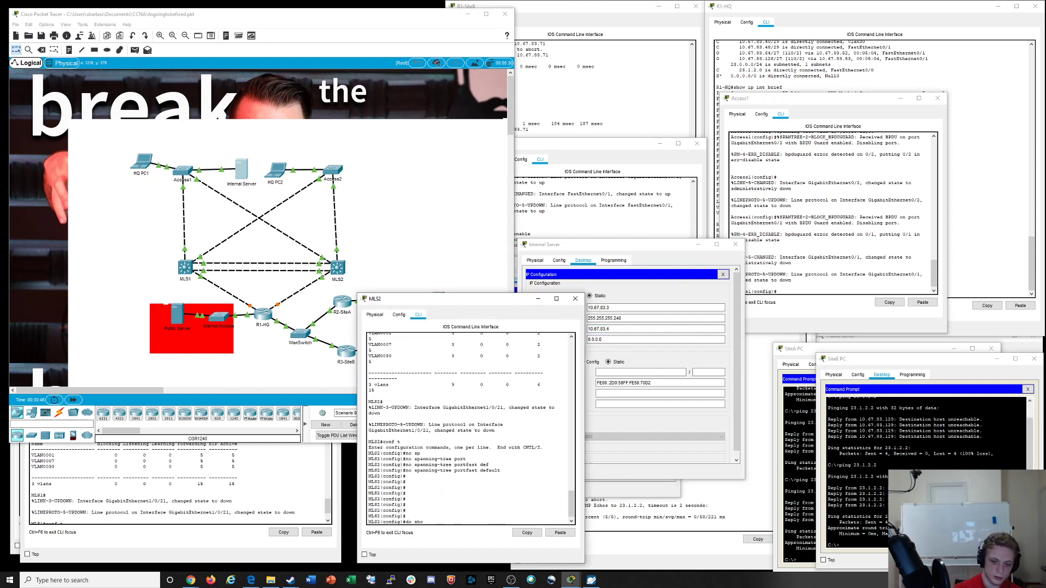
pyautogui.write('w run | incl')
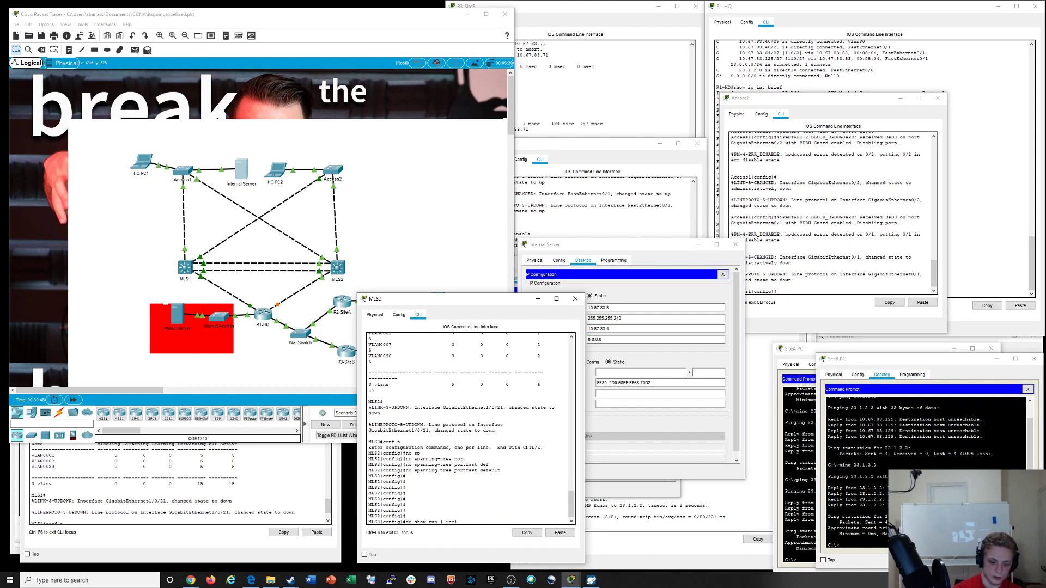
pyautogui.write(' stan')
pyautogui.press('Return')
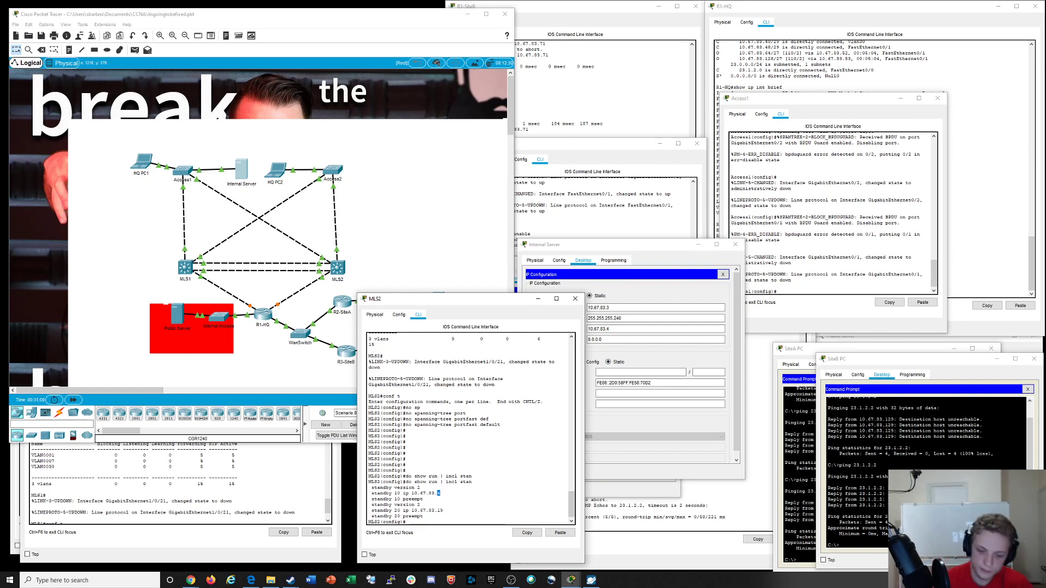
pyautogui.moveTo(612, 329); pyautogui.dragTo(606, 329)
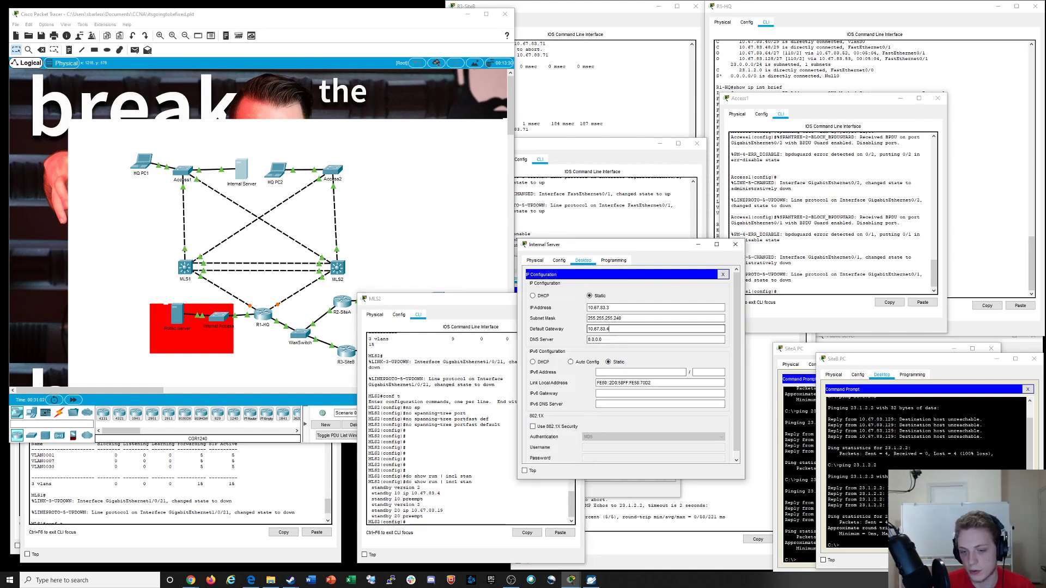
pyautogui.click(723, 275)
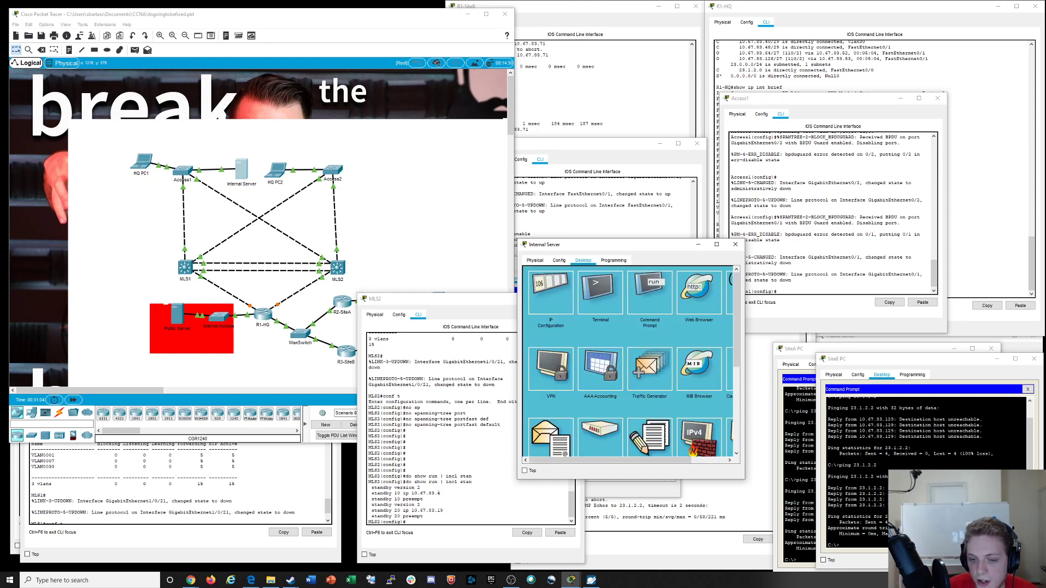
# Ping the gateway address 10.67.83.4 from the Internal Server's command prompt, then stop the ping early
pyautogui.click(650, 292)
pyautogui.write('ping 10.67.83.4')
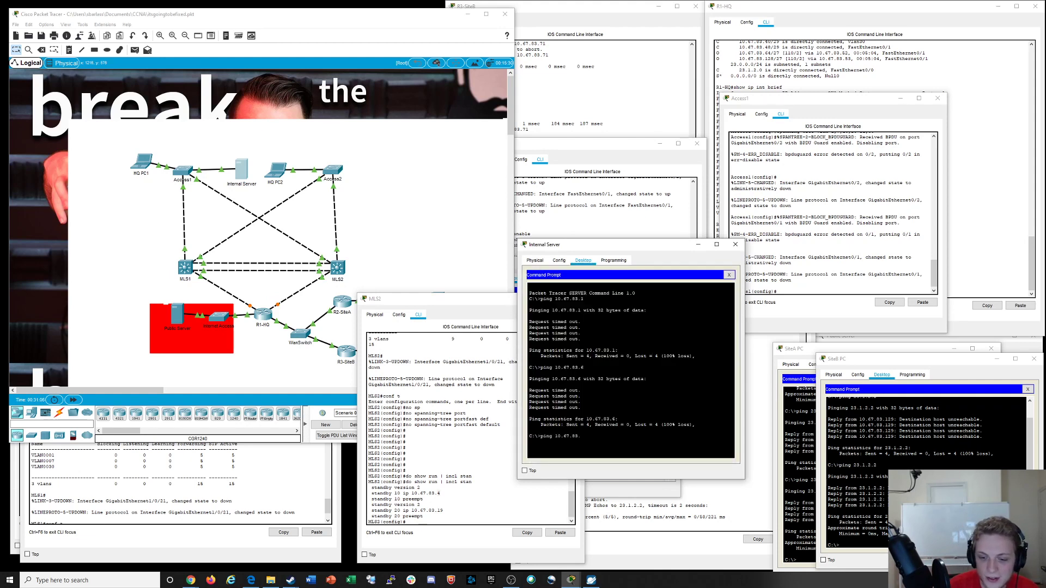
pyautogui.press('Return')
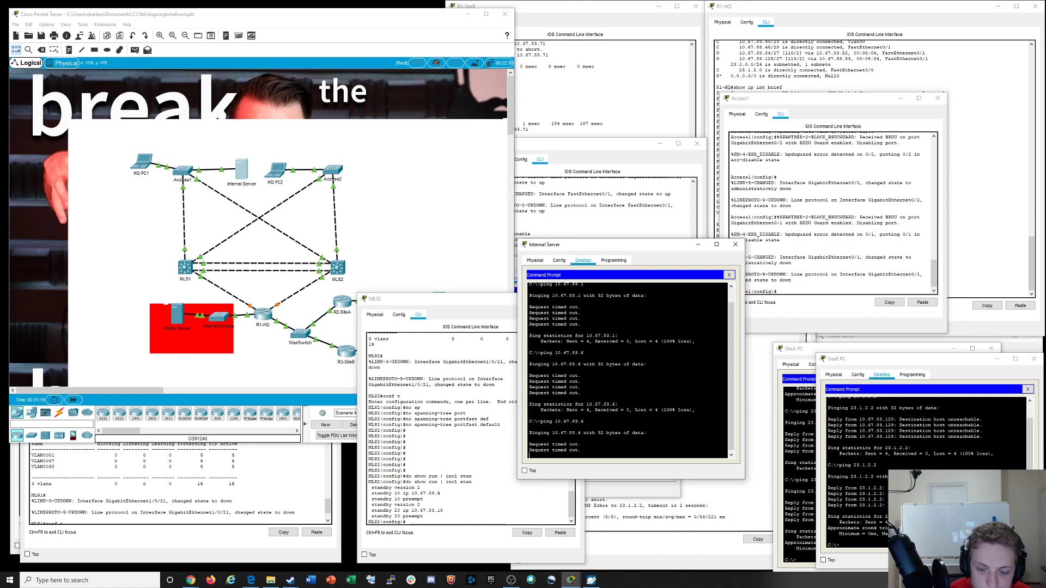
pyautogui.hotkey('ctrl', 'c')
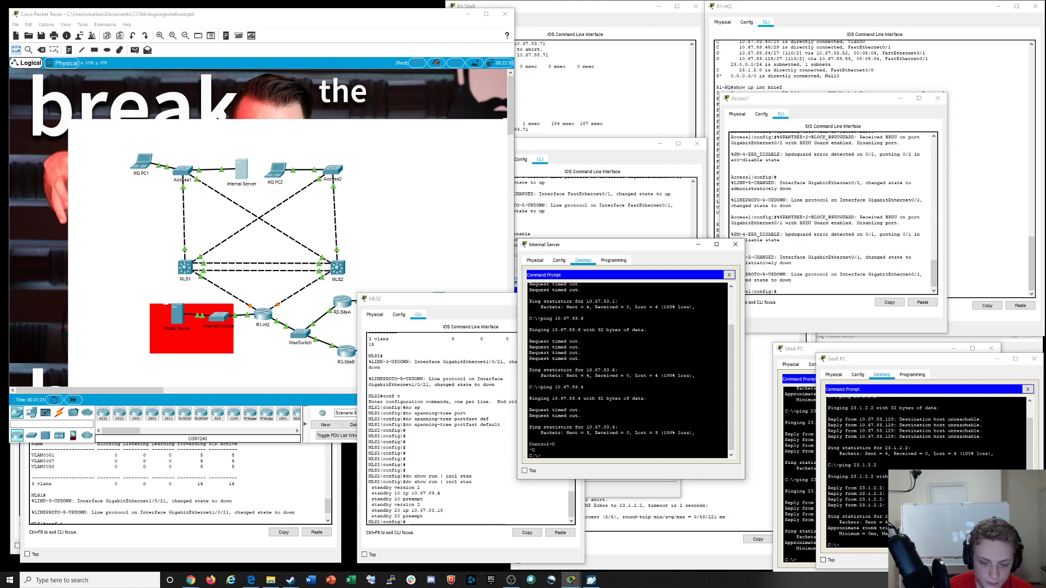
# Run arp -a on the Internal Server to check its ARP entries, and review its IP configuration
pyautogui.write('arp -a')
pyautogui.press('Return')
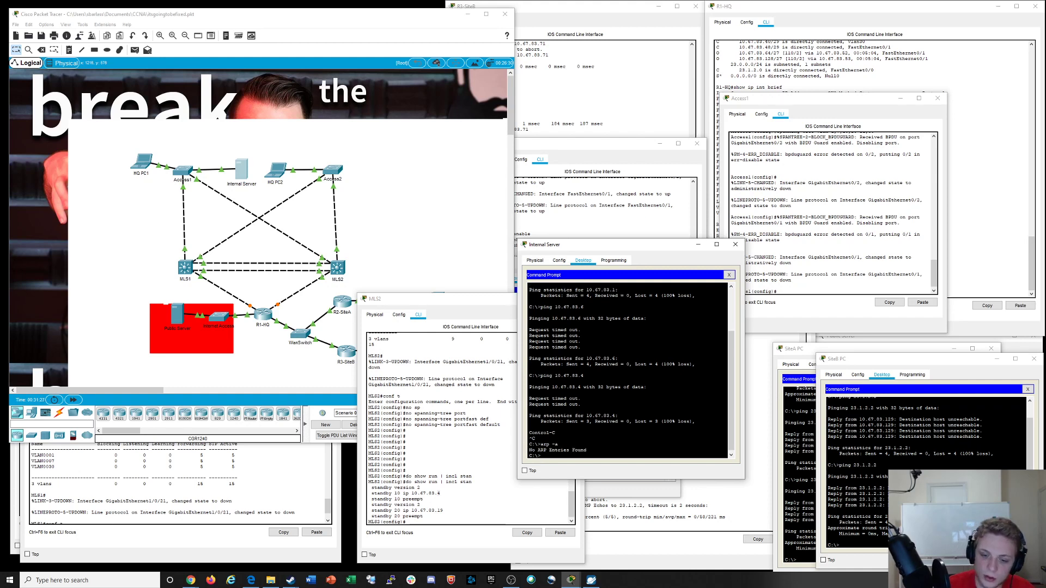
pyautogui.click(729, 275)
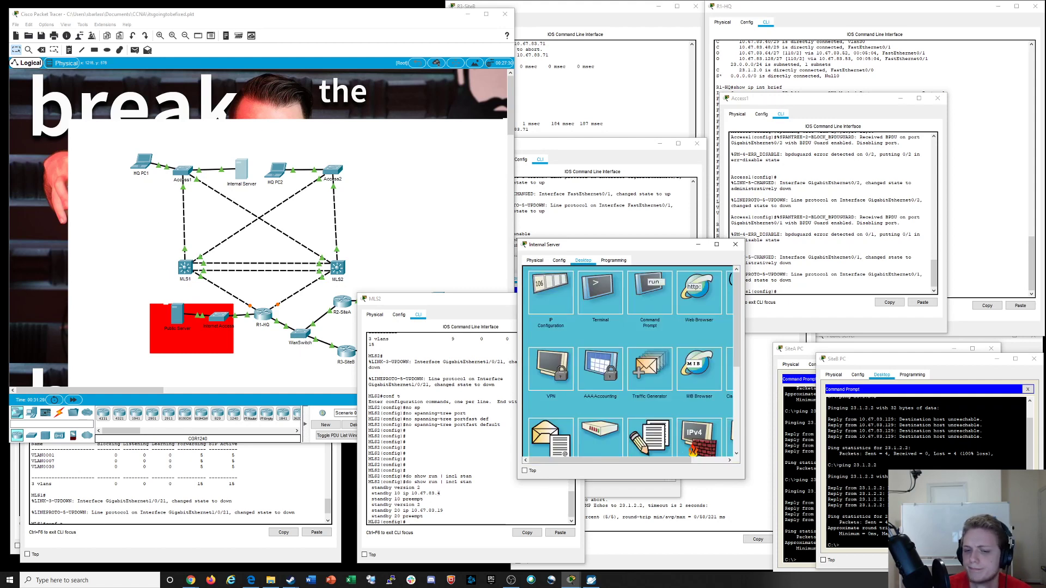
pyautogui.click(551, 292)
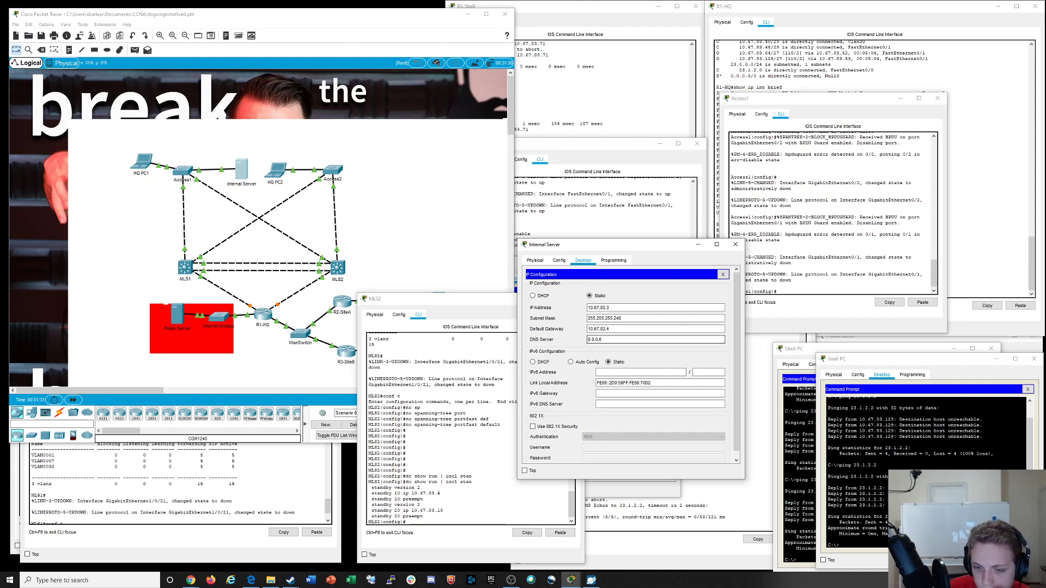
# Exit configuration mode on the Access1 switch and look up the available show int options
pyautogui.click(185, 171)
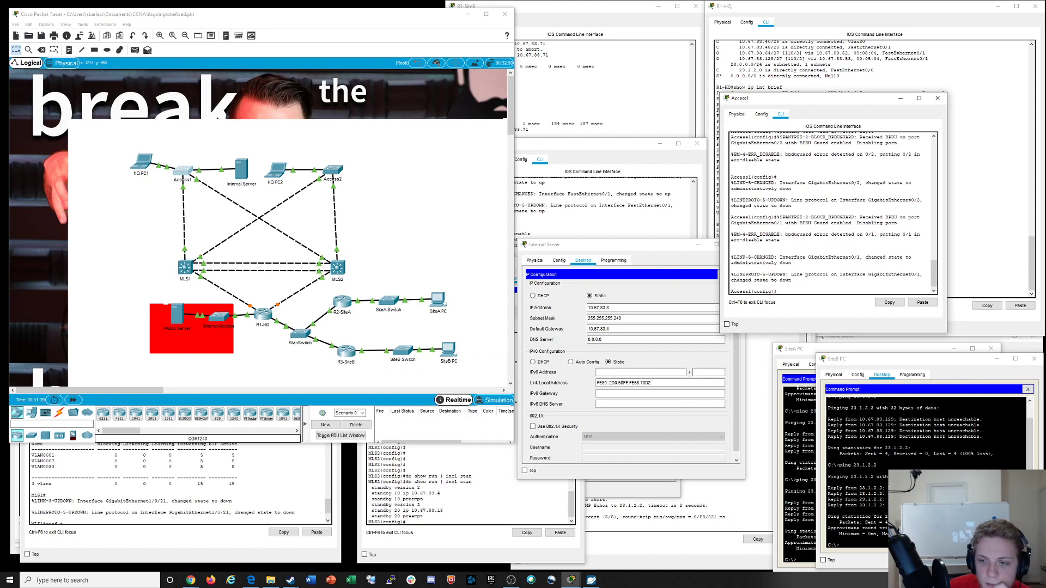
pyautogui.press('Return')
pyautogui.press('Return')
pyautogui.press('Return')
pyautogui.press('Return')
pyautogui.press('Return')
pyautogui.press('Return')
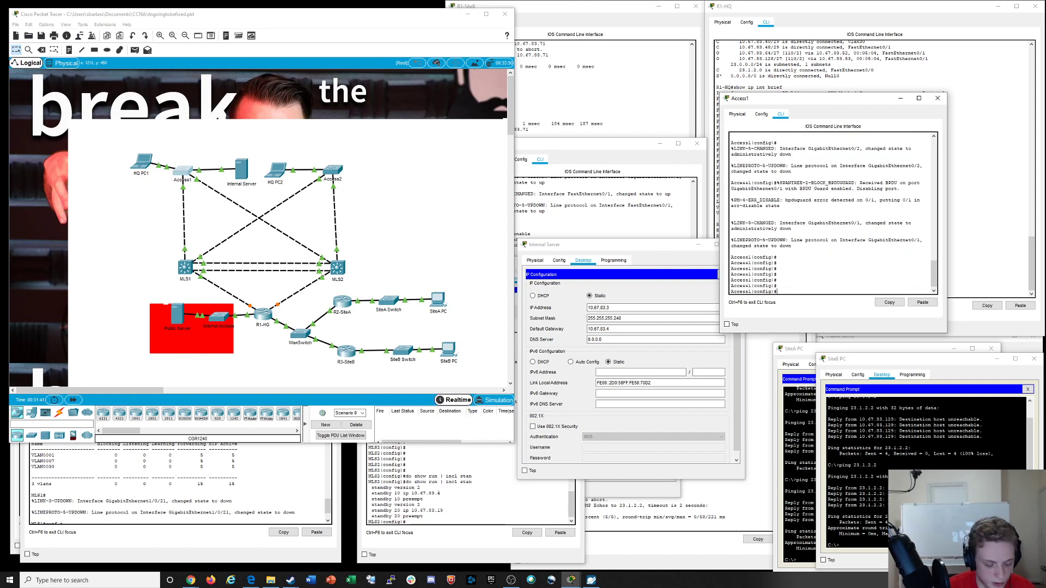
pyautogui.write('exit')
pyautogui.press('Return')
pyautogui.write('sh')
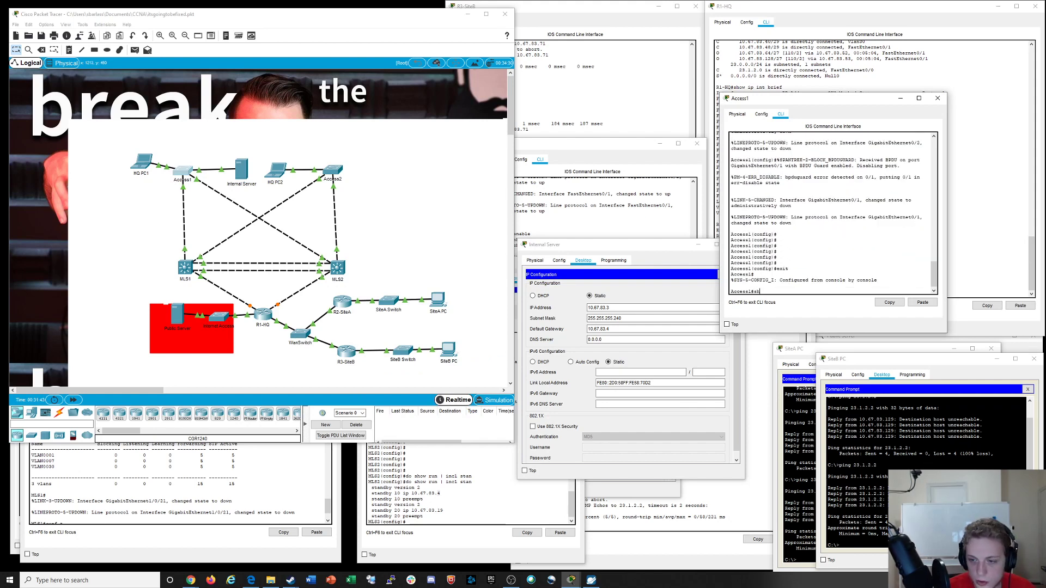
pyautogui.write('ow')
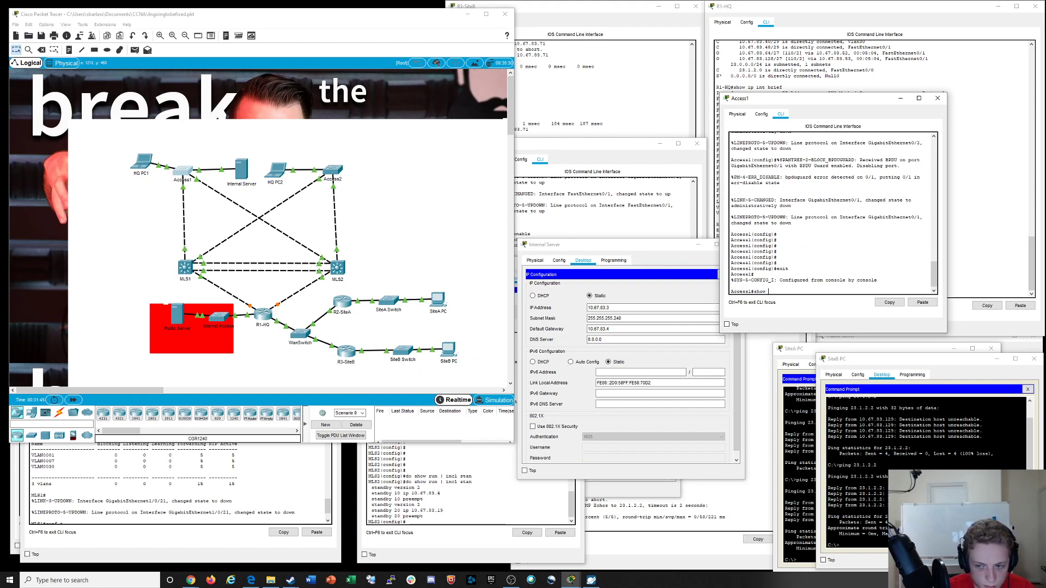
pyautogui.write(' int bri')
pyautogui.press('Tab')
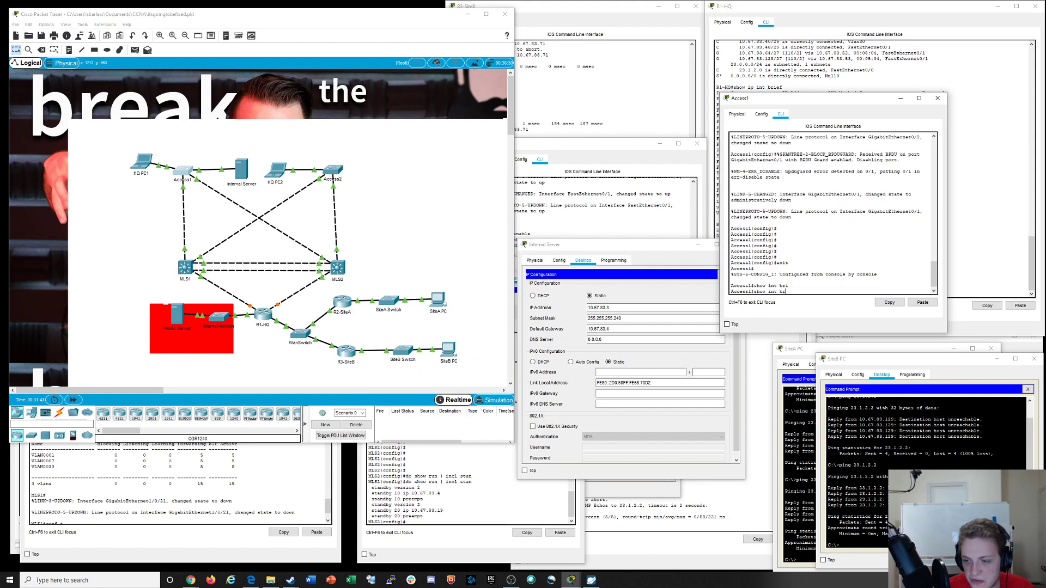
pyautogui.write('?')
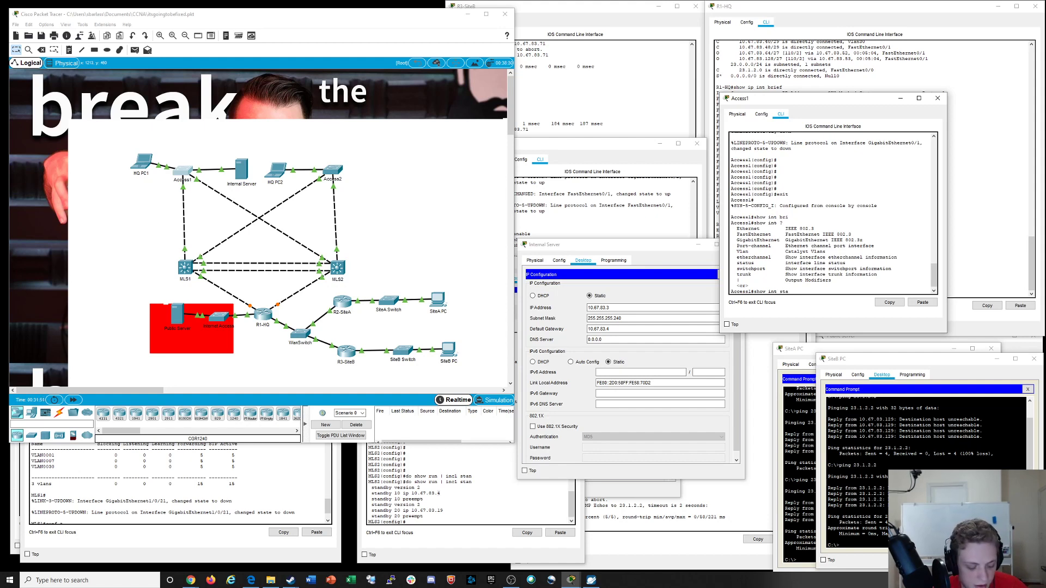
# List all of Access1's ports with show int status and enlarge its console window for readable rows
pyautogui.write('statu')
pyautogui.press('Return')
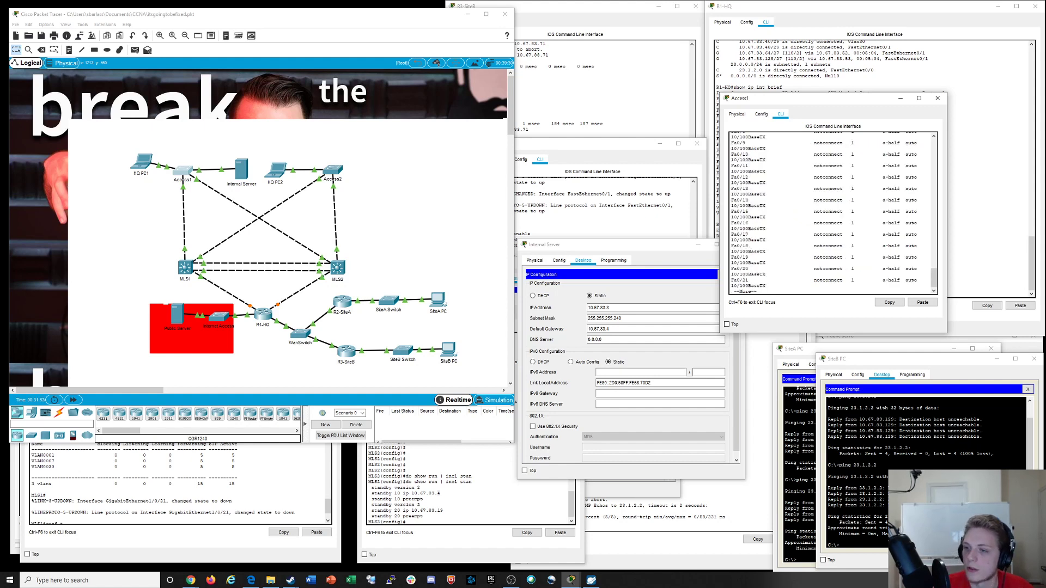
pyautogui.moveTo(719, 93); pyautogui.dragTo(614, 31)
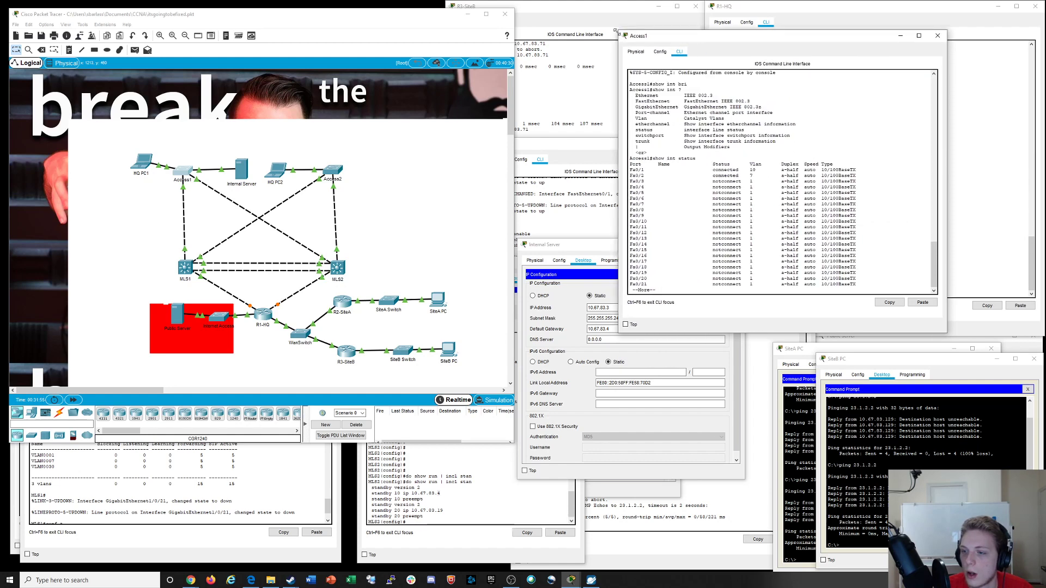
pyautogui.press('space')
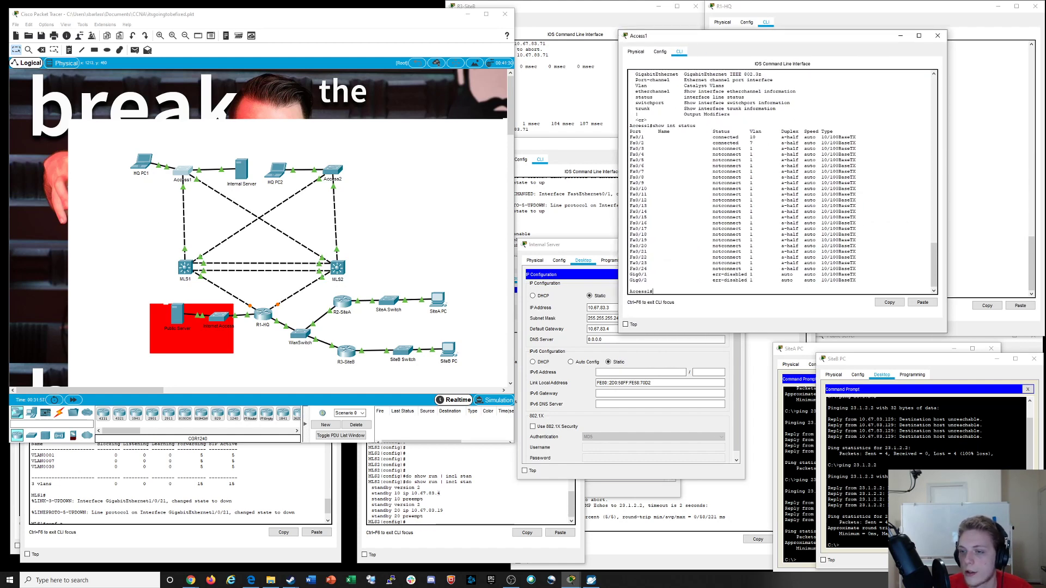
# Examine the status, VLAN and port type of Access1's FastEthernet ports and of Gig0/1 and Gig0/2 against the topology
pyautogui.moveTo(856, 137); pyautogui.dragTo(856, 268)
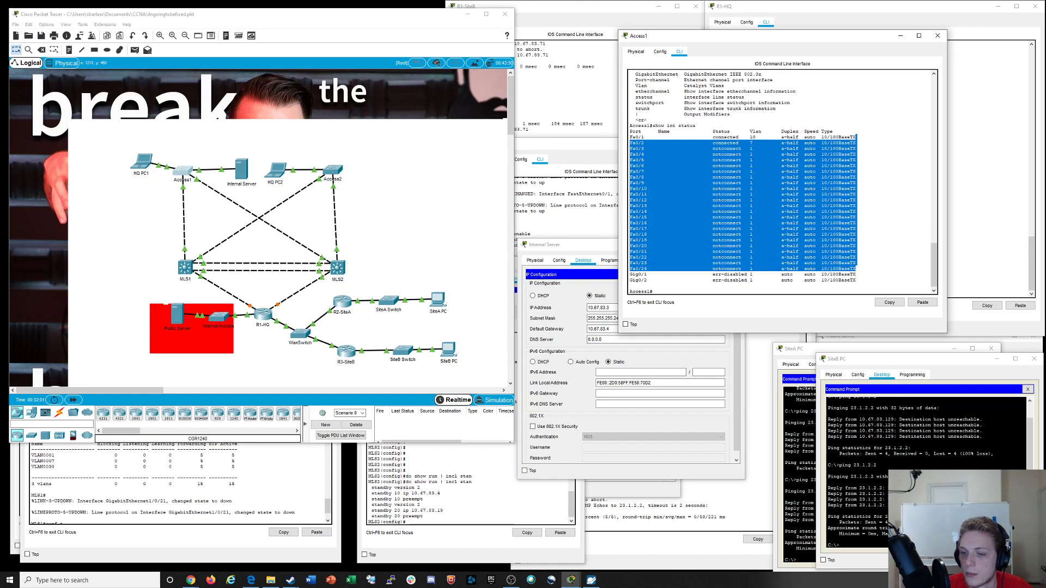
pyautogui.moveTo(701, 275); pyautogui.dragTo(763, 286)
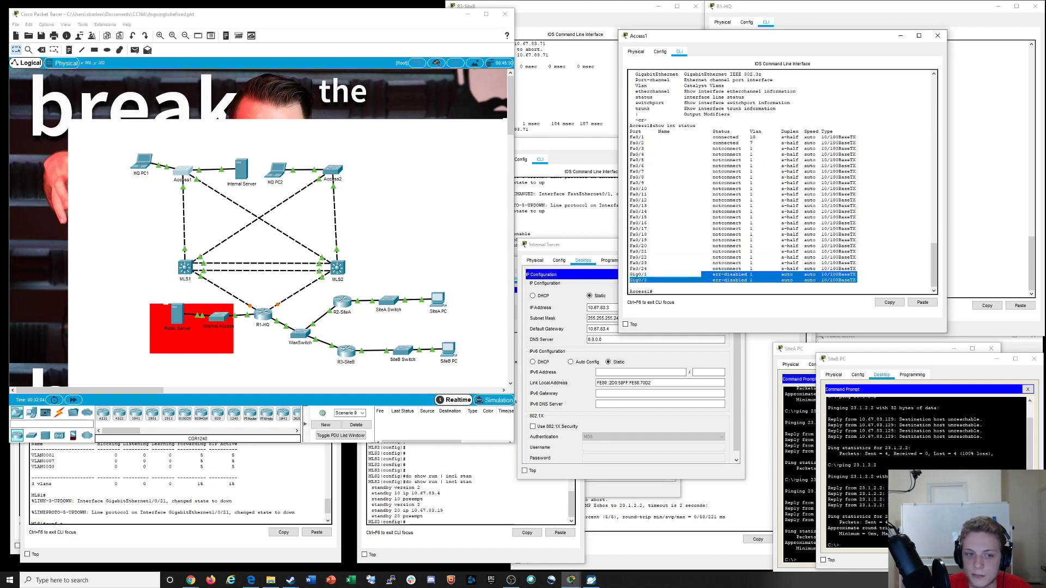
pyautogui.click(195, 169)
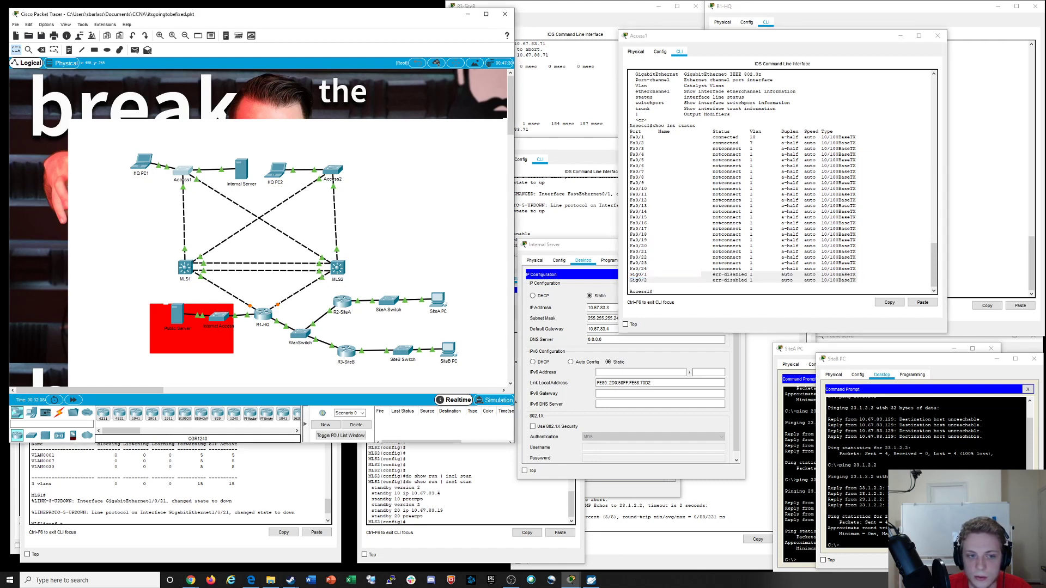
pyautogui.doubleClick(242, 169)
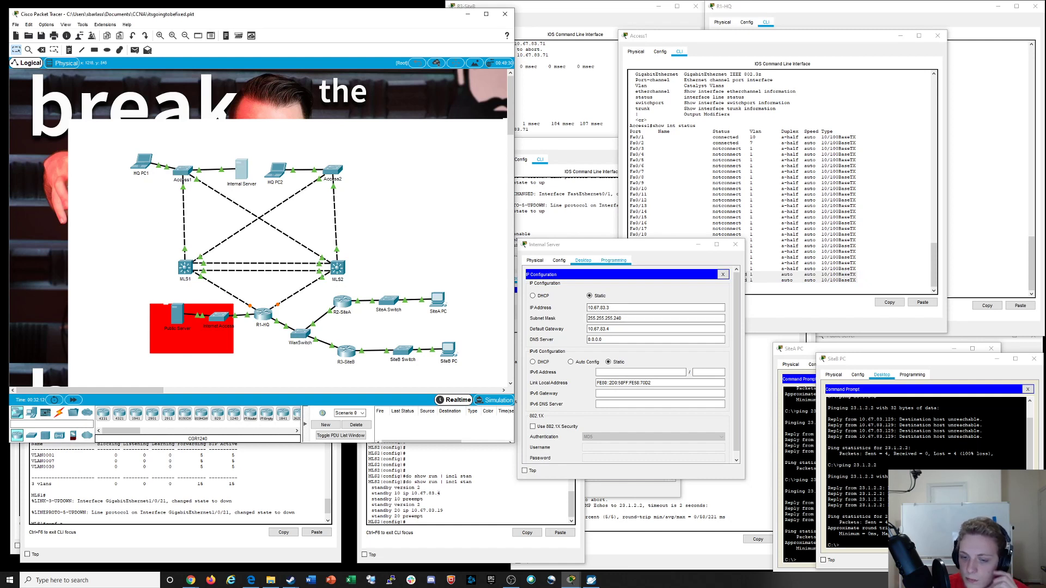
pyautogui.click(838, 223)
pyautogui.moveTo(822, 274); pyautogui.dragTo(858, 280)
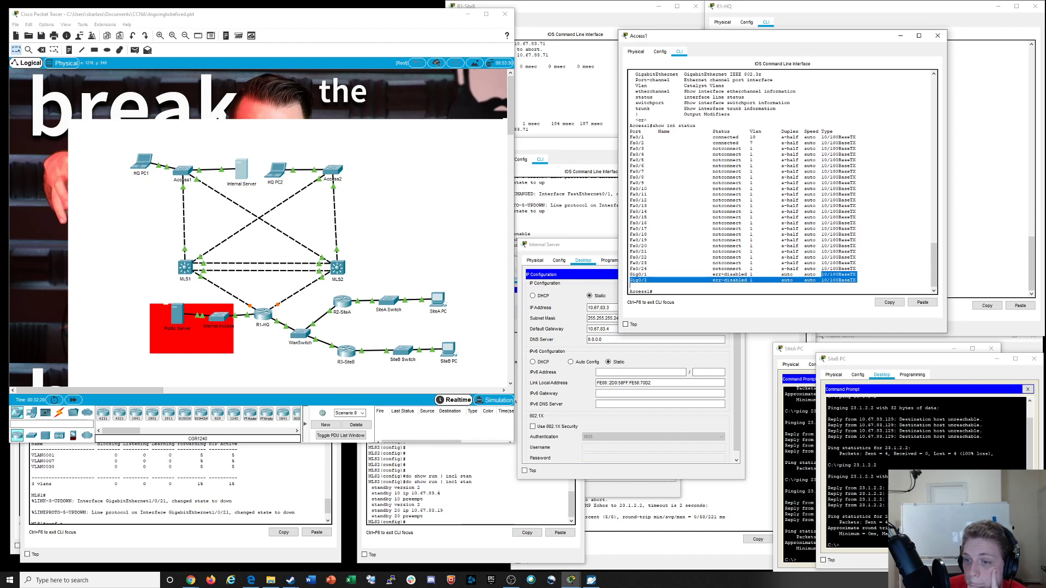
pyautogui.moveTo(712, 136); pyautogui.dragTo(856, 143)
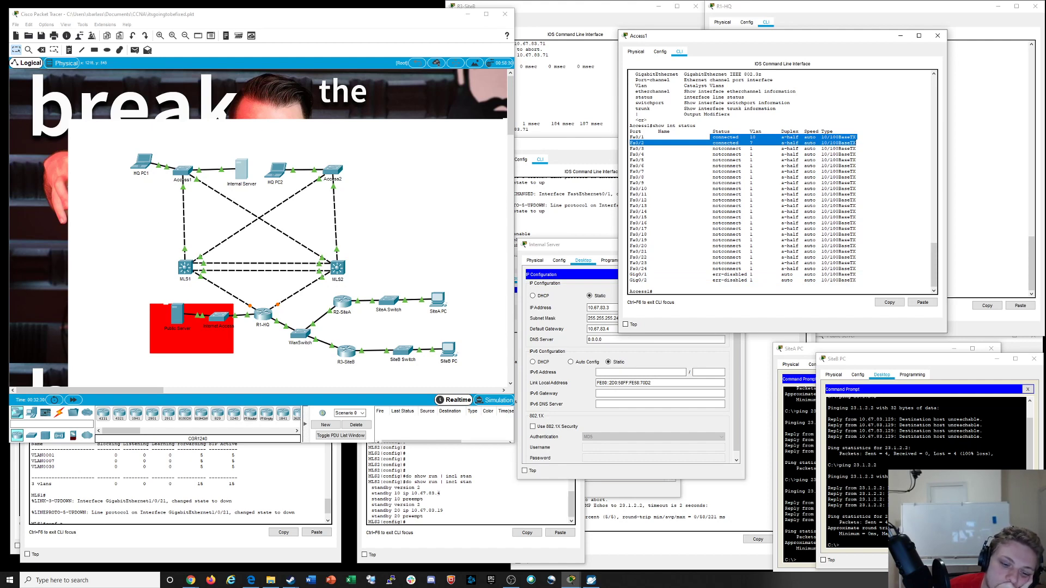
# List Access1's CDP neighbors with show cdp neighbors
pyautogui.click(423, 516)
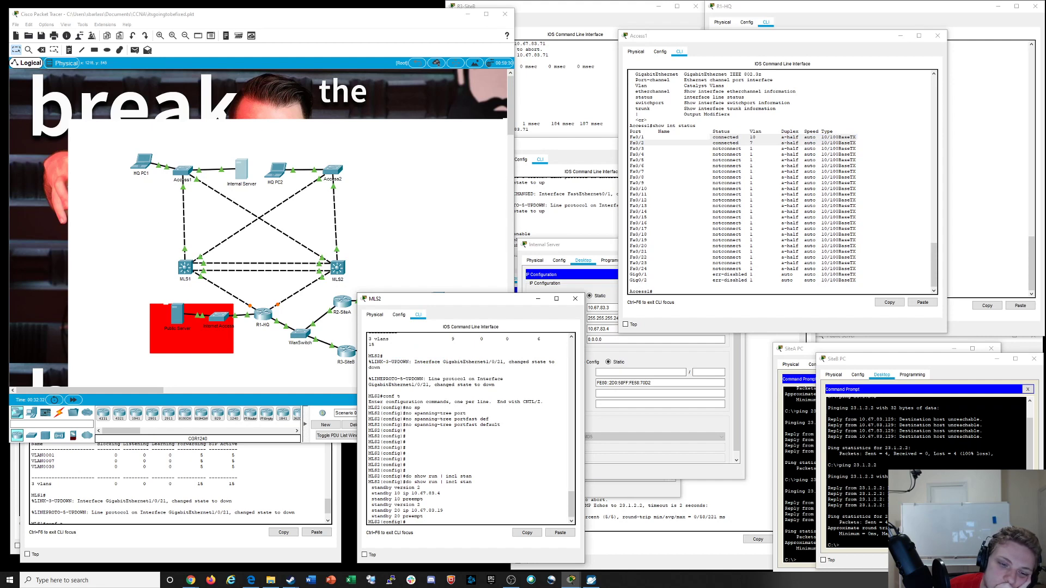
pyautogui.click(764, 280)
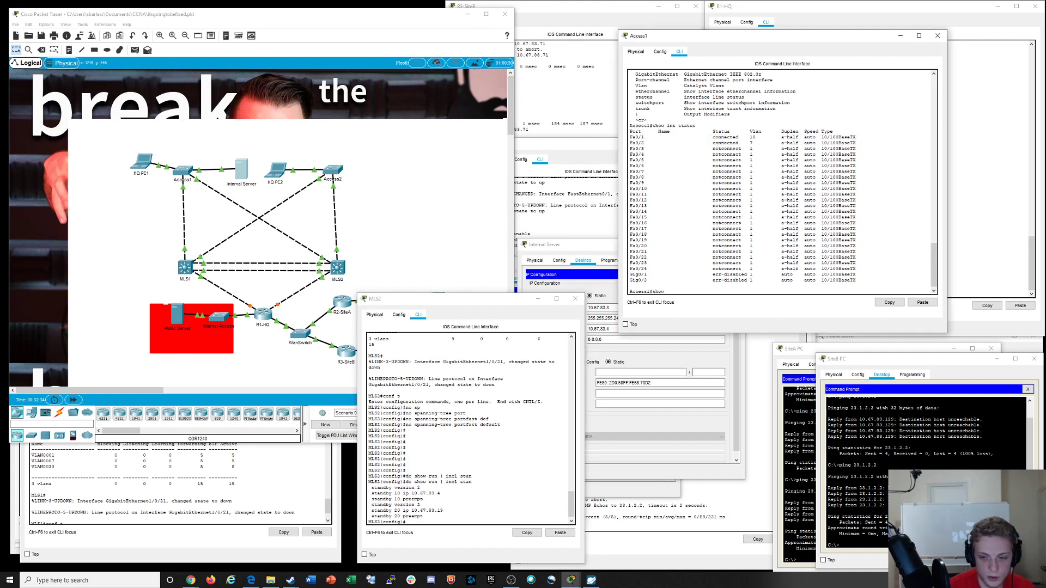
pyautogui.write('show cdp ne')
pyautogui.press('Tab')
pyautogui.press('Return')
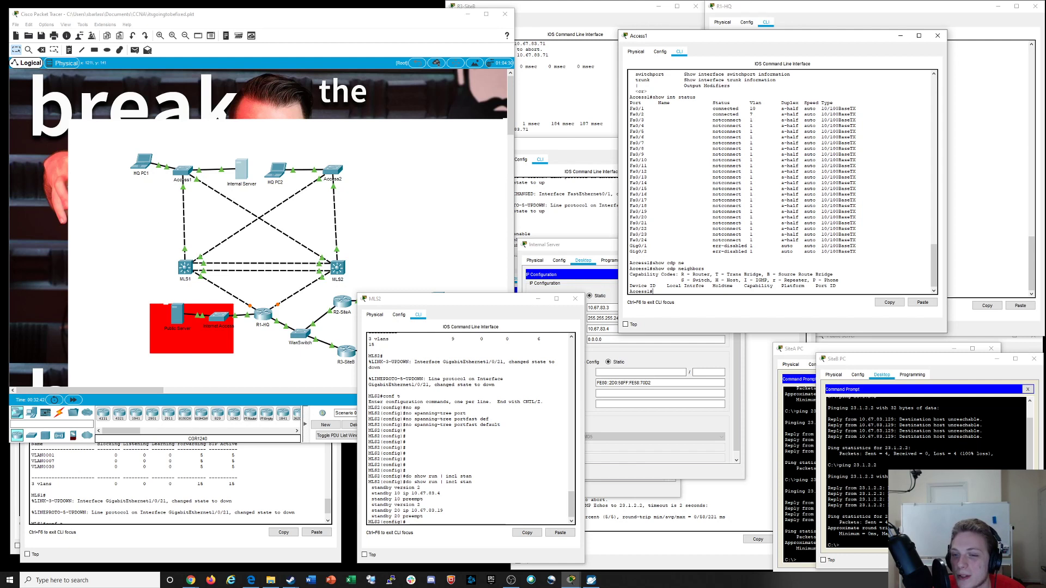
# Compare the status of Access1's first FastEthernet ports with Gig0/1 and Gig0/2, and locate the switch in the topology
pyautogui.moveTo(708, 108); pyautogui.dragTo(747, 119)
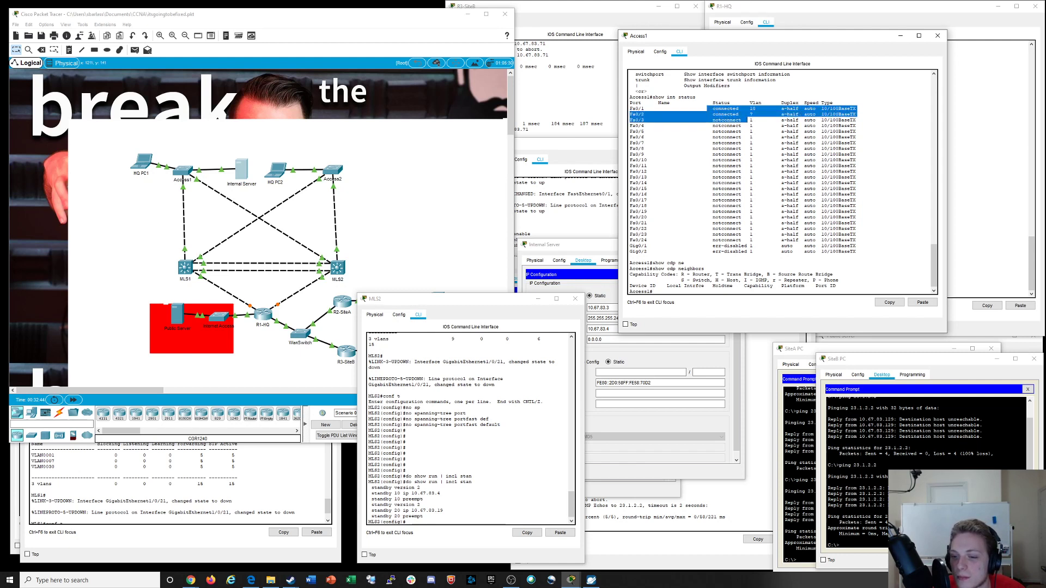
pyautogui.moveTo(710, 246); pyautogui.dragTo(859, 254)
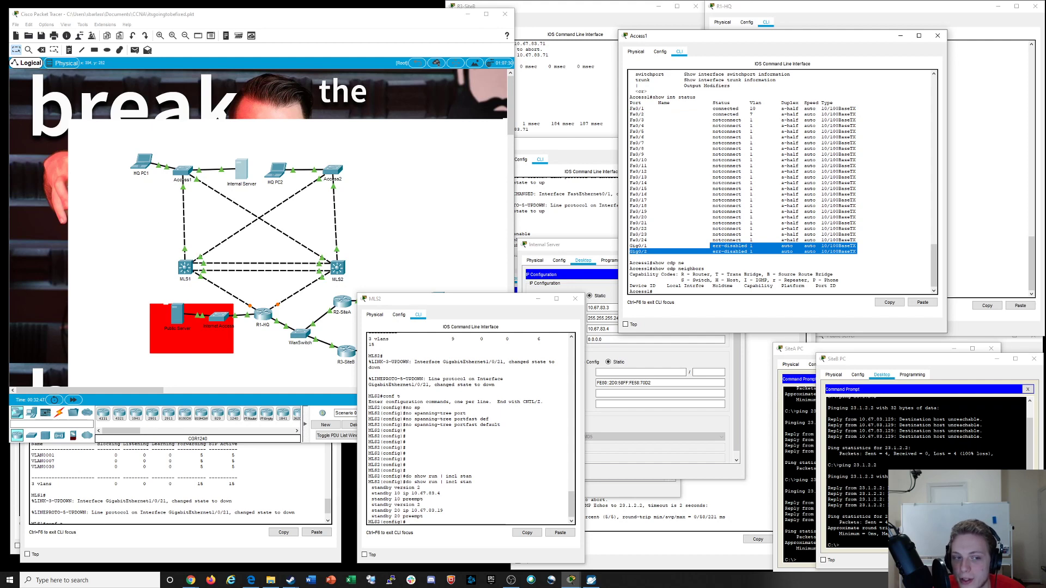
pyautogui.click(169, 169)
pyautogui.moveTo(182, 170)
pyautogui.mouseDown()
pyautogui.moveTo(179, 179)
pyautogui.moveTo(184, 172)
pyautogui.mouseUp()
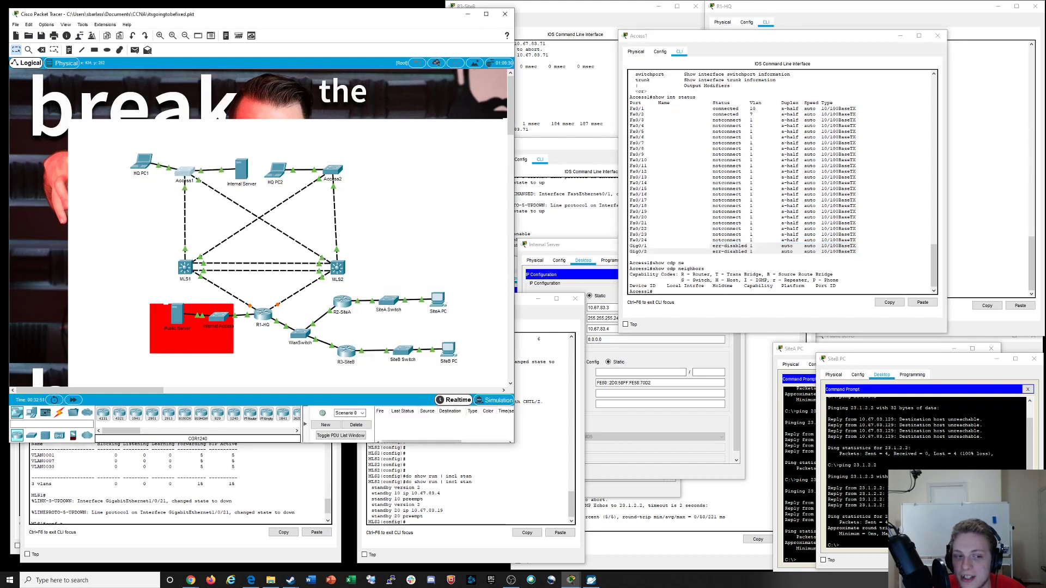
pyautogui.click(185, 171)
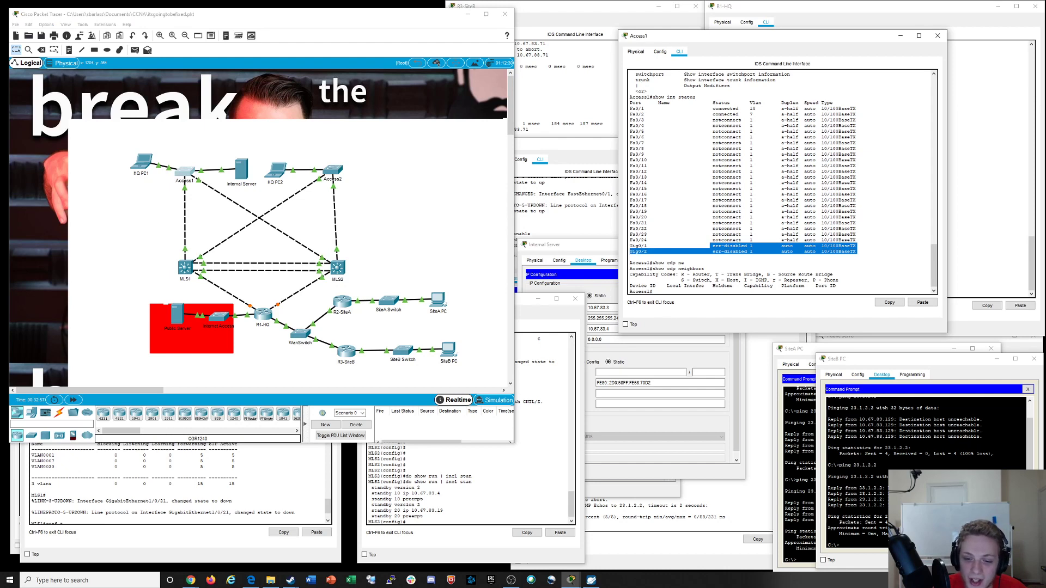
# Exit configuration mode on Access2, run show int status, and review its Gig0/1 and Gig0/2 uplinks and FastEthernet ports
pyautogui.click(333, 171)
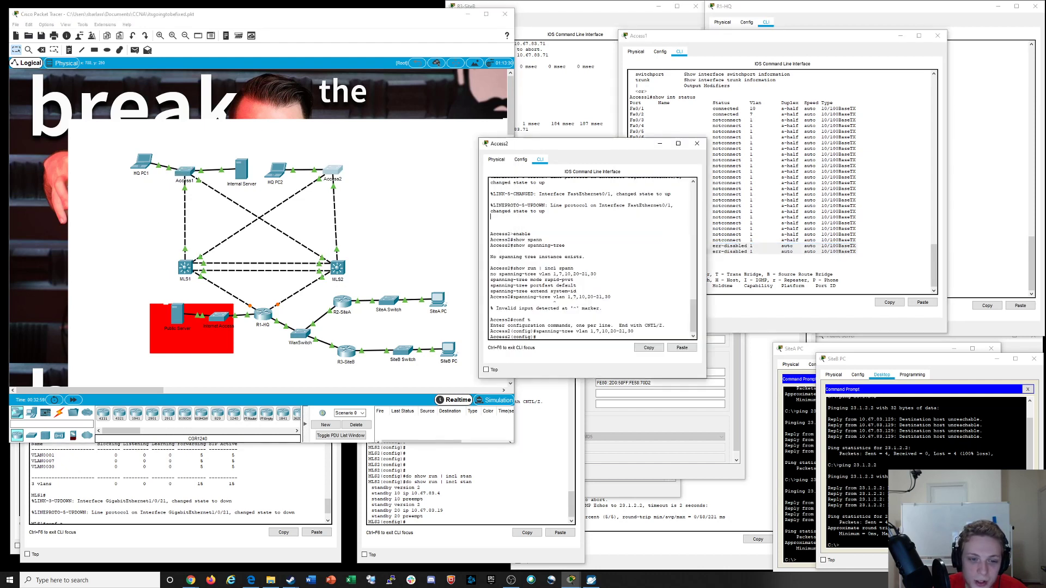
pyautogui.moveTo(592, 143); pyautogui.dragTo(514, 55)
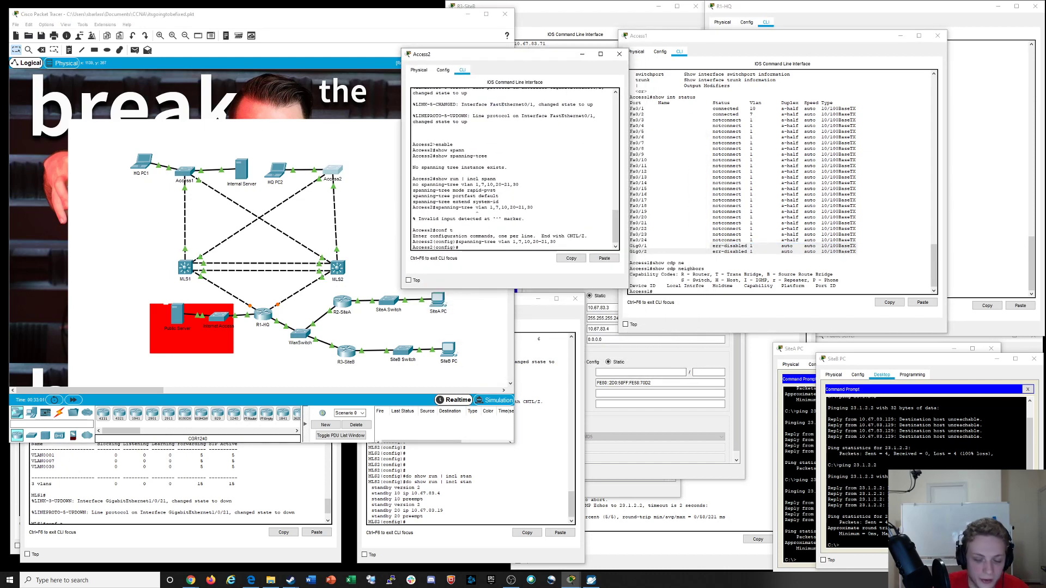
pyautogui.write('exit')
pyautogui.press('Return')
pyautogui.write('sho')
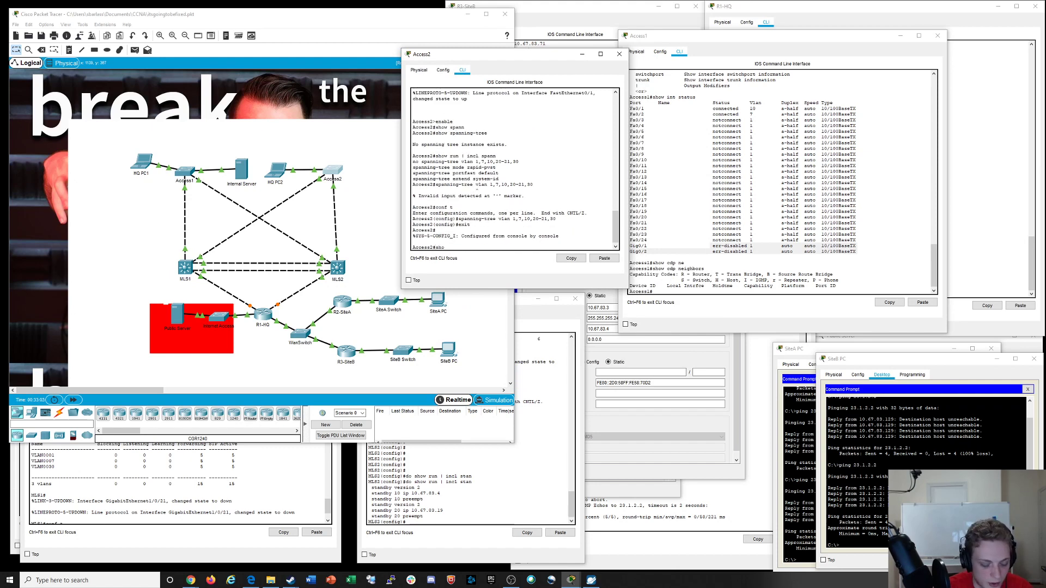
pyautogui.write('w int')
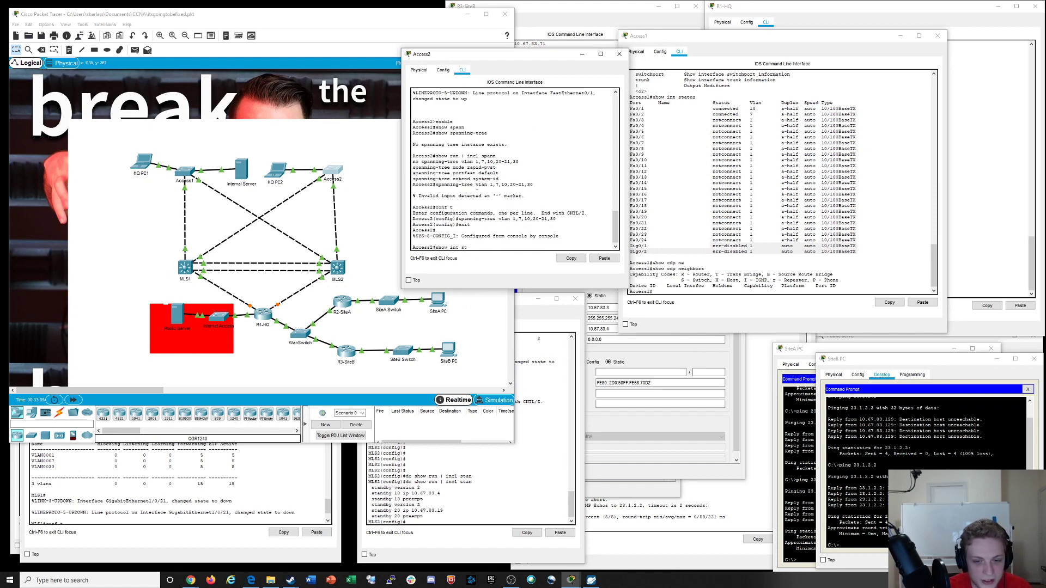
pyautogui.write(' st')
pyautogui.press('Return')
pyautogui.press('space')
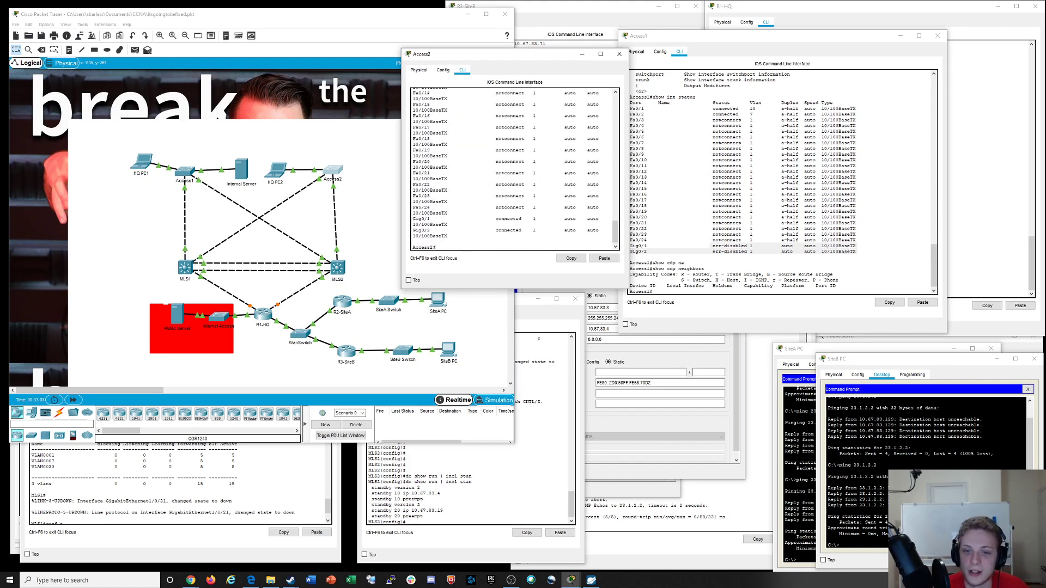
pyautogui.moveTo(547, 230); pyautogui.dragTo(413, 218)
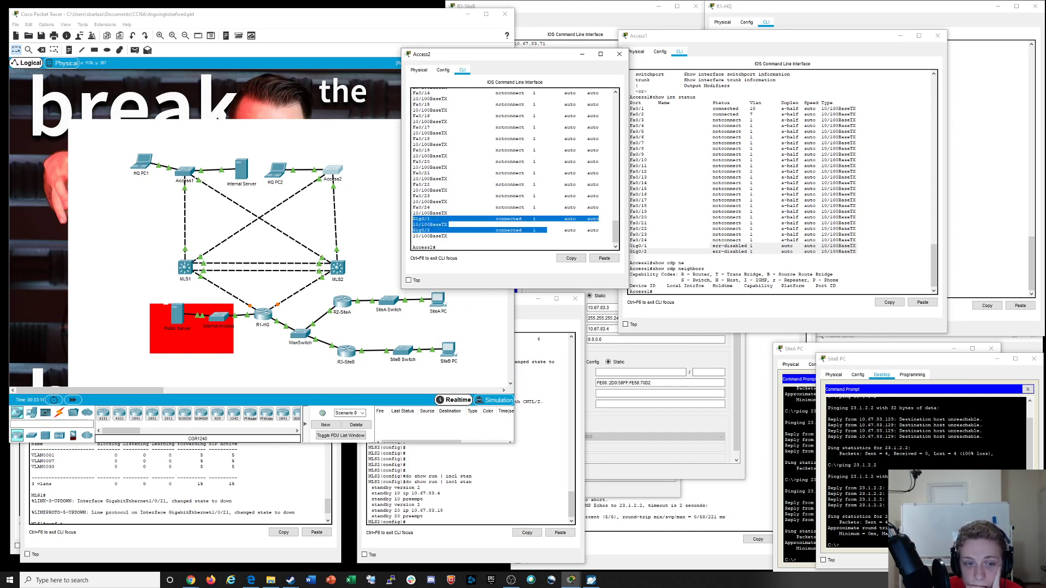
pyautogui.scroll(8, 505, 168)
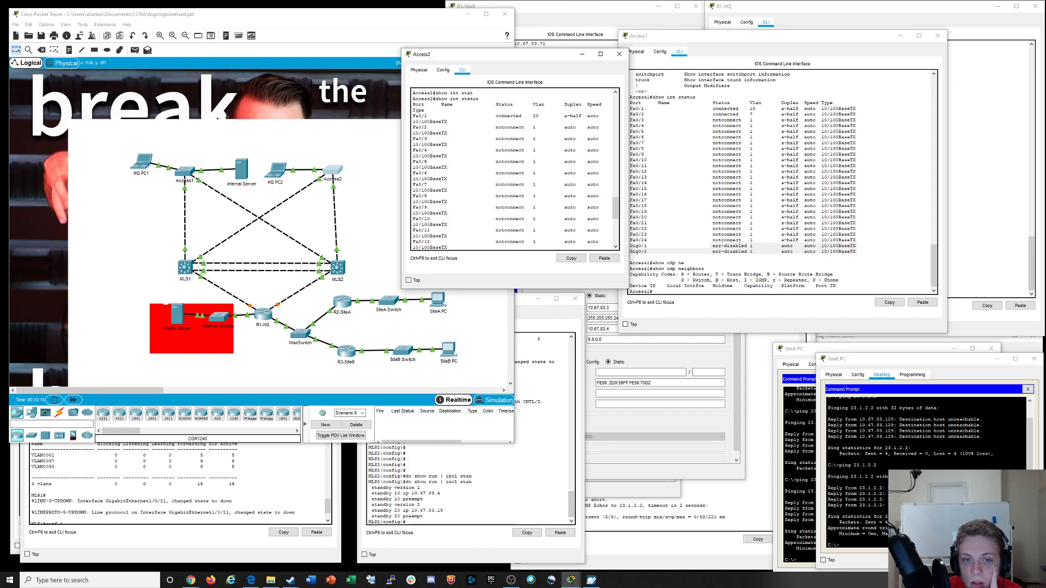
# Review the status, VLAN and port type of Access2's Fa0/1, and check HQ PC2's IP configuration
pyautogui.moveTo(402, 48); pyautogui.dragTo(319, 22)
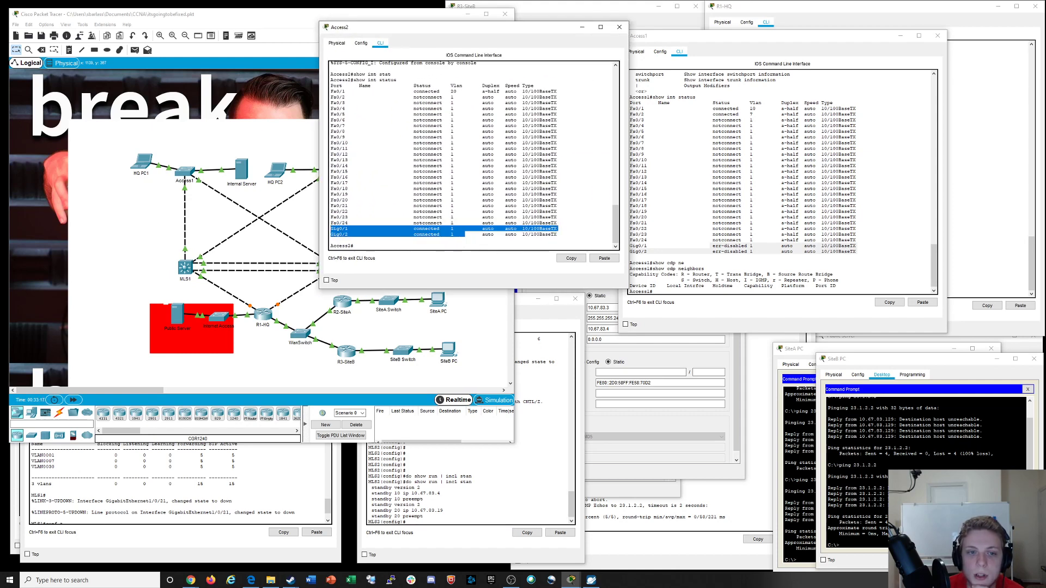
pyautogui.moveTo(402, 91); pyautogui.dragTo(556, 91)
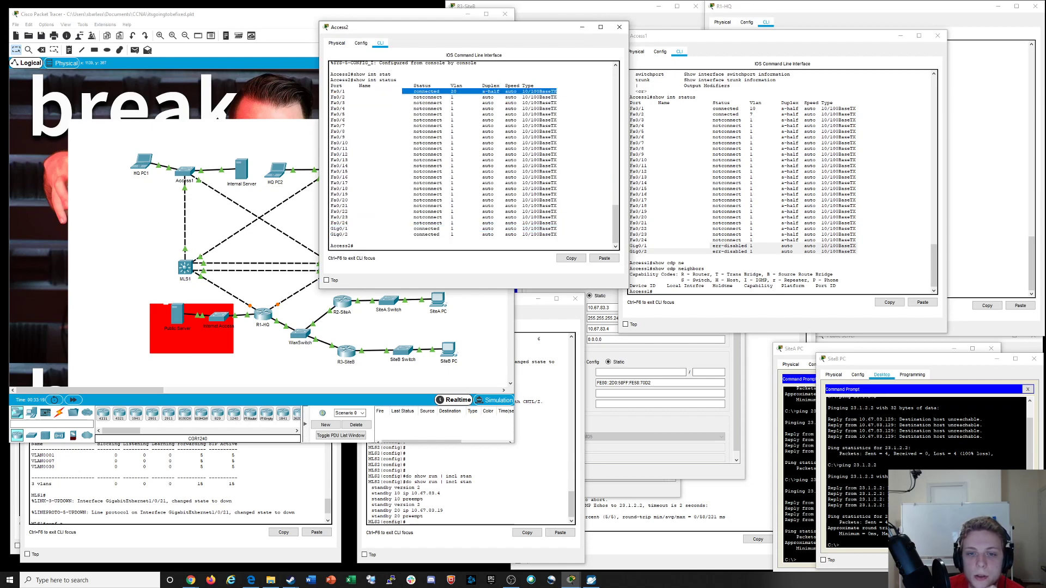
pyautogui.moveTo(525, 33); pyautogui.dragTo(564, 28)
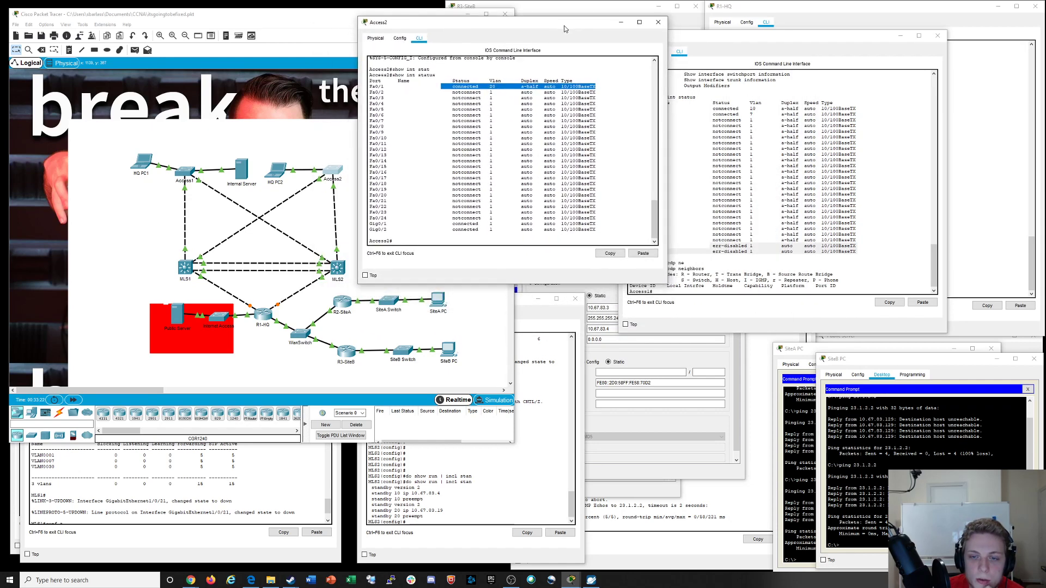
pyautogui.click(566, 86)
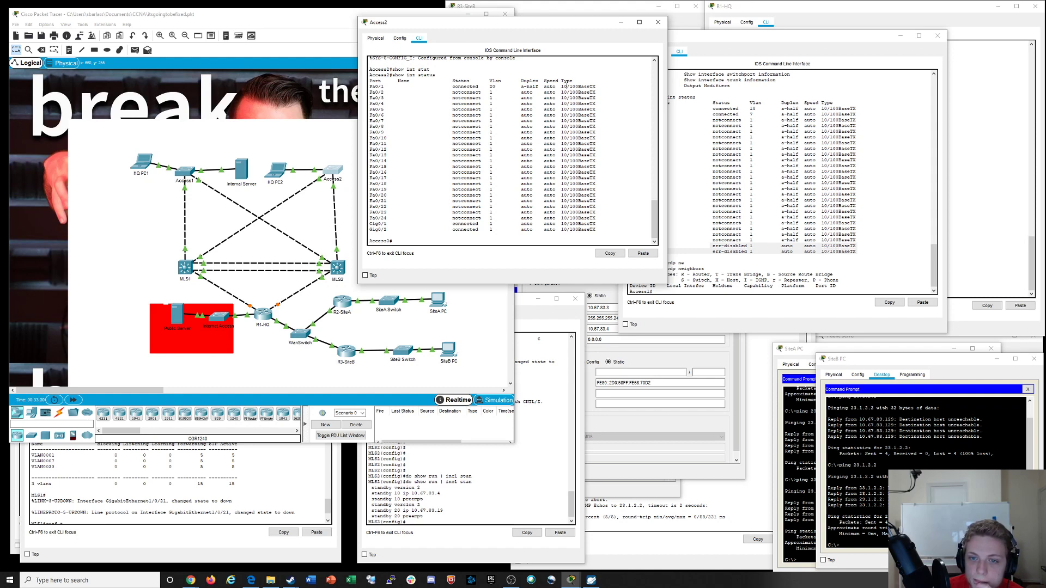
pyautogui.click(276, 170)
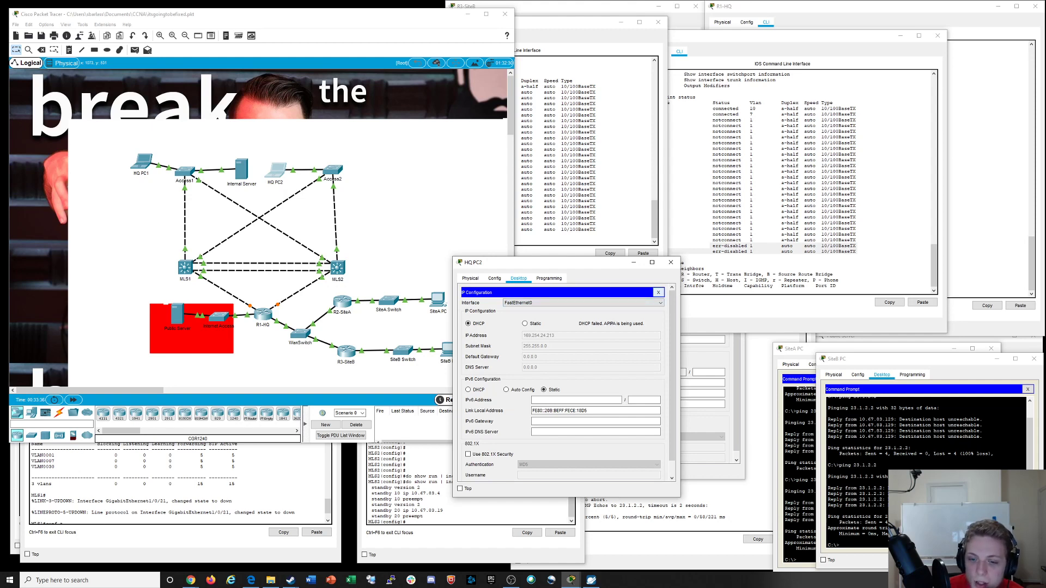
pyautogui.click(658, 293)
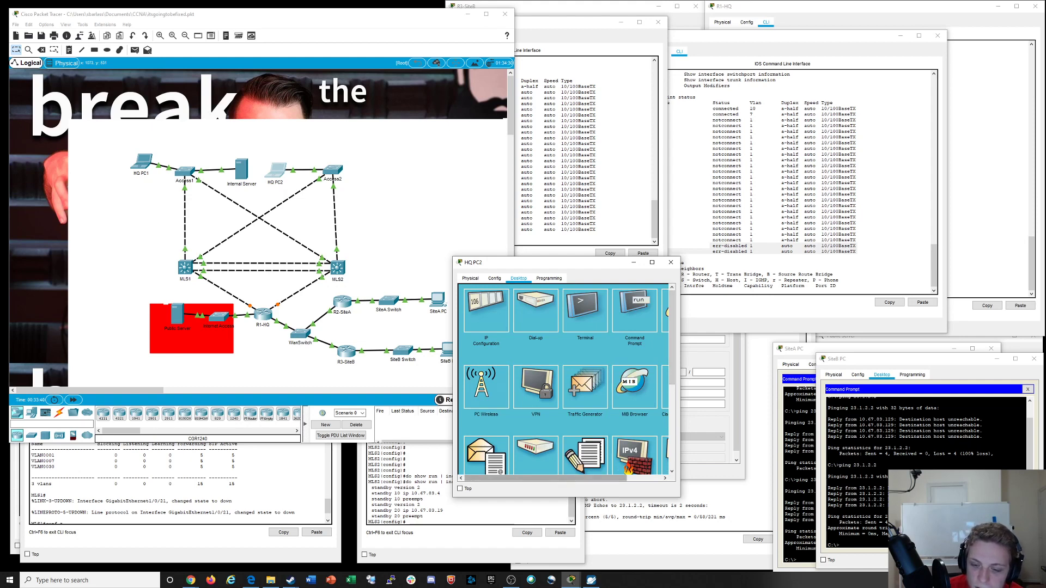
# Enter global configuration mode on Access2 with conf t
pyautogui.click(563, 154)
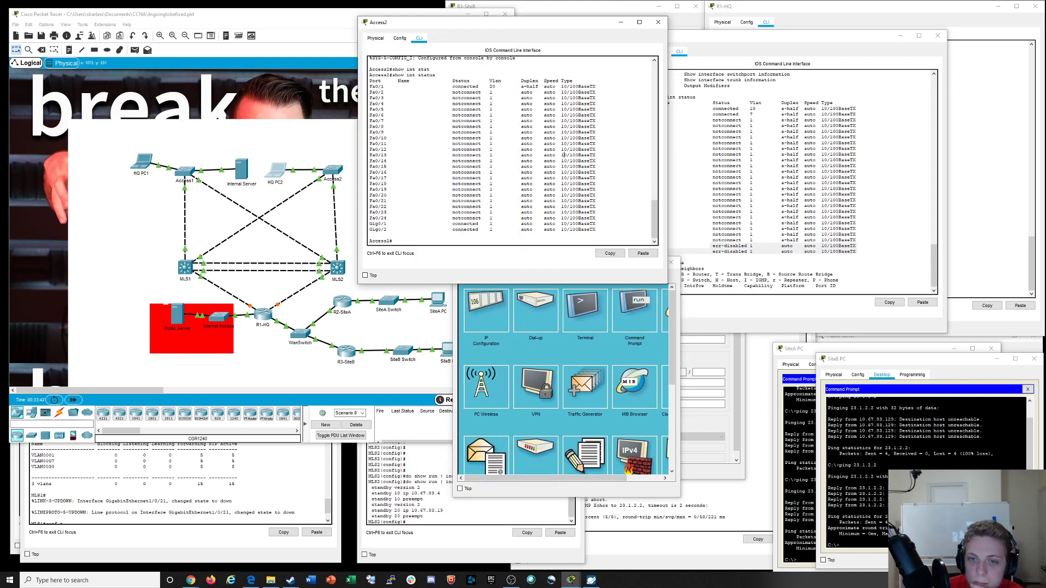
pyautogui.write('conf t')
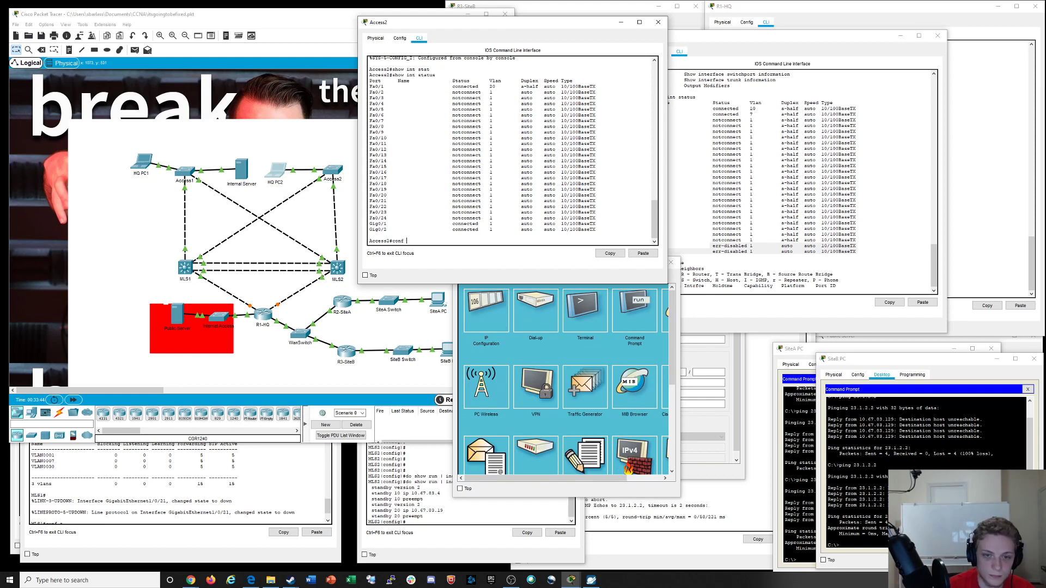
pyautogui.press('Return')
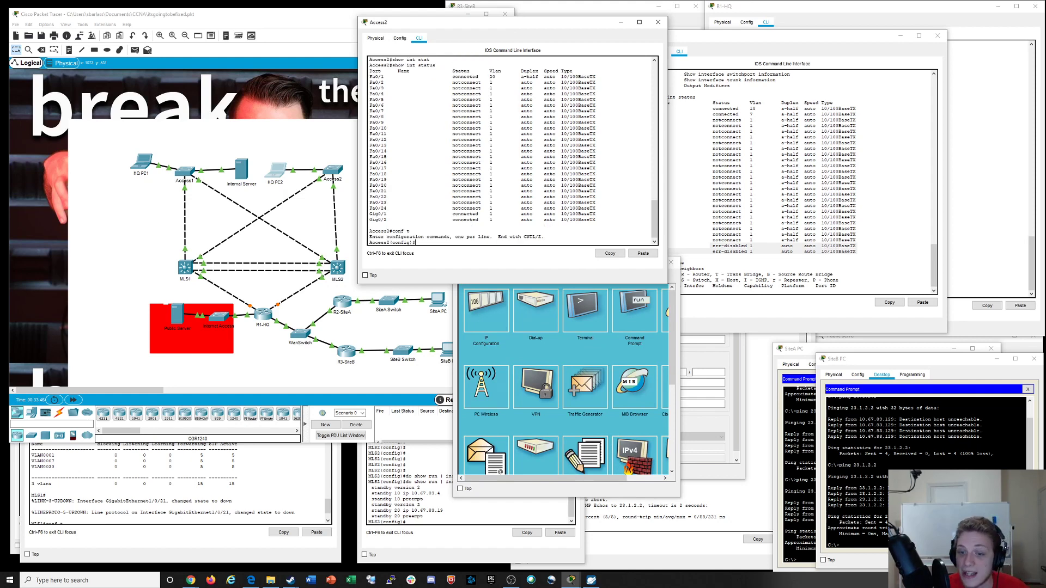
# Display Access1's running configuration from the GigabitEthernet interfaces with show run | beg Gig, and exit the paged output after reviewing it
pyautogui.click(769, 251)
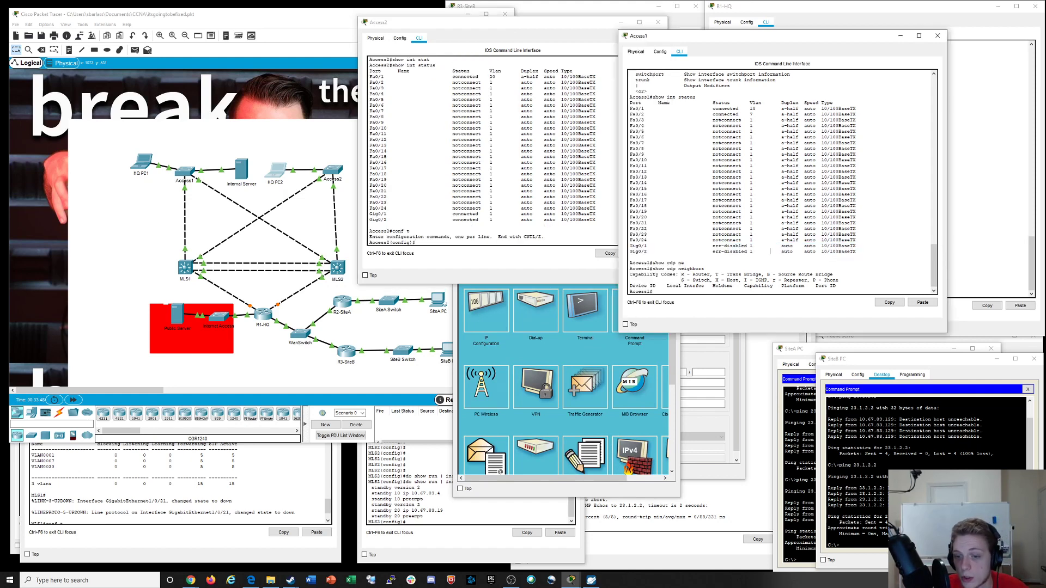
pyautogui.moveTo(660, 252); pyautogui.dragTo(630, 246)
pyautogui.click(654, 251)
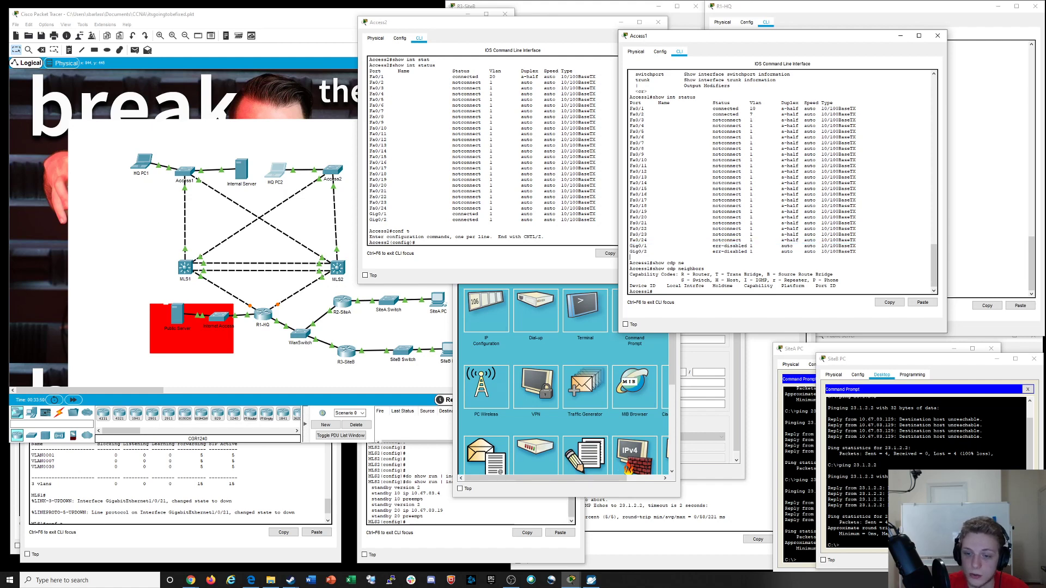
pyautogui.press('Return')
pyautogui.press('Return')
pyautogui.press('Return')
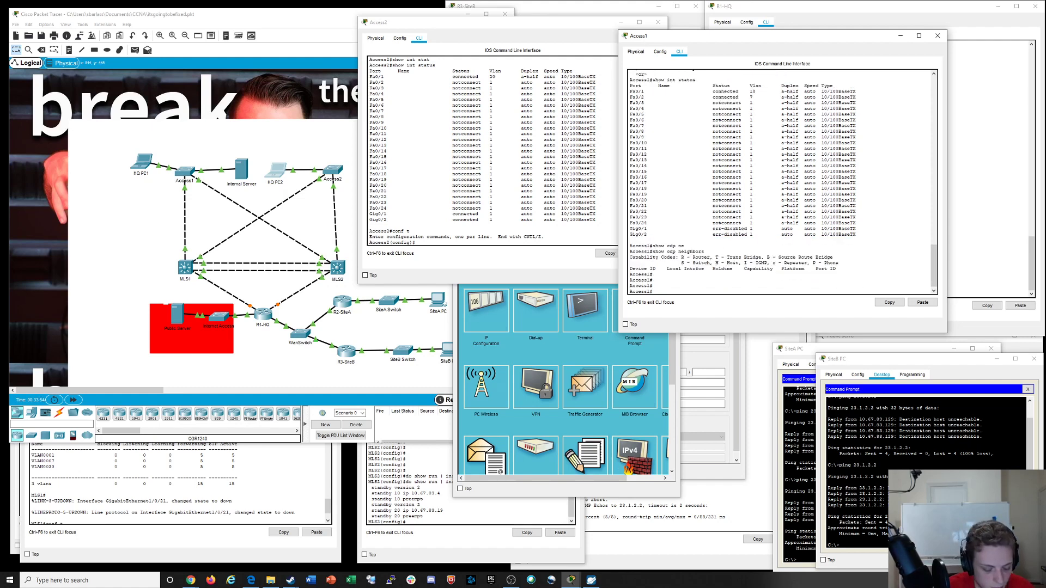
pyautogui.press('BackSpace')
pyautogui.press('BackSpace')
pyautogui.press('BackSpace')
pyautogui.press('BackSpace')
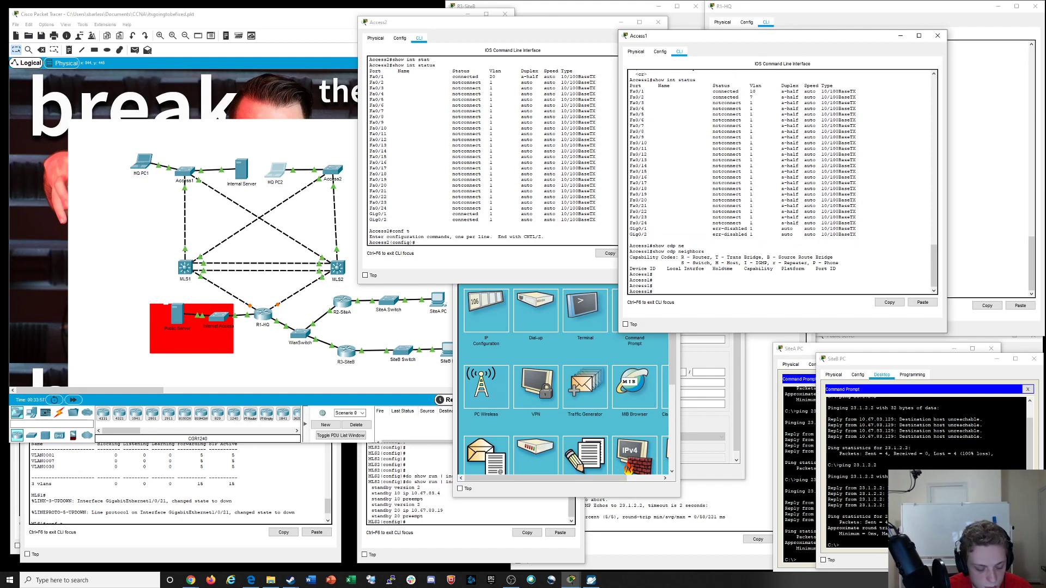
pyautogui.write('show run | beg Gig')
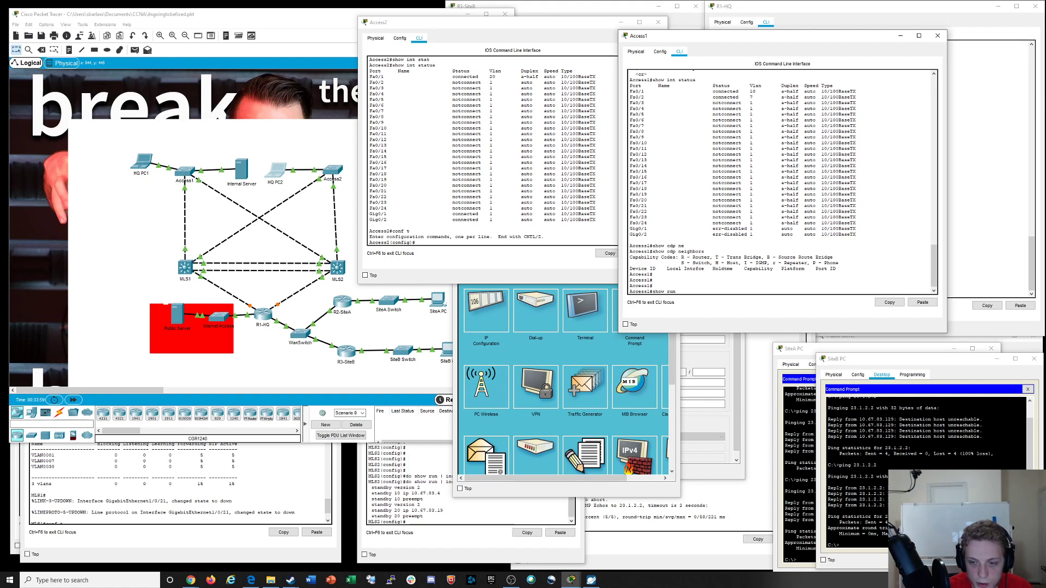
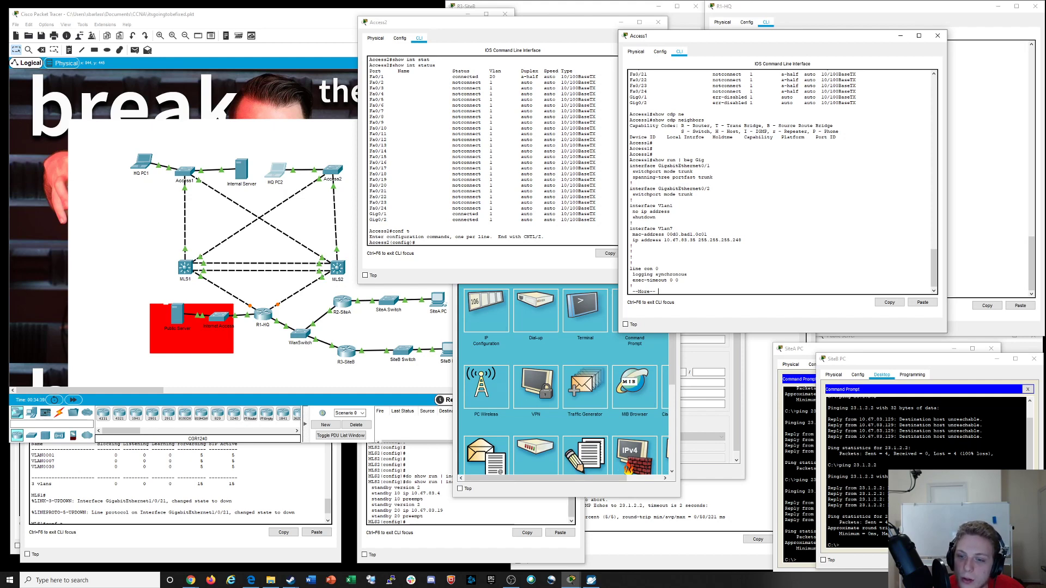
pyautogui.press('q')
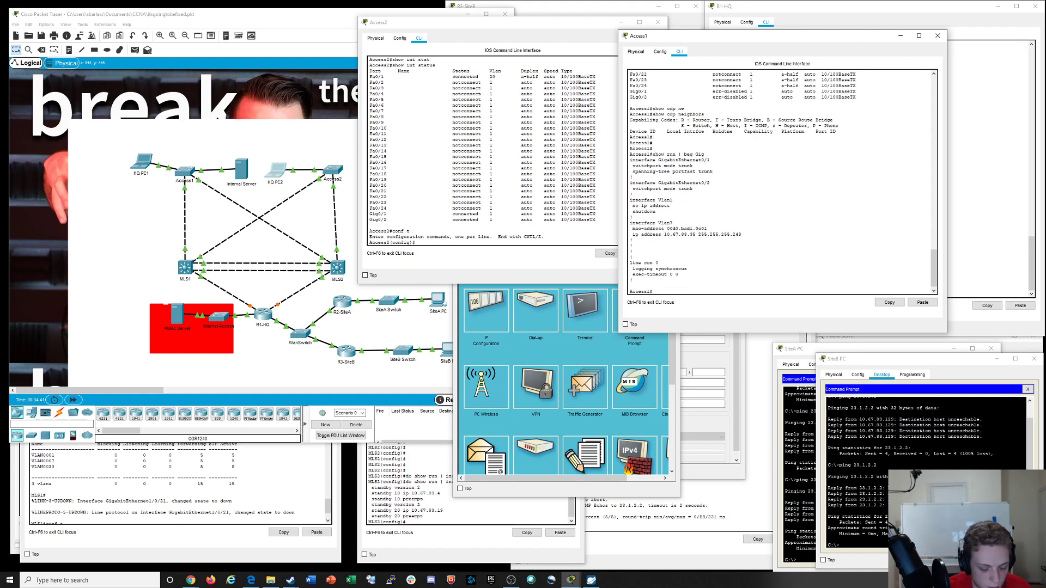
# Enter interface configuration for g0/1 on Access1 and bounce the port with shut and no shut
pyautogui.write('int g0/1')
pyautogui.press('Return')
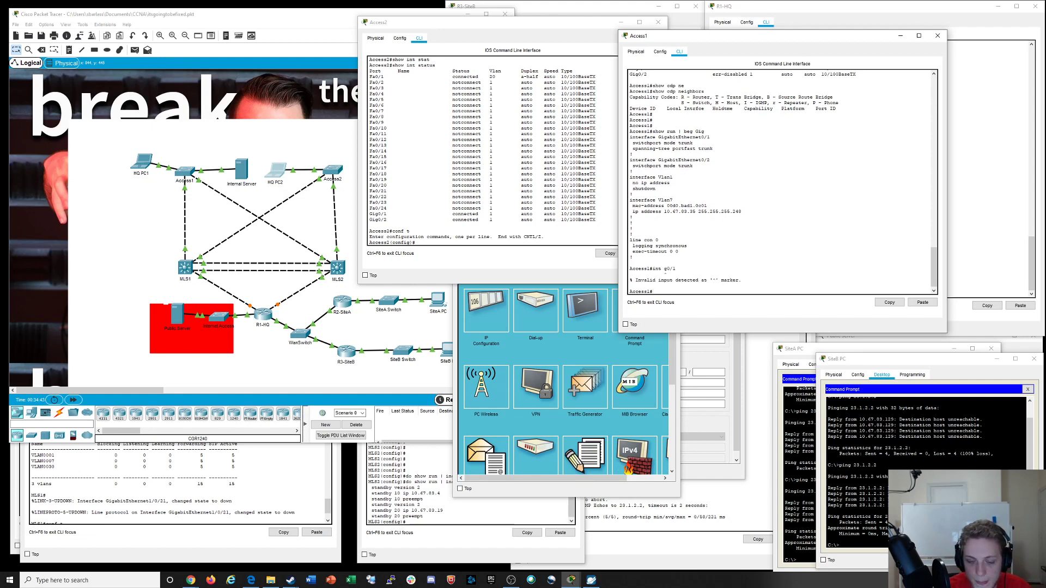
pyautogui.write('conf t')
pyautogui.press('Return')
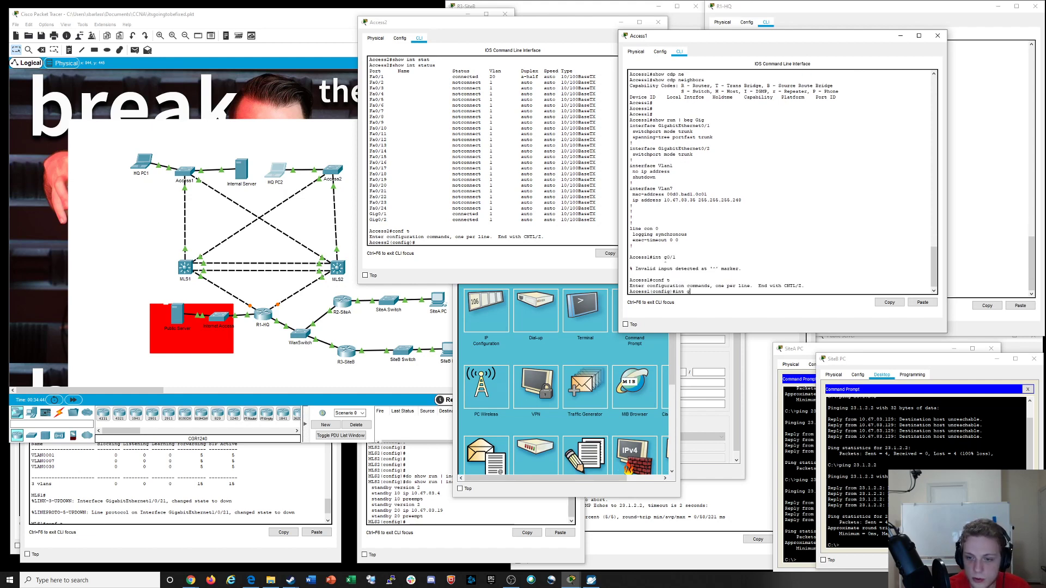
pyautogui.write('int g0/1')
pyautogui.press('Return')
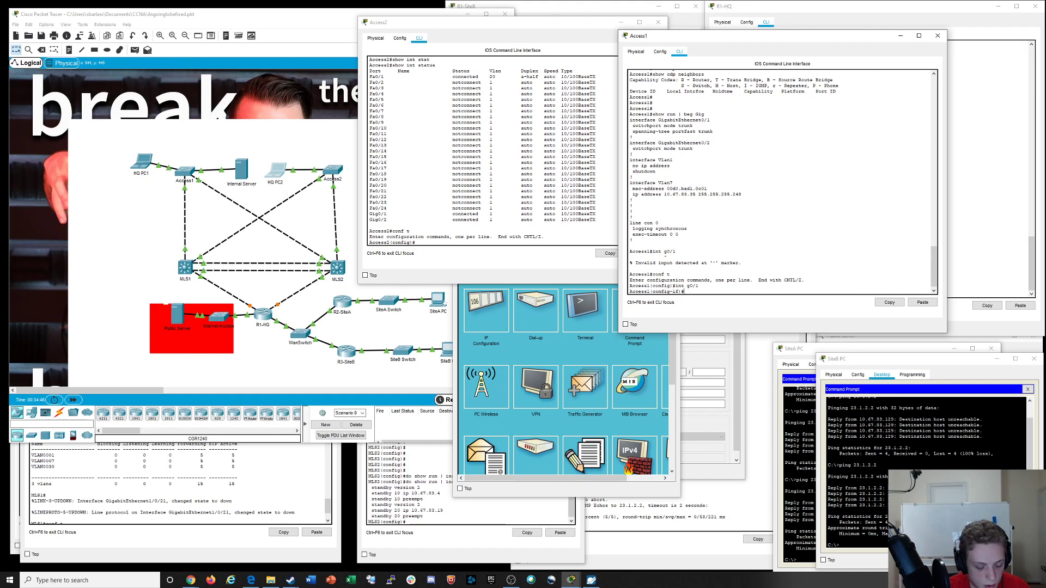
pyautogui.write('shut')
pyautogui.press('Return')
pyautogui.press('Return')
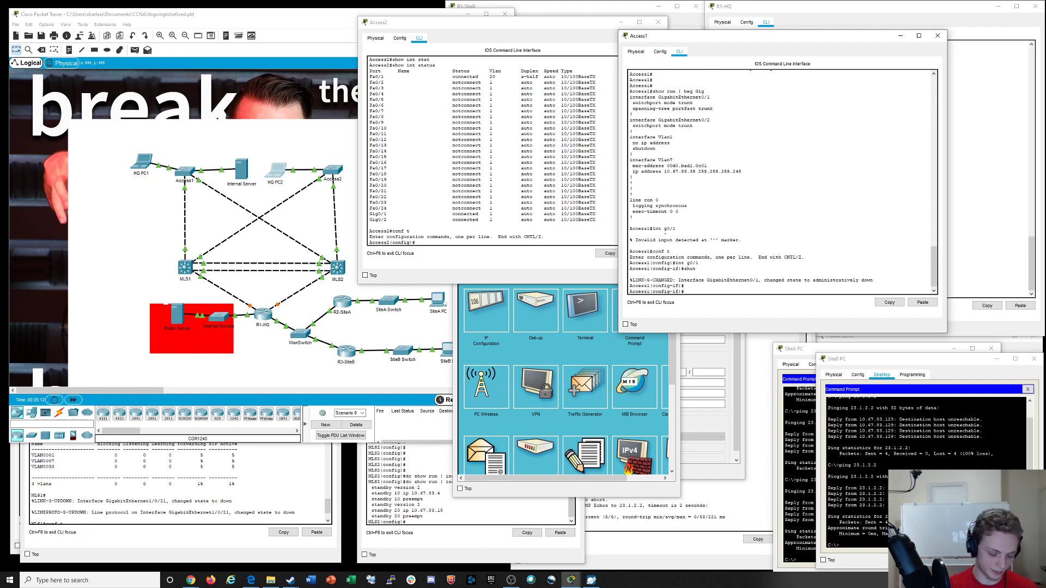
pyautogui.write('no shut')
pyautogui.press('Return')
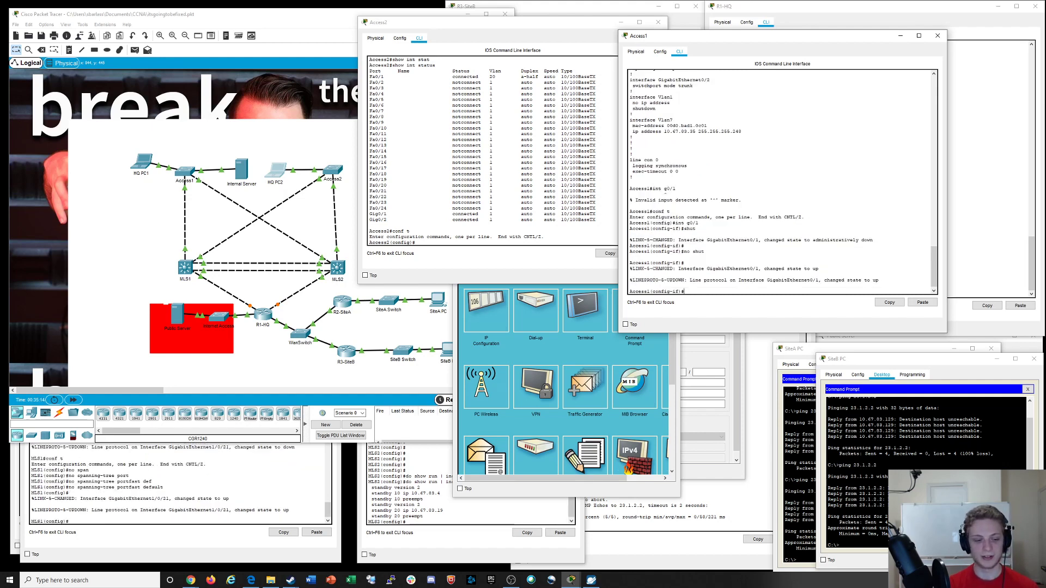
# Recheck the port status on Access1 with do show int st from interface configuration mode
pyautogui.press('Return')
pyautogui.press('Return')
pyautogui.press('Return')
pyautogui.press('Return')
pyautogui.press('Return')
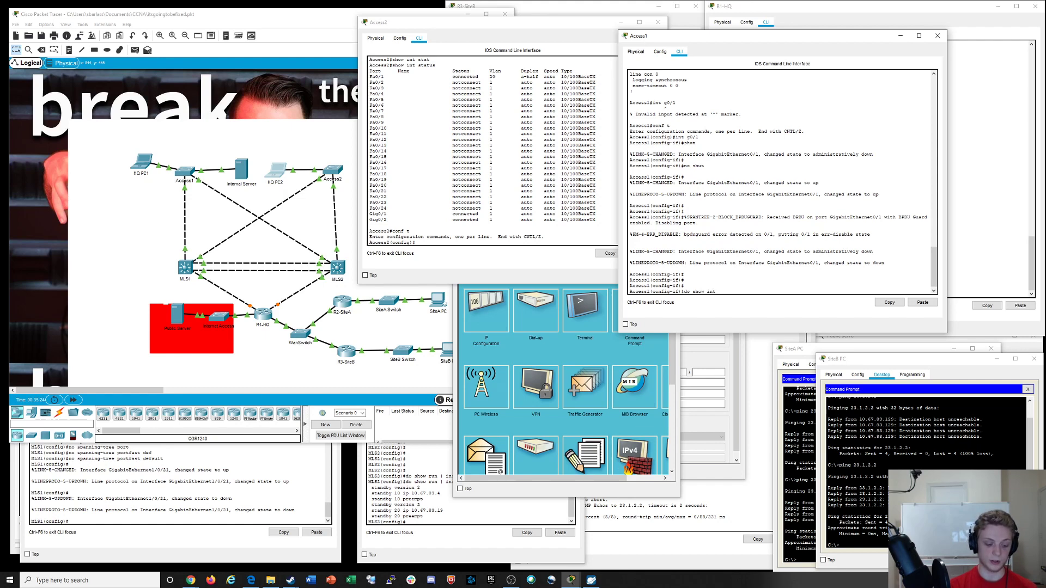
pyautogui.press('Return')
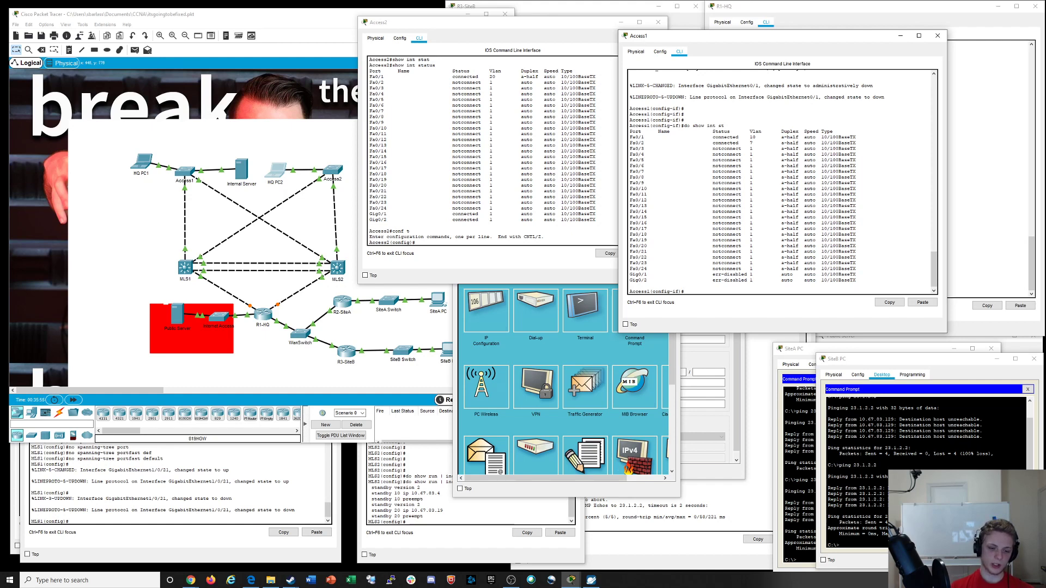
# Show MLS1's running configuration with do show run | beg 1/0/21 and examine the trunk settings of interfaces GigabitEthernet1/0/21 and 1/0/22
pyautogui.click(180, 504)
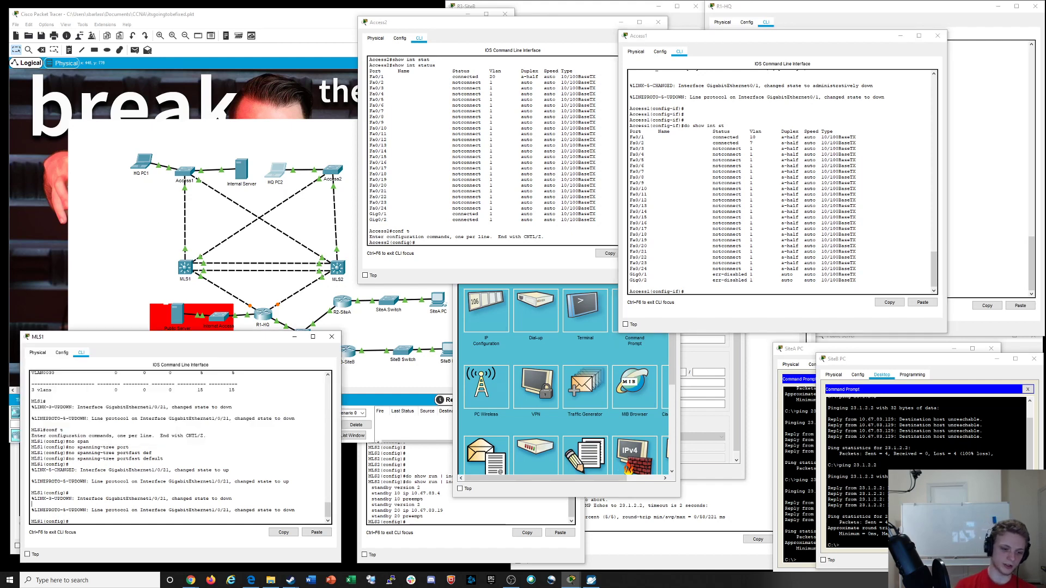
pyautogui.press('Return')
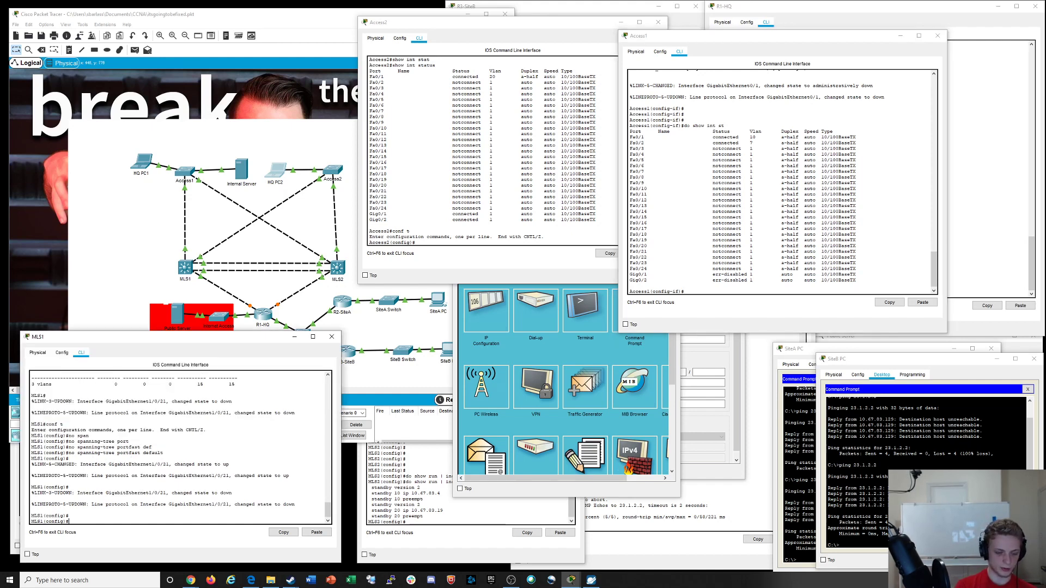
pyautogui.write('do show run')
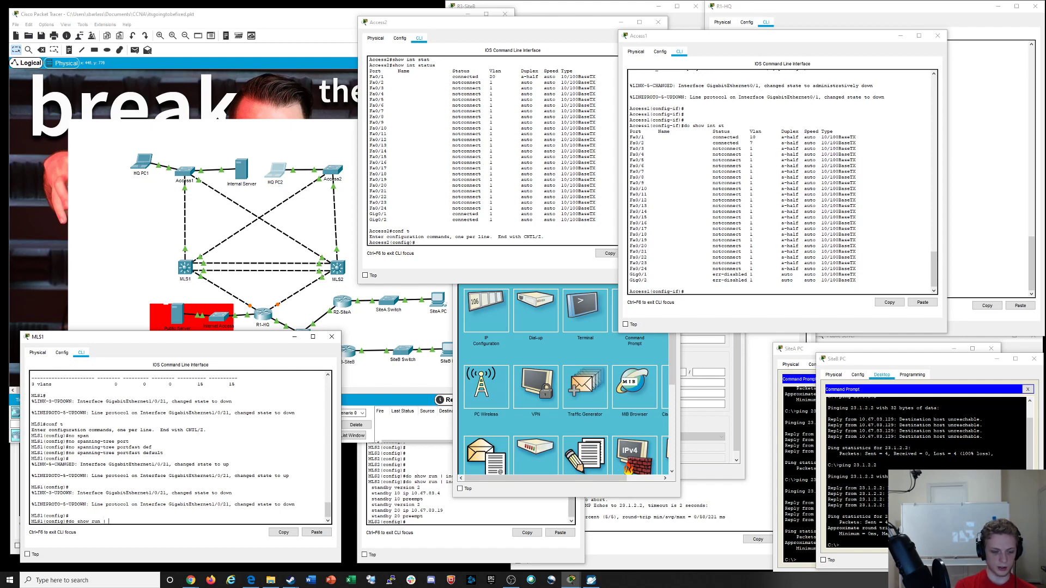
pyautogui.write(' | 1/')
pyautogui.press('BackSpace')
pyautogui.press('BackSpace')
pyautogui.press('BackSpace')
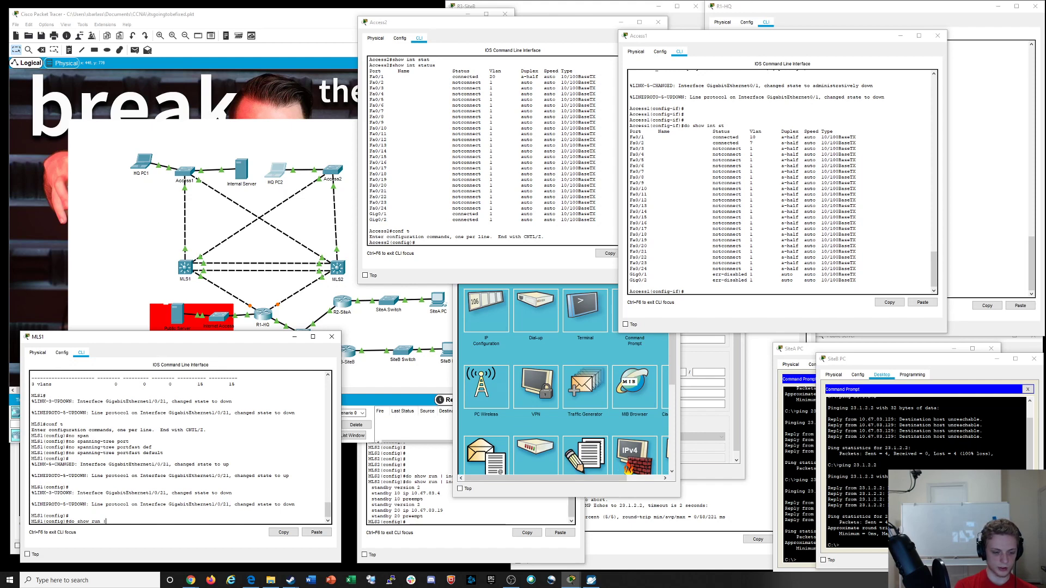
pyautogui.write('beg 1/0/21')
pyautogui.press('Return')
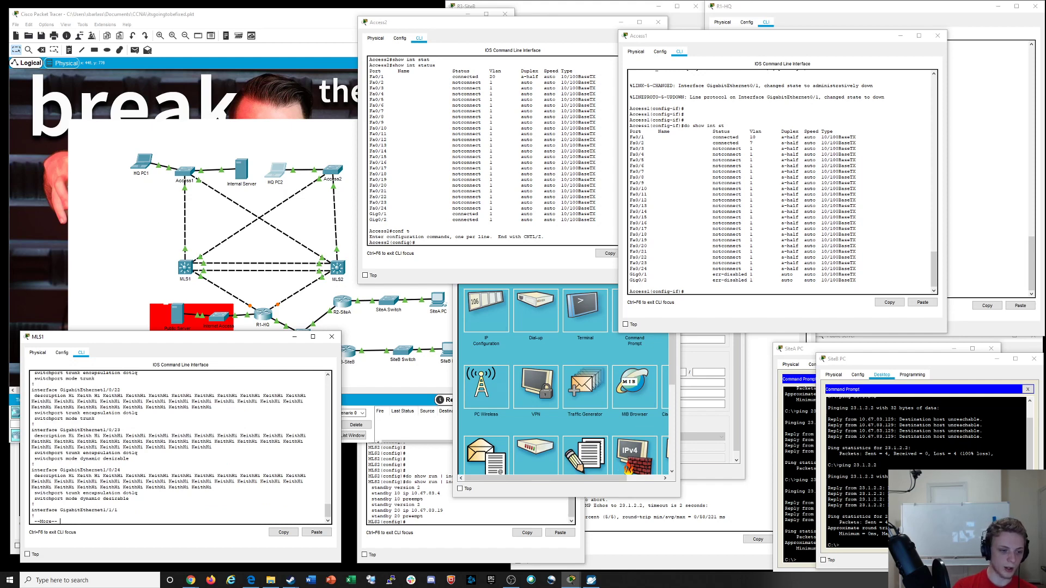
pyautogui.scroll(1, 169, 447)
pyautogui.scroll(1, 169, 447)
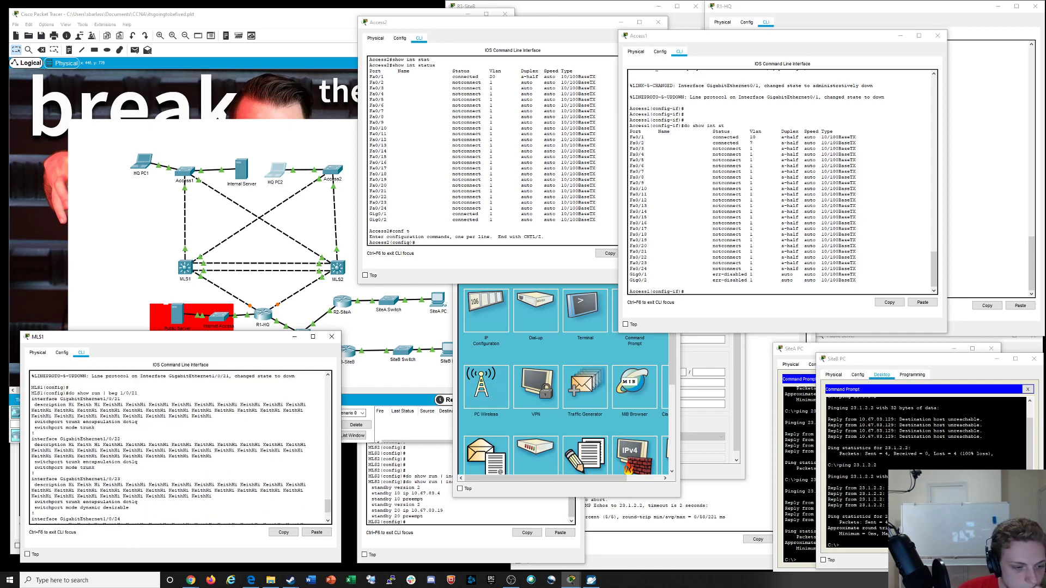
pyautogui.moveTo(33, 399); pyautogui.dragTo(34, 433)
pyautogui.click(33, 433)
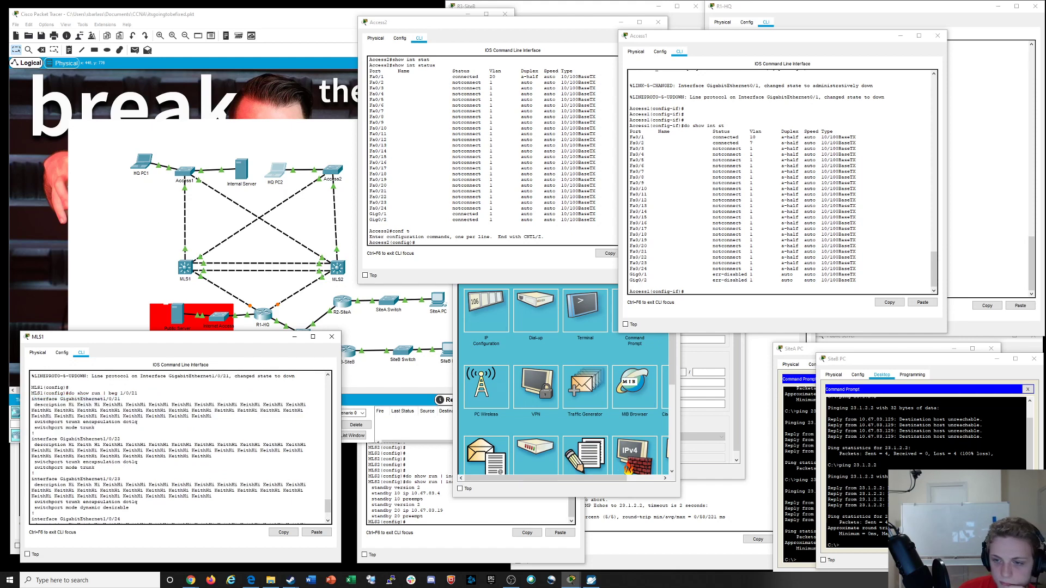
pyautogui.click(855, 194)
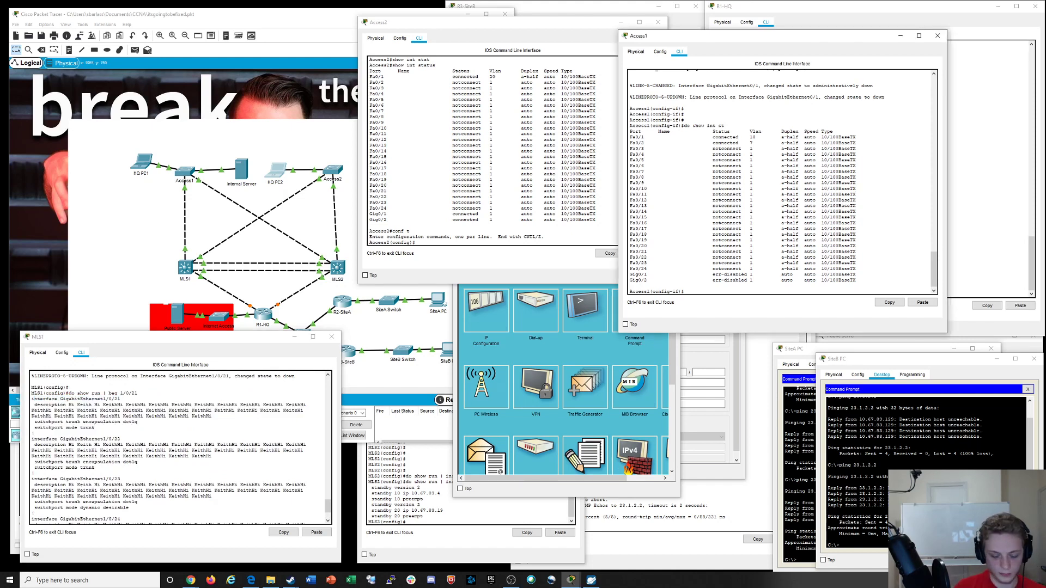
pyautogui.write('no switch')
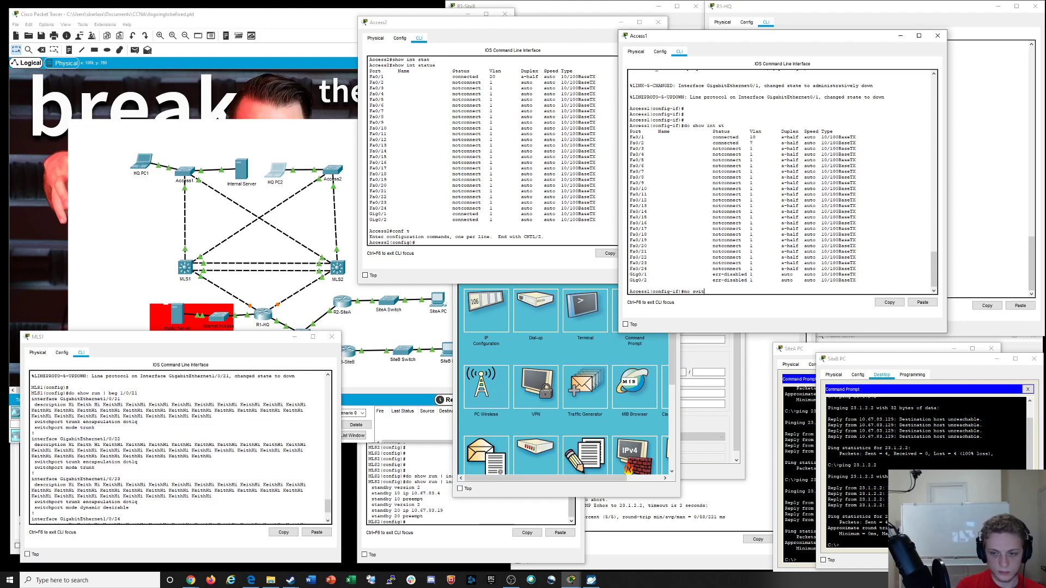
pyautogui.press('Tab')
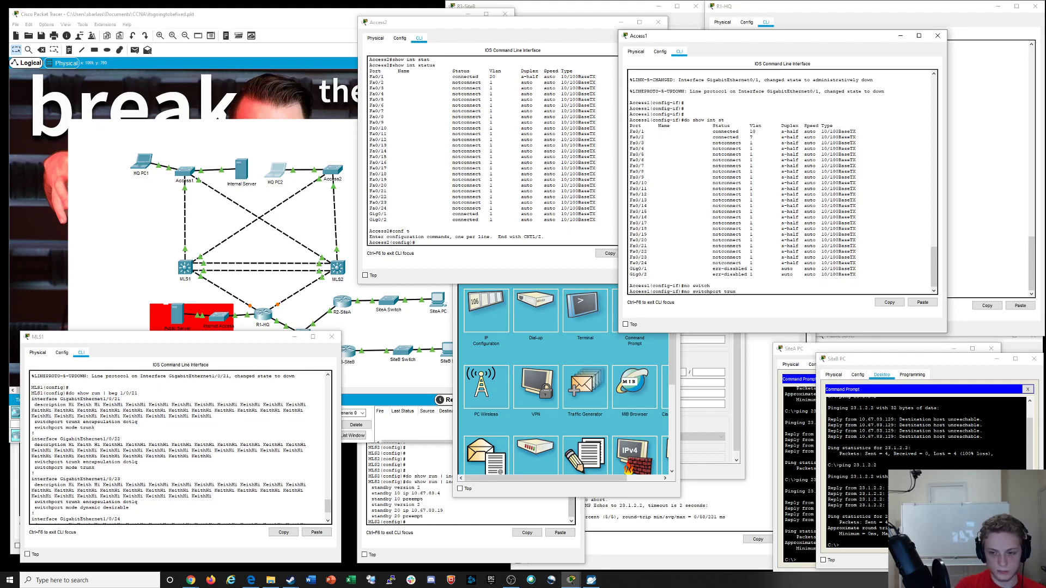
pyautogui.press('BackSpace')
pyautogui.press('BackSpace')
pyautogui.press('BackSpace')
pyautogui.press('BackSpace')
pyautogui.press('BackSpace')
pyautogui.press('BackSpace')
pyautogui.press('BackSpace')
pyautogui.press('BackSpace')
pyautogui.press('BackSpace')
pyautogui.press('BackSpace')
pyautogui.press('BackSpace')
pyautogui.press('BackSpace')
pyautogui.press('BackSpace')
pyautogui.press('BackSpace')
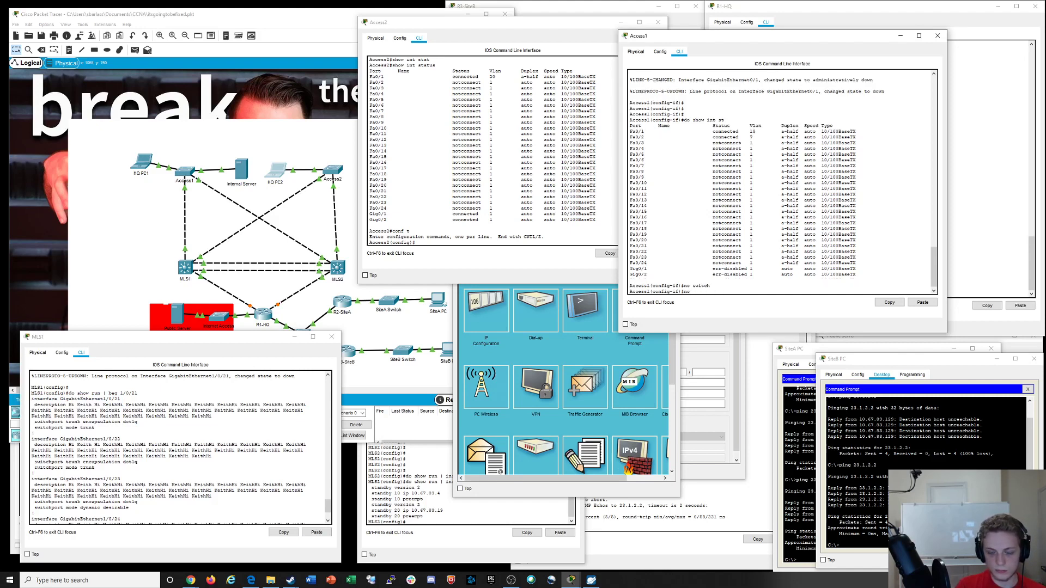
# Remove trunk PortFast from interface g0/1 on Access1 with no spanning-tree portfast tr
pyautogui.write('po')
pyautogui.press('BackSpace')
pyautogui.write('span')
pyautogui.press('Tab')
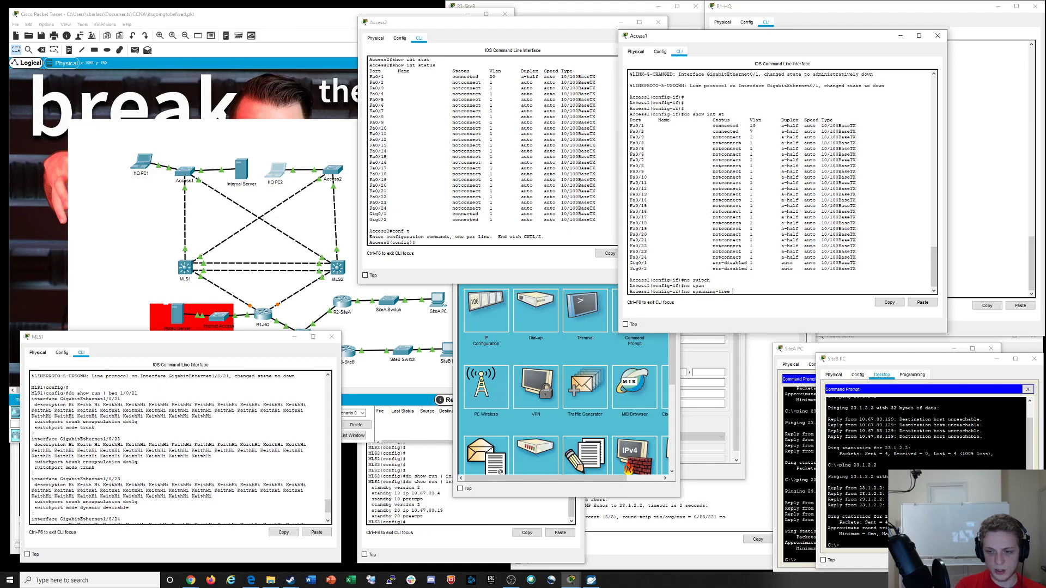
pyautogui.write('port')
pyautogui.press('Tab')
pyautogui.write('tr')
pyautogui.press('Tab')
pyautogui.press('Return')
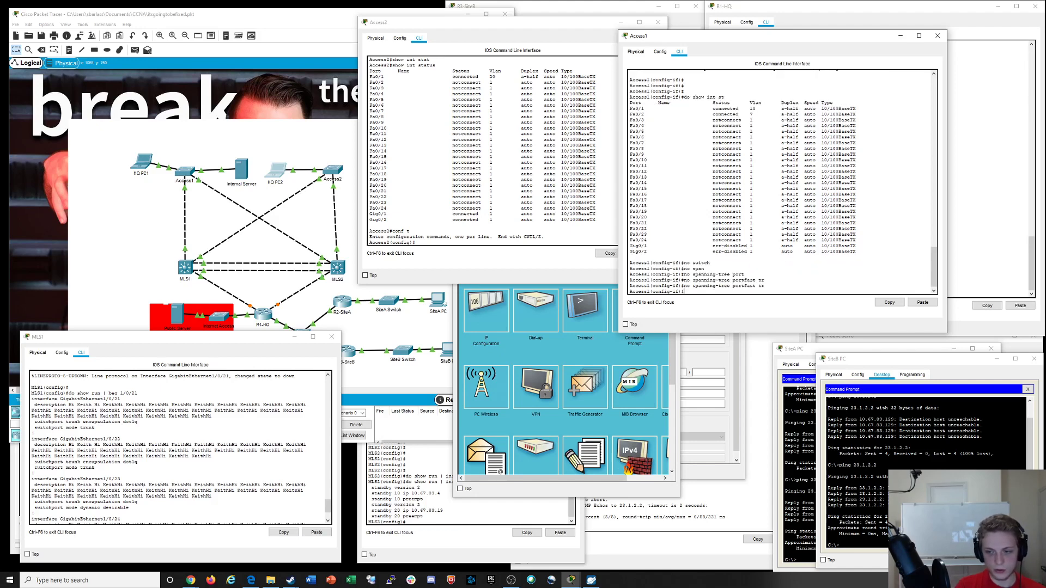
pyautogui.press('Return')
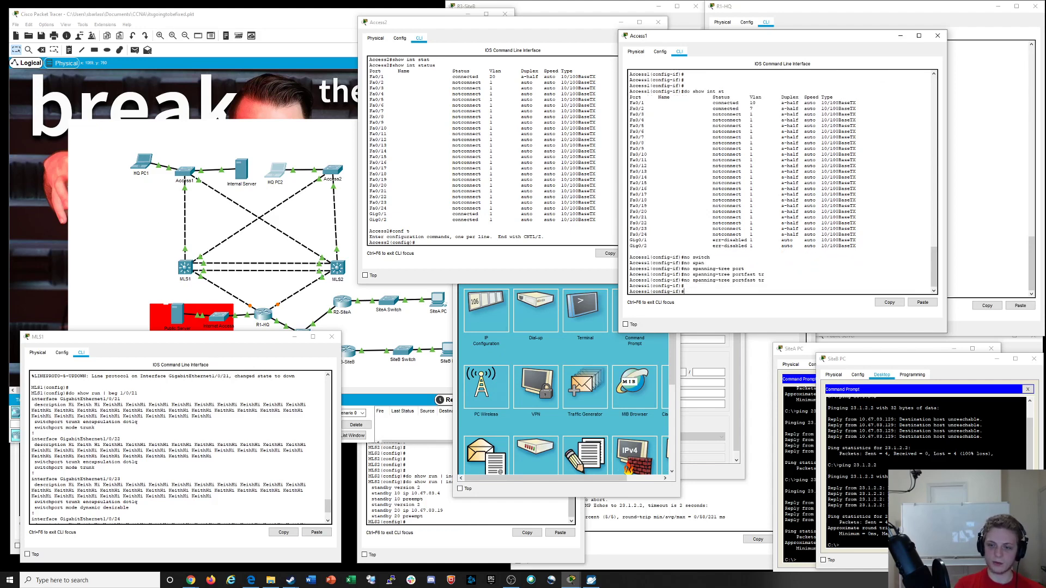
# Review the GigabitEthernet0/1 settings in Access1's earlier show run output
pyautogui.scroll(10, 779, 182)
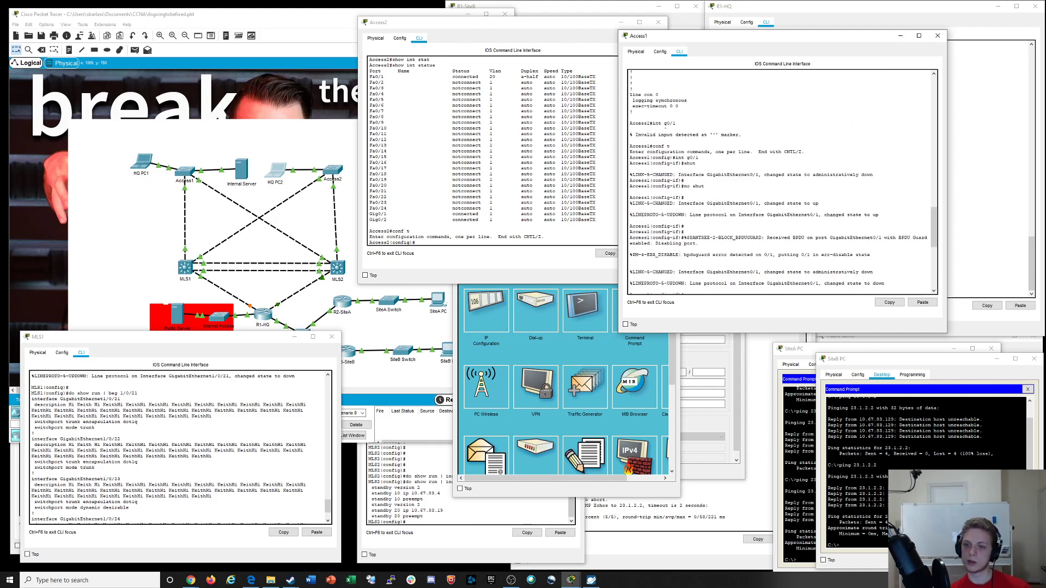
pyautogui.scroll(7, 782, 183)
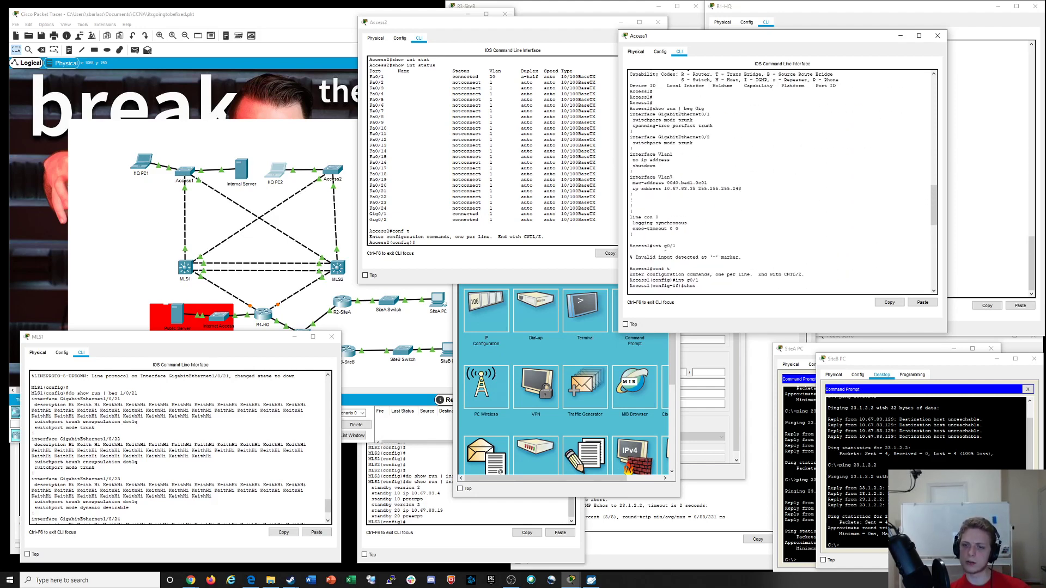
pyautogui.moveTo(630, 114); pyautogui.dragTo(714, 126)
pyautogui.scroll(-7, 713, 126)
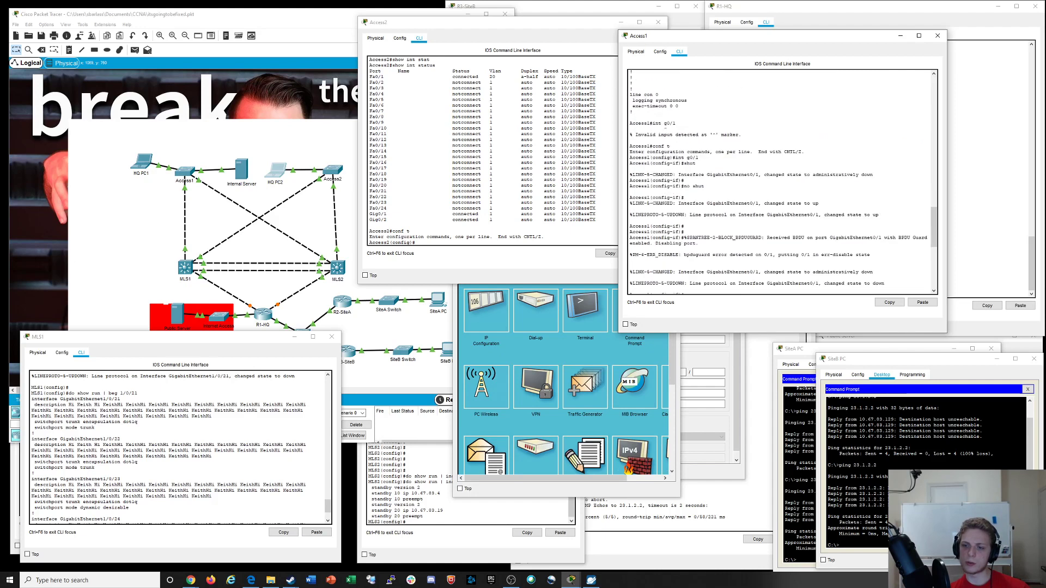
pyautogui.scroll(-12, 779, 182)
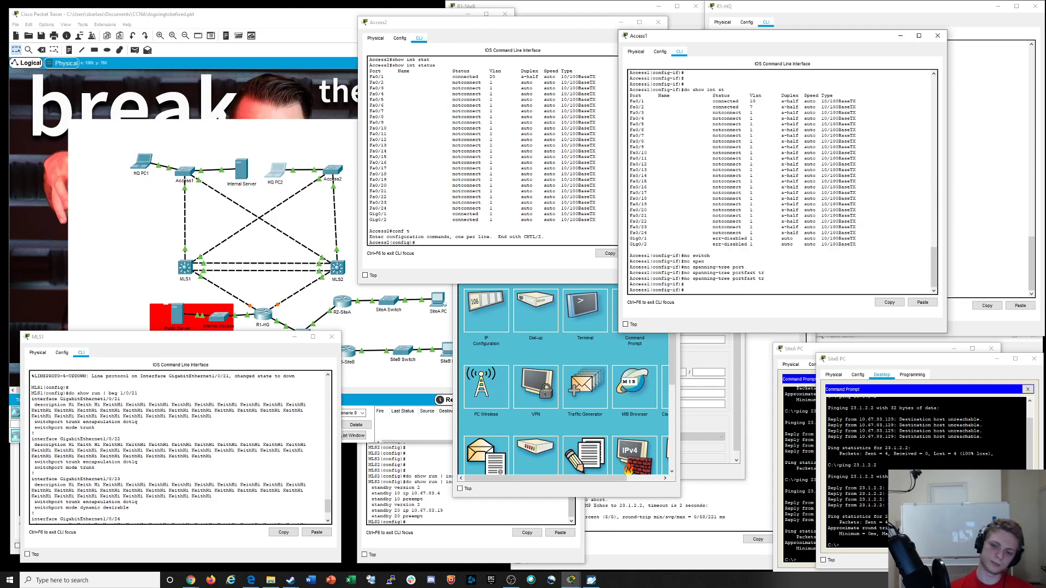
# Bounce Access1's g0/1 again with shut and no shut
pyautogui.press('Return')
pyautogui.press('Return')
pyautogui.press('Return')
pyautogui.write('shut')
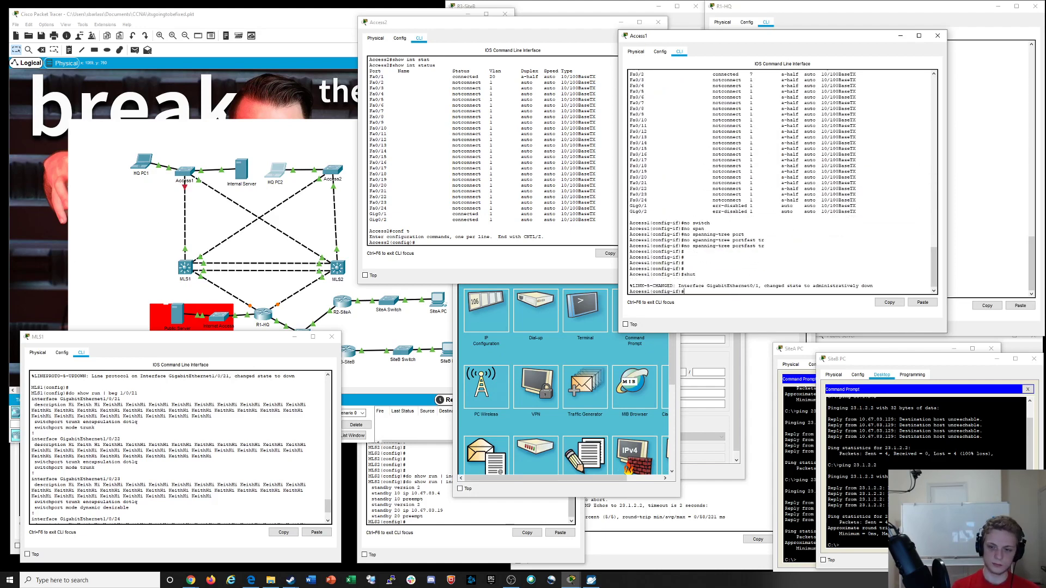
pyautogui.press('Return')
pyautogui.press('Return')
pyautogui.press('Return')
pyautogui.press('Return')
pyautogui.press('Return')
pyautogui.press('Return')
pyautogui.press('Return')
pyautogui.write('no shut')
pyautogui.press('Return')
pyautogui.press('Return')
pyautogui.press('Return')
pyautogui.press('Return')
pyautogui.press('Return')
pyautogui.press('Return')
pyautogui.press('Return')
pyautogui.press('Return')
pyautogui.press('Return')
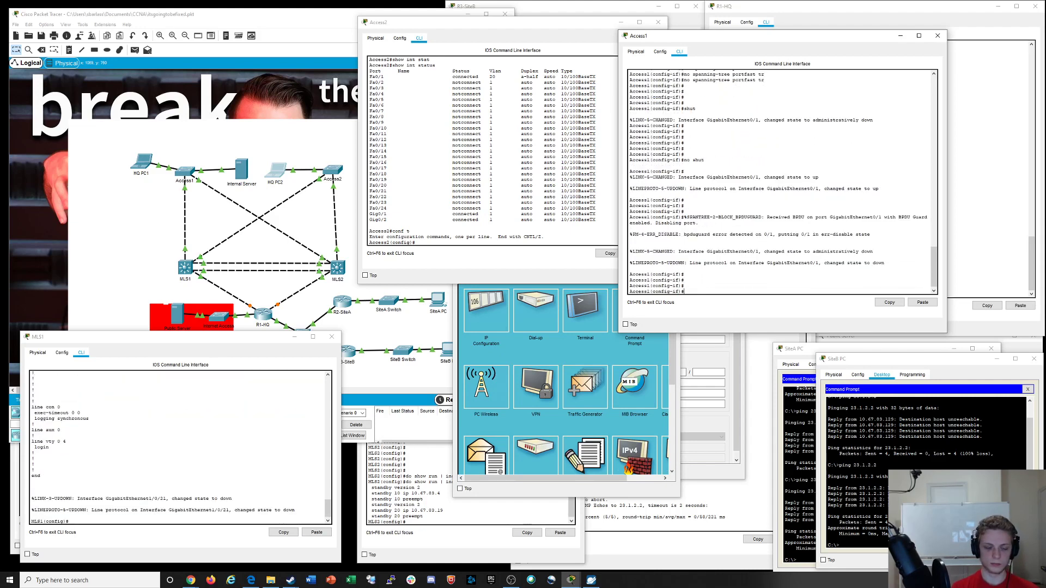
# Recheck Access1's port status with do show int st, paging through to the gigabit uplinks
pyautogui.write('do show int st')
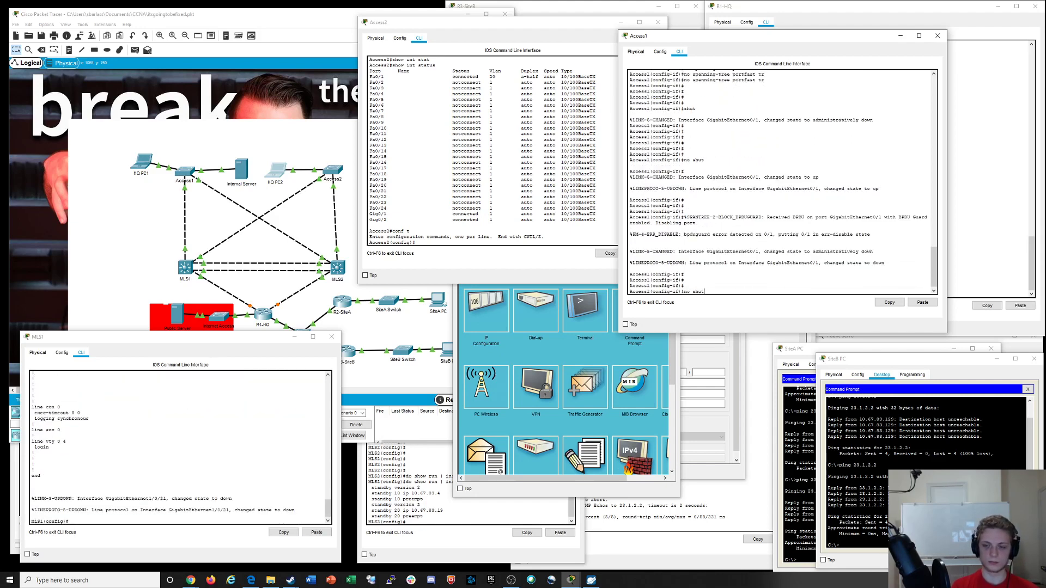
pyautogui.press('Up')
pyautogui.press('Up')
pyautogui.press('Up')
pyautogui.press('Up')
pyautogui.press('Up')
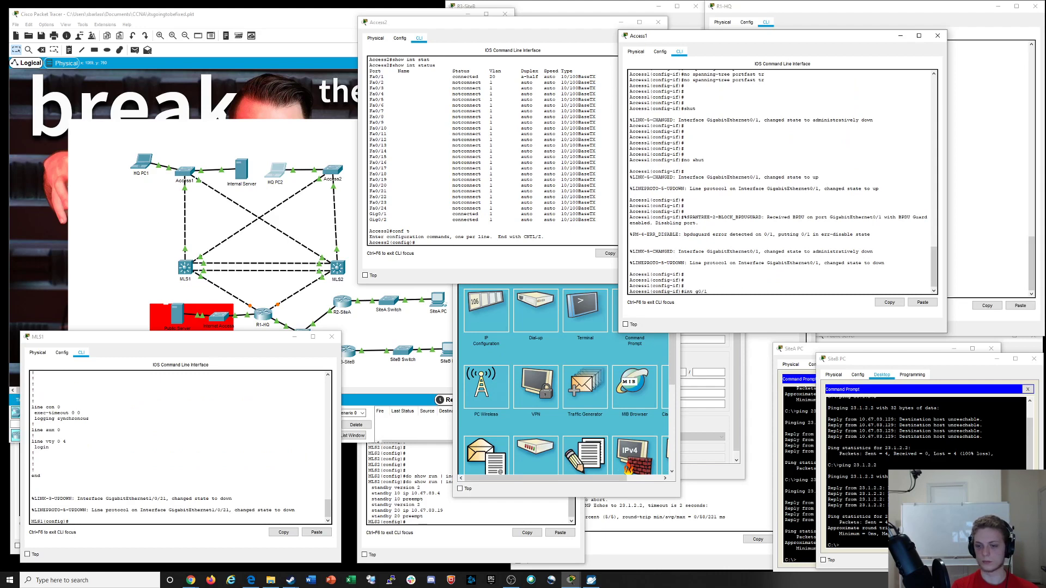
pyautogui.press('Down')
pyautogui.press('Down')
pyautogui.press('Down')
pyautogui.press('Up')
pyautogui.press('Return')
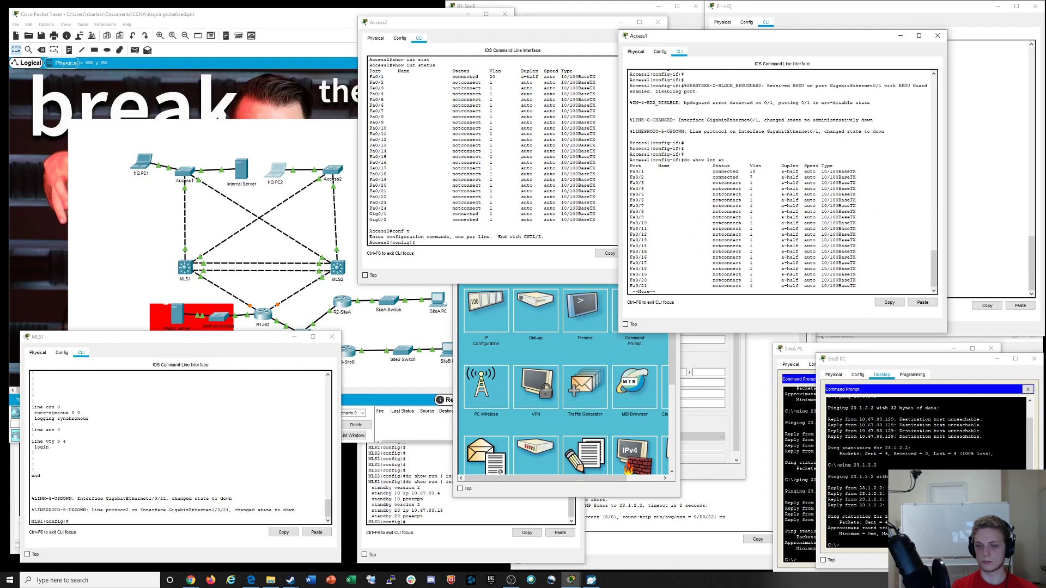
pyautogui.press('space')
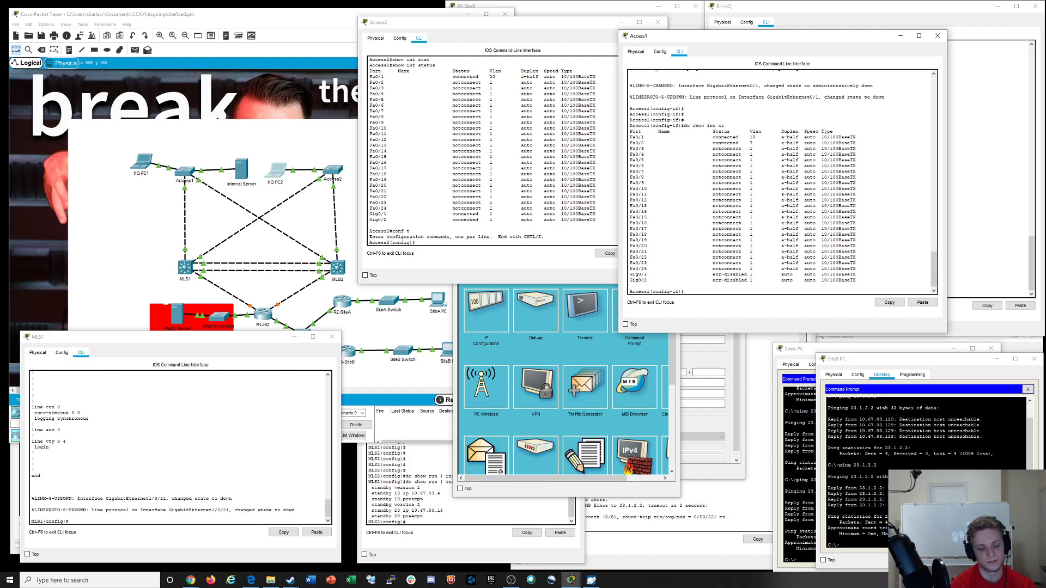
# Examine the GigabitEthernet1/0/21 trunk configuration in MLS1's earlier running-config output
pyautogui.click(180, 448)
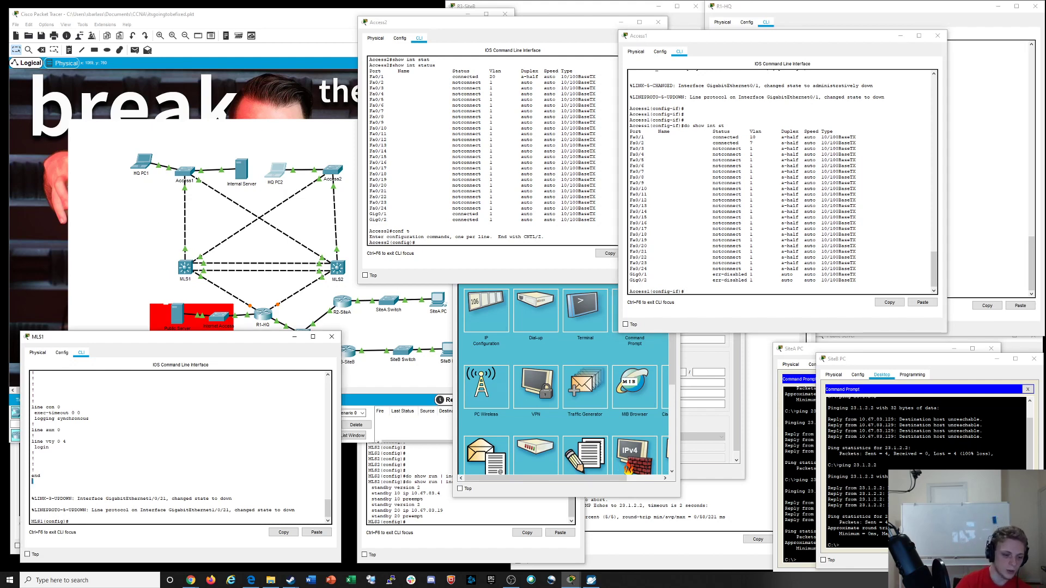
pyautogui.scroll(4, 180, 448)
pyautogui.scroll(8, 179, 448)
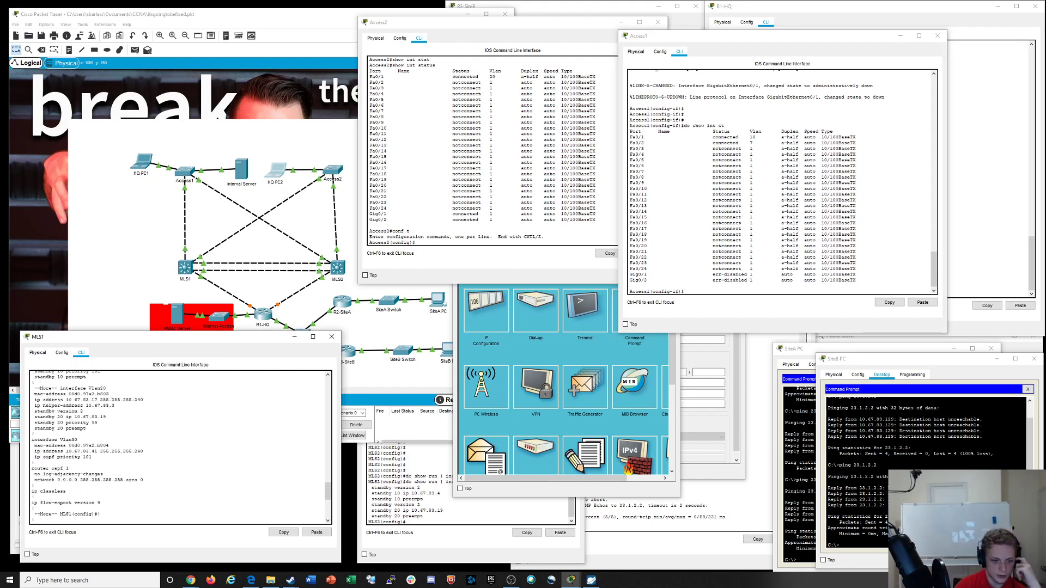
pyautogui.scroll(10, 180, 448)
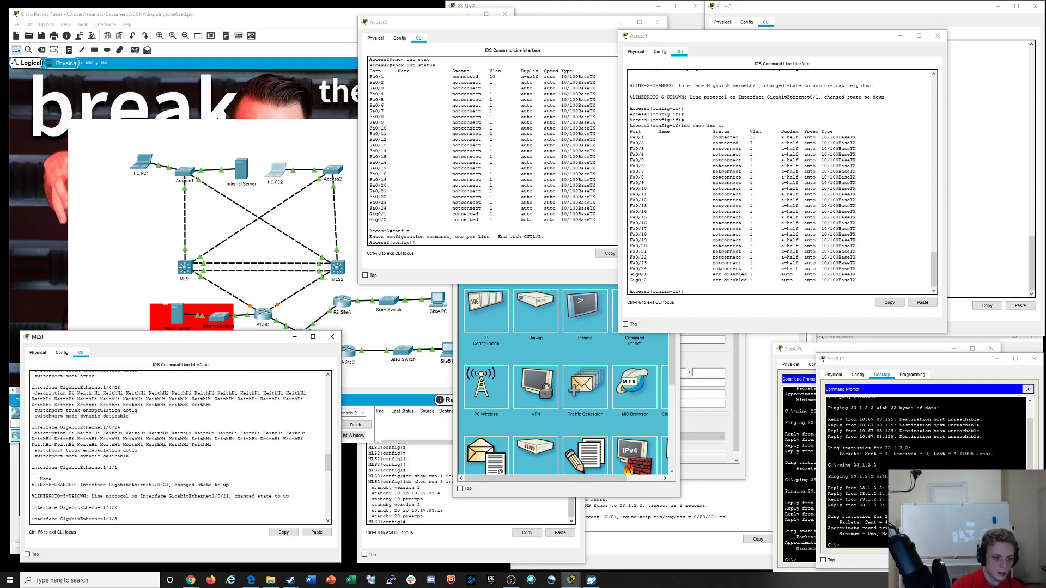
pyautogui.scroll(6, 180, 448)
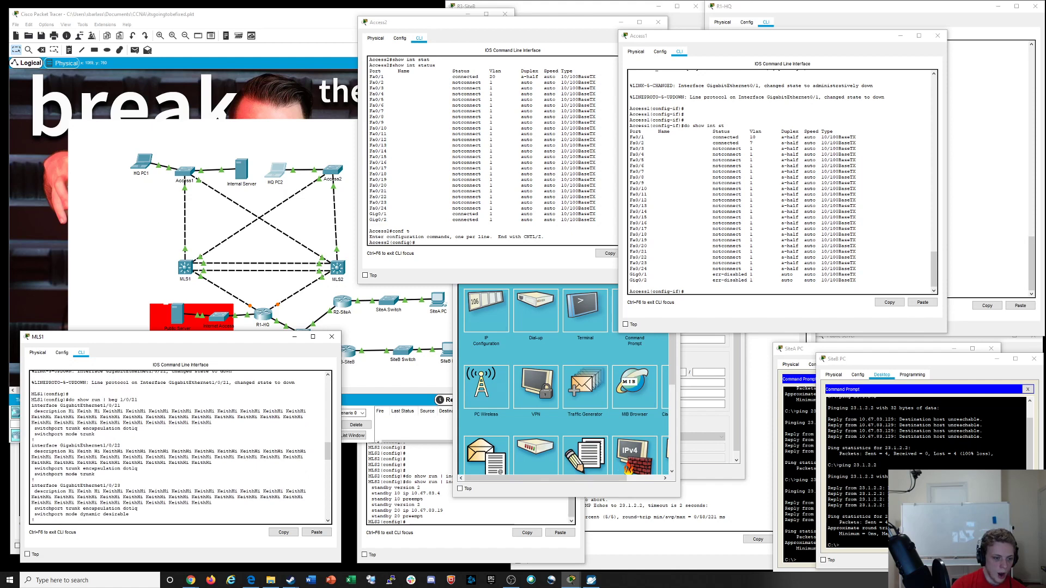
pyautogui.moveTo(95, 434); pyautogui.dragTo(31, 406)
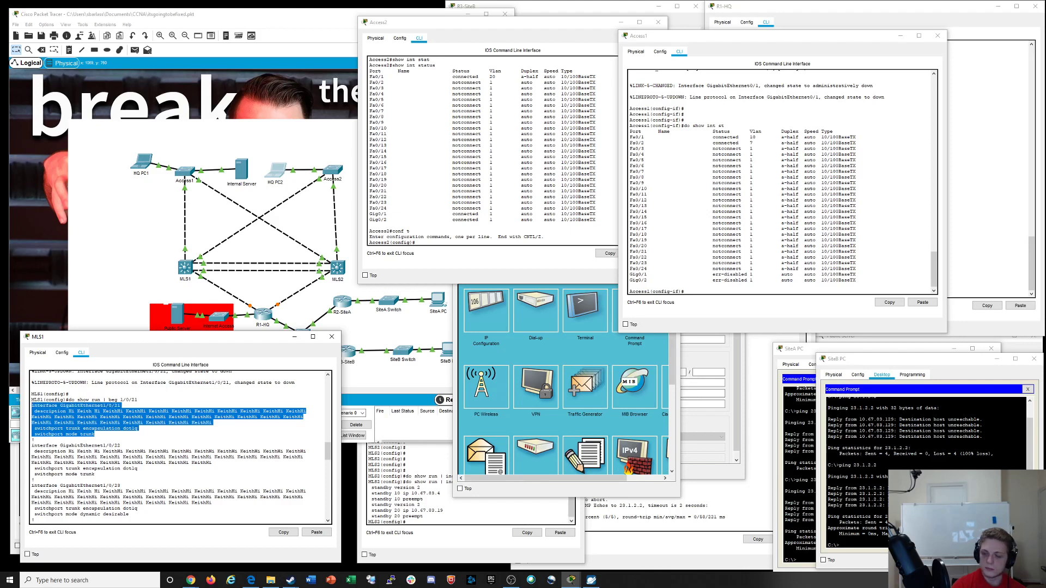
# Compare it with the GigabitEthernet0/1 configuration in Access1's earlier show run | beg Gig output
pyautogui.click(752, 280)
pyautogui.scroll(16, 752, 280)
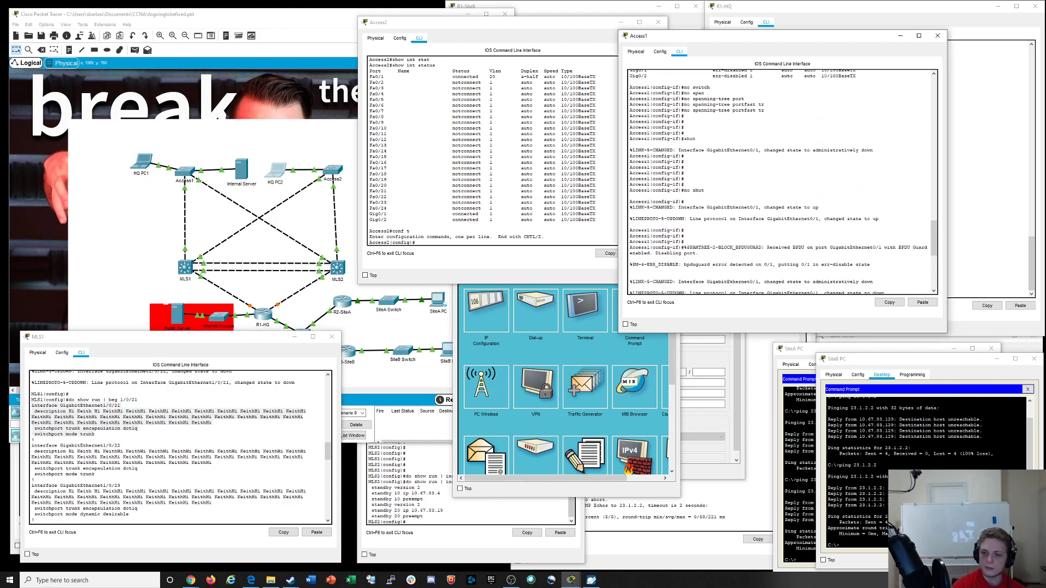
pyautogui.scroll(8, 752, 280)
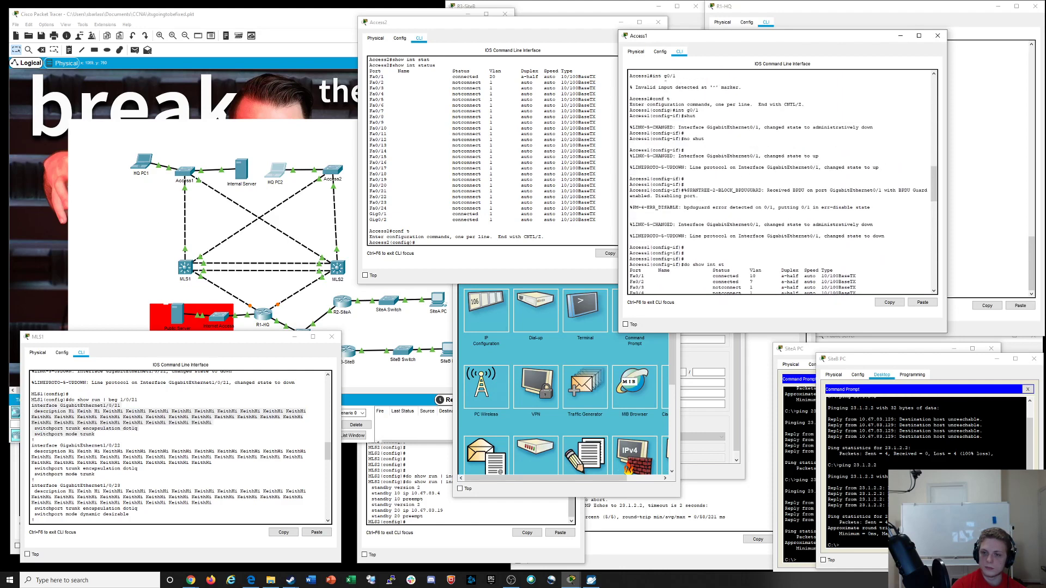
pyautogui.scroll(6, 752, 280)
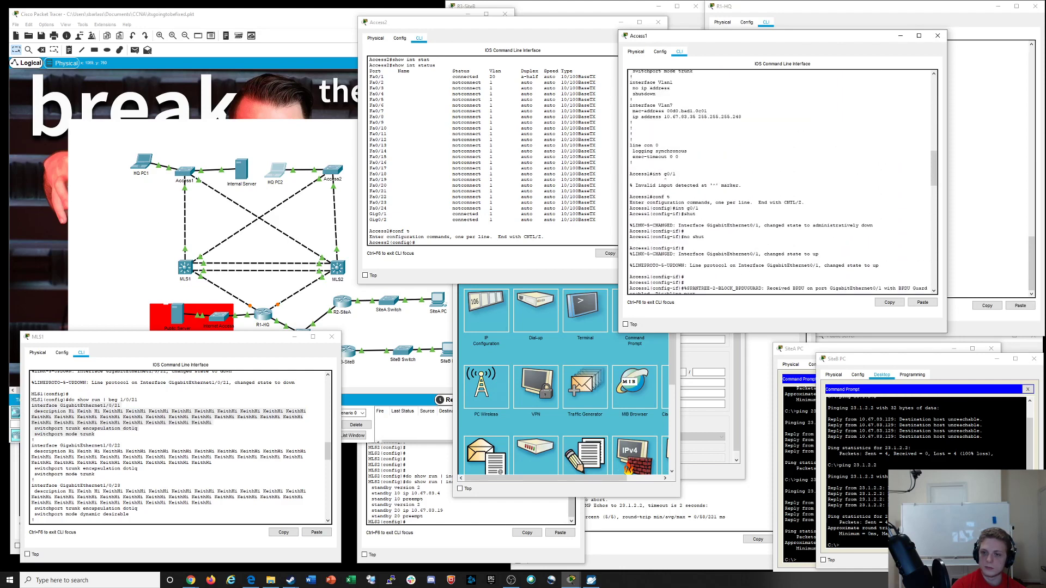
pyautogui.scroll(6, 780, 182)
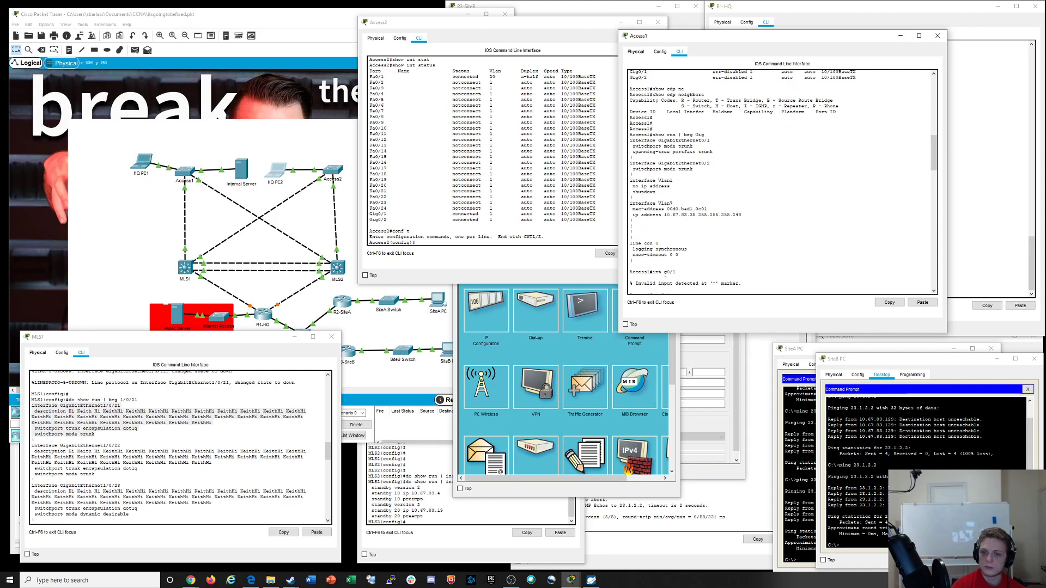
pyautogui.moveTo(712, 152); pyautogui.dragTo(629, 140)
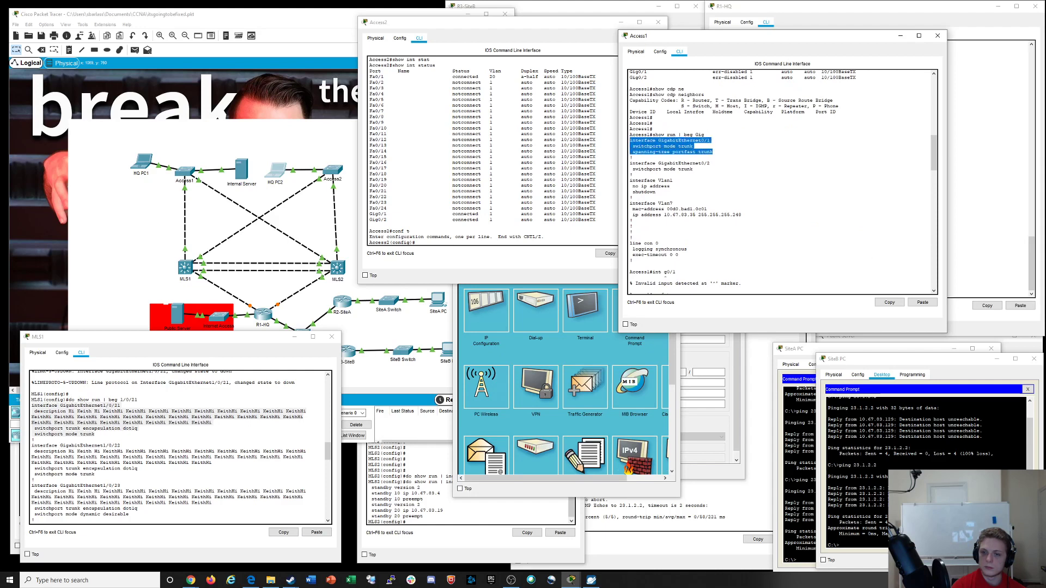
pyautogui.scroll(-20, 780, 182)
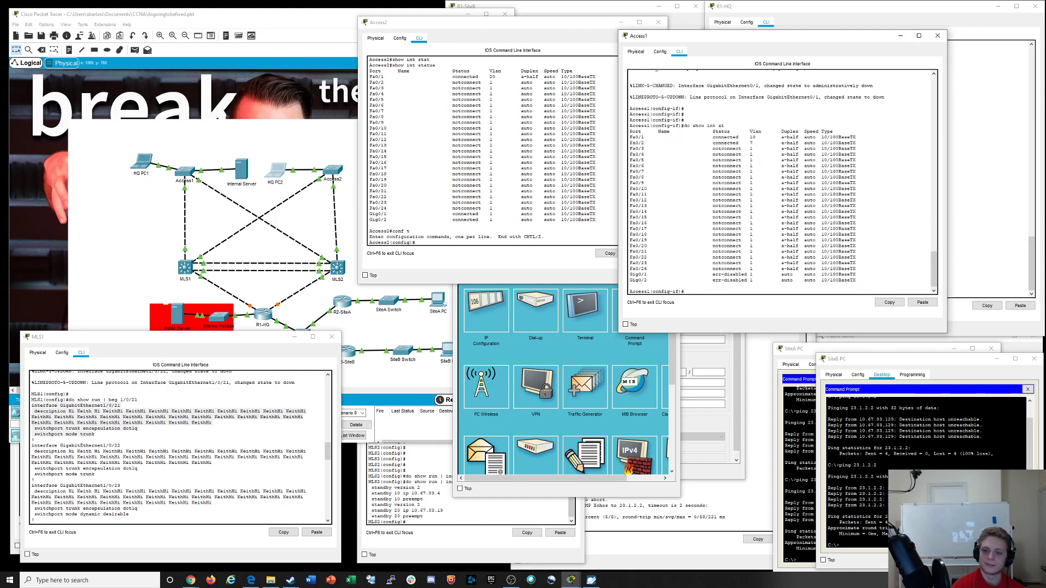
# Try to set dot1q trunk encapsulation on Access1's g0/1 with switch trunk encap dot
pyautogui.write('s')
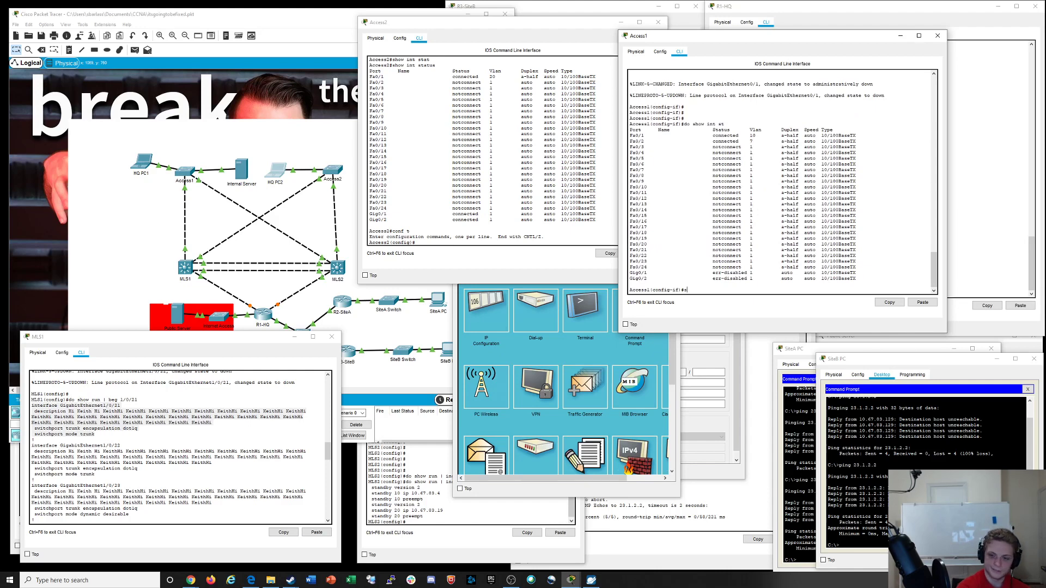
pyautogui.write('witch')
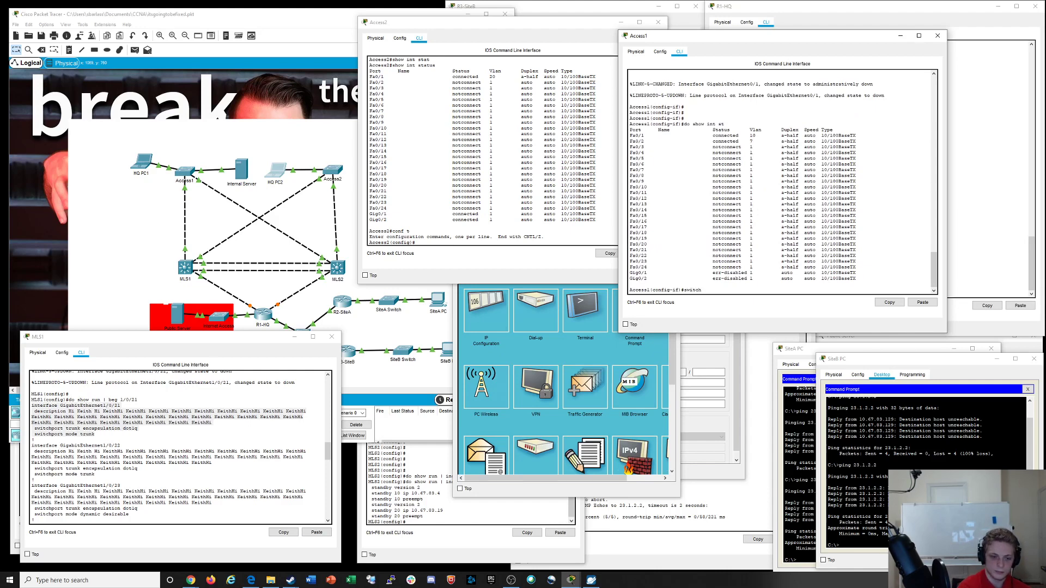
pyautogui.write(' tr')
pyautogui.press('Tab')
pyautogui.write('en')
pyautogui.press('Tab')
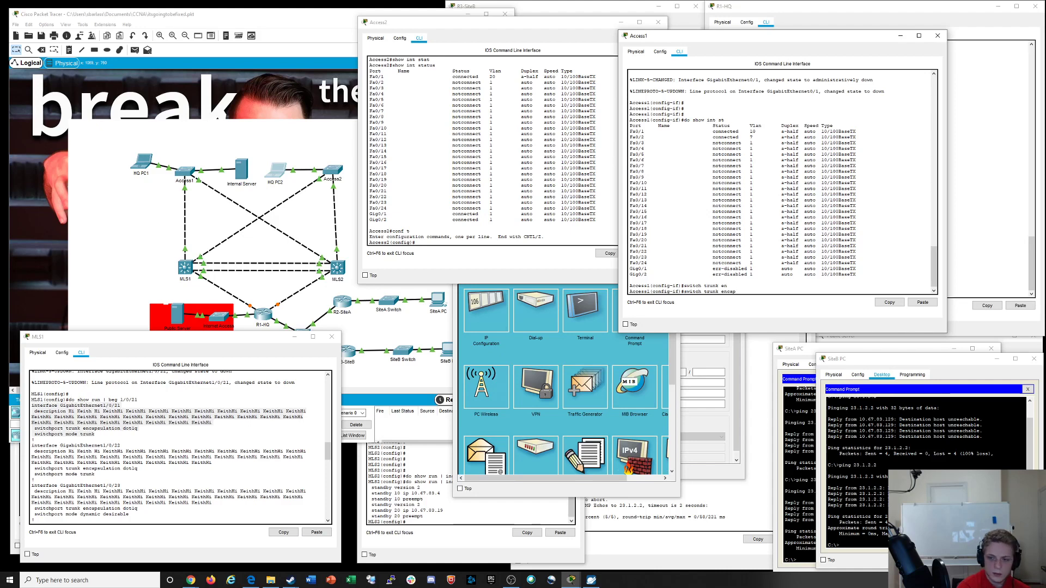
pyautogui.write('dot')
pyautogui.press('Return')
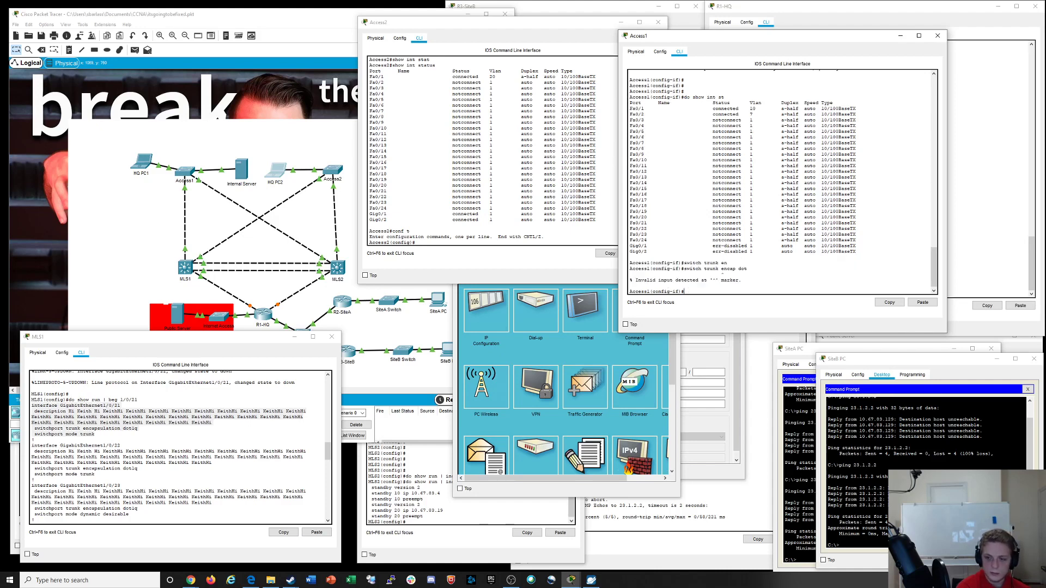
# List the options available for the switch trunk command on Access1 with context help, and clear the command line
pyautogui.press('Up')
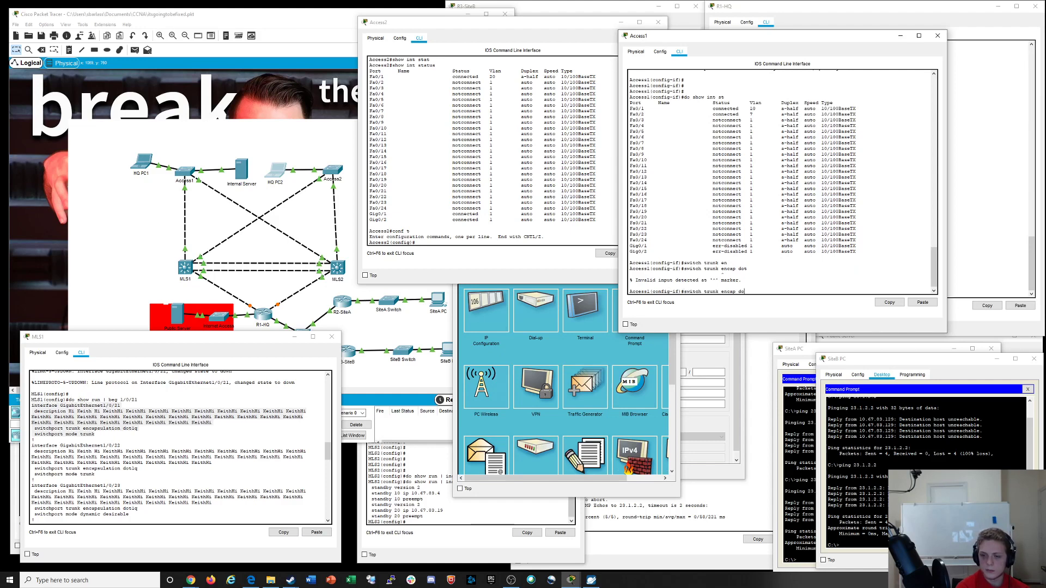
pyautogui.press('BackSpace')
pyautogui.press('BackSpace')
pyautogui.press('BackSpace')
pyautogui.press('BackSpace')
pyautogui.press('BackSpace')
pyautogui.press('BackSpace')
pyautogui.press('BackSpace')
pyautogui.press('BackSpace')
pyautogui.press('BackSpace')
pyautogui.write('?')
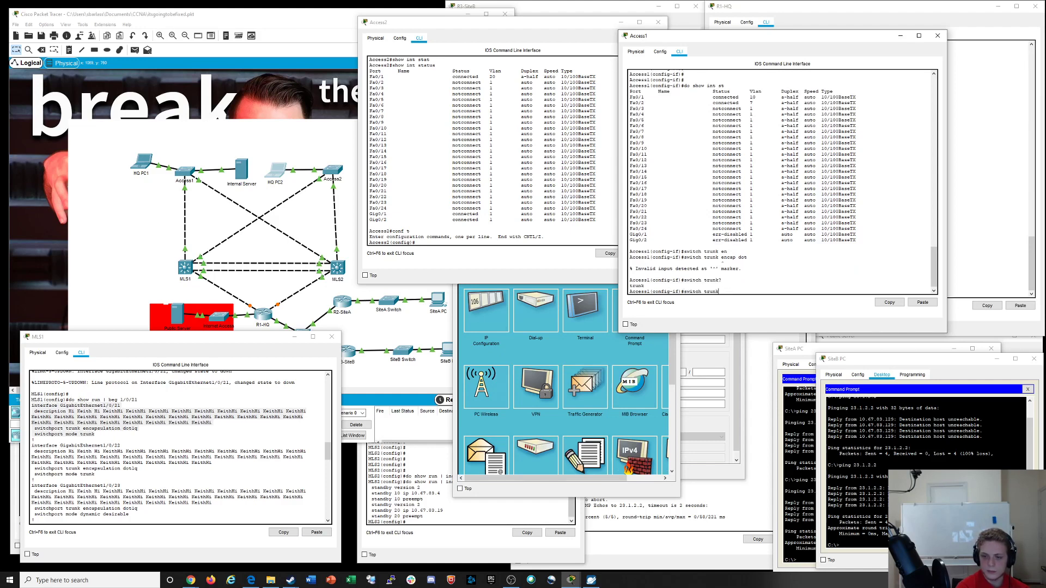
pyautogui.write('? ?')
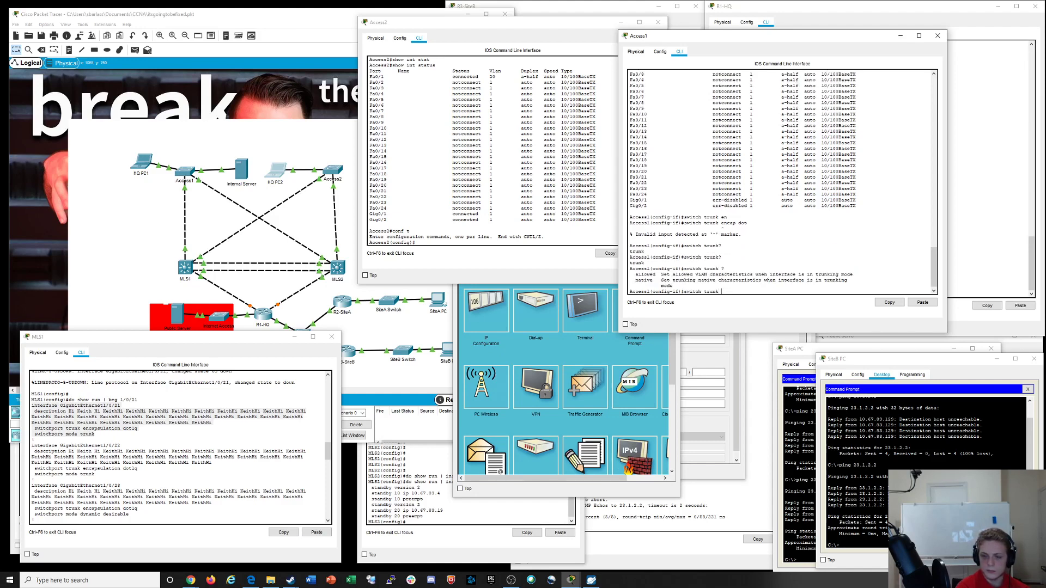
pyautogui.press('BackSpace')
pyautogui.press('BackSpace')
pyautogui.press('BackSpace')
pyautogui.press('BackSpace')
pyautogui.press('BackSpace')
pyautogui.press('BackSpace')
pyautogui.press('BackSpace')
pyautogui.press('BackSpace')
pyautogui.press('BackSpace')
pyautogui.press('BackSpace')
pyautogui.press('BackSpace')
pyautogui.press('BackSpace')
pyautogui.press('BackSpace')
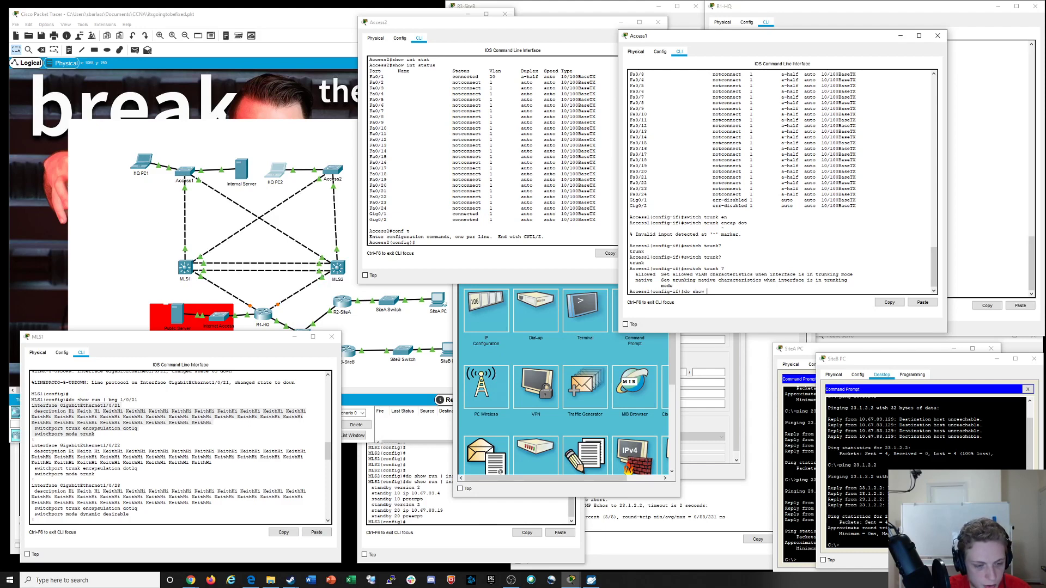
# Check Access1's trunk interfaces with do show int trun
pyautogui.write('int trun')
pyautogui.press('Tab')
pyautogui.press('Return')
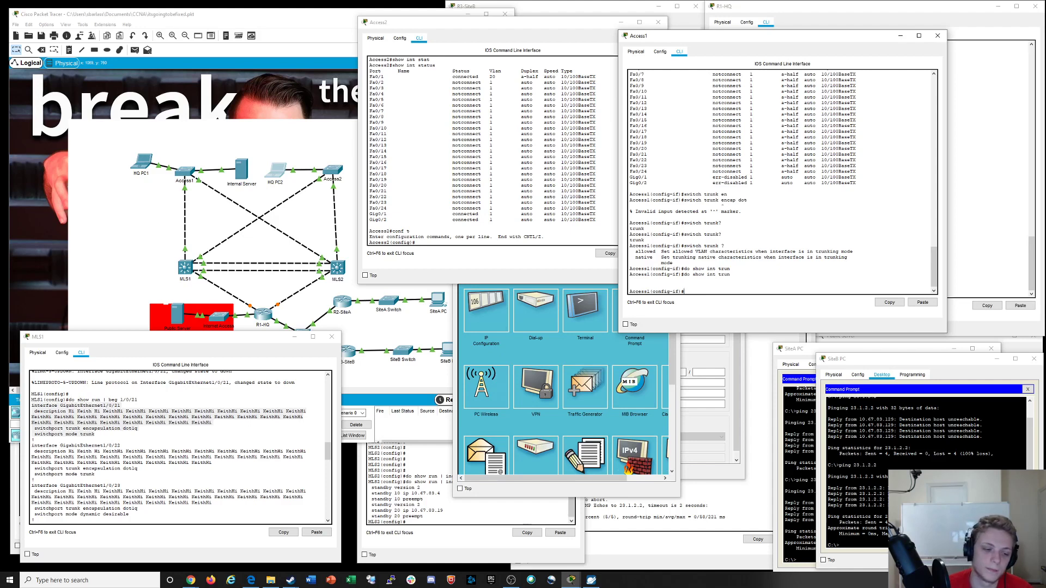
# Display MLS1's trunk interfaces with do show int trunk
pyautogui.click(181, 447)
pyautogui.write('do show')
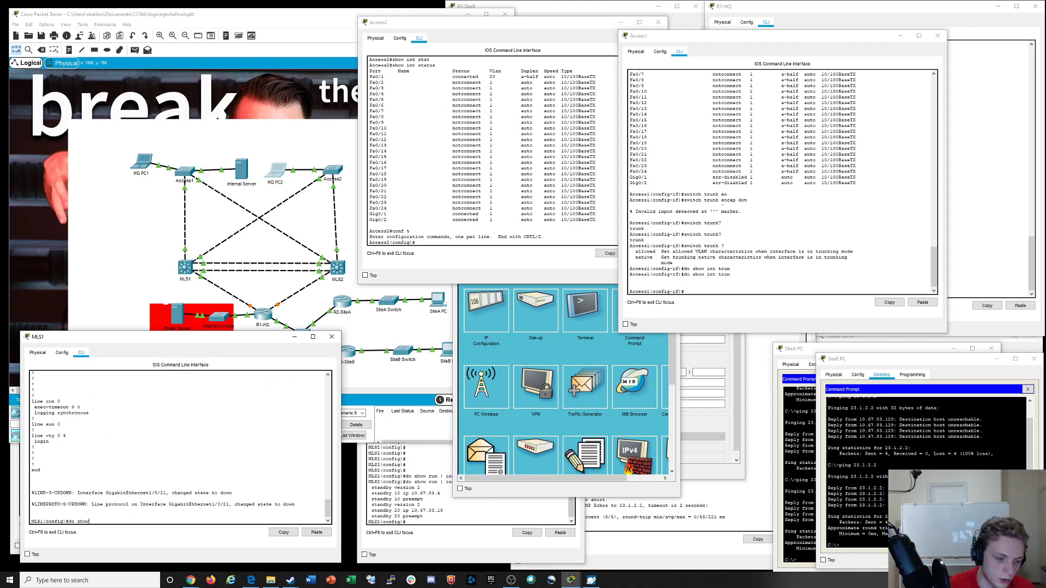
pyautogui.write(' int trunk')
pyautogui.press('Return')
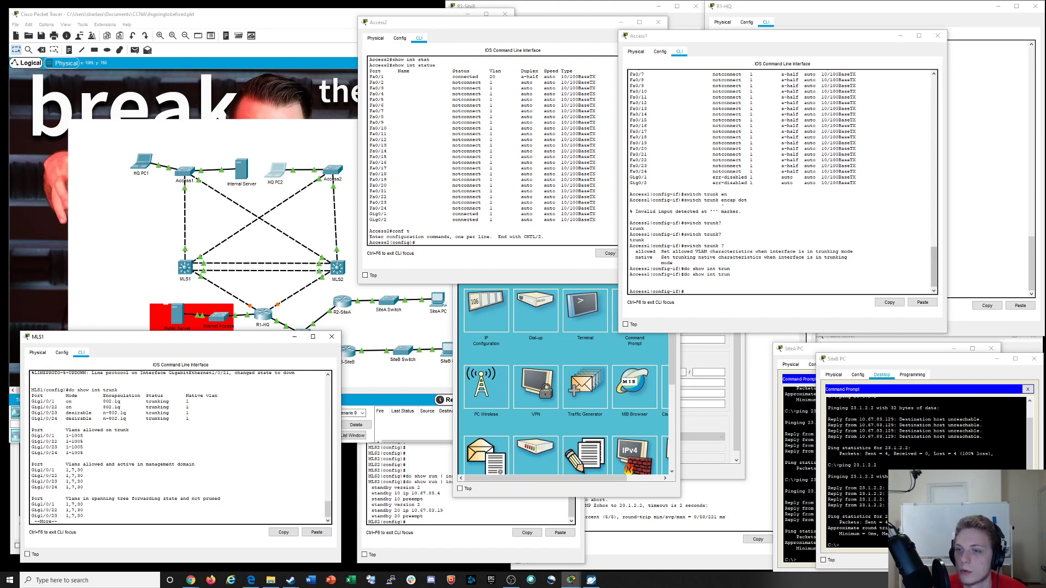
# Review the trunk listing on MLS1 through to its end
pyautogui.scroll(4, 780, 183)
pyautogui.scroll(-4, 780, 182)
pyautogui.press('space')
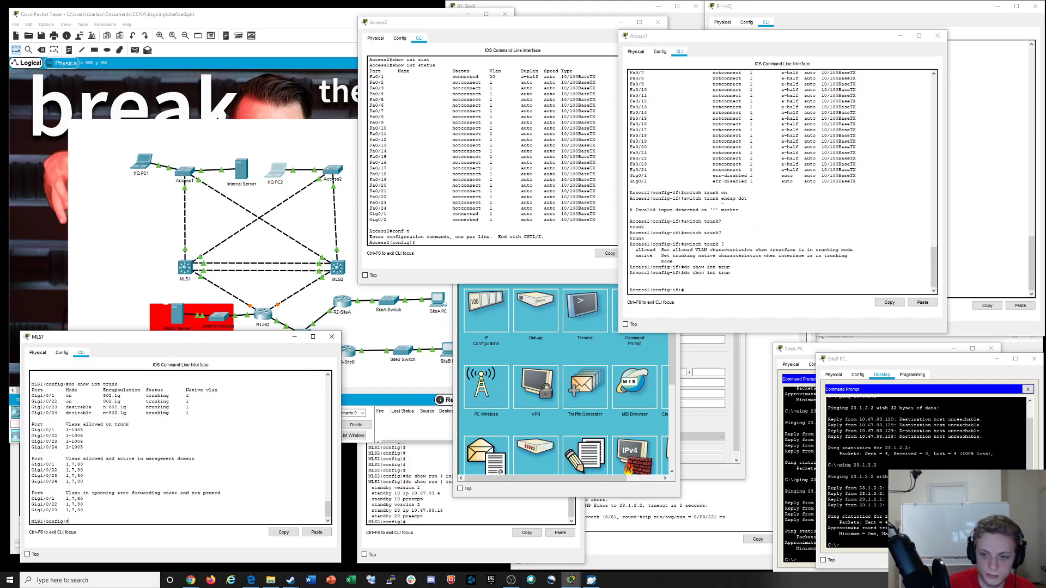
# Display Access1's hardware model and software version with do show ver, through to the end of the output
pyautogui.click(780, 183)
pyautogui.write('do show ')
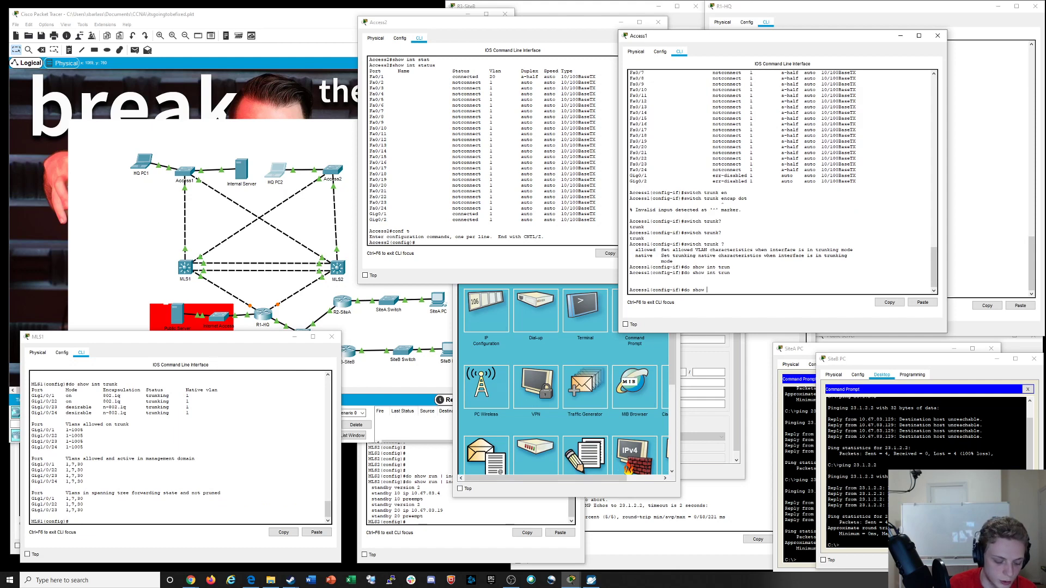
pyautogui.write('vbeer')
pyautogui.press('Return')
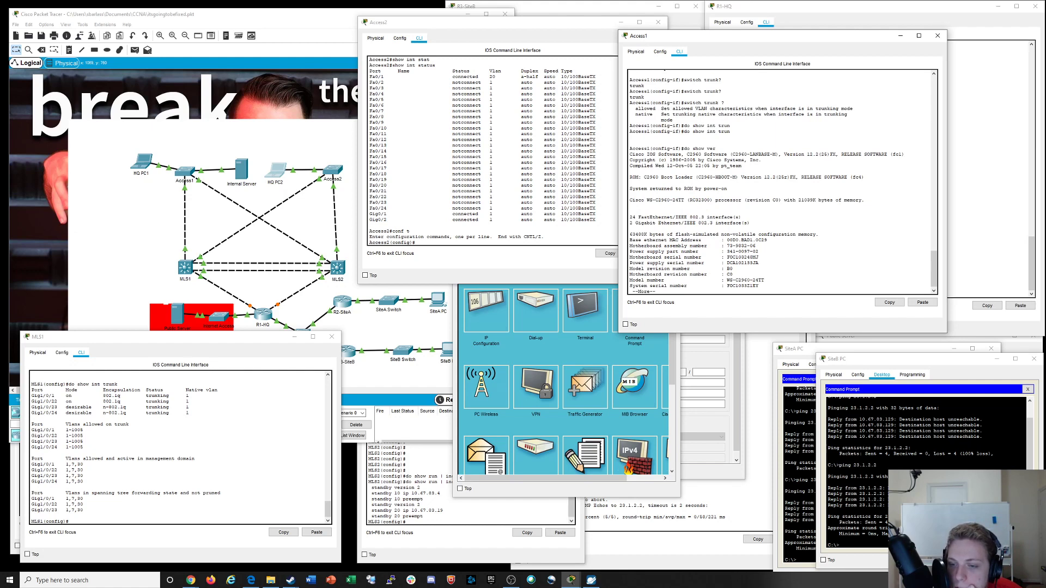
pyautogui.press('space')
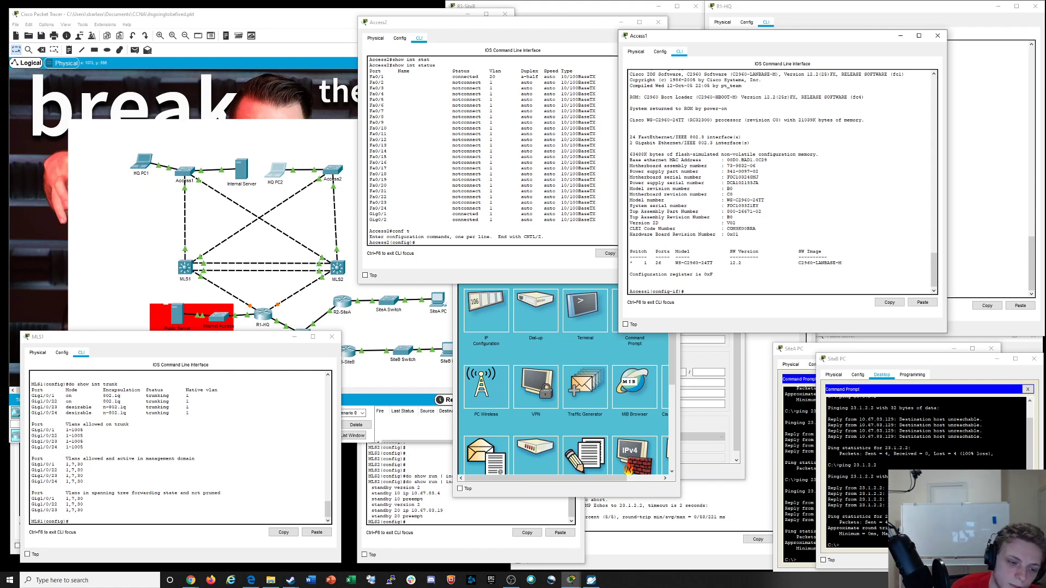
# Display MLS1's running configuration starting at port 1/0/21 with do show run | beg 1/0/21
pyautogui.click(83, 446)
pyautogui.press('Return')
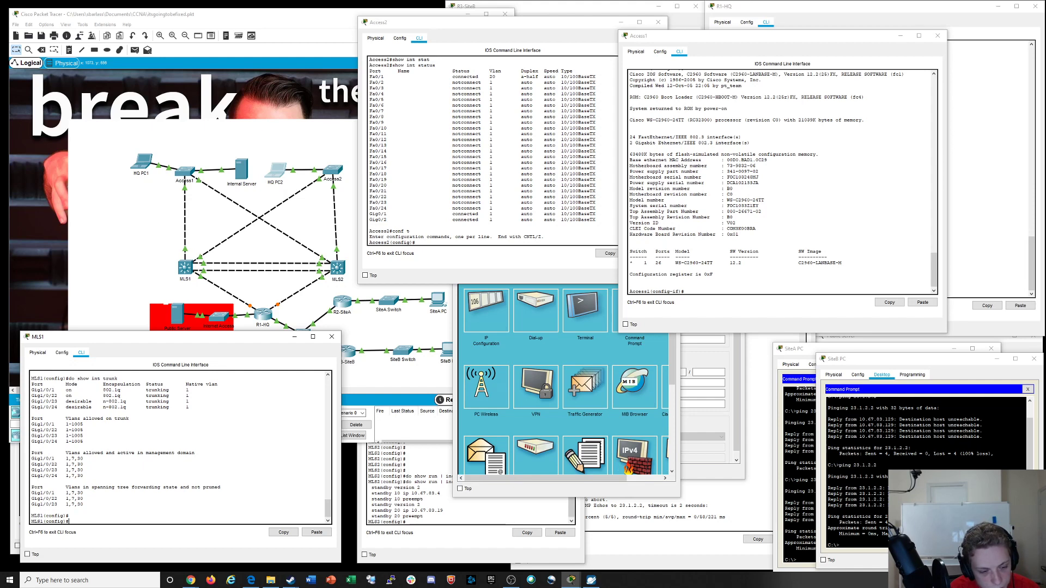
pyautogui.write('do show run | beg 1/0/21')
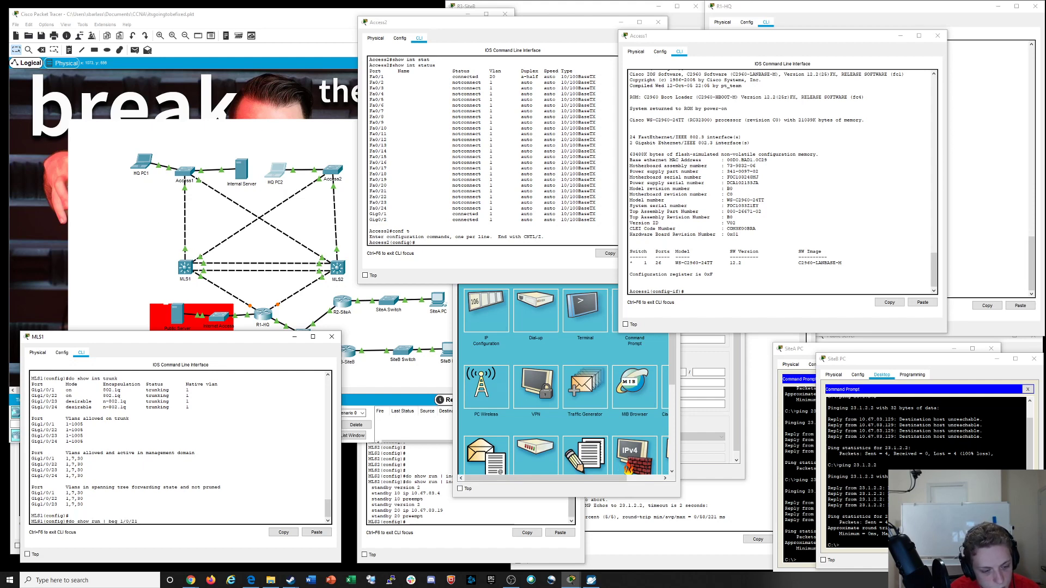
pyautogui.press('Return')
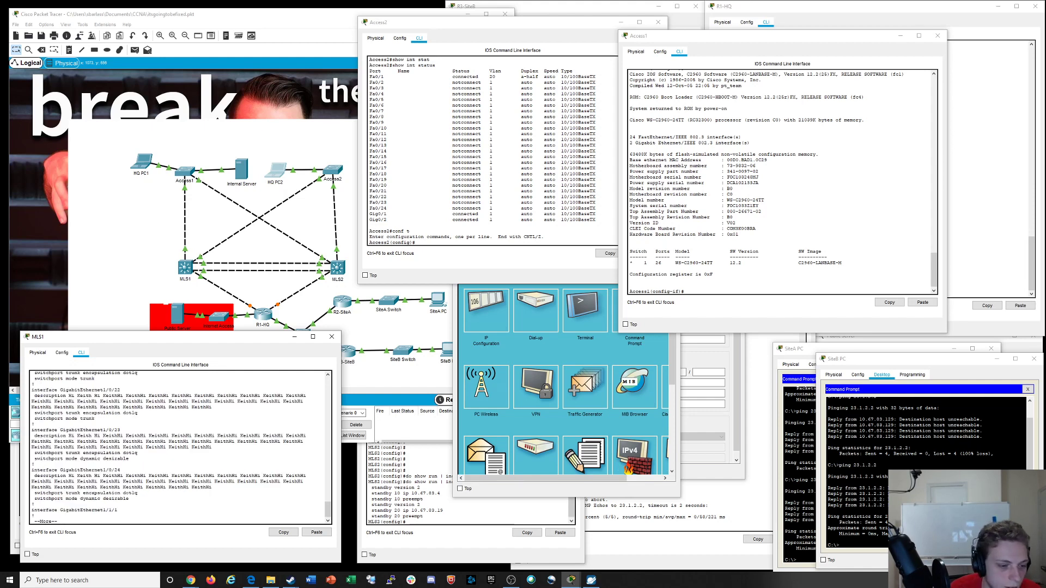
# Compare the trunk encapsulation and switchport mode lines of MLS1's GigabitEthernet1/0/21 through 1/0/24
pyautogui.scroll(1, 168, 447)
pyautogui.moveTo(94, 443); pyautogui.dragTo(32, 437)
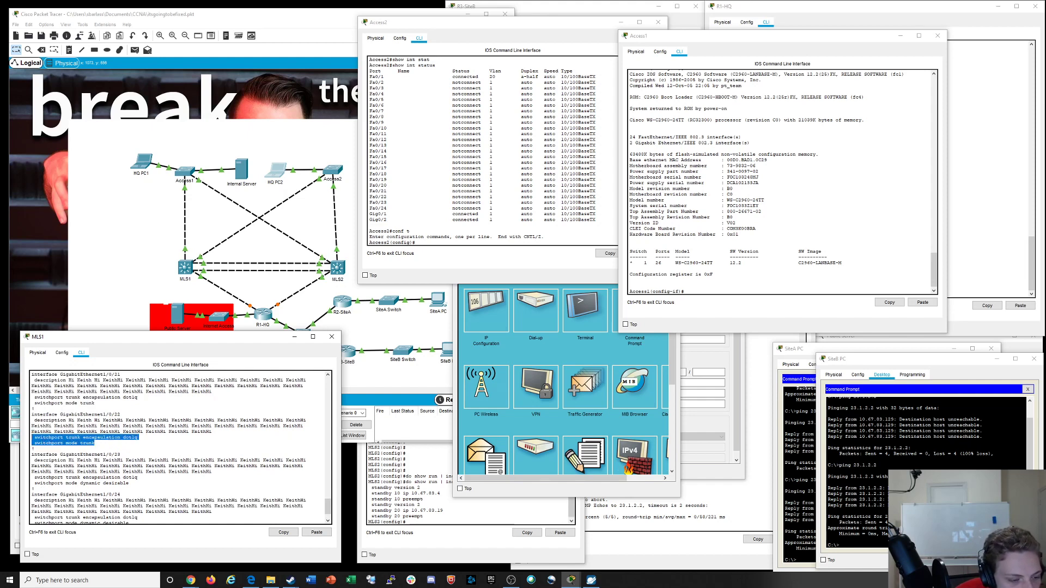
pyautogui.moveTo(95, 403); pyautogui.dragTo(31, 397)
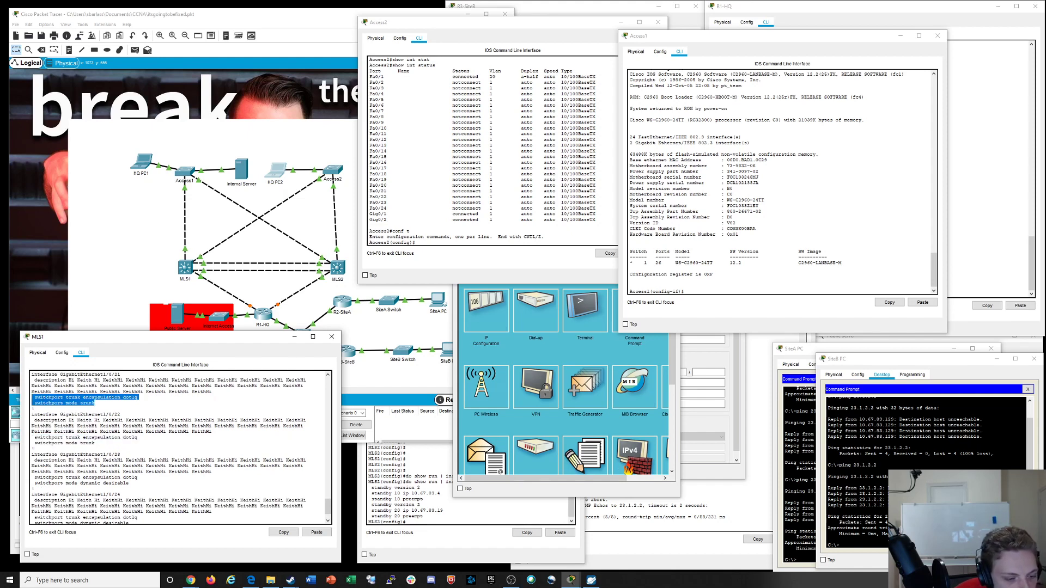
pyautogui.scroll(-1, 180, 446)
pyautogui.moveTo(129, 459); pyautogui.dragTo(32, 440)
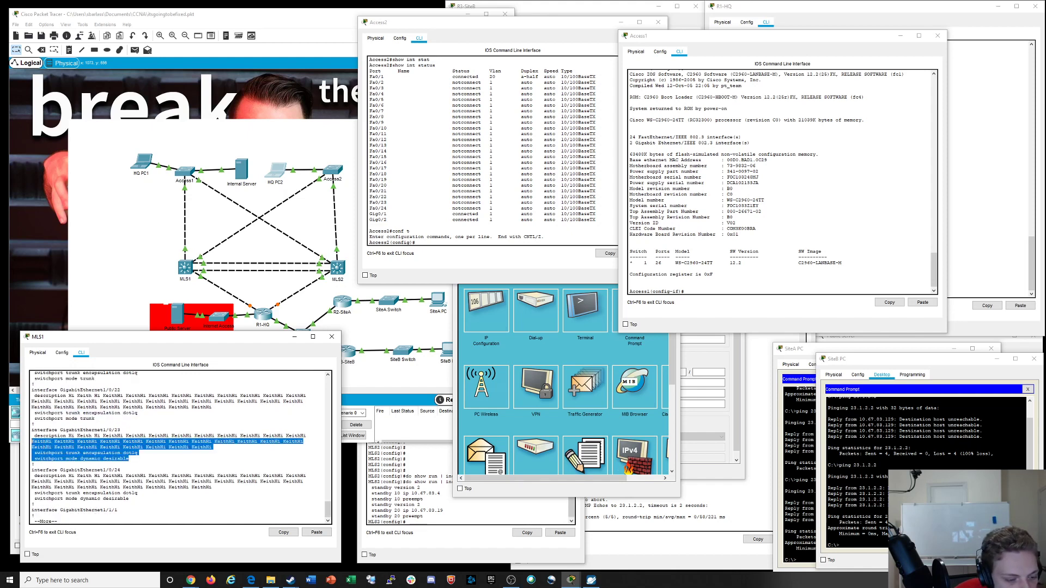
pyautogui.moveTo(129, 499); pyautogui.dragTo(31, 487)
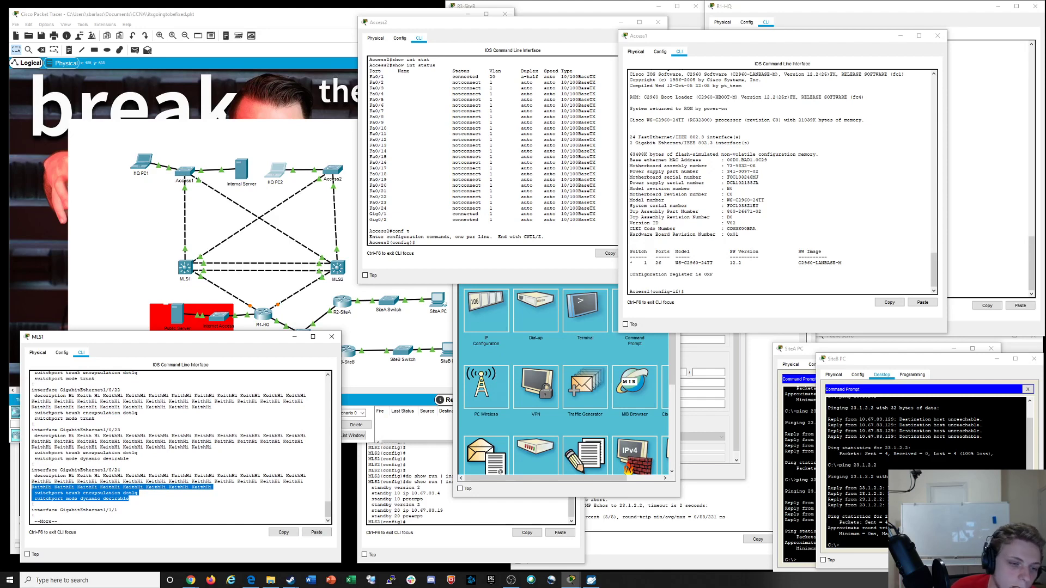
# Unplug the MLS1 end of the Access1 link and reconnect it to GigabitEthernet1/0/21
pyautogui.click(185, 248)
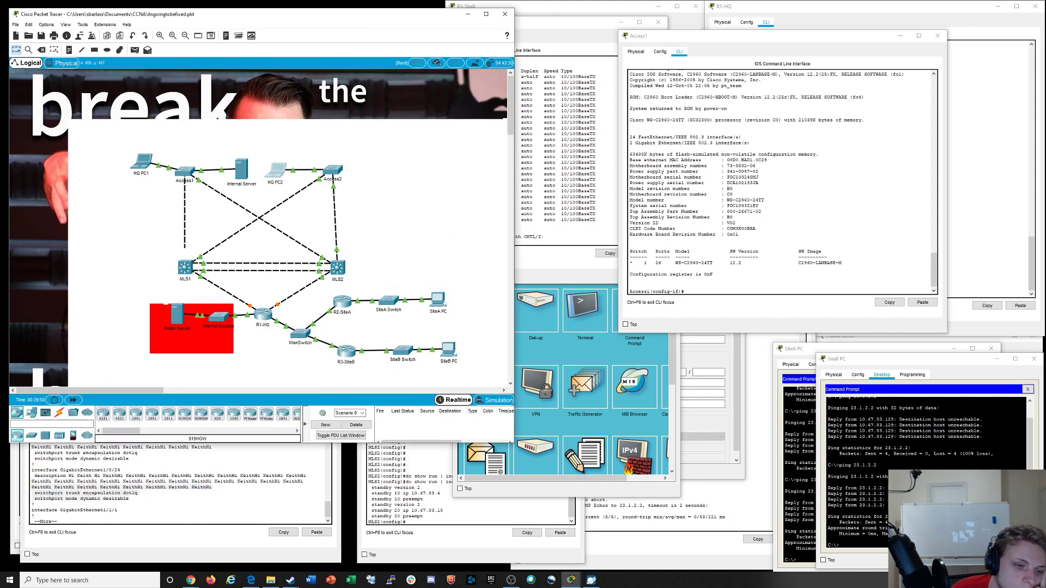
pyautogui.click(184, 262)
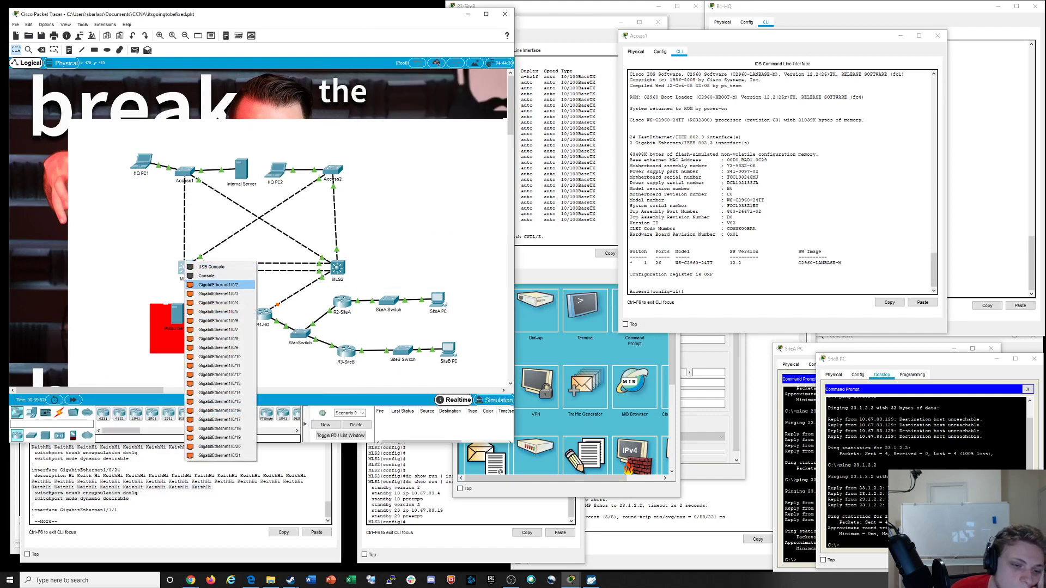
pyautogui.click(218, 455)
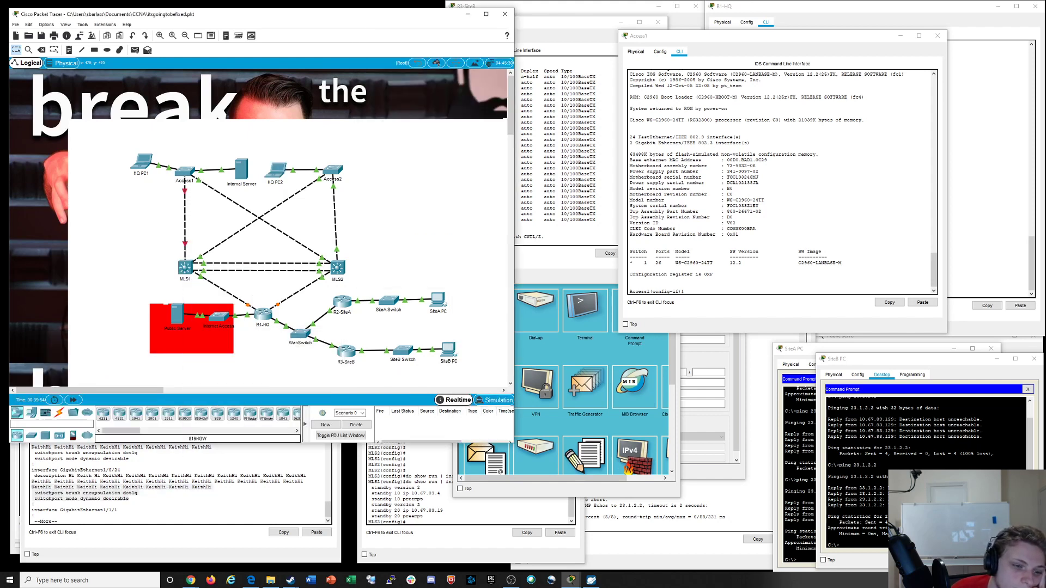
# Exit configuration mode on Access1 and enable console messages with terminal monitor
pyautogui.click(712, 274)
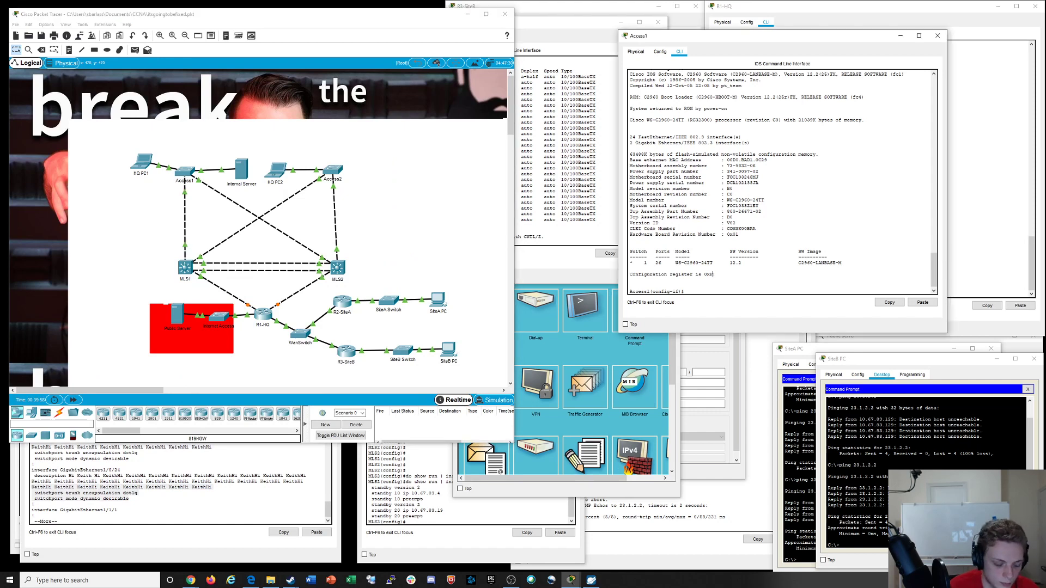
pyautogui.write('exit')
pyautogui.press('Return')
pyautogui.write('exit')
pyautogui.press('Return')
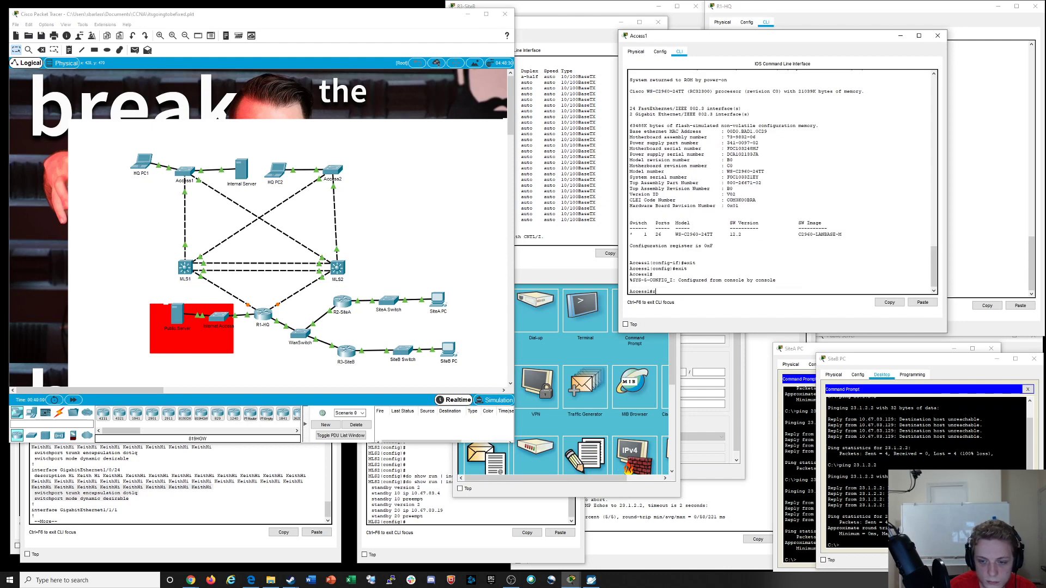
pyautogui.write('termin')
pyautogui.press('Tab')
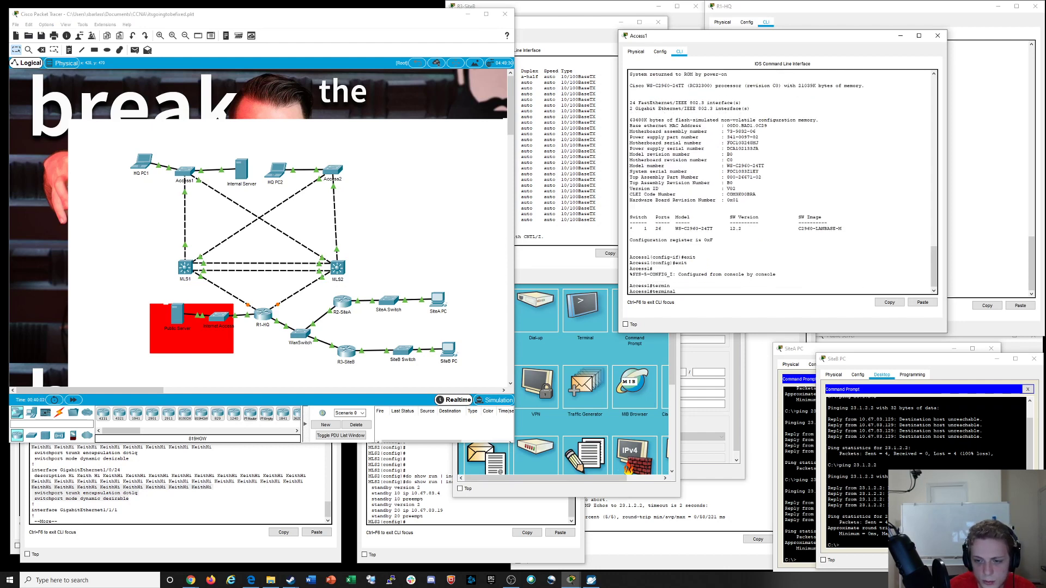
pyautogui.write('mon')
pyautogui.press('Tab')
pyautogui.press('Return')
pyautogui.press('Return')
pyautogui.press('Return')
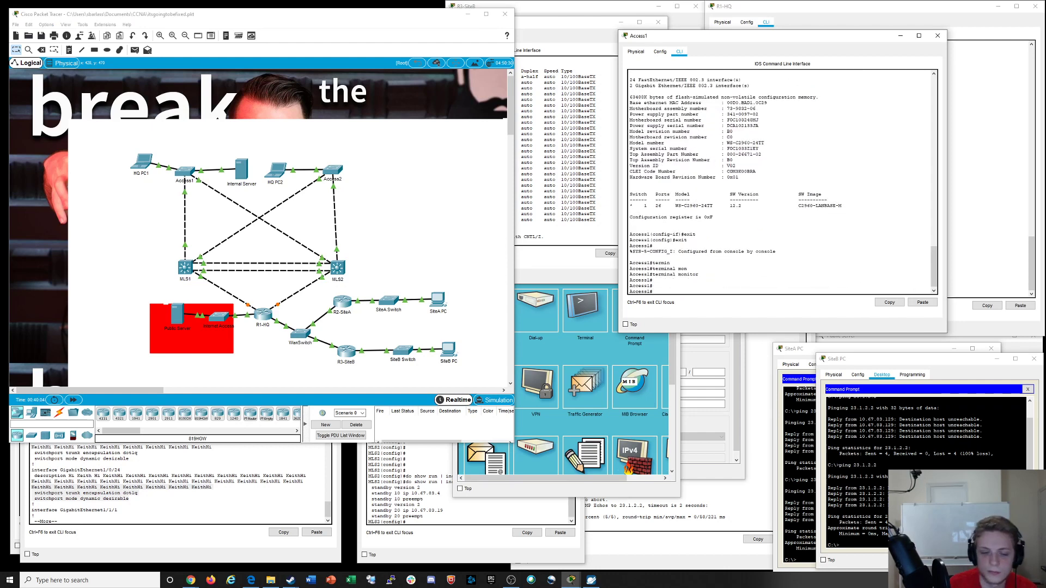
# Display the status of all Access1 interfaces with show int status
pyautogui.click(184, 249)
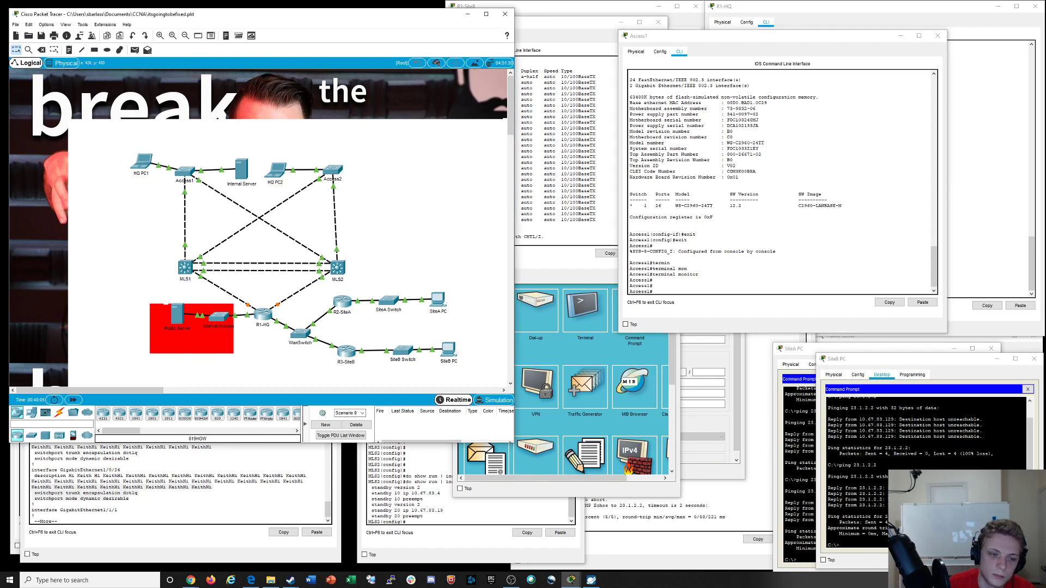
pyautogui.click(630, 257)
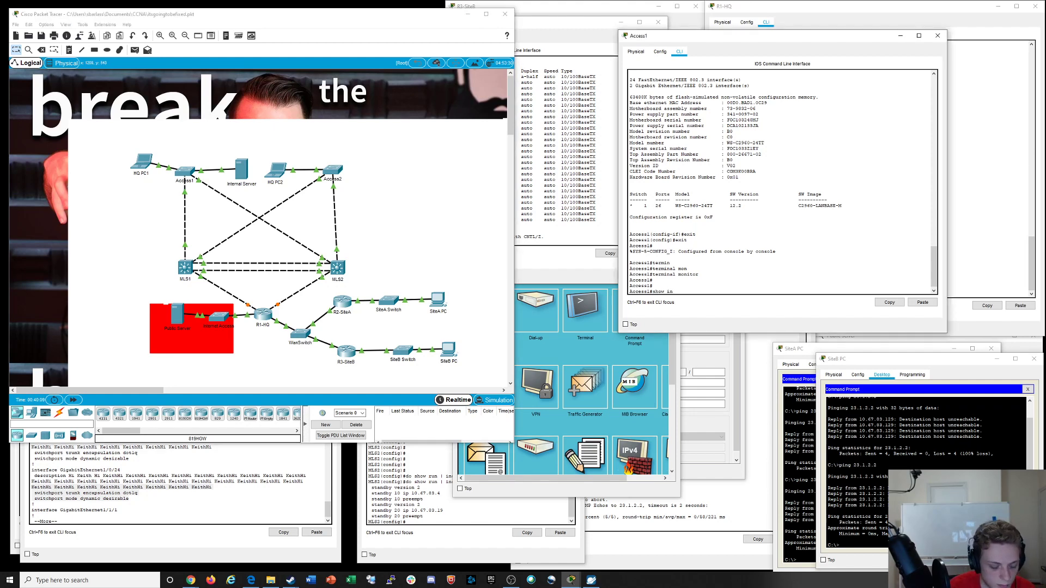
pyautogui.write('show int stat')
pyautogui.press('Tab')
pyautogui.press('Return')
pyautogui.press('space')
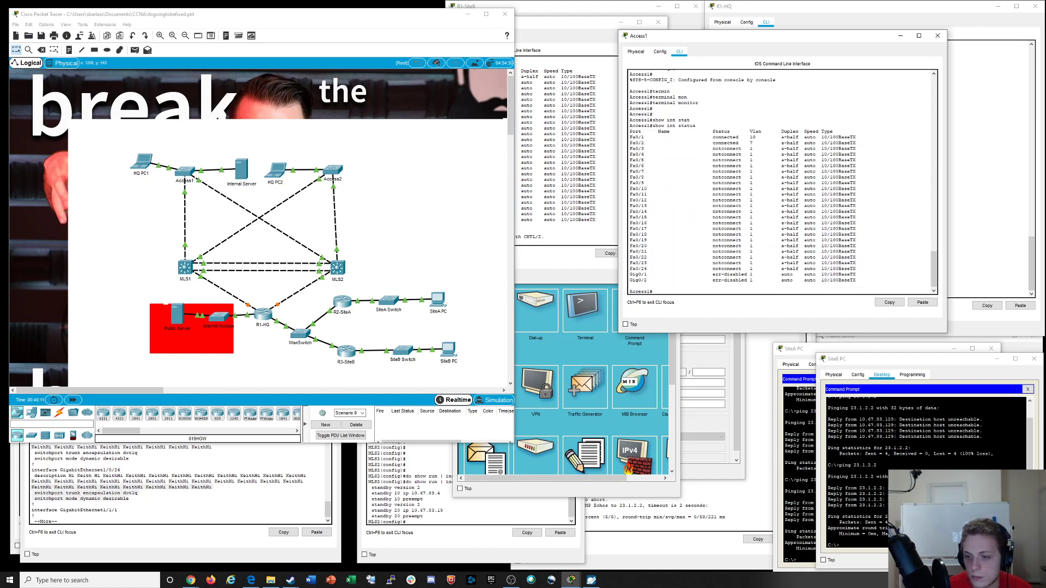
# Reseat the Access1 link on MLS1's GigabitEthernet1/0/21 again and recheck Access1's ports with show int status
pyautogui.click(183, 264)
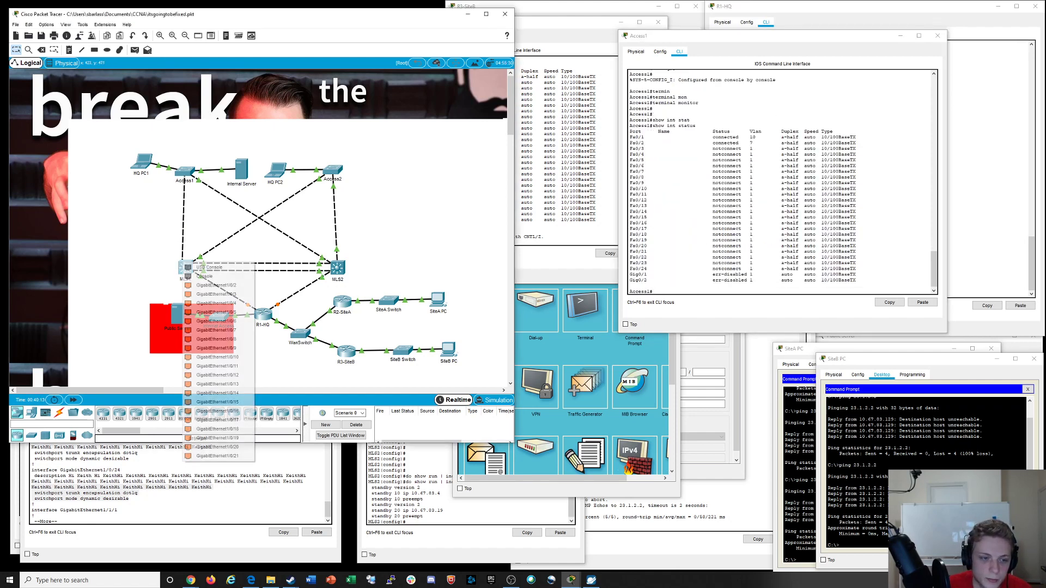
pyautogui.click(213, 455)
pyautogui.click(719, 272)
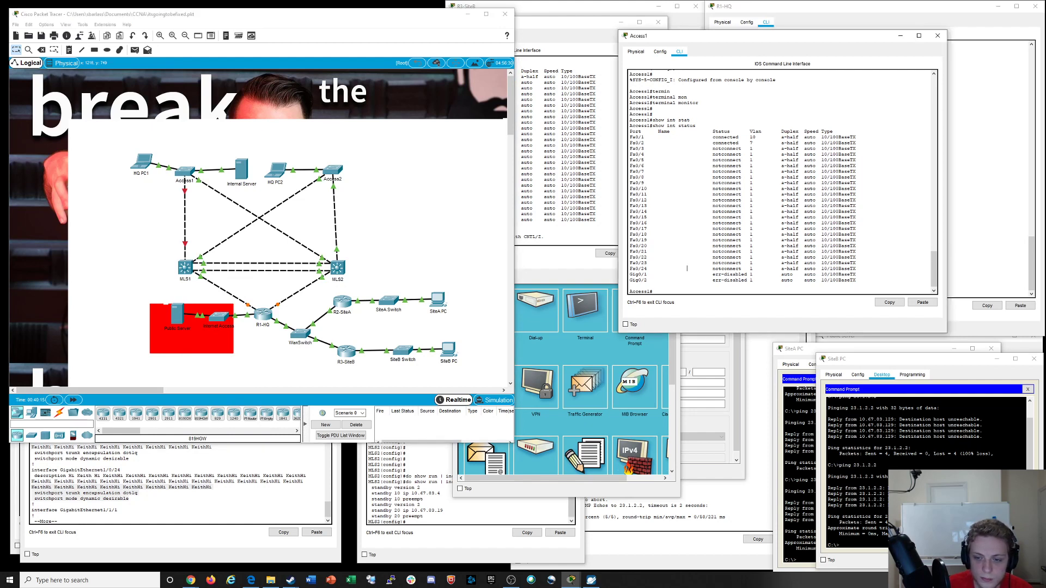
pyautogui.press('Up')
pyautogui.press('Return')
pyautogui.press('space')
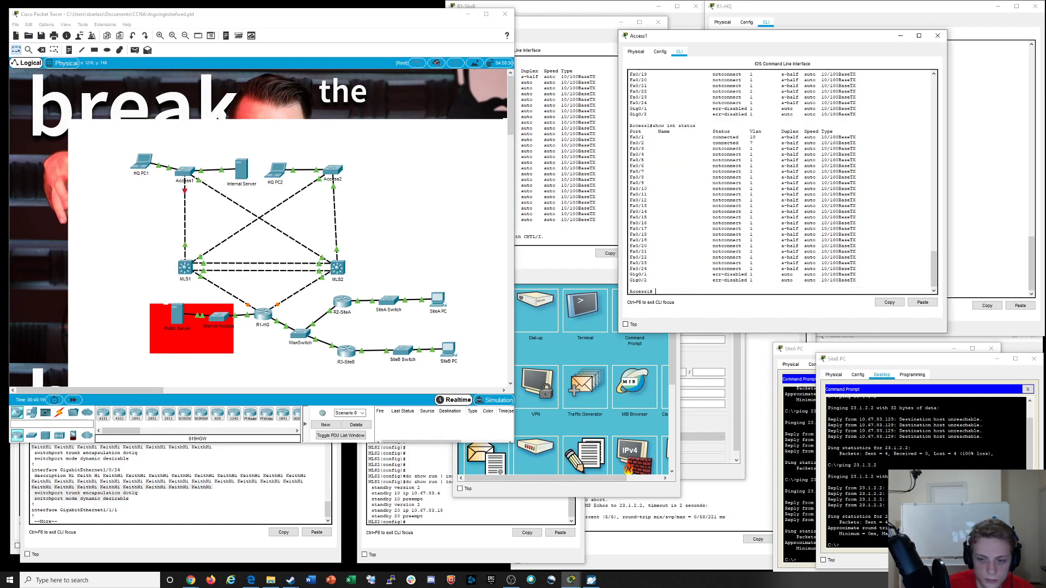
# Try to open interface g0/1 on Access1 from privileged EXEC mode
pyautogui.write('int g0/')
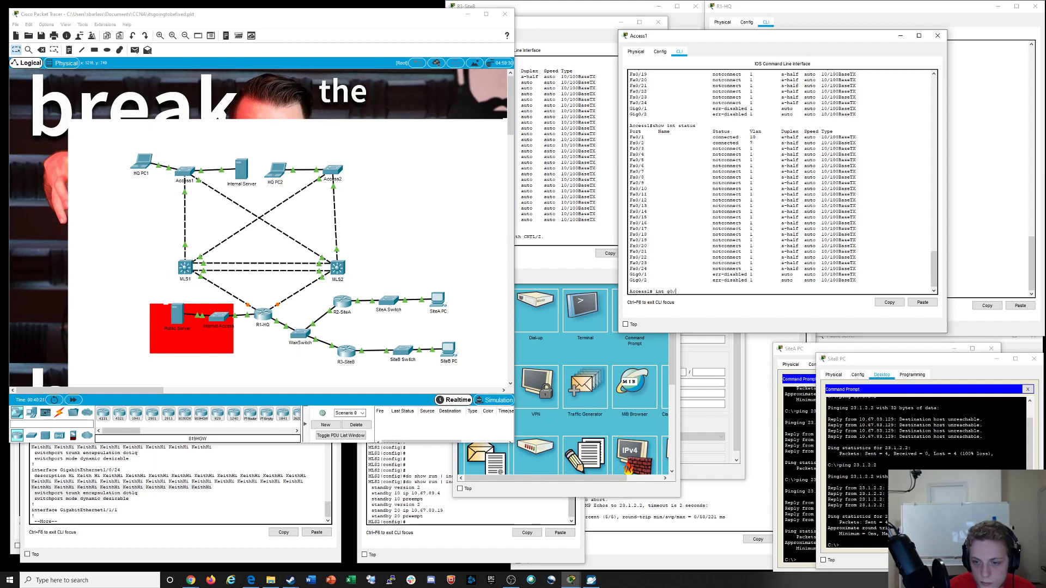
pyautogui.write('2')
pyautogui.press('BackSpace')
pyautogui.write('1')
pyautogui.press('Return')
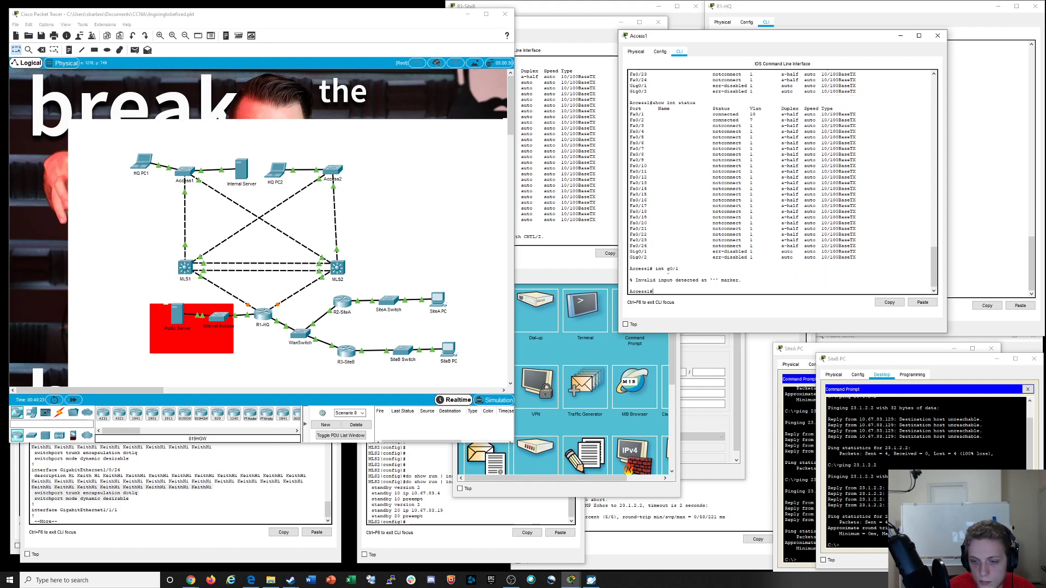
# Enter configuration mode on Access1 and shut down interface g0/1
pyautogui.write('conf t')
pyautogui.press('Return')
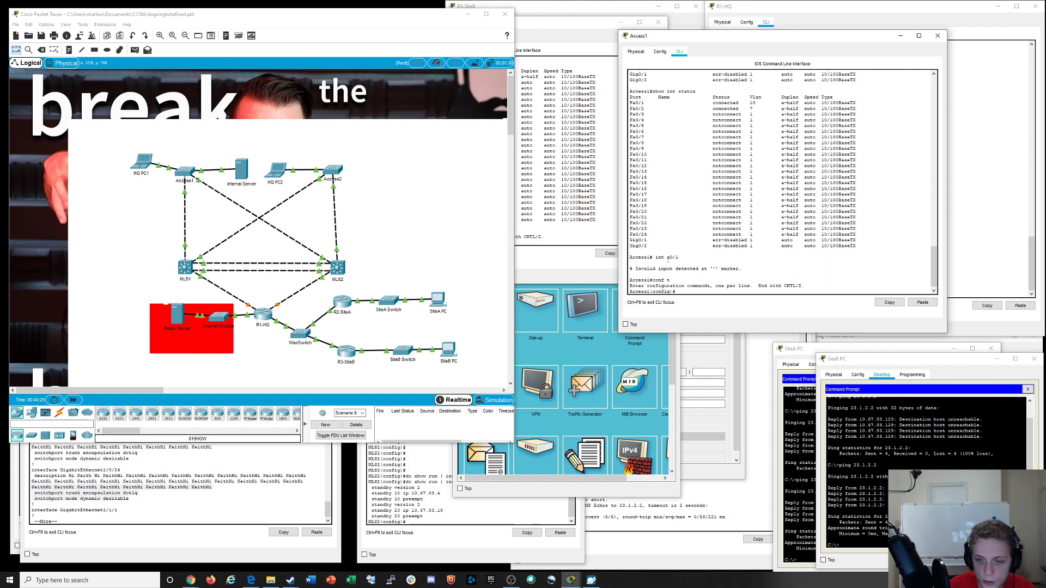
pyautogui.write('int g0/1')
pyautogui.press('Return')
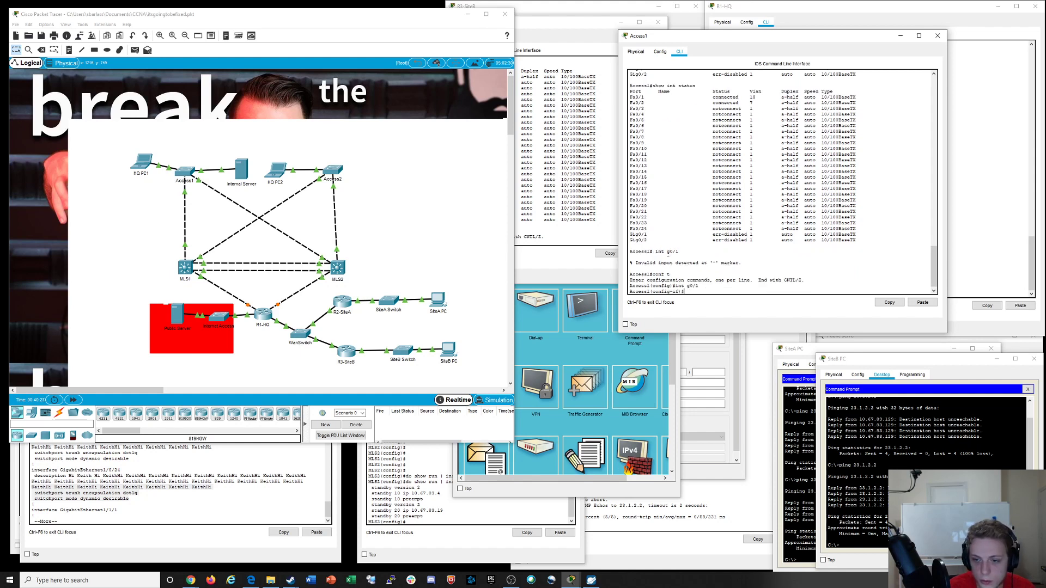
pyautogui.write('shut')
pyautogui.press('Return')
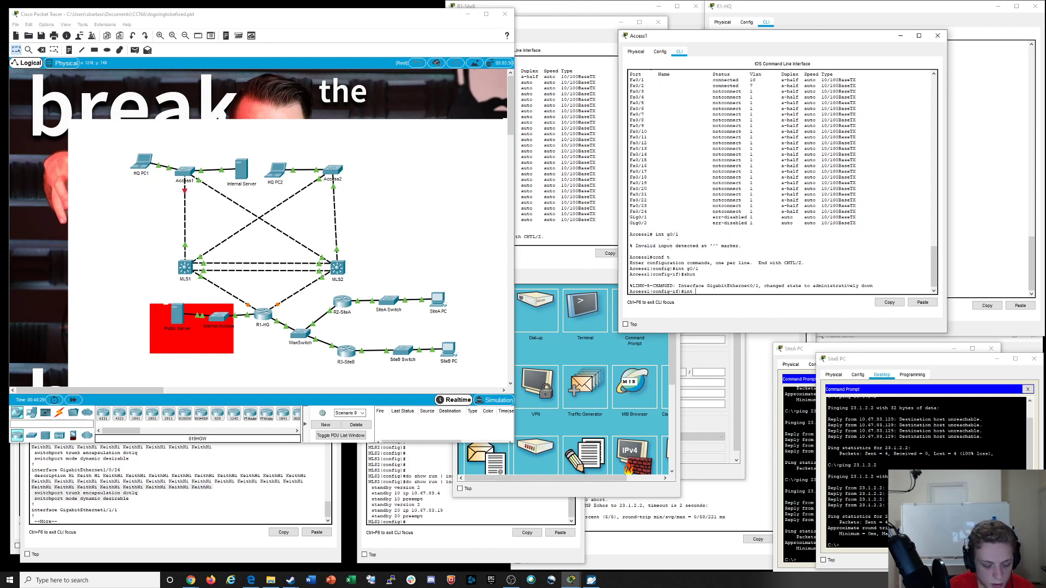
# Shut down interface g0/2 on Access1
pyautogui.write('int g0/2')
pyautogui.press('Return')
pyautogui.write('shut')
pyautogui.press('Return')
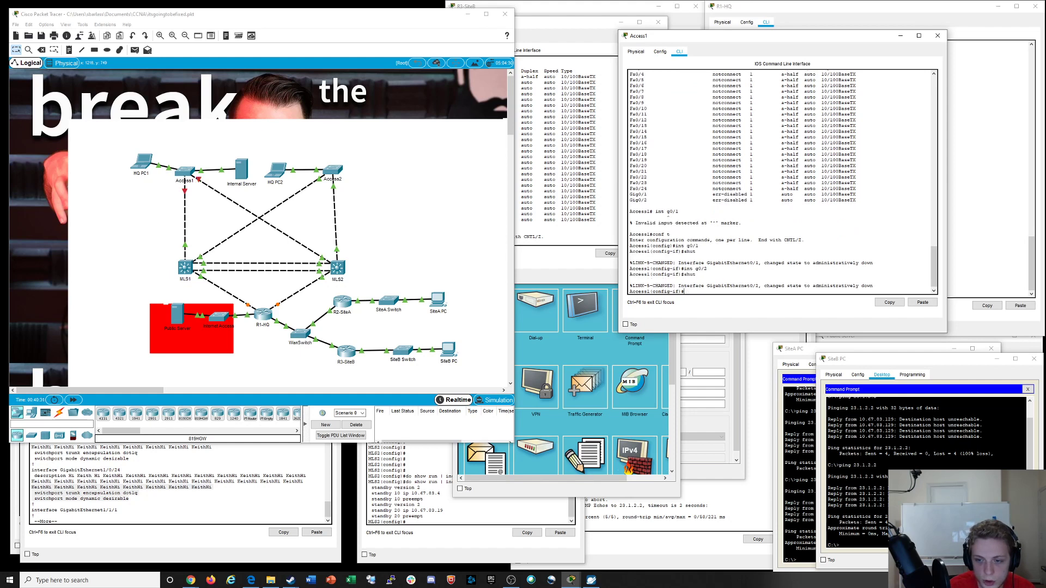
pyautogui.press('Return')
pyautogui.press('Return')
pyautogui.press('Return')
pyautogui.press('Return')
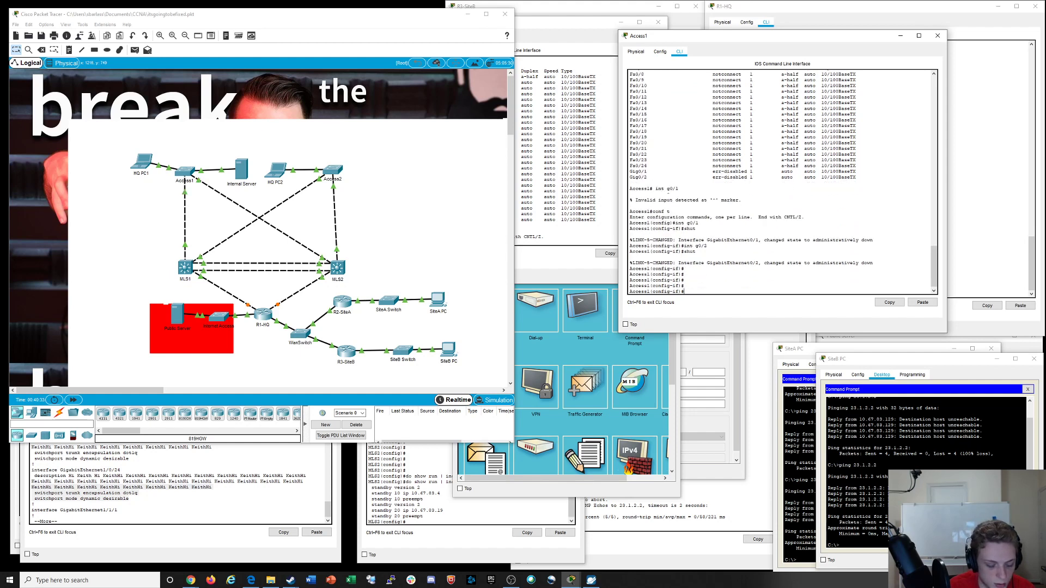
# Bring interface g0/1 on Access1 back up with no shut
pyautogui.write('int g0/1')
pyautogui.press('Return')
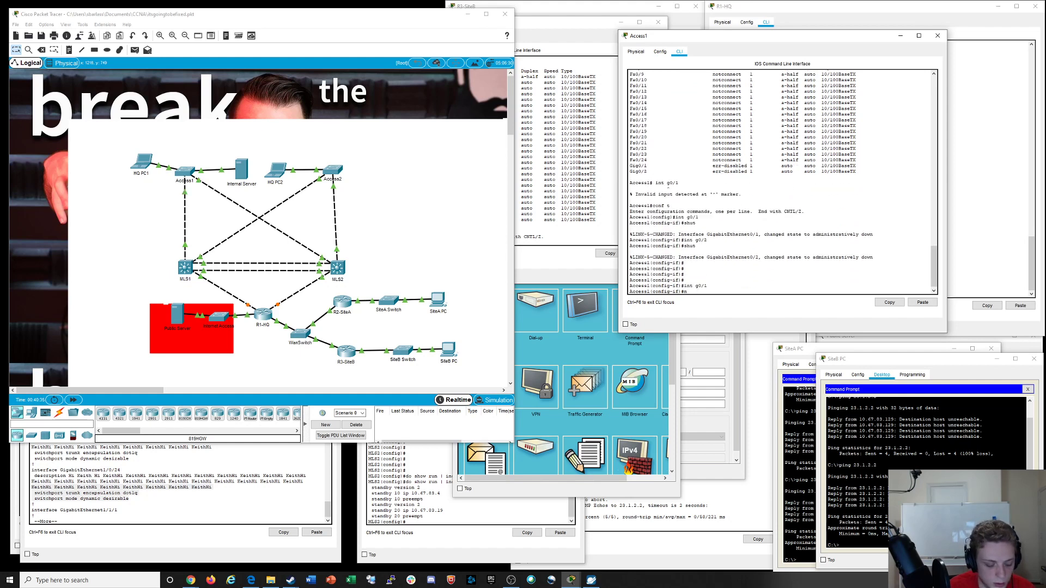
pyautogui.write('no shut')
pyautogui.press('Return')
# Bring interface g0/2 on Access1 back up with no shut
pyautogui.write('int ')
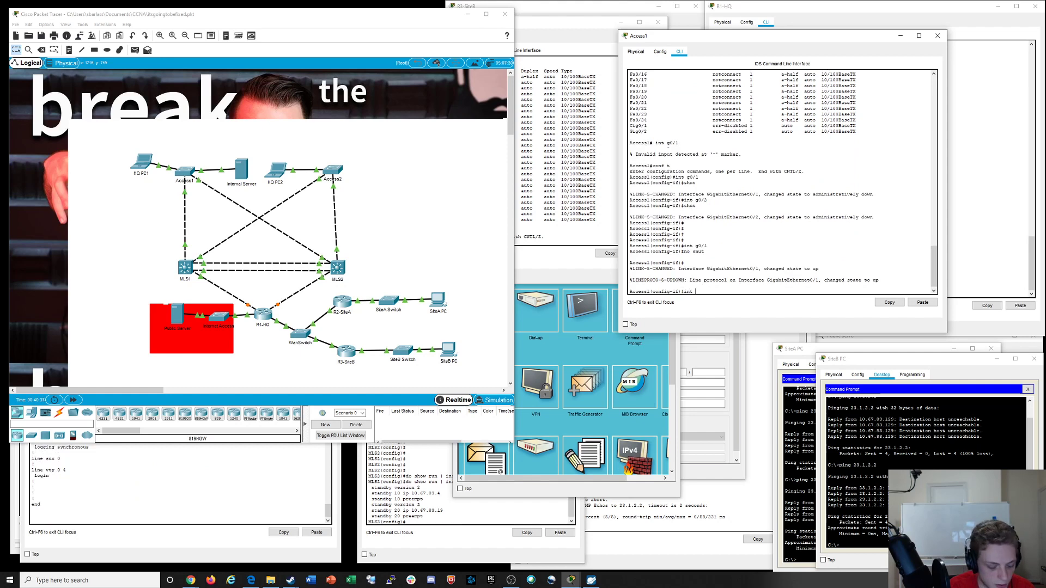
pyautogui.write('g0/2')
pyautogui.press('Return')
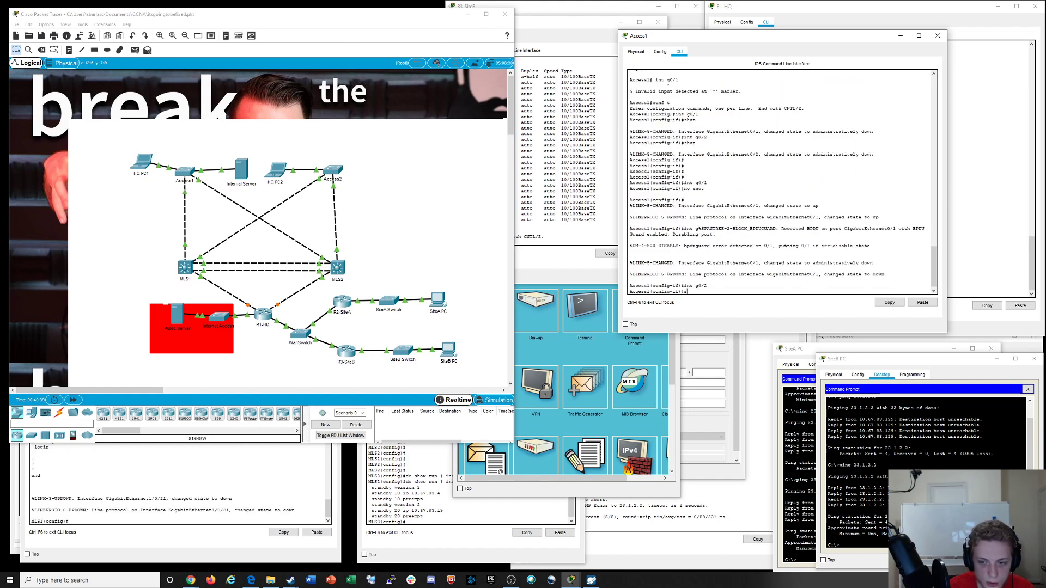
pyautogui.write('shut')
pyautogui.press('Return')
pyautogui.press('Return')
pyautogui.press('Return')
pyautogui.press('Return')
pyautogui.press('Return')
pyautogui.press('Return')
pyautogui.press('Return')
pyautogui.press('Return')
pyautogui.press('Return')
pyautogui.press('Return')
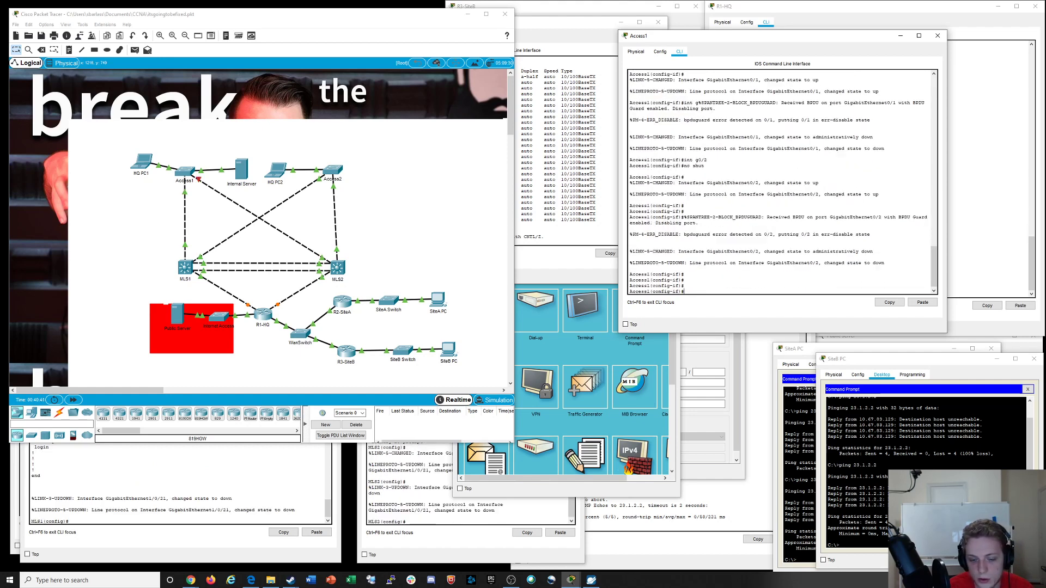
# Display the spanning-tree status on Access1 from configuration mode
pyautogui.press('Return')
pyautogui.press('Return')
pyautogui.write('do sho')
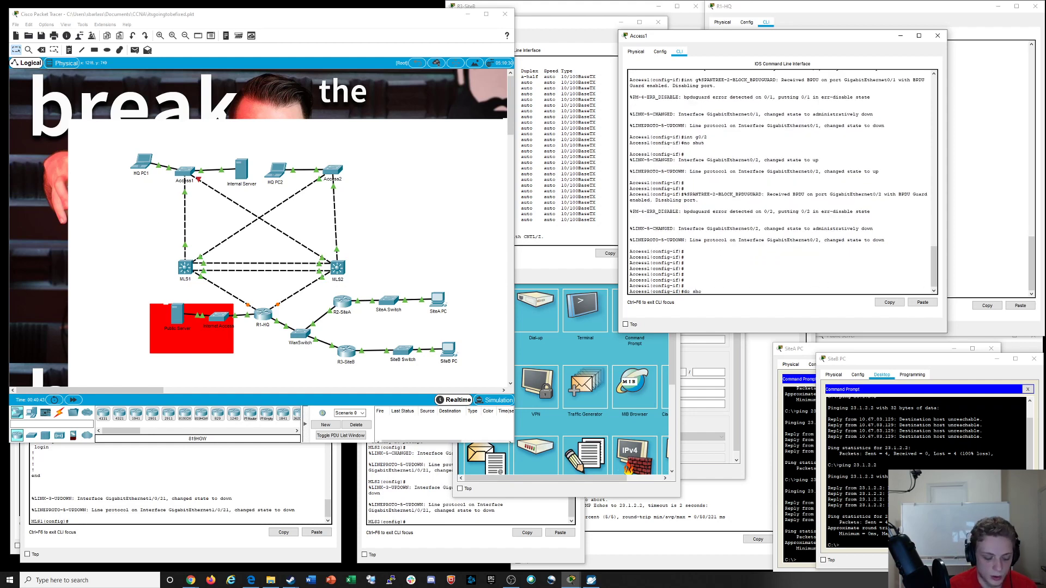
pyautogui.write('w spann')
pyautogui.press('Tab')
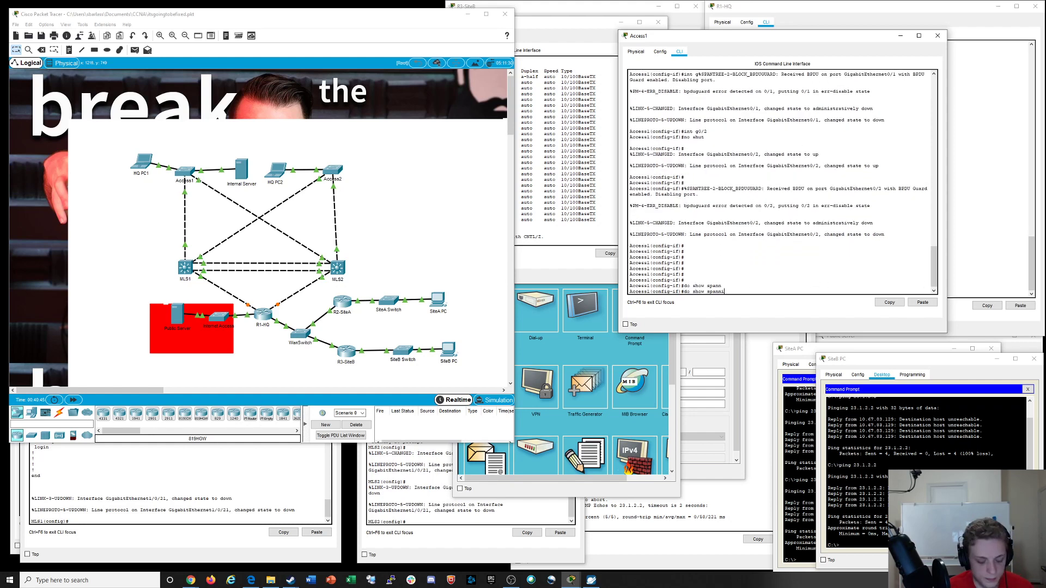
pyautogui.press('Tab')
pyautogui.press('Return')
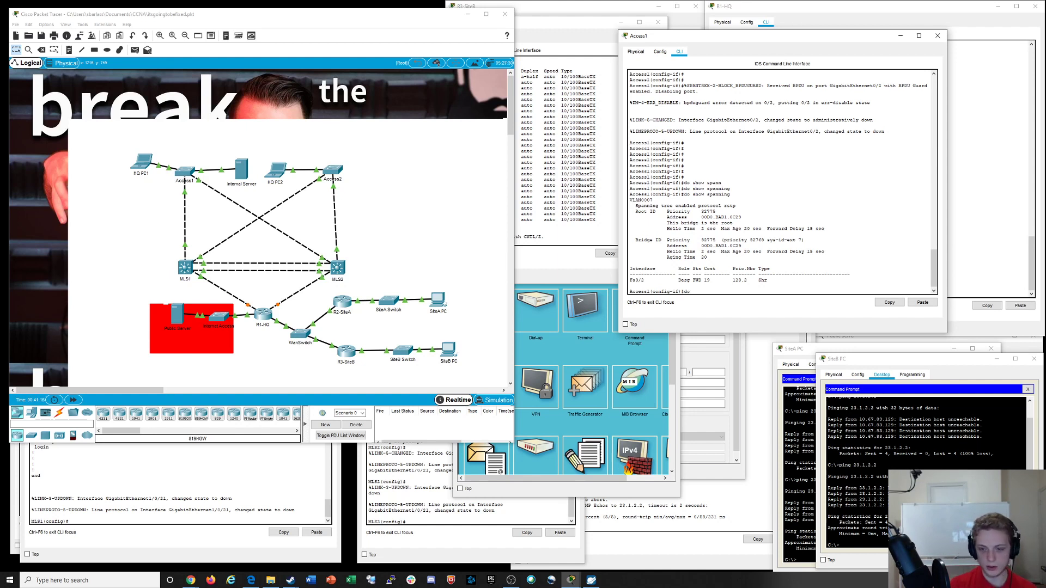
# Show the VLAN brief listing on Access1 to check its VLANs and port assignments
pyautogui.write('show vlan bri')
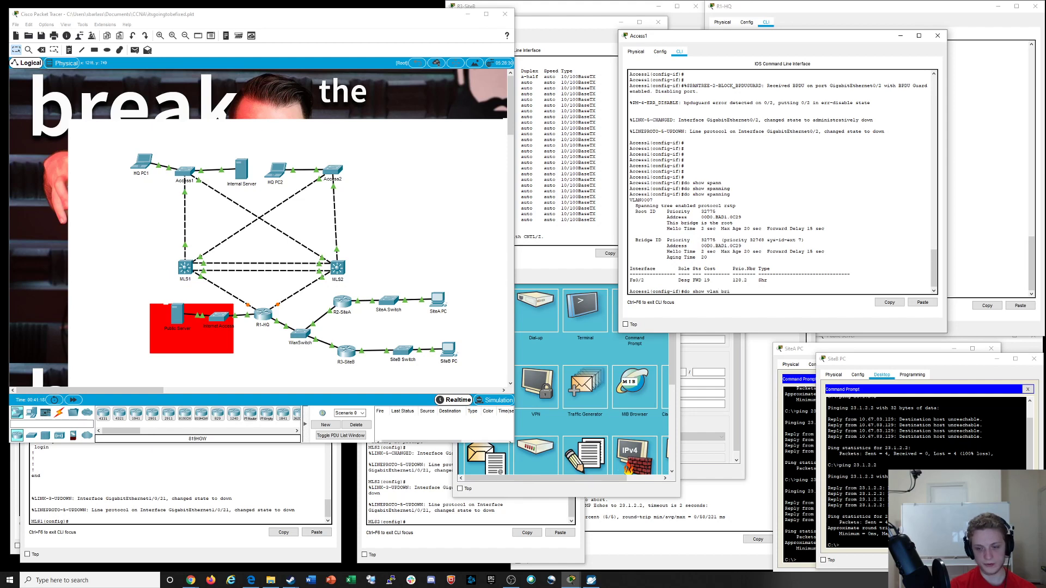
pyautogui.write('ef')
pyautogui.press('Return')
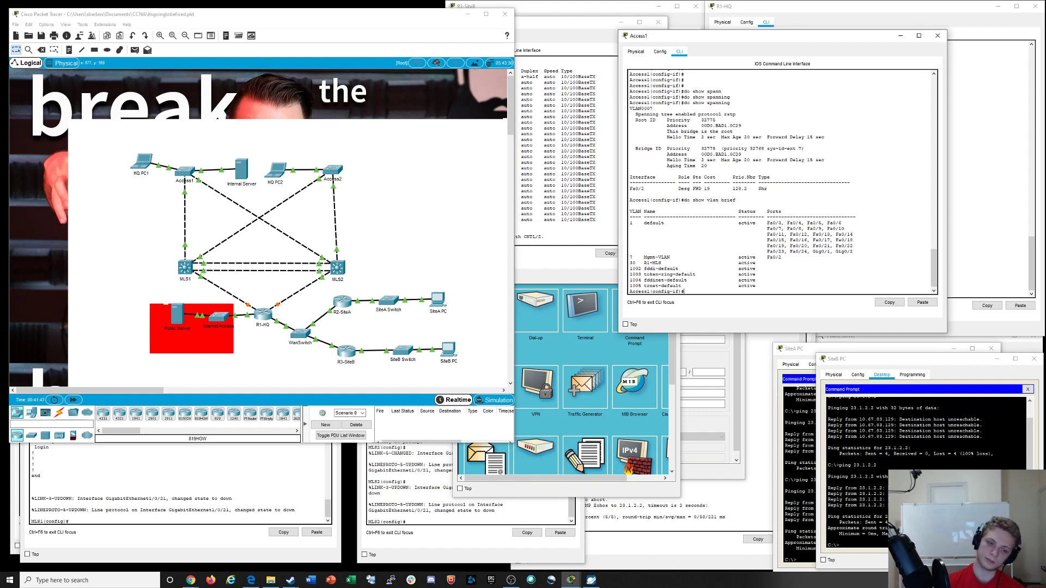
# Compare the Vlan1 and Vlan7 entries in R1-HQ's interface list with the Internal Server's IP configuration
pyautogui.click(555, 237)
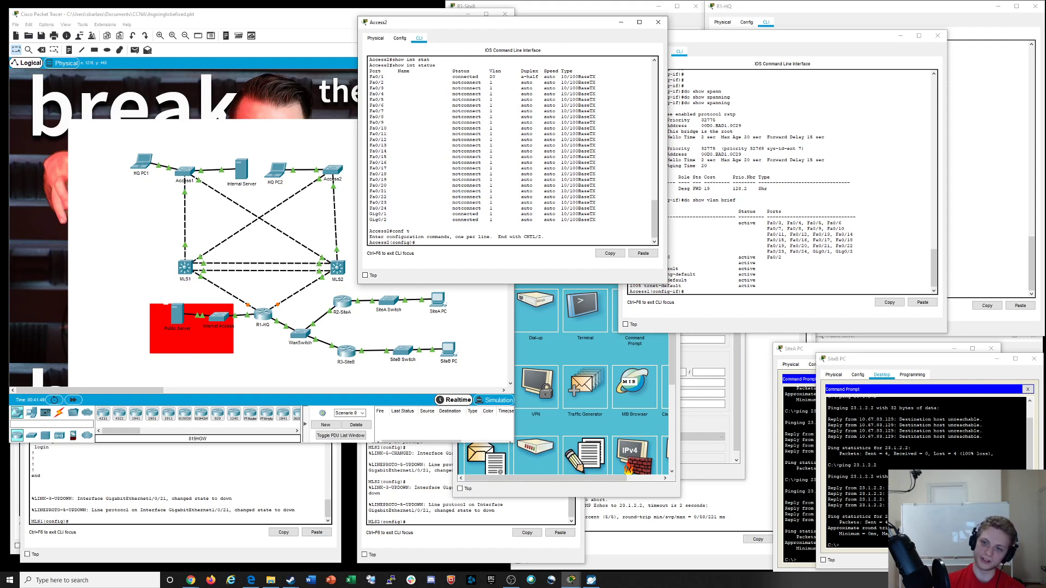
pyautogui.click(756, 281)
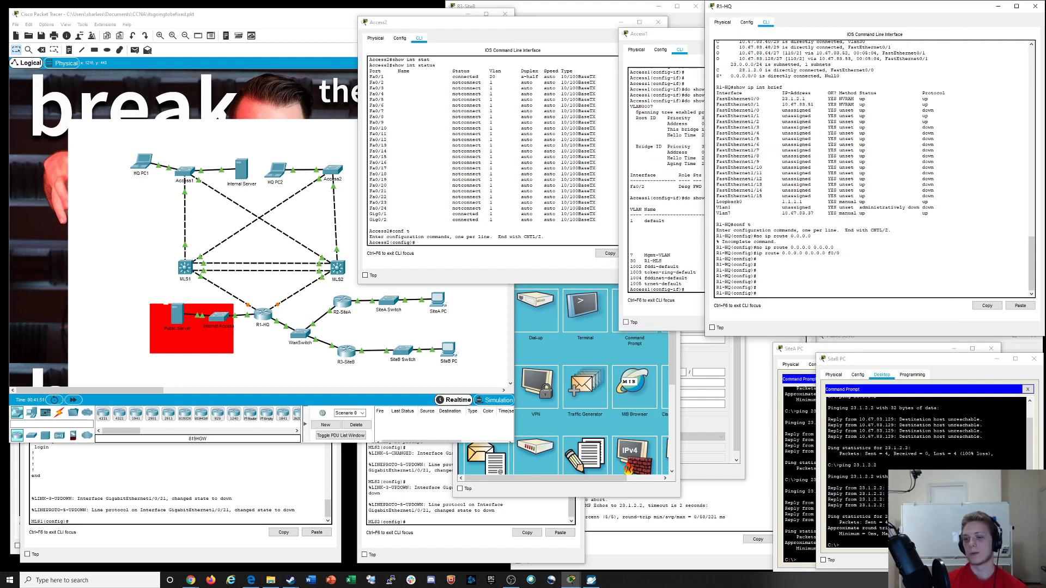
pyautogui.press('Return')
pyautogui.press('Return')
pyautogui.press('Return')
pyautogui.press('Return')
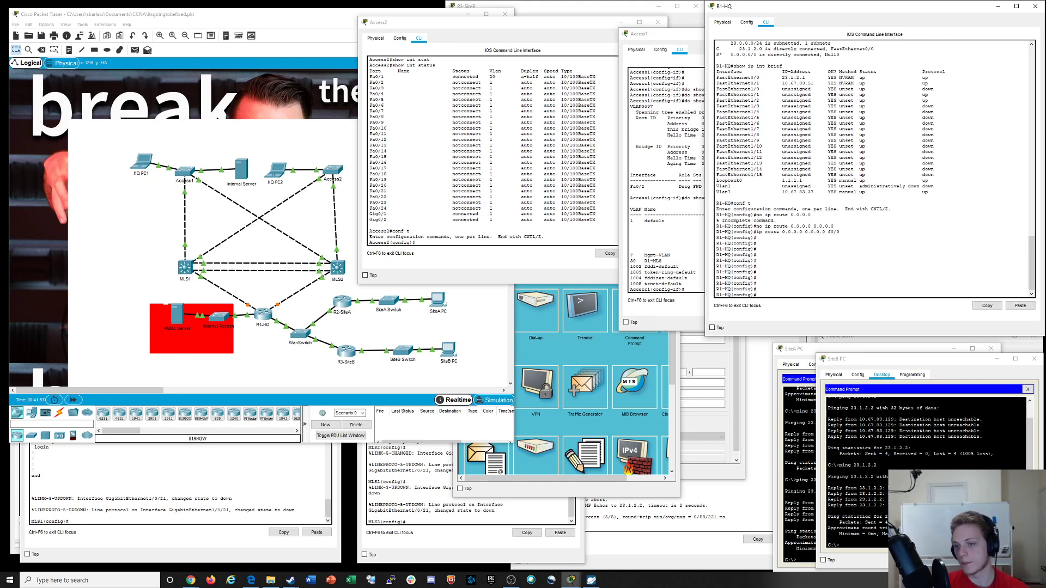
pyautogui.moveTo(776, 192); pyautogui.dragTo(818, 192)
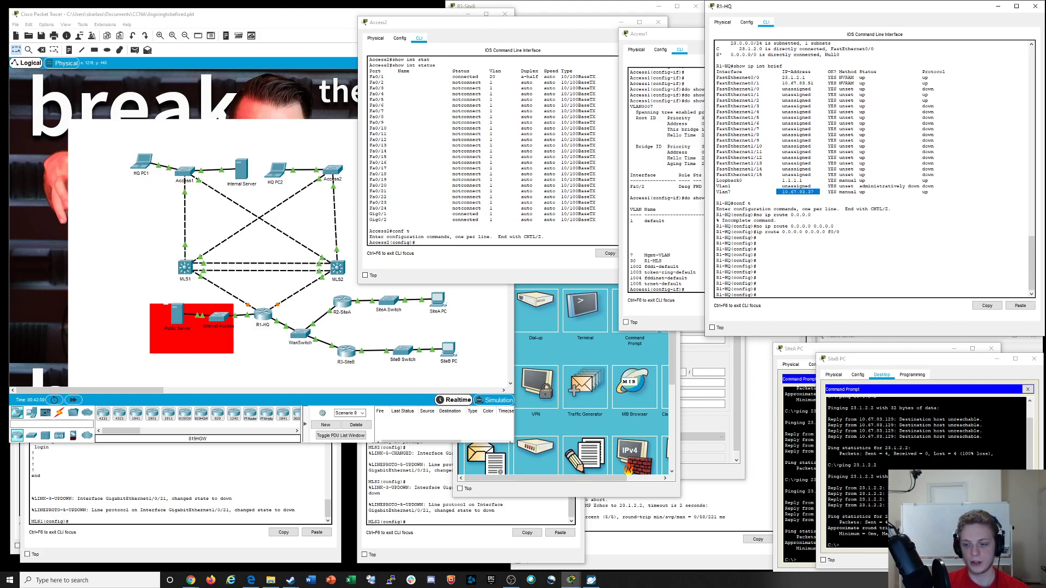
pyautogui.click(737, 383)
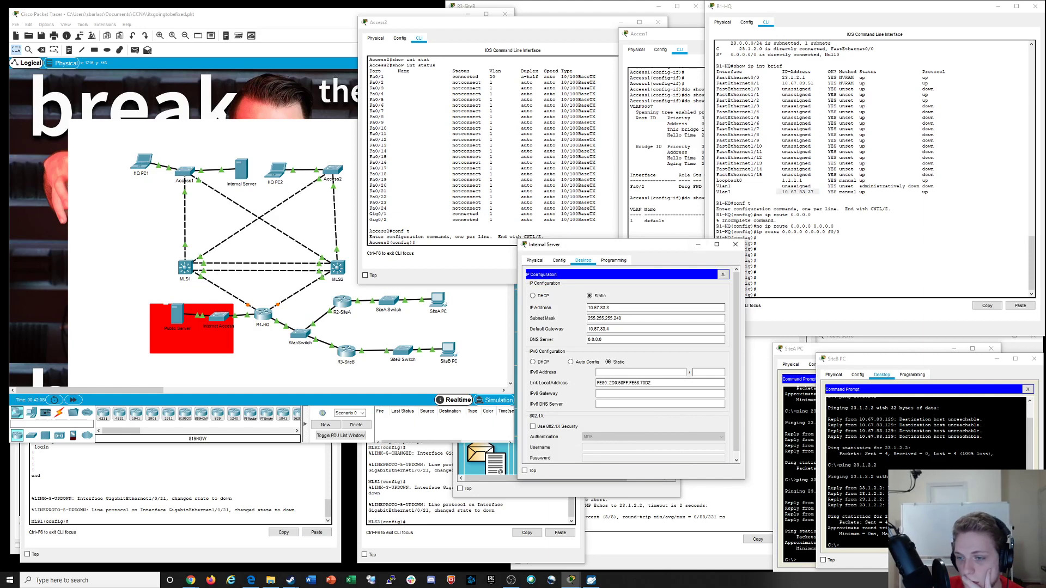
pyautogui.moveTo(717, 186); pyautogui.dragTo(937, 185)
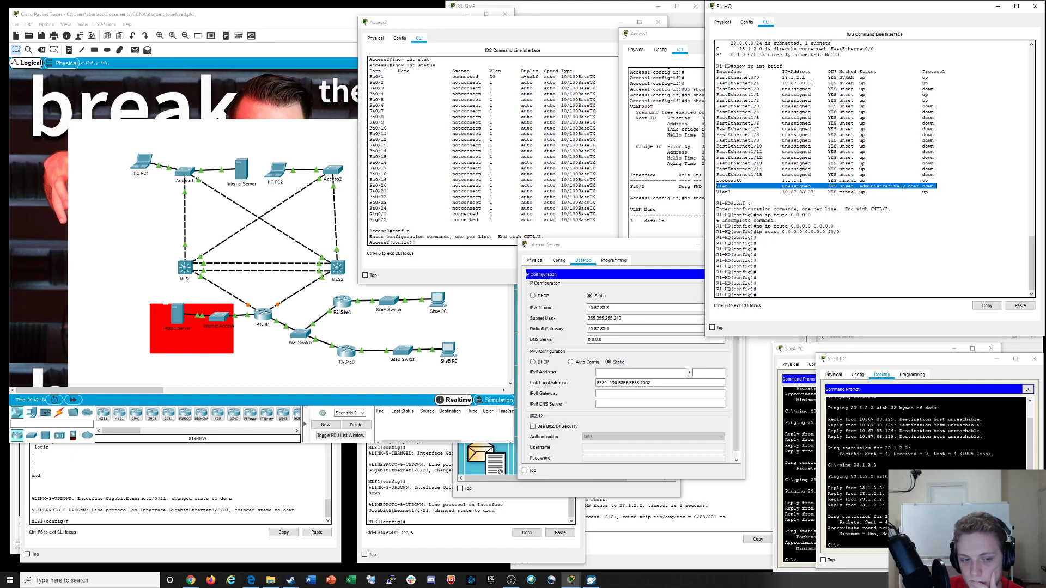
pyautogui.click(733, 186)
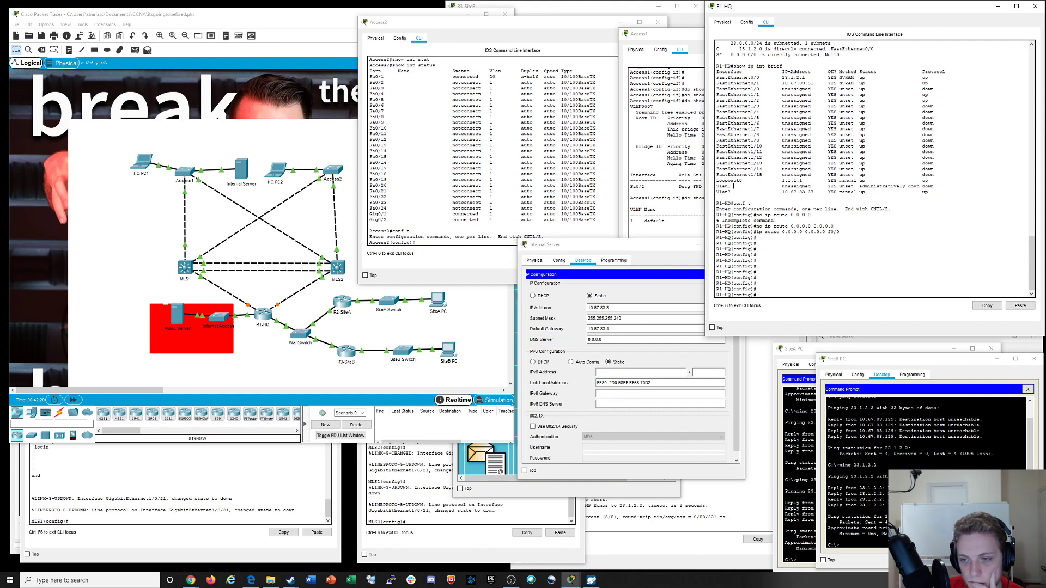
# Show the IP interface brief on MLS1 and examine its Vlan1 and Vlan10 entries
pyautogui.click(34, 469)
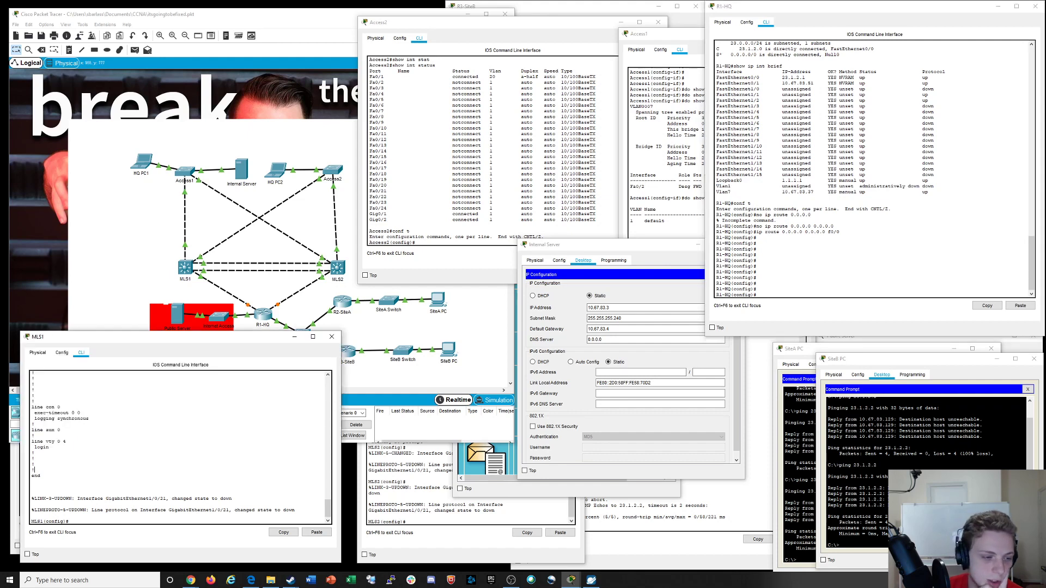
pyautogui.write('do show')
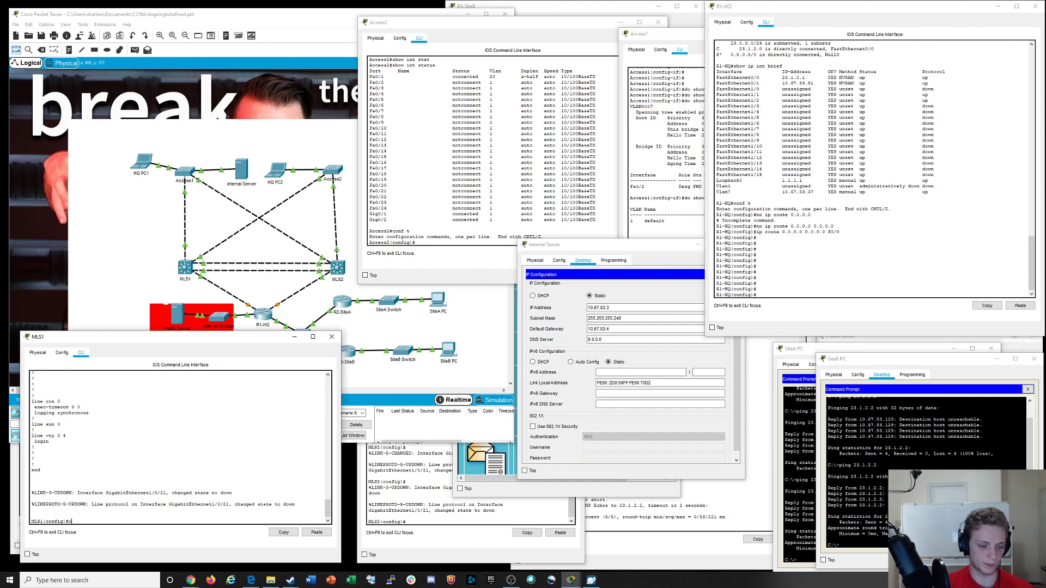
pyautogui.press('BackSpace')
pyautogui.press('BackSpace')
pyautogui.press('BackSpace')
pyautogui.press('BackSpace')
pyautogui.press('BackSpace')
pyautogui.press('BackSpace')
pyautogui.write('d')
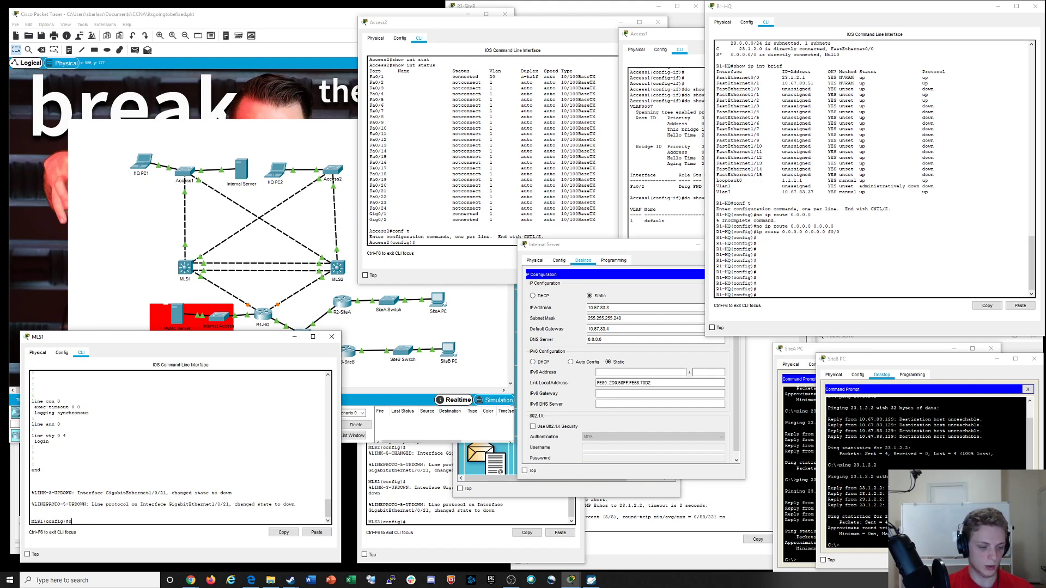
pyautogui.write('o show ru')
pyautogui.write('brief')
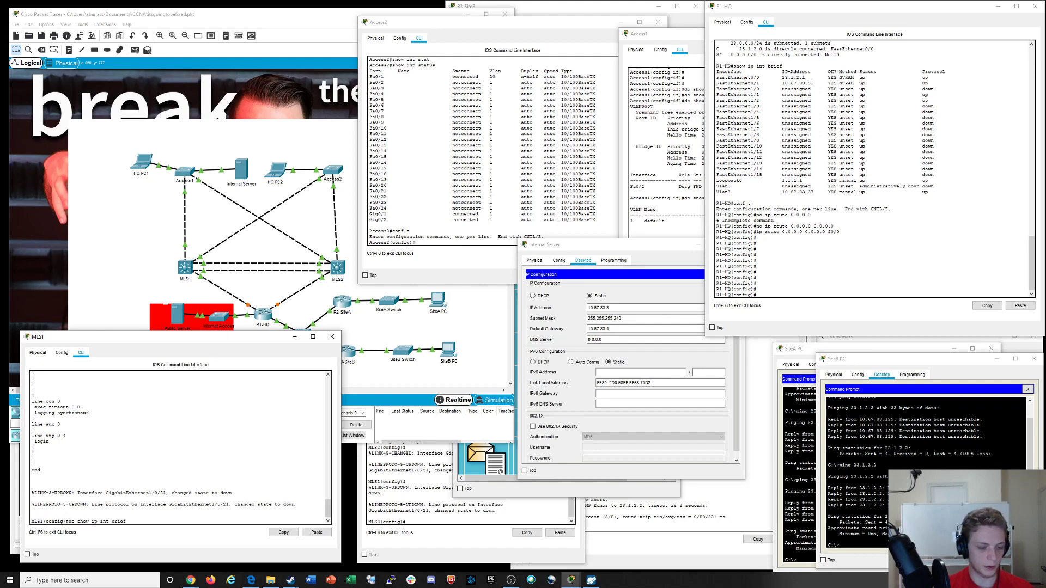
pyautogui.press('Return')
pyautogui.press('space')
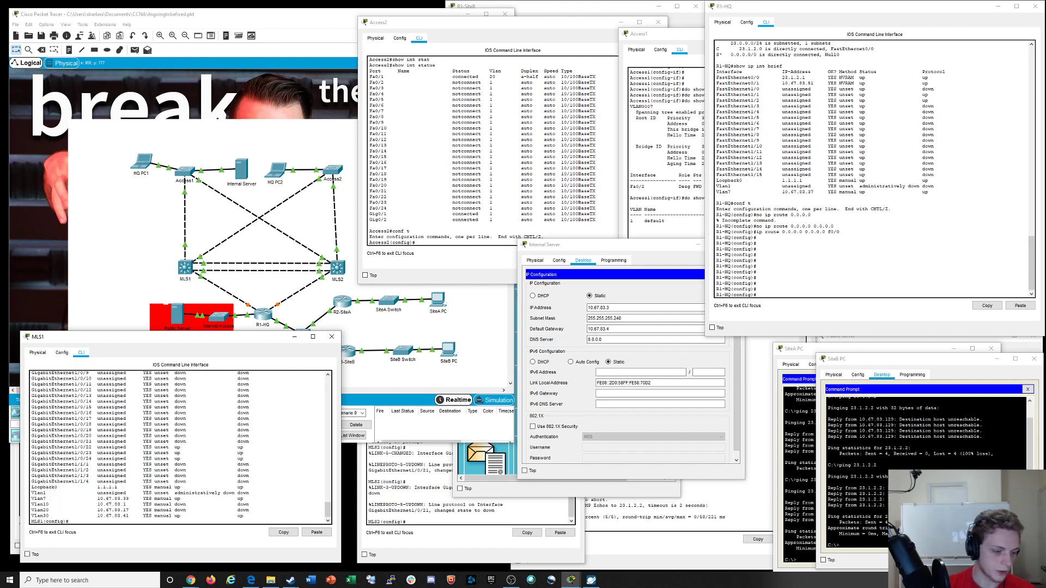
pyautogui.moveTo(72, 493); pyautogui.dragTo(251, 493)
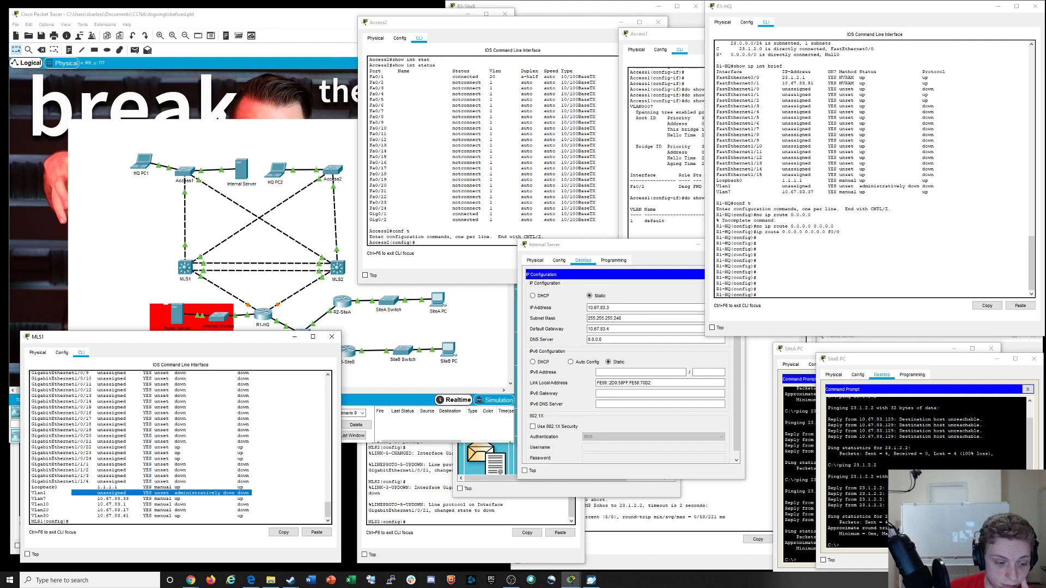
pyautogui.moveTo(46, 504); pyautogui.dragTo(251, 504)
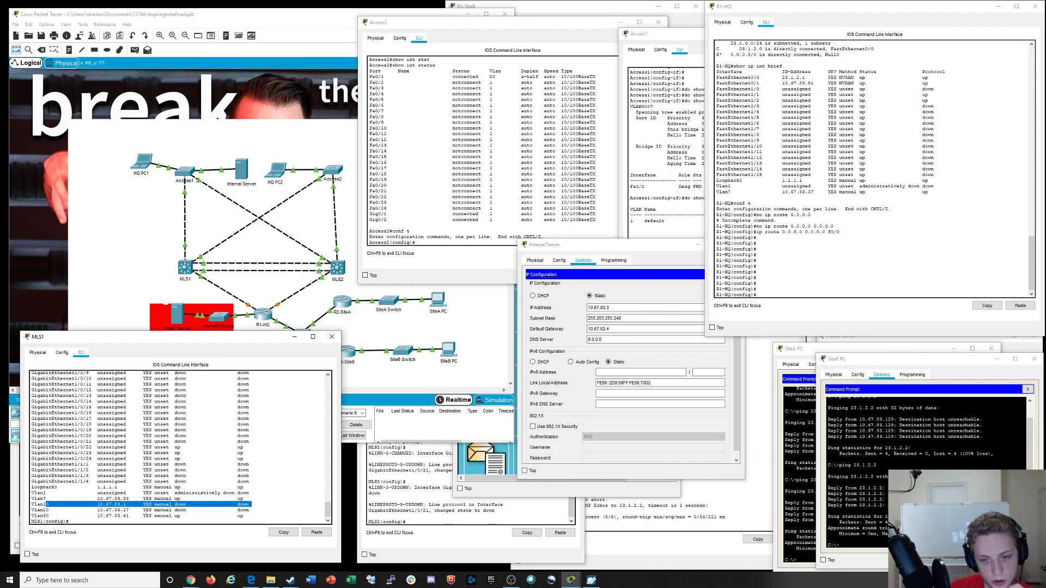
# Show the IP interface brief on MLS2 and examine its Vlan10 entry
pyautogui.click(419, 510)
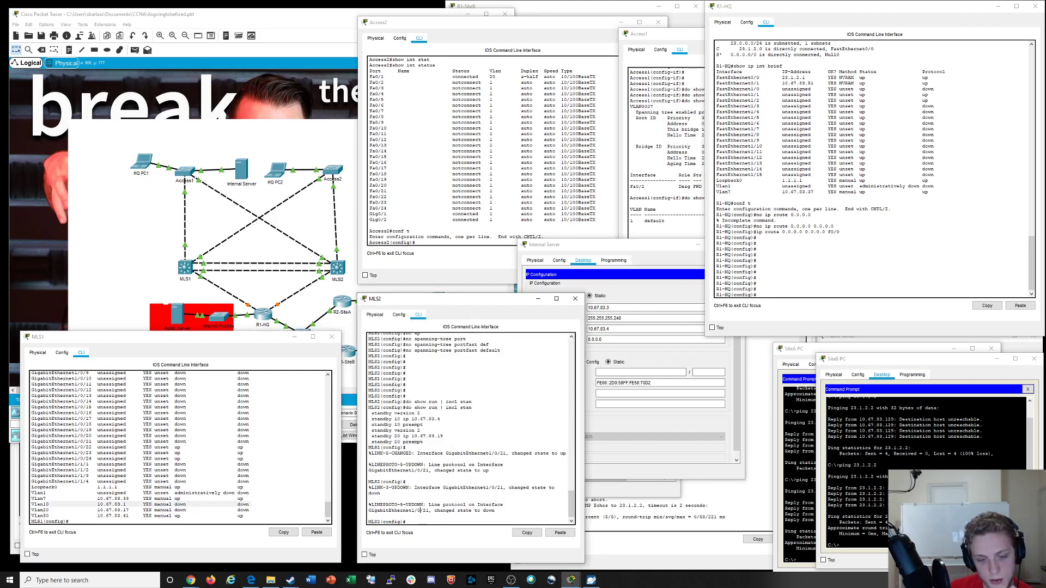
pyautogui.press('Return')
pyautogui.press('Return')
pyautogui.press('Return')
pyautogui.press('Return')
pyautogui.press('Return')
pyautogui.press('Return')
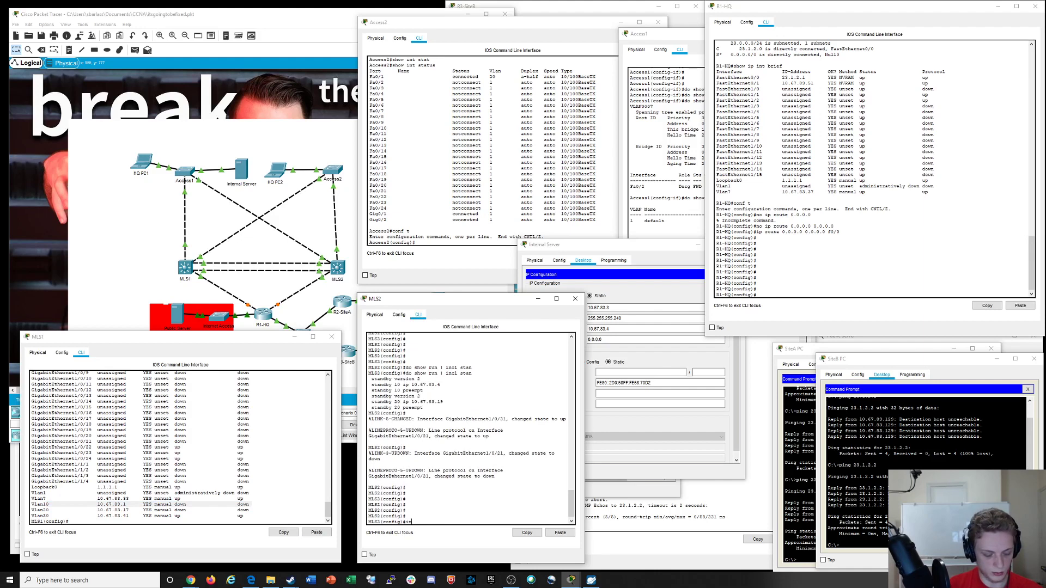
pyautogui.write('do show ip')
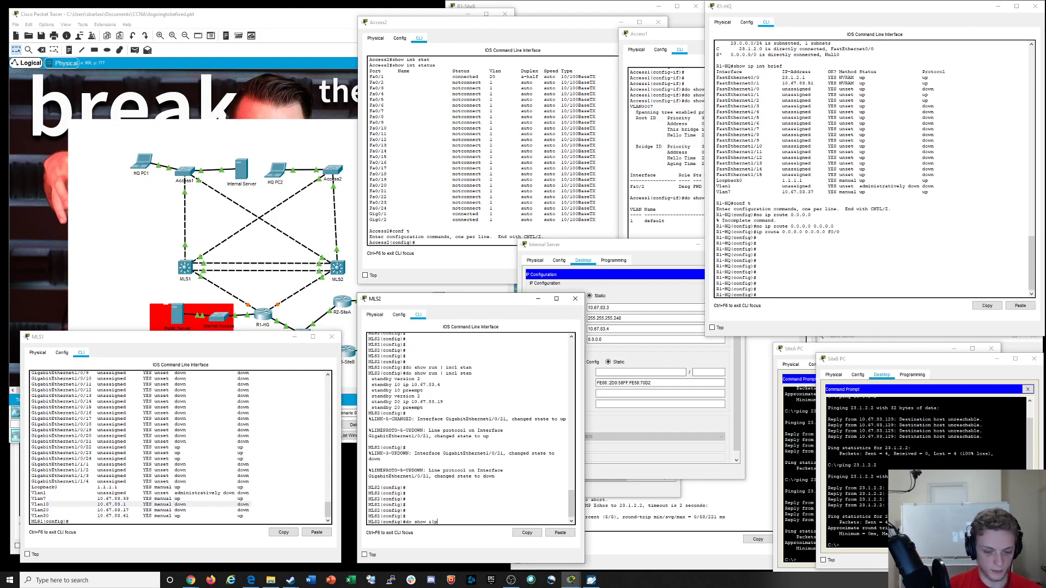
pyautogui.press('BackSpace')
pyautogui.write('p intbrief')
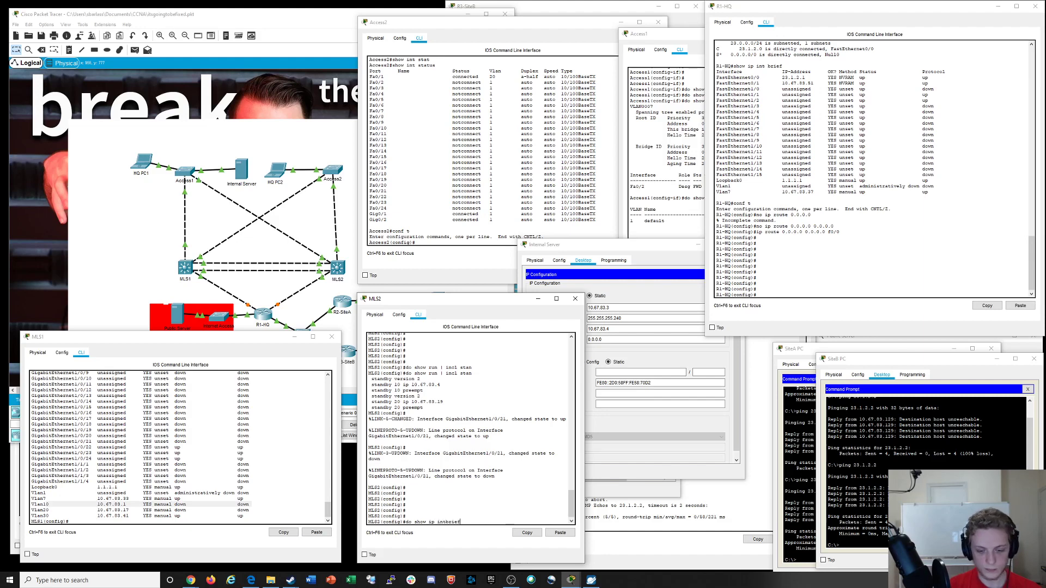
pyautogui.press('BackSpace')
pyautogui.press('BackSpace')
pyautogui.press('BackSpace')
pyautogui.press('BackSpace')
pyautogui.write('br')
pyautogui.press('Return')
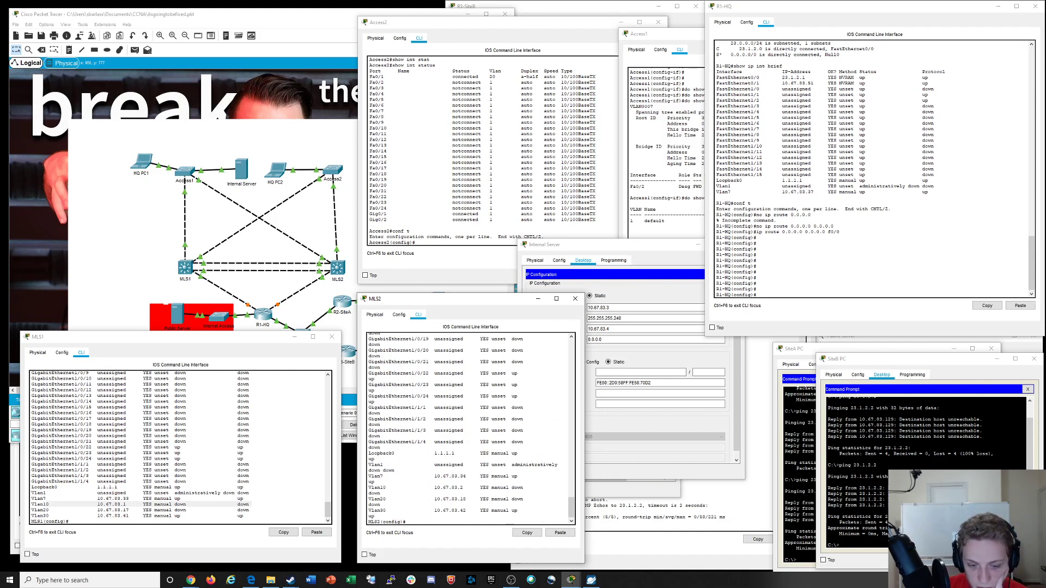
pyautogui.moveTo(369, 488)
pyautogui.mouseDown()
pyautogui.moveTo(486, 487)
pyautogui.moveTo(382, 493)
pyautogui.mouseUp()
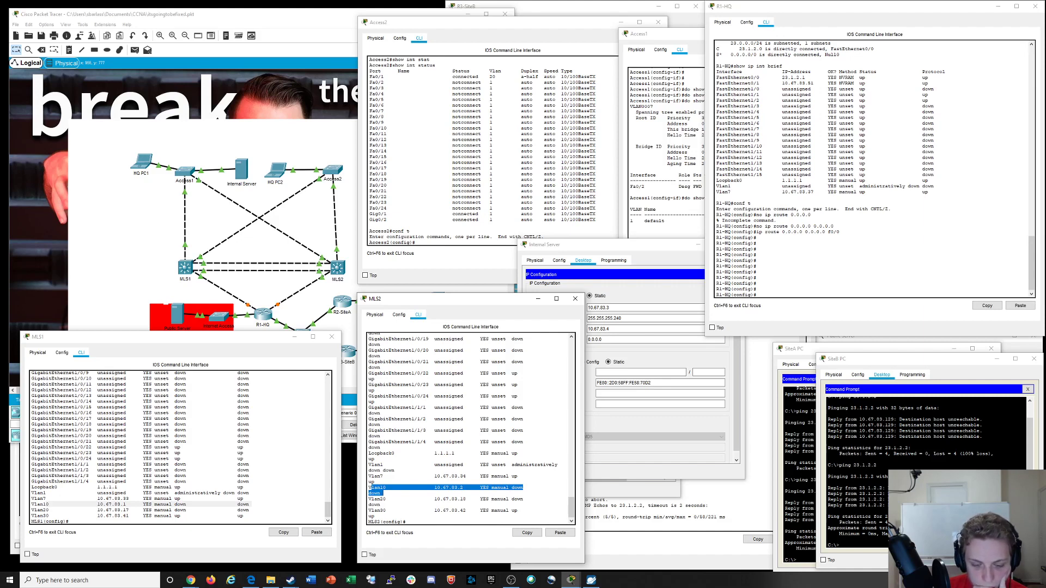
pyautogui.click(383, 493)
pyautogui.moveTo(383, 494); pyautogui.dragTo(377, 482)
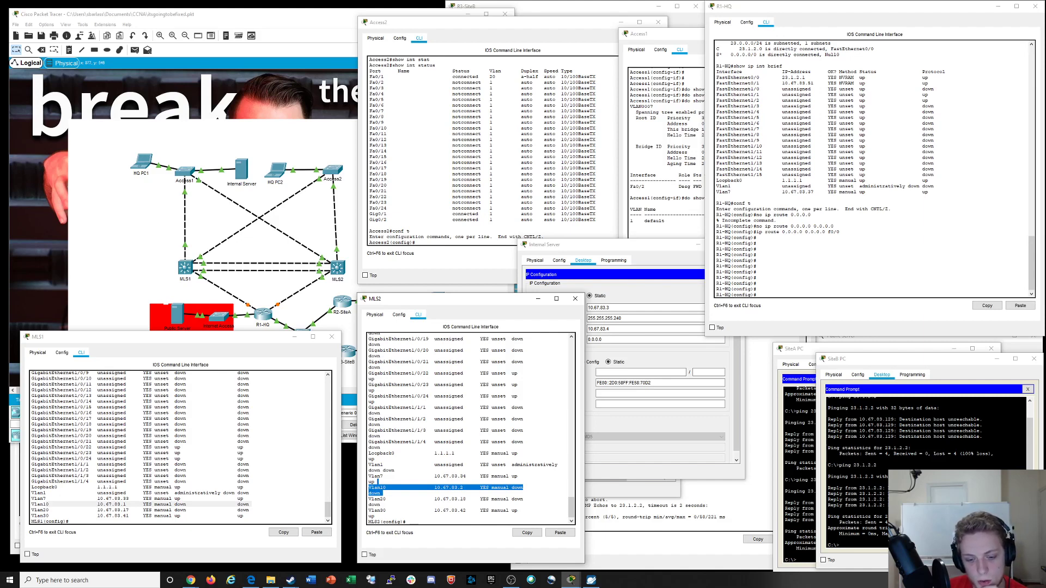
pyautogui.click(499, 487)
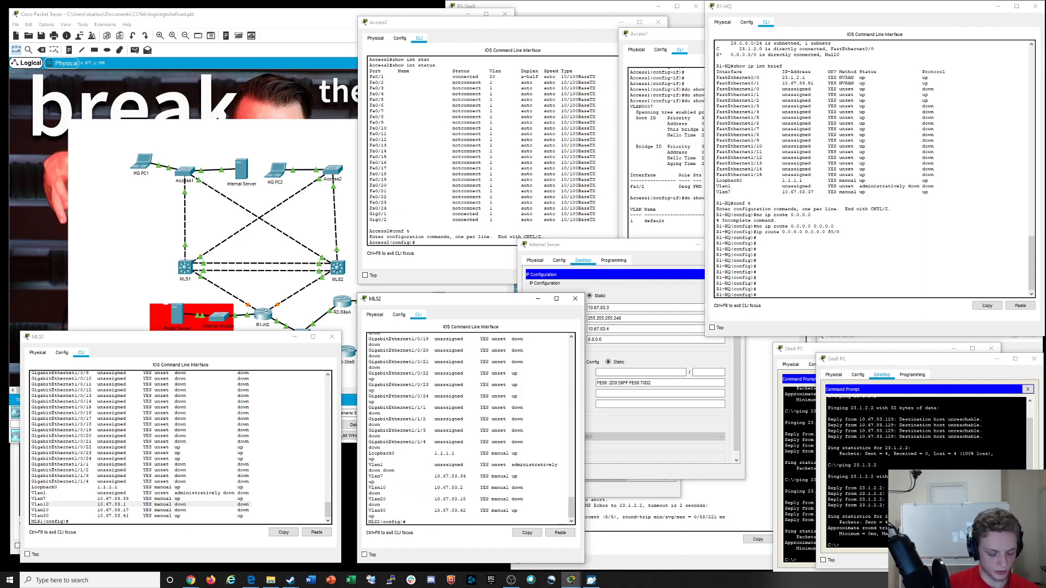
# Show the interface trunks on MLS2 and check which VLANs are allowed and which are active in the management domain
pyautogui.write('do show')
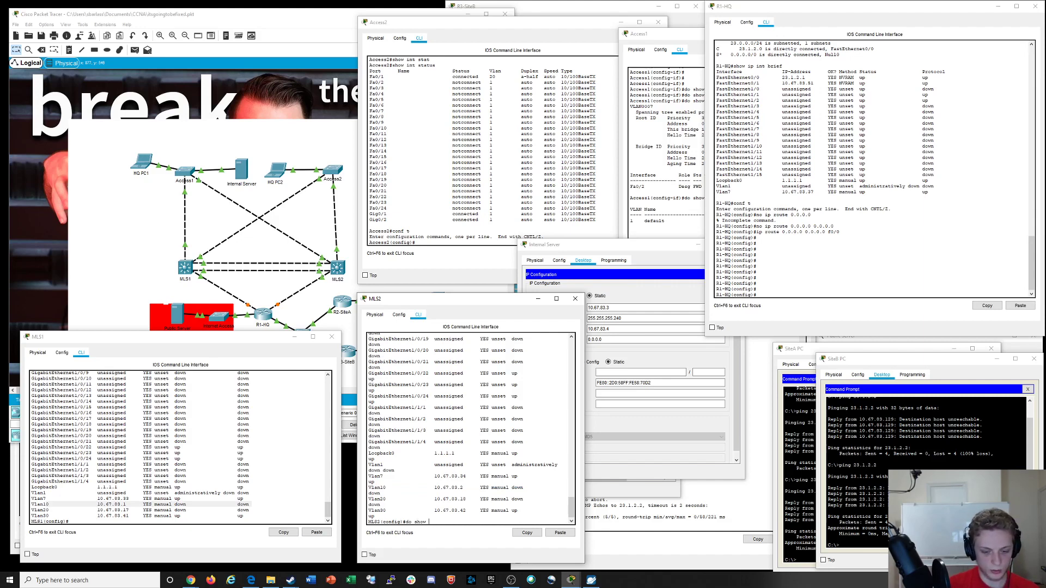
pyautogui.write(' int trunk')
pyautogui.press('Return')
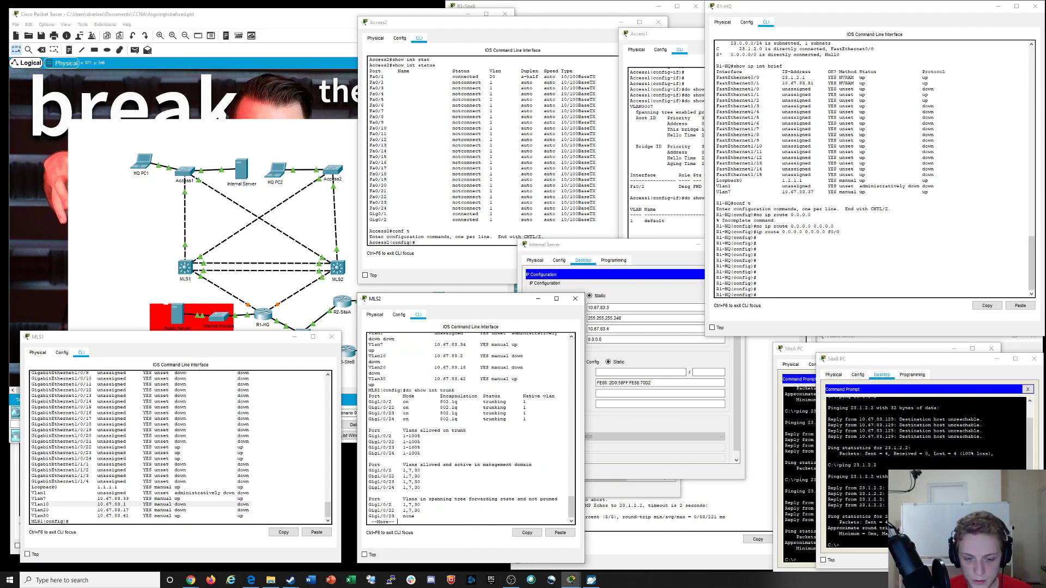
pyautogui.moveTo(402, 436); pyautogui.dragTo(369, 459)
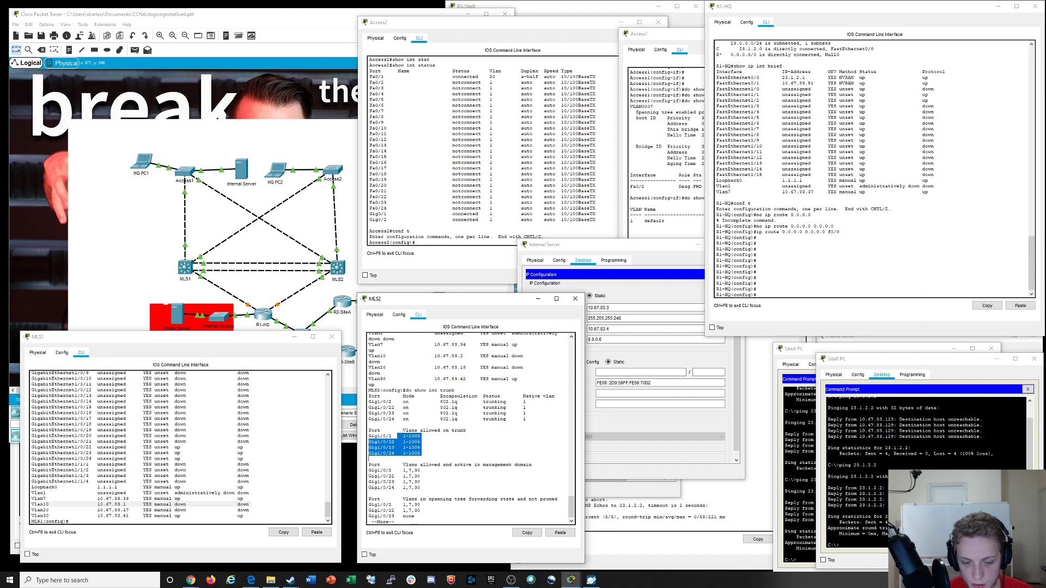
pyautogui.moveTo(403, 470); pyautogui.dragTo(422, 488)
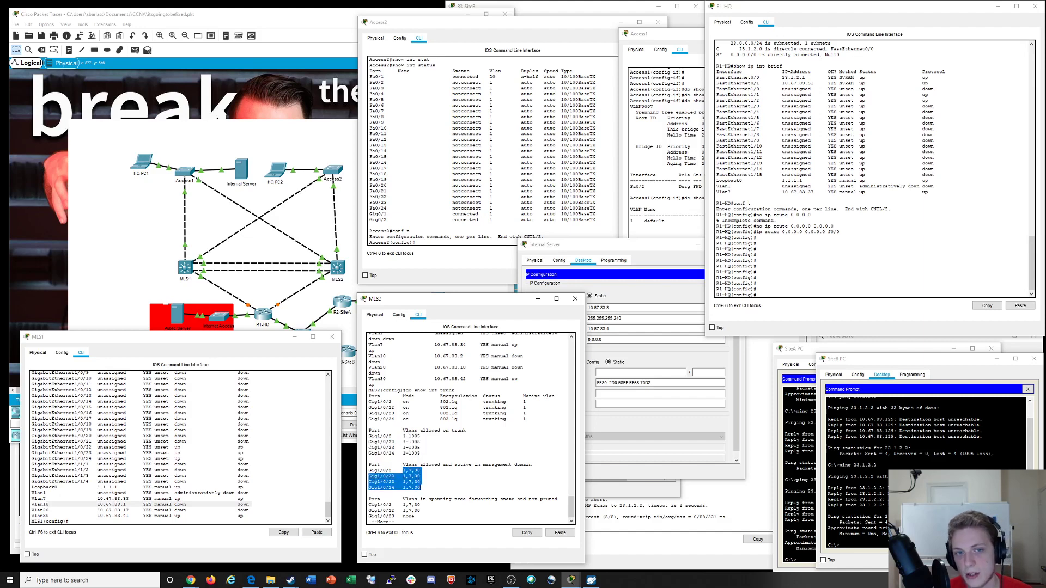
# Examine the VLAN assignment and duplex setting of port Fa0/1 in Access2's interface status listing
pyautogui.click(450, 168)
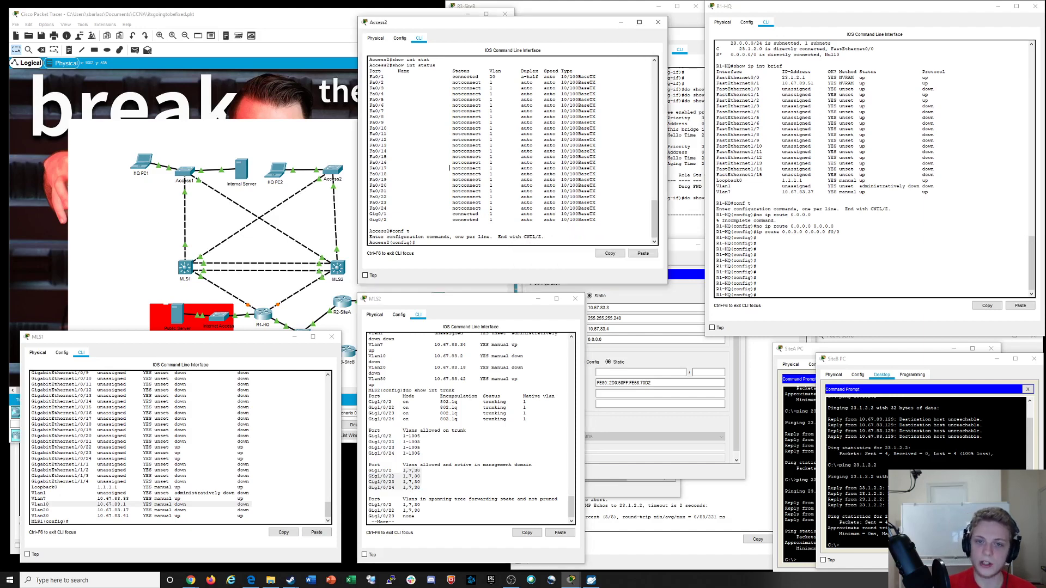
pyautogui.moveTo(486, 76); pyautogui.dragTo(523, 219)
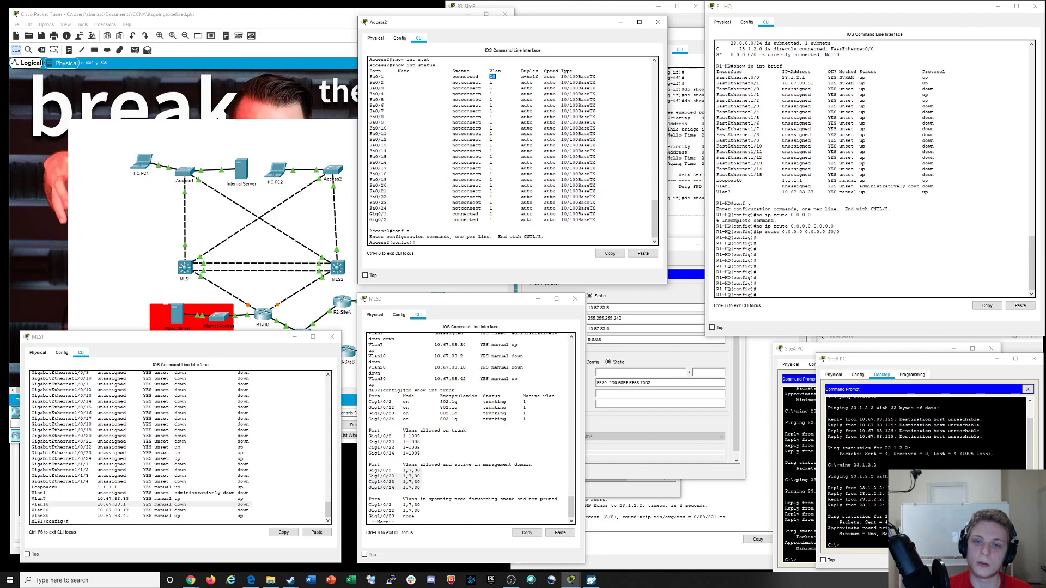
pyautogui.moveTo(510, 77); pyautogui.dragTo(562, 77)
pyautogui.click(561, 77)
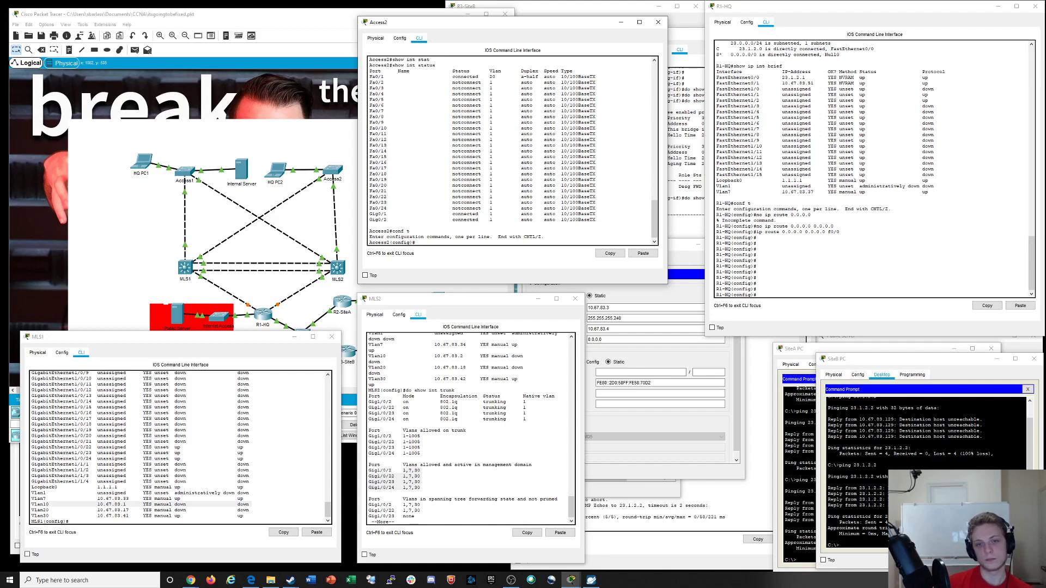
pyautogui.moveTo(484, 77); pyautogui.dragTo(596, 77)
pyautogui.click(576, 76)
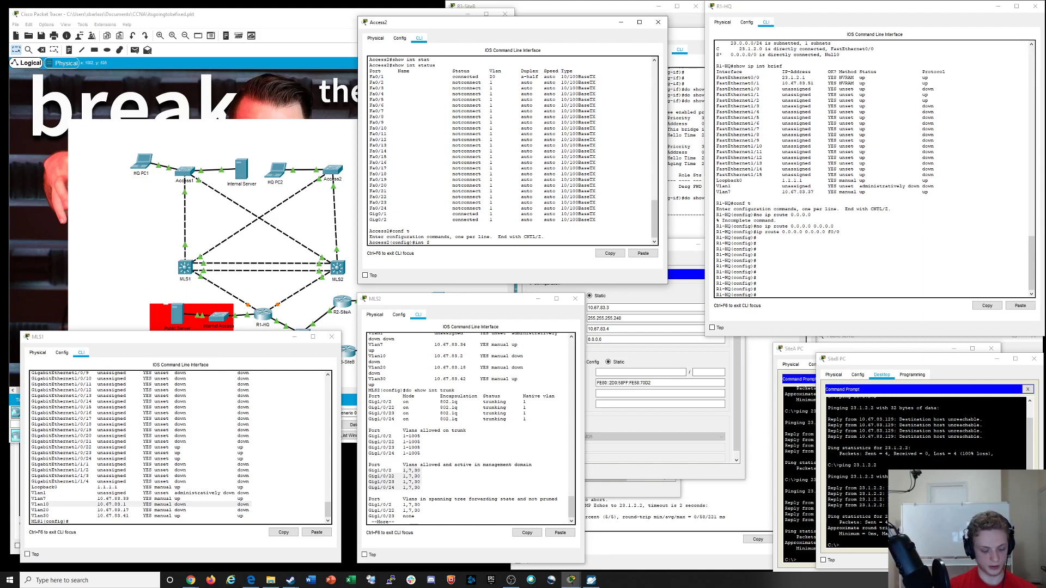
# Enter interface fa0/1 configuration on Access2, show the running configuration beginning at 0/1, and examine that port's duplex line
pyautogui.write('int')
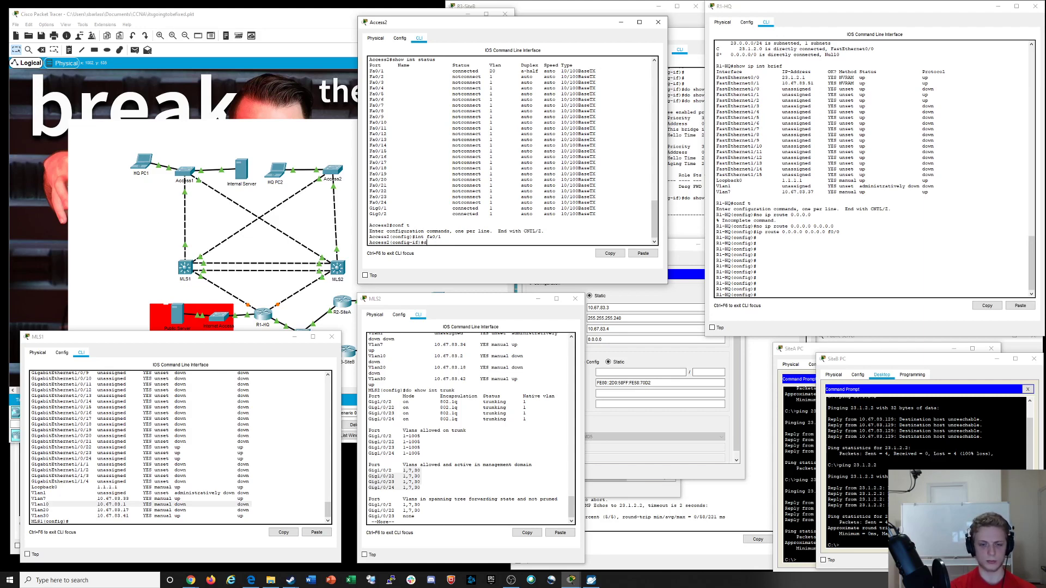
pyautogui.write('show')
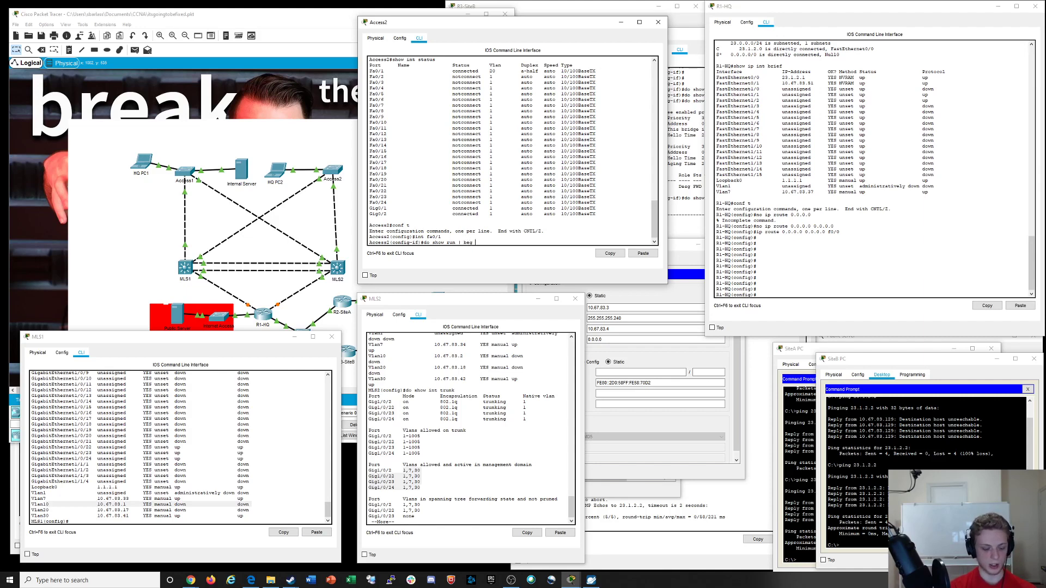
pyautogui.write('run | beg 0/1')
pyautogui.press('Return')
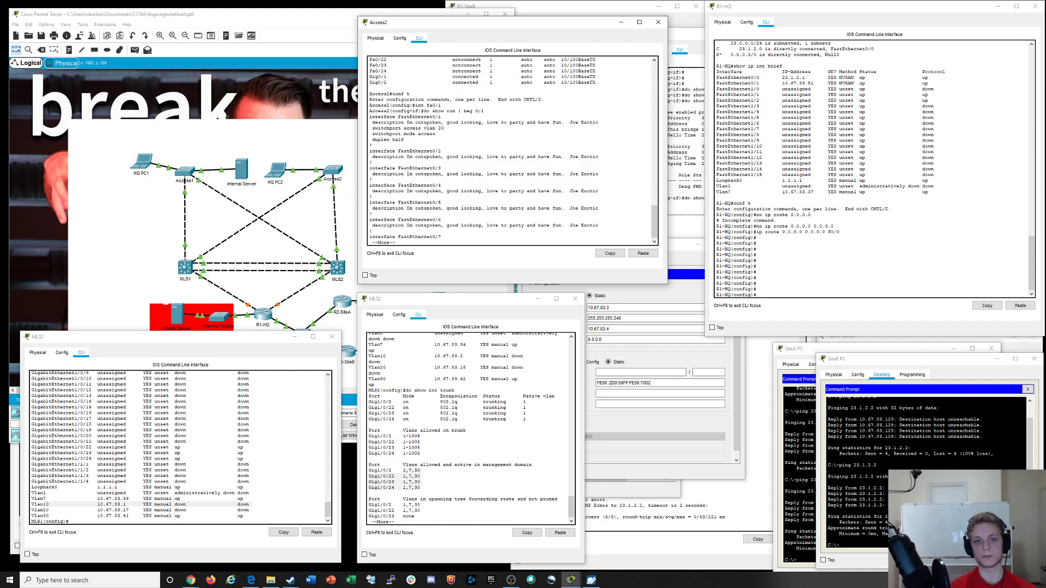
pyautogui.moveTo(405, 139); pyautogui.dragTo(369, 140)
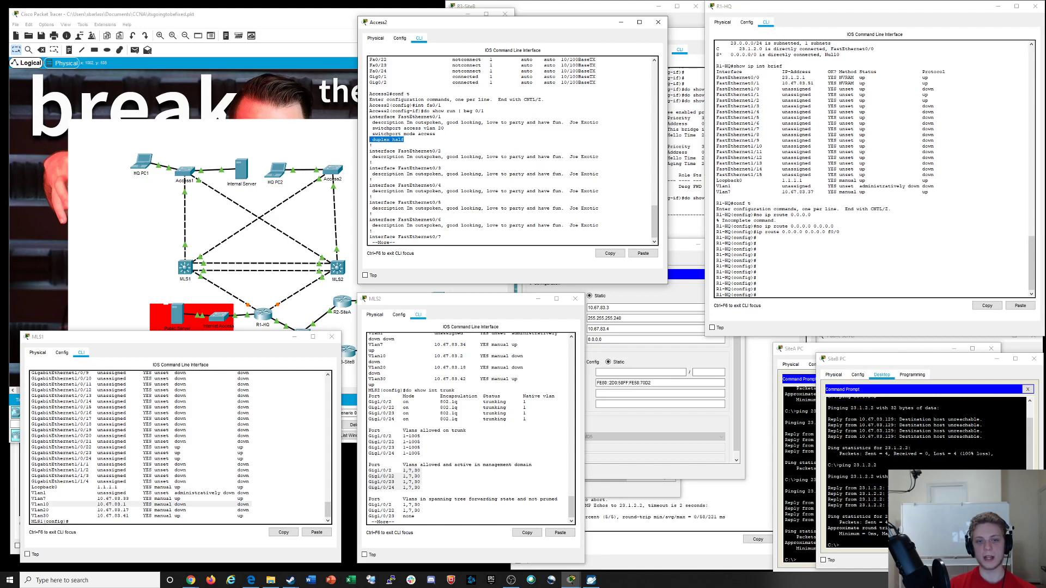
pyautogui.click(404, 140)
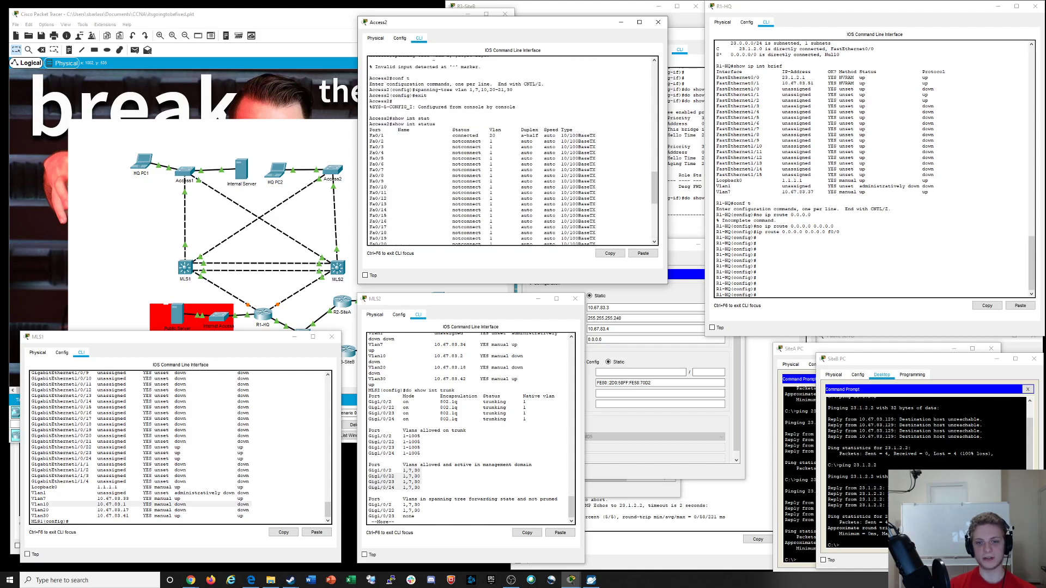
pyautogui.scroll(-10, 510, 157)
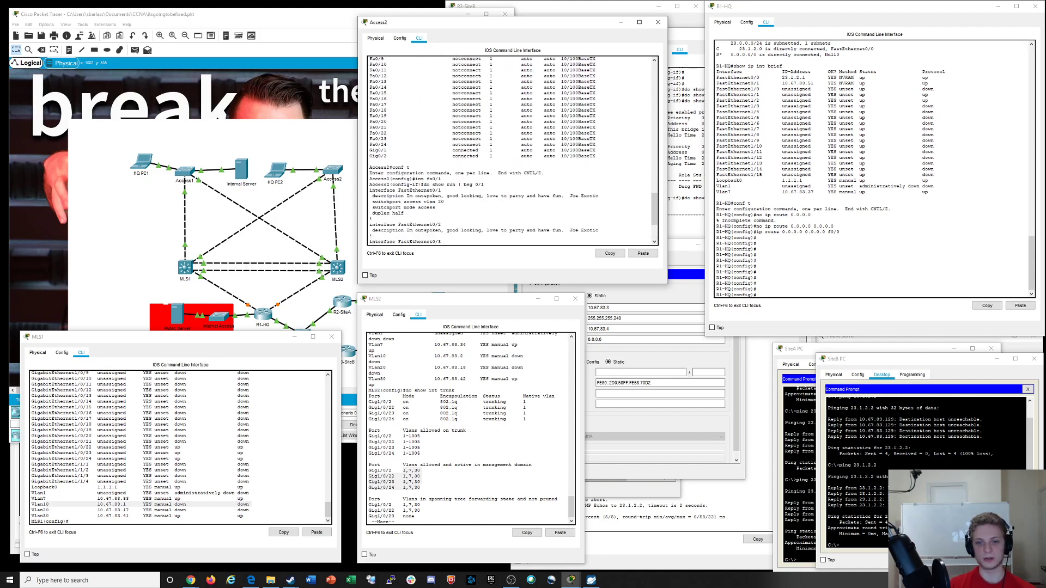
pyautogui.press('q')
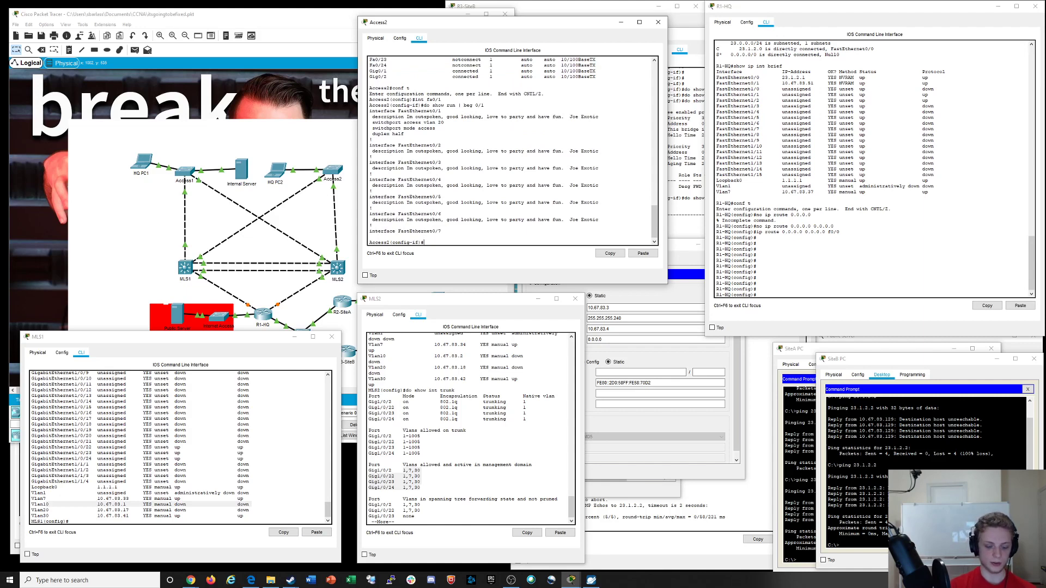
# Remove the half-duplex setting from Access2's port Fa0/1 with no duplex half
pyautogui.write('no dupl')
pyautogui.press('Tab')
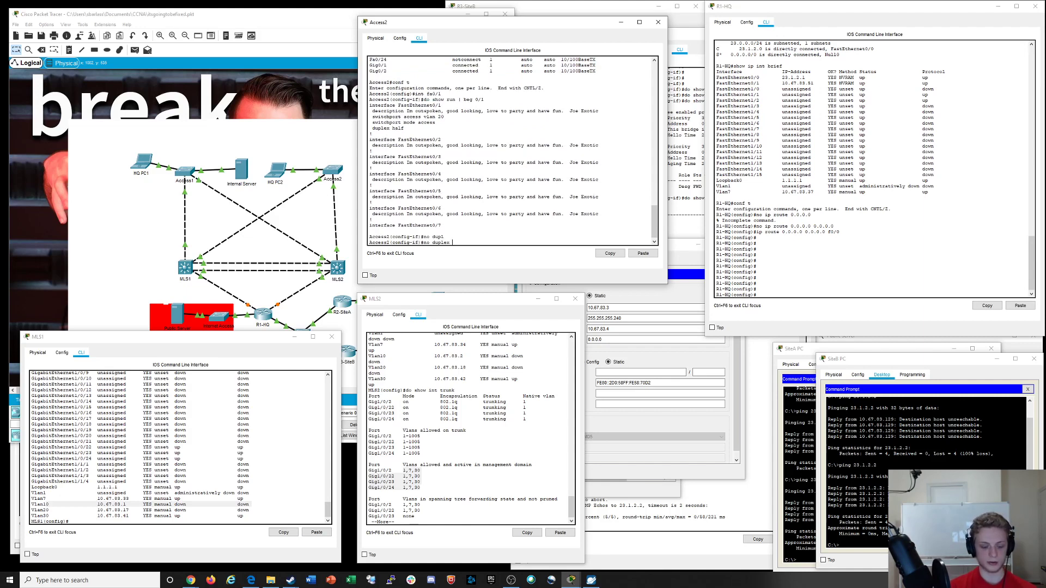
pyautogui.write('half')
pyautogui.press('Return')
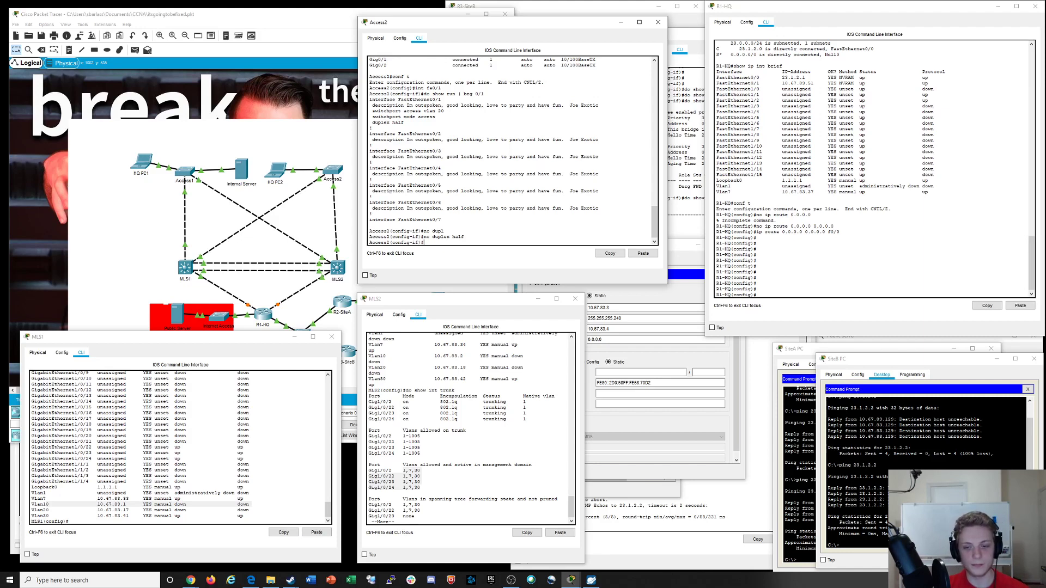
# Open HQ PC2's IP configuration to check its addressing, and examine the Vlan20 entry in MLS1's interface listing
pyautogui.click(665, 351)
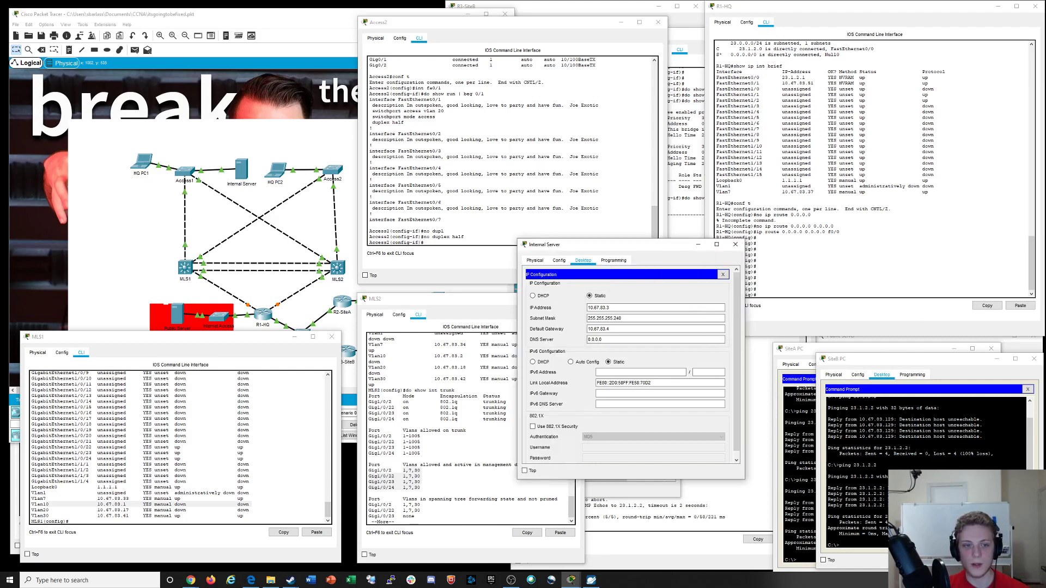
pyautogui.click(277, 170)
pyautogui.click(486, 311)
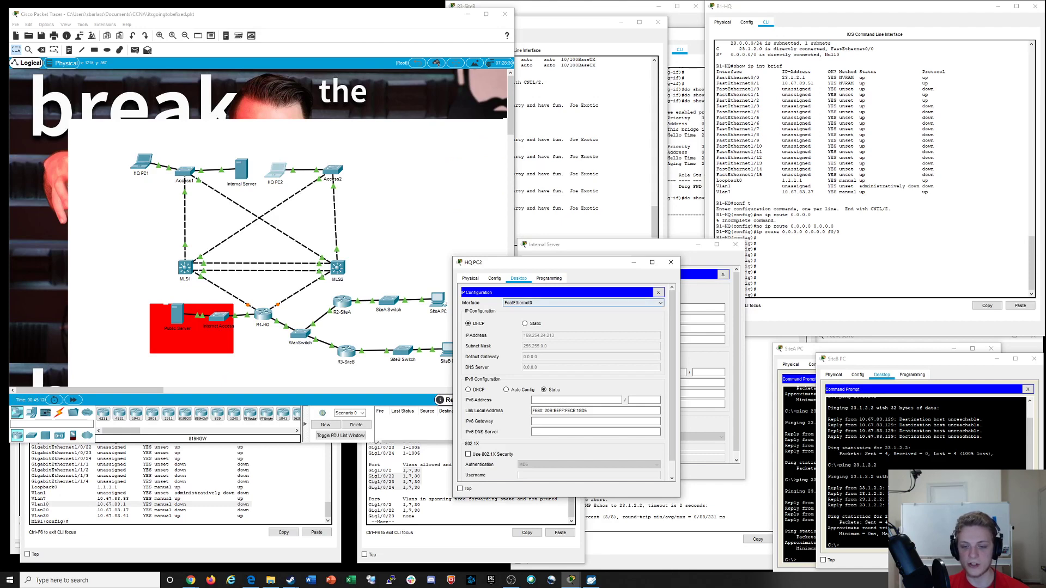
pyautogui.moveTo(589, 267); pyautogui.dragTo(910, 126)
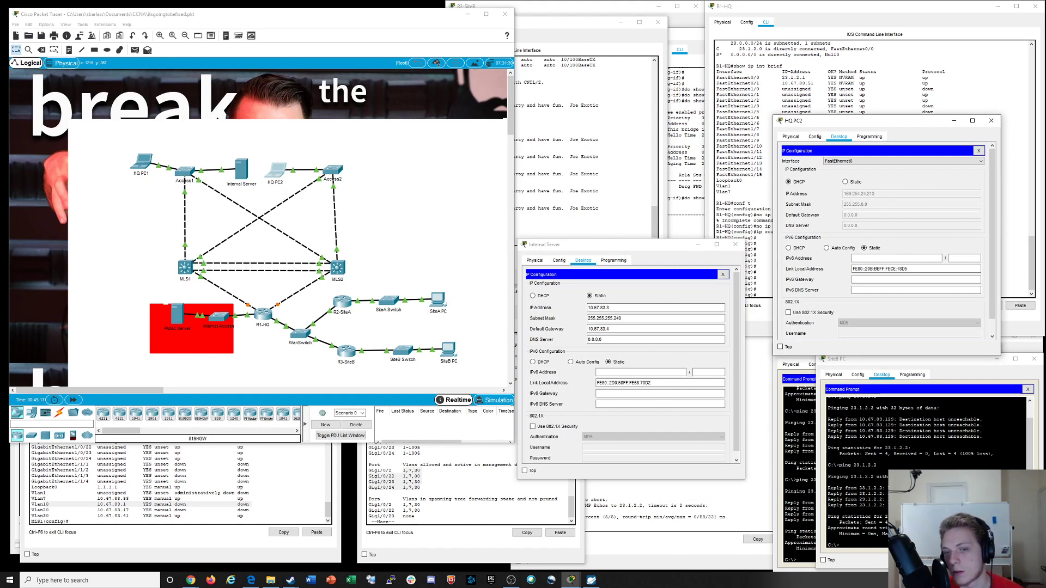
pyautogui.click(598, 139)
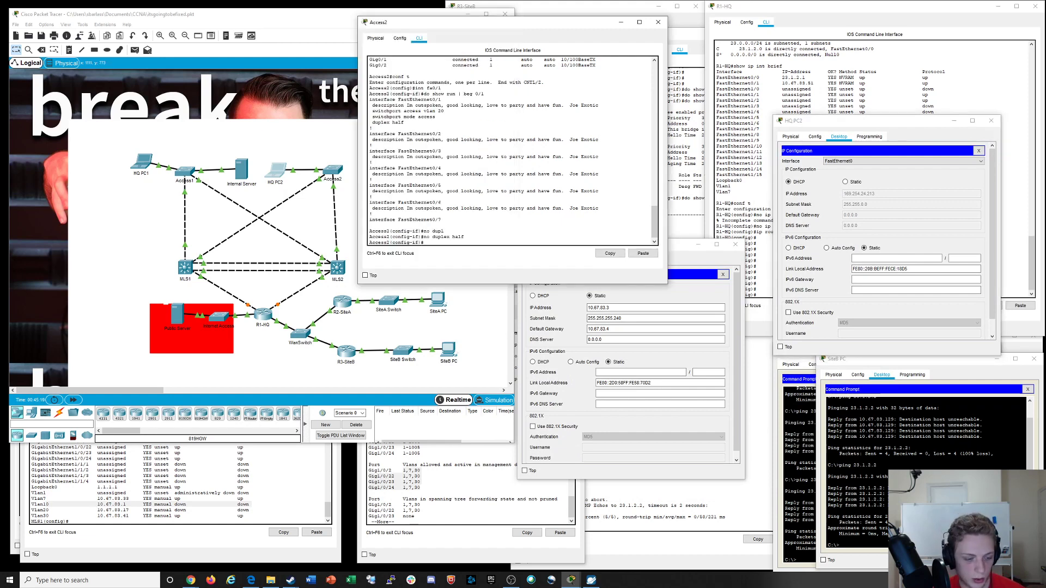
pyautogui.moveTo(32, 510); pyautogui.dragTo(32, 515)
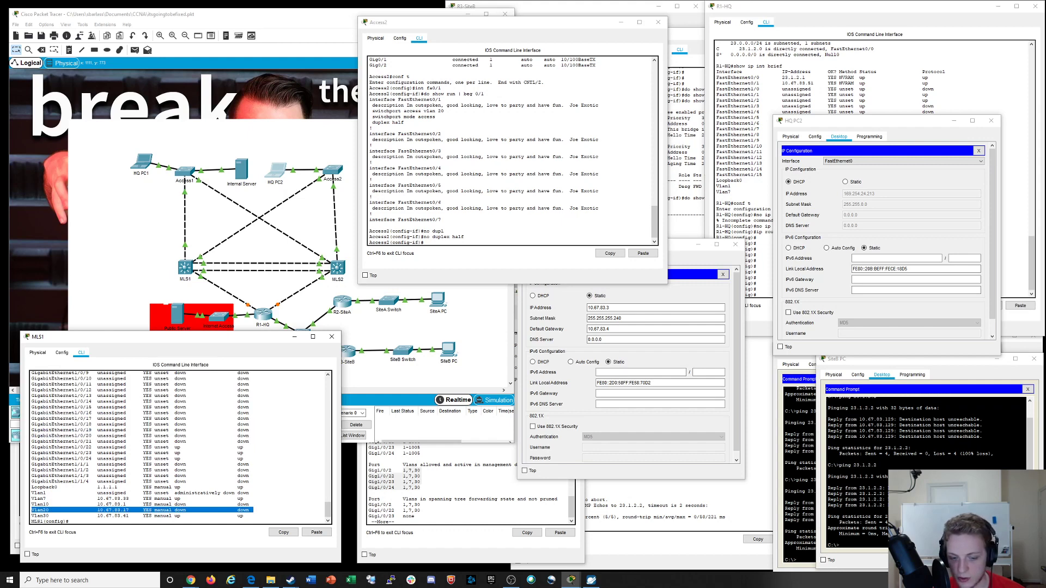
# Show MLS2's running configuration beginning at 20 and page through it to the Vlan20 interface section
pyautogui.click(463, 488)
pyautogui.hotkey('ctrl', 'c')
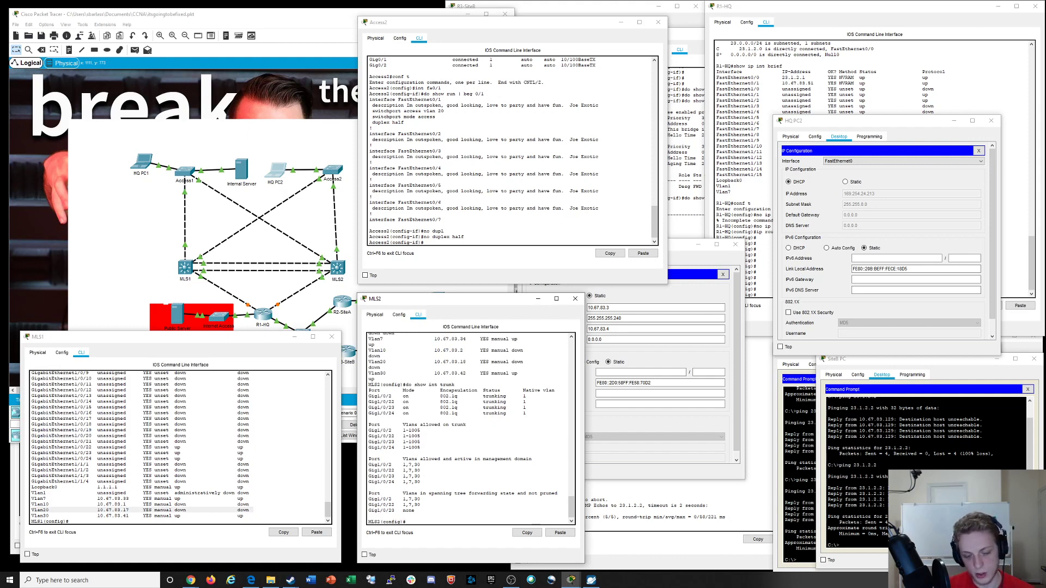
pyautogui.write('do show run |')
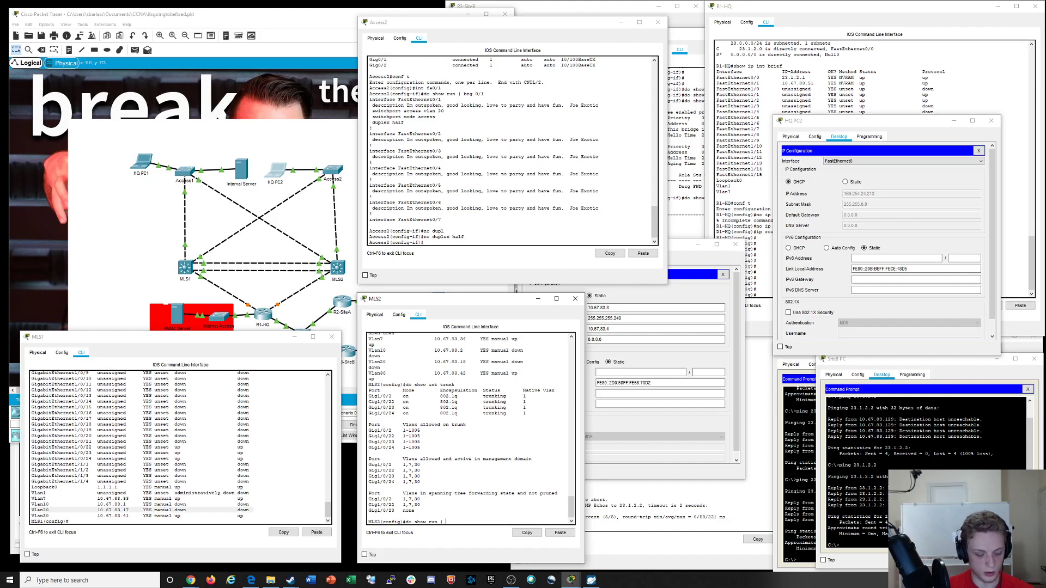
pyautogui.write(' beg ')
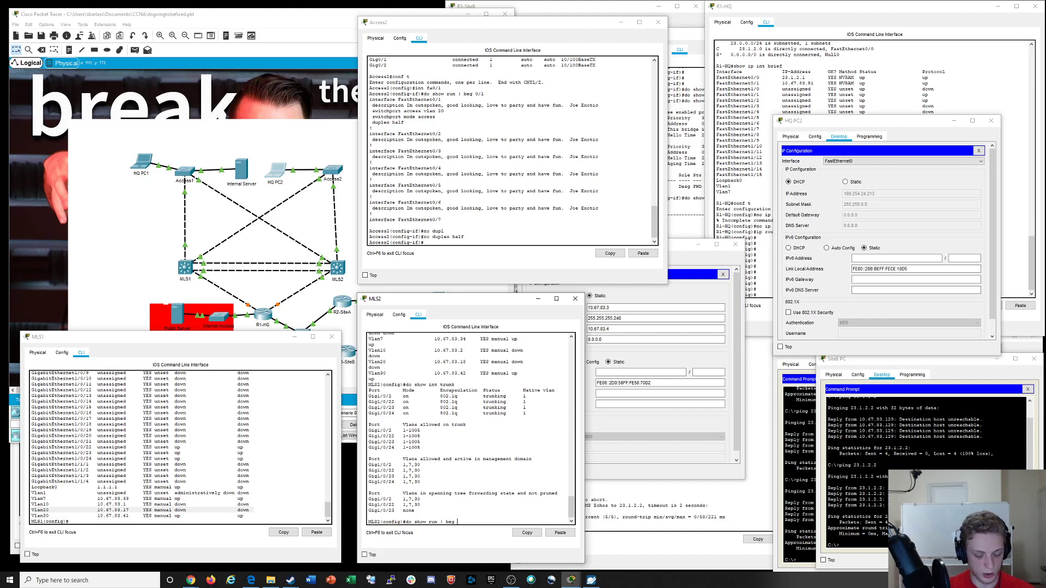
pyautogui.write('20')
pyautogui.press('Return')
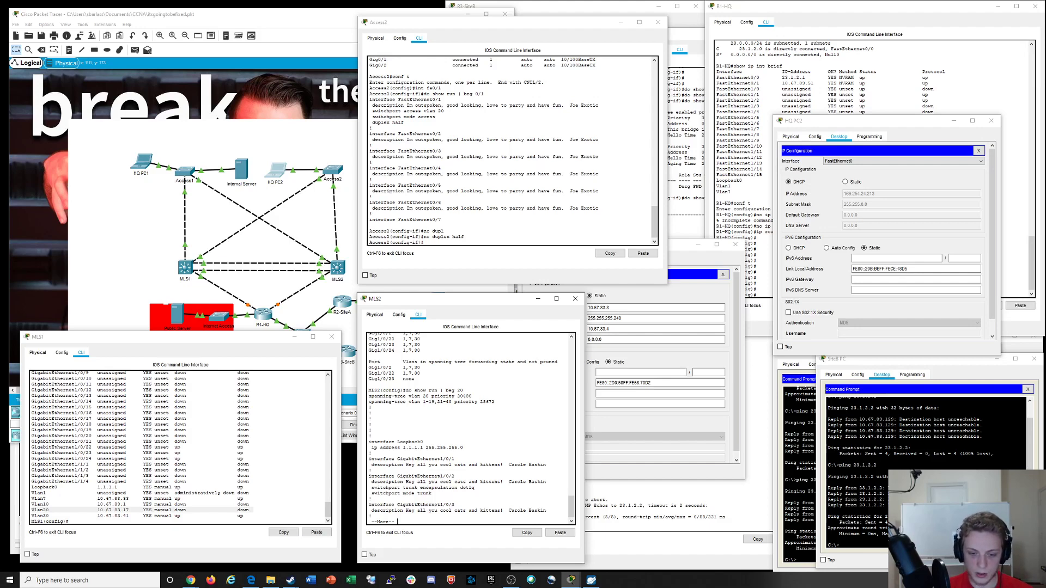
pyautogui.press('space')
pyautogui.press('space')
pyautogui.press('space')
pyautogui.press('space')
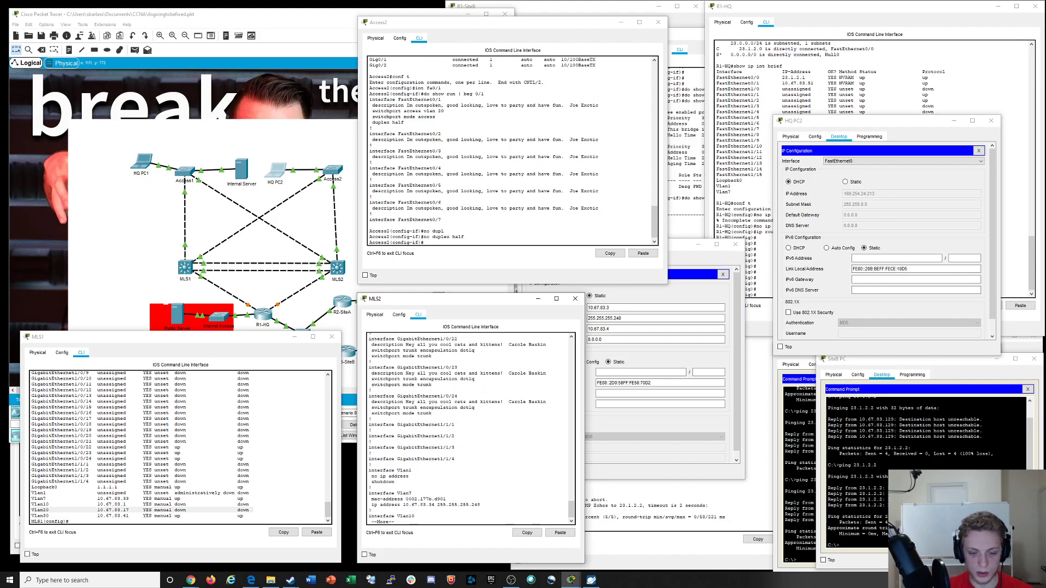
pyautogui.press('space')
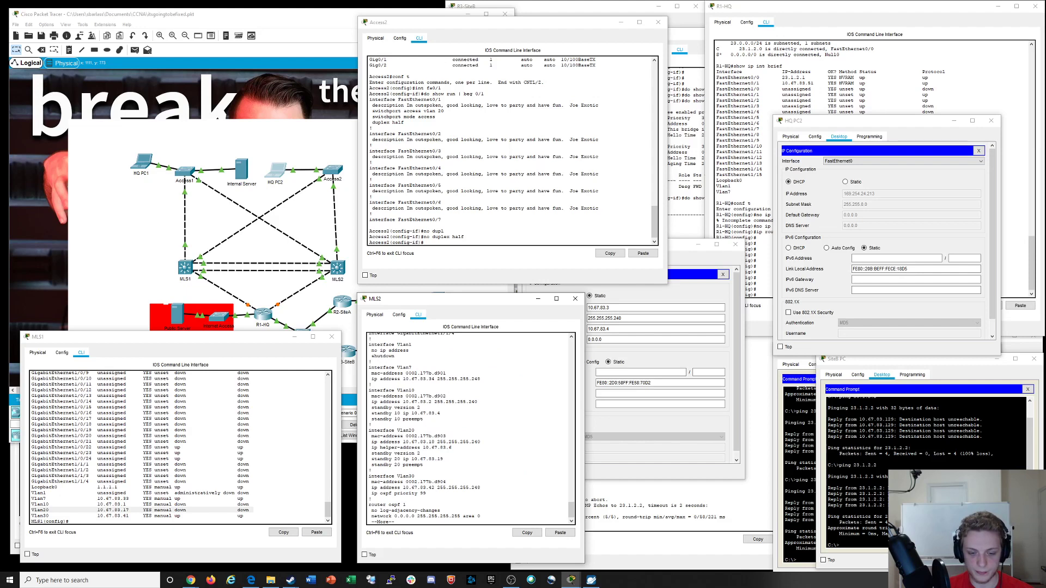
# Examine the helper address and the HSRP standby IP under interface Vlan20 in MLS2's running configuration
pyautogui.moveTo(398, 431); pyautogui.dragTo(451, 447)
pyautogui.click(444, 459)
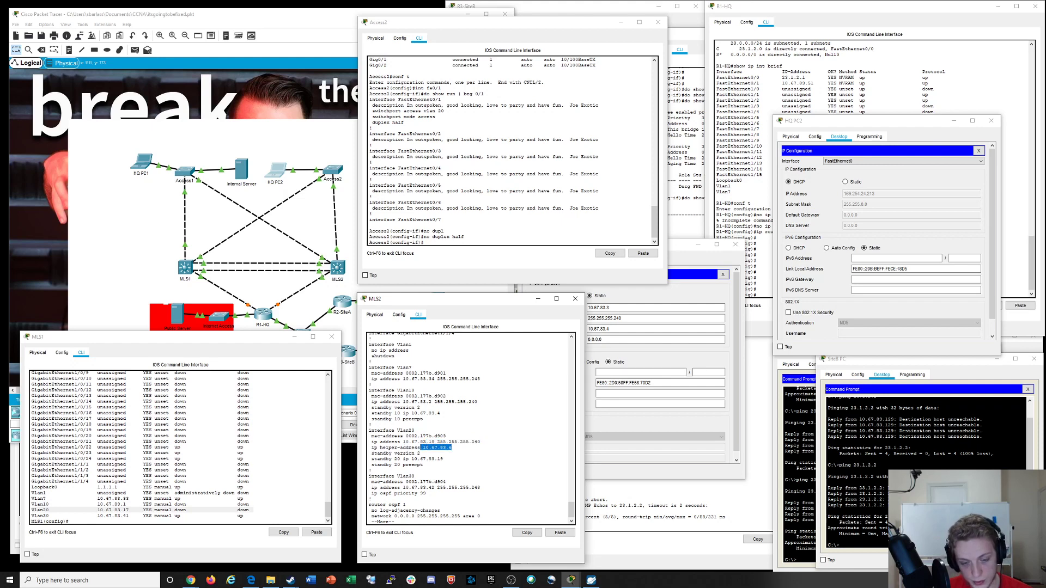
pyautogui.moveTo(371, 454)
pyautogui.mouseDown()
pyautogui.moveTo(444, 459)
pyautogui.moveTo(369, 459)
pyautogui.mouseUp()
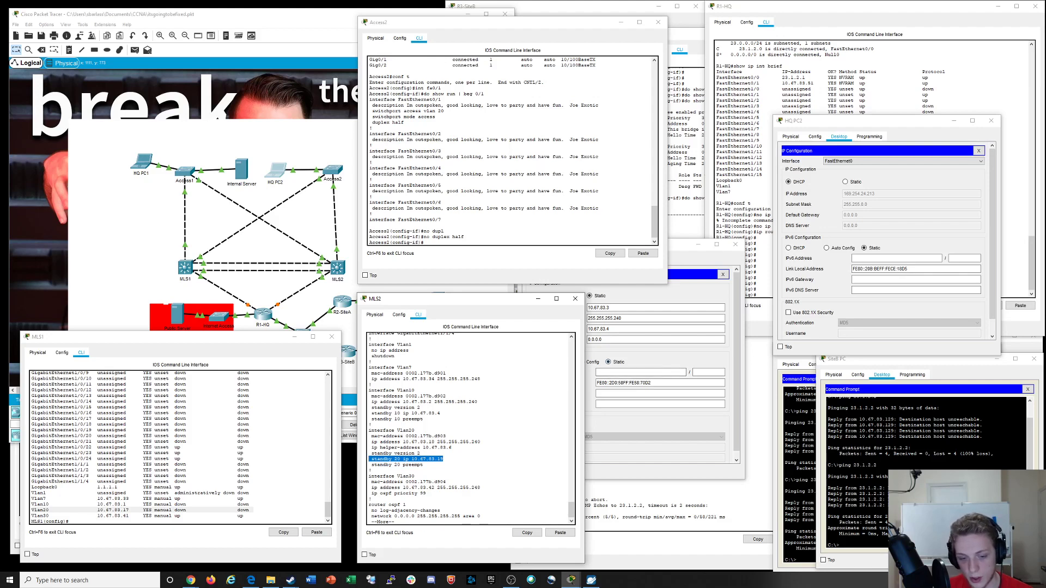
pyautogui.click(443, 460)
pyautogui.moveTo(443, 459); pyautogui.dragTo(411, 459)
# Open Notepad and note "Vlan 20" with "DG: 10.67.83.19 (HSRP)" on the line below it
pyautogui.press('super')
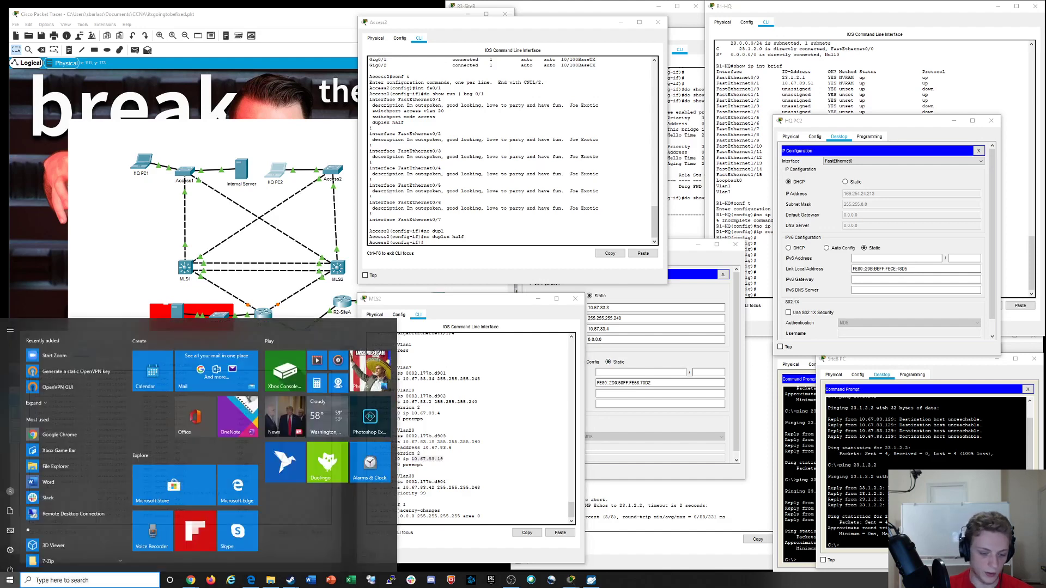
pyautogui.write('notep')
pyautogui.press('Return')
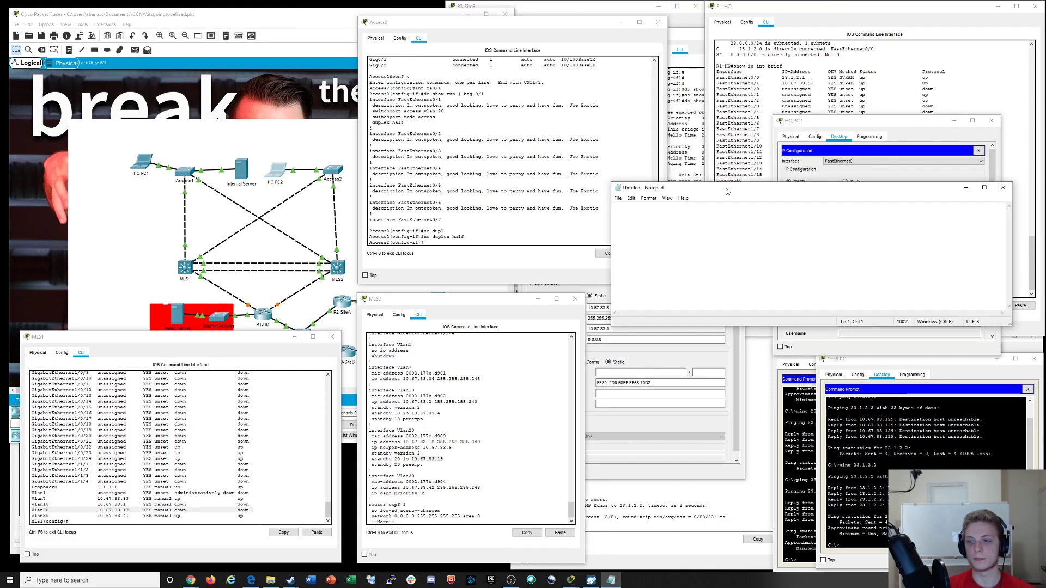
pyautogui.write('Vl')
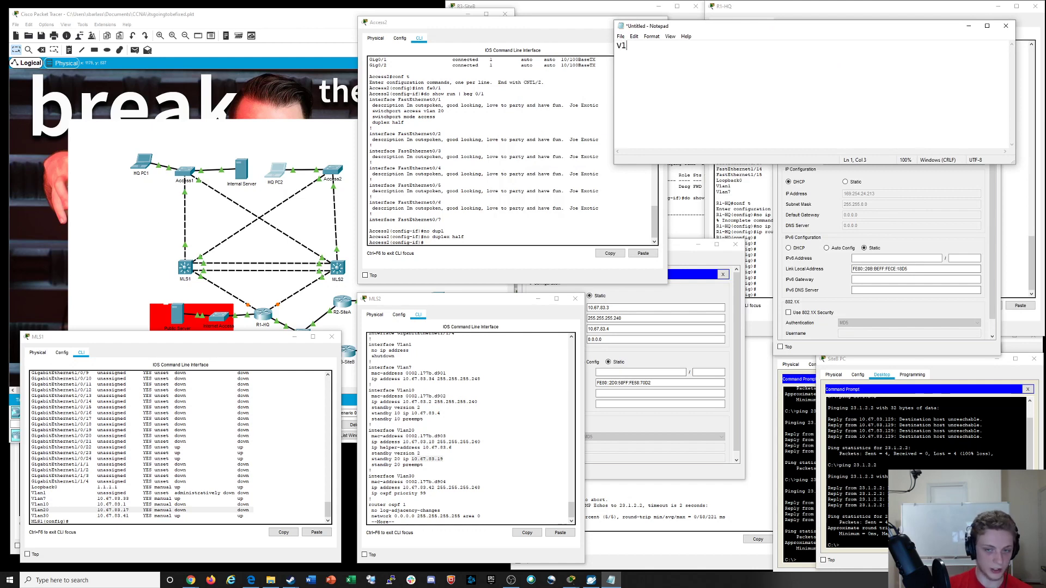
pyautogui.write('an 20 DG:')
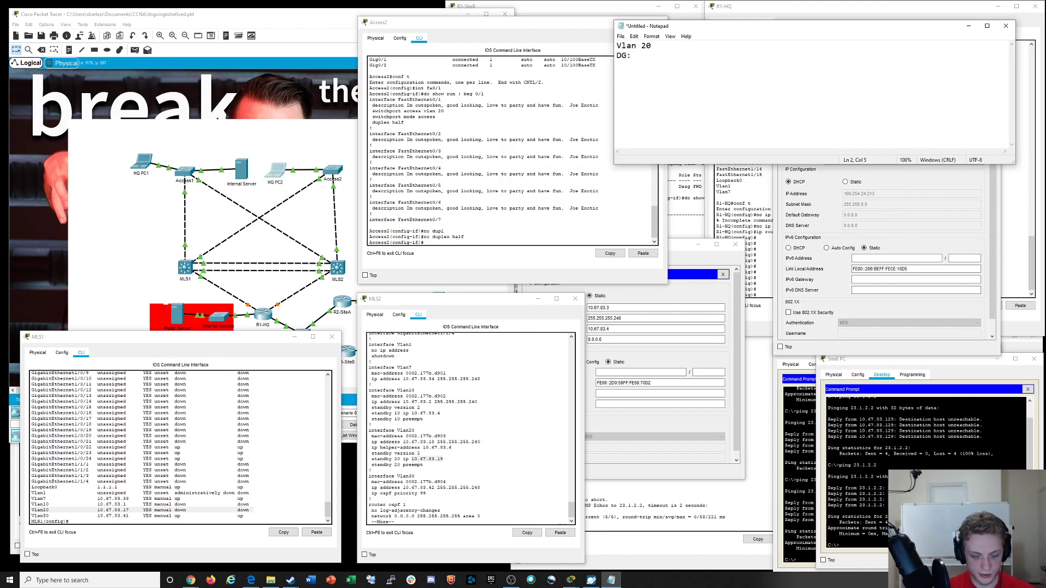
pyautogui.write(' 10.67.8')
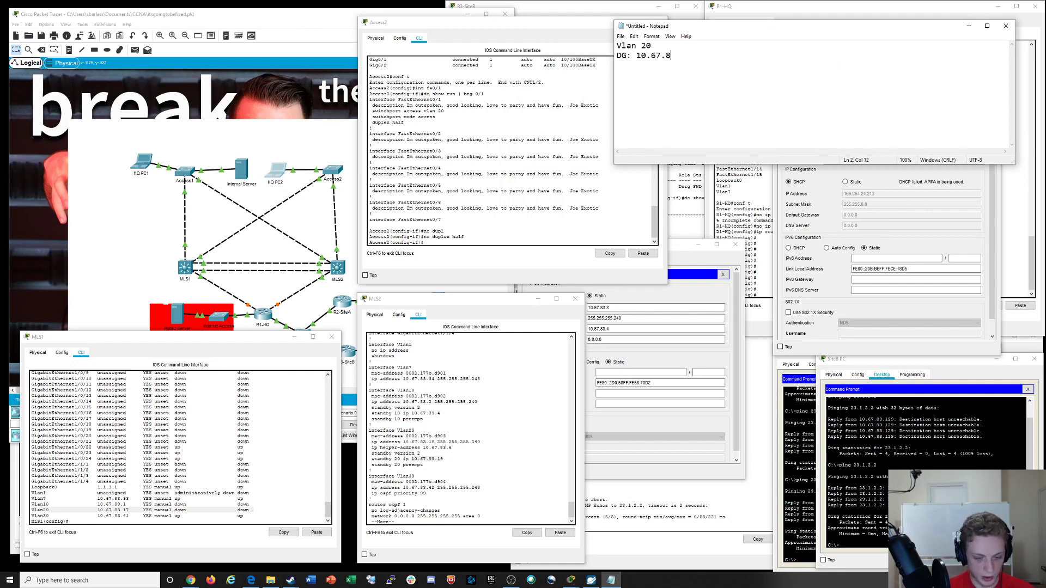
pyautogui.write('3.19 (')
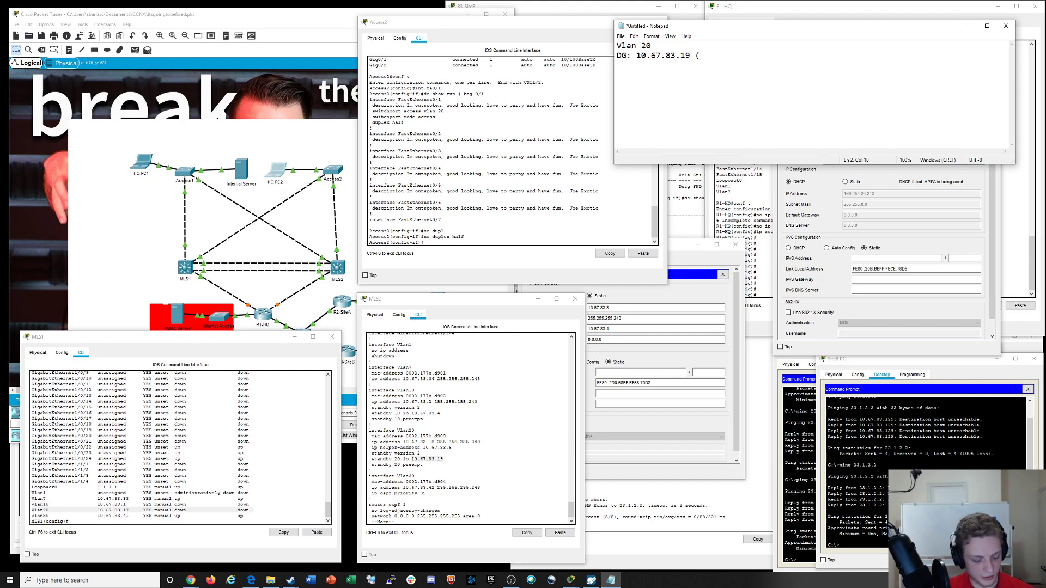
pyautogui.write('HSRP)')
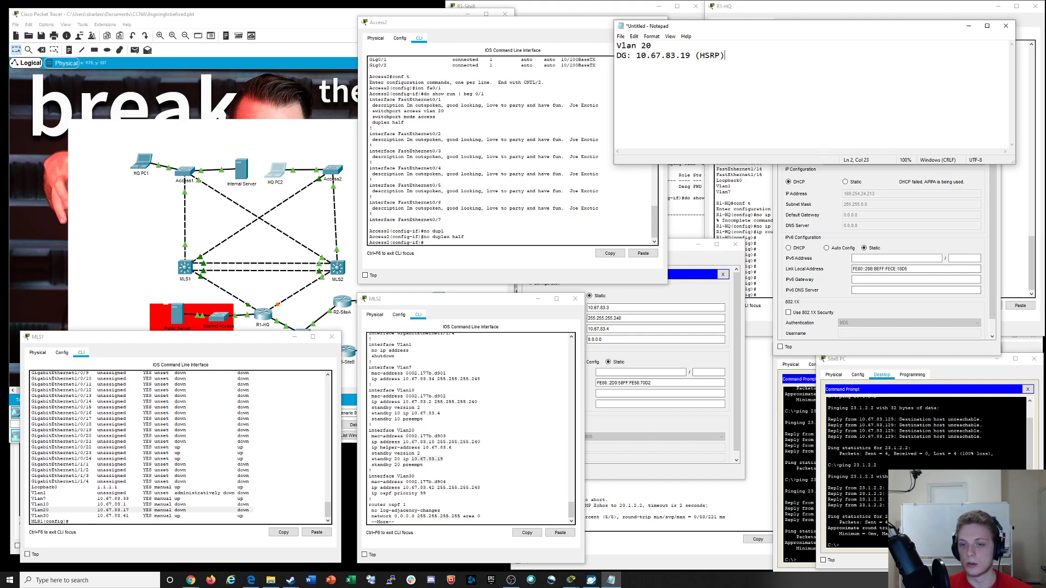
# Narrow the note window, add the line "Ip-Helper address .6", and return to MLS2's configuration prompt
pyautogui.moveTo(614, 163); pyautogui.dragTo(867, 155)
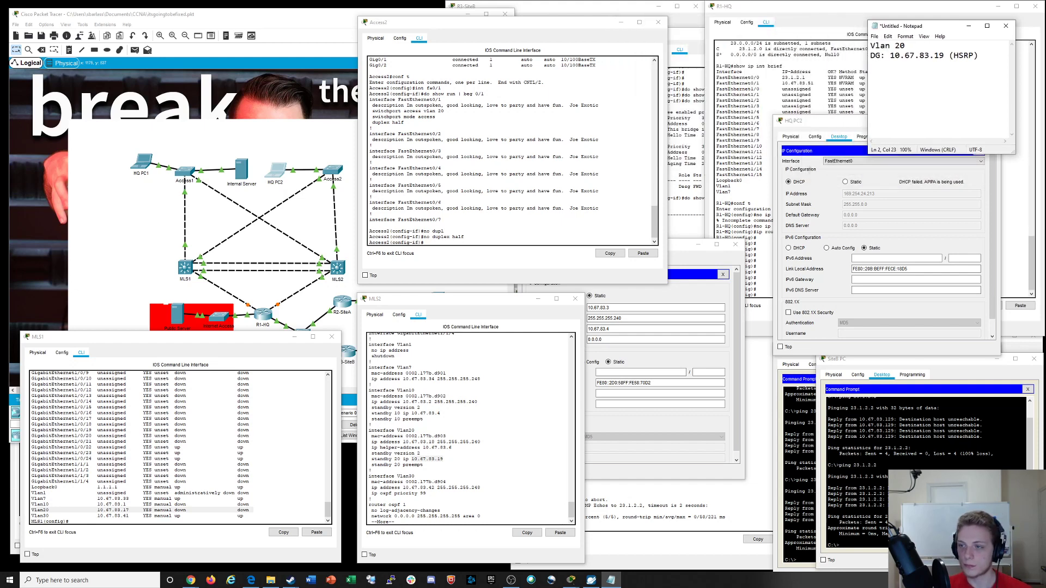
pyautogui.press('Return')
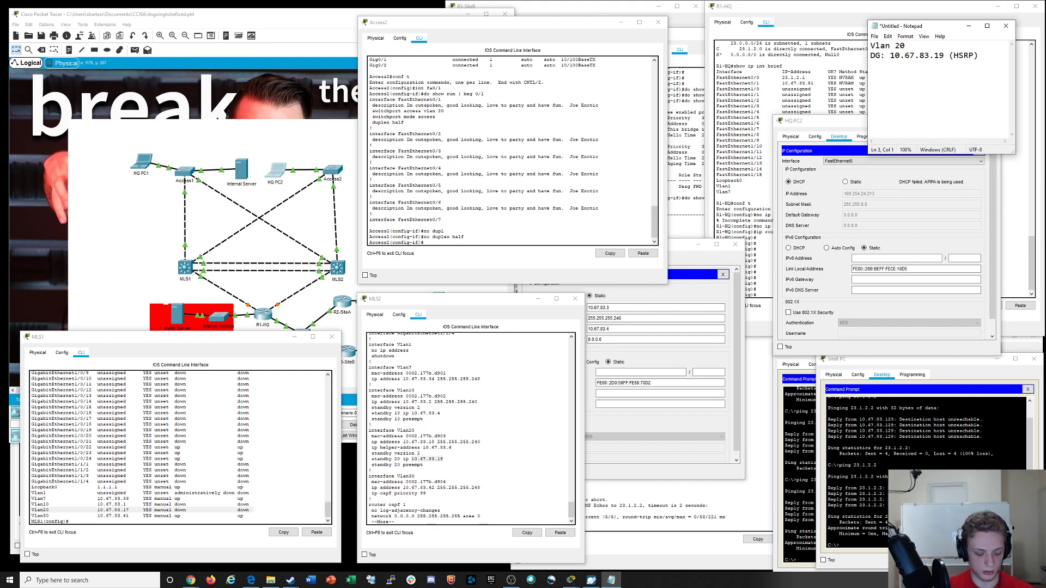
pyautogui.write('Ip-Helper ')
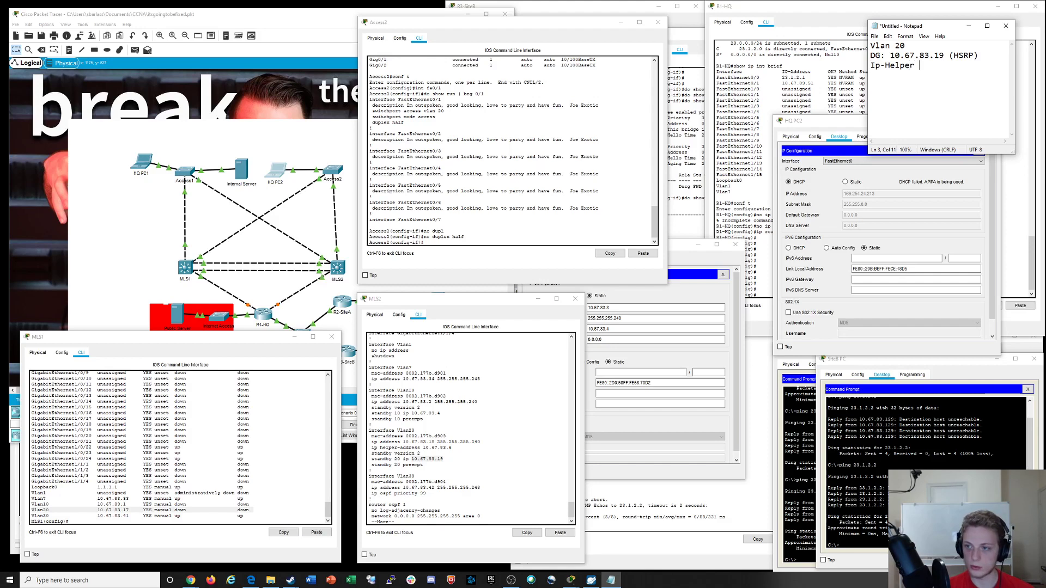
pyautogui.write('address .')
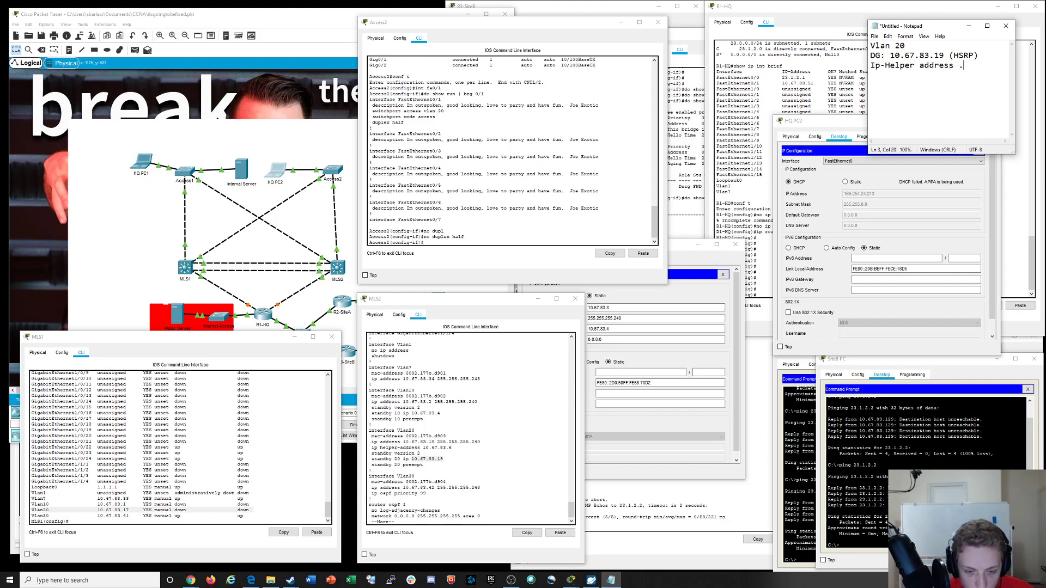
pyautogui.write('6')
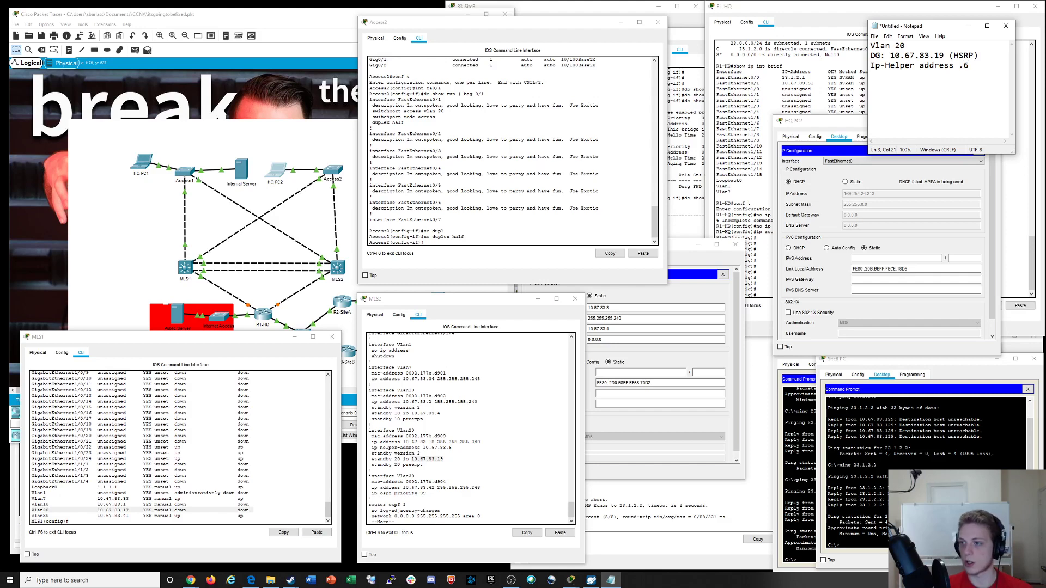
pyautogui.click(472, 441)
pyautogui.hotkey('ctrl', 'c')
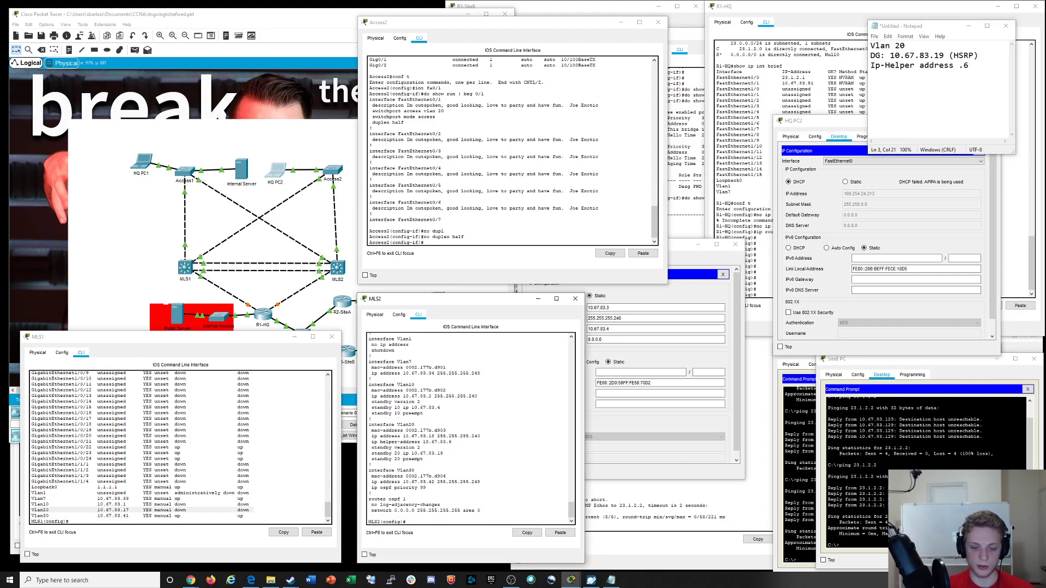
# List MLS2's interfaces with "do show ip int brief" and examine the Vlan10 entry
pyautogui.write('do show ip ')
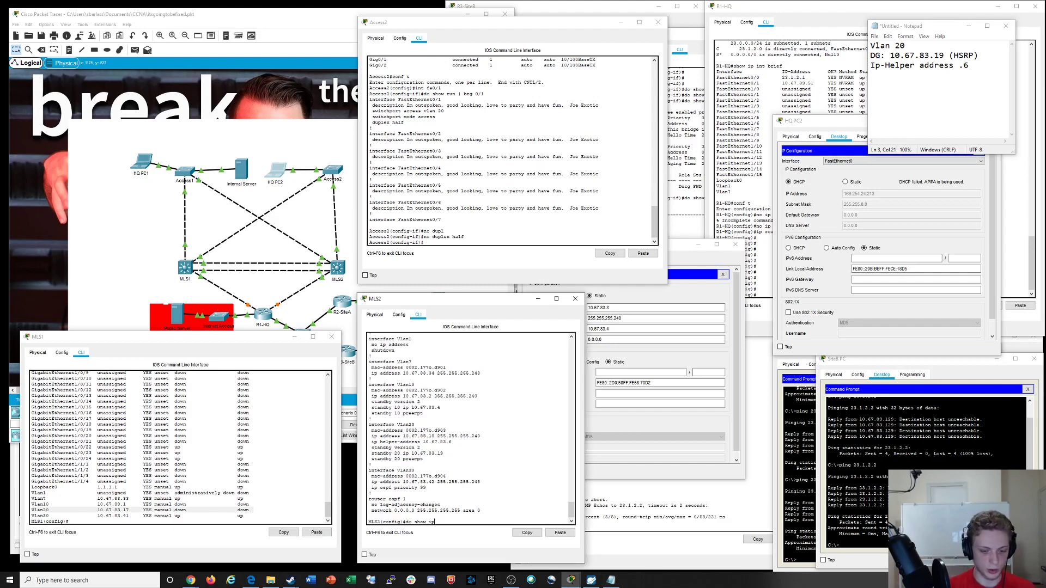
pyautogui.write('int brief')
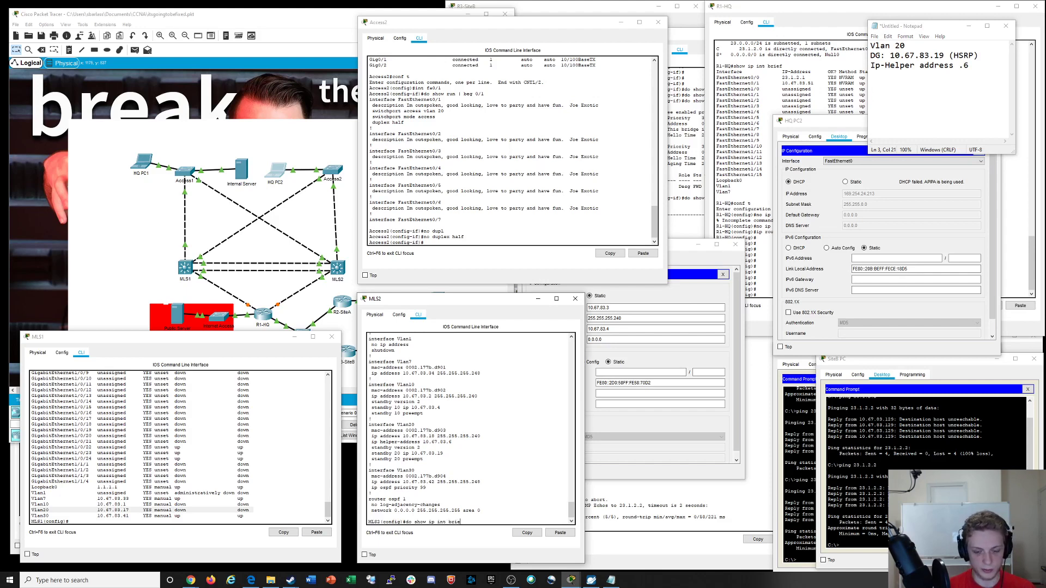
pyautogui.press('Return')
pyautogui.press('space')
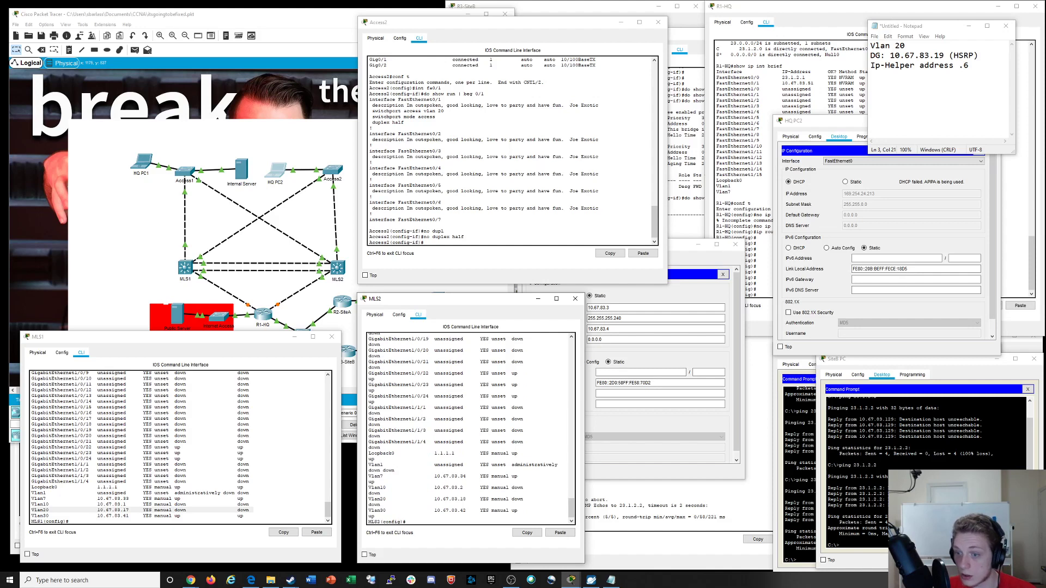
pyautogui.moveTo(466, 488); pyautogui.dragTo(369, 488)
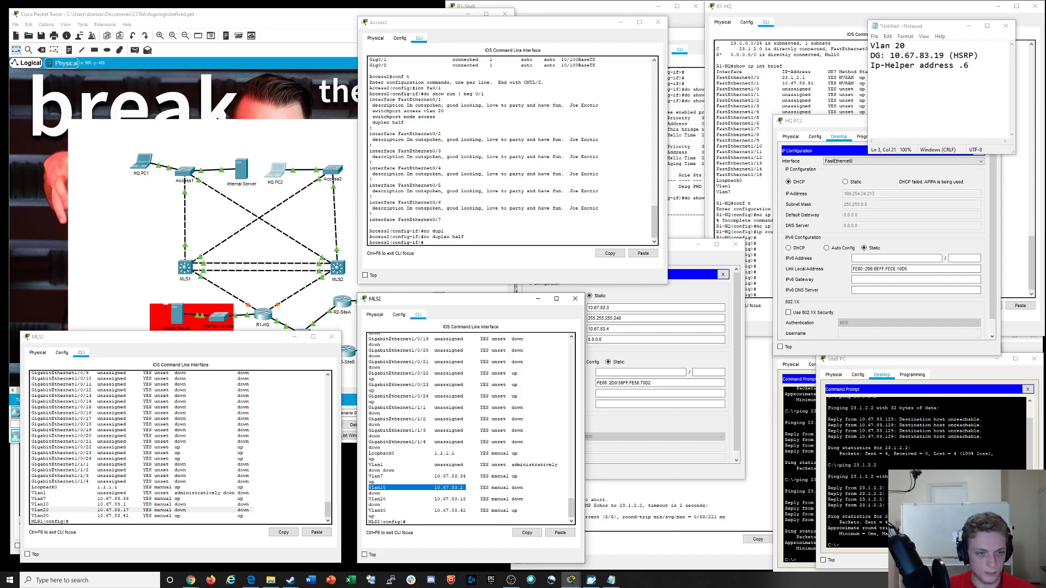
# Compare the Internal Server's IP configuration with the Vlan10 addresses in MLS2's and MLS1's interface lists
pyautogui.click(239, 170)
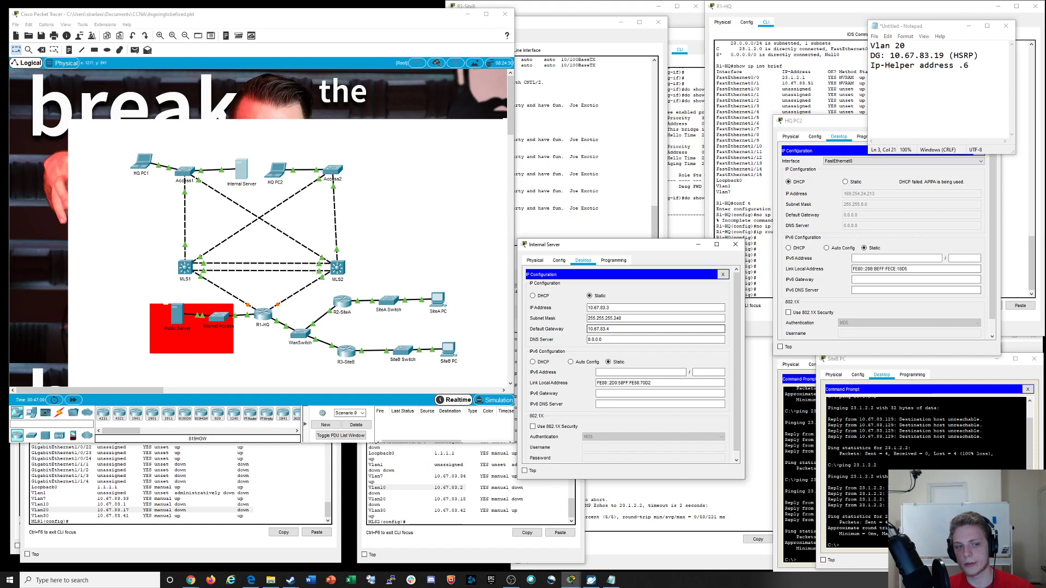
pyautogui.click(490, 505)
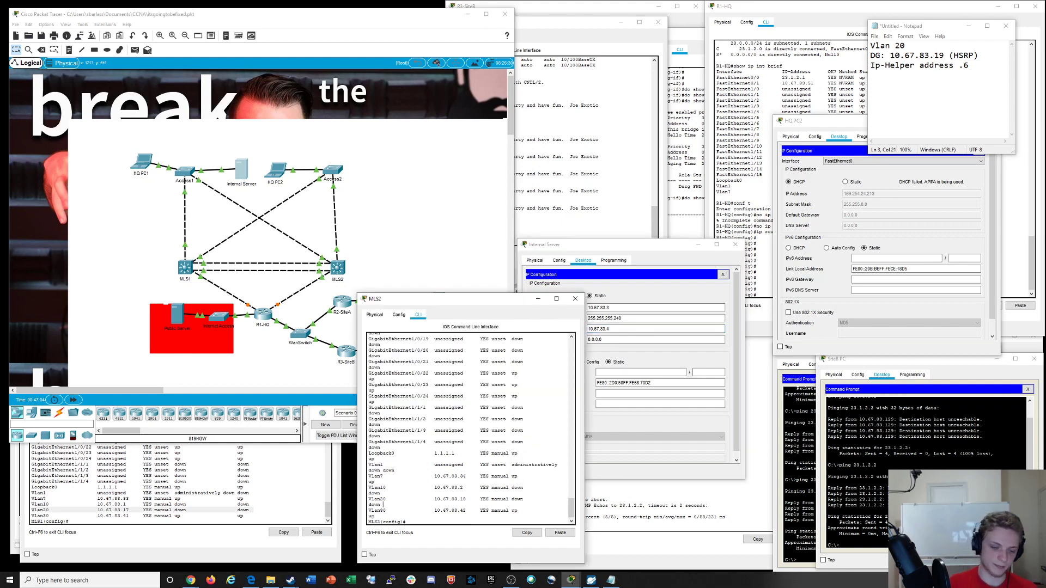
pyautogui.click(243, 494)
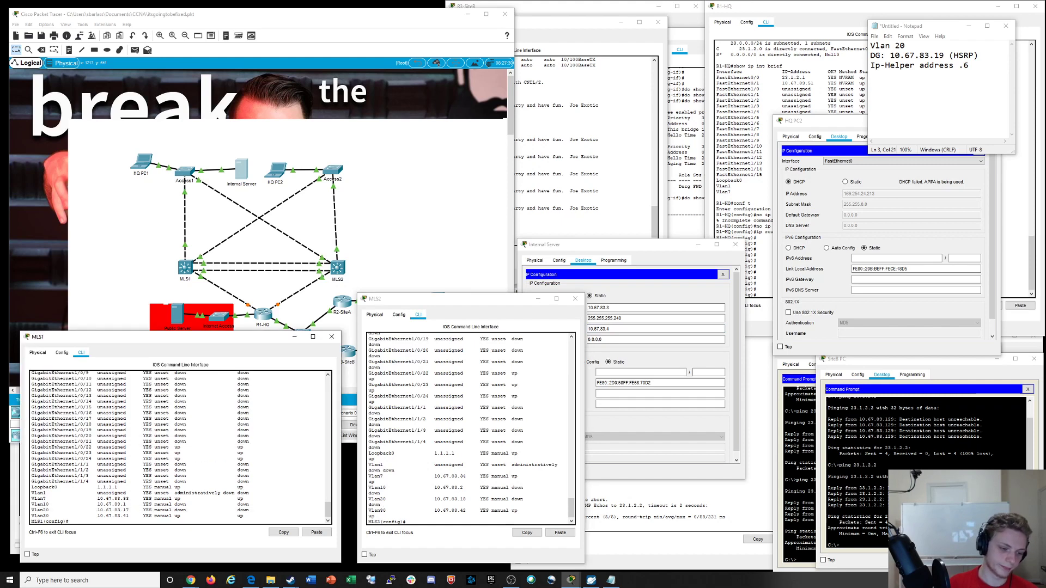
pyautogui.moveTo(97, 505)
pyautogui.mouseDown()
pyautogui.moveTo(128, 516)
pyautogui.moveTo(103, 505)
pyautogui.mouseUp()
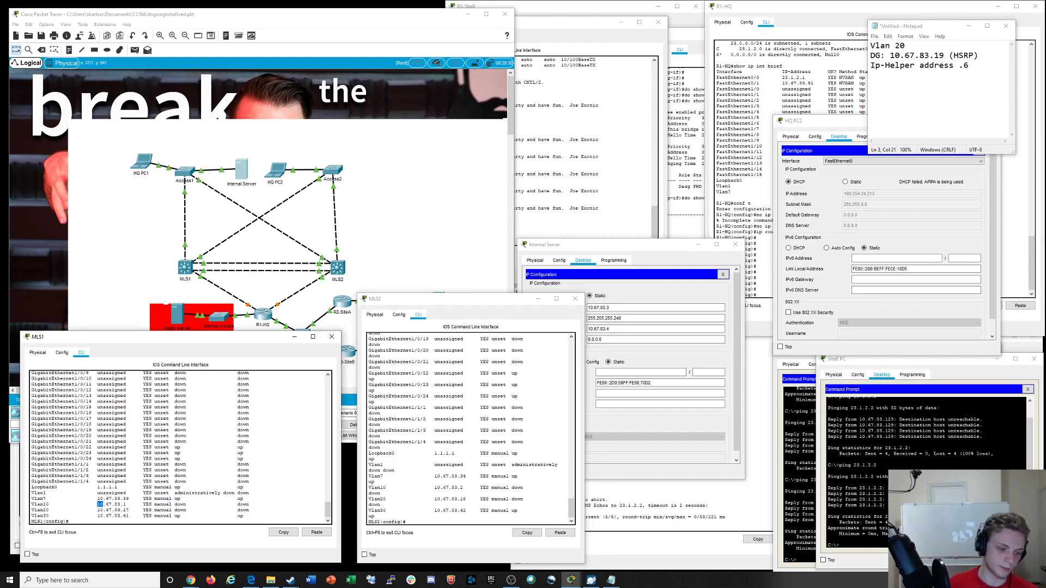
pyautogui.doubleClick(100, 505)
# Show MLS1's running configuration beginning at Vlan10
pyautogui.write('do show run')
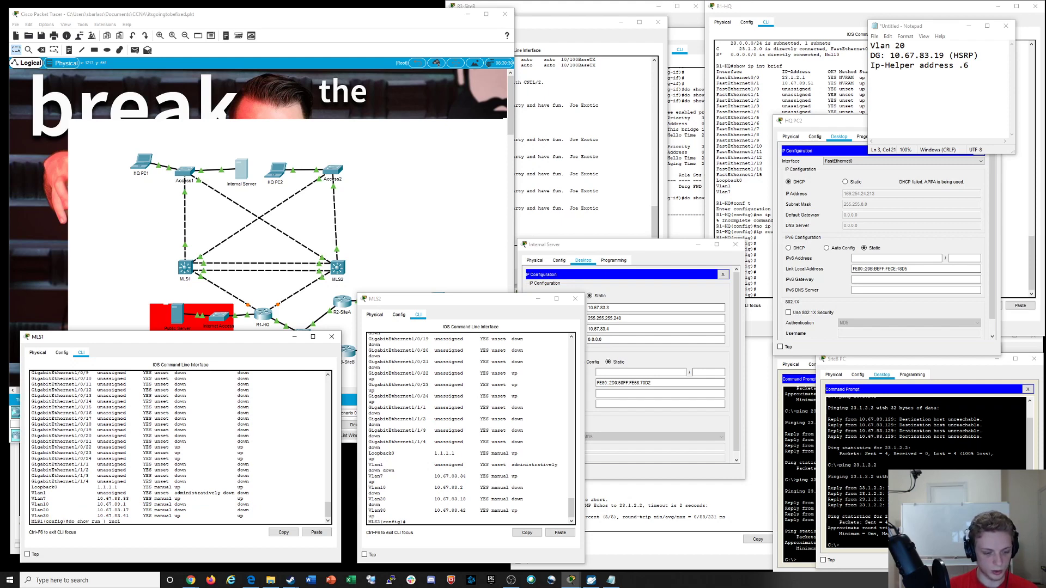
pyautogui.write(' | in')
pyautogui.press('BackSpace')
pyautogui.press('BackSpace')
pyautogui.write('beg Vla')
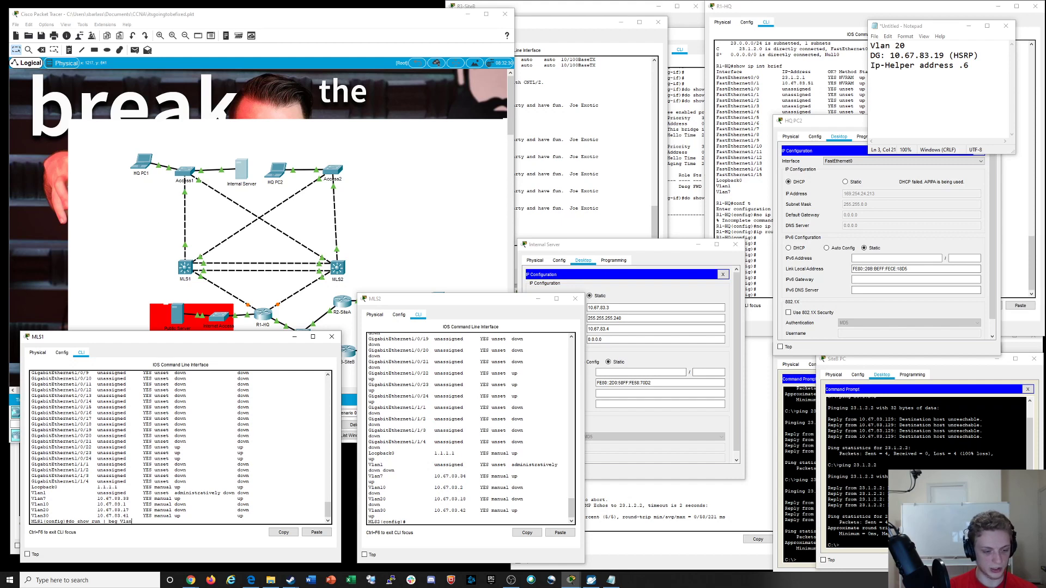
pyautogui.write('n10')
pyautogui.press('Return')
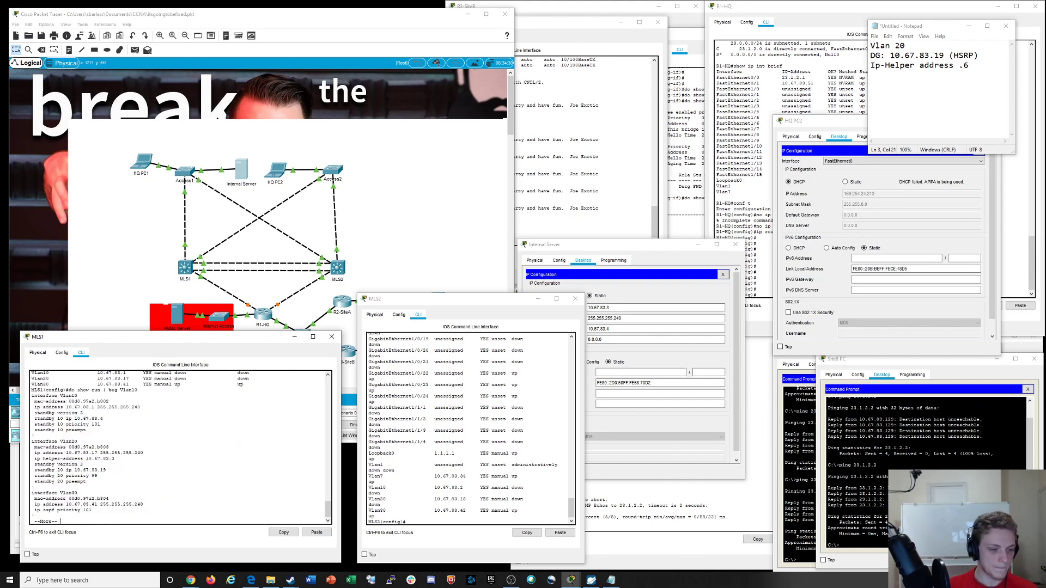
# Check the HSRP standby IP under interface Vlan10 in MLS1's configuration and minimize the R1-HQ window
pyautogui.moveTo(64, 418); pyautogui.dragTo(103, 418)
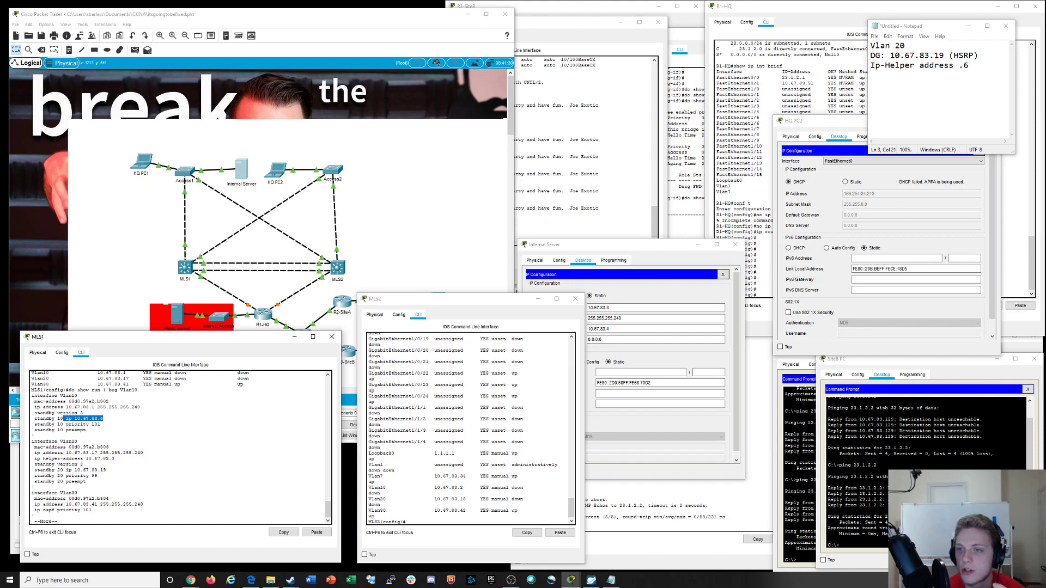
pyautogui.click(739, 132)
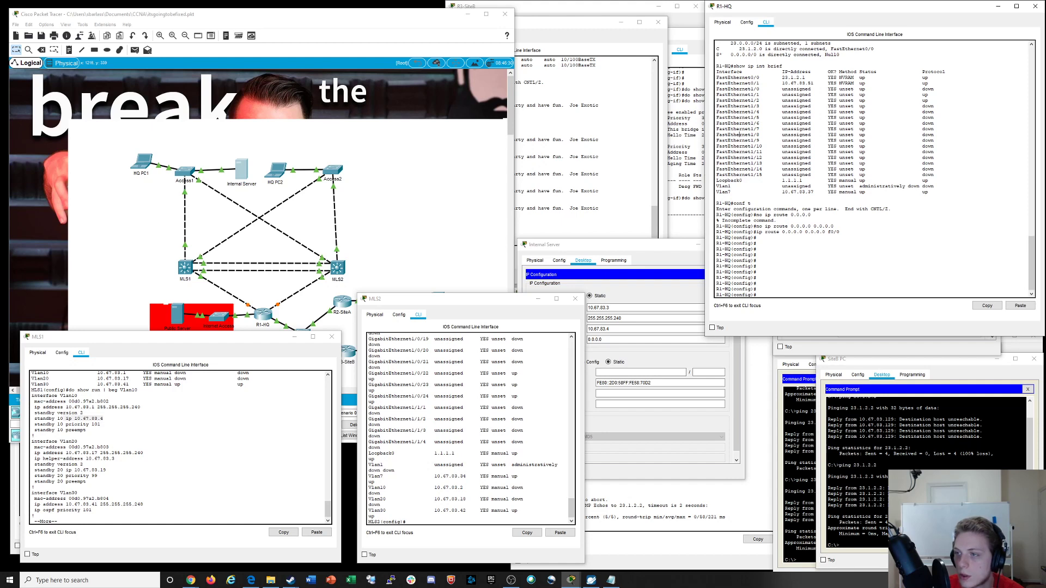
pyautogui.click(998, 6)
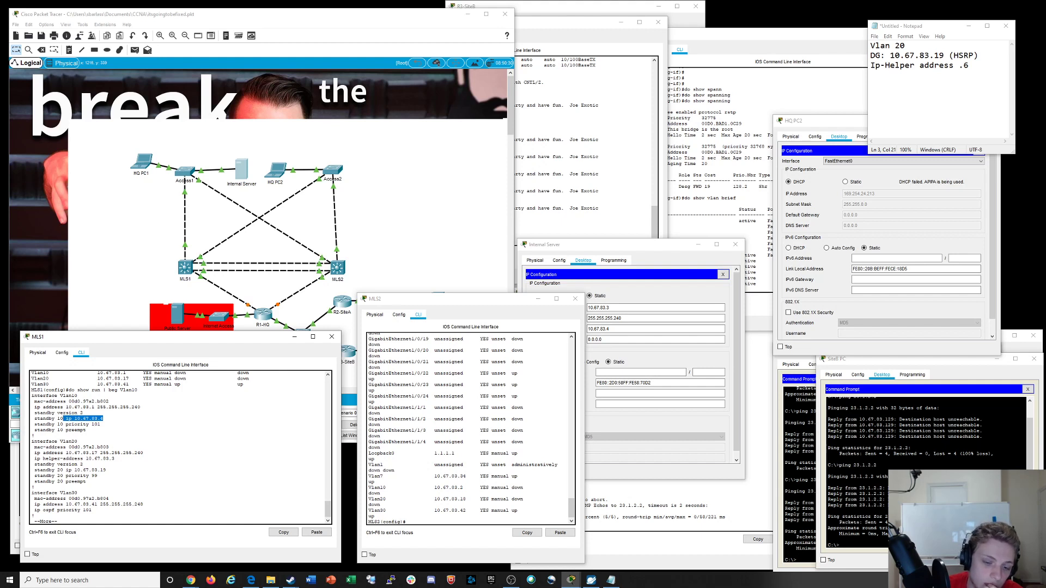
# Examine MLS1's Vlan20 helper address and Vlan10 standby IP, and compare the Vlan10 interface addresses of MLS1 and MLS2
pyautogui.click(468, 436)
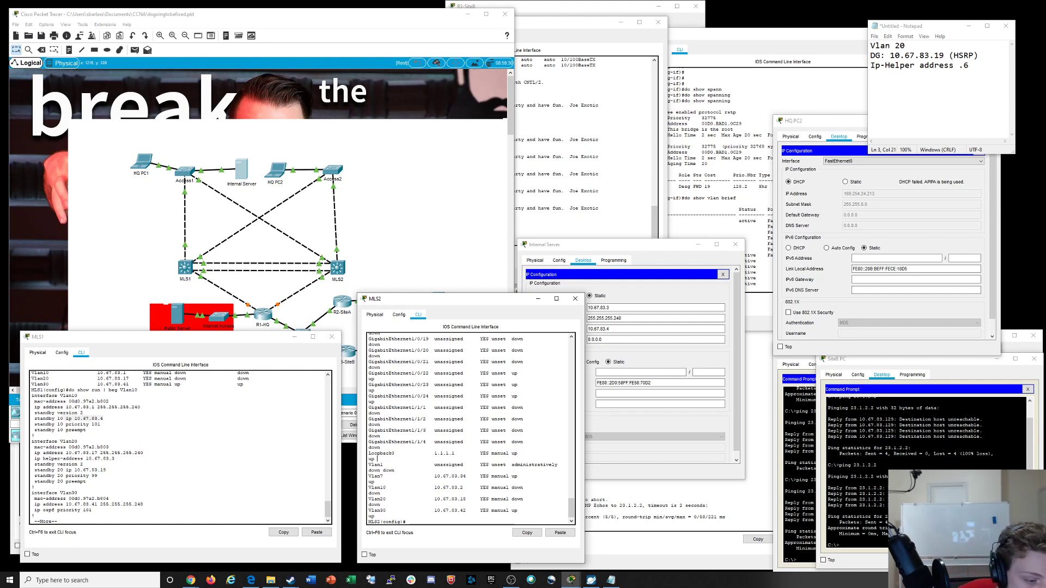
pyautogui.moveTo(115, 458); pyautogui.dragTo(32, 459)
pyautogui.click(116, 458)
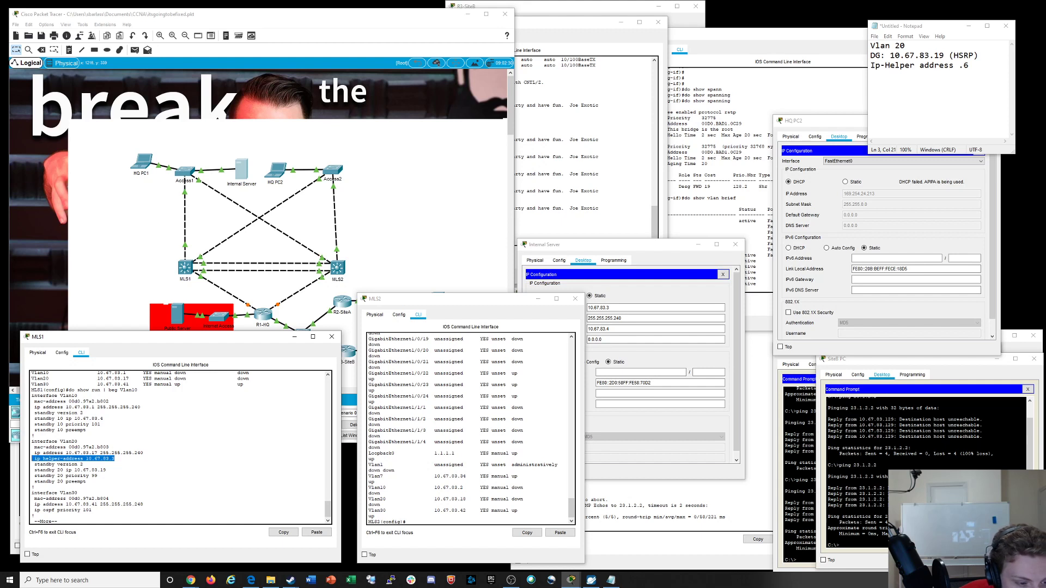
pyautogui.moveTo(103, 418); pyautogui.dragTo(46, 418)
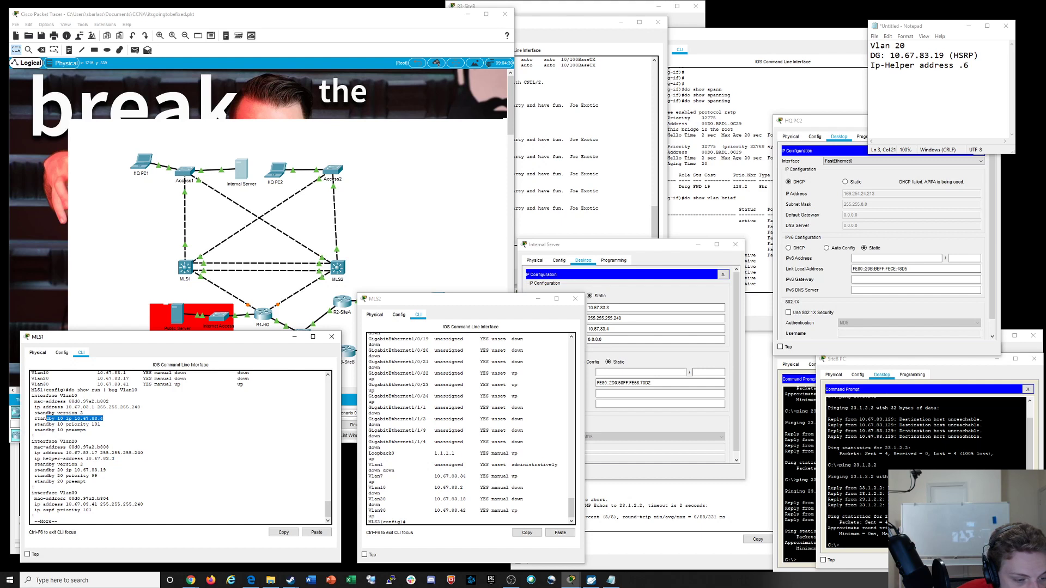
pyautogui.moveTo(46, 419); pyautogui.dragTo(112, 407)
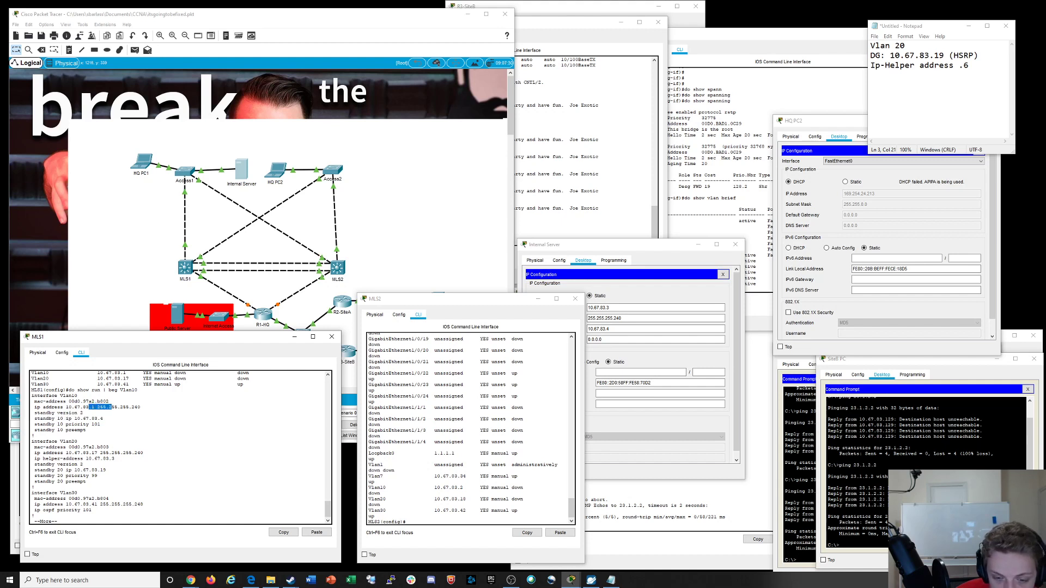
pyautogui.click(512, 488)
pyautogui.moveTo(466, 487); pyautogui.dragTo(429, 488)
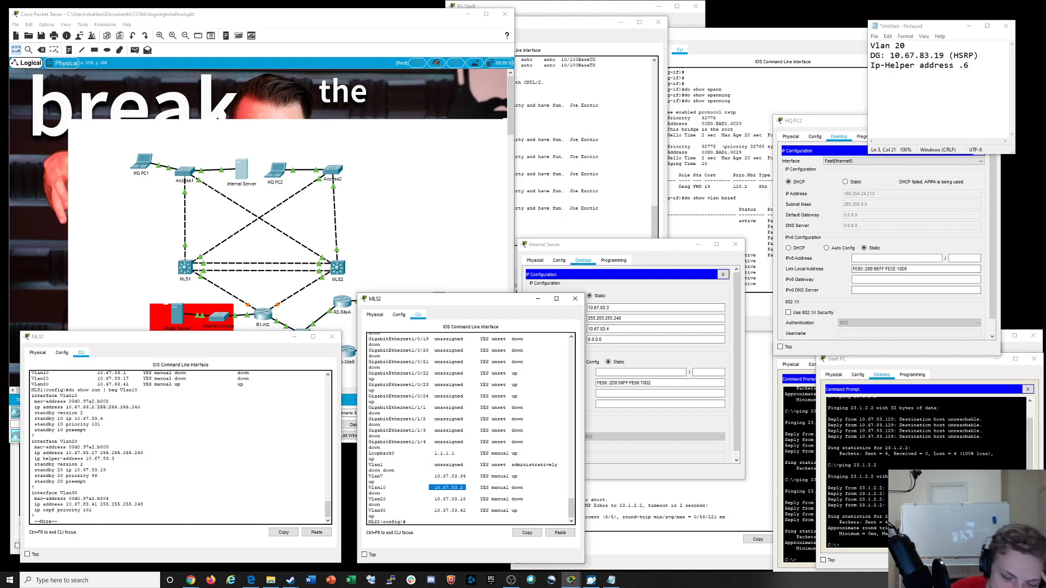
# List the standby lines of MLS2's running configuration with "do show run | incl stan"
pyautogui.press('Up')
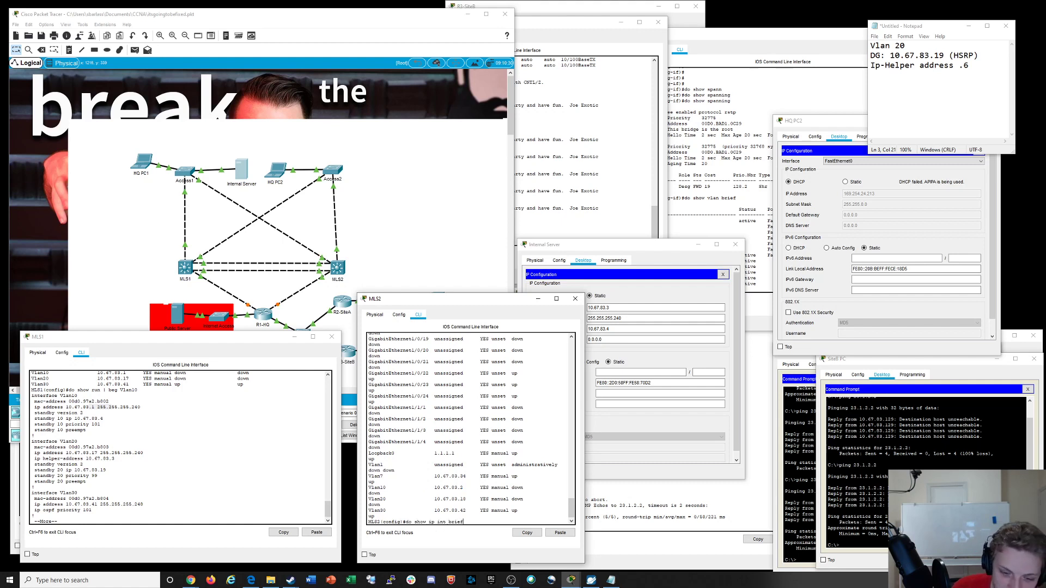
pyautogui.press('BackSpace')
pyautogui.press('BackSpace')
pyautogui.press('BackSpace')
pyautogui.press('BackSpace')
pyautogui.press('BackSpace')
pyautogui.press('BackSpace')
pyautogui.press('BackSpace')
pyautogui.press('BackSpace')
pyautogui.press('BackSpace')
pyautogui.press('BackSpace')
pyautogui.press('BackSpace')
pyautogui.press('BackSpace')
pyautogui.write('int trunk')
pyautogui.press('BackSpace')
pyautogui.press('BackSpace')
pyautogui.press('BackSpace')
pyautogui.press('BackSpace')
pyautogui.press('BackSpace')
pyautogui.press('BackSpace')
pyautogui.press('BackSpace')
pyautogui.press('BackSpace')
pyautogui.press('BackSpace')
pyautogui.write('run | incl stan')
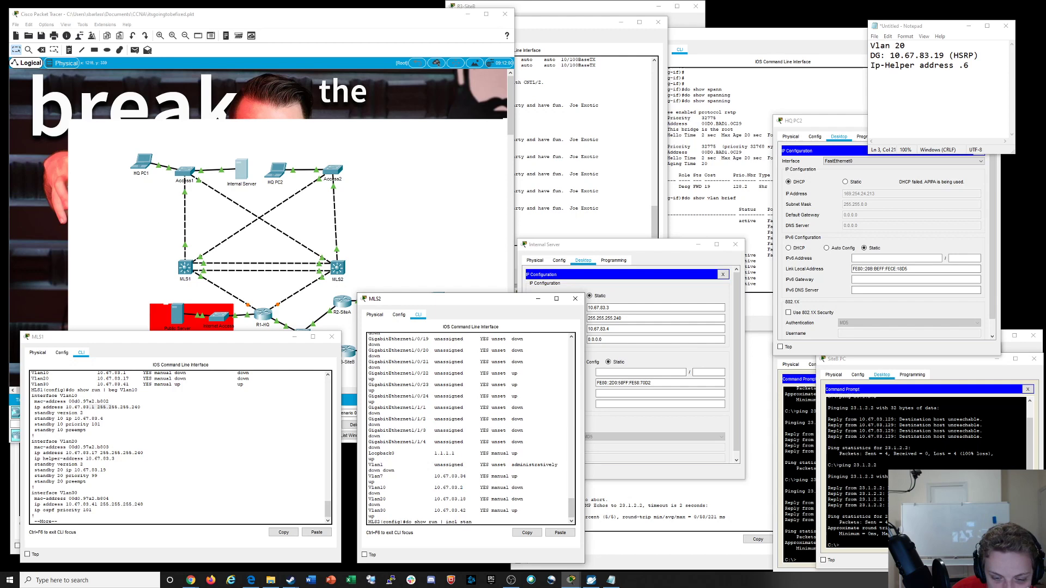
pyautogui.press('Return')
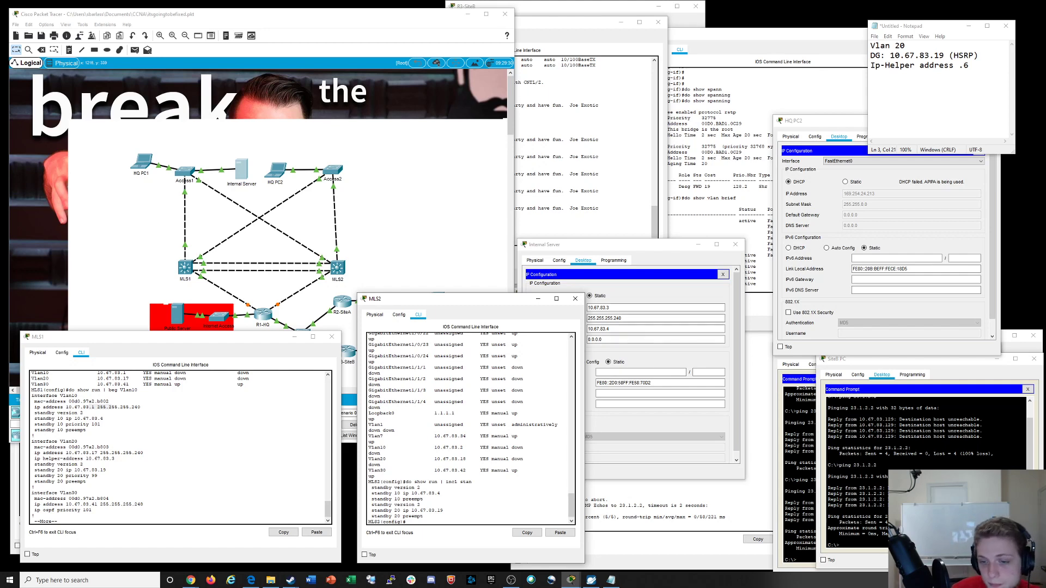
# Compare the Internal Server's default gateway with the Vlan10 standby IP in MLS2's output
pyautogui.click(615, 329)
pyautogui.moveTo(652, 247); pyautogui.dragTo(674, 252)
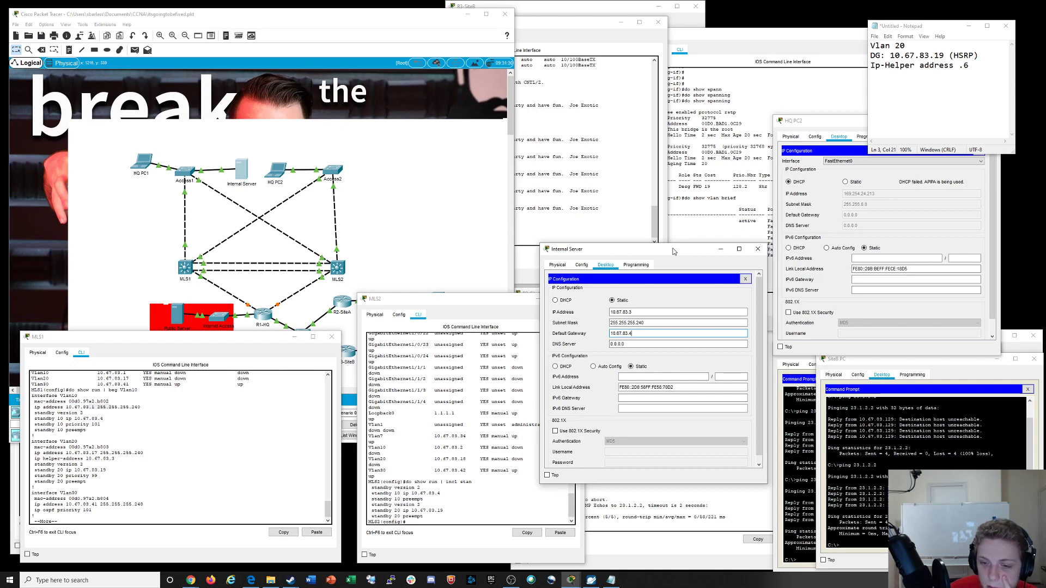
pyautogui.moveTo(673, 251); pyautogui.dragTo(670, 256)
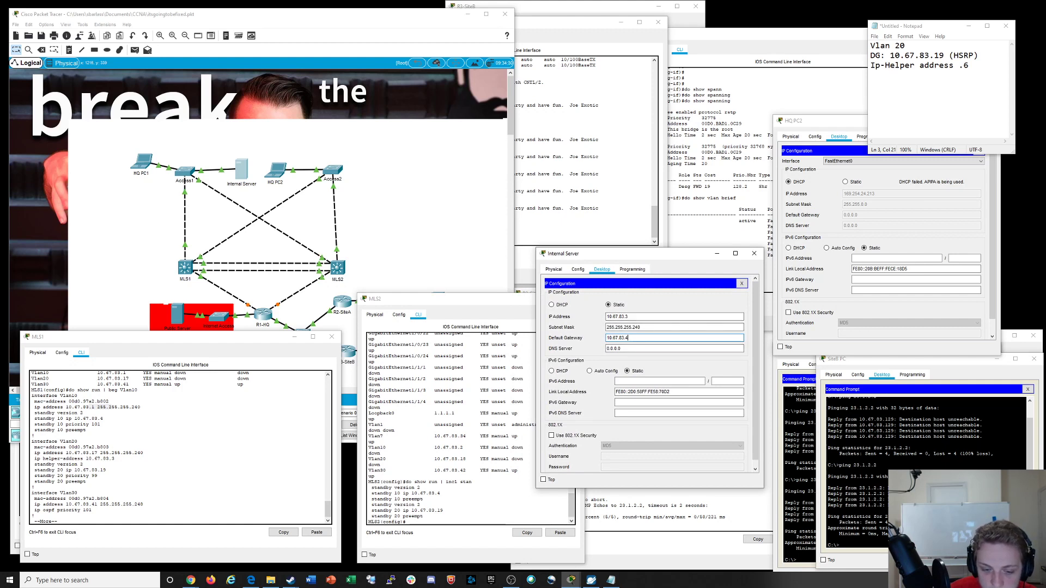
pyautogui.moveTo(440, 493); pyautogui.dragTo(421, 494)
pyautogui.click(642, 338)
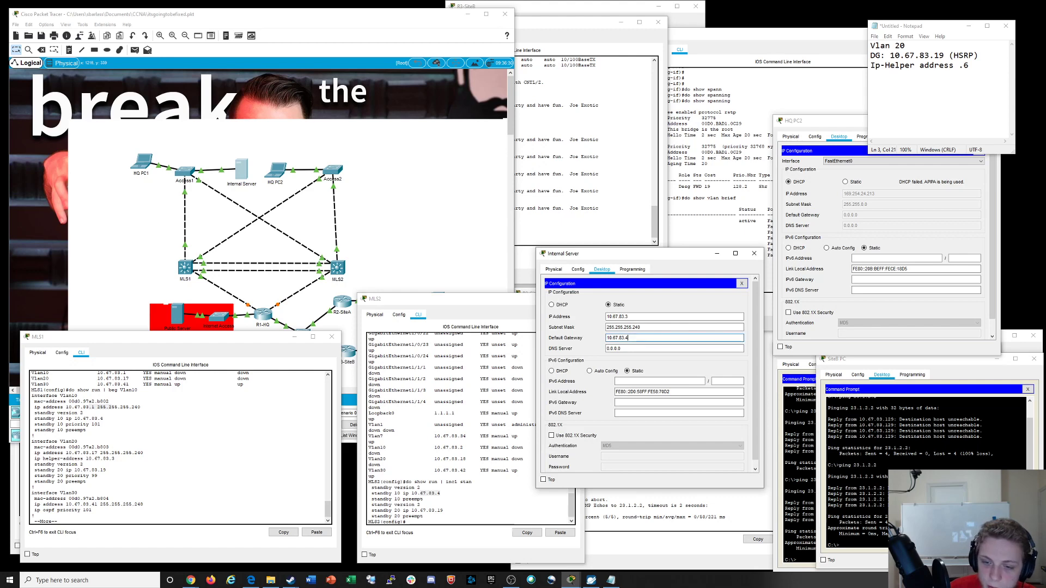
# Open the Internal Server's command prompt, stop the running ping, and display the ARP table with "arp -a"
pyautogui.click(741, 283)
pyautogui.click(668, 299)
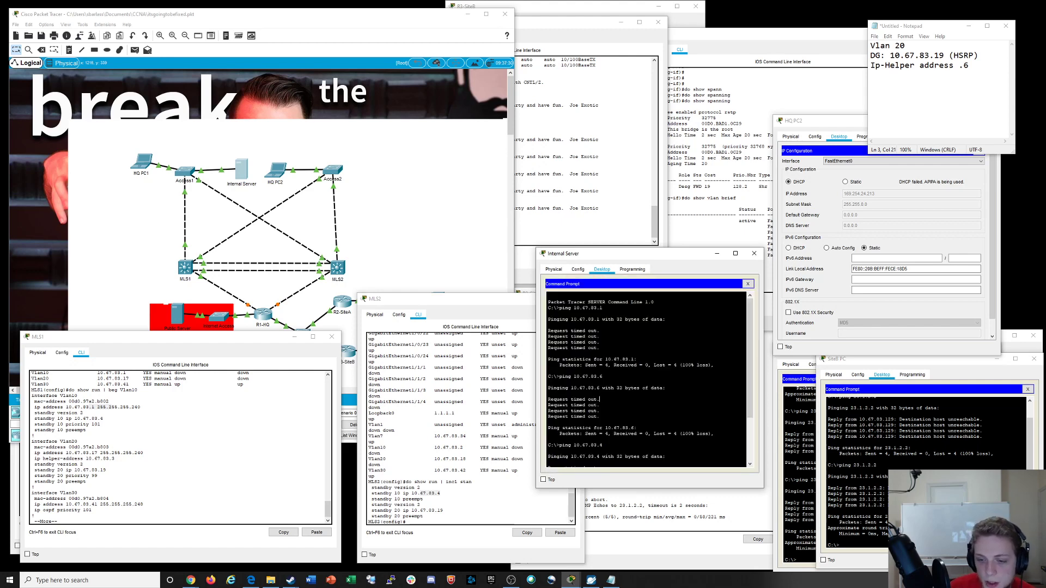
pyautogui.hotkey('ctrl', 'c')
pyautogui.write('arp -a')
pyautogui.press('Return')
# Ping 10.67.83.4 from the Internal Server and move its window over the MLS2 console
pyautogui.write('arp -a')
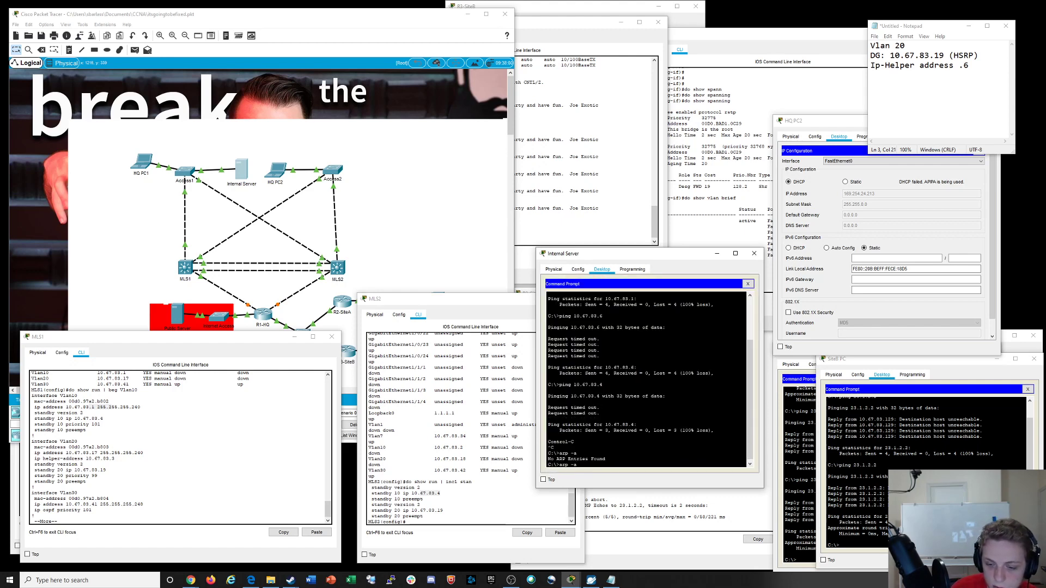
pyautogui.press('Up')
pyautogui.press('Up')
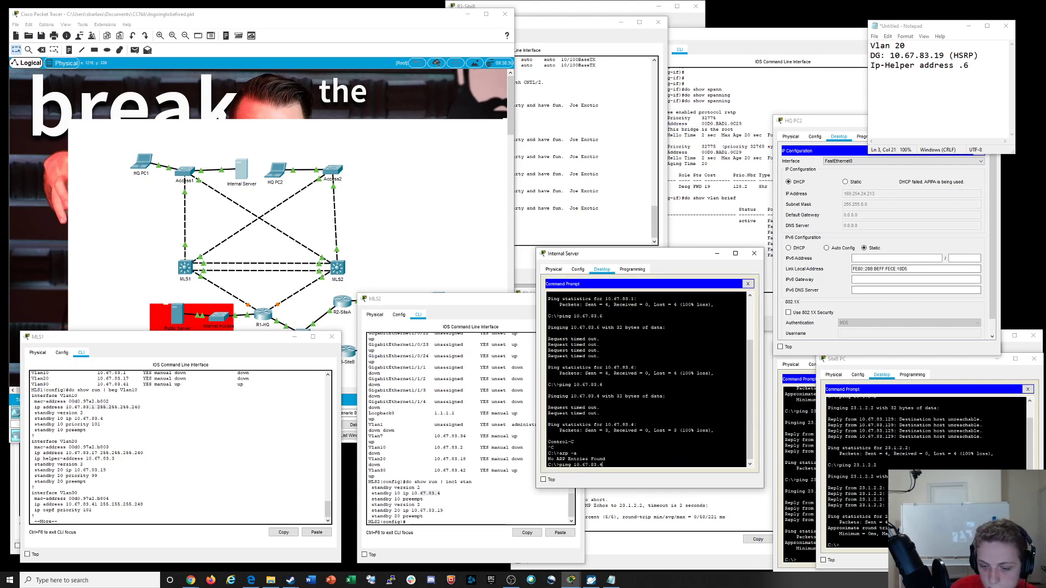
pyautogui.press('Return')
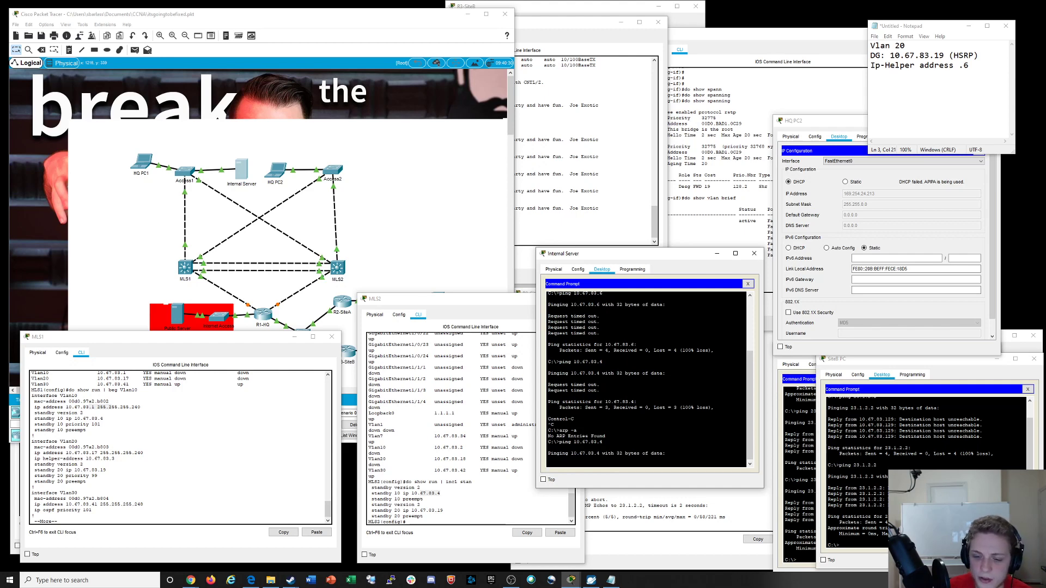
pyautogui.moveTo(631, 254); pyautogui.dragTo(423, 308)
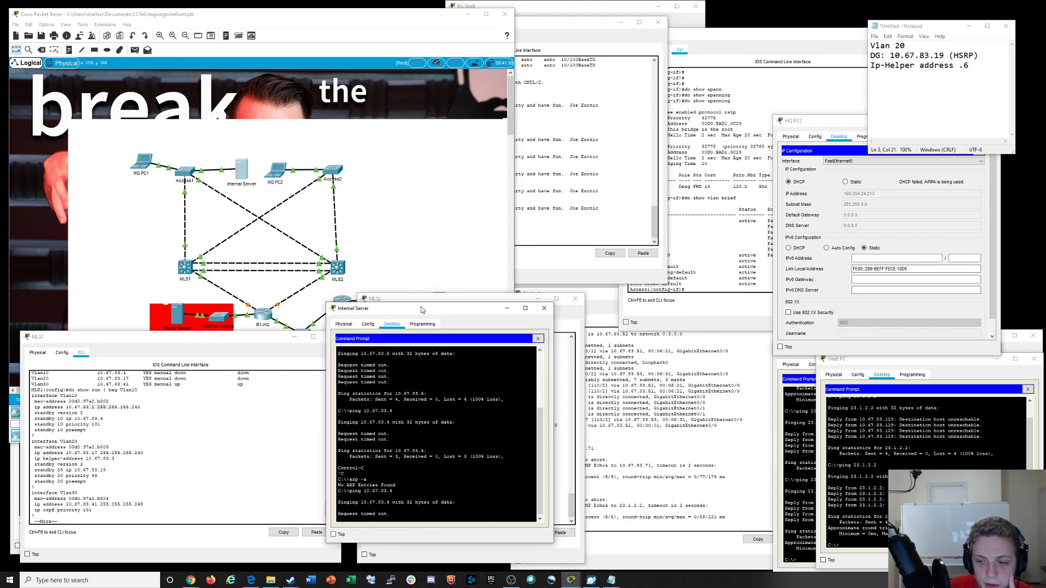
# Switch HQ PC2 from DHCP to static addressing and set its IP address to 10.67.83.6
pyautogui.click(276, 170)
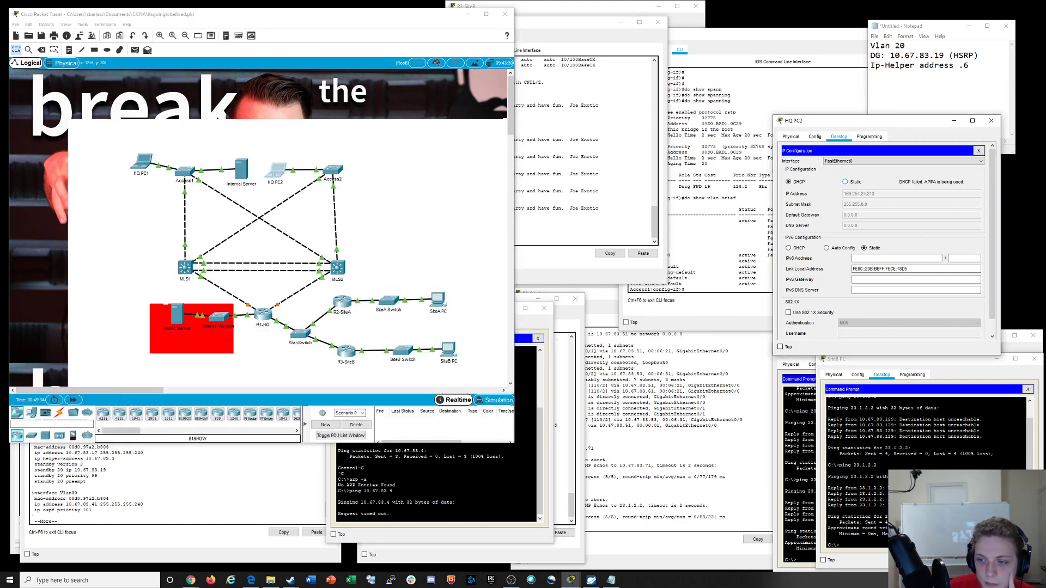
pyautogui.click(845, 182)
pyautogui.click(445, 489)
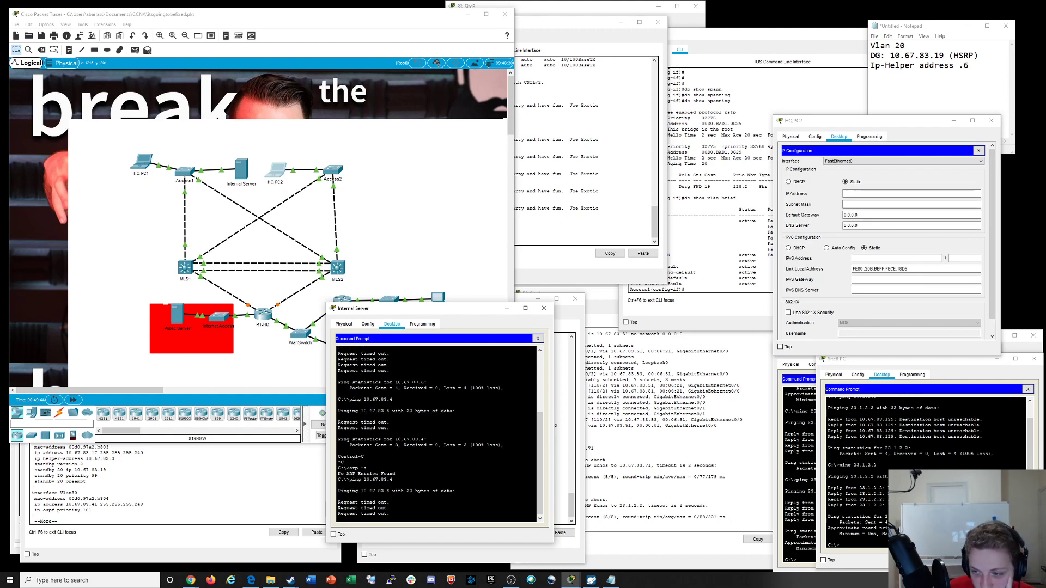
pyautogui.click(911, 194)
pyautogui.write('10.')
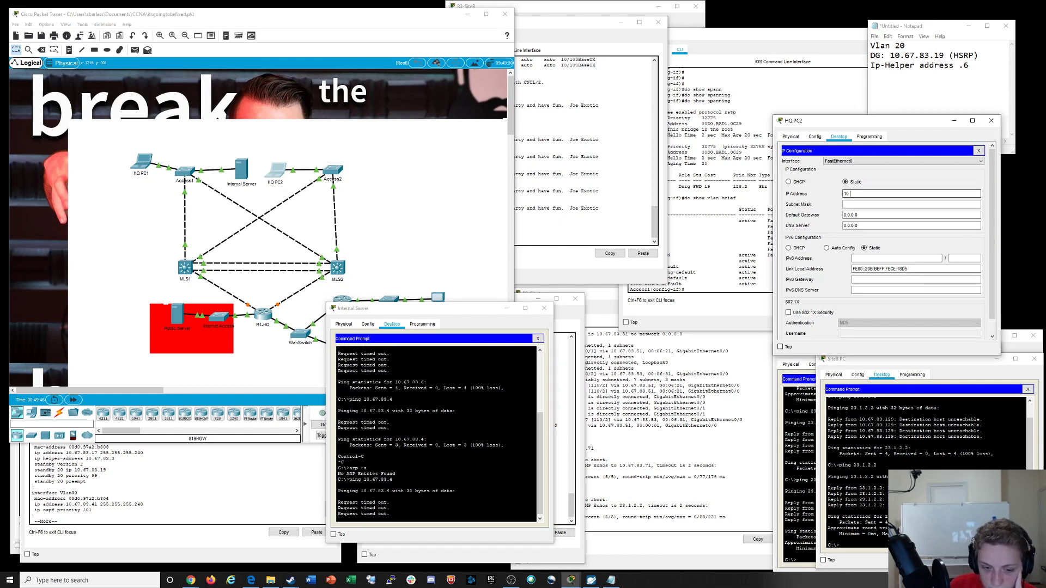
pyautogui.write('67')
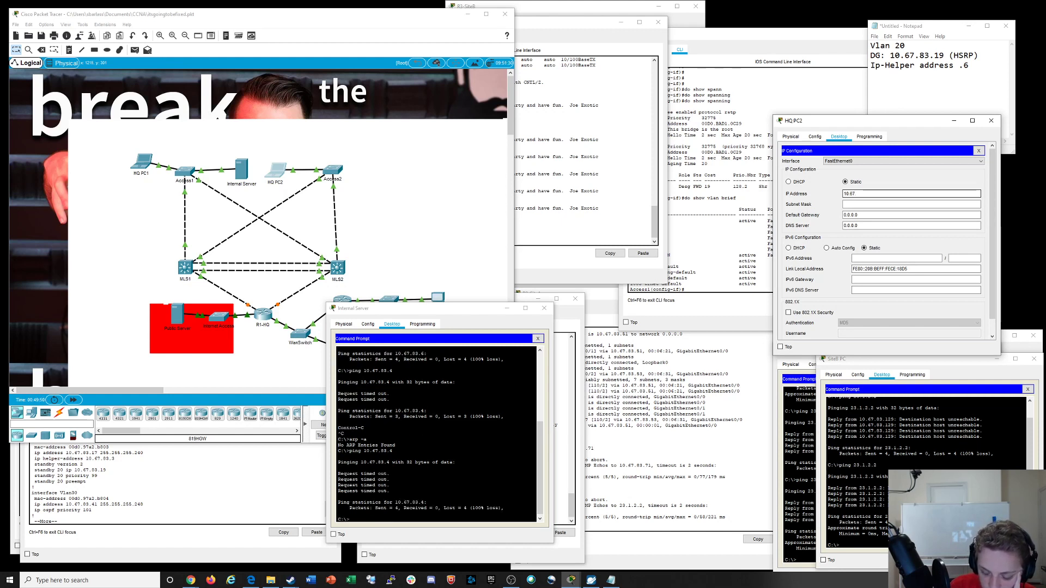
pyautogui.write('.83.6')
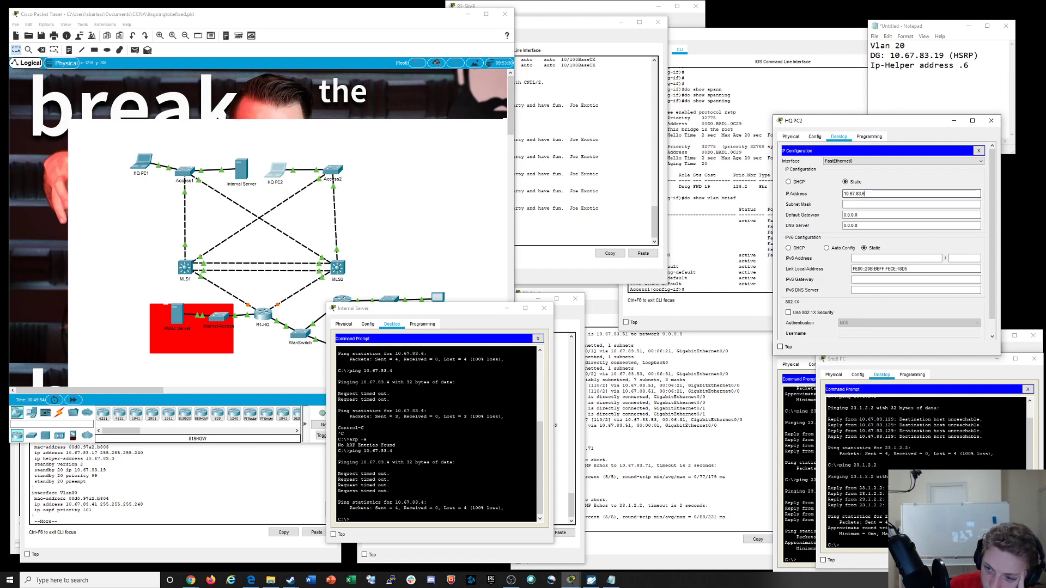
# Set HQ PC2's subnet mask to 255.255.255.240
pyautogui.press('Tab')
pyautogui.hotkey('shift', 'Left')
pyautogui.hotkey('shift', 'Left')
pyautogui.hotkey('shift', 'Left')
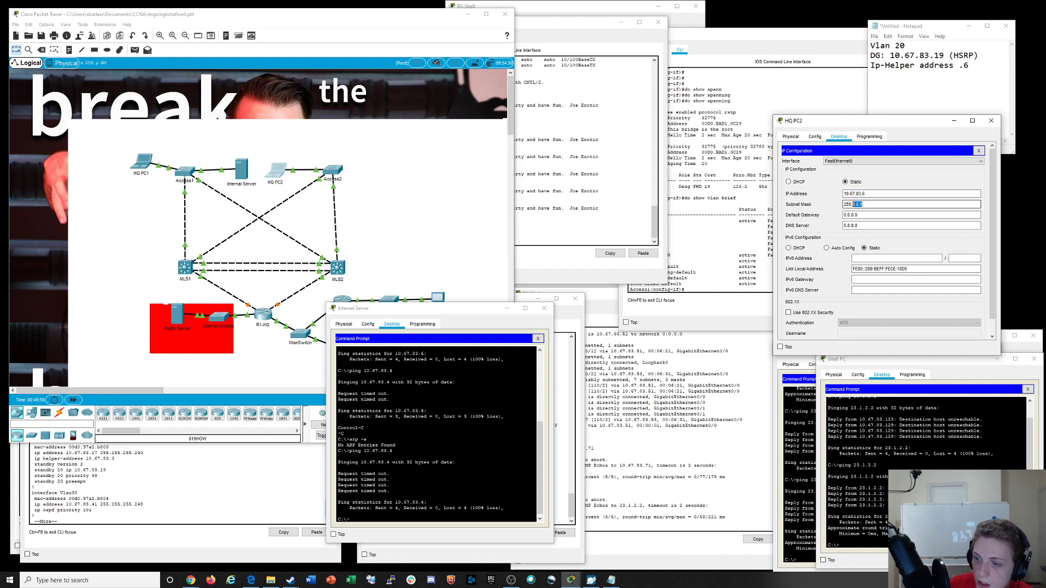
pyautogui.write('255.255')
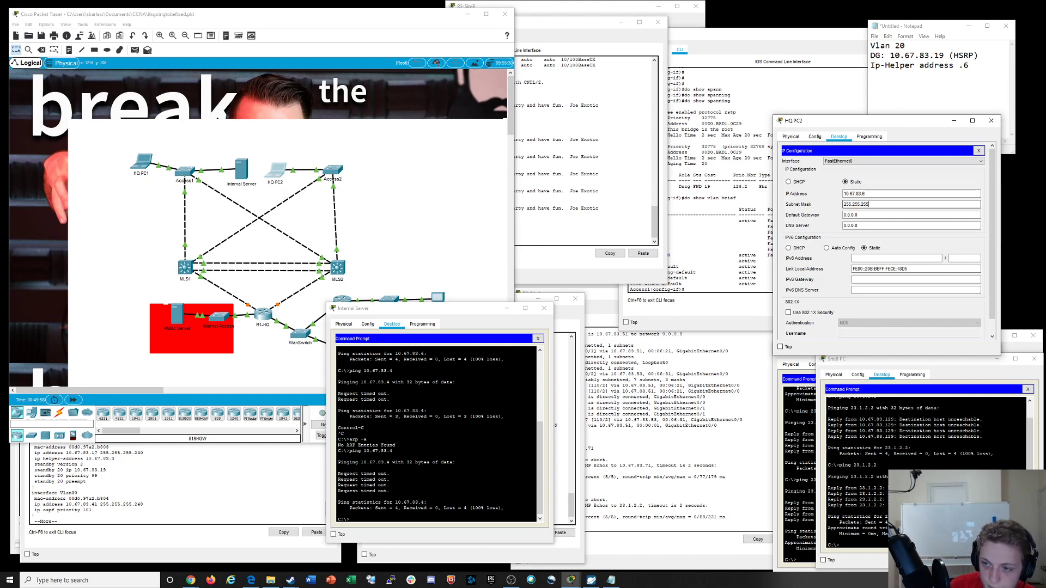
pyautogui.write('.248')
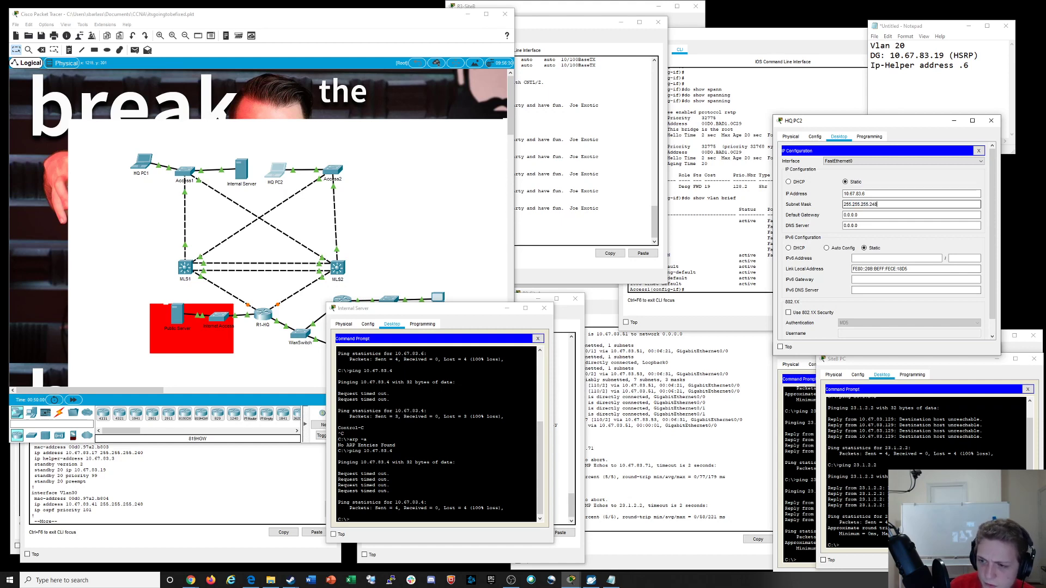
# Open the Internal Server's IP configuration for reference and set HQ PC2's default gateway to 10.67.83.4
pyautogui.click(538, 339)
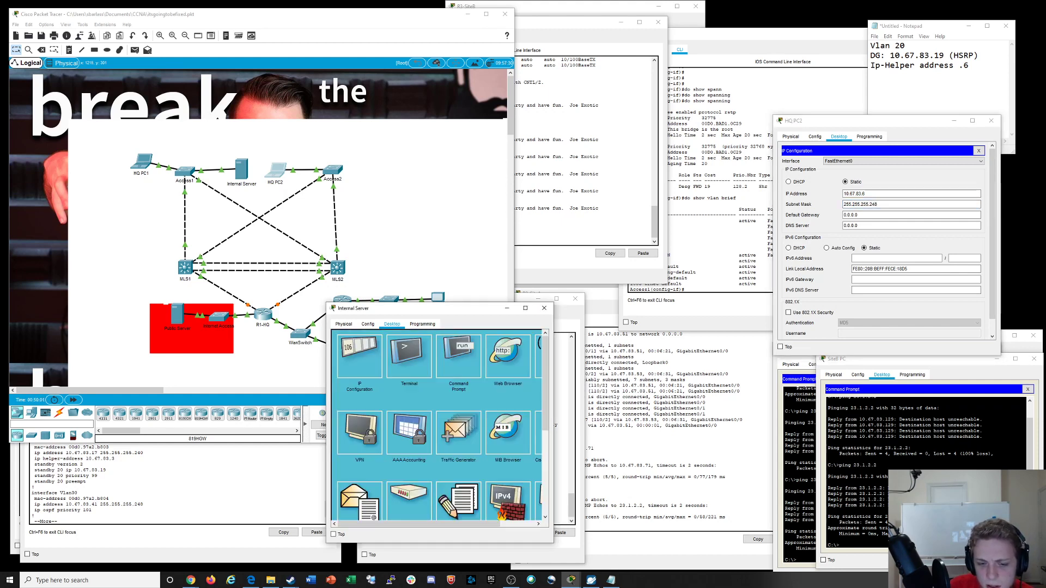
pyautogui.click(360, 357)
pyautogui.click(897, 204)
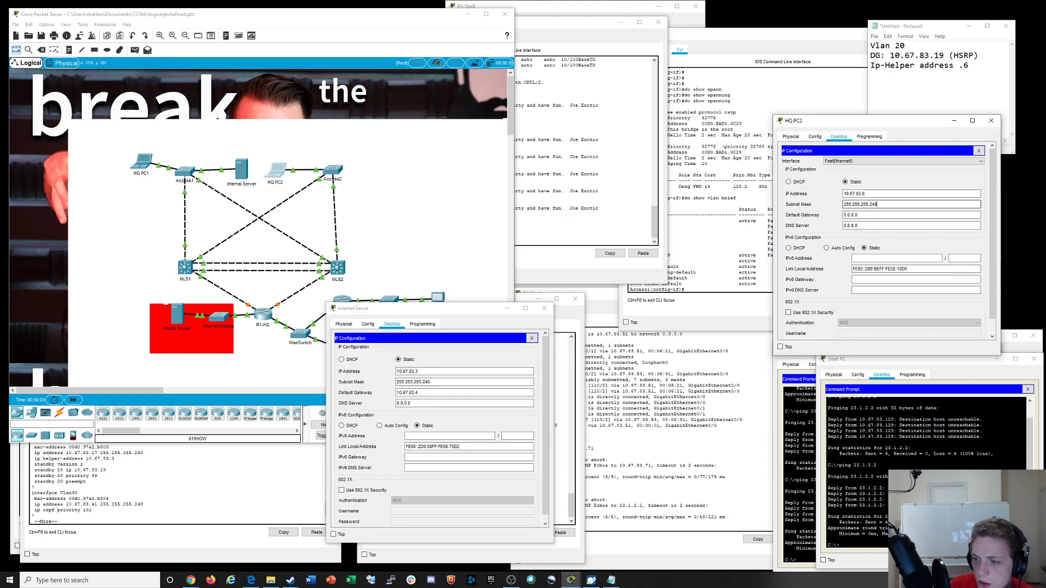
pyautogui.press('Tab')
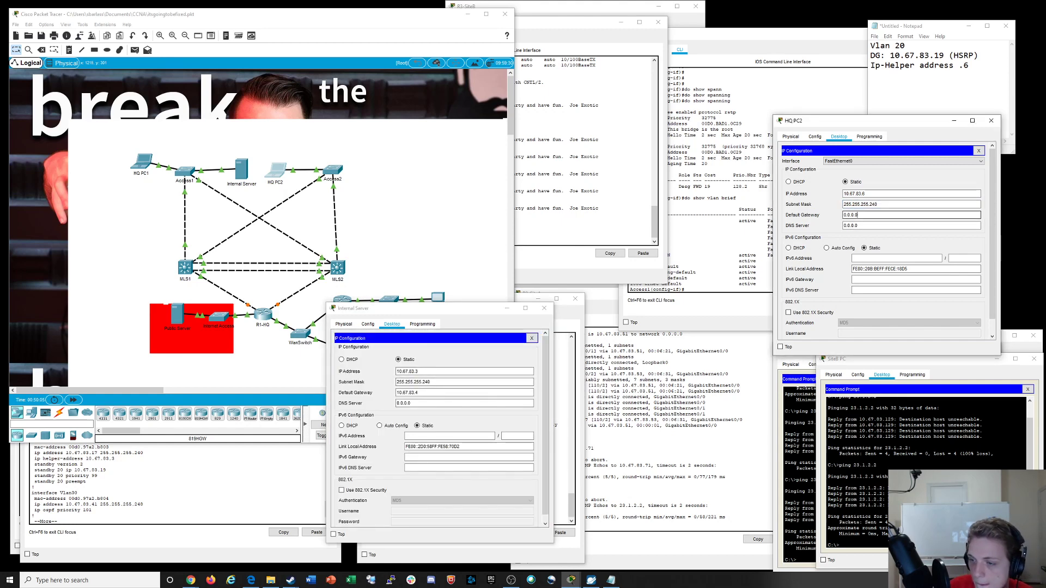
pyautogui.write('10.67')
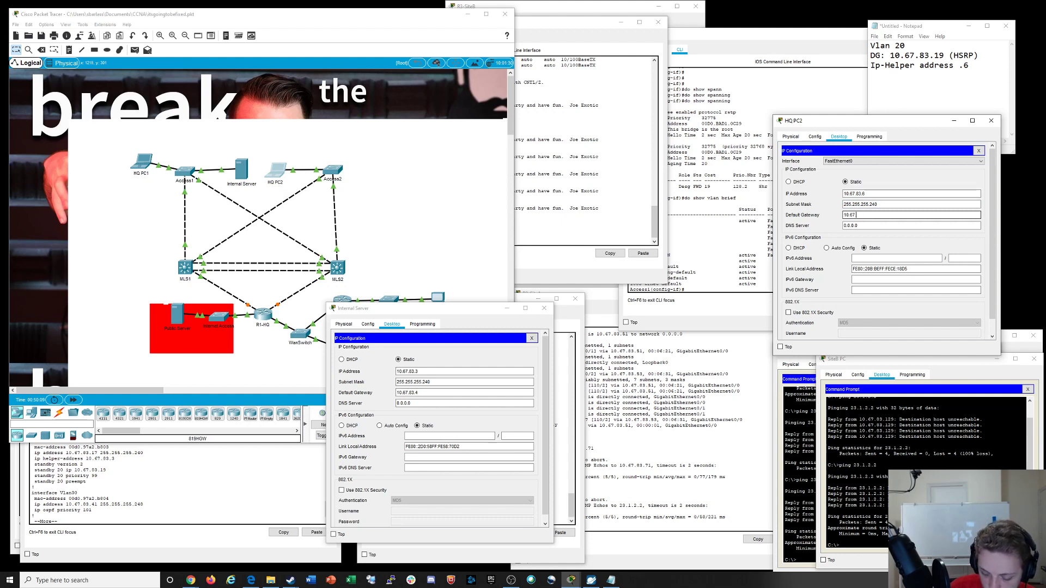
pyautogui.write('.83.4')
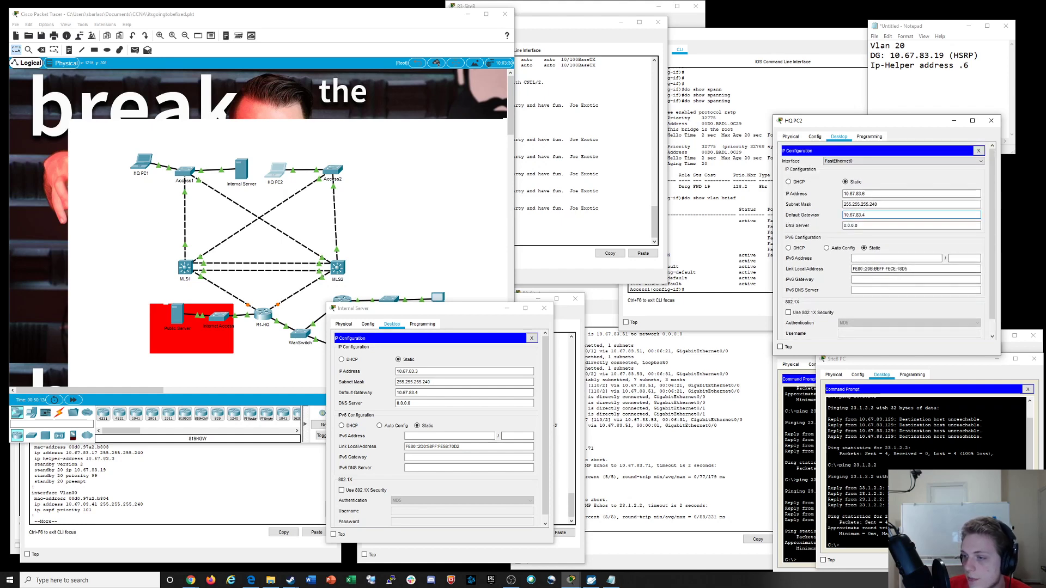
# Open HQ PC2's command prompt and ping 10.67.83.4
pyautogui.click(979, 151)
pyautogui.click(979, 153)
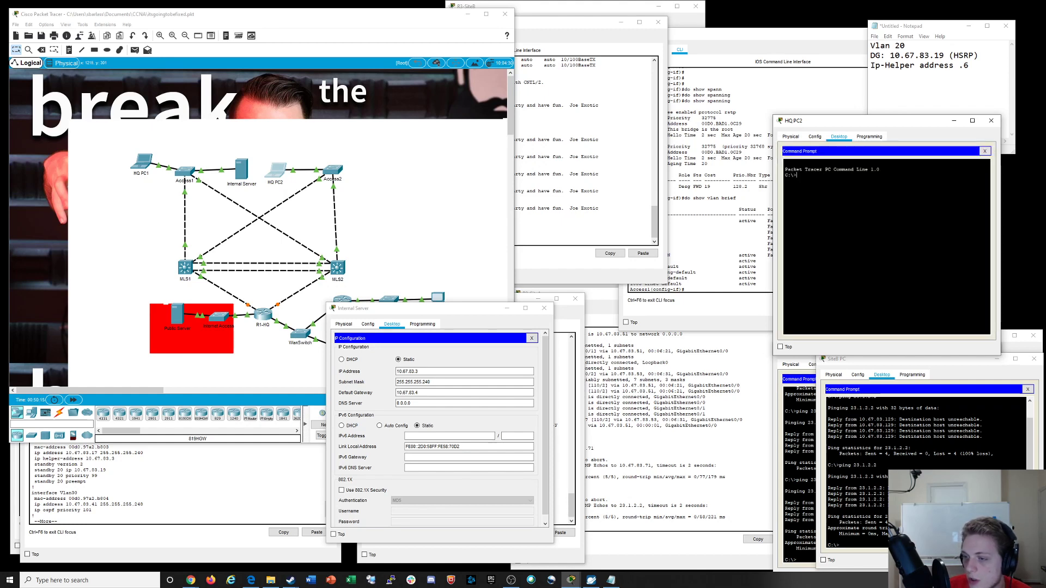
pyautogui.write('ping 10.67,.')
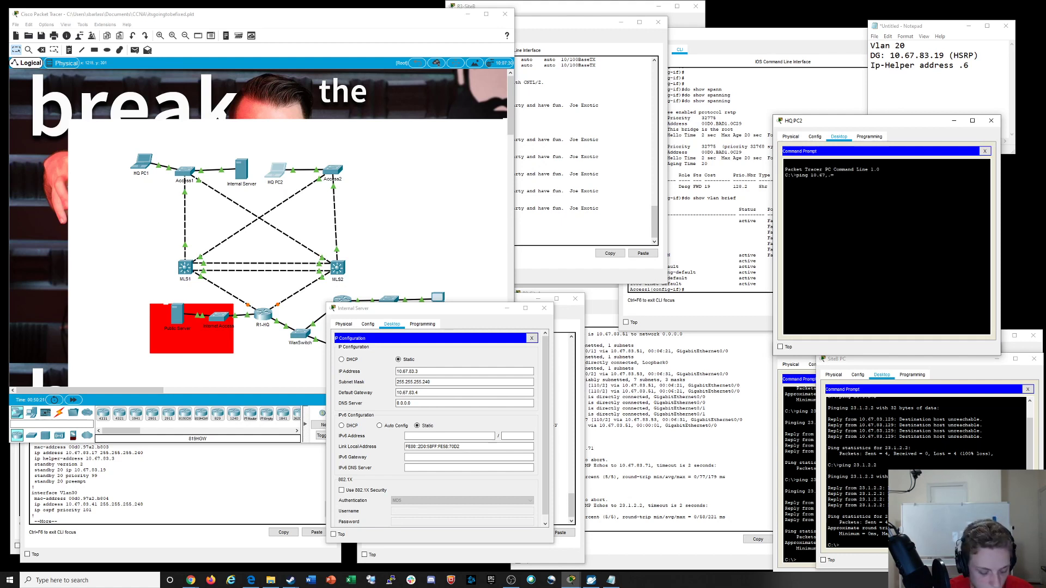
pyautogui.write('3.4')
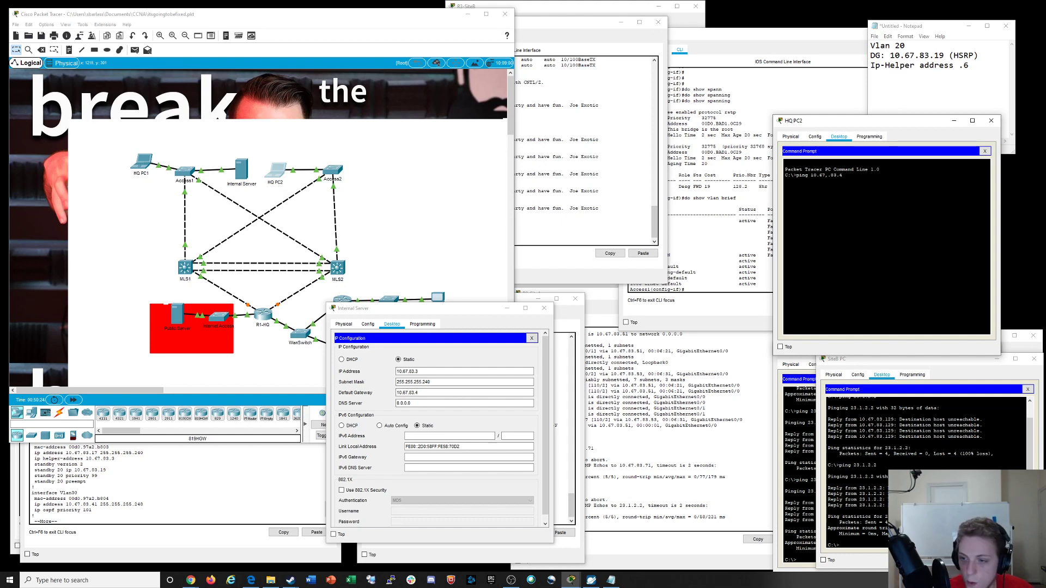
pyautogui.press('Return')
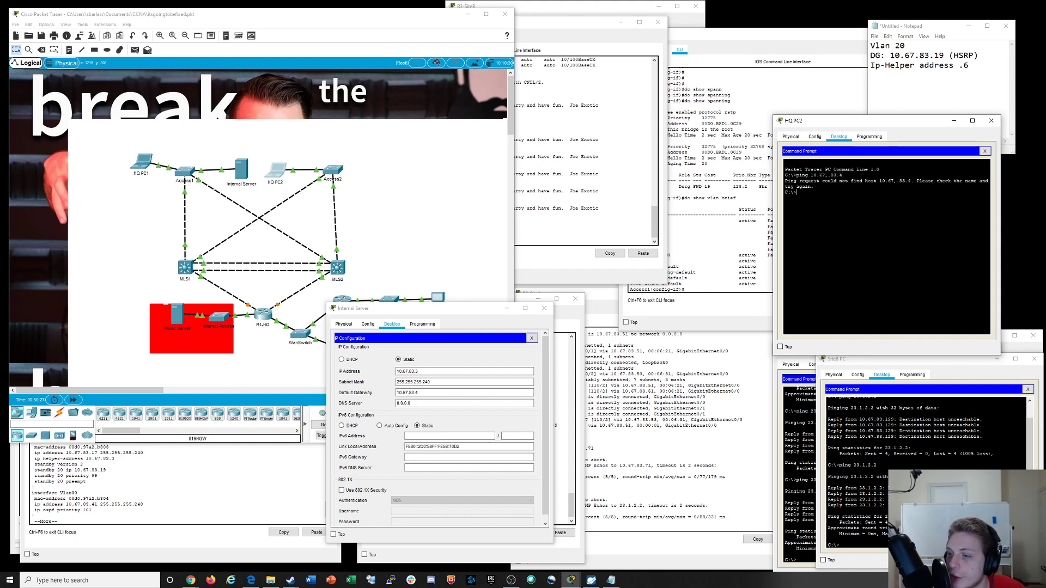
pyautogui.press('Up')
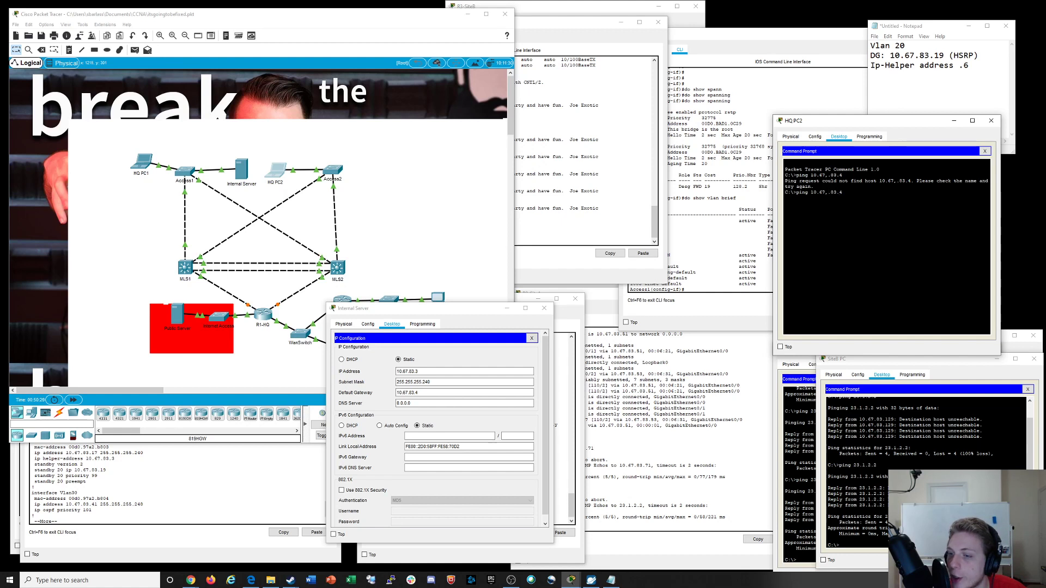
pyautogui.press('BackSpace')
pyautogui.press('Return')
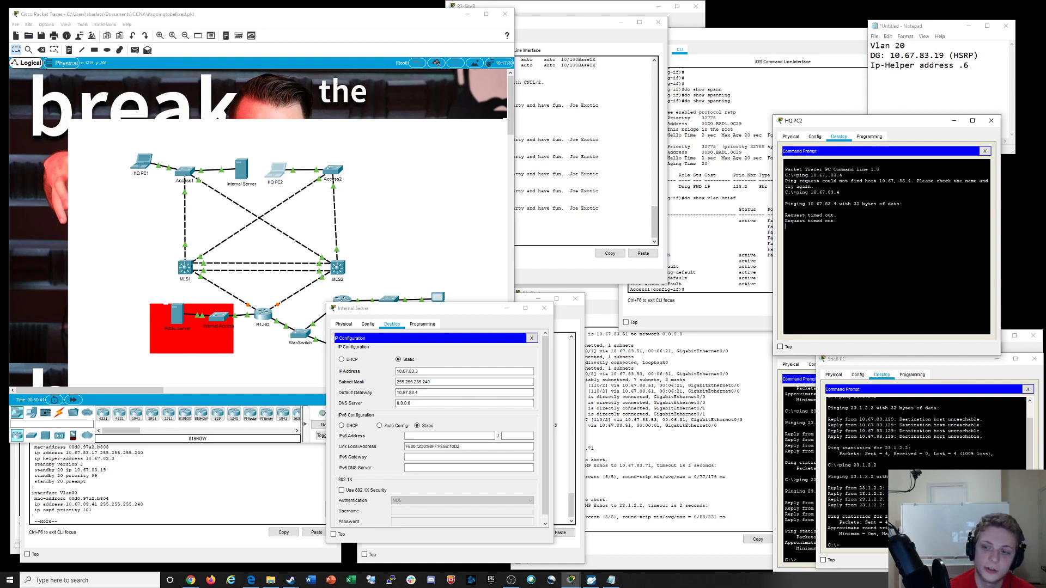
# Stop the running ping on HQ PC2 and ping 10.67.83.1 instead
pyautogui.hotkey('ctrl', 'c')
pyautogui.press('Up')
pyautogui.press('BackSpace')
pyautogui.write('10.67.83.')
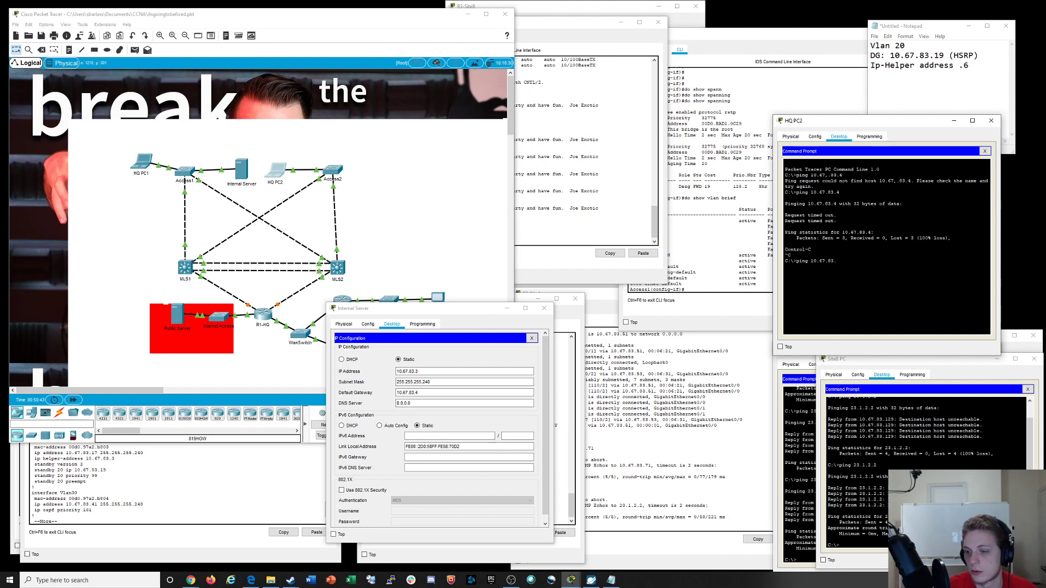
pyautogui.press('Return')
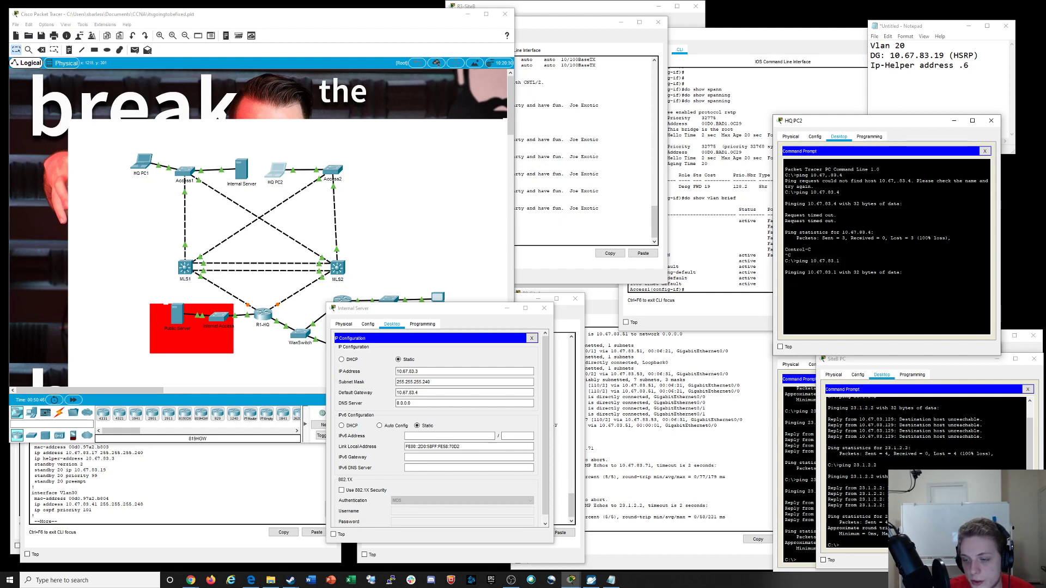
# Interrupt the ping to 10.67.83.1 and ping 10.67.83.2 from HQ PC2
pyautogui.hotkey('ctrl', 'c')
pyautogui.press('Up')
pyautogui.press('BackSpace')
pyautogui.write('2')
pyautogui.press('Return')
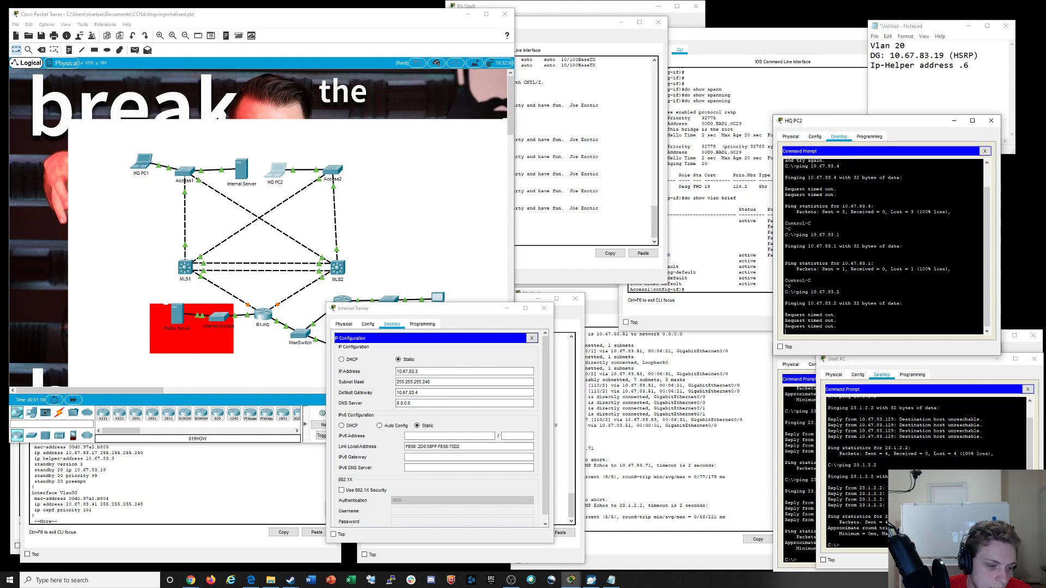
# Check the Vlan20 standby IP in MLS1's configuration and set HQ PC2's default gateway to 10.67.83.19
pyautogui.moveTo(107, 470); pyautogui.dragTo(98, 470)
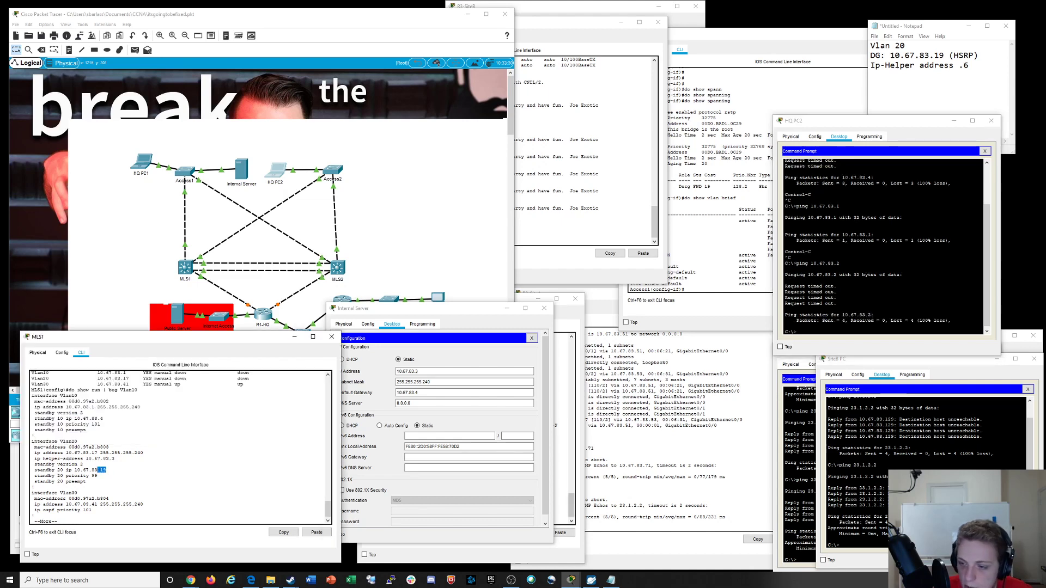
pyautogui.click(850, 121)
pyautogui.click(791, 137)
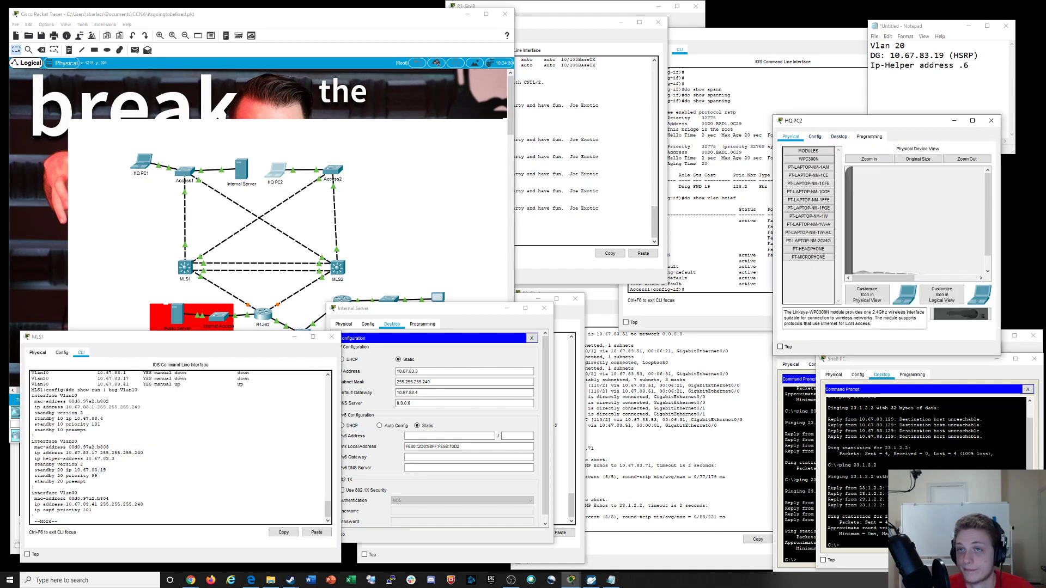
pyautogui.click(839, 137)
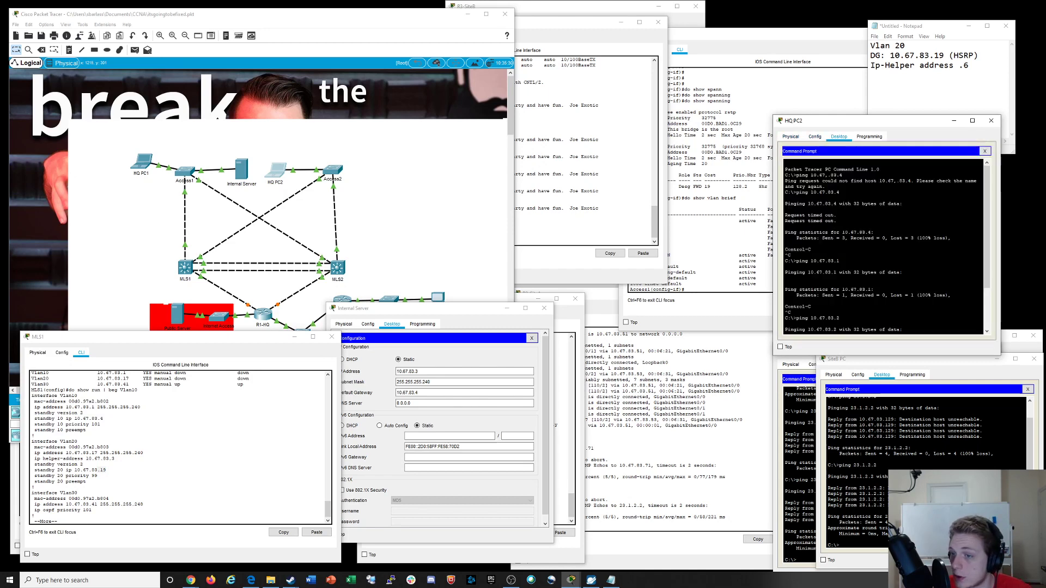
pyautogui.click(815, 137)
pyautogui.click(868, 137)
pyautogui.click(838, 136)
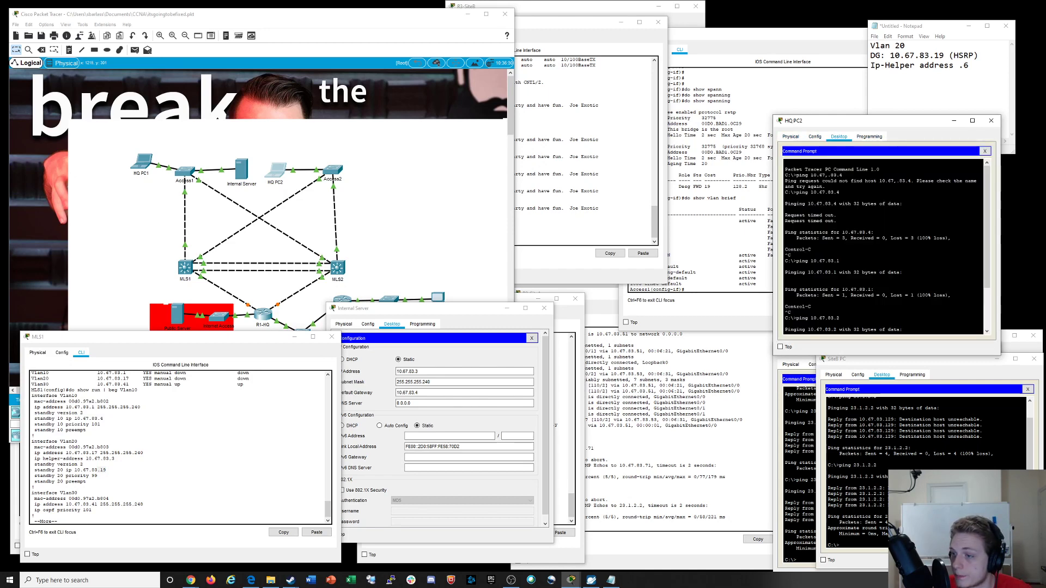
pyautogui.click(985, 152)
pyautogui.click(803, 164)
pyautogui.click(911, 215)
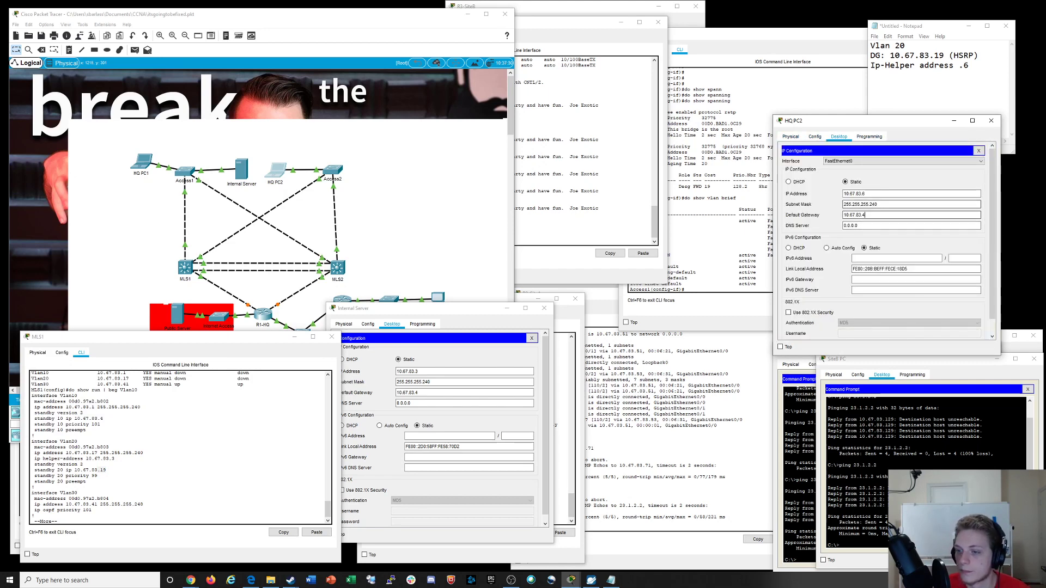
pyautogui.press('BackSpace')
pyautogui.write('19')
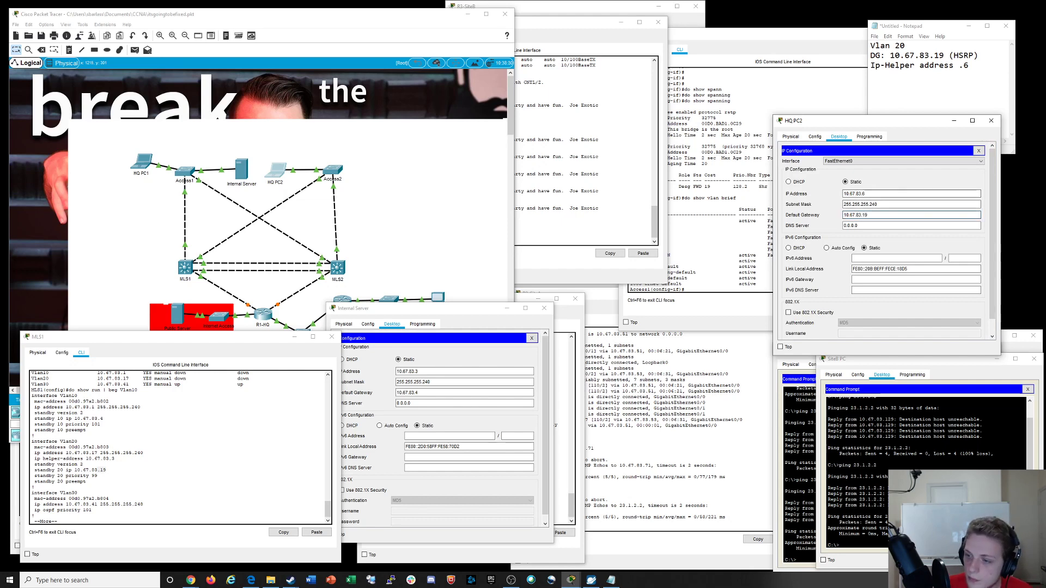
# Move the Internal Server window off the switch consoles and check Vlan20's IP address and mask in MLS1's configuration
pyautogui.click(894, 194)
pyautogui.moveTo(461, 313); pyautogui.dragTo(340, 57)
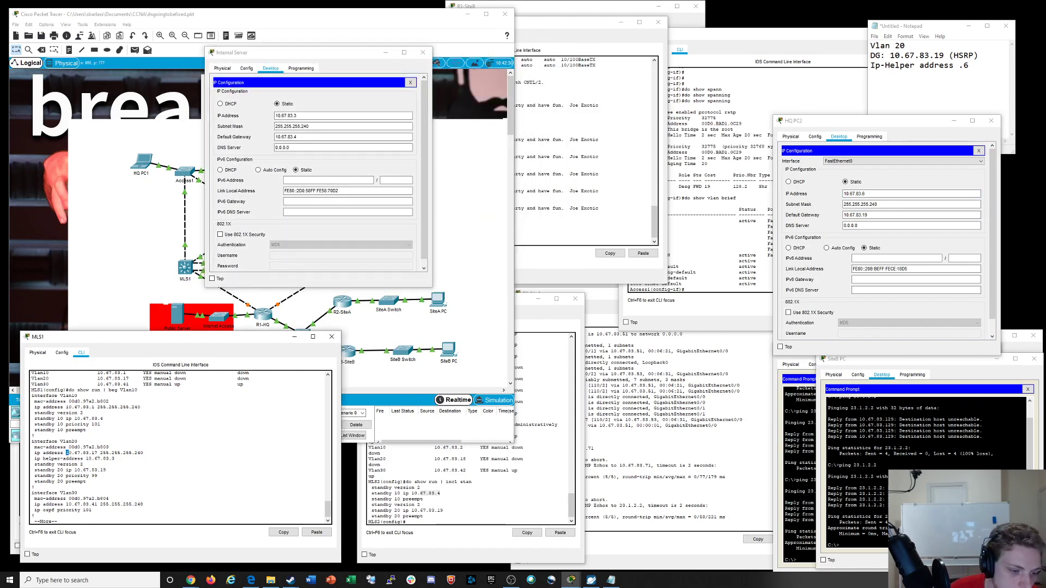
pyautogui.moveTo(67, 453); pyautogui.dragTo(115, 459)
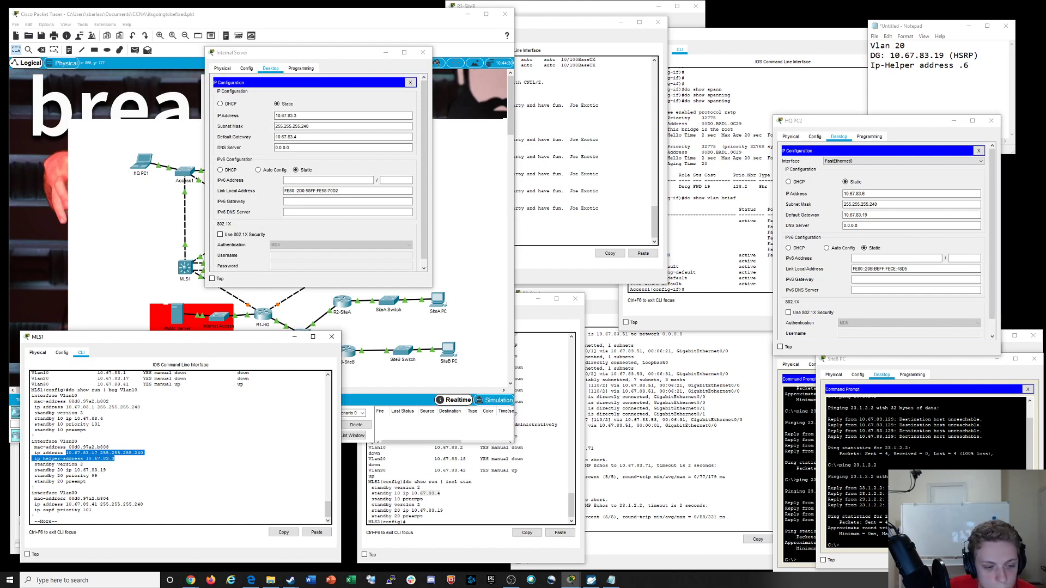
pyautogui.click(885, 215)
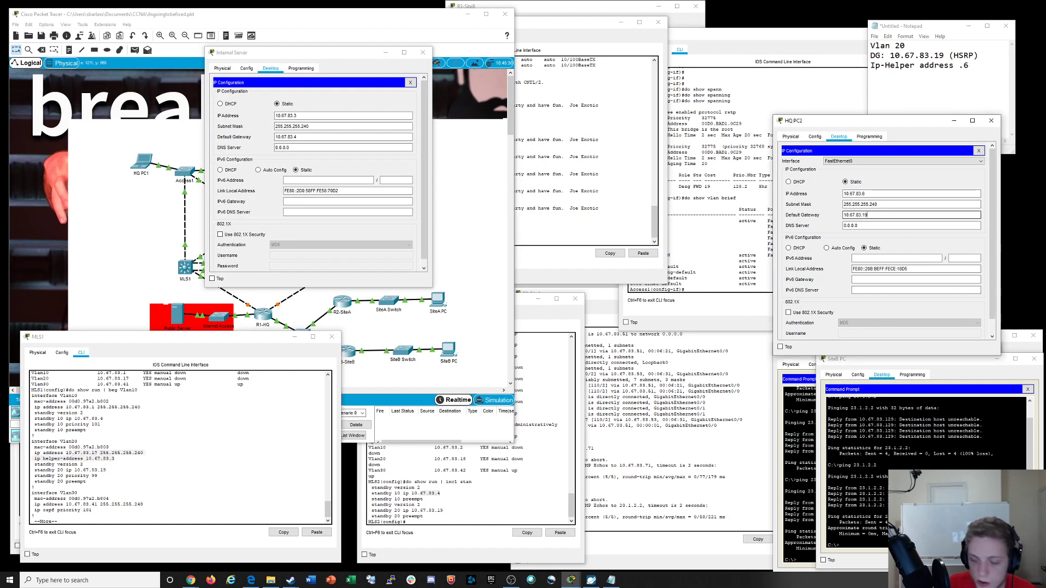
pyautogui.press('BackSpace')
pyautogui.press('BackSpace')
pyautogui.write('21')
pyautogui.press('BackSpace')
pyautogui.press('BackSpace')
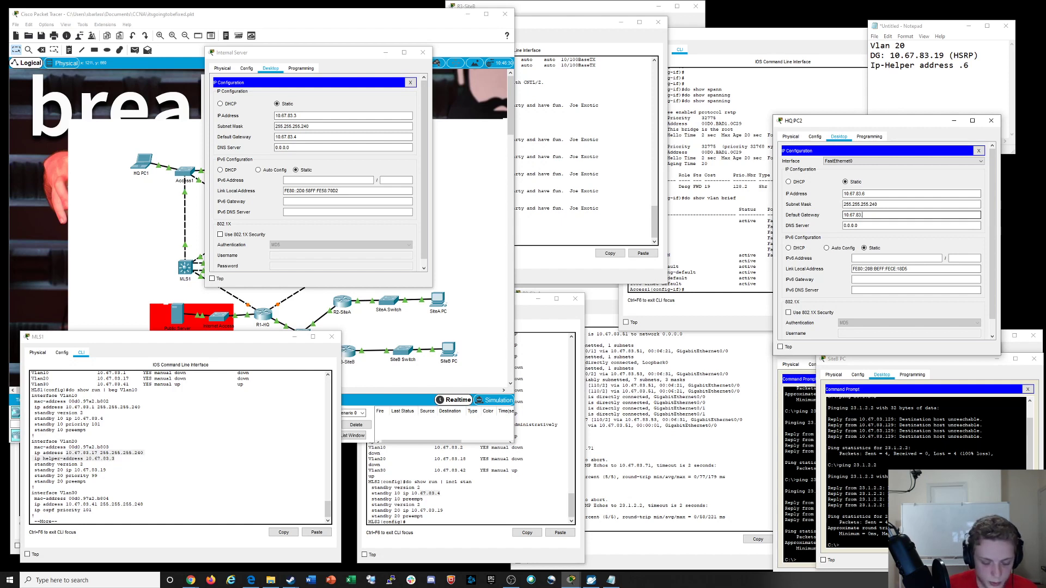
pyautogui.write('19')
# Set HQ PC2's IP address to 10.67.83.21 and reopen its command prompt
pyautogui.click(885, 194)
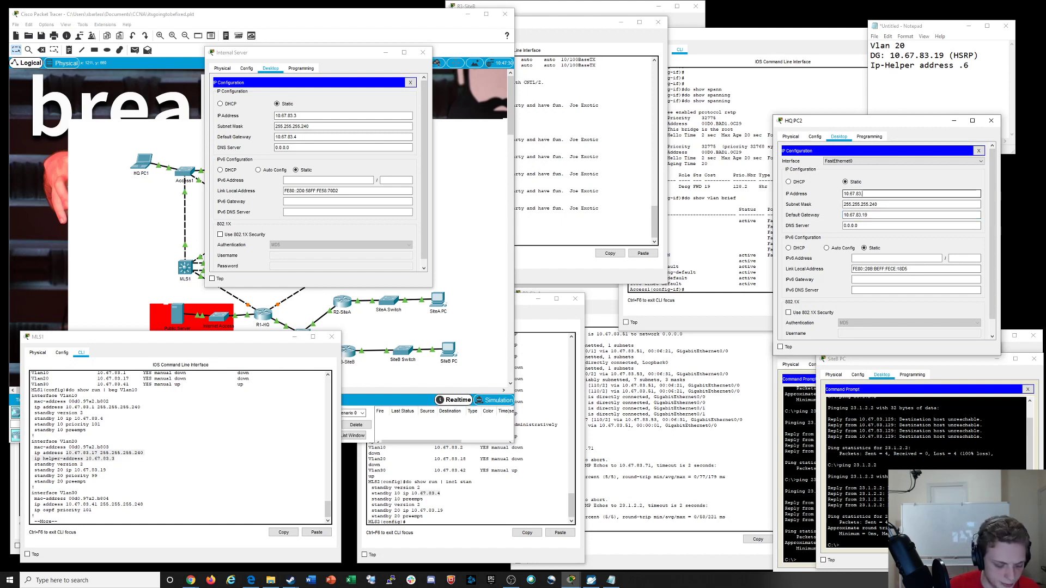
pyautogui.write('21')
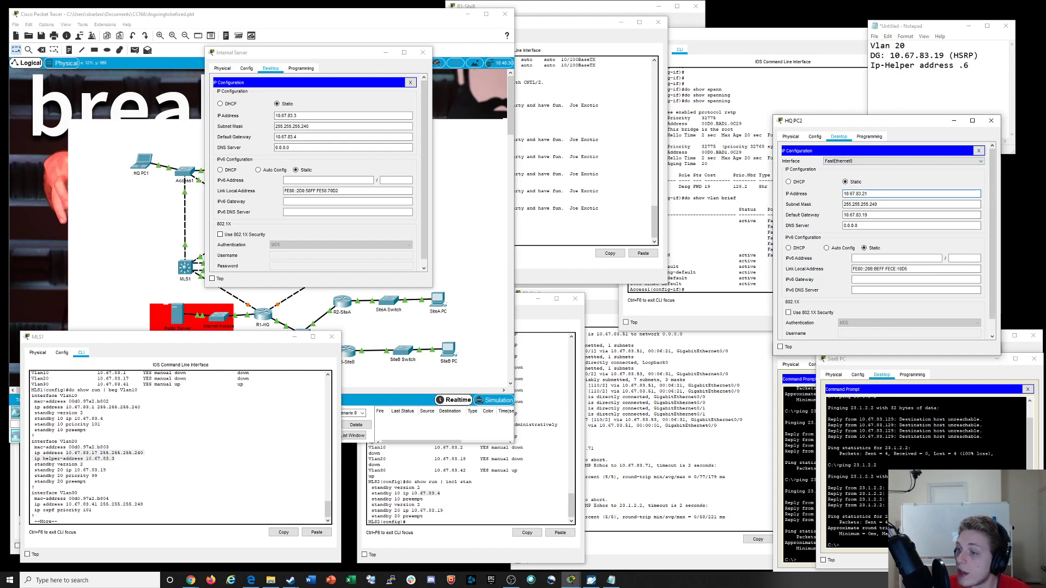
pyautogui.click(979, 151)
pyautogui.click(955, 169)
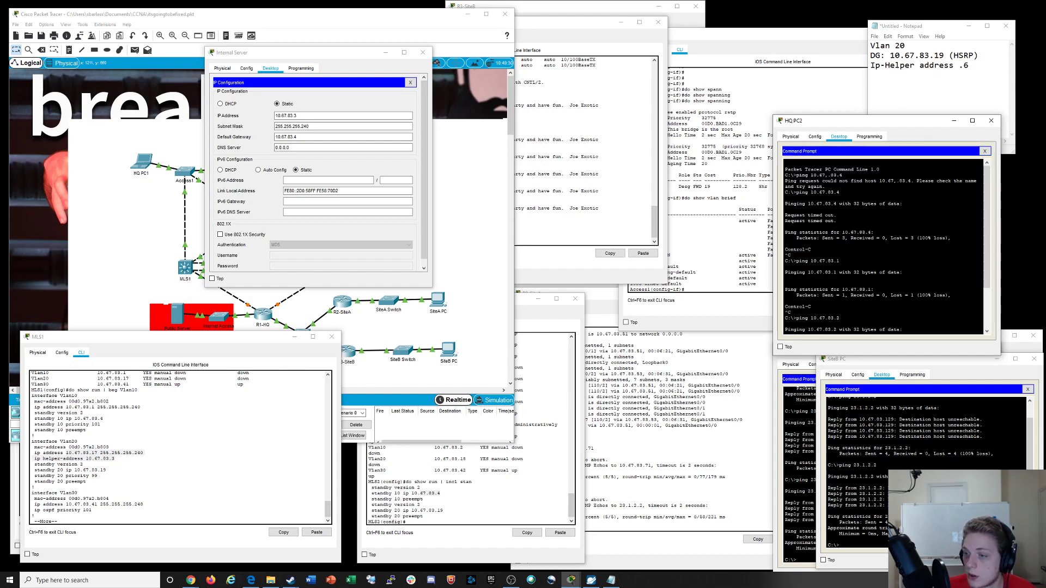
# Ping 10.67.83.19 from HQ PC2 and move the Internal Server window clear of the Access2 console
pyautogui.press('Up')
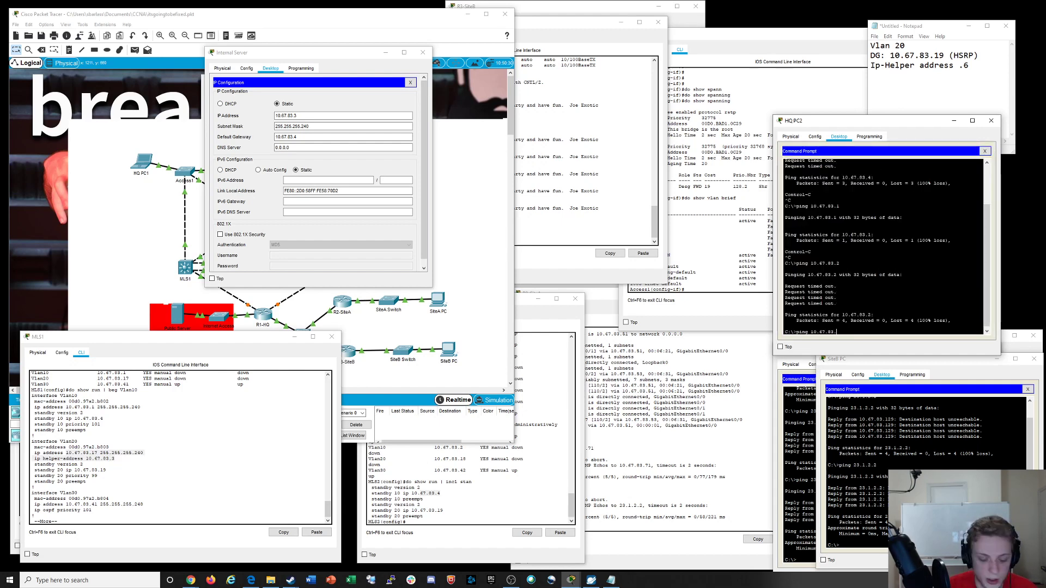
pyautogui.press('Return')
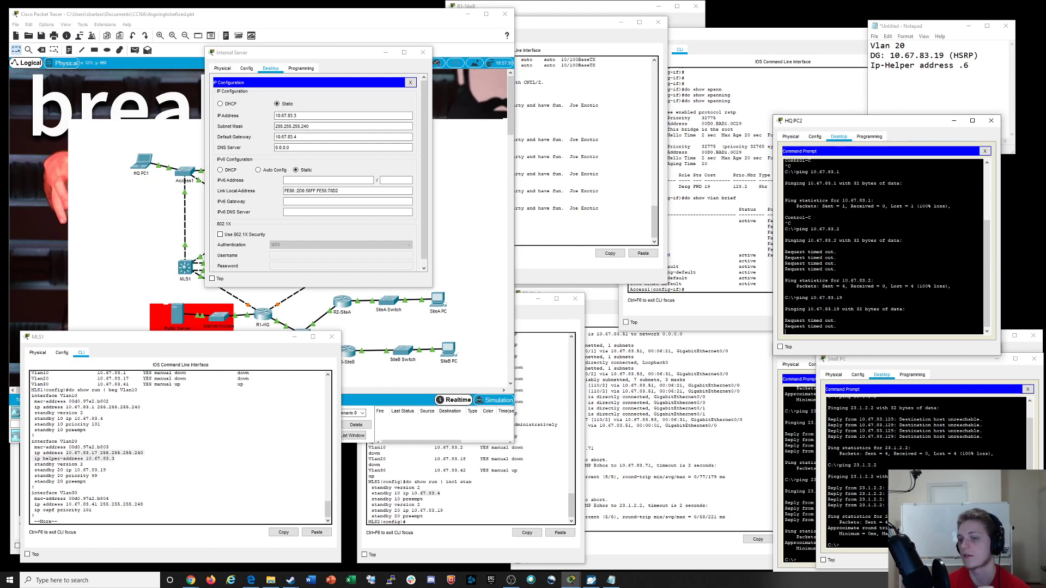
pyautogui.moveTo(358, 57); pyautogui.dragTo(276, 91)
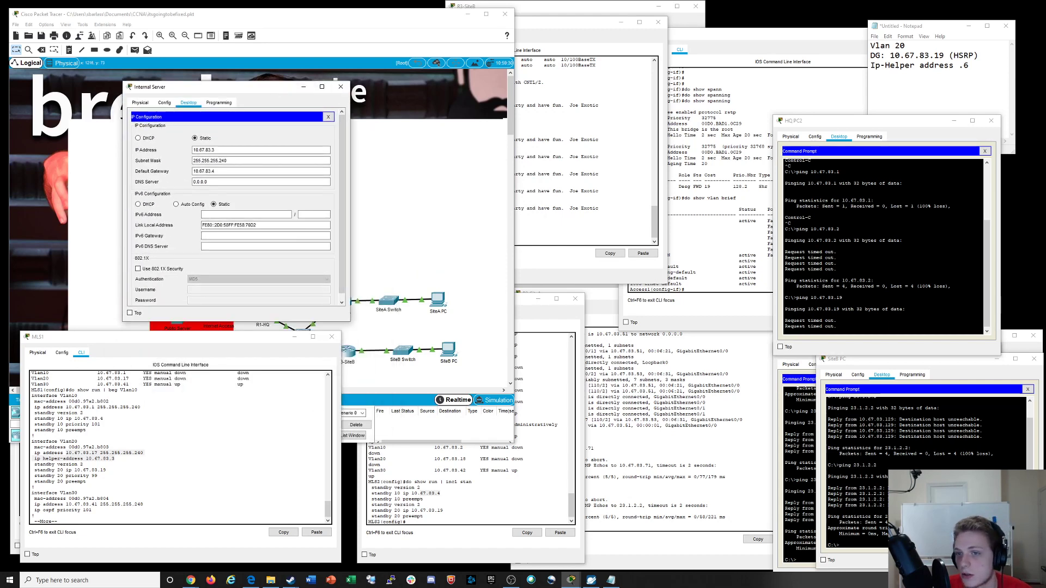
# Review the earlier interface status output in Access2's console, checking the VLAN and duplex values for Fa0/1
pyautogui.click(561, 117)
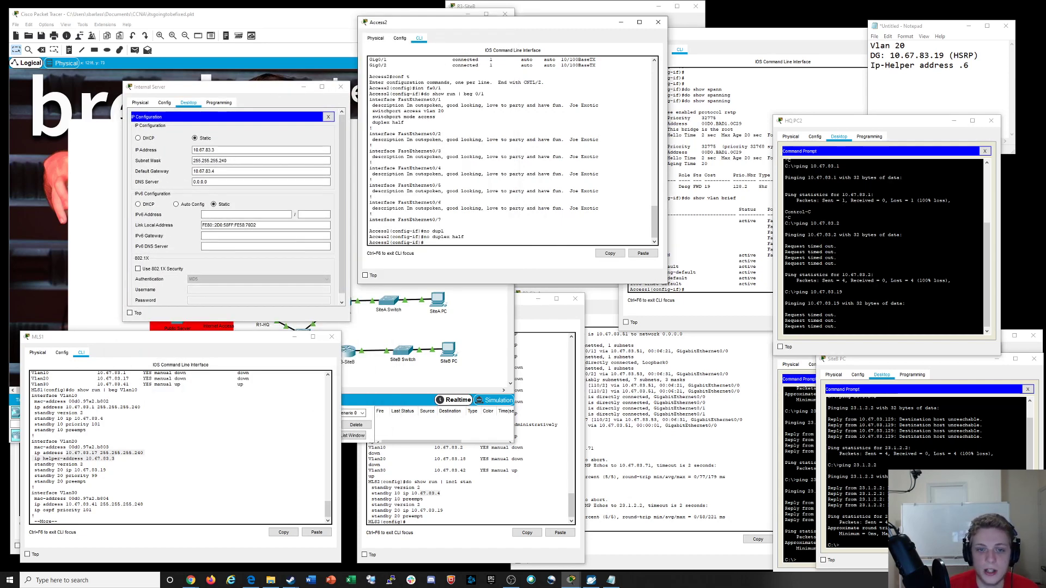
pyautogui.scroll(10, 561, 117)
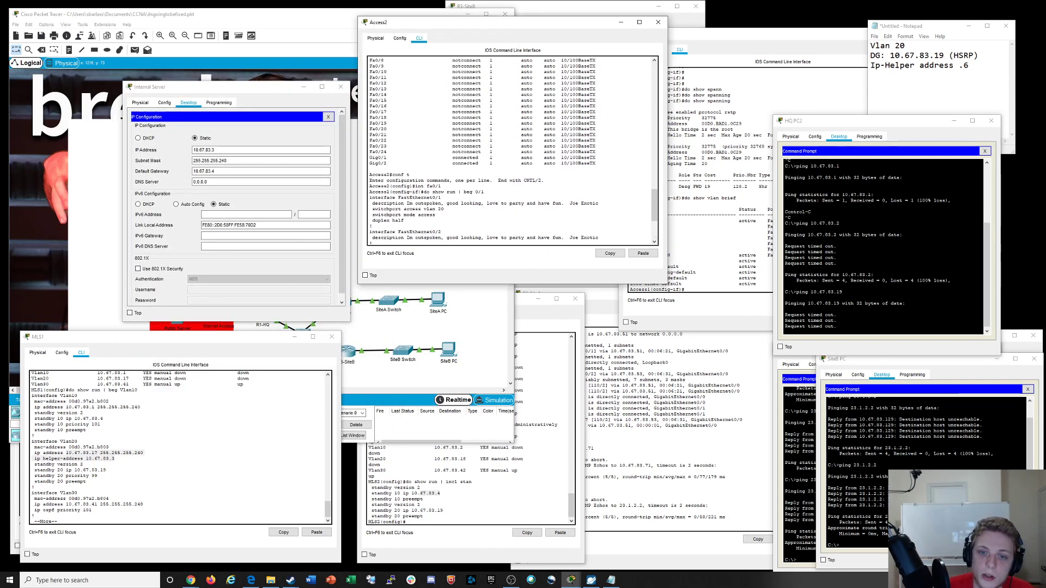
pyautogui.moveTo(439, 108); pyautogui.dragTo(370, 102)
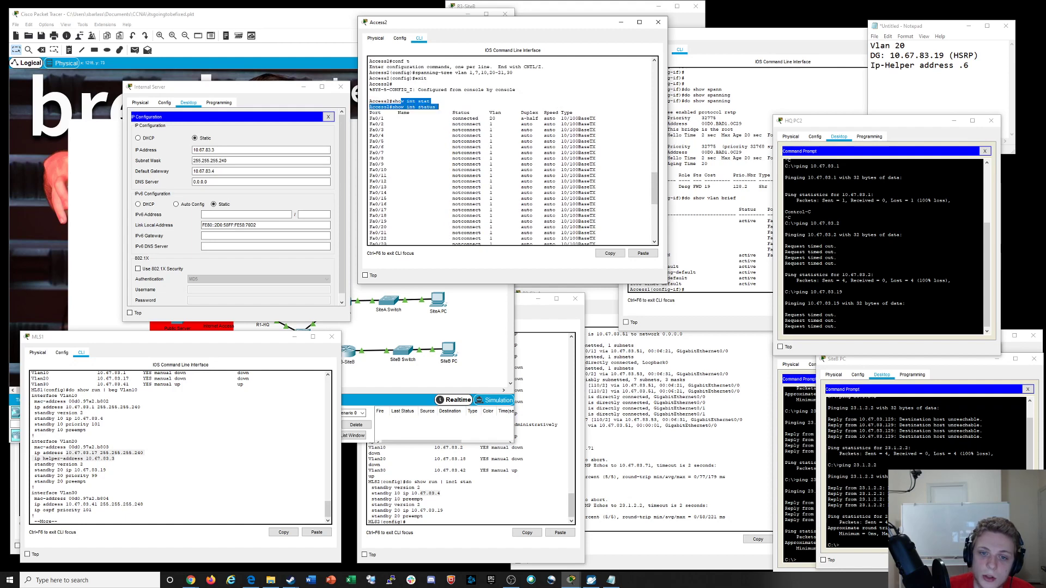
pyautogui.scroll(-5, 512, 150)
pyautogui.scroll(3, 512, 151)
pyautogui.moveTo(504, 69); pyautogui.dragTo(559, 69)
pyautogui.click(558, 70)
pyautogui.scroll(-5, 559, 69)
pyautogui.scroll(-1, 512, 150)
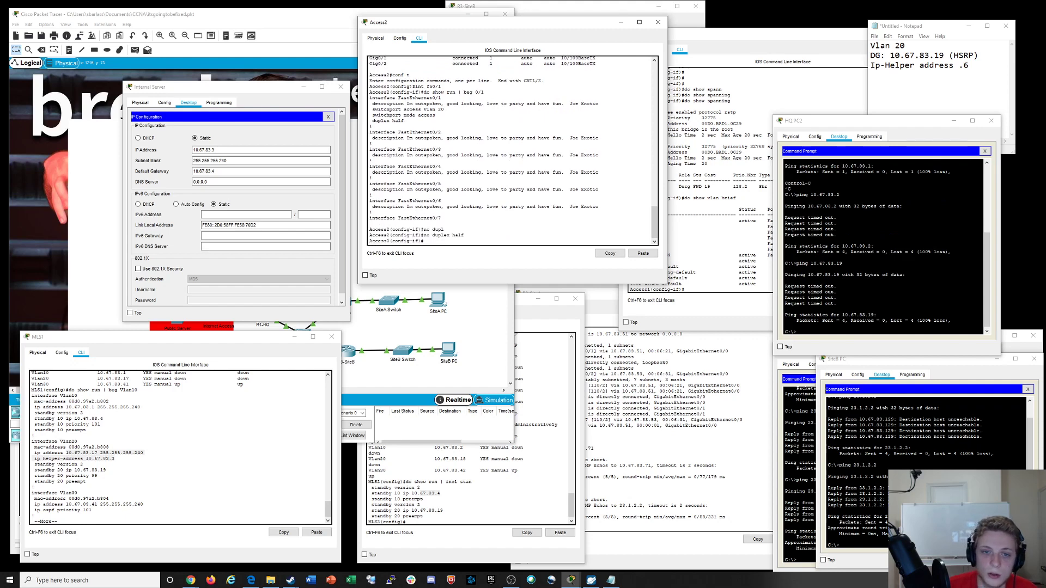
# Rerun "do show run | beg 0/1" on Access2 to check FastEthernet0/1's configuration
pyautogui.press('Up')
pyautogui.press('Up')
pyautogui.press('Up')
pyautogui.press('Up')
pyautogui.press('Up')
pyautogui.press('Up')
pyautogui.press('Up')
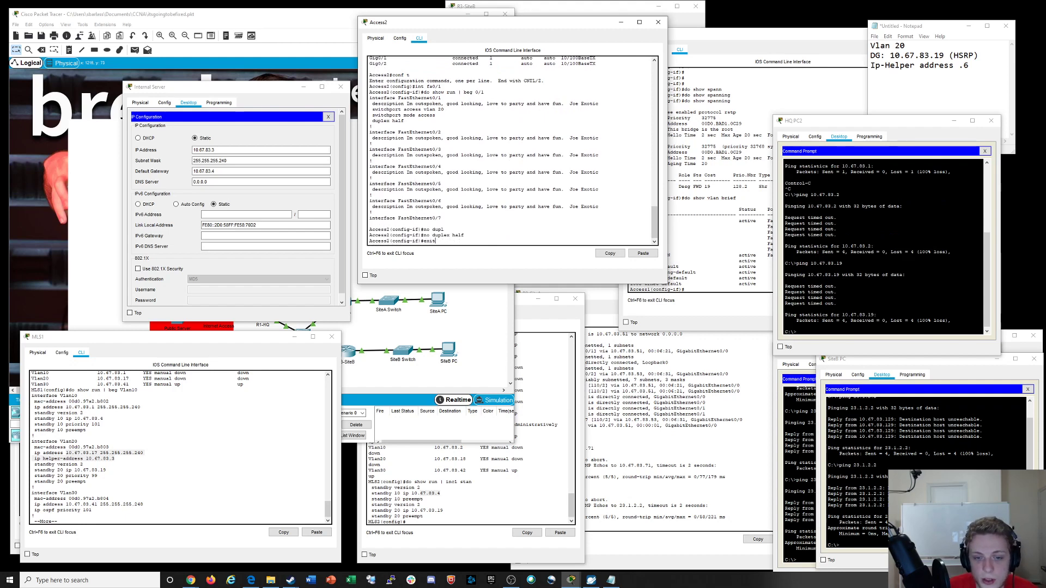
pyautogui.press('Up')
pyautogui.press('Up')
pyautogui.press('Up')
pyautogui.press('Up')
pyautogui.press('Up')
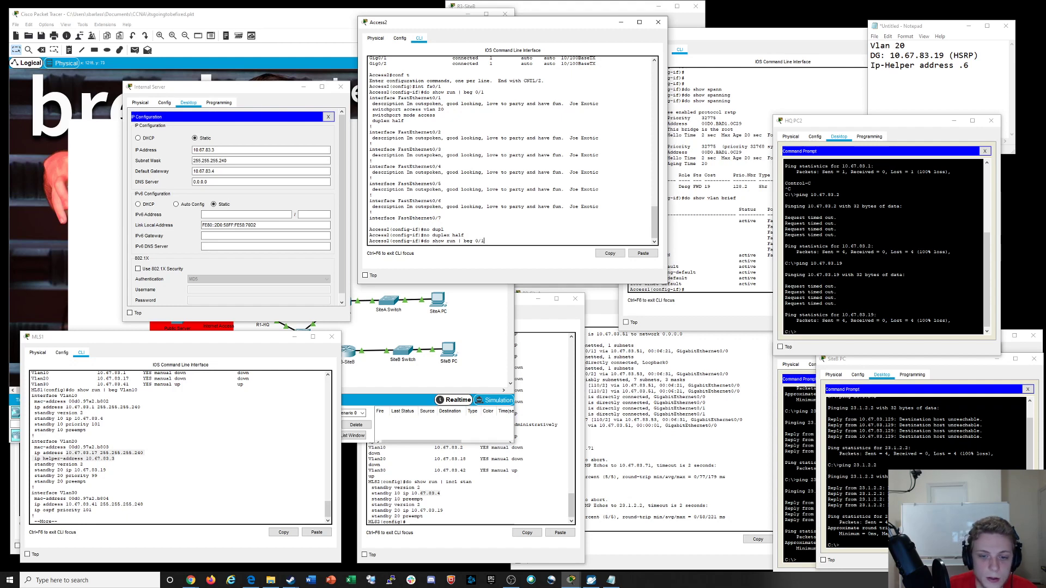
pyautogui.press('Return')
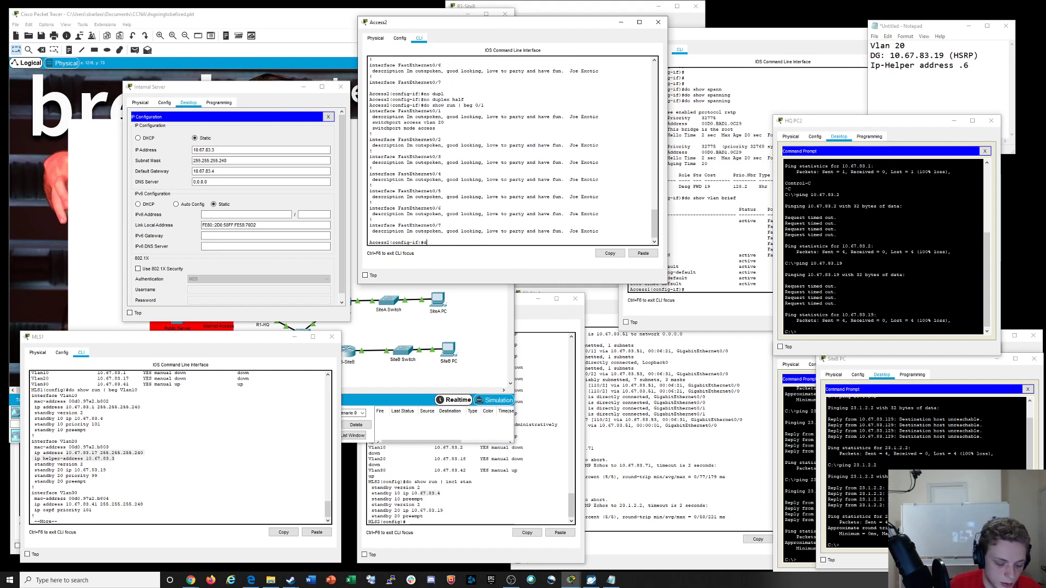
# Show the full interface status list on Access2 with "do show int stat"
pyautogui.write('do show in t')
pyautogui.press('BackSpace')
pyautogui.press('BackSpace')
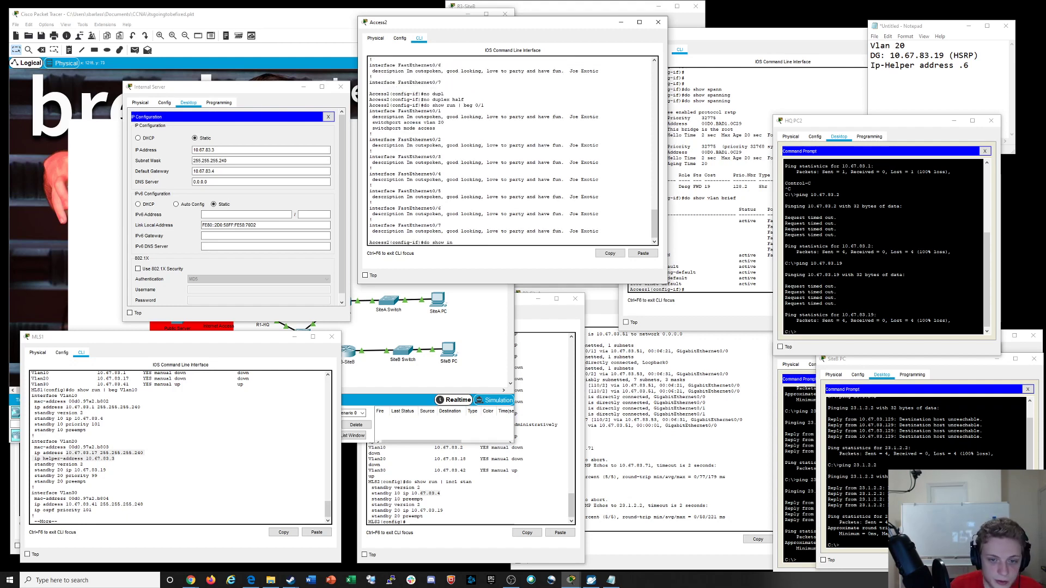
pyautogui.write('t stat')
pyautogui.press('Tab')
pyautogui.press('Return')
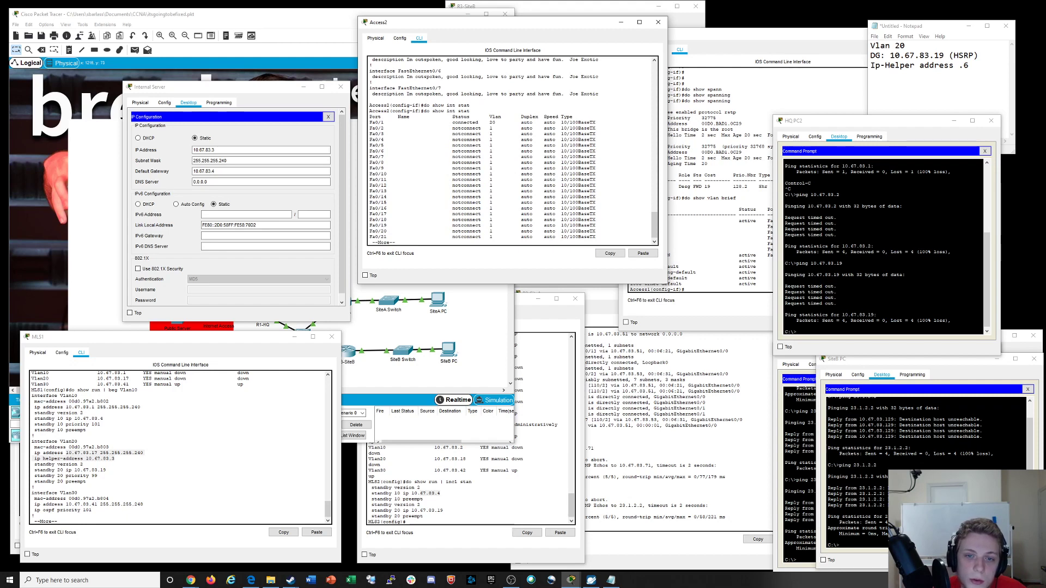
pyautogui.press('space')
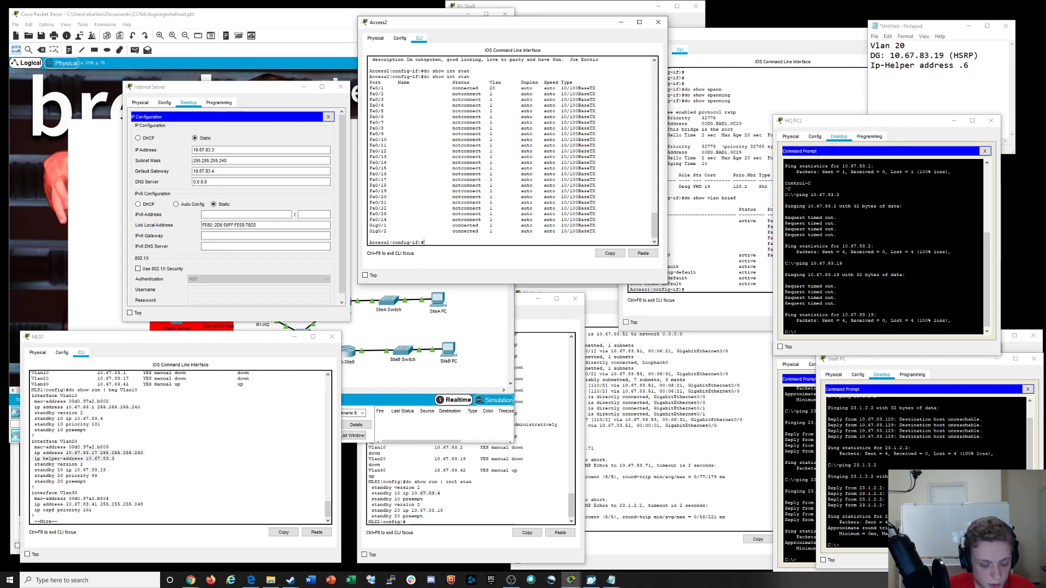
# List Access2's interface addresses and line states in full with "do show ip int brief"
pyautogui.write('do show')
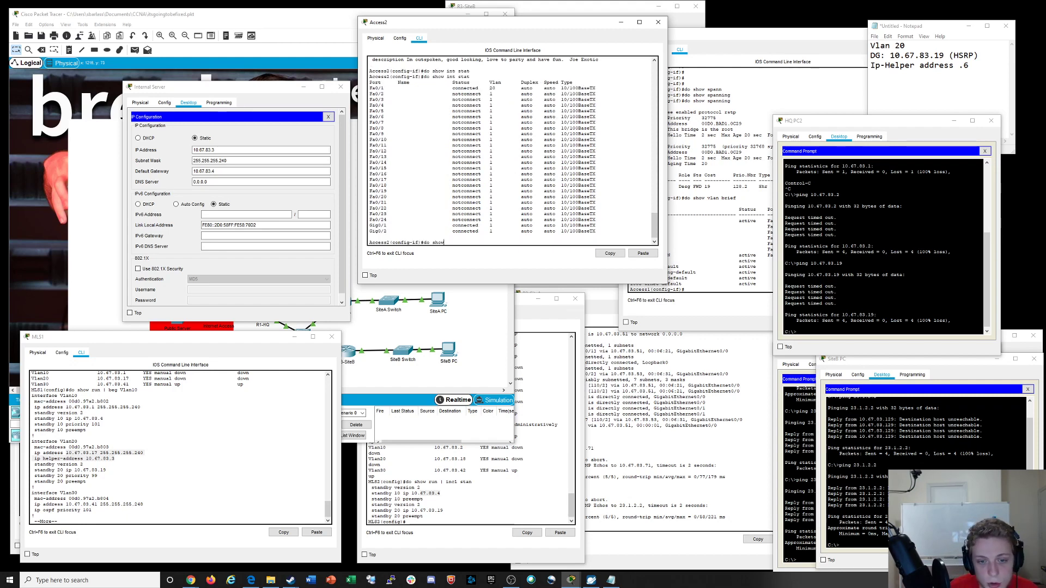
pyautogui.write(' ip int brief')
pyautogui.press('Return')
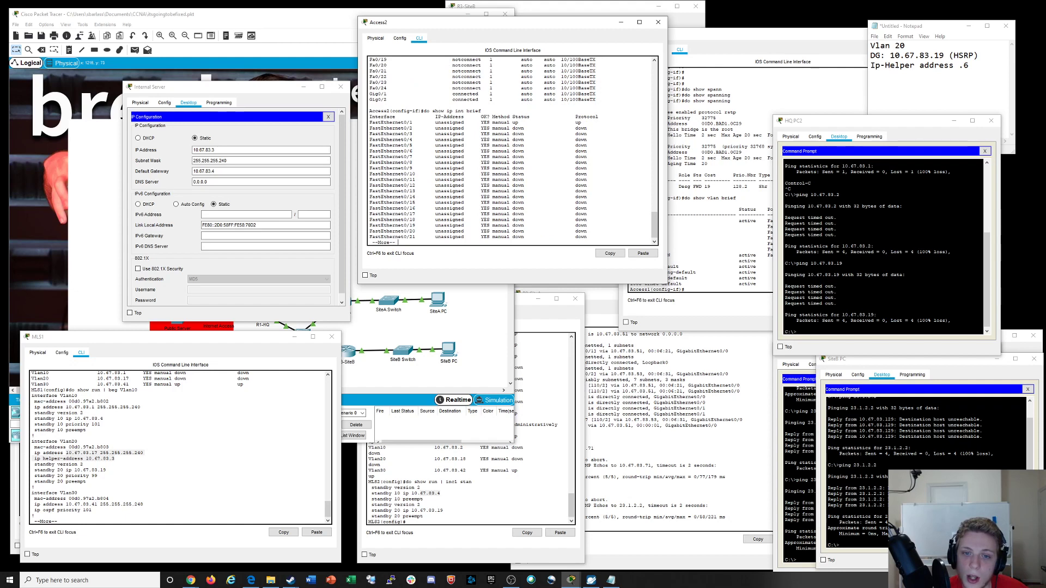
pyautogui.press('space')
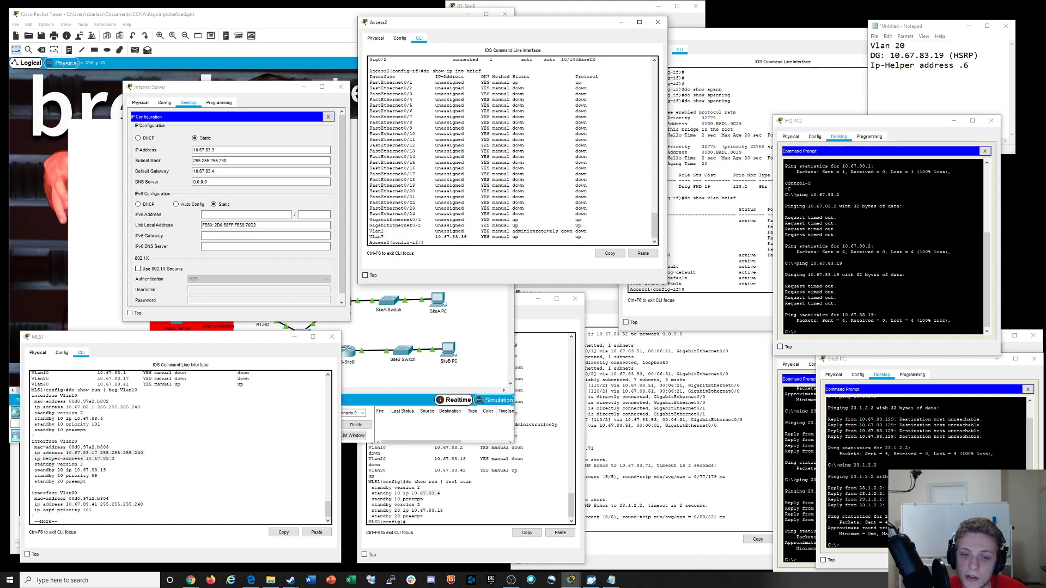
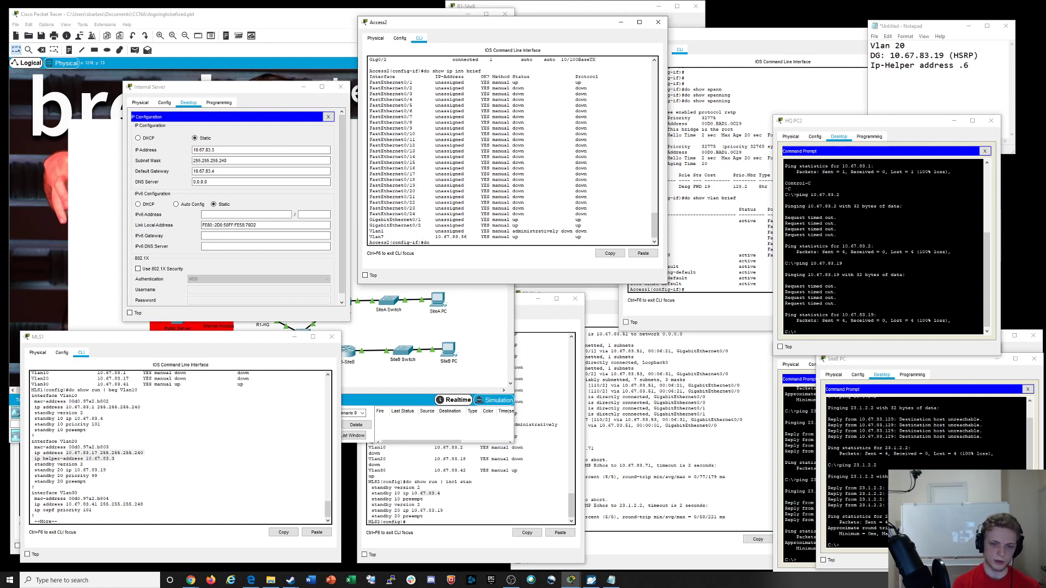
# Run "do show int trunk" on Access2 and check the trunk ports and their allowed and active VLANs
pyautogui.write('show i')
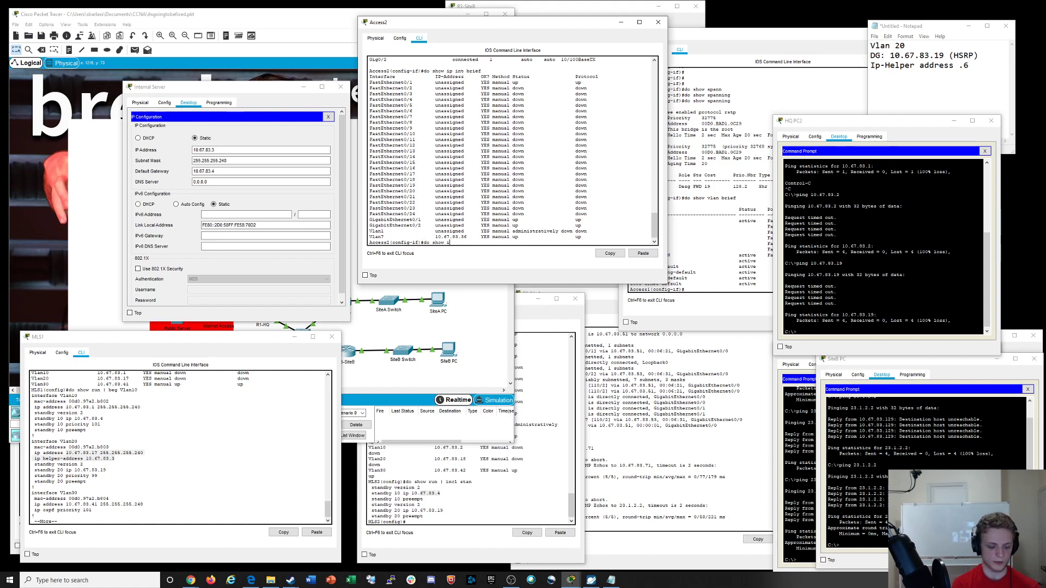
pyautogui.write('nt trunk')
pyautogui.press('Return')
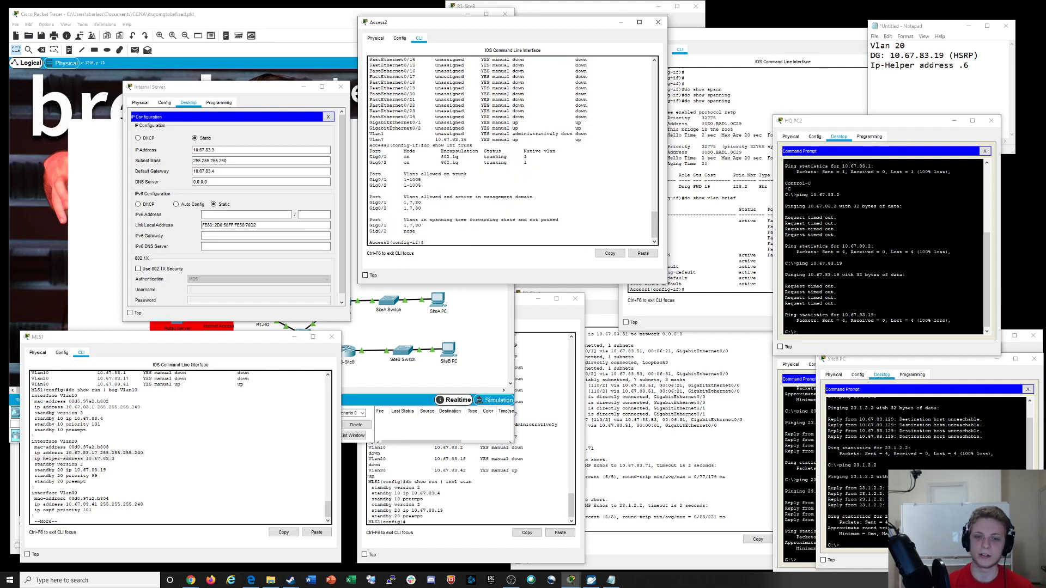
pyautogui.moveTo(370, 155); pyautogui.dragTo(527, 162)
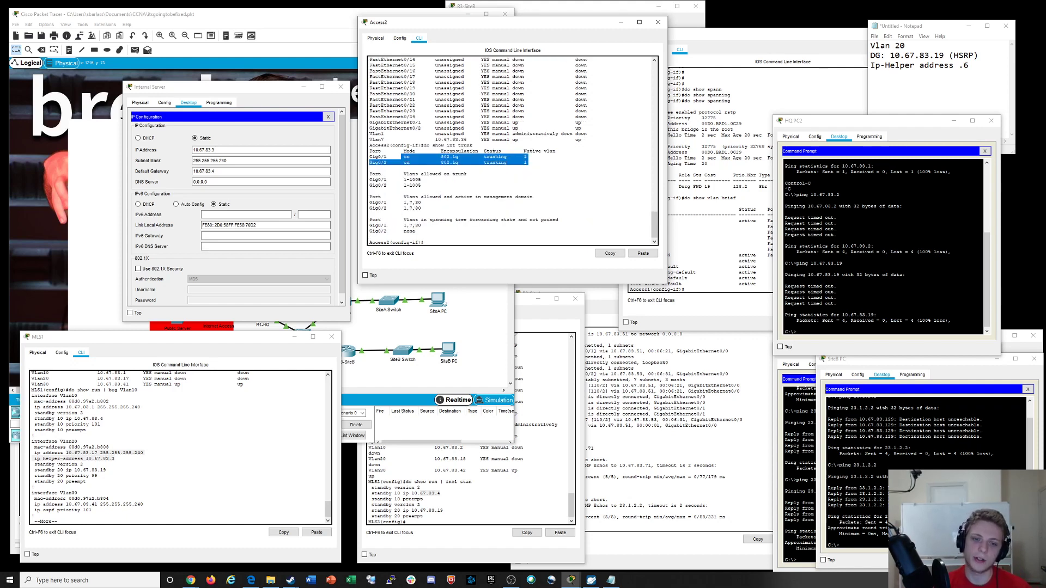
pyautogui.moveTo(402, 179); pyautogui.dragTo(421, 208)
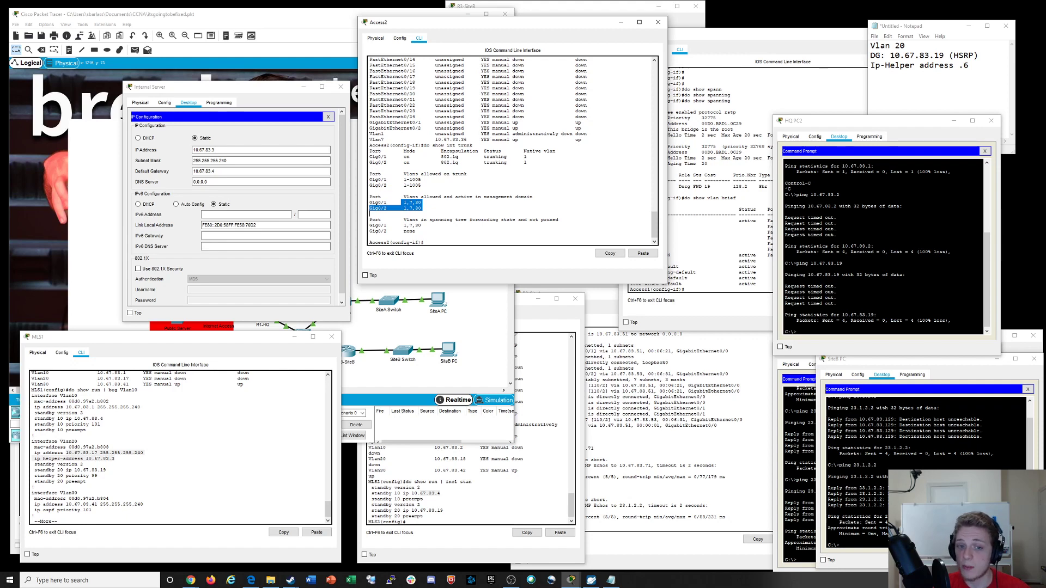
# List the VLANs configured on MLS2 with "do show vlan brief"
pyautogui.click(541, 362)
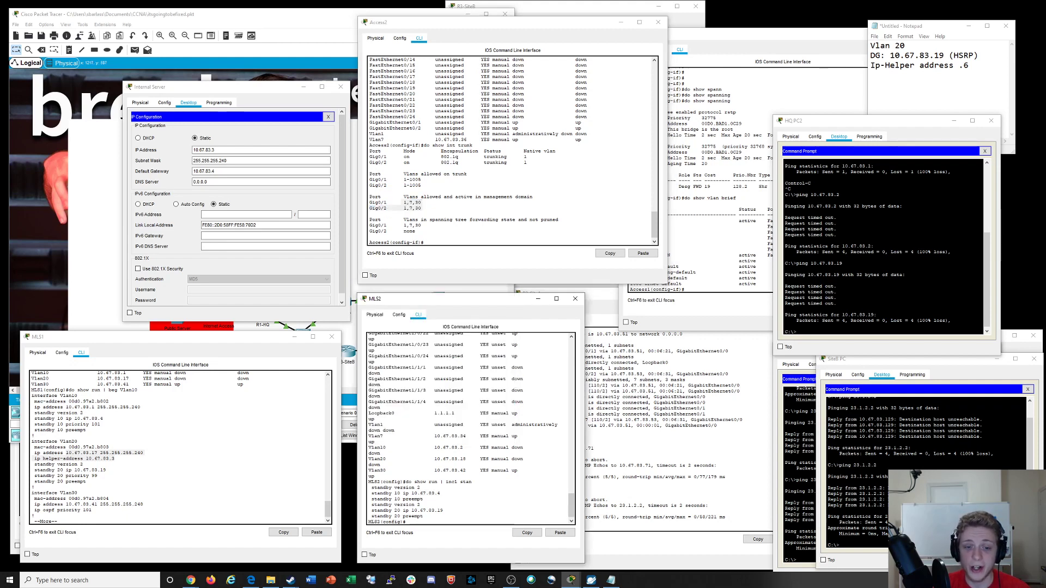
pyautogui.press('Return')
pyautogui.press('Return')
pyautogui.press('Return')
pyautogui.press('Return')
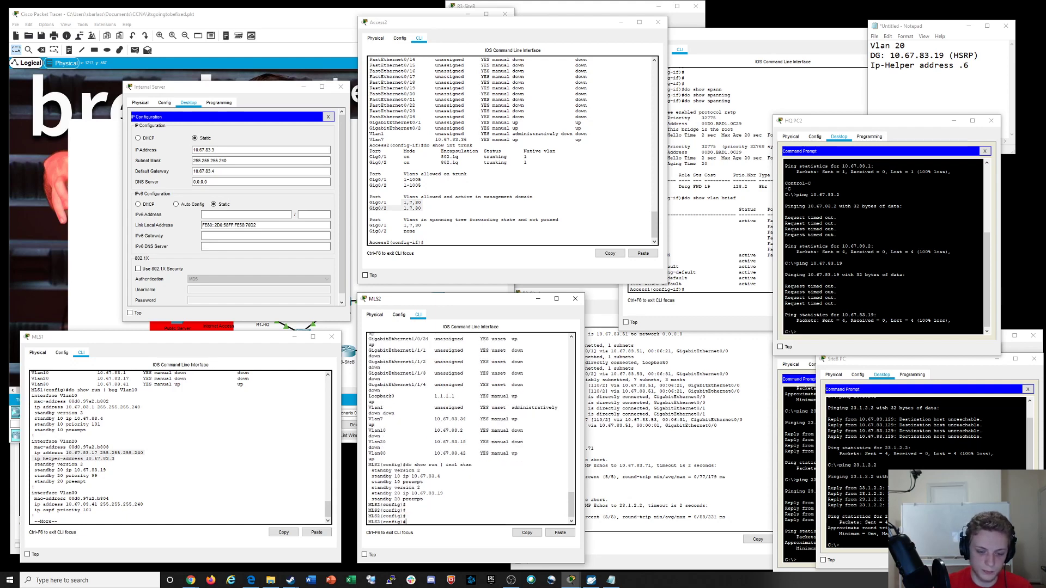
pyautogui.write('do show ')
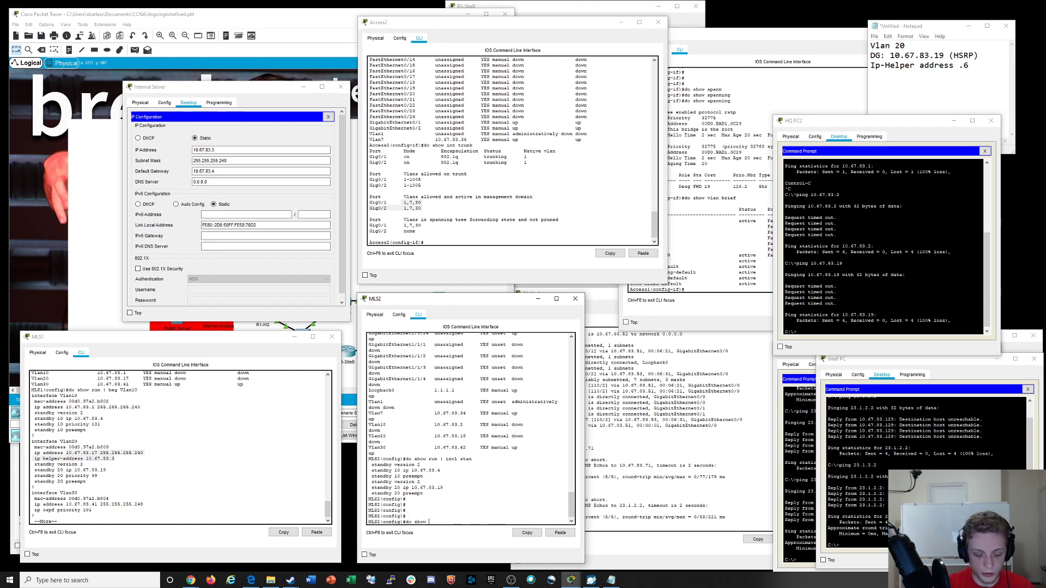
pyautogui.write('vl')
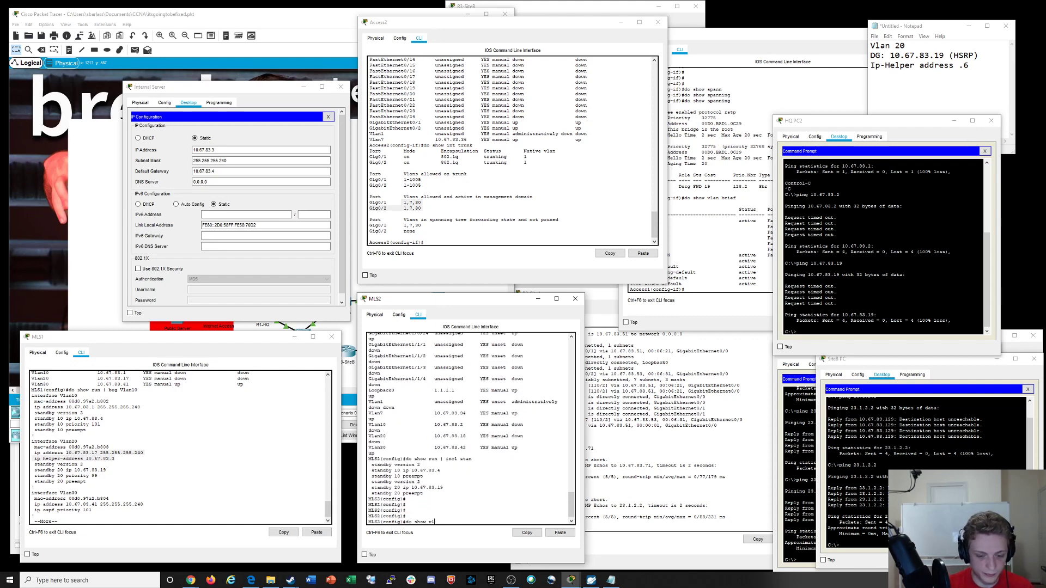
pyautogui.write('an brief')
pyautogui.press('Return')
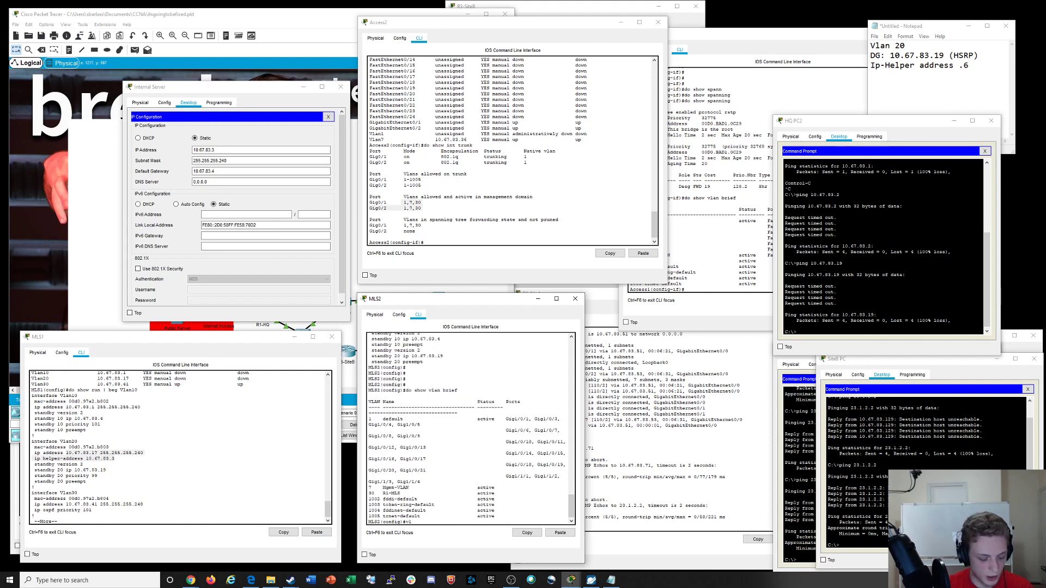
# Create VLAN 20 on MLS2 and exit VLAN configuration mode
pyautogui.write('vlan 20')
pyautogui.press('Return')
pyautogui.write('exit')
pyautogui.press('Return')
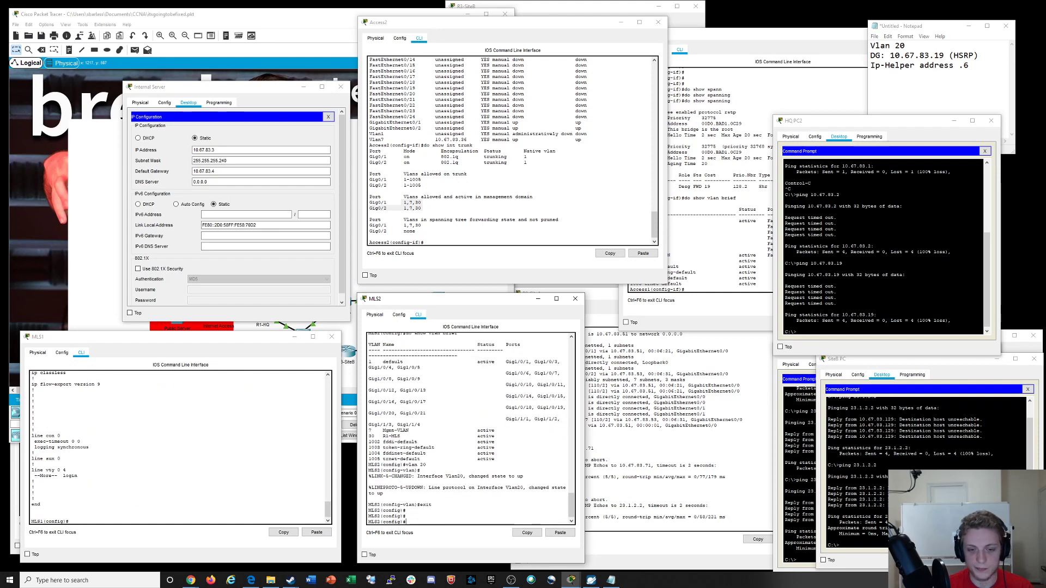
pyautogui.press('Return')
pyautogui.press('Return')
pyautogui.press('Return')
# Rerun "do show int trunk" on Access2 and compare the active VLANs on its trunks with the earlier output
pyautogui.click(507, 217)
pyautogui.press('Up')
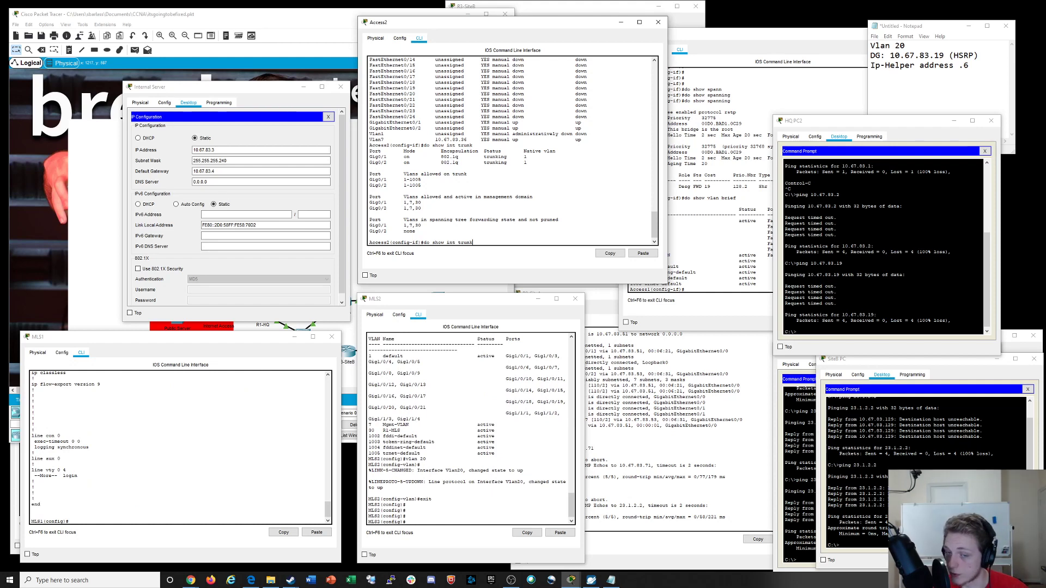
pyautogui.press('Return')
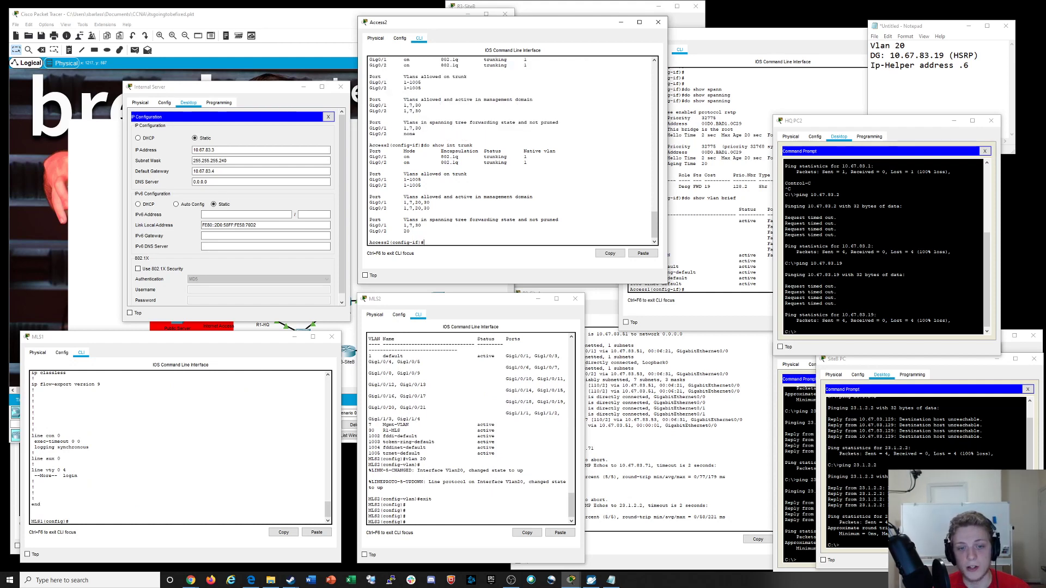
pyautogui.moveTo(402, 106); pyautogui.dragTo(423, 111)
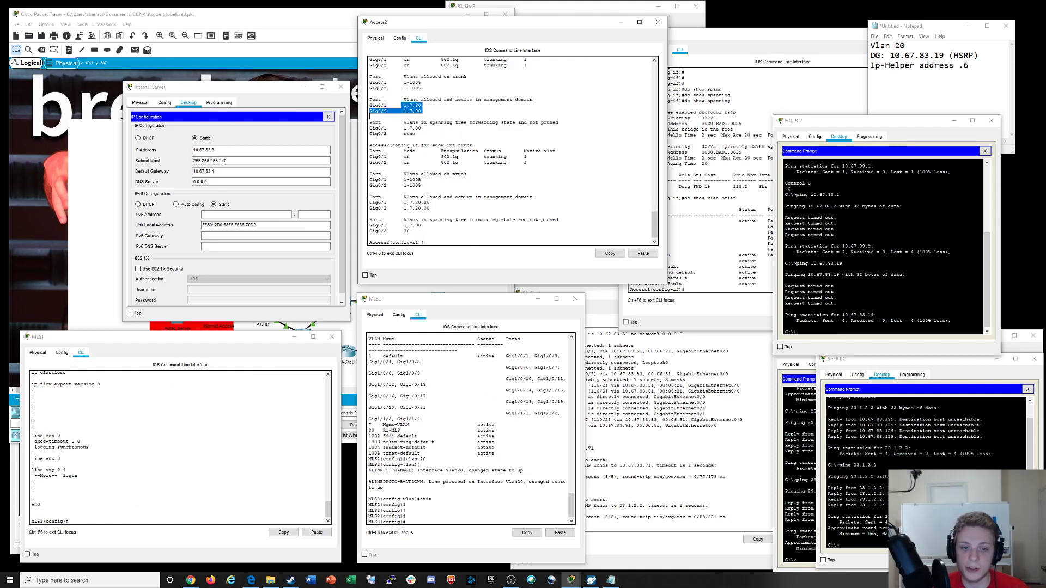
pyautogui.moveTo(403, 202); pyautogui.dragTo(430, 208)
pyautogui.click(429, 208)
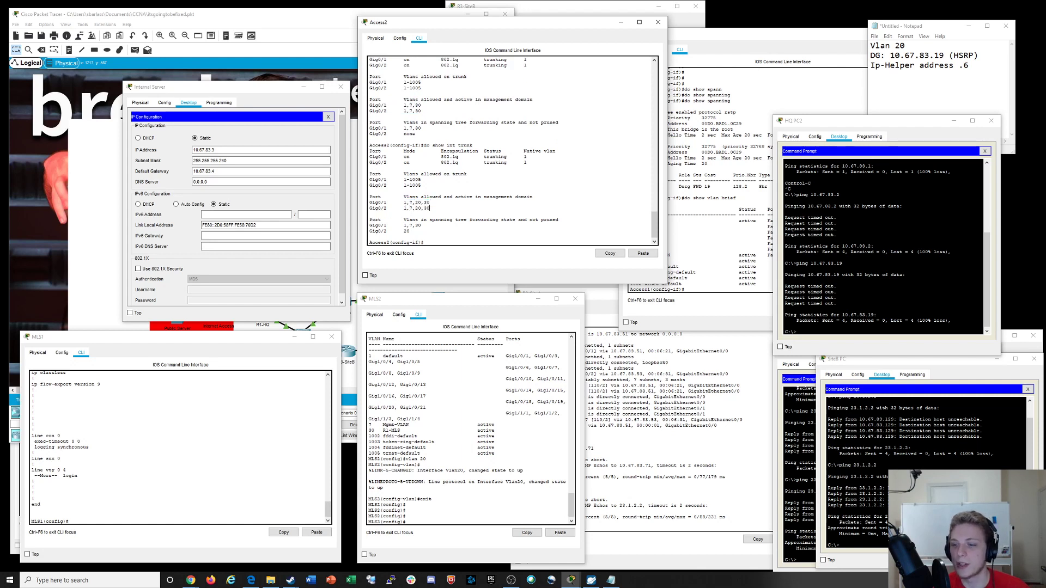
# Repeat the ping to 10.67.83.19 from HQ PC2 and check the replies
pyautogui.click(872, 272)
pyautogui.press('Up')
pyautogui.press('Return')
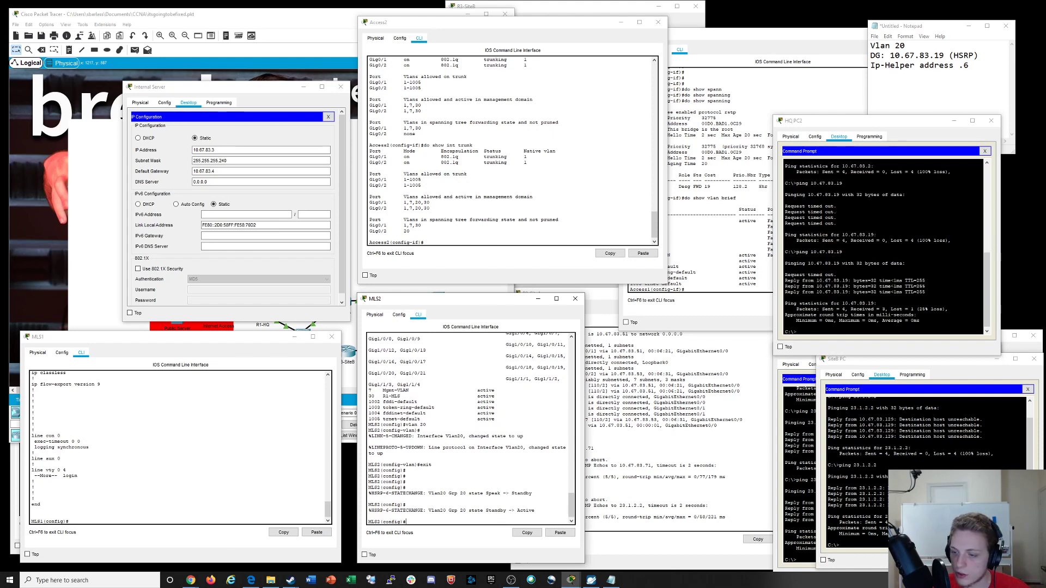
pyautogui.moveTo(925, 293); pyautogui.dragTo(785, 274)
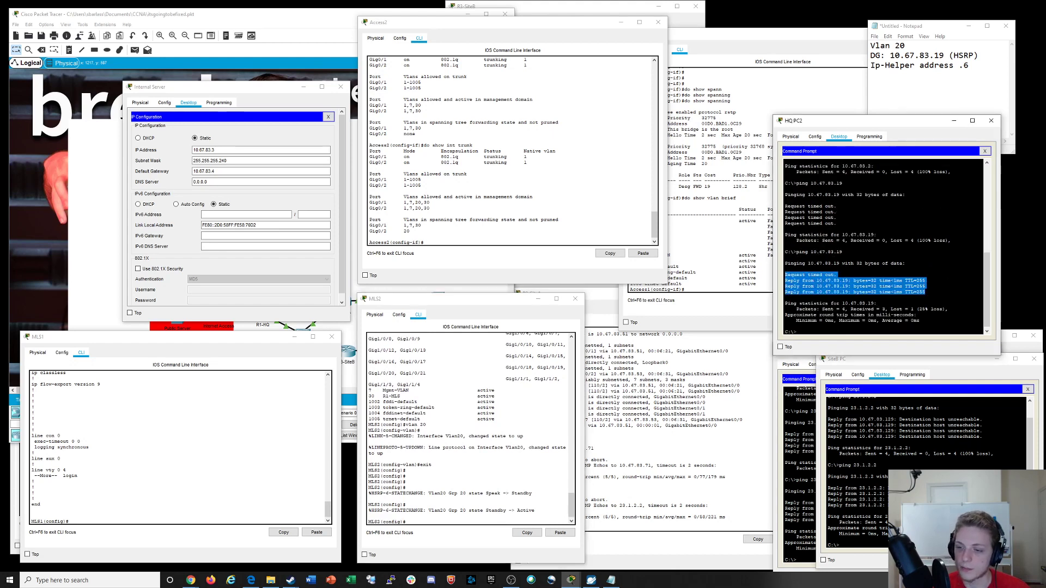
pyautogui.click(922, 287)
# Review the VLAN list on MLS2 and create VLAN 10 there
pyautogui.click(415, 413)
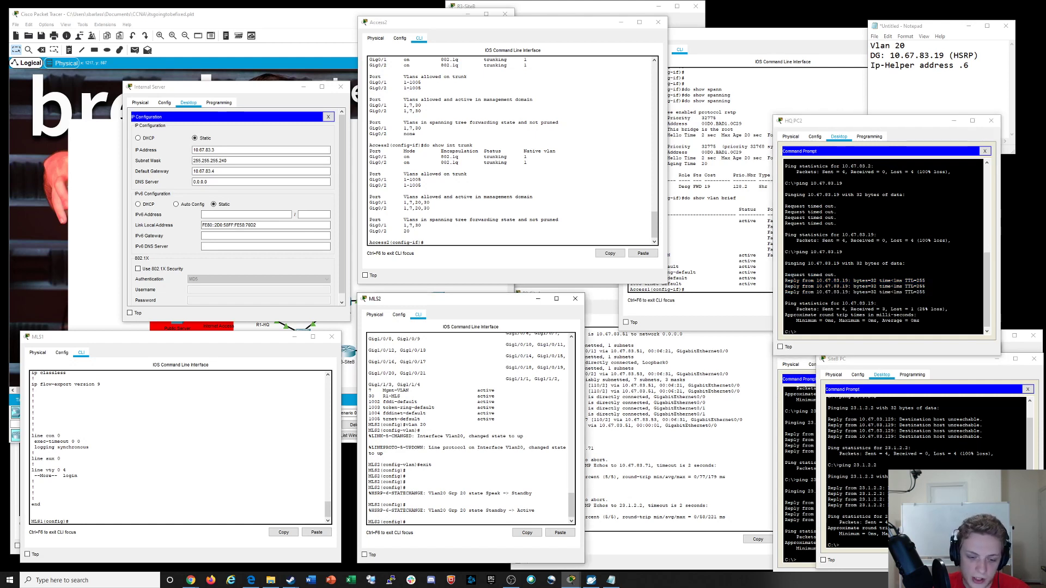
pyautogui.scroll(3, 415, 413)
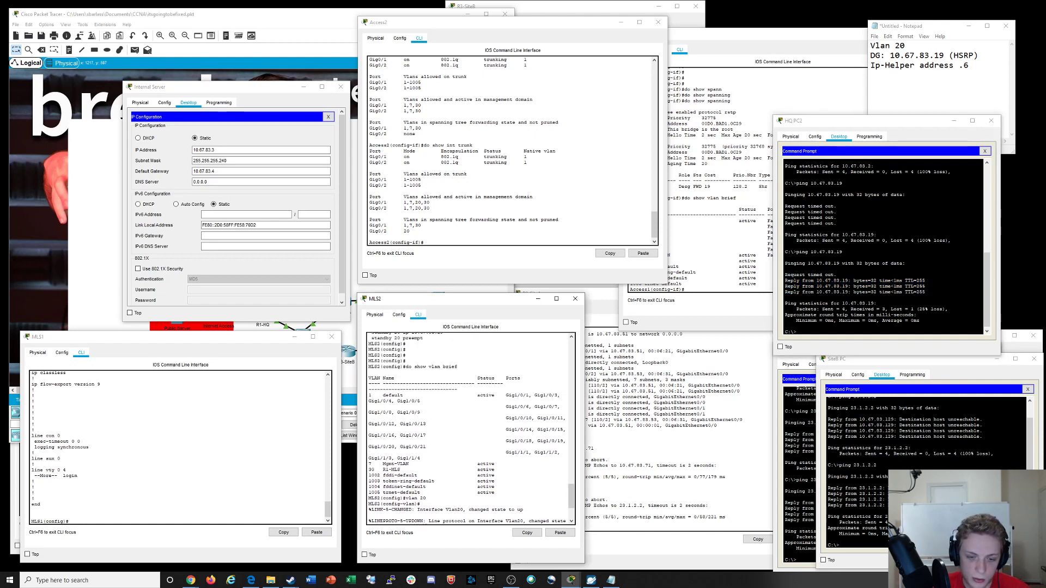
pyautogui.moveTo(375, 395); pyautogui.dragTo(422, 469)
pyautogui.scroll(-3, 421, 469)
pyautogui.click(432, 492)
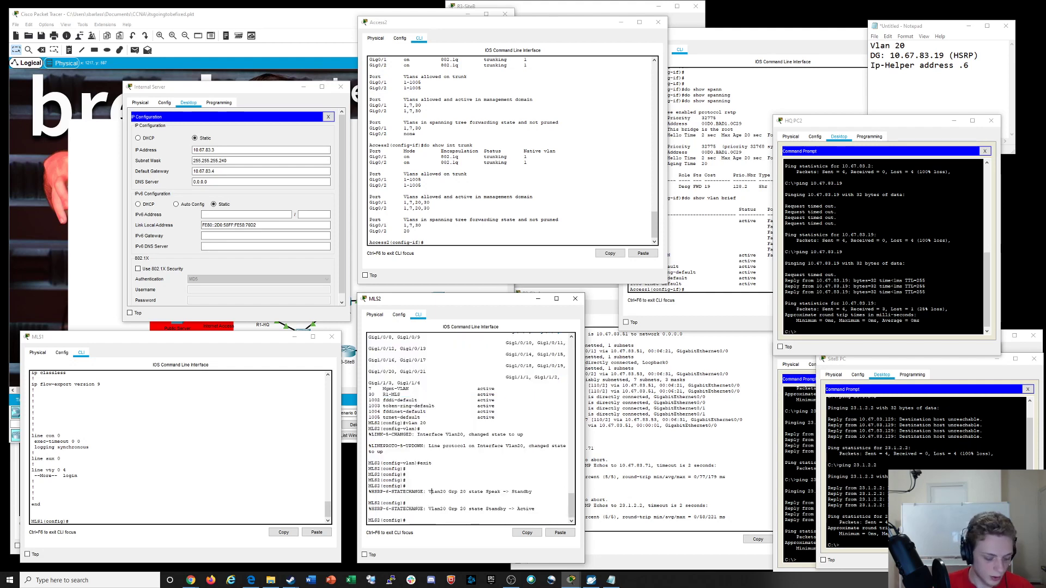
pyautogui.write('vlan 10')
pyautogui.press('Return')
# Create VLANs 10 and 20 on MLS1 and exit VLAN configuration mode
pyautogui.click(32, 481)
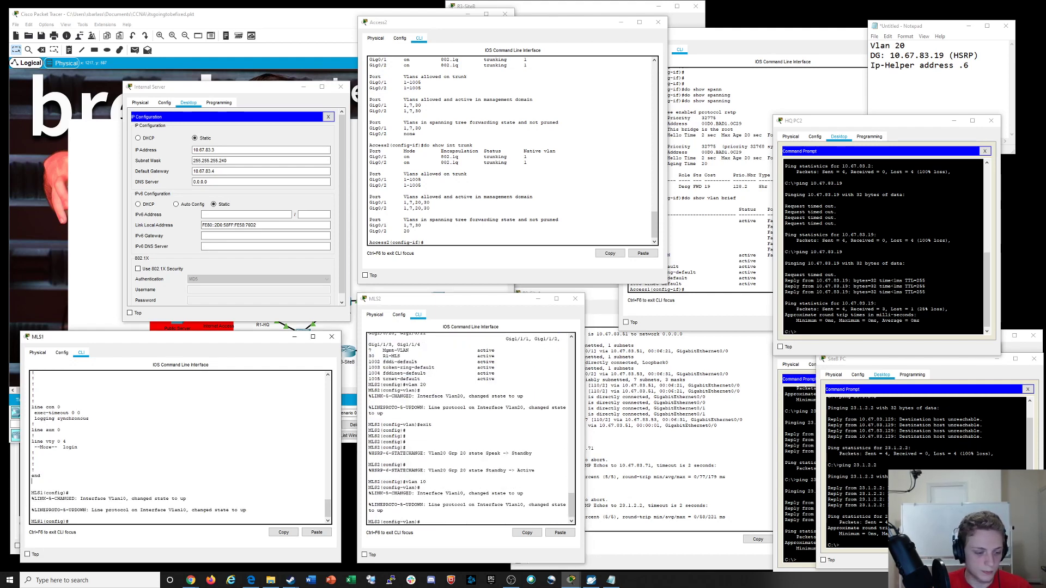
pyautogui.write('cl')
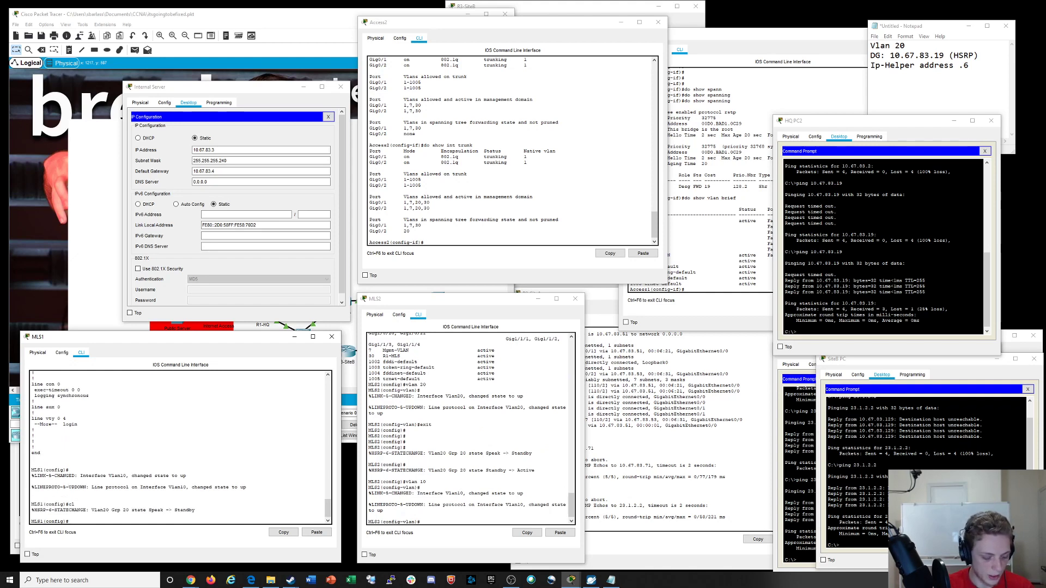
pyautogui.write('vlan 10')
pyautogui.press('Return')
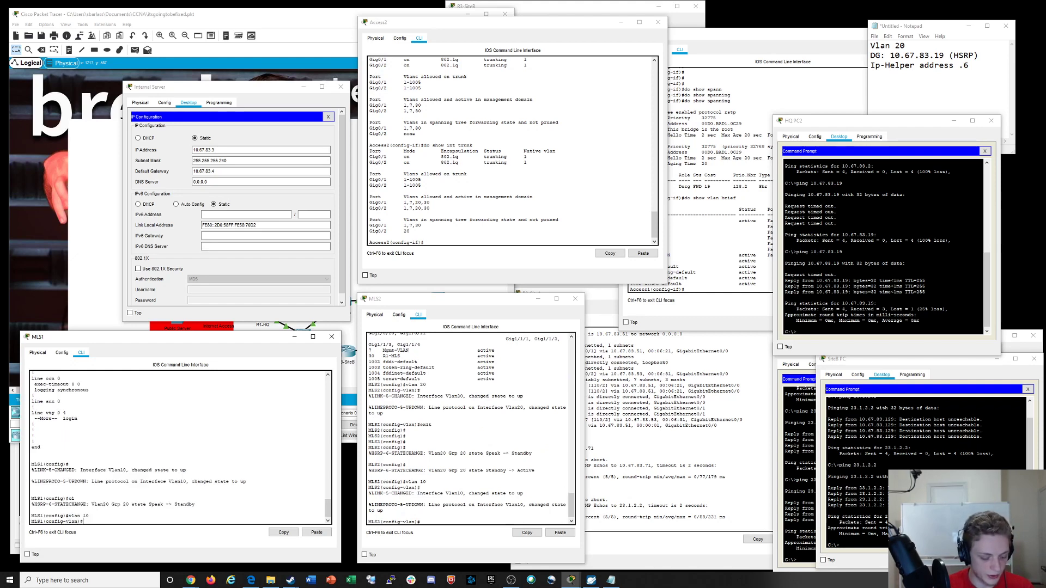
pyautogui.write('vlan 20')
pyautogui.press('Return')
pyautogui.write('e')
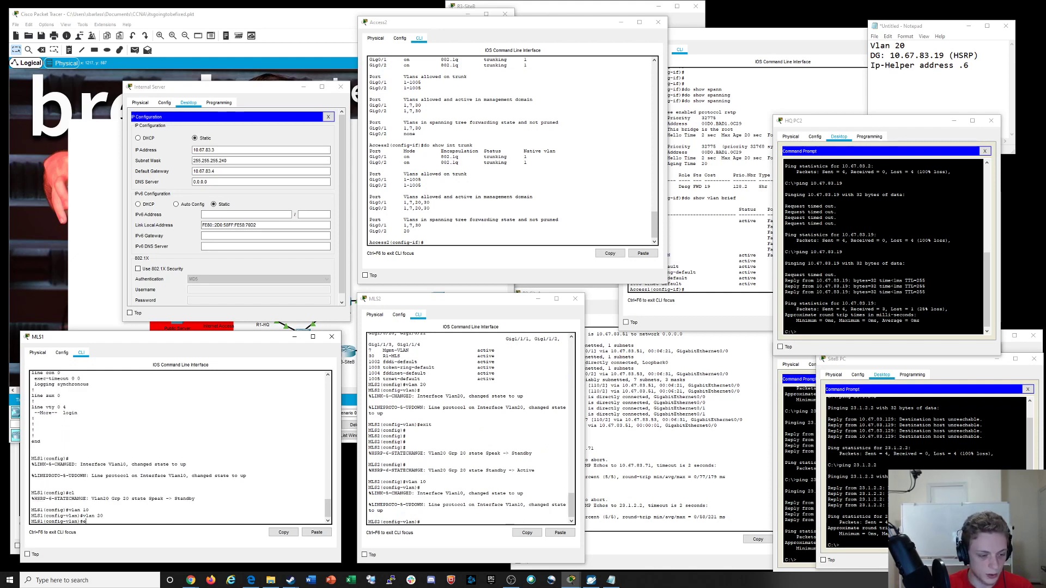
pyautogui.write('xit')
pyautogui.press('Return')
pyautogui.press('Return')
pyautogui.press('Return')
pyautogui.press('Return')
pyautogui.press('Return')
pyautogui.press('Return')
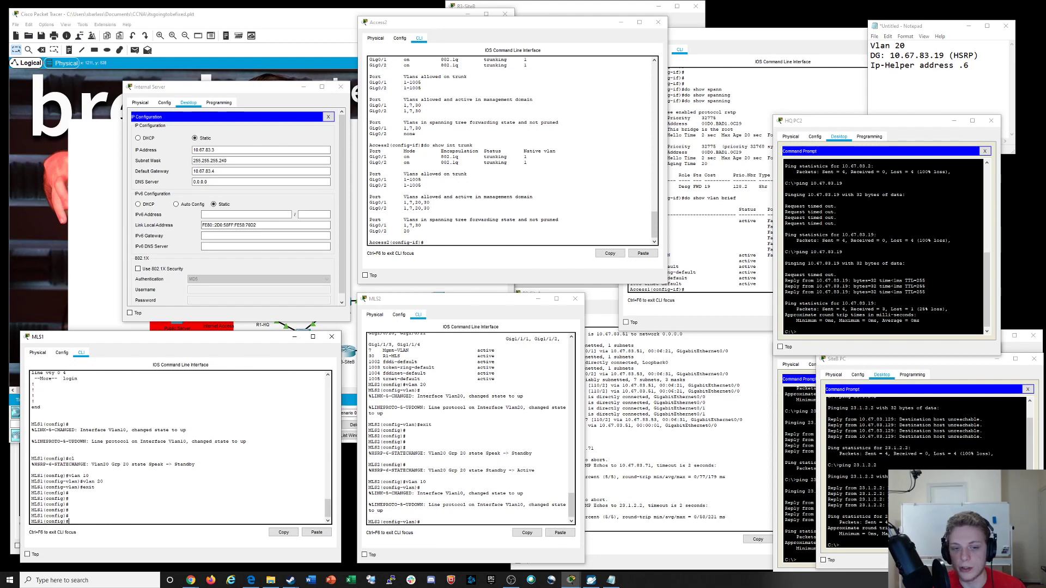
# Rerun "do show int trunk" on Access2 to check which VLANs are active on its trunks
pyautogui.click(407, 231)
pyautogui.press('Up')
pyautogui.press('Return')
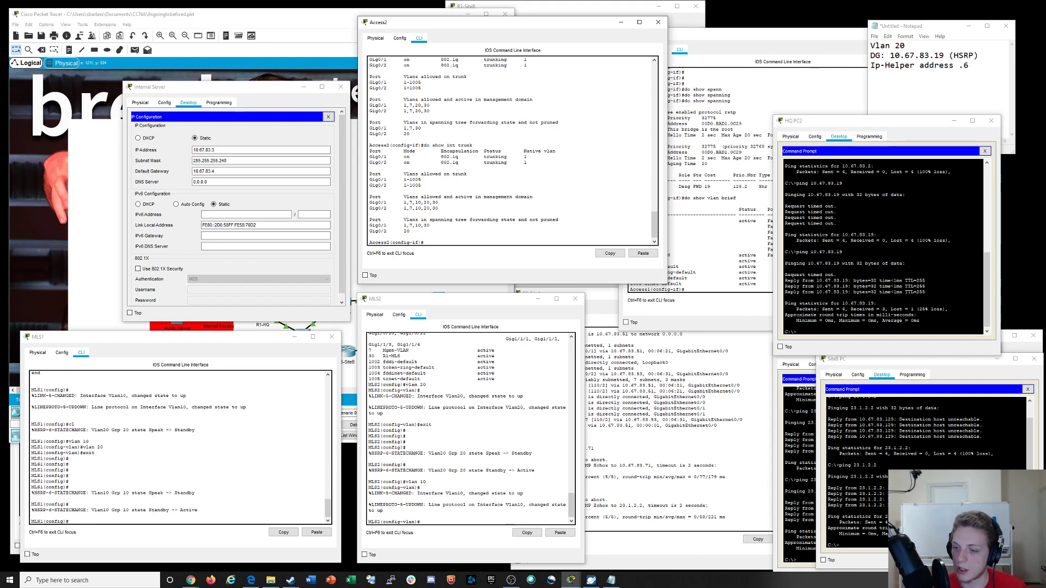
# Ping 23.1.2.2 from the HQ PC2 command prompt
pyautogui.click(885, 286)
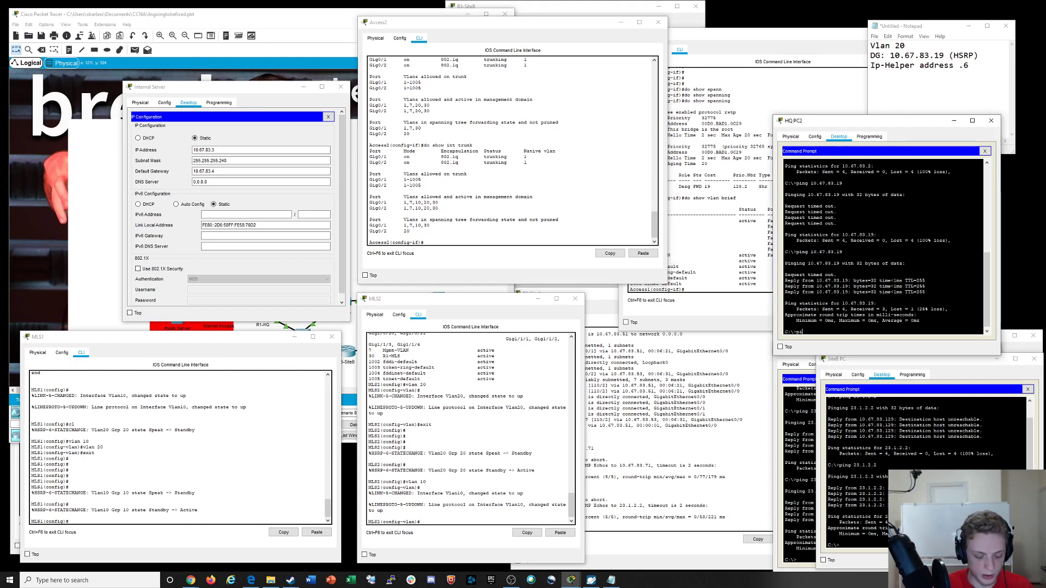
pyautogui.write('ping 2')
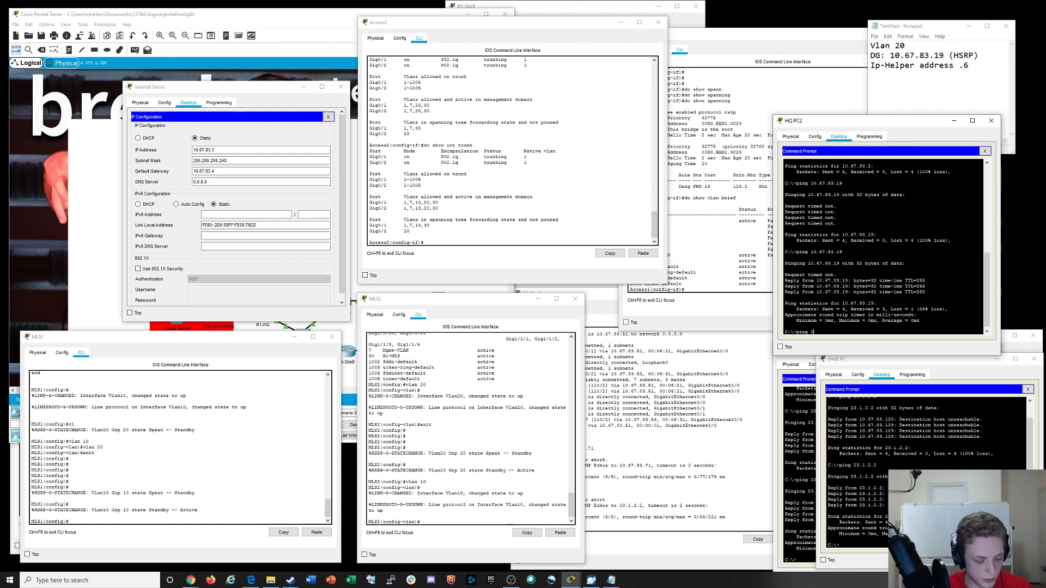
pyautogui.write('3.1.')
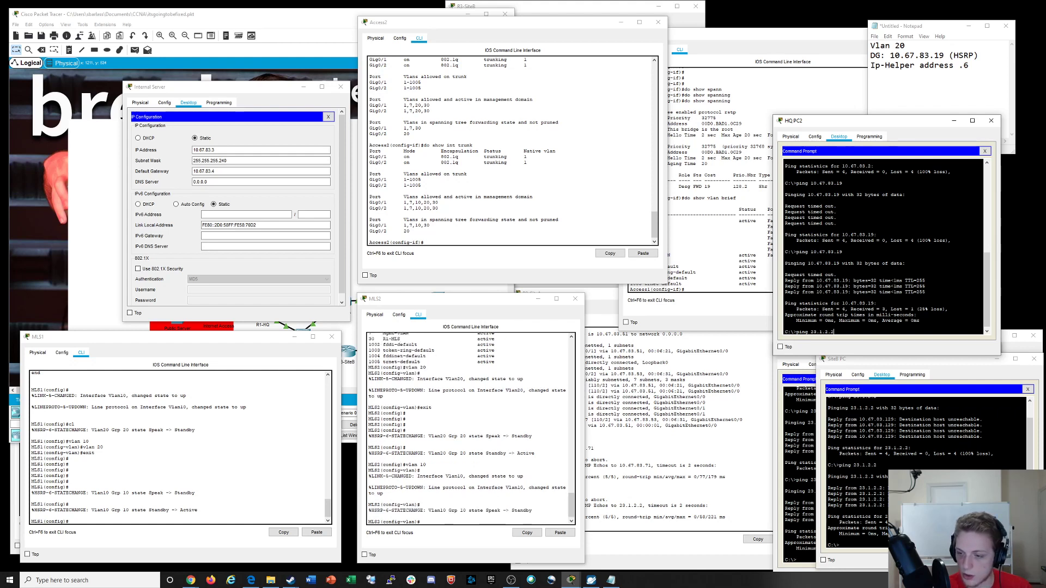
pyautogui.write('2.2')
pyautogui.press('Return')
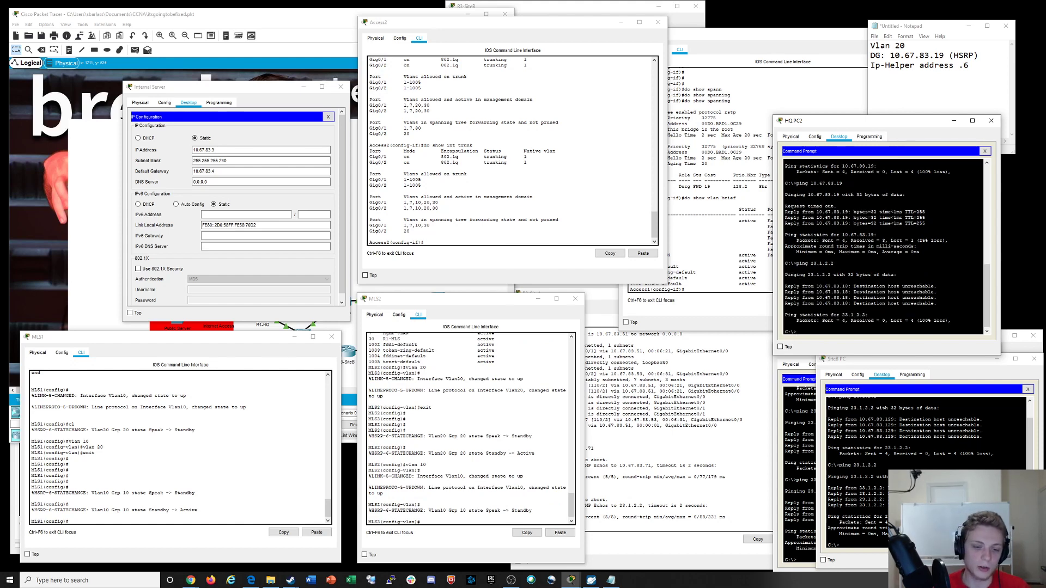
# Check the latest HSRP state message on MLS2 and exit VLAN configuration mode
pyautogui.click(68, 470)
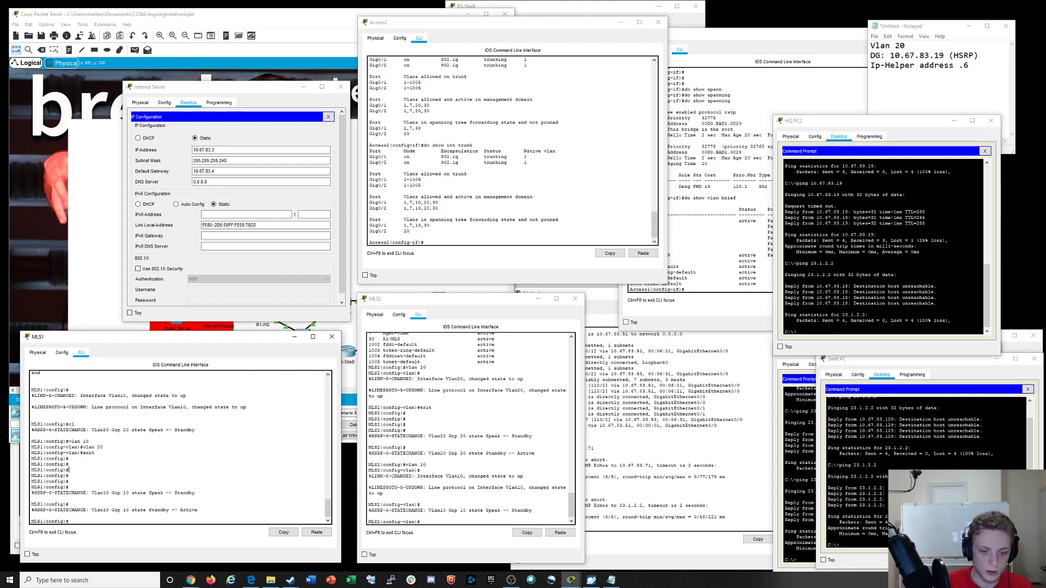
pyautogui.moveTo(419, 511); pyautogui.dragTo(533, 511)
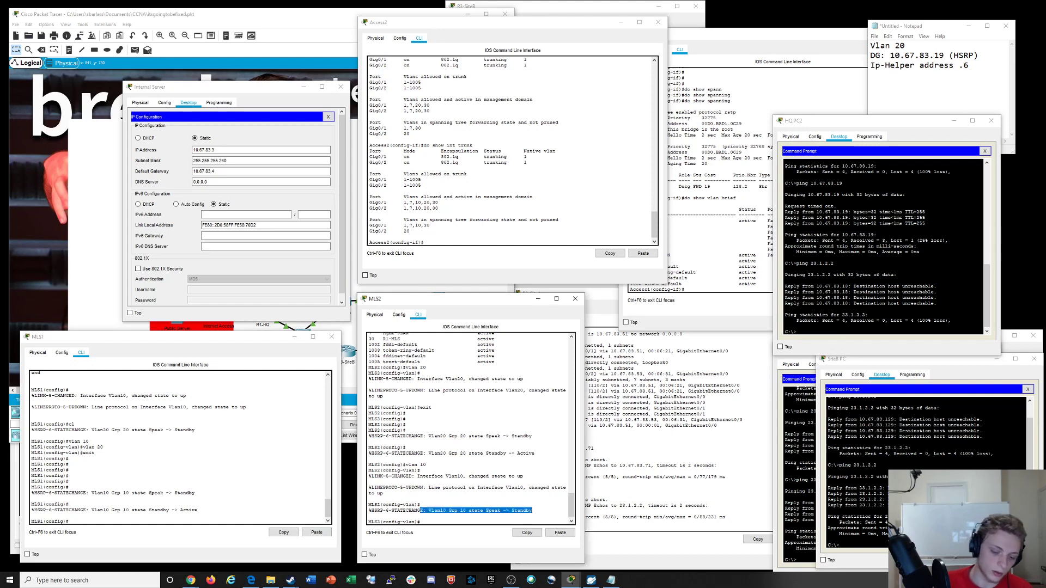
pyautogui.press('Return')
pyautogui.press('Return')
pyautogui.press('Return')
pyautogui.press('Return')
pyautogui.write('exit')
pyautogui.press('Return')
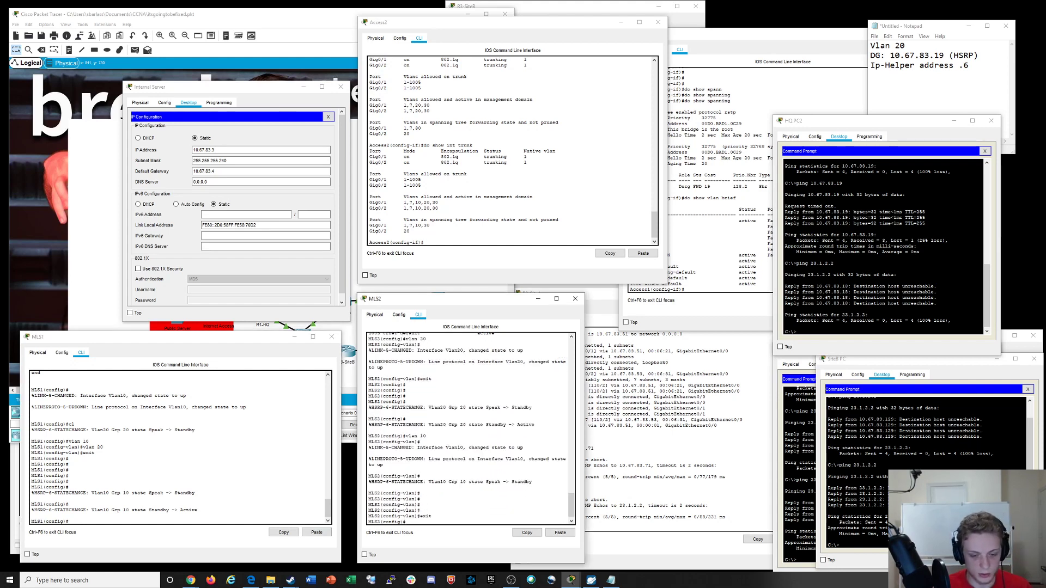
# Display the OSPF process details on MLS2 with "do show ip ospf" and check the router ID
pyautogui.write('do show ip')
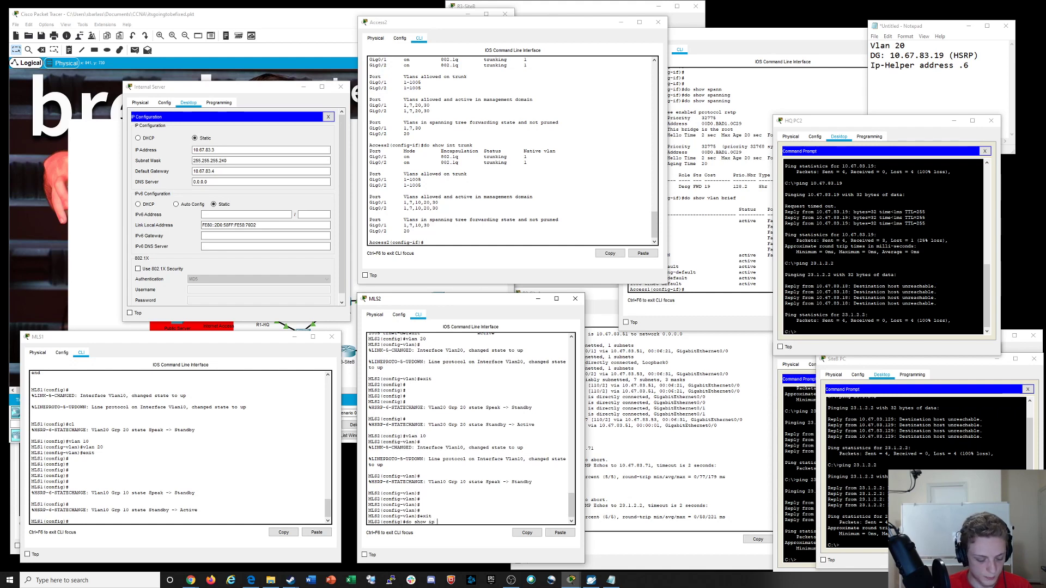
pyautogui.write(' ospf')
pyautogui.press('Return')
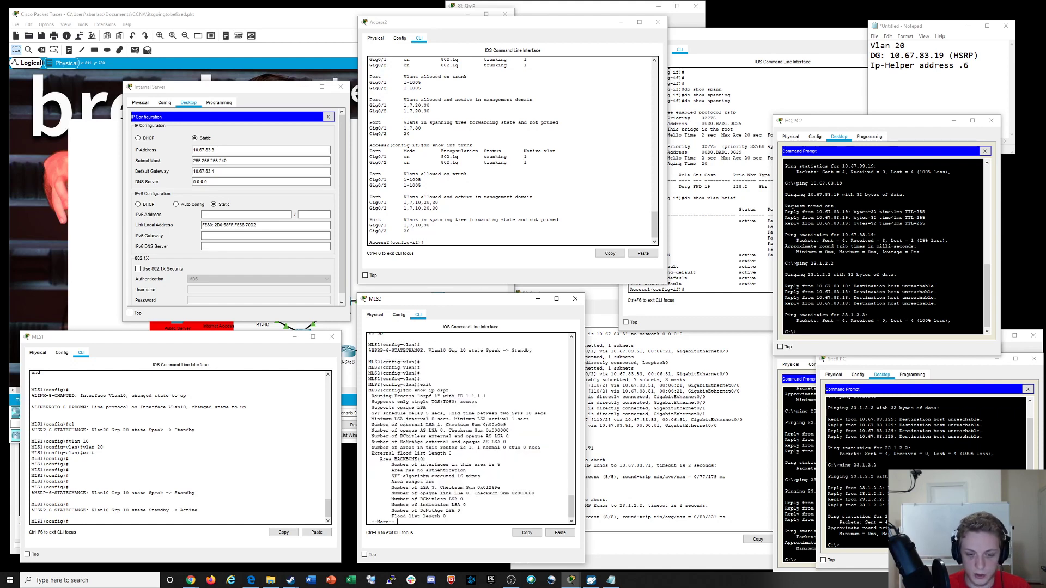
pyautogui.press('space')
pyautogui.moveTo(457, 390); pyautogui.dragTo(478, 396)
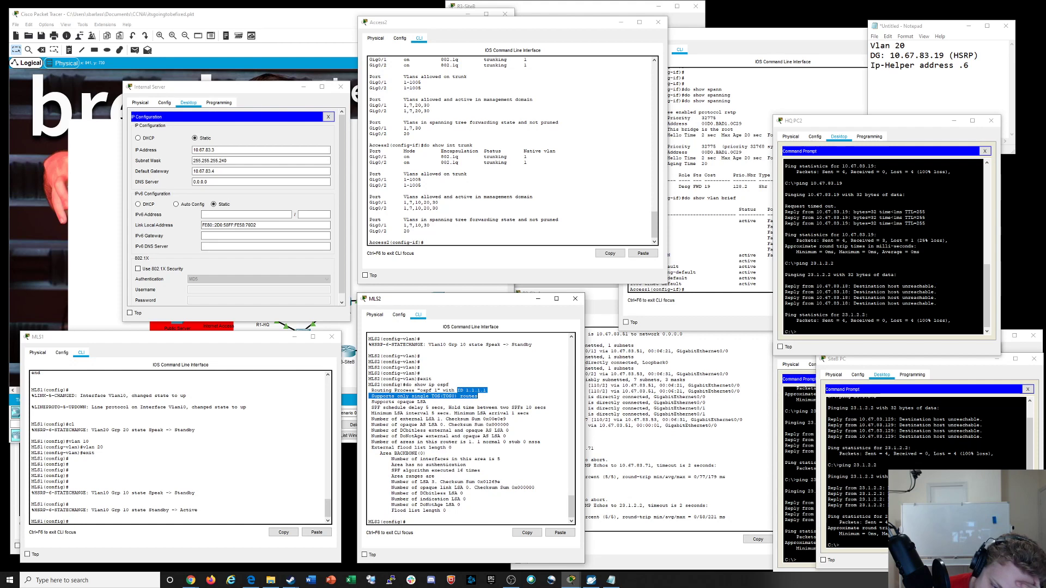
pyautogui.click(464, 419)
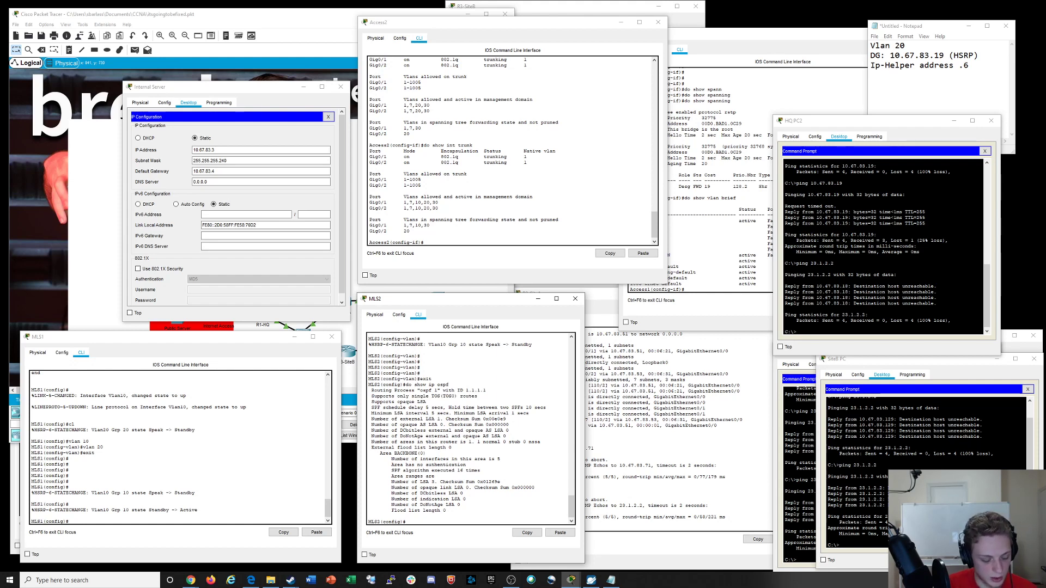
# Set the router ID of OSPF process 1 on MLS2 to 1.1.2.2
pyautogui.write('router ospf 1')
pyautogui.press('Return')
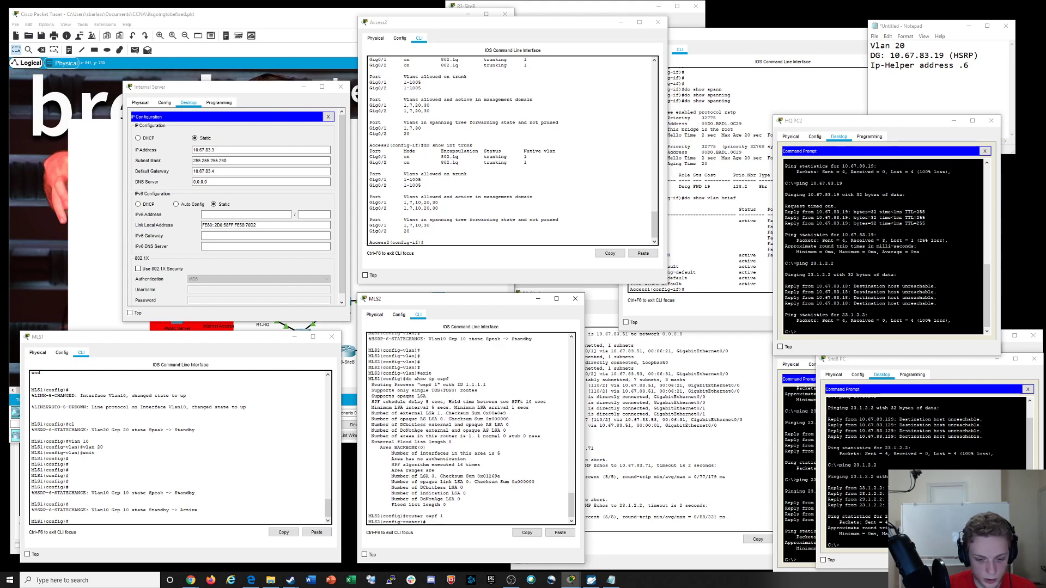
pyautogui.write('rout')
pyautogui.press('Tab')
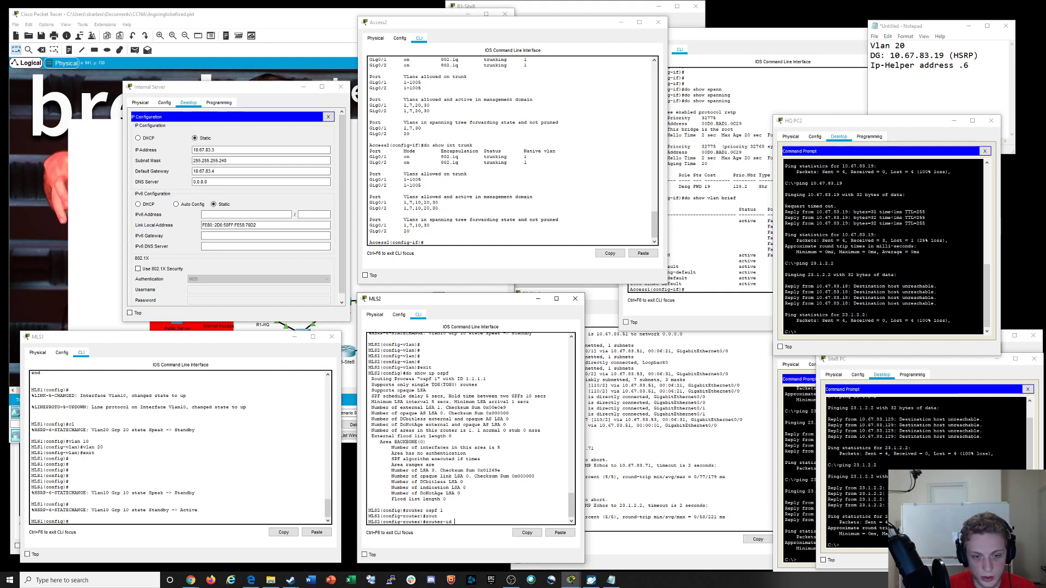
pyautogui.write('1.1.2.2')
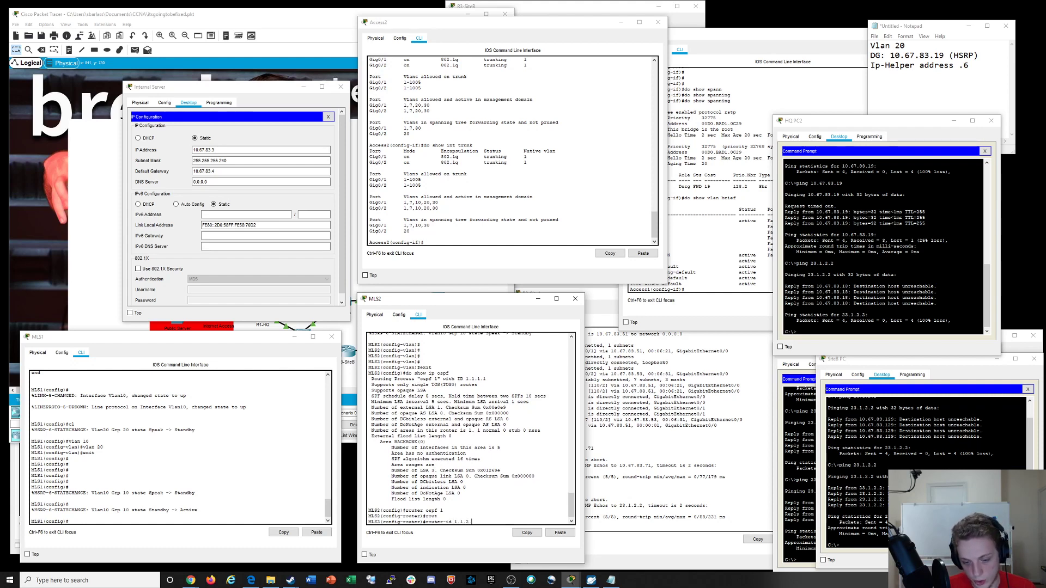
pyautogui.press('Return')
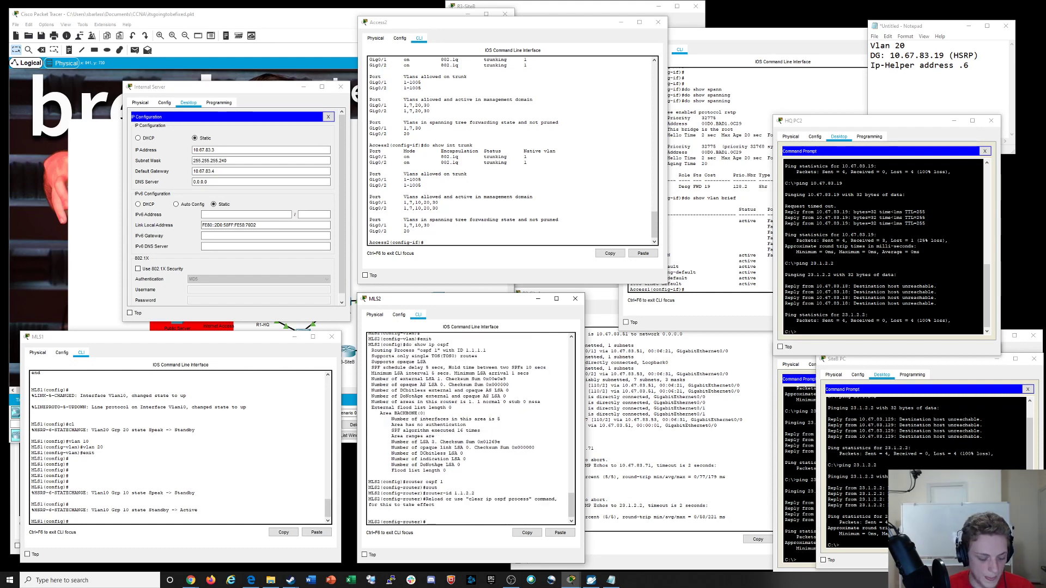
# Reset all OSPF processes on MLS2 with "do clear ip ospf proc", answering yes
pyautogui.write('clear ip osp')
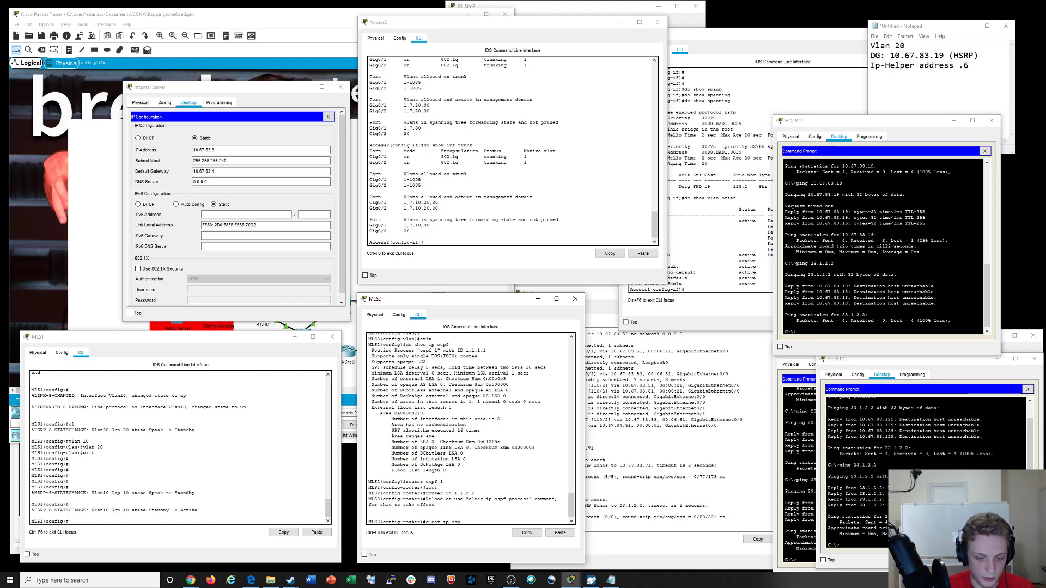
pyautogui.write('f proc')
pyautogui.press('Return')
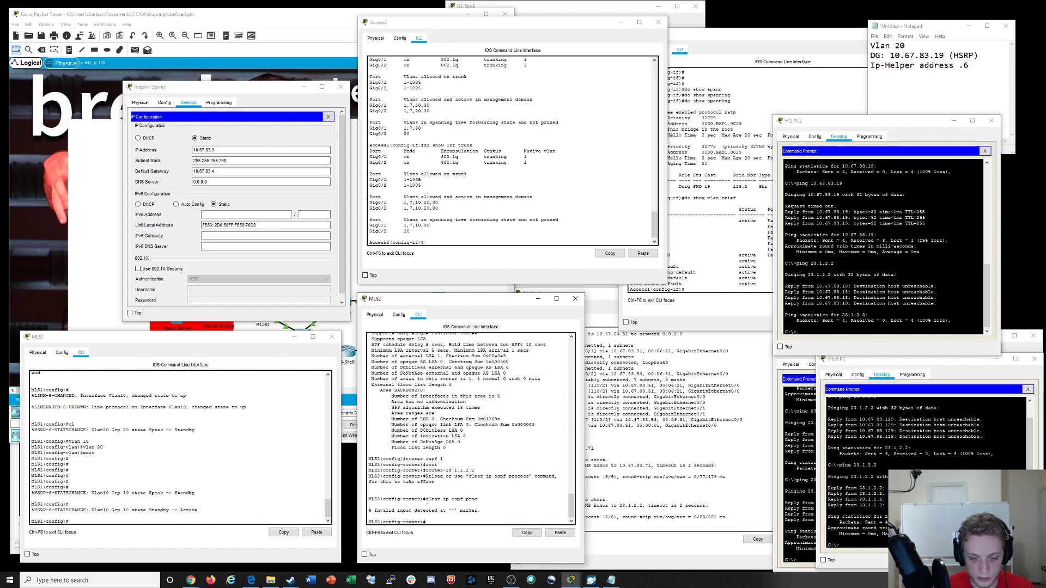
pyautogui.write('do clear ip ospf proc')
pyautogui.press('Return')
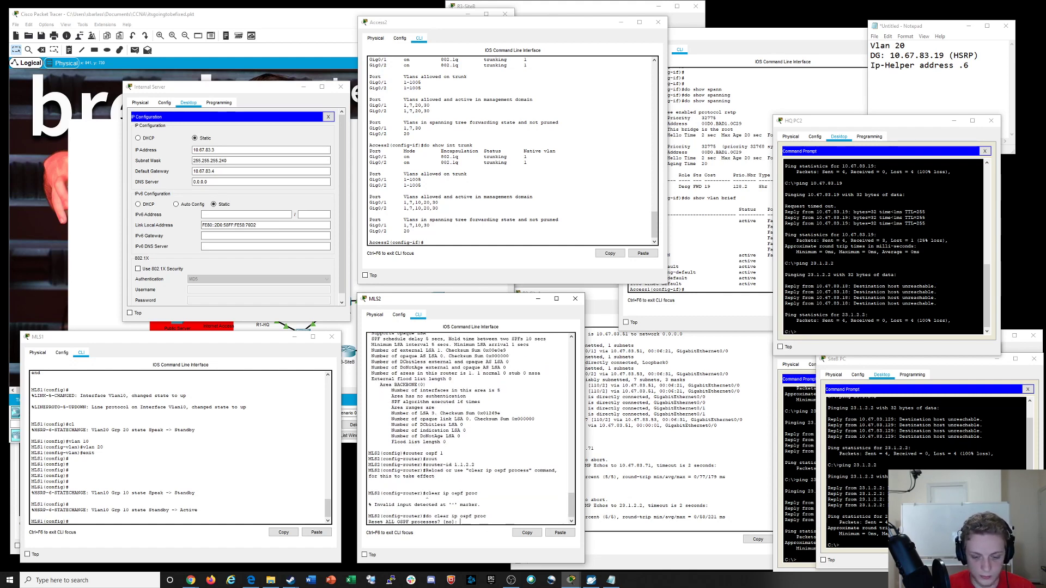
pyautogui.write('yes')
pyautogui.press('Return')
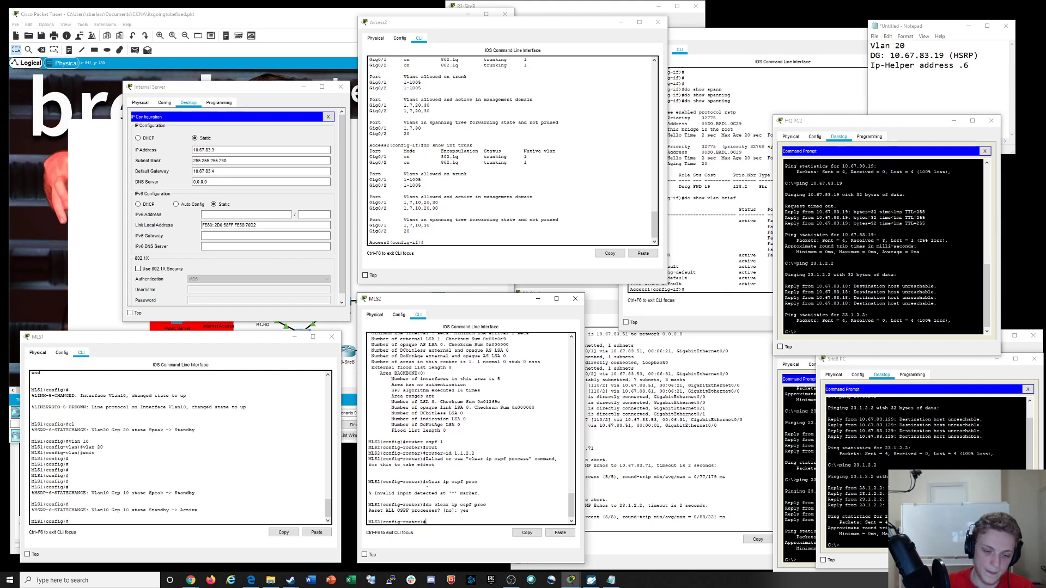
# Display the OSPF process details on MLS1 with "do show ip ospf" and check the router ID
pyautogui.click(69, 504)
pyautogui.write('do show')
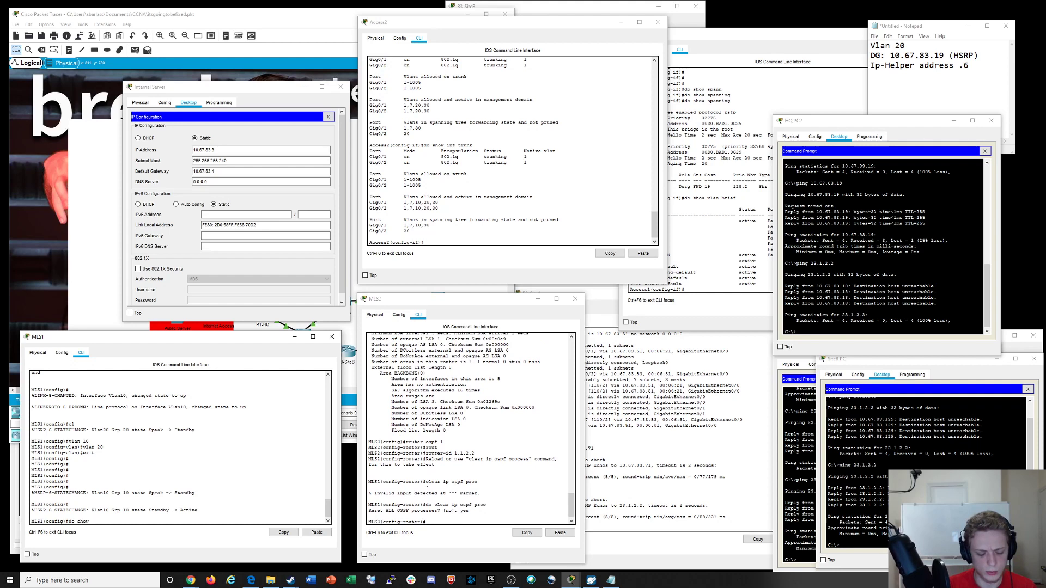
pyautogui.write(' rospf')
pyautogui.press('Return')
pyautogui.press('Up')
pyautogui.press('Left')
pyautogui.press('Left')
pyautogui.press('Left')
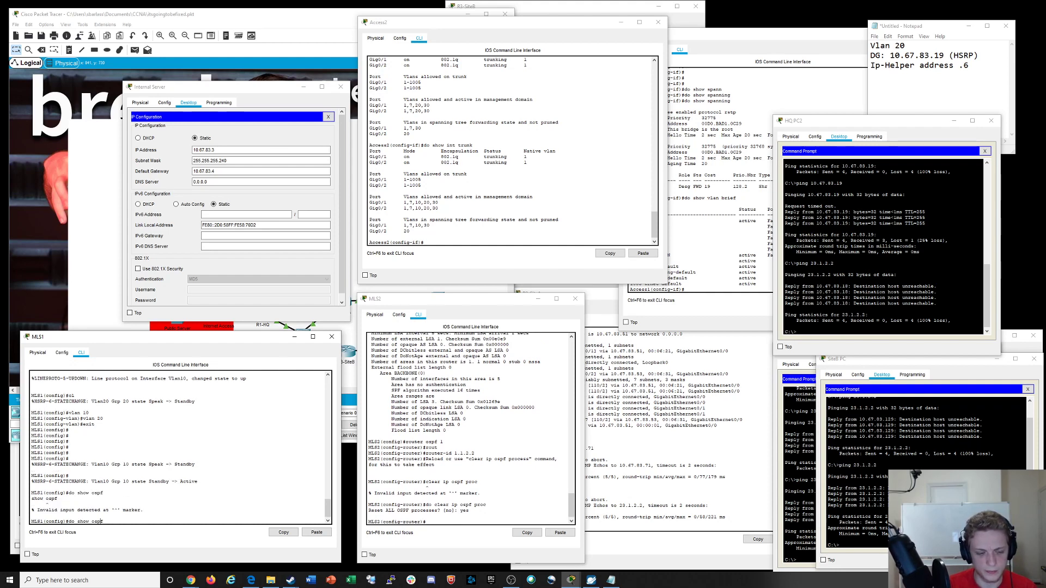
pyautogui.write('ip')
pyautogui.press('Return')
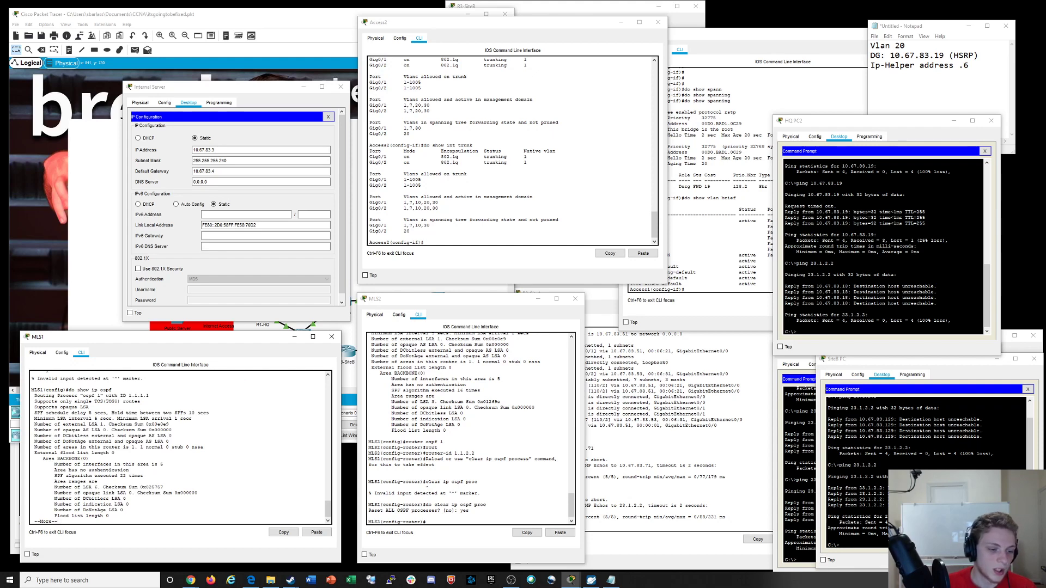
pyautogui.moveTo(77, 396); pyautogui.dragTo(140, 402)
pyautogui.click(129, 402)
pyautogui.press('space')
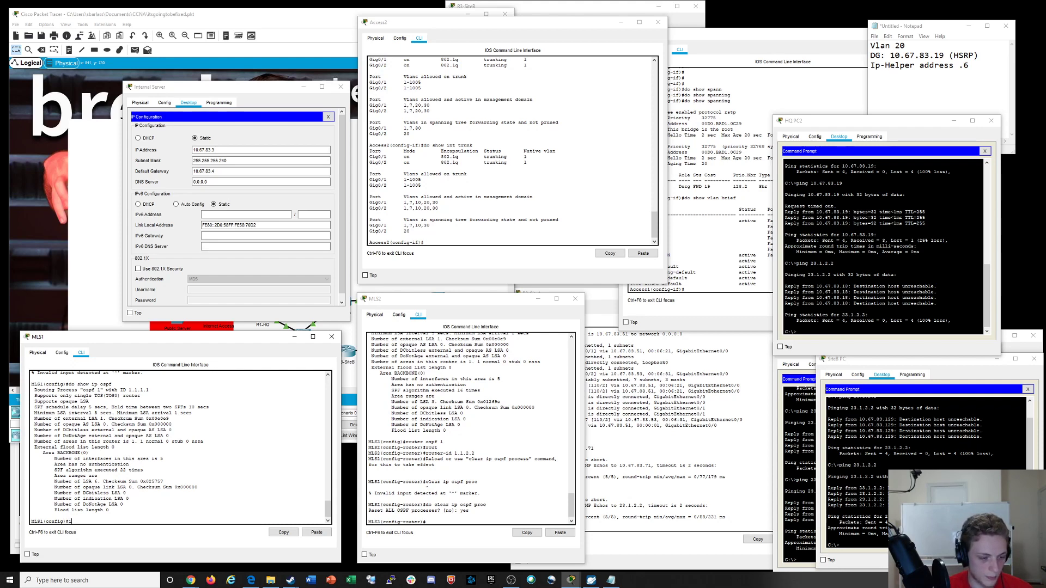
# Set the router ID of OSPF process 1 on MLS1 to 1.1.0.1, checking it against the router ID configured on MLS2
pyautogui.write('router os')
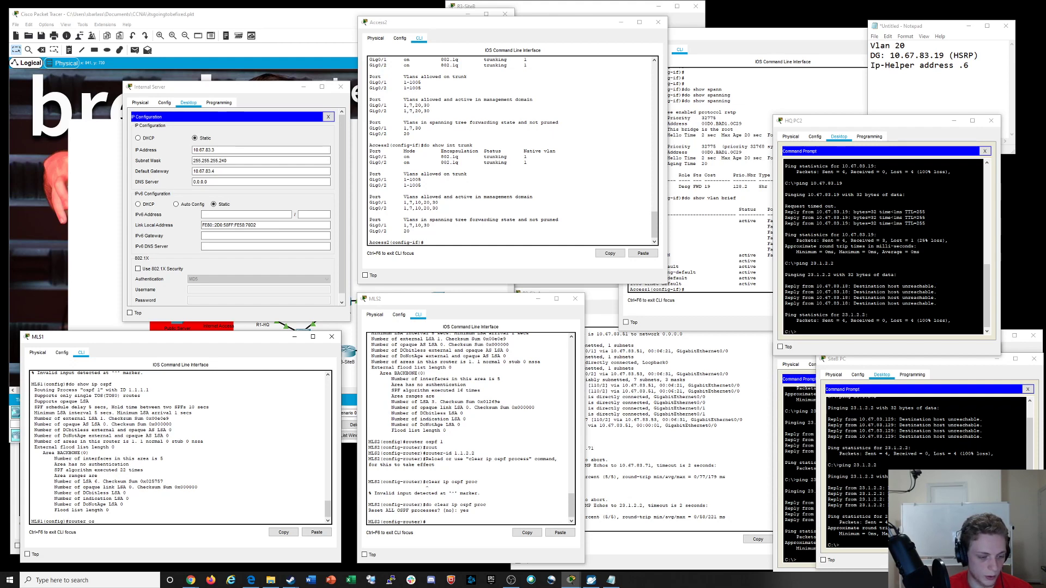
pyautogui.write('pf 1')
pyautogui.press('Return')
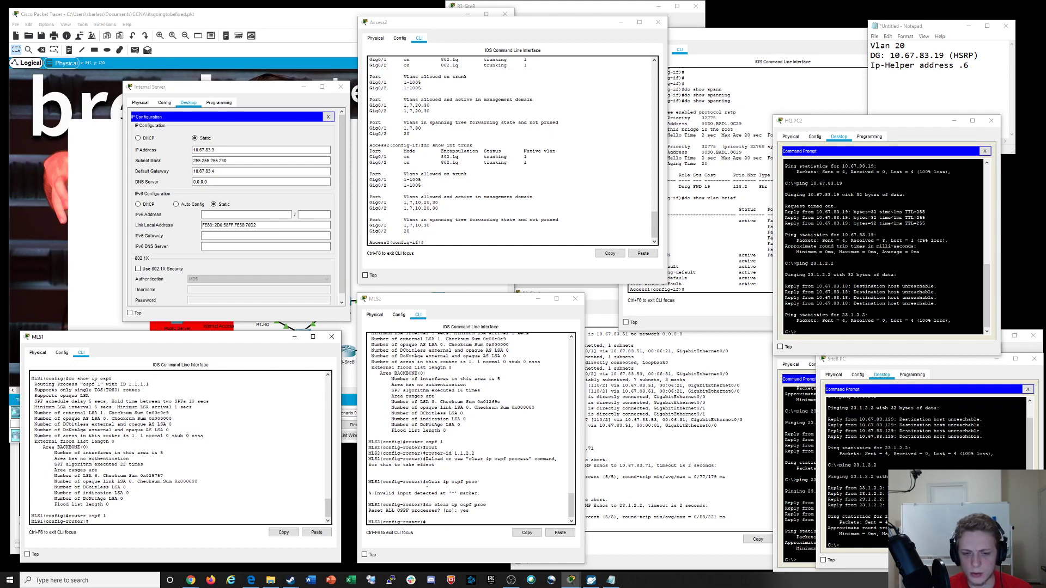
pyautogui.click(436, 392)
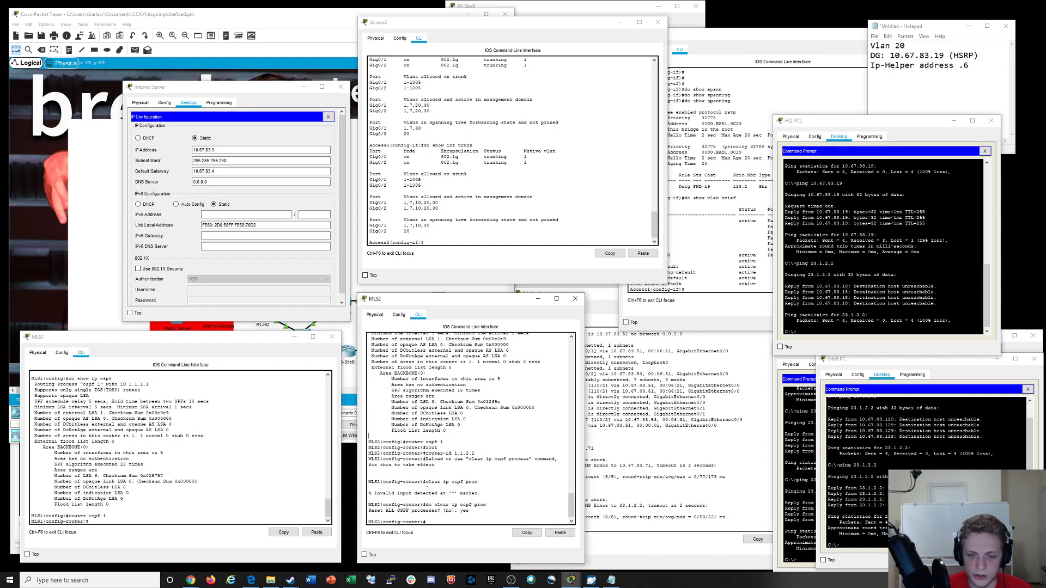
pyautogui.scroll(2, 436, 392)
pyautogui.moveTo(420, 359); pyautogui.dragTo(479, 365)
pyautogui.scroll(-2, 471, 371)
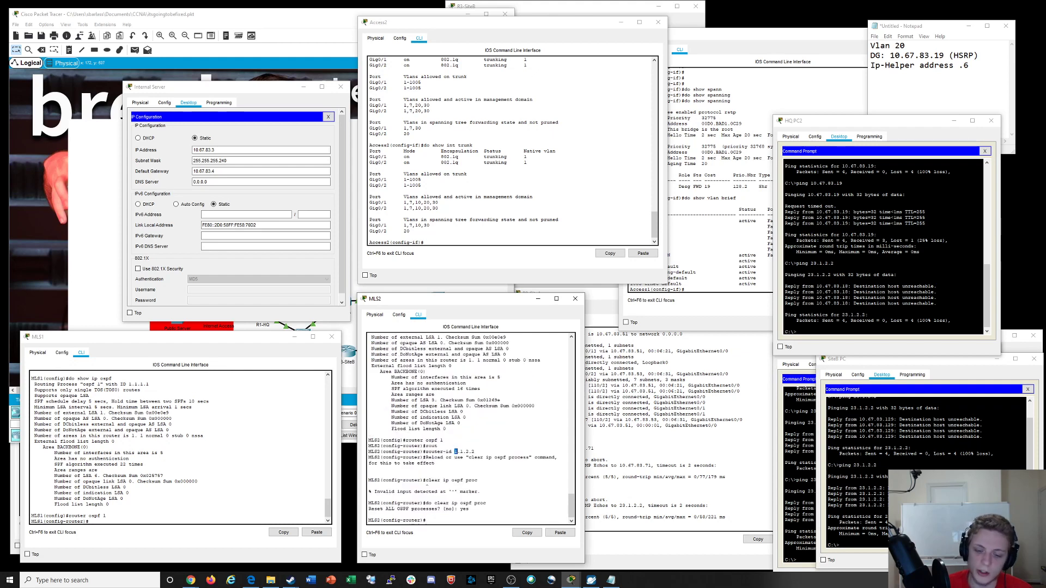
pyautogui.click(128, 493)
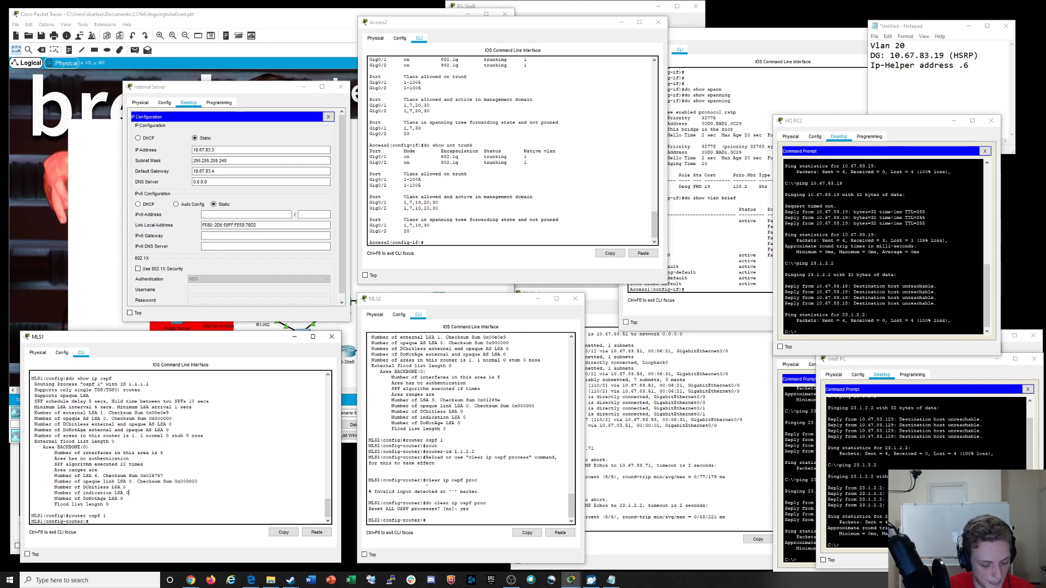
pyautogui.write('router')
pyautogui.press('Tab')
pyautogui.write('-id ')
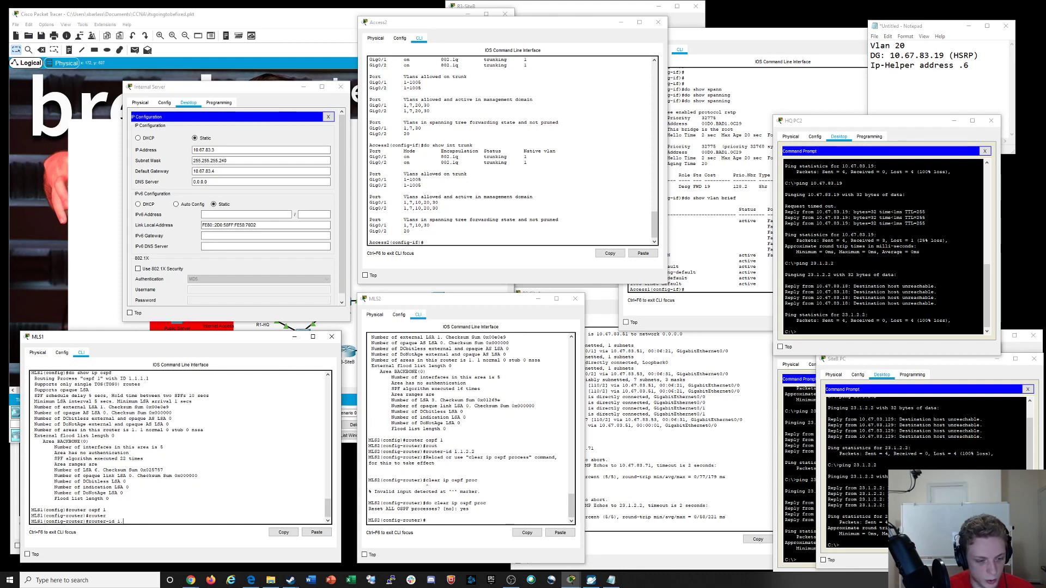
pyautogui.write('1.1.0.1')
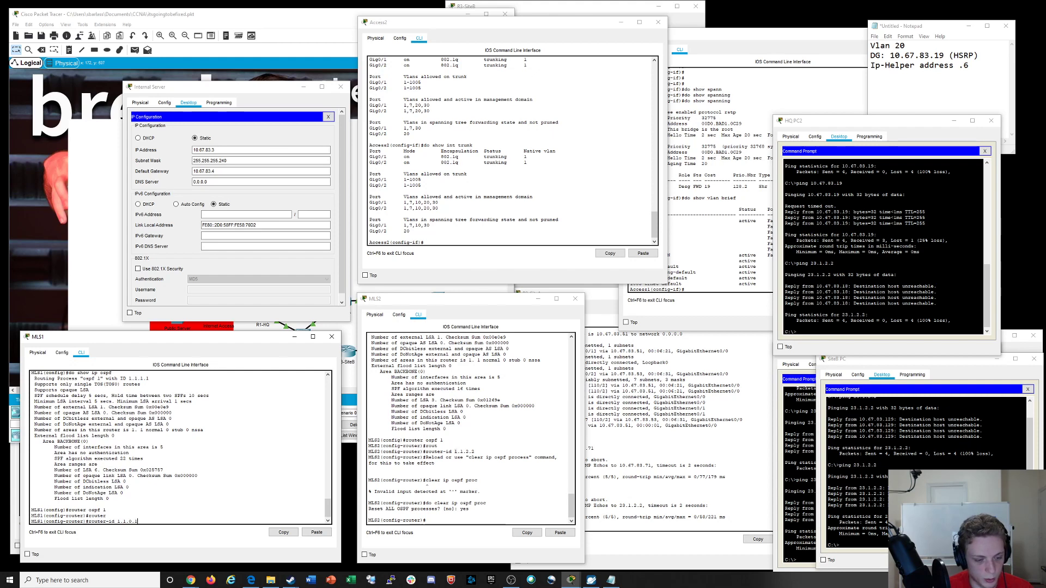
pyautogui.press('Return')
pyautogui.press('Return')
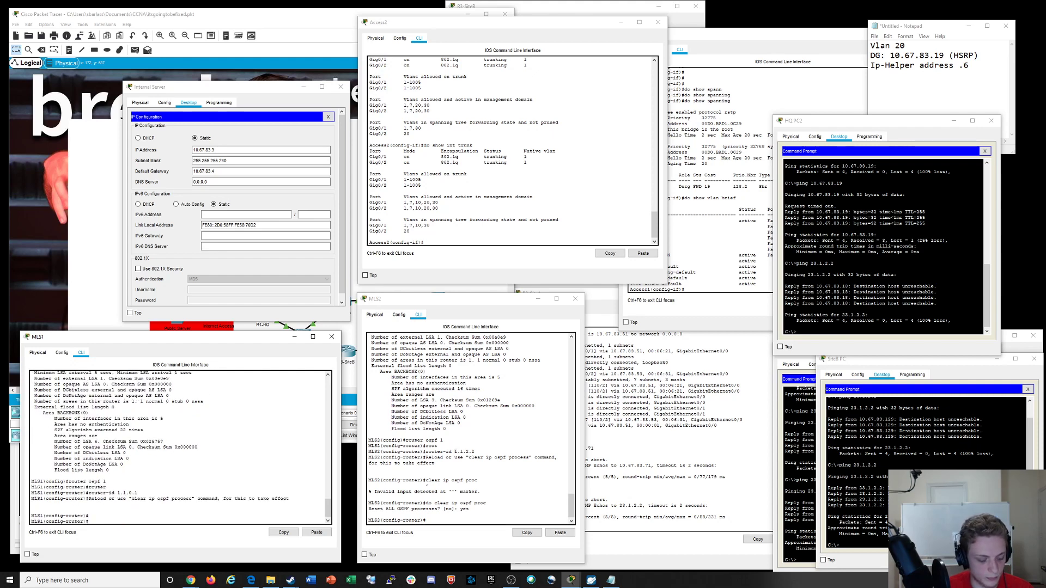
# Reset all OSPF processes on MLS1 with "do clear ip ospf proc", answering yes
pyautogui.write('do clear ip ospf proc')
pyautogui.press('Return')
pyautogui.press('Return')
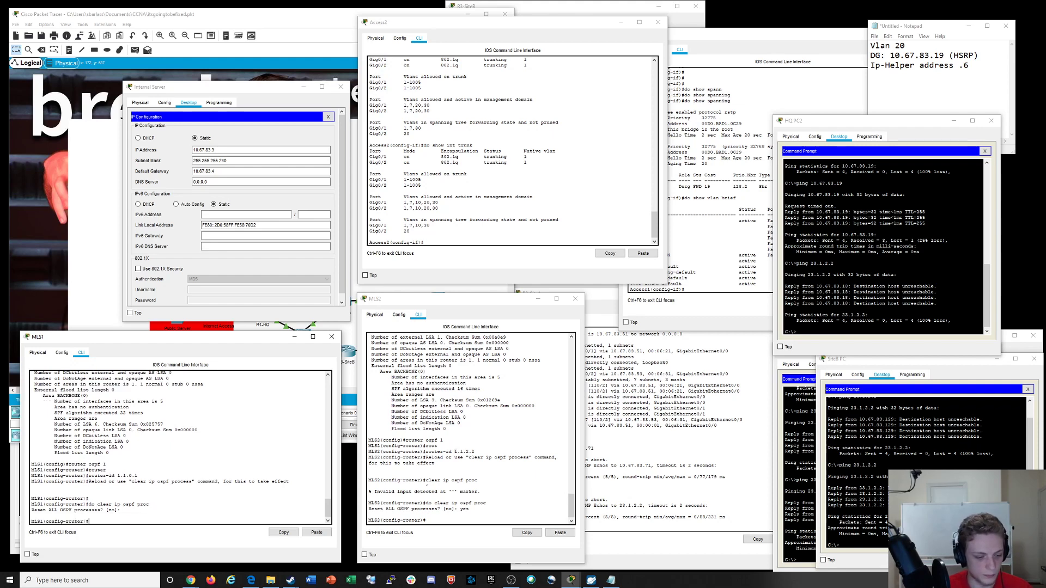
pyautogui.press('Up')
pyautogui.press('Return')
pyautogui.press('Return')
pyautogui.press('Up')
pyautogui.press('Return')
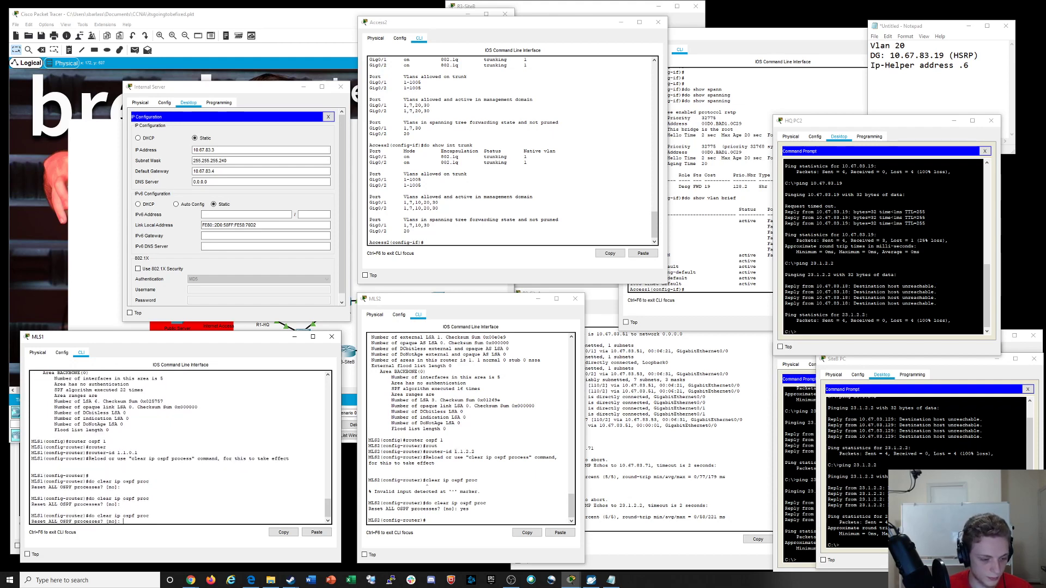
pyautogui.write('yes')
pyautogui.press('Return')
pyautogui.press('Return')
pyautogui.press('Return')
pyautogui.press('Return')
pyautogui.press('Return')
pyautogui.press('Return')
pyautogui.press('Return')
pyautogui.press('Return')
# Save the running configuration on MLS1 and MLS2 with "do wr"
pyautogui.write('w')
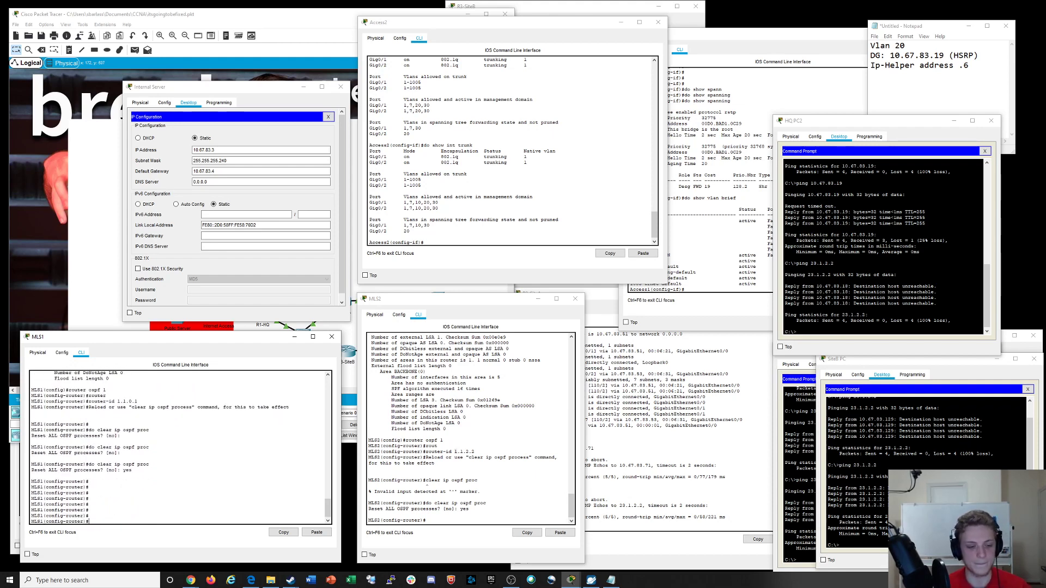
pyautogui.write('r')
pyautogui.press('Return')
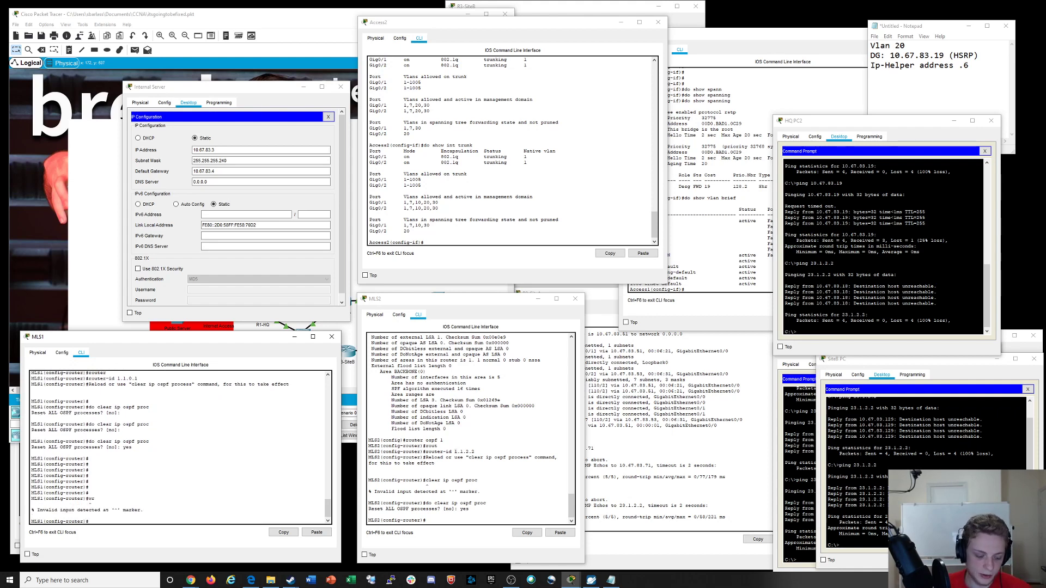
pyautogui.write('do wr')
pyautogui.press('Return')
pyautogui.click(509, 521)
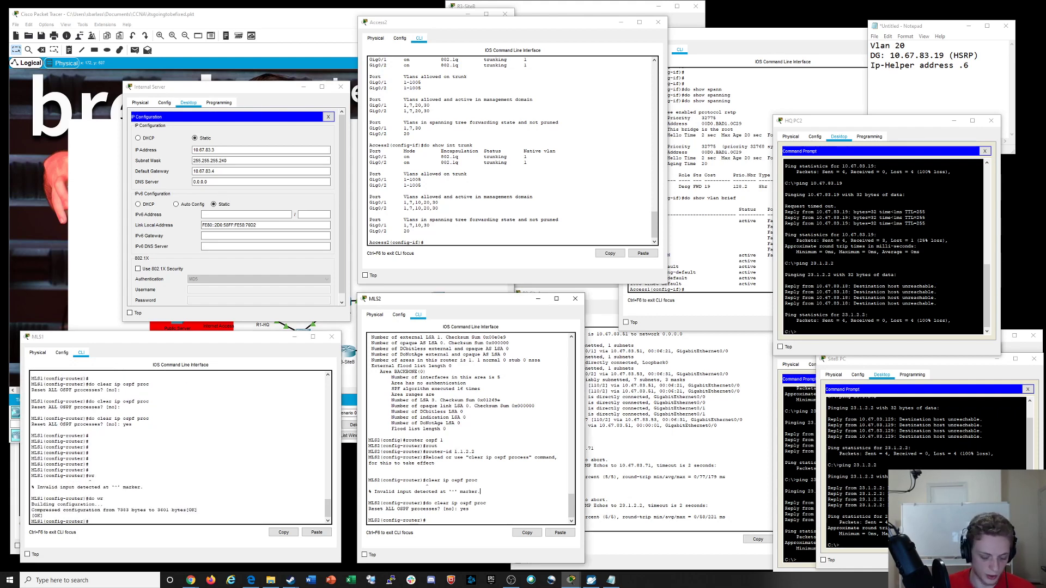
pyautogui.write('do wr')
pyautogui.press('Return')
# Try to save the configuration of router R2-SiteA with "do wr"
pyautogui.click(664, 482)
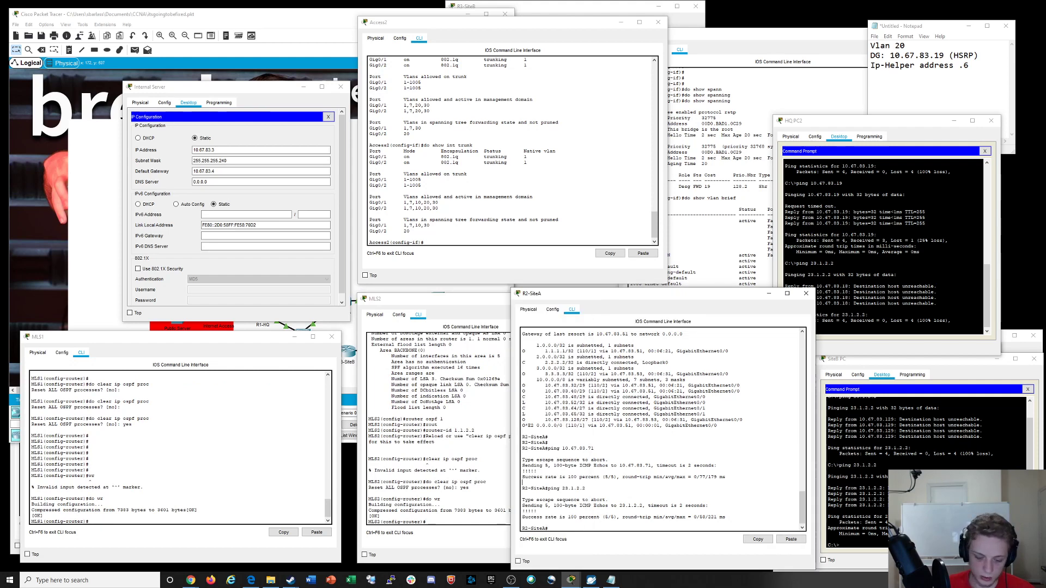
pyautogui.write('do wr')
pyautogui.press('Return')
# Save the running configuration on the Access2 and Access1 switches with "do wr"
pyautogui.click(409, 231)
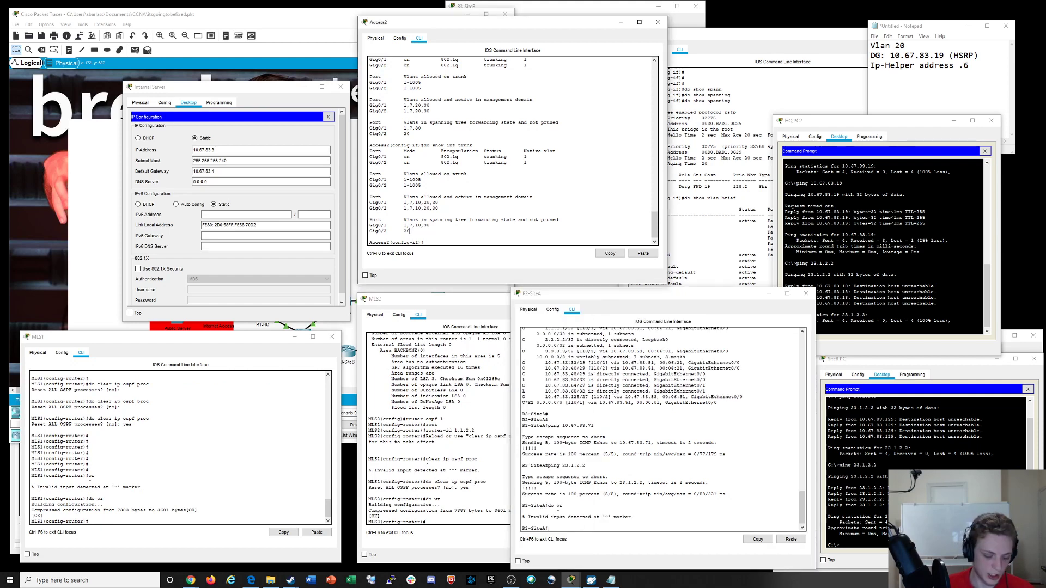
pyautogui.write('do wr')
pyautogui.press('Return')
pyautogui.click(713, 221)
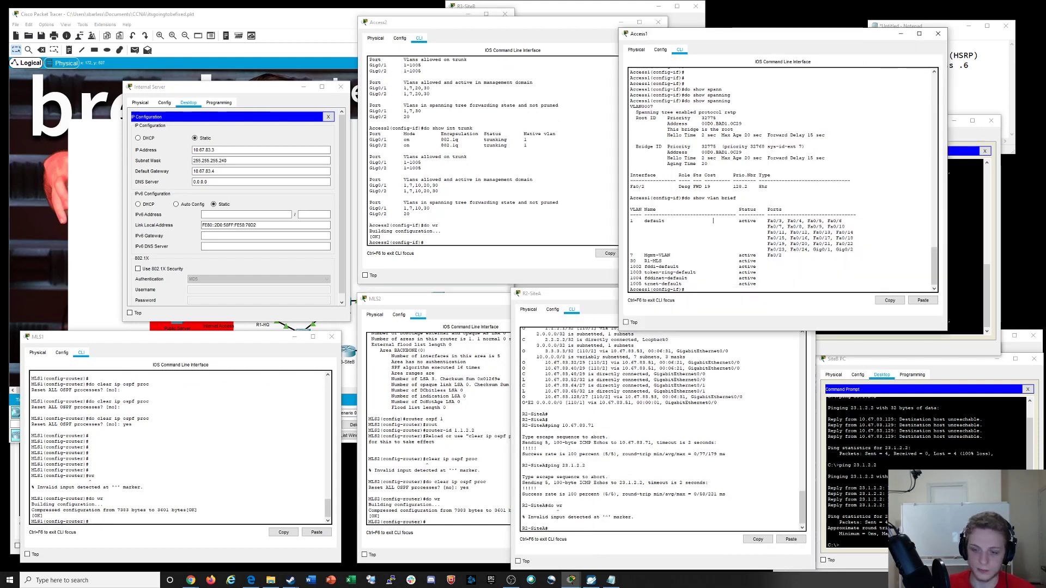
pyautogui.write('do wr')
pyautogui.press('Return')
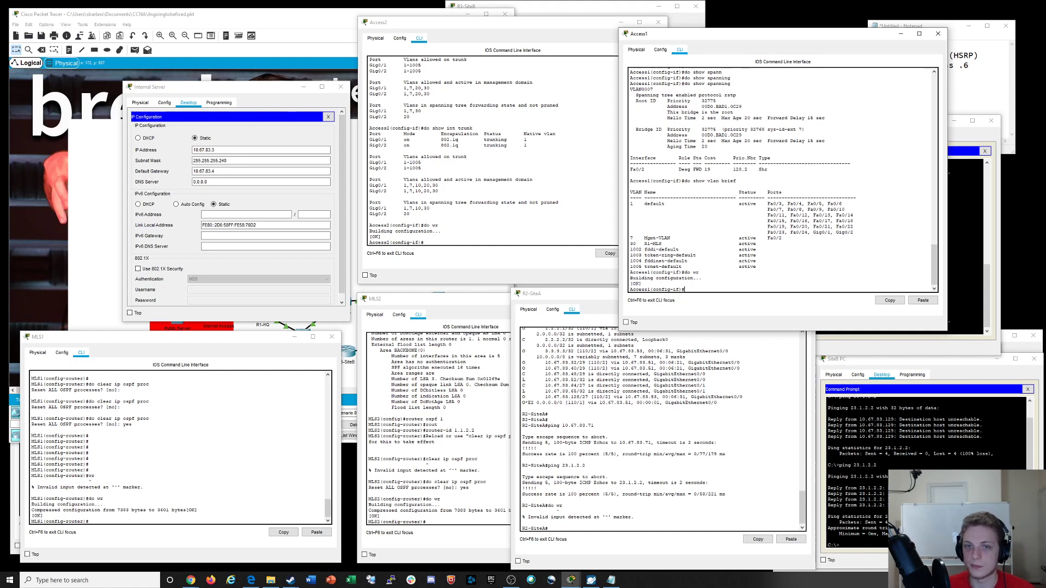
# Bring the network topology and the MLS2, MLS1, Access2 and Access1 consoles to the front
pyautogui.click(15, 24)
pyautogui.click(24, 69)
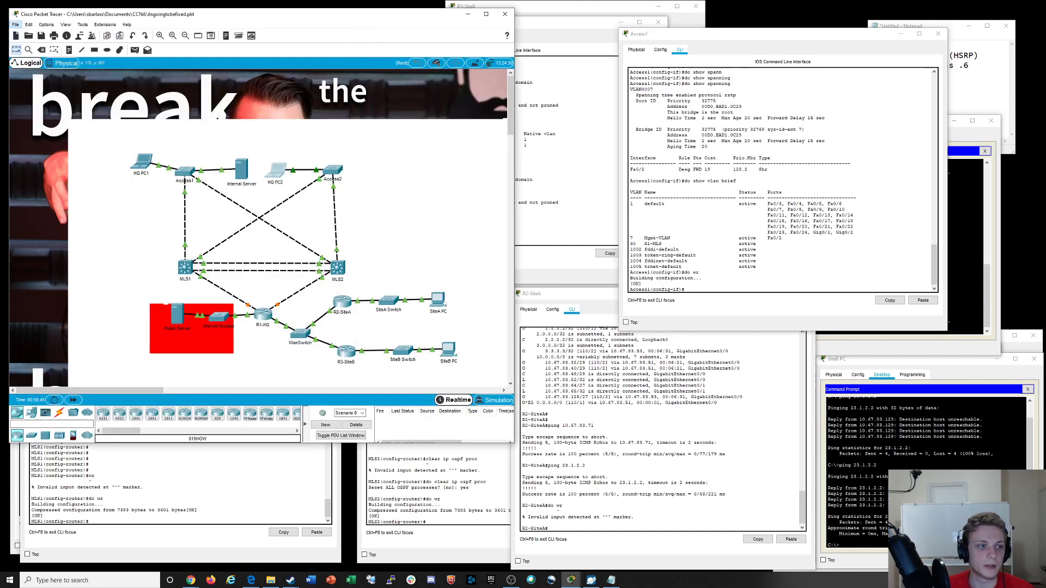
pyautogui.click(490, 513)
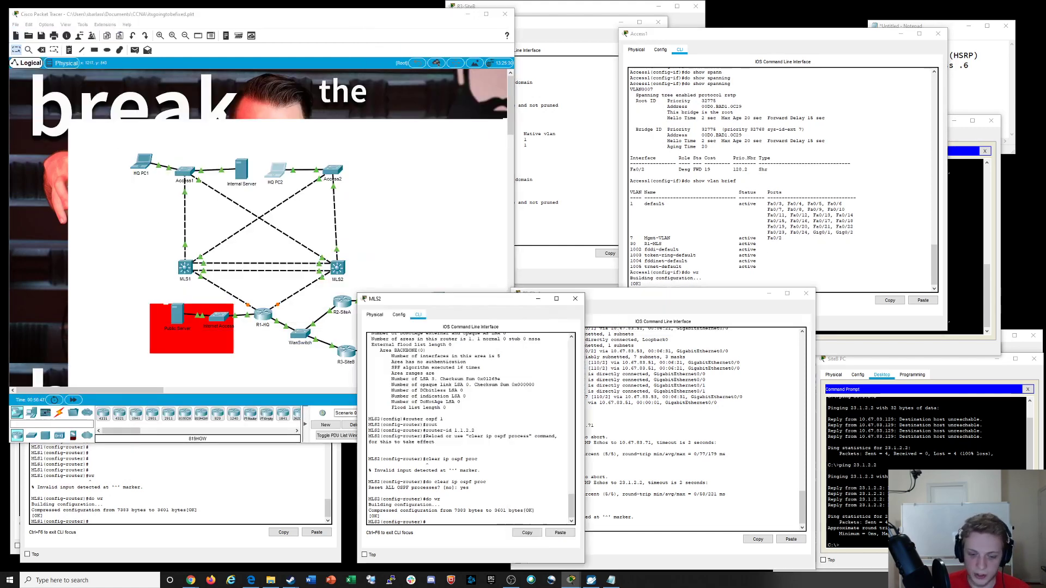
pyautogui.click(261, 485)
pyautogui.click(561, 229)
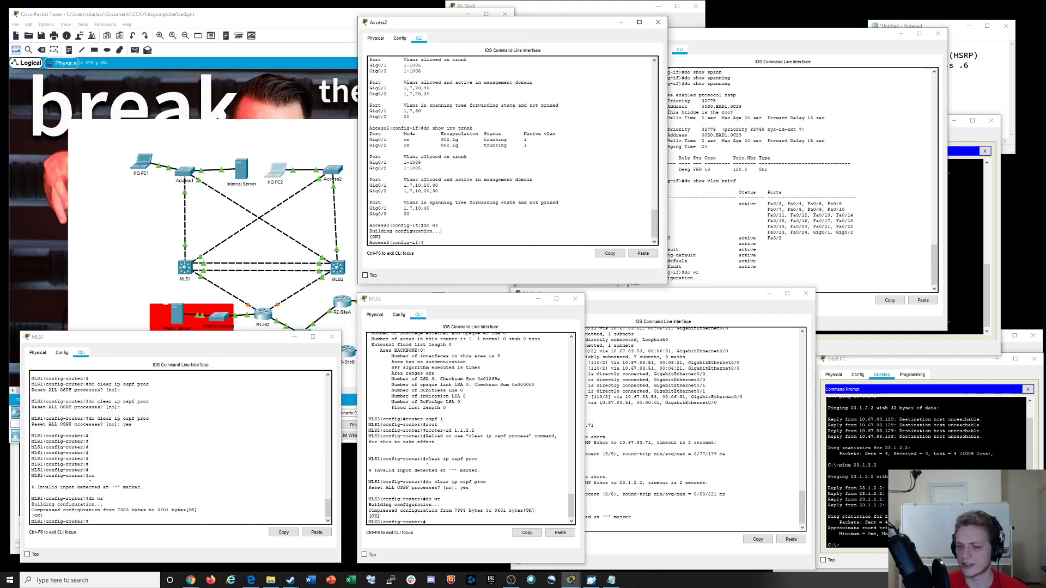
pyautogui.click(854, 232)
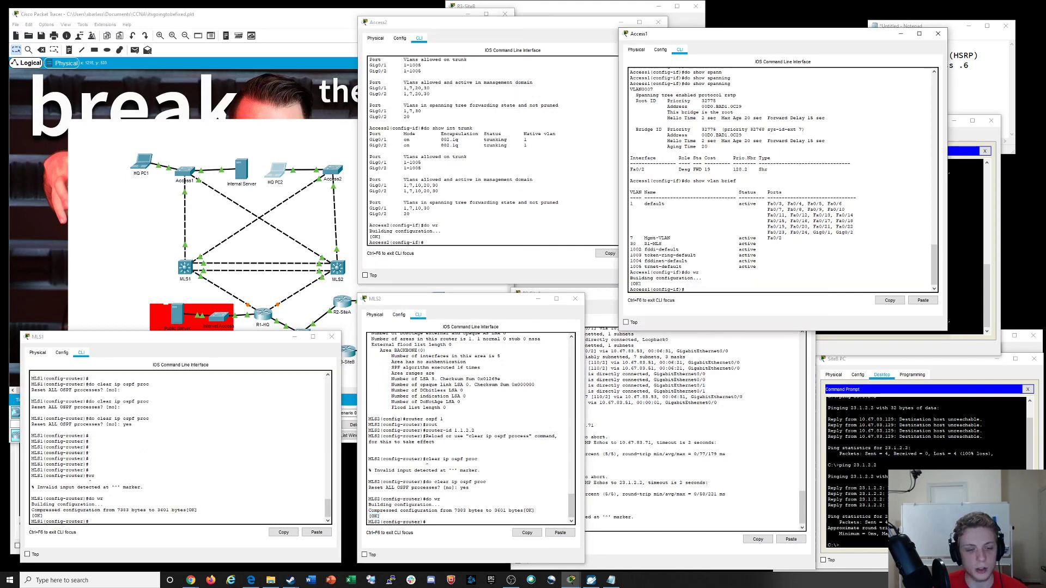
# Show MLS2's running configuration from the OSPF section with "do show run | beg router ospf" and examine its router ID and network lines
pyautogui.click(370, 516)
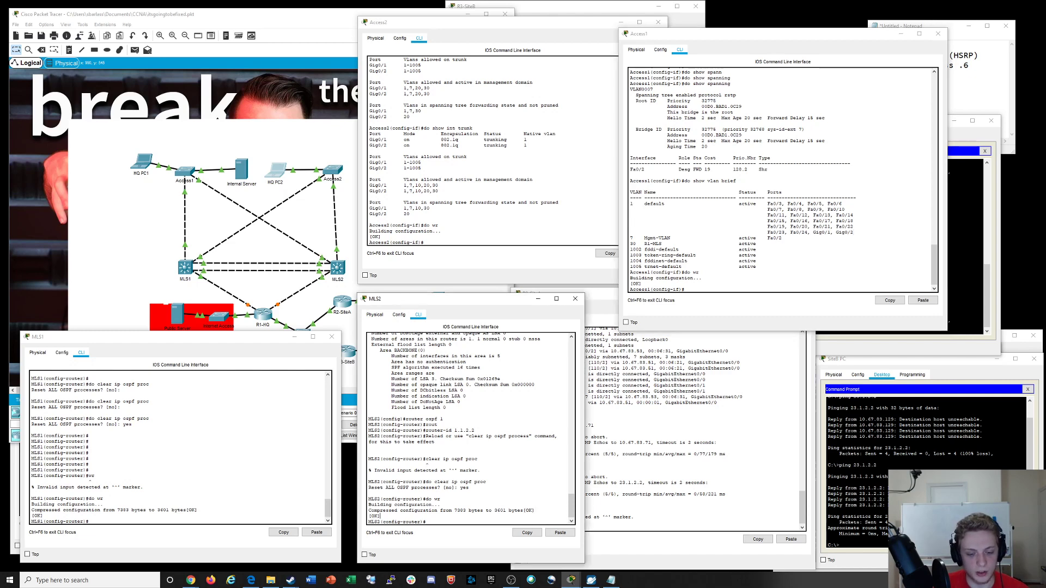
pyautogui.press('Return')
pyautogui.press('Return')
pyautogui.press('Return')
pyautogui.press('Return')
pyautogui.press('Return')
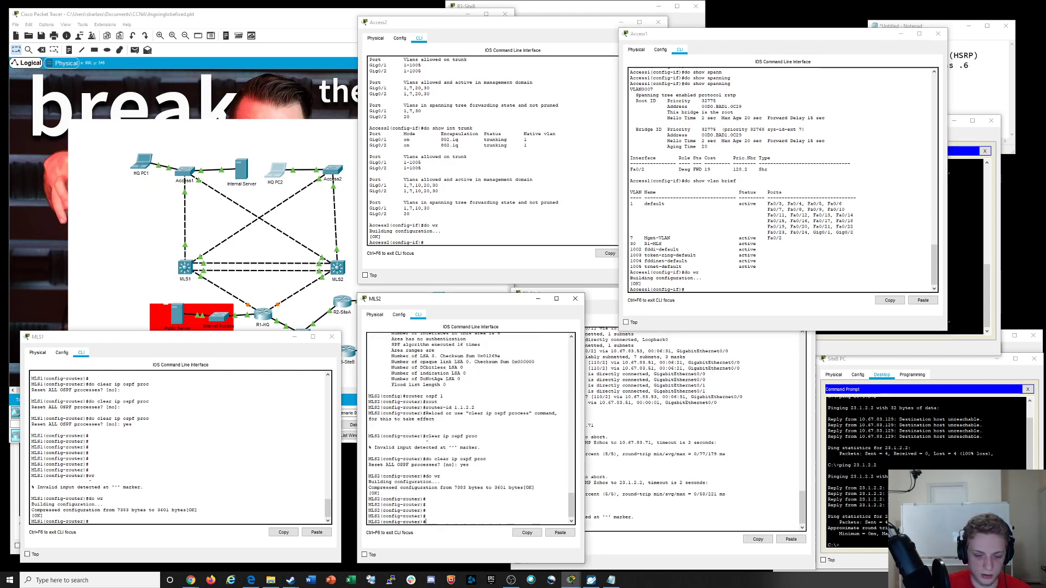
pyautogui.write('do show run')
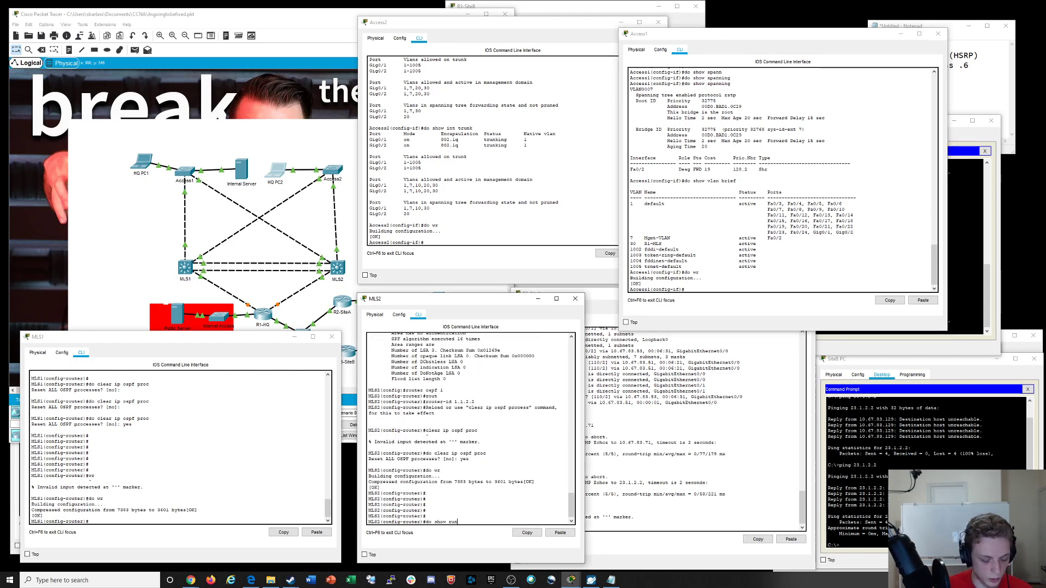
pyautogui.write(' | beg router ospf')
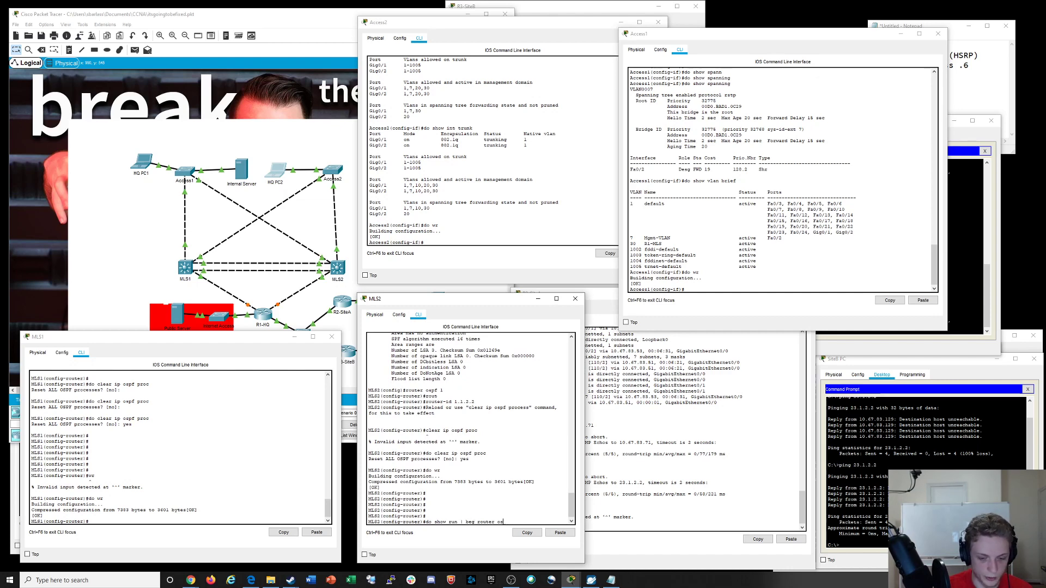
pyautogui.press('Return')
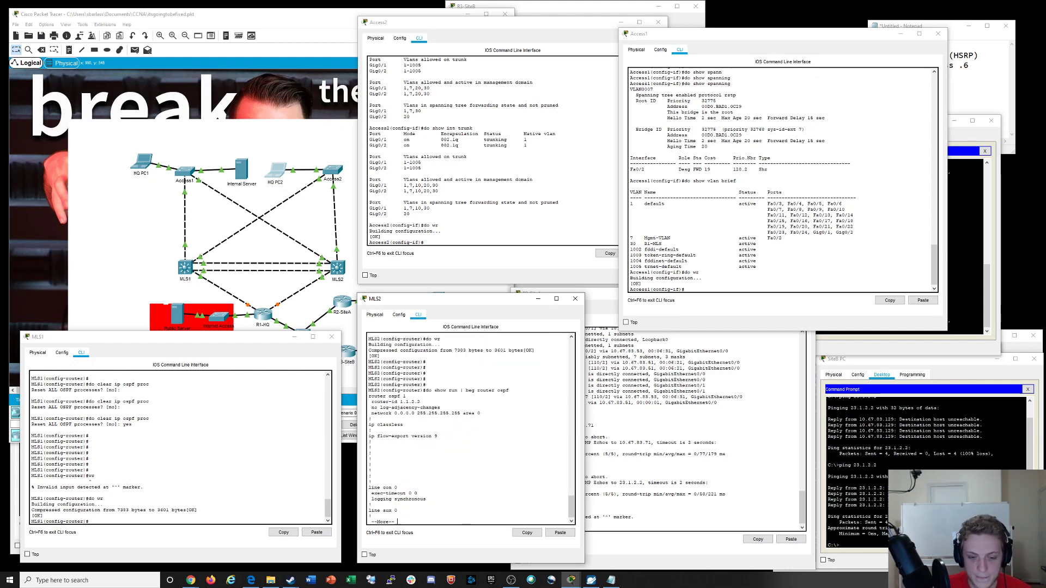
pyautogui.moveTo(480, 414); pyautogui.dragTo(370, 402)
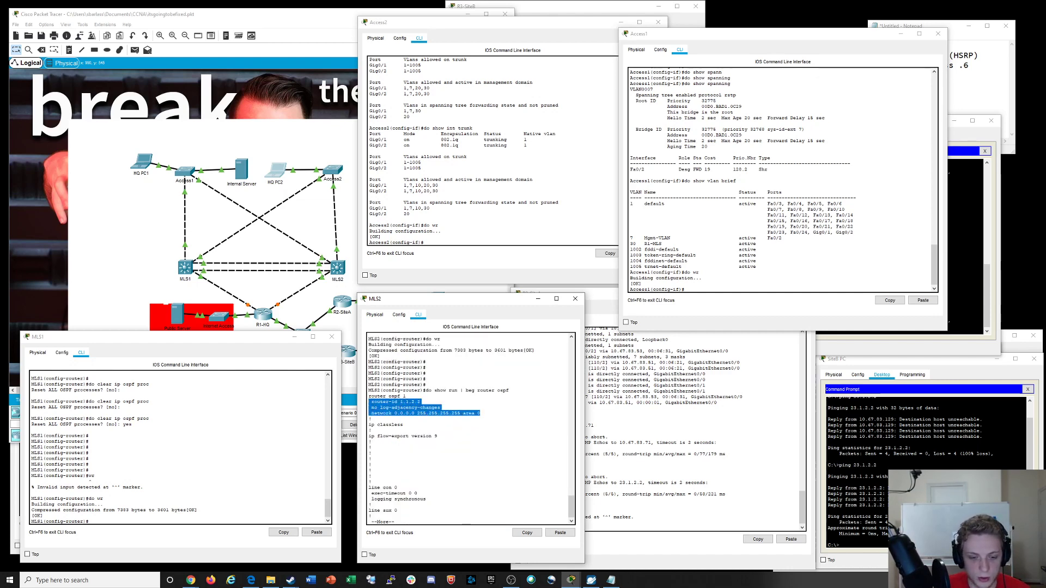
# Show MLS1's running configuration with "do show run | beg router ospf", examine the OSPF lines, and exit the listing
pyautogui.click(89, 453)
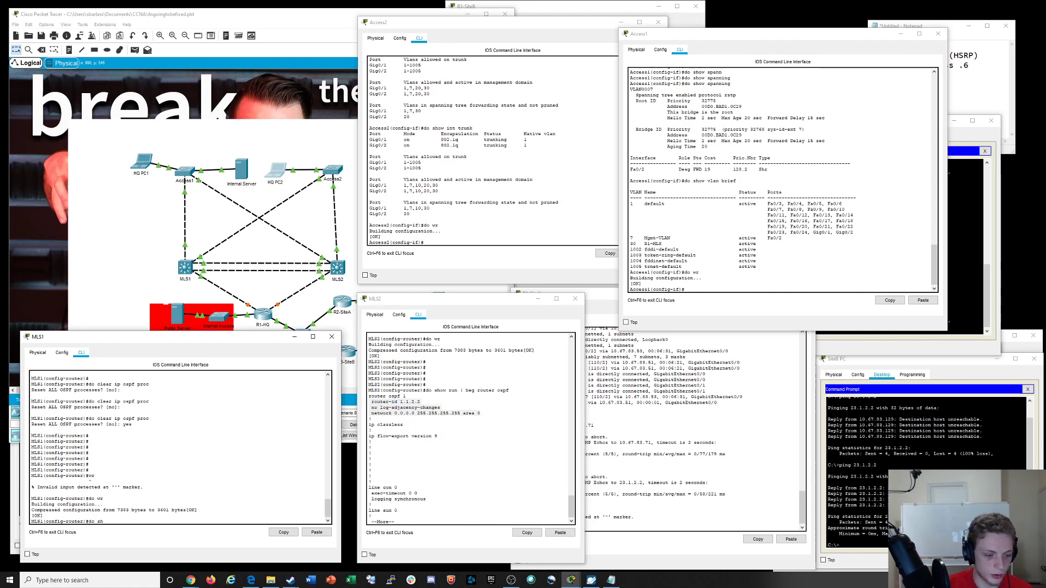
pyautogui.write('do show run | beg ro')
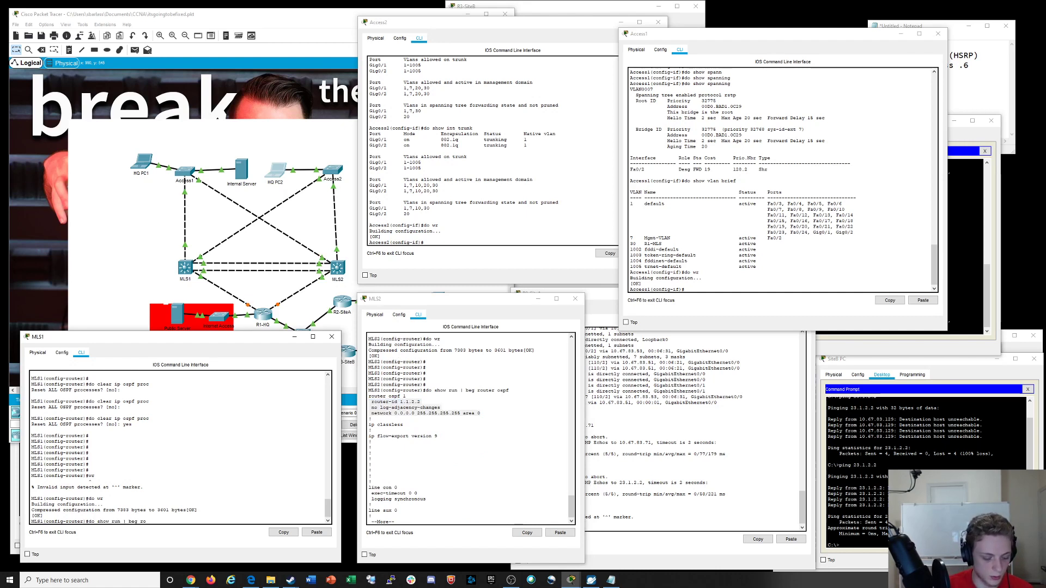
pyautogui.write('uter ospf')
pyautogui.press('Return')
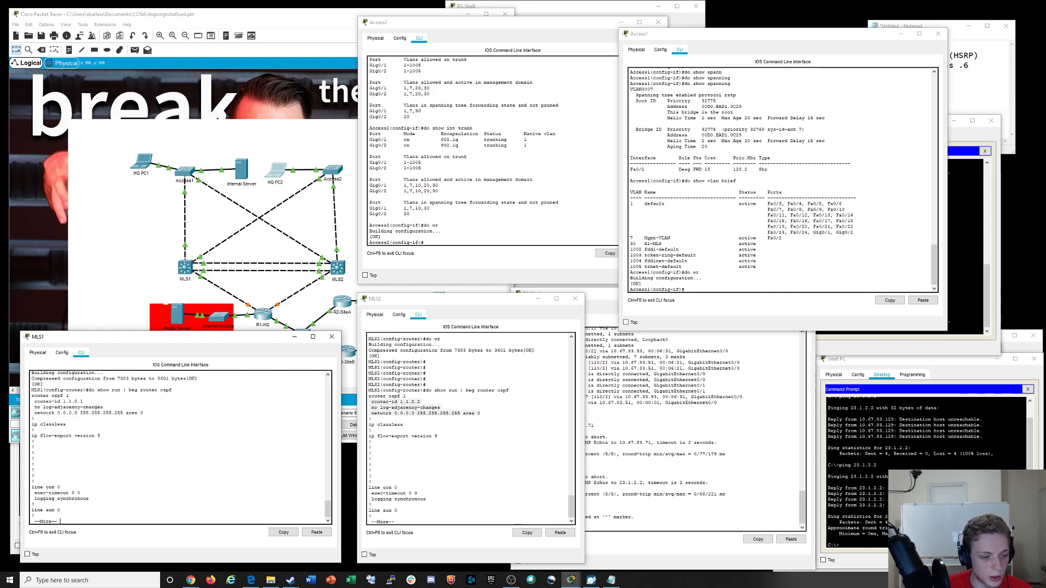
pyautogui.moveTo(33, 402); pyautogui.dragTo(87, 418)
pyautogui.click(87, 419)
pyautogui.press('space')
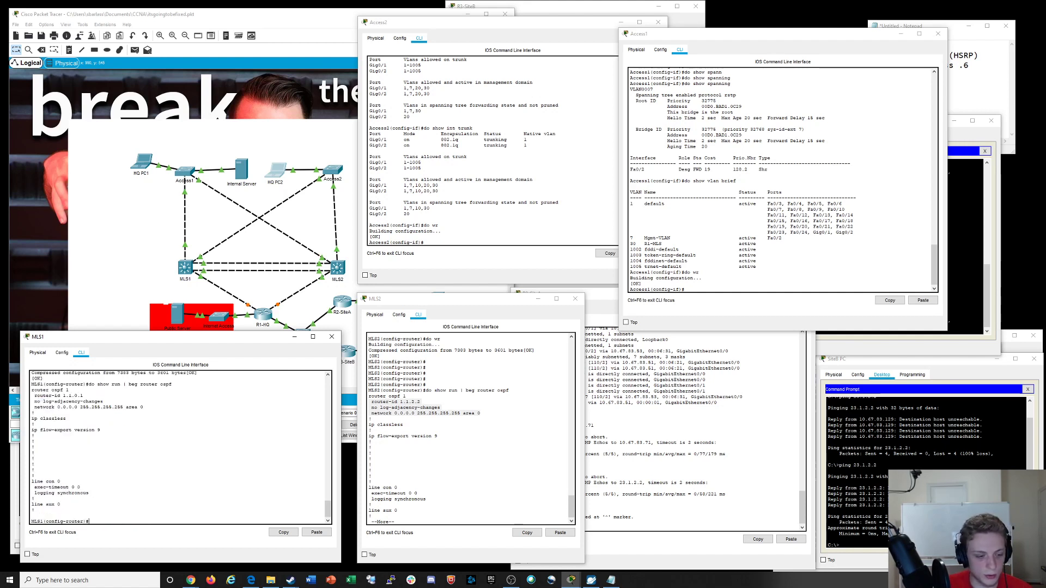
# Display MLS1's routing table with "do show ip route" and examine the connected routes
pyautogui.write('do show ip route')
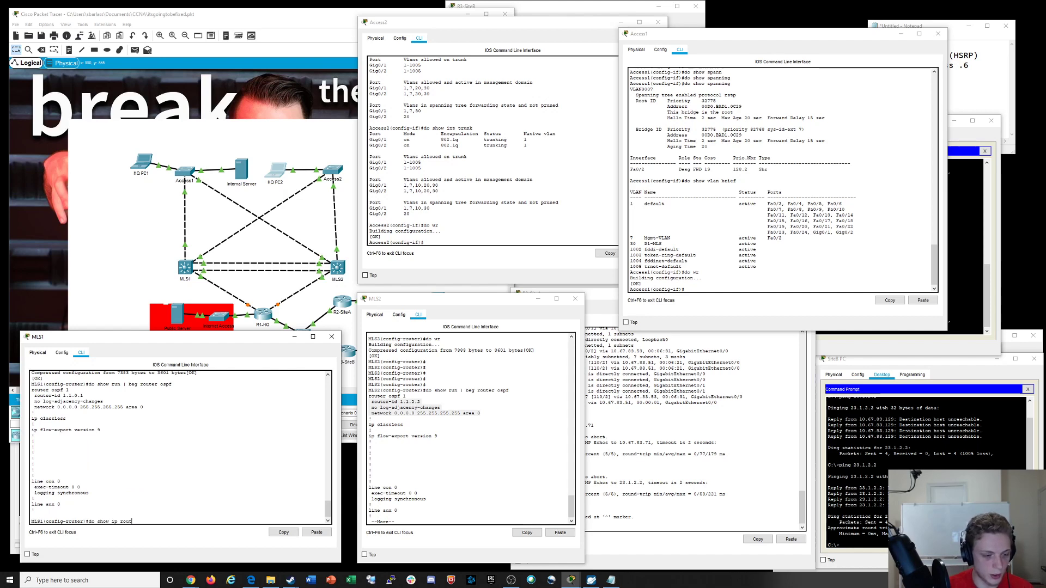
pyautogui.press('Return')
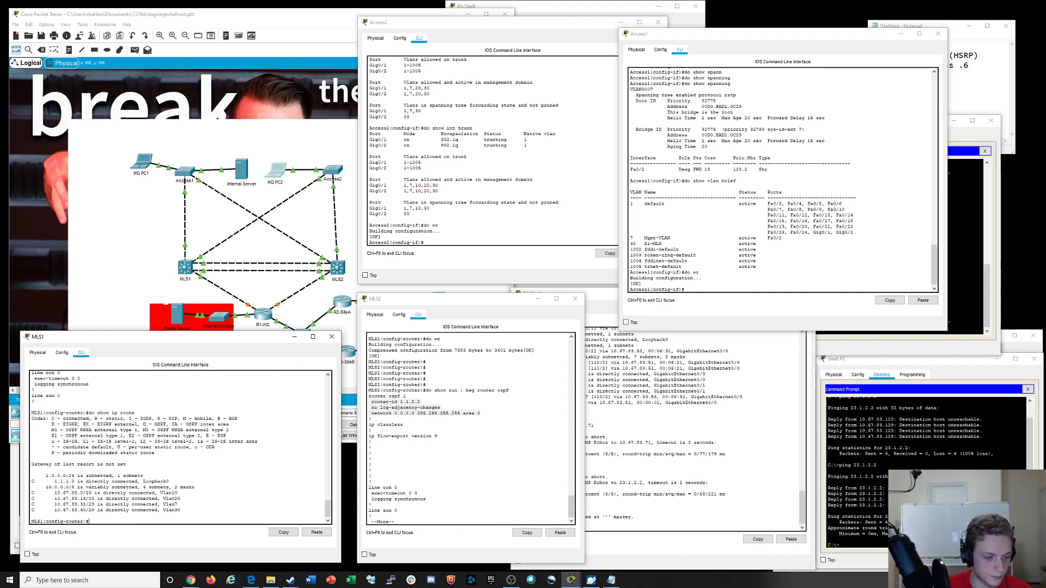
pyautogui.moveTo(145, 475); pyautogui.dragTo(181, 511)
# List MLS1's OSPF neighbors with "do show ip ospf nei"
pyautogui.write('do show')
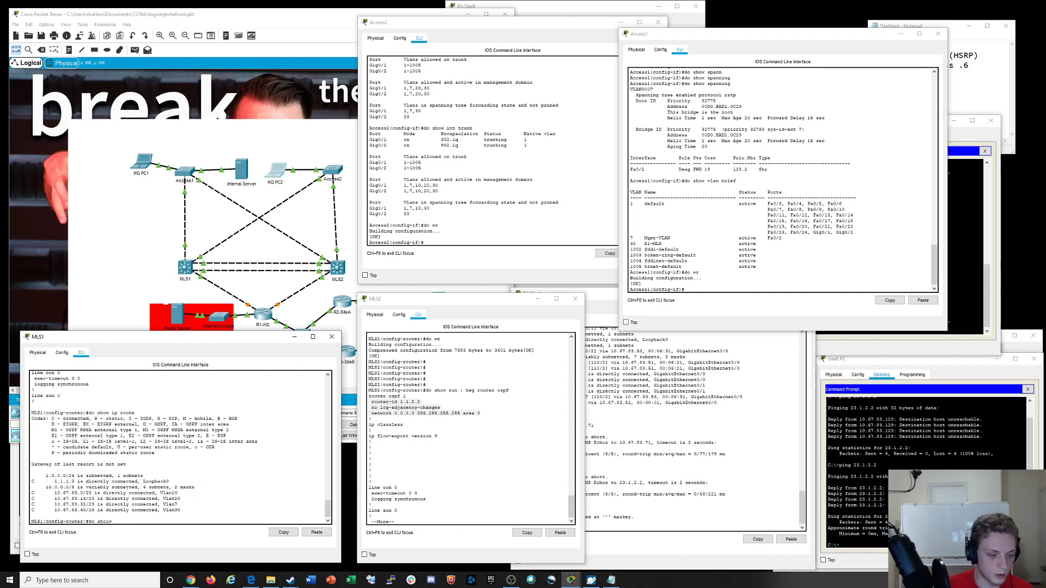
pyautogui.write(' ip osp')
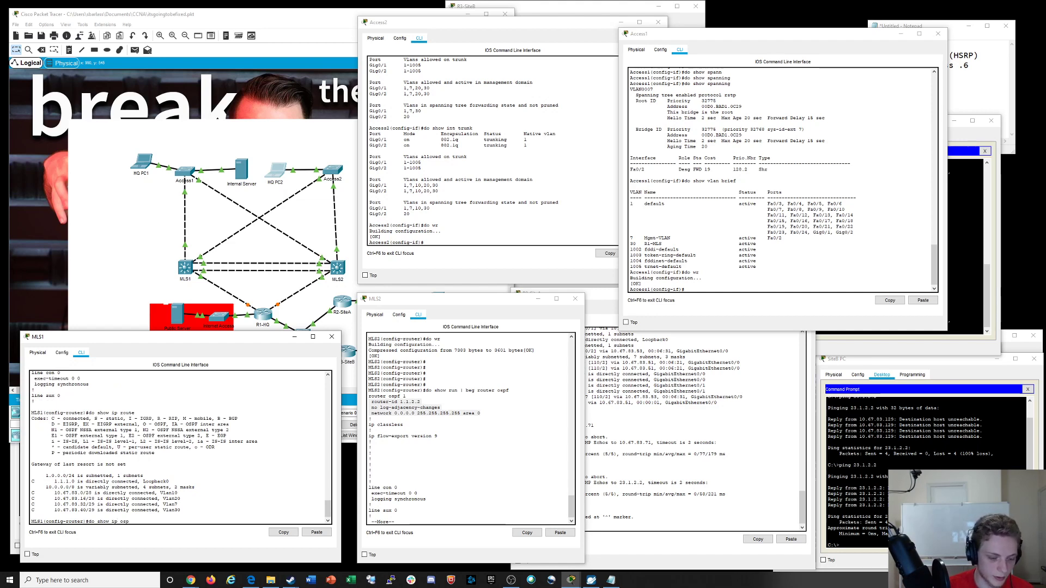
pyautogui.write('f nei')
pyautogui.press('Tab')
pyautogui.press('Return')
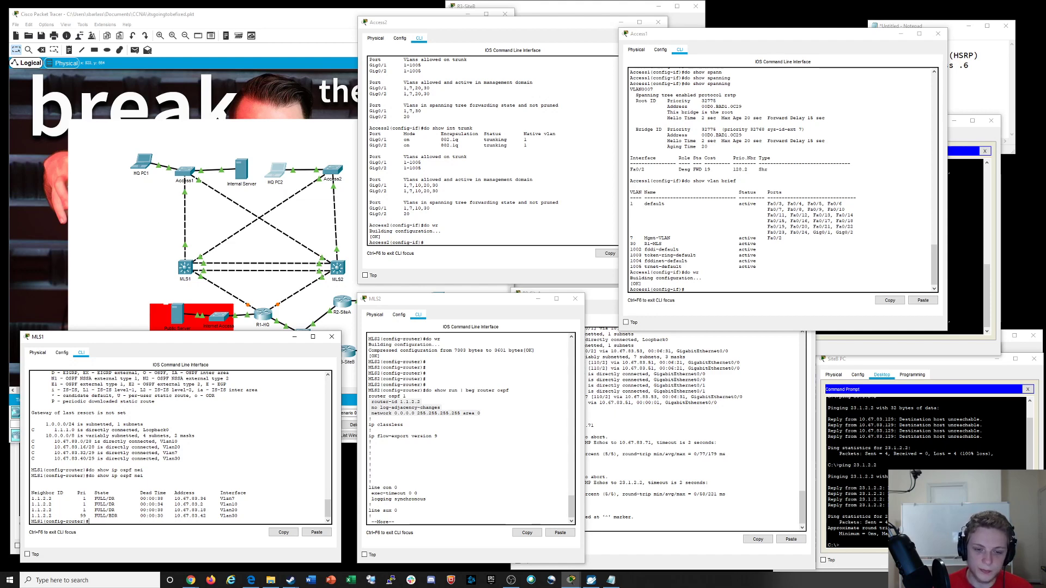
# Shift the Access1 console aside and minimize the R2-SiteA and R3-SiteB consoles
pyautogui.click(688, 463)
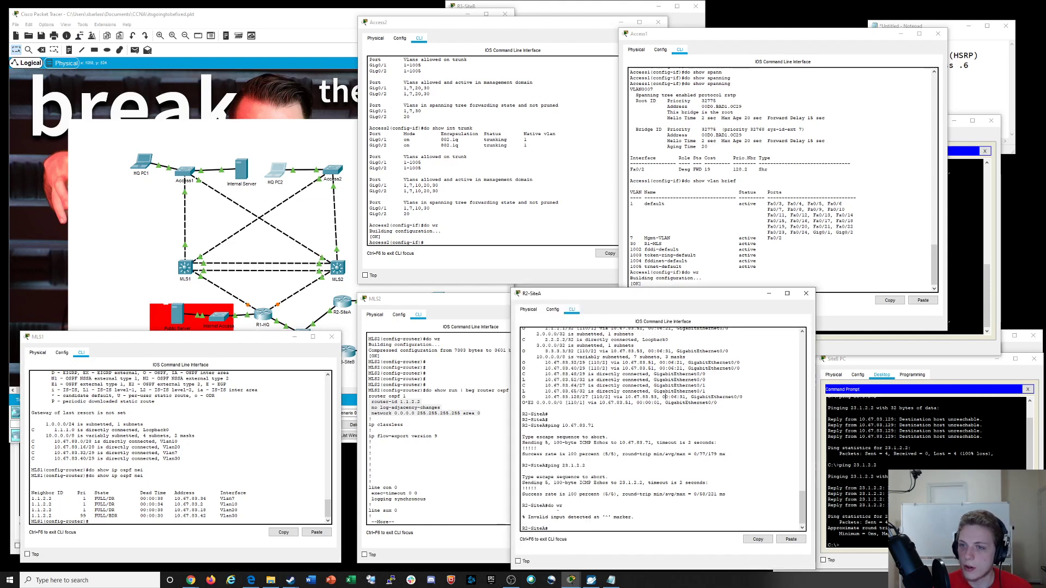
pyautogui.moveTo(769, 33); pyautogui.dragTo(823, 33)
pyautogui.click(621, 7)
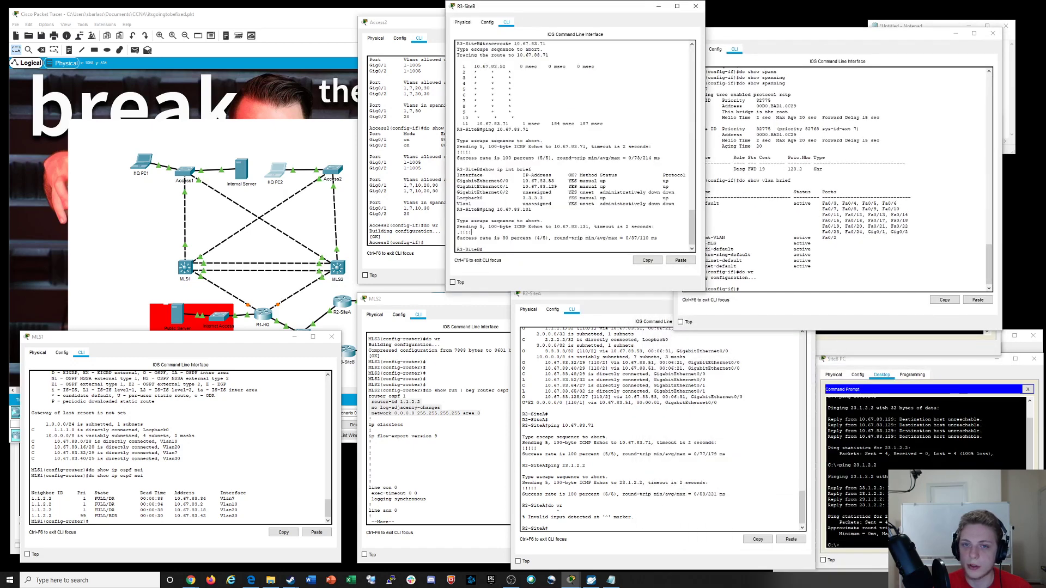
pyautogui.moveTo(581, 6); pyautogui.dragTo(874, 294)
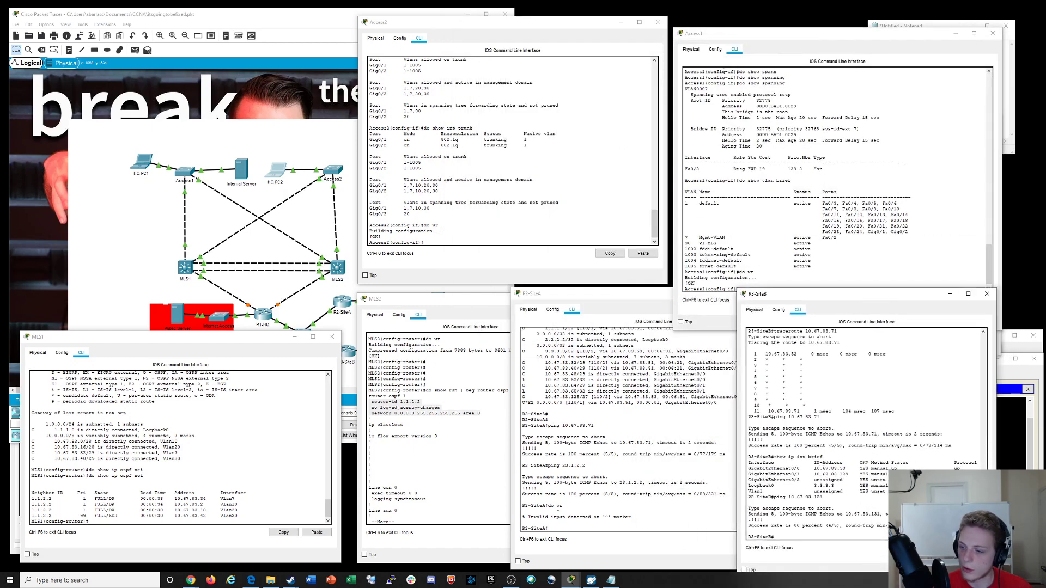
pyautogui.click(950, 294)
pyautogui.click(768, 293)
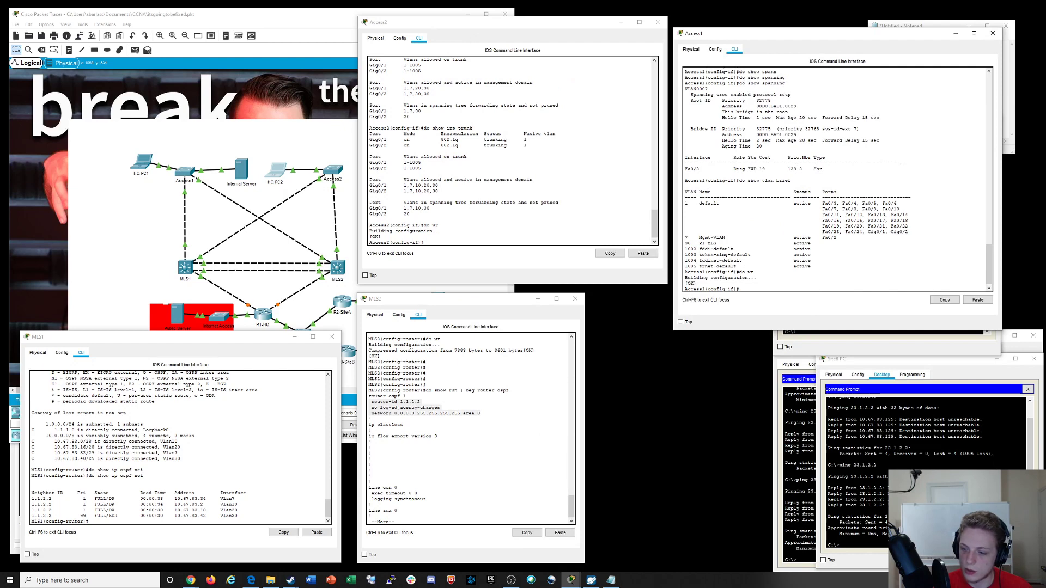
# Move the HQ PC2 window down over the other PC windows and reposition the Access1, Access2 and MLS2 consoles so they do not overlap
pyautogui.click(824, 346)
pyautogui.moveTo(875, 121); pyautogui.dragTo(892, 375)
pyautogui.moveTo(907, 34); pyautogui.dragTo(929, 26)
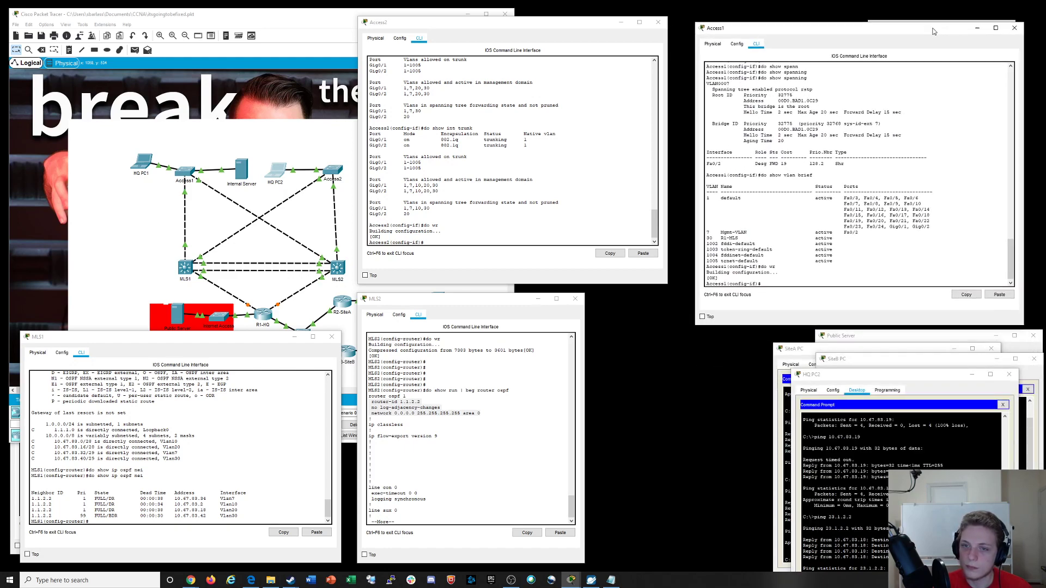
pyautogui.moveTo(538, 26)
pyautogui.mouseDown()
pyautogui.moveTo(622, 90)
pyautogui.moveTo(557, 29)
pyautogui.mouseUp()
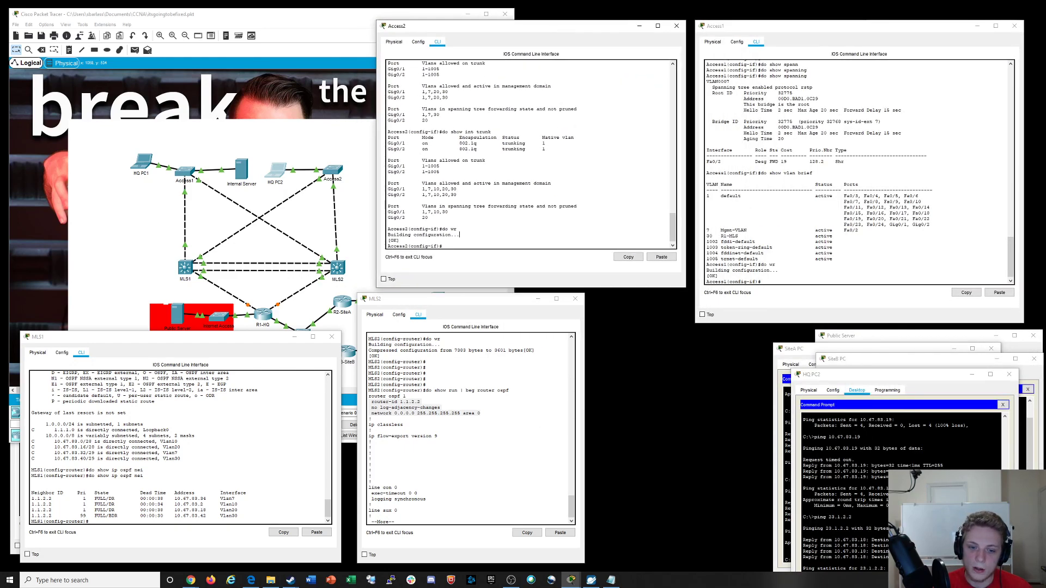
pyautogui.moveTo(451, 299); pyautogui.dragTo(441, 298)
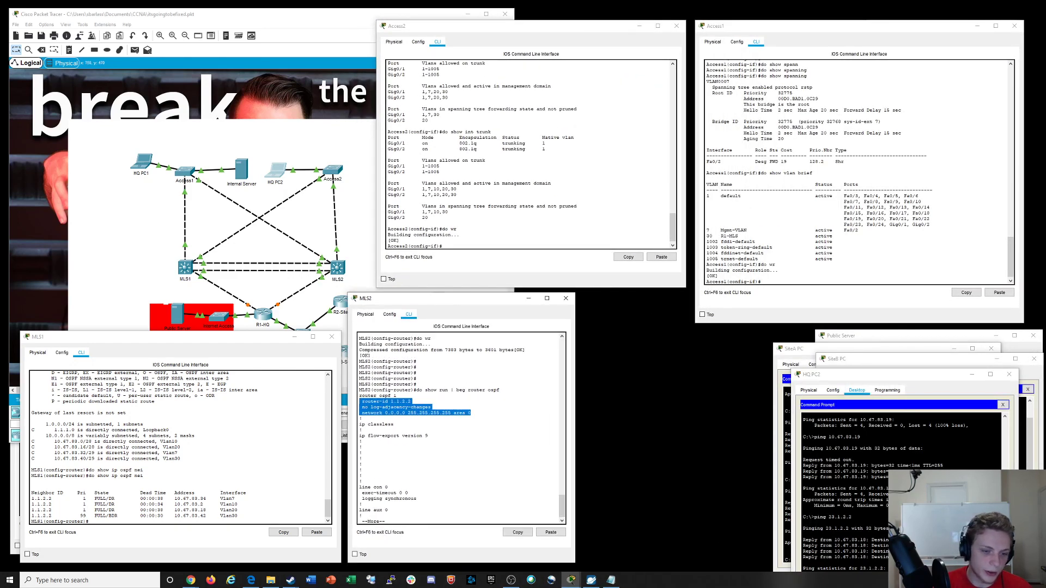
# Open the R1-HQ console from the topology and place it beside the MLS2 console, with the MLS1 and Access2 consoles in view
pyautogui.click(262, 314)
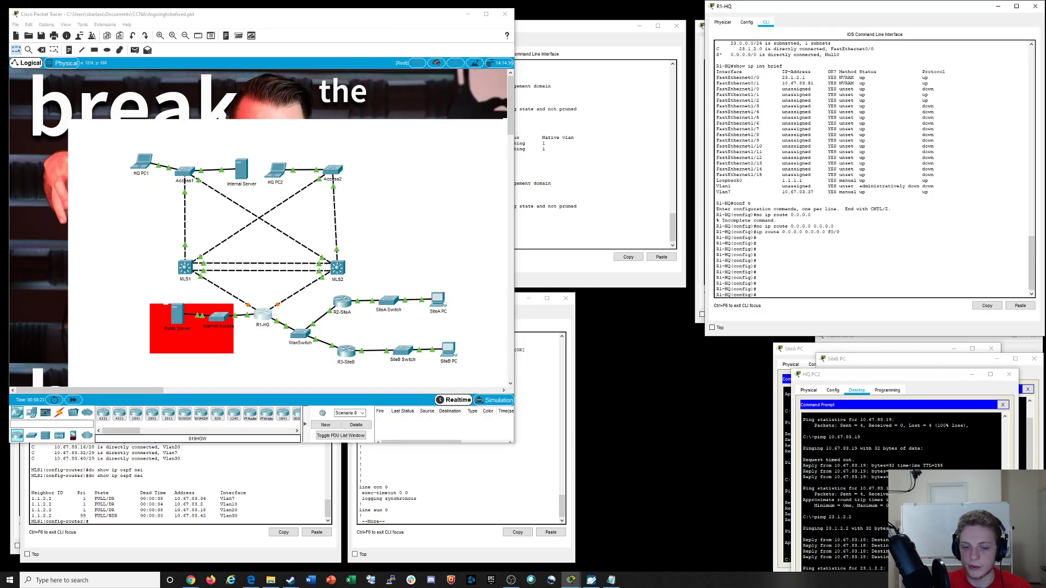
pyautogui.click(469, 479)
pyautogui.click(234, 484)
pyautogui.click(572, 195)
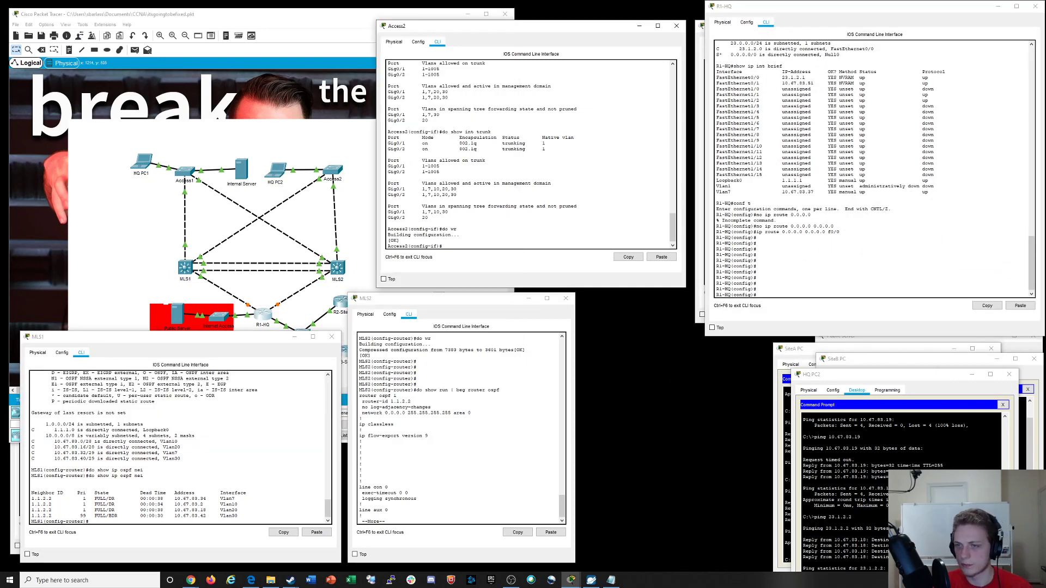
pyautogui.moveTo(814, 6); pyautogui.dragTo(633, 235)
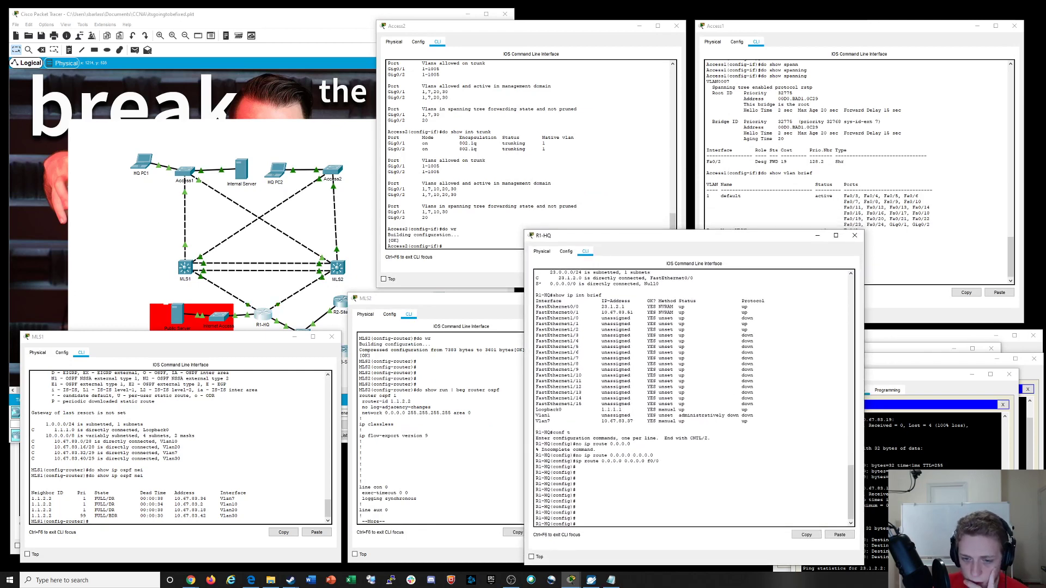
# Compare R1-HQ's Vlan7 IP address with the Vlan7 entry in MLS1's OSPF neighbor list
pyautogui.moveTo(596, 421); pyautogui.dragTo(634, 421)
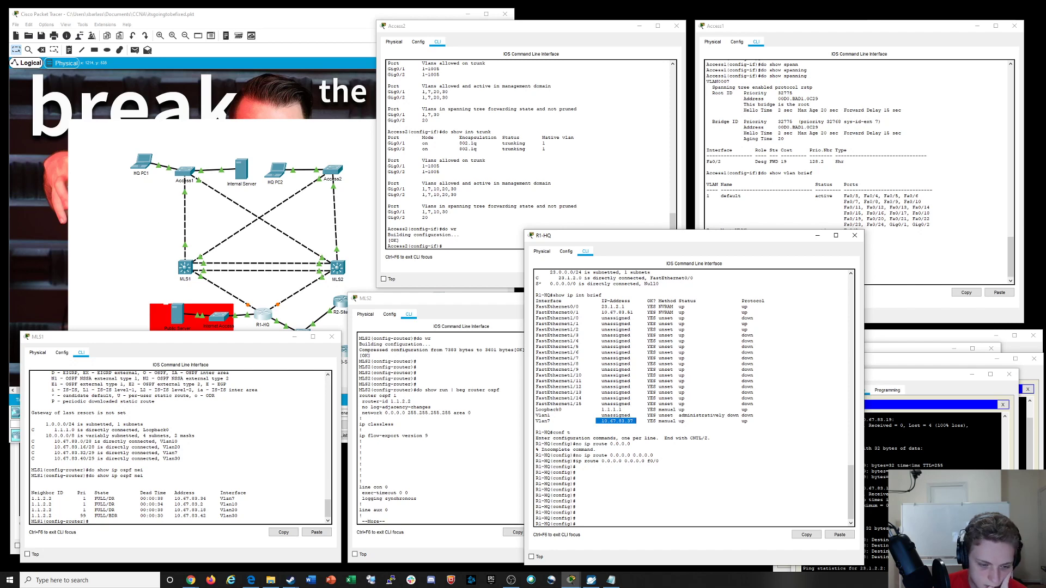
pyautogui.moveTo(208, 516); pyautogui.dragTo(198, 498)
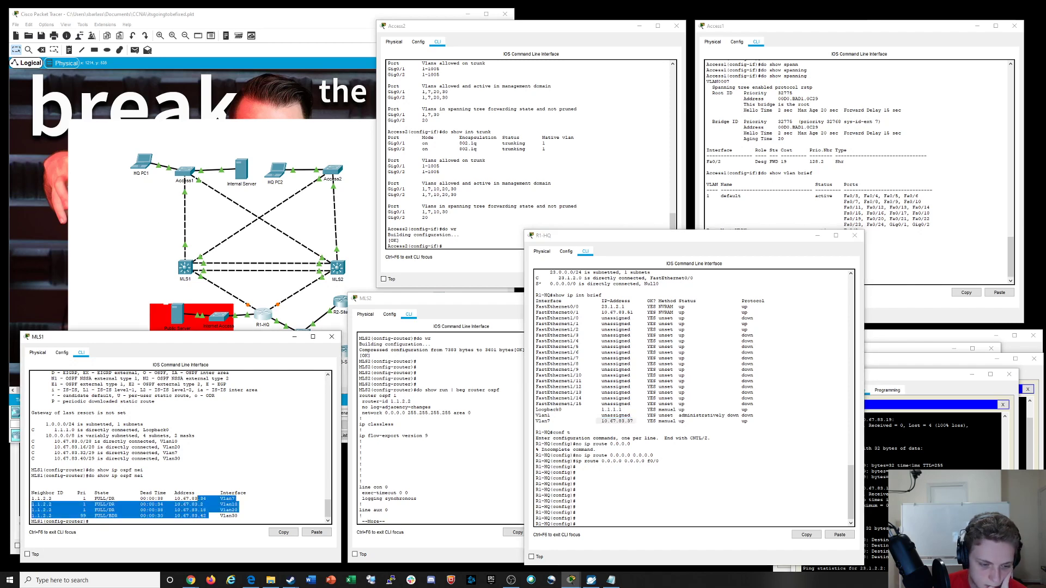
pyautogui.moveTo(32, 498); pyautogui.dragTo(33, 504)
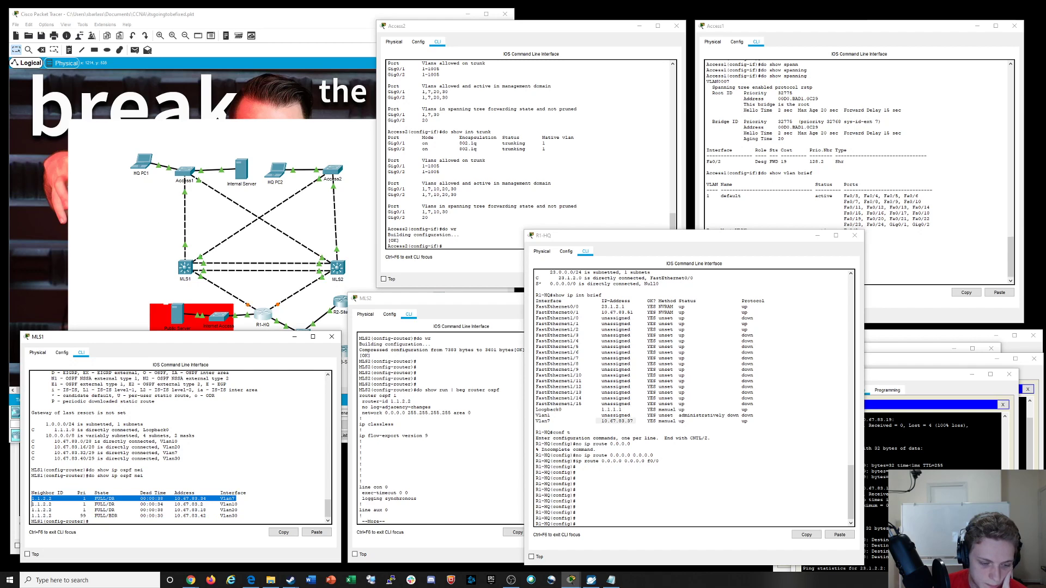
# Quit the paged configuration output on MLS2 and list its interfaces with do show ip int brief
pyautogui.click(361, 458)
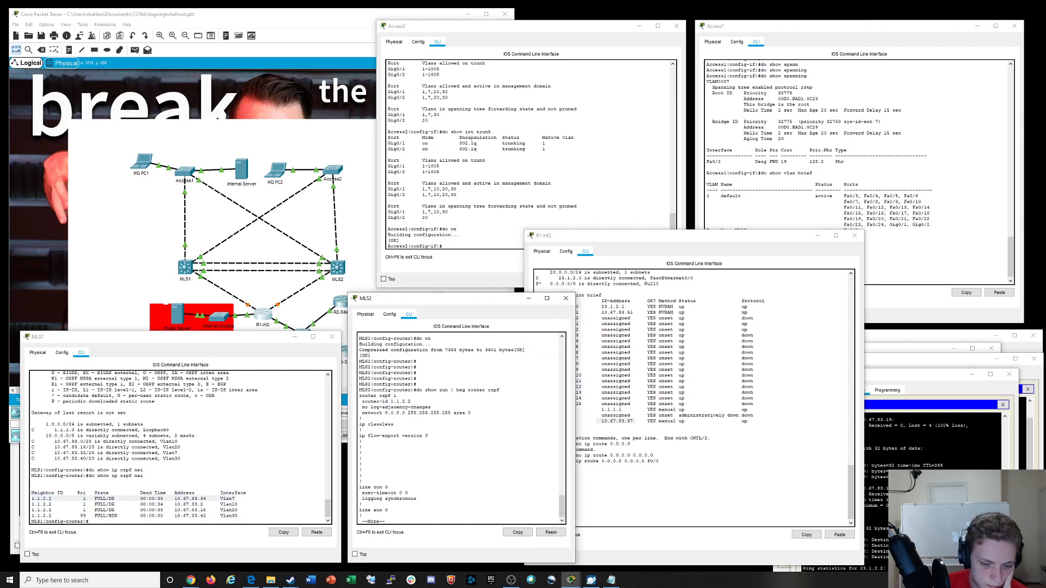
pyautogui.write('q')
pyautogui.write('do ')
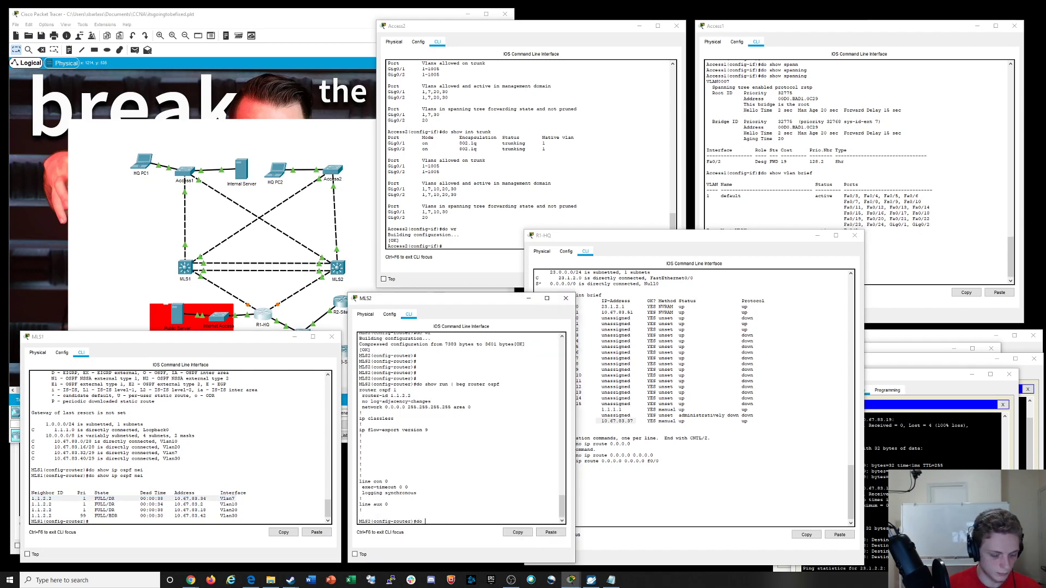
pyautogui.write('show ip int briuef')
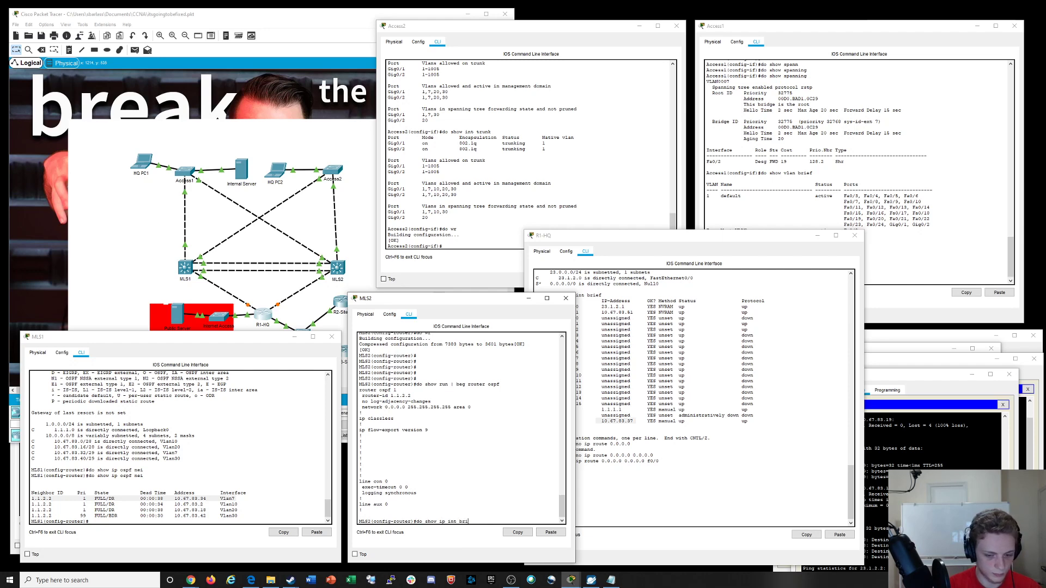
pyautogui.press('Return')
pyautogui.press('Up')
pyautogui.press('BackSpace')
pyautogui.write('ef')
pyautogui.press('Return')
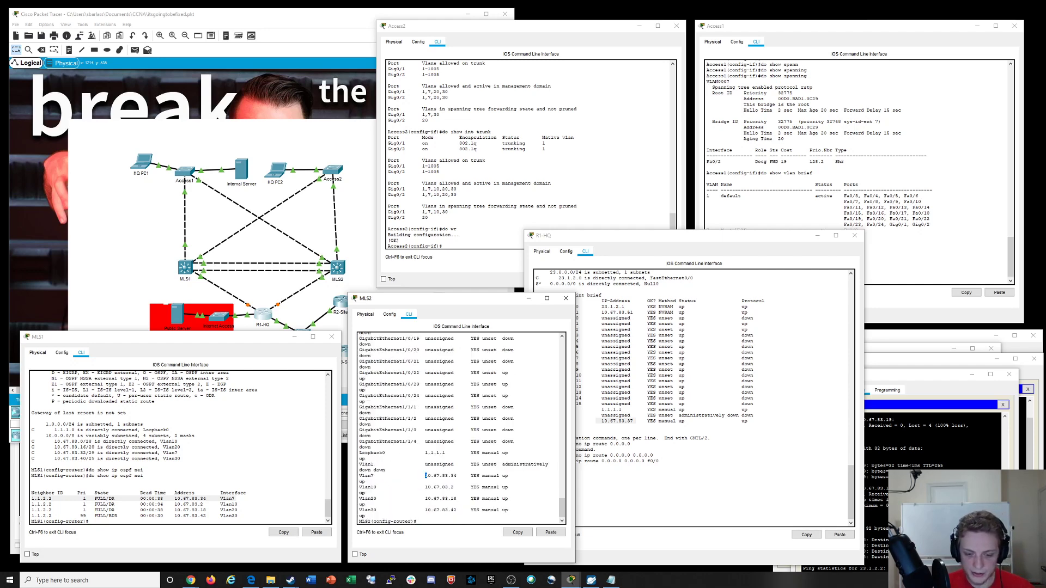
# Widen the MLS2 console and check its Vlan7 address against the Vlan7 entry in MLS1's OSPF neighbor list
pyautogui.moveTo(426, 476); pyautogui.dragTo(480, 476)
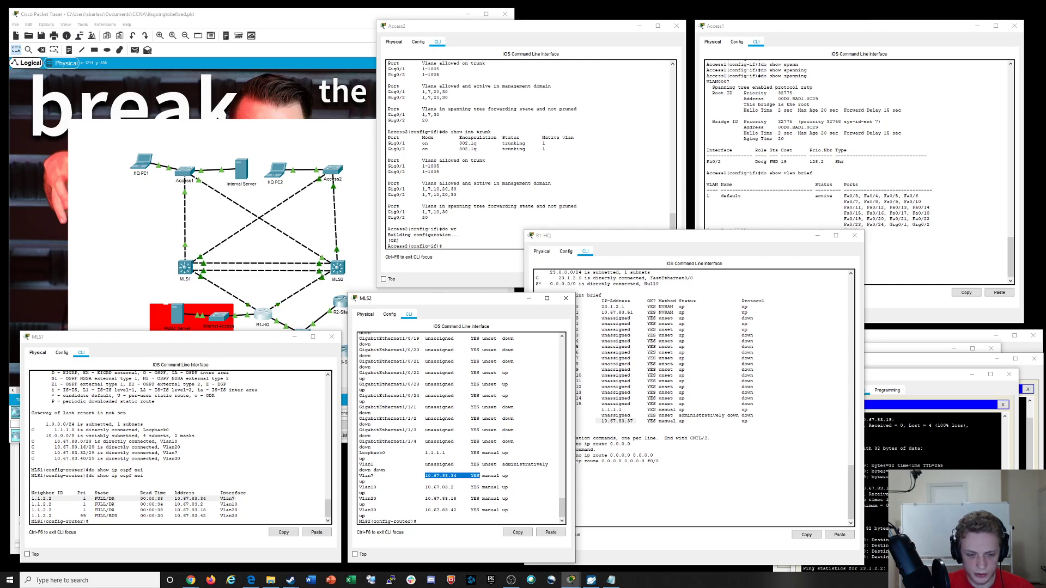
pyautogui.moveTo(349, 475); pyautogui.dragTo(310, 475)
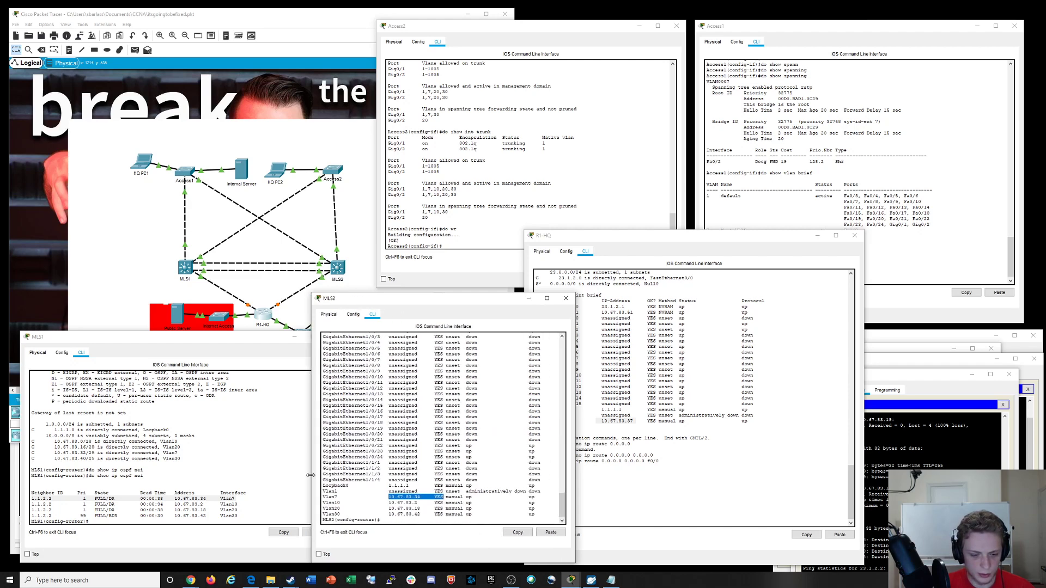
pyautogui.doubleClick(194, 499)
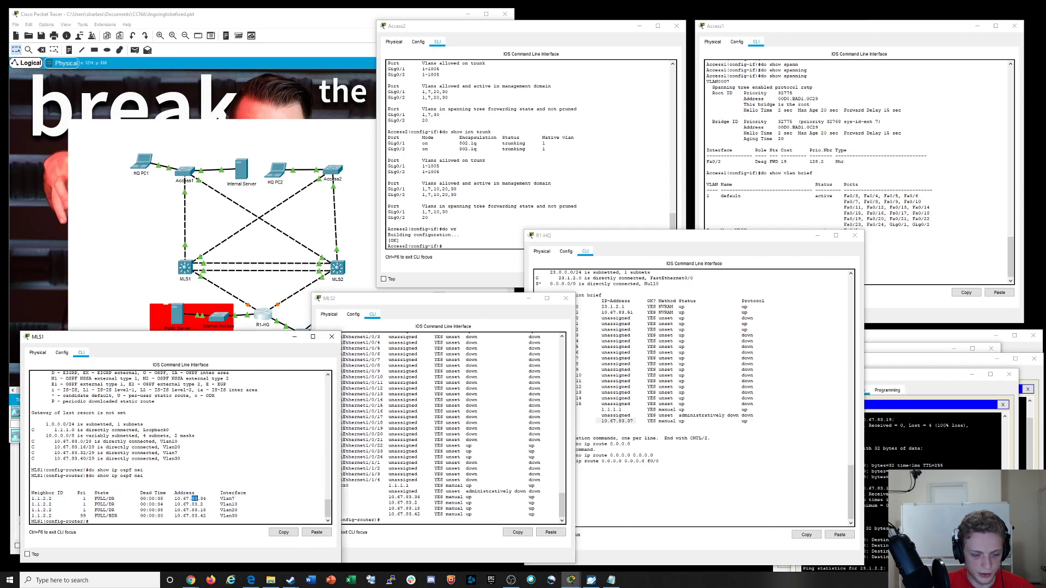
pyautogui.tripleClick(194, 498)
pyautogui.click(203, 499)
# List MLS1's interfaces with do show ip int brief and compare its Vlan7 entry with the one on MLS2
pyautogui.write('do s')
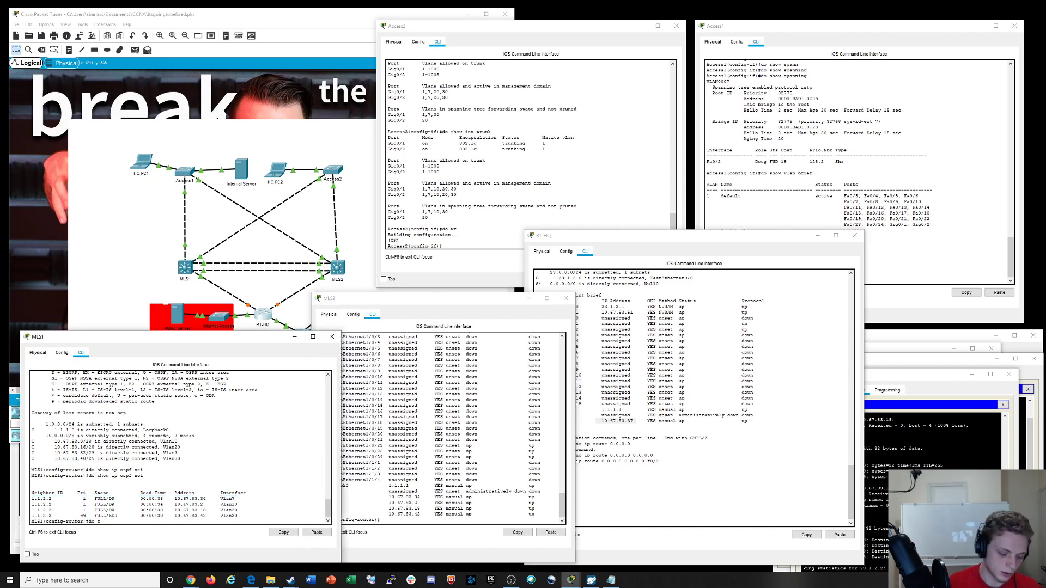
pyautogui.write('how ip int br')
pyautogui.press('Return')
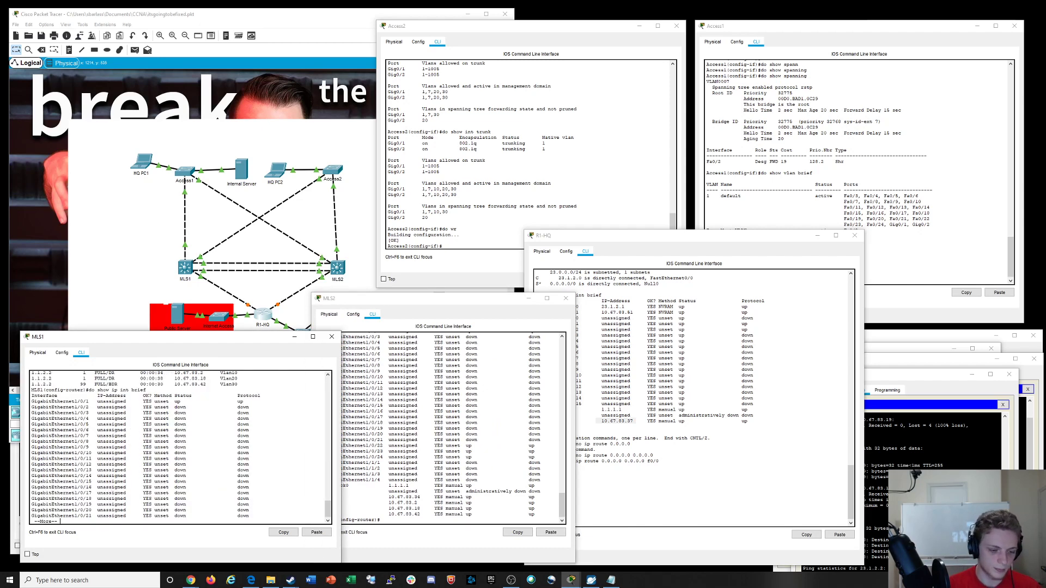
pyautogui.press('space')
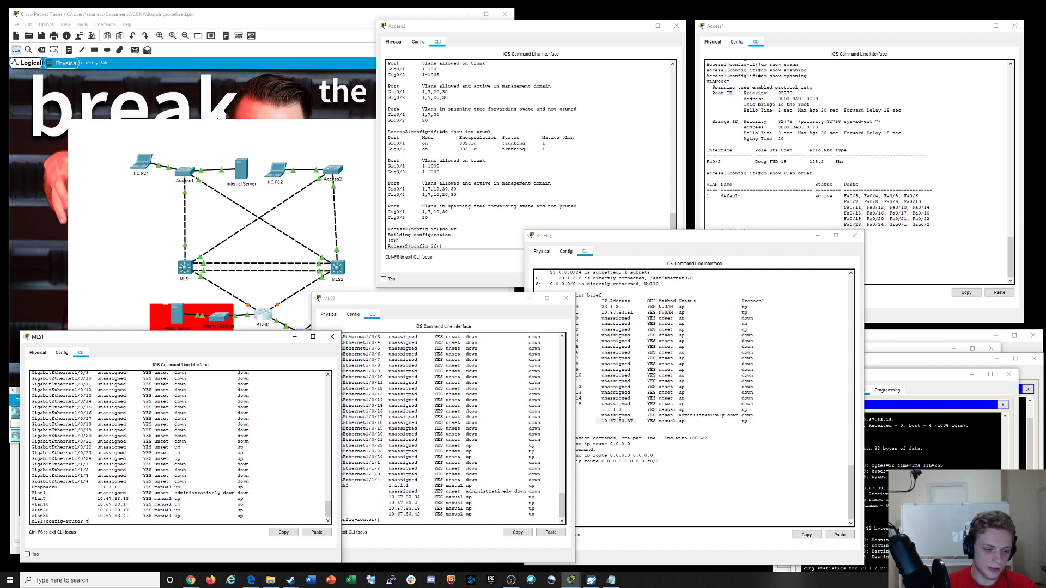
pyautogui.moveTo(92, 498); pyautogui.dragTo(172, 499)
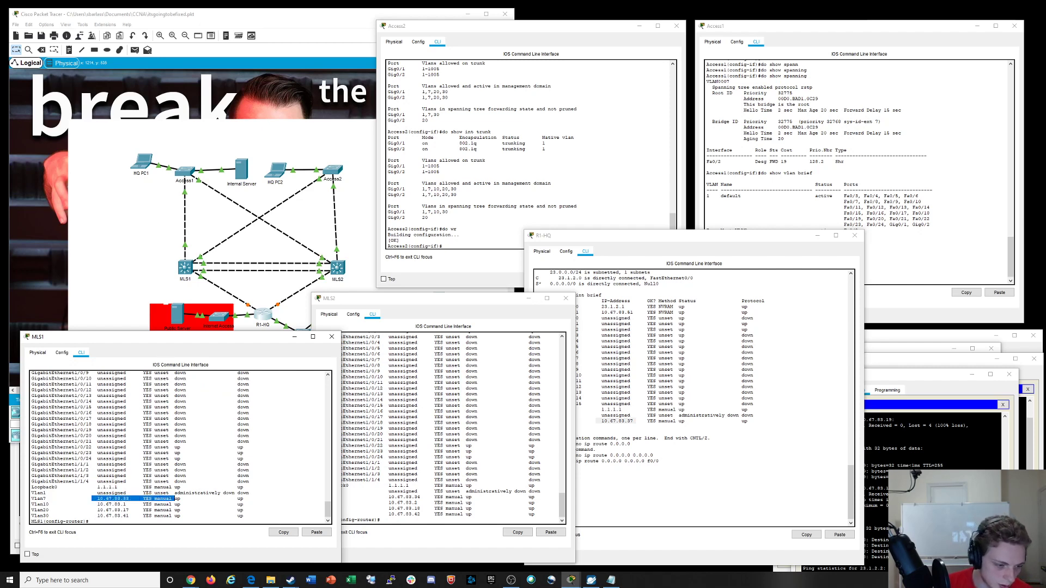
pyautogui.moveTo(378, 501); pyautogui.dragTo(422, 499)
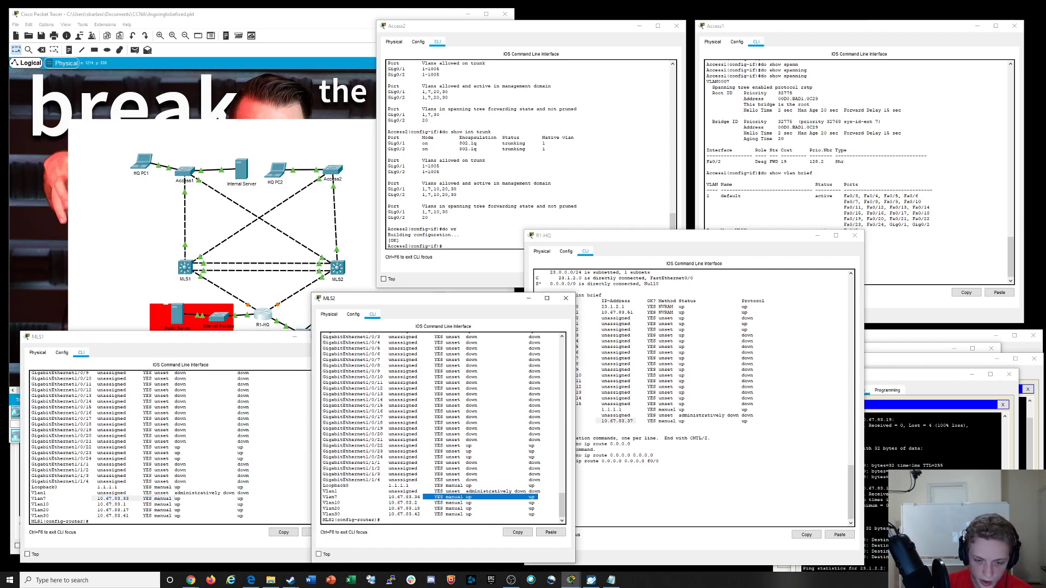
pyautogui.tripleClick(422, 498)
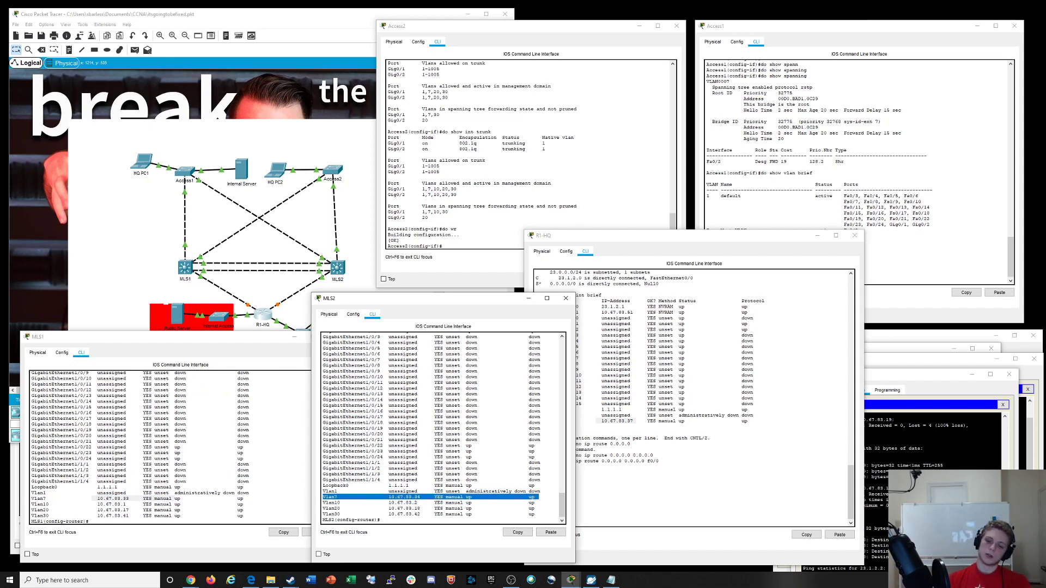
# Filter R1-HQ's running configuration for its Vlan7 address with do show run | incl 10.67.83.37
pyautogui.click(662, 490)
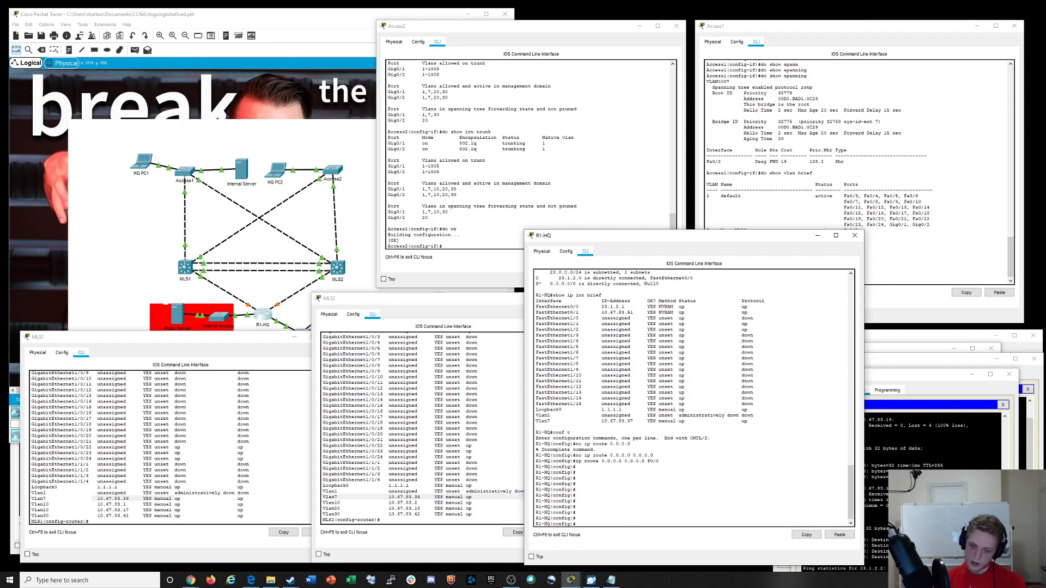
pyautogui.write('do sho')
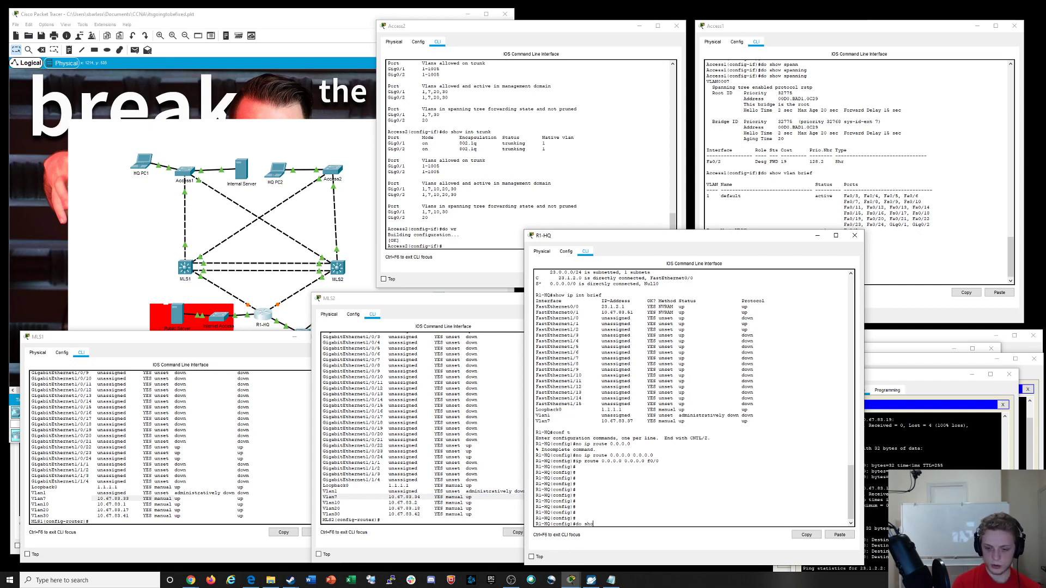
pyautogui.write('w run | incl 10')
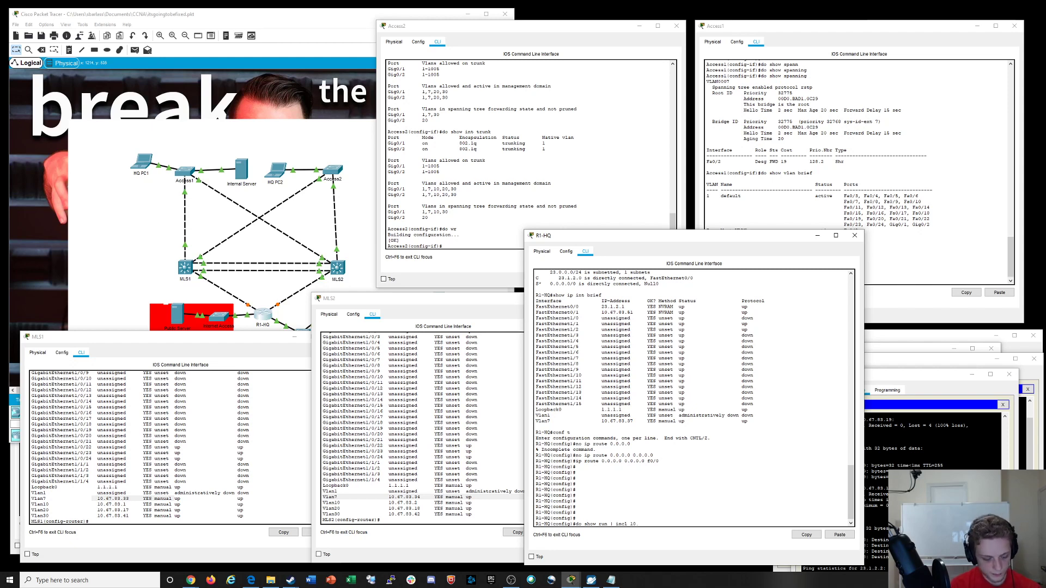
pyautogui.write('.67.83')
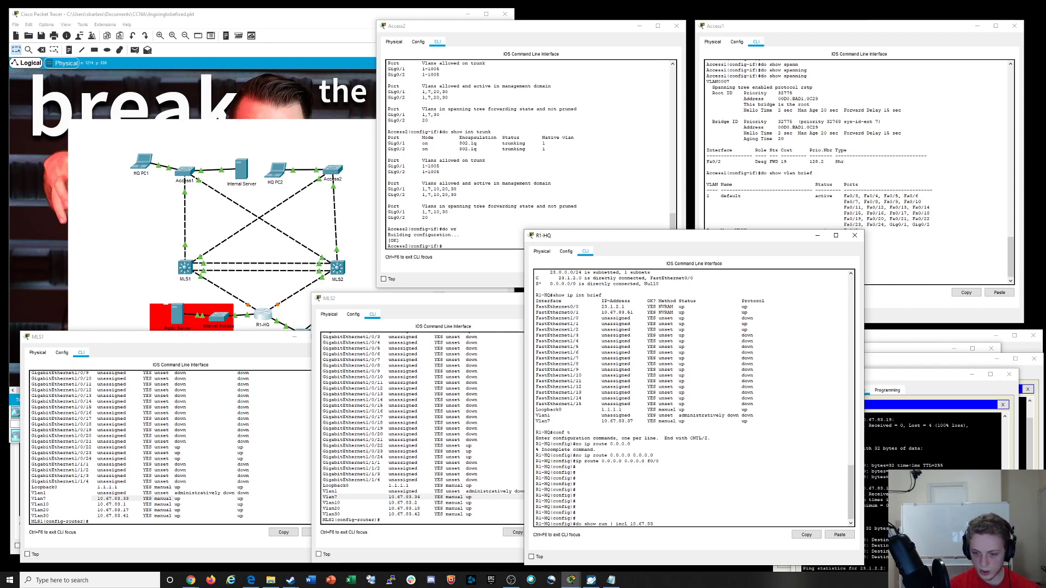
pyautogui.write('.37')
pyautogui.press('Return')
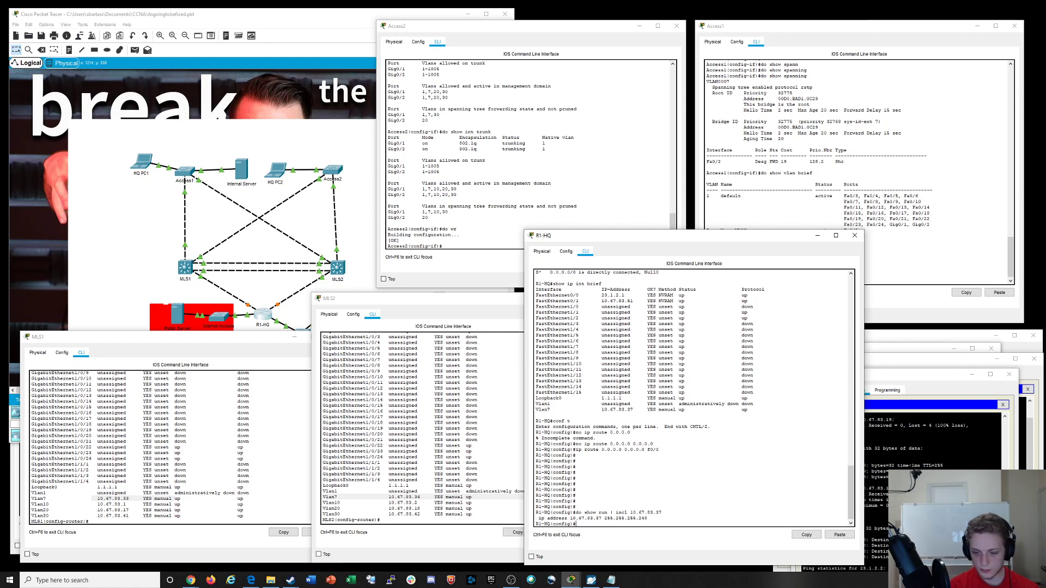
# Filter MLS2's running configuration for the Vlan7 address and mask with do show run | incl 10.67.83.3
pyautogui.click(483, 502)
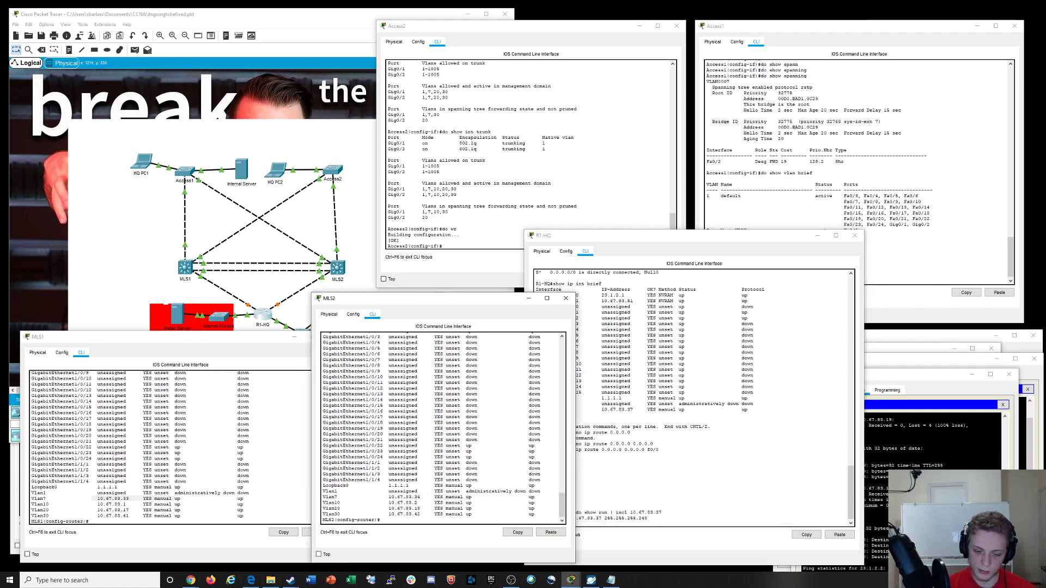
pyautogui.write('do show ')
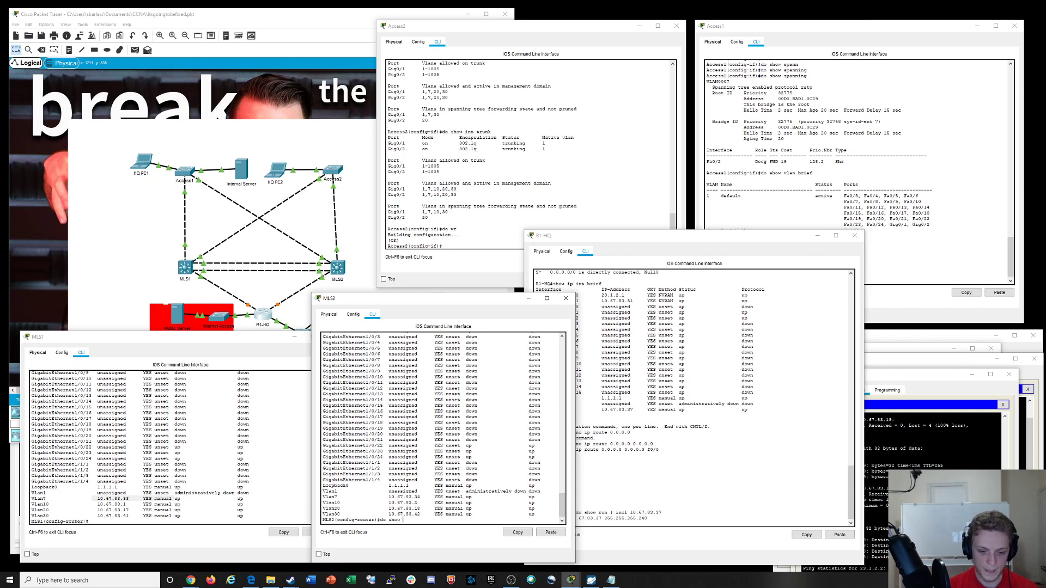
pyautogui.write('run | incl 10.67.83.')
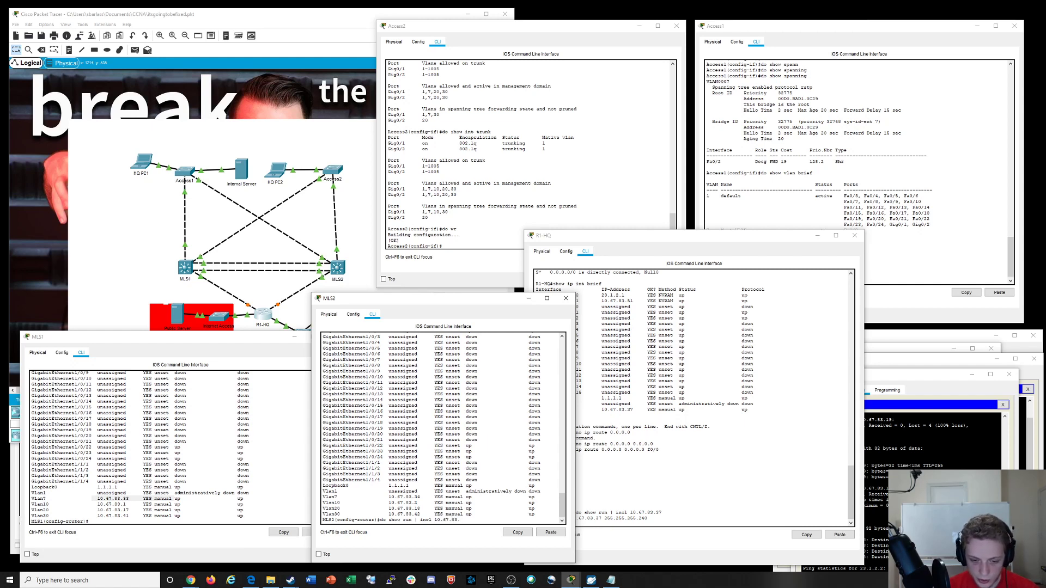
pyautogui.write('3')
pyautogui.press('Return')
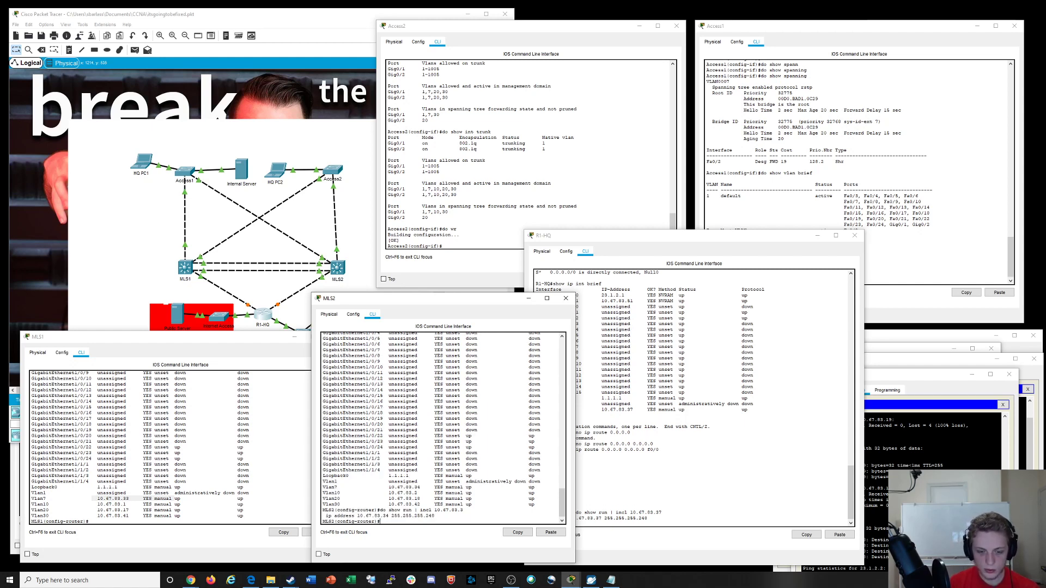
# Copy the do show run | incl 10.67.83.3 command from MLS2 and run it on MLS1
pyautogui.moveTo(464, 511); pyautogui.dragTo(381, 511)
pyautogui.rightClick(384, 512)
pyautogui.click(402, 516)
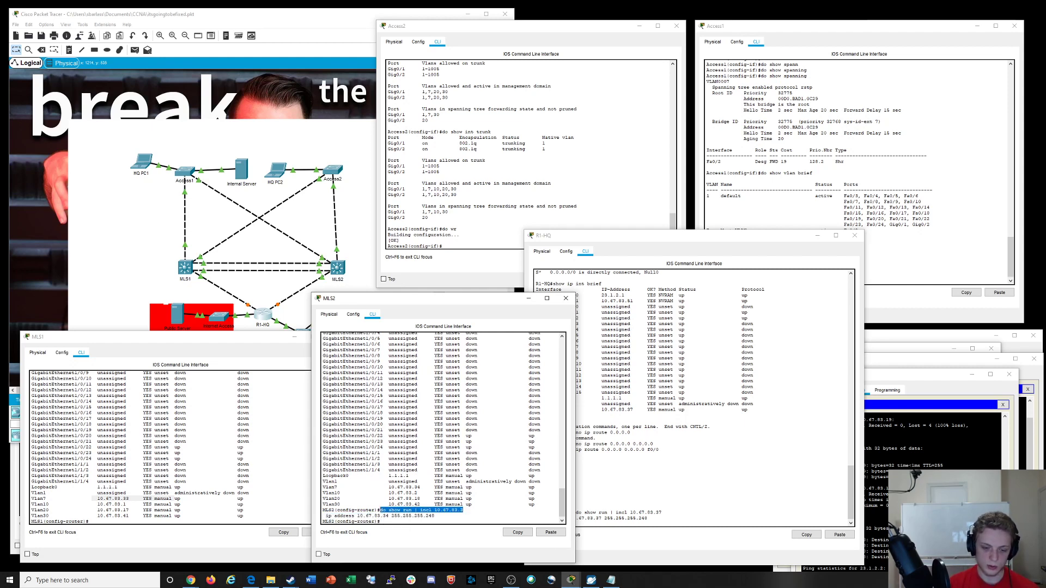
pyautogui.rightClick(273, 513)
pyautogui.click(292, 526)
pyautogui.press('Return')
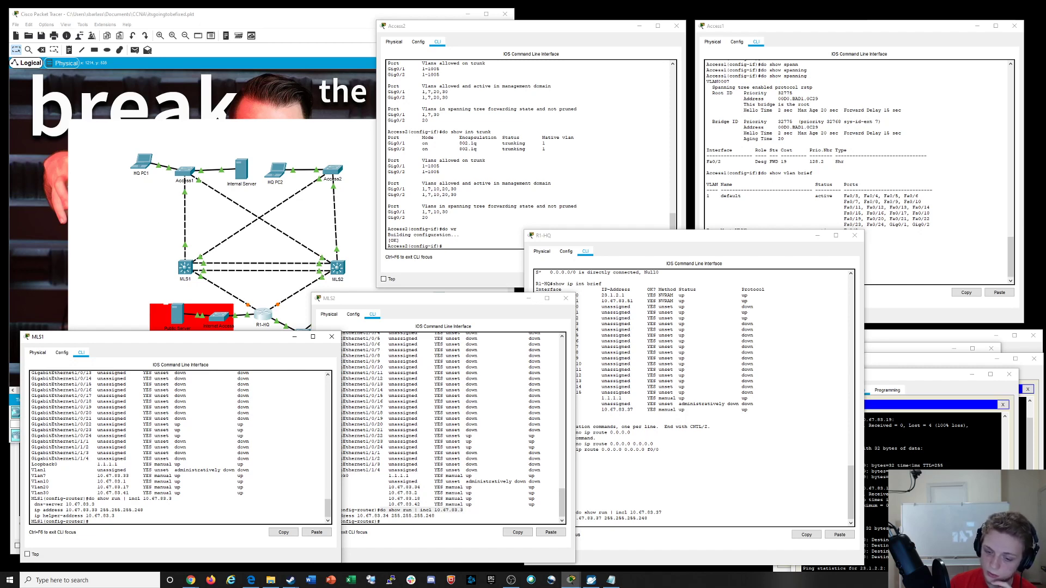
# Compare the Vlan7 IP addresses and subnet masks in the filtered configurations of R1-HQ, MLS2 and MLS1
pyautogui.moveTo(661, 512); pyautogui.dragTo(601, 512)
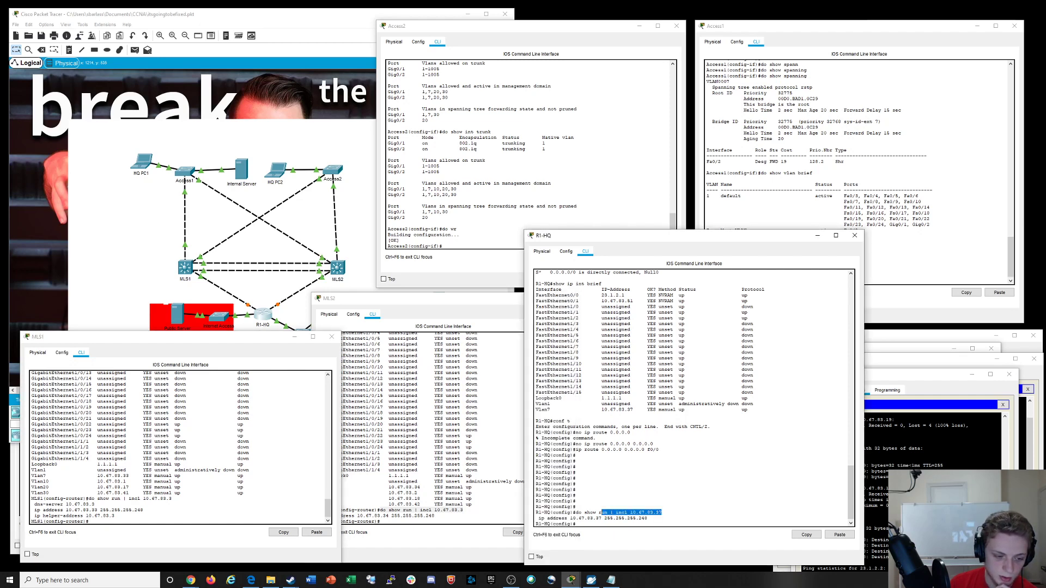
pyautogui.moveTo(647, 518); pyautogui.dragTo(576, 518)
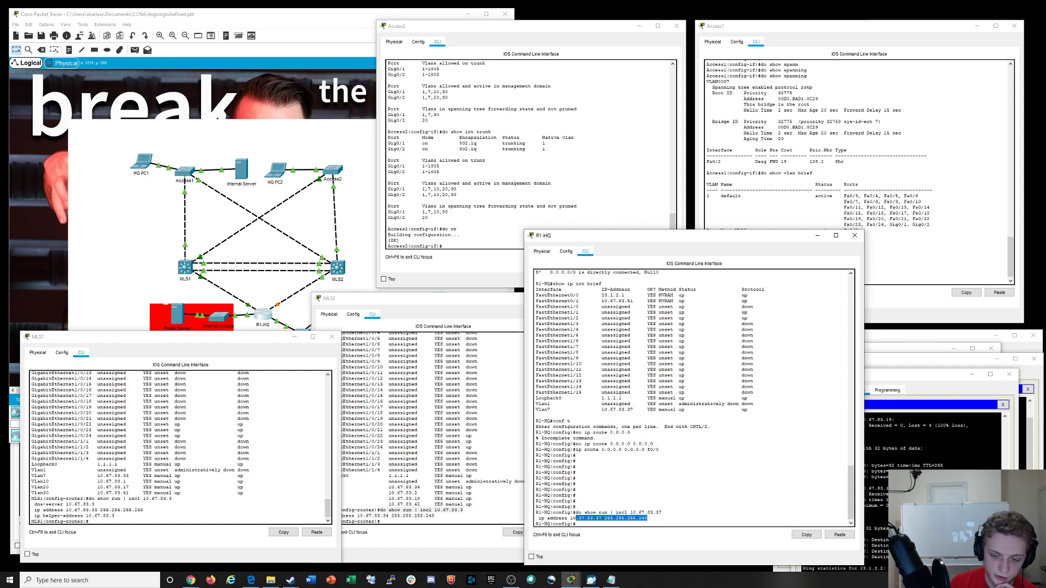
pyautogui.click(576, 521)
pyautogui.moveTo(662, 513); pyautogui.dragTo(573, 513)
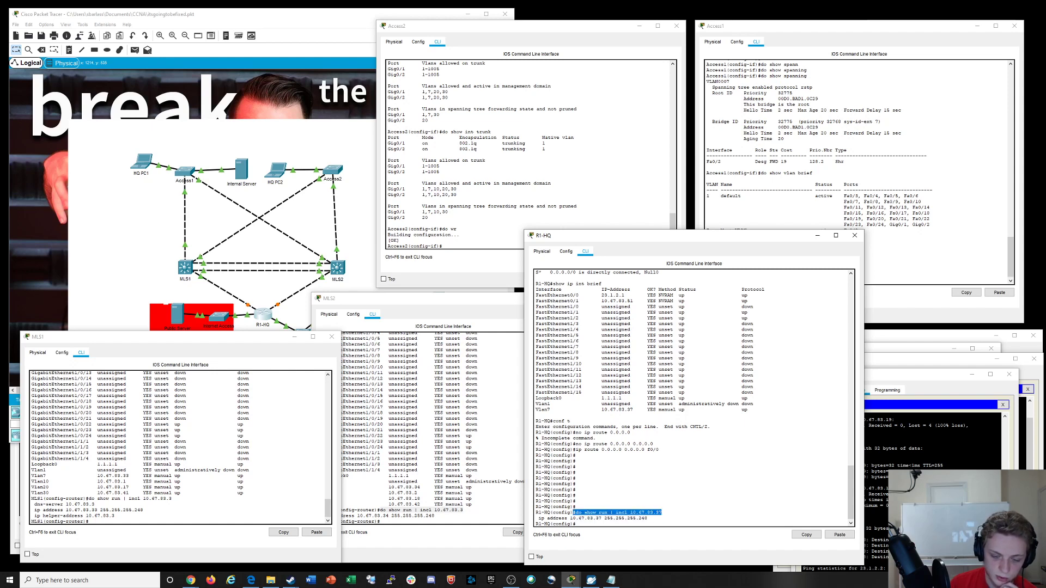
pyautogui.click(456, 510)
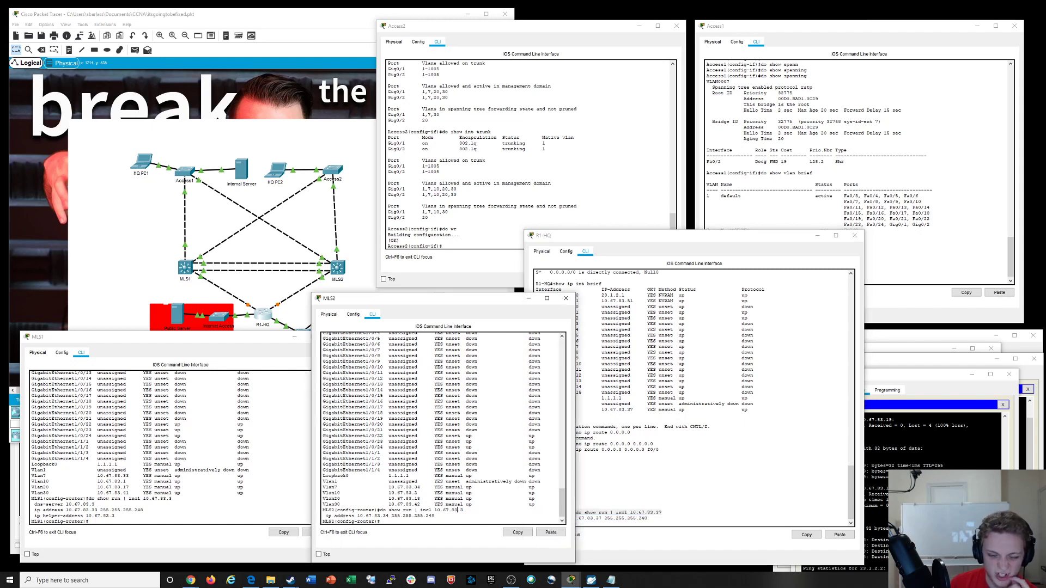
pyautogui.moveTo(464, 511); pyautogui.dragTo(405, 511)
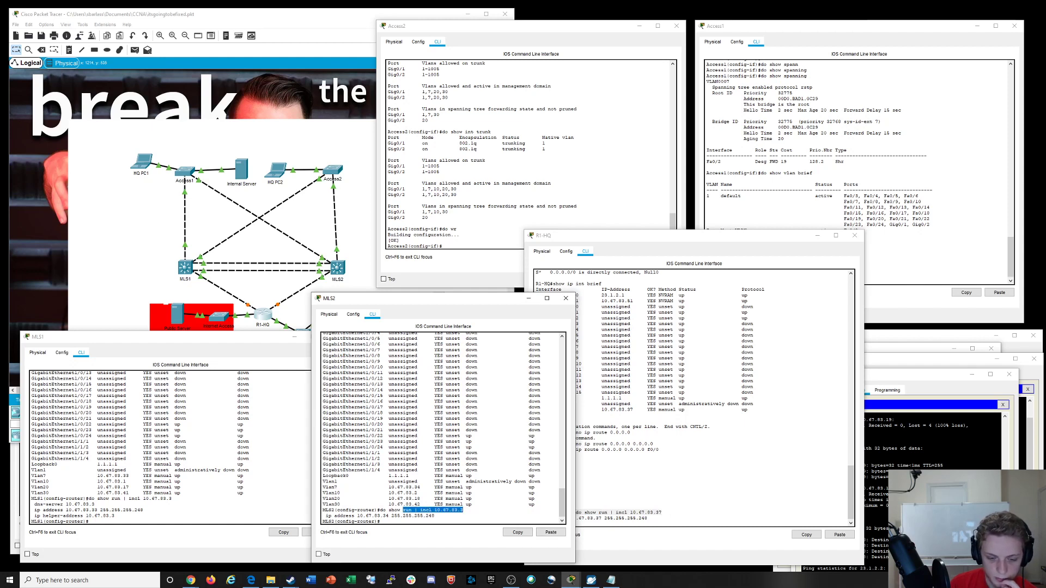
pyautogui.moveTo(389, 516); pyautogui.dragTo(366, 516)
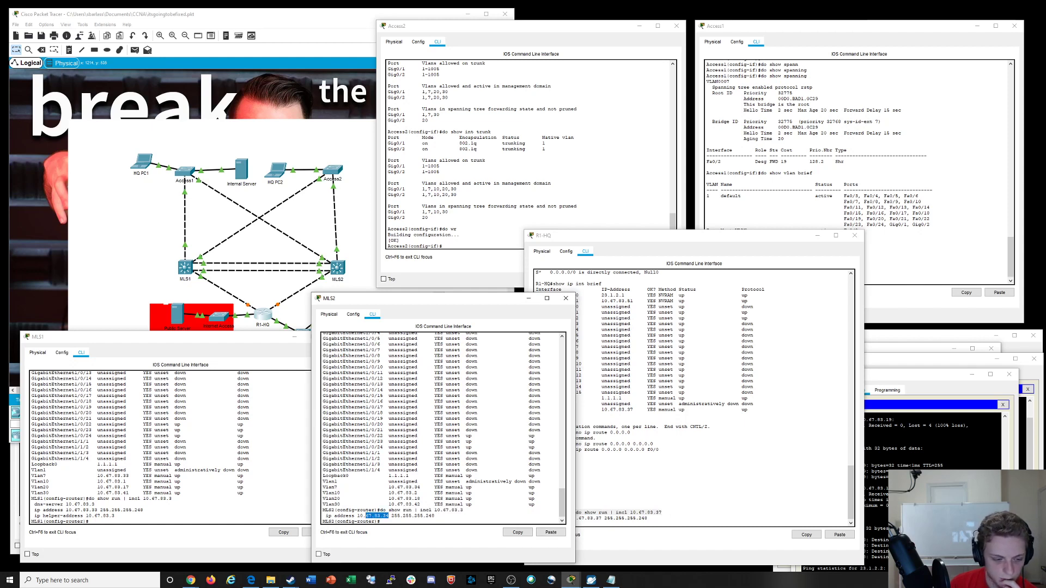
pyautogui.moveTo(98, 511); pyautogui.dragTo(66, 510)
pyautogui.click(636, 518)
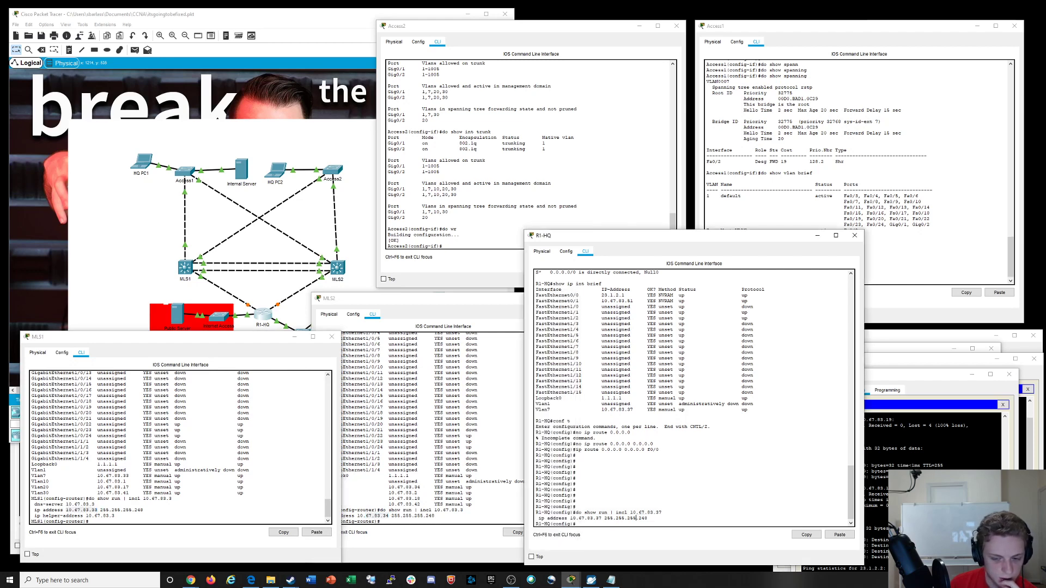
pyautogui.moveTo(662, 512); pyautogui.dragTo(655, 513)
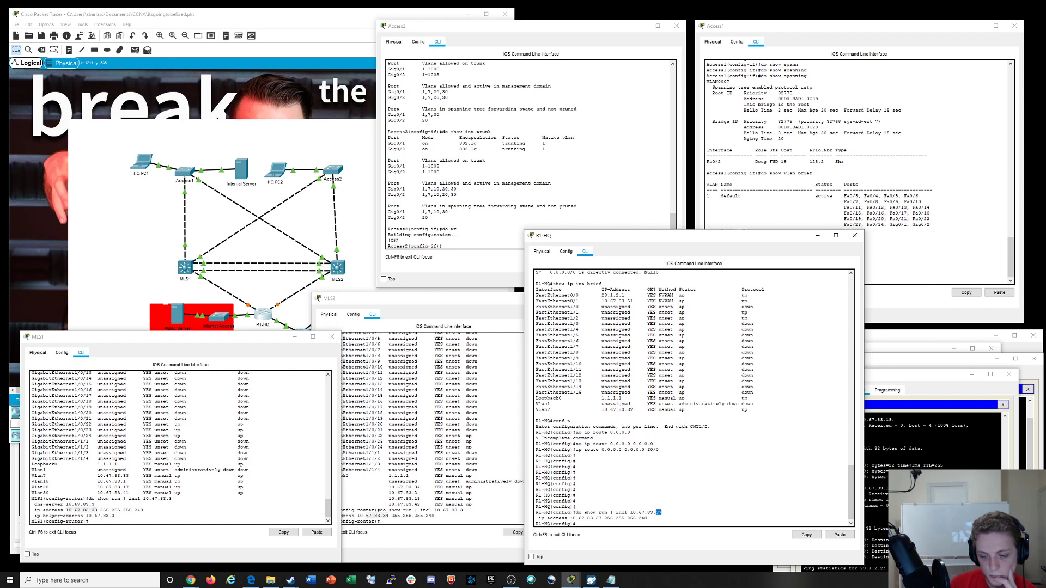
pyautogui.click(658, 513)
pyautogui.moveTo(648, 518)
pyautogui.mouseDown()
pyautogui.moveTo(534, 518)
pyautogui.moveTo(638, 518)
pyautogui.mouseUp()
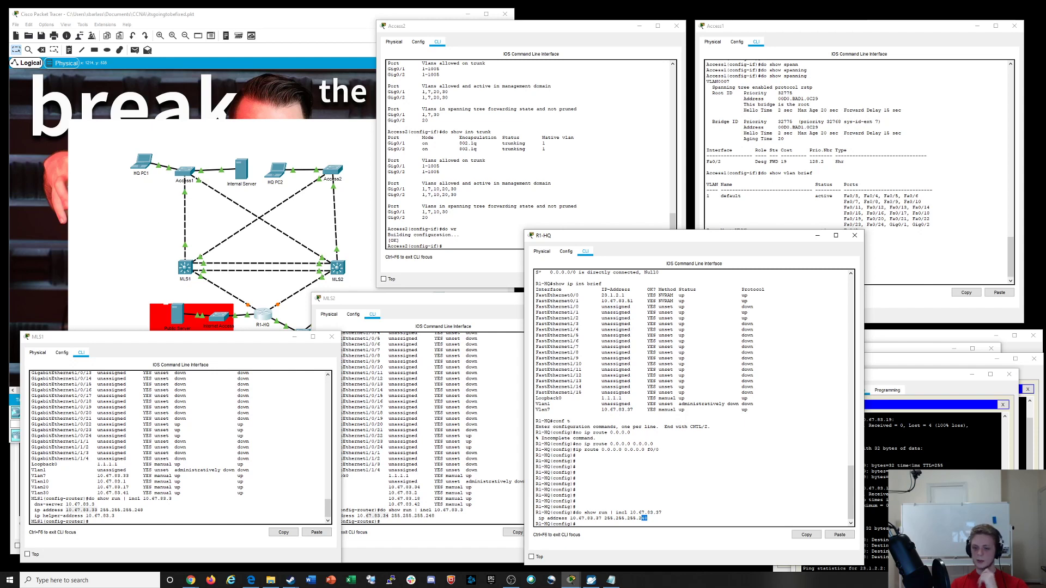
# Ping MLS2's Vlan7 address from R1-HQ with do ping 10.67.83.34
pyautogui.click(646, 521)
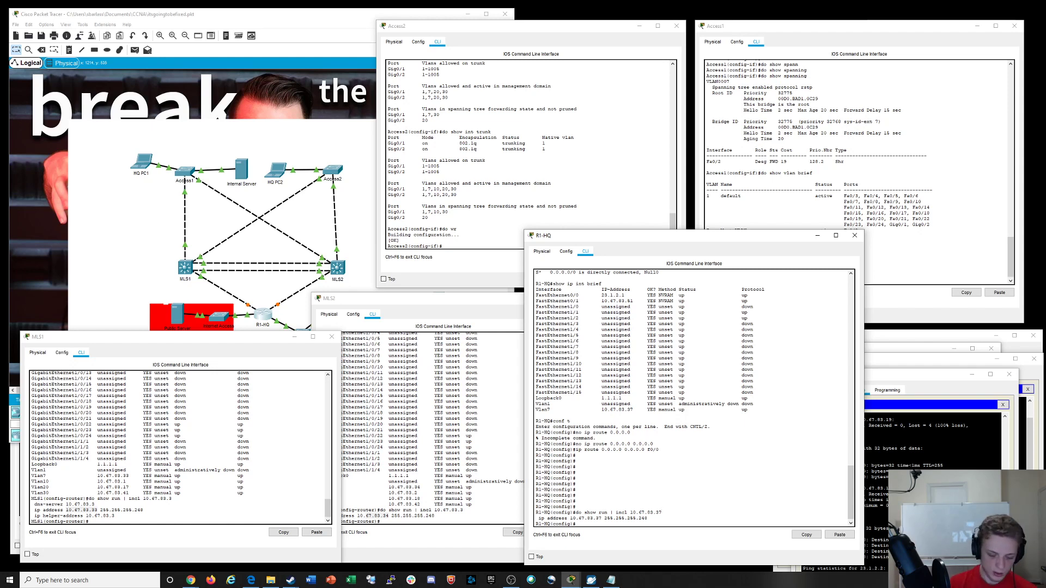
pyautogui.write('do pin')
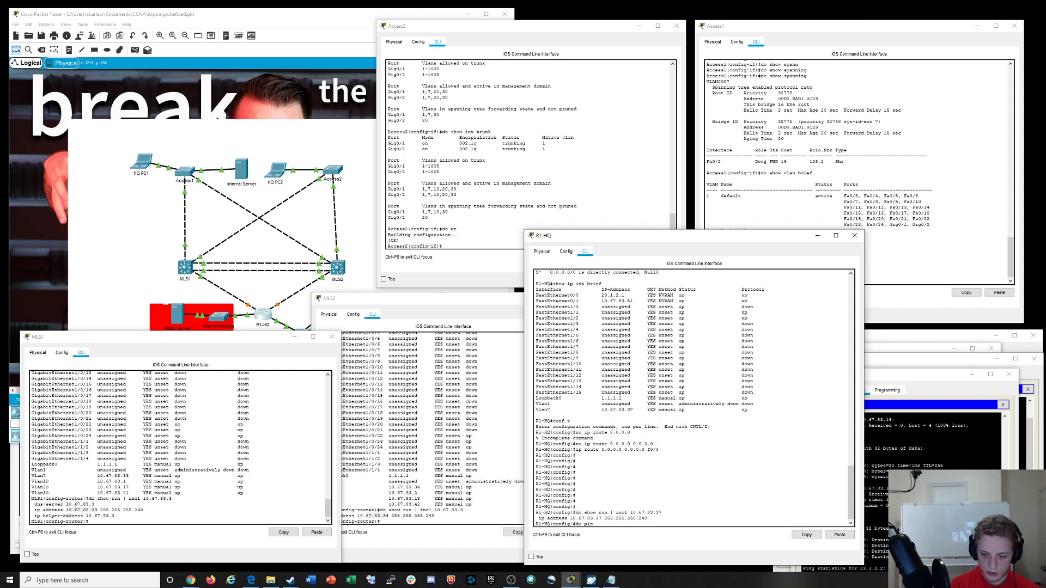
pyautogui.write('g 10.')
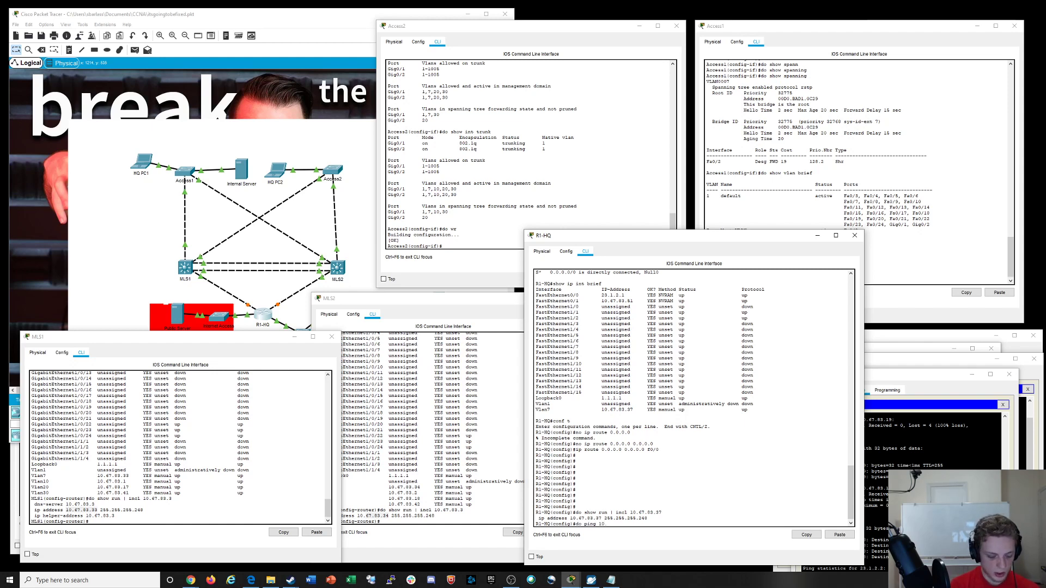
pyautogui.write('67.83.')
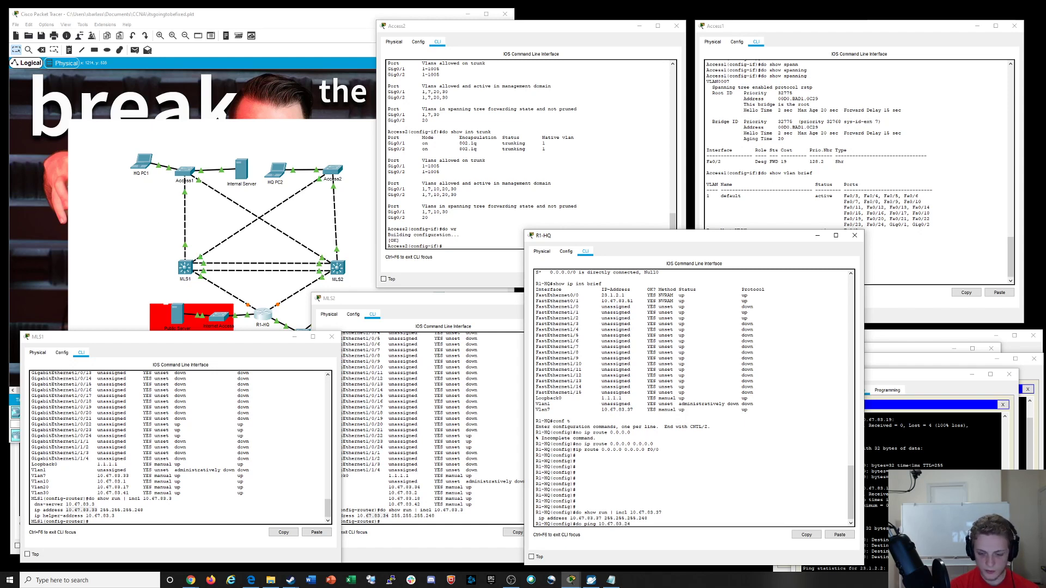
pyautogui.write('34')
pyautogui.press('Return')
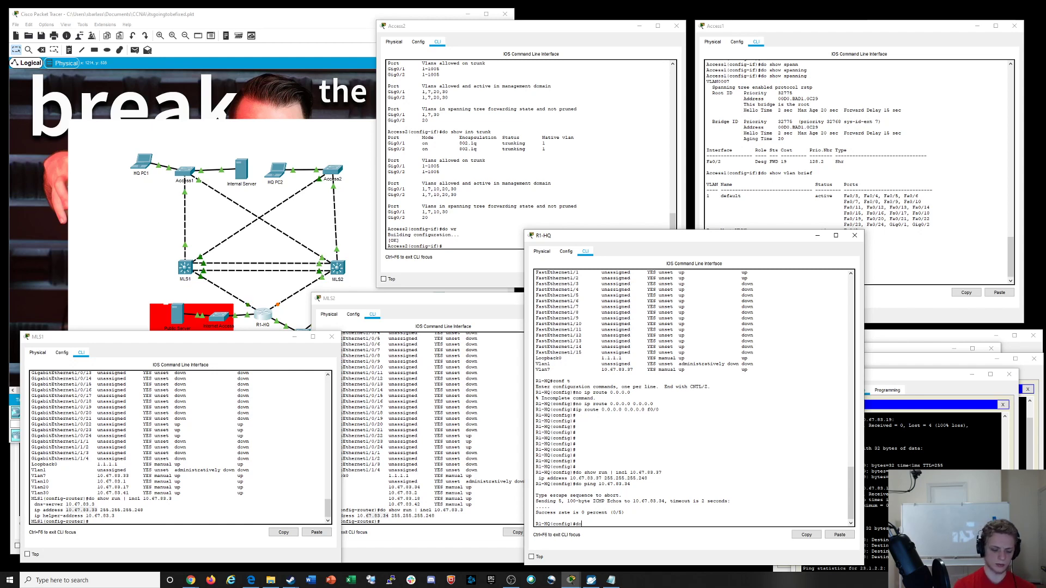
# Display R1-HQ's IOS version information with do show ver and examine the system image file name
pyautogui.write('do show ve')
pyautogui.write('r')
pyautogui.press('Return')
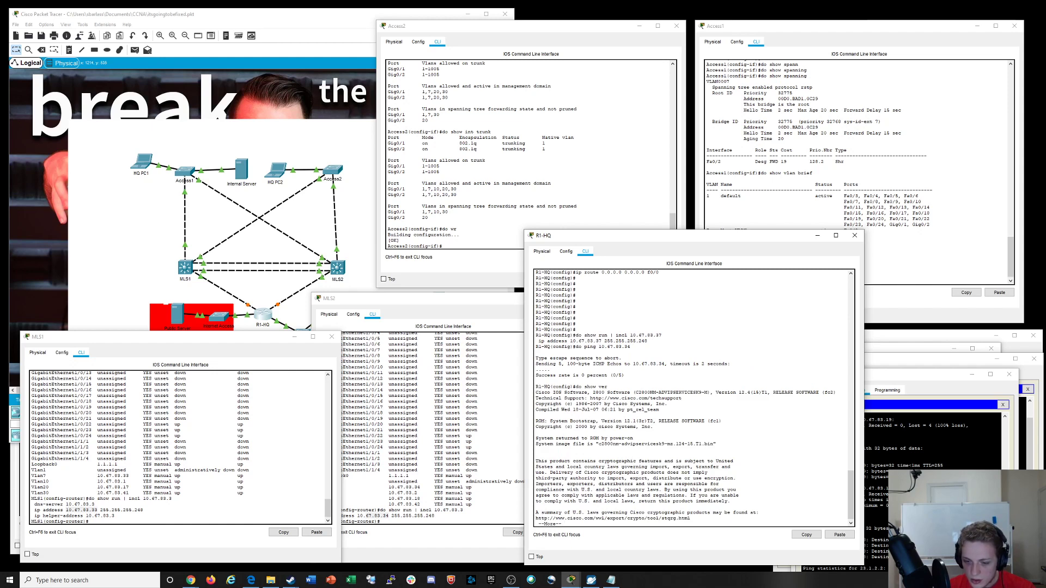
pyautogui.moveTo(599, 444); pyautogui.dragTo(702, 444)
pyautogui.click(702, 444)
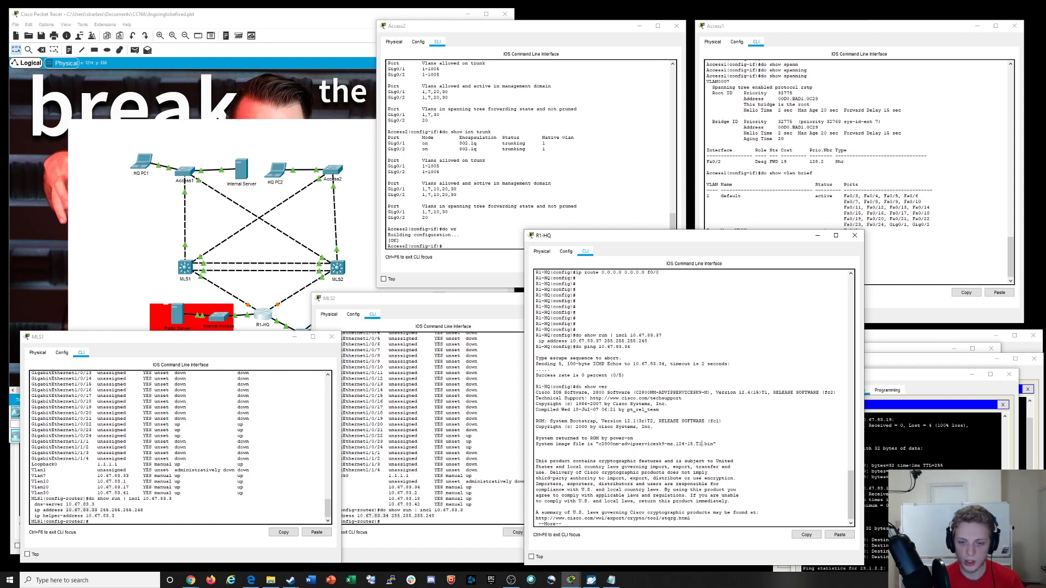
# Inspect R1-HQ's physical modules and the FastEthernet0/0 and FastEthernet0/1 entries in its earlier interface summary
pyautogui.scroll(10, 702, 444)
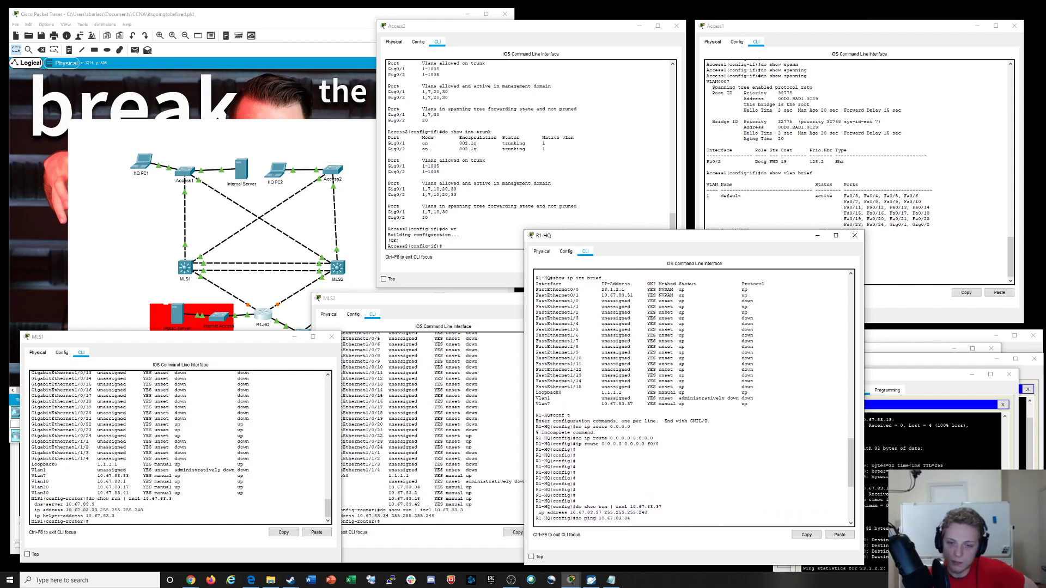
pyautogui.click(566, 251)
pyautogui.click(541, 251)
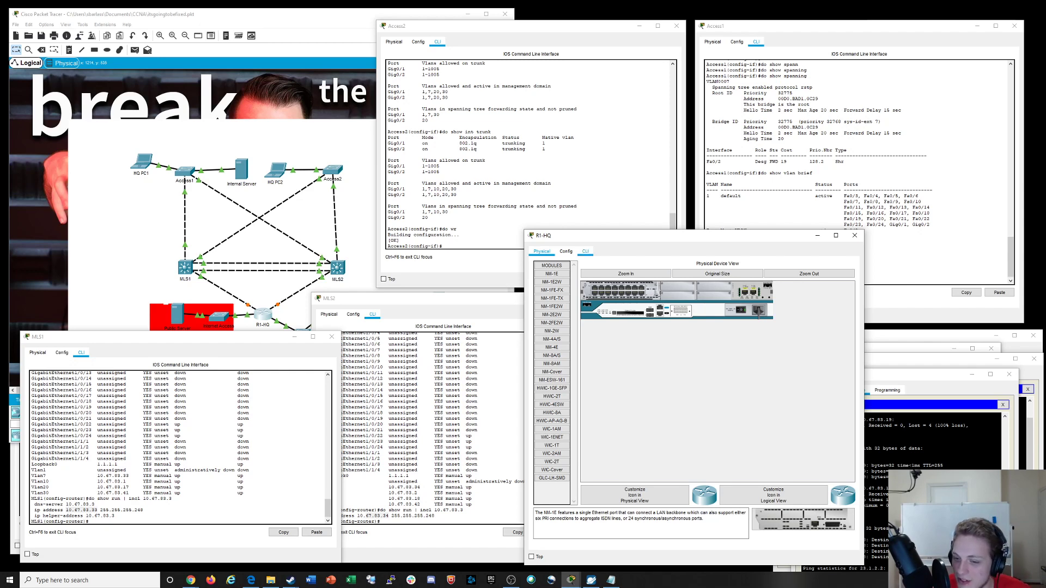
pyautogui.click(585, 251)
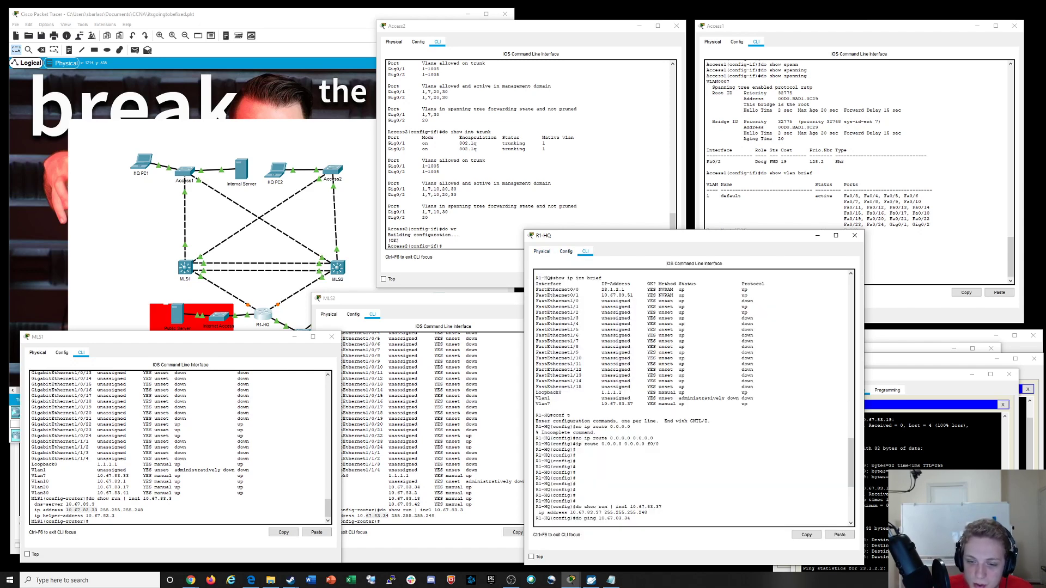
pyautogui.moveTo(547, 290); pyautogui.dragTo(644, 295)
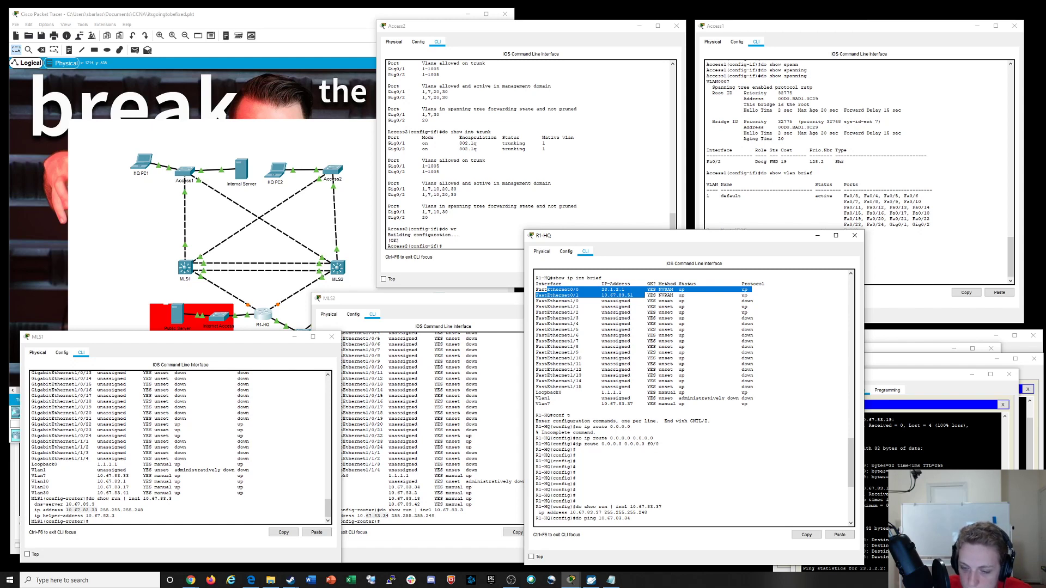
pyautogui.scroll(-10, 692, 397)
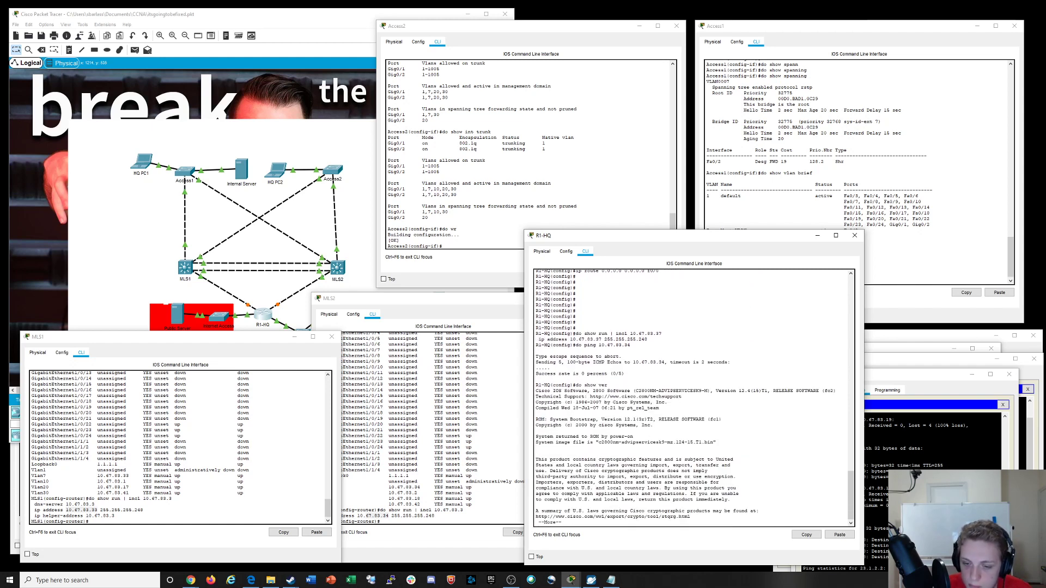
# Leave the version output and filter R1-HQ's running configuration for spanning-tree lines with do show run | incl spann
pyautogui.press('space')
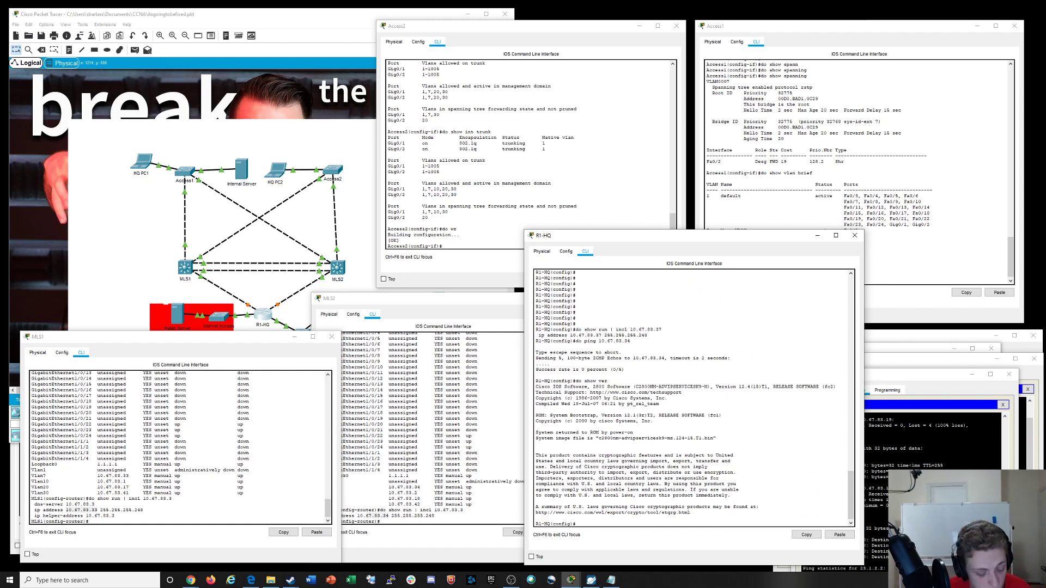
pyautogui.write('do sho')
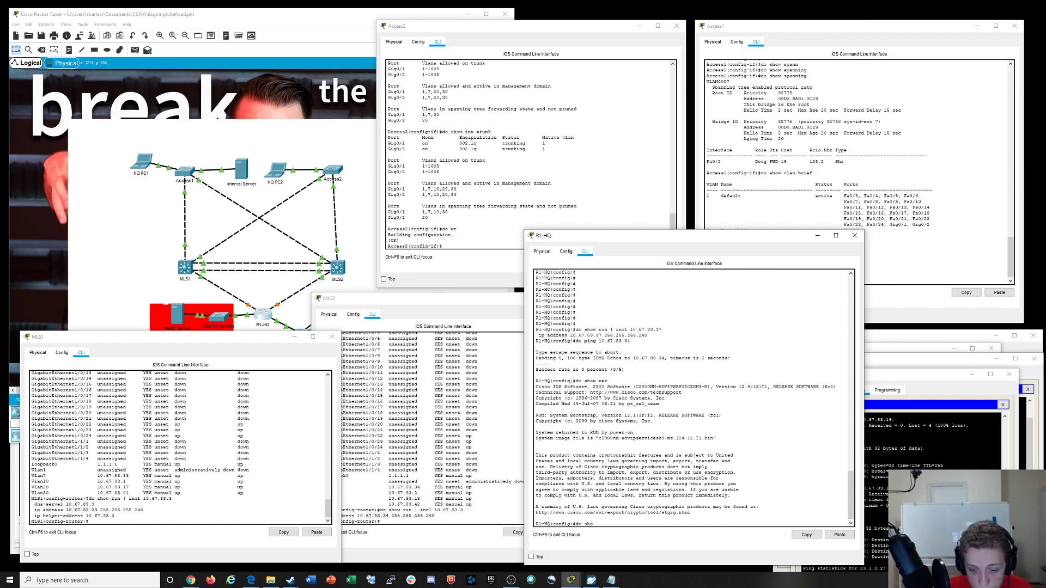
pyautogui.write('w run | incl')
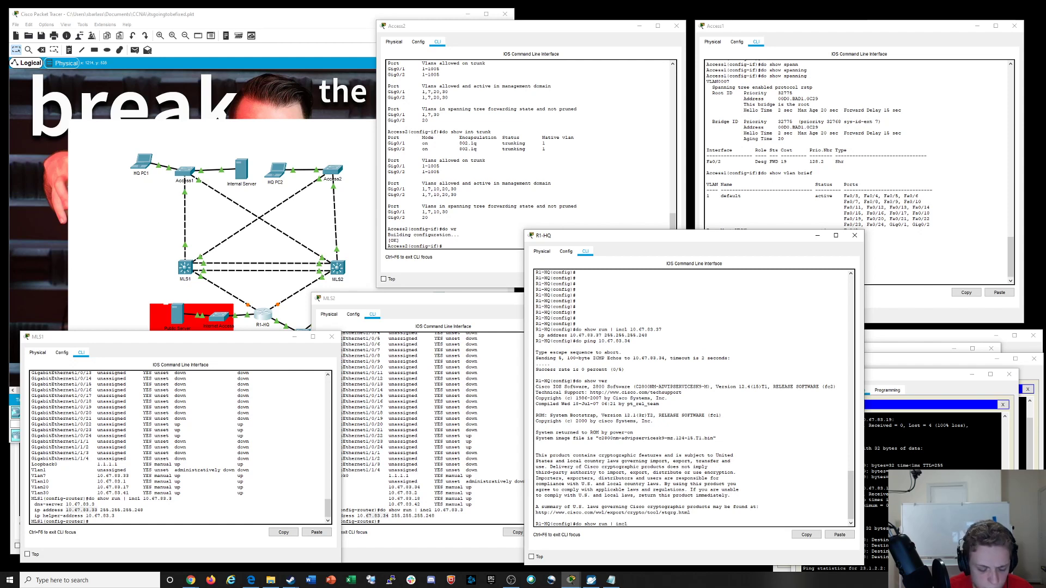
pyautogui.write(' span')
pyautogui.press('Return')
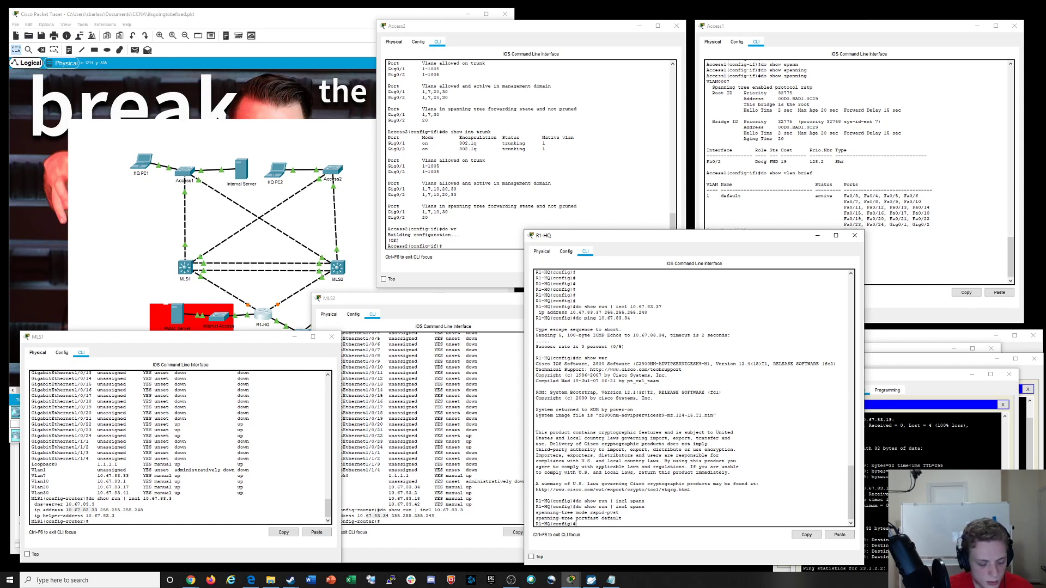
# Try to display R1-HQ's interface status from configuration mode with do show int stat
pyautogui.write('do show ')
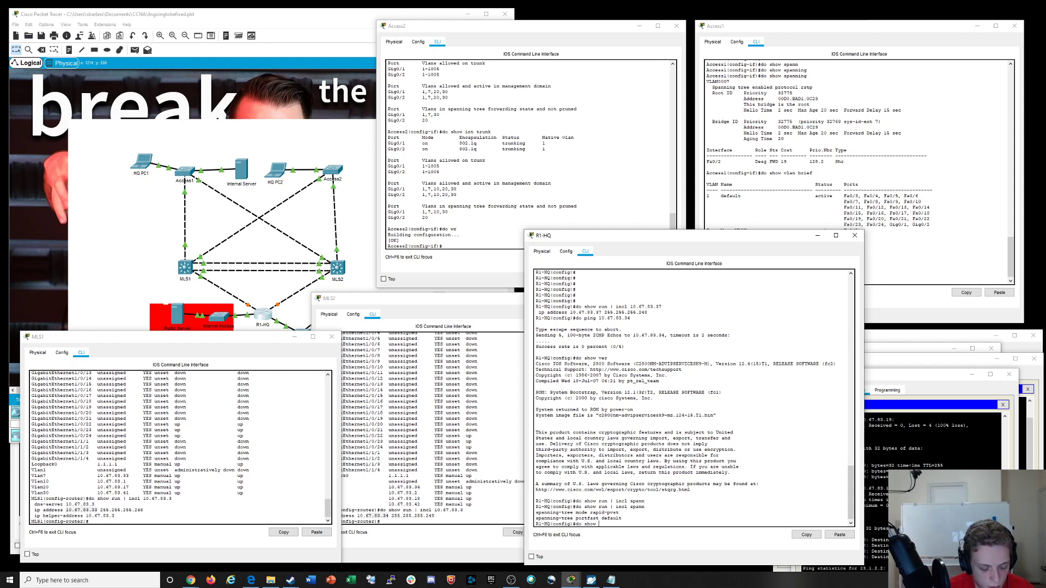
pyautogui.write('int stat')
pyautogui.press('Tab')
pyautogui.press('Return')
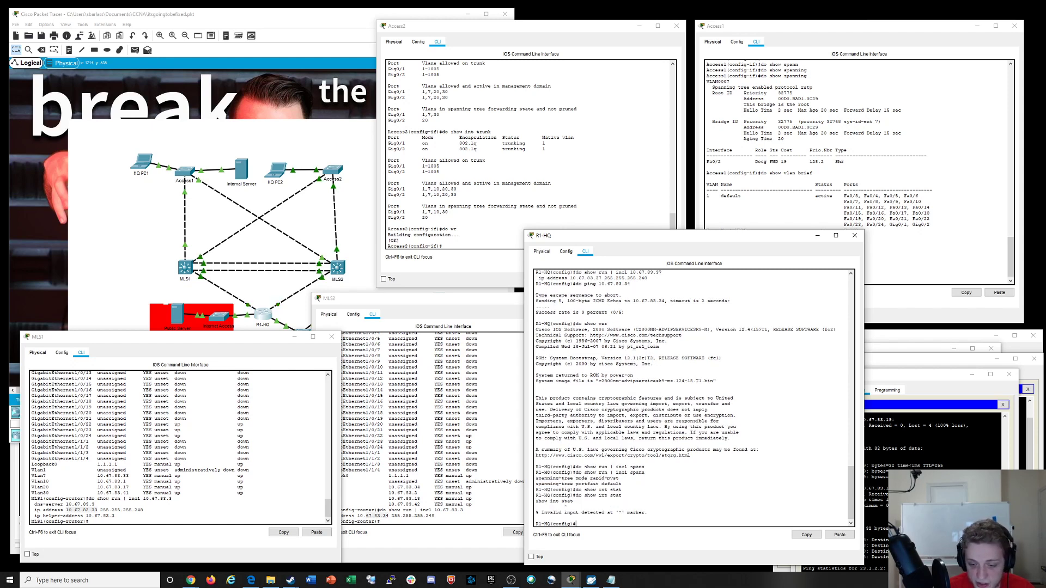
pyautogui.press('Up')
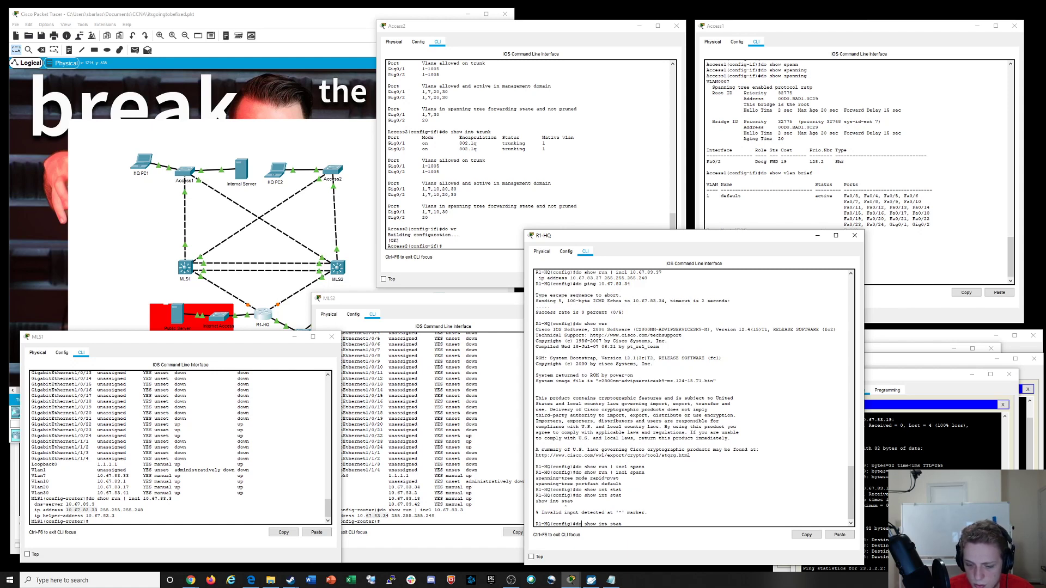
pyautogui.press('BackSpace')
pyautogui.press('BackSpace')
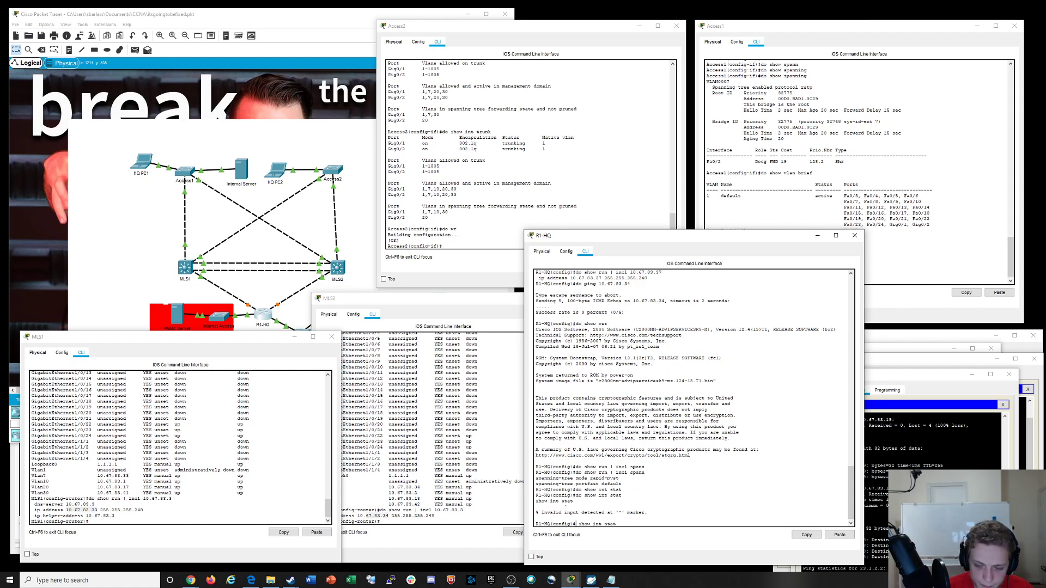
pyautogui.press('Up')
pyautogui.press('BackSpace')
pyautogui.press('BackSpace')
pyautogui.press('BackSpace')
pyautogui.press('BackSpace')
pyautogui.press('BackSpace')
pyautogui.press('BackSpace')
pyautogui.press('BackSpace')
pyautogui.press('BackSpace')
pyautogui.press('BackSpace')
pyautogui.press('BackSpace')
pyautogui.press('BackSpace')
pyautogui.press('BackSpace')
pyautogui.press('BackSpace')
pyautogui.press('BackSpace')
pyautogui.press('BackSpace')
pyautogui.press('BackSpace')
pyautogui.press('BackSpace')
pyautogui.press('BackSpace')
pyautogui.press('BackSpace')
pyautogui.press('BackSpace')
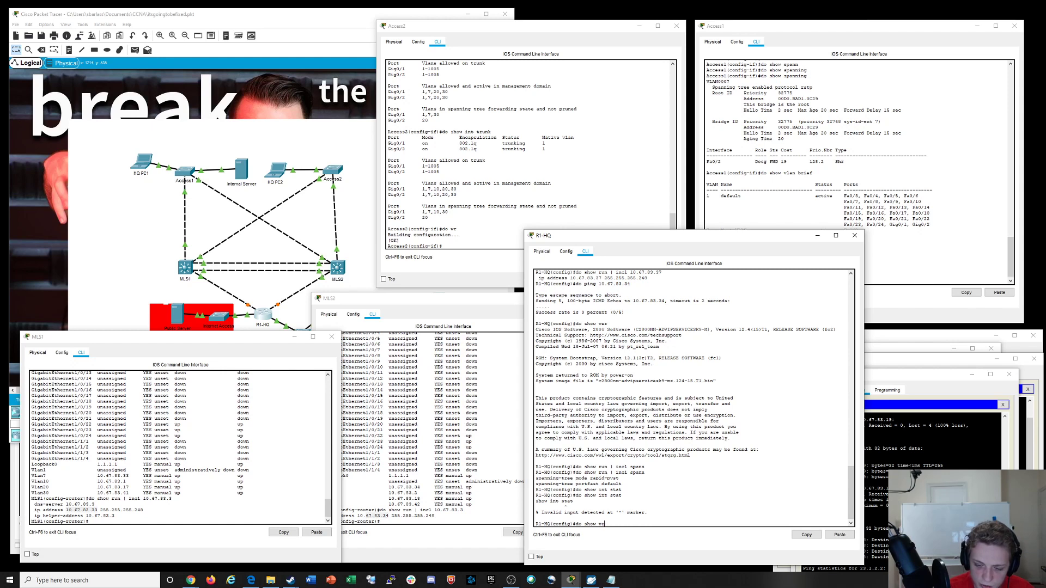
# Exit global configuration mode on R1-HQ and try show int stat from privileged mode
pyautogui.write('exit')
pyautogui.press('Return')
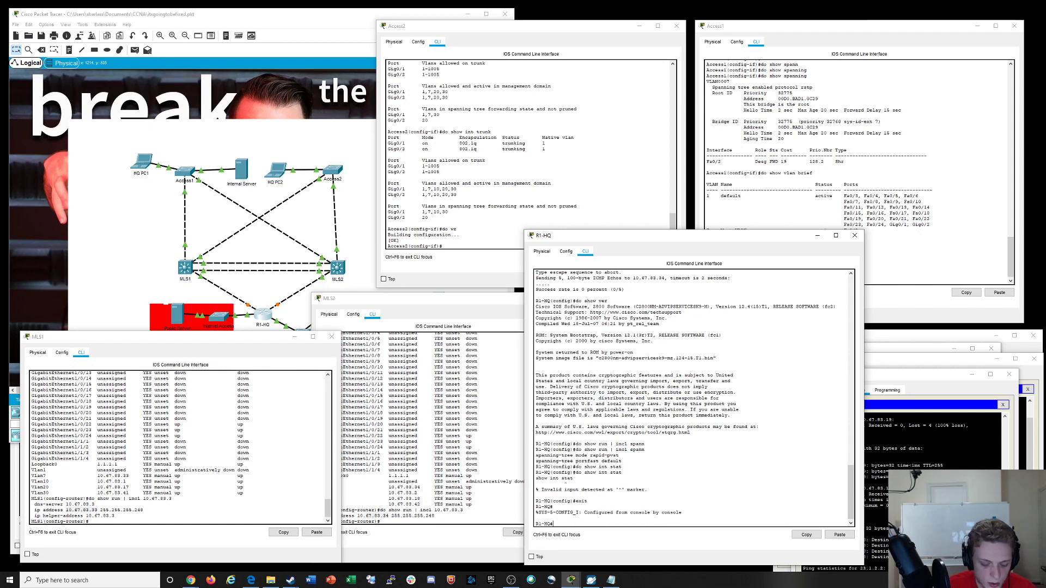
pyautogui.write('show int stat')
pyautogui.press('Return')
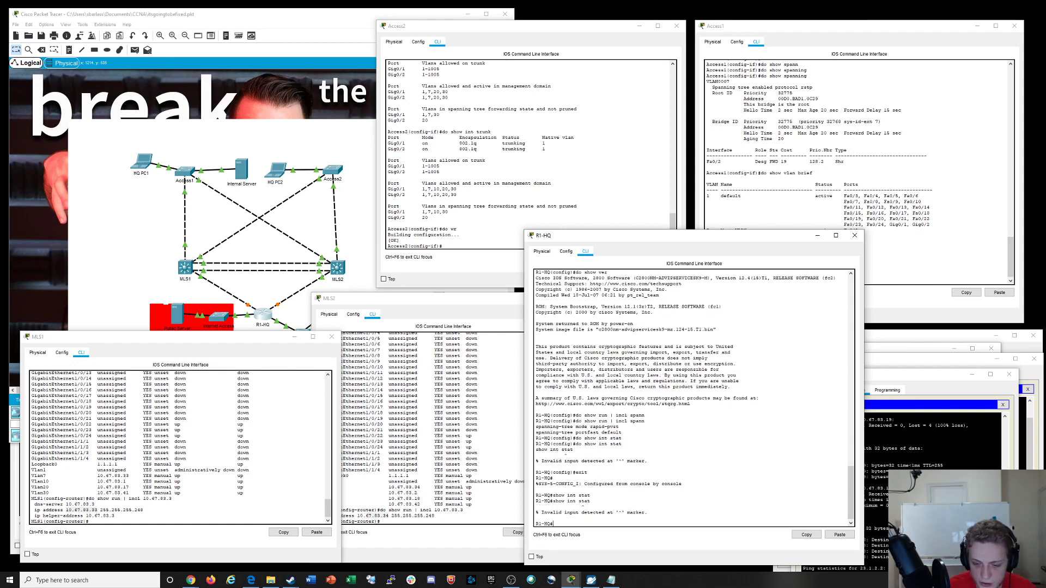
# List the show int options starting with s on R1-HQ, then run show int switchport
pyautogui.press('Up')
pyautogui.press('BackSpace')
pyautogui.write('?')
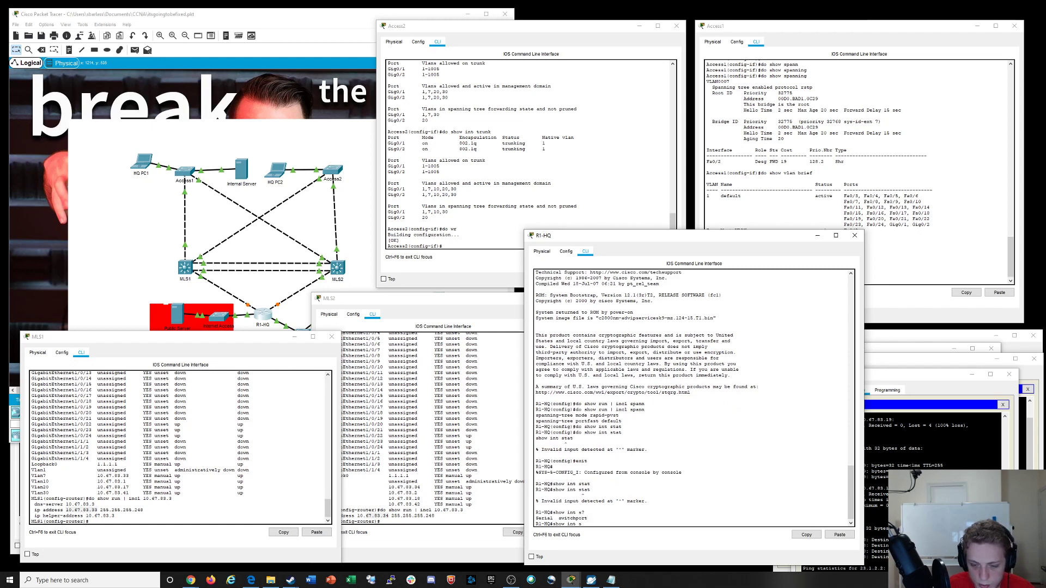
pyautogui.write('w')
pyautogui.press('Tab')
pyautogui.write('?')
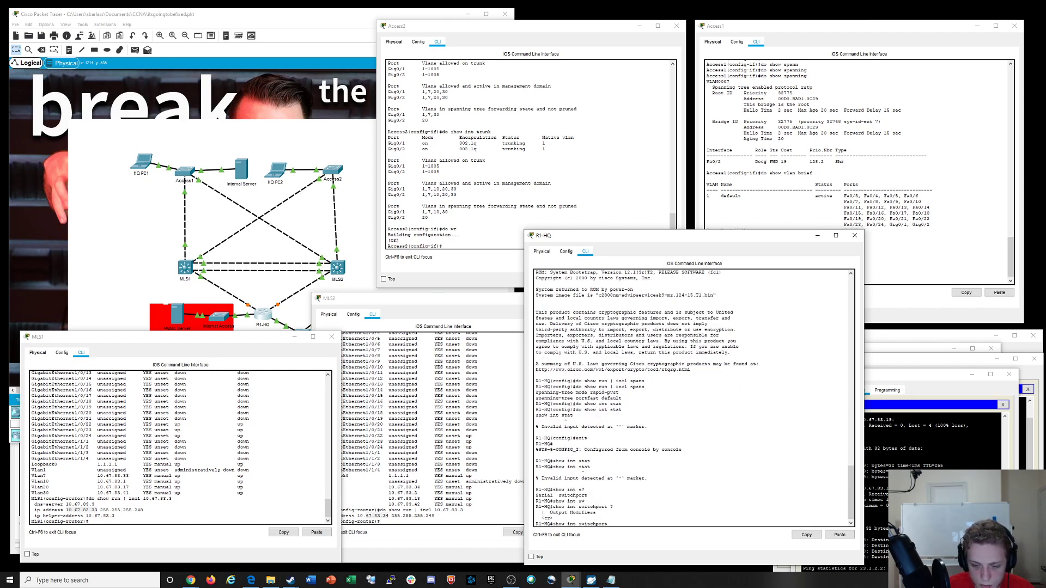
pyautogui.press('Return')
pyautogui.press('space')
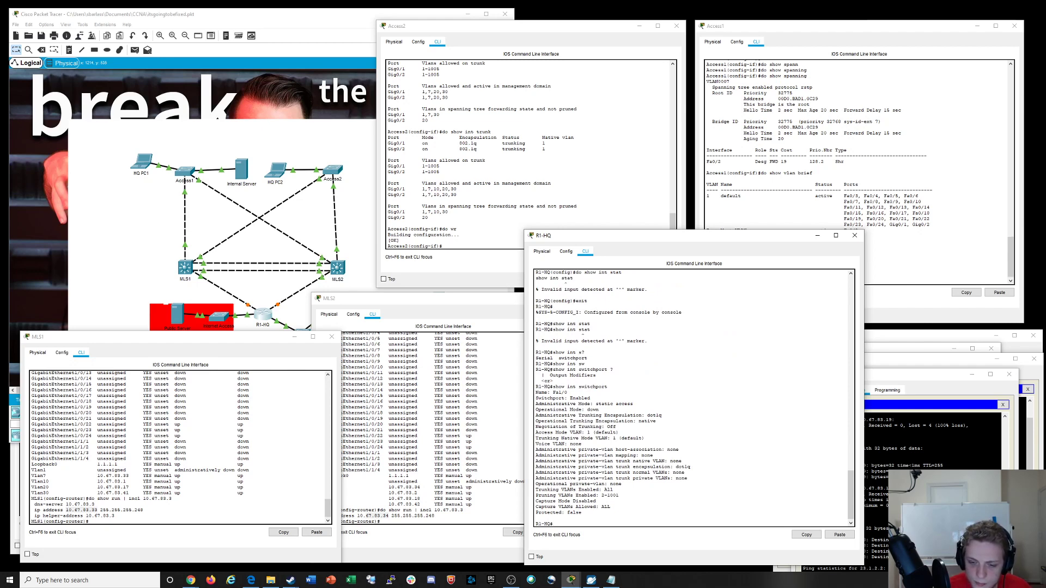
pyautogui.write('do')
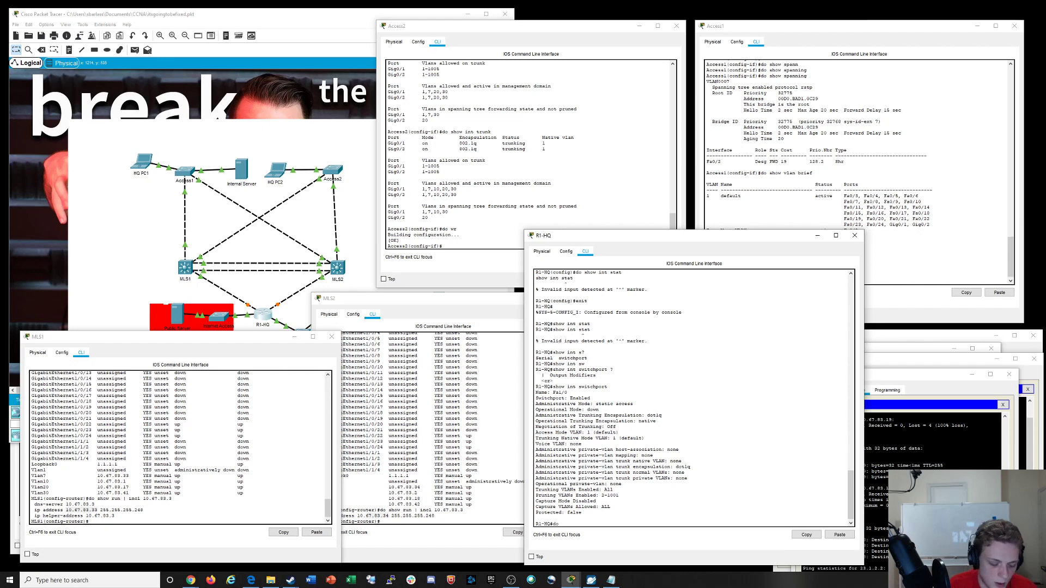
pyautogui.write(' sho')
pyautogui.press('BackSpace')
pyautogui.press('BackSpace')
pyautogui.press('BackSpace')
pyautogui.press('BackSpace')
pyautogui.press('BackSpace')
pyautogui.press('BackSpace')
# Display R1-HQ's running configuration from interface 0/1 onward with show run | beg 0/1, paging as far as the OSPF section
pyautogui.write('show r')
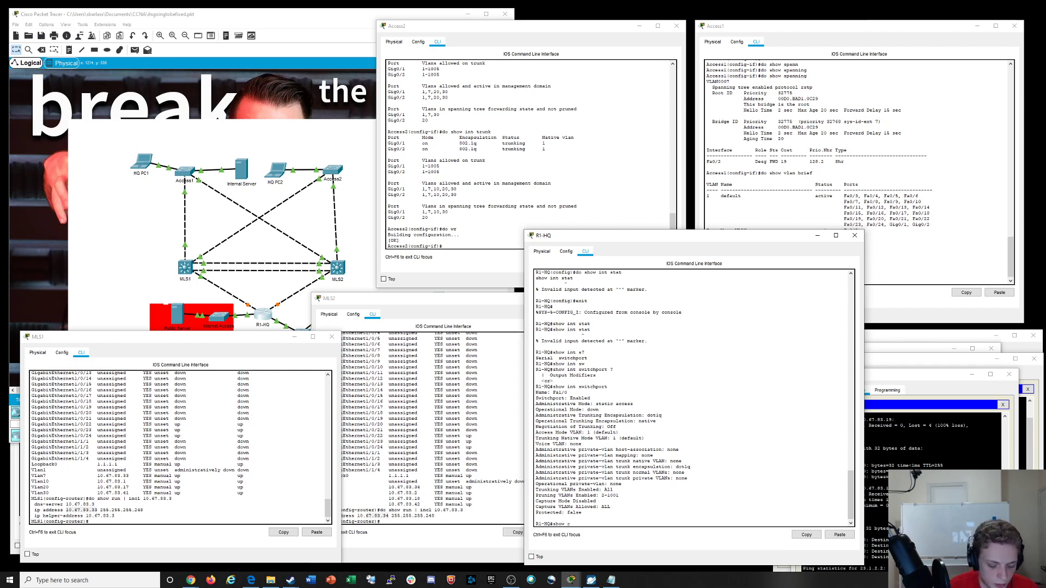
pyautogui.write('un | beg 0/1')
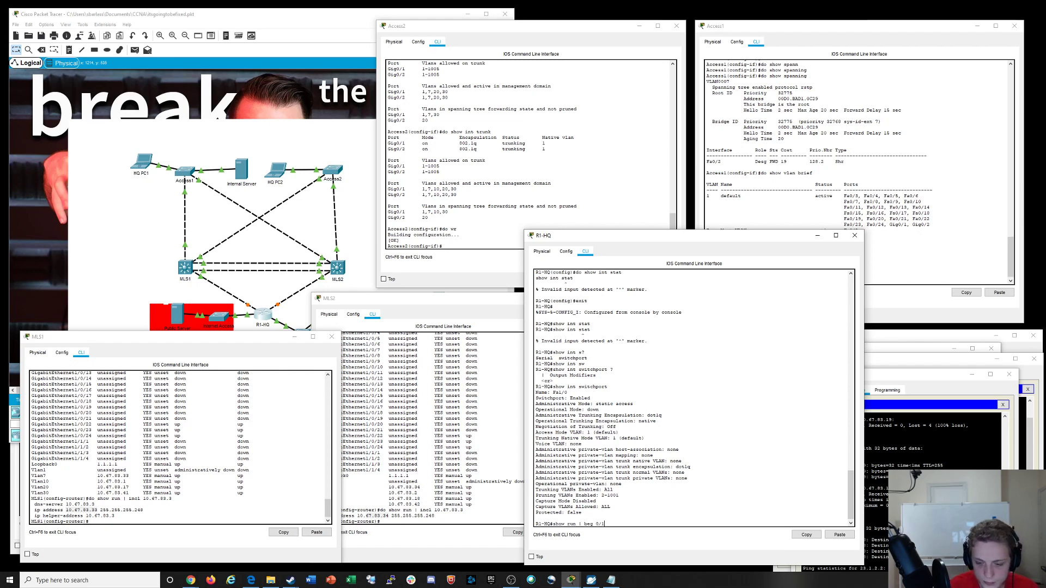
pyautogui.press('Return')
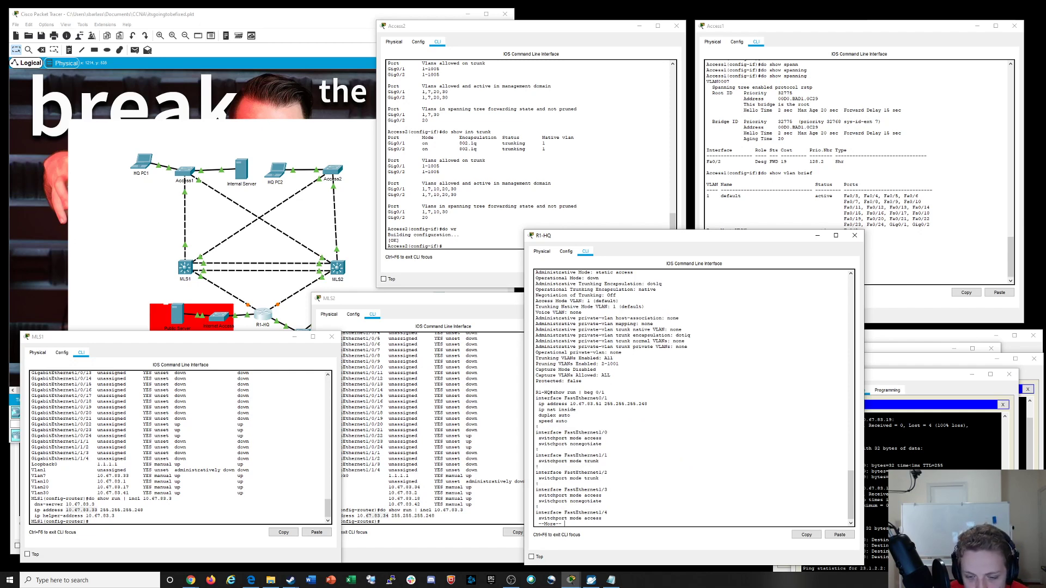
pyautogui.press('space')
pyautogui.press('space')
pyautogui.press('space')
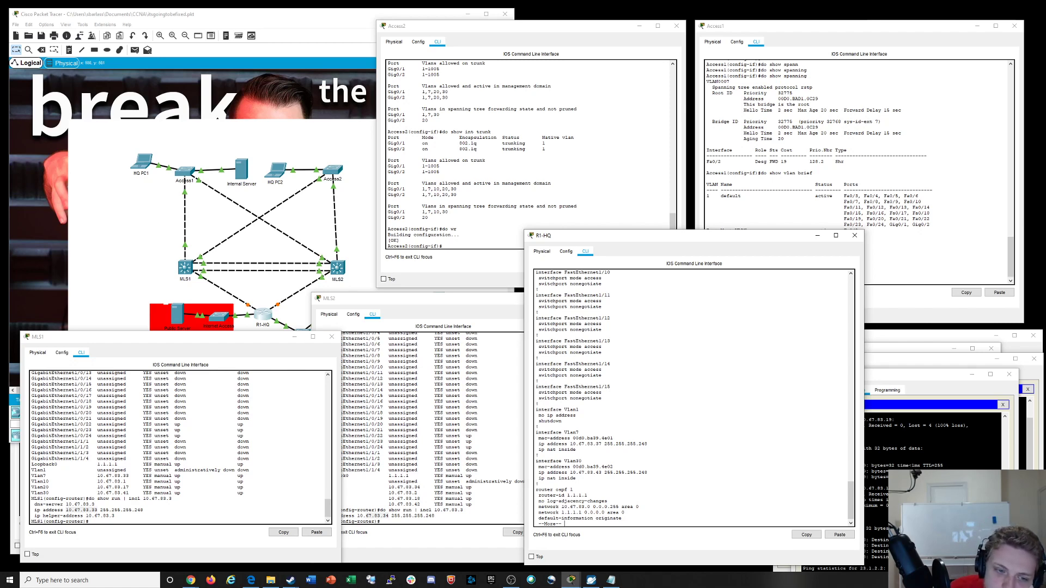
# Examine the switchport settings of FastEthernet1/1 and FastEthernet1/2 and the Vlan7 interface in R1-HQ's running configuration
pyautogui.scroll(12, 691, 397)
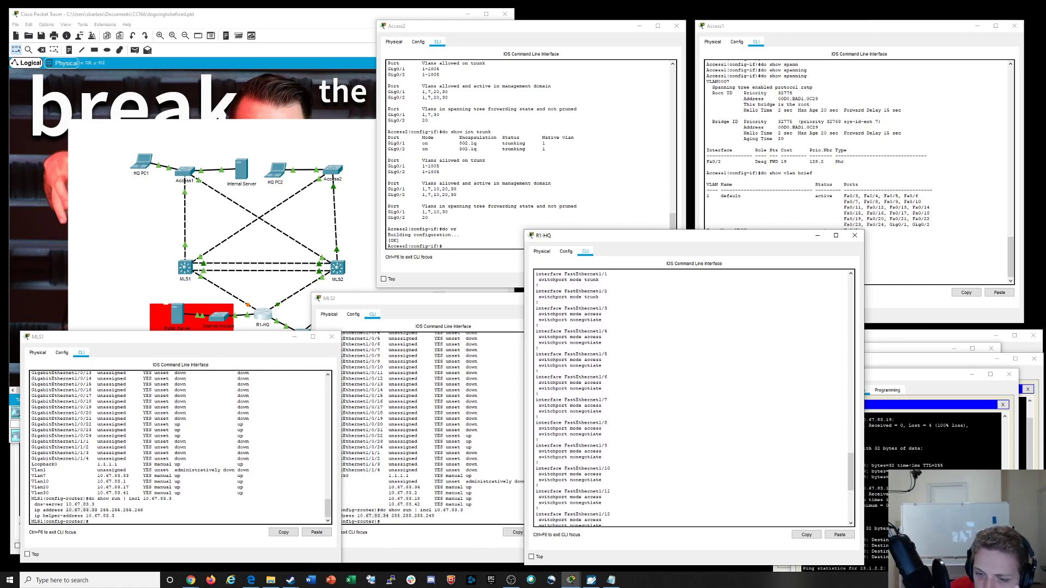
pyautogui.scroll(1, 692, 397)
pyautogui.moveTo(599, 347); pyautogui.dragTo(536, 322)
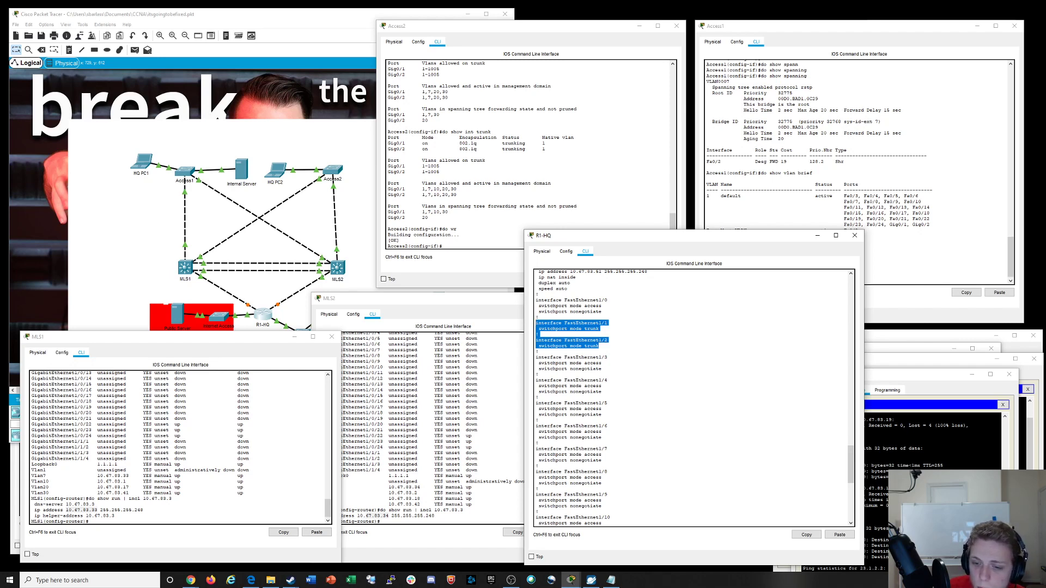
pyautogui.scroll(3, 692, 398)
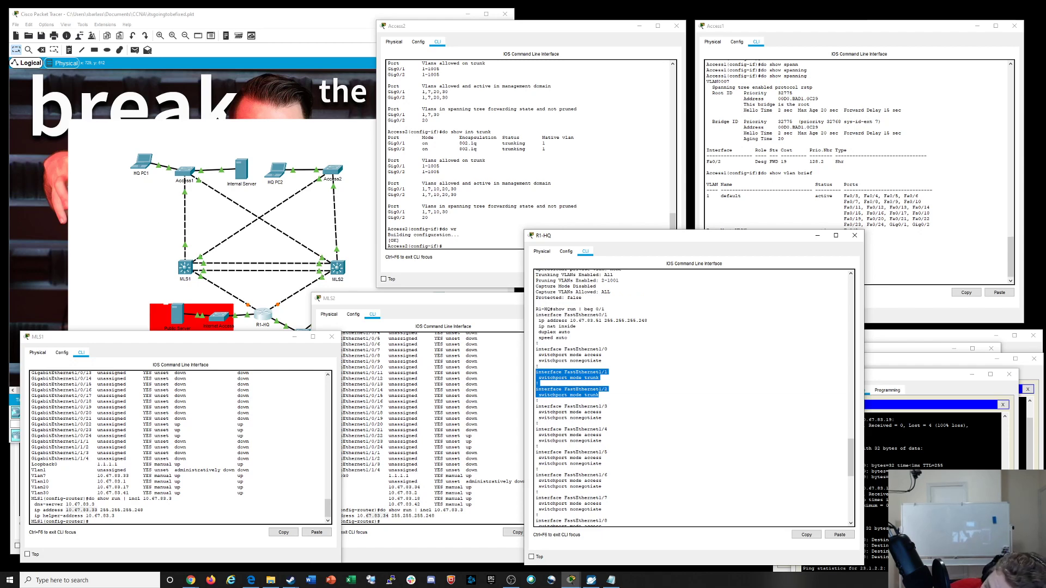
pyautogui.scroll(-15, 692, 398)
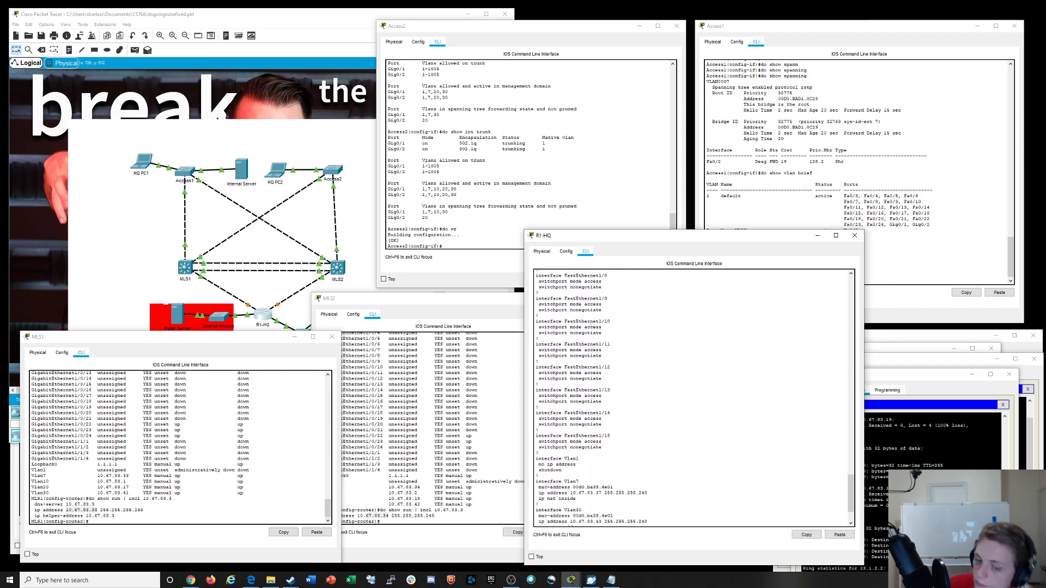
# Leave the running configuration and run show ip int brief on R1-HQ, checking the FastEthernet1/1 and FastEthernet1/2 lines
pyautogui.press('q')
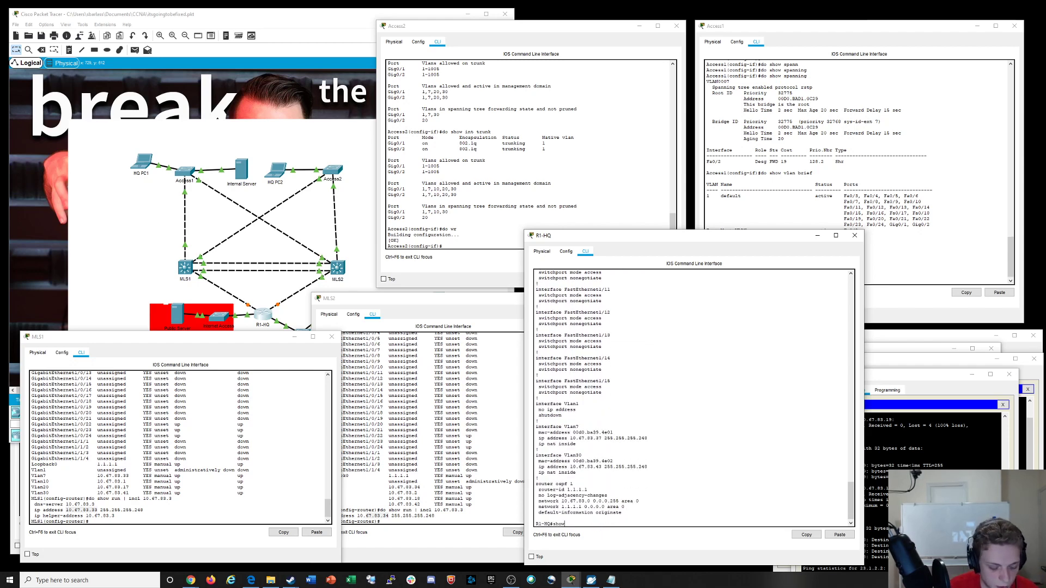
pyautogui.write('show ip int brief')
pyautogui.press('Return')
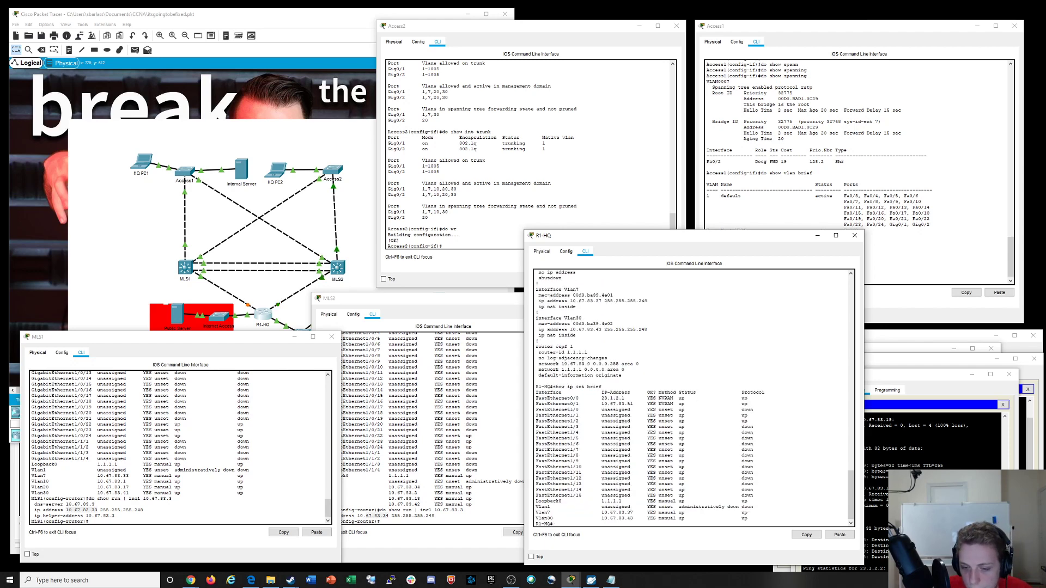
pyautogui.moveTo(567, 415); pyautogui.dragTo(750, 421)
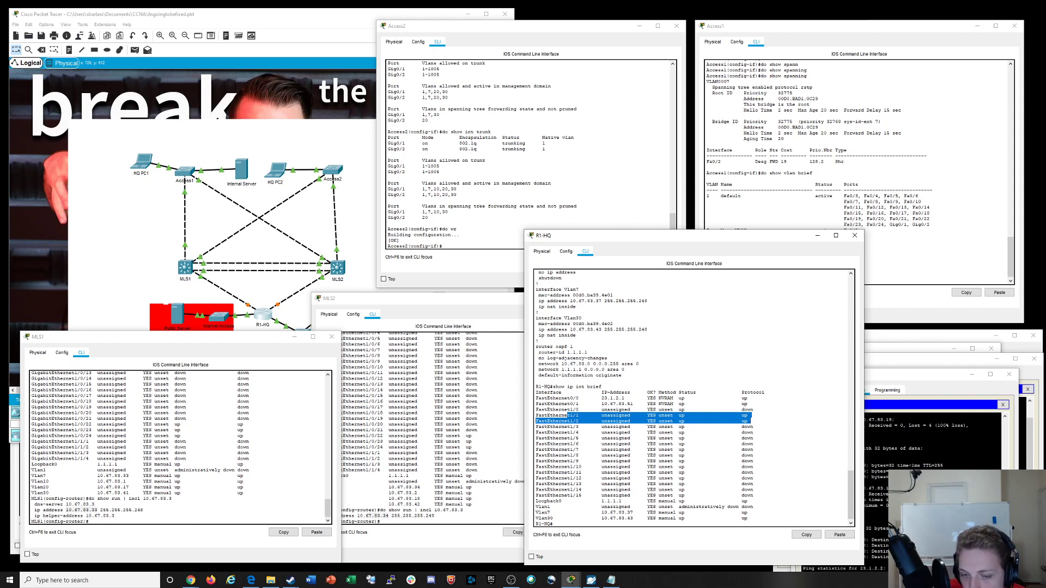
pyautogui.click(750, 421)
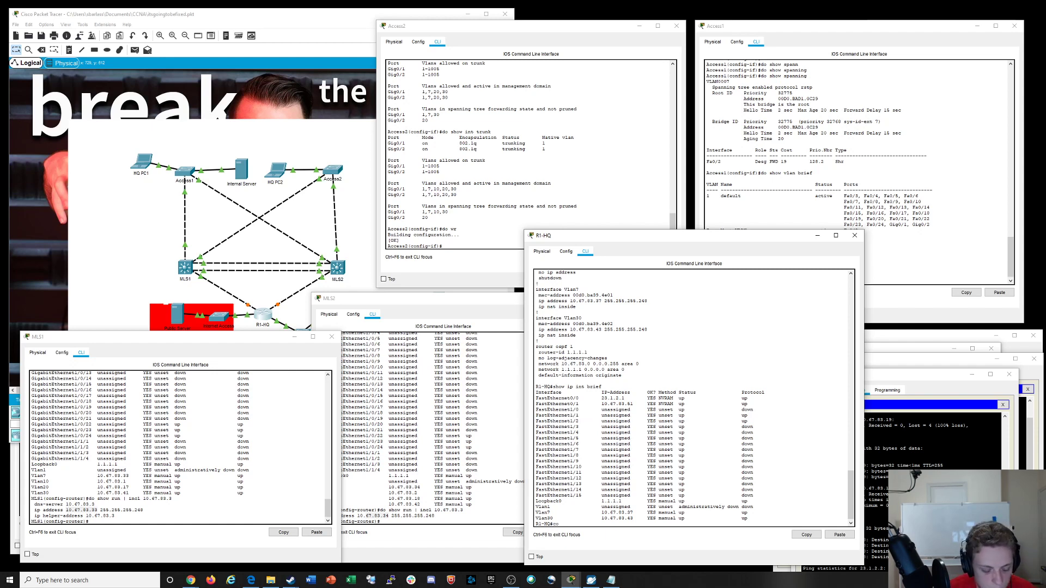
# Enter interface configuration mode for FastEthernet1/1 on R1-HQ
pyautogui.write('conf t')
pyautogui.press('Return')
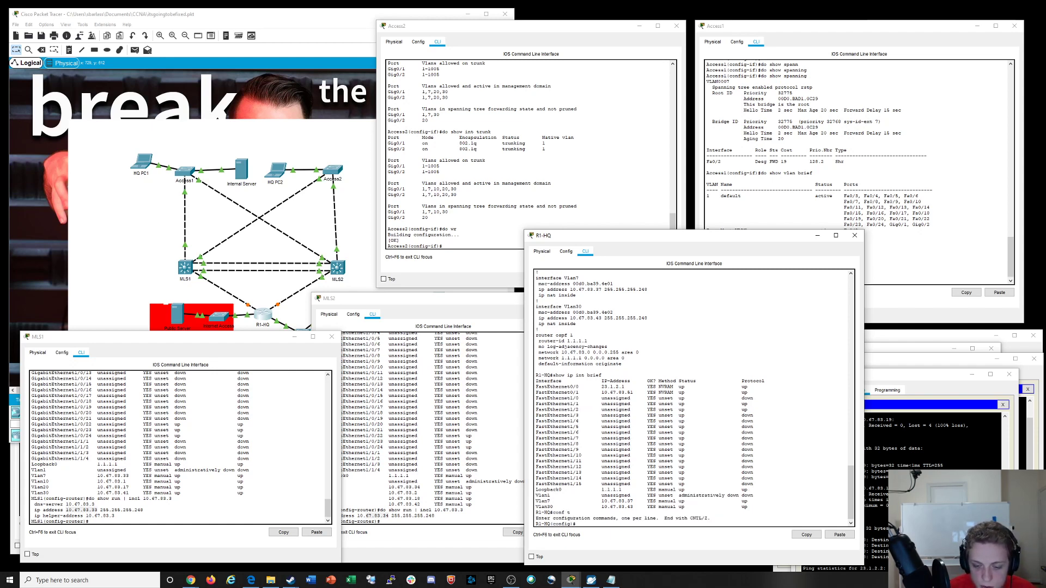
pyautogui.write('int g1')
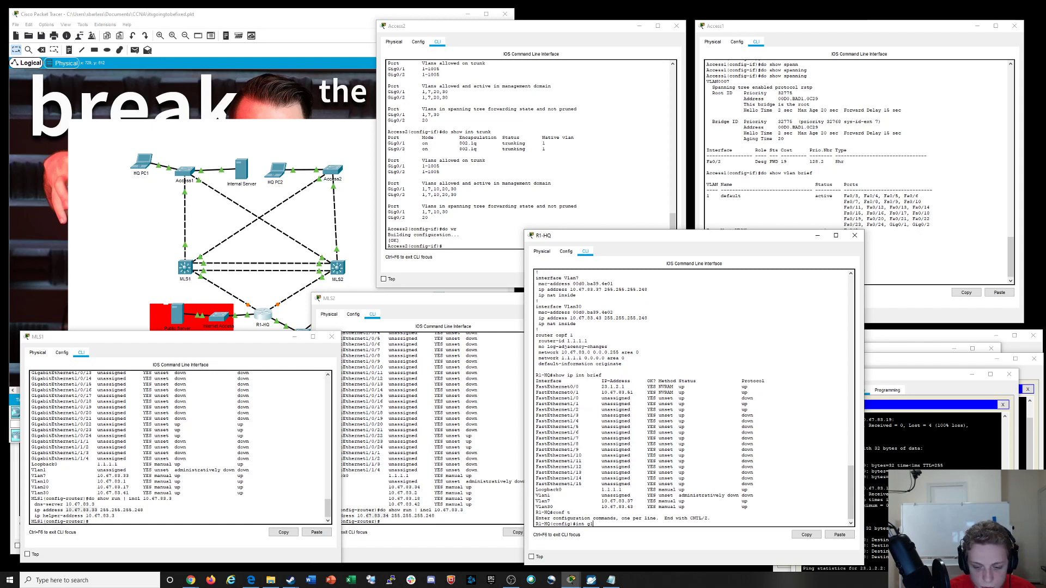
pyautogui.write('/1')
pyautogui.press('Return')
pyautogui.write('int f1/1')
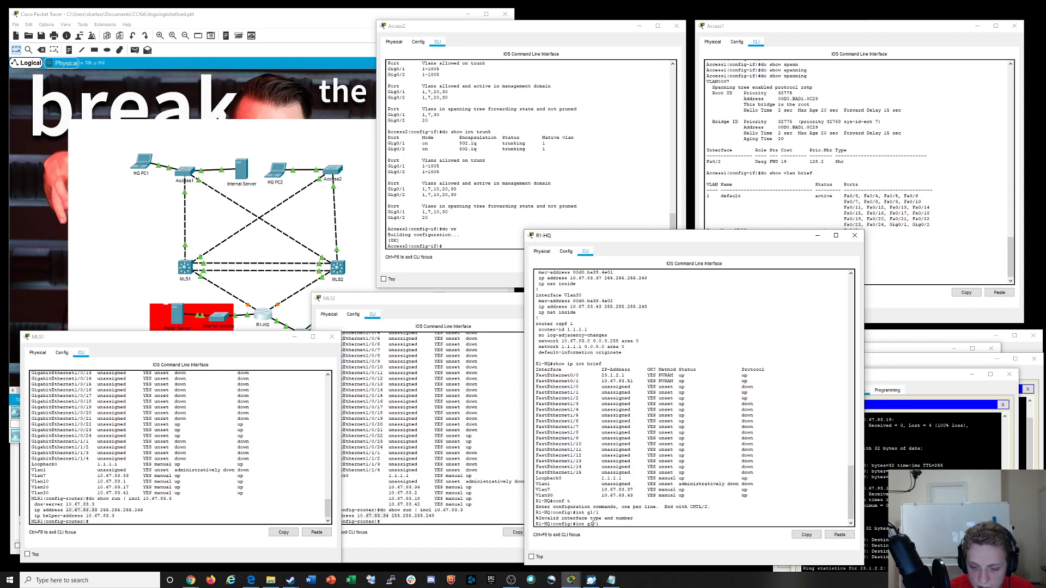
pyautogui.press('Return')
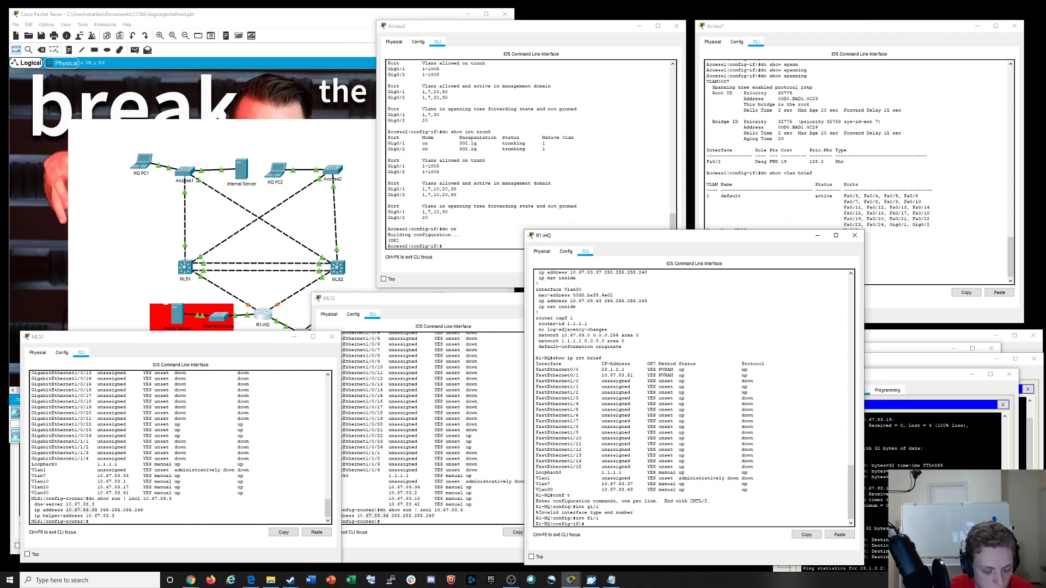
# List the available switchport trunk options for FastEthernet1/1, then clear the command line
pyautogui.write('swit')
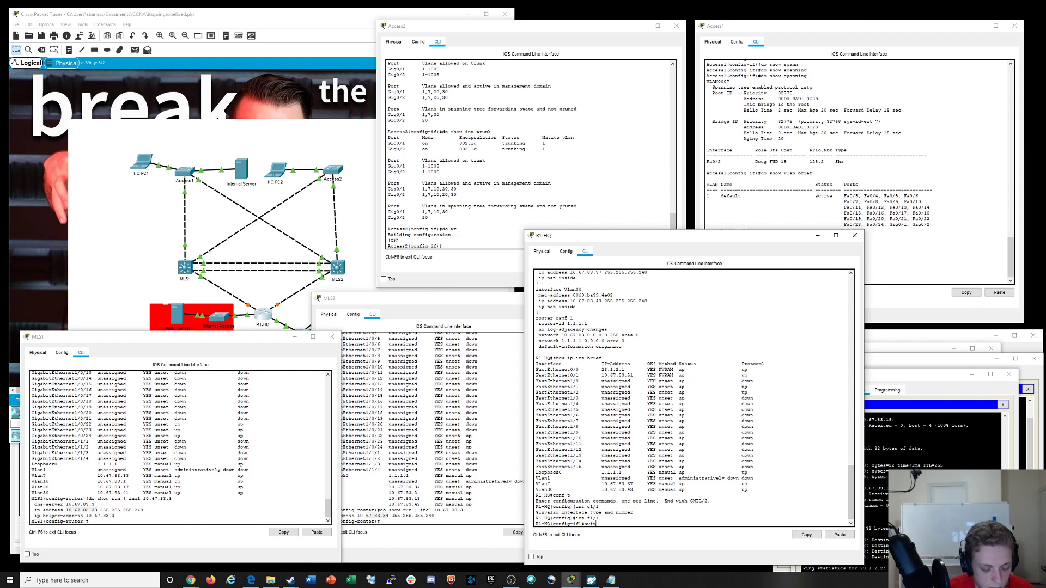
pyautogui.write('ch trun')
pyautogui.press('Tab')
pyautogui.write('?')
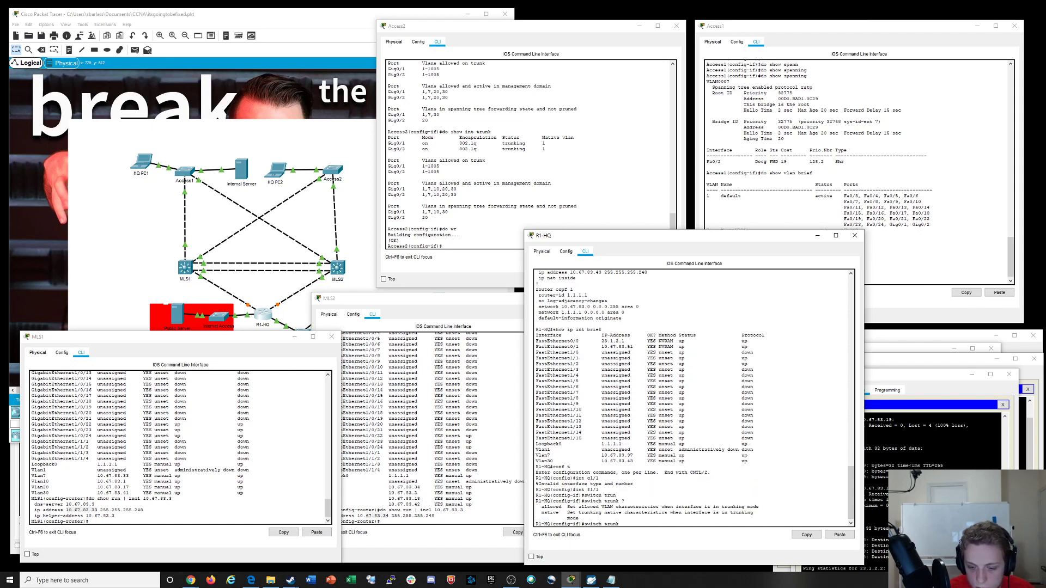
pyautogui.press('BackSpace')
pyautogui.press('BackSpace')
pyautogui.press('BackSpace')
pyautogui.press('BackSpace')
pyautogui.press('BackSpace')
pyautogui.press('BackSpace')
pyautogui.press('BackSpace')
pyautogui.press('BackSpace')
pyautogui.press('BackSpace')
pyautogui.press('BackSpace')
pyautogui.press('BackSpace')
pyautogui.press('BackSpace')
pyautogui.press('BackSpace')
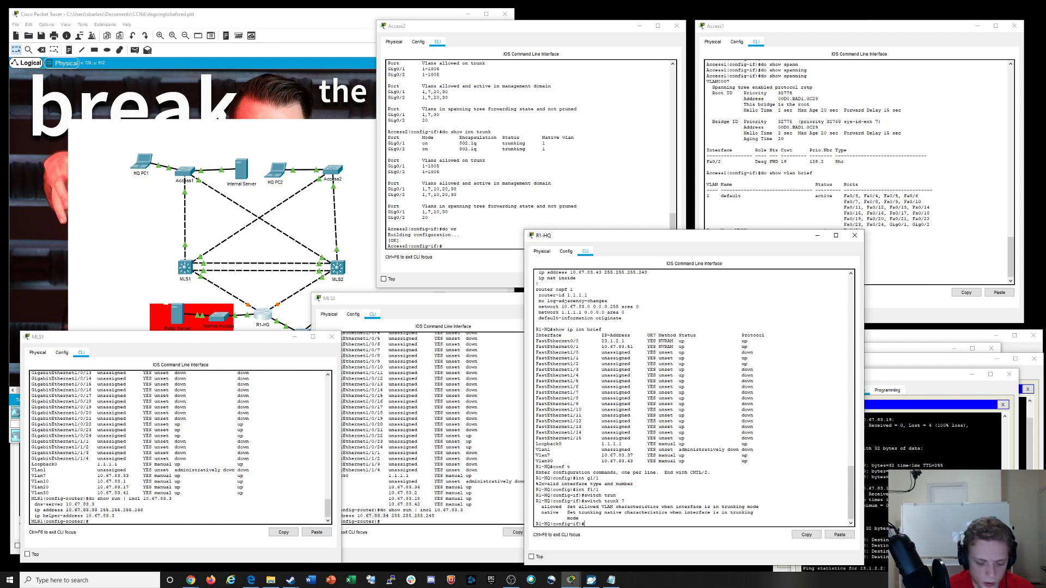
# Display R1-HQ's trunk port status with do show int trun from interface configuration mode
pyautogui.write('show')
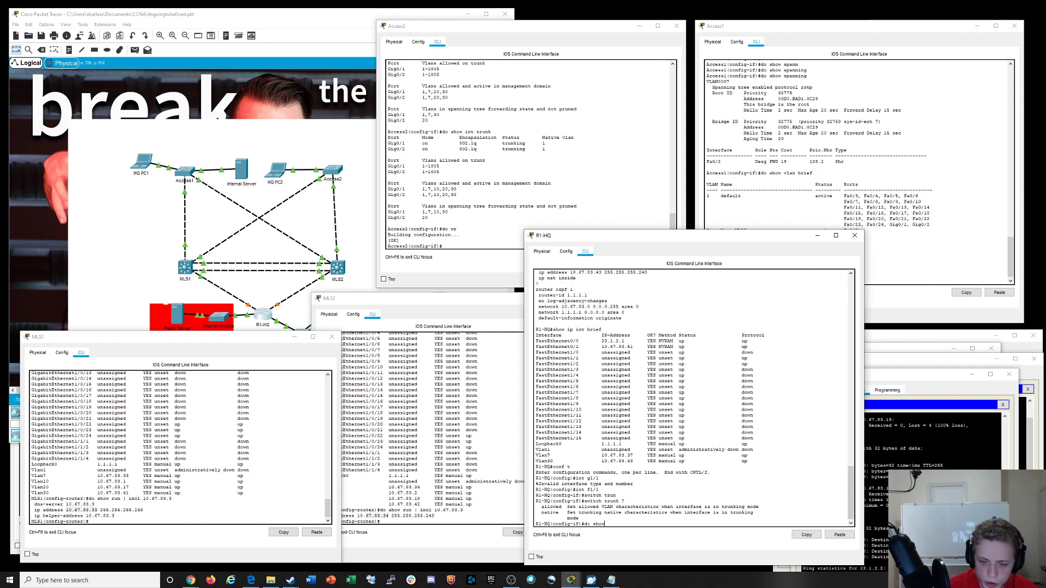
pyautogui.write(' int trun')
pyautogui.press('Tab')
pyautogui.press('Return')
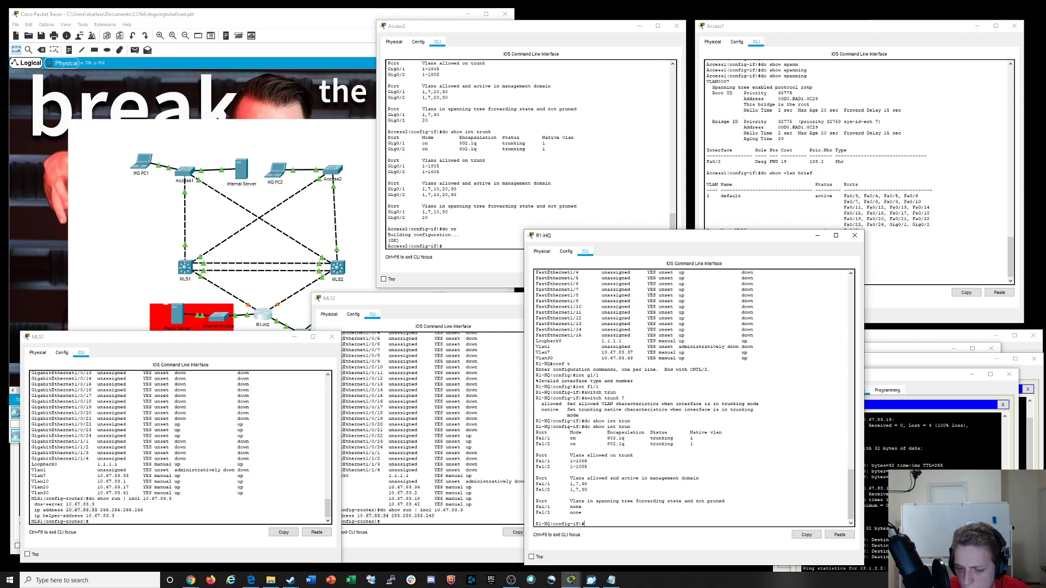
# Try to display the spanning-tree status on R1-HQ from interface configuration mode
pyautogui.write('donshow')
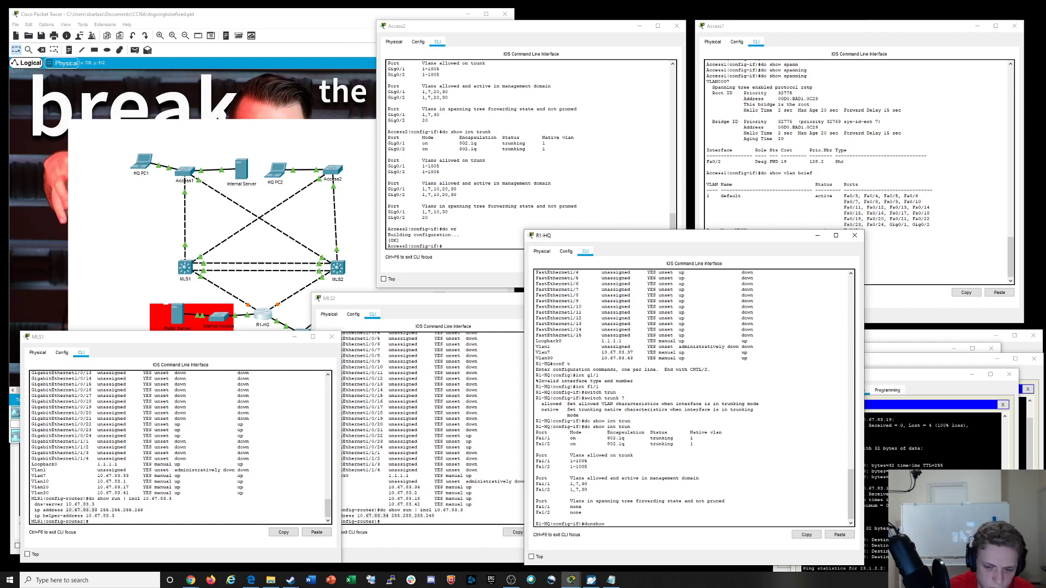
pyautogui.write(' span')
pyautogui.press('Return')
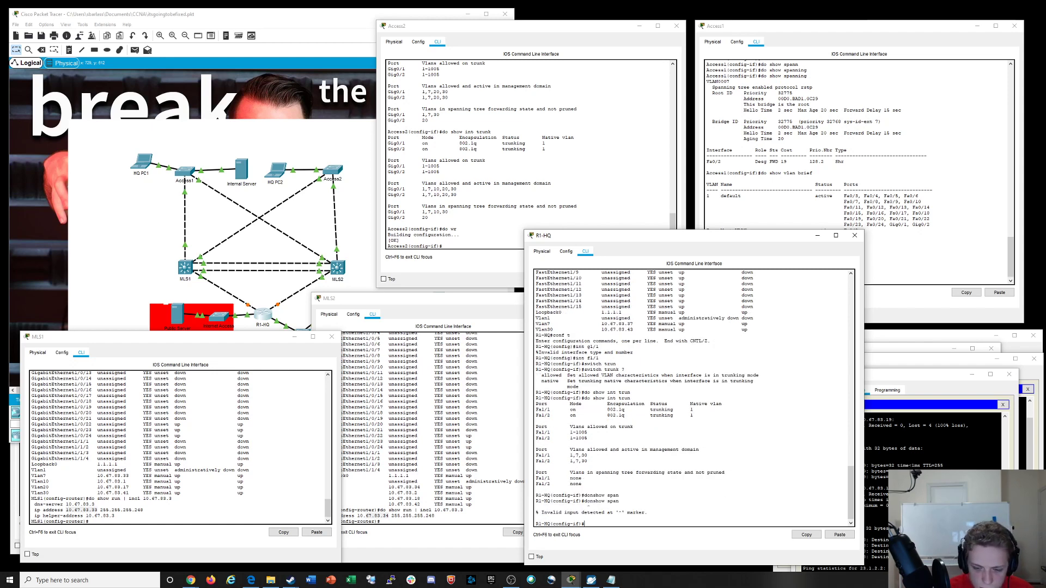
# Exit to privileged mode on R1-HQ and run show spanning-tree, paging through the output for all VLANs
pyautogui.write('exit')
pyautogui.press('Return')
pyautogui.write('exit')
pyautogui.press('Return')
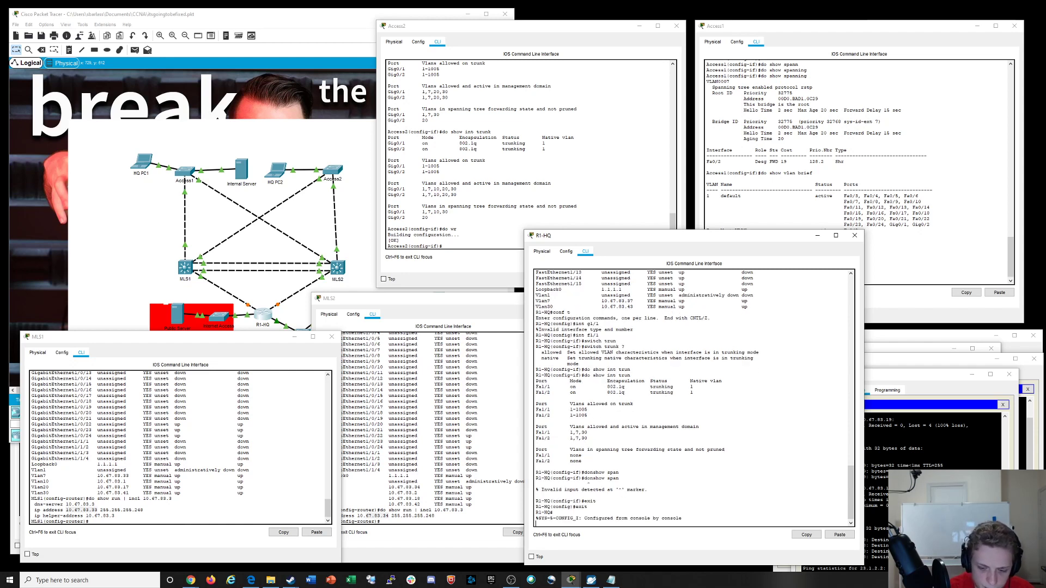
pyautogui.write('show span')
pyautogui.press('Tab')
pyautogui.press('Return')
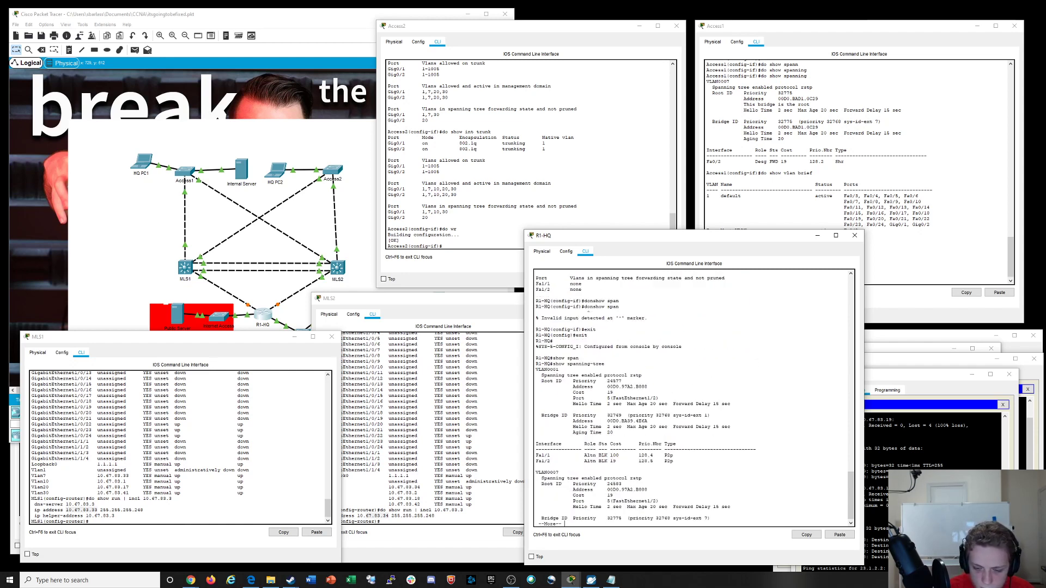
pyautogui.press('space')
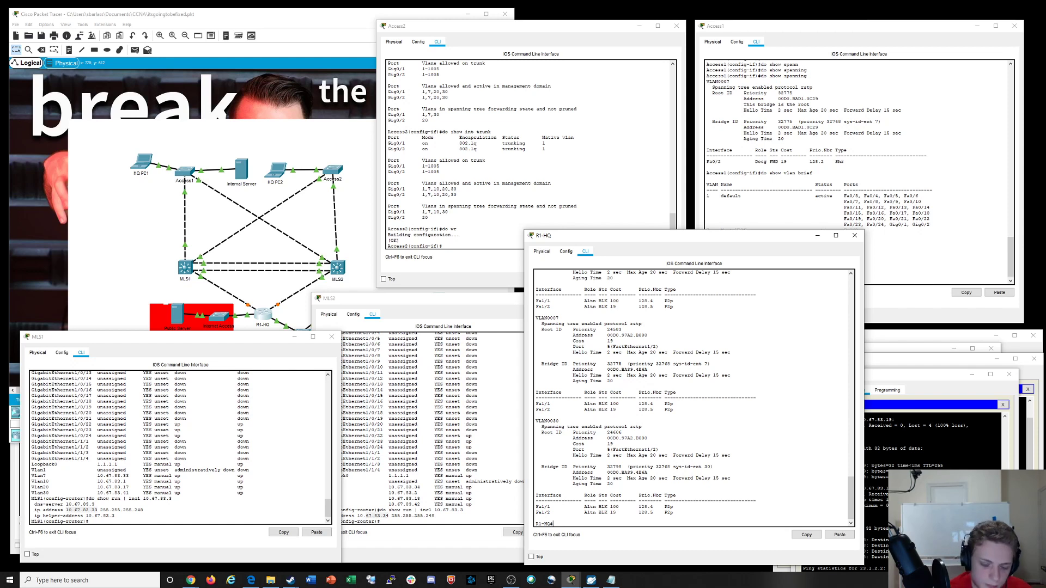
# Filter R1-HQ's running configuration for spanning-tree lines with show run | incl spann
pyautogui.write('dop')
pyautogui.write('sho')
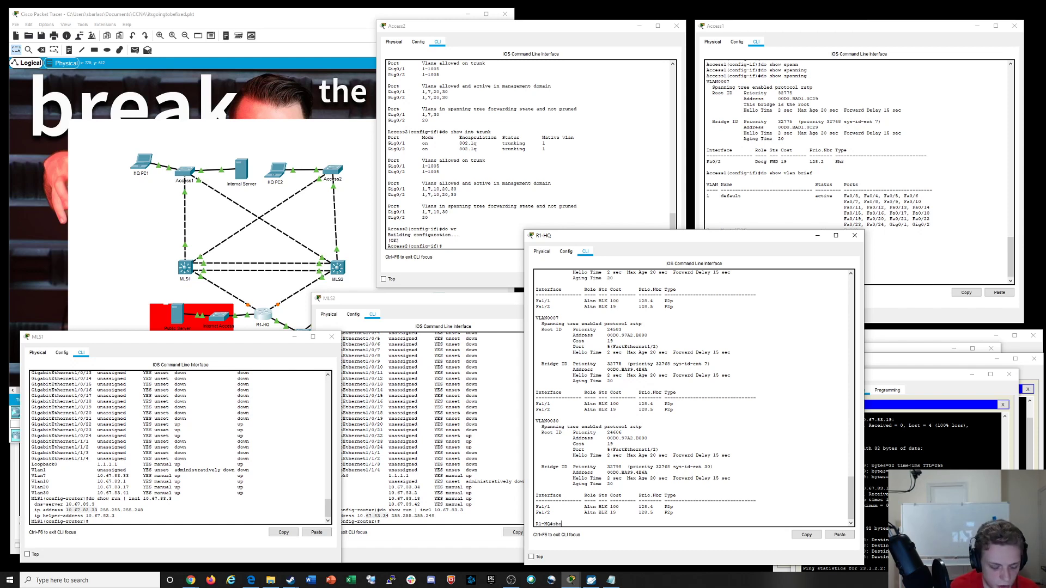
pyautogui.write('w run | incl s')
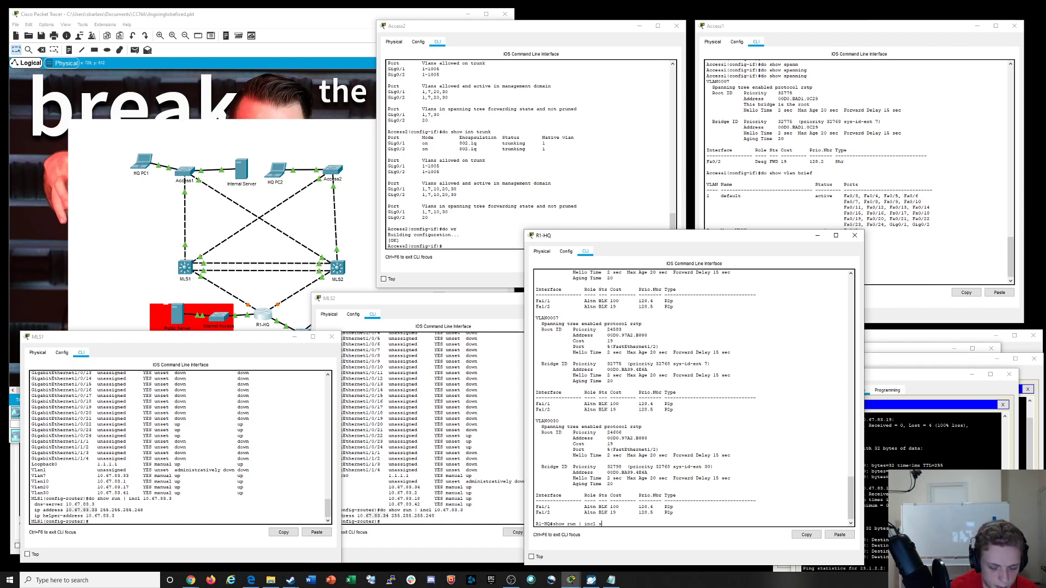
pyautogui.write('pann')
pyautogui.press('Return')
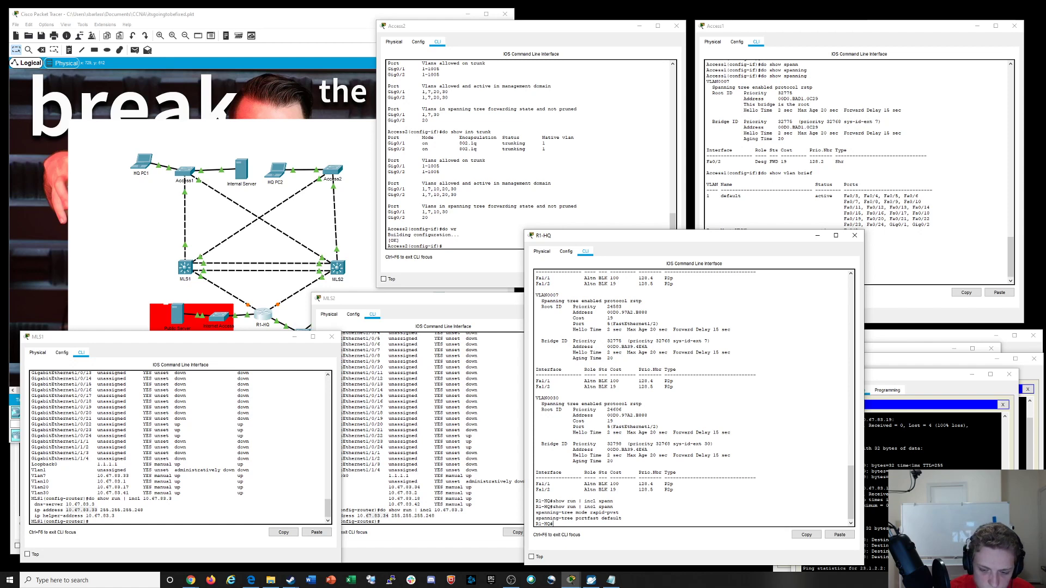
# Clear the recalled command and enter global configuration mode on R1-HQ with conf t
pyautogui.press('Up')
pyautogui.press('BackSpace')
pyautogui.press('BackSpace')
pyautogui.press('BackSpace')
pyautogui.press('BackSpace')
pyautogui.press('BackSpace')
pyautogui.press('BackSpace')
pyautogui.press('BackSpace')
pyautogui.press('BackSpace')
pyautogui.press('BackSpace')
pyautogui.press('BackSpace')
pyautogui.press('BackSpace')
pyautogui.press('BackSpace')
pyautogui.write('conf t')
pyautogui.press('Return')
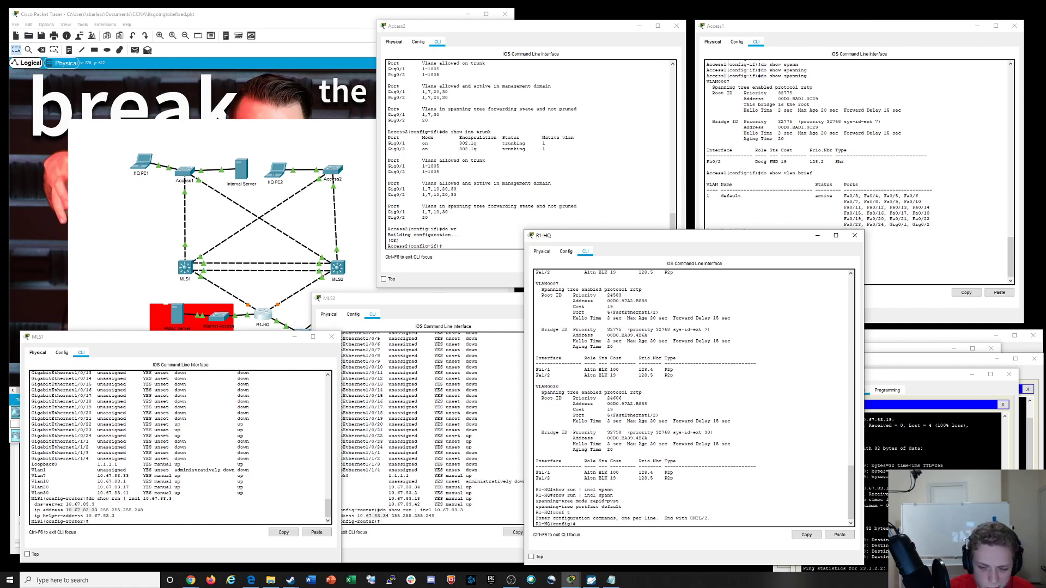
# Try to look up spanning-tree commands under interface vlan 7 on R1-HQ, then return to global configuration mode
pyautogui.write('int vlan 7')
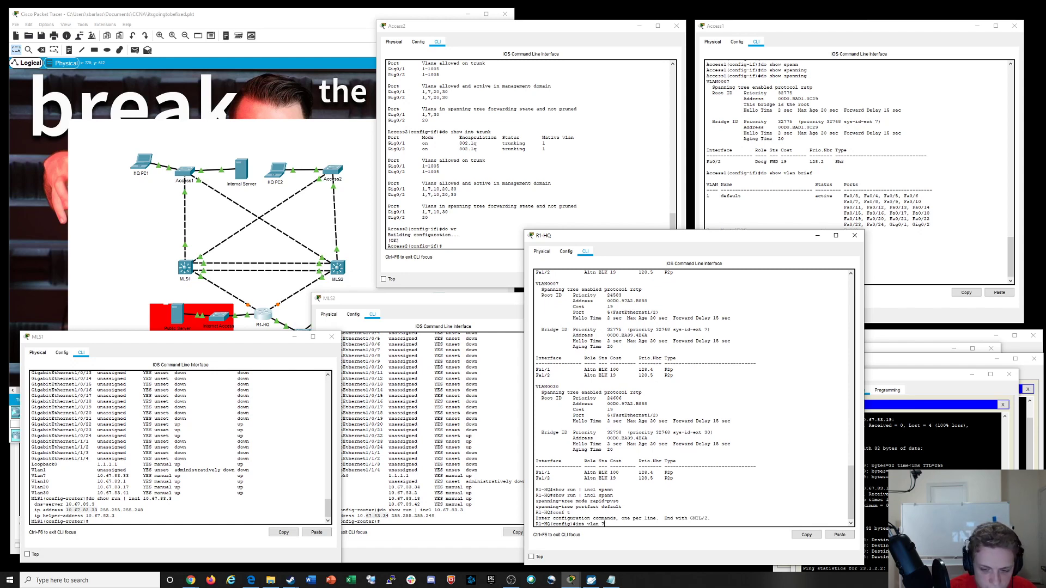
pyautogui.press('Return')
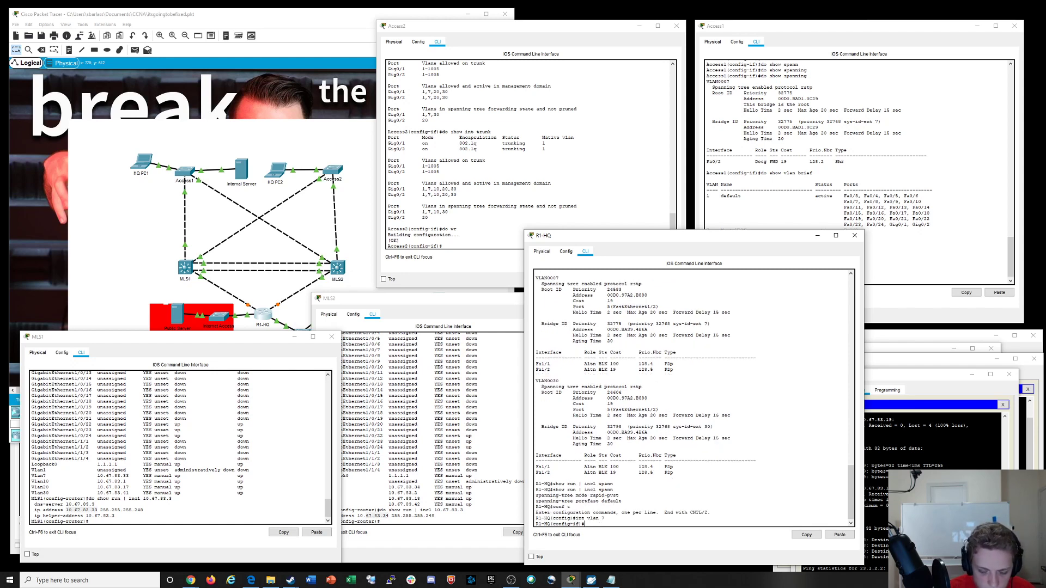
pyautogui.write('s')
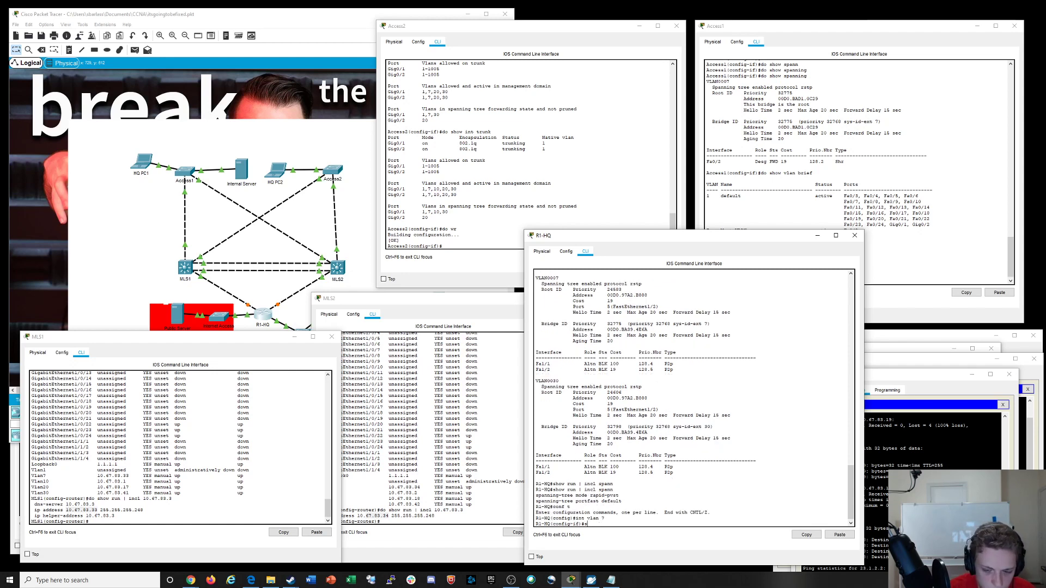
pyautogui.write('pan')
pyautogui.press('Tab')
pyautogui.write('n')
pyautogui.press('Tab')
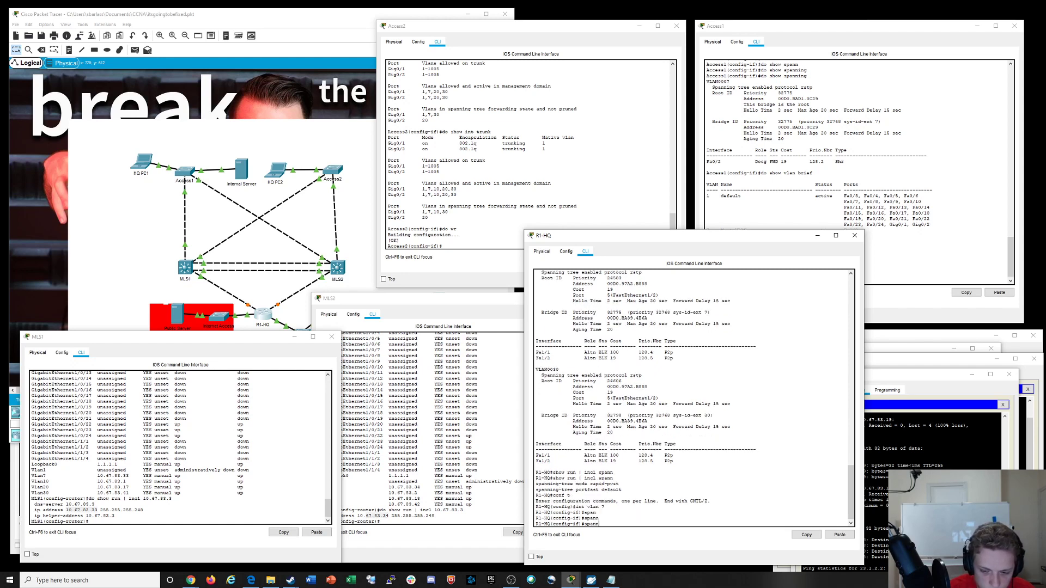
pyautogui.write('??')
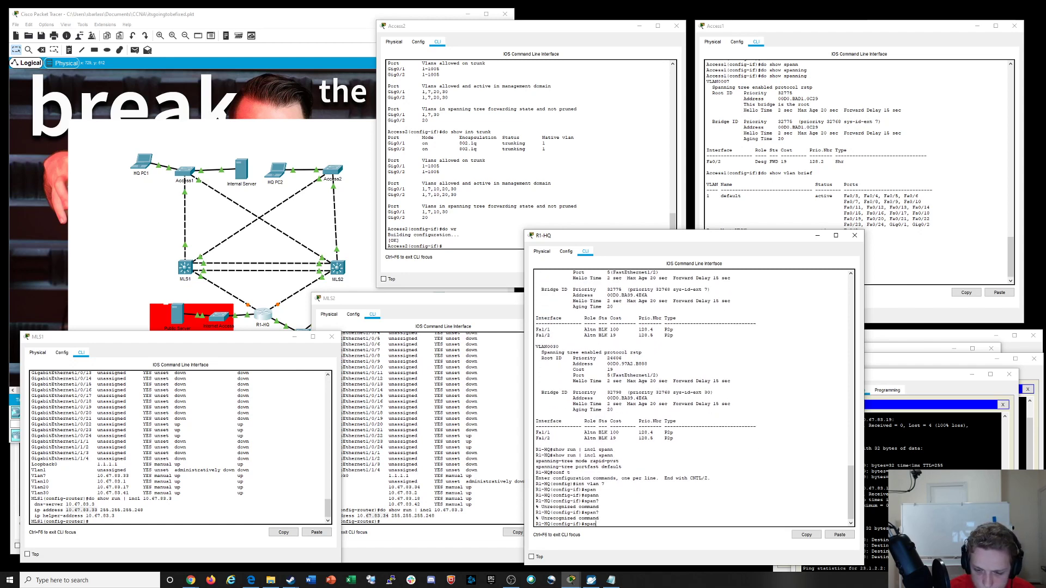
pyautogui.press('BackSpace')
pyautogui.press('BackSpace')
pyautogui.press('BackSpace')
pyautogui.write('exit')
pyautogui.press('Return')
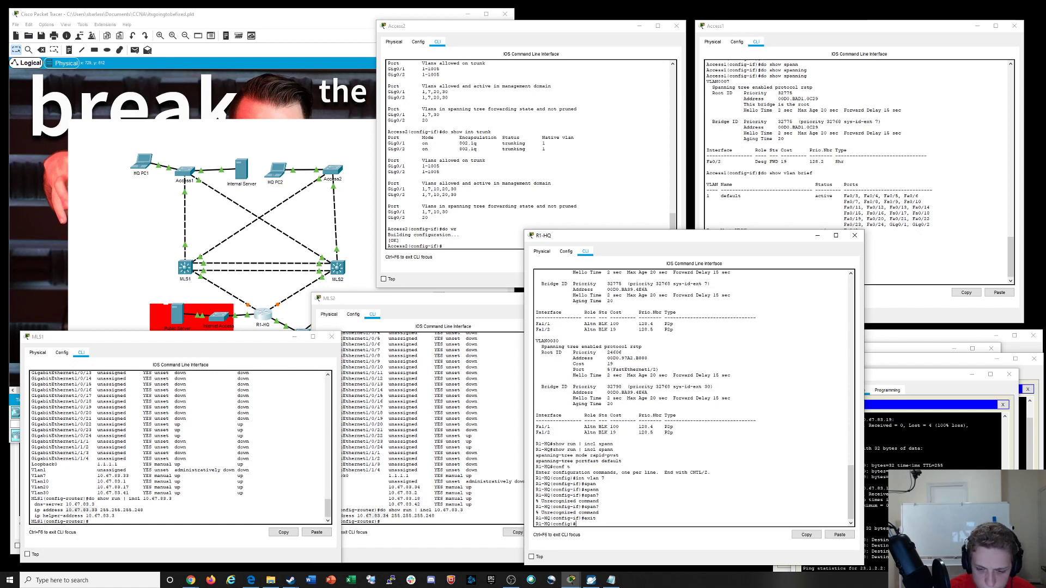
# List the global spanning-tree options on R1-HQ and disable default PortFast with no spanning-tree portfast default
pyautogui.write('span')
pyautogui.press('Tab')
pyautogui.write('?')
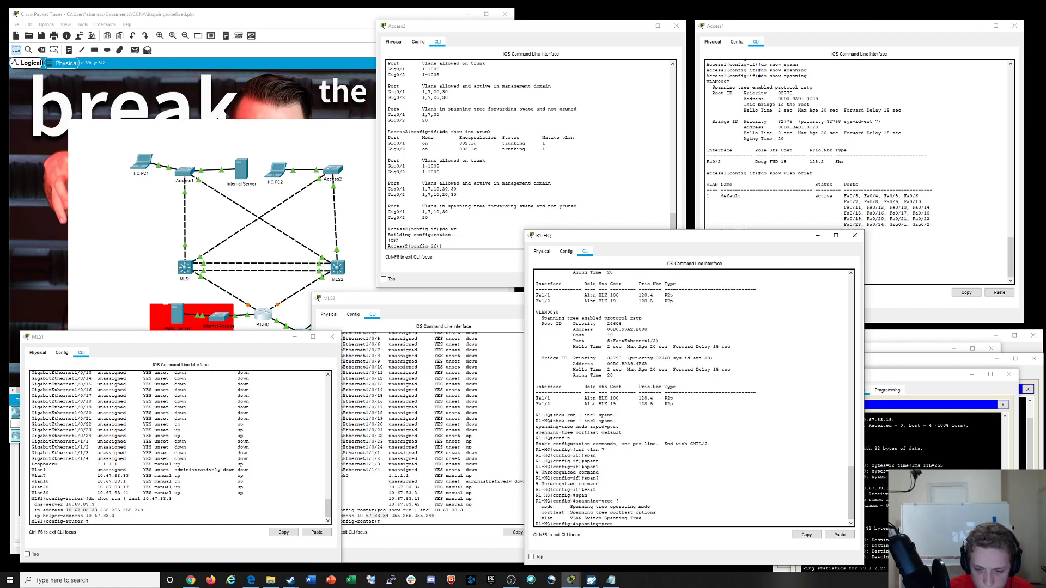
pyautogui.write('port')
pyautogui.press('Tab')
pyautogui.write('e')
pyautogui.press('Tab')
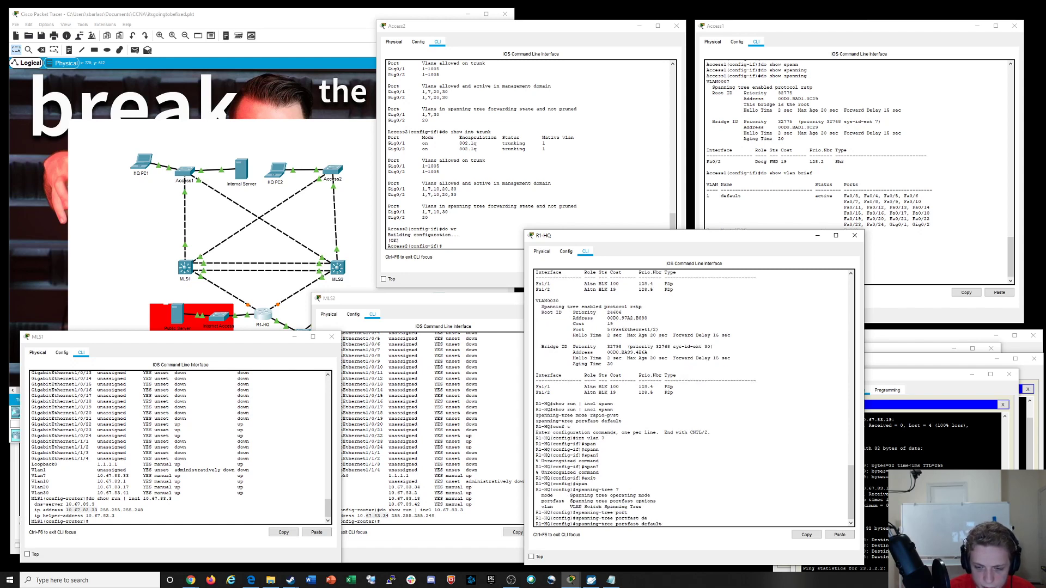
pyautogui.hotkey('ctrl', 'a')
pyautogui.write('no')
pyautogui.press('Return')
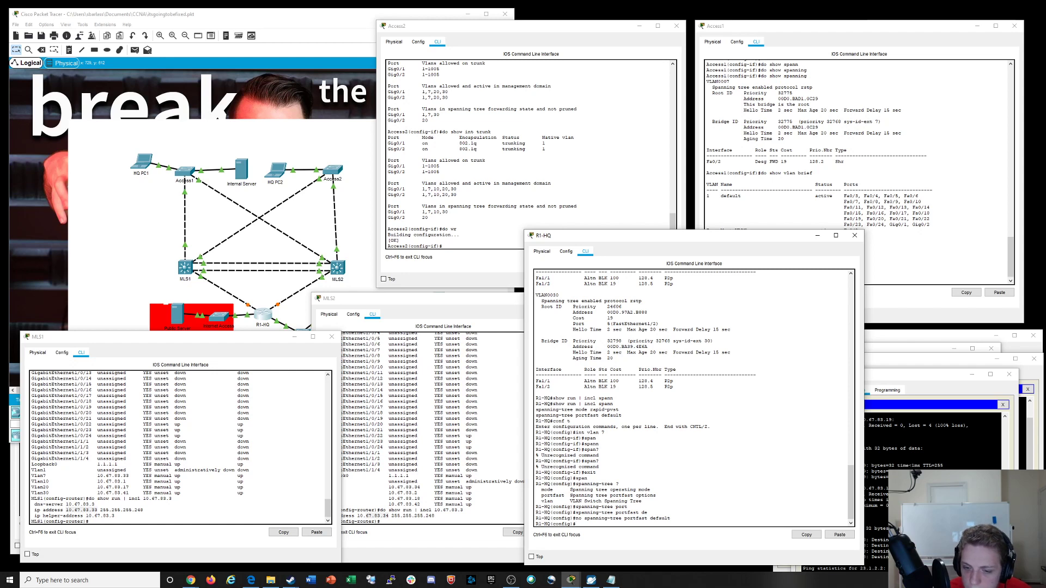
# Examine the VLAN0030 root bridge priority and protocol in R1-HQ's earlier spanning-tree output
pyautogui.scroll(4, 694, 397)
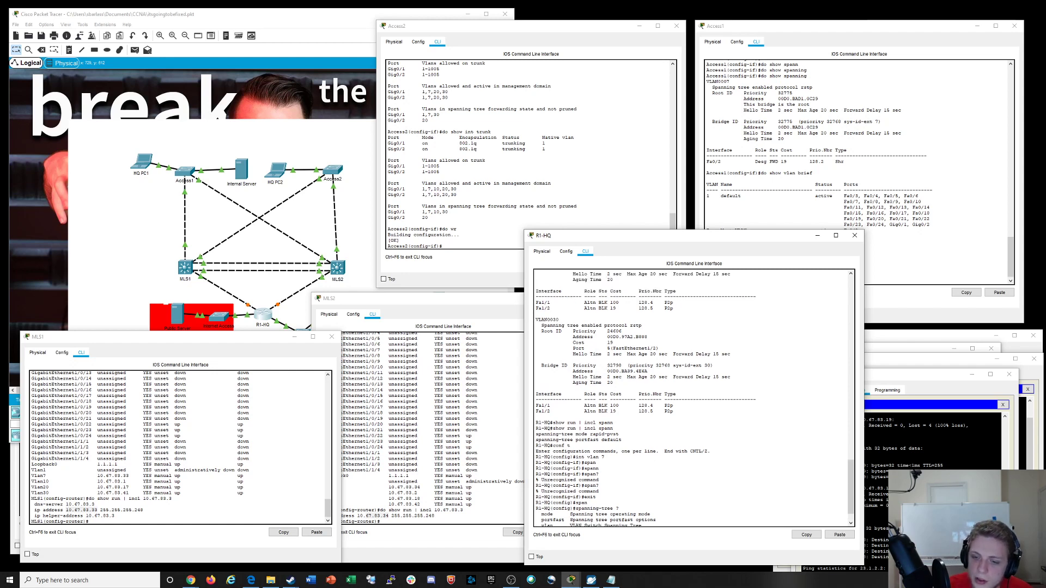
pyautogui.moveTo(642, 375); pyautogui.dragTo(597, 380)
pyautogui.doubleClick(615, 380)
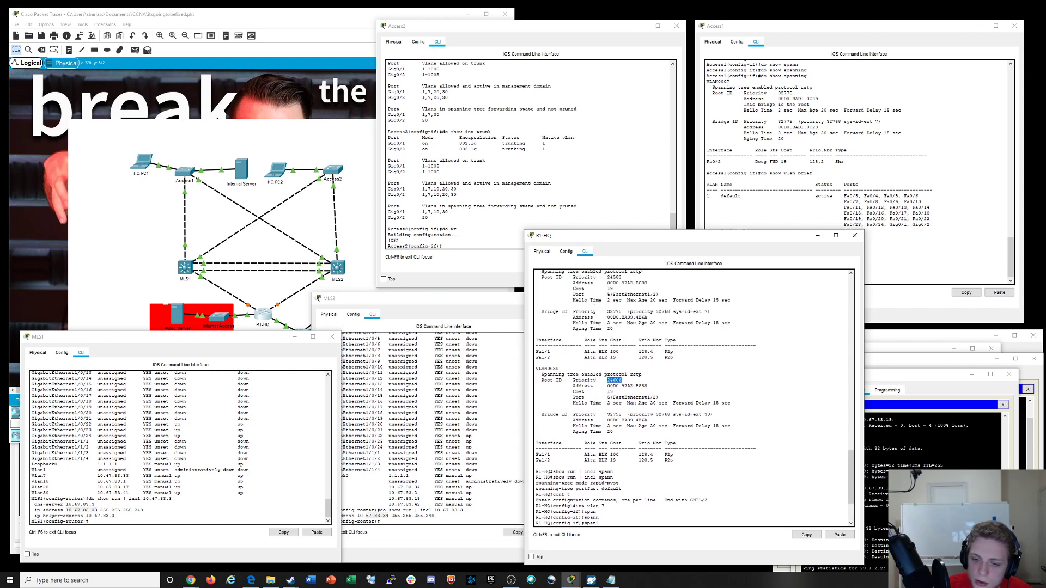
pyautogui.doubleClick(636, 375)
# Display the spanning-tree details on MLS1 with do show span
pyautogui.click(232, 435)
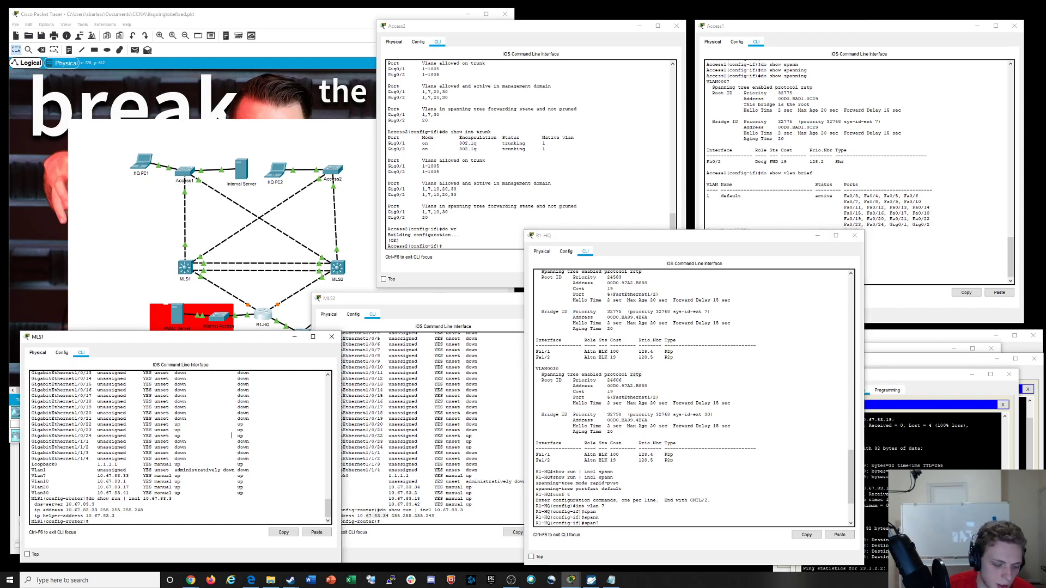
pyautogui.write('do show span')
pyautogui.press('Return')
pyautogui.press('Up')
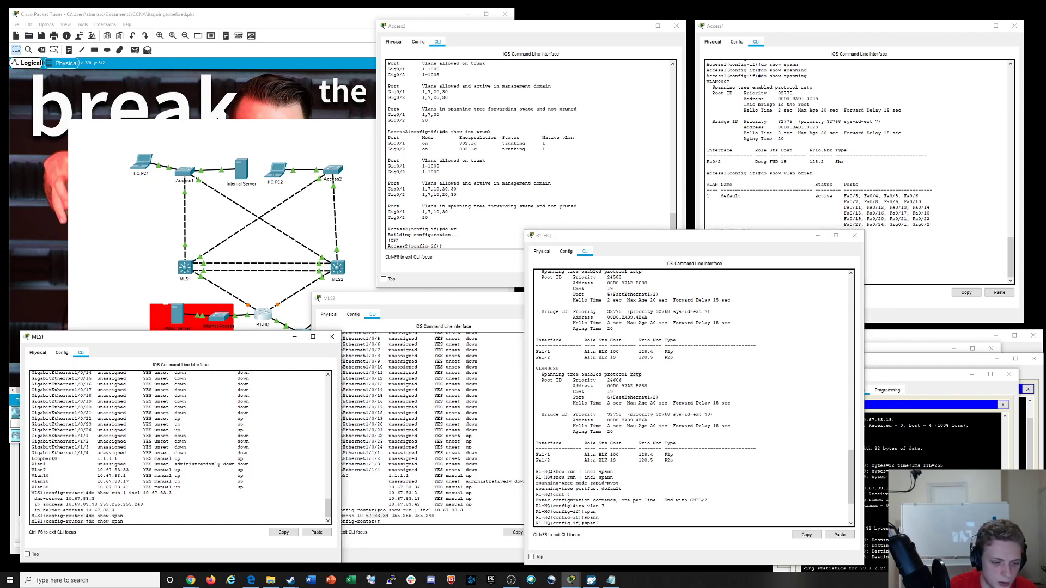
pyautogui.press('Return')
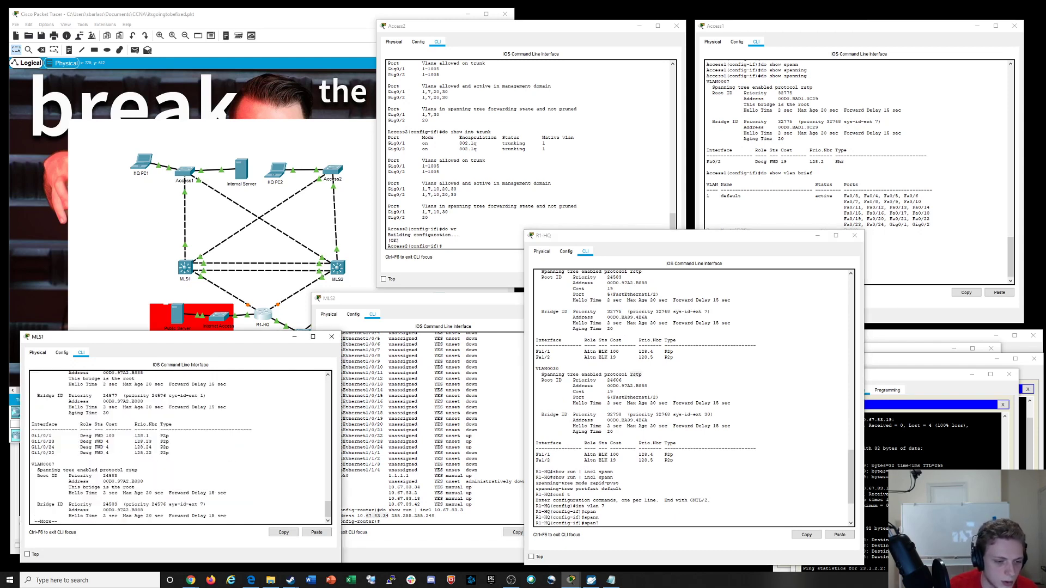
# Enter interface f1/1 on R1-HQ and shut it down
pyautogui.click(693, 430)
pyautogui.scroll(-3, 693, 431)
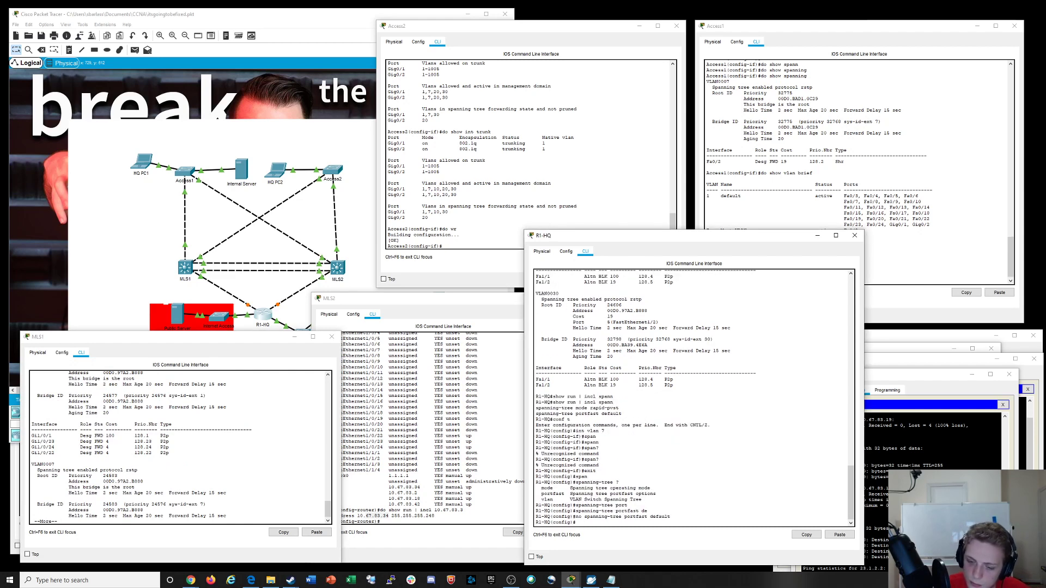
pyautogui.press('Return')
pyautogui.press('Return')
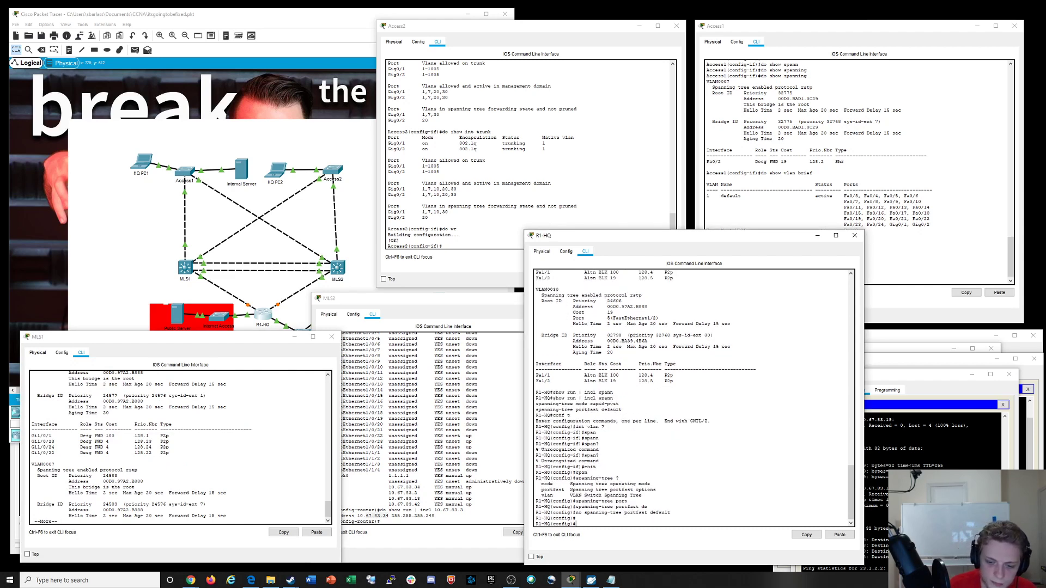
pyautogui.write('int f1/1')
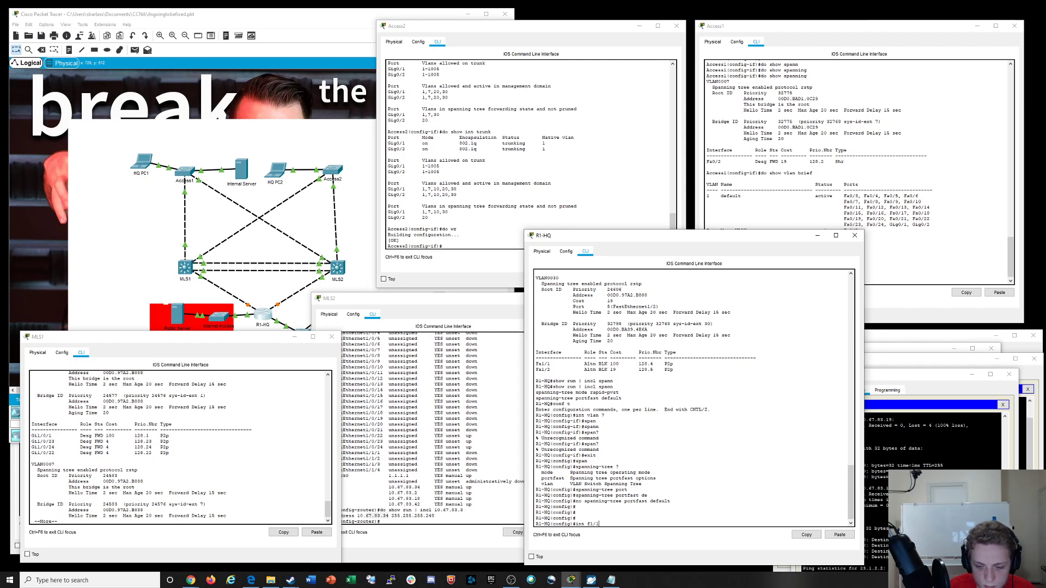
pyautogui.press('Return')
pyautogui.write('shut')
pyautogui.press('Return')
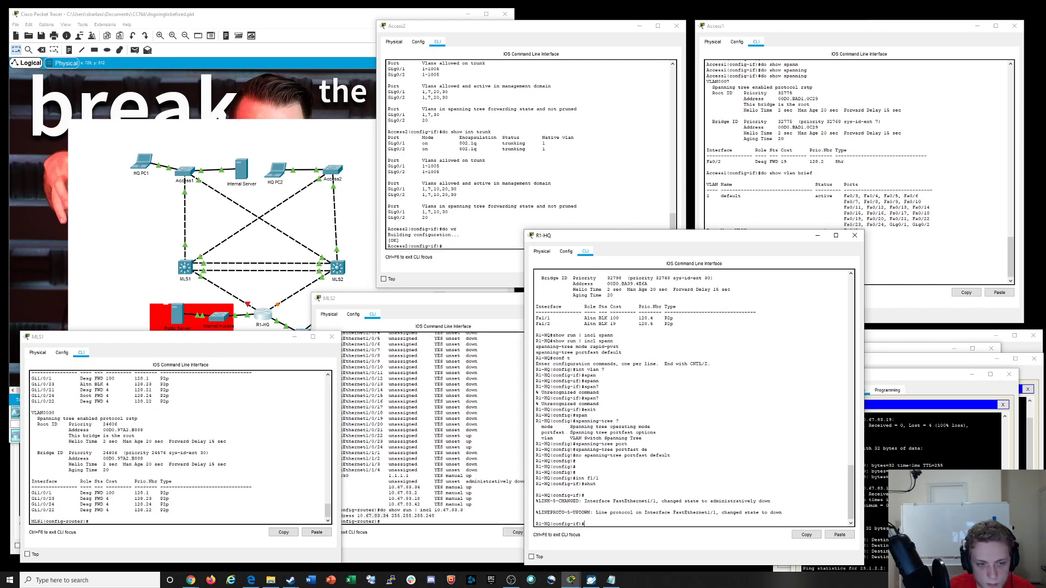
pyautogui.press('Return')
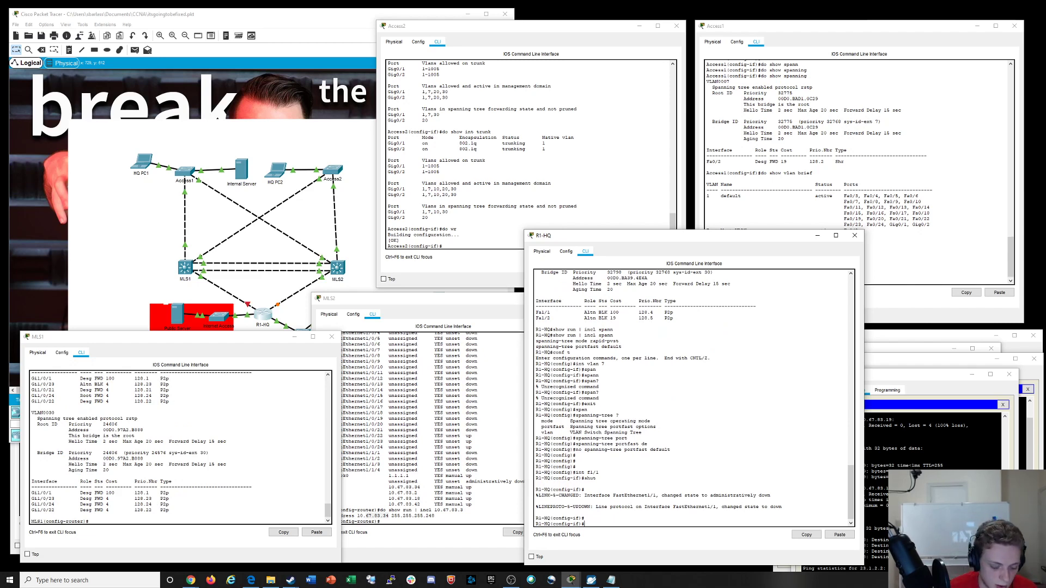
# Bring interface f1/1 on R1-HQ back up with no shut
pyautogui.write('no shut')
pyautogui.press('Return')
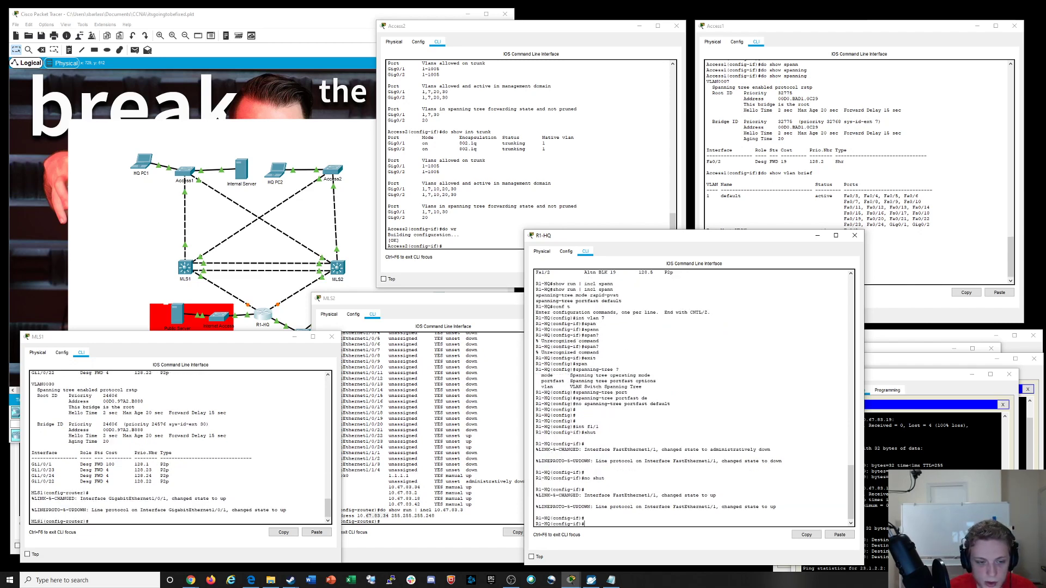
pyautogui.press('Return')
pyautogui.press('Return')
pyautogui.press('Return')
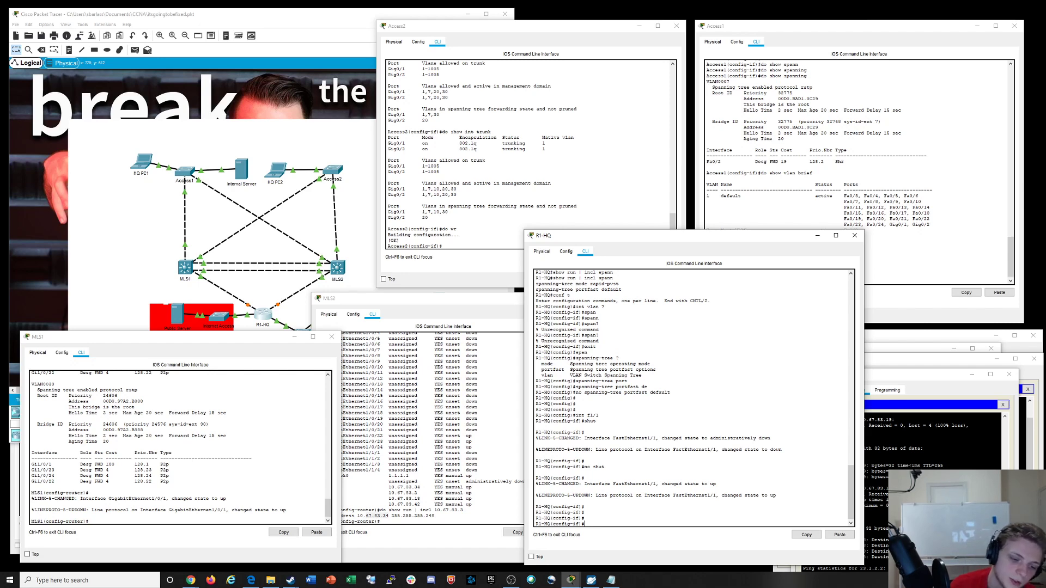
# Display MLS1's running configuration with do show run | beg 1/0/1 and examine the GigabitEthernet1/0/1 trunk and speed settings
pyautogui.click(218, 510)
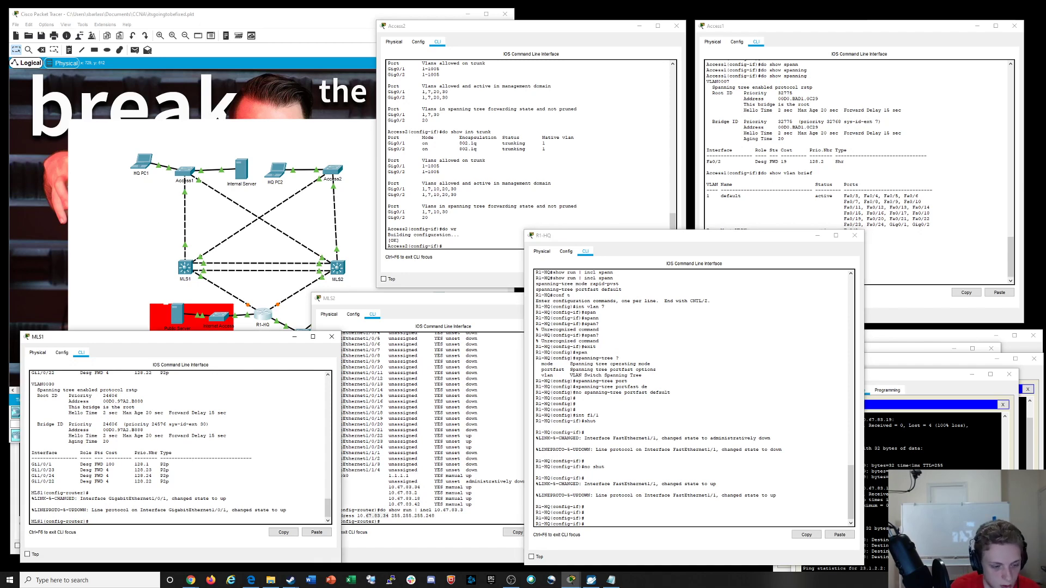
pyautogui.write('d')
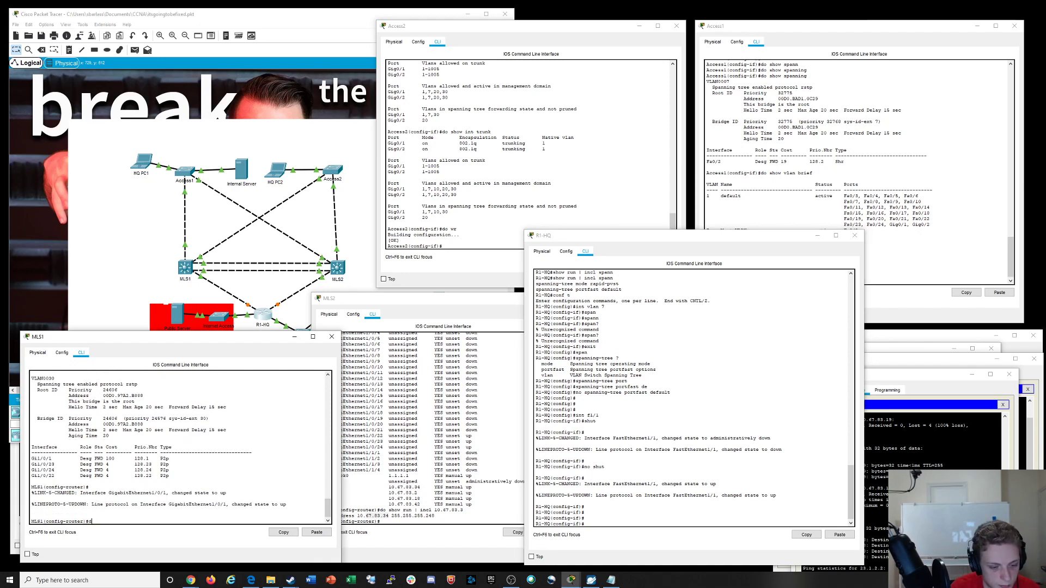
pyautogui.write('o show run')
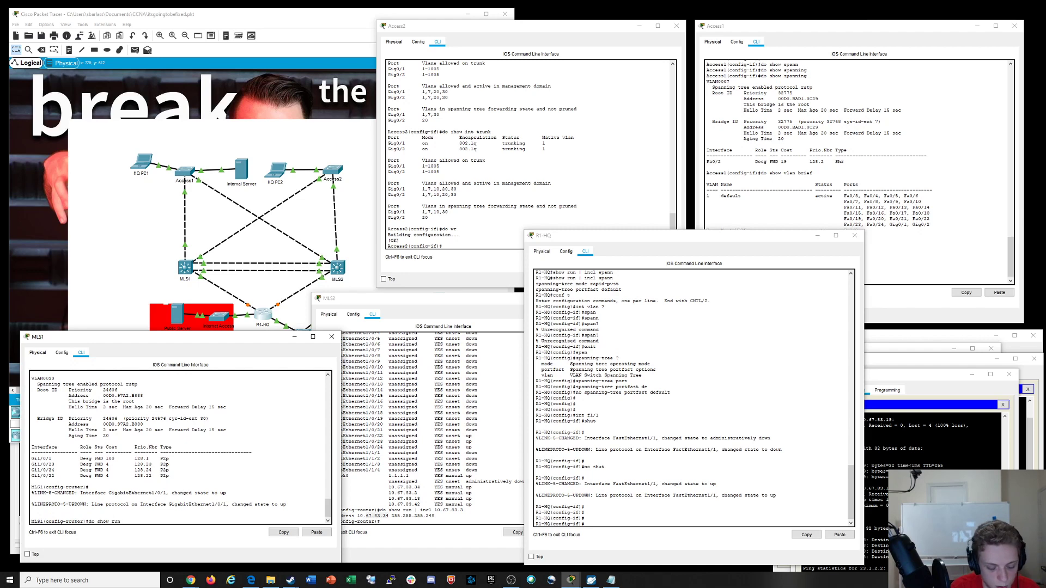
pyautogui.write(' | beg ')
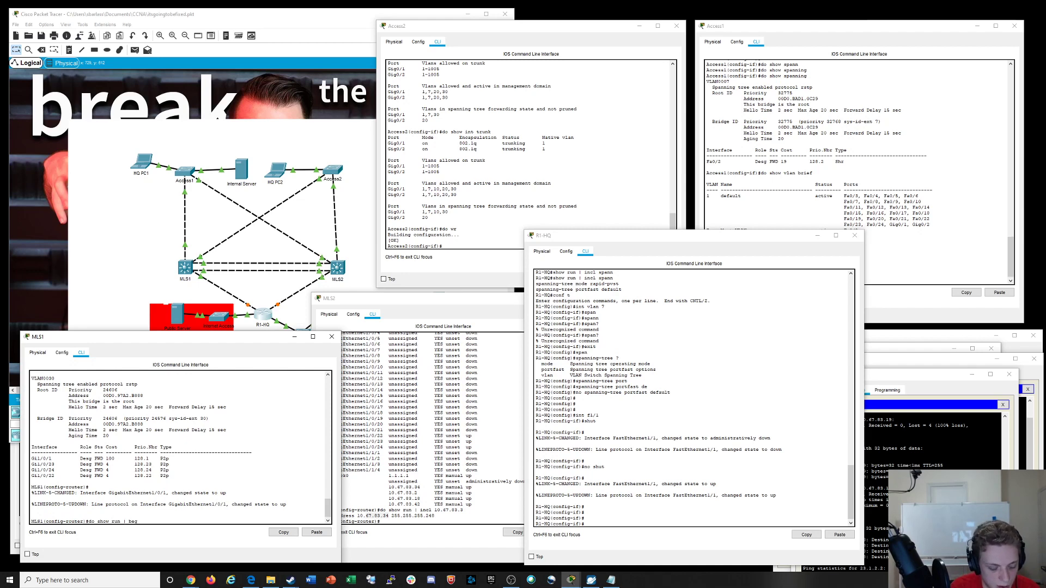
pyautogui.write('1/')
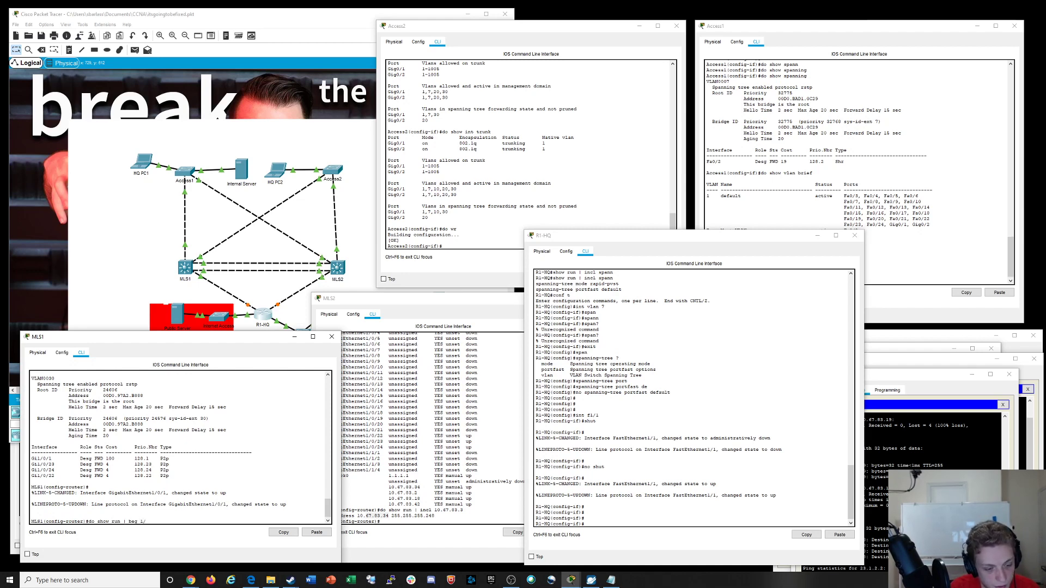
pyautogui.write('0/')
pyautogui.press('Return')
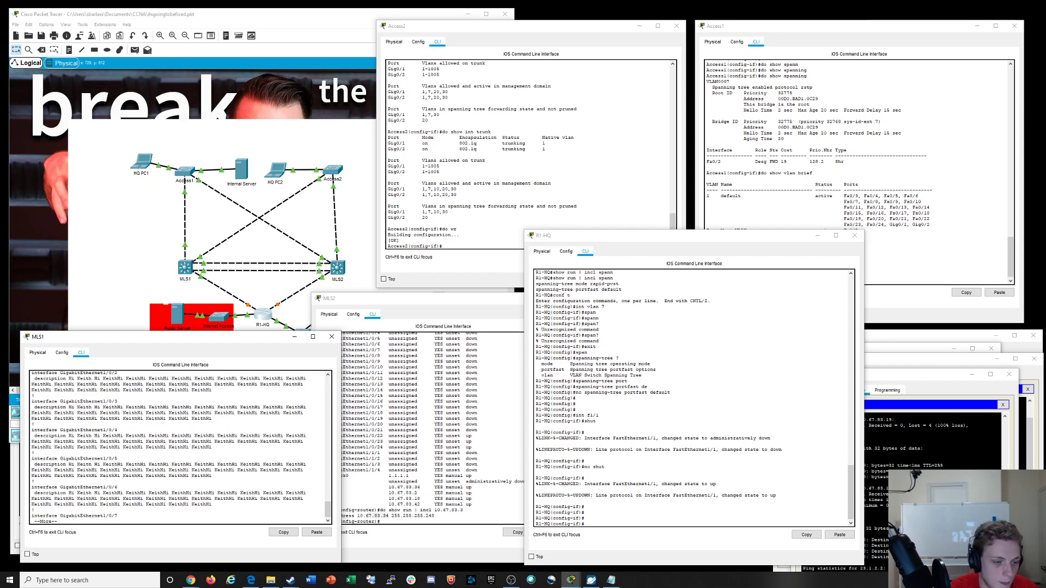
pyautogui.scroll(3, 169, 447)
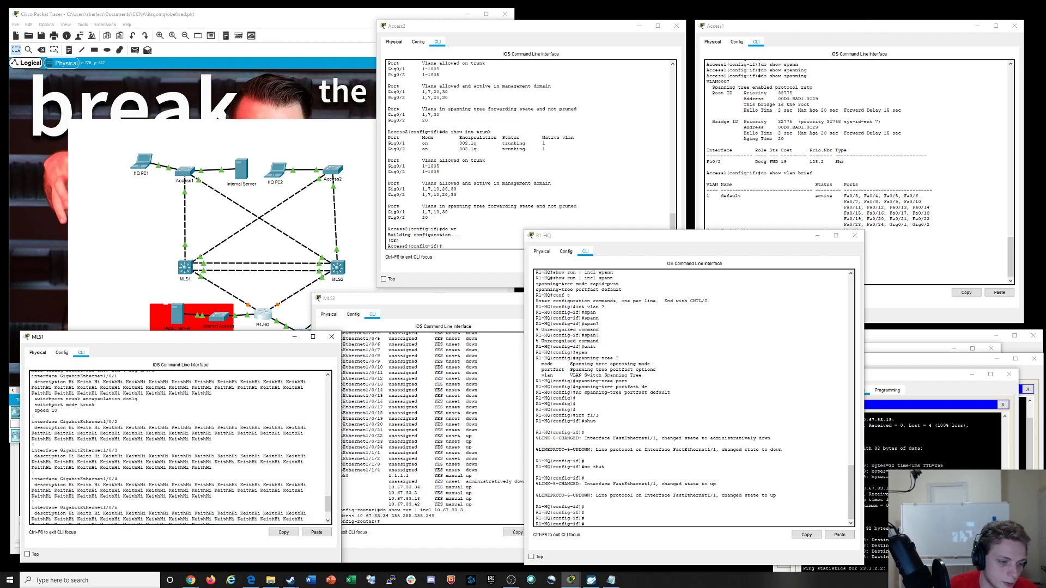
pyautogui.scroll(2, 169, 448)
pyautogui.moveTo(58, 435); pyautogui.dragTo(33, 423)
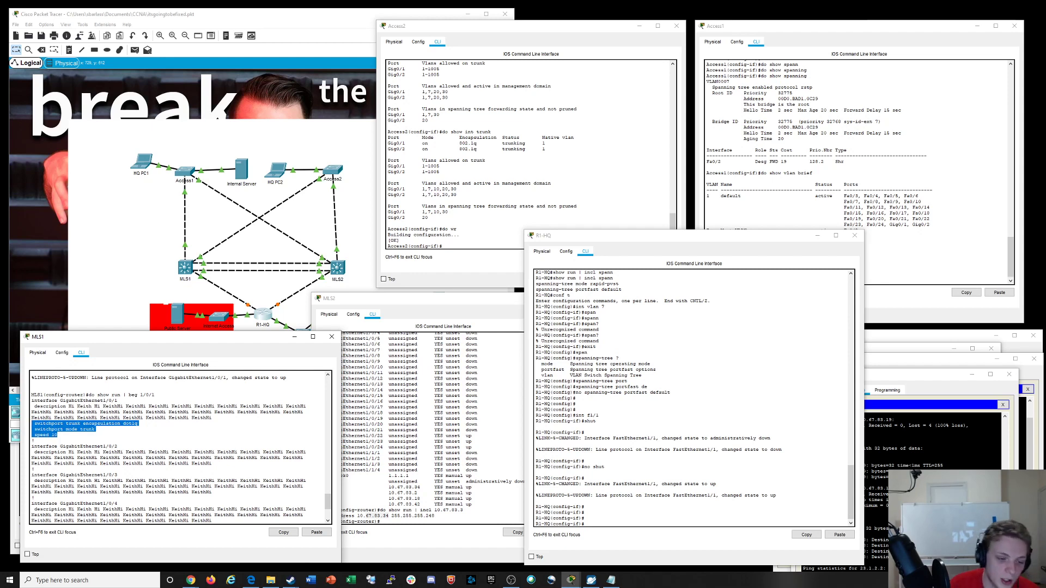
pyautogui.scroll(-3, 181, 448)
pyautogui.press('q')
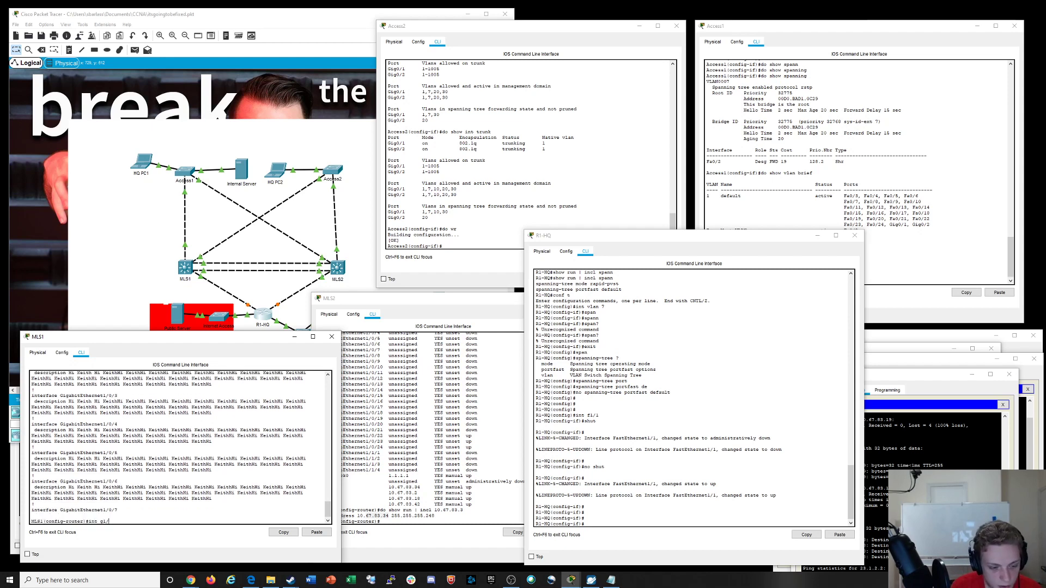
# Remove the fixed speed from interface g1/0/1 on MLS1 using no speed and no speed 10
pyautogui.press('Return')
pyautogui.write('no speed')
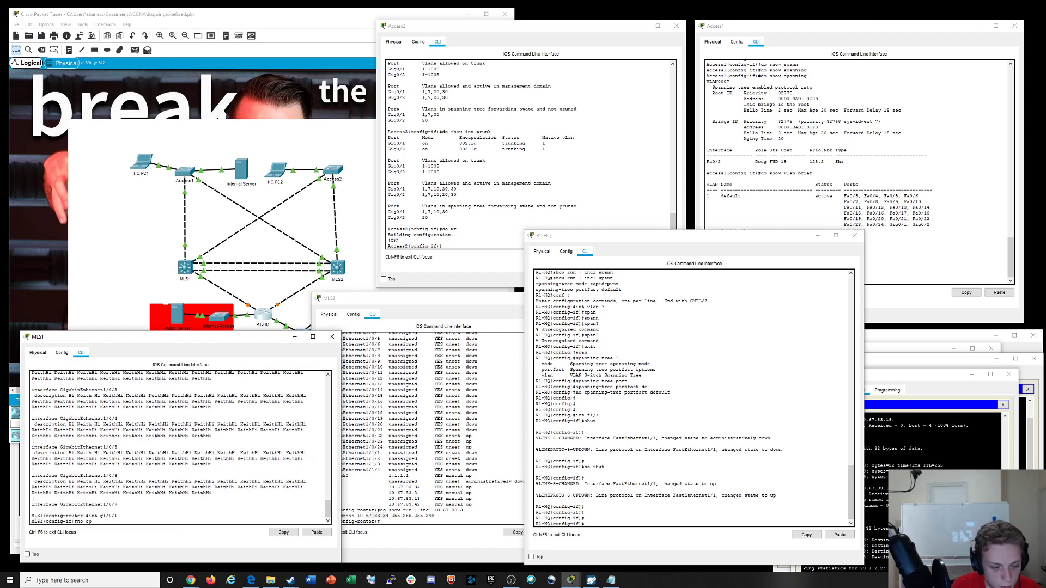
pyautogui.press('Return')
pyautogui.write('no speed 10')
pyautogui.press('Return')
pyautogui.press('Return')
pyautogui.press('Return')
pyautogui.press('Return')
pyautogui.press('Return')
pyautogui.press('Return')
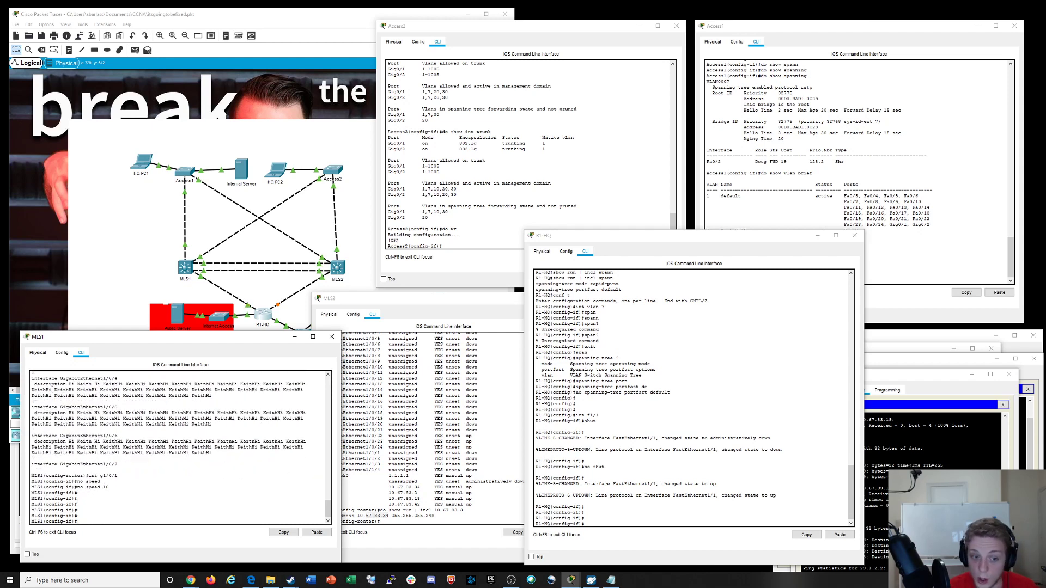
# Display MLS2's interface configuration with do show run | beg 1/0/
pyautogui.click(430, 452)
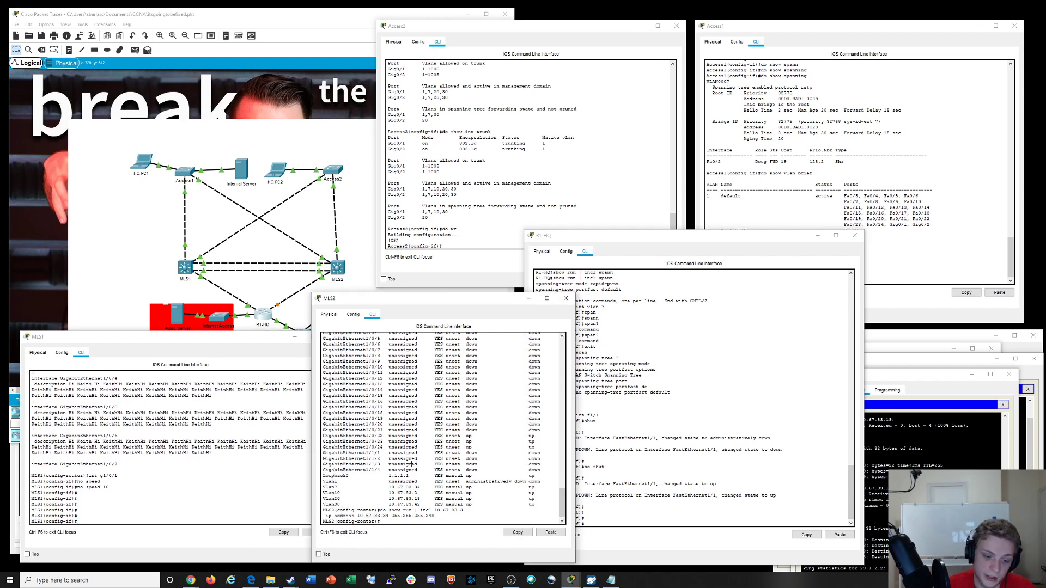
pyautogui.press('Return')
pyautogui.press('Return')
pyautogui.write('int')
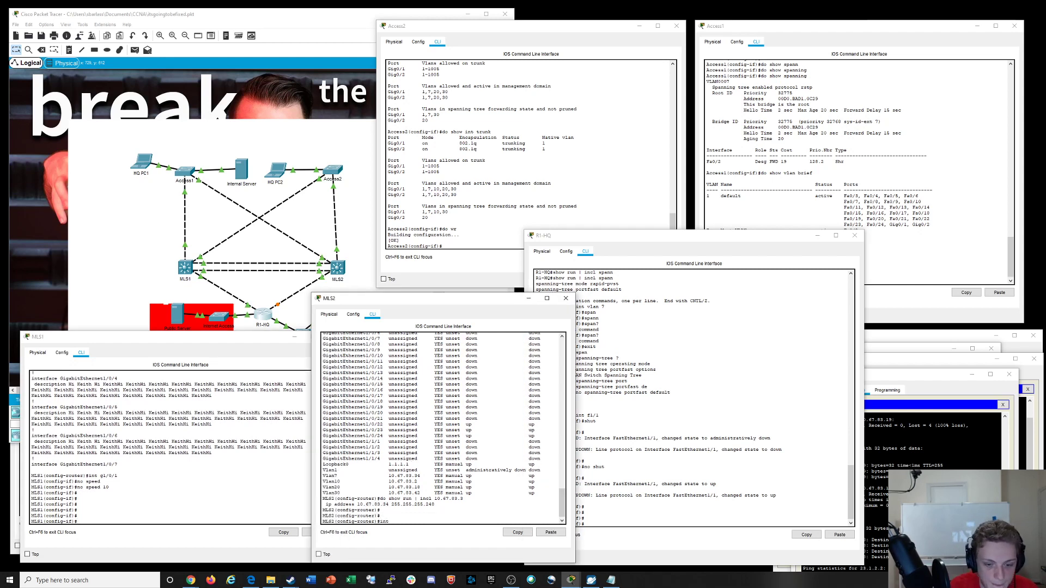
pyautogui.press('BackSpace')
pyautogui.press('BackSpace')
pyautogui.press('BackSpace')
pyautogui.write('do s')
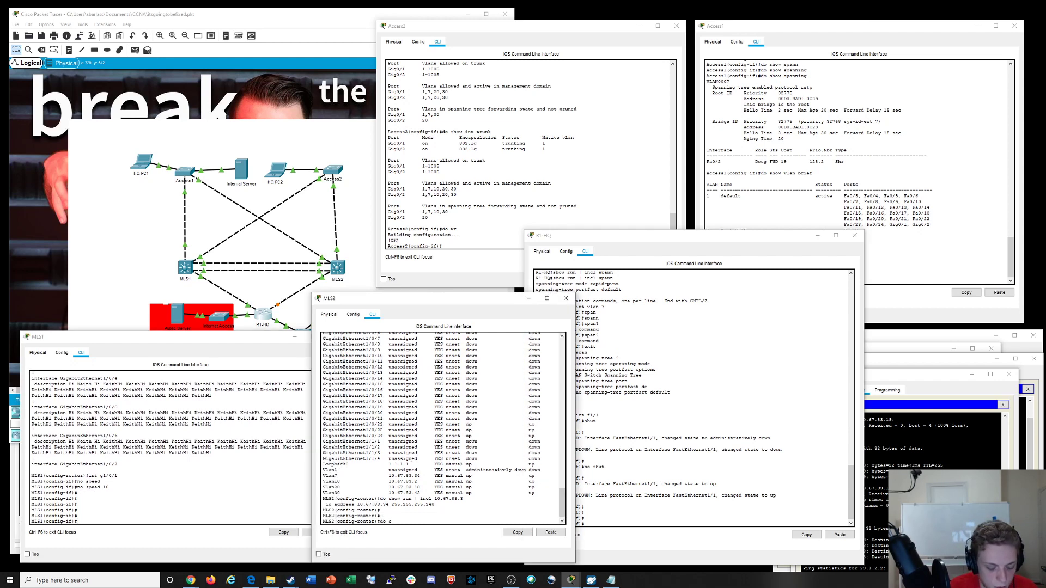
pyautogui.write('how run | b')
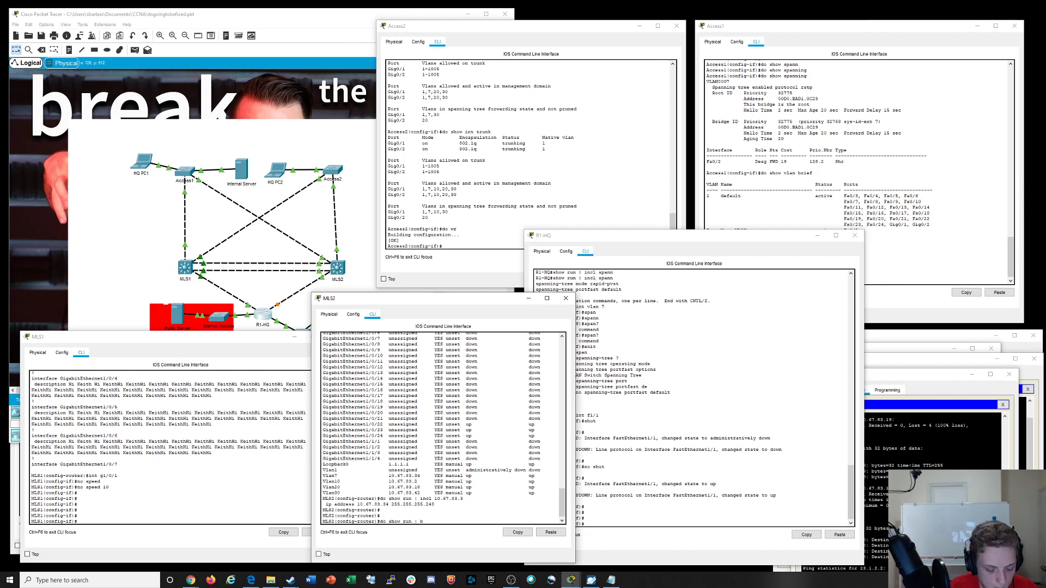
pyautogui.write('eg 1/0/')
pyautogui.press('Return')
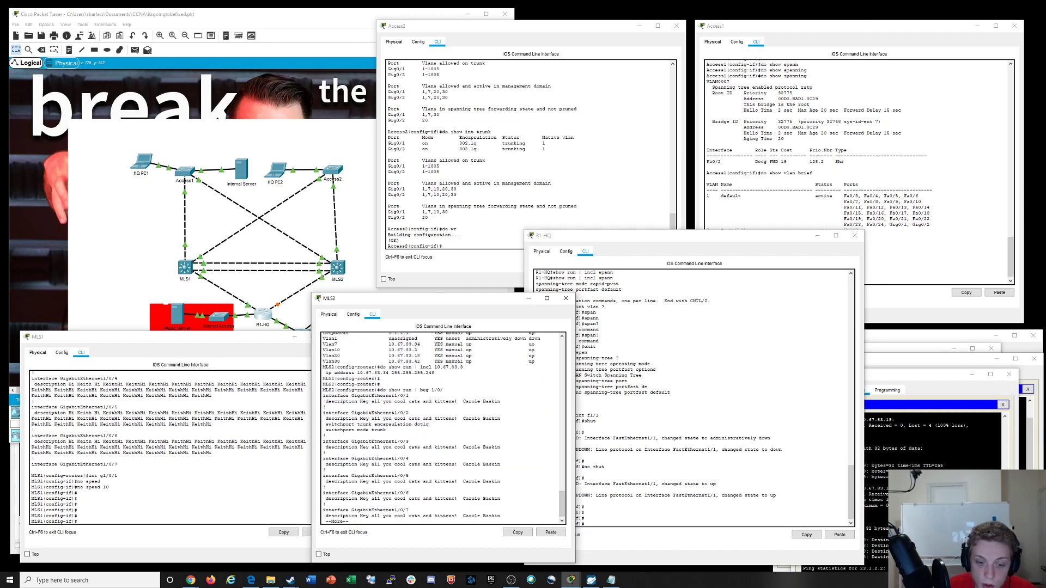
# Examine the GigabitEthernet1/0/1 description and the GigabitEthernet1/0/2 trunk settings in MLS2's configuration
pyautogui.moveTo(360, 402); pyautogui.dragTo(325, 408)
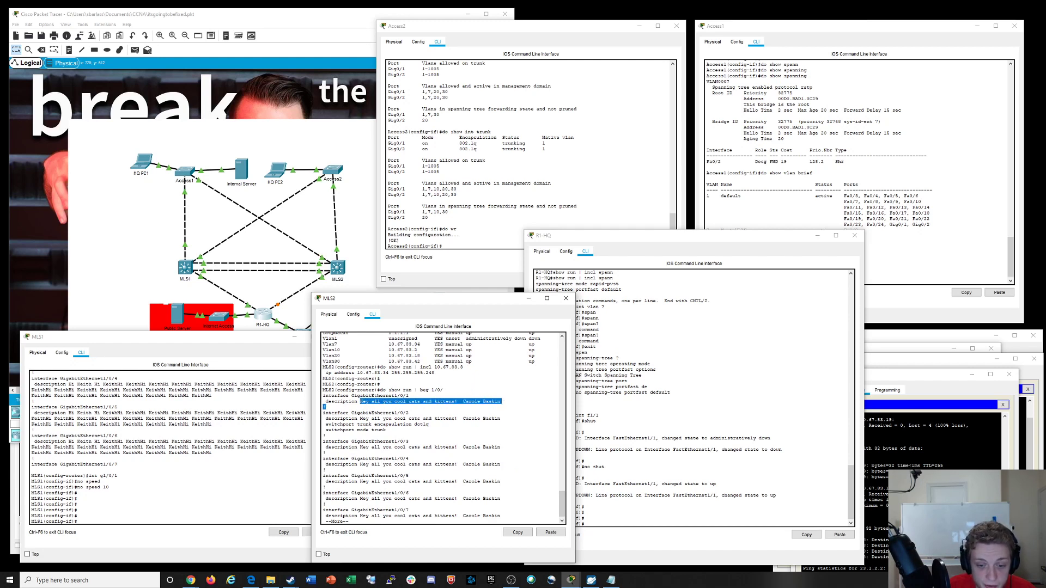
pyautogui.click(386, 430)
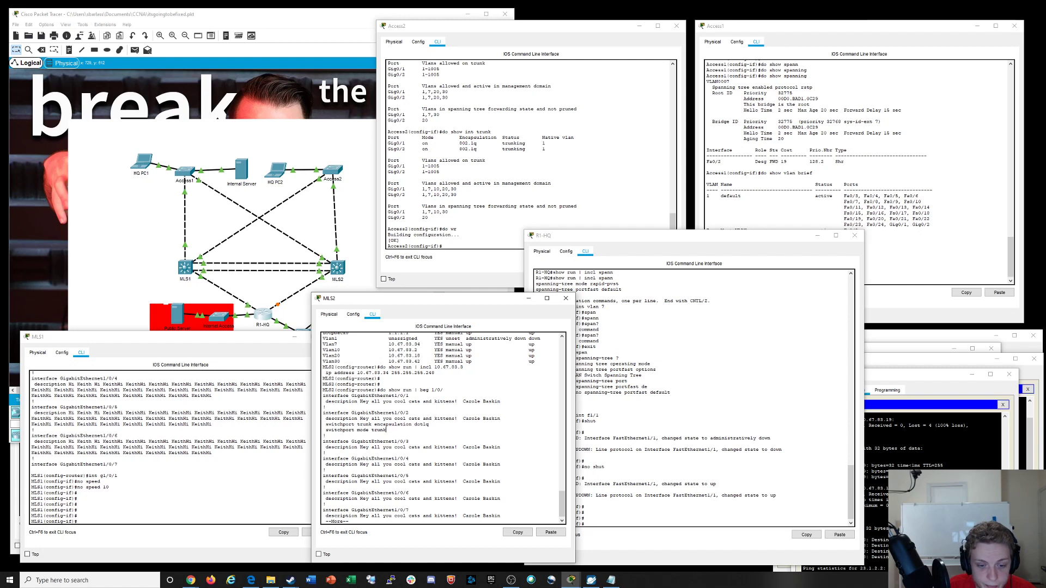
pyautogui.moveTo(338, 424)
pyautogui.mouseDown()
pyautogui.moveTo(376, 429)
pyautogui.moveTo(325, 436)
pyautogui.moveTo(386, 430)
pyautogui.moveTo(326, 425)
pyautogui.mouseUp()
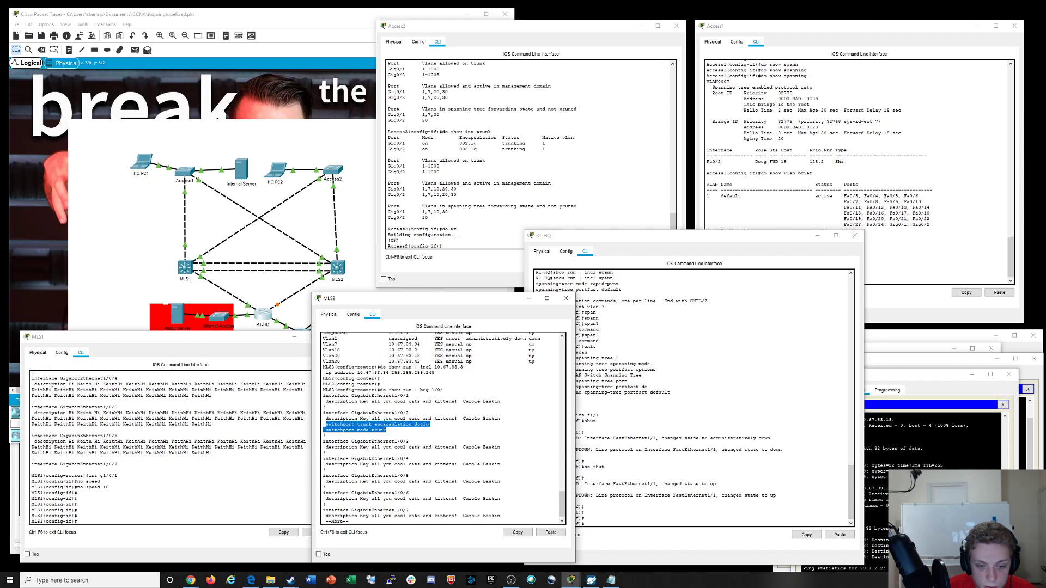
# Check the FastEthernet port settings on R1-HQ with do show run | beg 0/1, then exit the listing
pyautogui.click(583, 478)
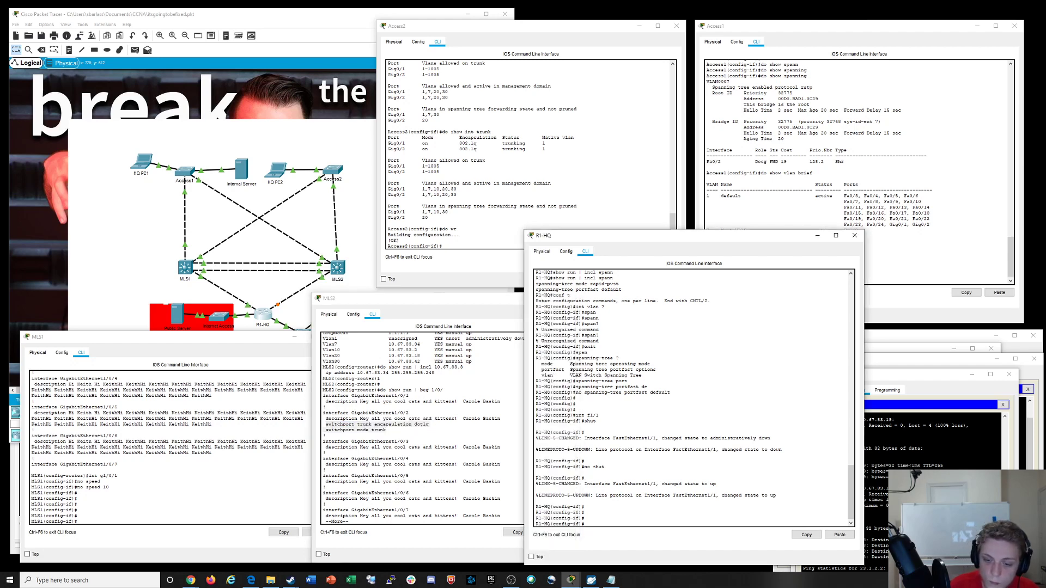
pyautogui.write('do show run ')
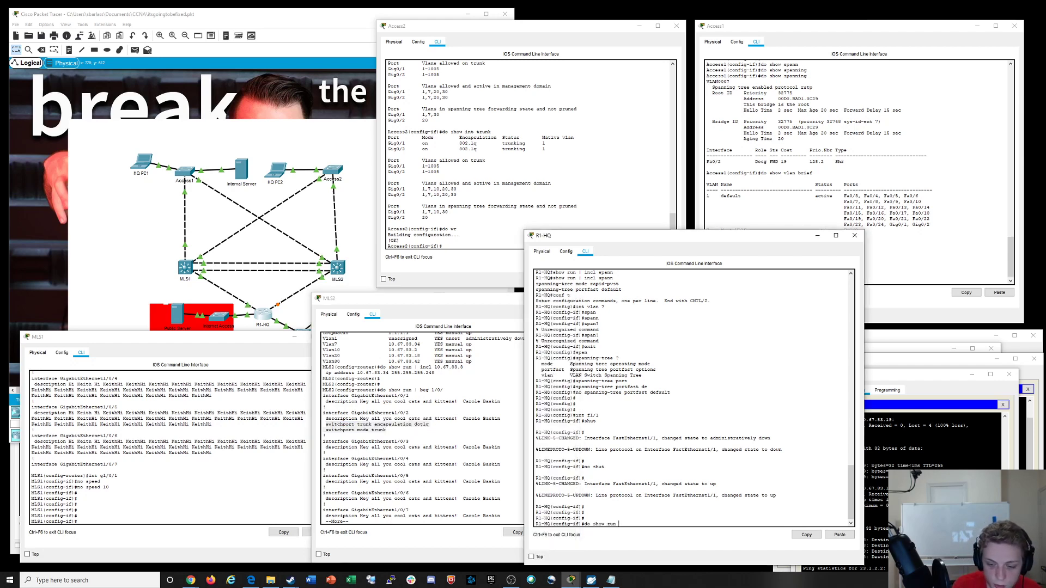
pyautogui.write('| beg')
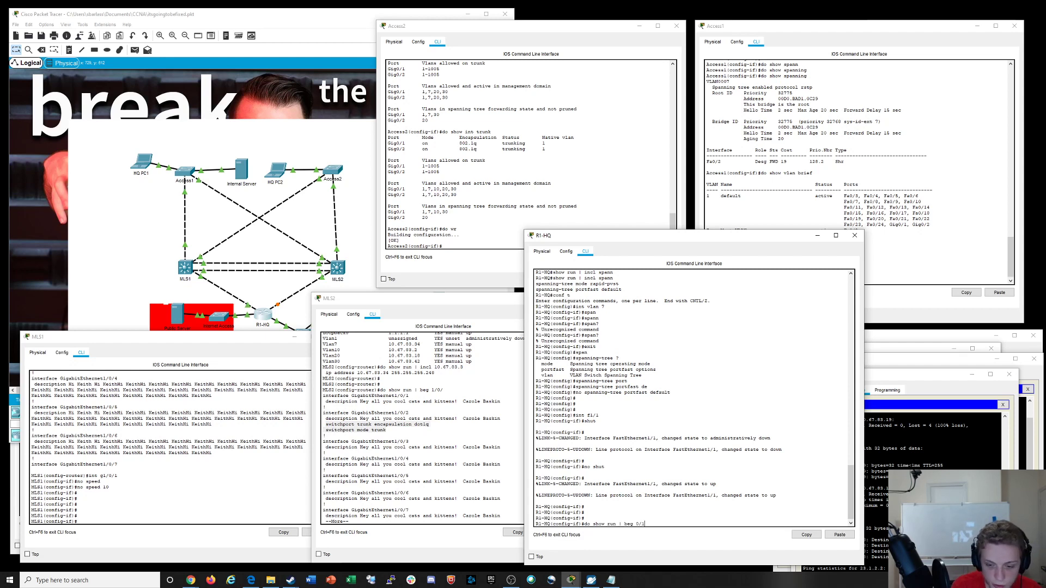
pyautogui.write(' 0/1')
pyautogui.press('Return')
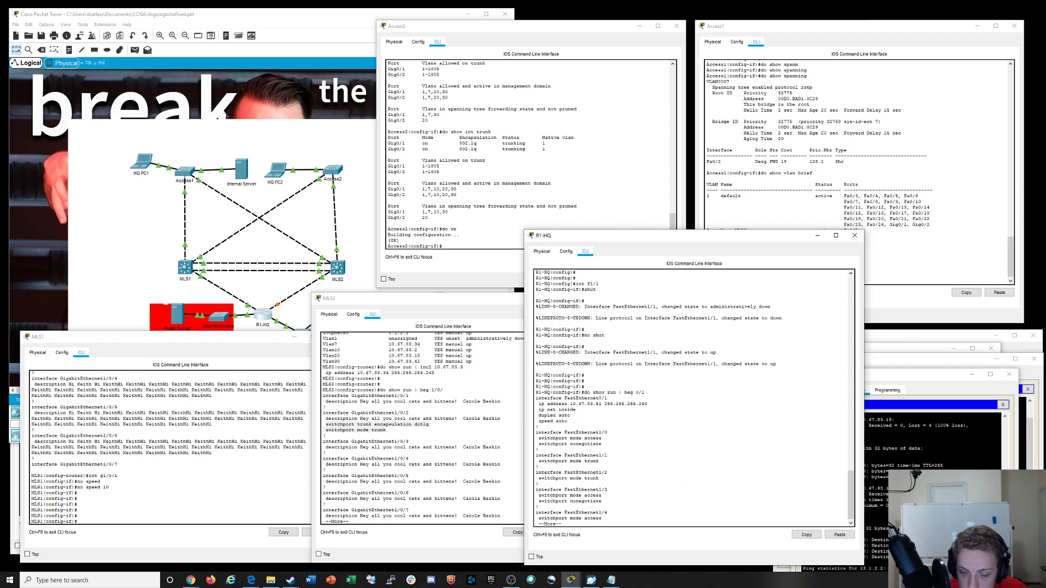
pyautogui.press('q')
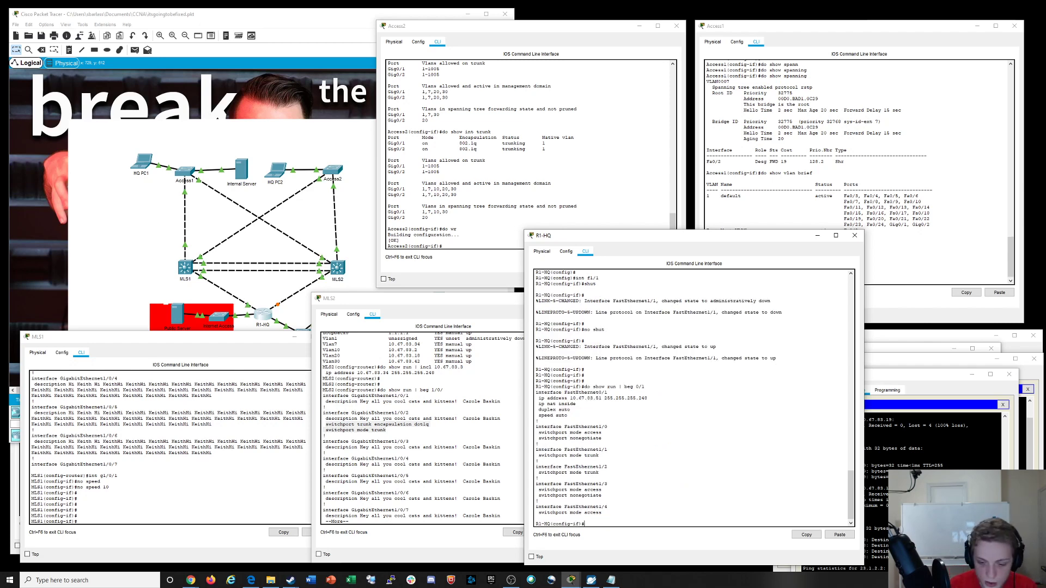
# Display the spanning tree state of R1-HQ's VLANs with do show spann, paging through to the end of the listing
pyautogui.write('do show spann')
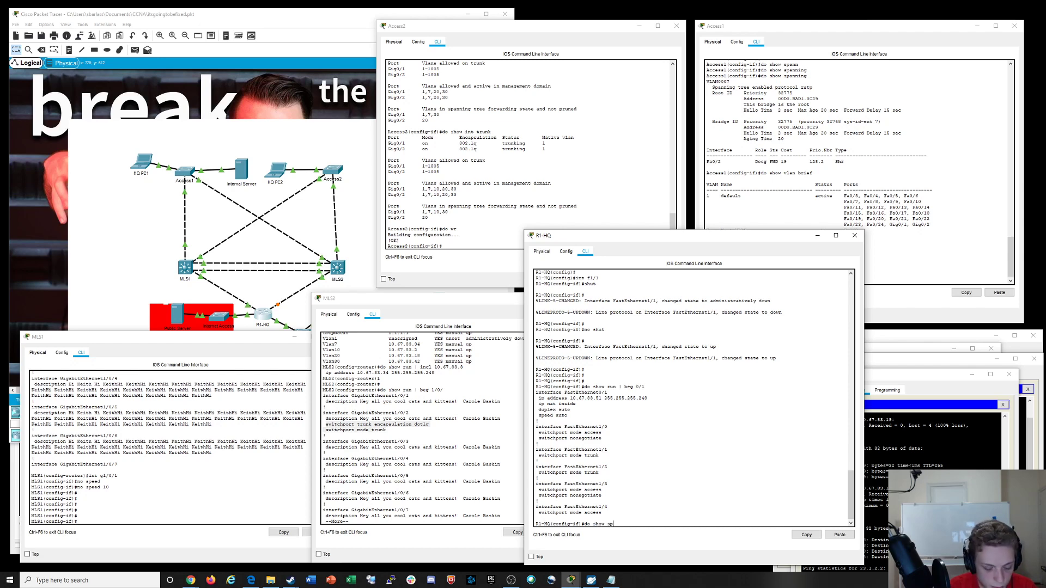
pyautogui.press('Return')
pyautogui.press('space')
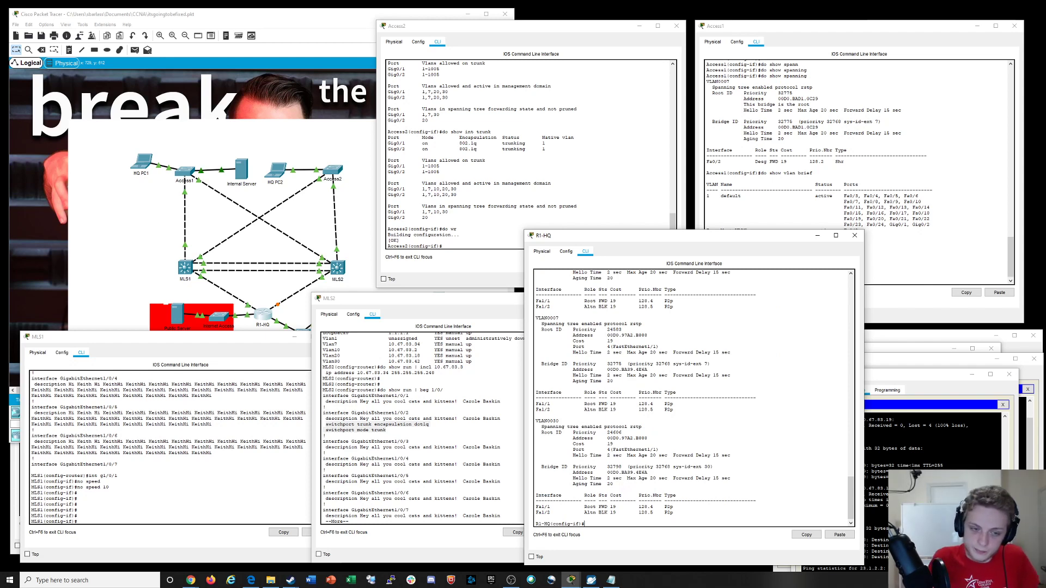
# Repeat the ping to 23.1.2.2 from HQ PC2, interrupt it, and move the HQ PC2 window clear of the R1-HQ console
pyautogui.click(706, 178)
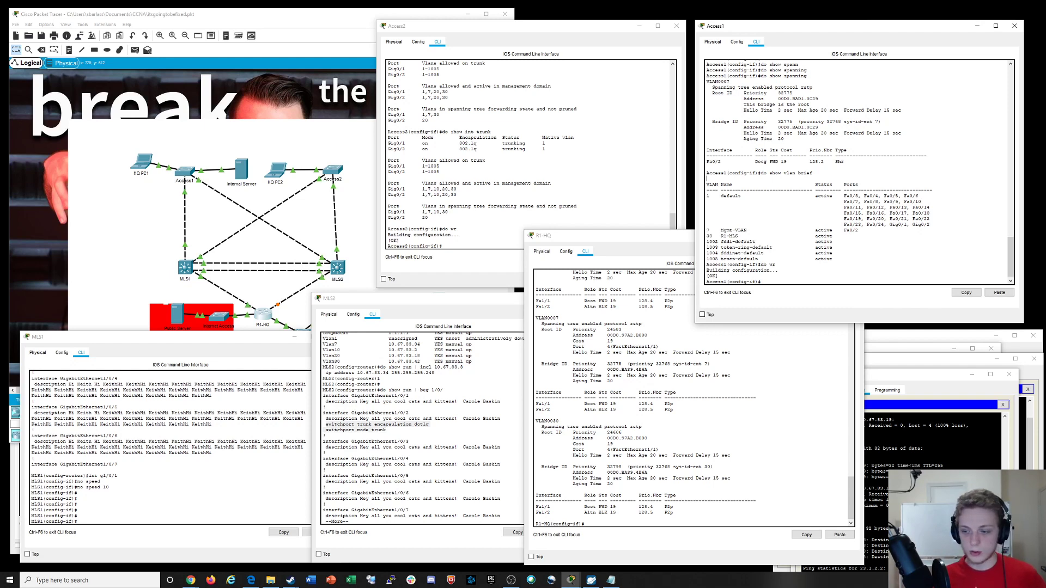
pyautogui.click(879, 379)
pyautogui.moveTo(880, 379); pyautogui.dragTo(835, 292)
pyautogui.press('Up')
pyautogui.press('Return')
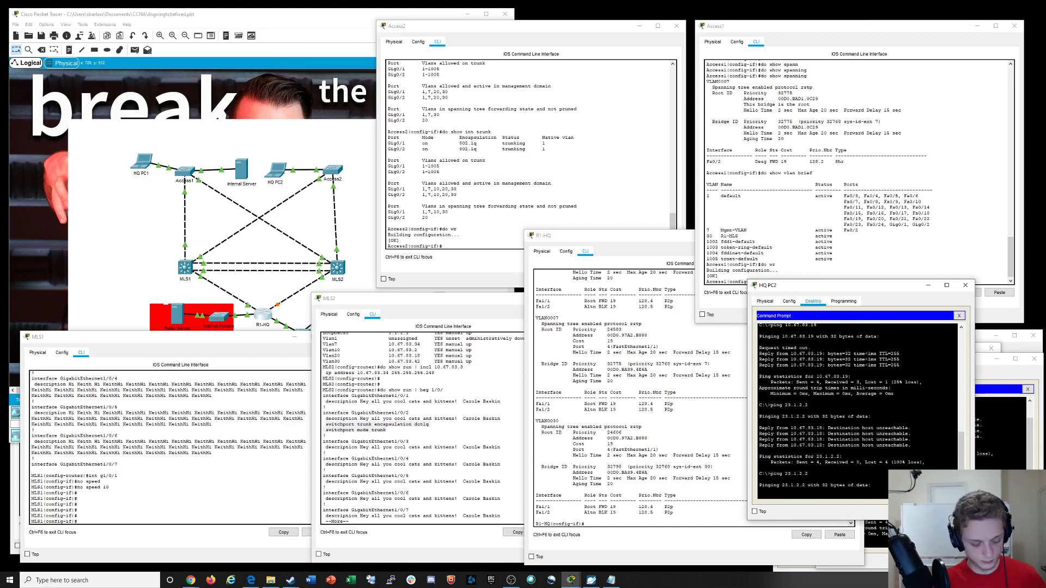
pyautogui.hotkey('ctrl', 'c')
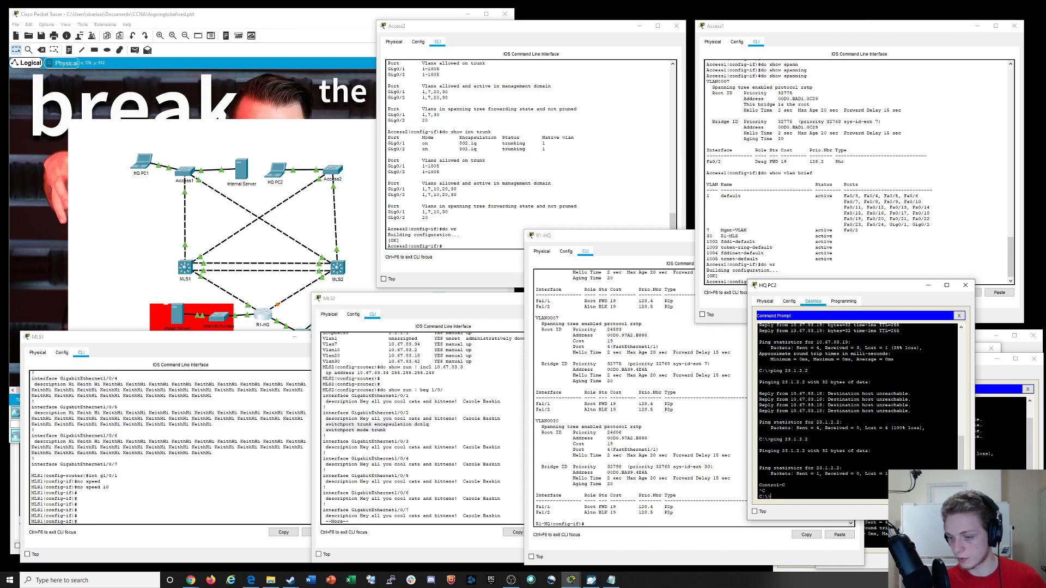
pyautogui.moveTo(860, 286); pyautogui.dragTo(916, 116)
pyautogui.click(926, 419)
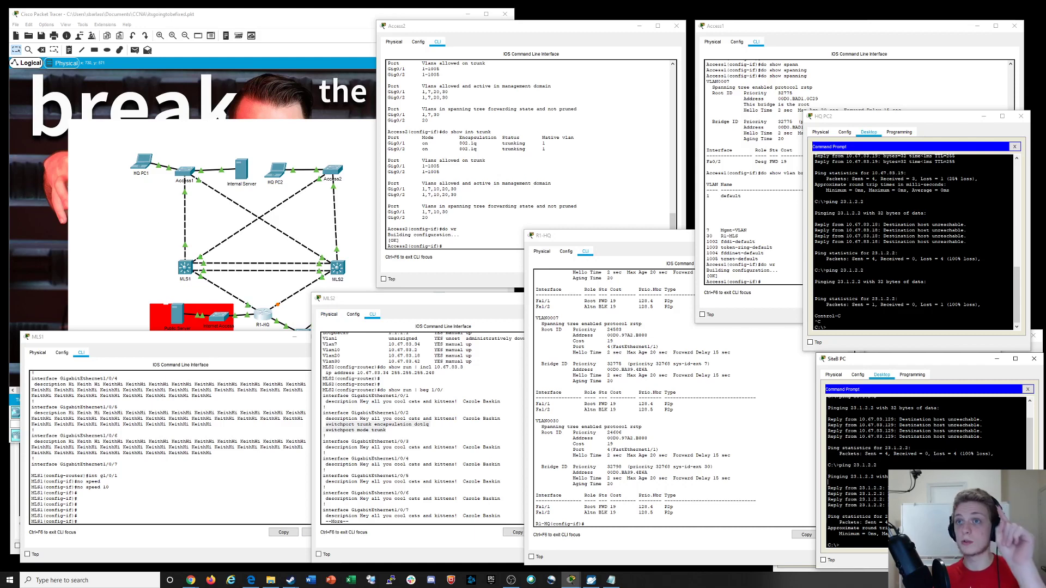
# List the OSPF neighbors on MLS1 with do show ip ospf ne and check the last Vlan30 entry
pyautogui.moveTo(897, 281); pyautogui.dragTo(896, 277)
pyautogui.click(896, 278)
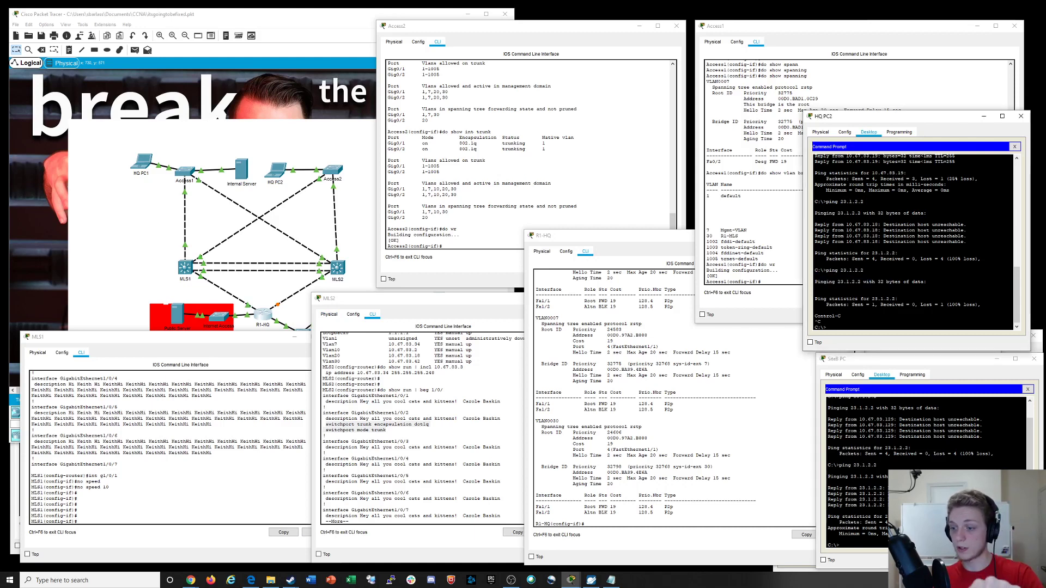
pyautogui.click(393, 396)
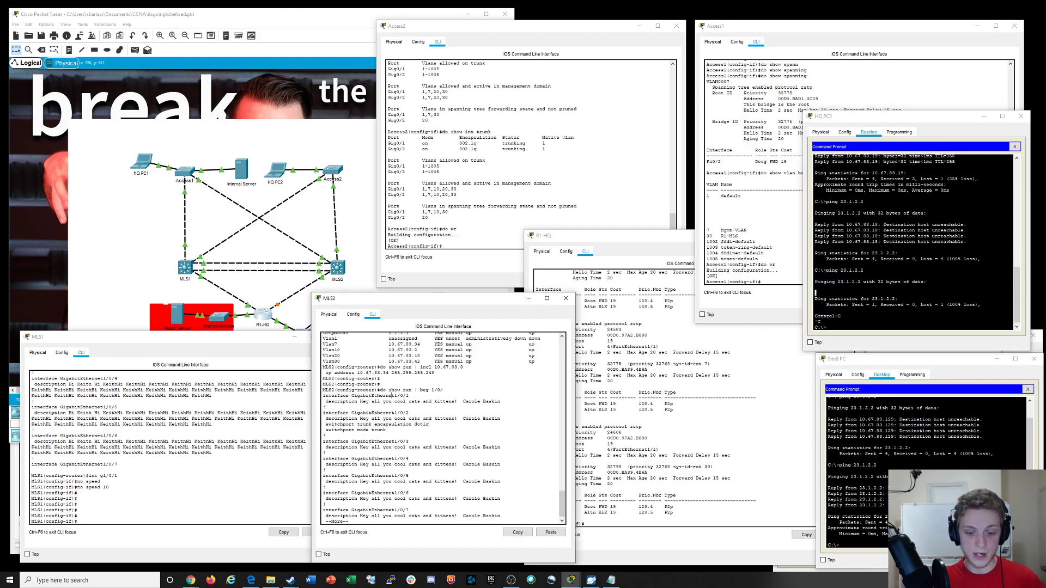
pyautogui.click(119, 465)
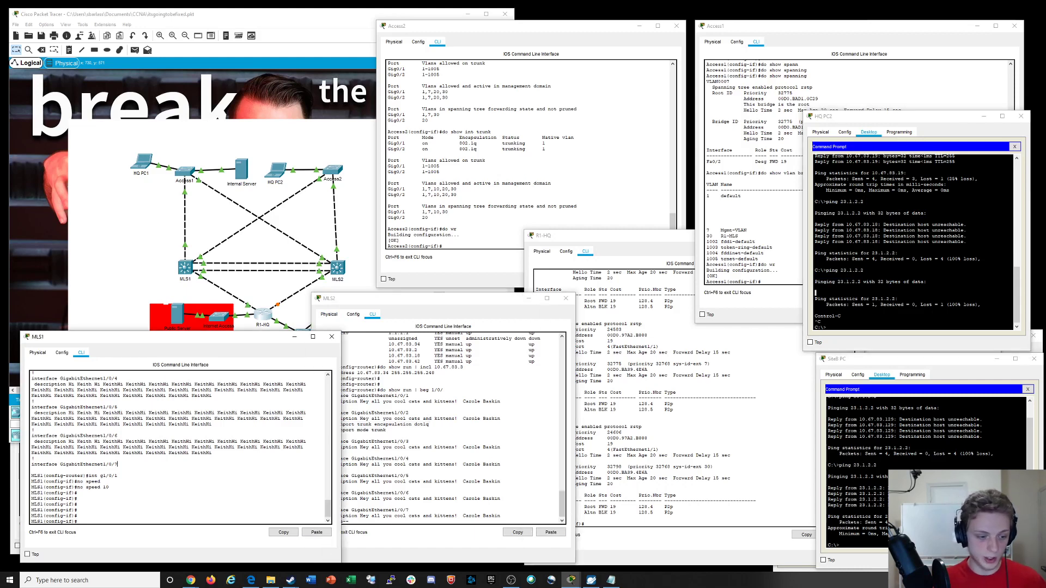
pyautogui.write('do show ip')
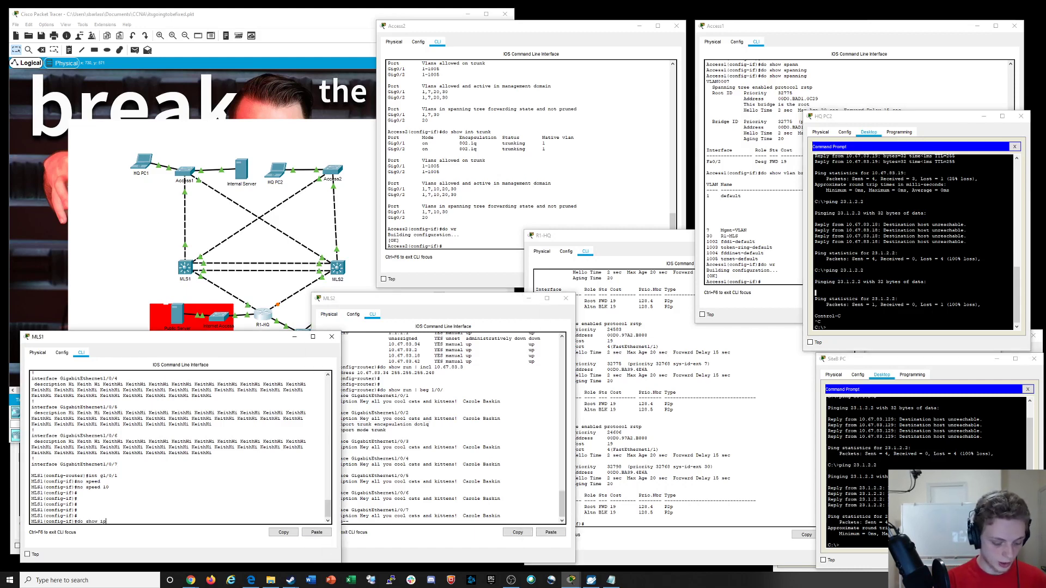
pyautogui.write(' ospf ne')
pyautogui.press('Return')
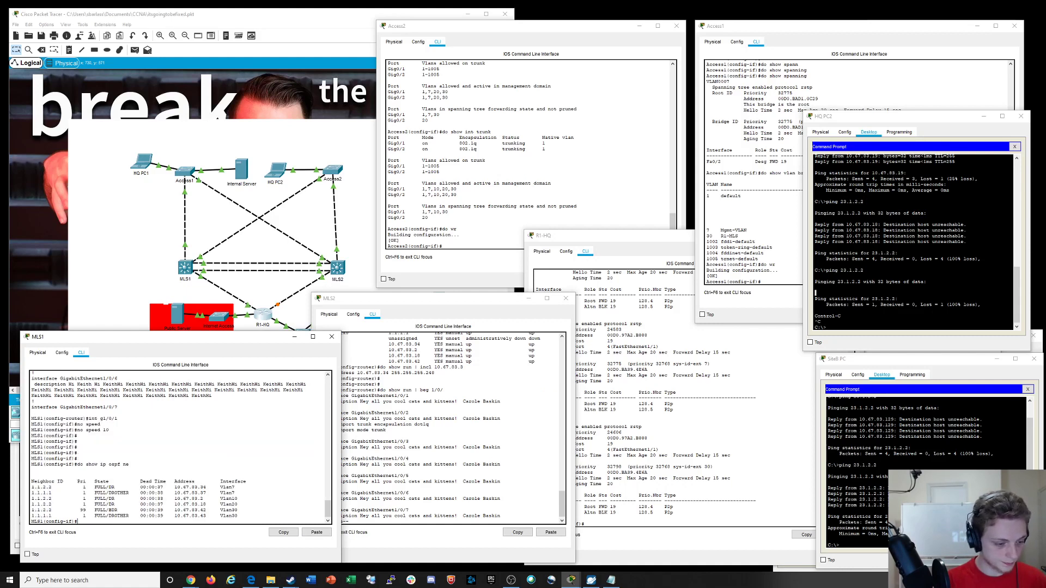
pyautogui.tripleClick(119, 515)
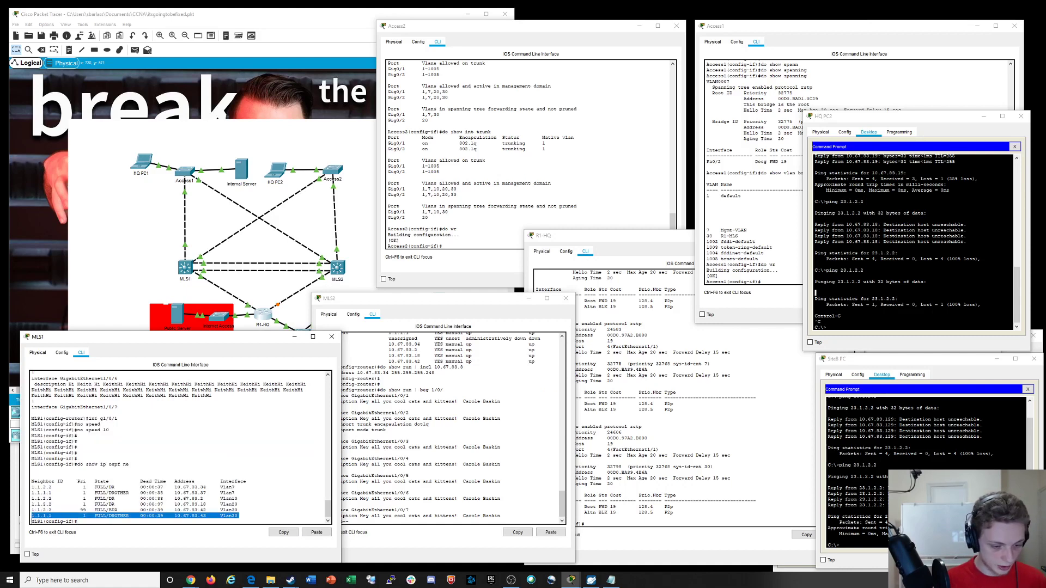
pyautogui.click(119, 516)
# Display the routing table on MLS1 with do show ip route, correcting the misspelled command
pyautogui.write('d')
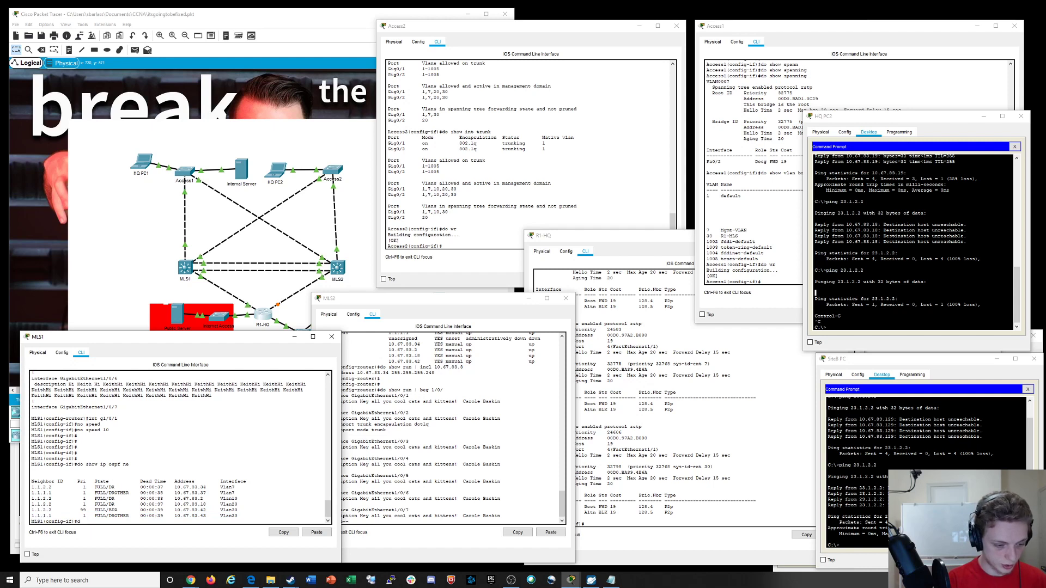
pyautogui.write('o sho')
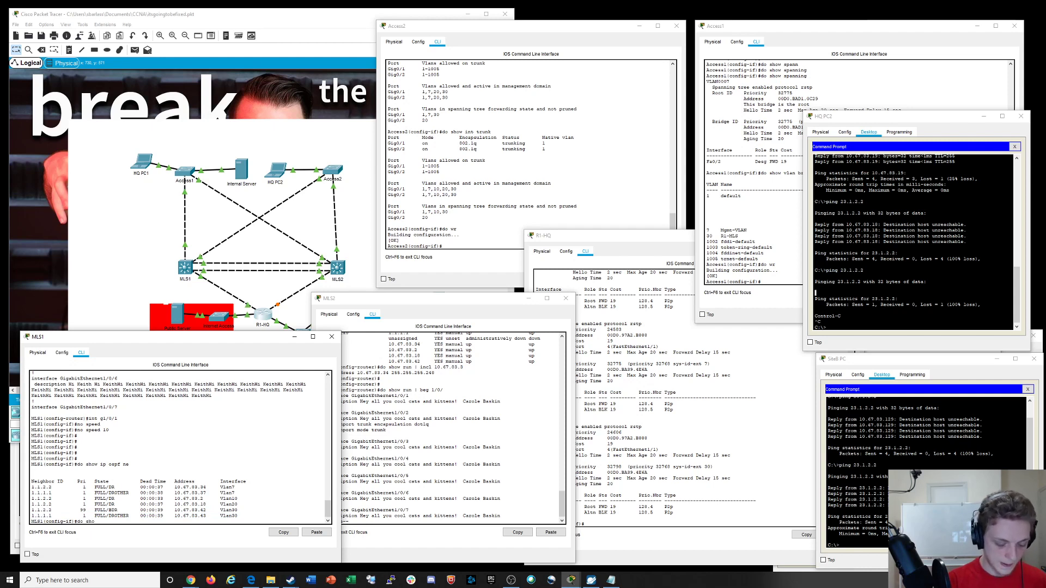
pyautogui.write('w ip routre')
pyautogui.press('Return')
pyautogui.press('Up')
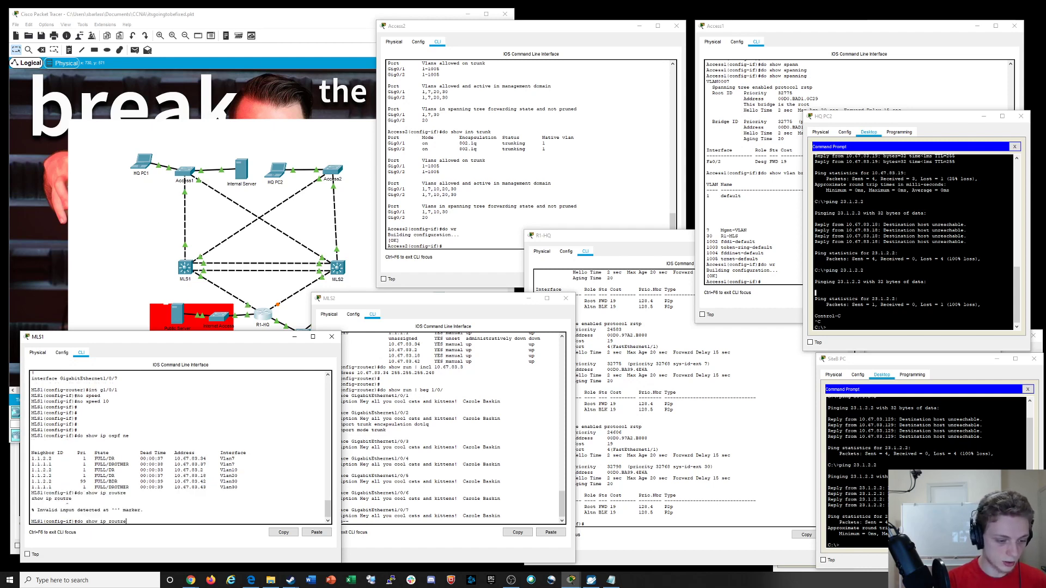
pyautogui.press('BackSpace')
pyautogui.press('BackSpace')
pyautogui.write('e')
pyautogui.press('Return')
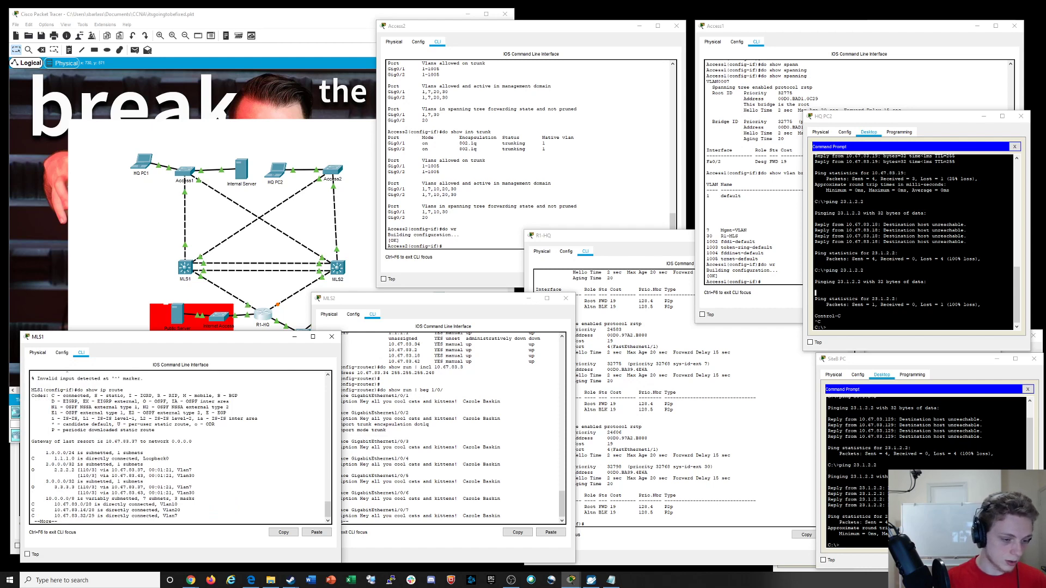
# Examine the gateway of last resort and the O*E2 0.0.0.0/0 default route in MLS1's routing table
pyautogui.moveTo(104, 441); pyautogui.dragTo(192, 441)
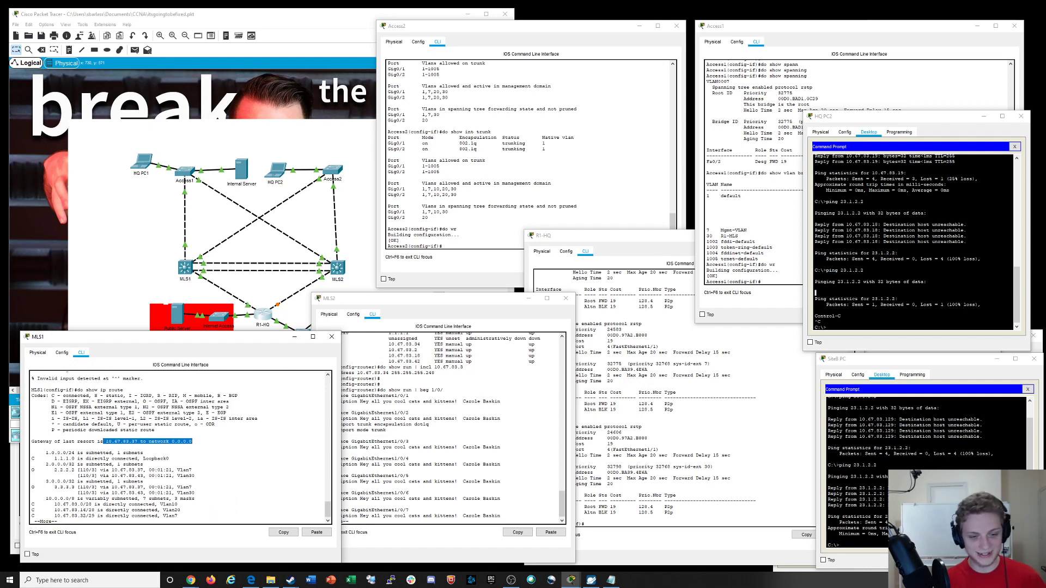
pyautogui.click(425, 448)
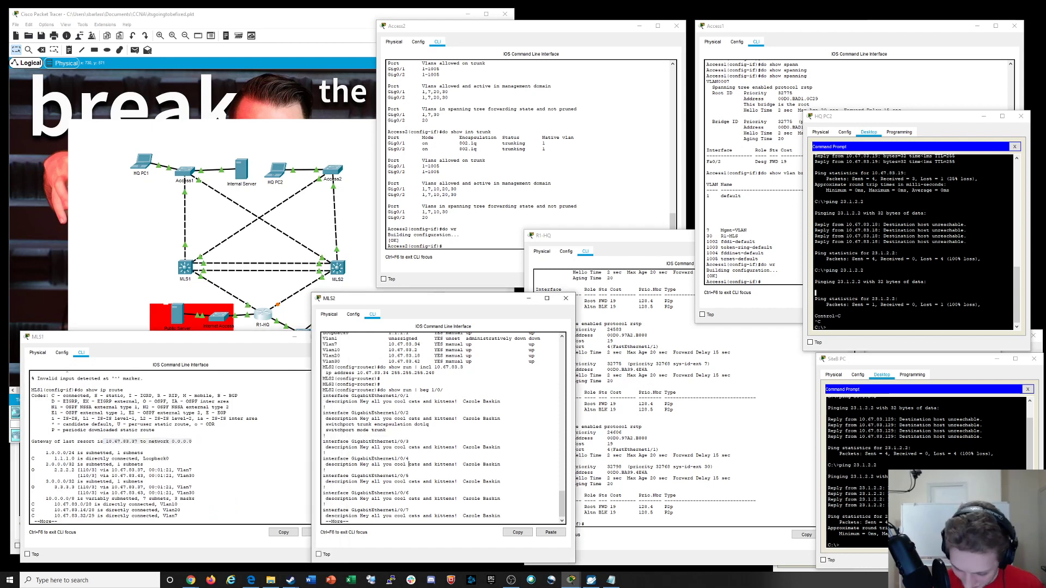
pyautogui.click(207, 447)
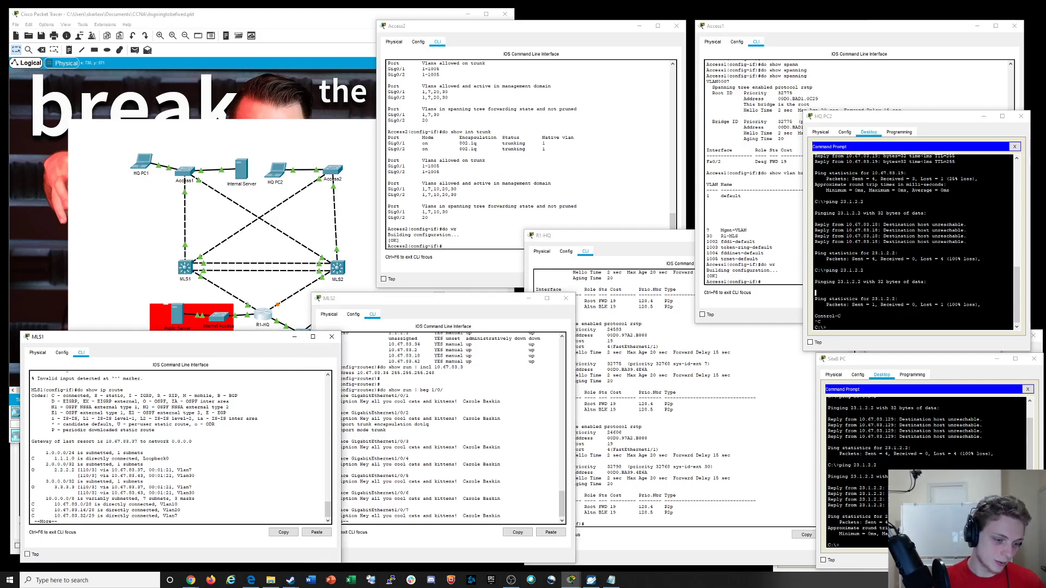
pyautogui.moveTo(108, 441); pyautogui.dragTo(193, 442)
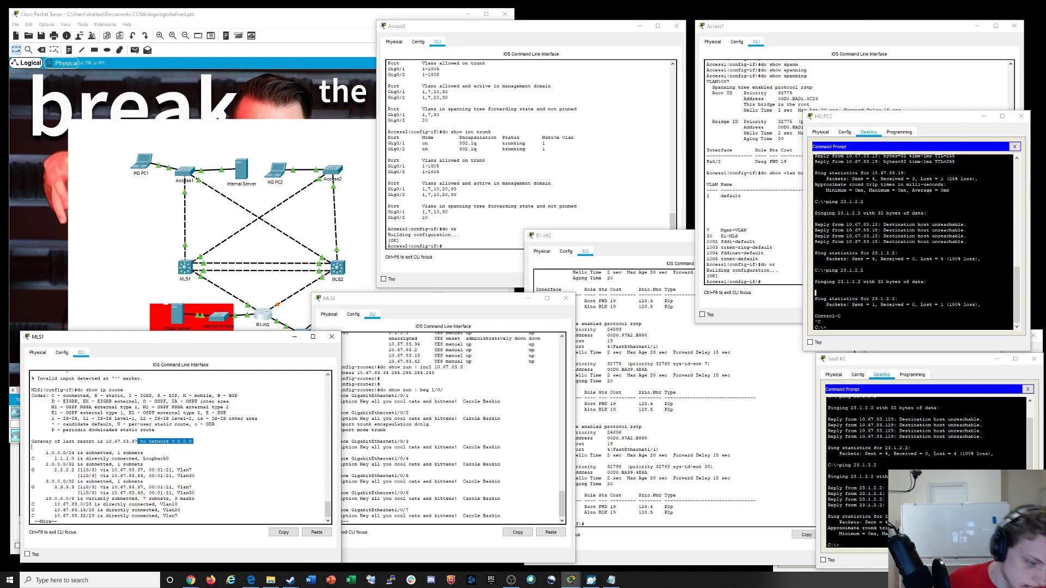
pyautogui.click(202, 447)
pyautogui.press('space')
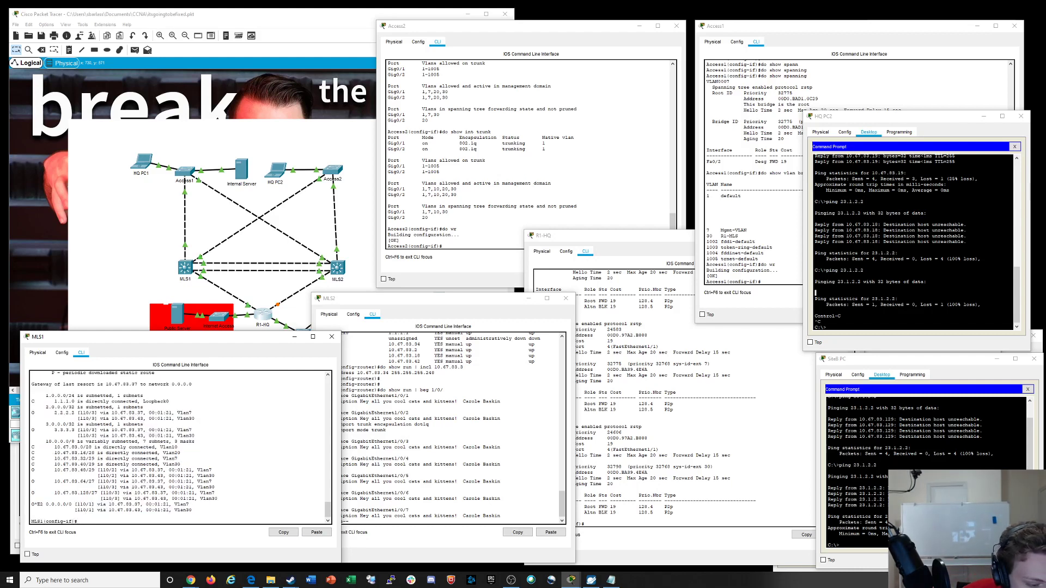
pyautogui.moveTo(46, 504); pyautogui.dragTo(192, 509)
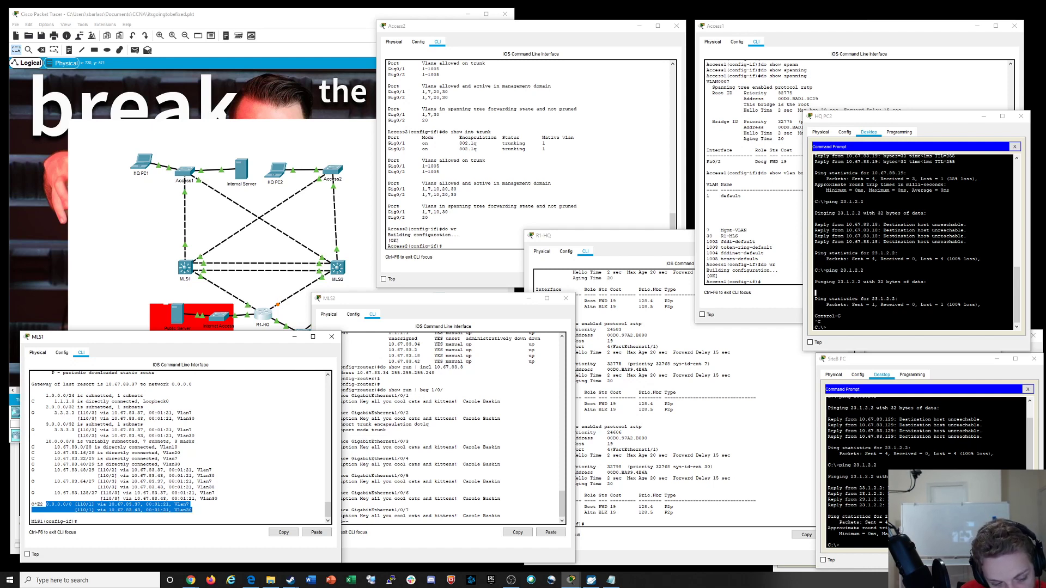
# List R1-HQ's interface addresses with do show ip int brief and check the Vlan7 and Vlan30 entries
pyautogui.click(425, 487)
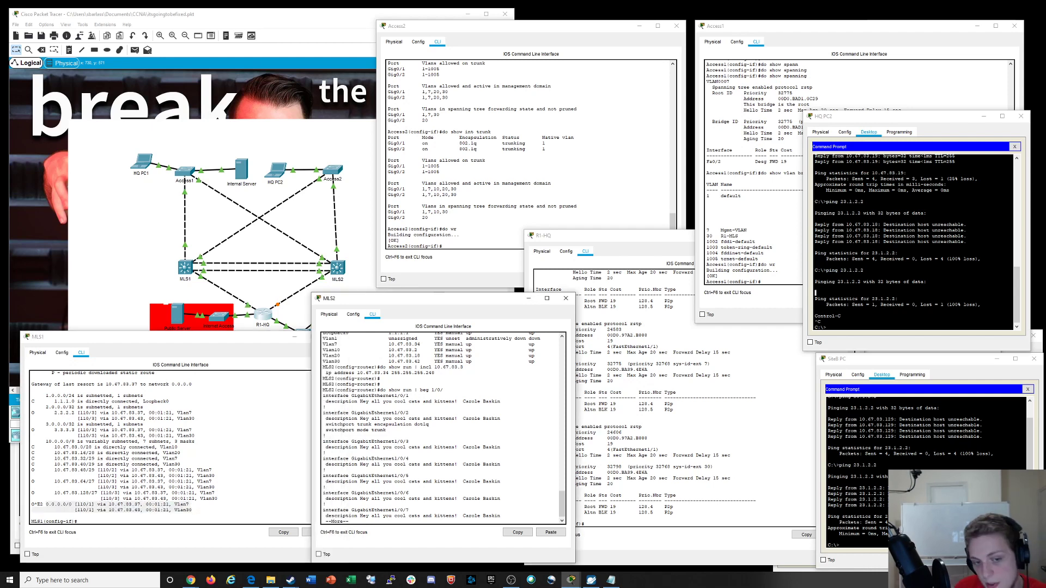
pyautogui.click(681, 444)
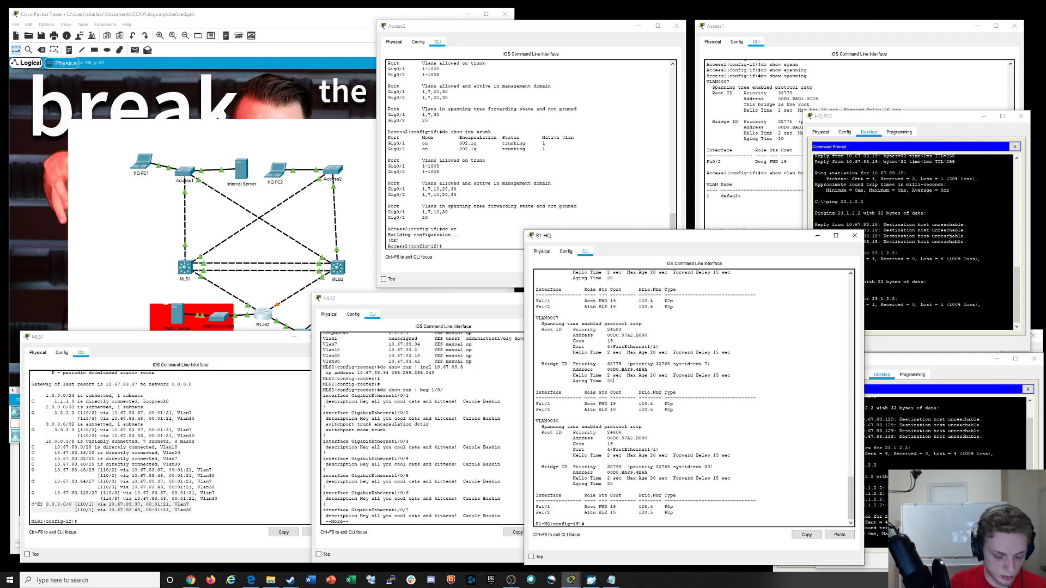
pyautogui.write('do show ip int br')
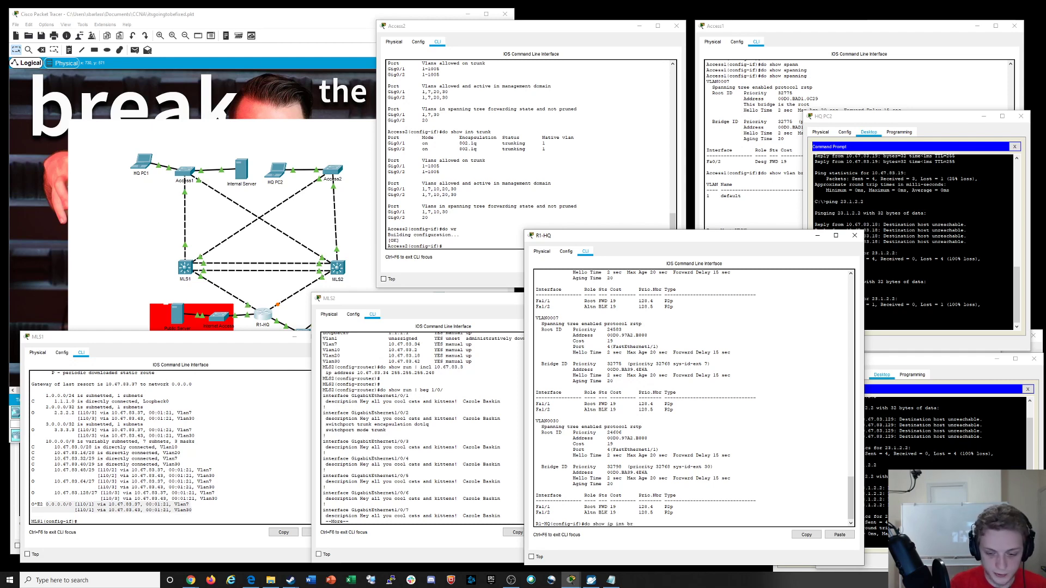
pyautogui.press('Return')
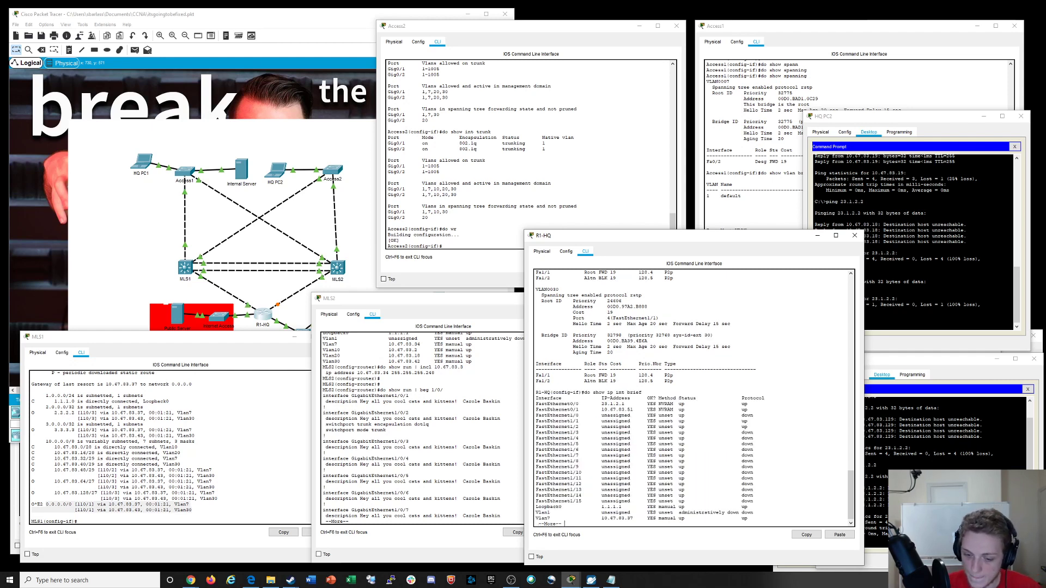
pyautogui.press('Return')
pyautogui.moveTo(625, 512); pyautogui.dragTo(632, 518)
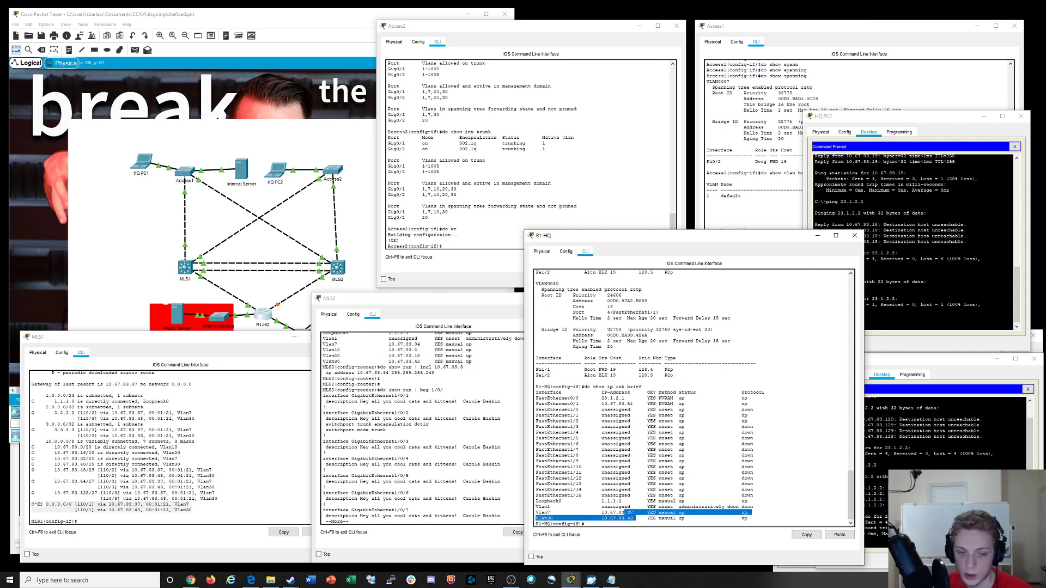
# Ping 23.1.2.2 again from HQ PC2 to test reachability through R1-HQ
pyautogui.click(181, 453)
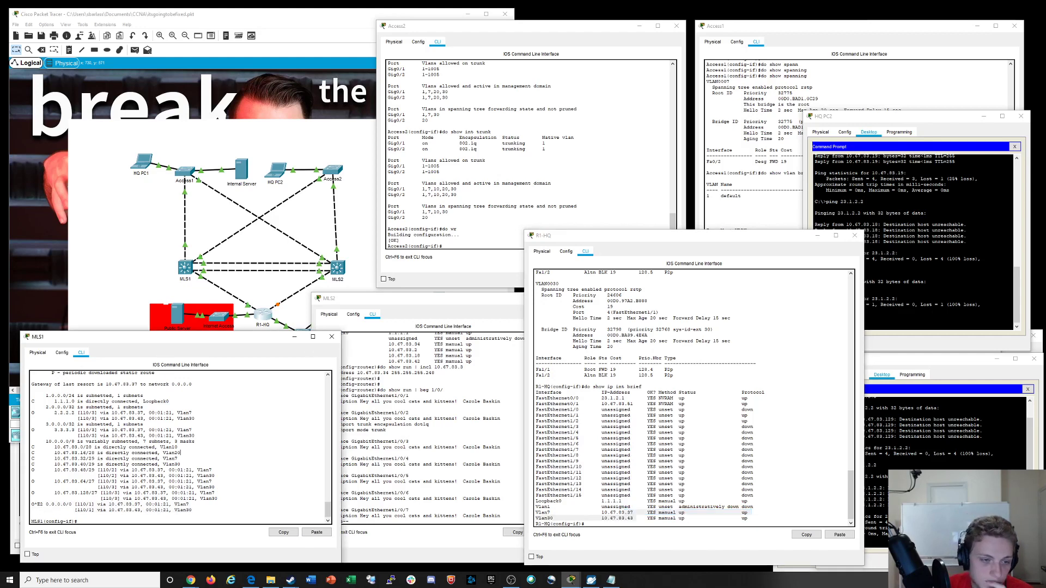
pyautogui.click(926, 294)
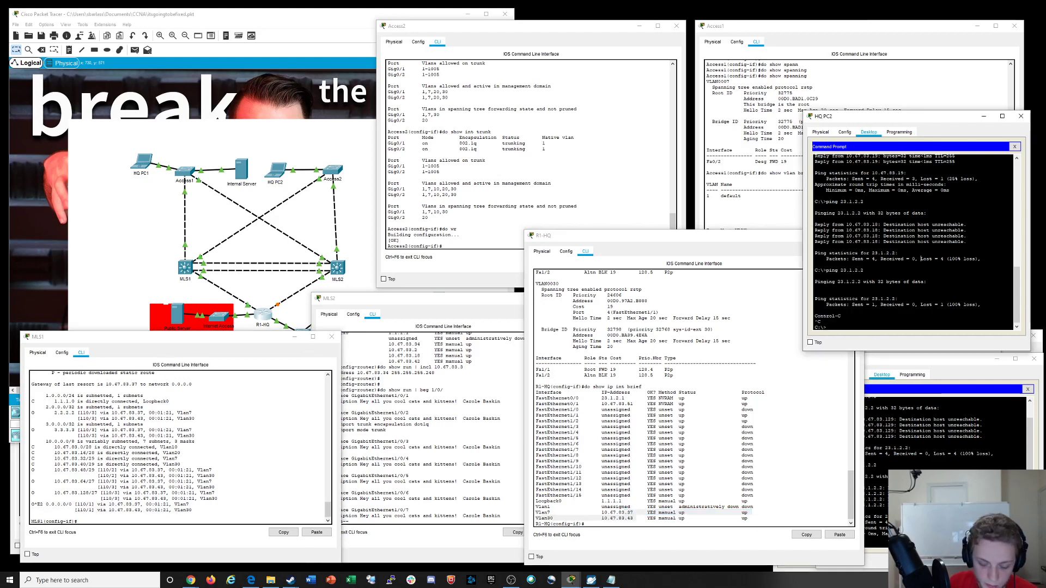
pyautogui.press('Up')
pyautogui.press('Return')
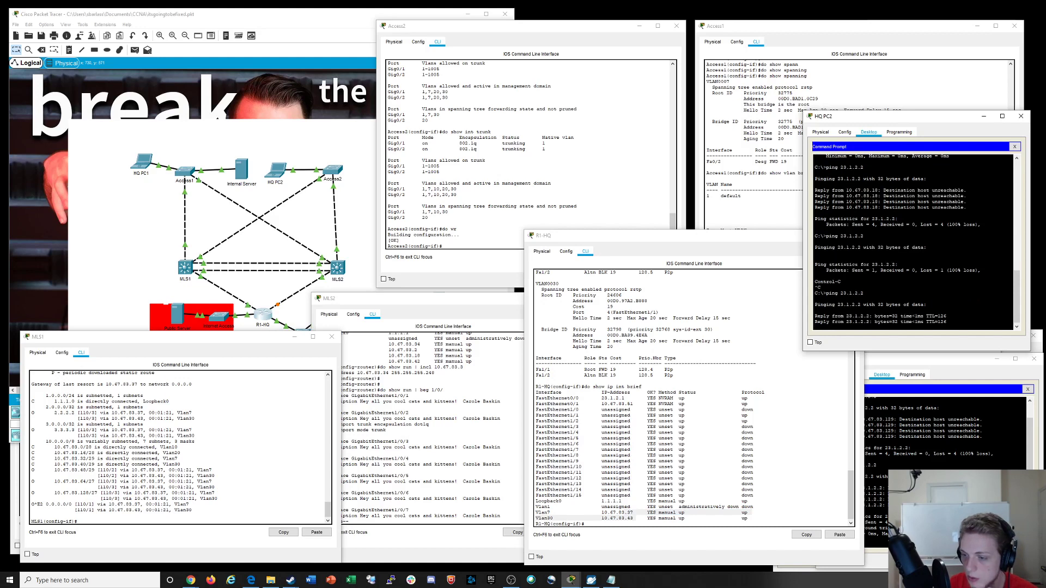
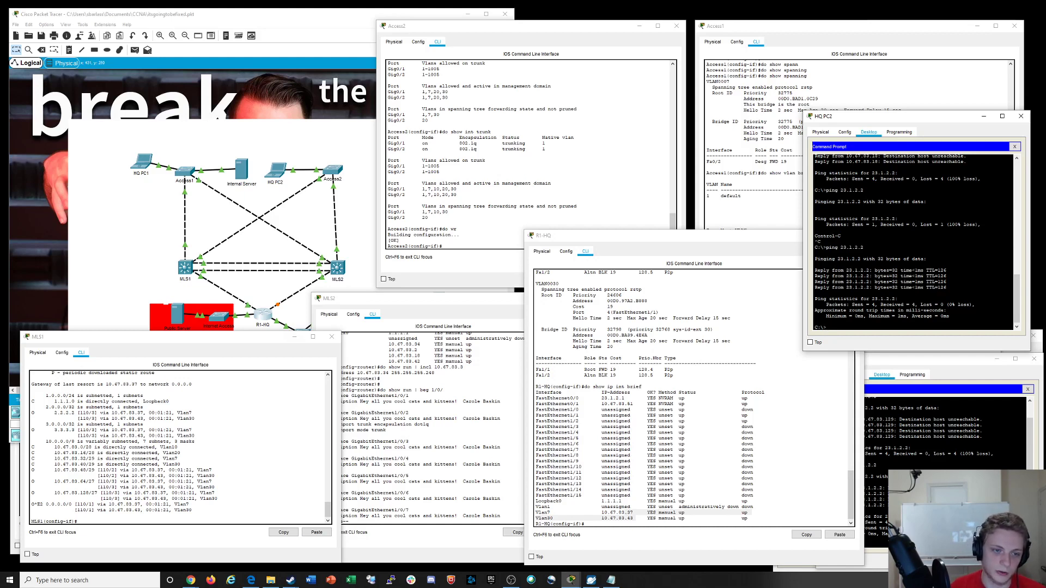
# List Access1's interface addresses and status with do show ip int brief
pyautogui.click(760, 207)
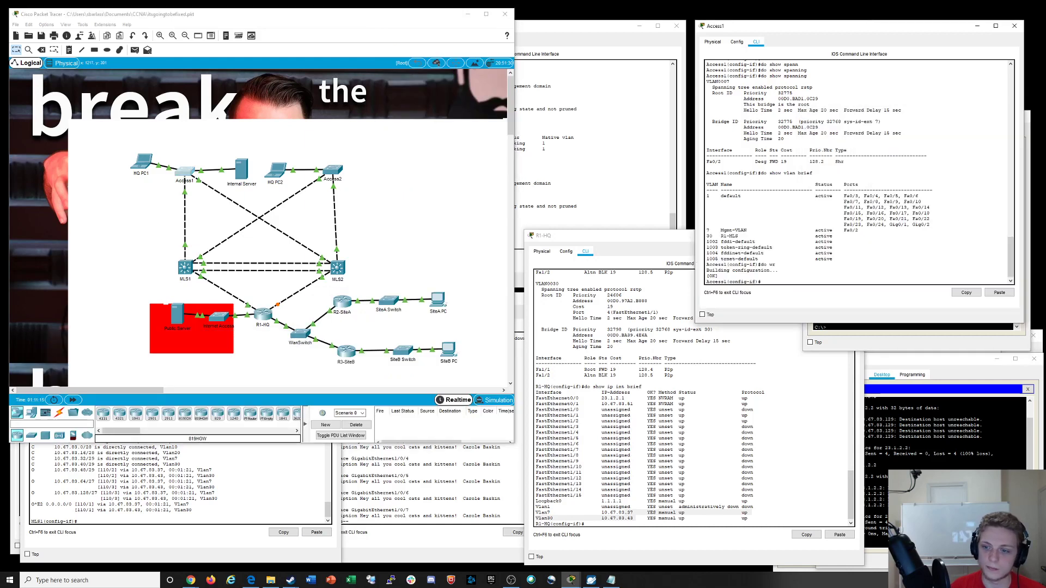
pyautogui.press('Return')
pyautogui.write('do sho')
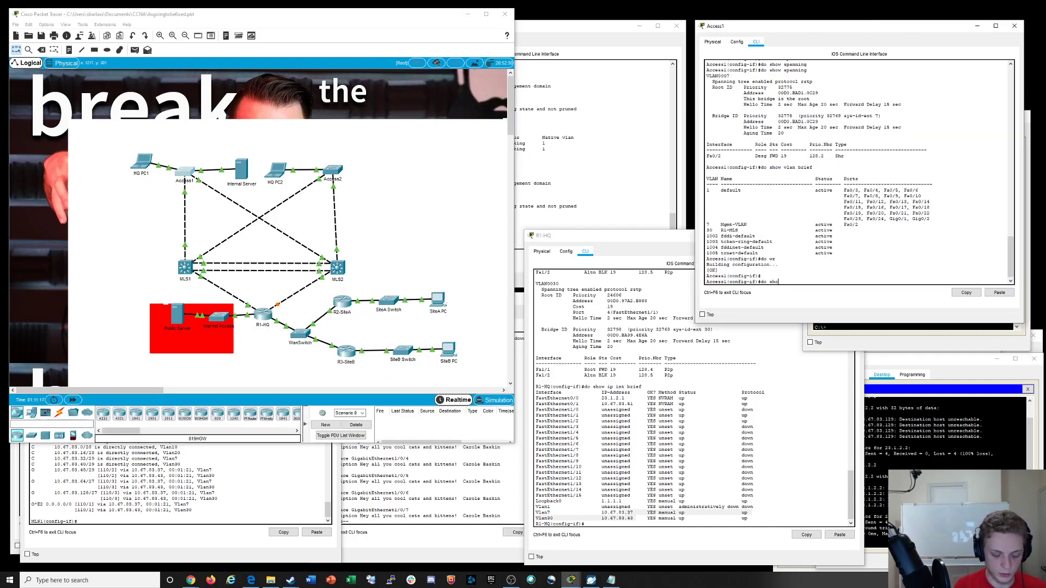
pyautogui.write('w ip int ')
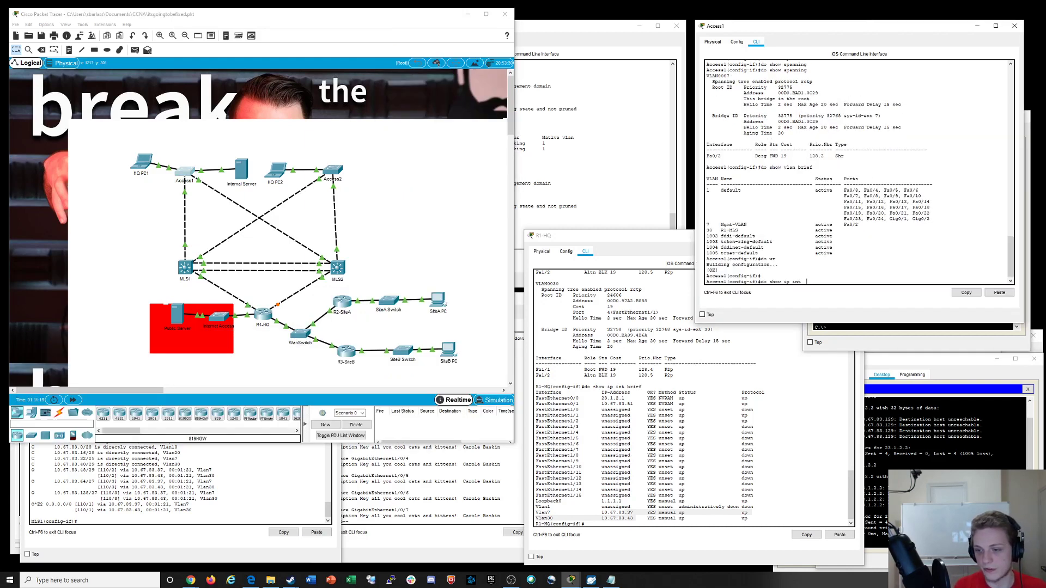
pyautogui.write('brief')
pyautogui.press('Return')
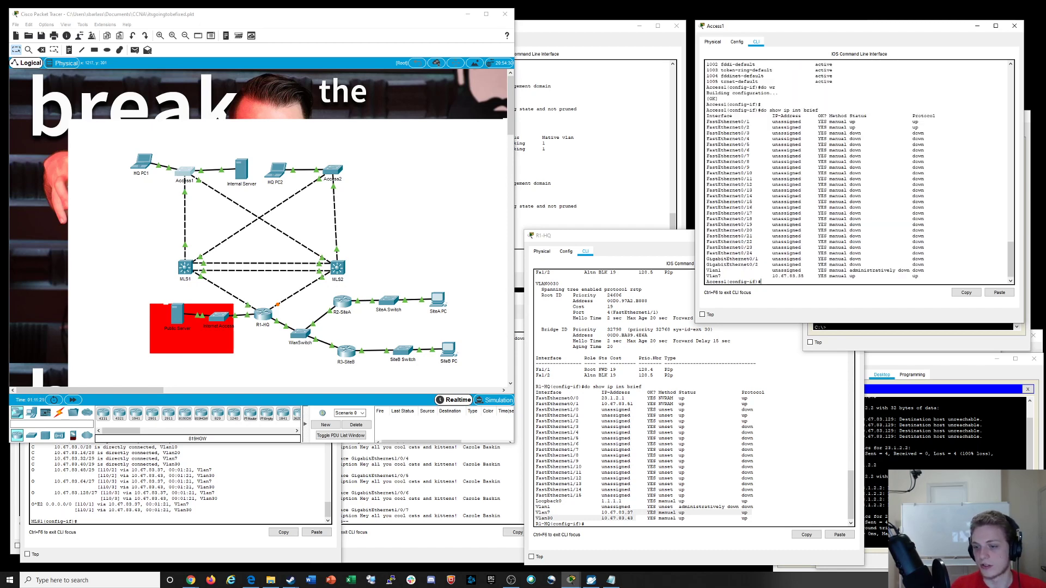
# Check the FastEthernet, GigabitEthernet and VLAN entries in Access1's interface address listing
pyautogui.moveTo(920, 277); pyautogui.dragTo(738, 253)
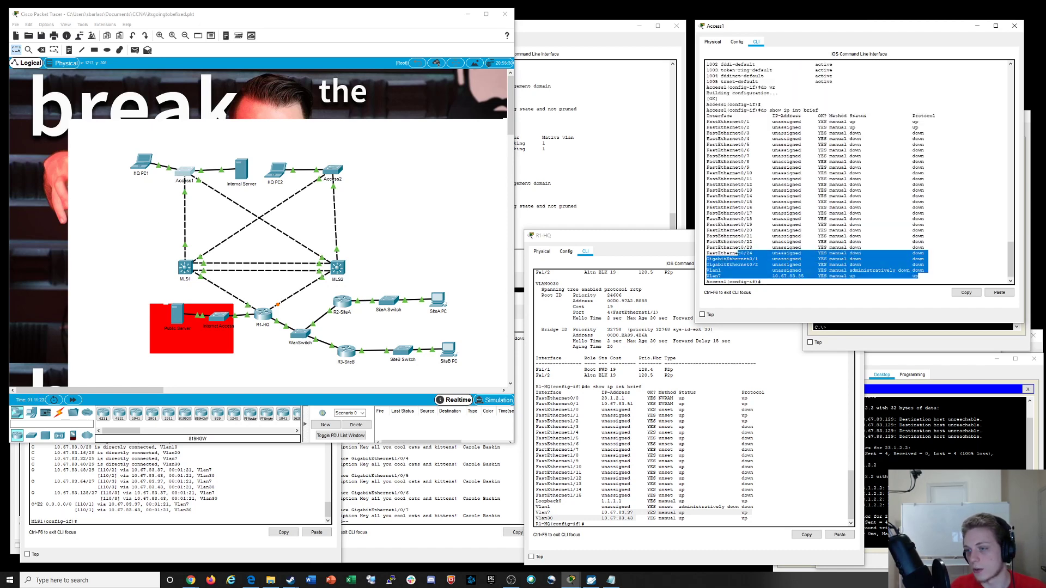
pyautogui.moveTo(923, 133); pyautogui.dragTo(789, 116)
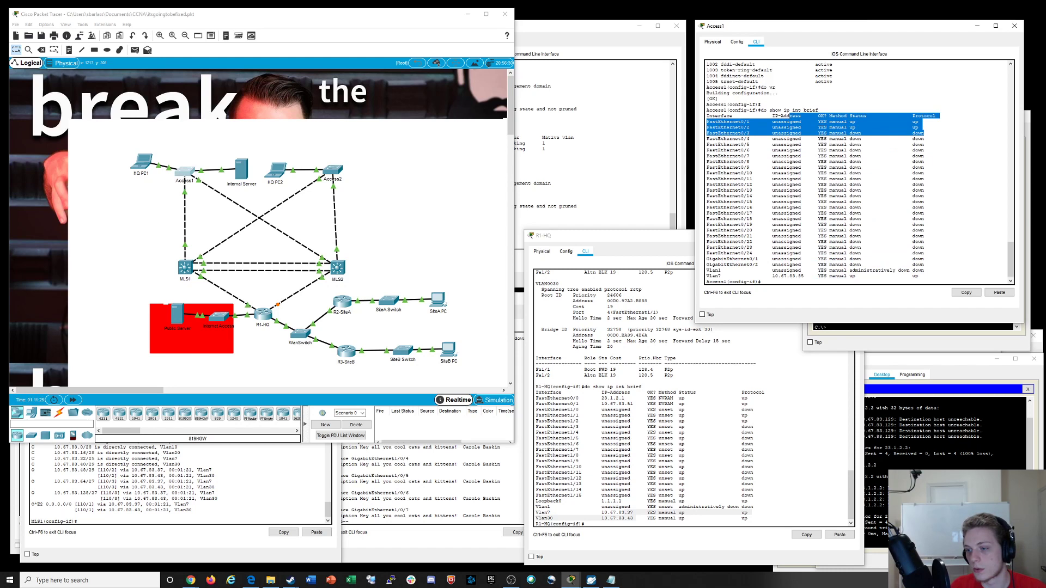
pyautogui.click(826, 133)
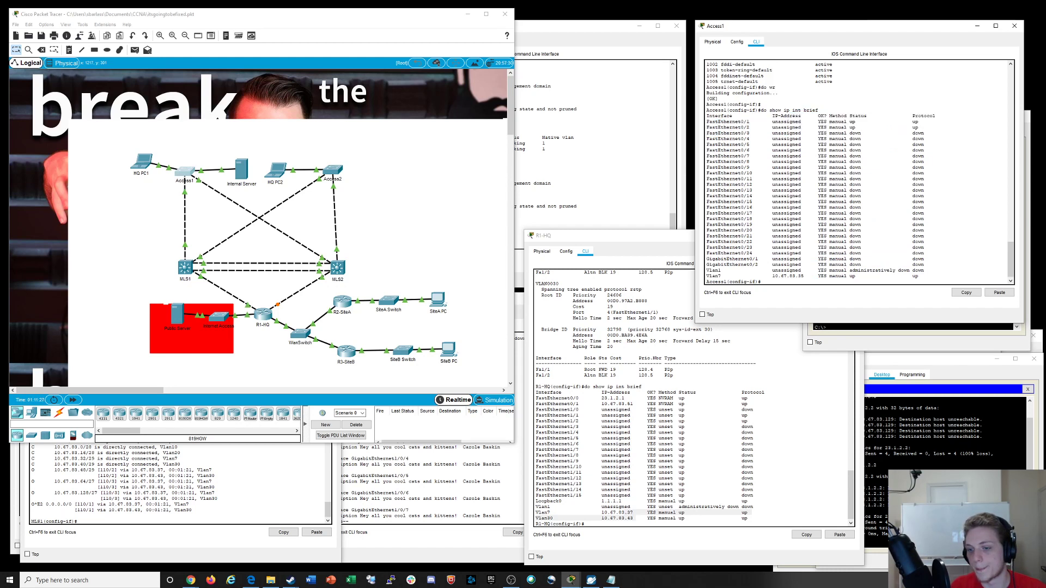
# List Access1's port status with do show int stat and check the duplex and connection status of Fa0/1
pyautogui.write('do show int stat')
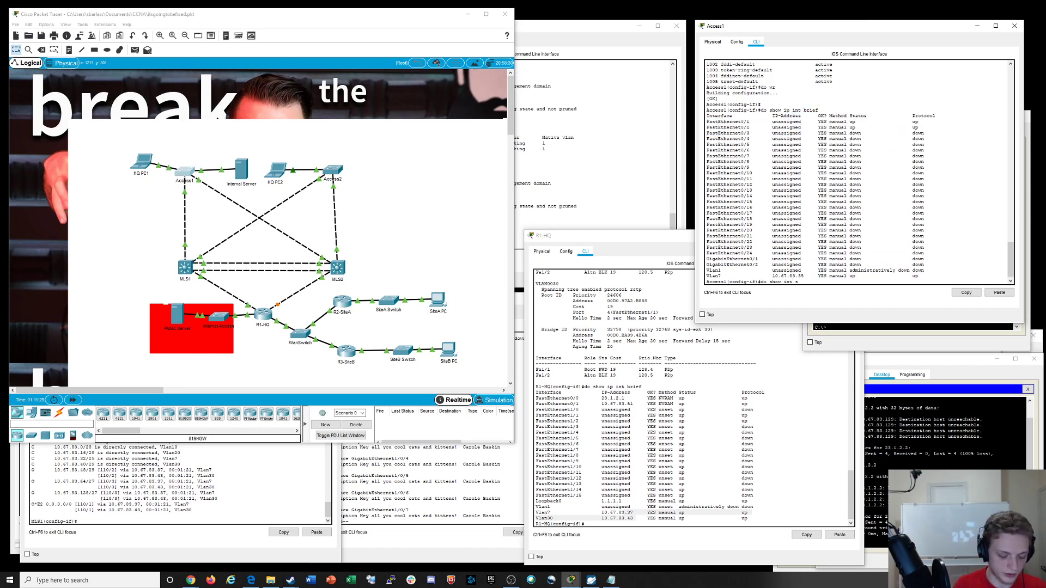
pyautogui.press('Return')
pyautogui.press('space')
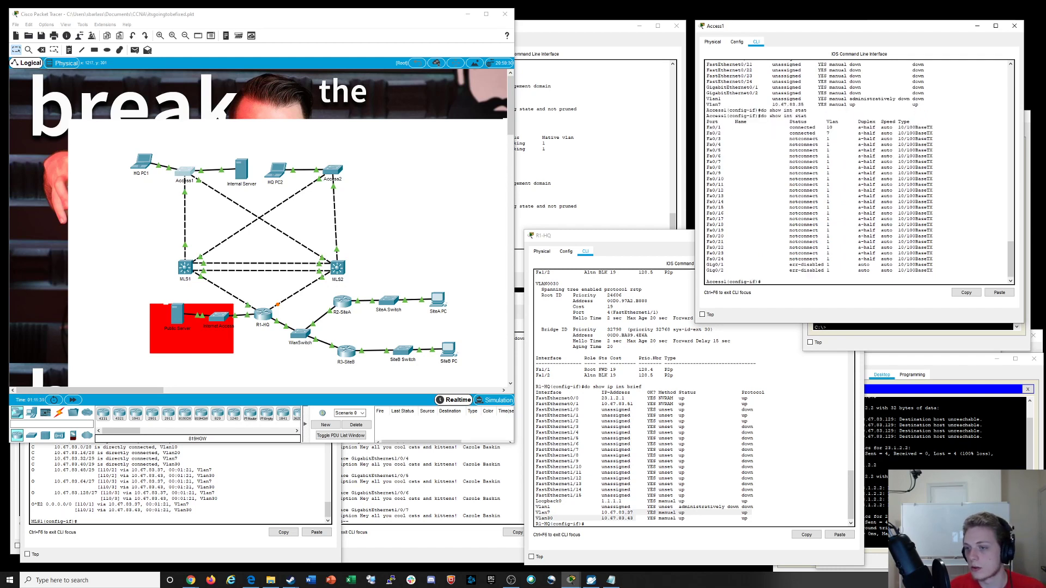
pyautogui.moveTo(852, 128); pyautogui.dragTo(933, 127)
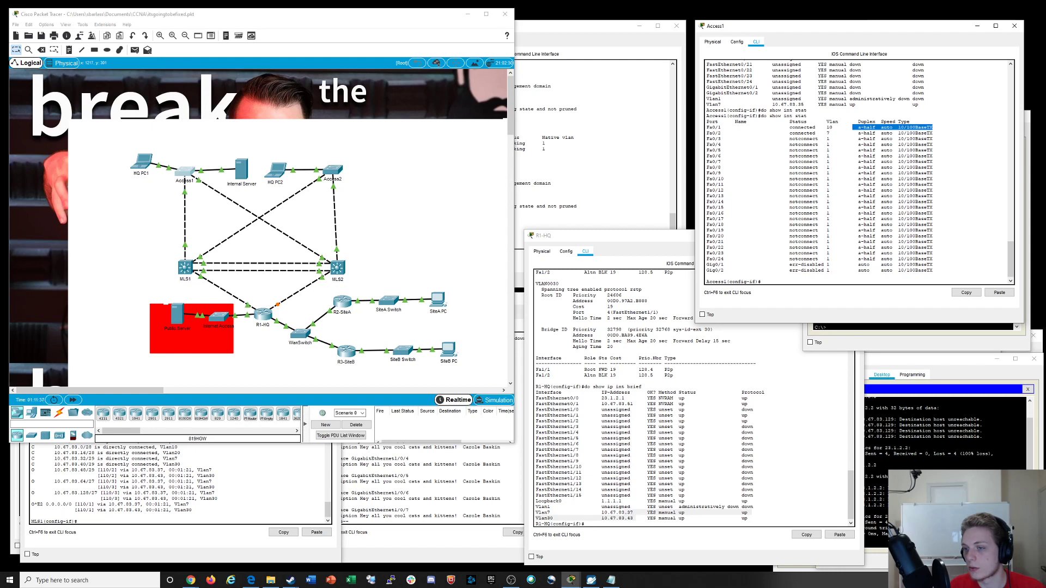
pyautogui.doubleClick(866, 128)
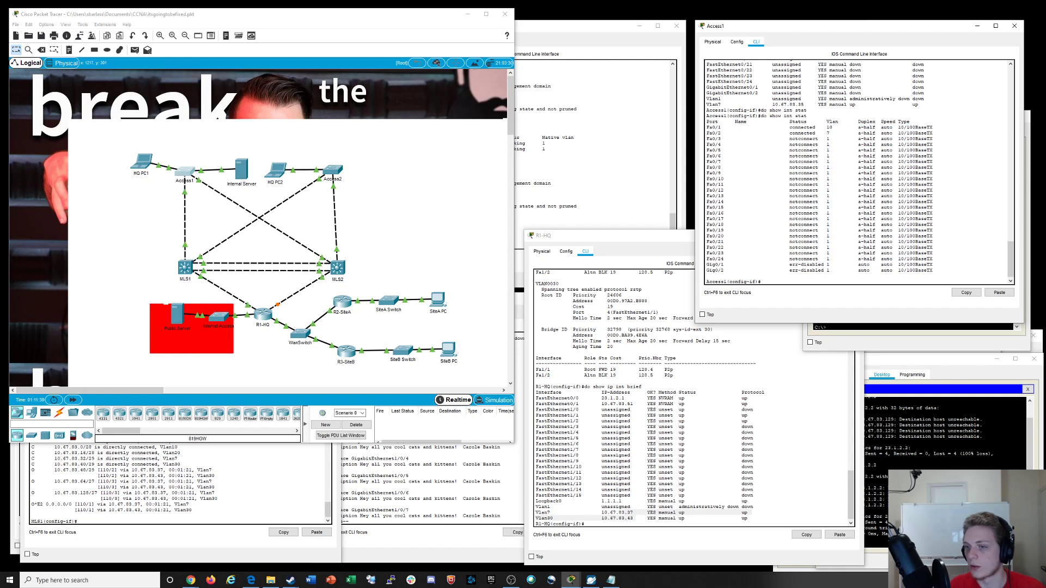
pyautogui.tripleClick(867, 127)
pyautogui.doubleClick(802, 127)
pyautogui.tripleClick(802, 128)
pyautogui.doubleClick(803, 128)
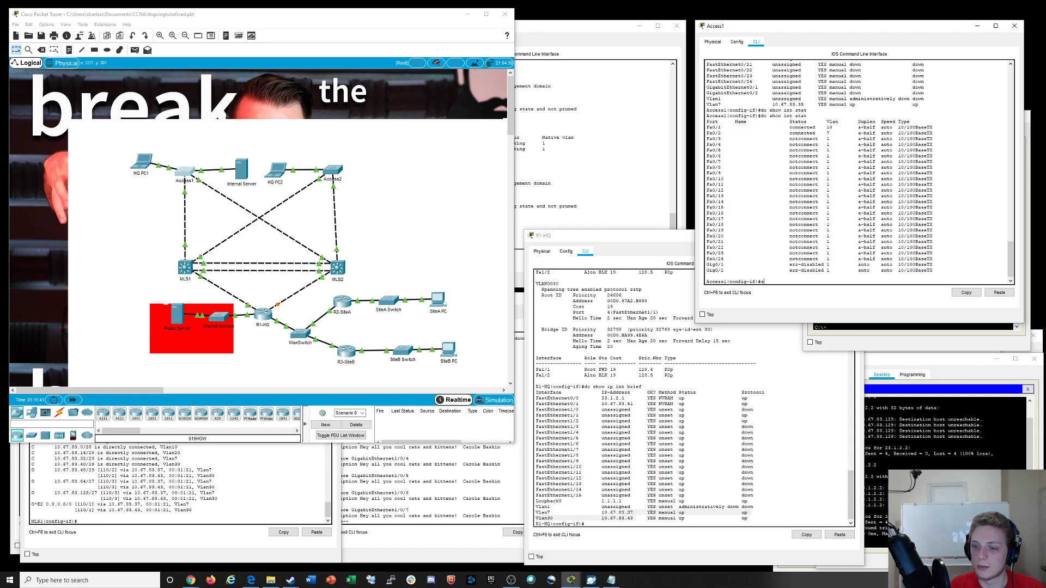
# Enter configuration for Access1's interface f0/1 and review its settings with do show run | beg 0/1
pyautogui.write('s')
pyautogui.press('BackSpace')
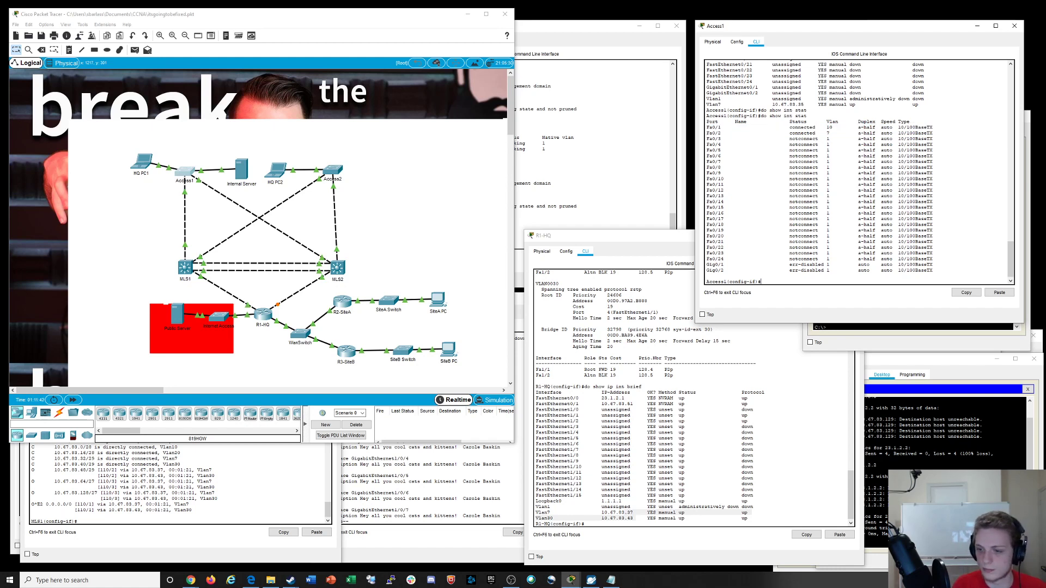
pyautogui.write('int ')
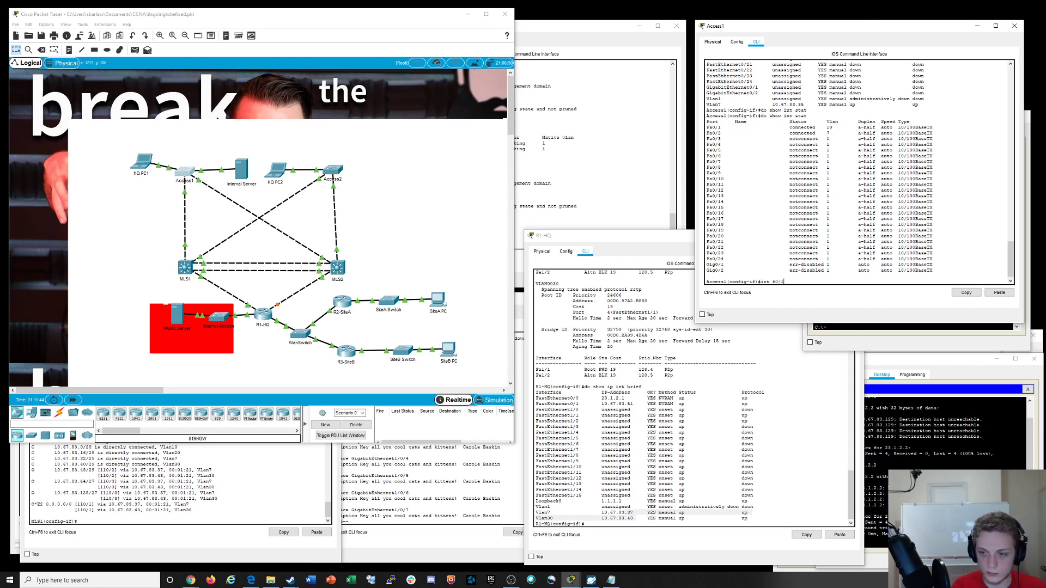
pyautogui.write('f0/1')
pyautogui.press('Return')
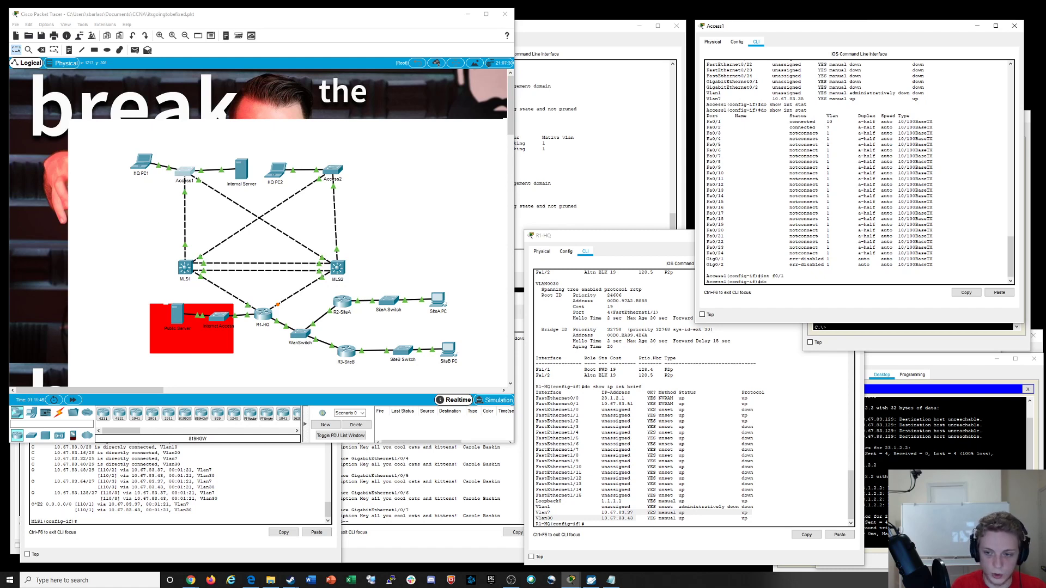
pyautogui.write('do show run | beg 0/1')
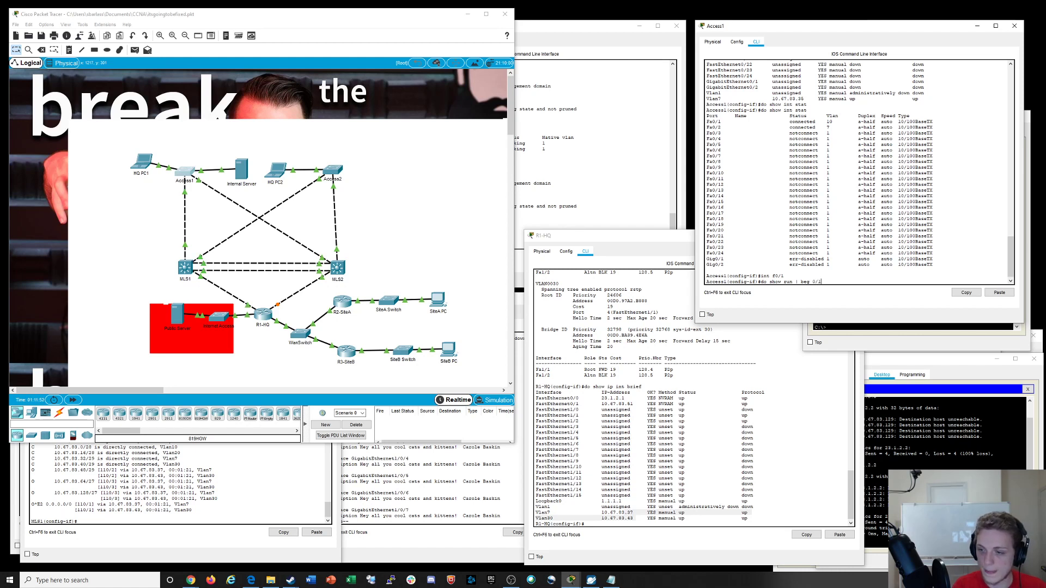
pyautogui.press('Return')
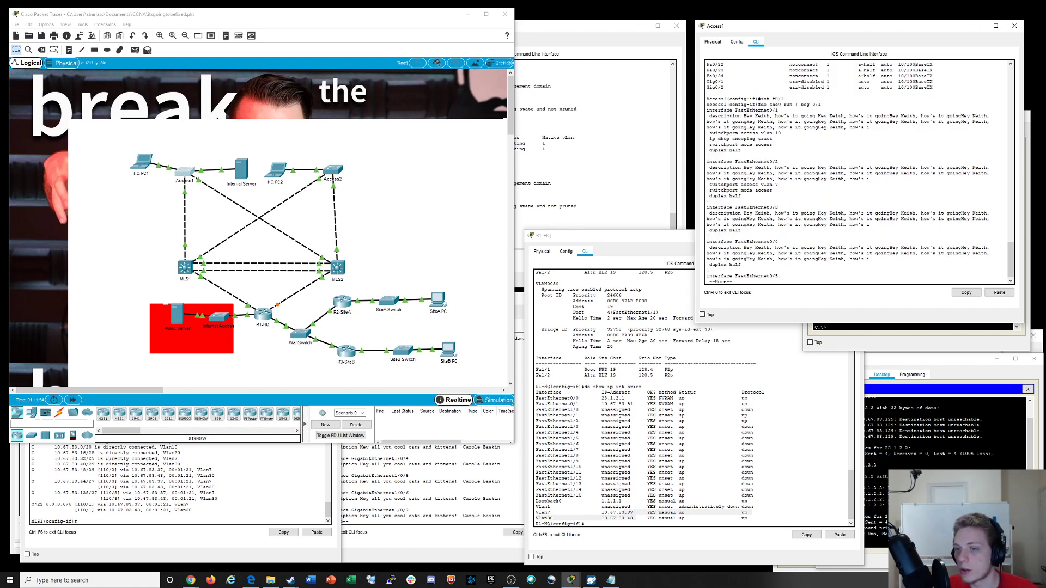
pyautogui.moveTo(709, 132); pyautogui.dragTo(772, 139)
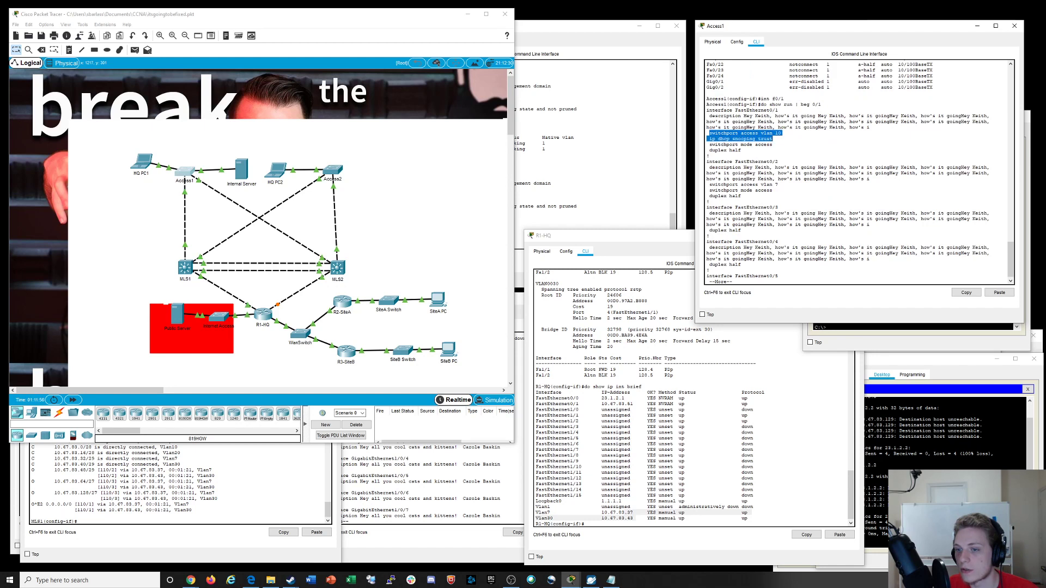
pyautogui.scroll(4, 773, 139)
pyautogui.moveTo(773, 213); pyautogui.dragTo(707, 212)
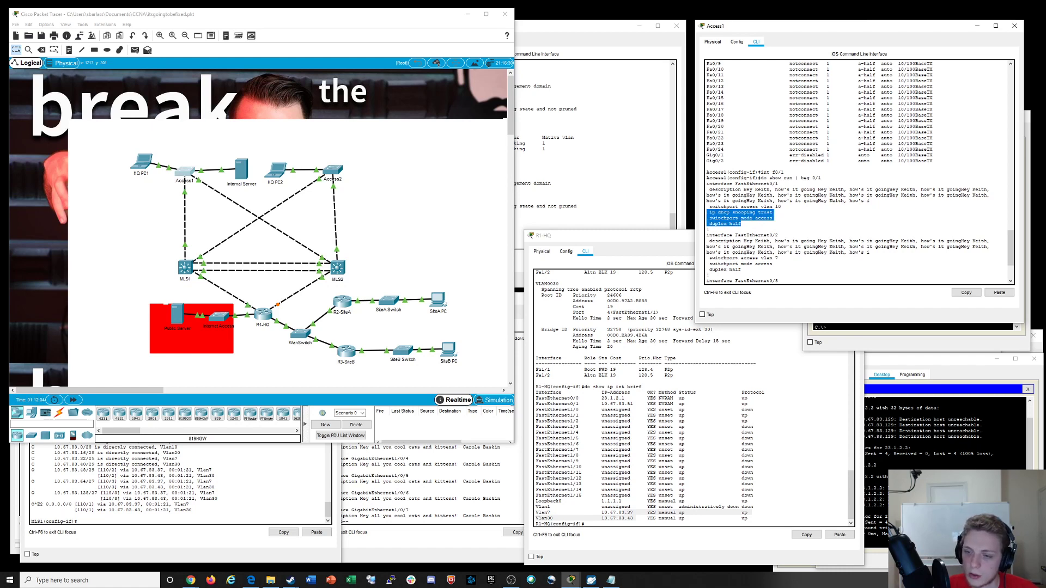
pyautogui.scroll(-4, 858, 171)
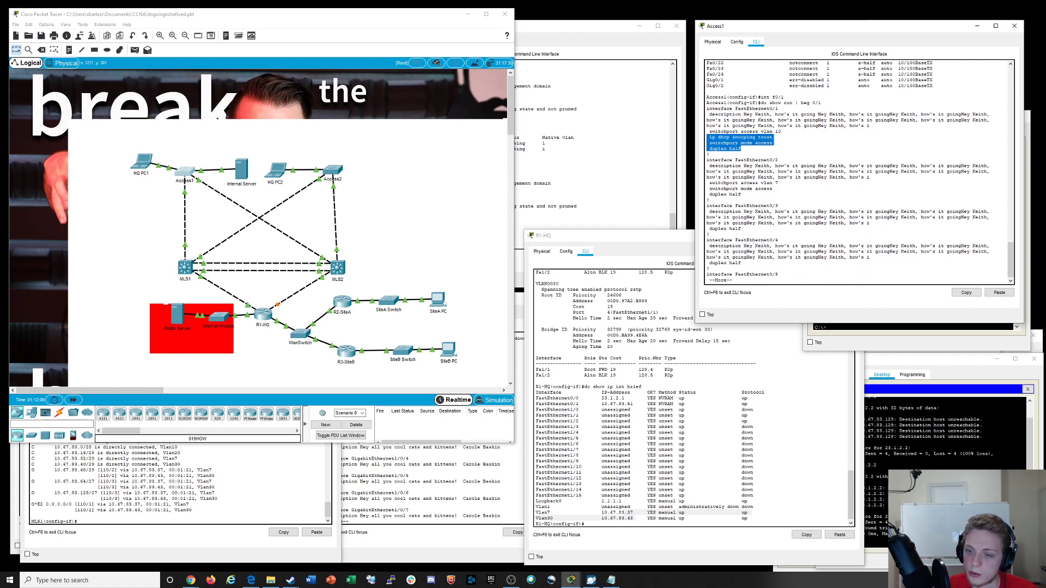
pyautogui.hotkey('ctrl', 'c')
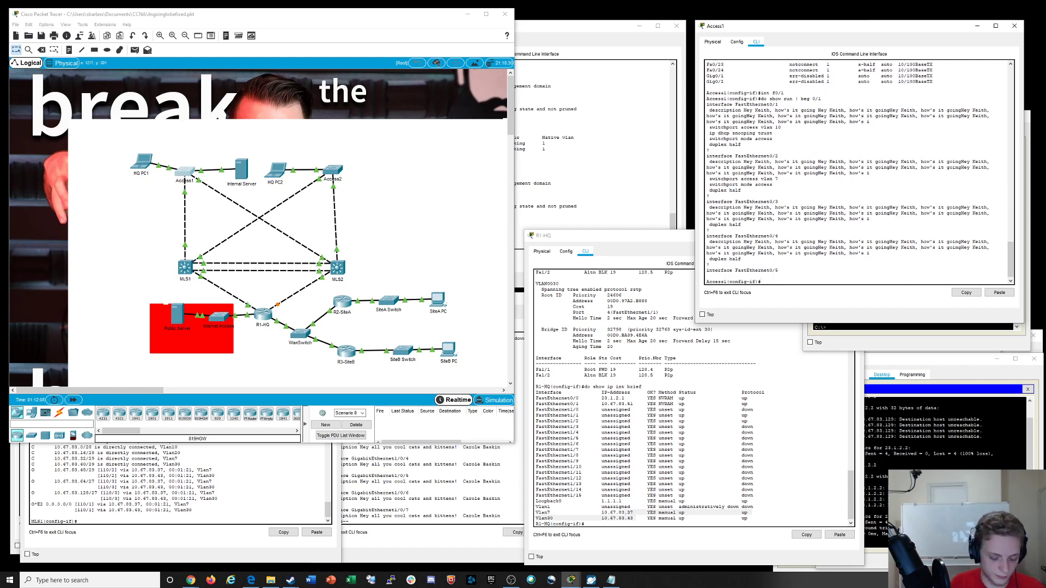
# Remove the duplex half and ip dhcp snooping trust settings from Access1's FastEthernet0/1
pyautogui.write('no duplex half')
pyautogui.press('Return')
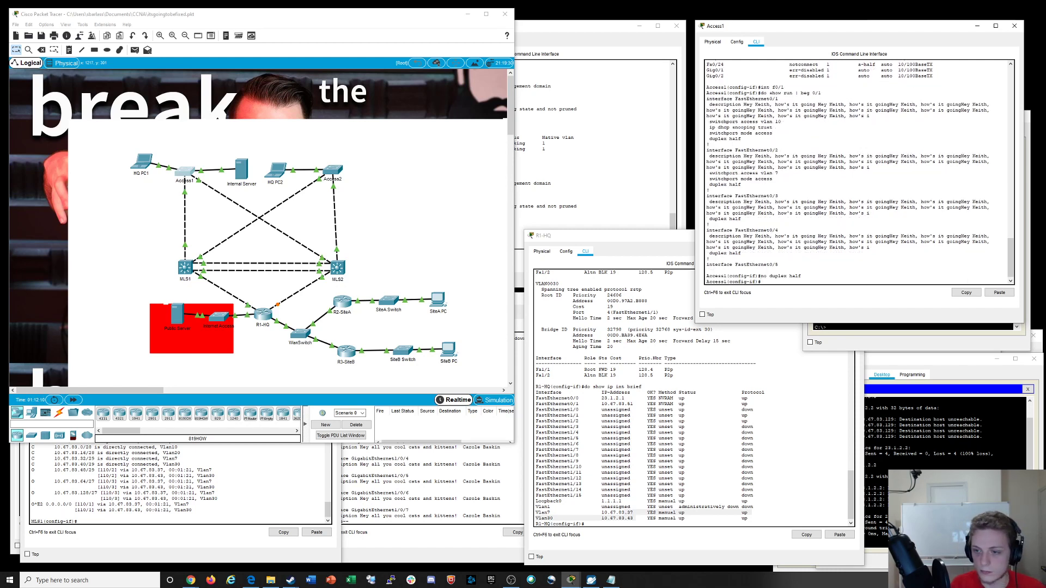
pyautogui.write('no ip dhcp snoop')
pyautogui.press('Tab')
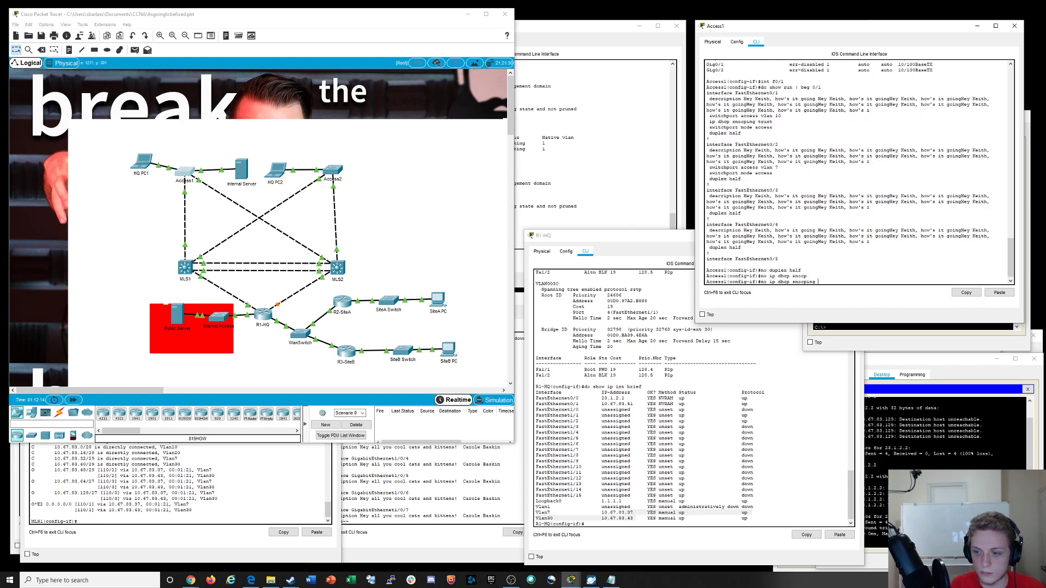
pyautogui.write('tr')
pyautogui.press('Tab')
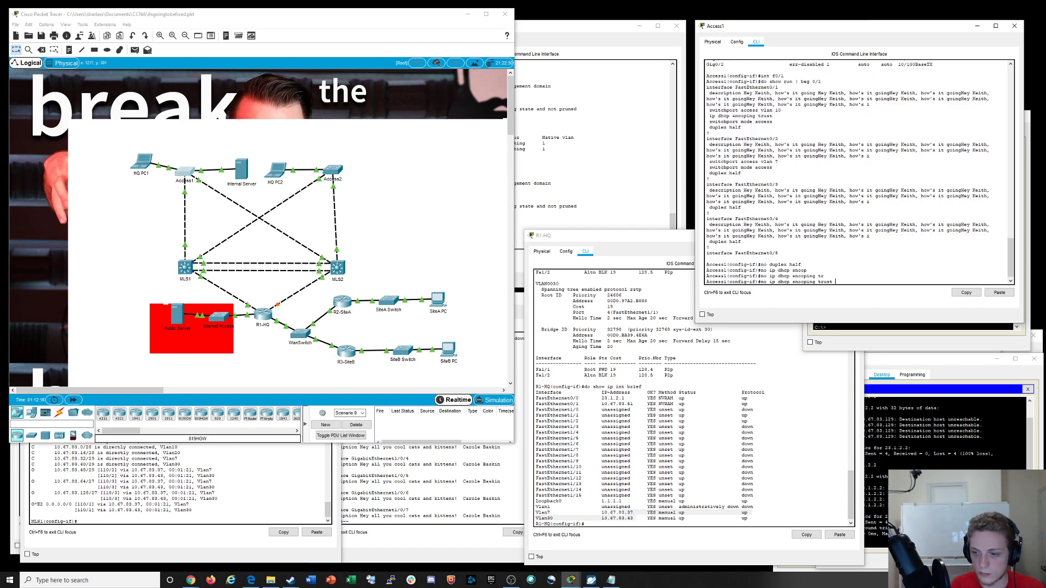
pyautogui.press('Return')
# Run do show run | beg 0/1 again to check the remaining settings on FastEthernet0/1
pyautogui.write('do')
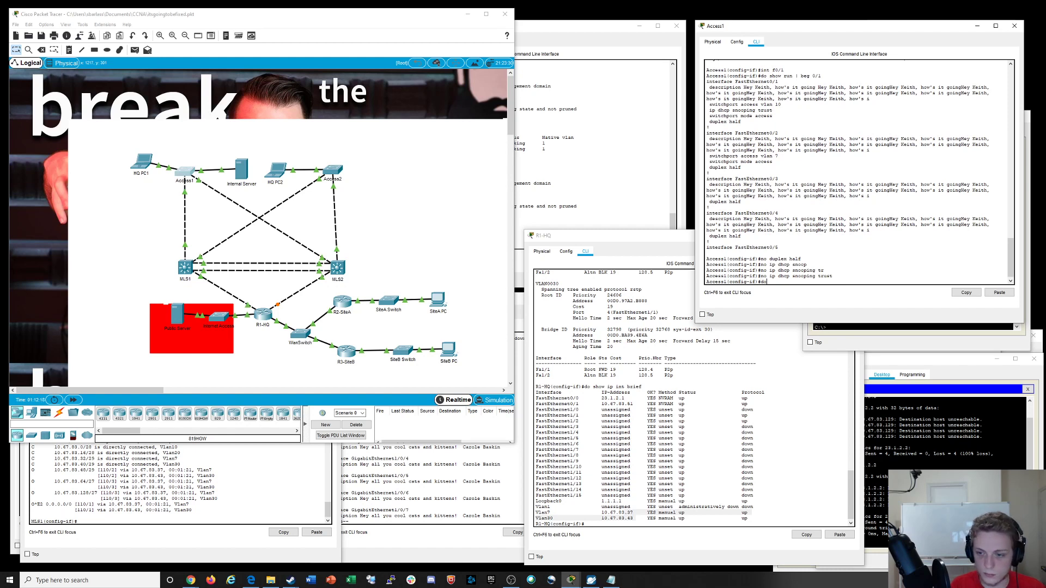
pyautogui.write(' show run | beg 0/1')
pyautogui.press('Return')
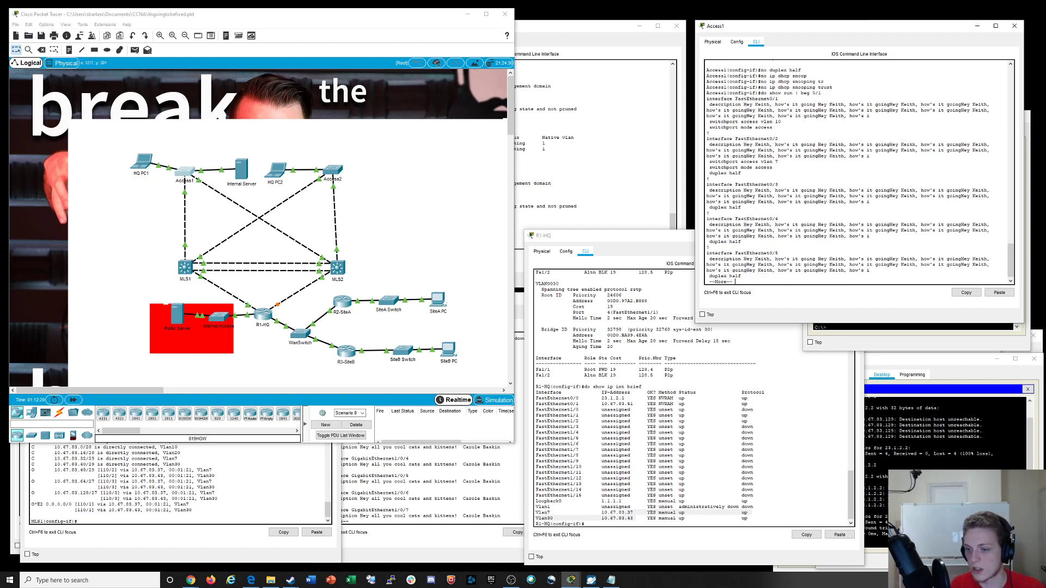
pyautogui.moveTo(706, 116); pyautogui.dragTo(772, 127)
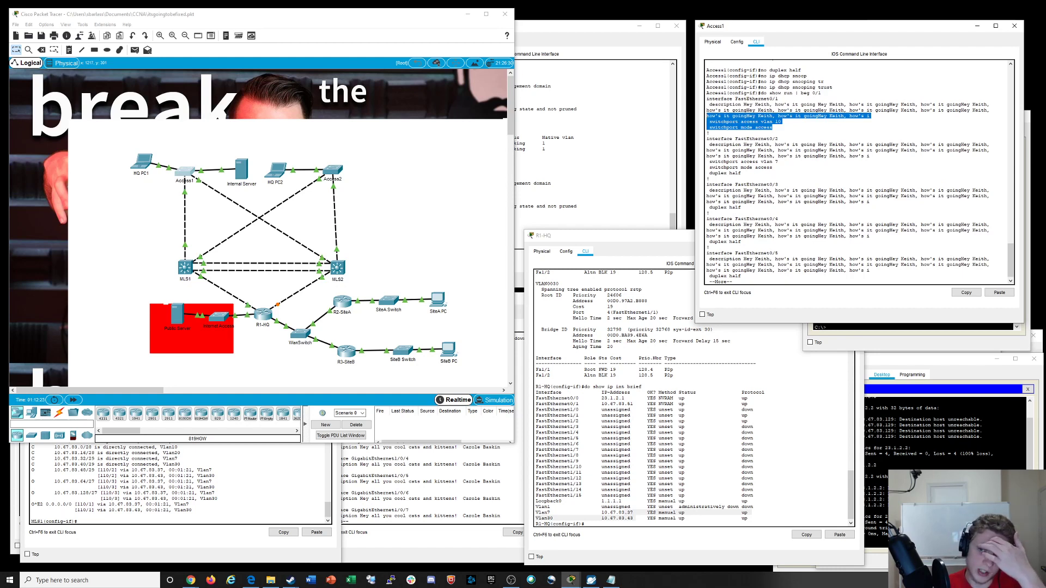
# Save the running configurations of Access1, MLS2 and MLS1 with do wr
pyautogui.write('qdo wr')
pyautogui.press('Return')
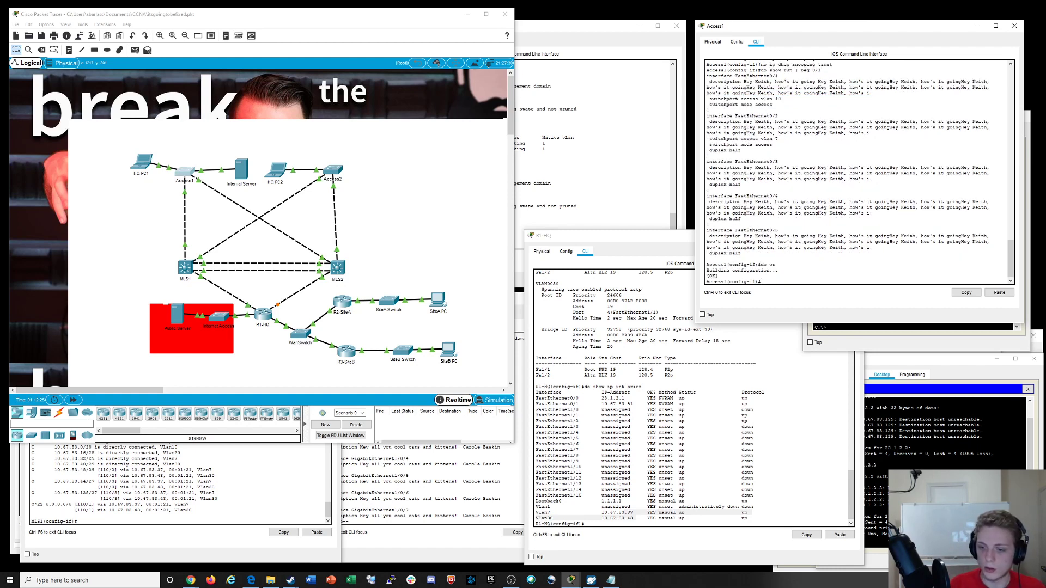
pyautogui.click(424, 487)
pyautogui.write('q')
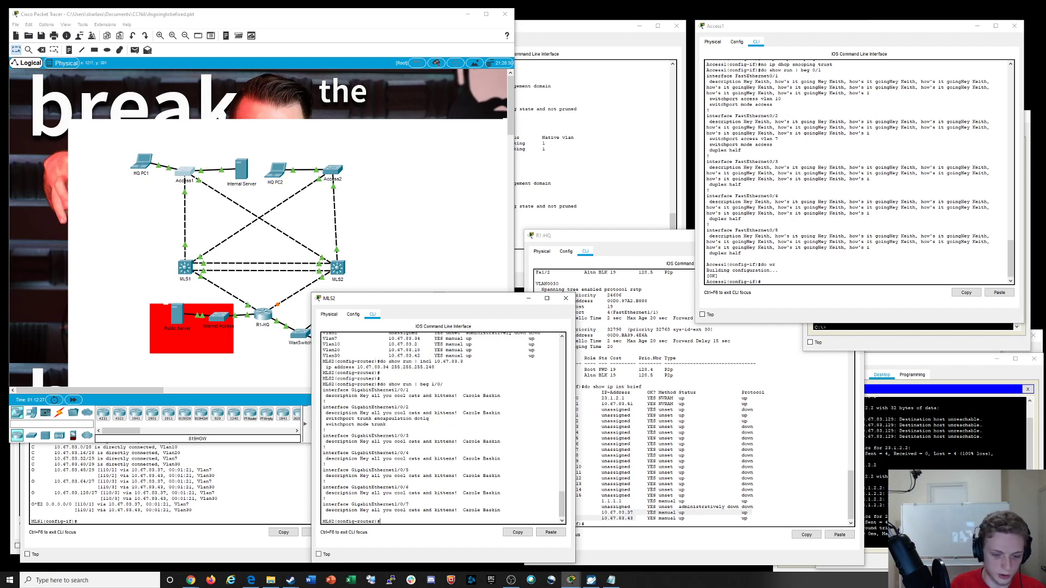
pyautogui.write('do wr')
pyautogui.press('Return')
pyautogui.click(245, 510)
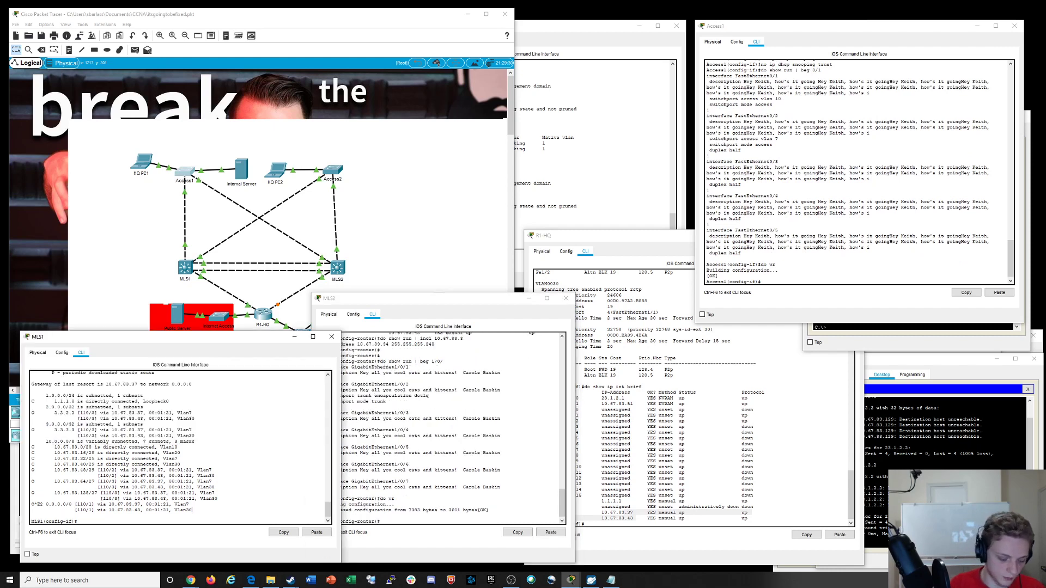
pyautogui.write('do wr')
pyautogui.press('Return')
# Save the running configurations of R1-HQ and Access2 with do wr, and save the project file
pyautogui.click(695, 483)
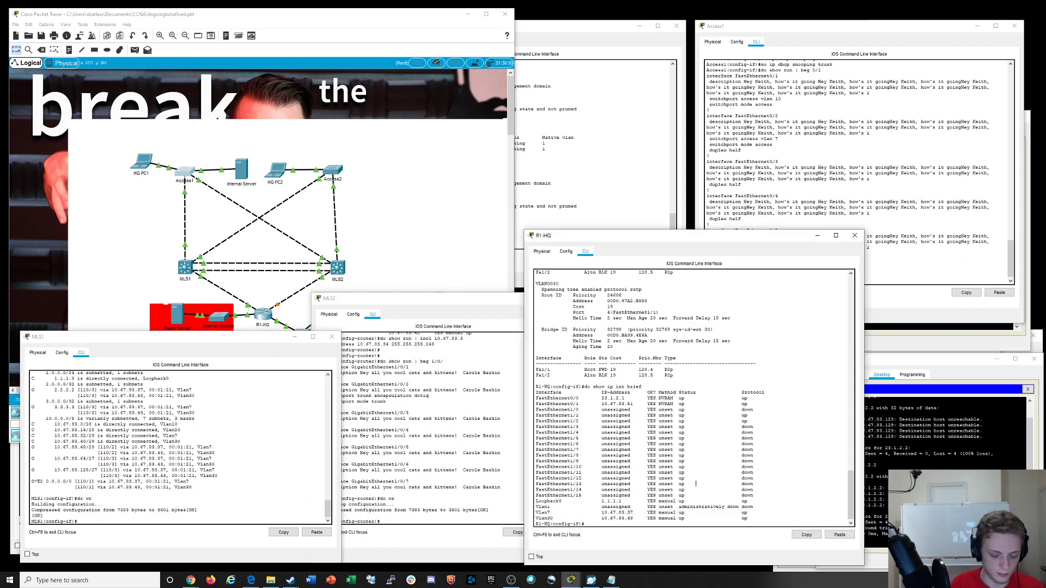
pyautogui.write('do wr')
pyautogui.press('Return')
pyautogui.click(602, 171)
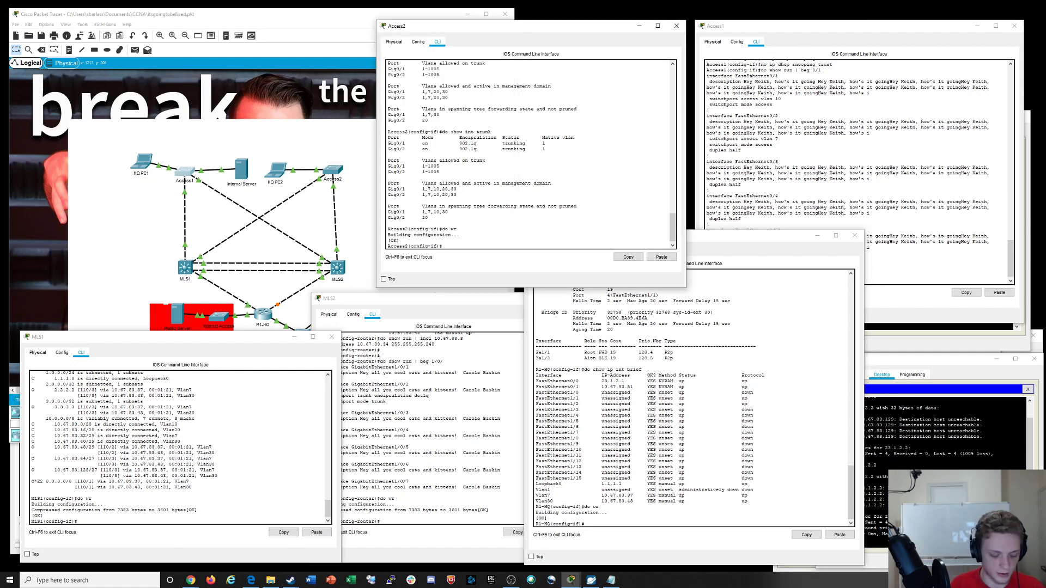
pyautogui.write('do wr')
pyautogui.press('Return')
pyautogui.click(16, 25)
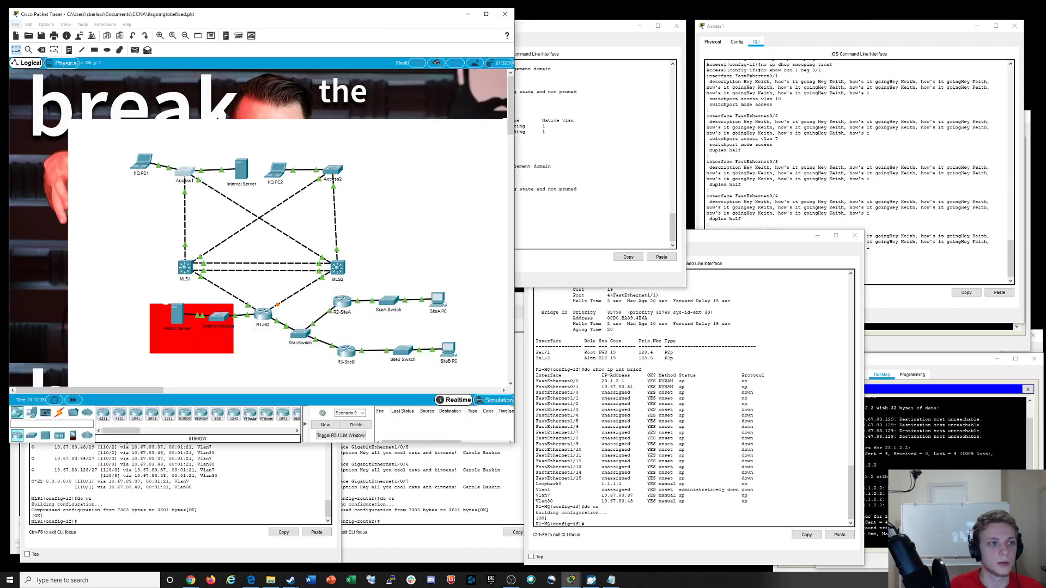
pyautogui.click(30, 79)
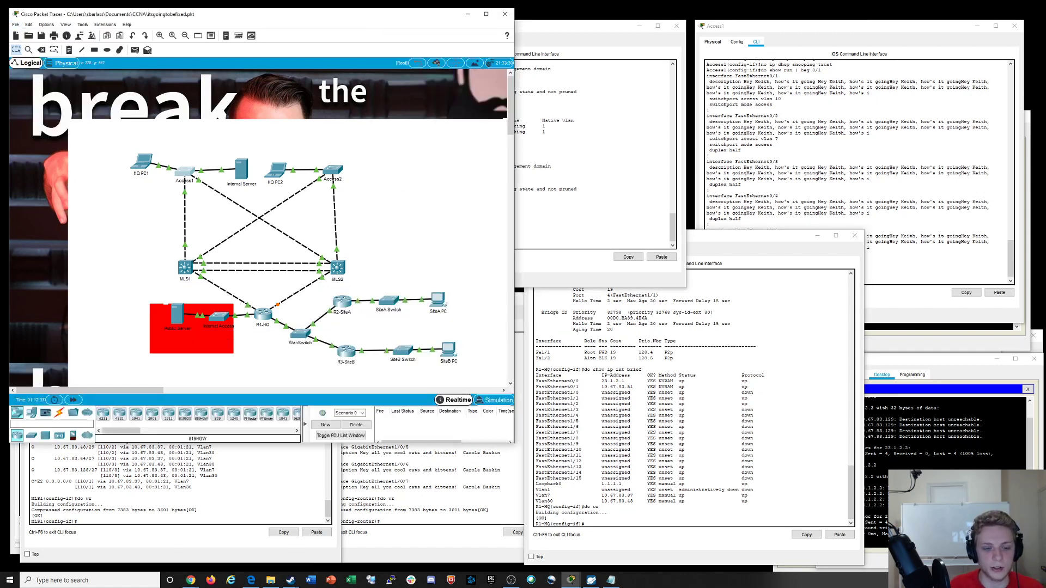
# List Access1's port status again with do show int stat and check the Fa0/1 entry
pyautogui.click(838, 190)
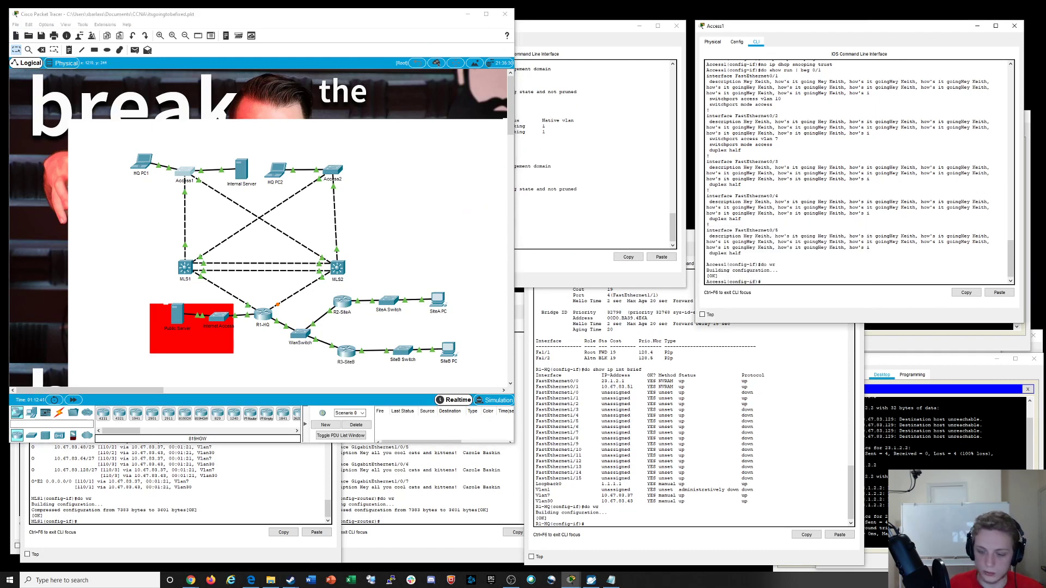
pyautogui.write('do show ')
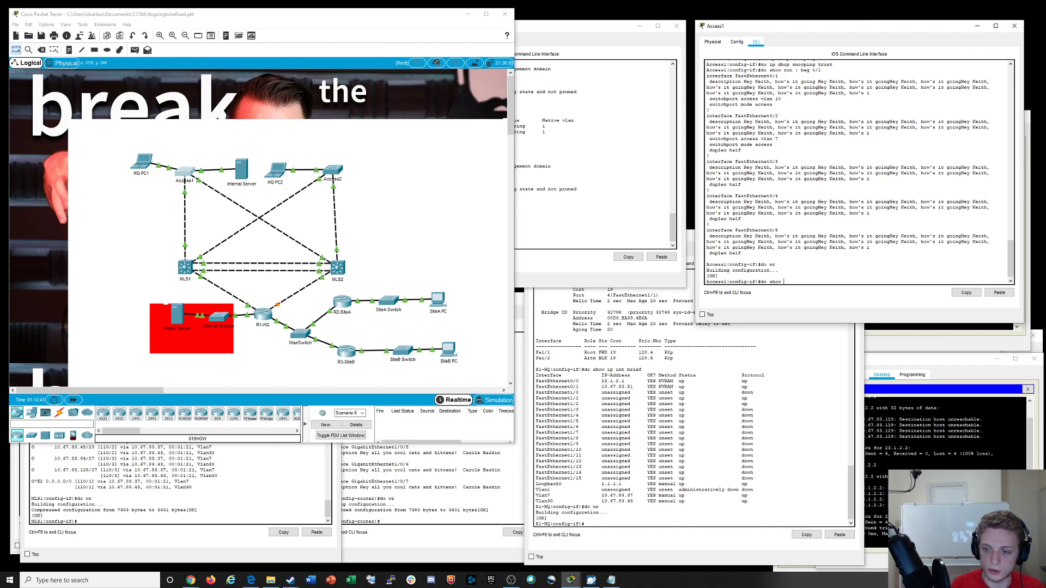
pyautogui.write('int stat')
pyautogui.press('Tab')
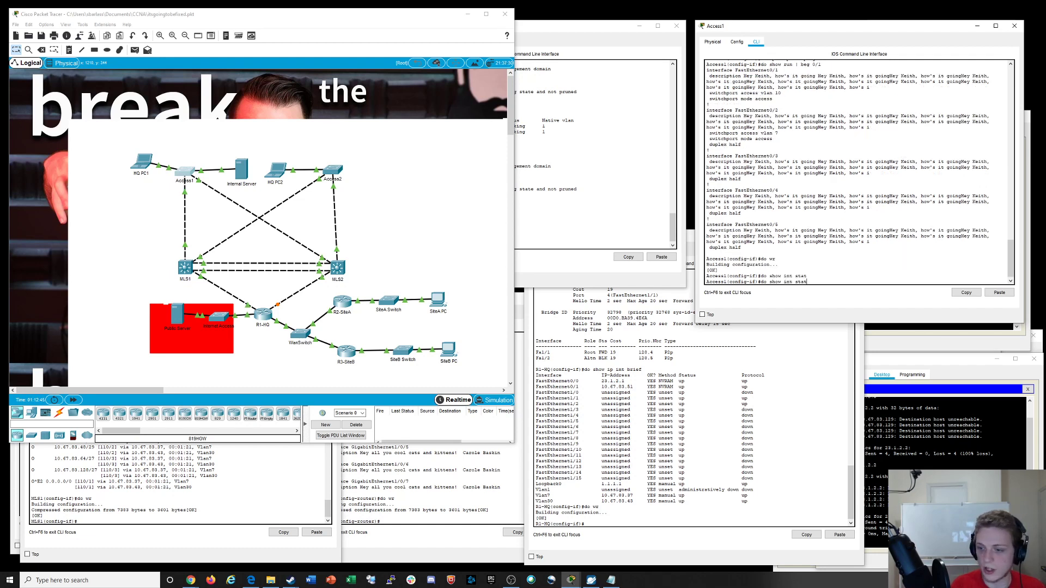
pyautogui.press('Return')
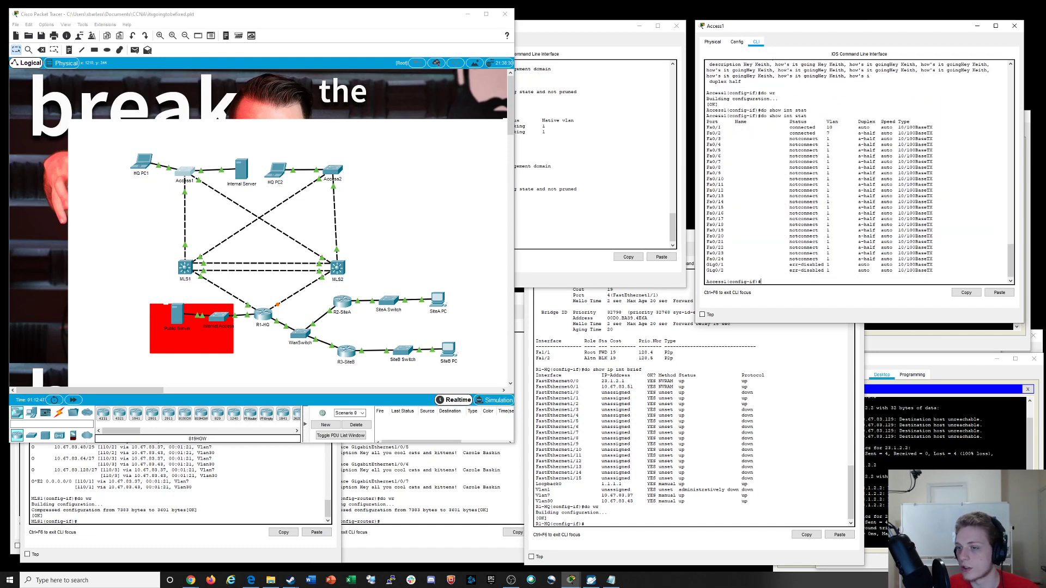
pyautogui.moveTo(850, 128); pyautogui.dragTo(706, 127)
pyautogui.click(893, 127)
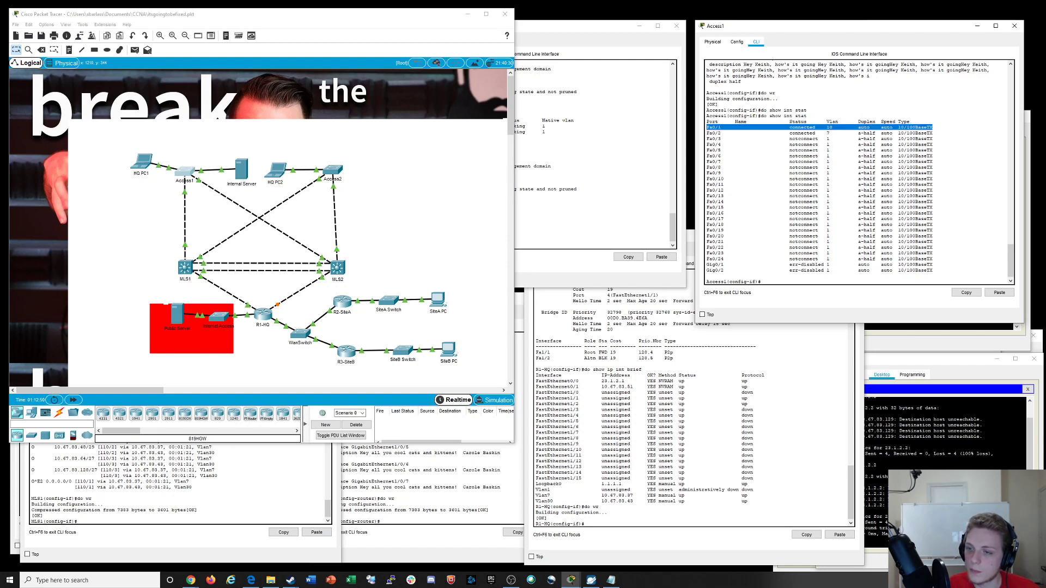
# Open Internal Server's IP configuration and place its window beside the topology to check the addressing
pyautogui.click(723, 127)
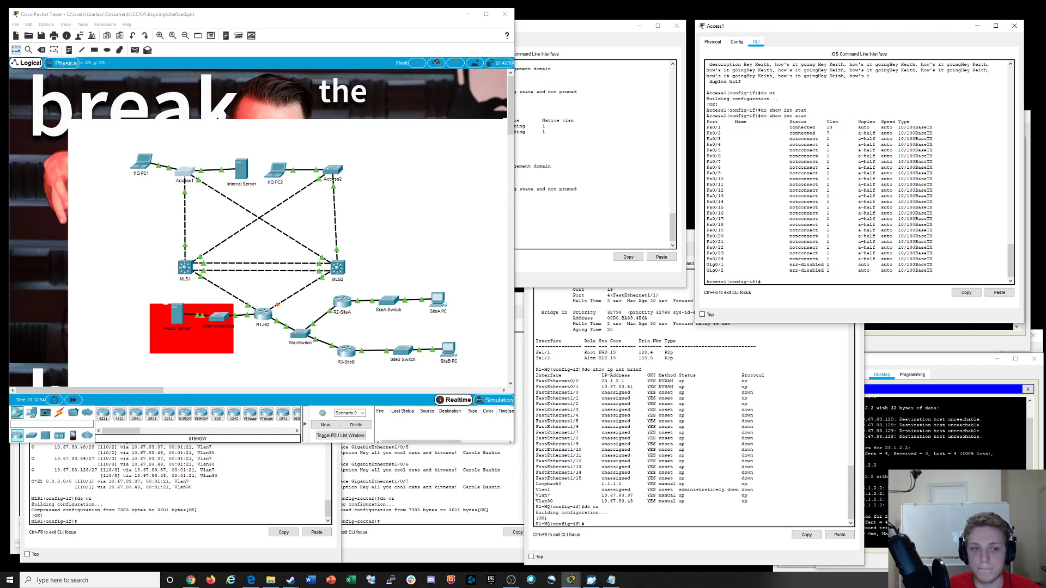
pyautogui.click(241, 170)
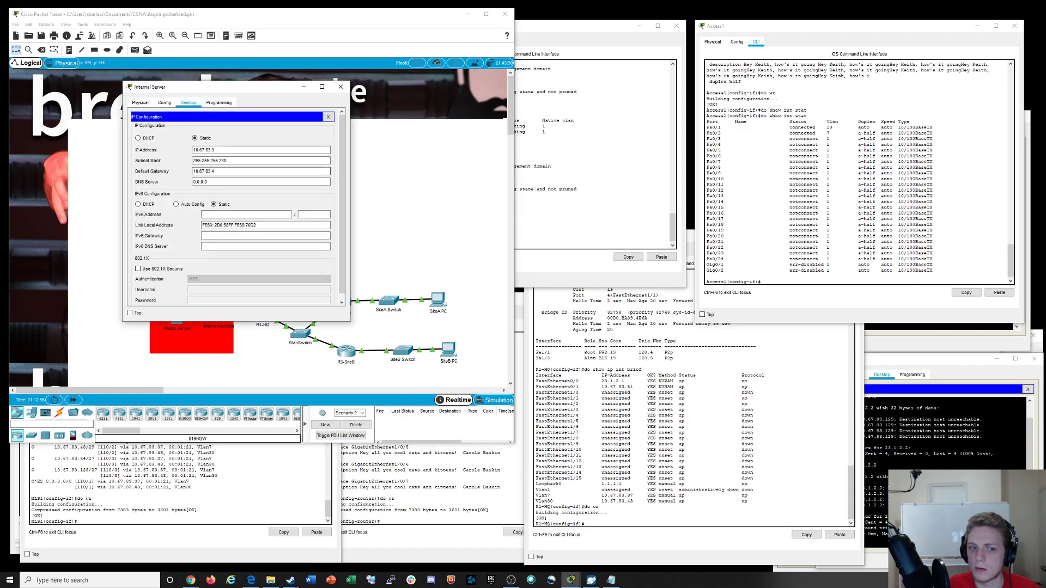
pyautogui.moveTo(261, 88); pyautogui.dragTo(605, 137)
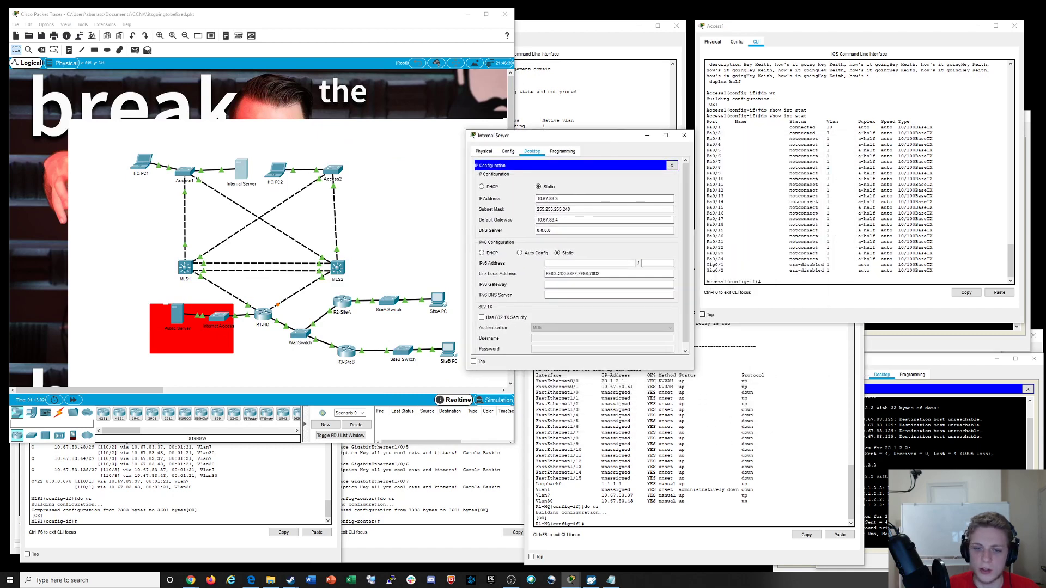
# Open HQ PC1's IP configuration and reload it repeatedly to test whether the PC obtains an address through DHCP
pyautogui.click(142, 162)
pyautogui.click(444, 210)
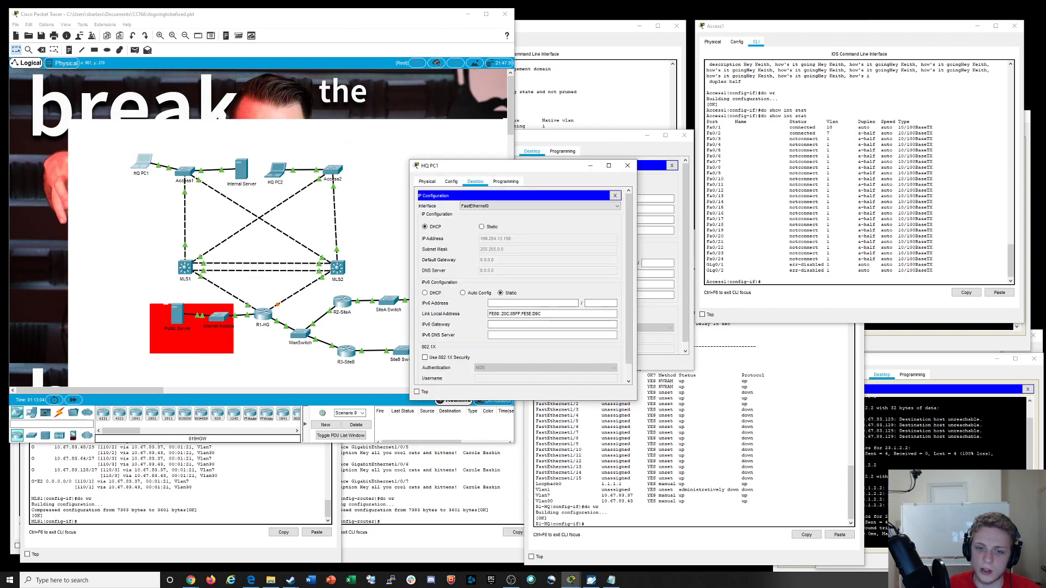
pyautogui.click(451, 181)
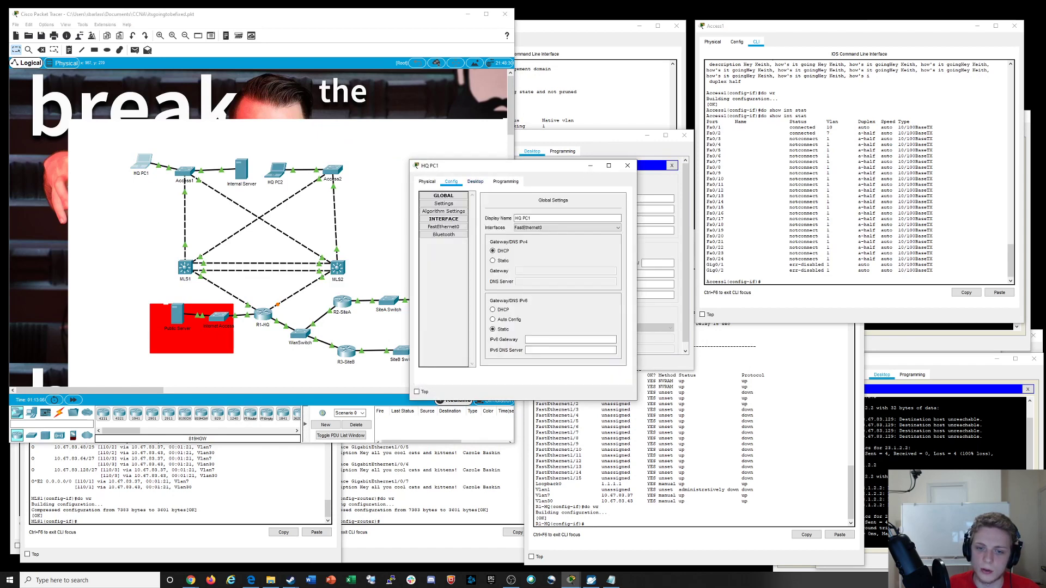
pyautogui.click(475, 181)
pyautogui.click(614, 195)
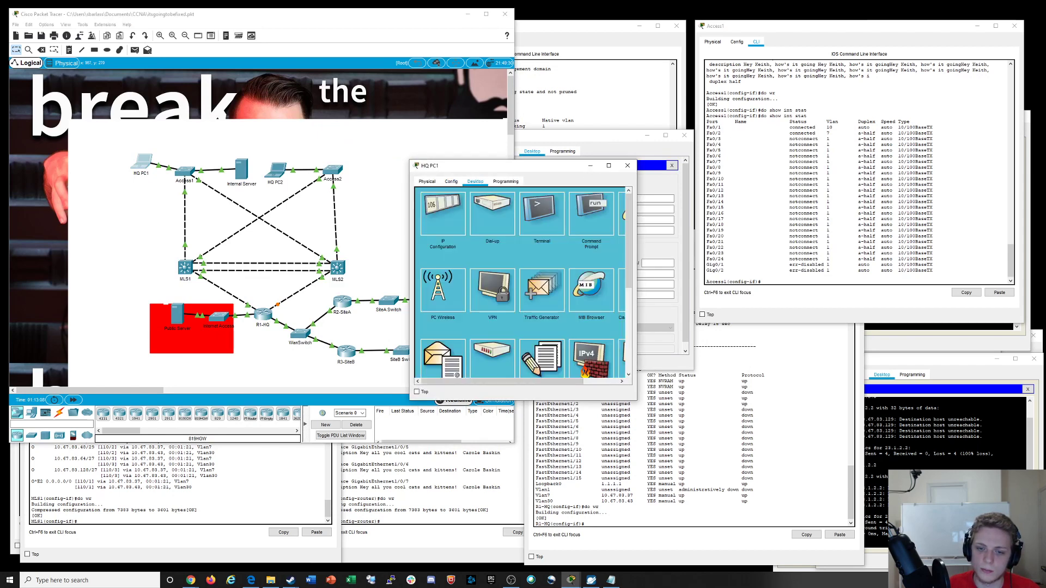
pyautogui.click(442, 215)
pyautogui.click(614, 196)
pyautogui.click(442, 216)
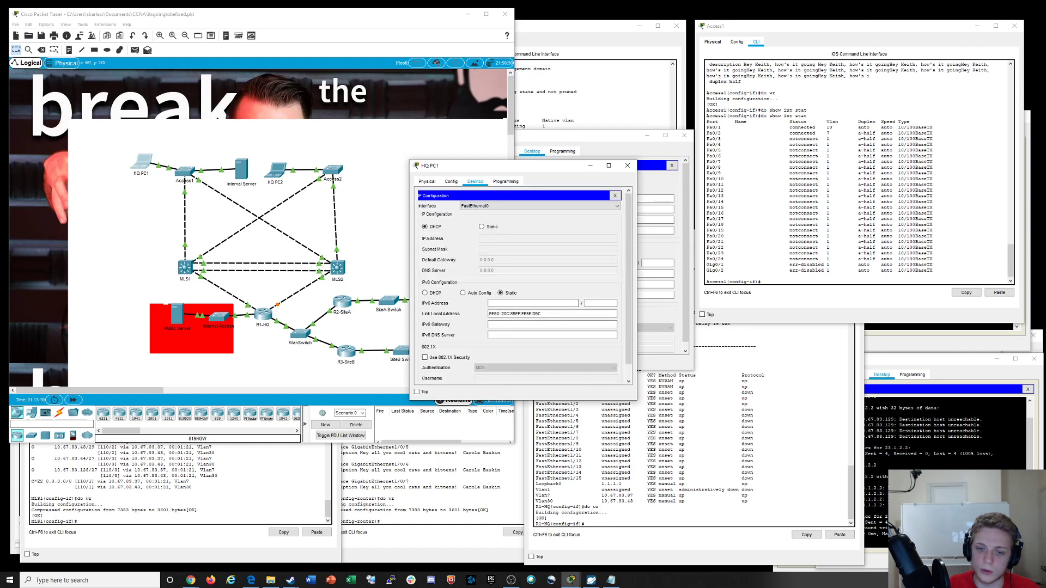
pyautogui.click(614, 196)
pyautogui.click(442, 215)
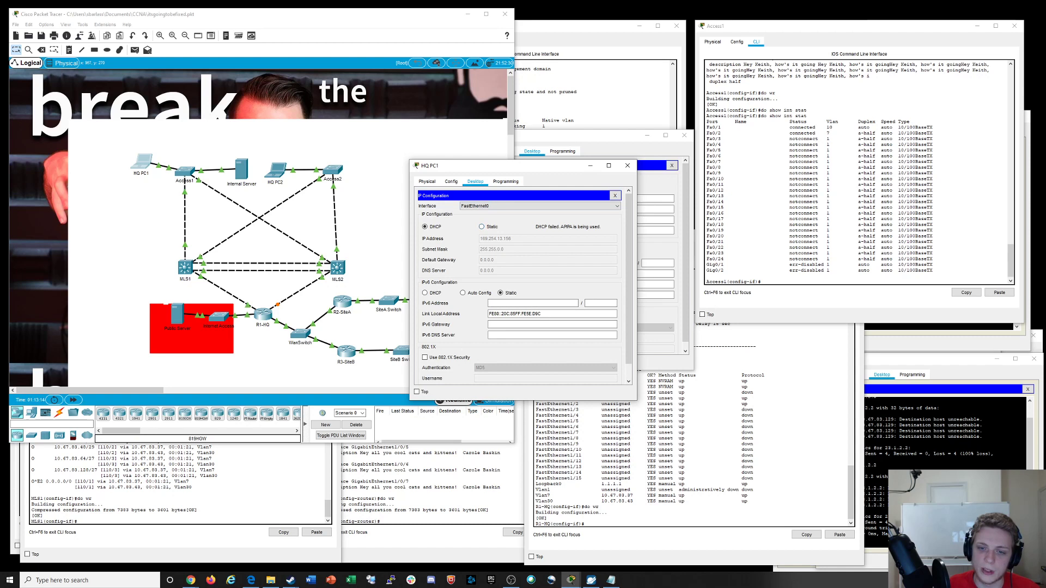
# Arrange the HQ PC1 and Internal Server windows side by side and switch HQ PC1 to static IPv4 addressing
pyautogui.moveTo(539, 167); pyautogui.dragTo(385, 149)
pyautogui.moveTo(594, 135); pyautogui.dragTo(606, 153)
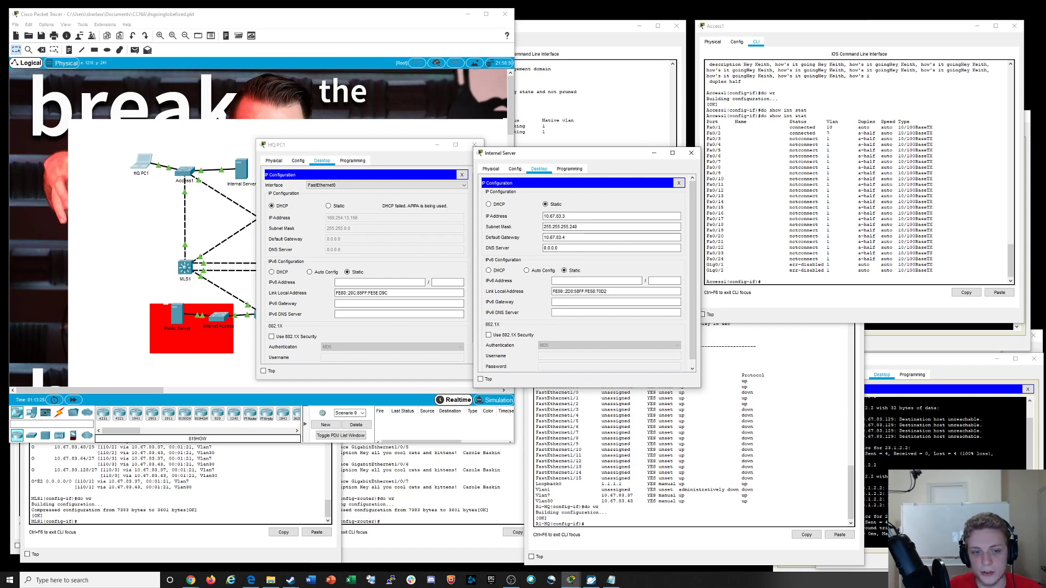
pyautogui.click(328, 206)
pyautogui.click(371, 218)
pyautogui.write('10.67.83.')
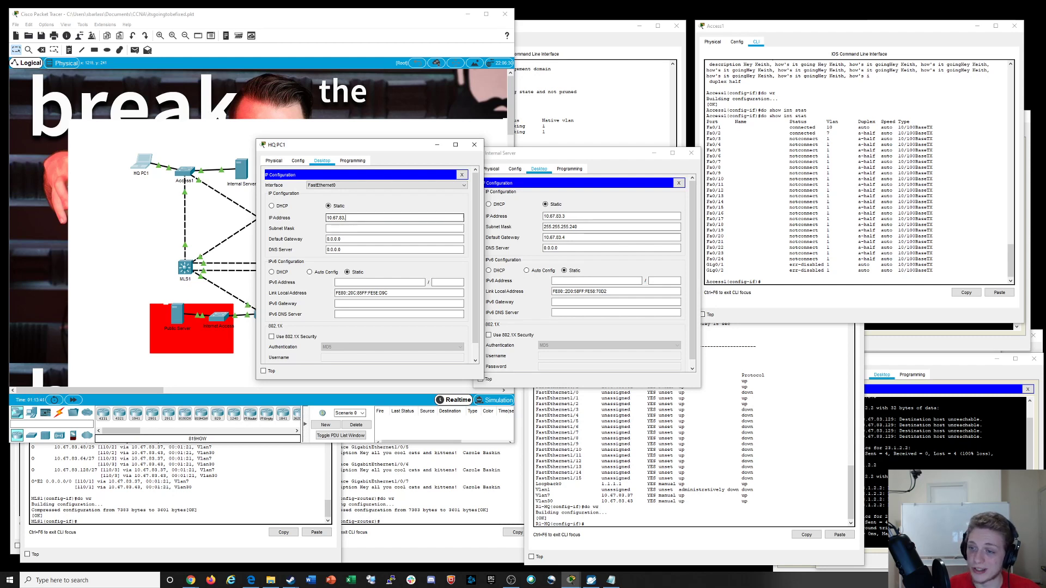
pyautogui.click(859, 218)
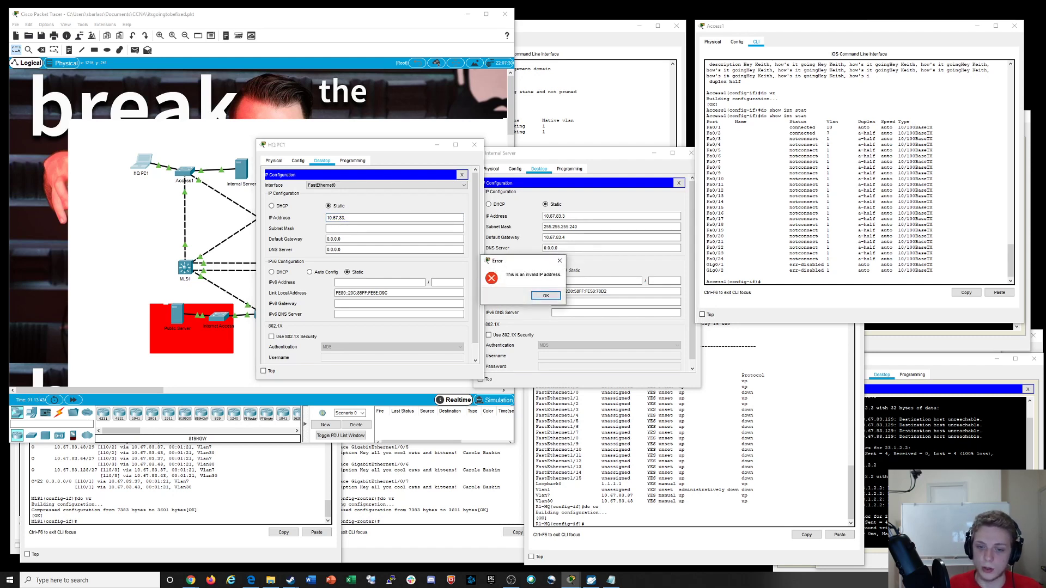
pyautogui.click(546, 296)
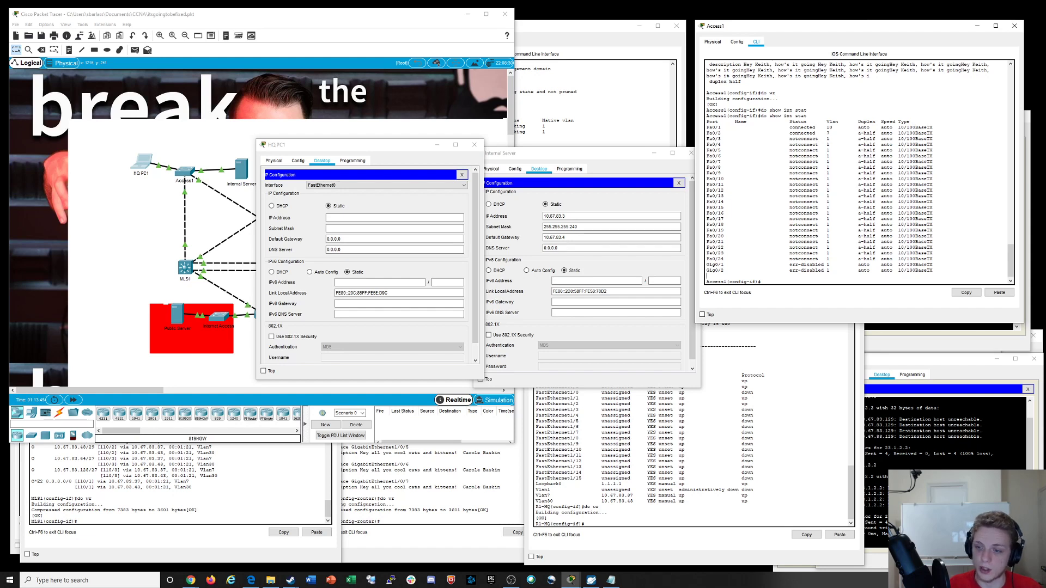
# Assign Access1's interface f0/2 to access VLAN 10
pyautogui.press('Return')
pyautogui.press('Return')
pyautogui.press('Return')
pyautogui.write('in')
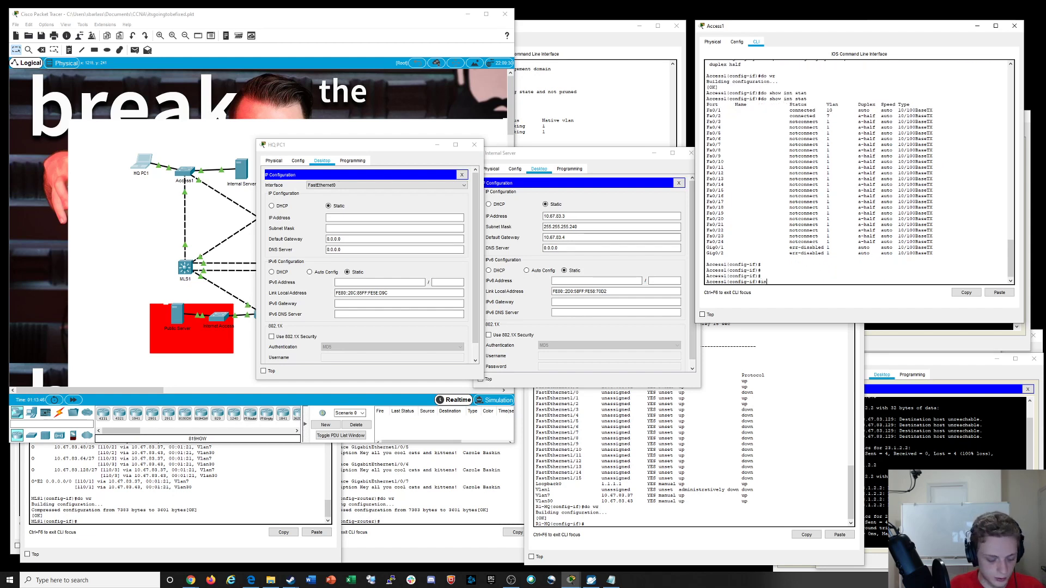
pyautogui.write('t f0/2')
pyautogui.press('Return')
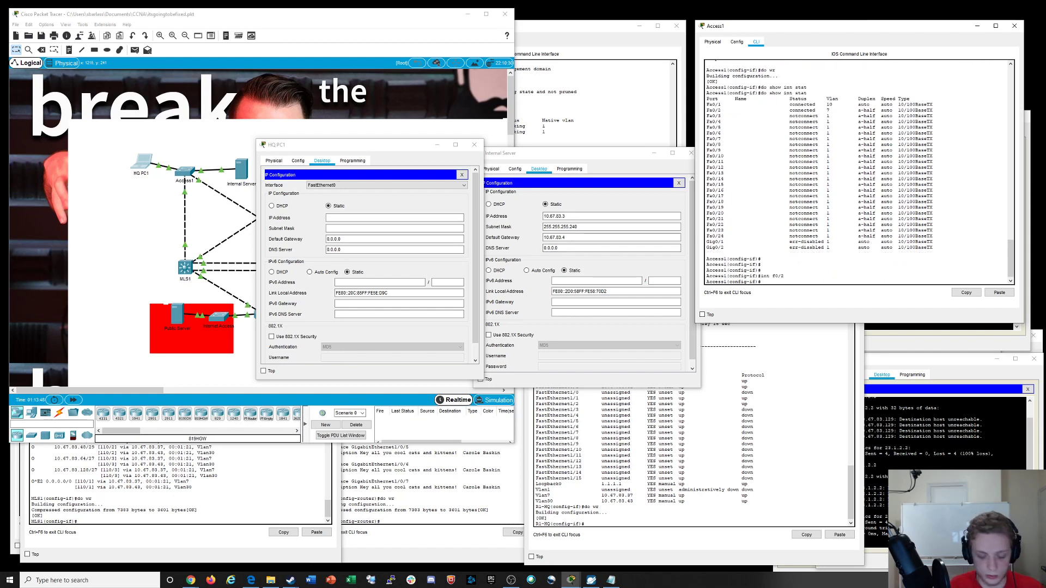
pyautogui.write('switch ac')
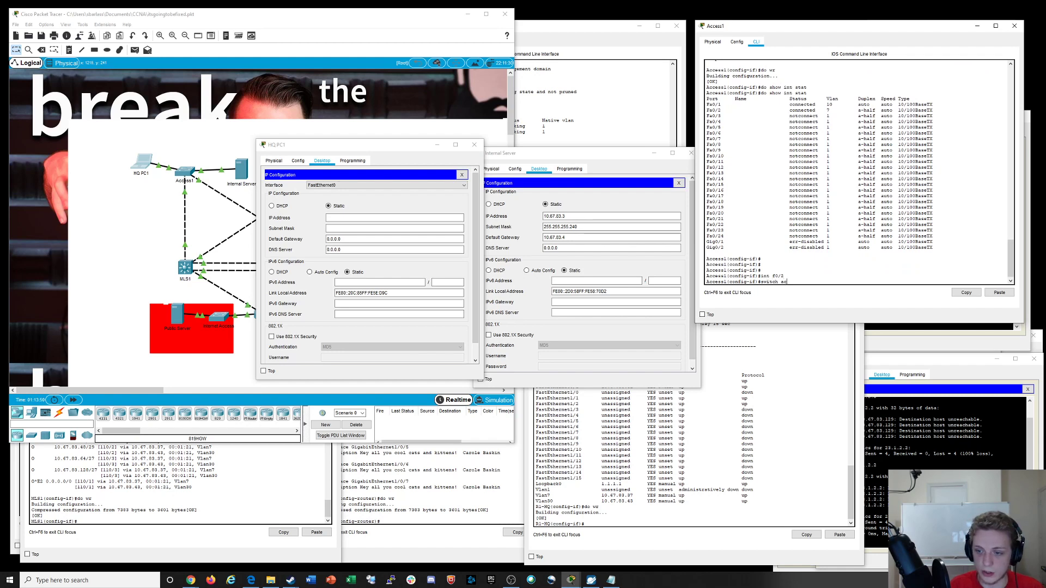
pyautogui.write('c vlan 10')
pyautogui.press('Return')
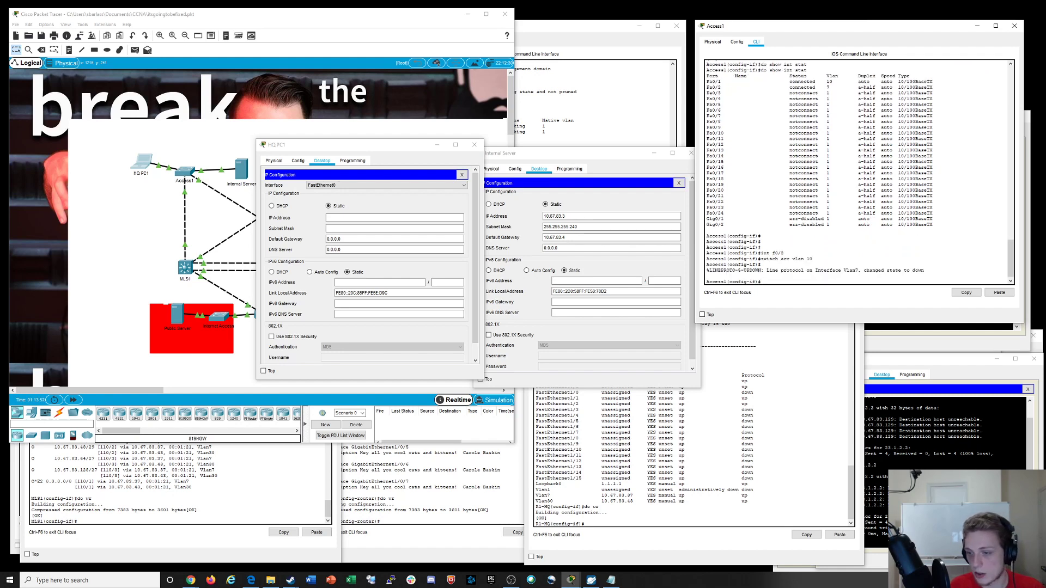
# Save Access1's running configuration with do wr
pyautogui.press('Return')
pyautogui.press('Return')
pyautogui.press('Return')
pyautogui.press('Return')
pyautogui.write('do')
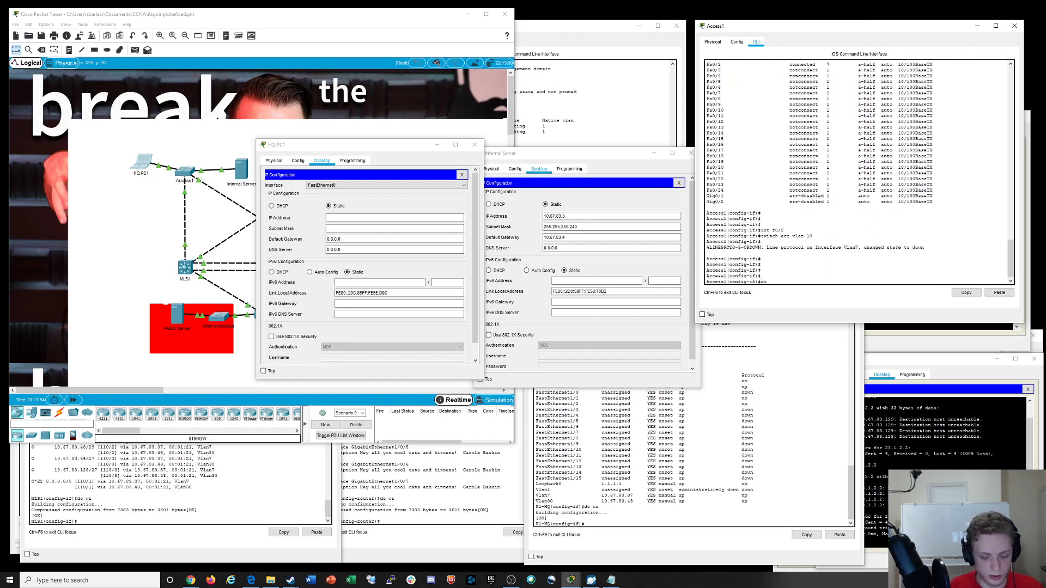
pyautogui.write(' wr')
pyautogui.press('Return')
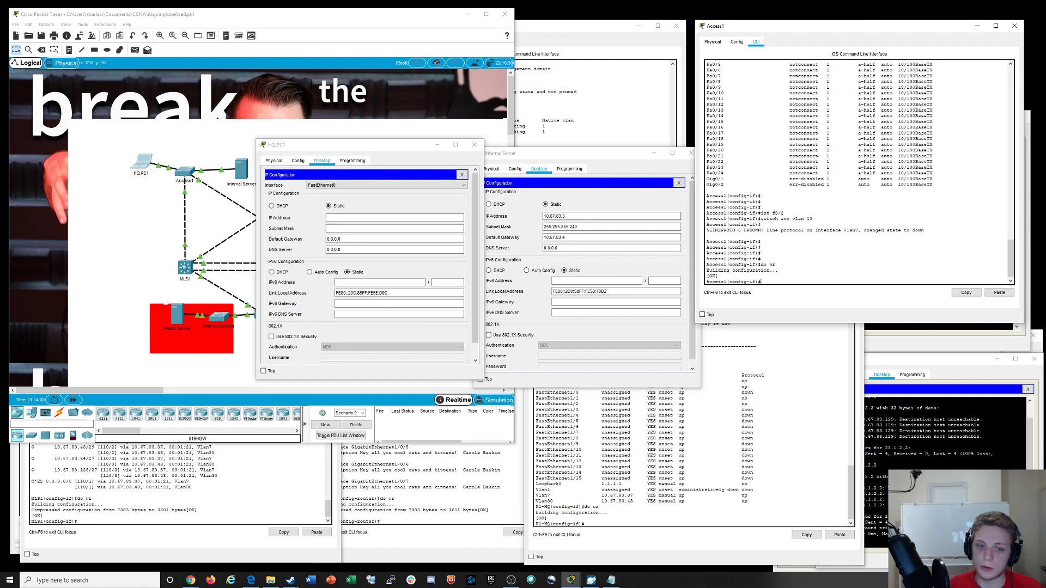
# Set HQ PC1's static IP address to 10.67.83.7, subnet mask to 255.255.255.240 and default gateway to 10.67.83.4, then close the IP configuration
pyautogui.click(381, 218)
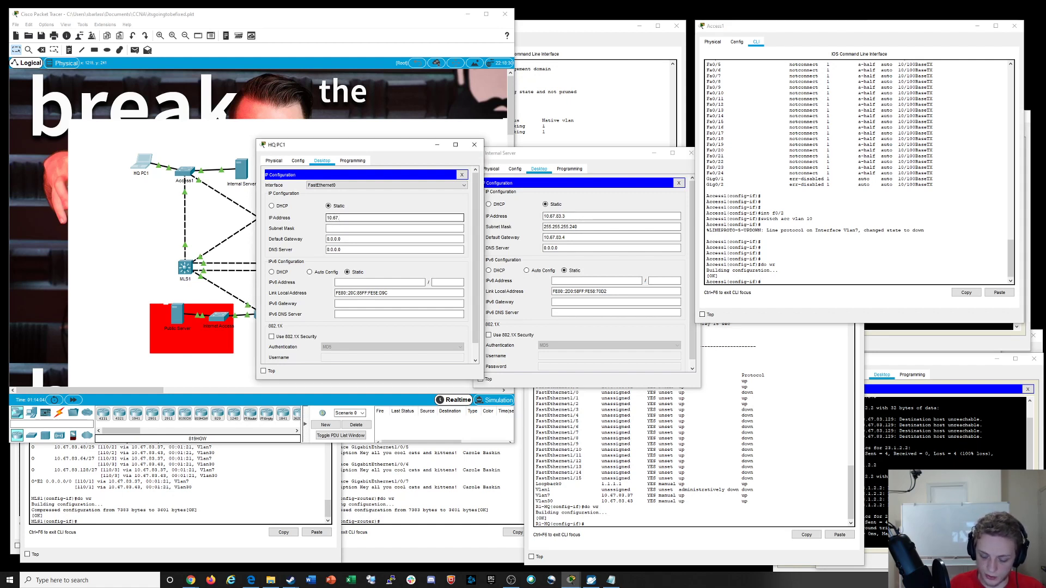
pyautogui.write('10.67.83.7')
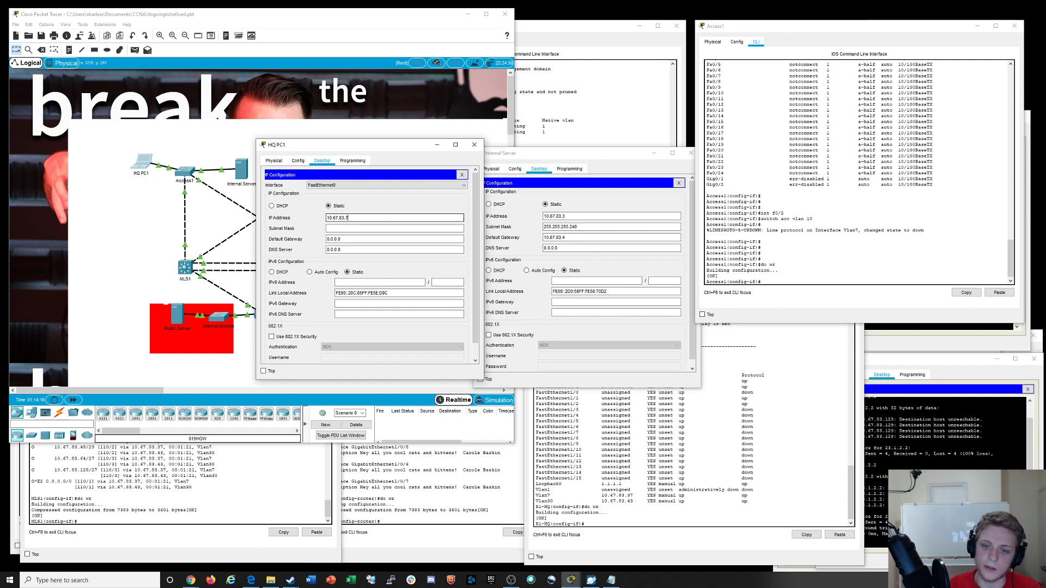
pyautogui.press('Tab')
pyautogui.moveTo(347, 229); pyautogui.dragTo(335, 228)
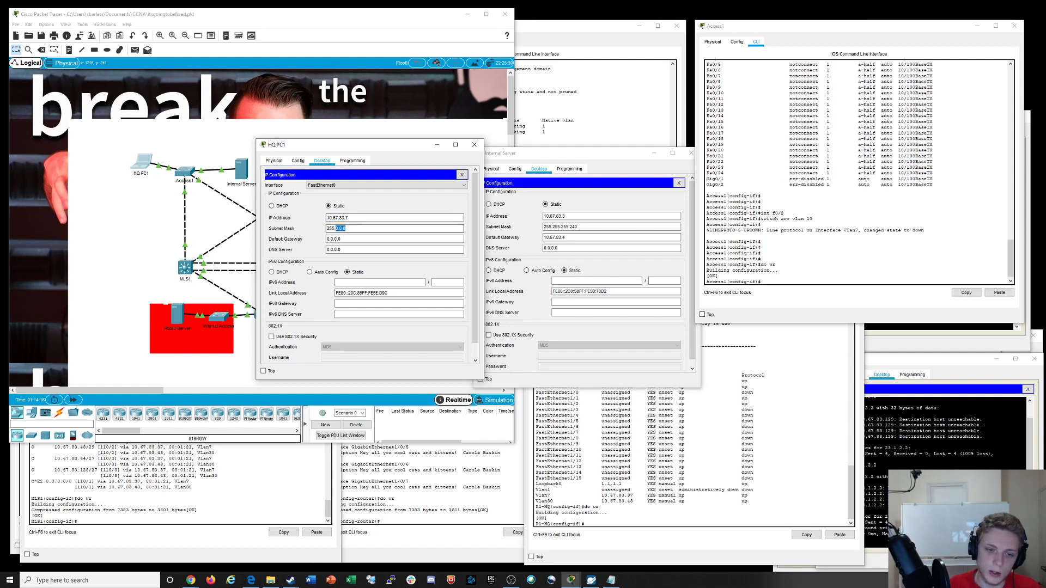
pyautogui.write('255.255')
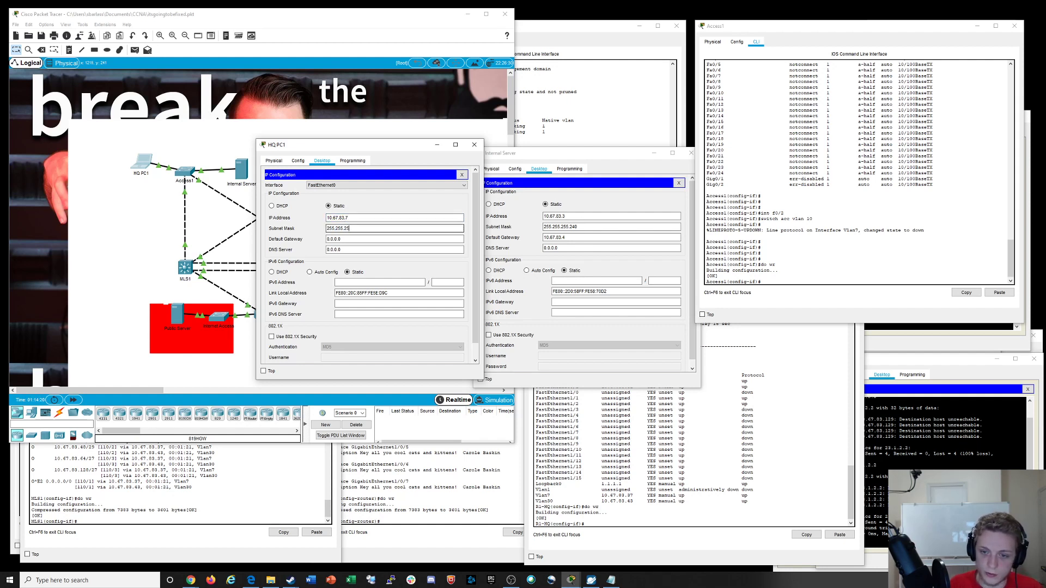
pyautogui.write('.24')
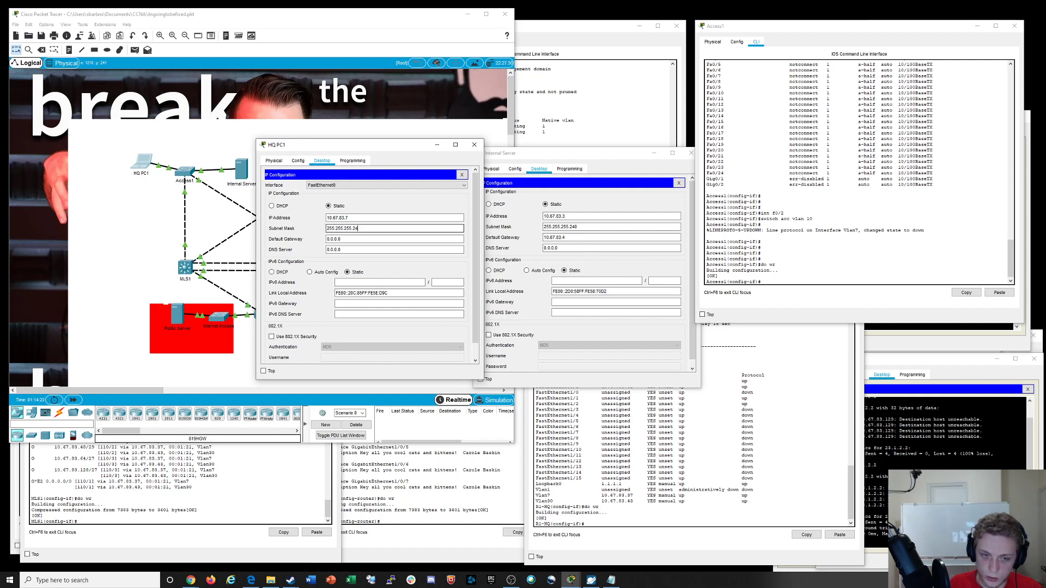
pyautogui.write('0')
pyautogui.press('Tab')
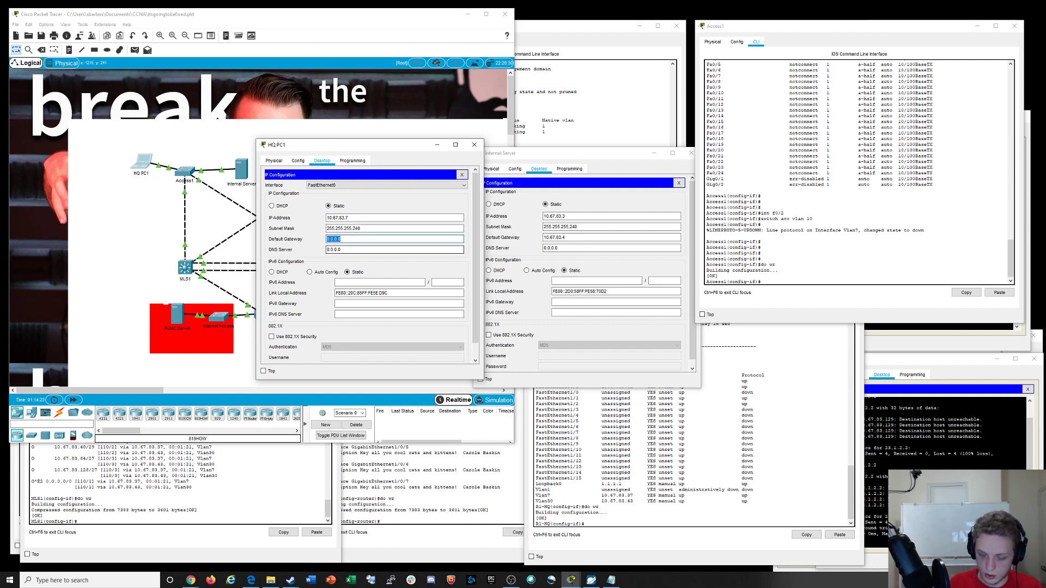
pyautogui.write('10')
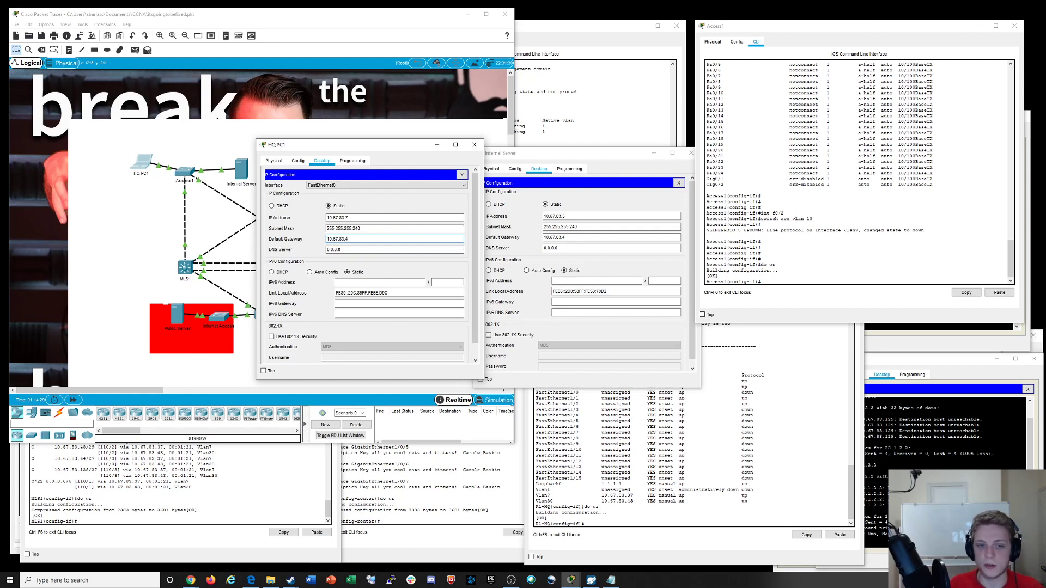
pyautogui.click(462, 175)
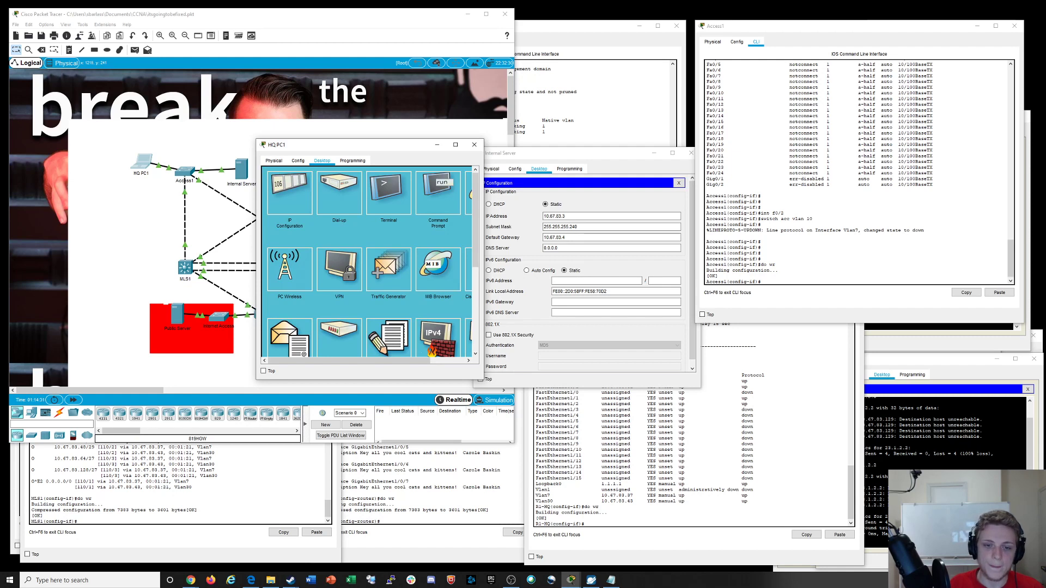
# Ping Internal Server at 10.67.83.3 from HQ PC1's command prompt
pyautogui.click(438, 193)
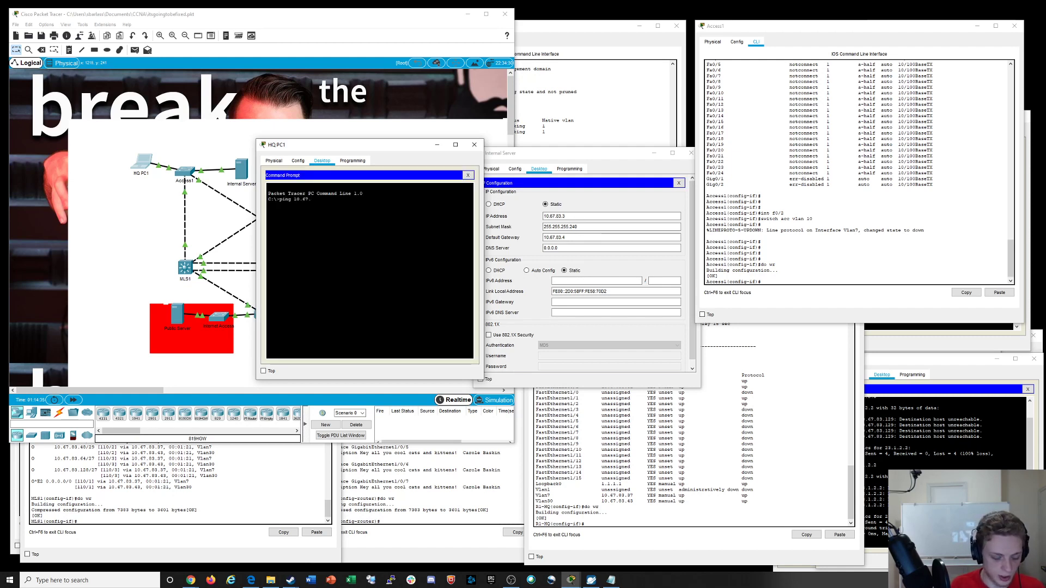
pyautogui.write('ping 10.67.83.3')
pyautogui.press('Return')
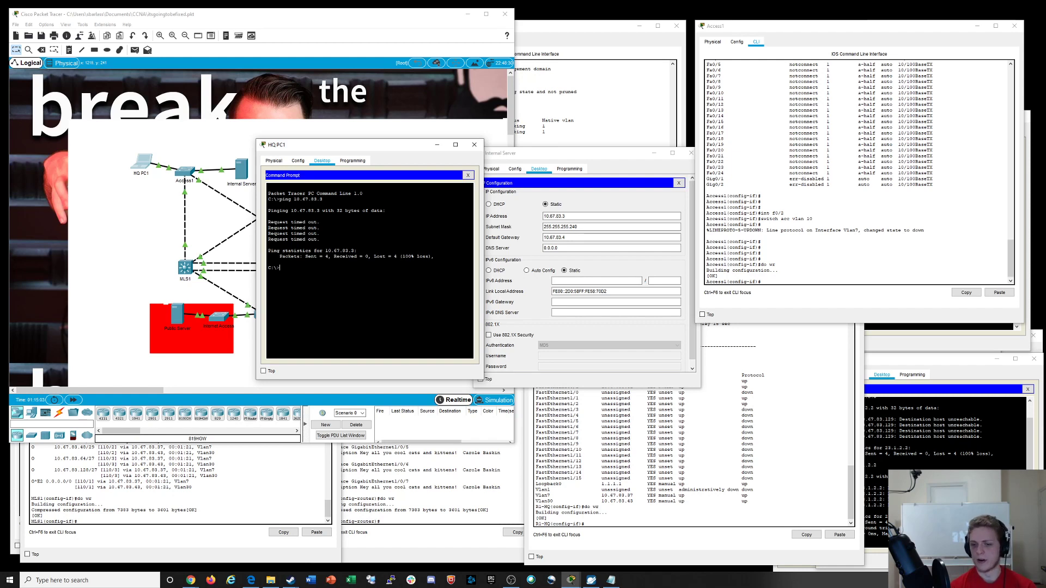
# Replace Internal Server's IP configuration view with its command prompt and ping 10.67.83.4 again
pyautogui.click(679, 183)
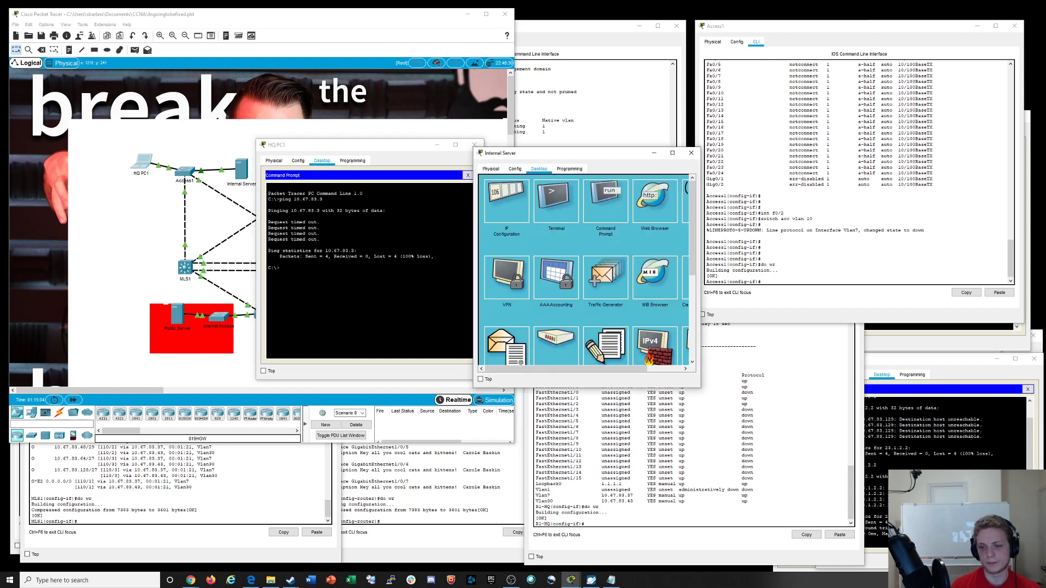
pyautogui.click(606, 201)
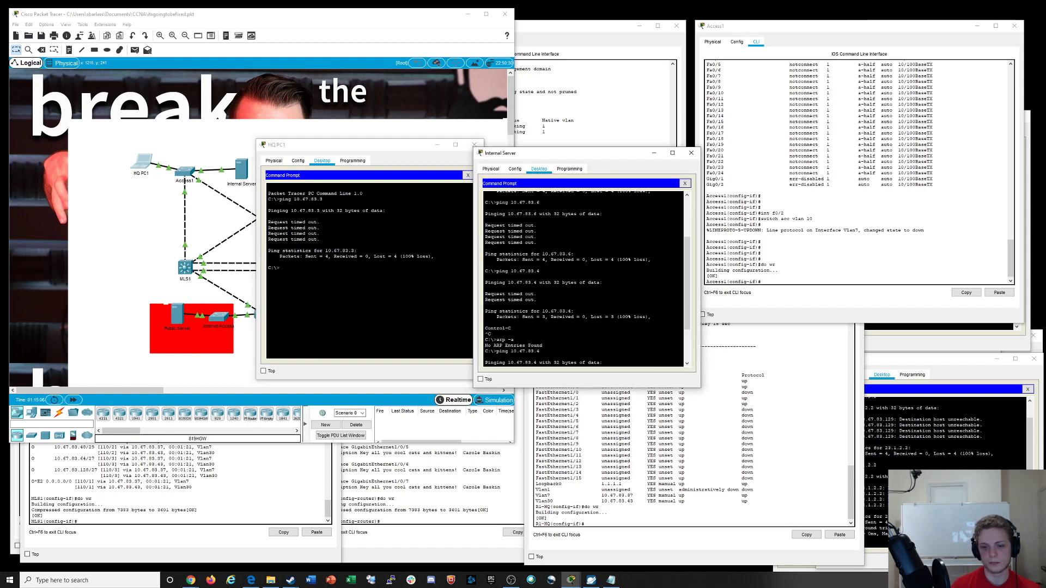
pyautogui.press('Up')
pyautogui.press('Return')
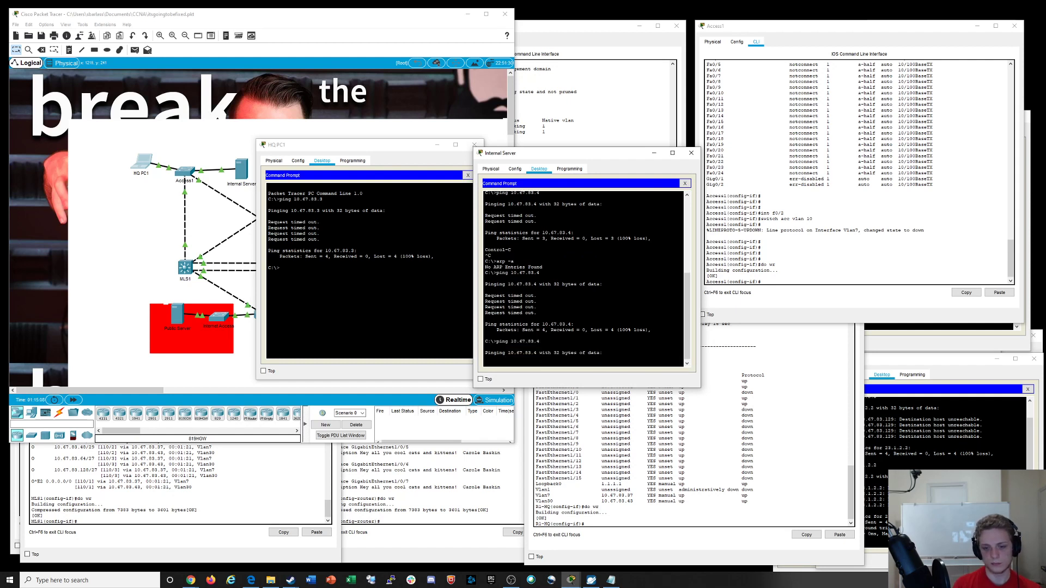
# Ping the gateway 10.67.83.4 from HQ PC1 and close Internal Server's command prompt
pyautogui.click(370, 268)
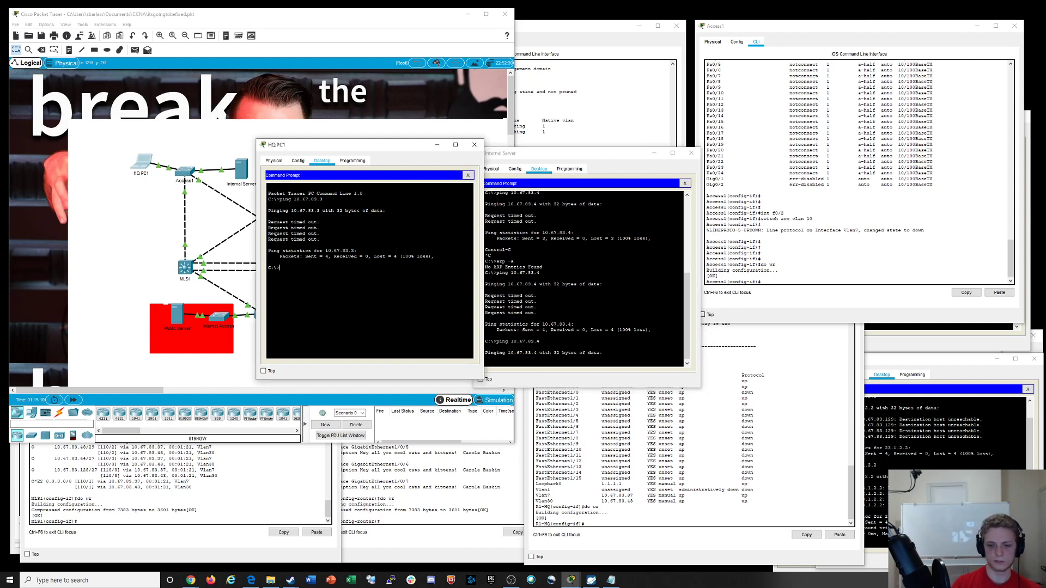
pyautogui.press('Up')
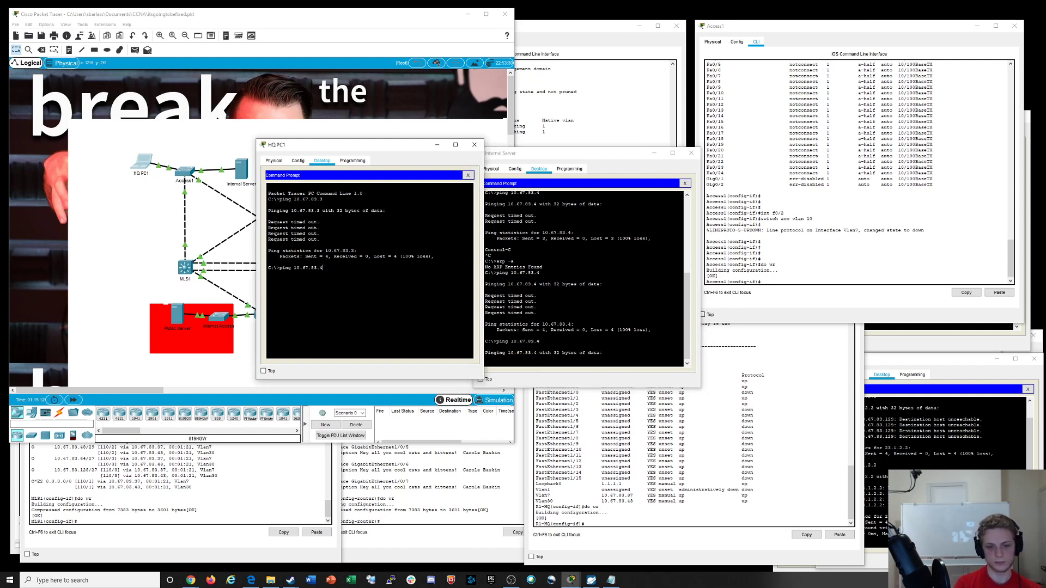
pyautogui.press('Return')
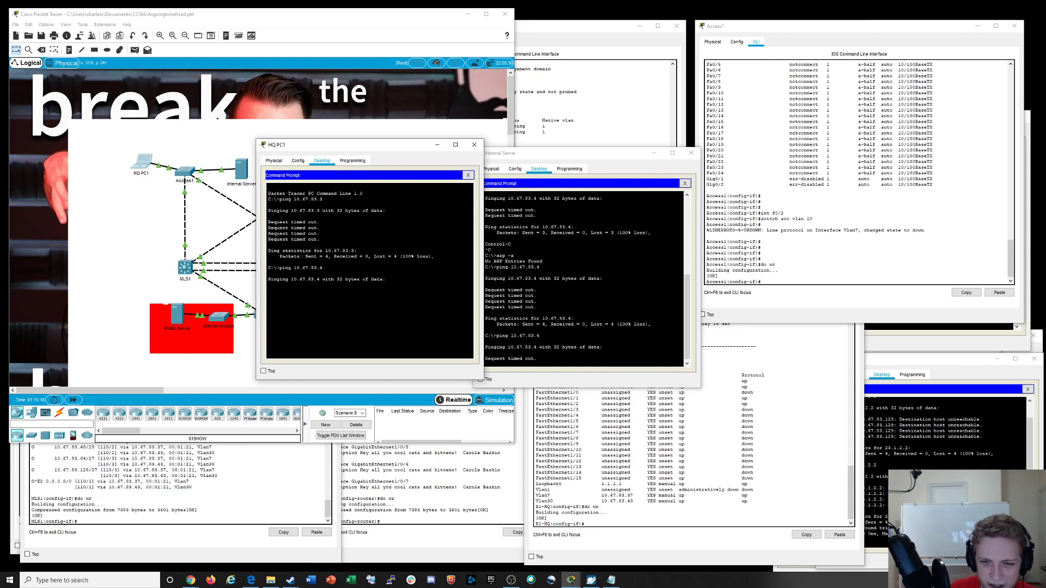
pyautogui.click(685, 183)
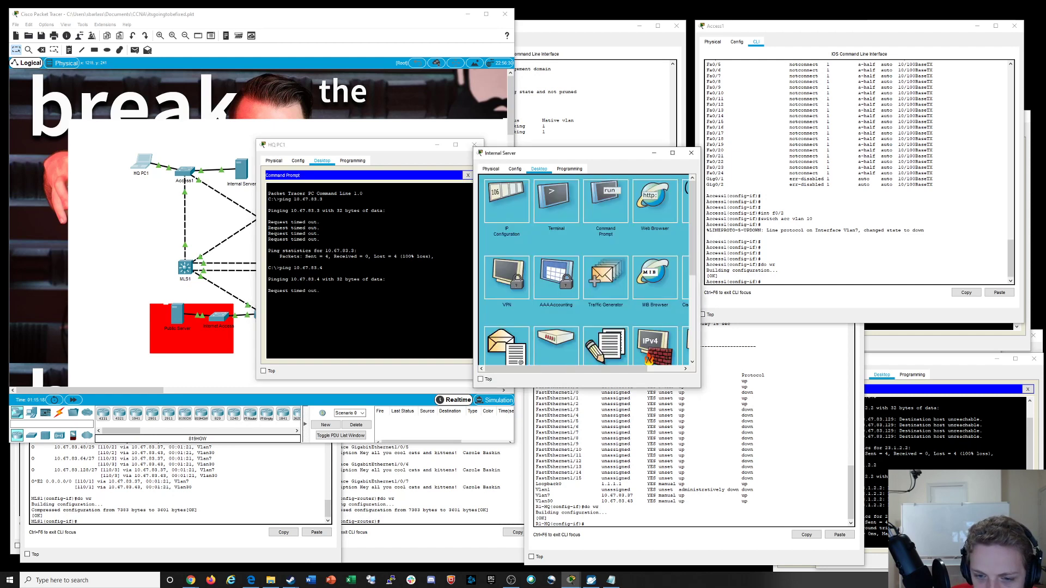
# Review Internal Server's IP configuration and its global gateway settings, then return to its desktop applications
pyautogui.click(506, 202)
pyautogui.click(577, 216)
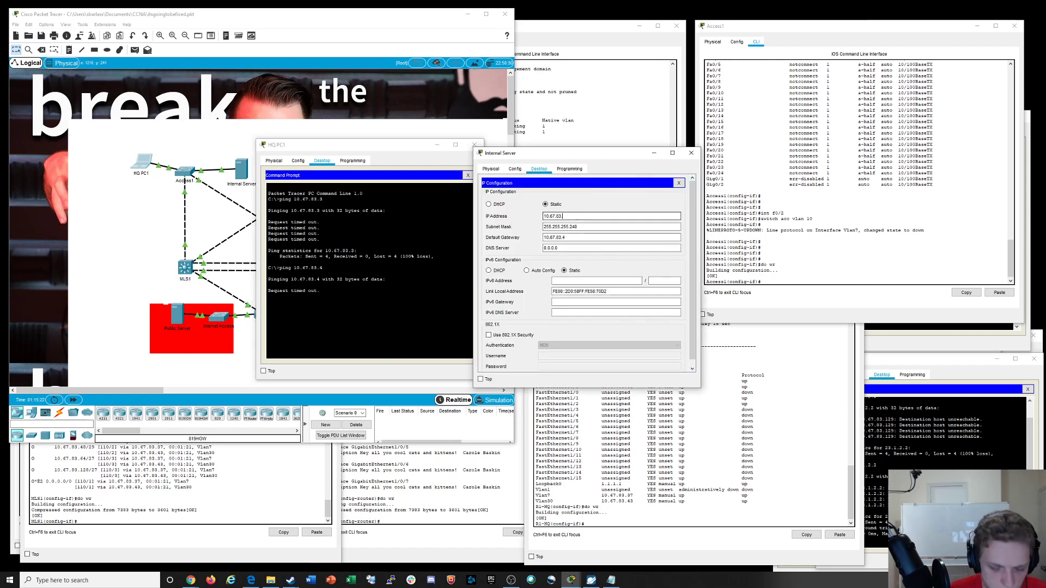
pyautogui.click(678, 183)
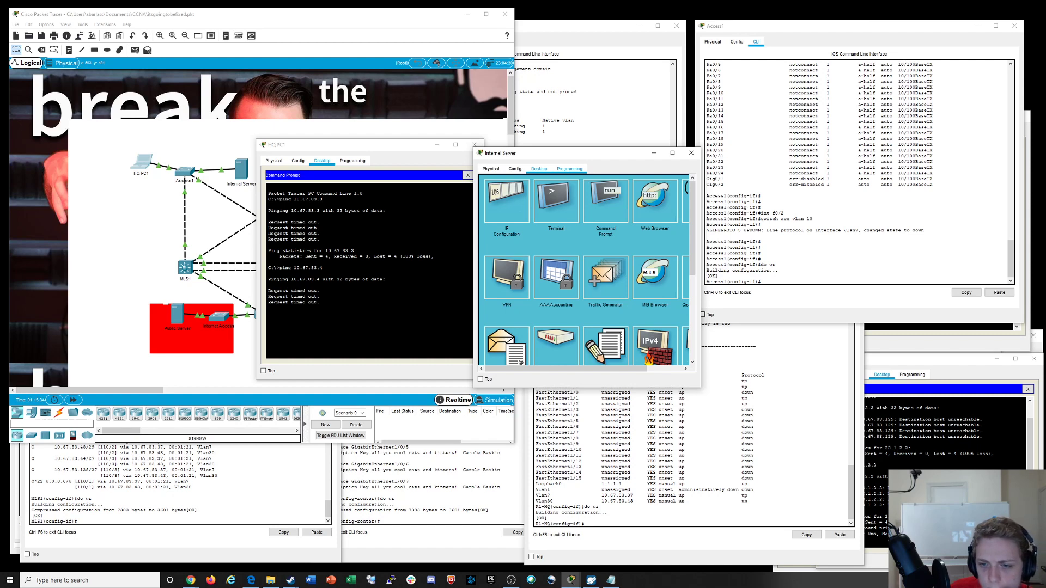
pyautogui.click(570, 168)
pyautogui.click(540, 169)
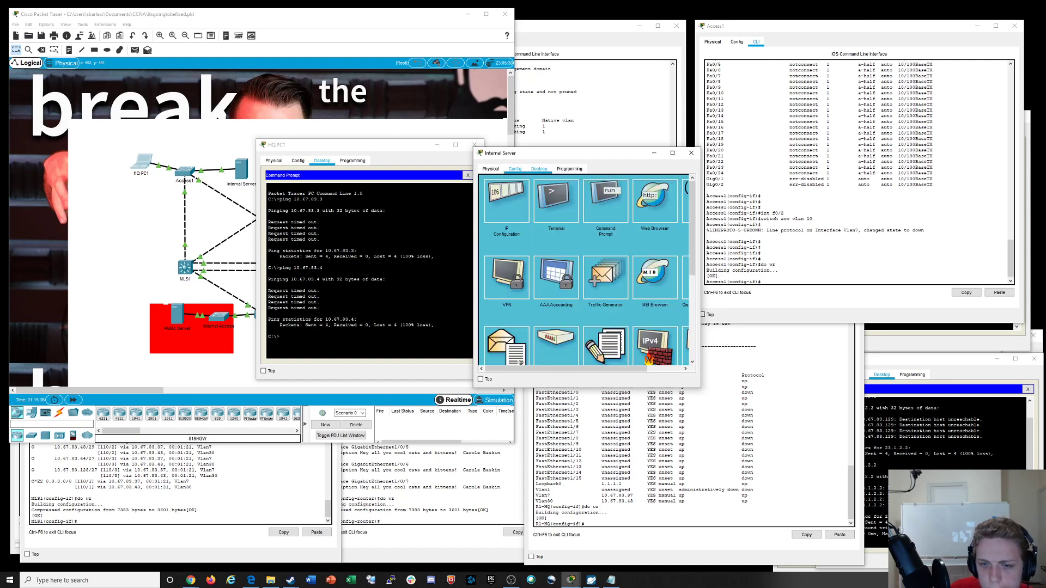
pyautogui.click(515, 169)
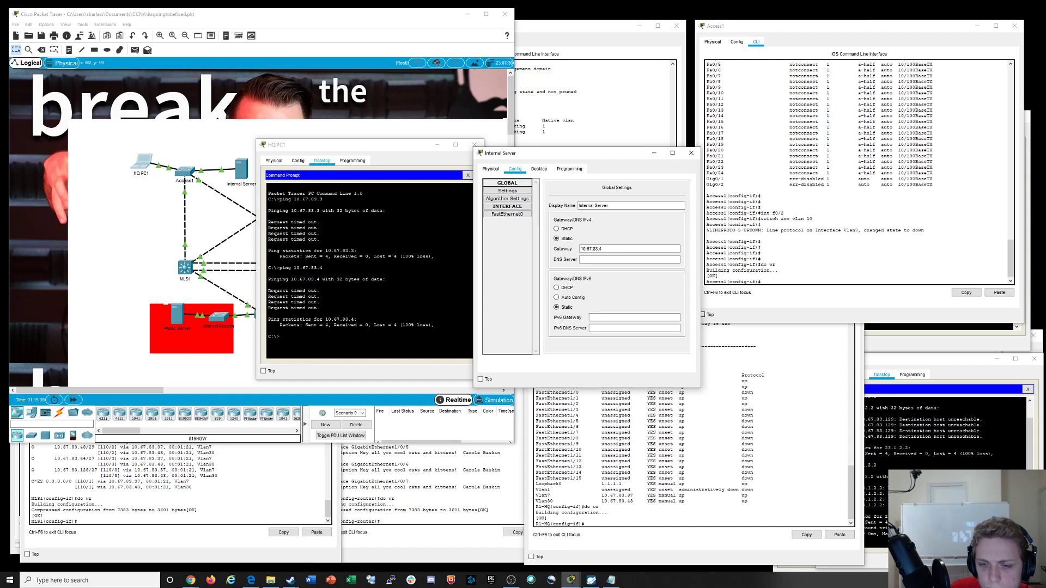
pyautogui.click(540, 169)
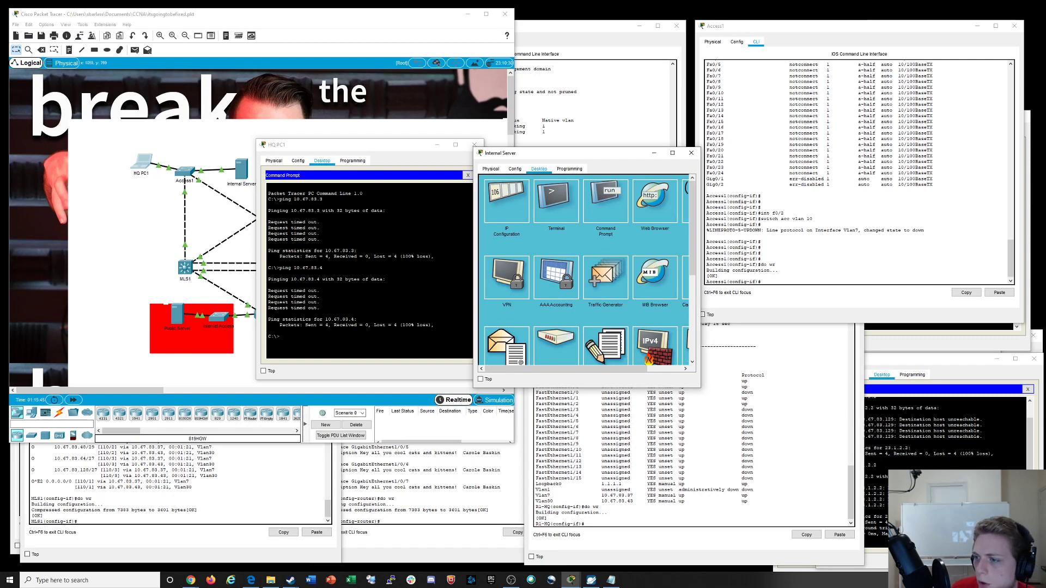
# Filter MLS1's running configuration with "incl stand" and check the virtual IP of standby group 10
pyautogui.moveTo(915, 25); pyautogui.dragTo(870, 55)
pyautogui.click(949, 56)
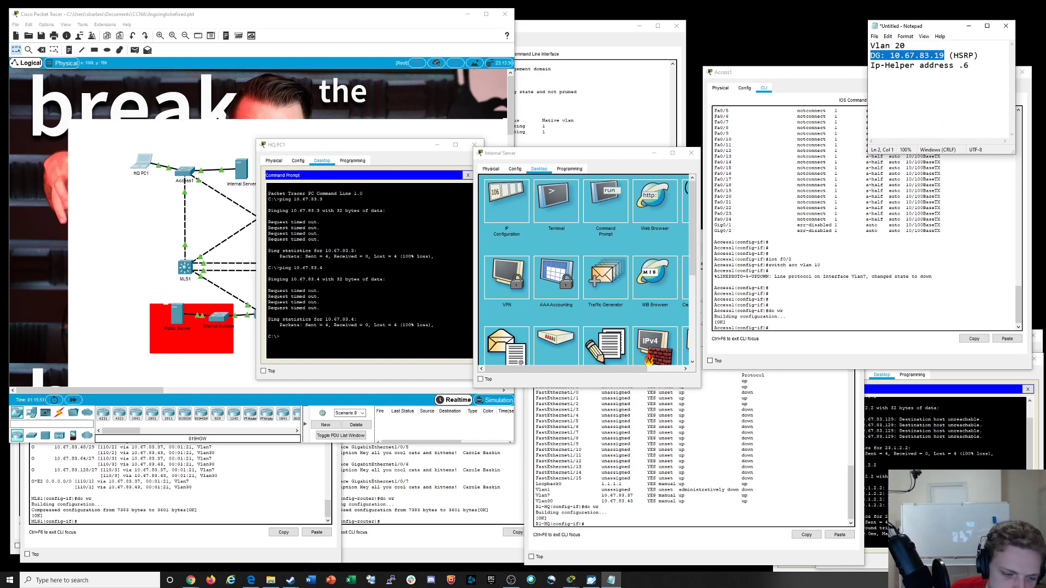
pyautogui.click(178, 510)
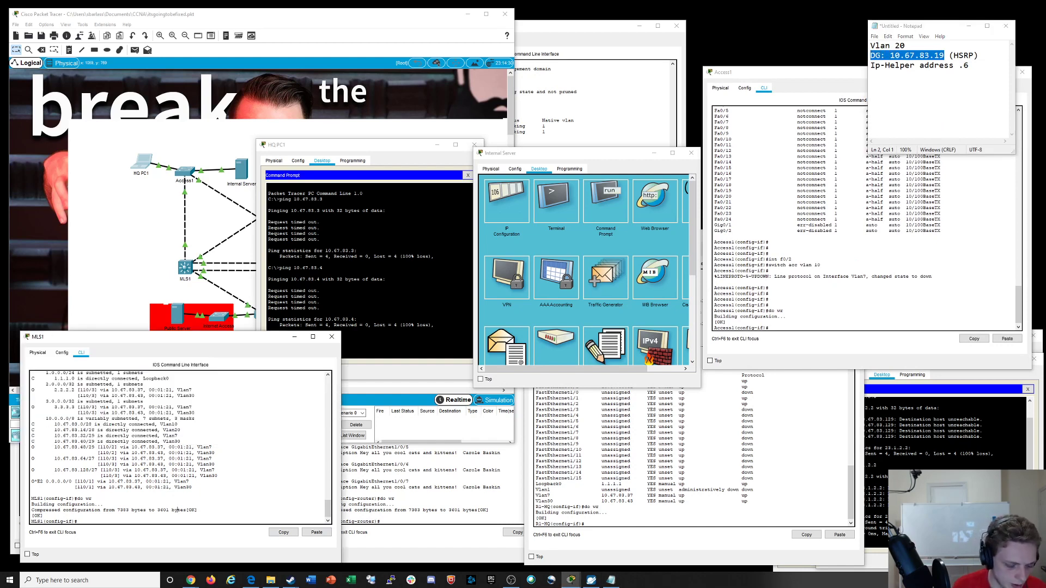
pyautogui.write('do show run | i')
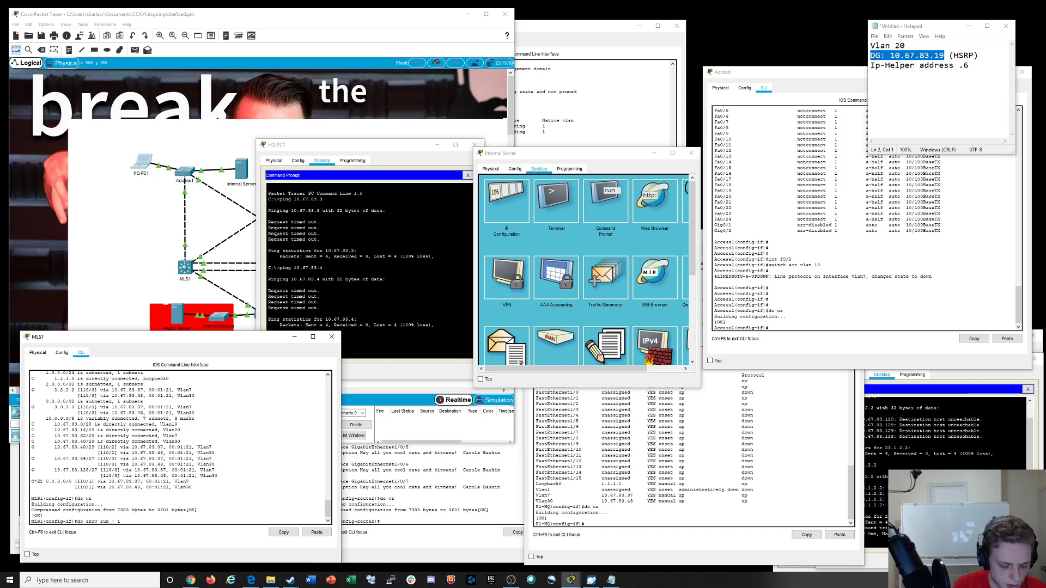
pyautogui.write('ncl standy')
pyautogui.press('Return')
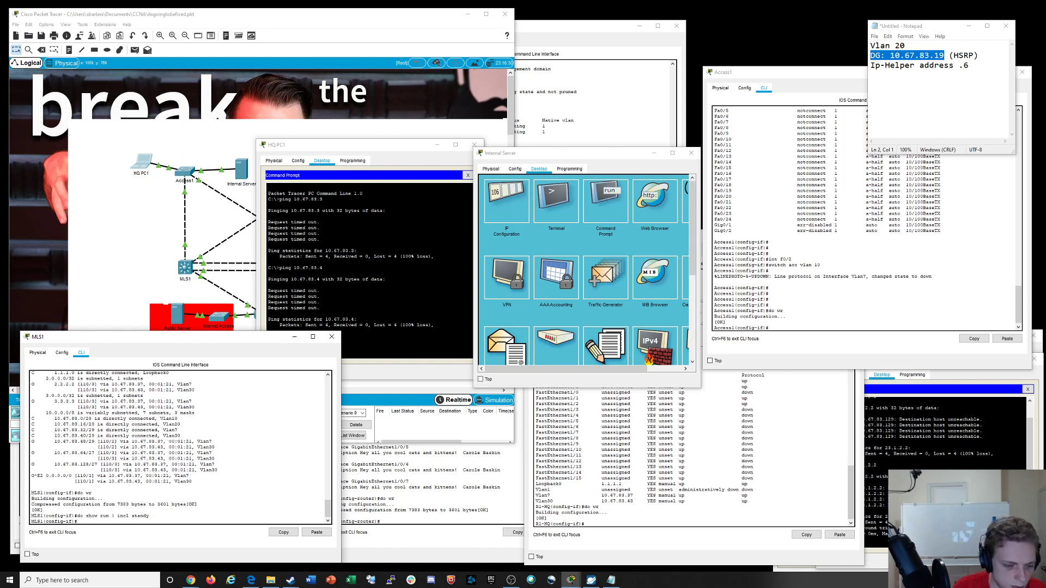
pyautogui.press('Up')
pyautogui.press('BackSpace')
pyautogui.press('Return')
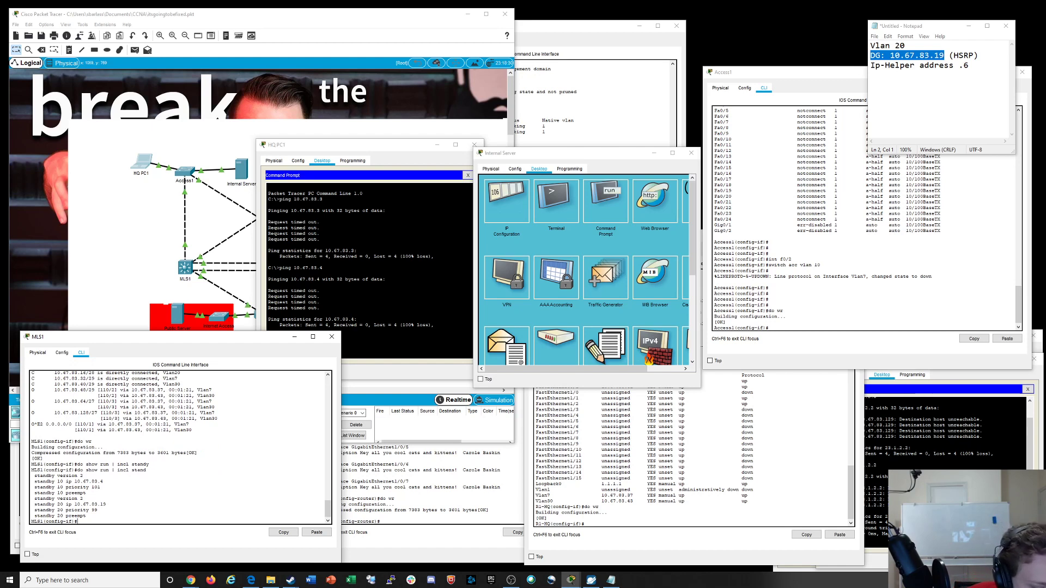
pyautogui.moveTo(103, 482); pyautogui.dragTo(58, 481)
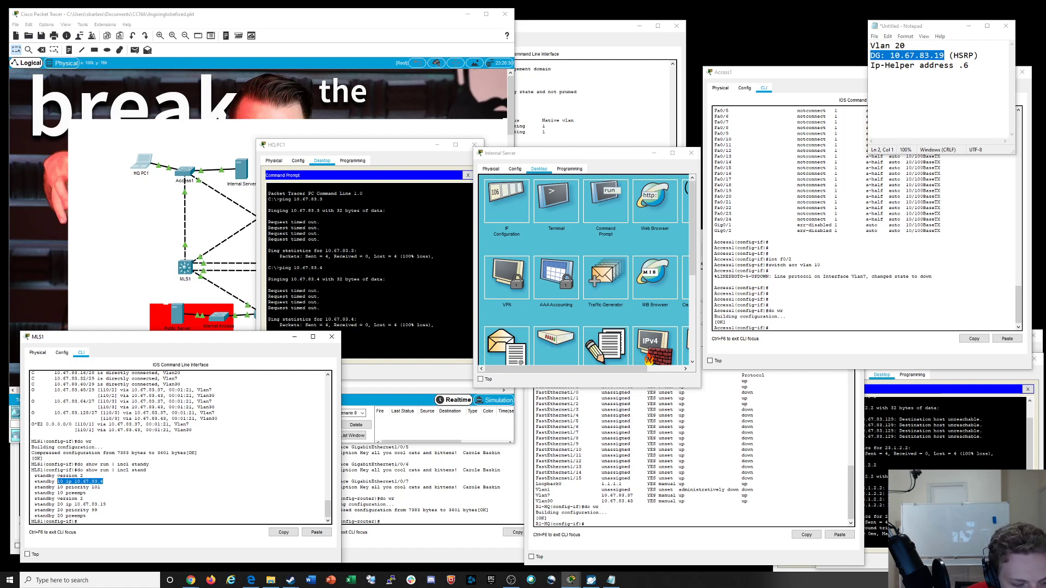
pyautogui.click(58, 483)
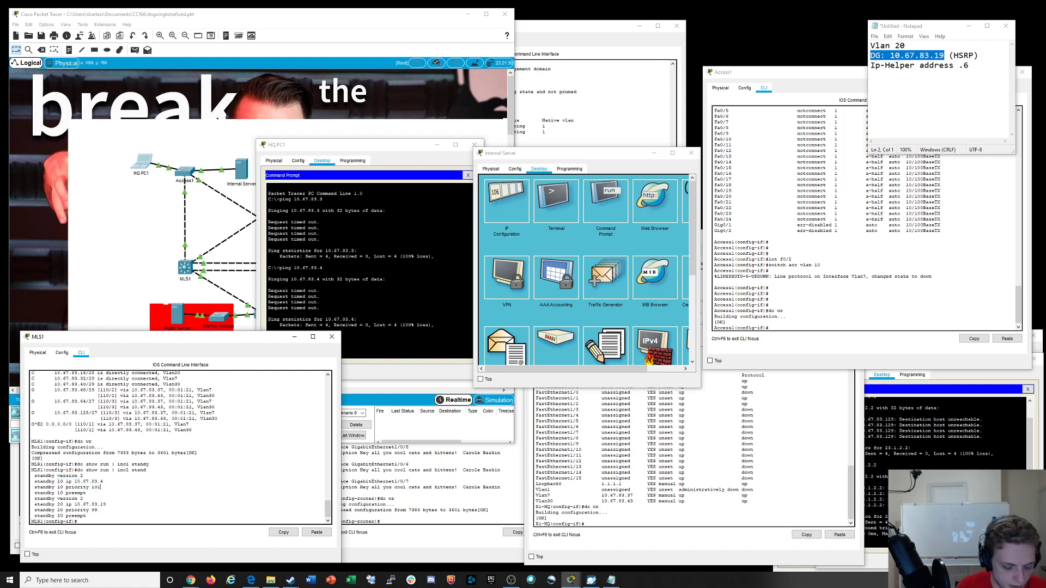
# Run "do show standby" on MLS1 and examine the HSRP details of Vlan10 group 10
pyautogui.write('do show standbyu')
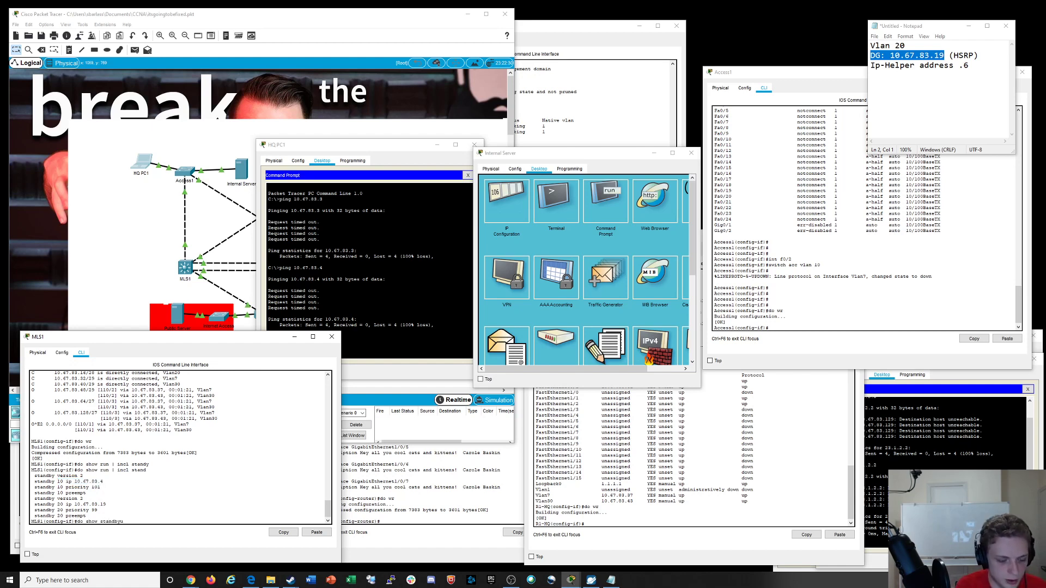
pyautogui.press('Return')
pyautogui.press('Up')
pyautogui.press('BackSpace')
pyautogui.press('Return')
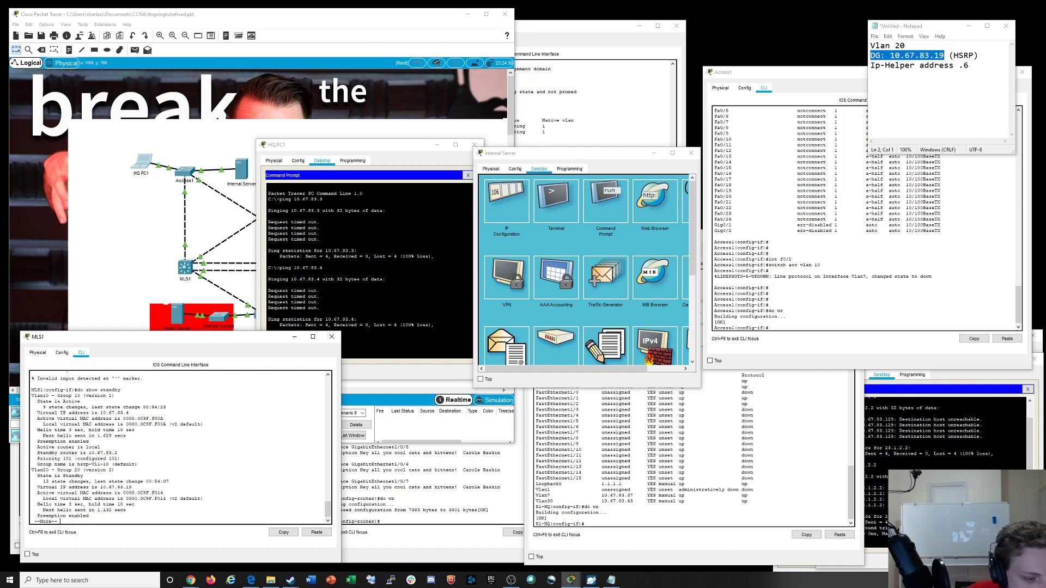
pyautogui.moveTo(115, 396); pyautogui.dragTo(128, 435)
pyautogui.moveTo(89, 441); pyautogui.dragTo(138, 465)
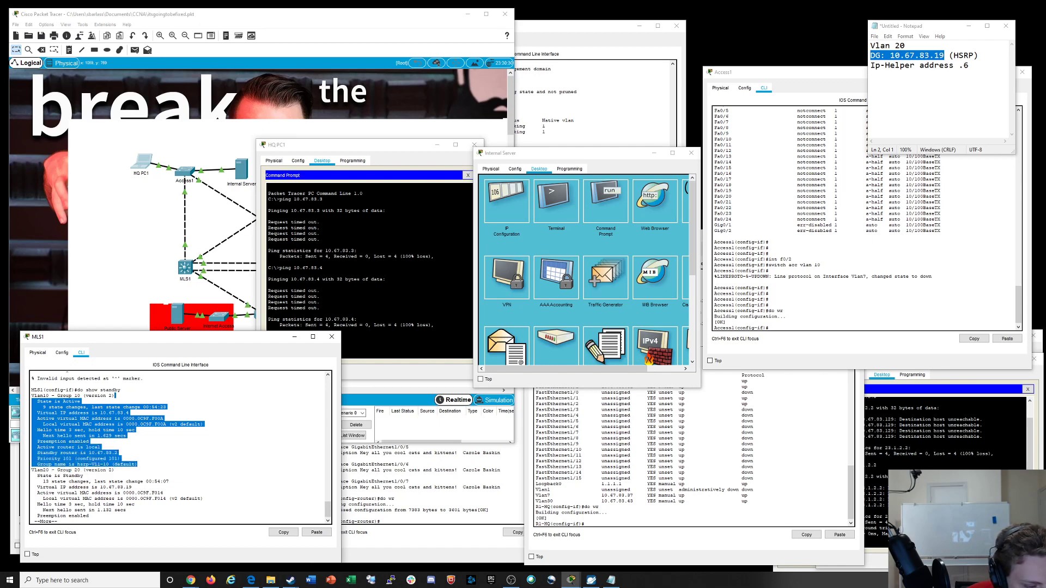
# Check the status entries of Gig0/1 and Gig0/2 in Access1's interface list and move the Internal Server window beside HQ PC1
pyautogui.click(370, 305)
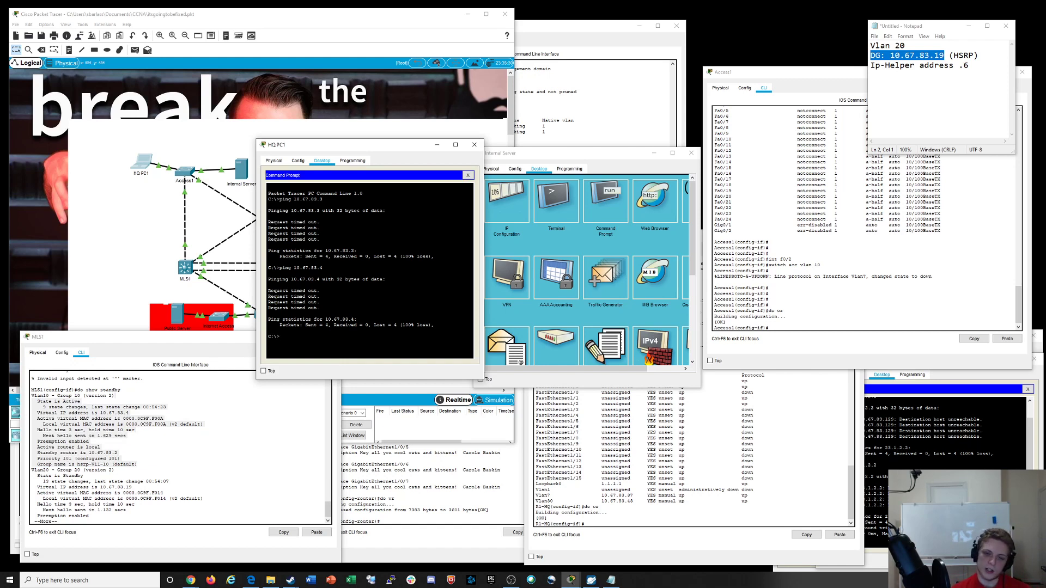
pyautogui.click(837, 231)
pyautogui.moveTo(838, 231); pyautogui.dragTo(715, 225)
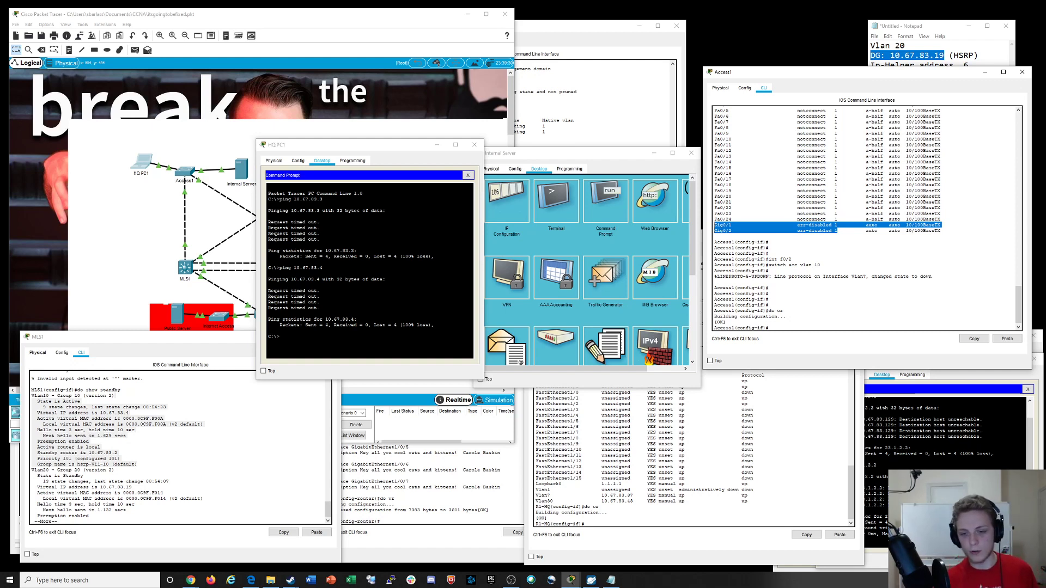
pyautogui.click(587, 150)
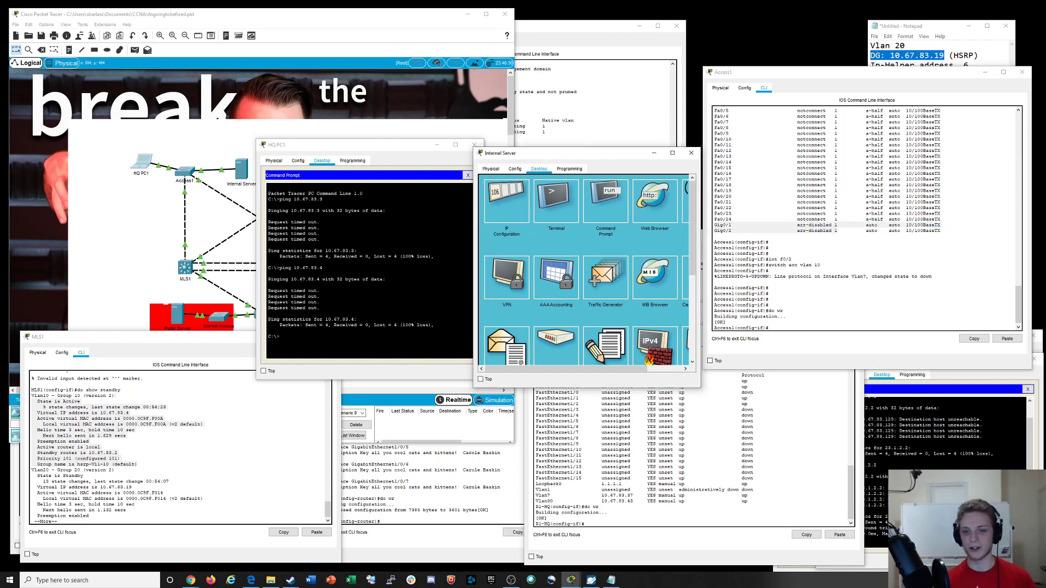
pyautogui.moveTo(587, 153); pyautogui.dragTo(589, 145)
# Display Access1's running configuration from "Giga" onward and examine the settings of GigabitEthernet0/1 and GigabitEthernet0/2
pyautogui.click(806, 310)
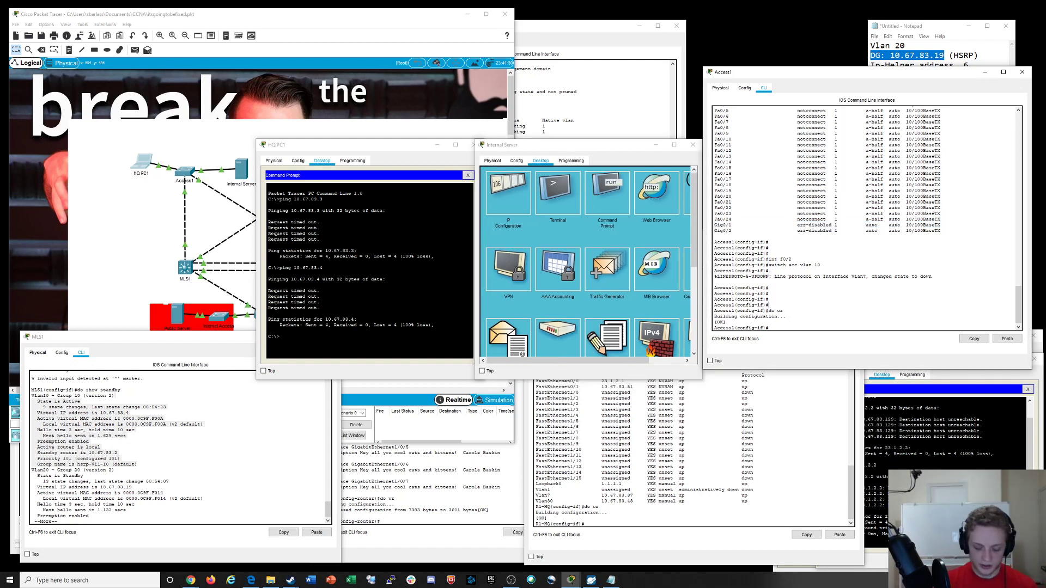
pyautogui.press('Return')
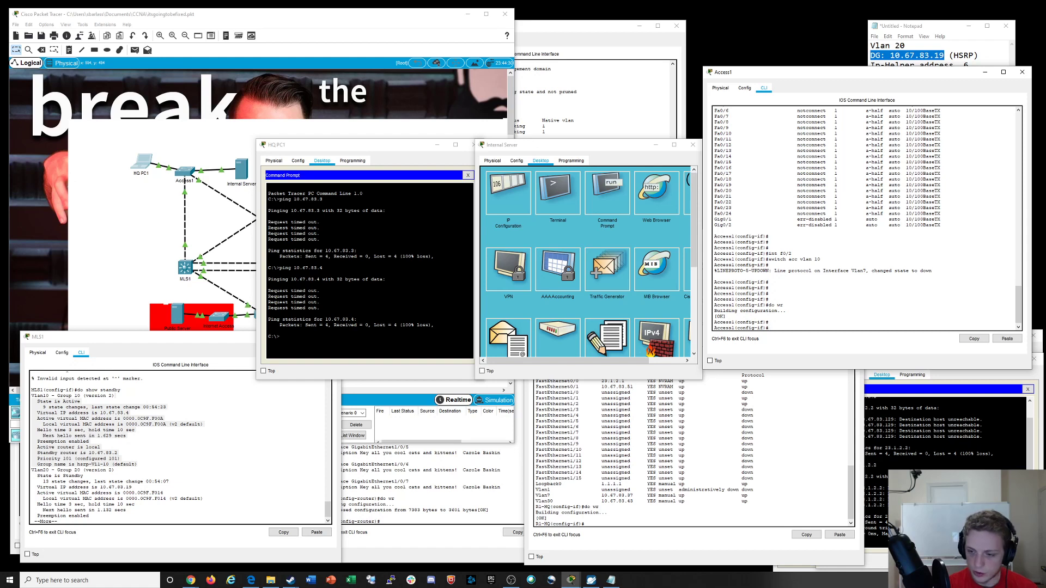
pyautogui.write('do show run | beg')
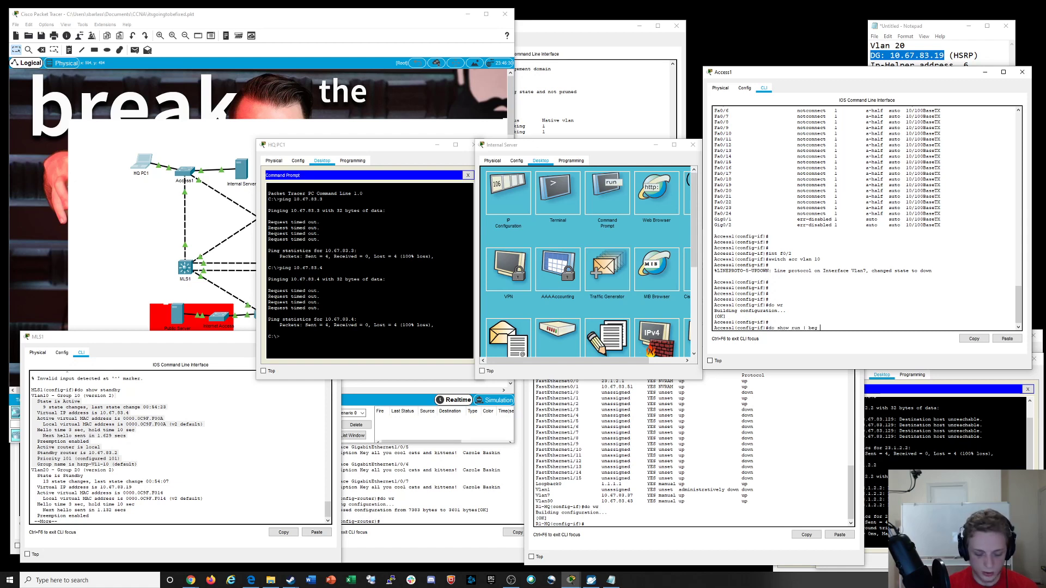
pyautogui.write(' Giga')
pyautogui.press('Return')
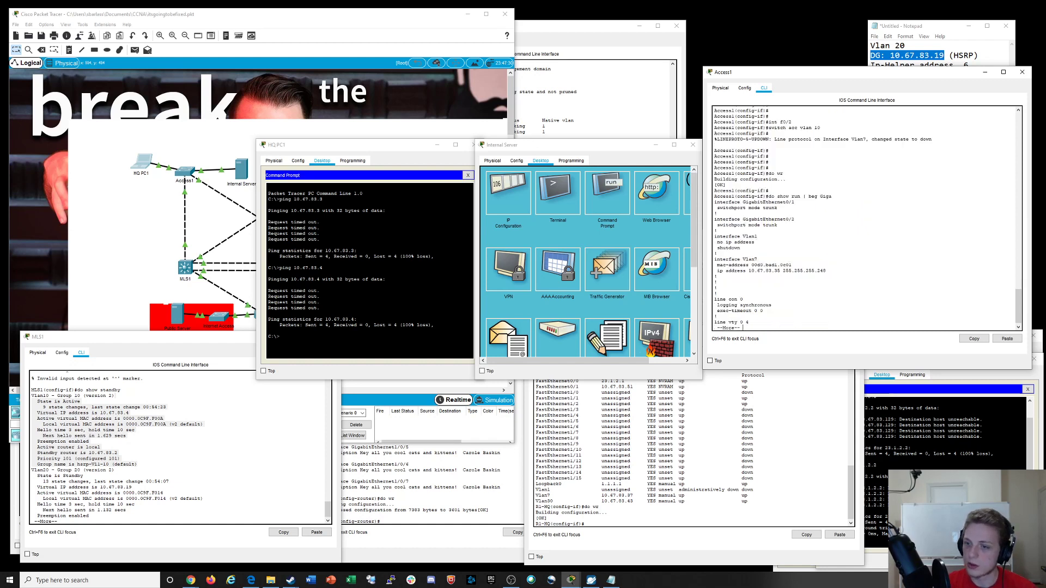
pyautogui.moveTo(714, 202); pyautogui.dragTo(717, 231)
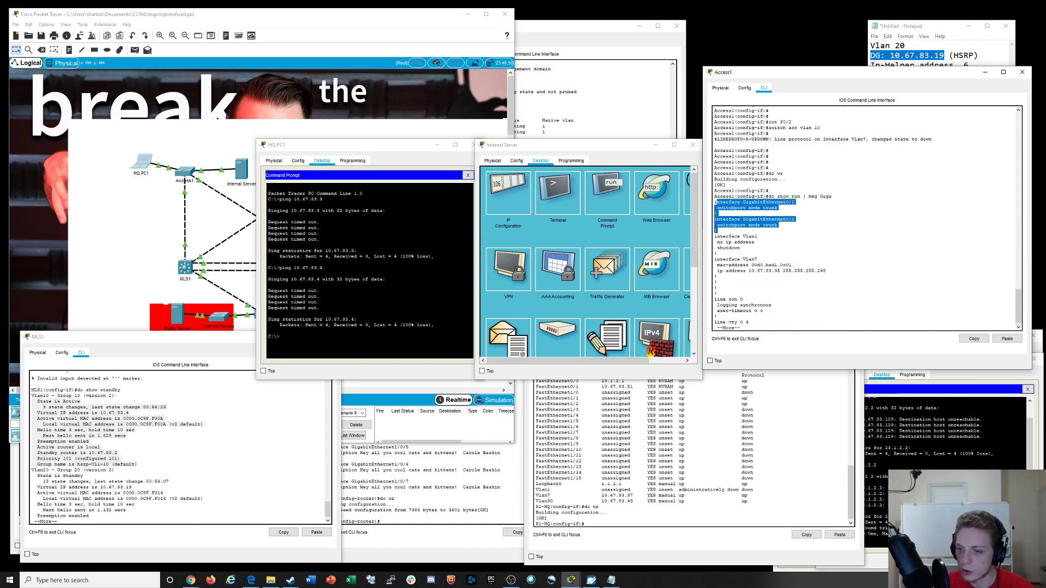
pyautogui.click(724, 231)
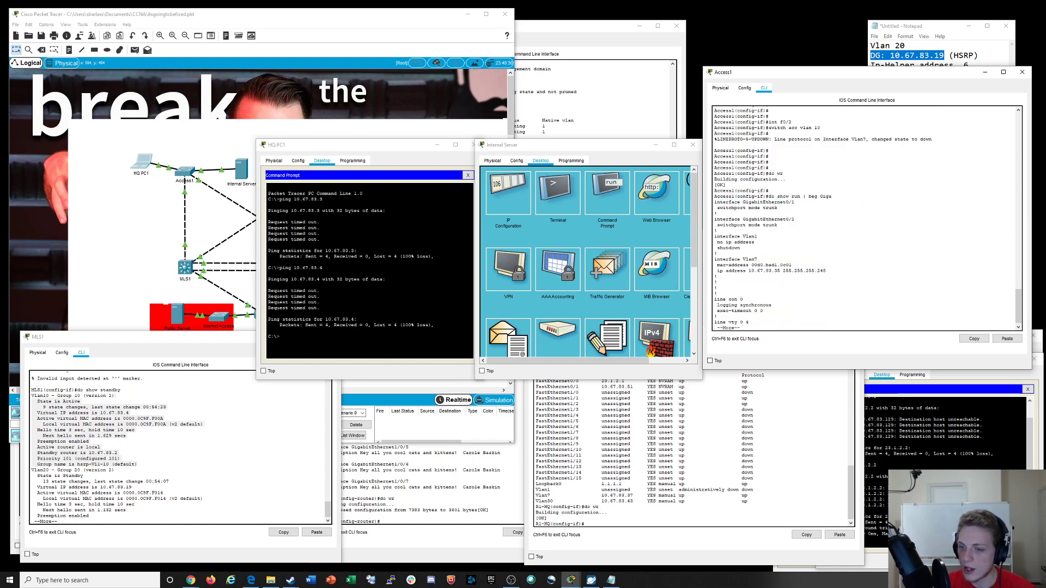
pyautogui.moveTo(716, 230); pyautogui.dragTo(715, 201)
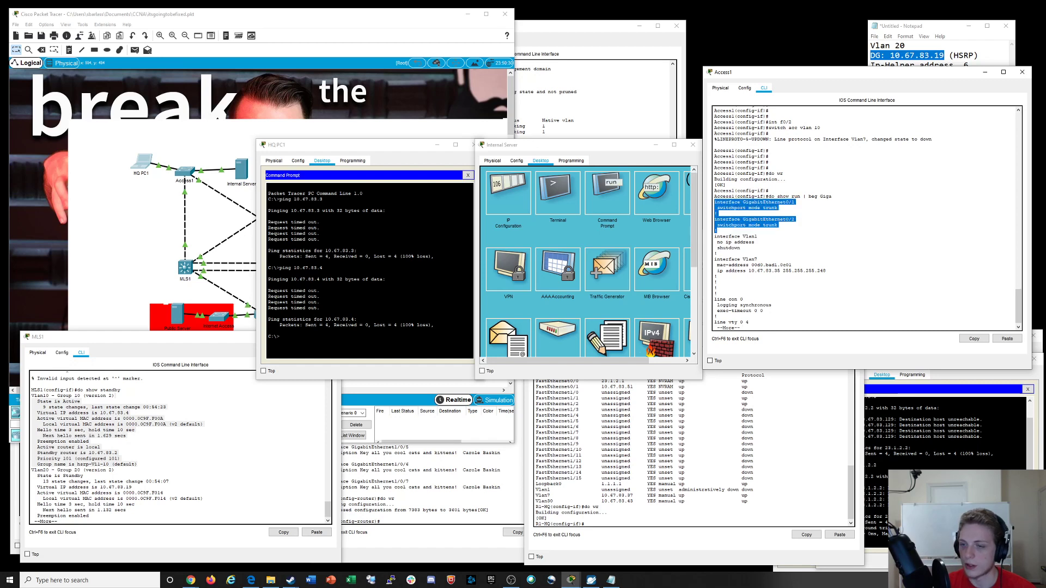
# Recheck the earlier status lines for Gig0/1 and Gig0/2 on Access1, then cancel the paged configuration output
pyautogui.scroll(3, 779, 209)
pyautogui.moveTo(837, 192); pyautogui.dragTo(777, 186)
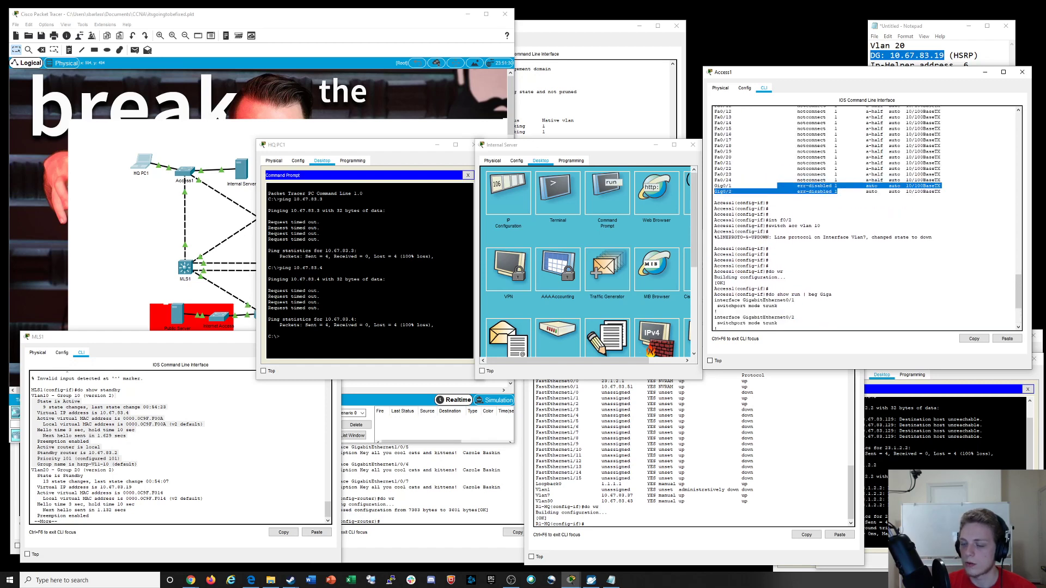
pyautogui.click(779, 209)
pyautogui.scroll(-3, 779, 210)
pyautogui.hotkey('ctrl', 'c')
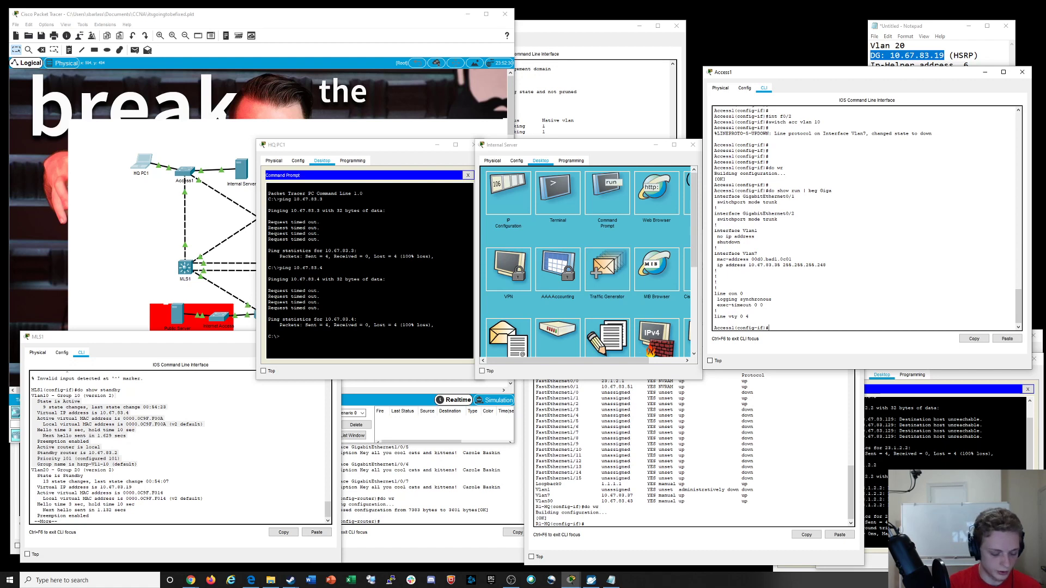
# Run "do show int g0/1" on Access1 and examine the interface's line status and packet counters
pyautogui.write('do s')
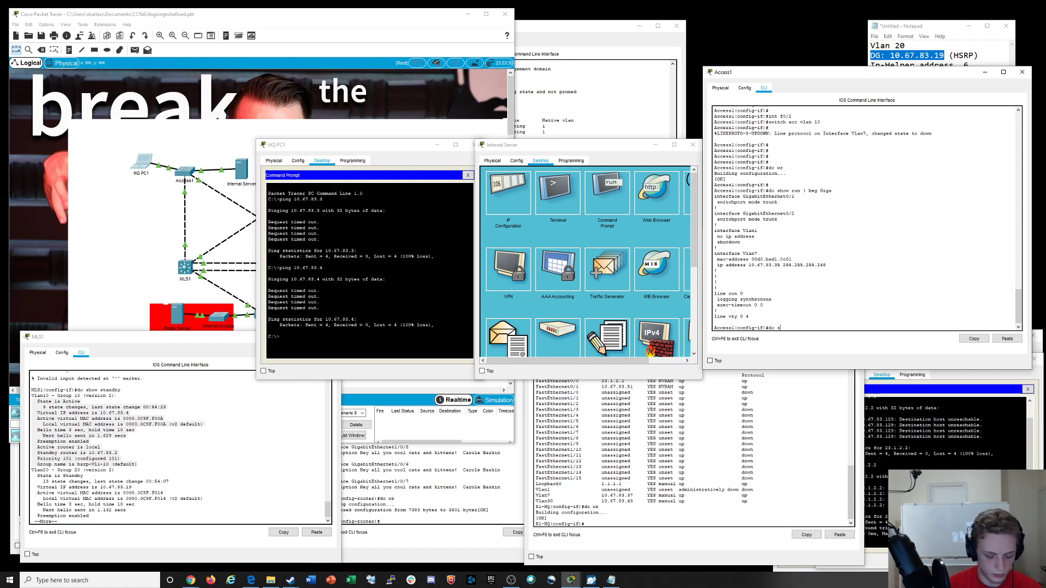
pyautogui.write('hohow int g0/')
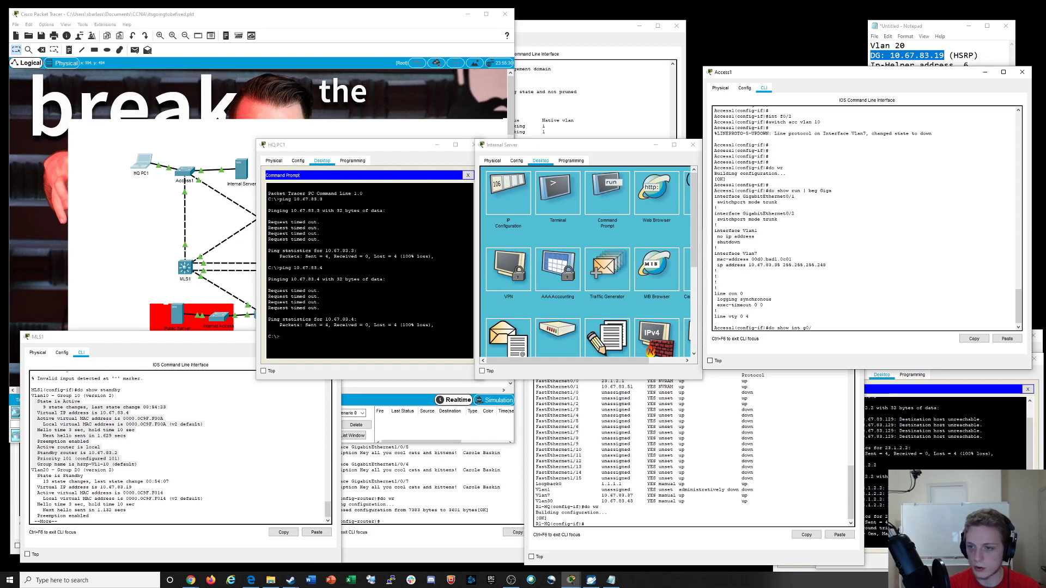
pyautogui.write('1')
pyautogui.press('Return')
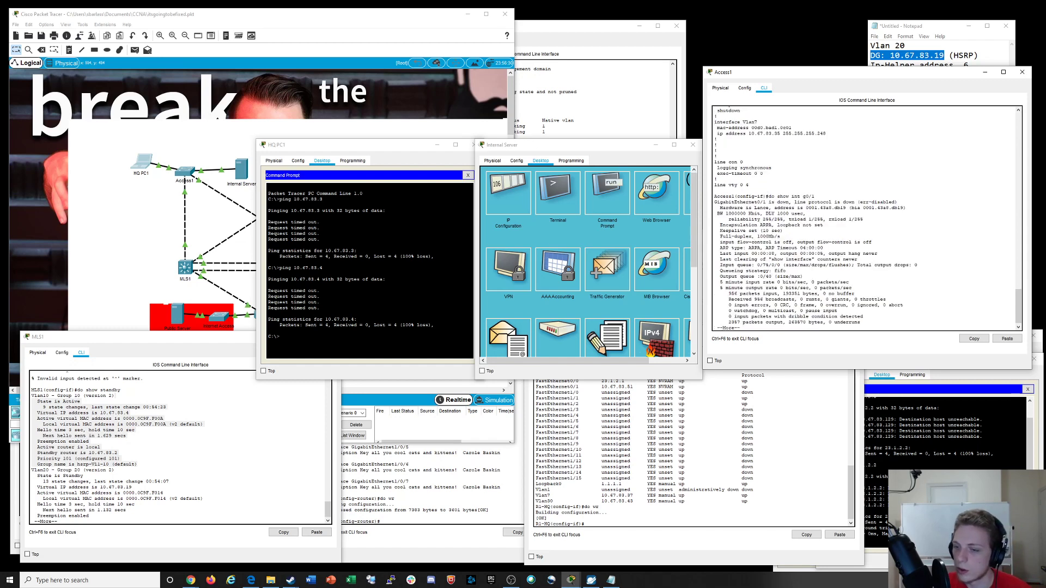
pyautogui.moveTo(792, 202); pyautogui.dragTo(906, 208)
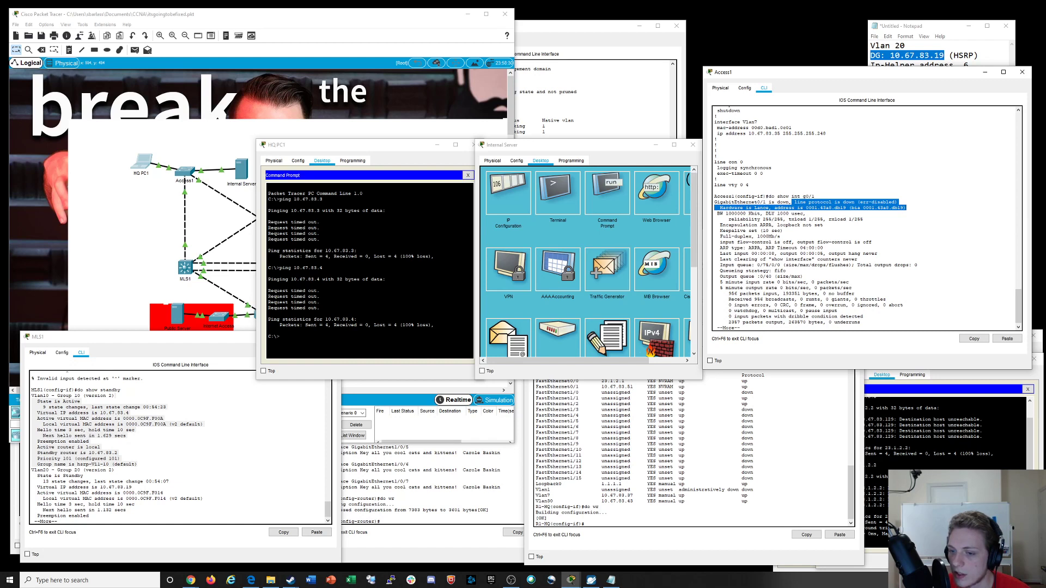
pyautogui.press('space')
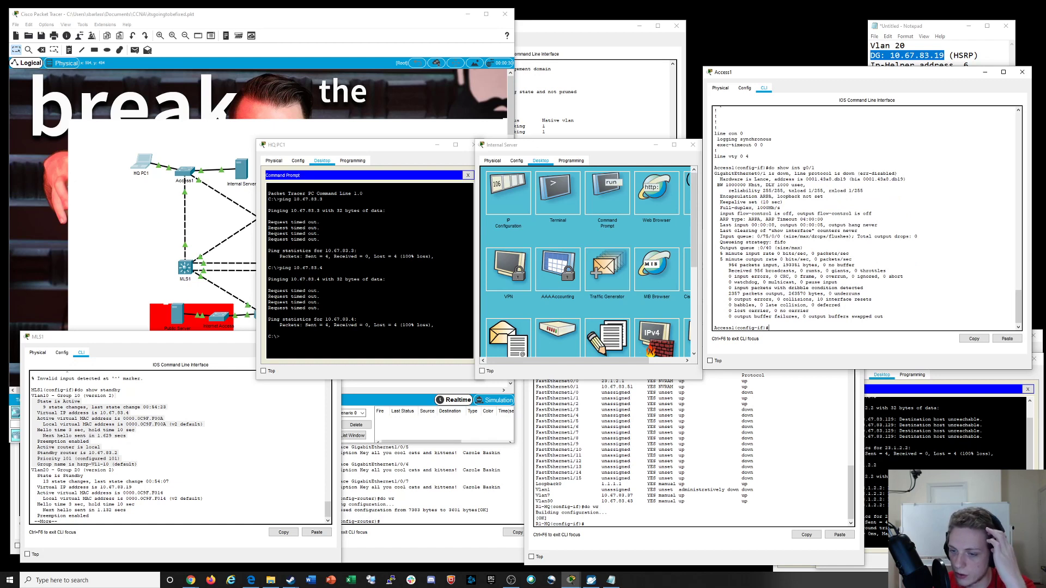
pyautogui.moveTo(863, 294); pyautogui.dragTo(714, 267)
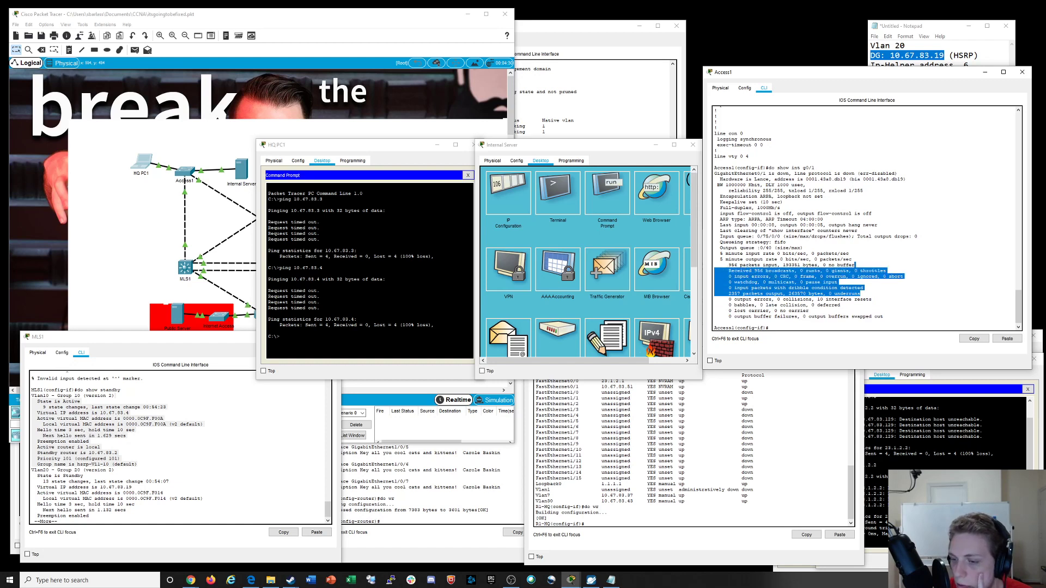
pyautogui.moveTo(855, 265); pyautogui.dragTo(727, 265)
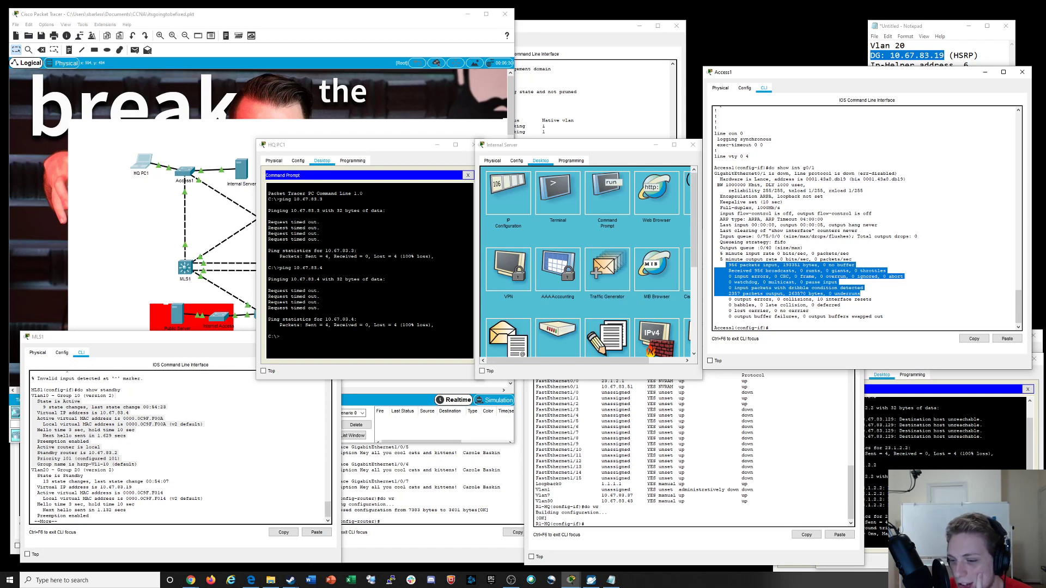
pyautogui.moveTo(727, 265); pyautogui.dragTo(715, 173)
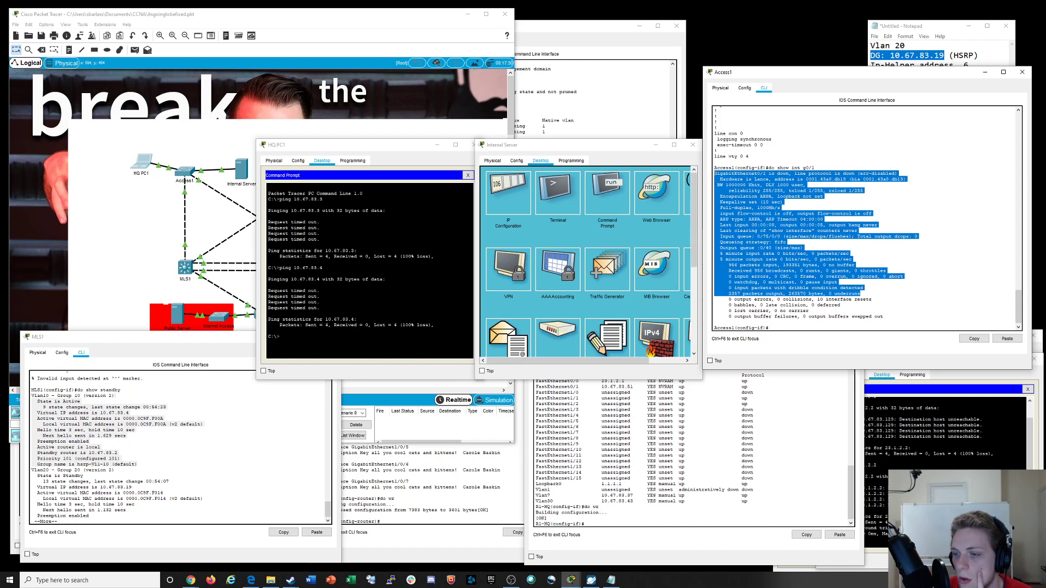
# Shut down GigabitEthernet0/1 on Access1 and run "do show int g0/1" to examine the interface's state
pyautogui.click(716, 173)
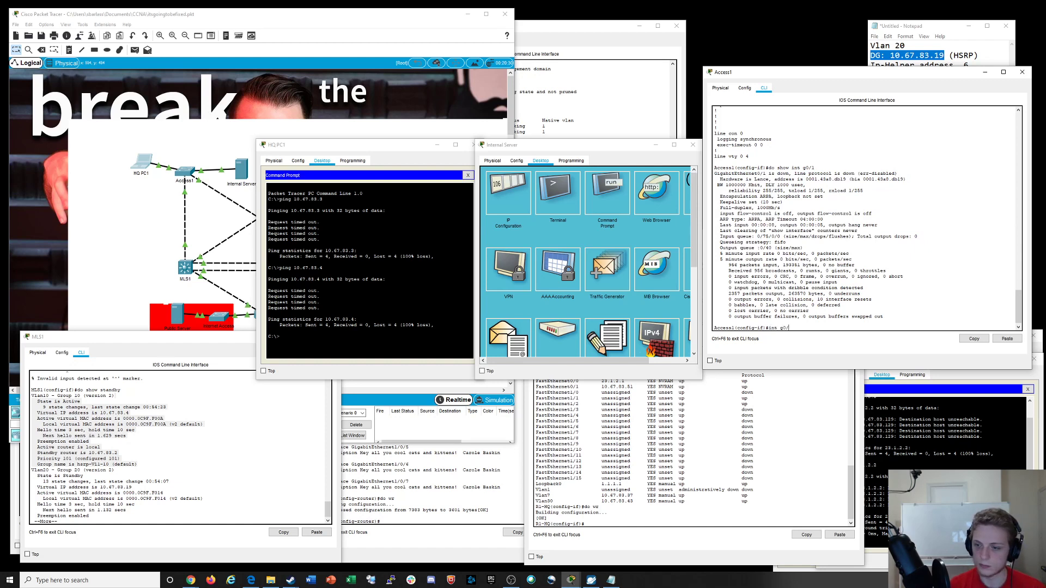
pyautogui.write('int g0/1')
pyautogui.press('Return')
pyautogui.write('shut')
pyautogui.press('Return')
pyautogui.press('Return')
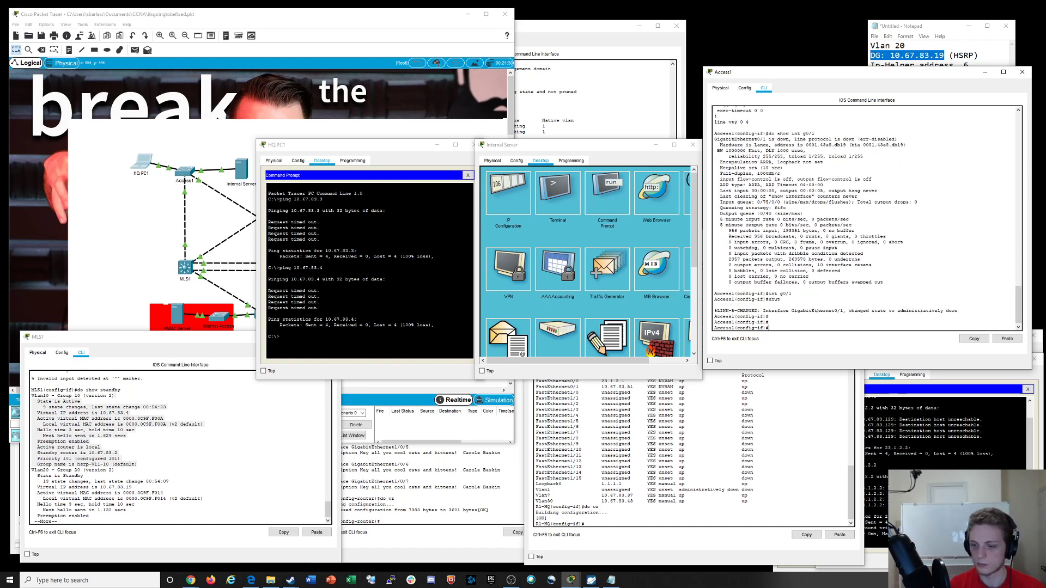
pyautogui.write('do show int g0/1')
pyautogui.press('Return')
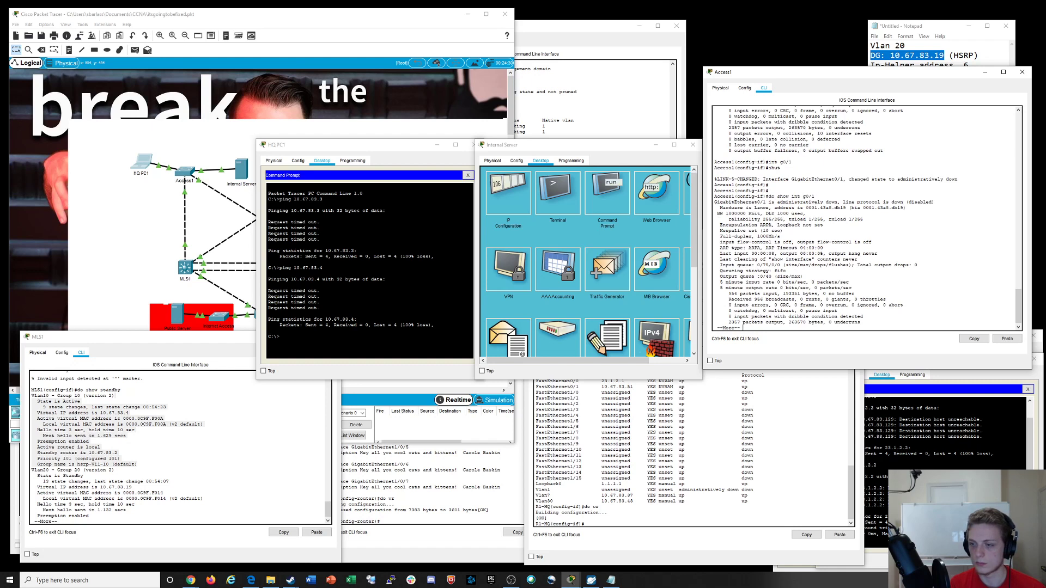
# Try to bring GigabitEthernet0/1 back up on Access1 with "no shut", and recheck it with "do show int g0/1"
pyautogui.write('qint g0/1')
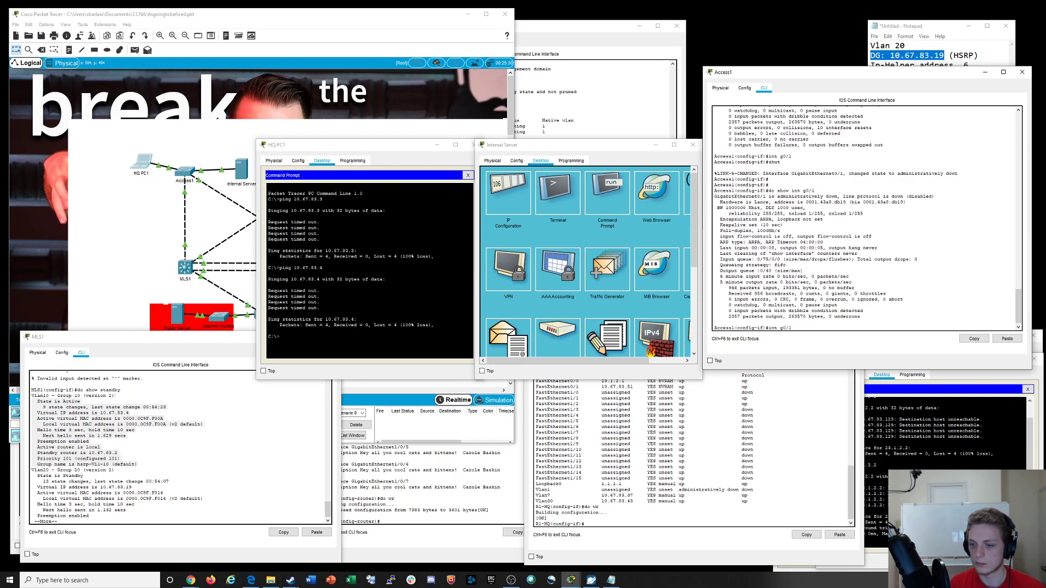
pyautogui.press('Return')
pyautogui.write('no')
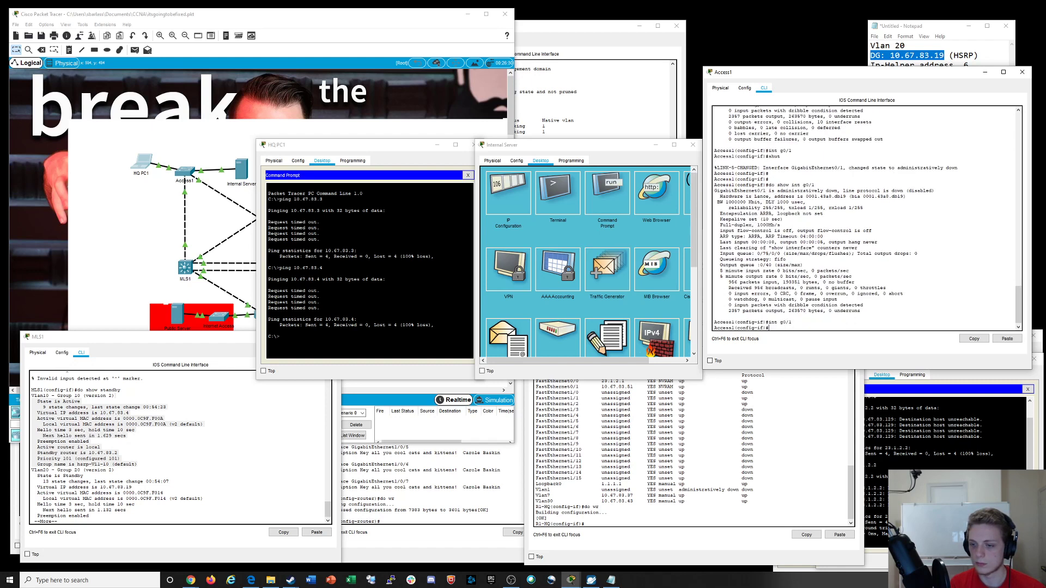
pyautogui.write(' shut')
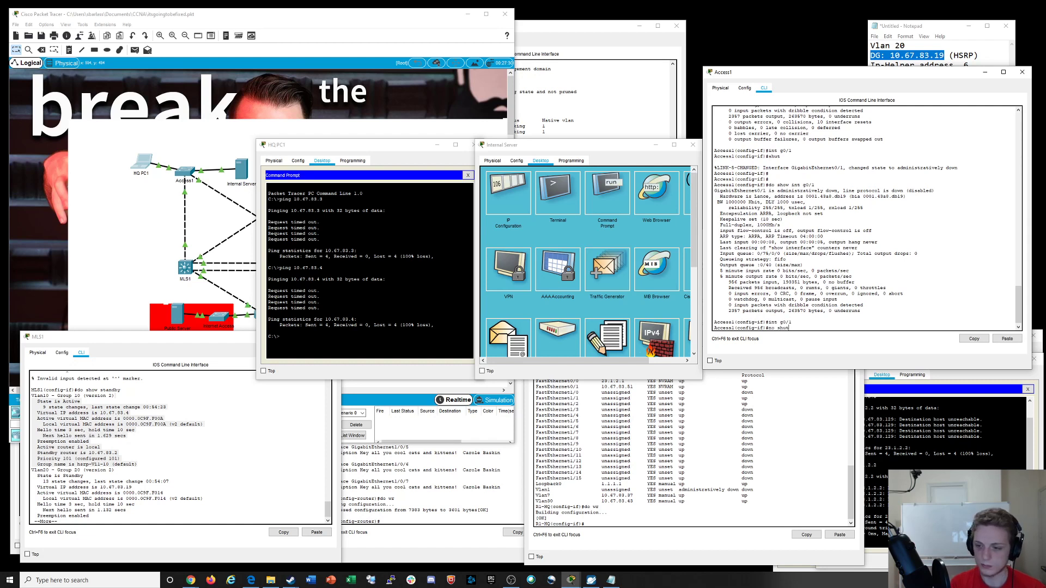
pyautogui.press('Return')
pyautogui.write('do show int g0/1')
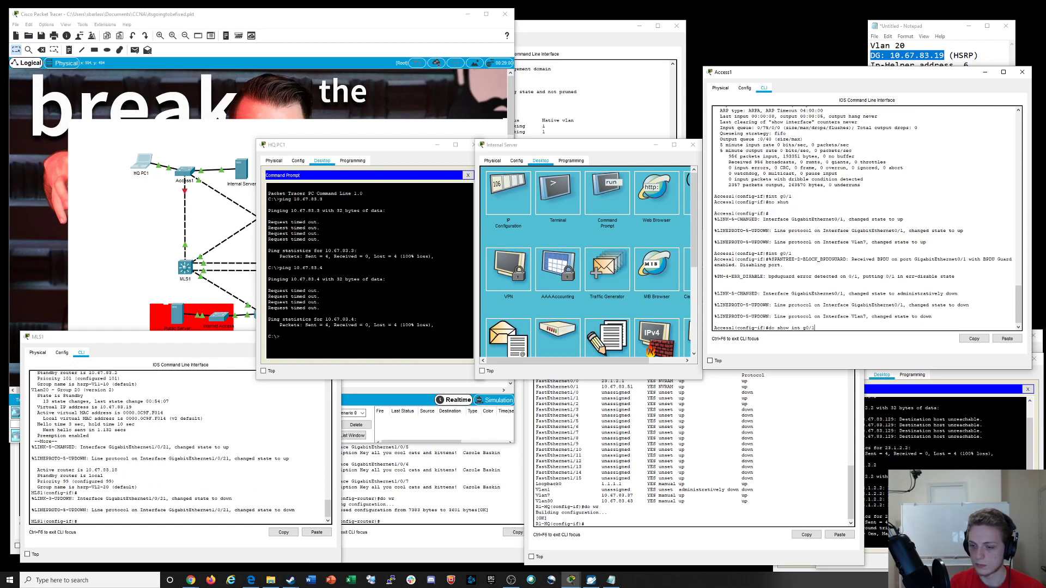
pyautogui.press('Return')
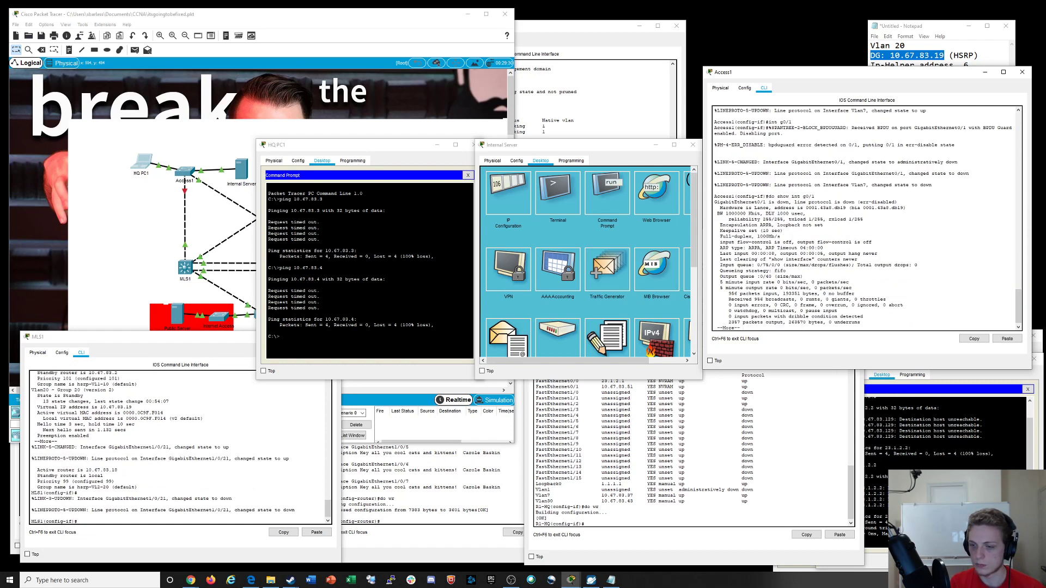
pyautogui.press('q')
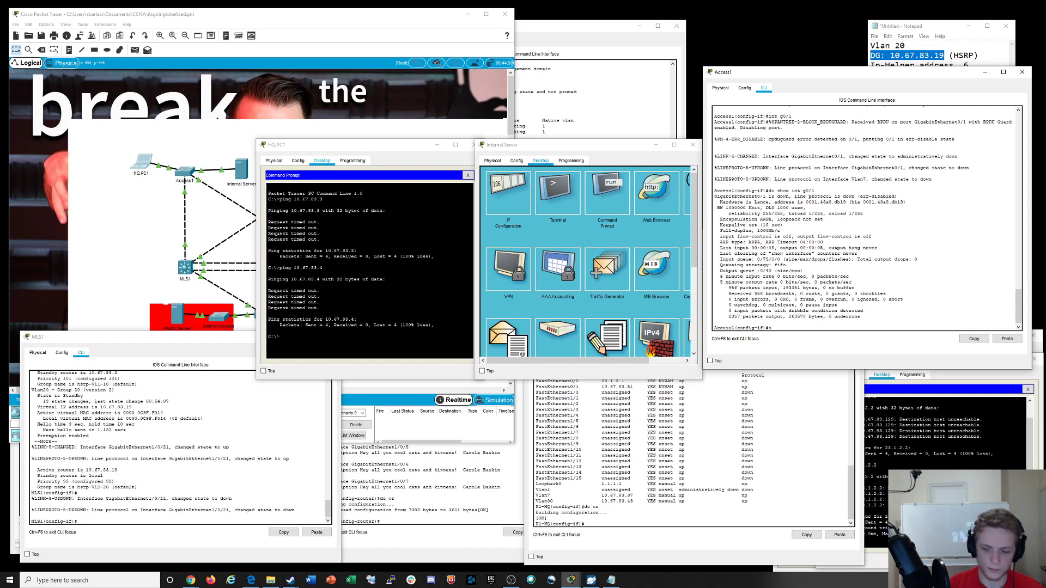
# Display Access1's running configuration from "bpdu" onward and examine the spanning-tree PortFast BPDU Guard line
pyautogui.write('how run ')
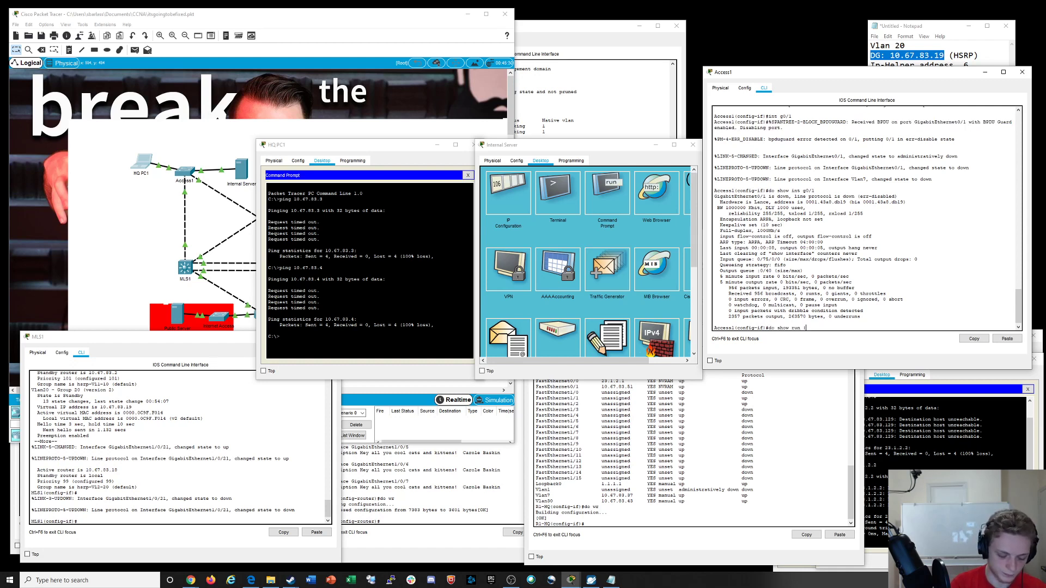
pyautogui.write('| beg bpdu')
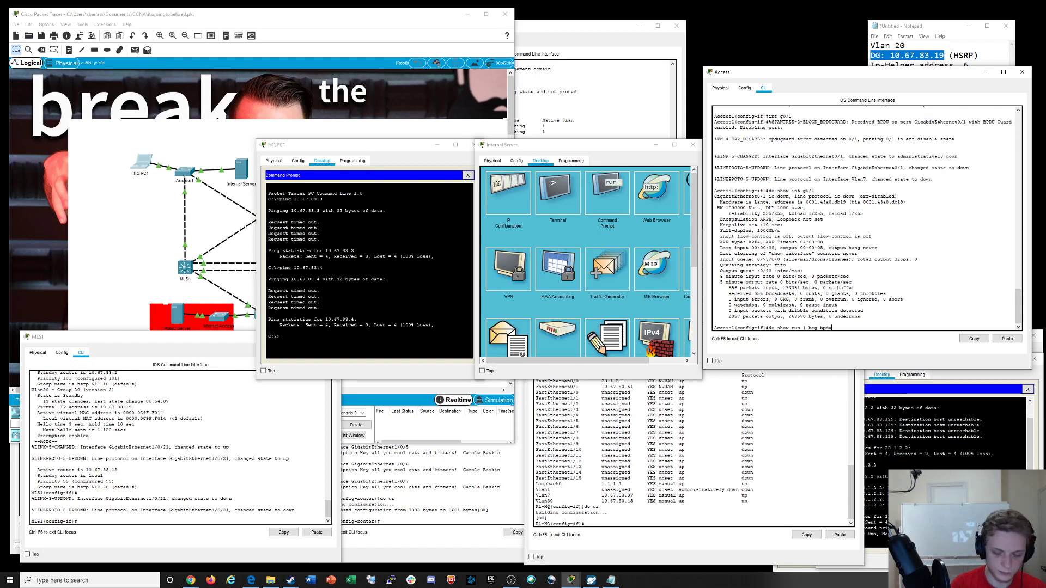
pyautogui.press('Return')
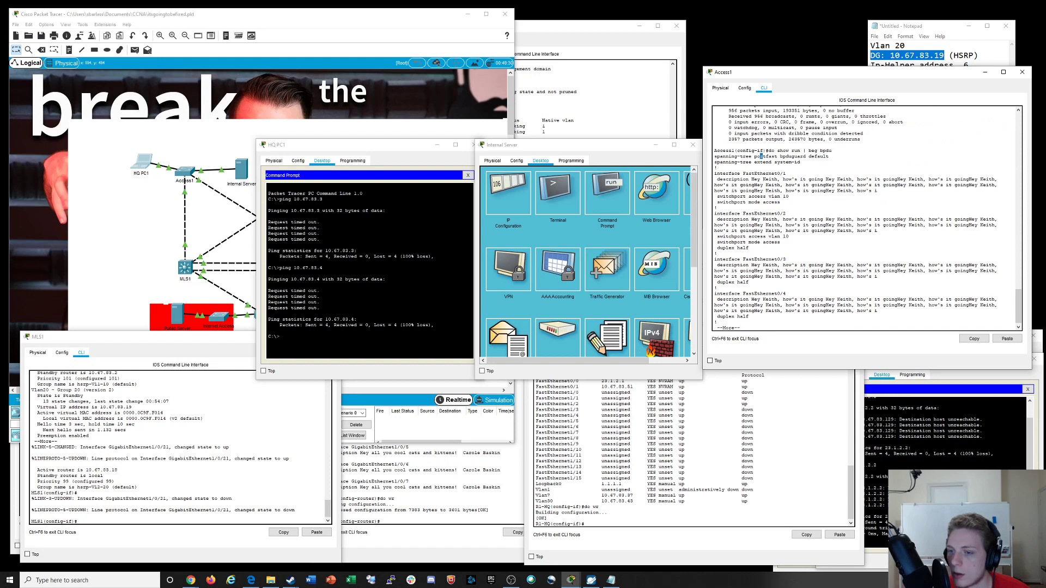
pyautogui.moveTo(761, 157); pyautogui.dragTo(828, 157)
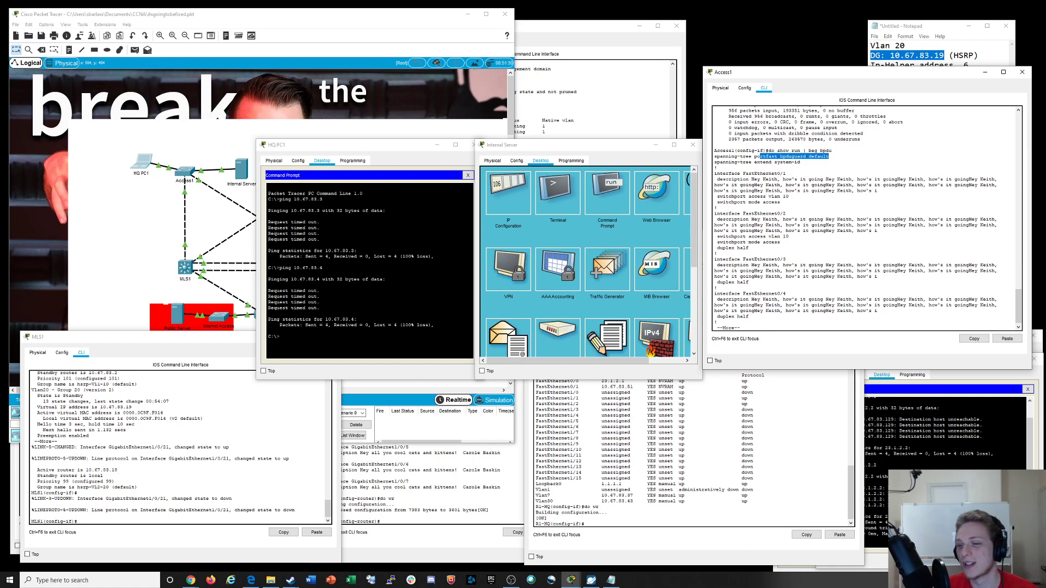
pyautogui.hotkey('ctrl', 'c')
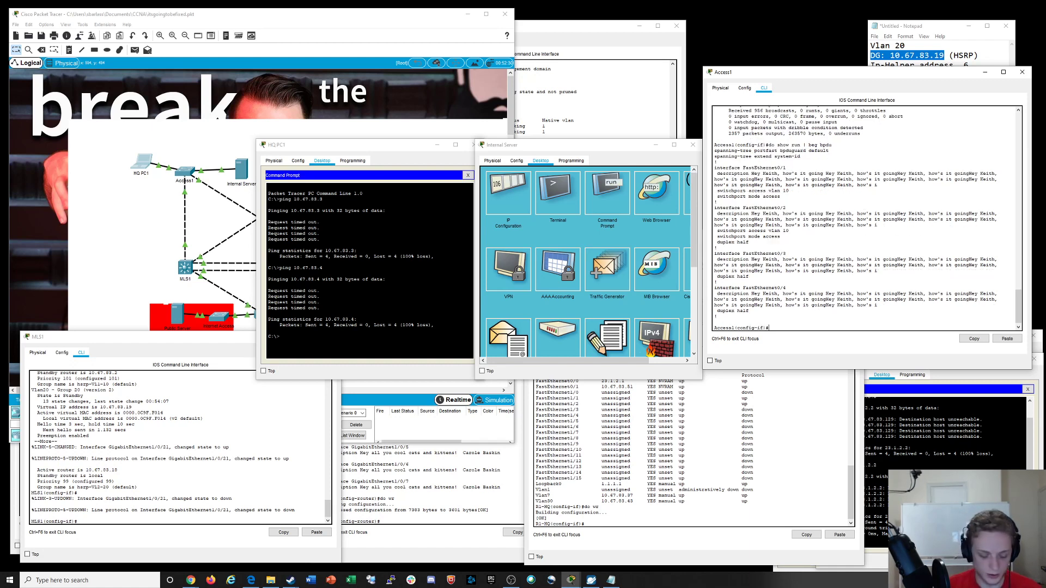
# Return to global configuration on Access1 and remove the default BPDU Guard setting with "no spanning-tree port bpdu def"
pyautogui.write('exit')
pyautogui.press('Return')
pyautogui.write('spann')
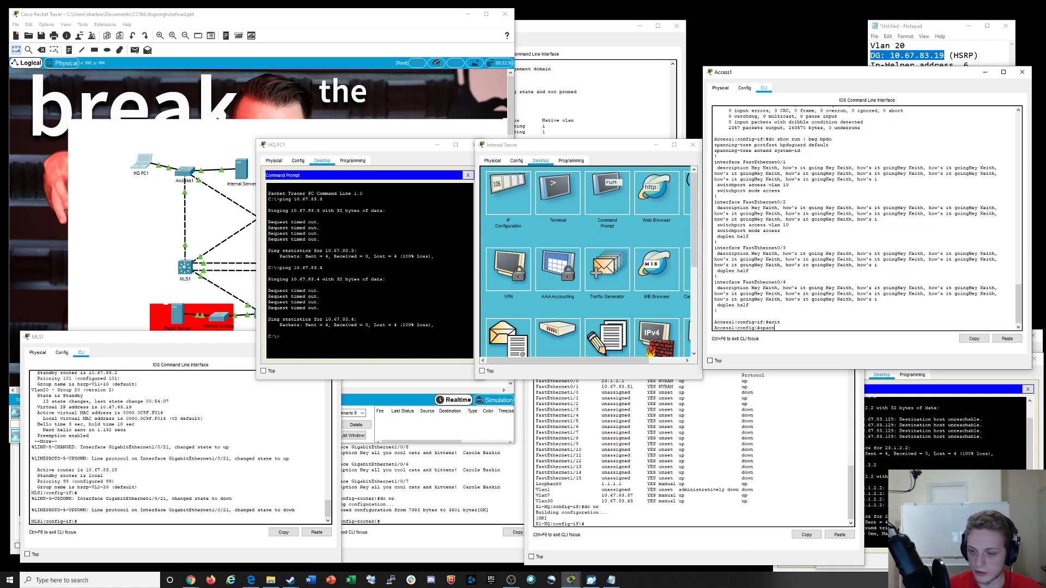
pyautogui.press('Tab')
pyautogui.write('po')
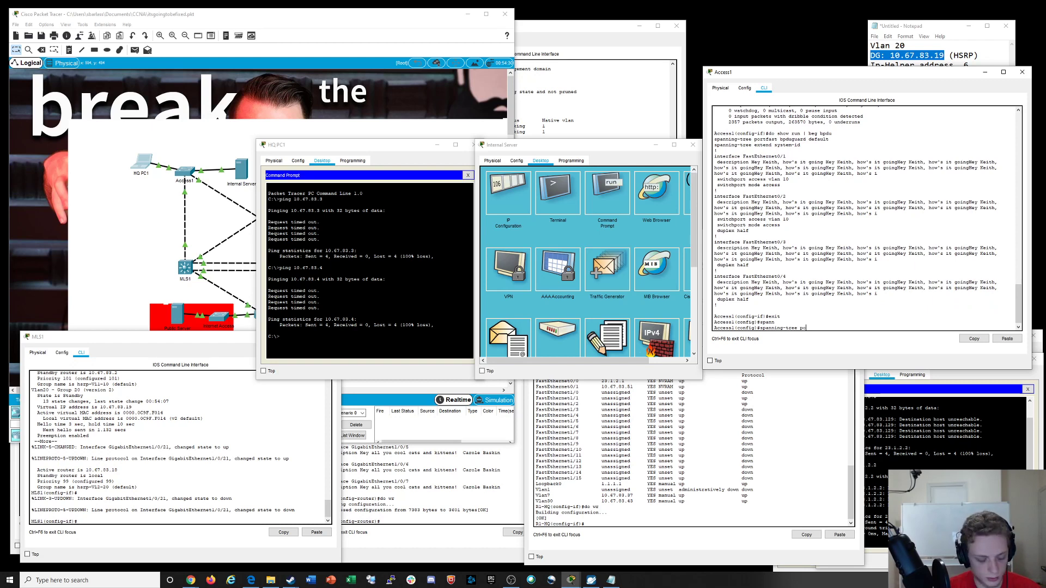
pyautogui.write('rt ')
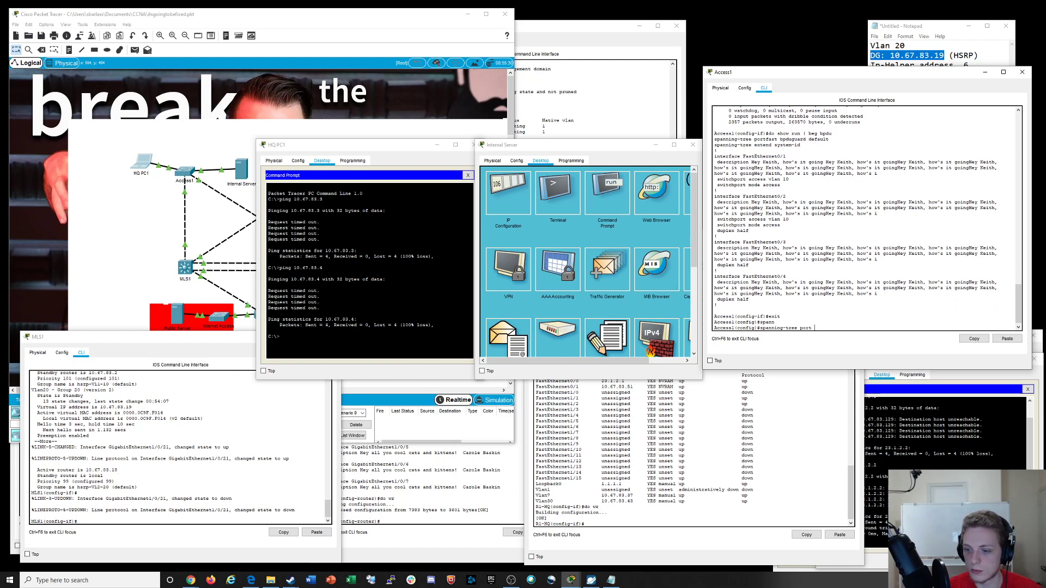
pyautogui.write('be')
pyautogui.press('Tab')
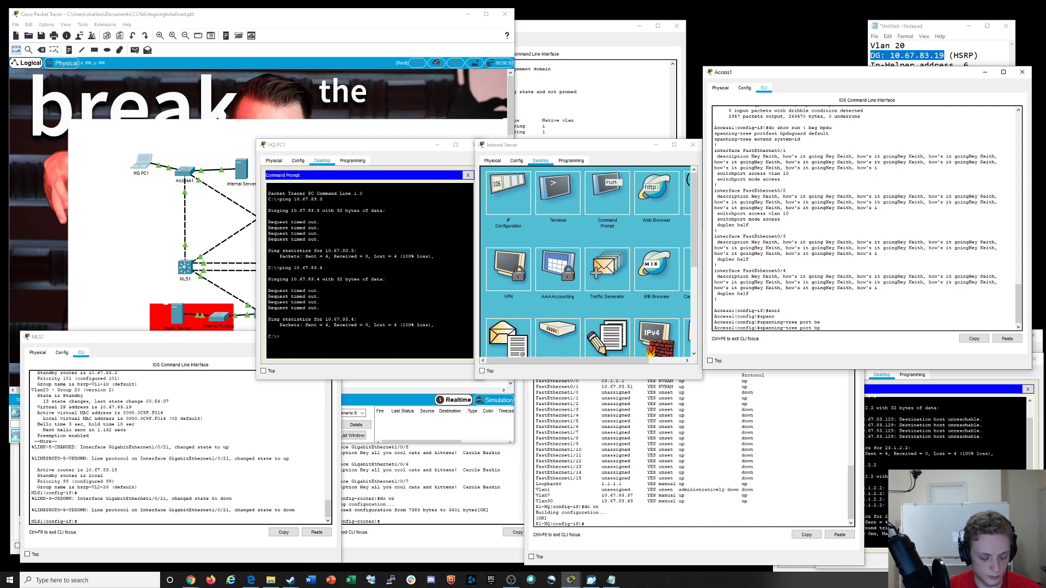
pyautogui.write('du def')
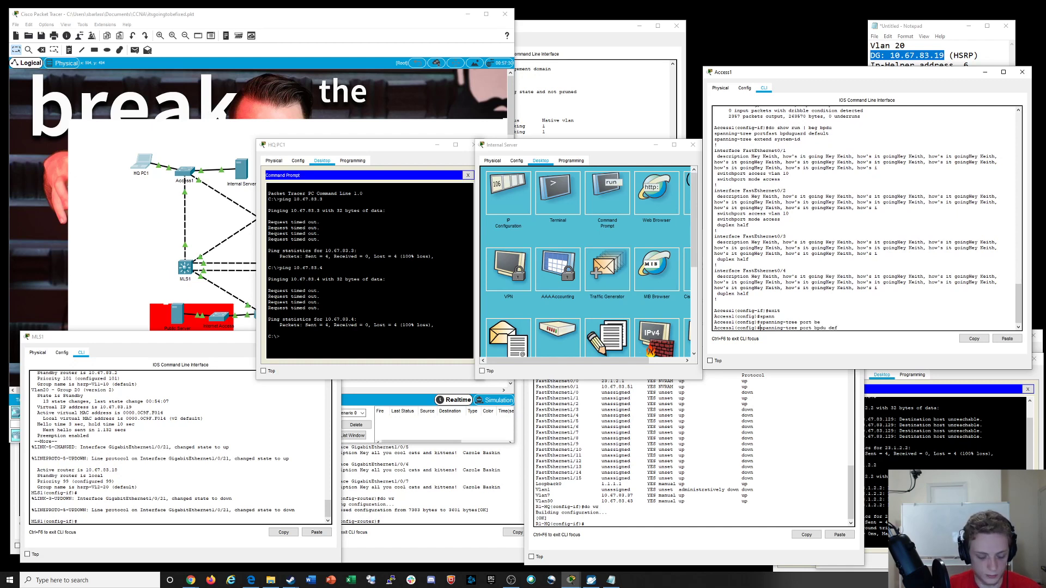
pyautogui.write('no')
pyautogui.press('Return')
pyautogui.press('Up')
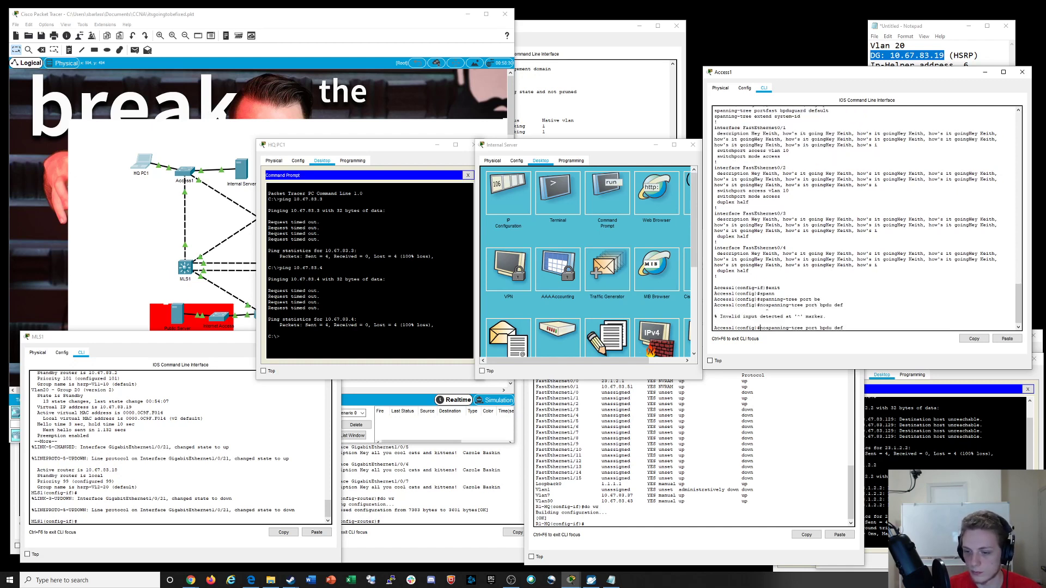
pyautogui.press('Right')
pyautogui.press('Right')
pyautogui.press('Return')
pyautogui.press('Return')
pyautogui.press('Return')
pyautogui.press('Return')
pyautogui.press('Return')
pyautogui.press('Return')
pyautogui.press('Return')
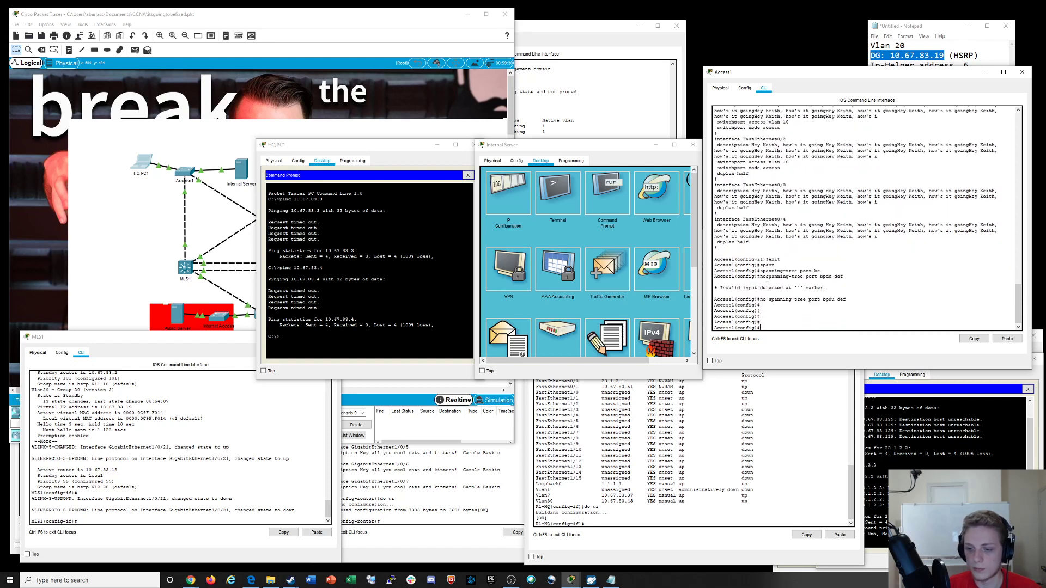
# Reset GigabitEthernet0/1 on Access1 by shutting it down and re-enabling it with "no shut"
pyautogui.write('no shut')
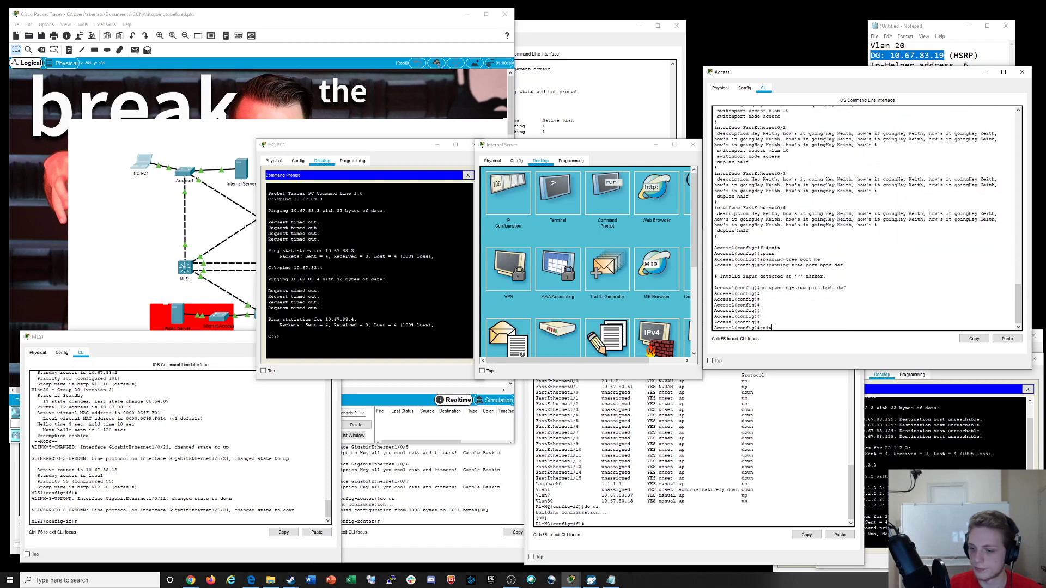
pyautogui.press('Return')
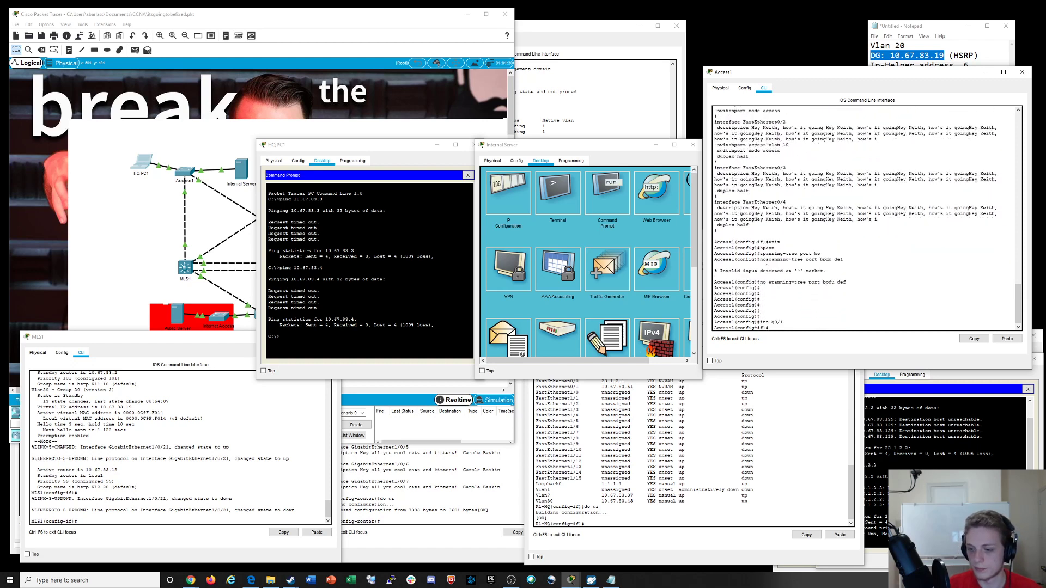
pyautogui.write('no shut')
pyautogui.press('Return')
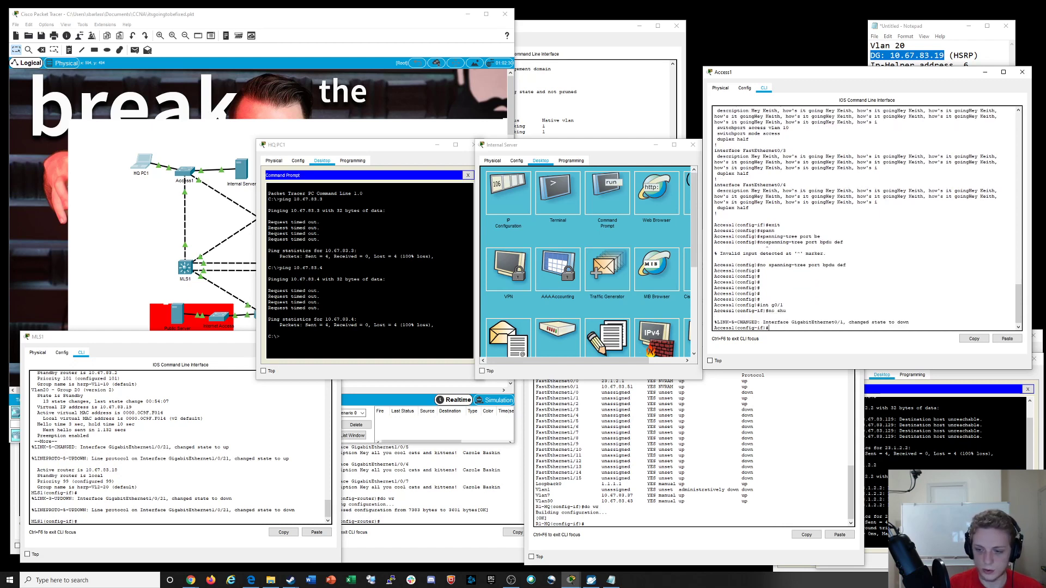
pyautogui.press('Return')
pyautogui.write('shut')
pyautogui.press('Return')
pyautogui.write('s')
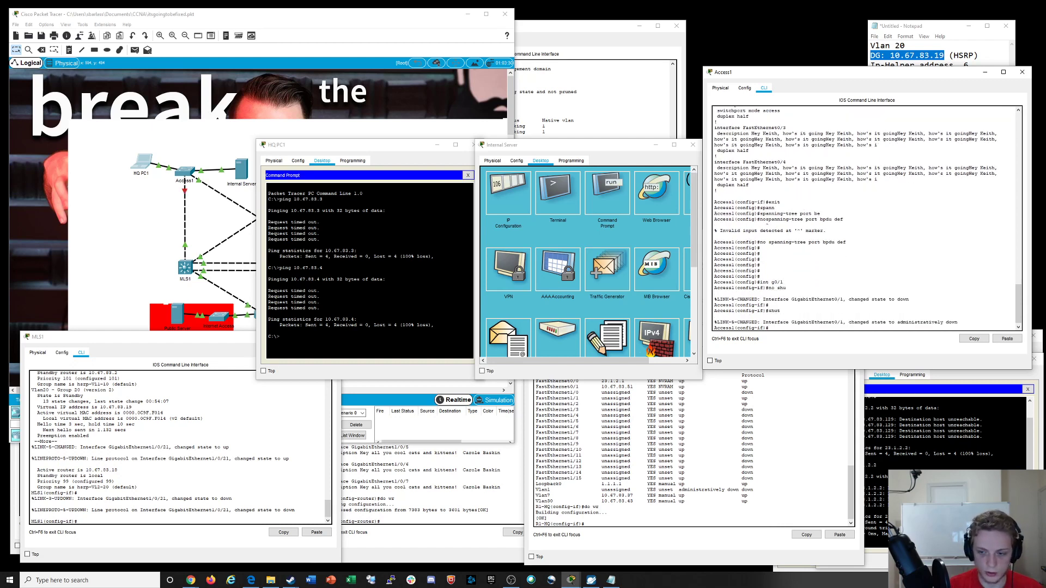
pyautogui.press('Return')
pyautogui.press('Return')
pyautogui.press('Return')
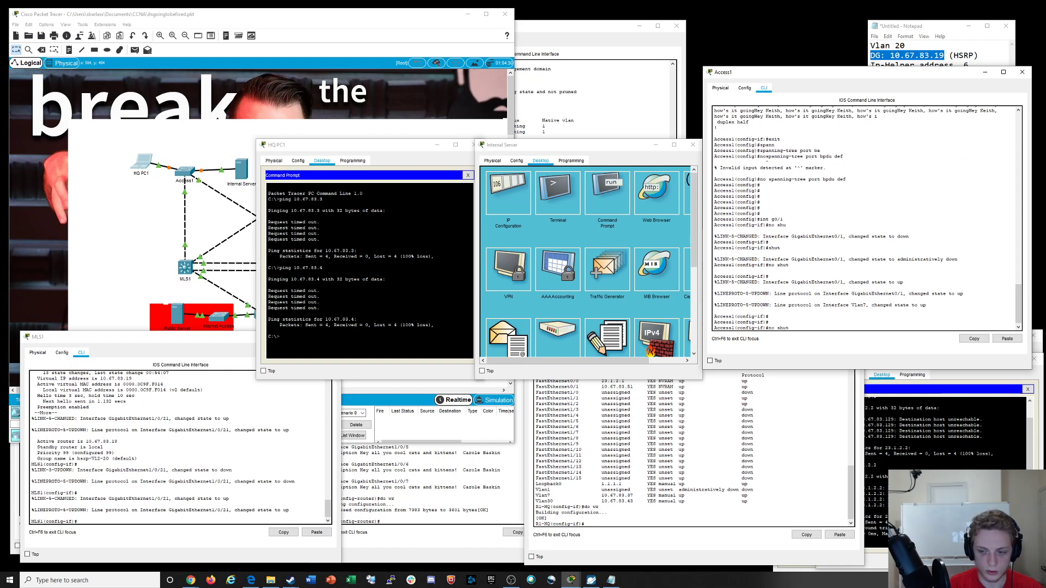
# Reset GigabitEthernet0/2 on Access1 by shutting it down and re-enabling it with "no shut"
pyautogui.write('int g0/1')
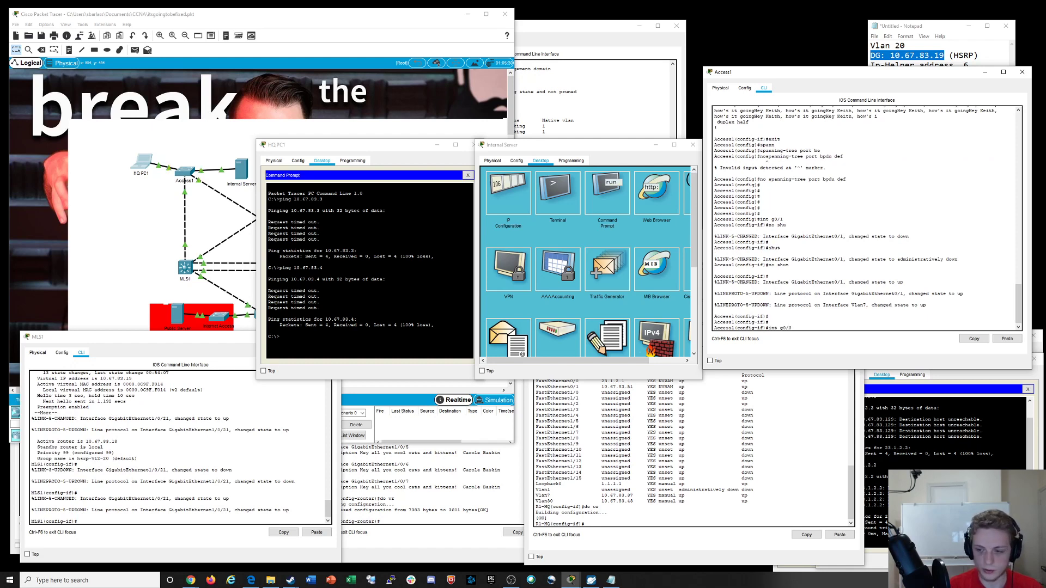
pyautogui.press('Return')
pyautogui.write('int g0/2')
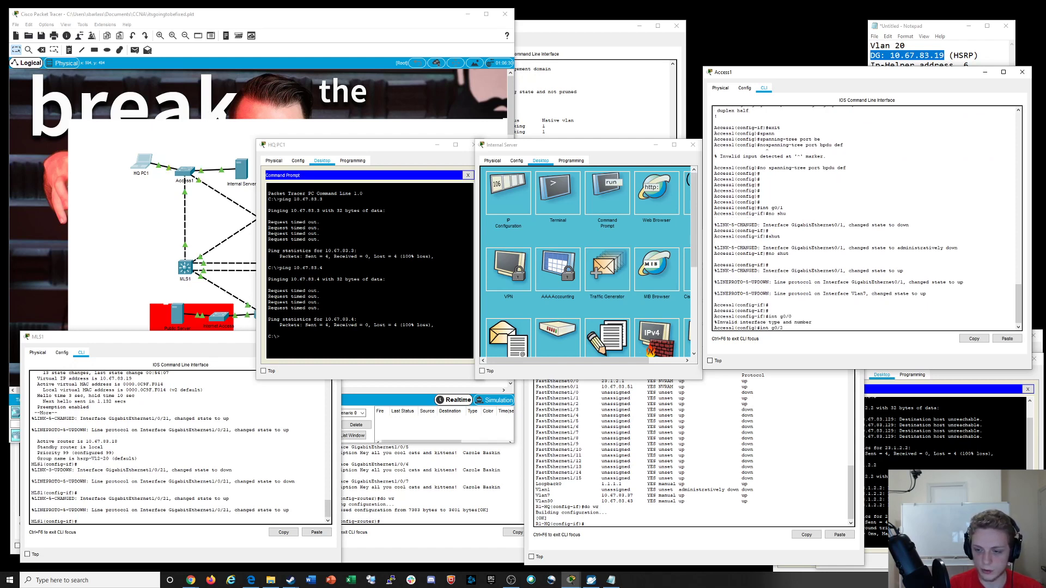
pyautogui.press('Return')
pyautogui.write('shut')
pyautogui.press('Return')
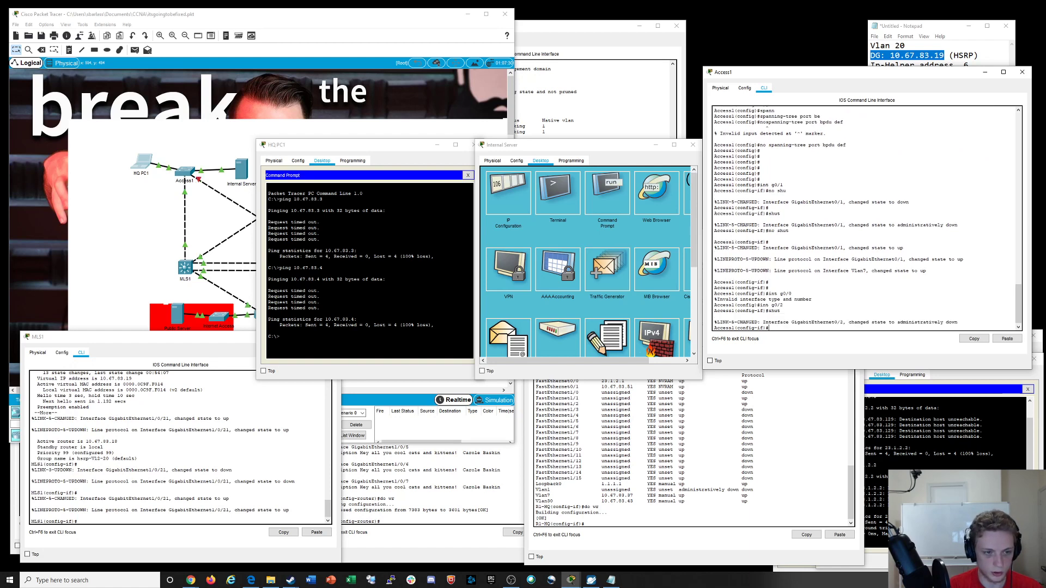
pyautogui.write('no shut')
pyautogui.press('Return')
pyautogui.press('Return')
pyautogui.press('Return')
pyautogui.press('Return')
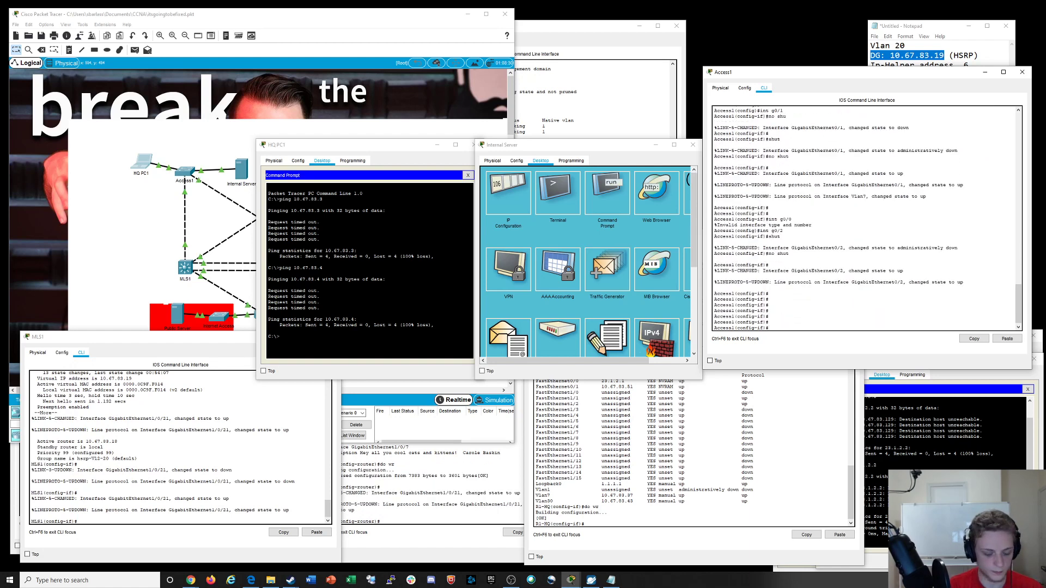
# Run "do show int status" on Access1 and examine the port list through Gig0/1 and Gig0/2
pyautogui.write('do show int st')
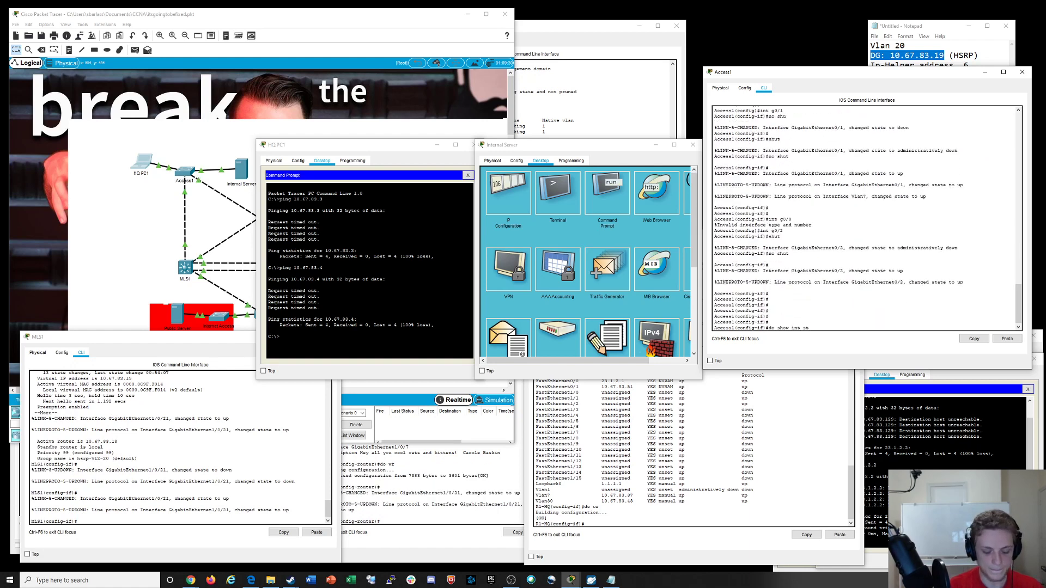
pyautogui.write('atus')
pyautogui.press('Return')
pyautogui.press('space')
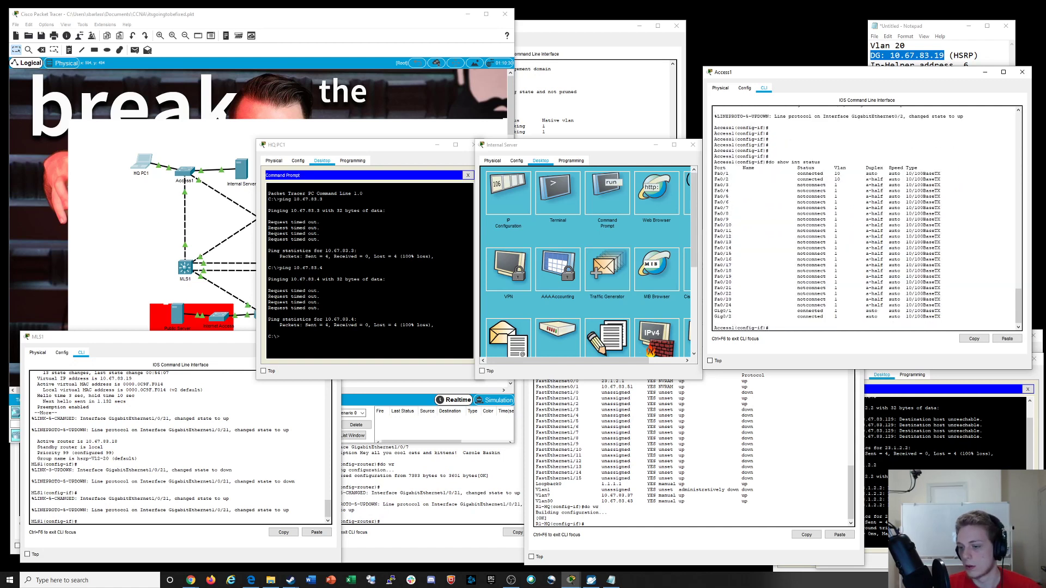
# Ping 10.67.83.4 again from HQ PC1's command prompt, followed by the remote address 23.1.2.2
pyautogui.click(349, 299)
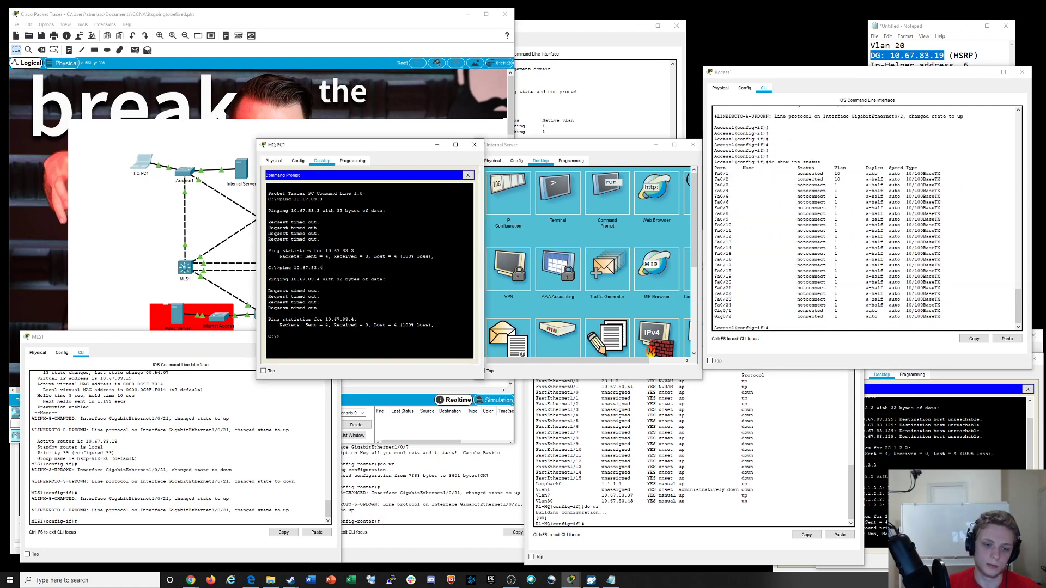
pyautogui.press('Up')
pyautogui.press('Return')
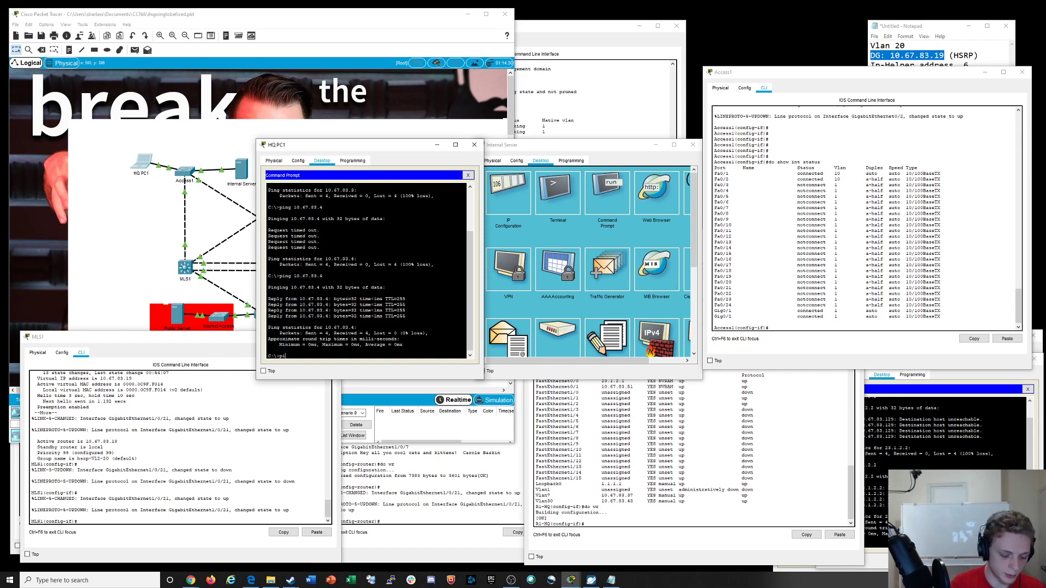
pyautogui.write('ping 23.1.2.2')
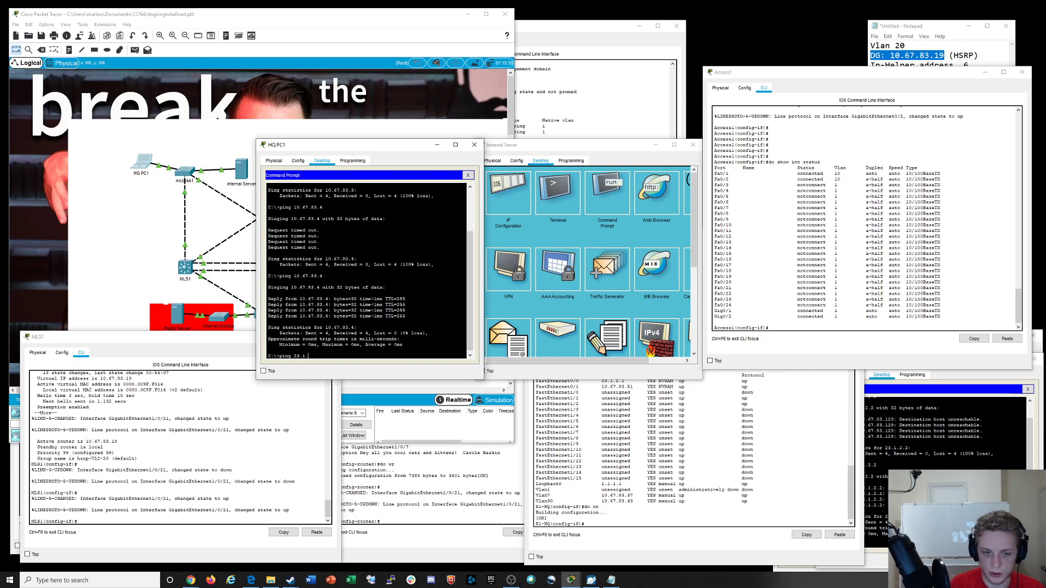
pyautogui.press('Return')
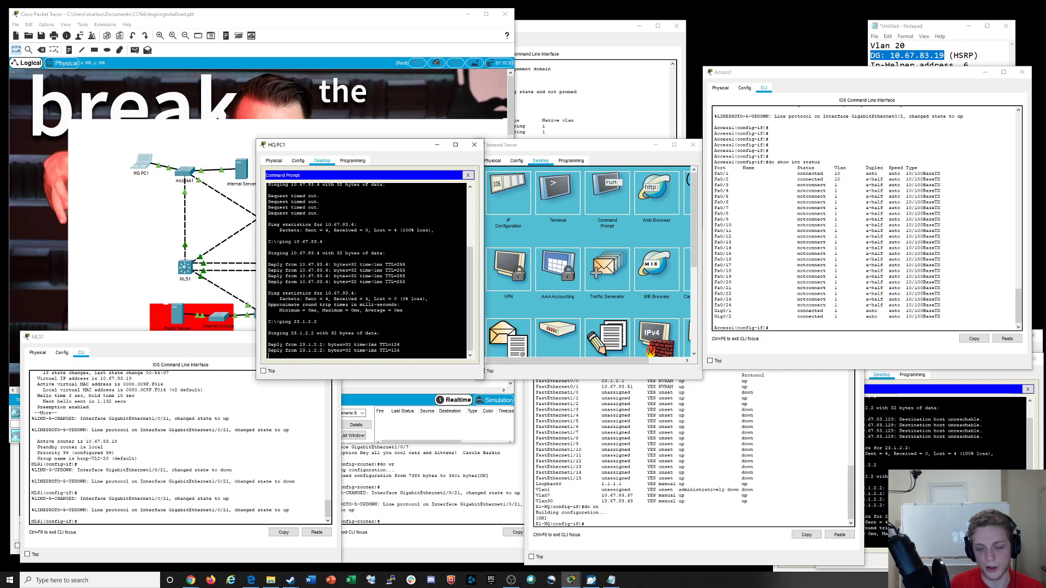
# Move the HQ PC1 window off the topology and open SiteA PC's IP configuration in place of its command prompt
pyautogui.moveTo(338, 145); pyautogui.dragTo(575, 107)
pyautogui.click(438, 300)
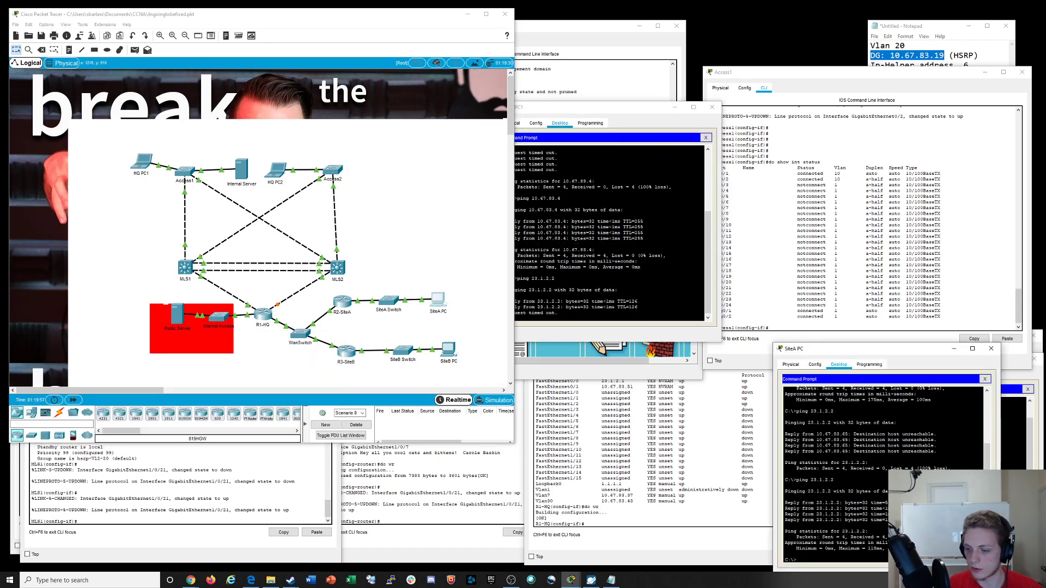
pyautogui.click(984, 379)
pyautogui.click(802, 397)
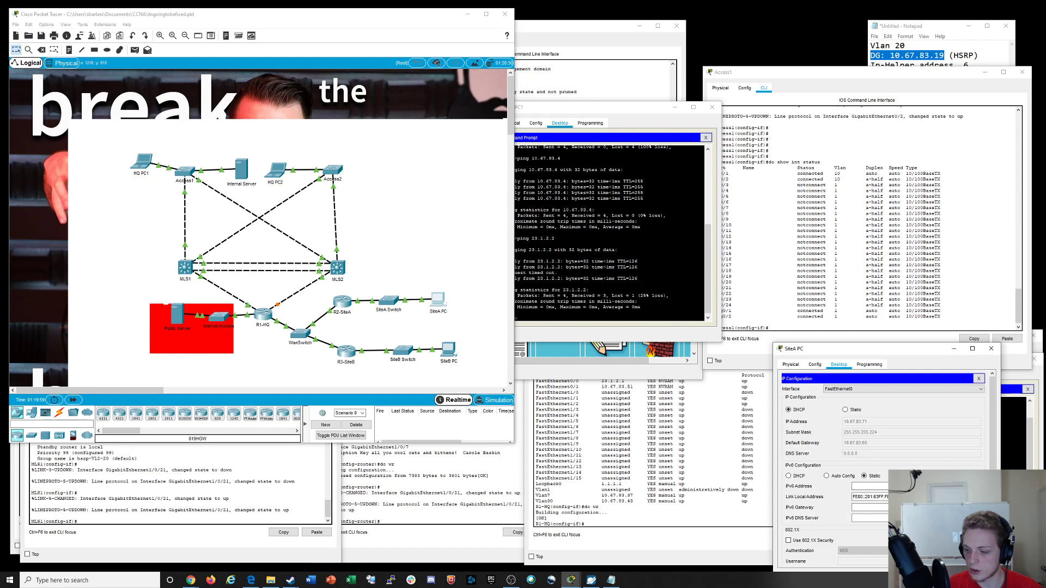
# Ping SiteA PC at 10.67.83.71 from HQ PC1's command prompt
pyautogui.click(574, 278)
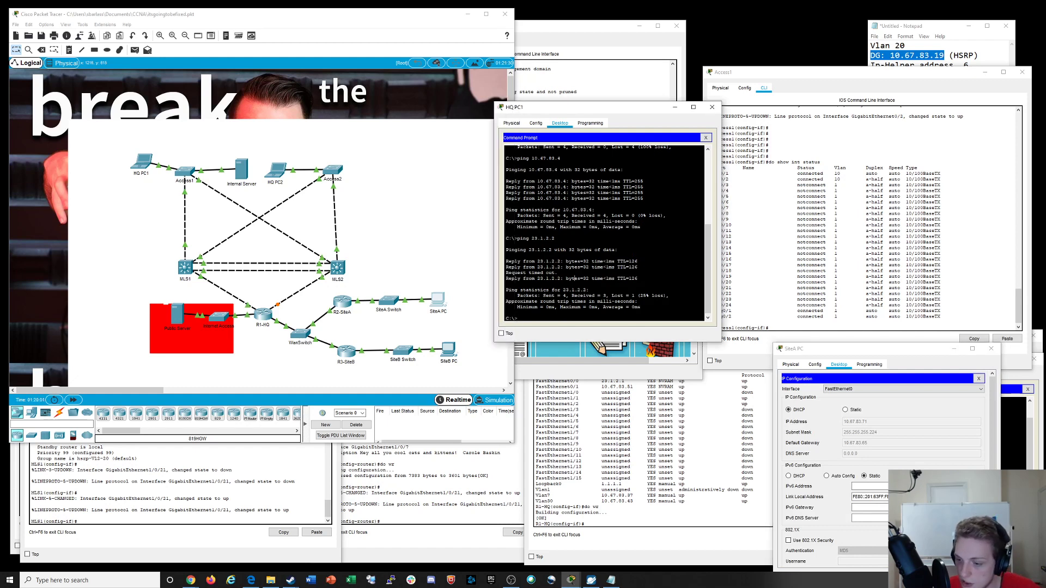
pyautogui.press('Up')
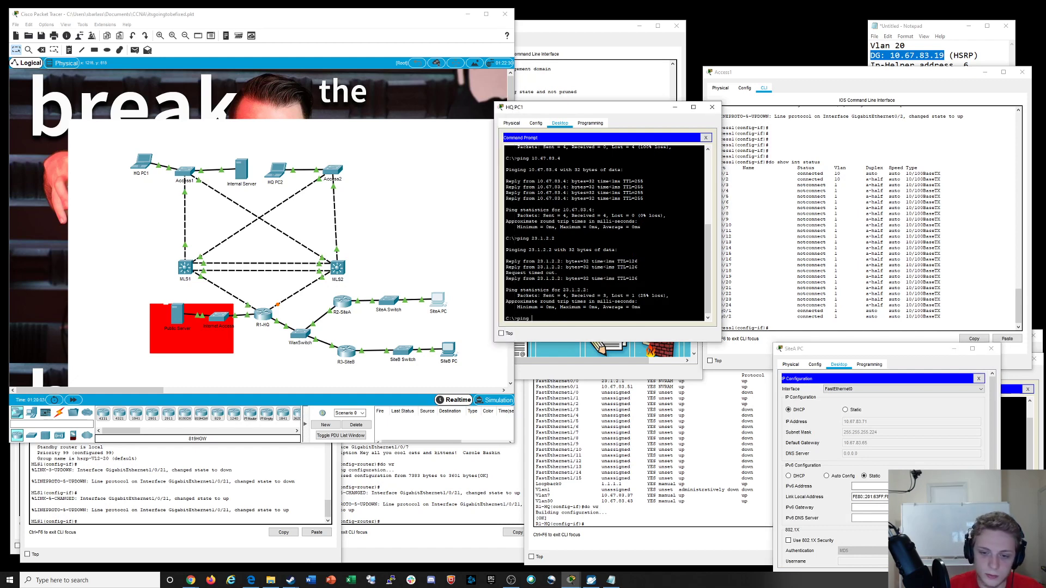
pyautogui.write('0.67.8')
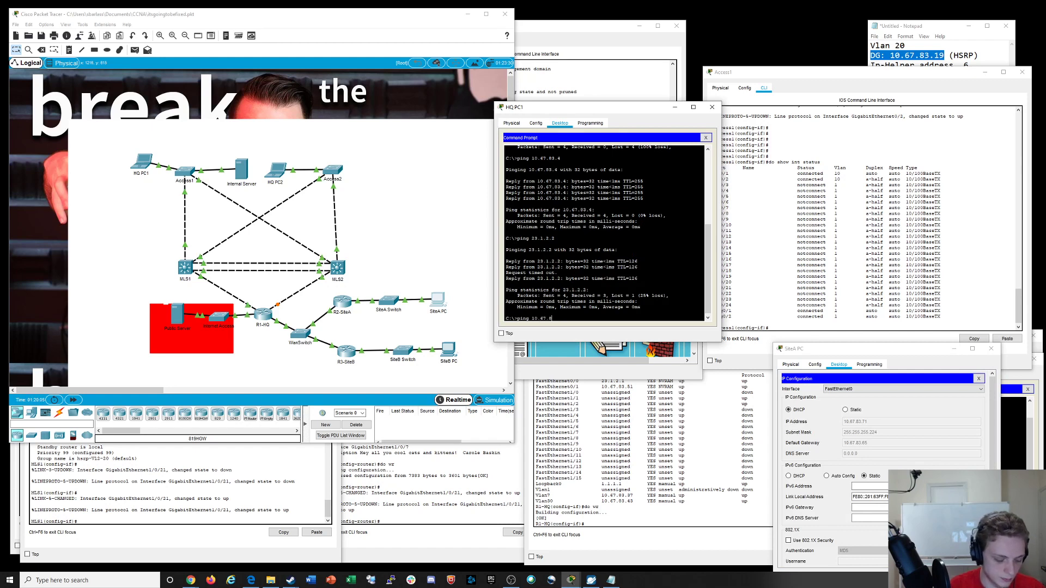
pyautogui.write('3.71')
pyautogui.press('Return')
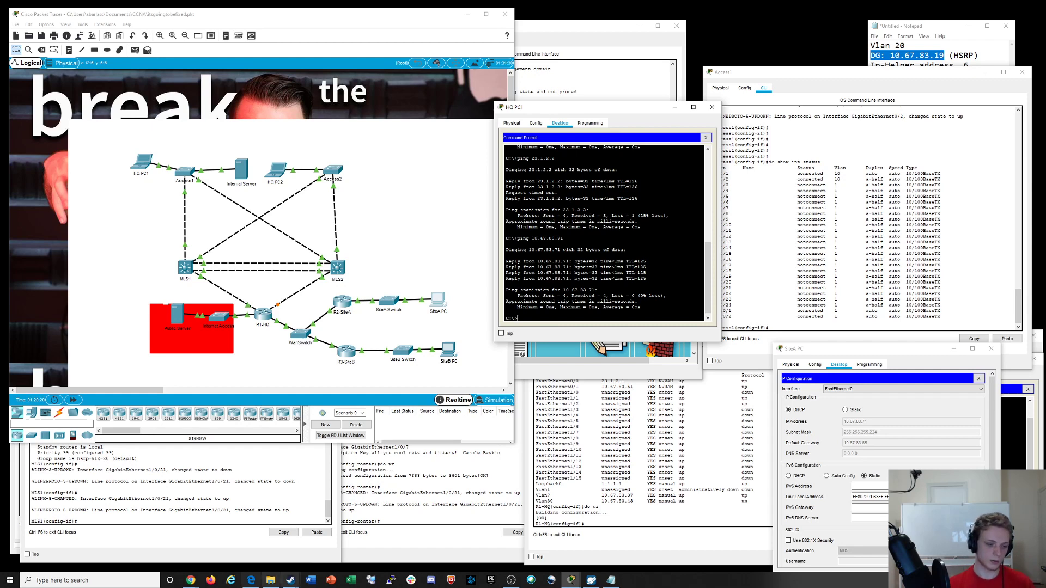
# Review the HSRP standby output on MLS1 and highlight the "Ip-Helper address .6" line in the Notepad notes
pyautogui.click(210, 475)
pyautogui.scroll(6, 180, 447)
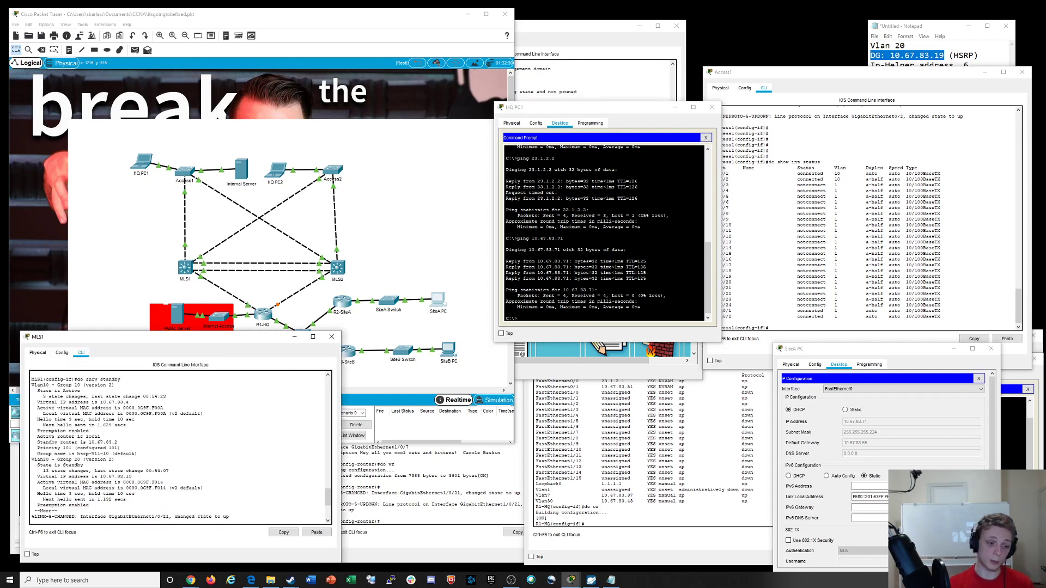
pyautogui.click(975, 62)
pyautogui.moveTo(972, 65); pyautogui.dragTo(871, 65)
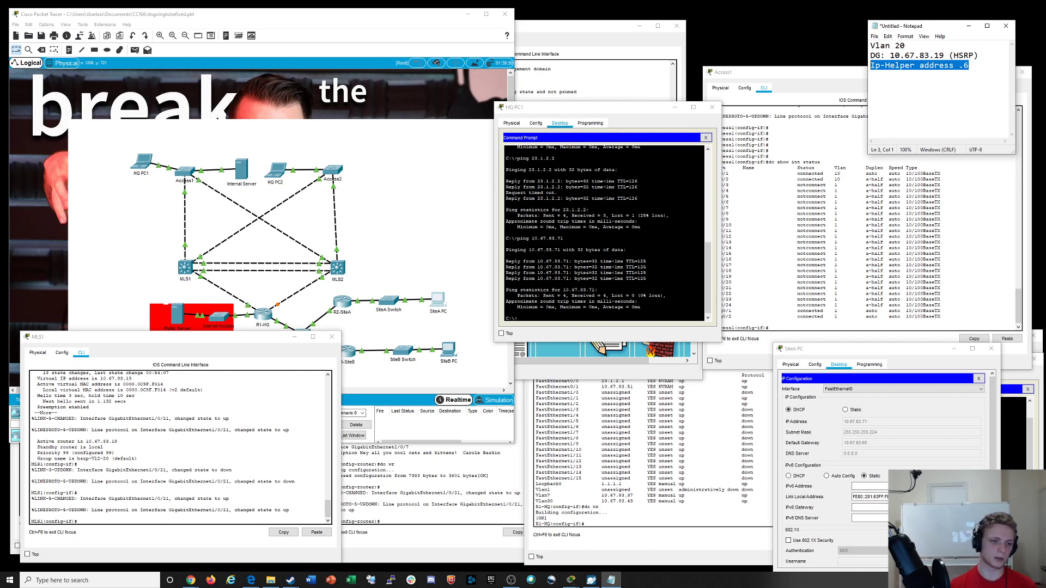
# Bring up the Packet Tracer Troubleshooting Lab PDF, check its Lab Objective text and move the document back out of view
pyautogui.moveTo(1045, 52); pyautogui.dragTo(736, 44)
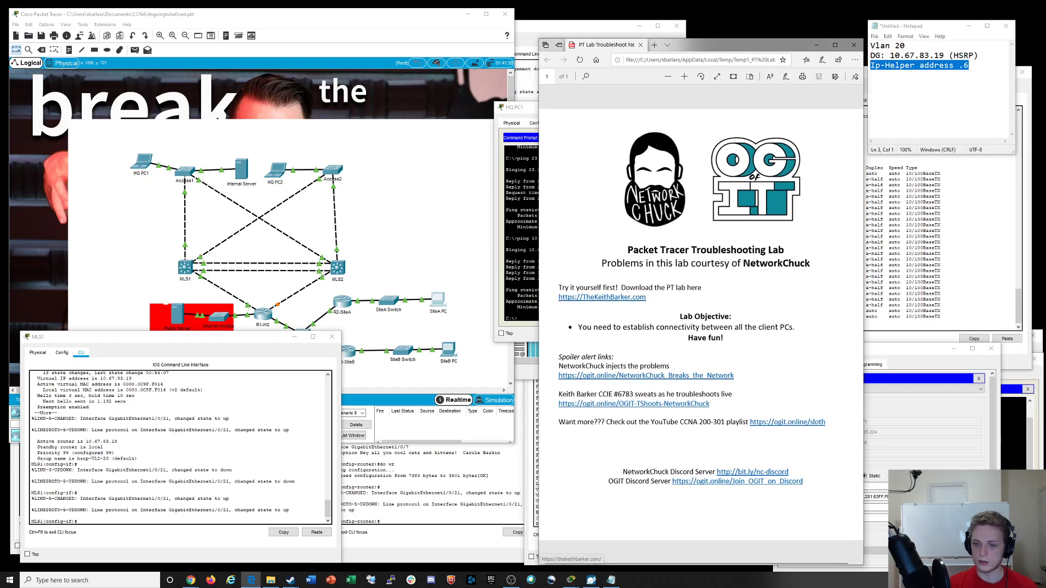
pyautogui.moveTo(578, 327); pyautogui.dragTo(559, 347)
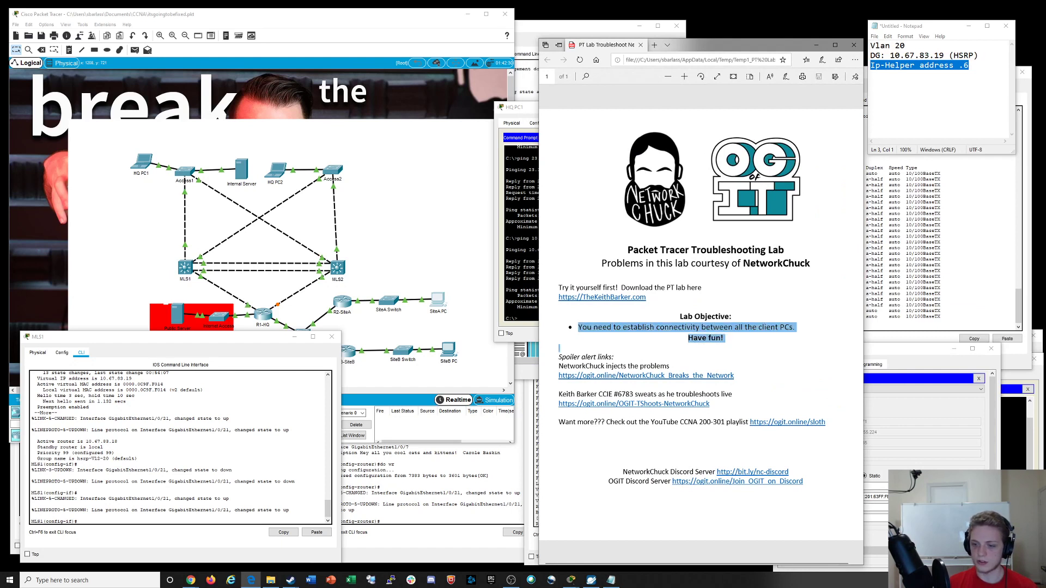
pyautogui.click(559, 348)
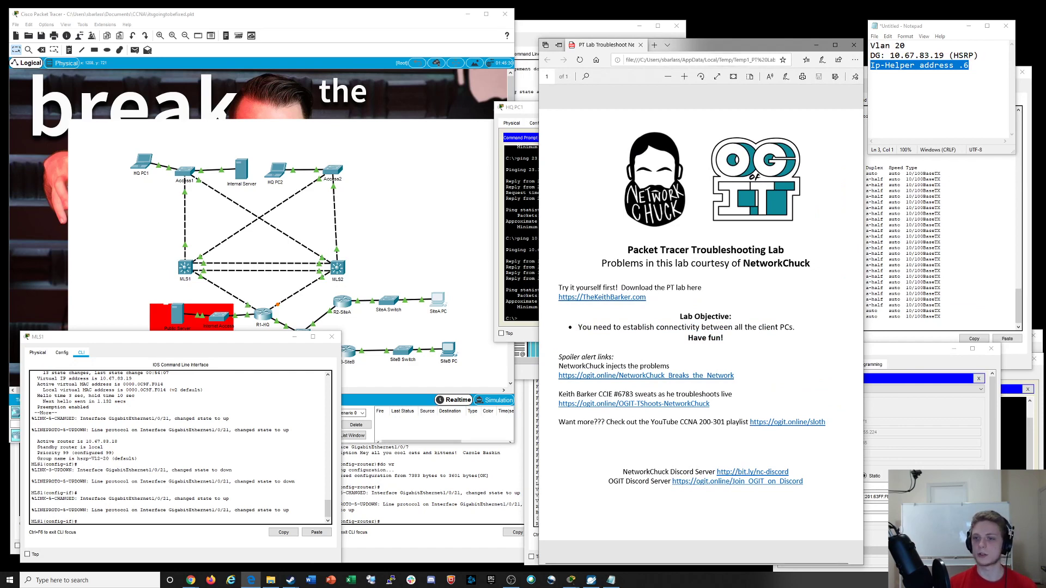
pyautogui.moveTo(740, 45); pyautogui.dragTo(1045, 71)
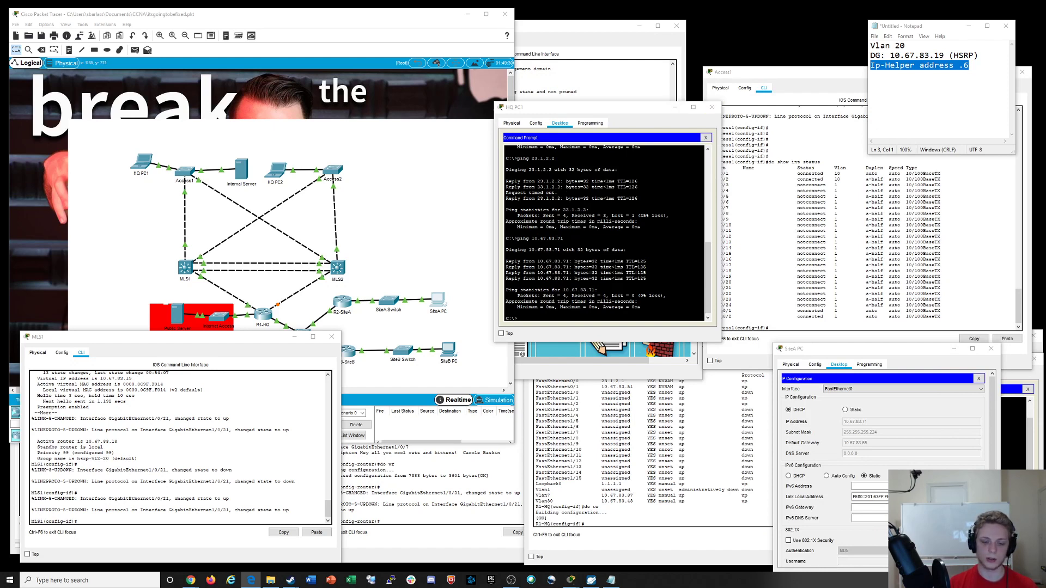
# Switch to Chrome and close the thekeithbarker.com downloads page and the NetworkChuck-OGIT-v5.pkt Drive page
pyautogui.moveTo(190, 580)
pyautogui.click(218, 543)
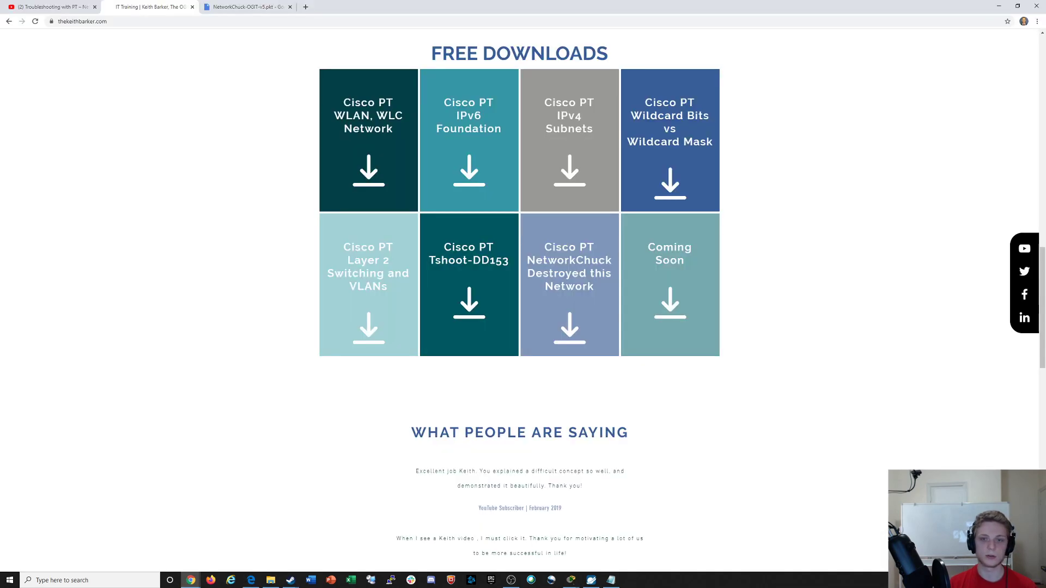
pyautogui.scroll(-3, 519, 300)
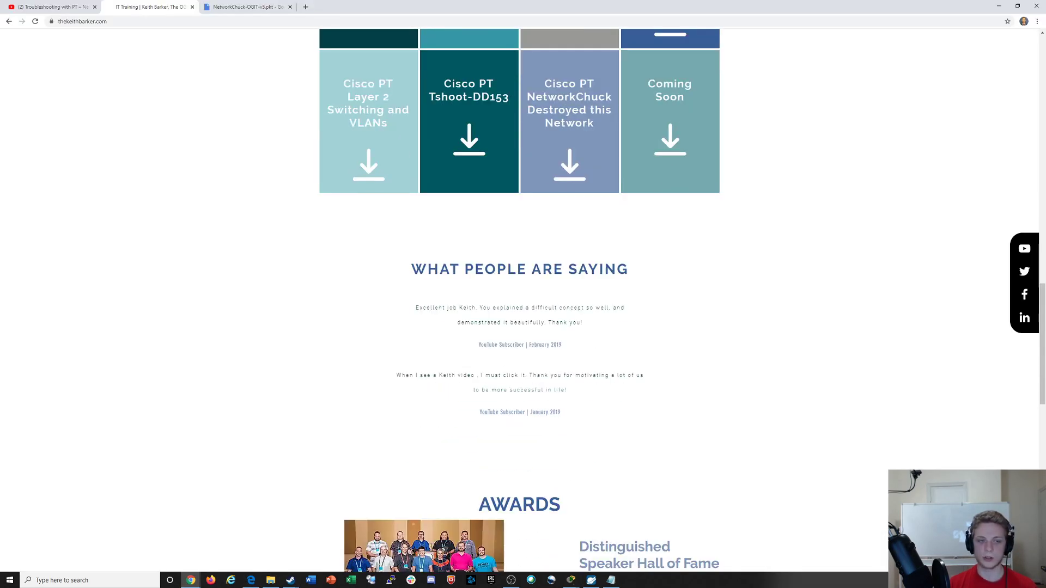
pyautogui.click(52, 7)
pyautogui.scroll(6, 519, 299)
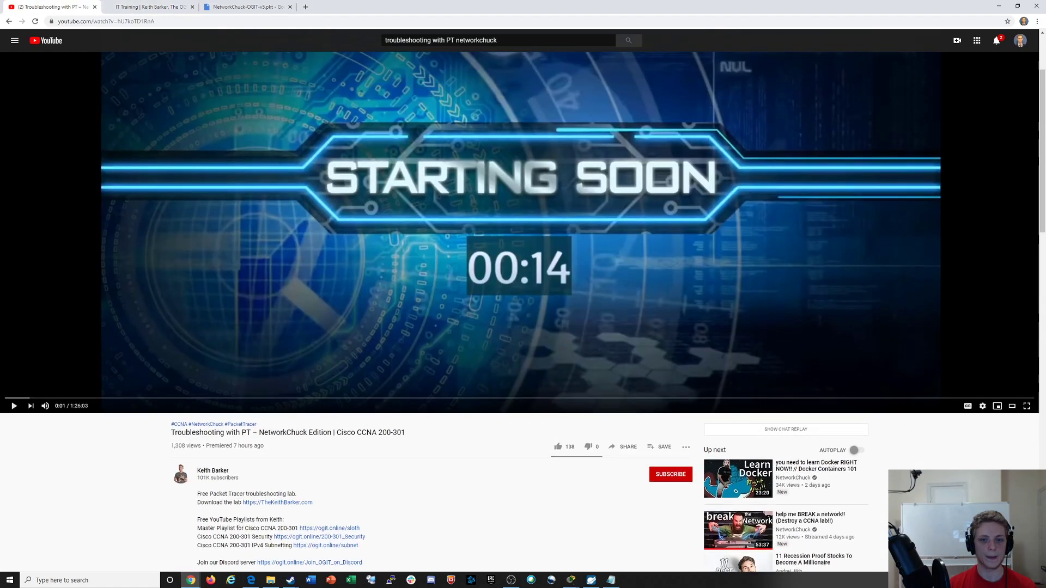
pyautogui.click(192, 7)
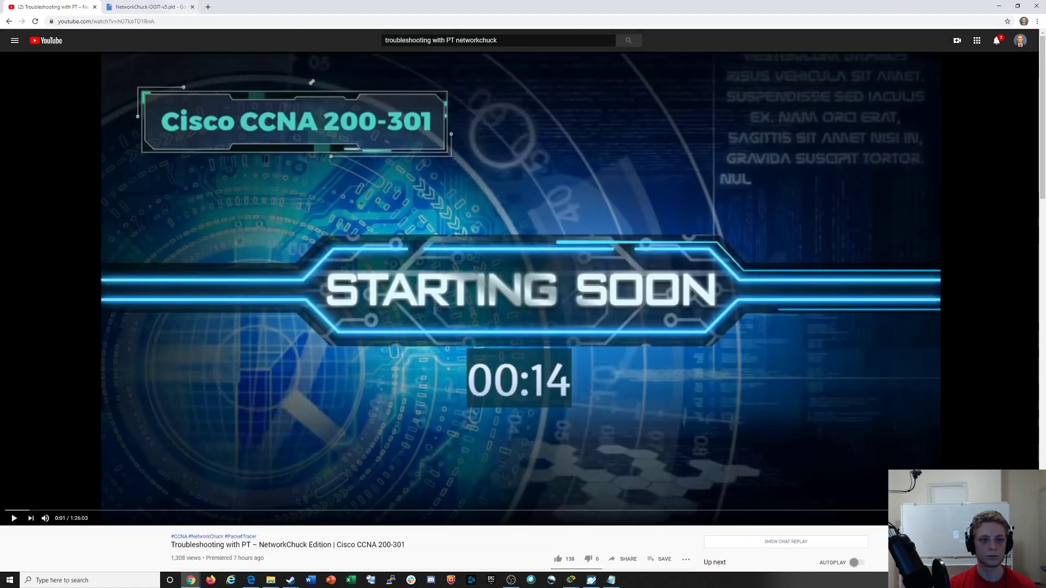
pyautogui.click(150, 8)
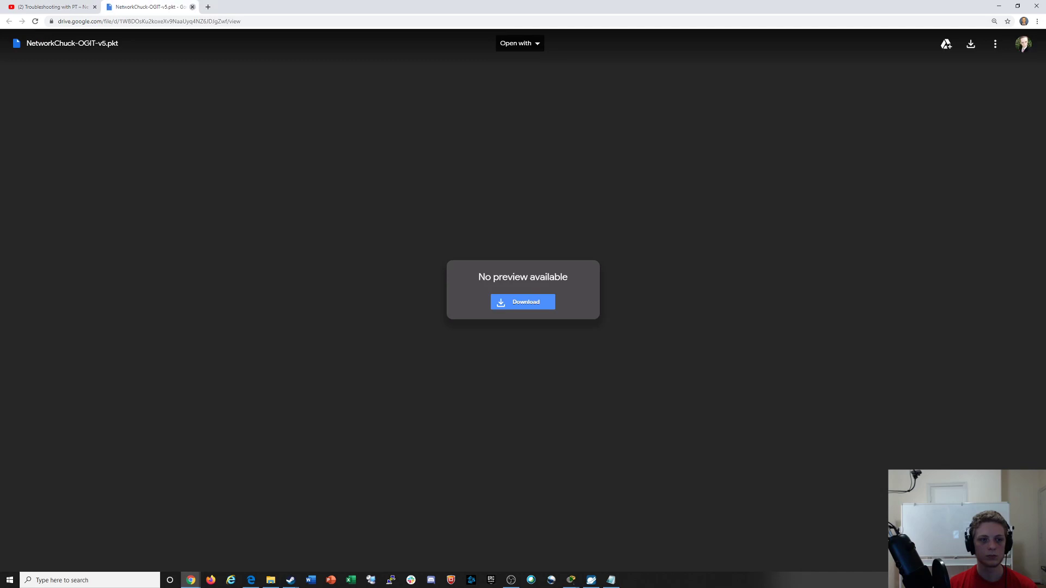
pyautogui.click(193, 7)
# Play the "Troubleshooting with PT – NetworkChuck Edition" video, skip ahead to about 6:37 and pause it
pyautogui.press('space')
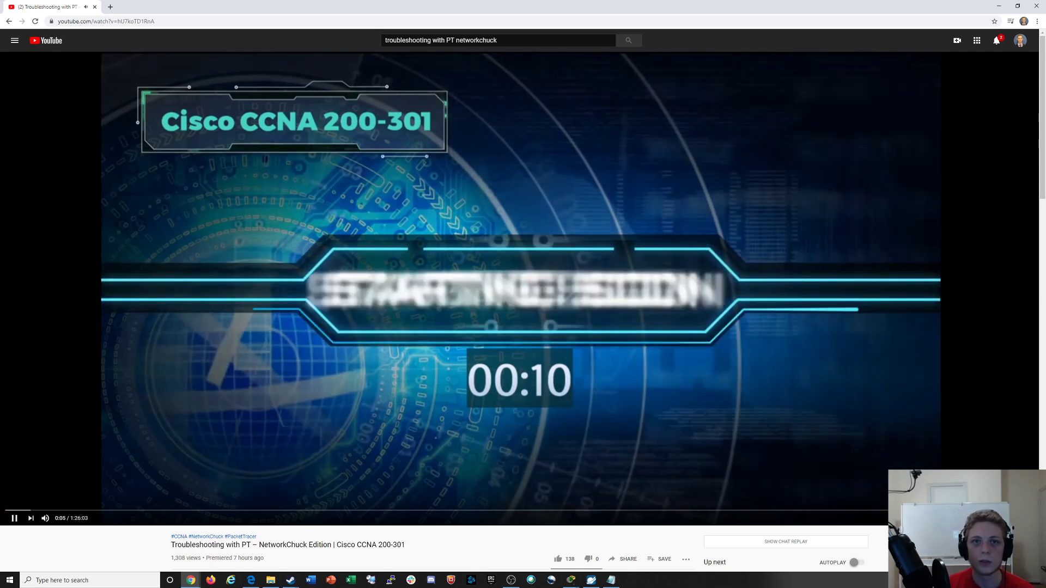
pyautogui.click(521, 289)
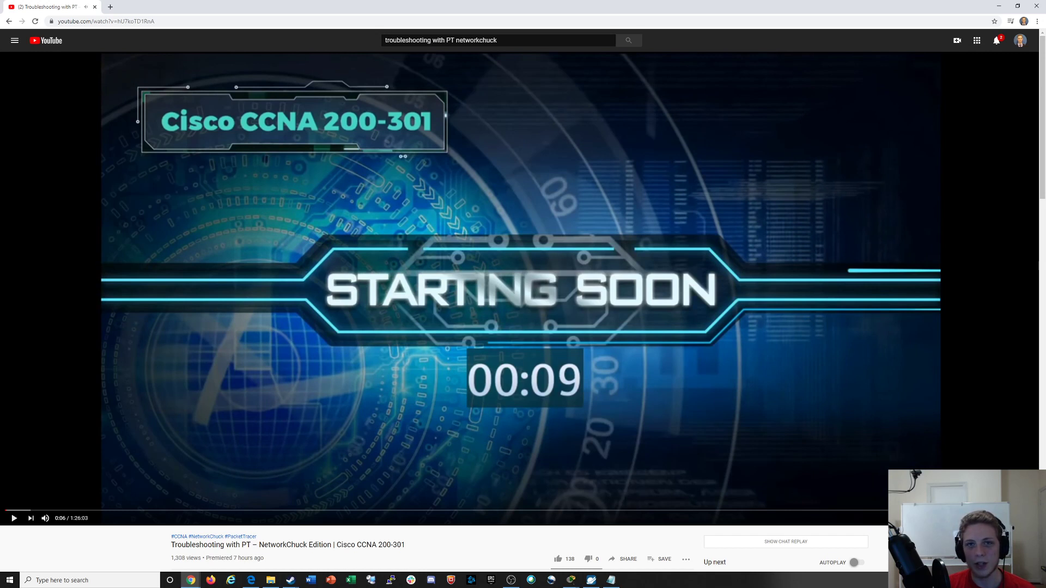
pyautogui.hotkey('alt', 'Tab')
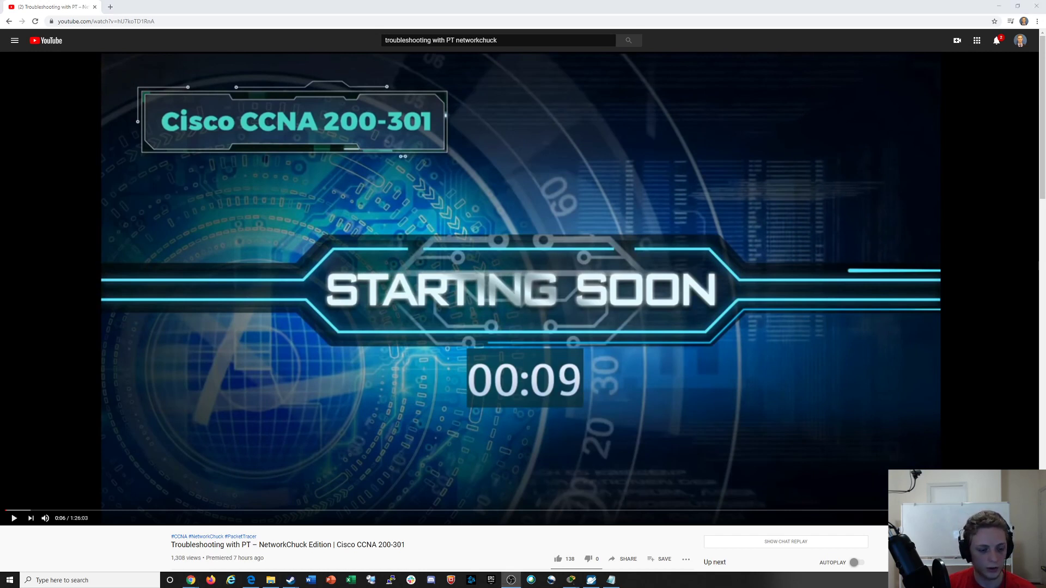
pyautogui.click(519, 289)
pyautogui.click(23, 511)
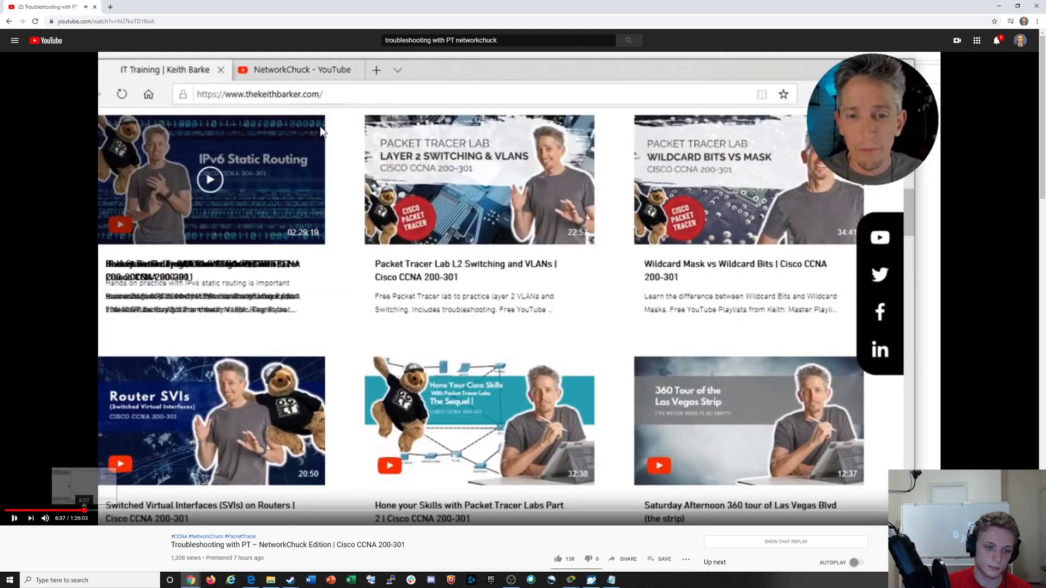
pyautogui.click(82, 511)
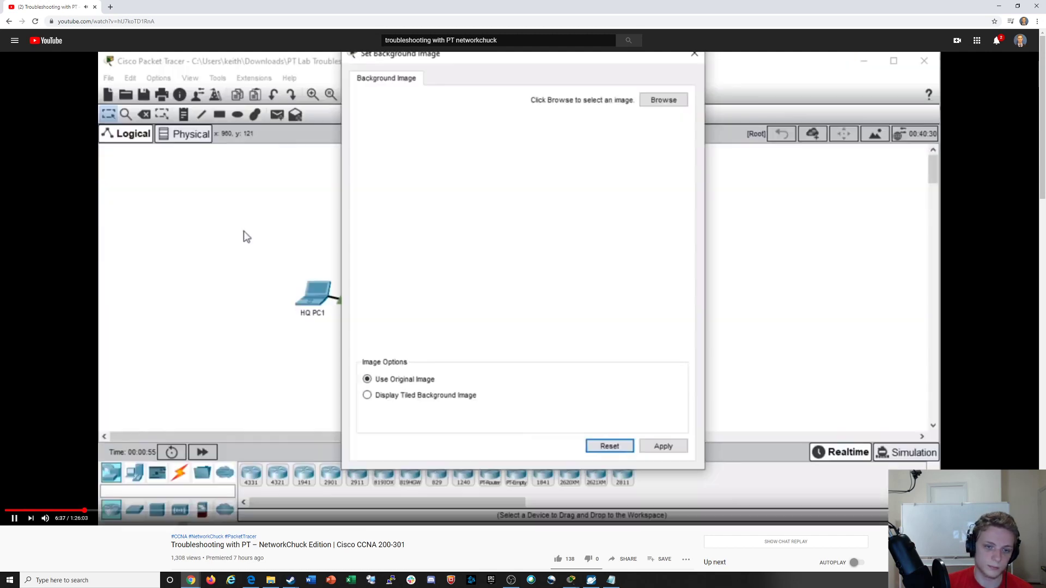
pyautogui.click(609, 145)
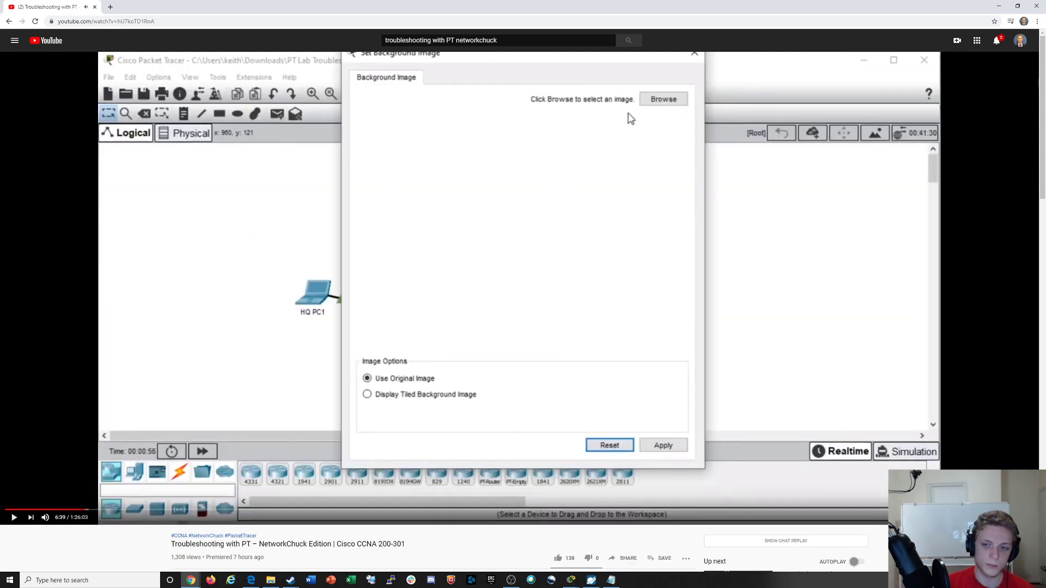
pyautogui.scroll(-4, 625, 117)
pyautogui.scroll(4, 630, 119)
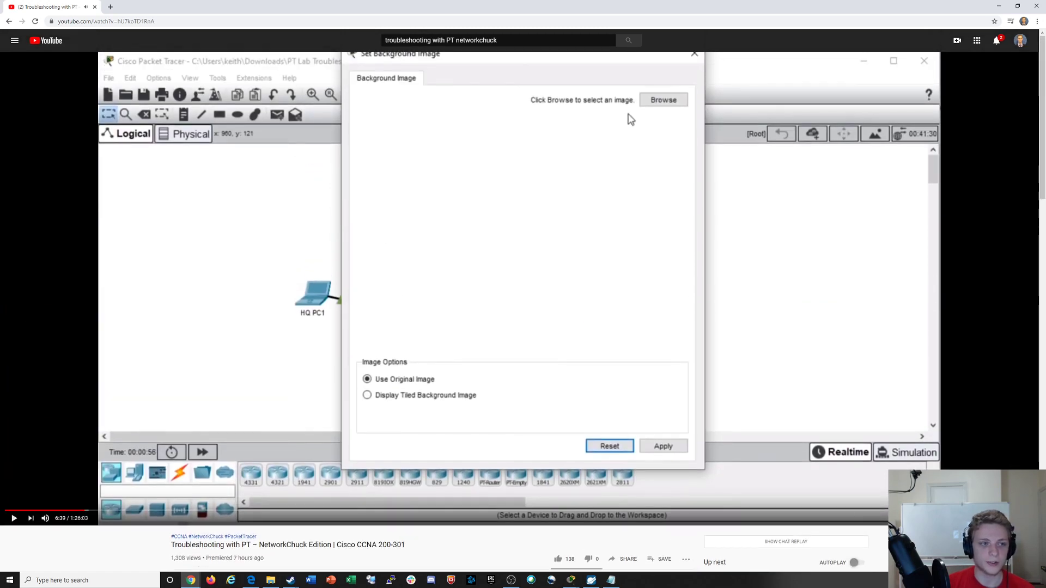
# Go back to the "help me BREAK a network!! (Destroy a CCNA lab!!)" video and skip ahead to its BPDU Guard configuration around 5:57
pyautogui.click(9, 22)
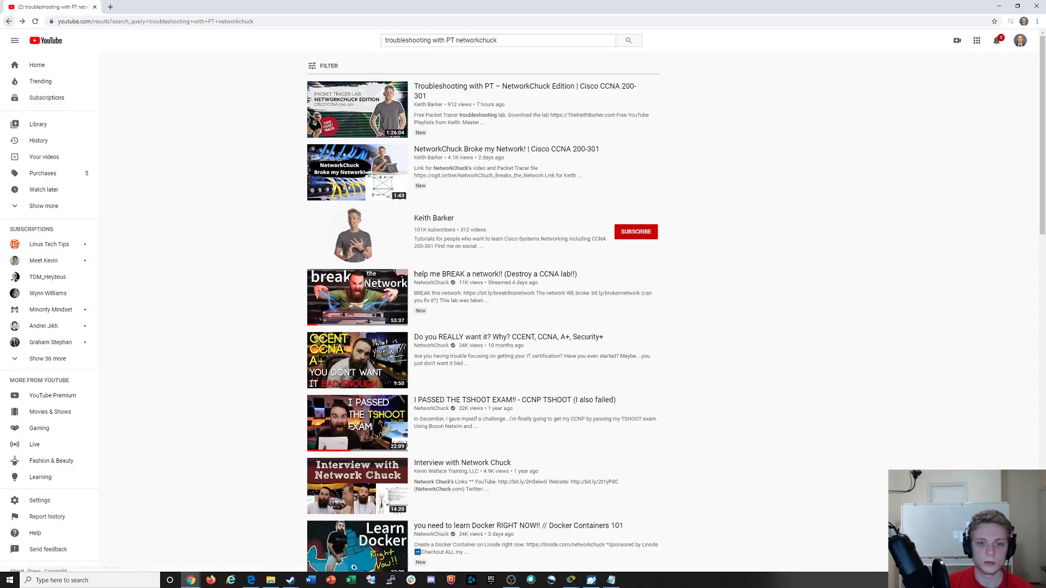
pyautogui.click(8, 21)
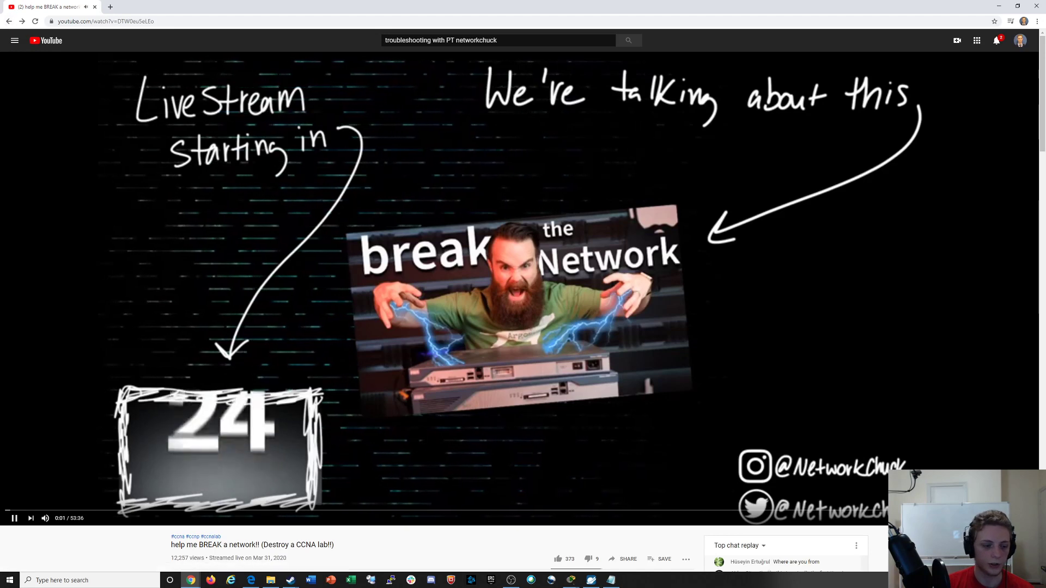
pyautogui.click(34, 511)
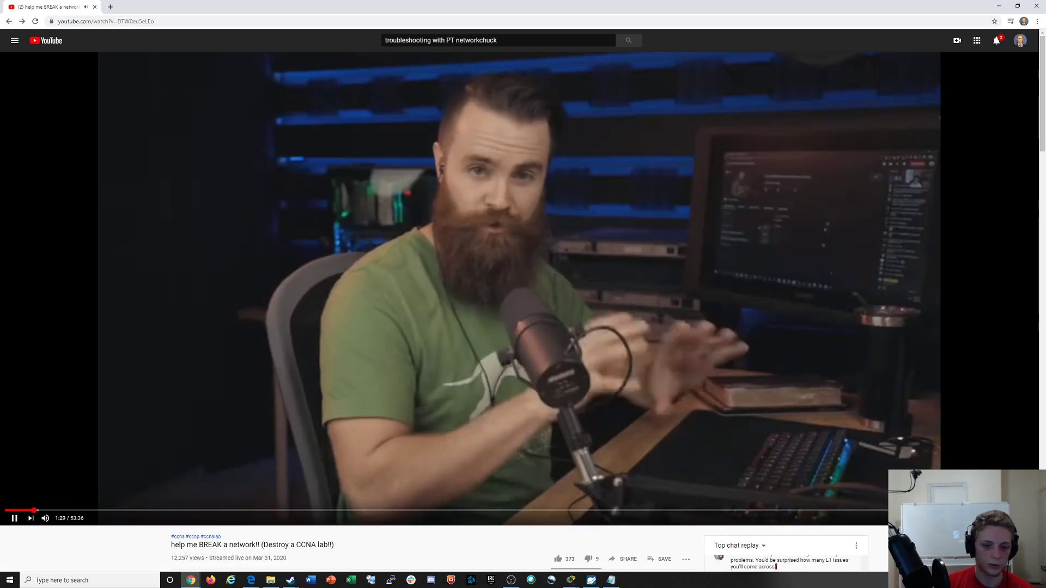
pyautogui.click(57, 510)
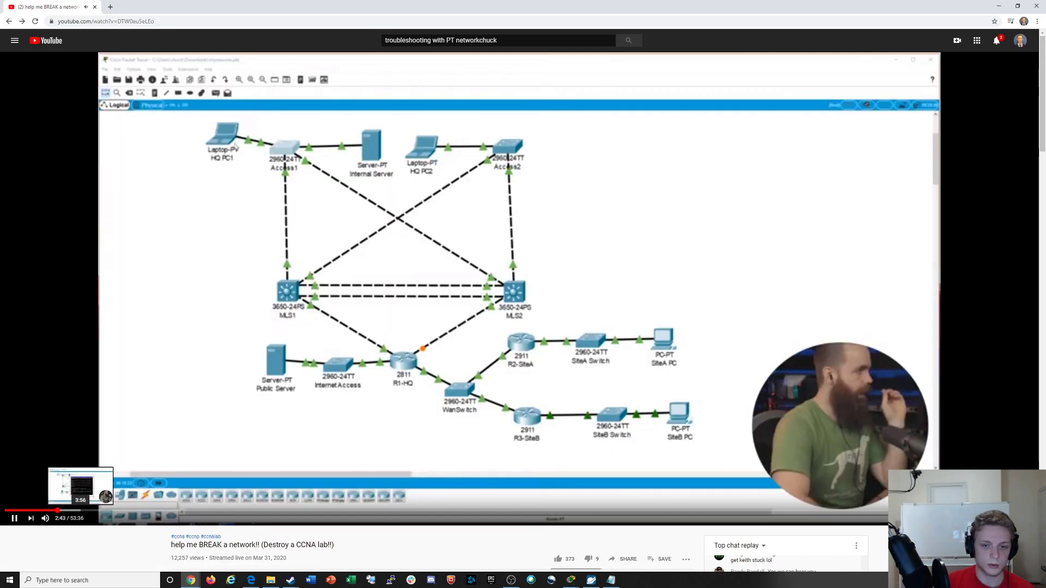
pyautogui.click(77, 510)
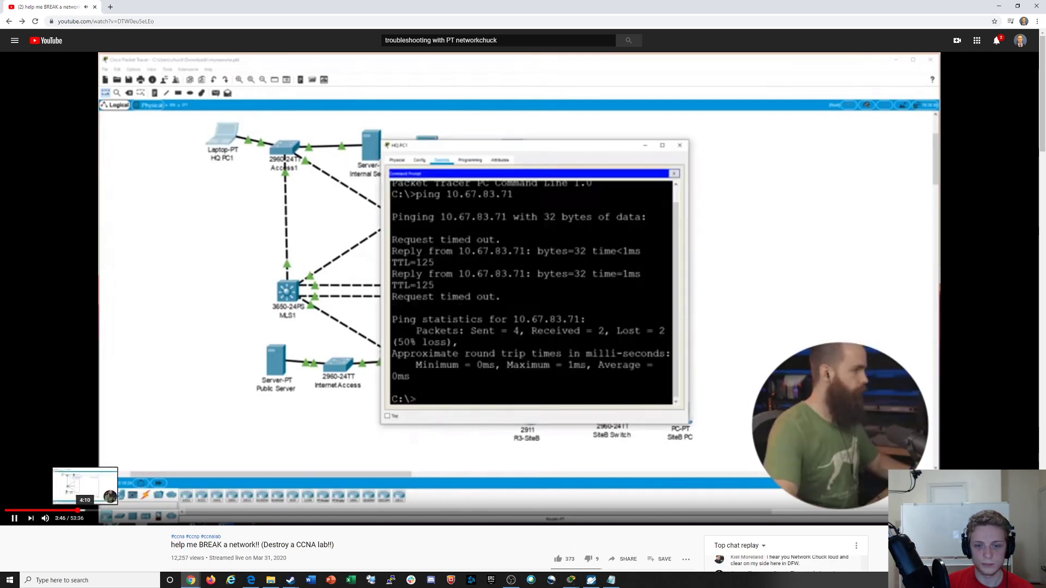
pyautogui.click(107, 511)
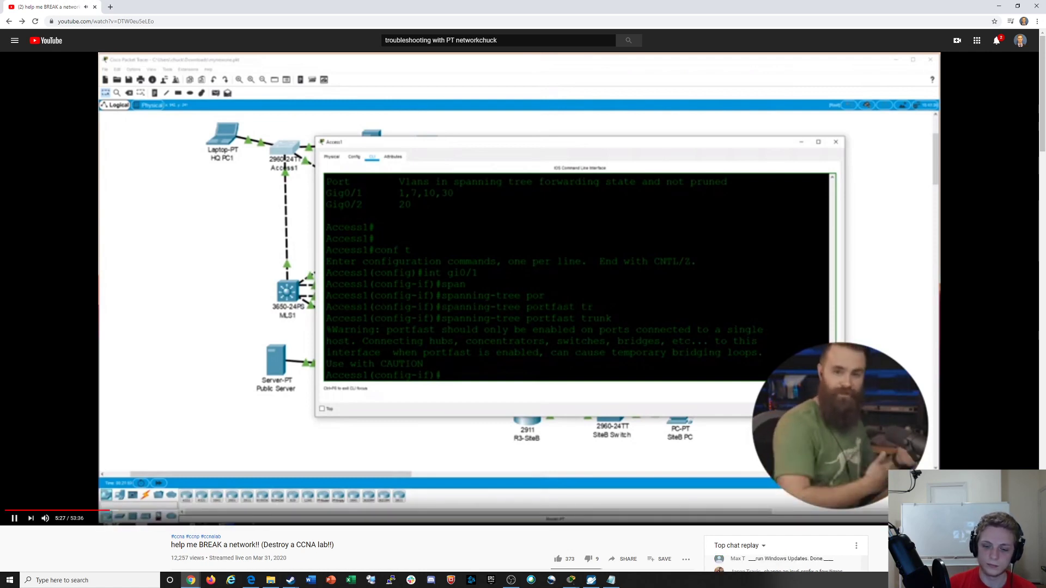
pyautogui.click(118, 510)
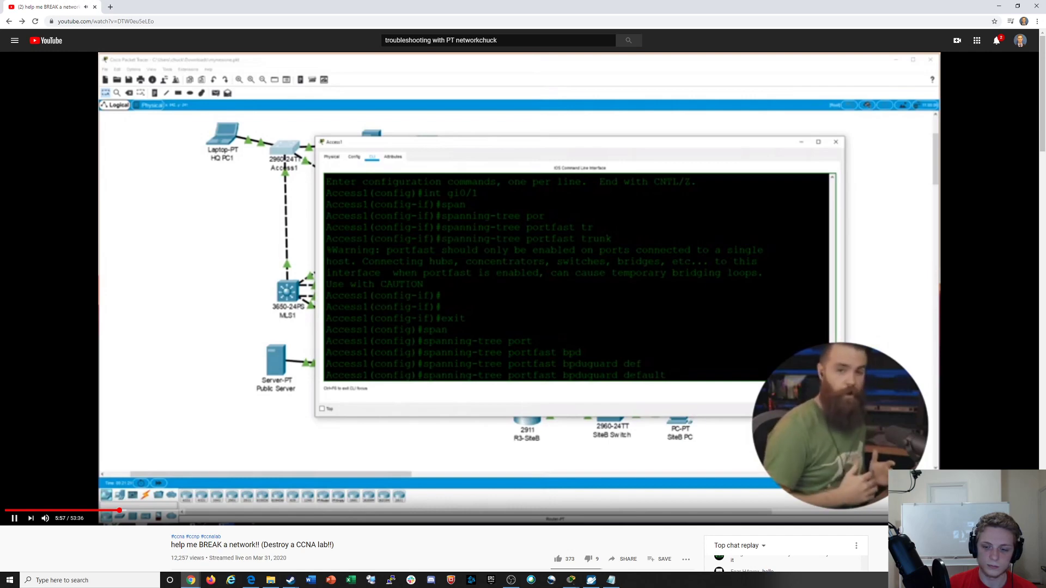
# Skip ahead in the "help me BREAK a network!!" video to about 7:02, where the Packet Tracer Preferences are shown, and pause it
pyautogui.click(140, 510)
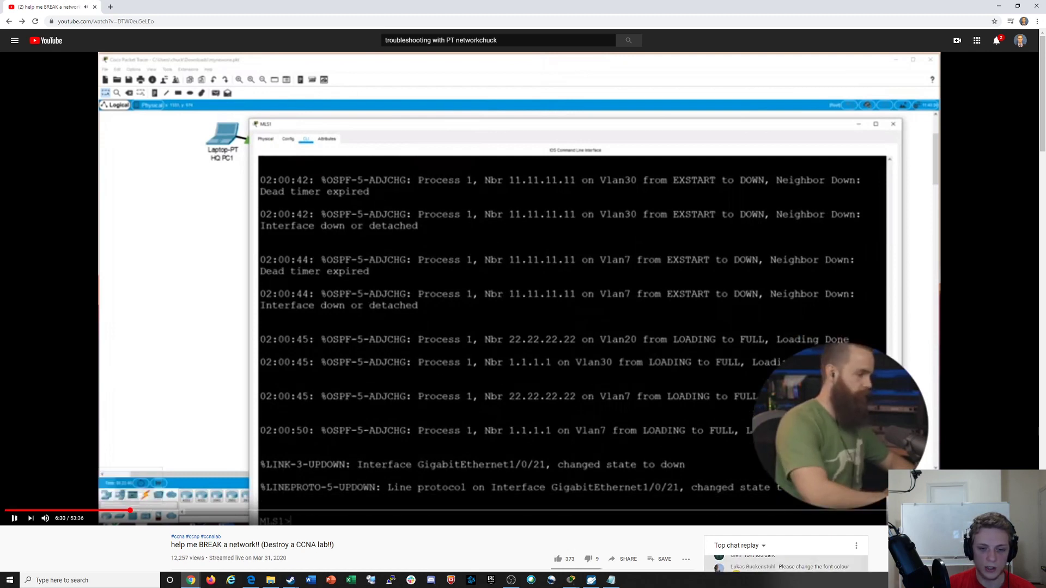
pyautogui.click(130, 511)
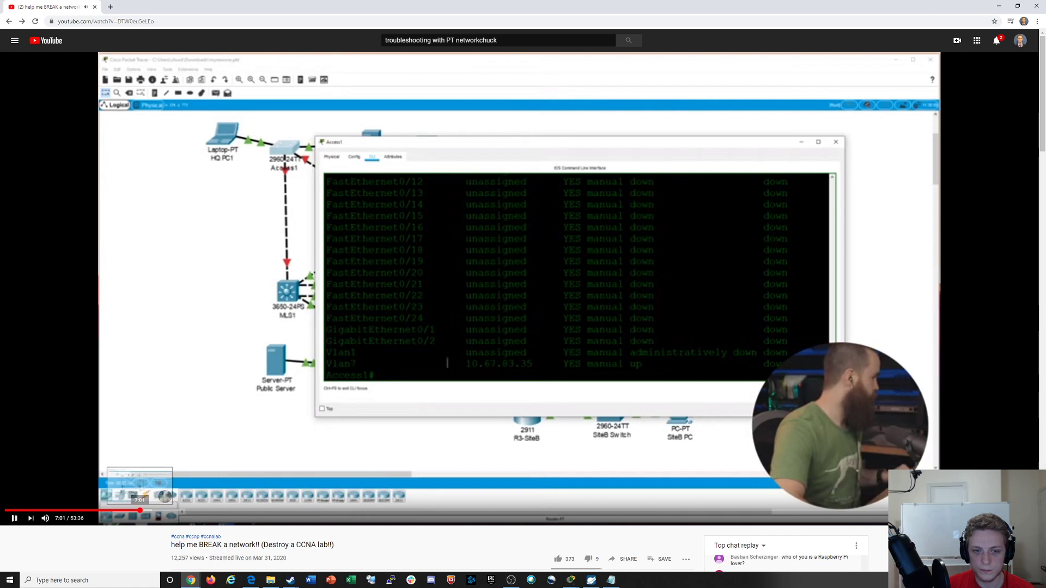
pyautogui.click(140, 511)
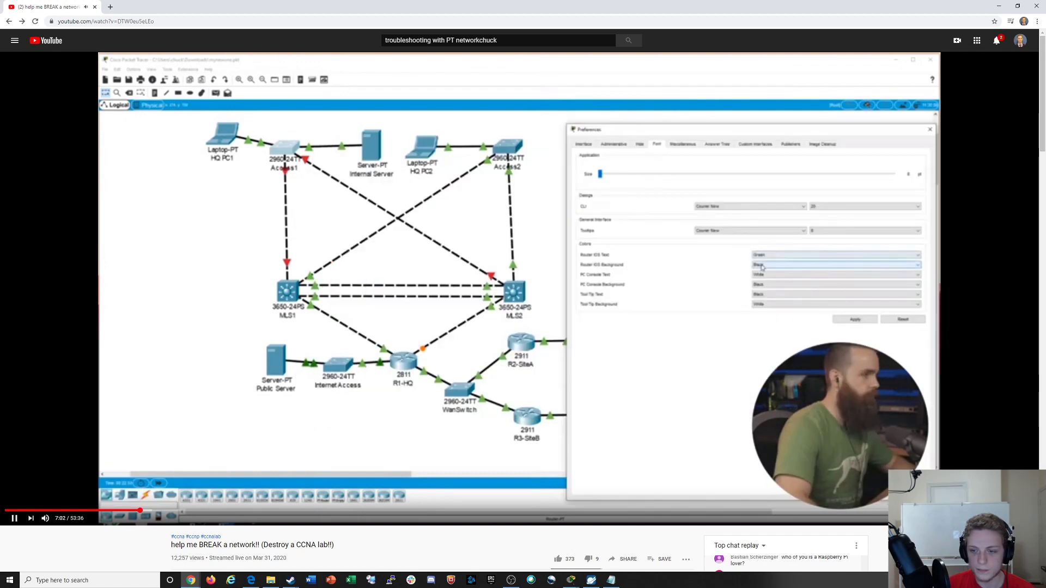
pyautogui.press('space')
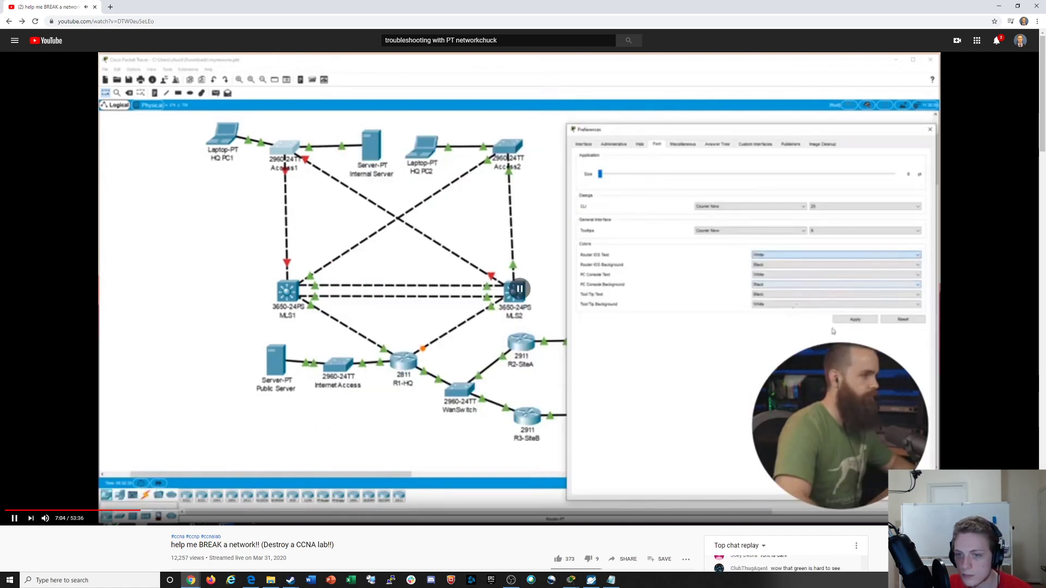
pyautogui.press('space')
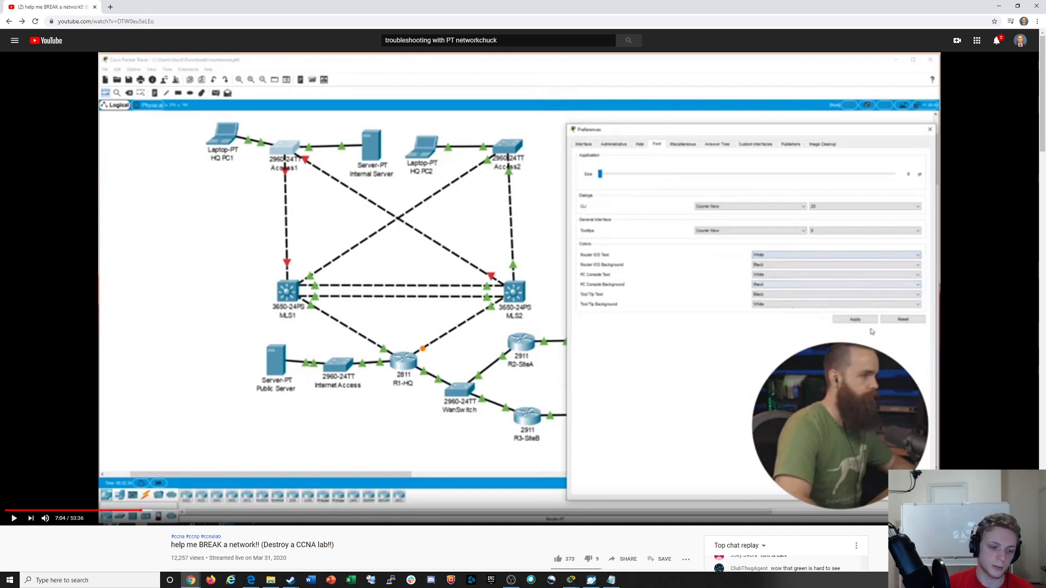
# Skip the video ahead to the DHCP pool configuration on MLS1 at about 9:03 and resume playback
pyautogui.click(151, 511)
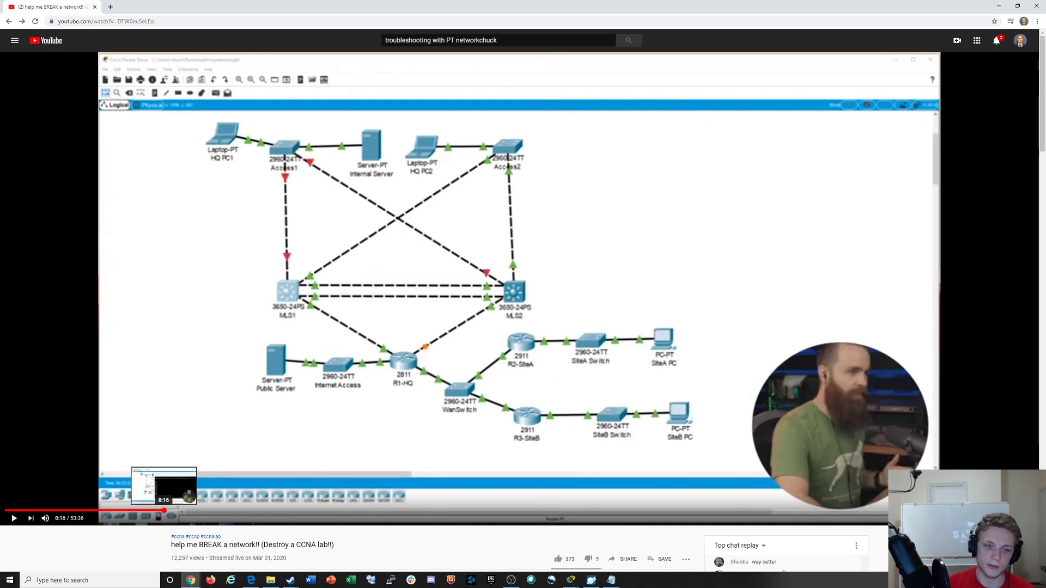
pyautogui.click(164, 511)
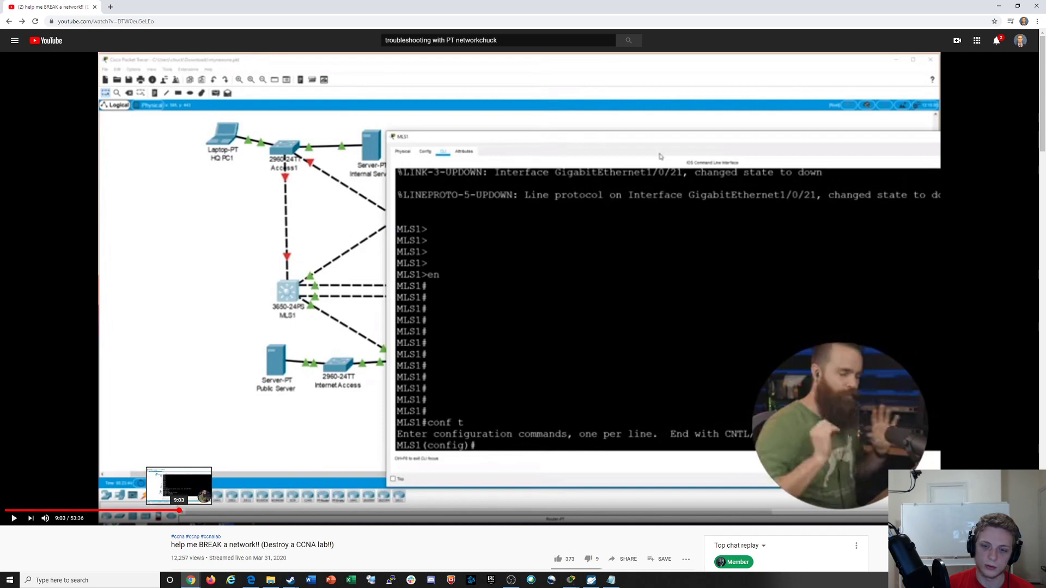
pyautogui.click(179, 510)
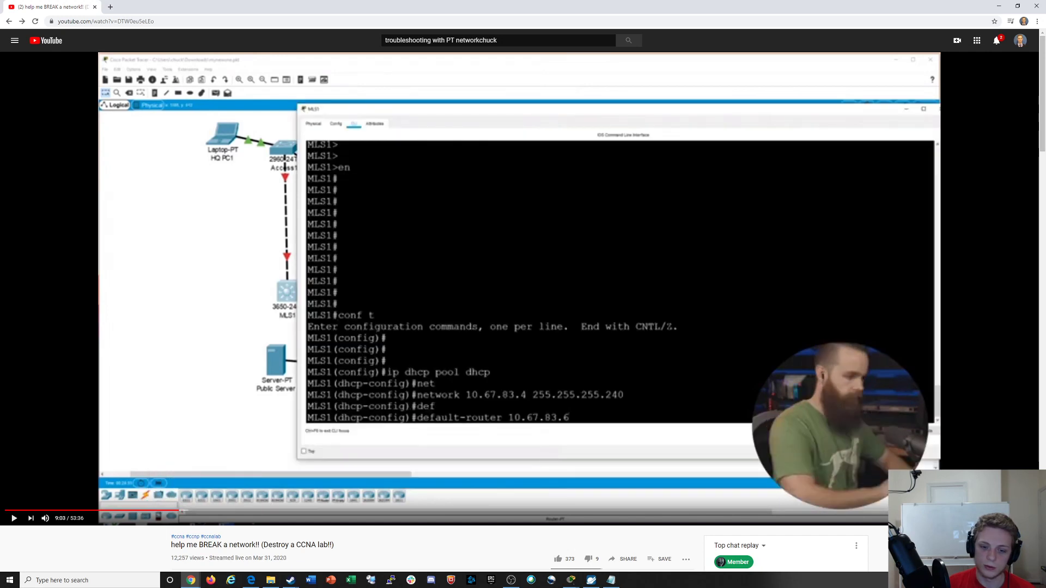
pyautogui.press('space')
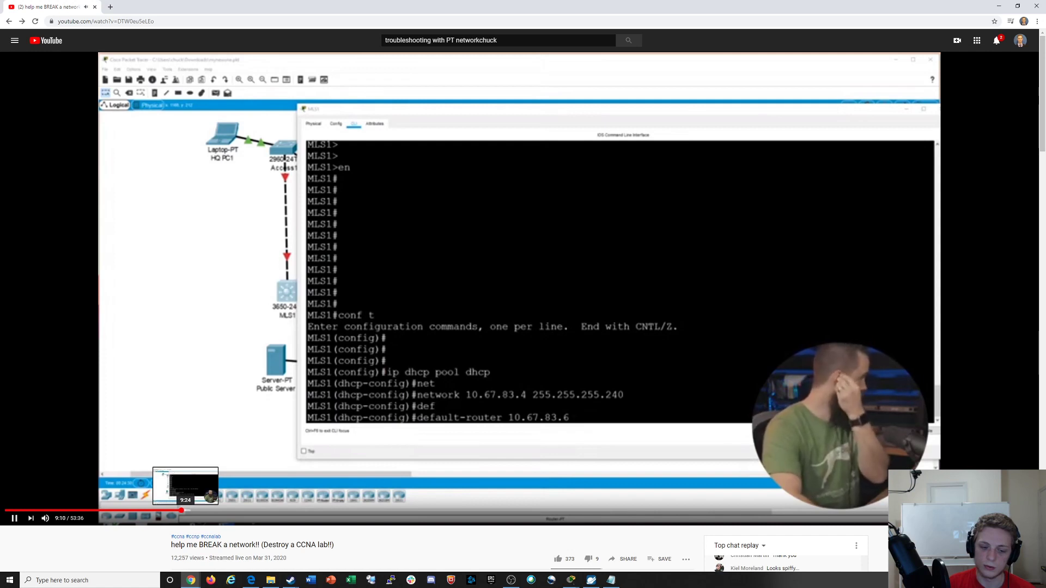
# Review the MLS1 DHCP pool section between about 9:15 and 9:55, leaving the video paused at 9:35 on the dns-server command
pyautogui.click(185, 510)
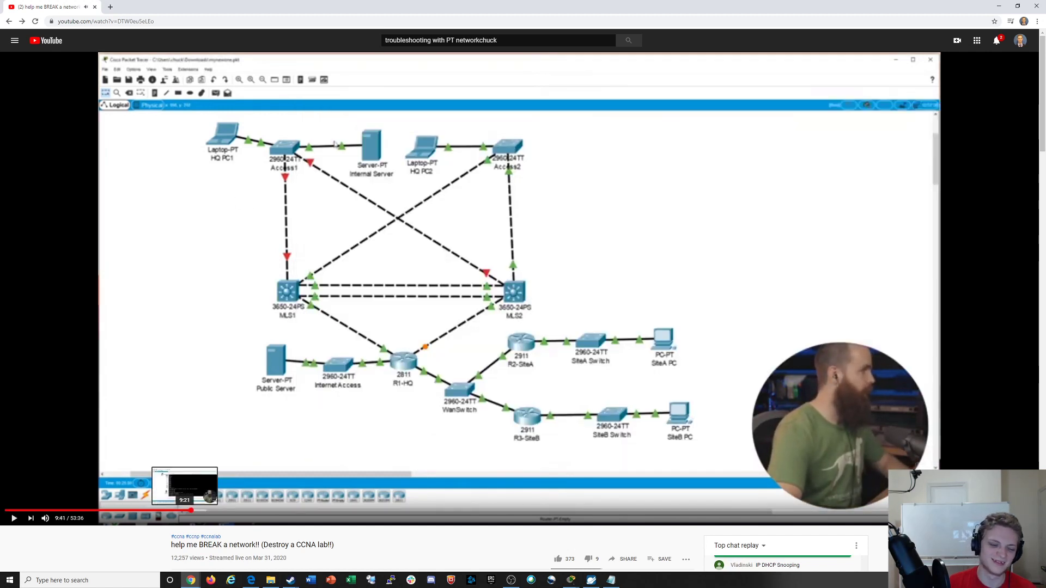
pyautogui.click(184, 511)
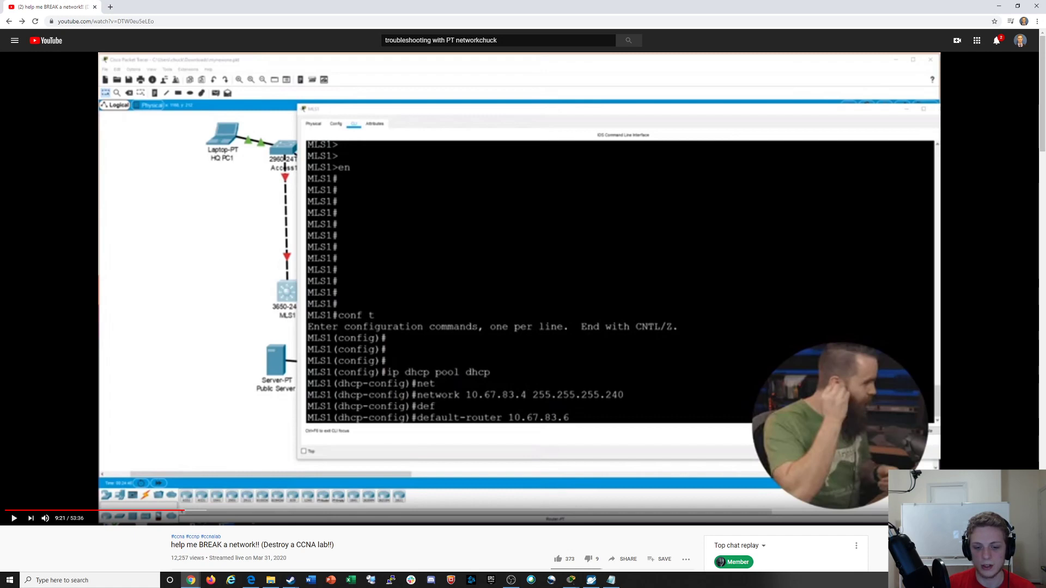
pyautogui.click(518, 286)
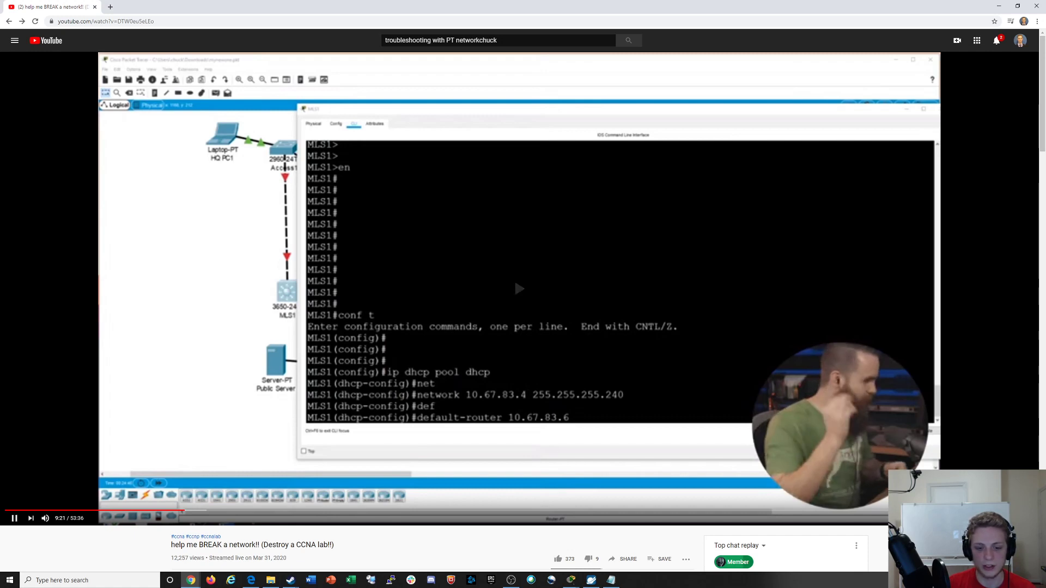
pyautogui.click(191, 510)
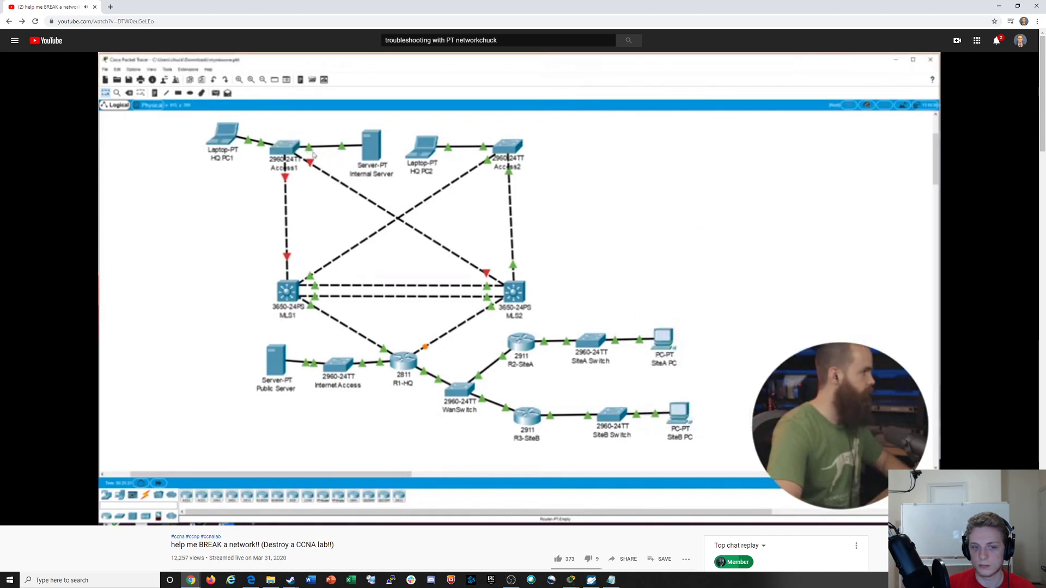
pyautogui.press('space')
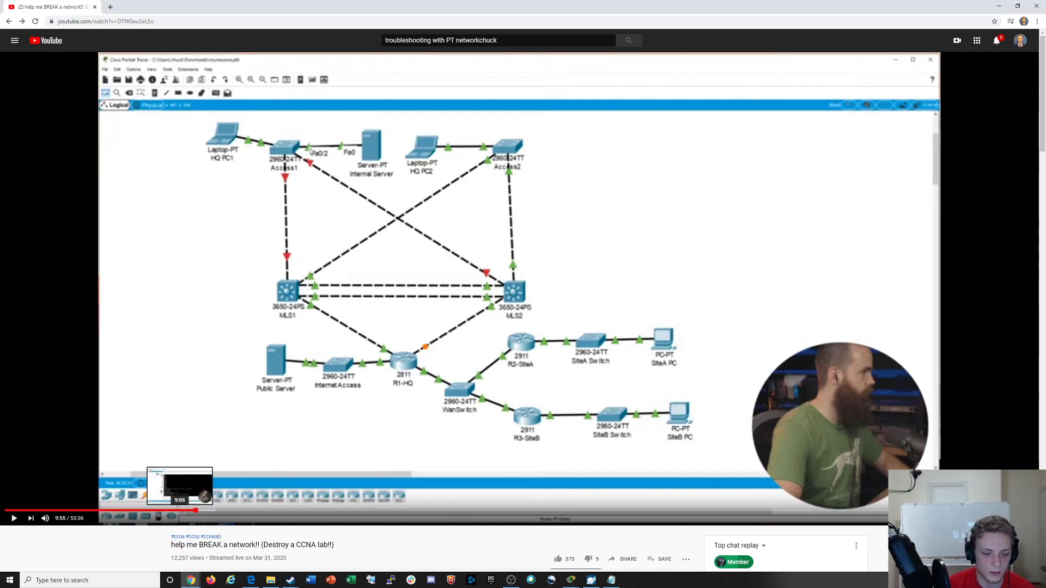
pyautogui.click(182, 511)
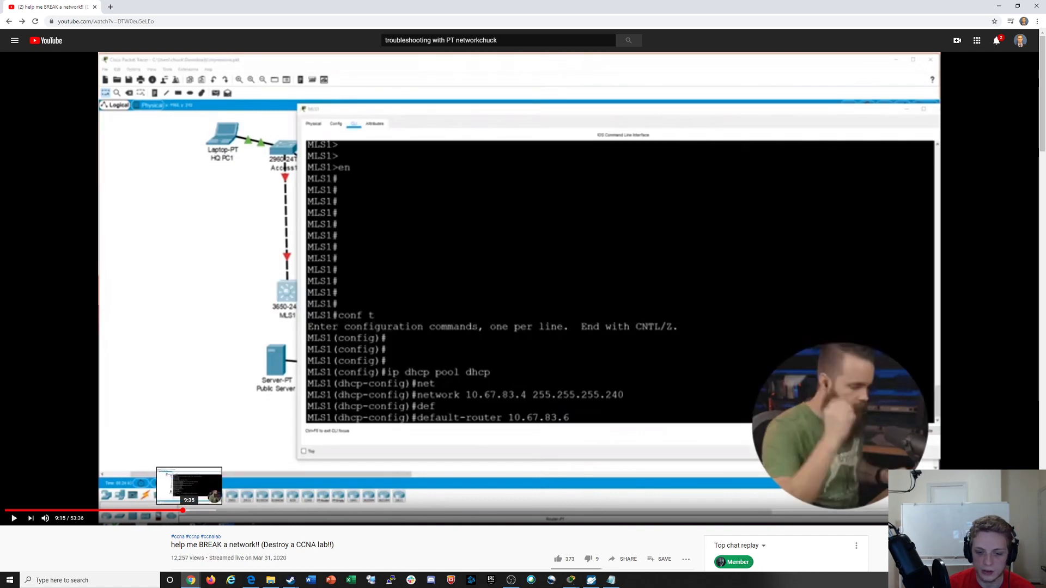
pyautogui.click(189, 511)
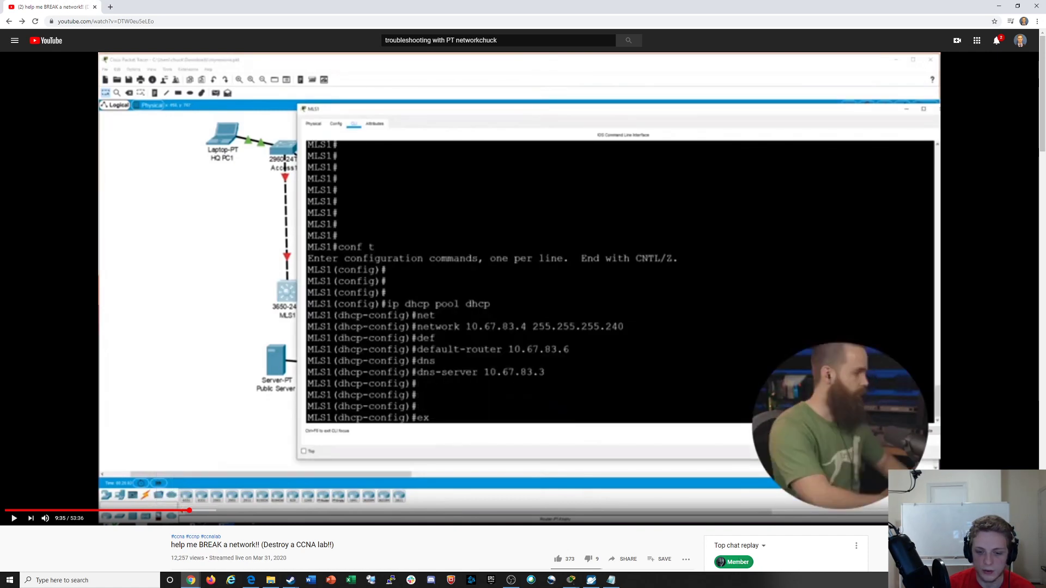